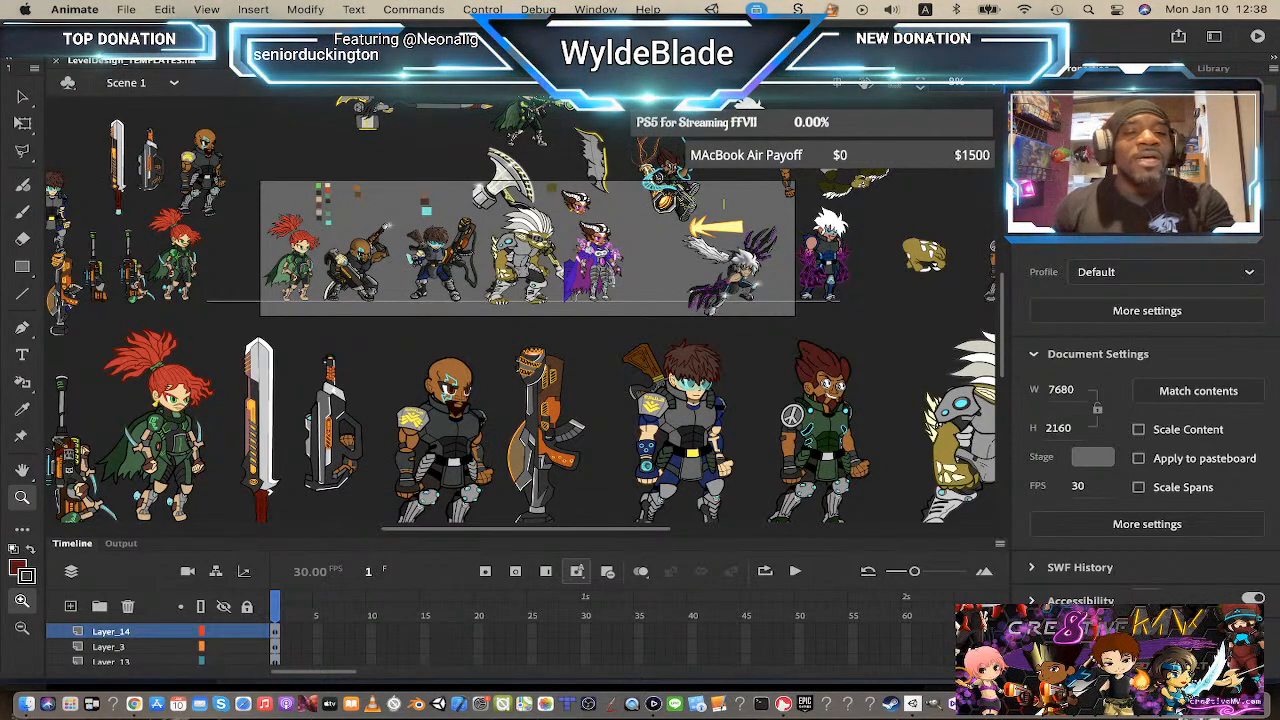
scroll(643, 320, down, 3)
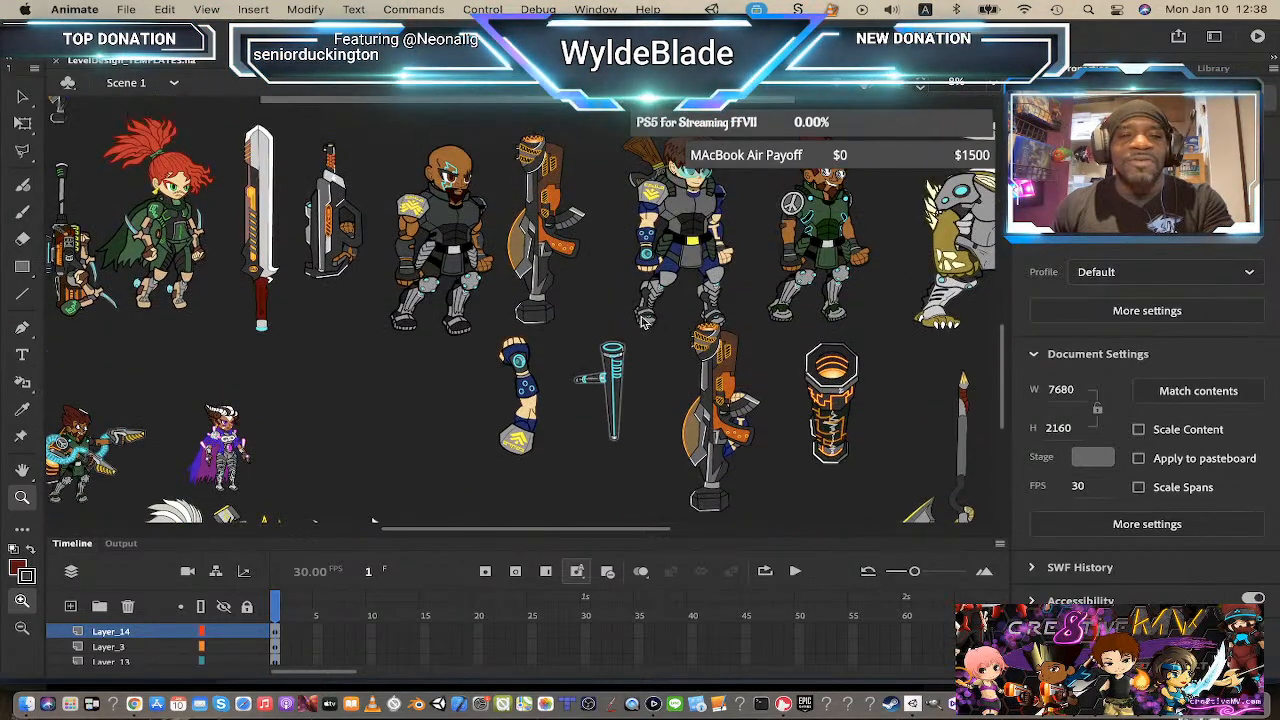
scroll(643, 320, up, 6)
scroll(643, 320, down, 4)
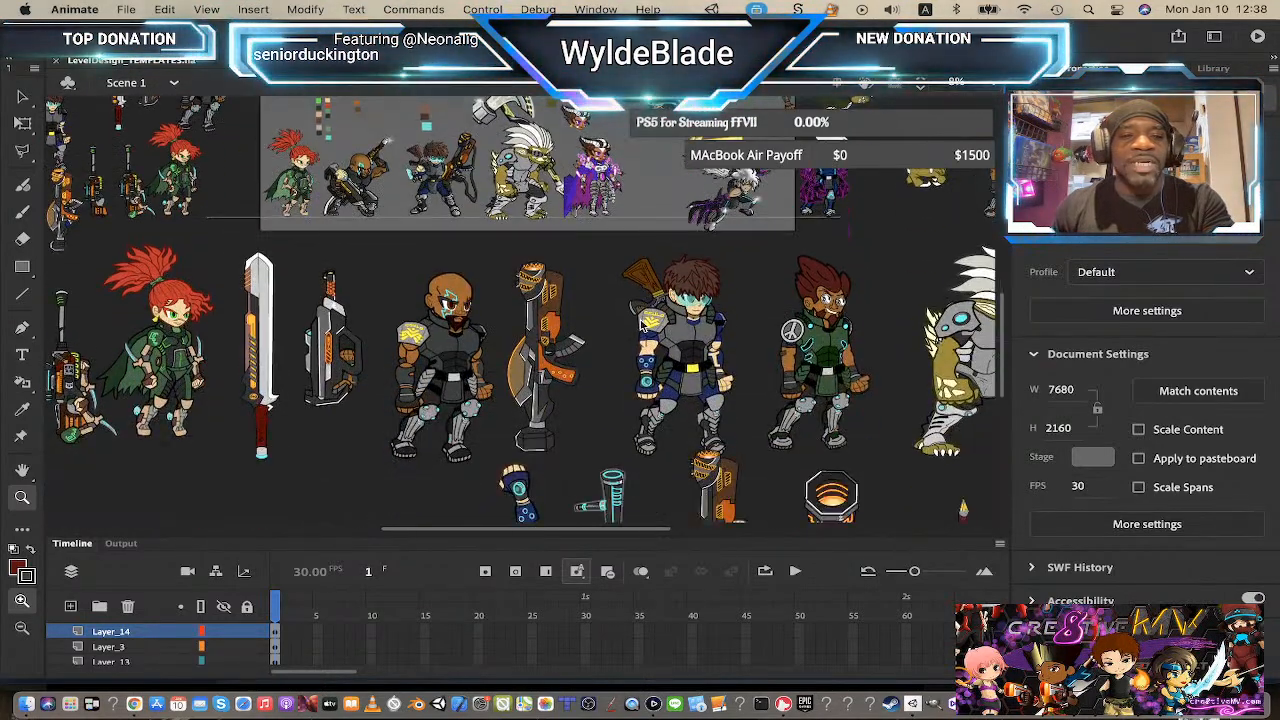
Step: Switch from Animate to Google Chrome
key(super+Tab)
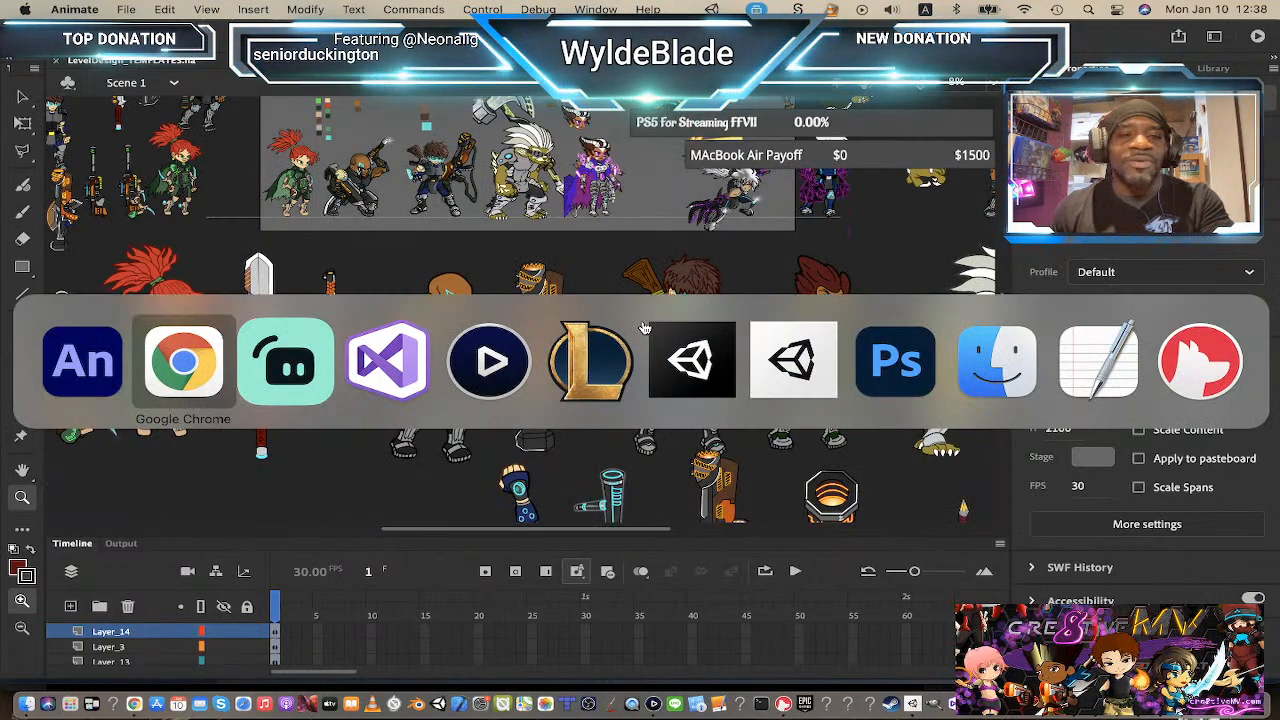
key(super+Tab)
key(super+Tab)
key(super+Tab)
key(super+Tab)
key(super+Tab)
key(super+Tab)
key(super+Tab)
key(super+Tab)
key(super+Tab)
key(super+Tab)
key(super+Tab)
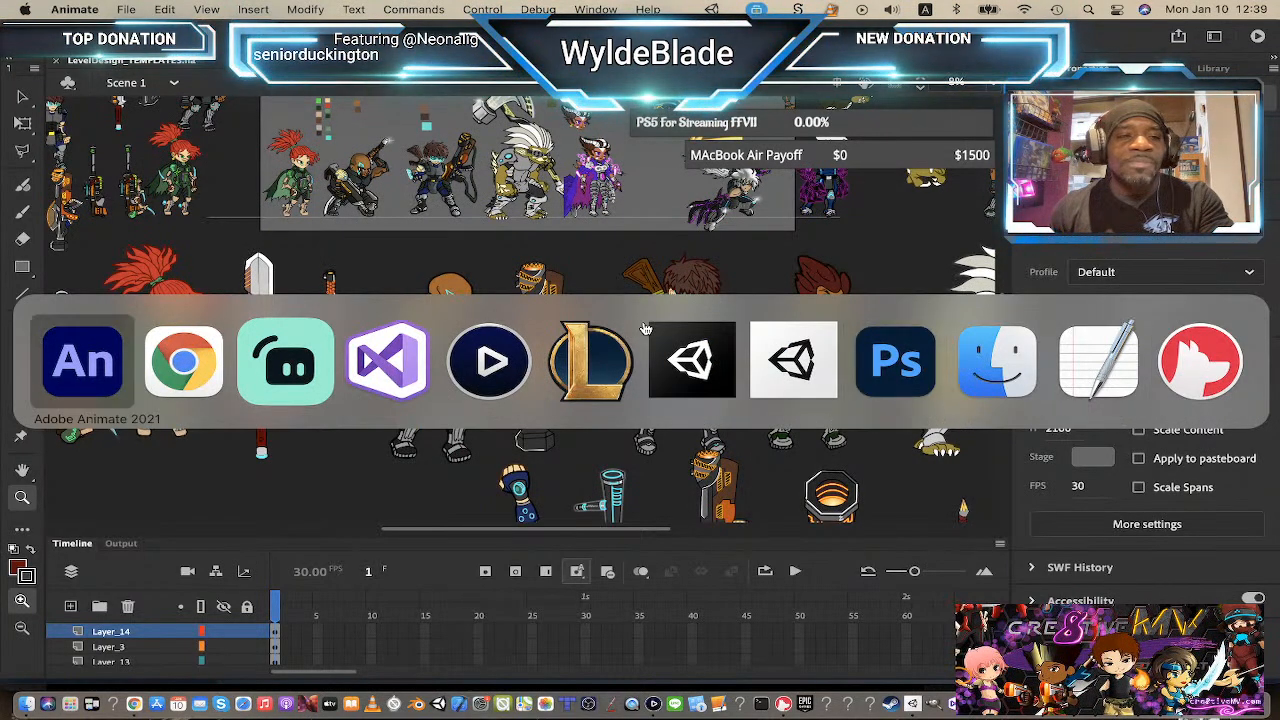
key(super+Tab)
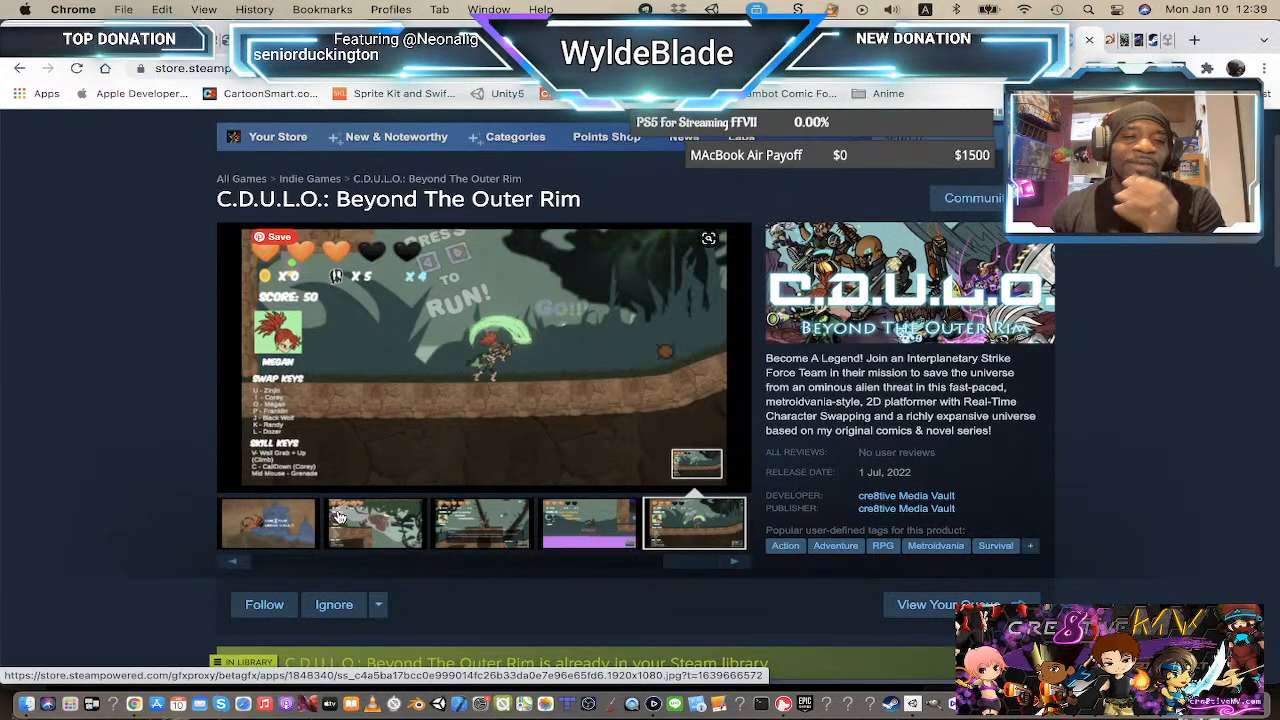
Step: Browse the screenshots on the C.D.U.L.O.: Beyond The Outer Rim Steam store page
scroll(336, 510, down, 2)
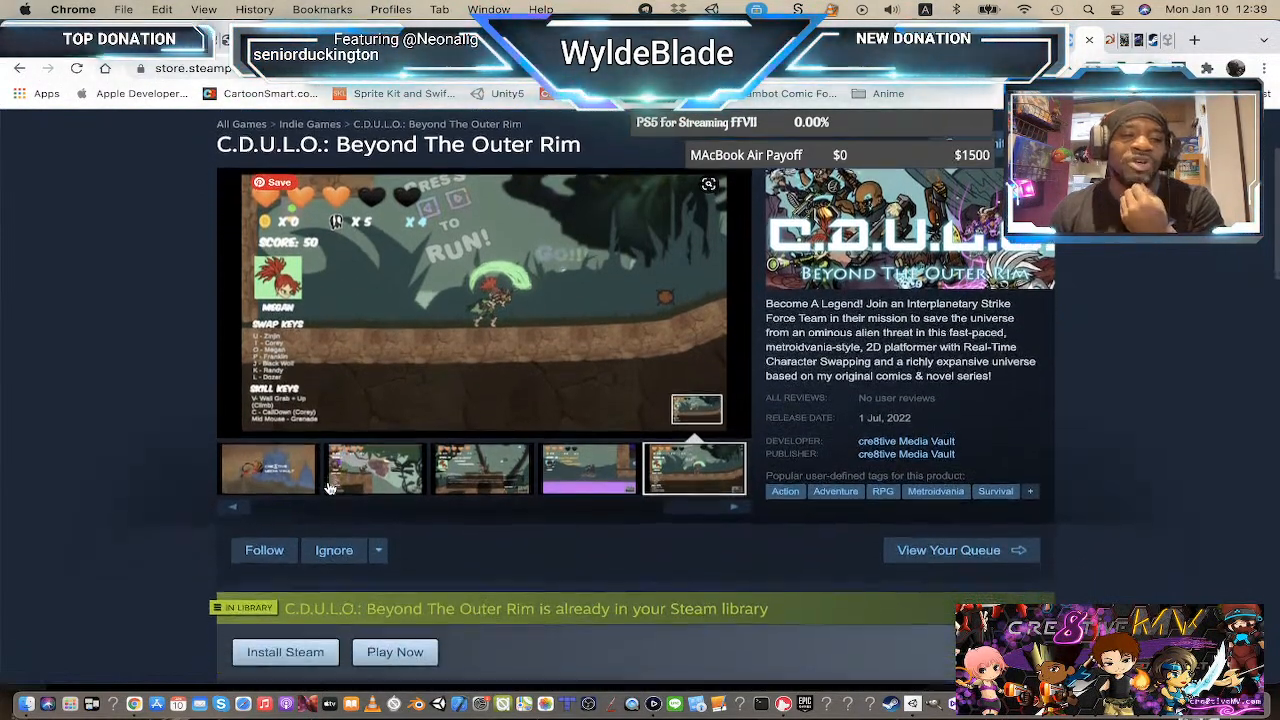
scroll(330, 488, down, 5)
scroll(330, 485, up, 4)
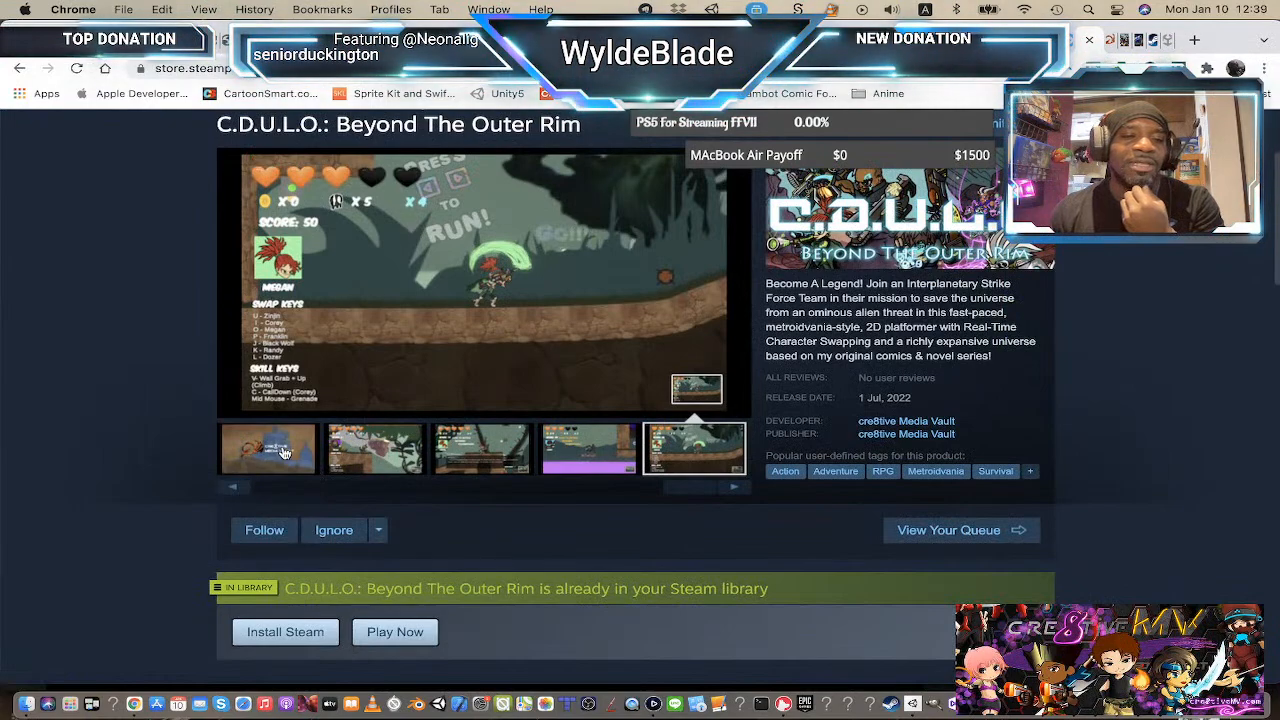
click(255, 468)
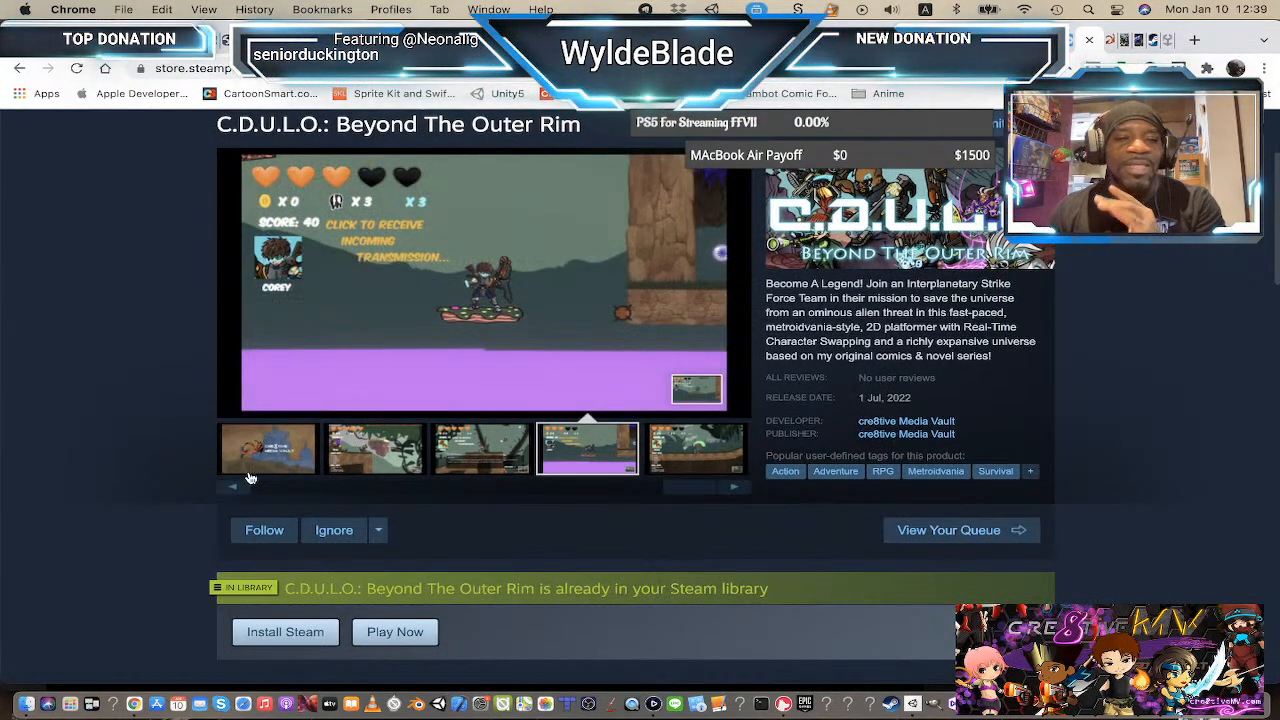
click(362, 455)
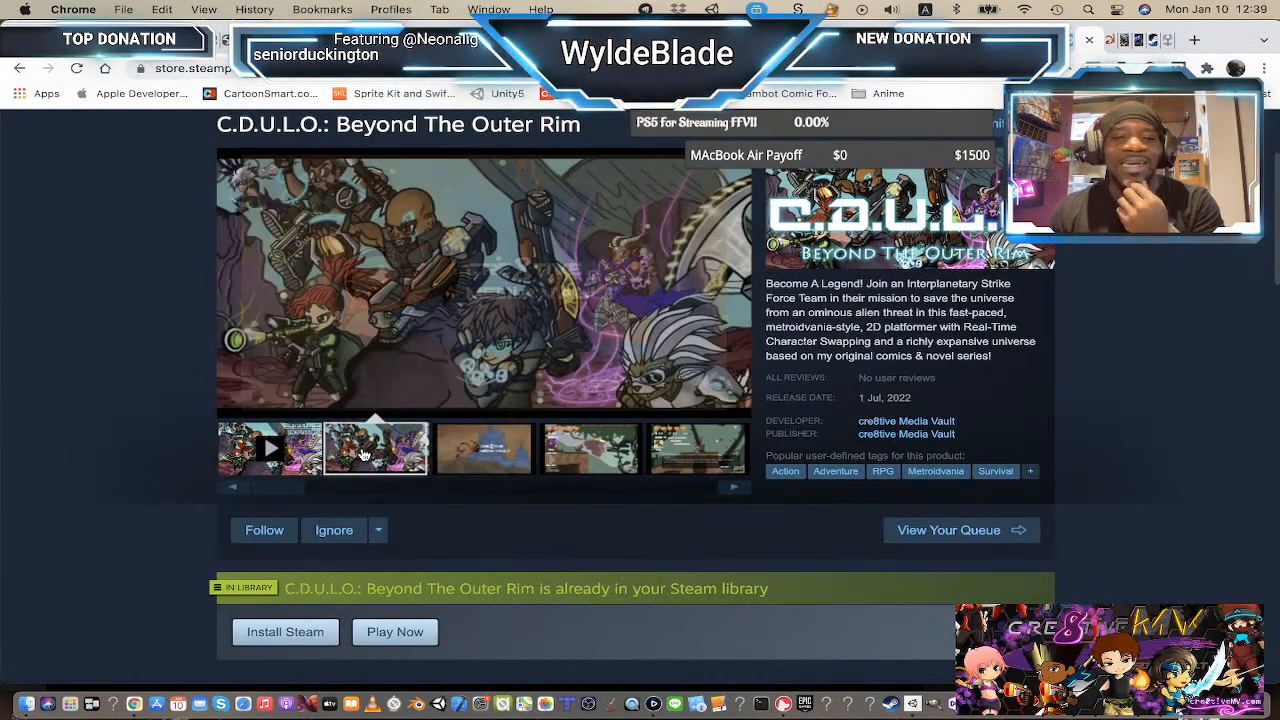
scroll(552, 435, up, 1)
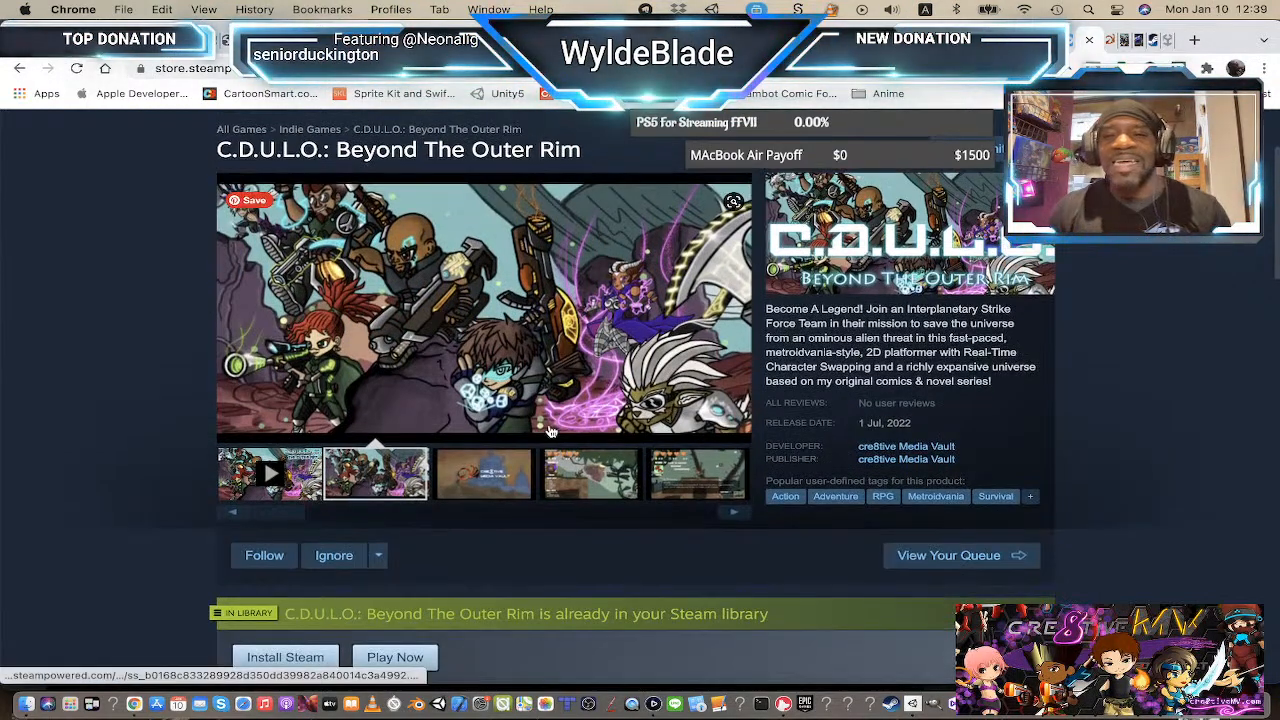
scroll(551, 432, up, 1)
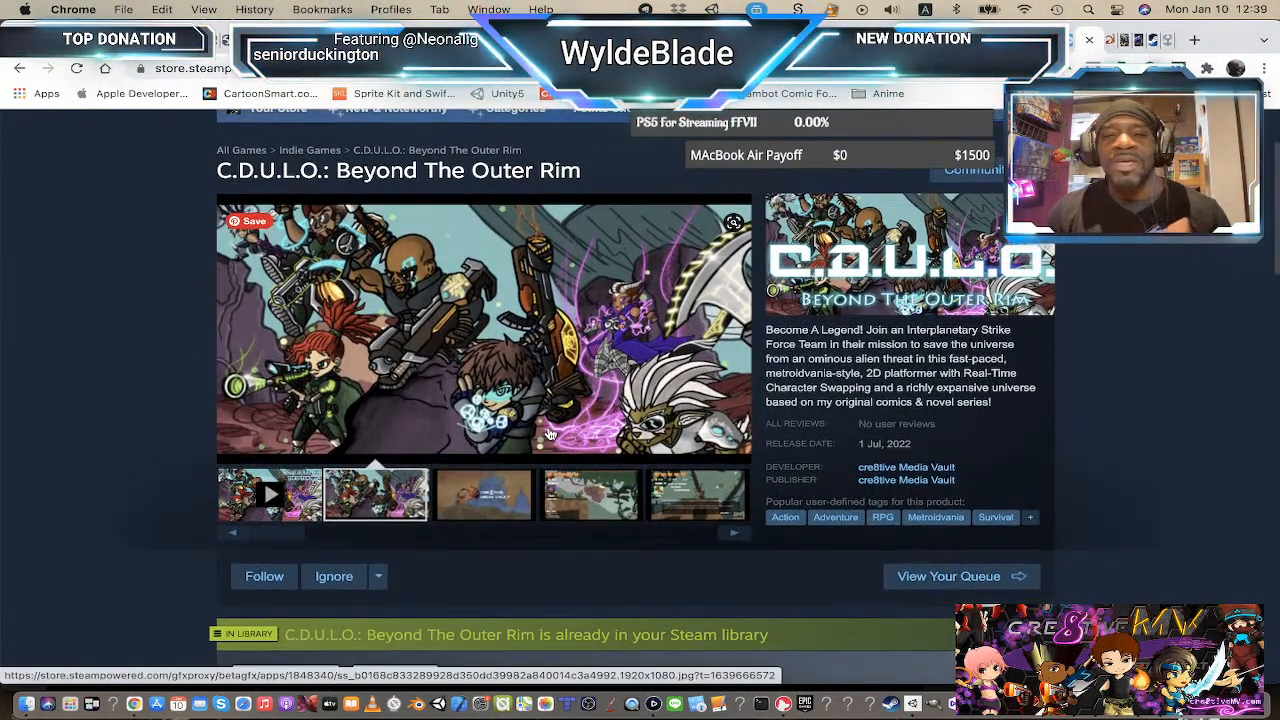
scroll(550, 433, up, 1)
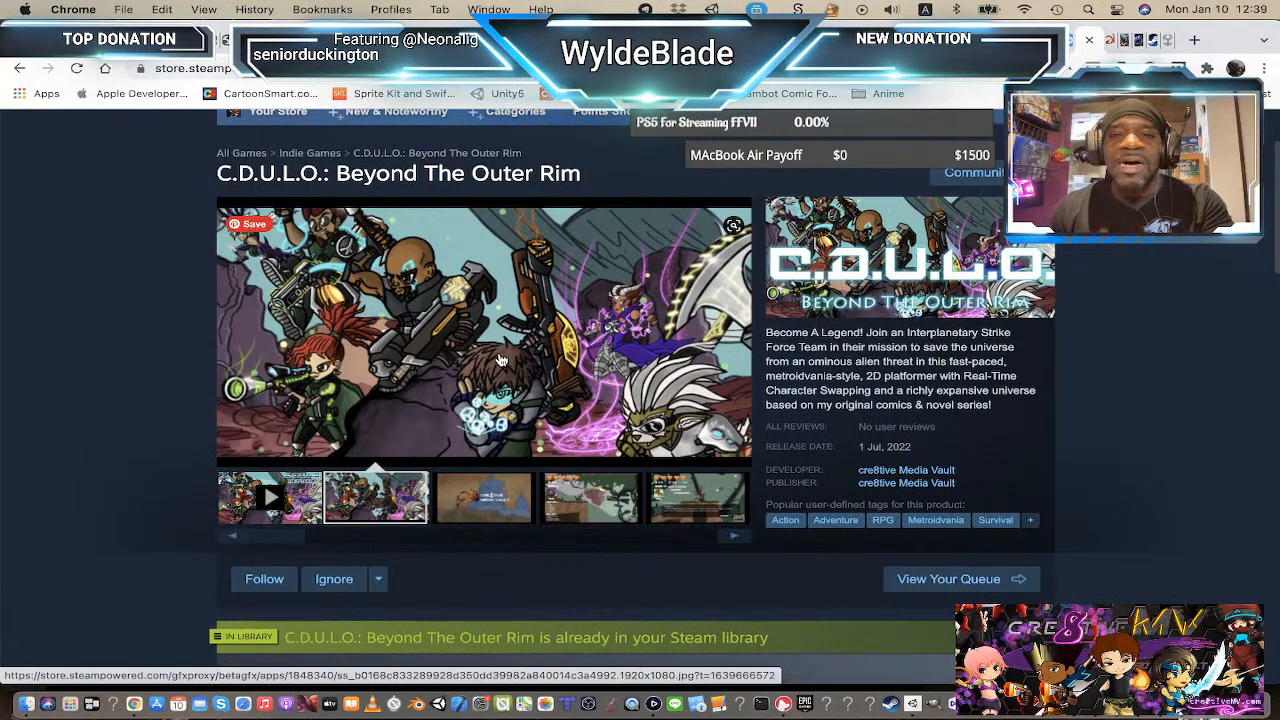
scroll(500, 360, up, 5)
scroll(496, 360, down, 5)
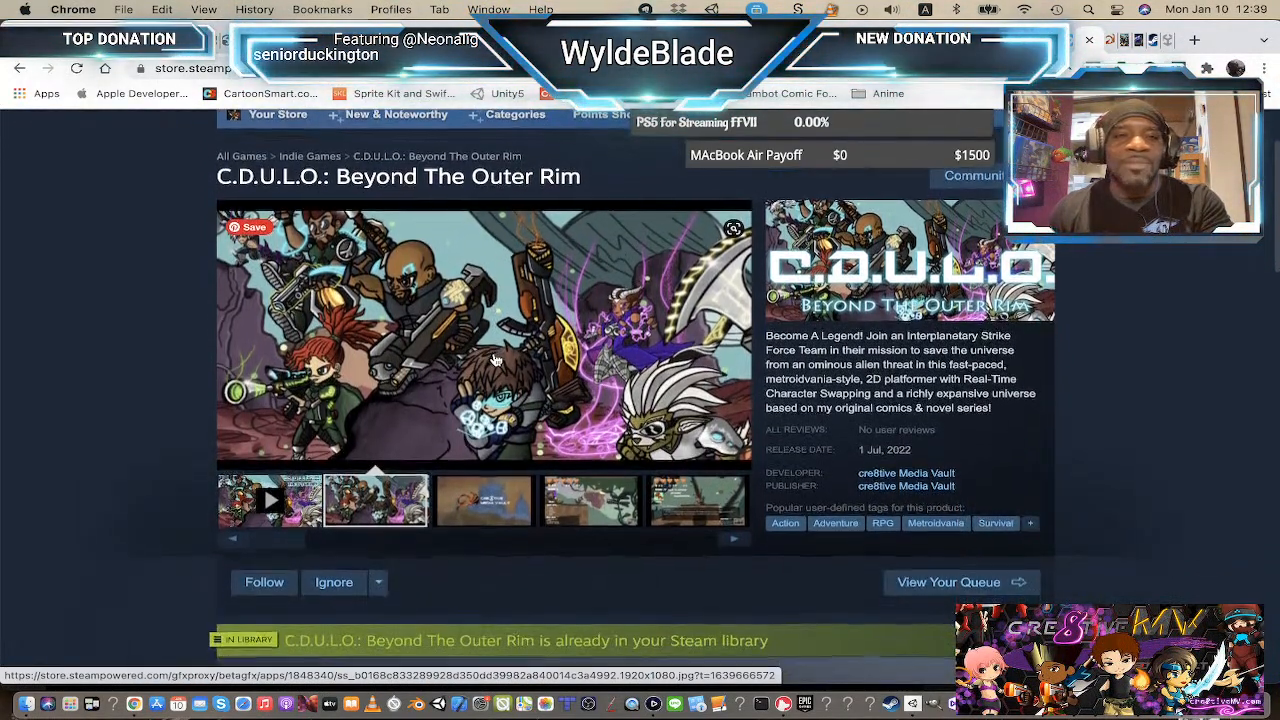
scroll(495, 358, down, 1)
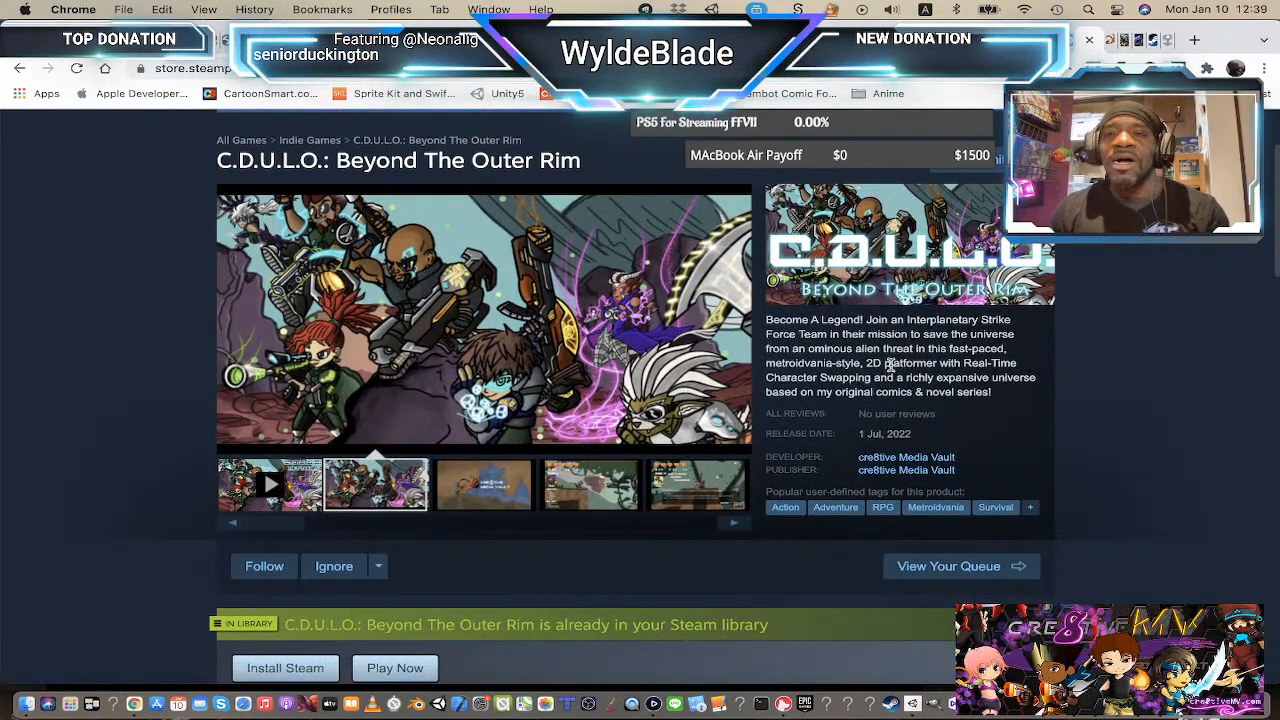
Step: Open the cre8tive Media Vault website tab and scroll through its home page down to the featured games
click(1109, 42)
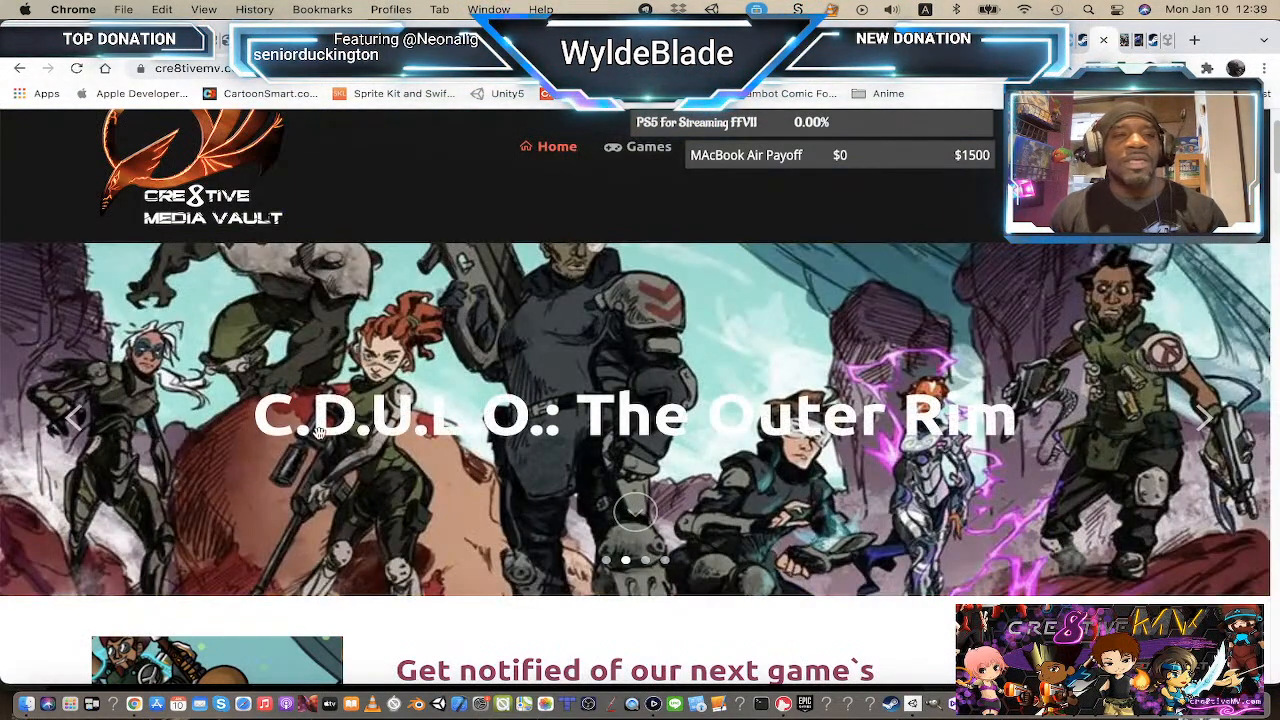
scroll(280, 341, up, 2)
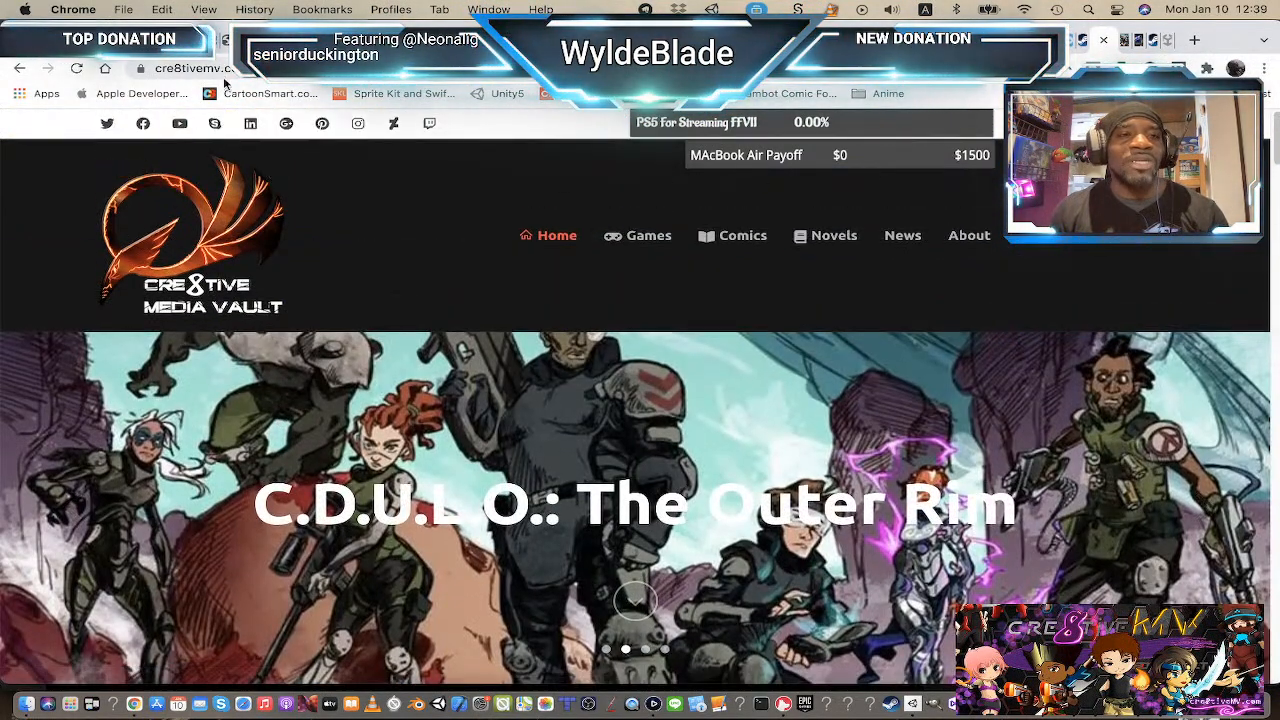
scroll(314, 223, down, 5)
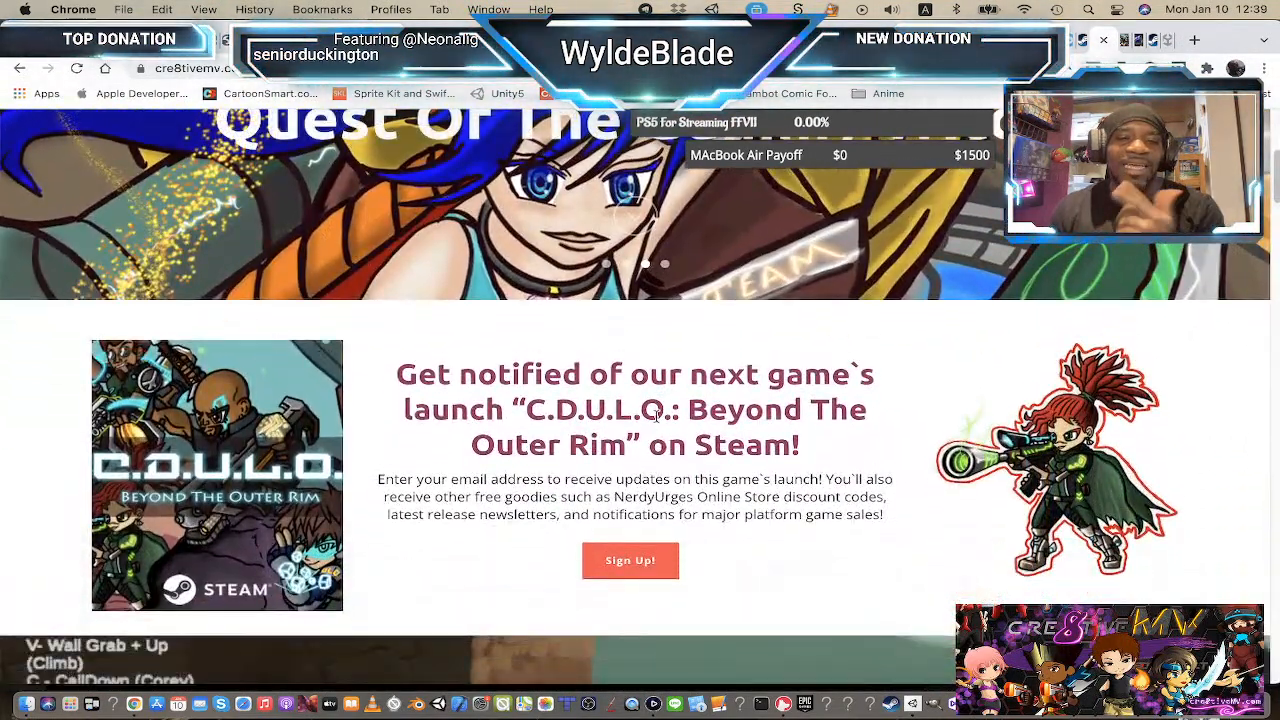
scroll(660, 419, down, 3)
scroll(660, 419, down, 5)
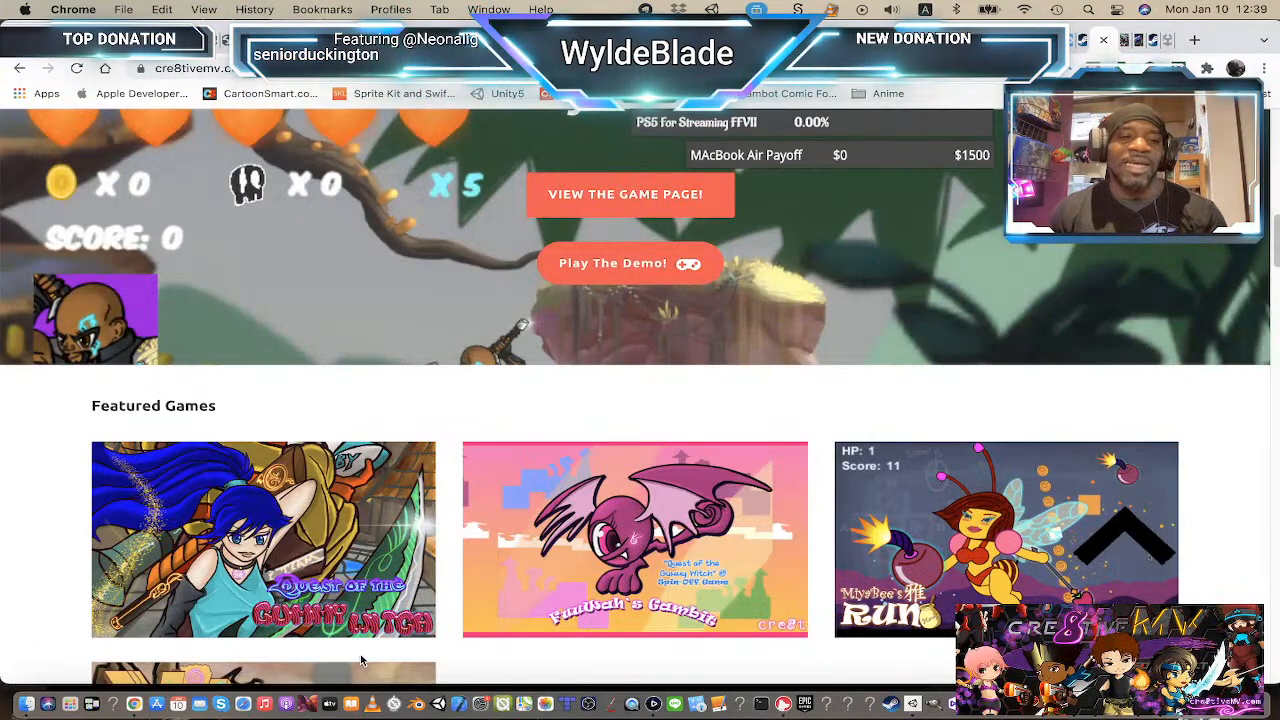
scroll(757, 540, down, 2)
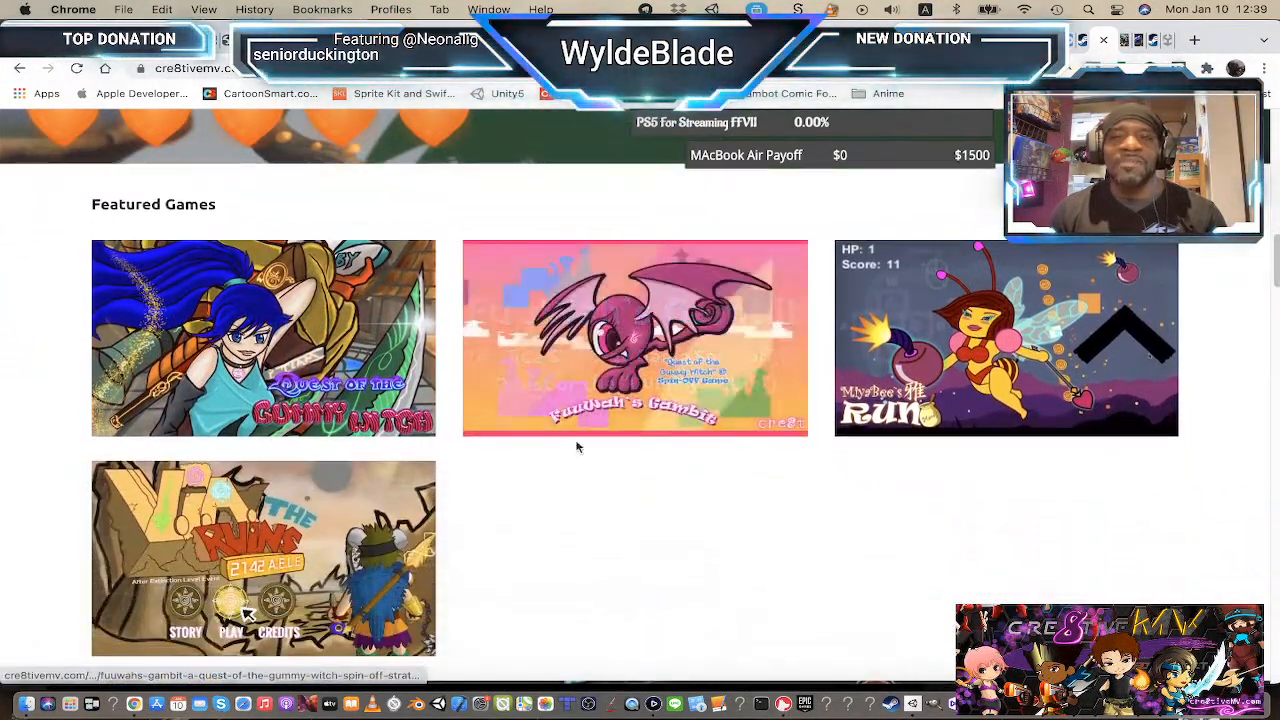
Step: Open the game's download page tab and scroll through its description, links and screenshots
click(1130, 41)
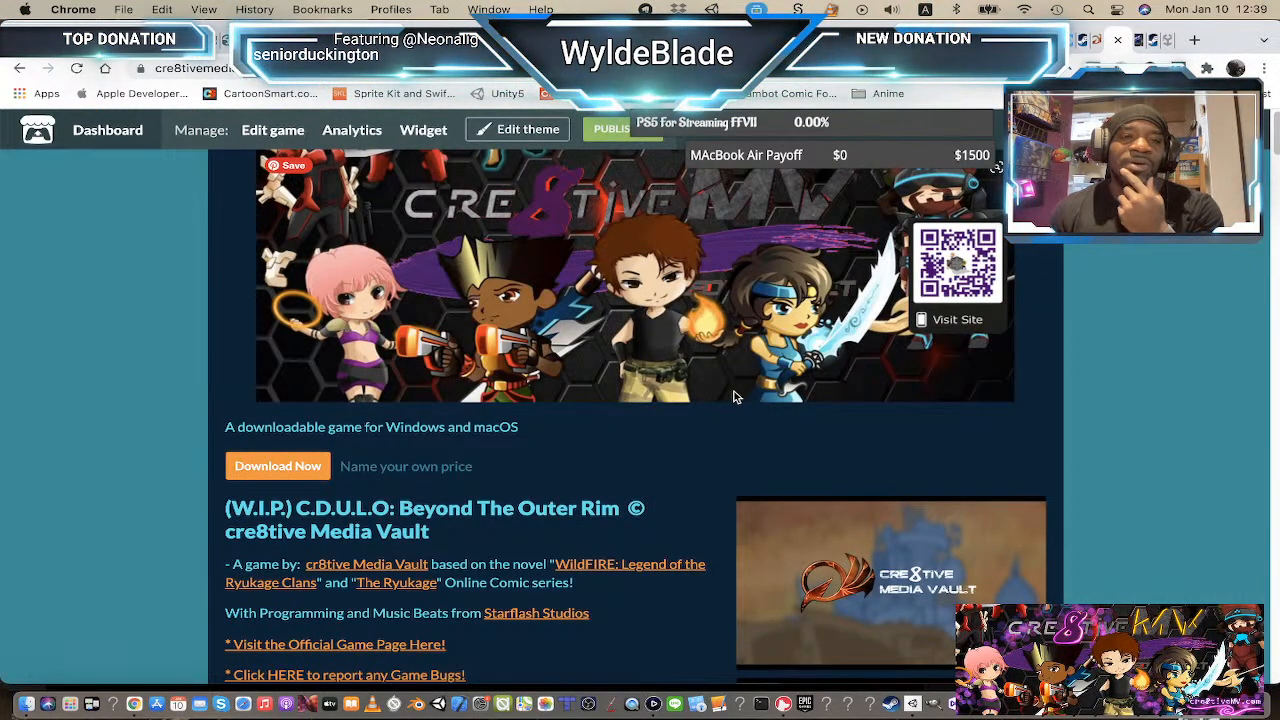
scroll(604, 389, down, 2)
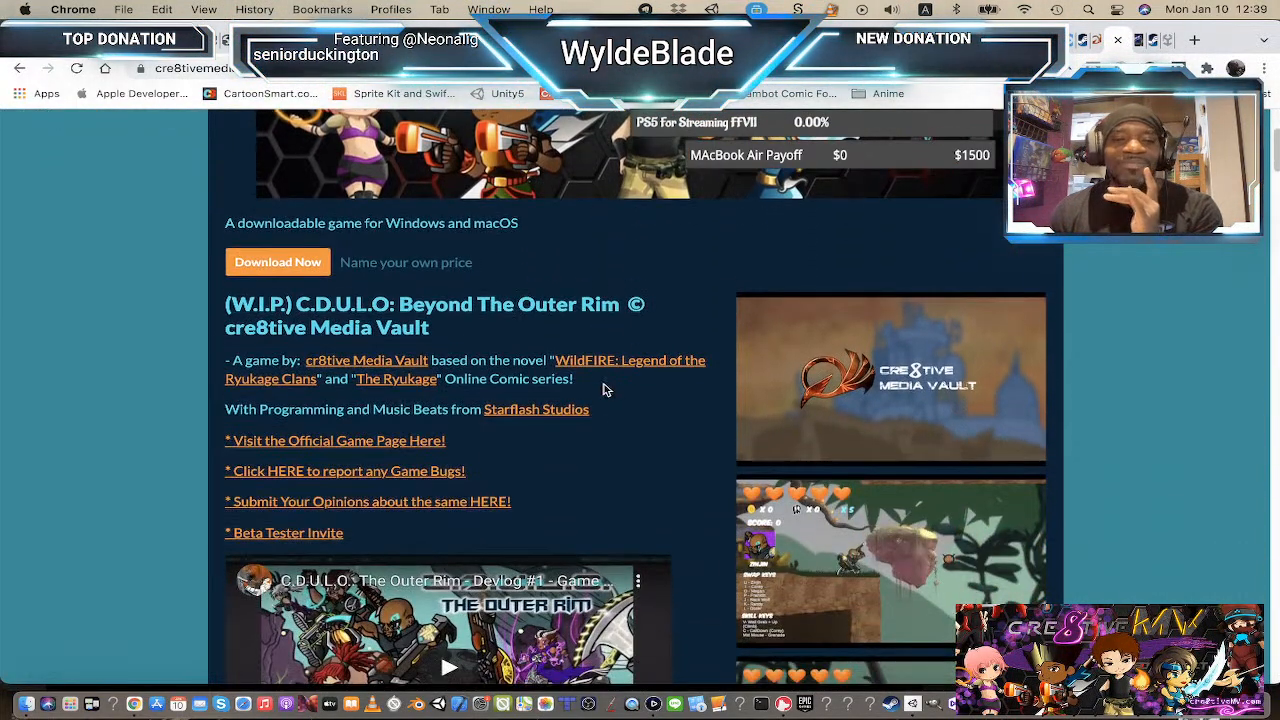
scroll(604, 389, down, 4)
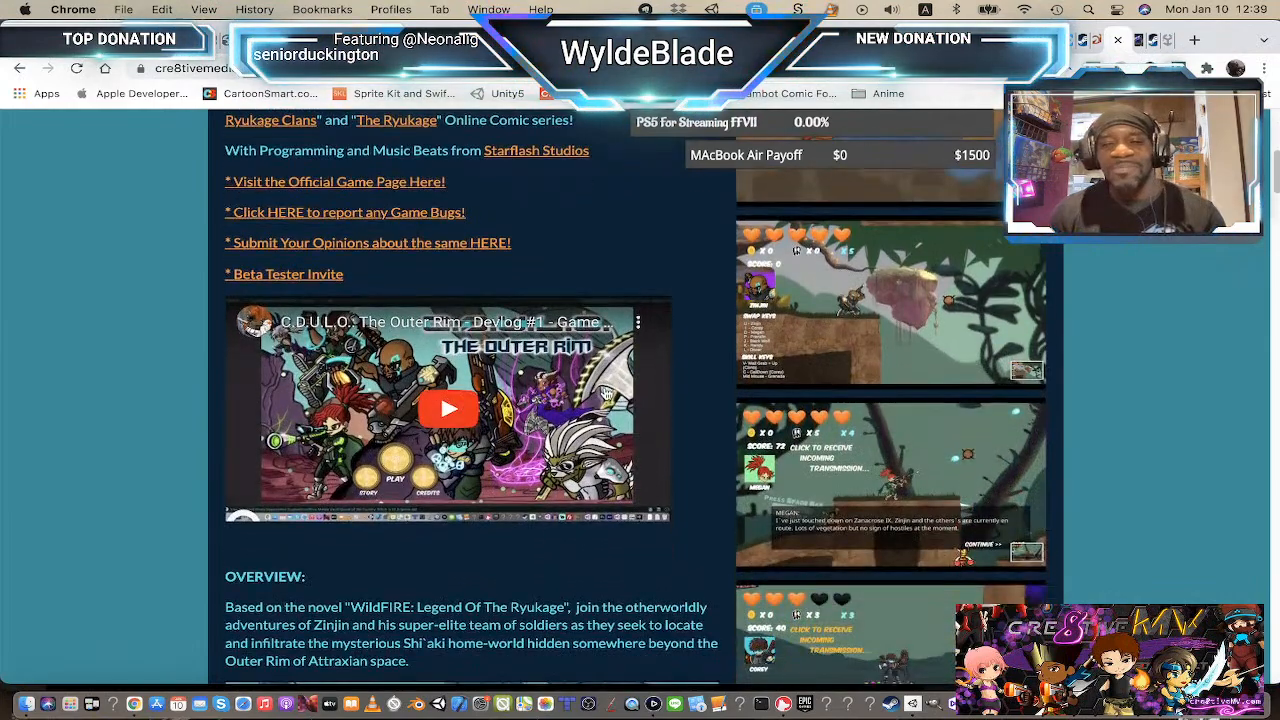
scroll(548, 400, down, 3)
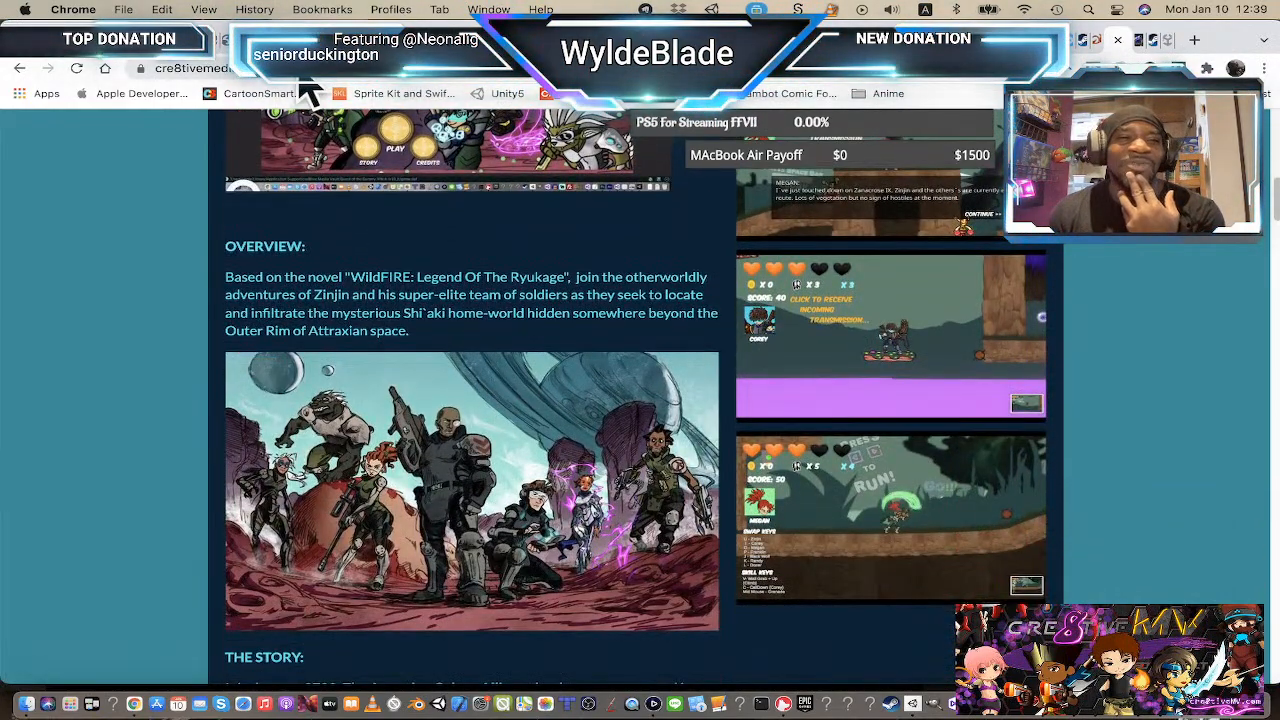
scroll(783, 285, up, 3)
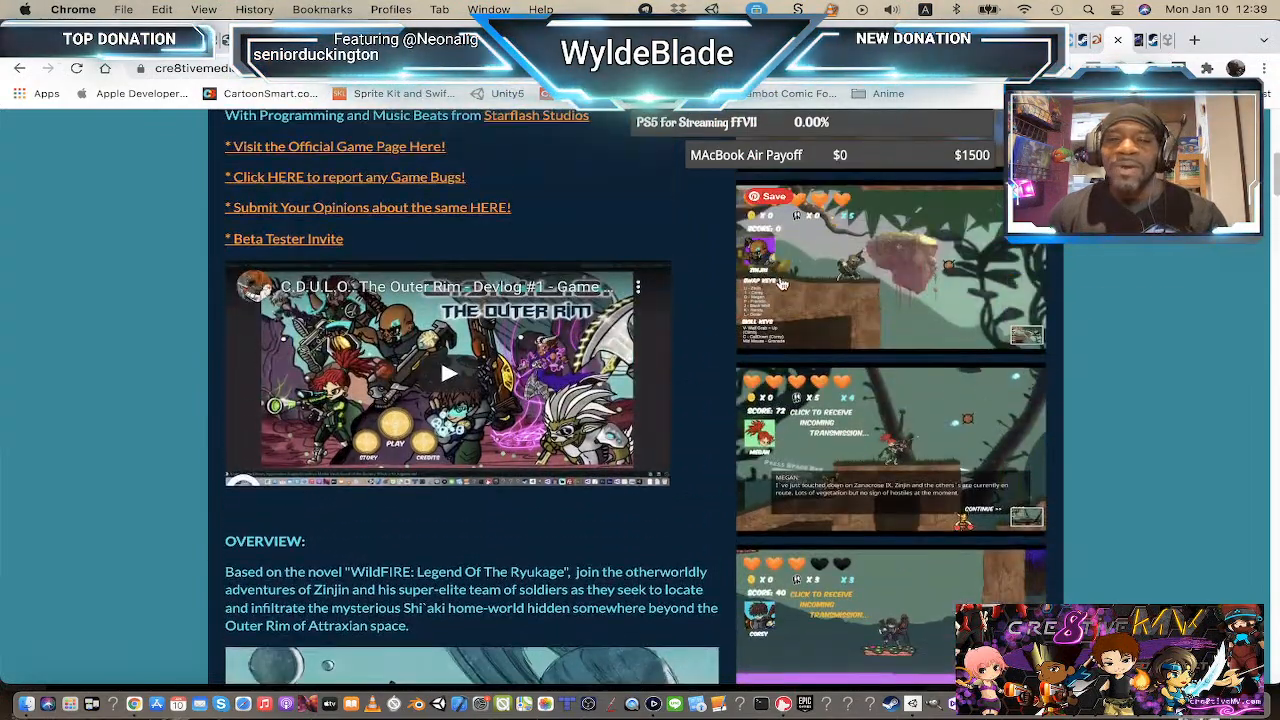
scroll(884, 229, up, 1)
Step: Open the screenshot gallery on the game page and step through the screenshots before closing it
click(874, 438)
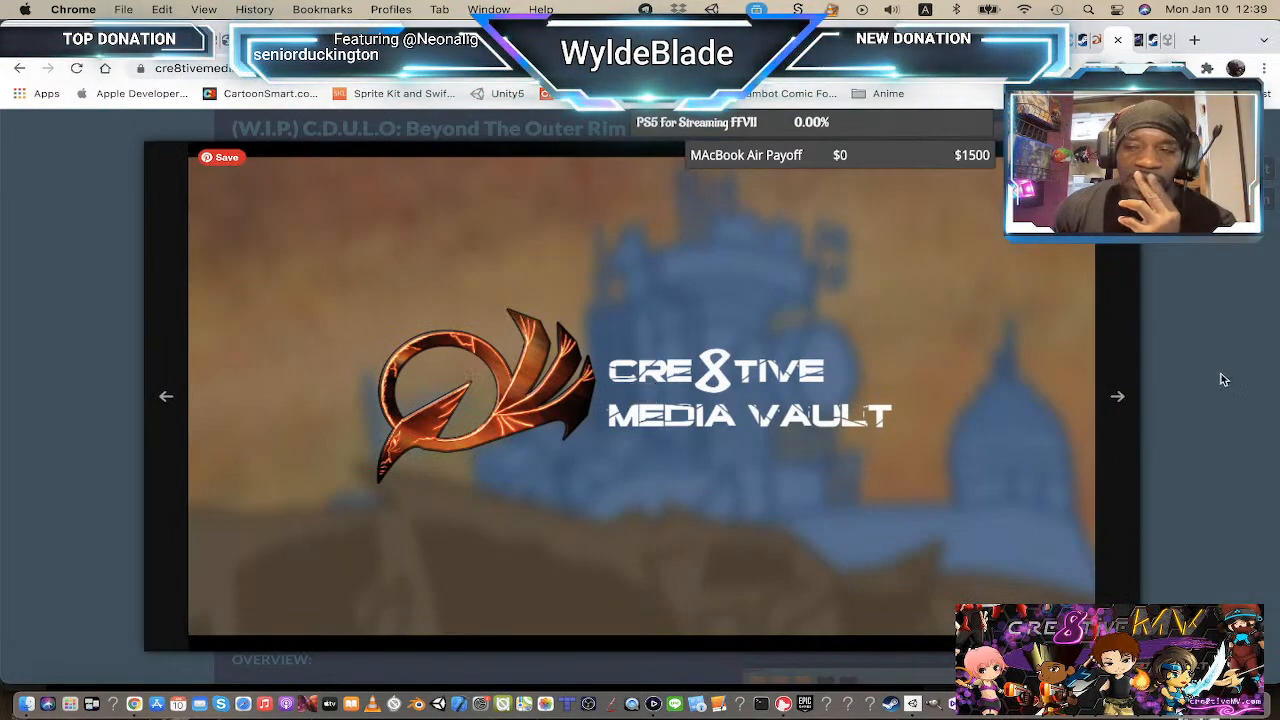
click(1119, 398)
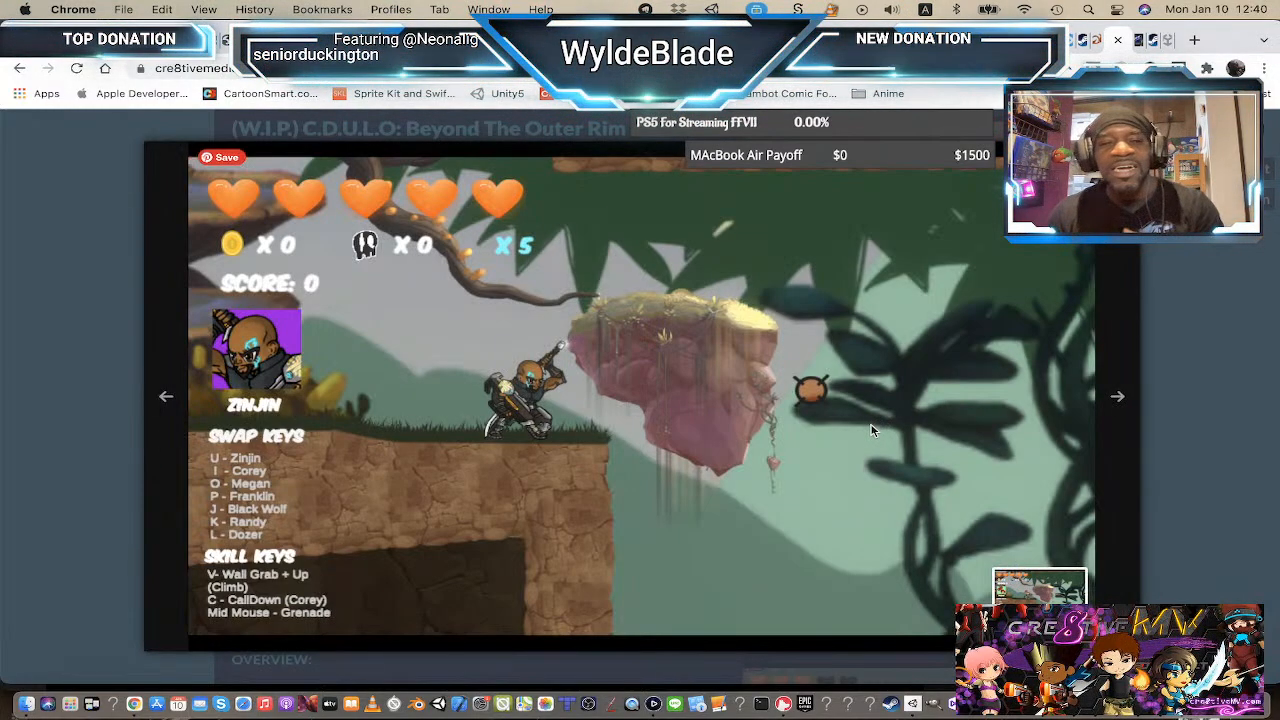
click(868, 428)
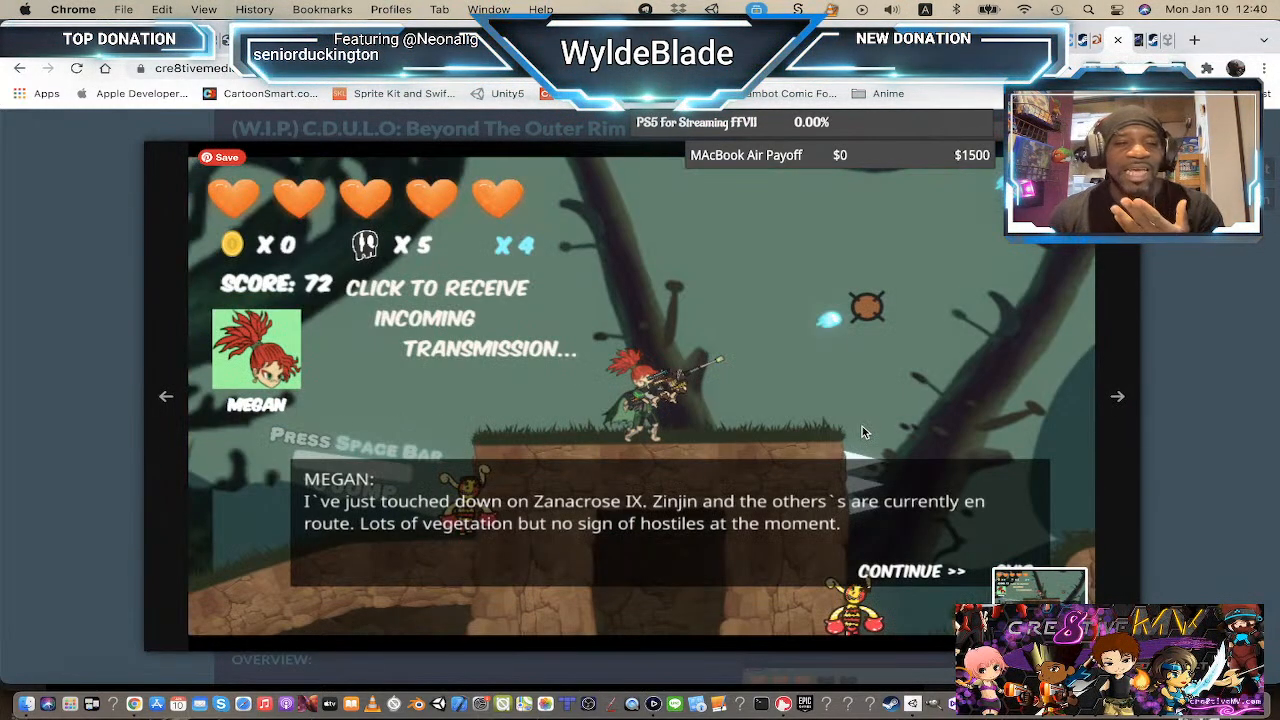
click(166, 398)
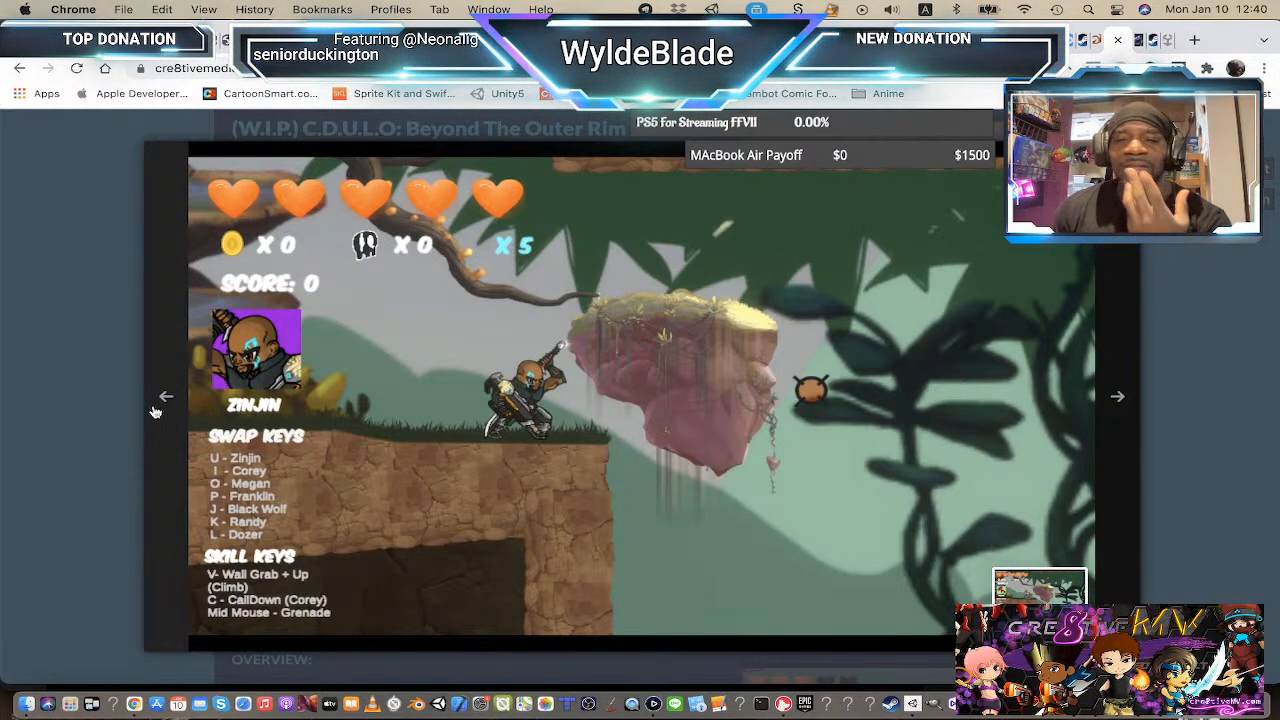
click(1117, 400)
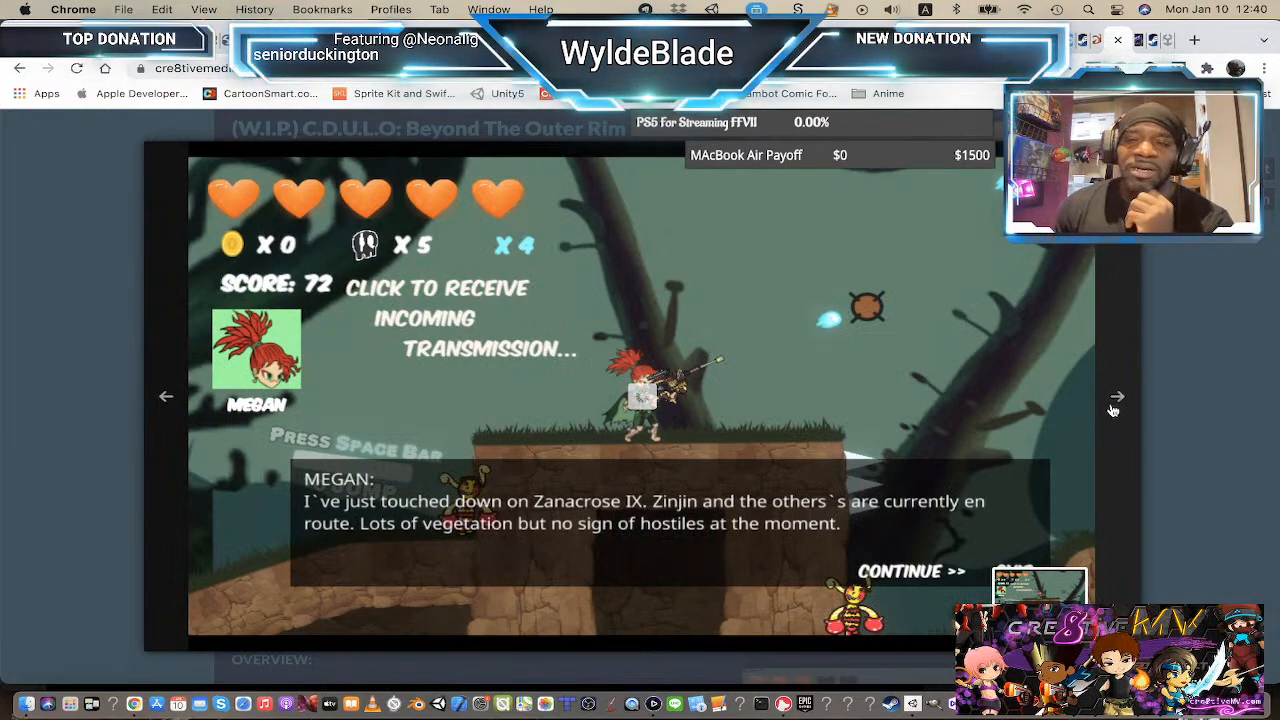
click(1116, 402)
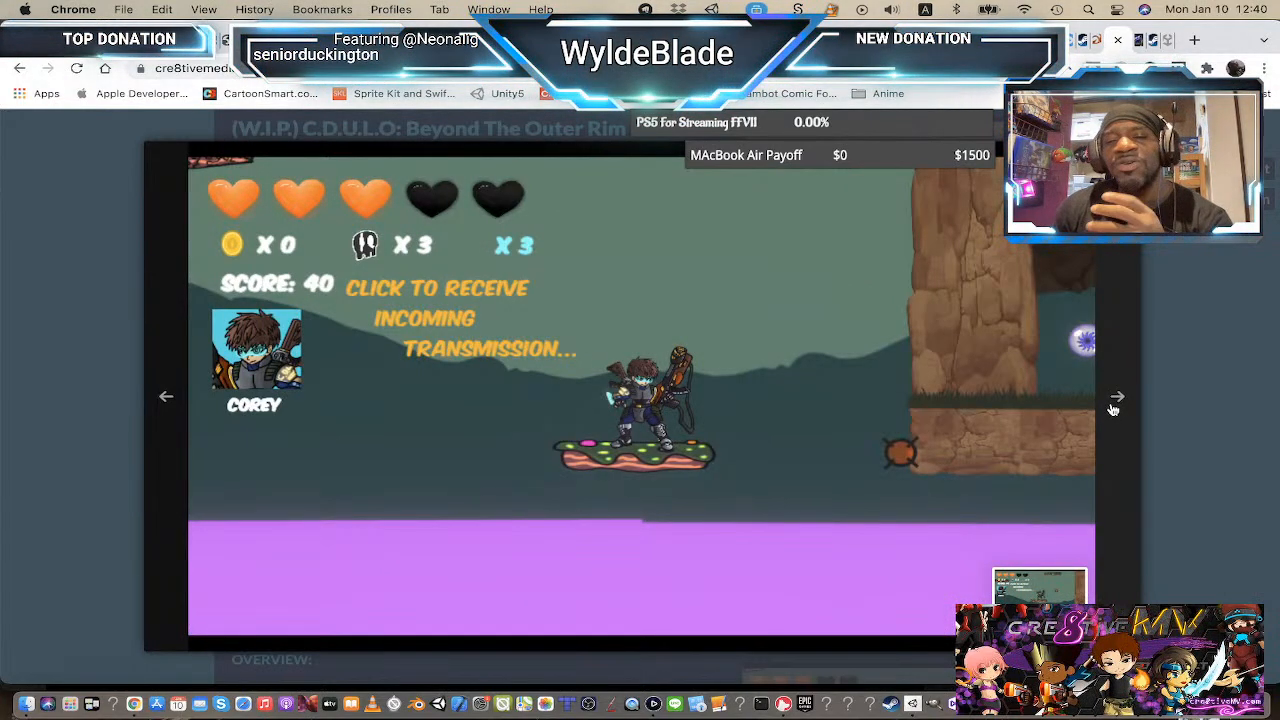
click(1117, 400)
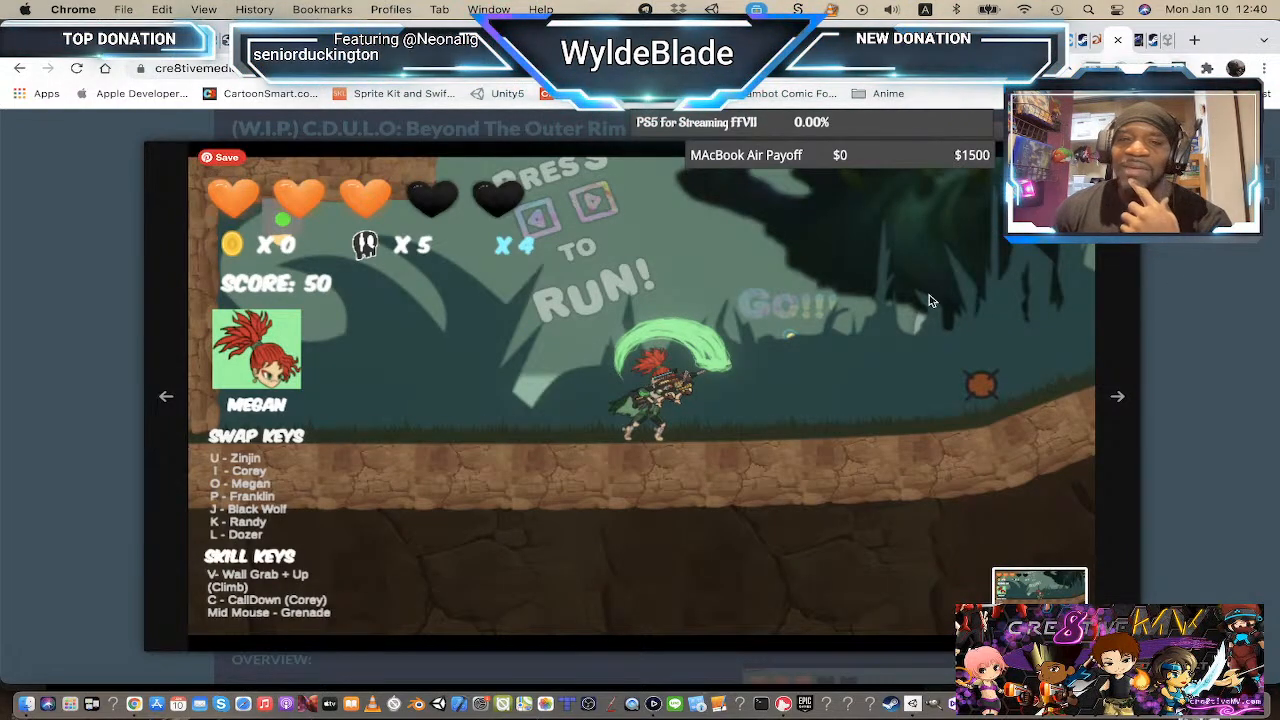
click(1155, 277)
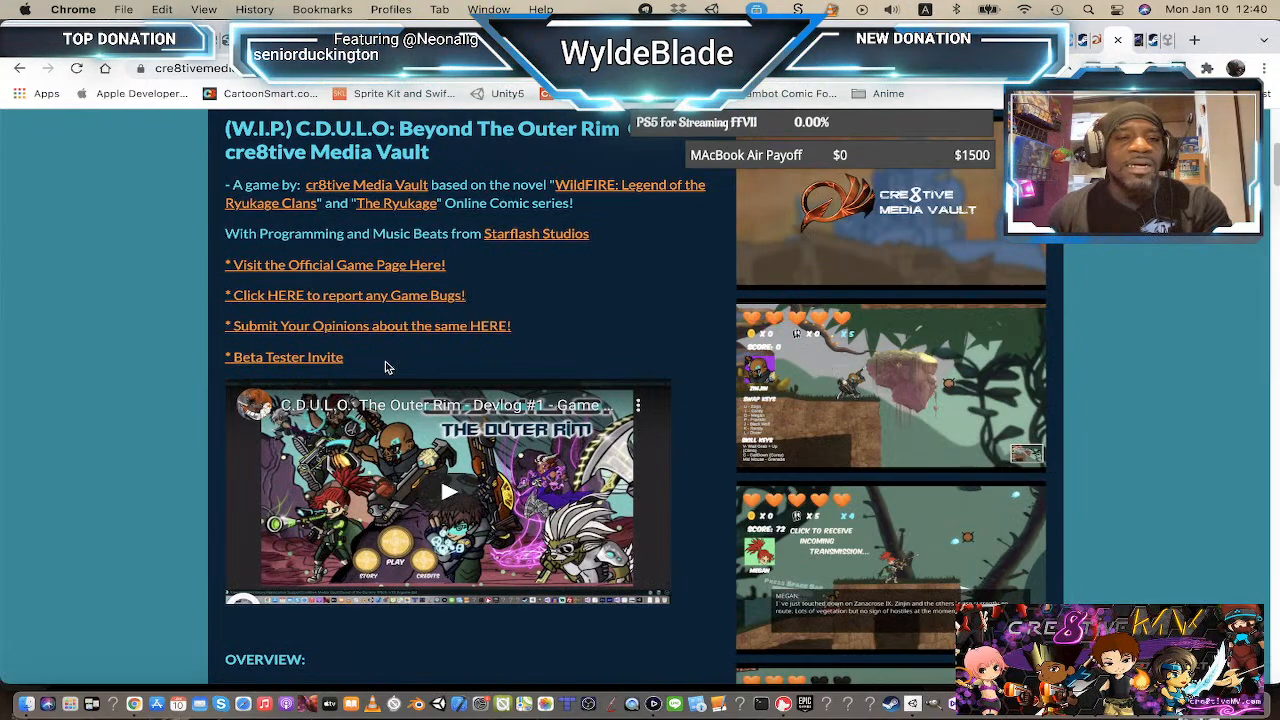
Step: Scroll down through the game page's overview and story sections
scroll(430, 418, down, 5)
scroll(427, 418, down, 6)
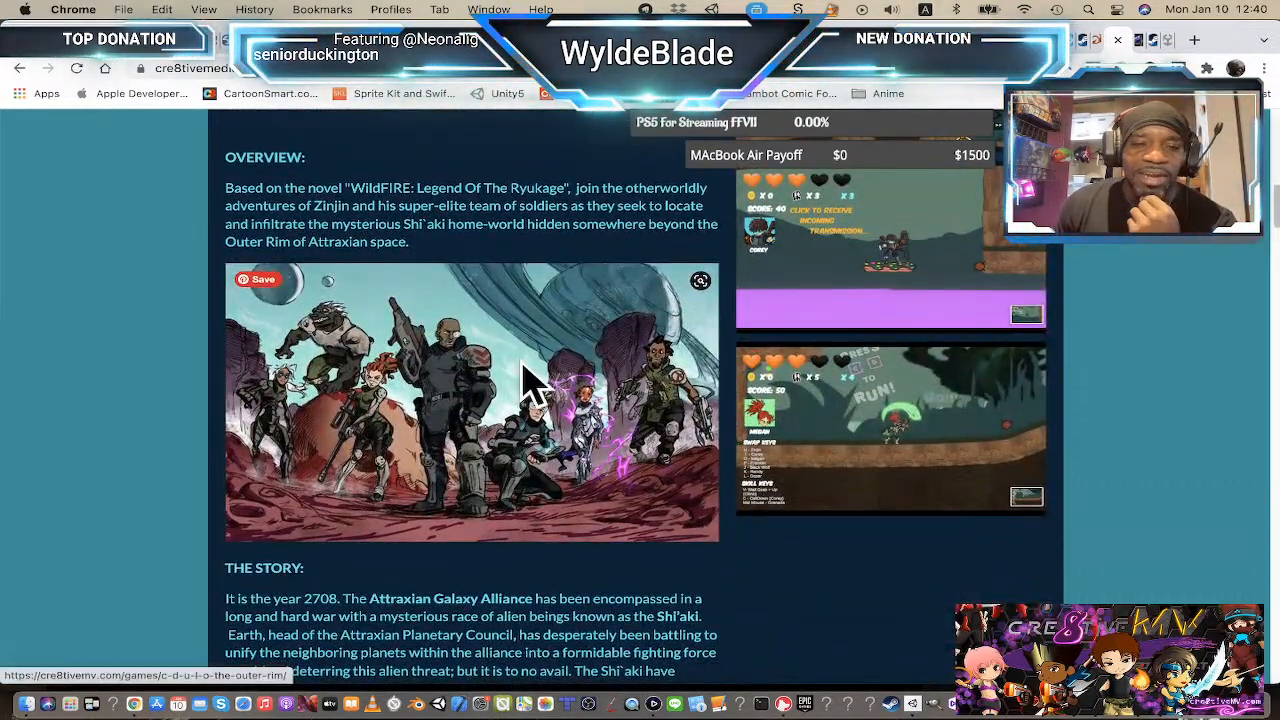
scroll(481, 387, down, 4)
scroll(482, 395, down, 3)
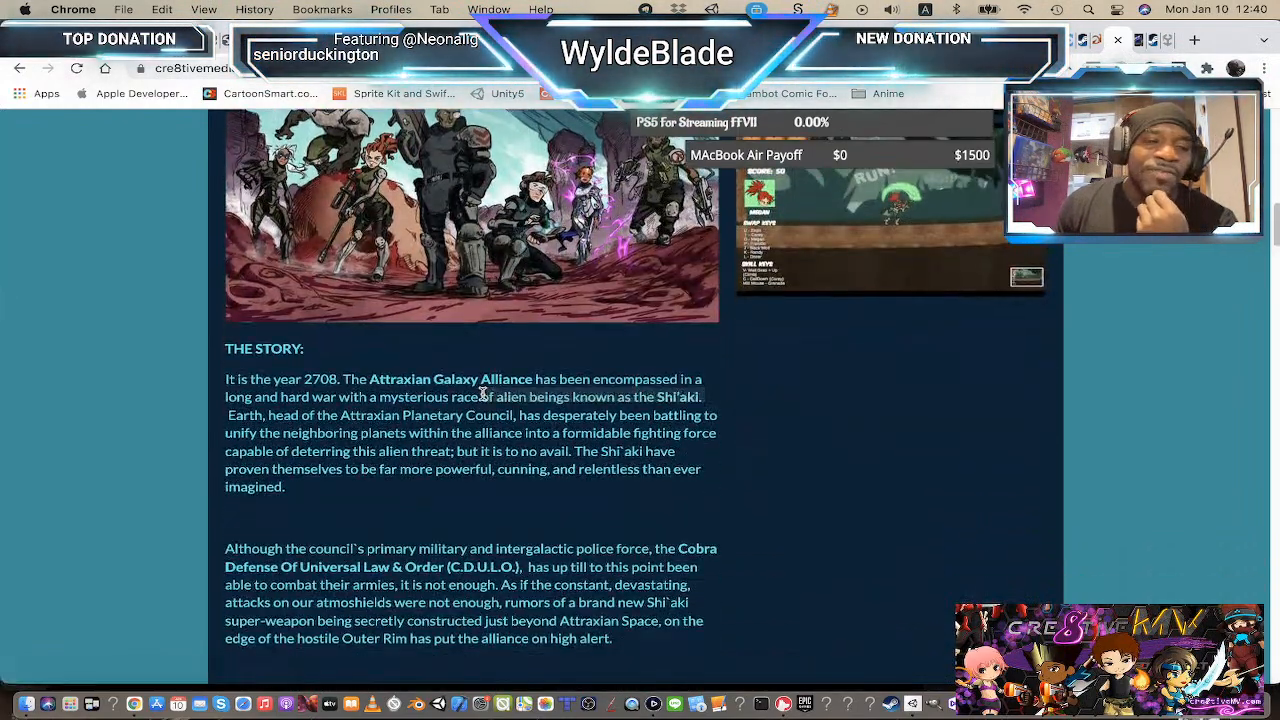
scroll(484, 403, down, 20)
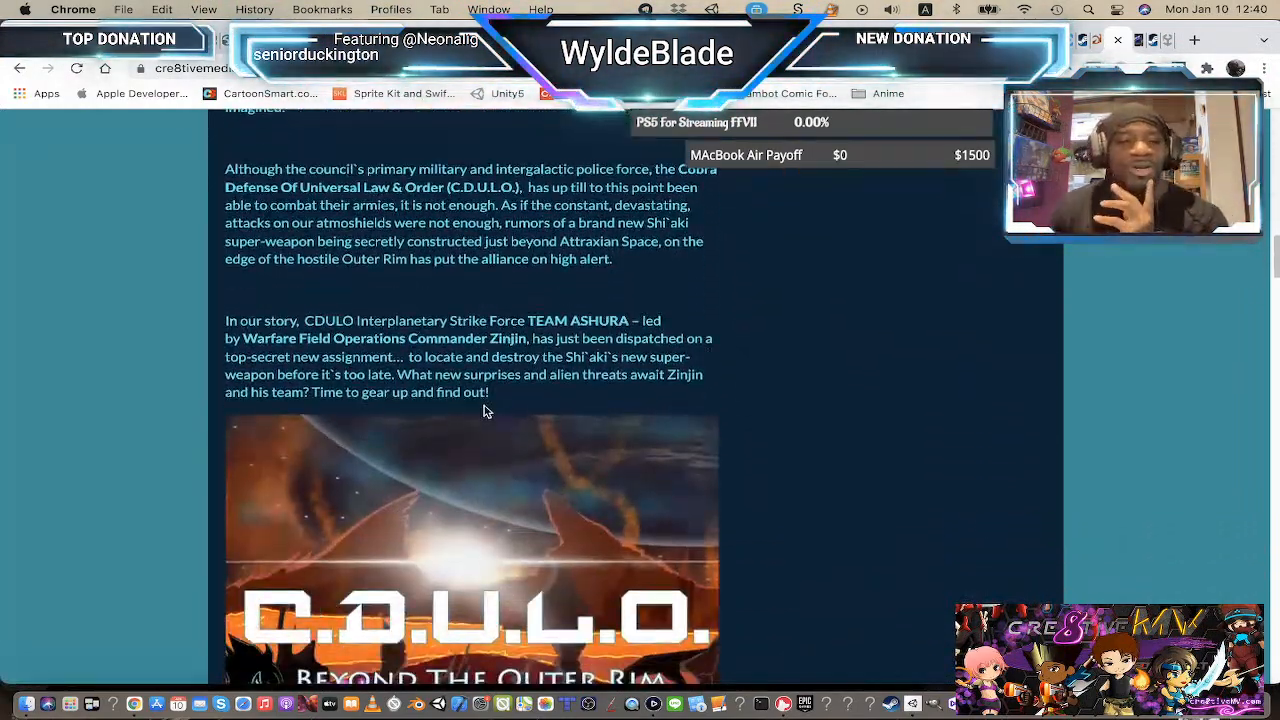
Step: Scroll down through the game page's character art, controls, notes and merchandise sections
scroll(481, 412, up, 3)
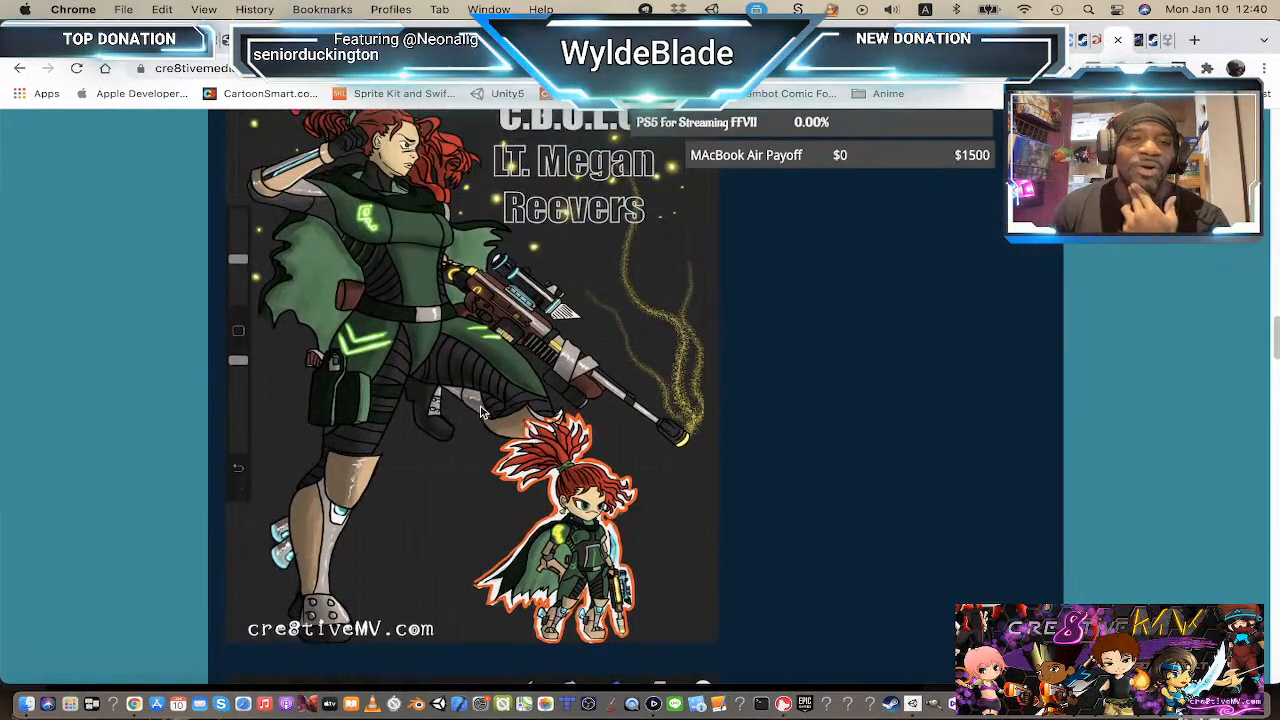
scroll(480, 413, down, 15)
scroll(478, 414, down, 9)
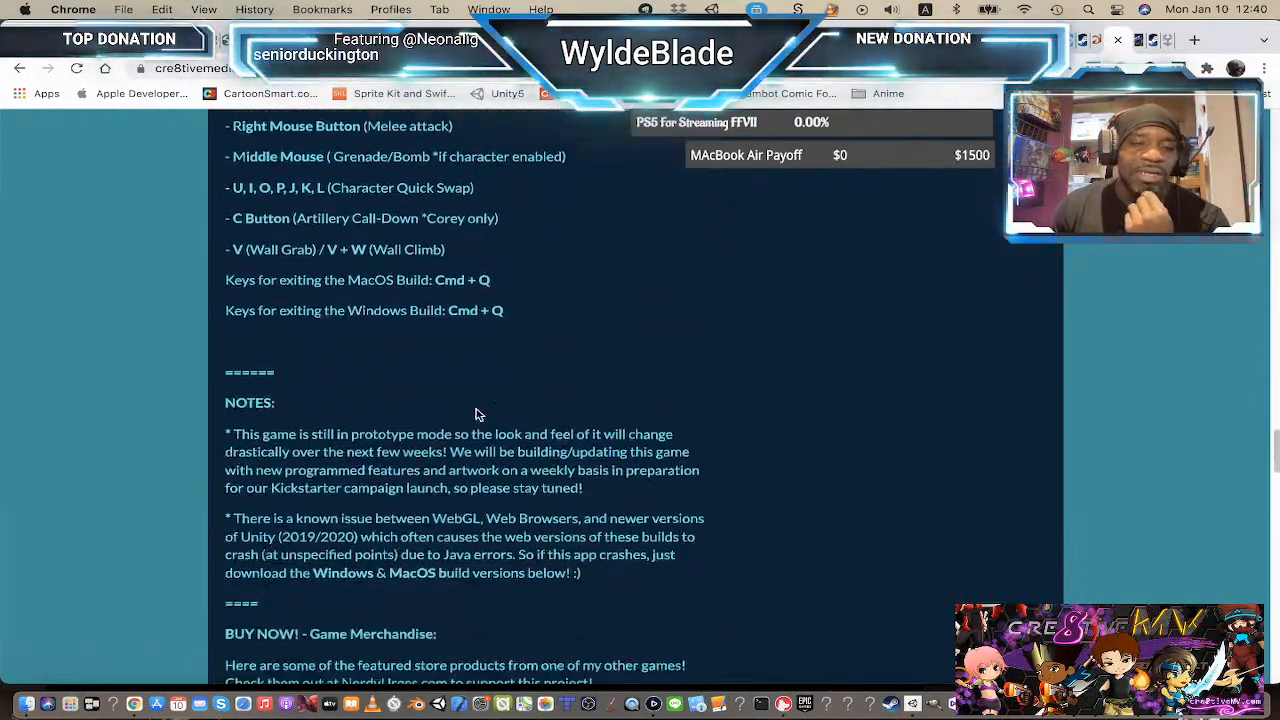
scroll(450, 482, down, 11)
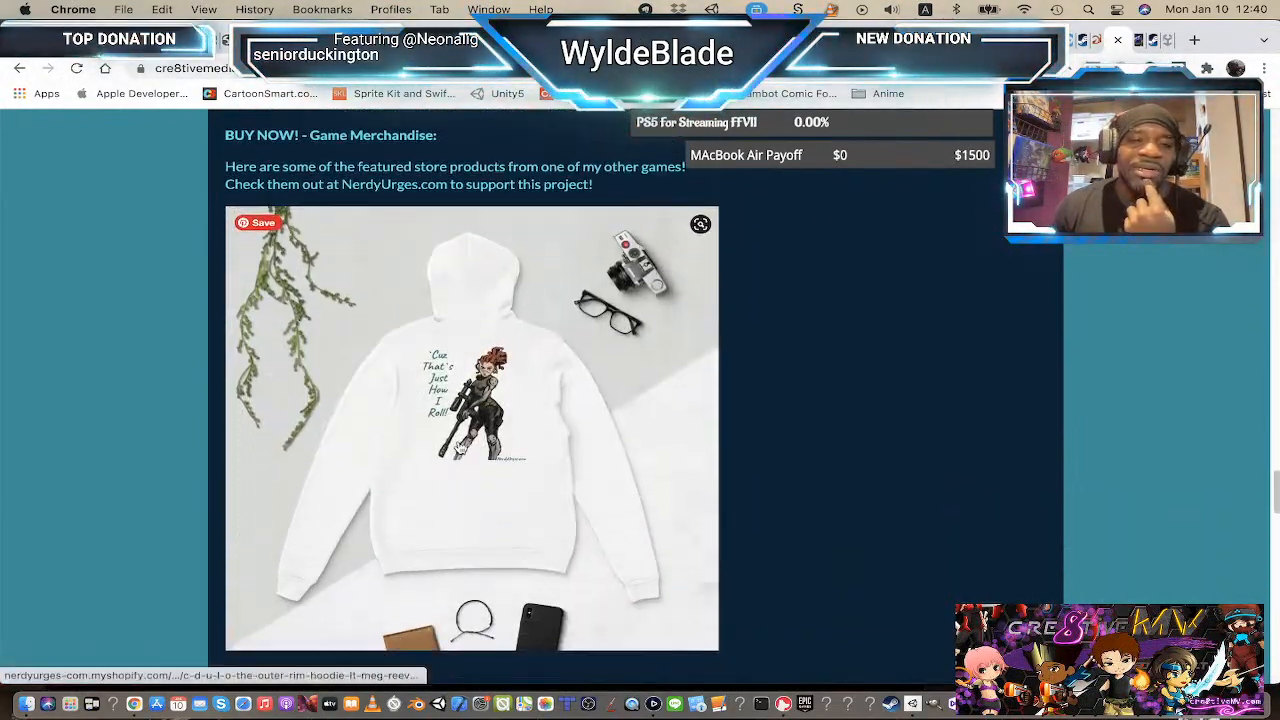
scroll(497, 440, down, 8)
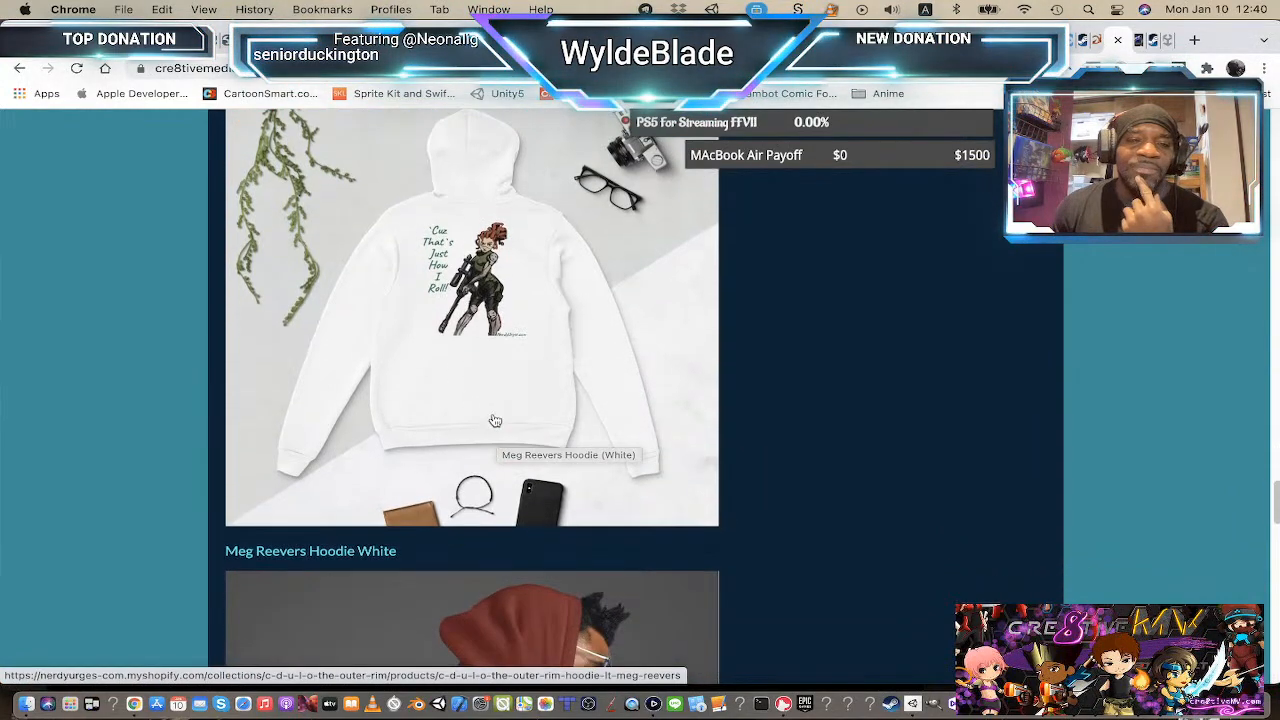
scroll(606, 432, down, 6)
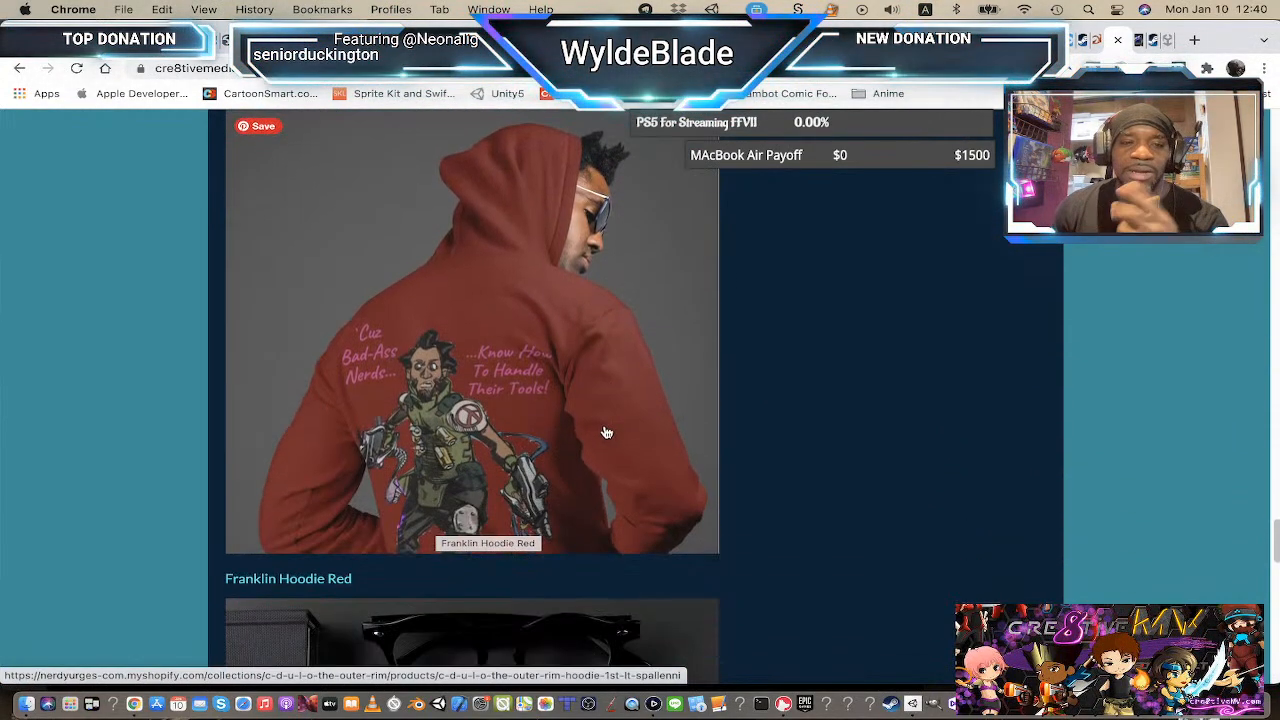
Step: Open the NerdyUrges store tab and scroll through its home page categories, mugs and apparel
click(1140, 41)
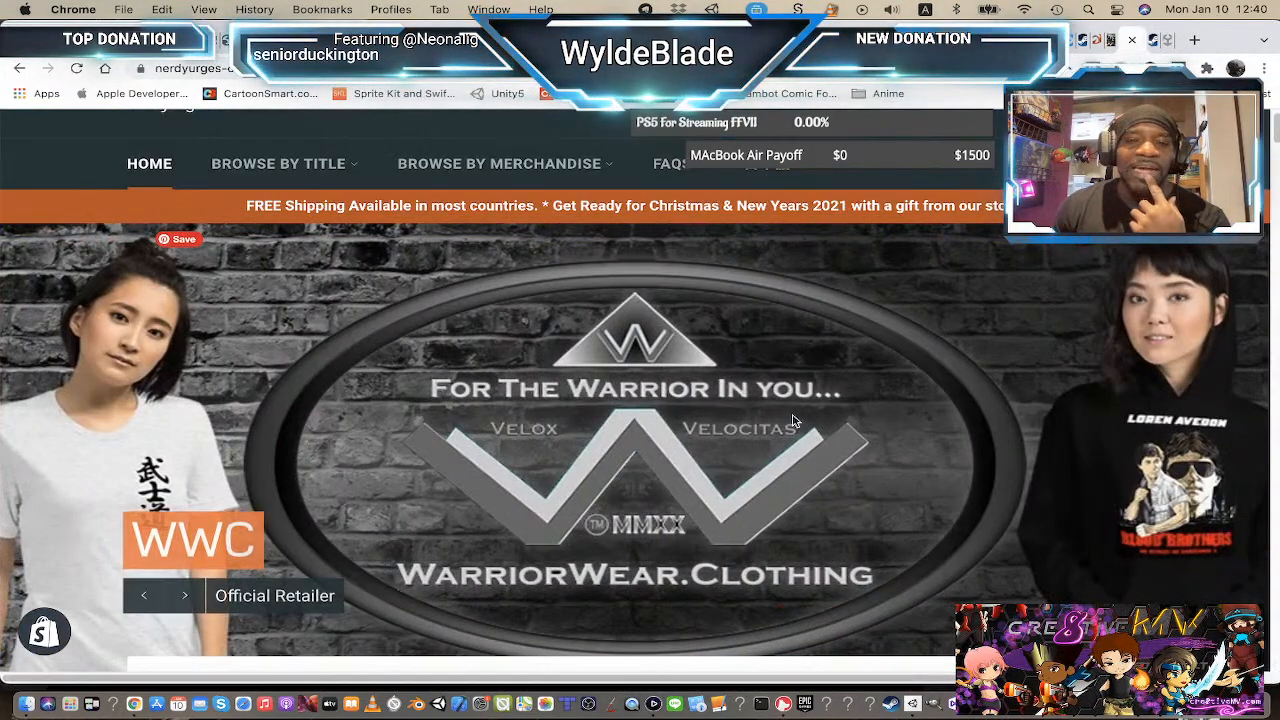
scroll(775, 443, down, 10)
scroll(772, 443, down, 6)
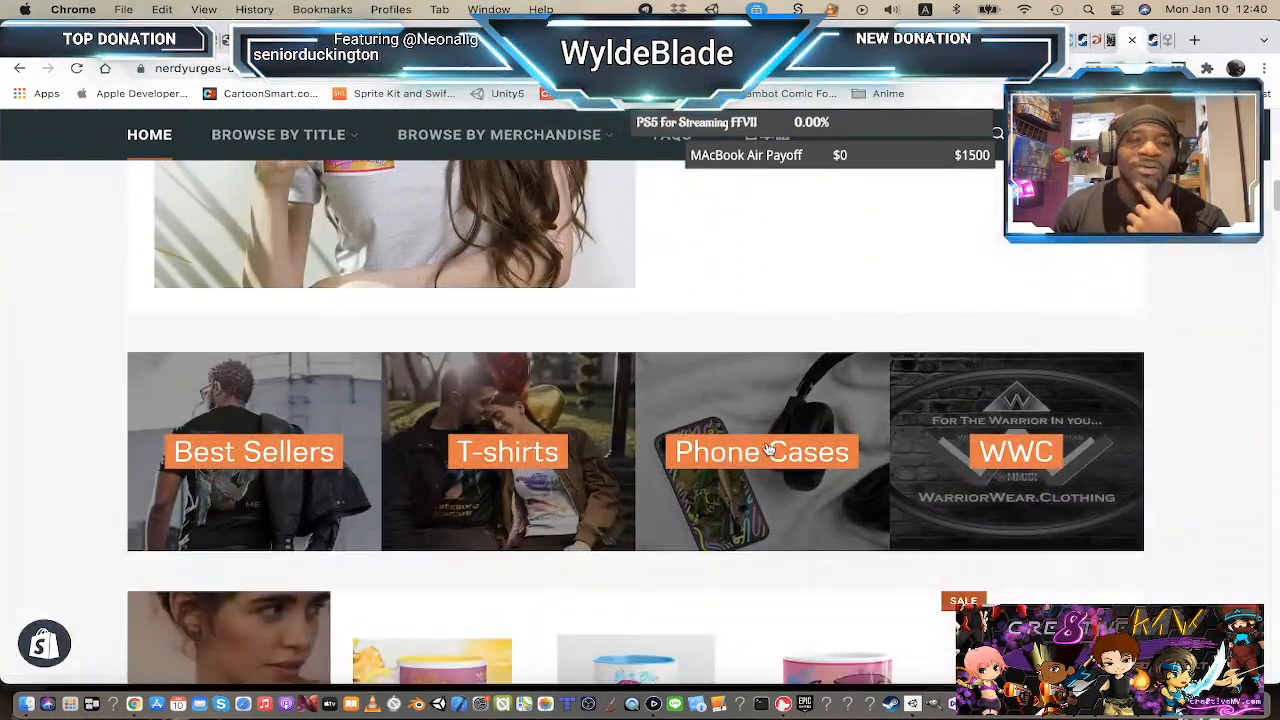
scroll(772, 452, down, 4)
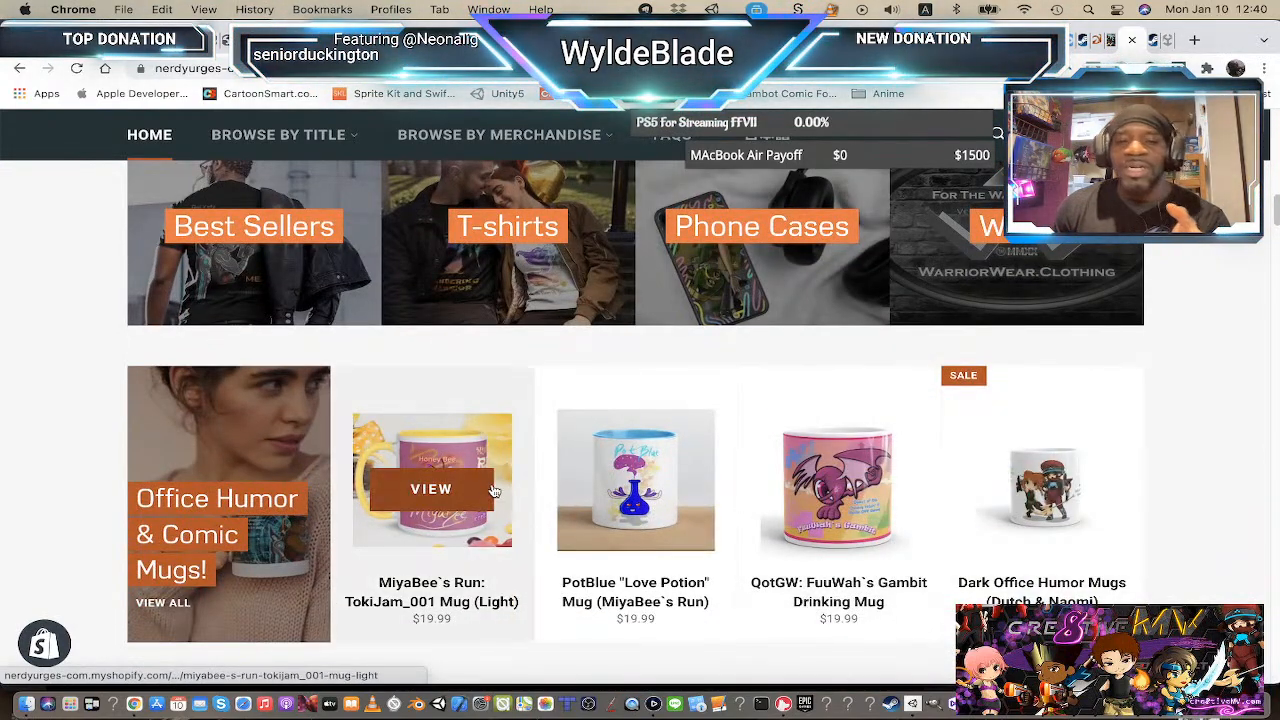
scroll(520, 490, down, 6)
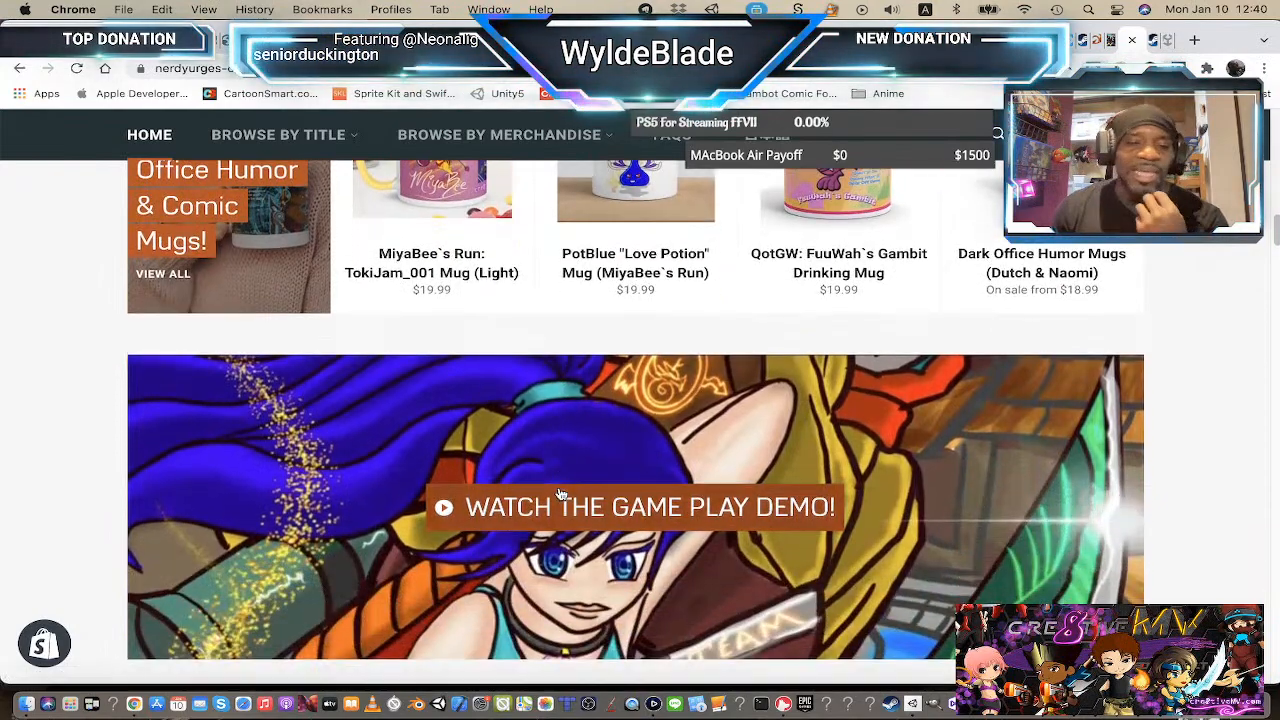
scroll(560, 490, down, 9)
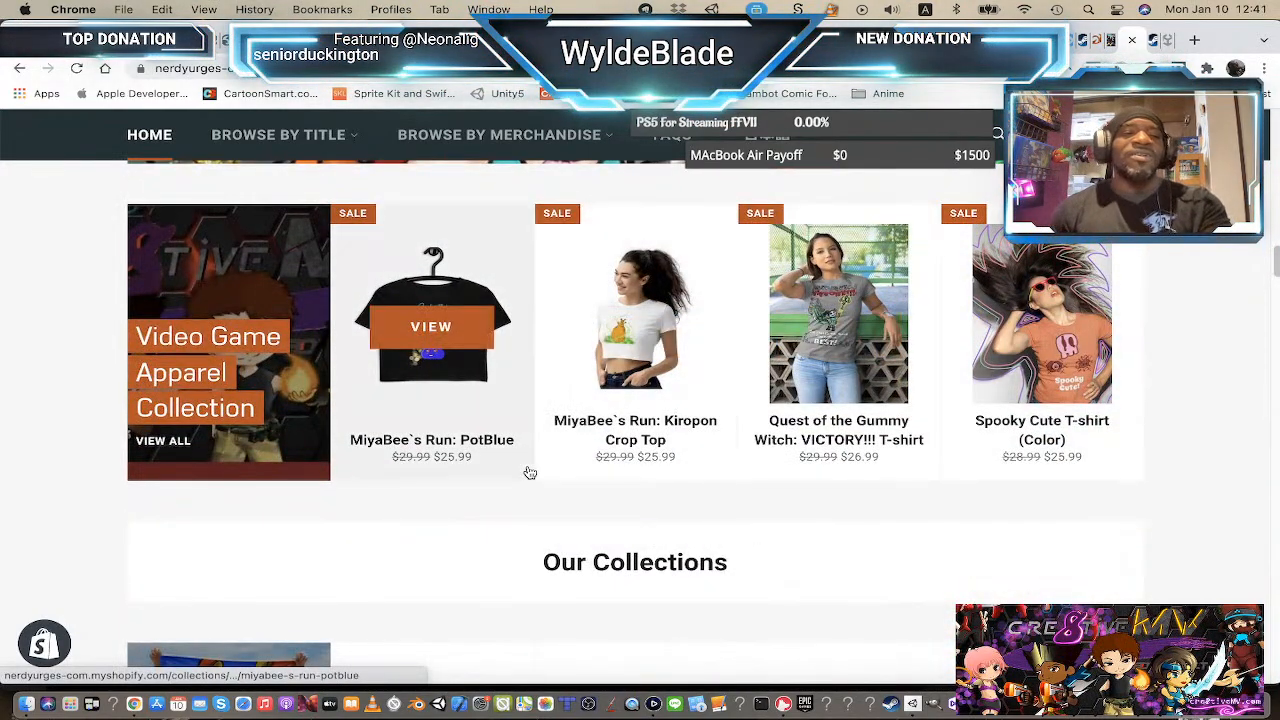
Step: Switch to Adobe Animate and look over the character sprite sheet on the stage
key(super+Tab)
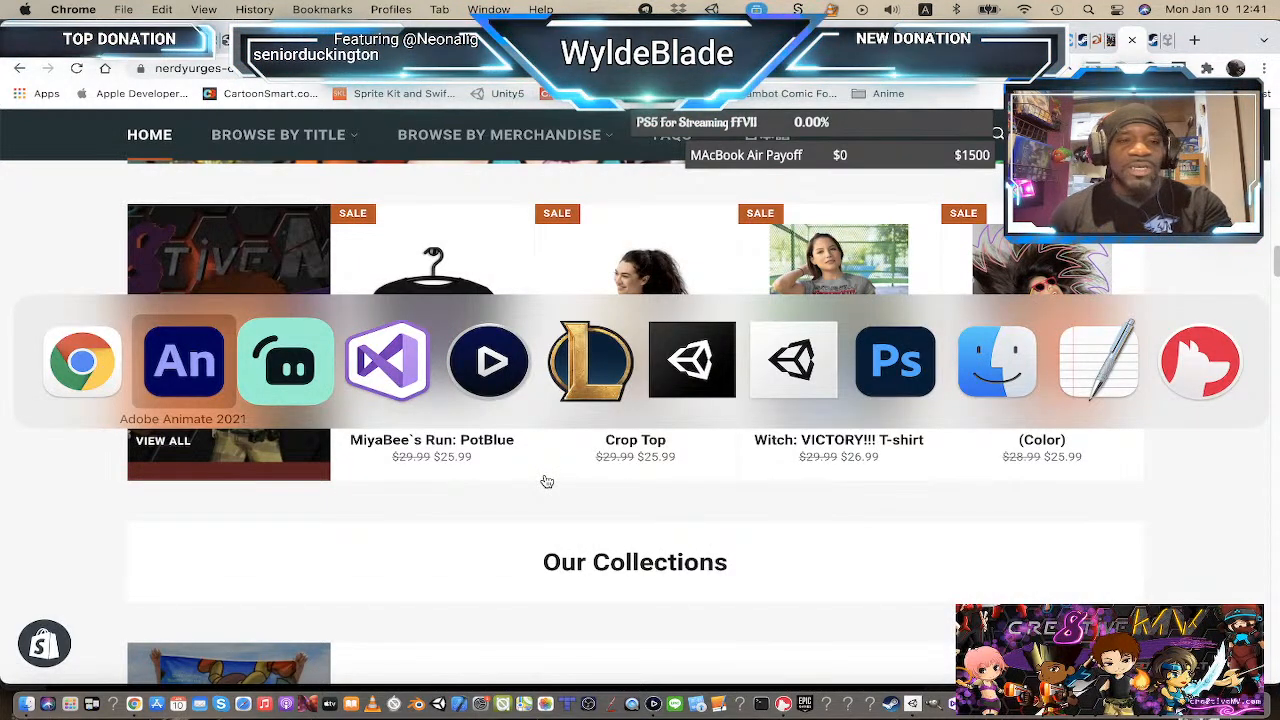
click(184, 360)
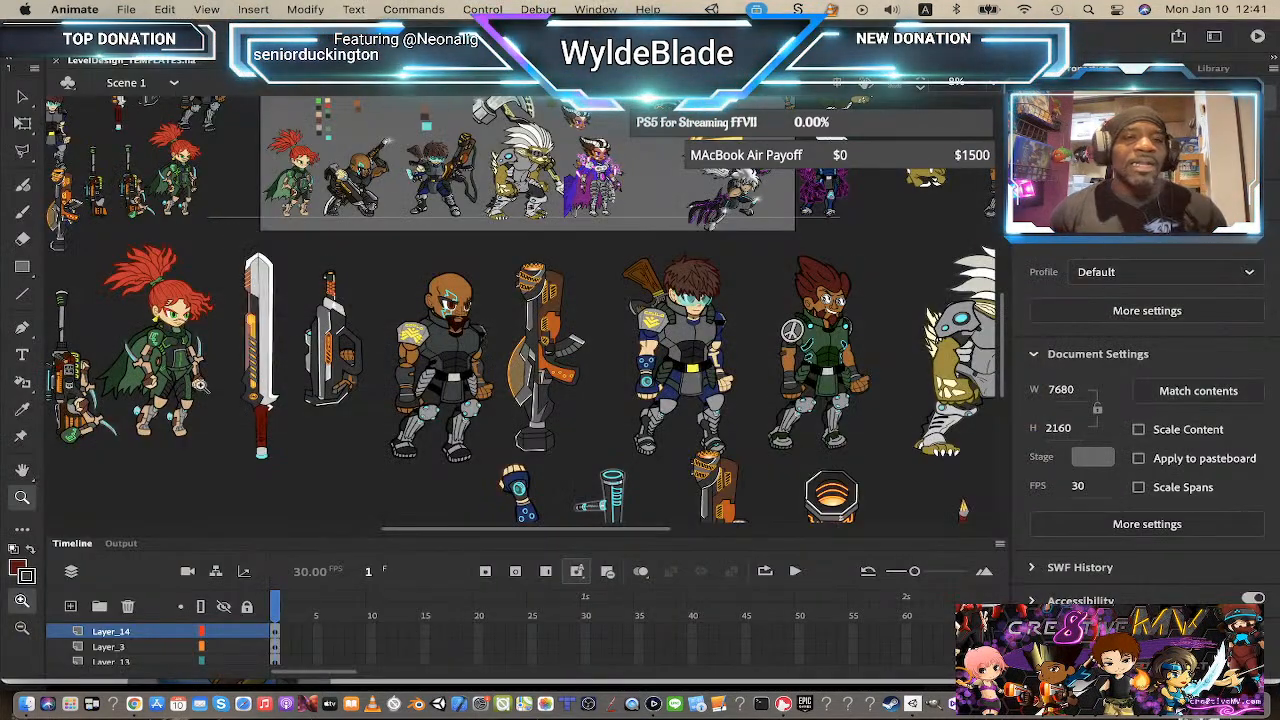
scroll(364, 298, up, 3)
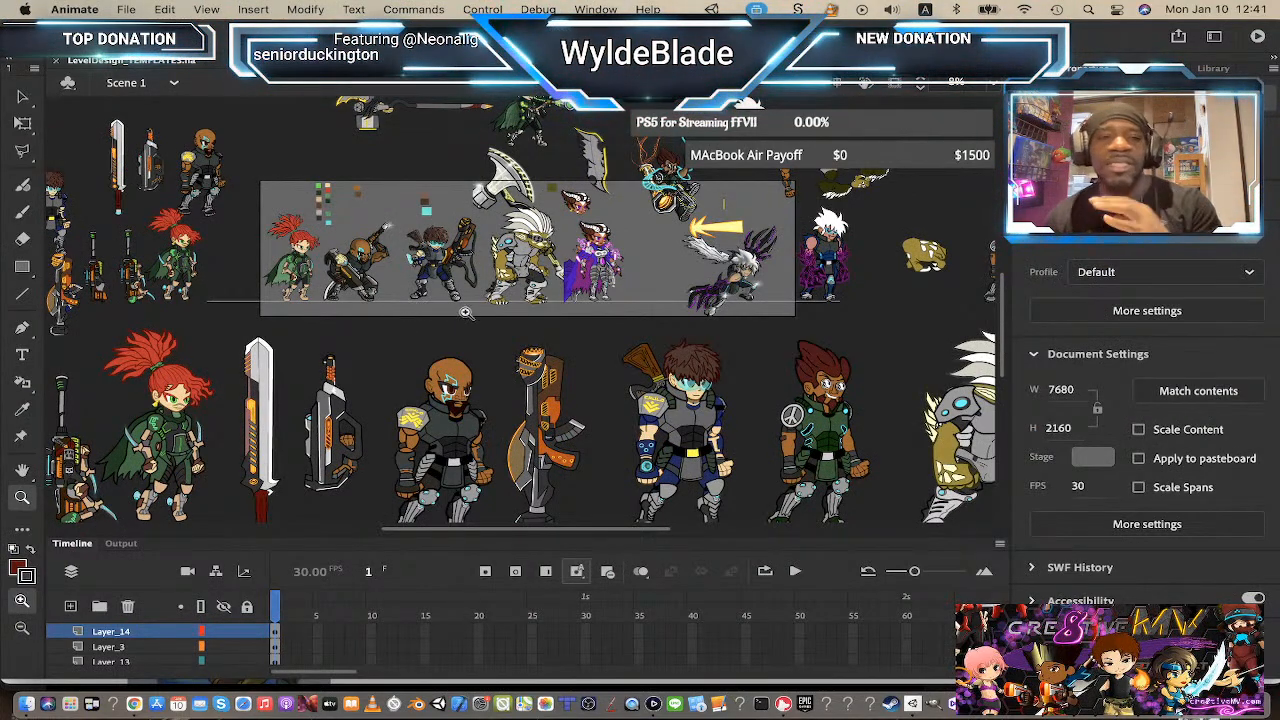
scroll(465, 312, down, 3)
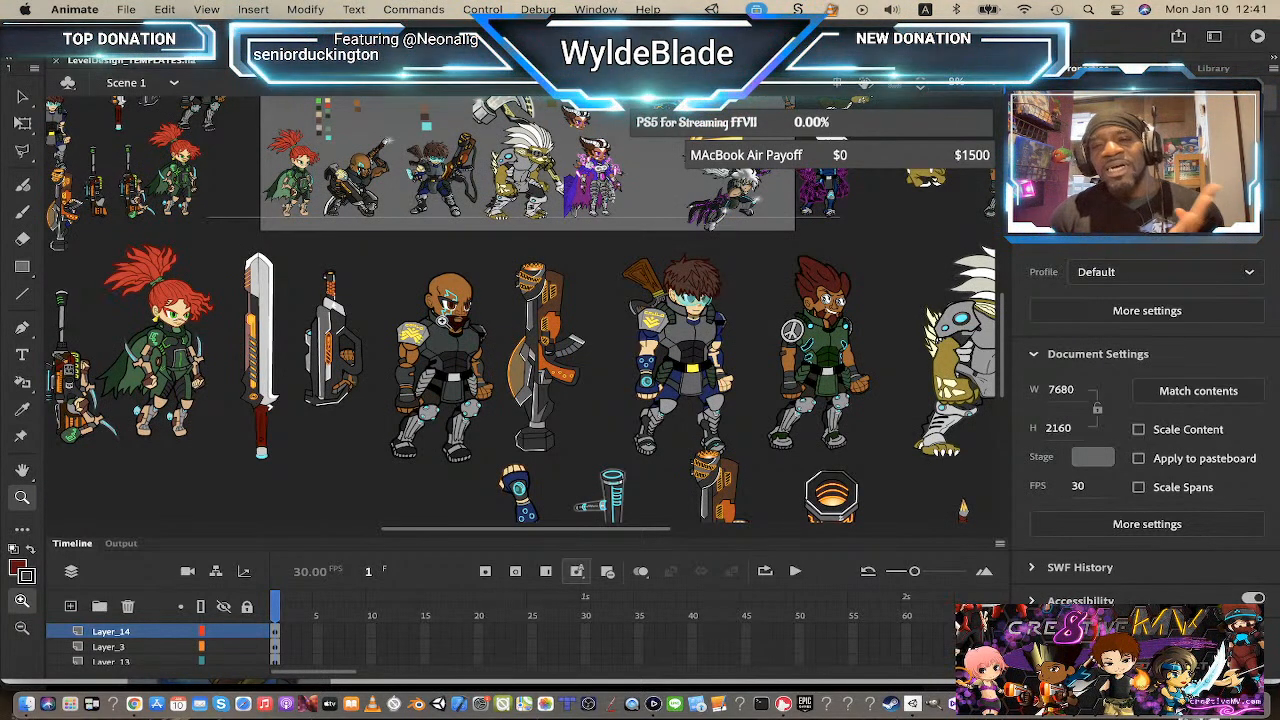
scroll(440, 316, up, 2)
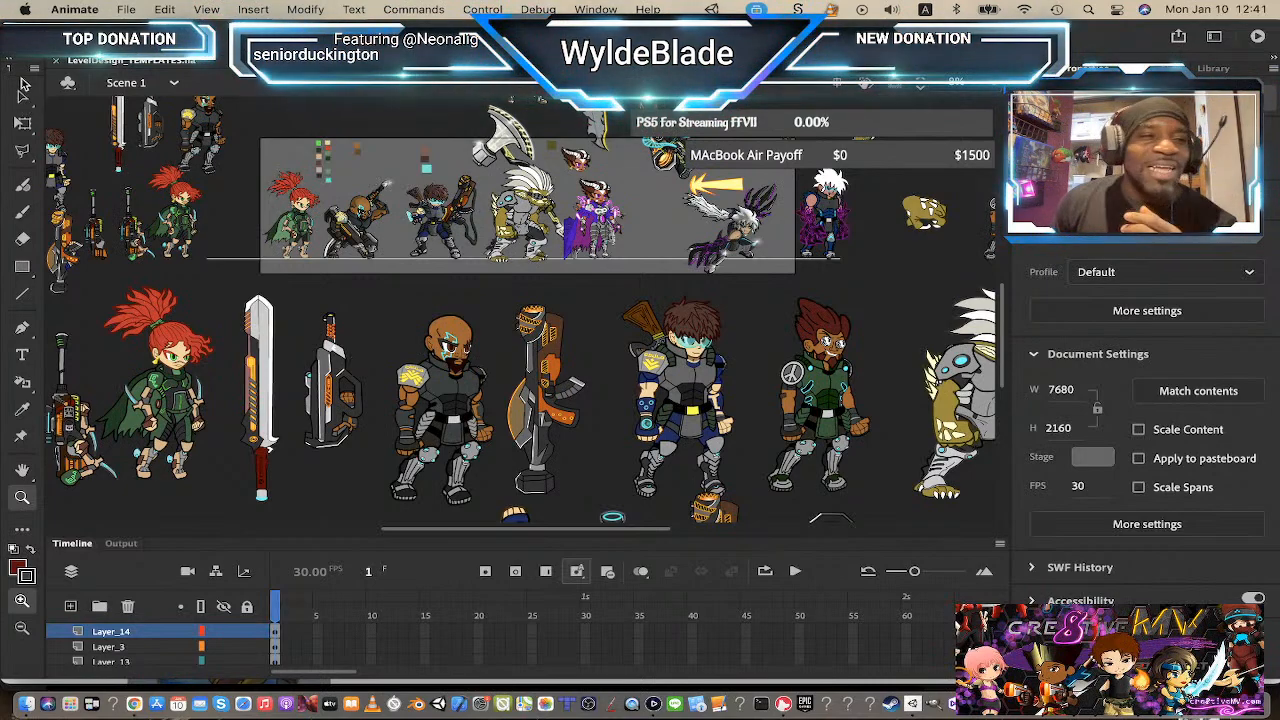
Step: Zoom in on Zinjin, edit his symbol and rotate his rear arm outward with Free Transform
click(25, 100)
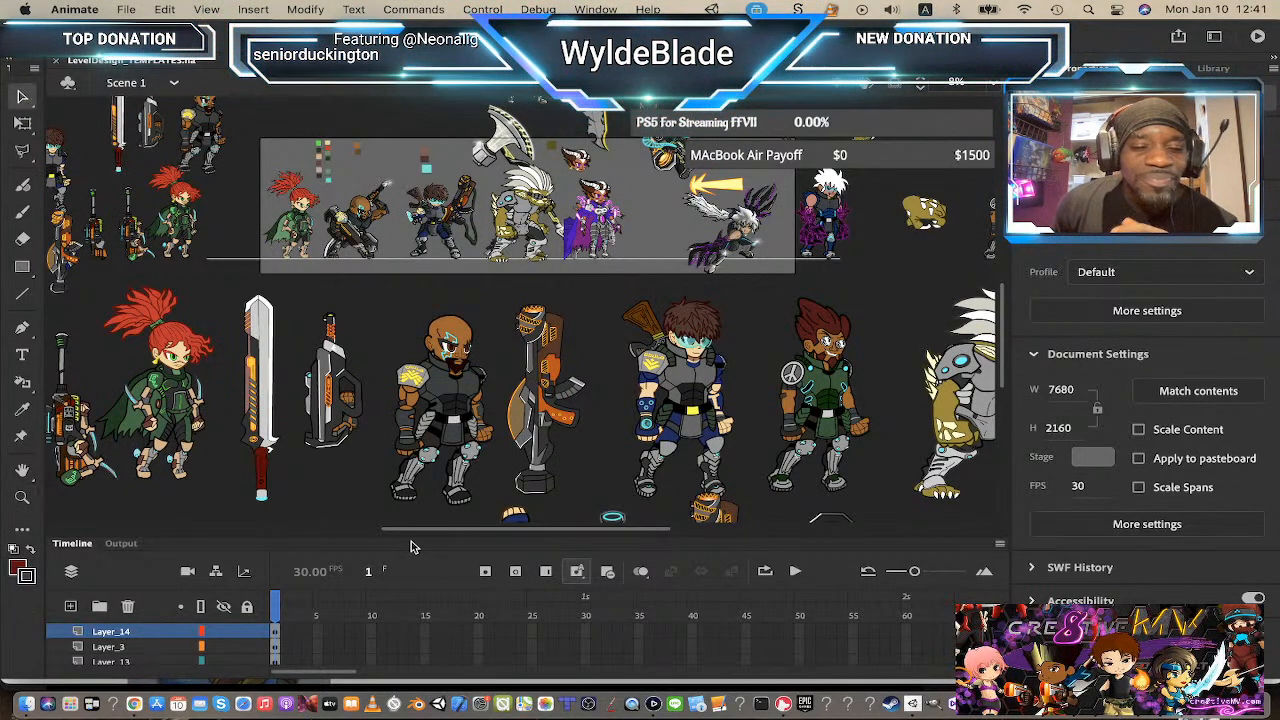
key(z)
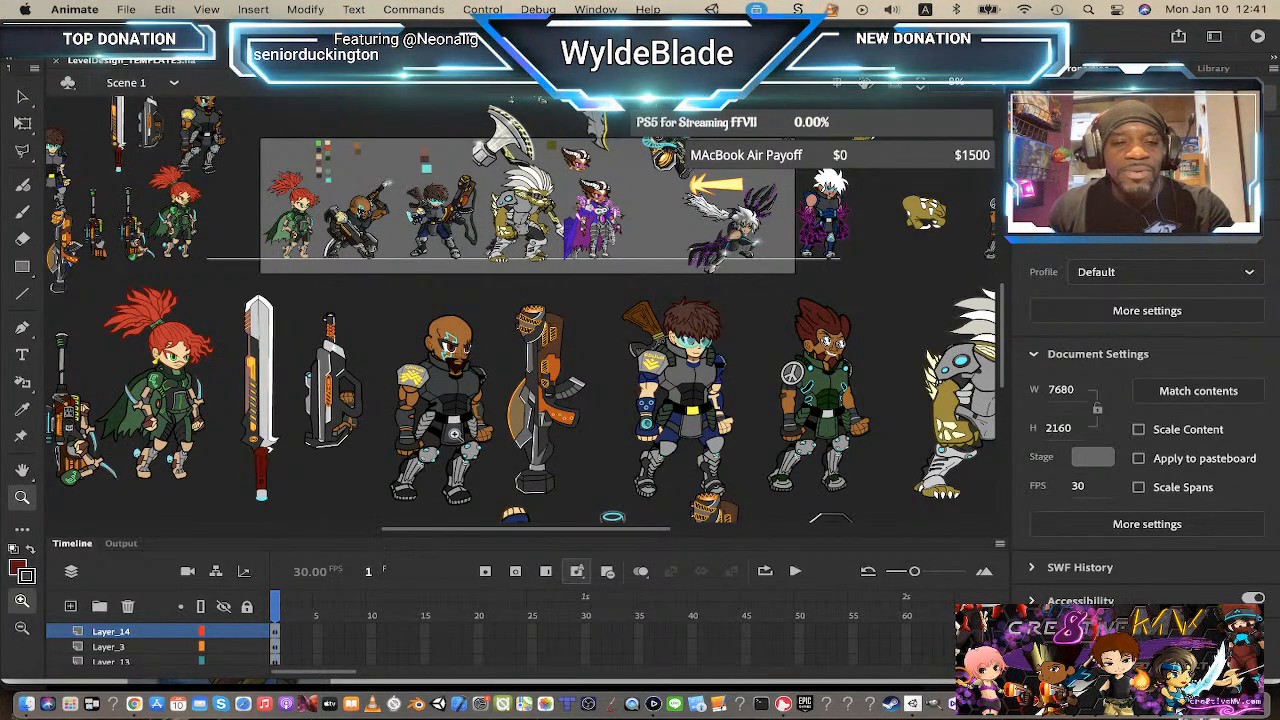
click(456, 432)
scroll(541, 295, up, 2)
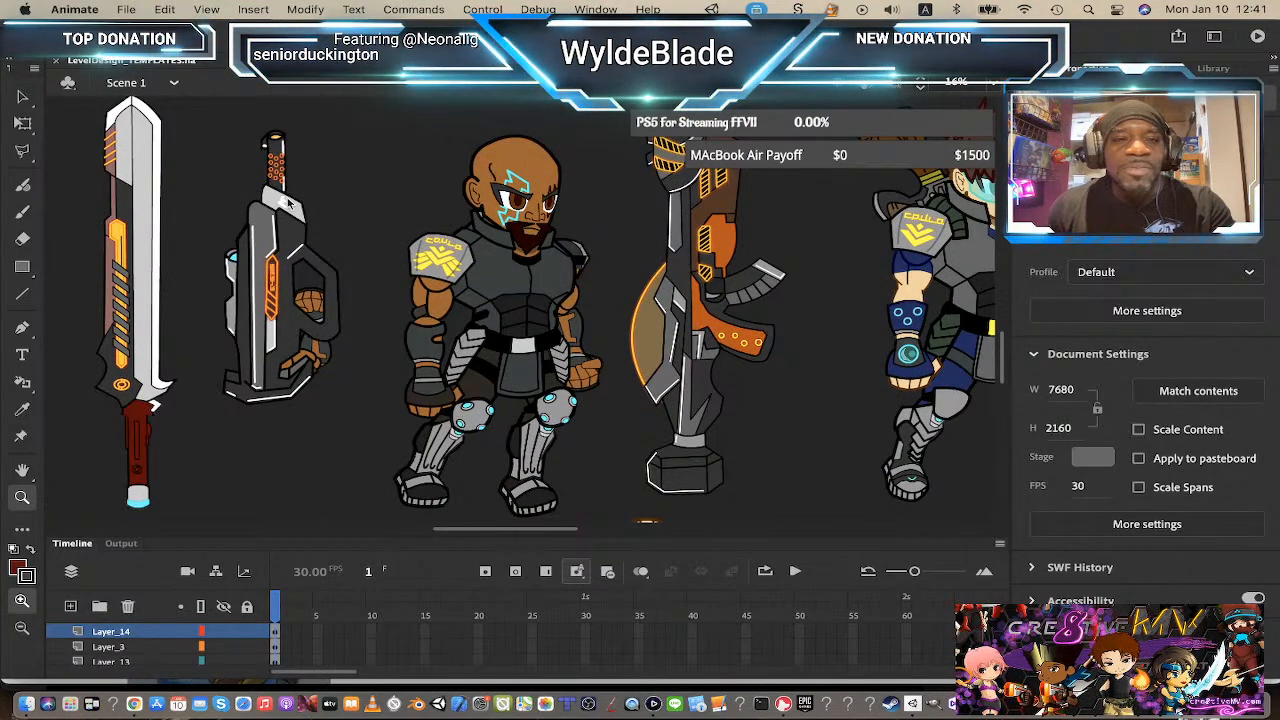
key(v)
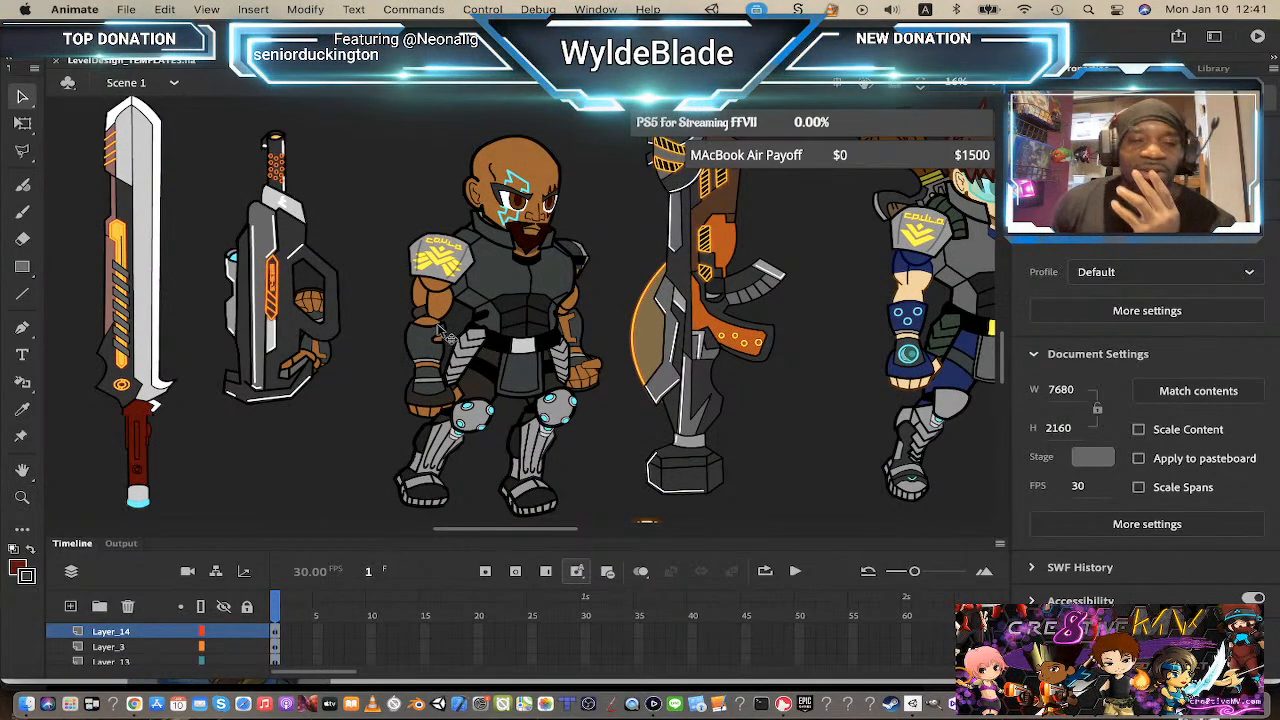
double_click(447, 337)
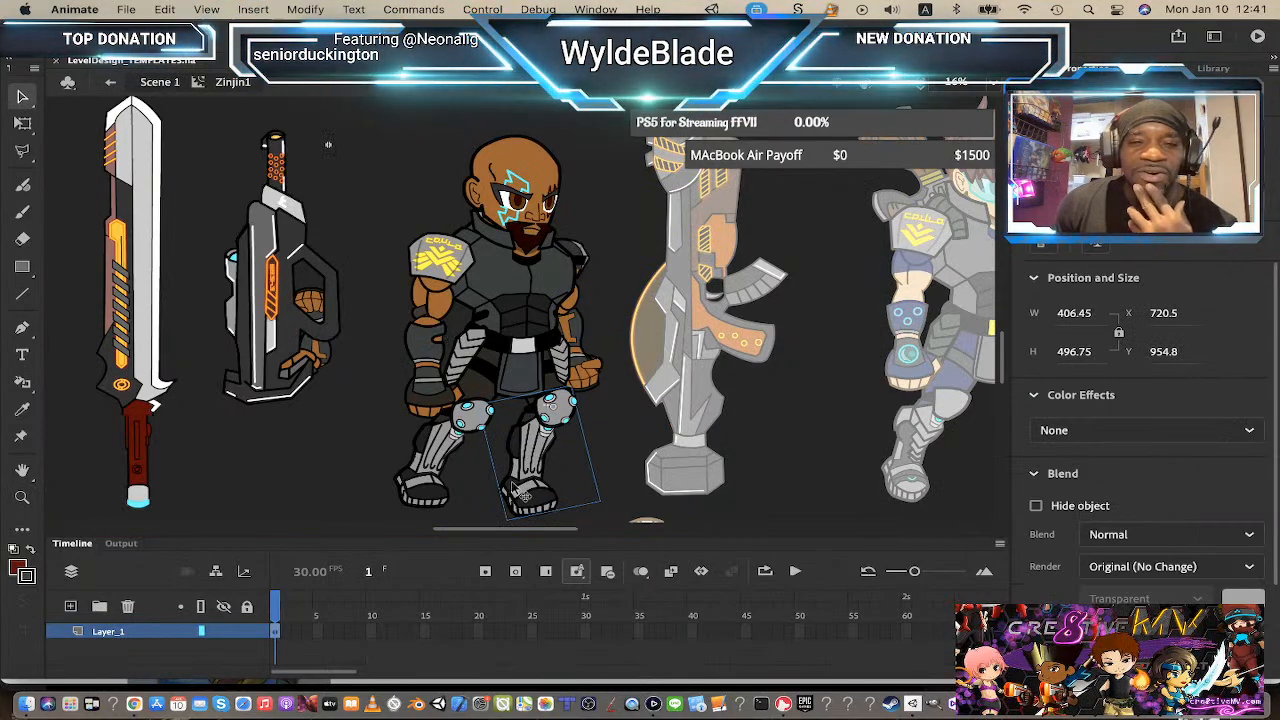
click(618, 270)
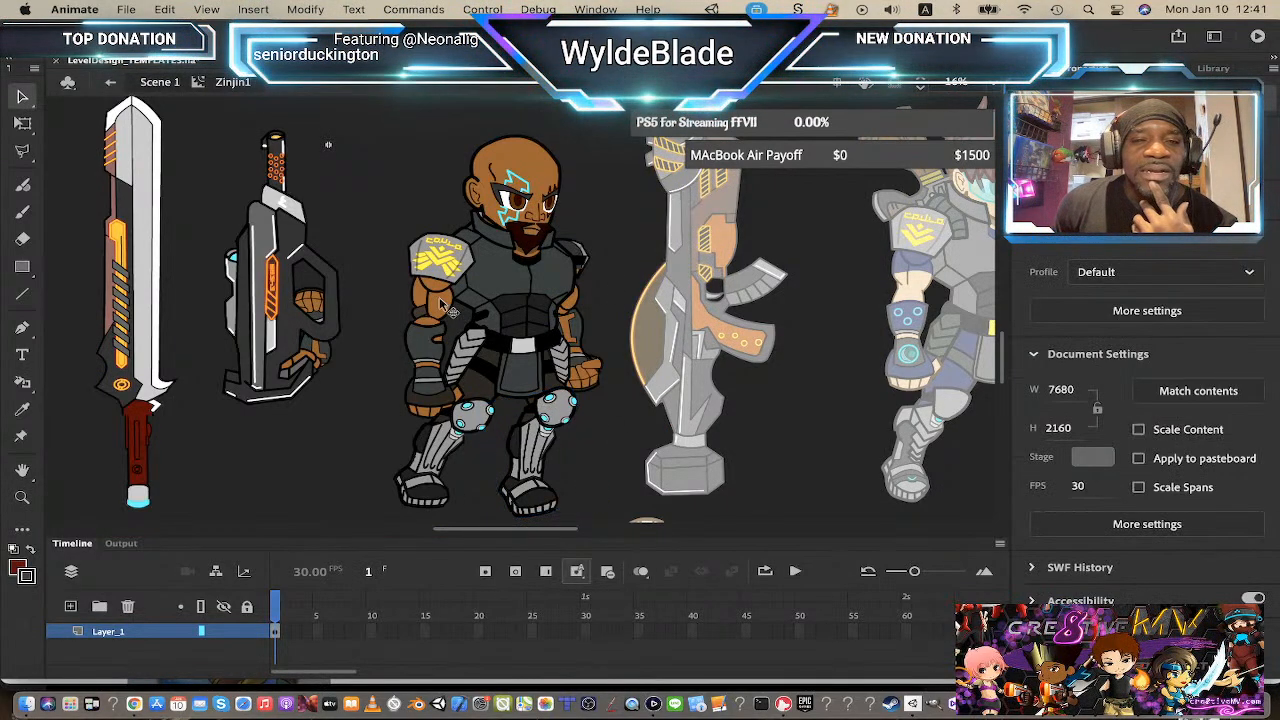
click(441, 301)
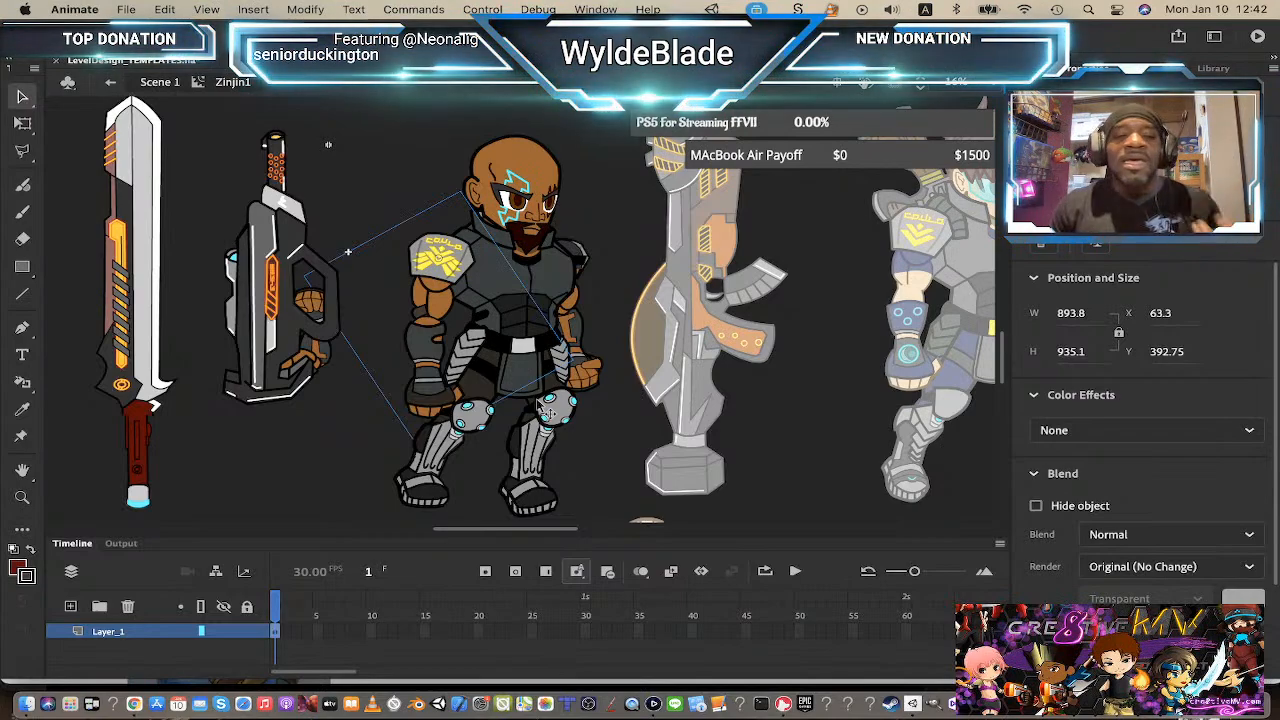
key(q)
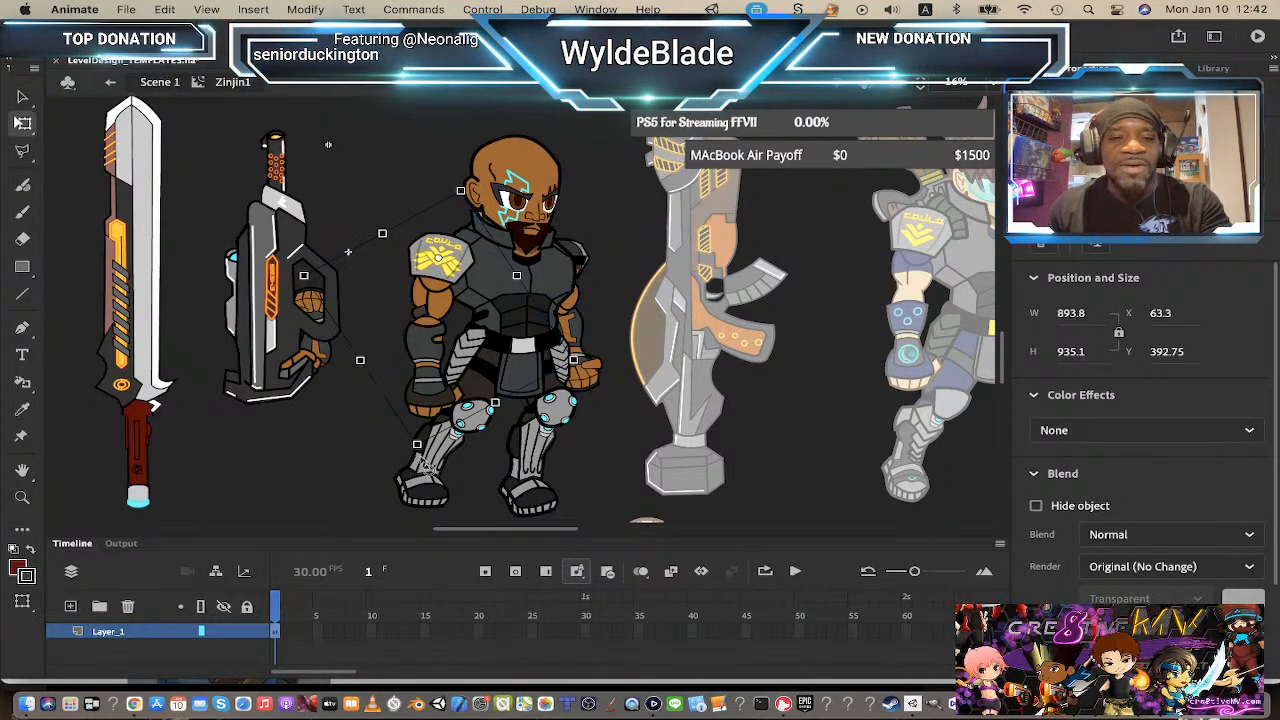
drag(434, 462, 353, 477)
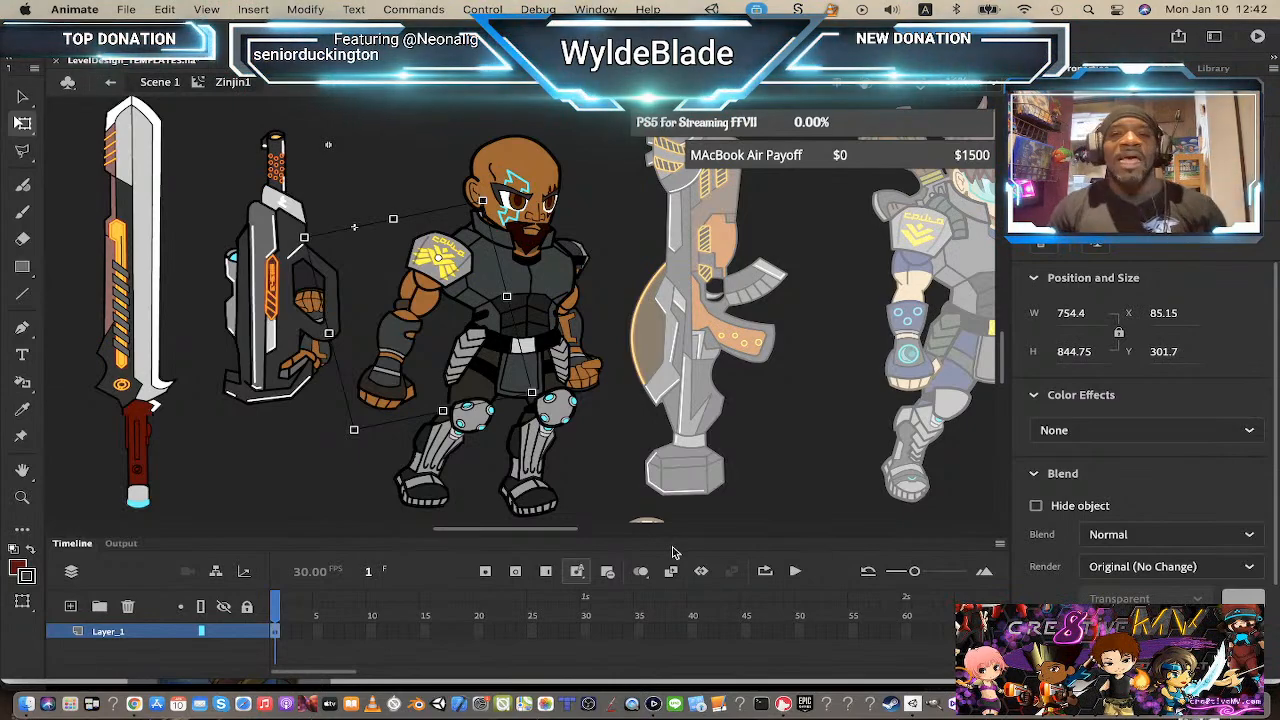
Step: Enter the arm symbol, bend the forearm forward, and return to Zinjin's symbol
double_click(420, 348)
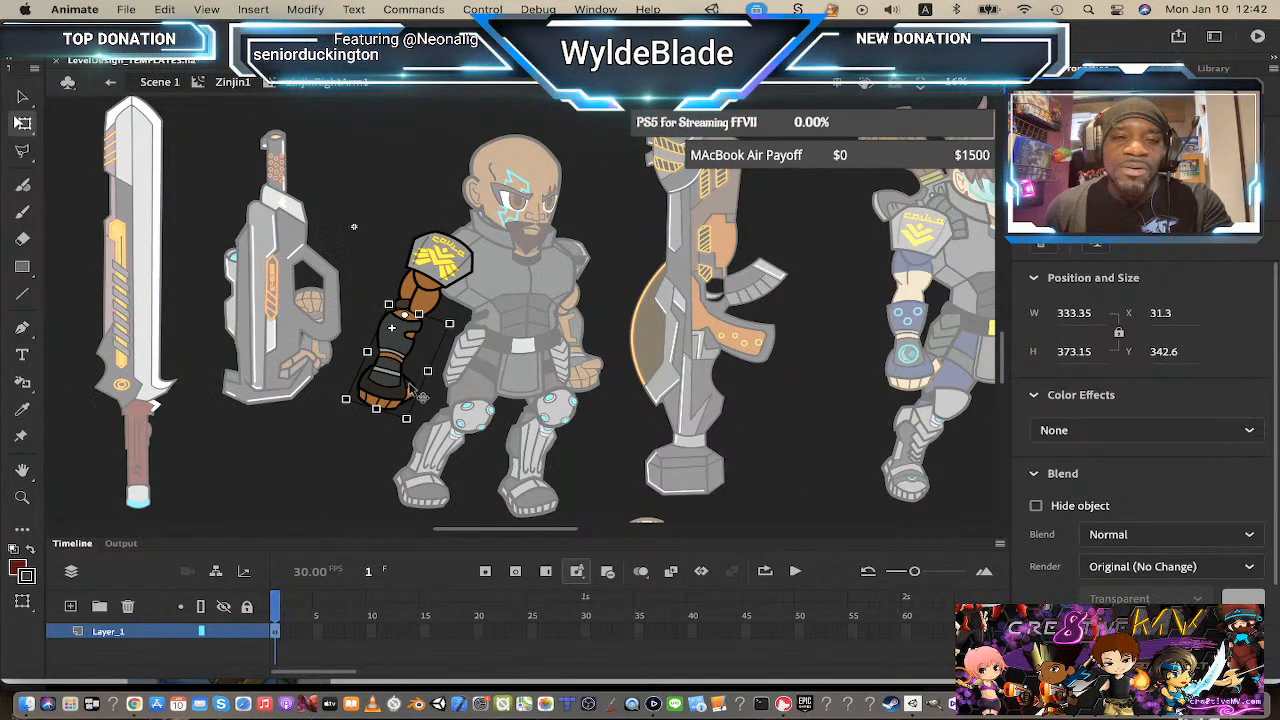
drag(422, 428, 526, 322)
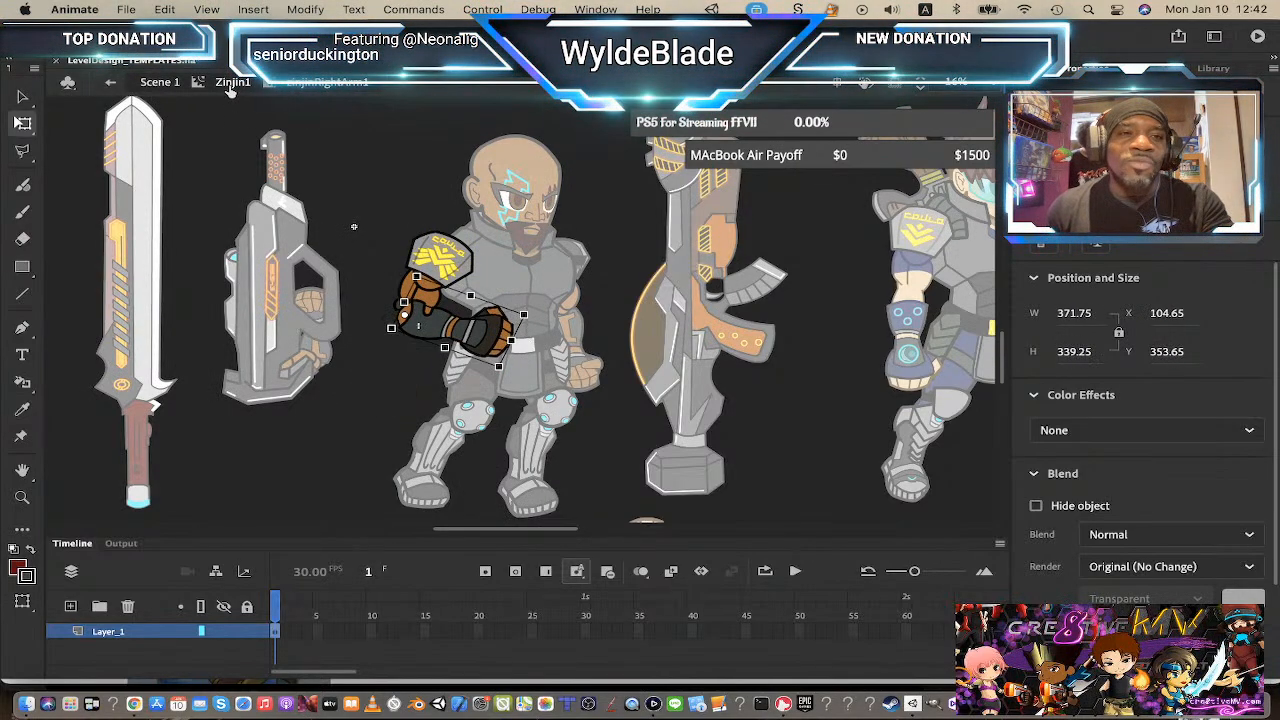
click(231, 84)
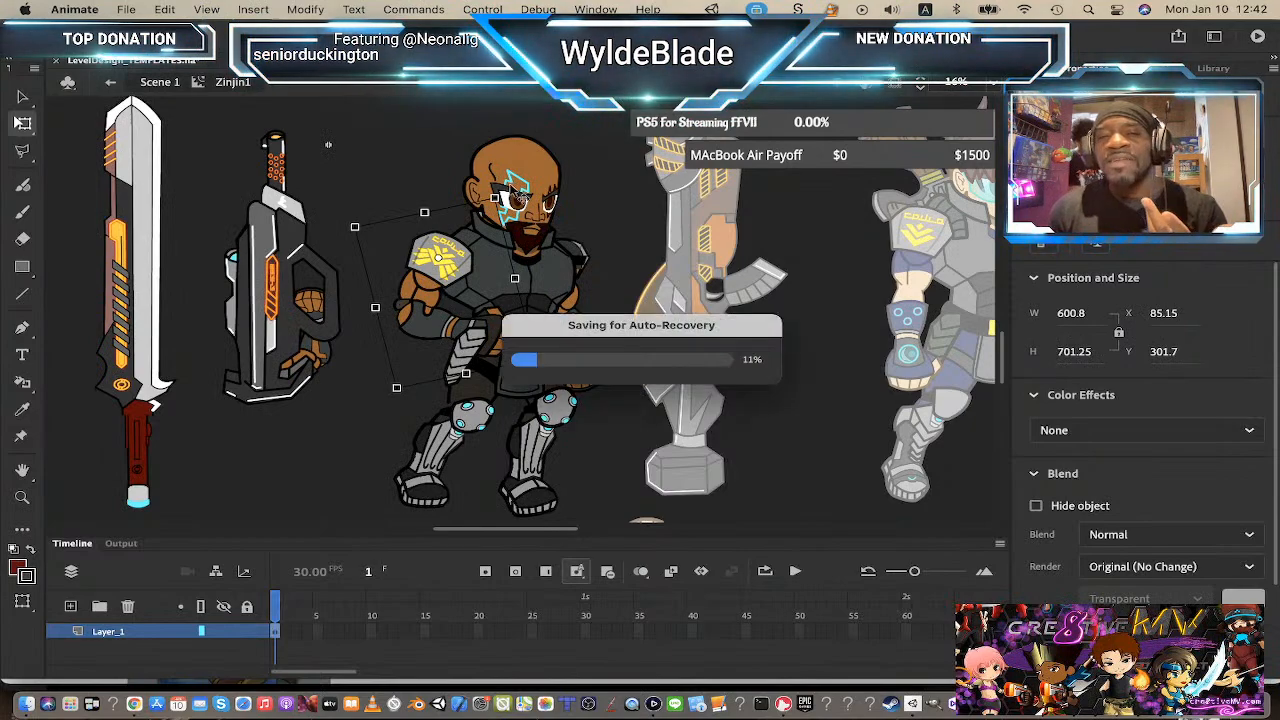
Step: Raise Zinjin's arm and bring it to the front of his body
drag(505, 197, 415, 260)
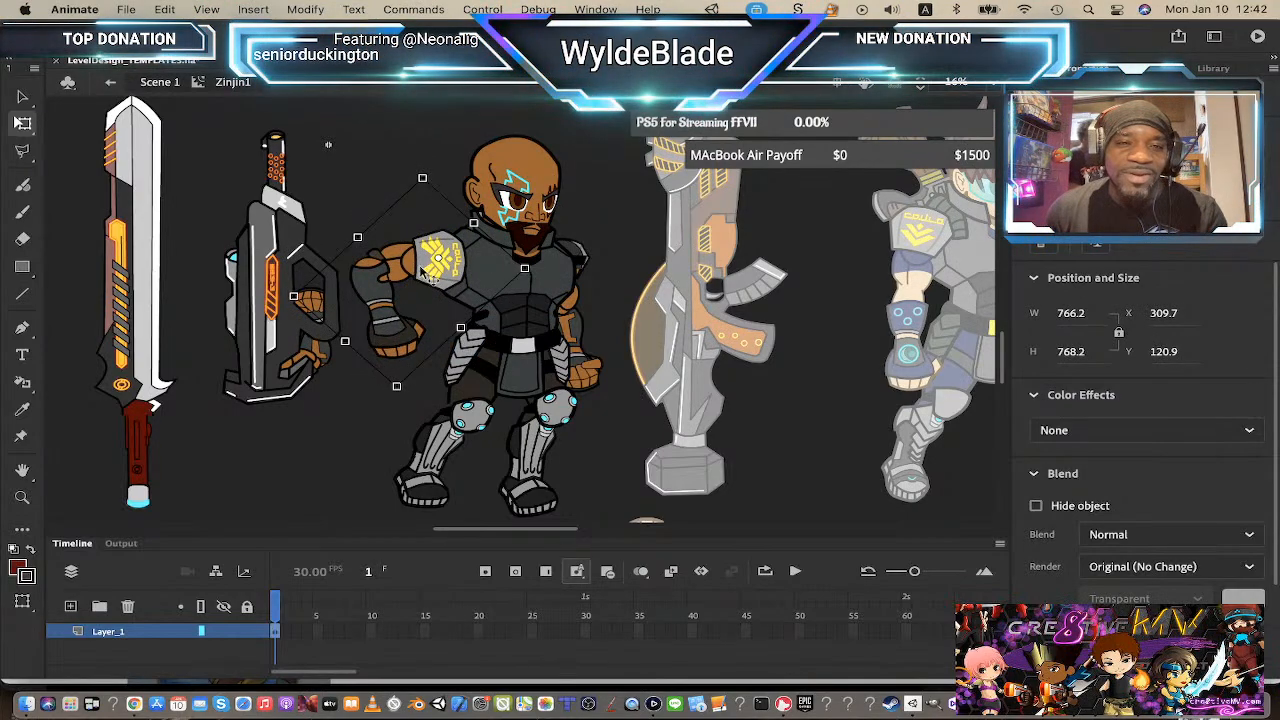
right_click(421, 266)
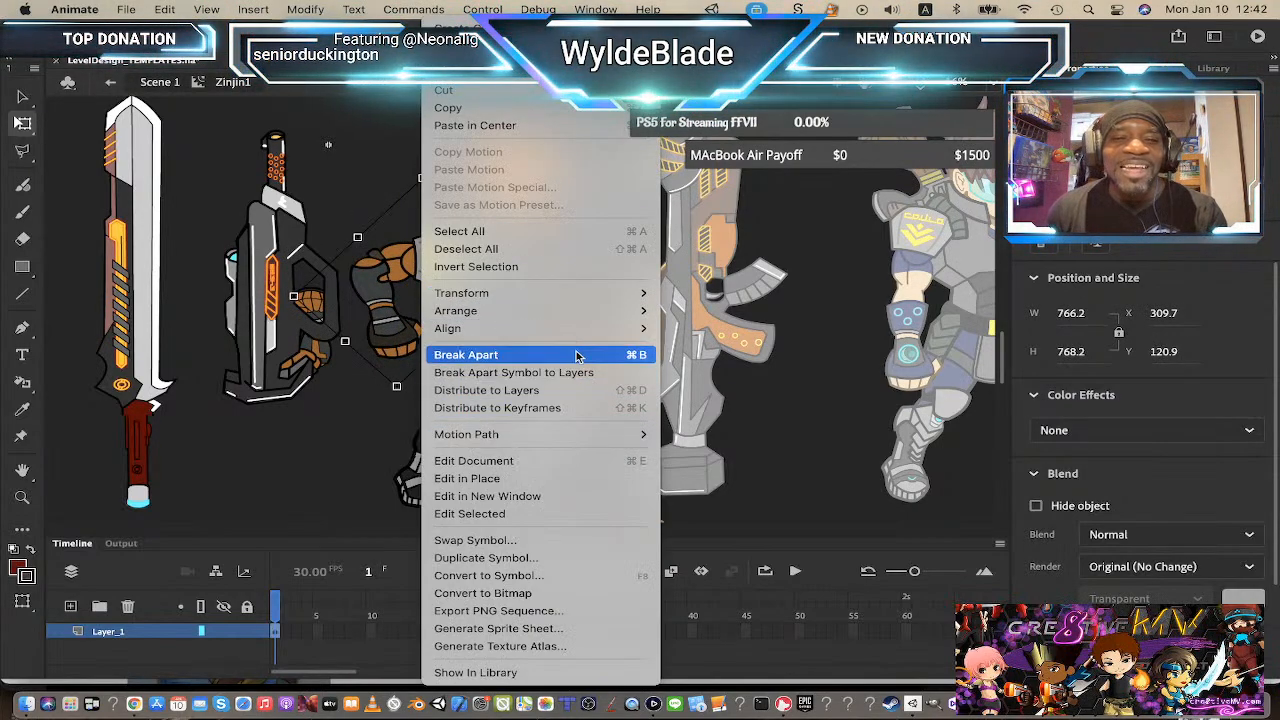
mouse_move(580, 311)
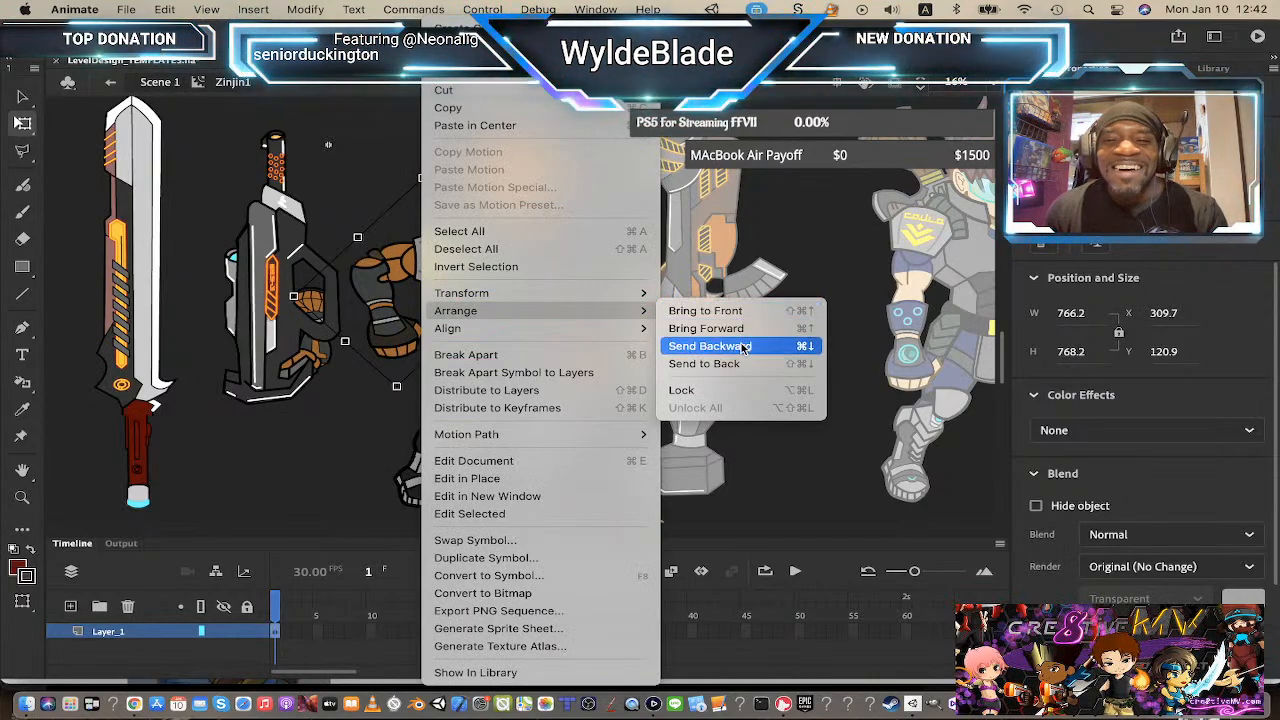
click(731, 311)
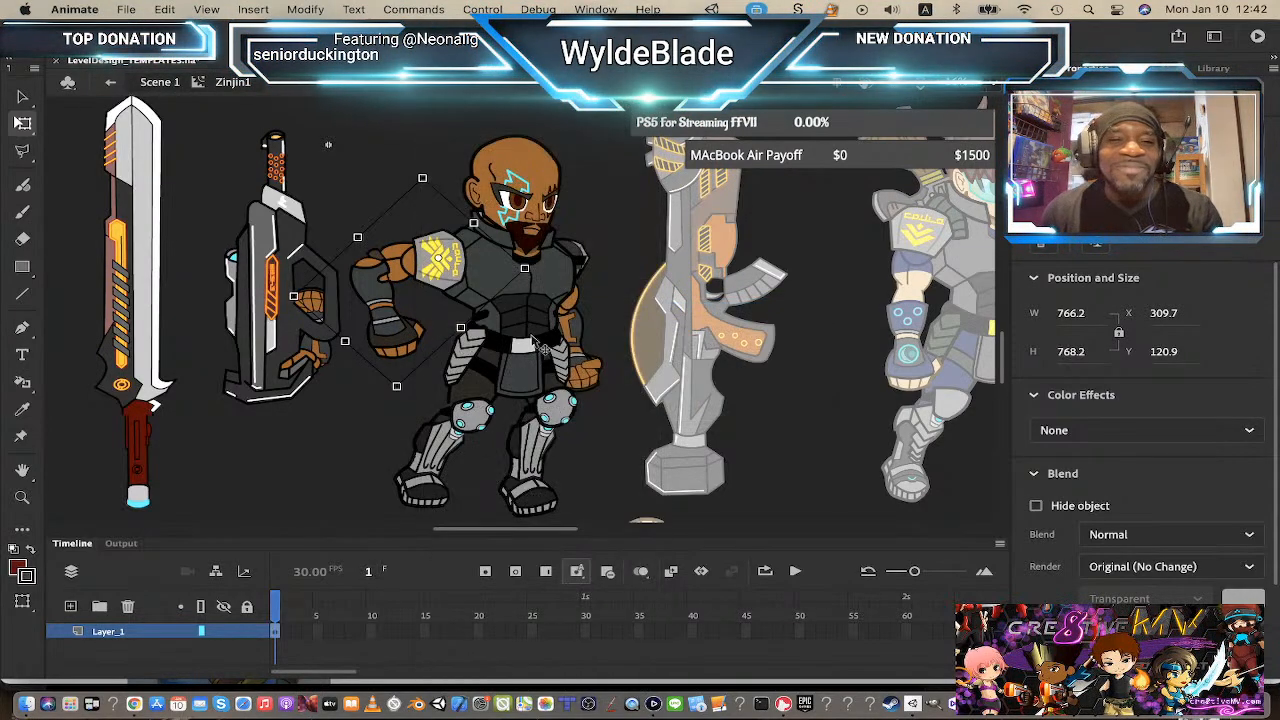
Step: Rotate the arm down so the hand sits in front of the belt, then return to Scene 1
click(540, 252)
click(395, 322)
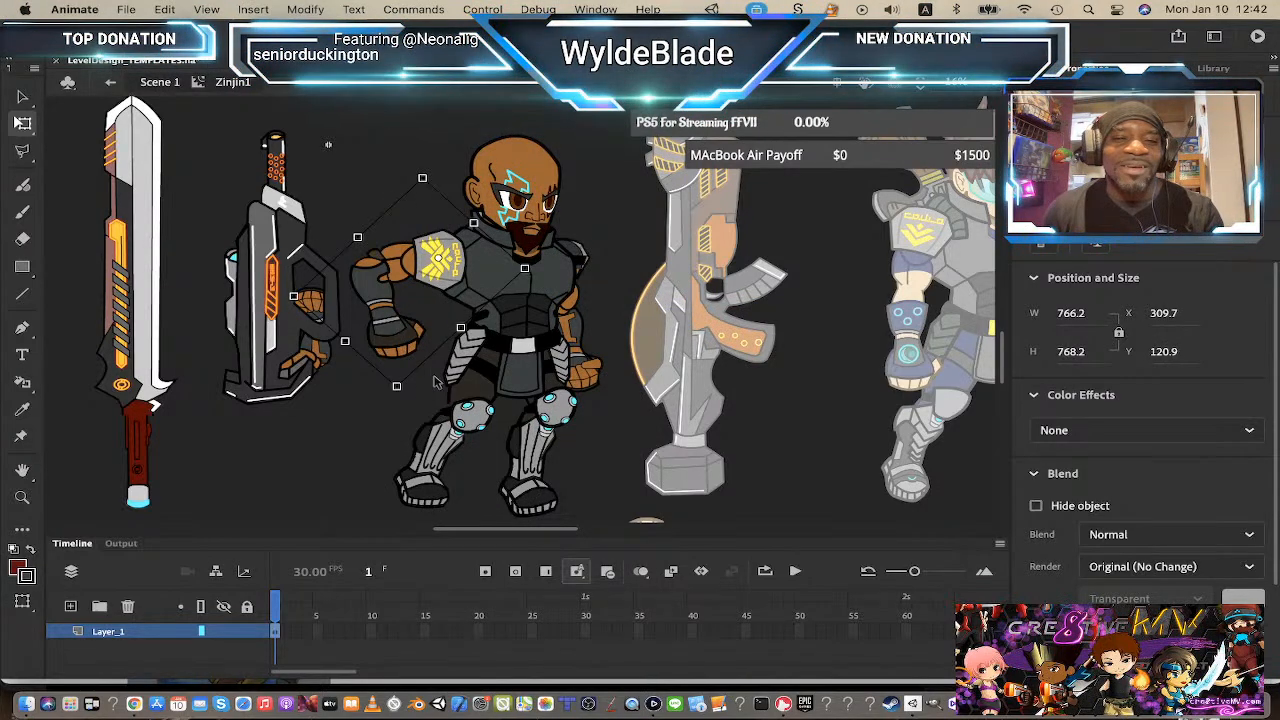
drag(414, 402, 597, 417)
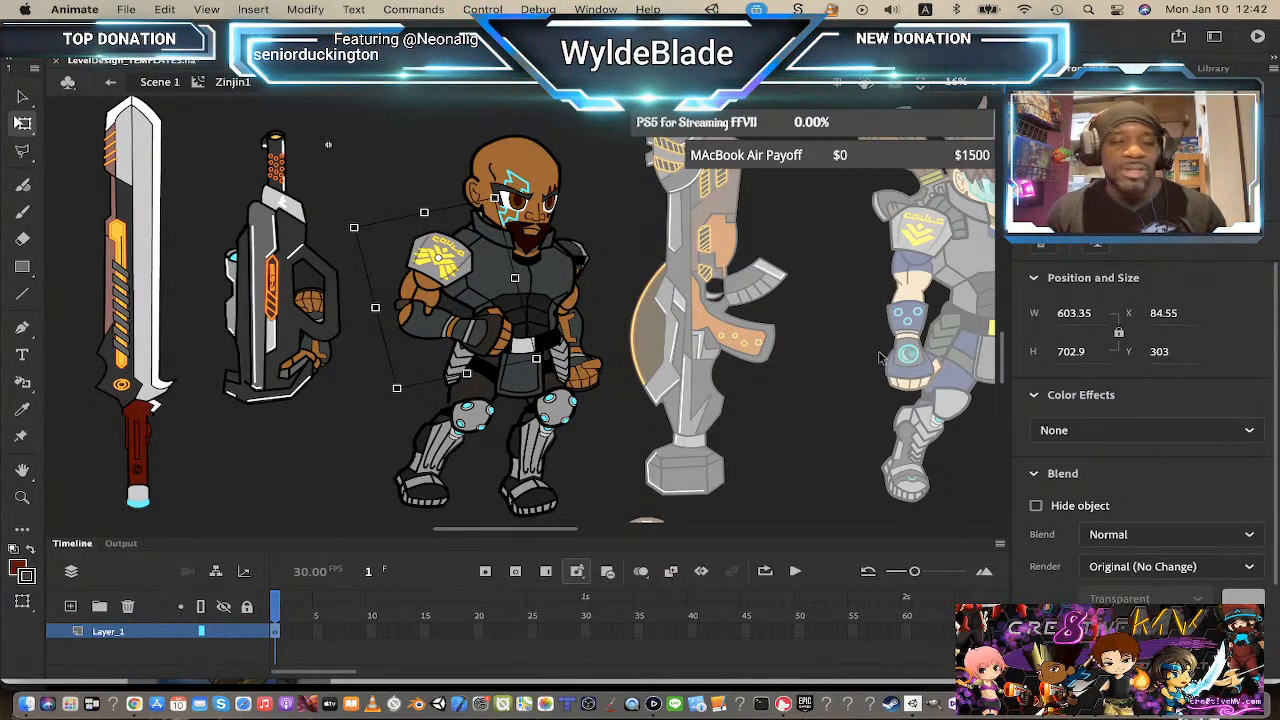
click(160, 83)
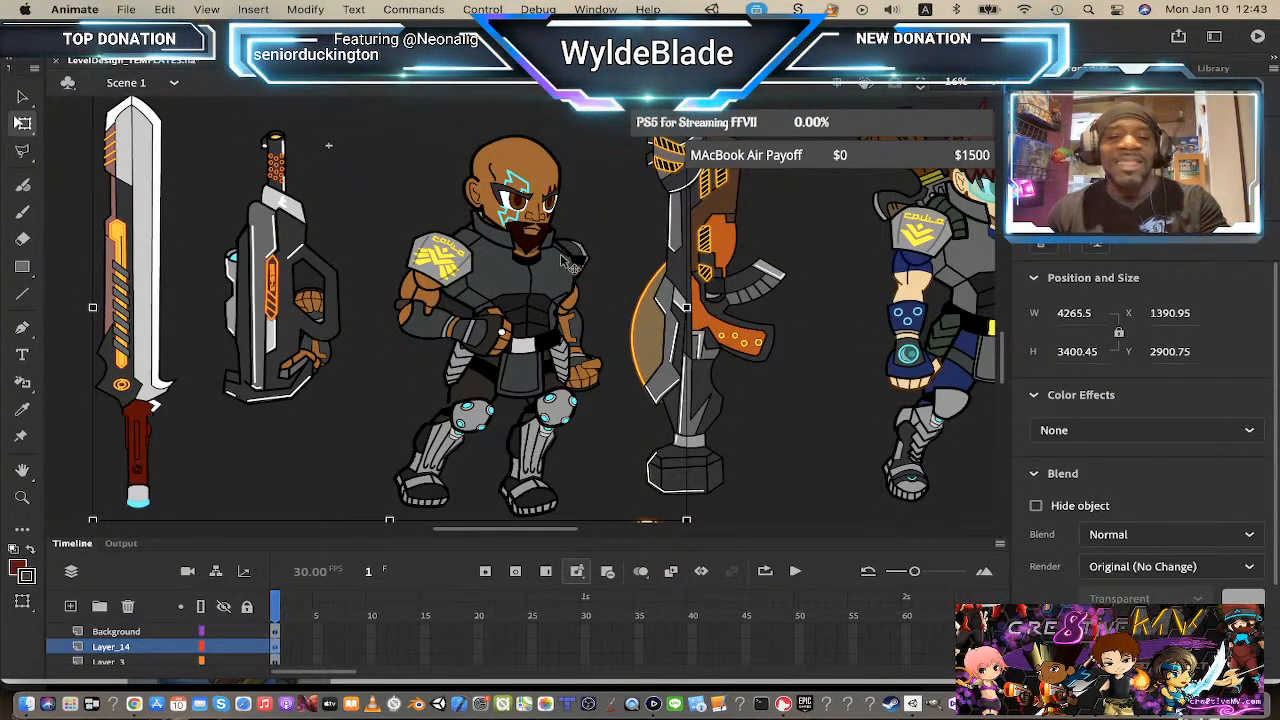
key(z)
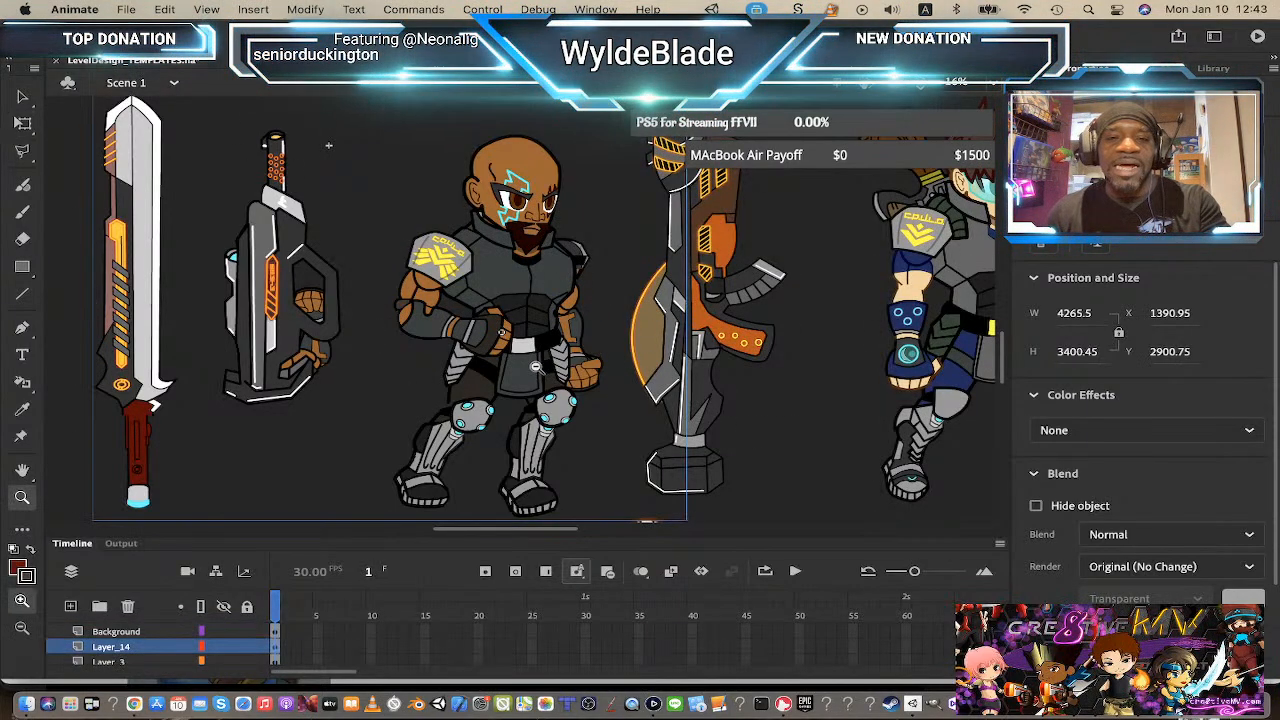
Step: Zoom out from Zinjin and pan across the stage to view the full lineup of character art
alt+click(537, 370)
scroll(530, 390, up, 4)
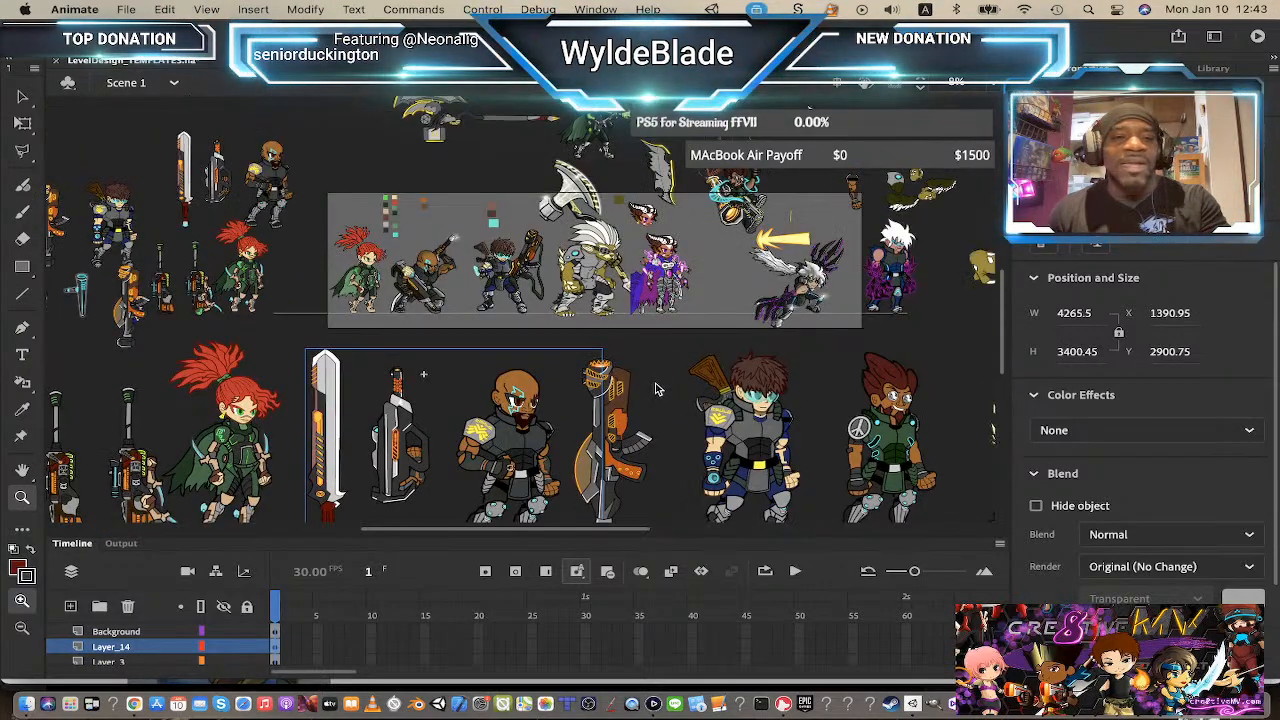
scroll(515, 425, down, 2)
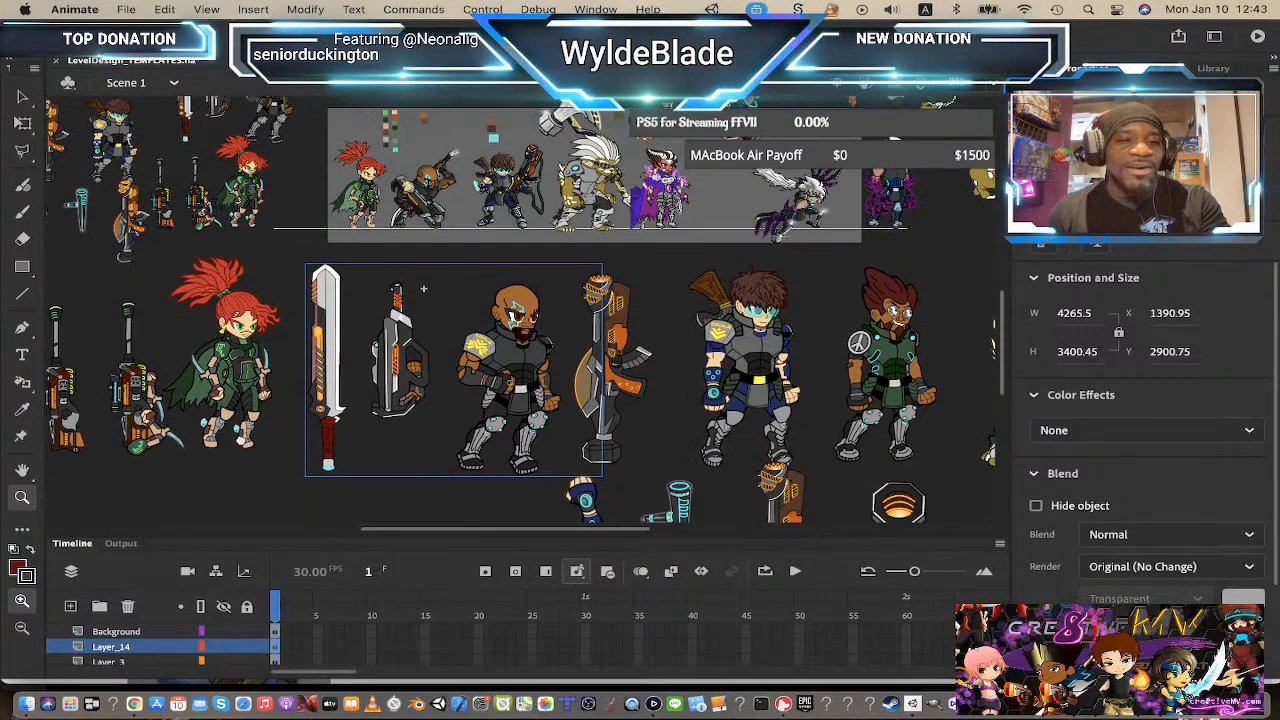
mouse_move(241, 441)
mouse_down()
mouse_move(382, 441)
mouse_move(216, 440)
mouse_up()
drag(714, 404, 519, 406)
drag(768, 404, 1046, 415)
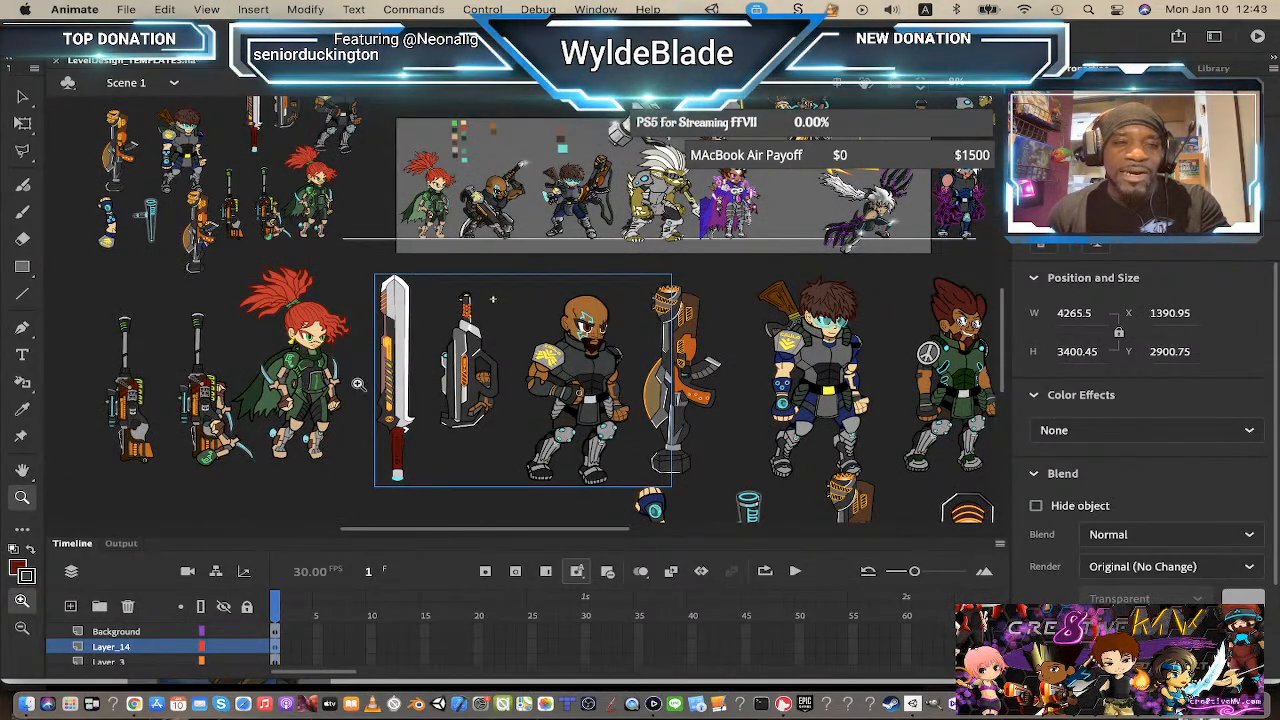
drag(590, 401, 508, 390)
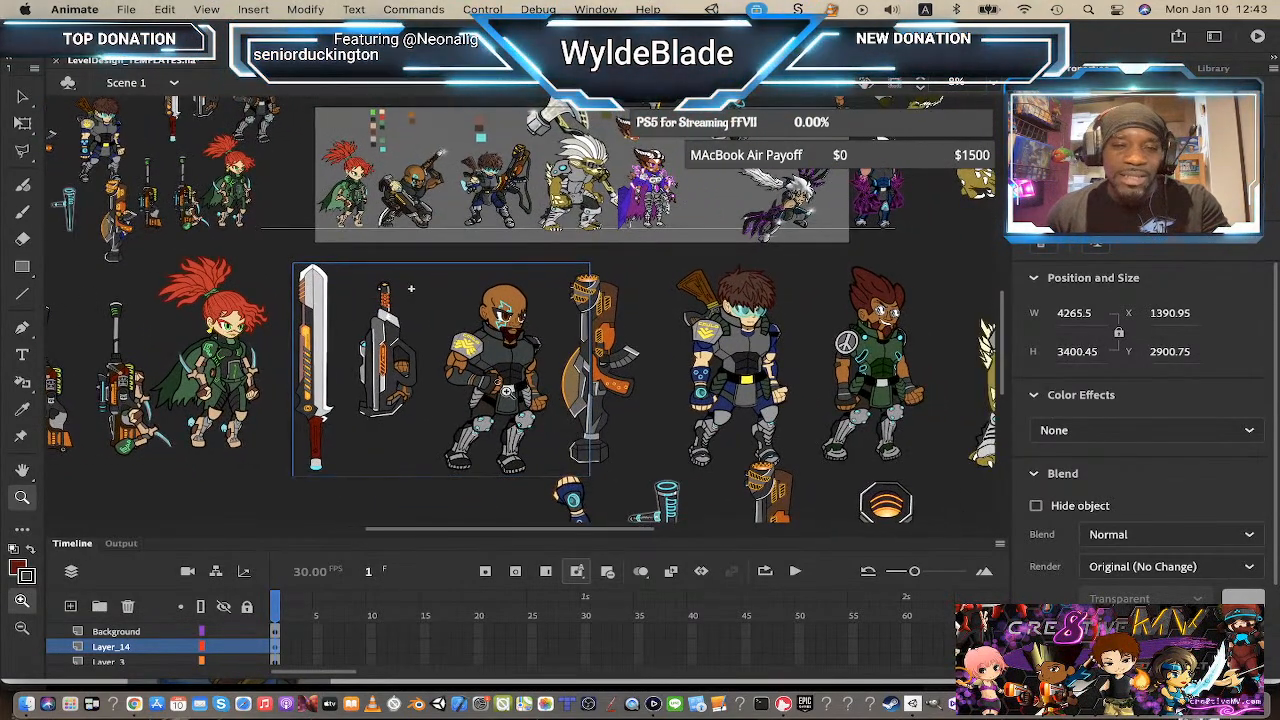
scroll(726, 413, up, 2)
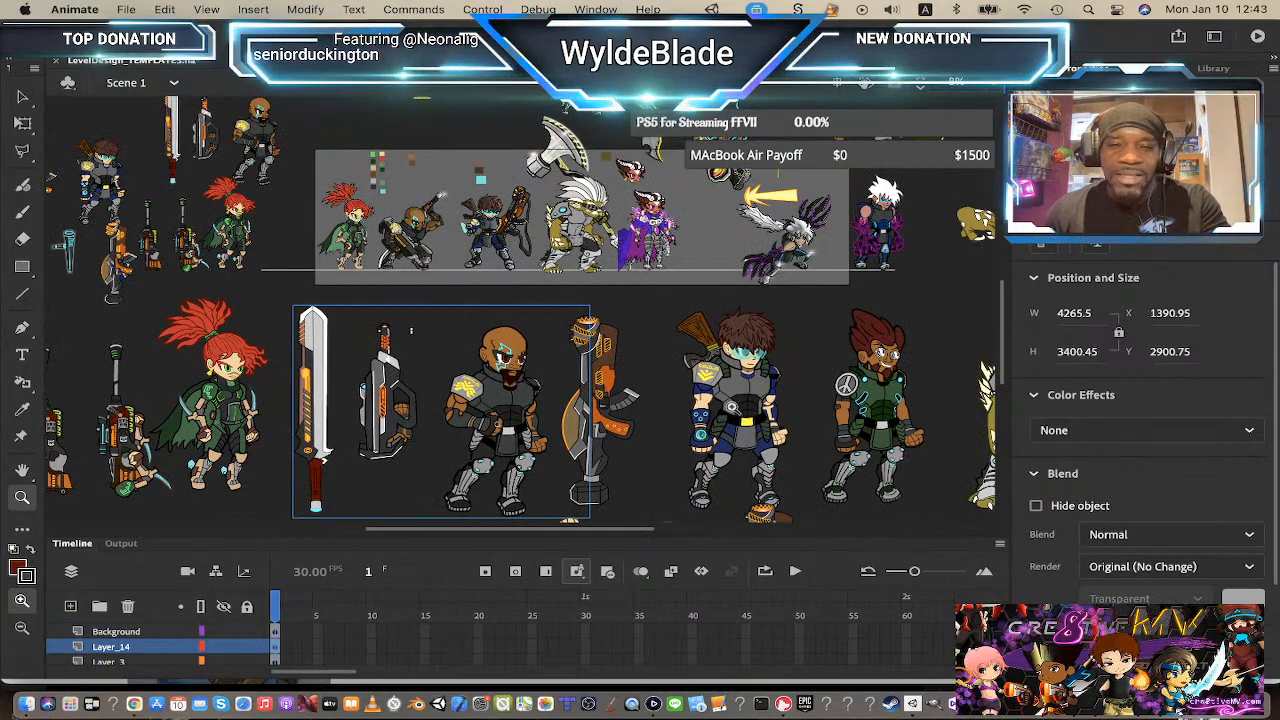
drag(735, 409, 641, 372)
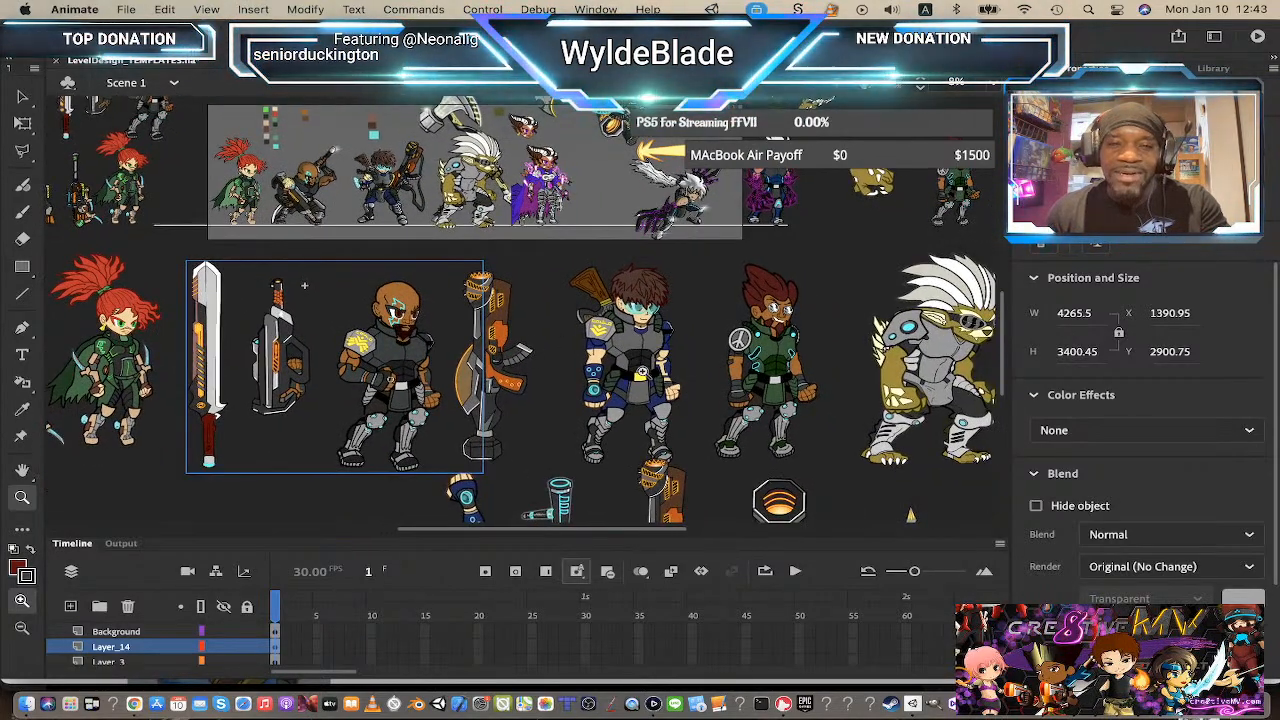
drag(845, 401, 710, 398)
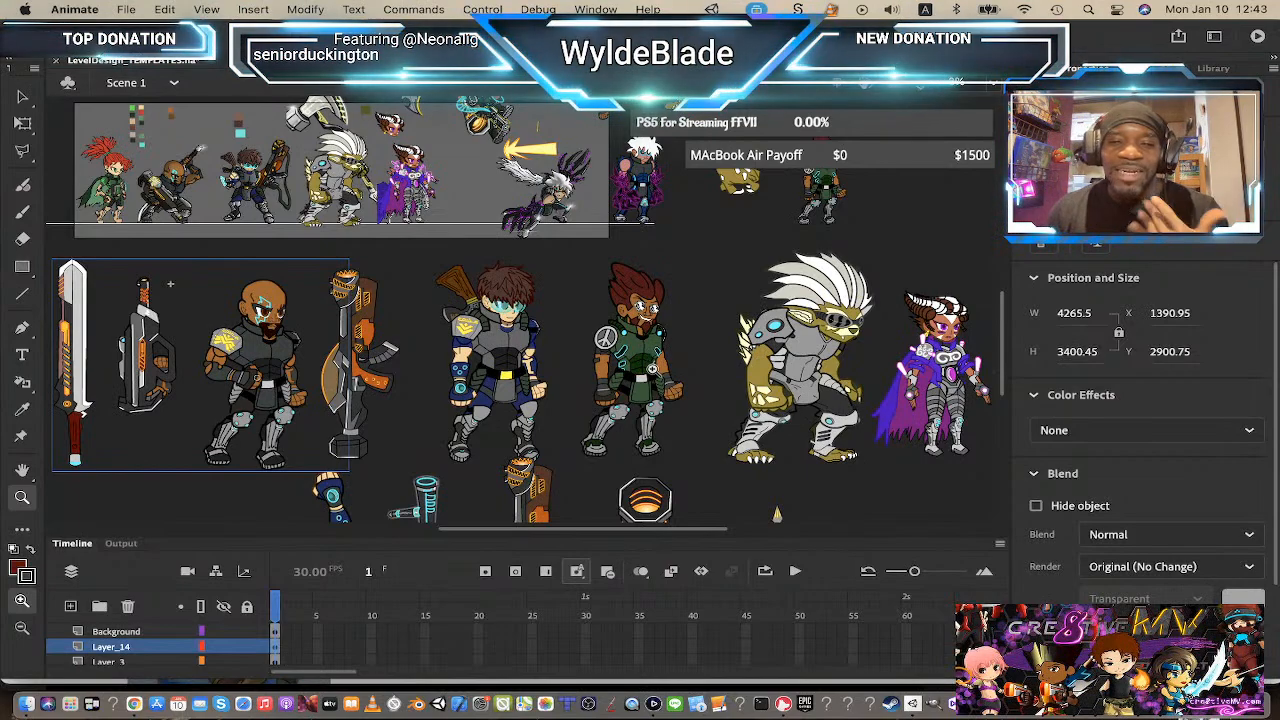
drag(880, 394, 734, 382)
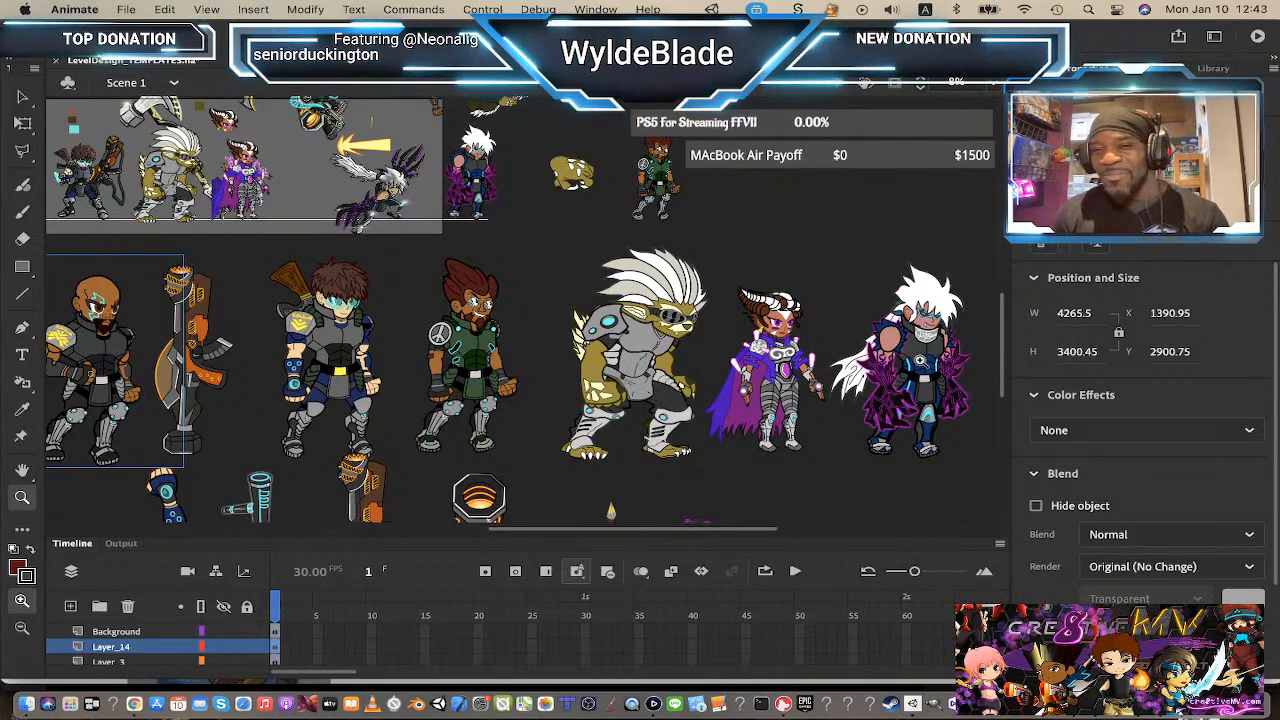
Step: Pan and zoom around the weapon and prop artwork beneath the character lineup
mouse_move(632, 387)
mouse_down()
mouse_move(610, 384)
mouse_move(638, 384)
mouse_up()
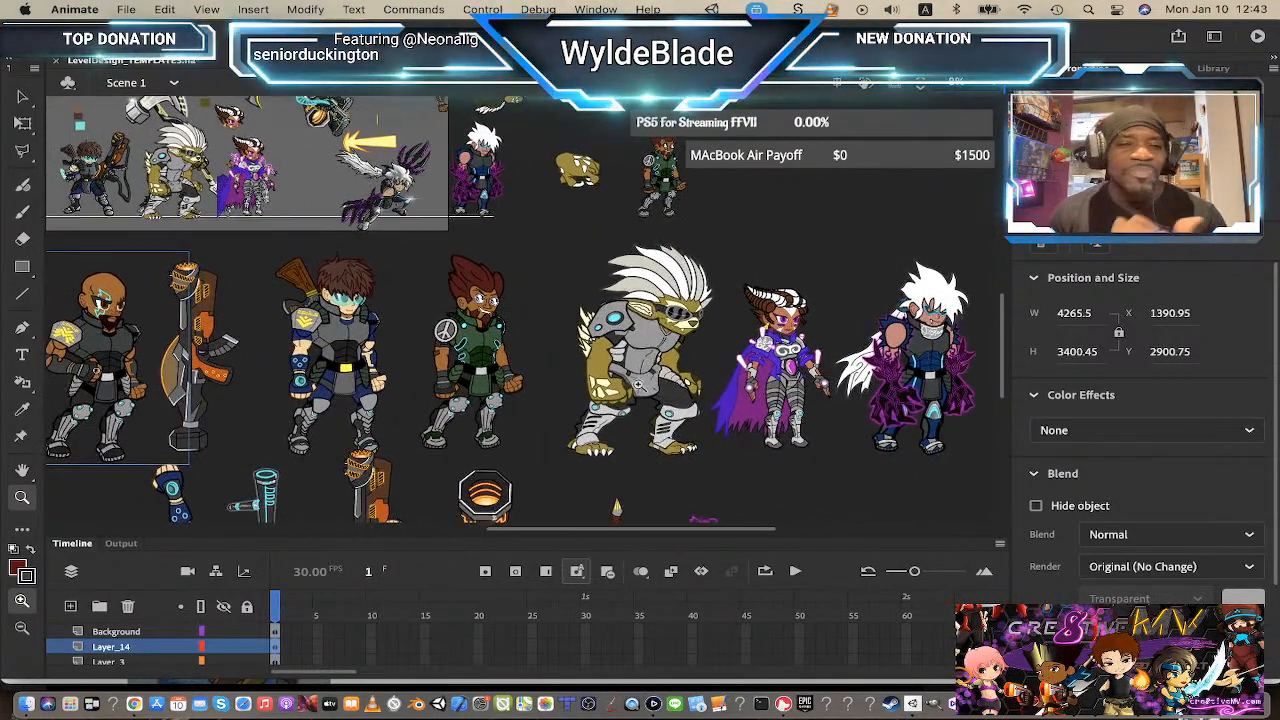
scroll(607, 368, down, 5)
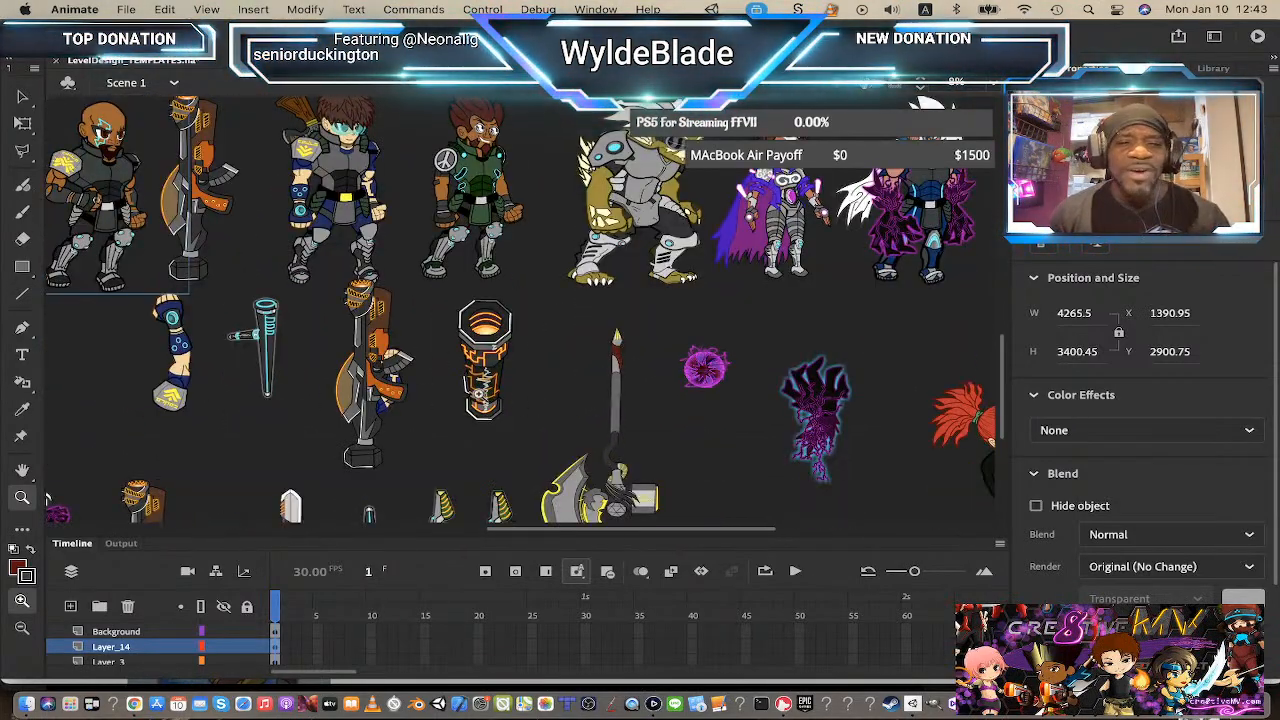
scroll(463, 395, down, 3)
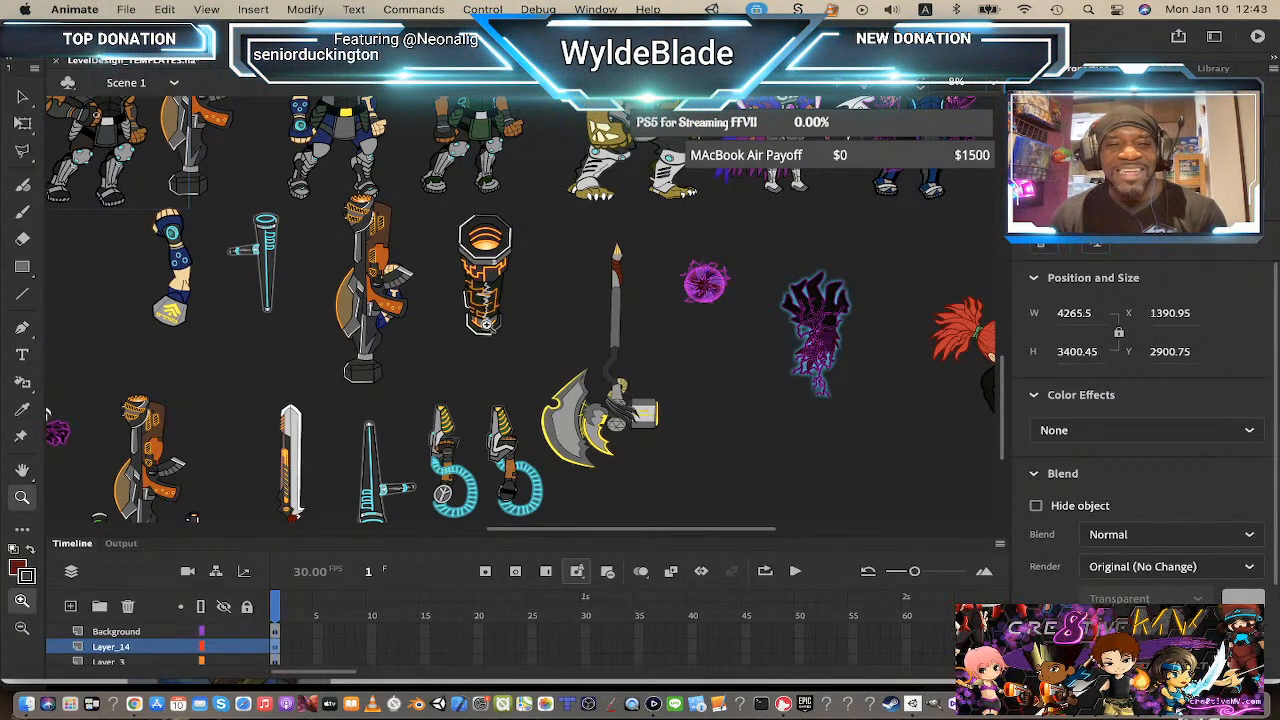
scroll(519, 337, up, 5)
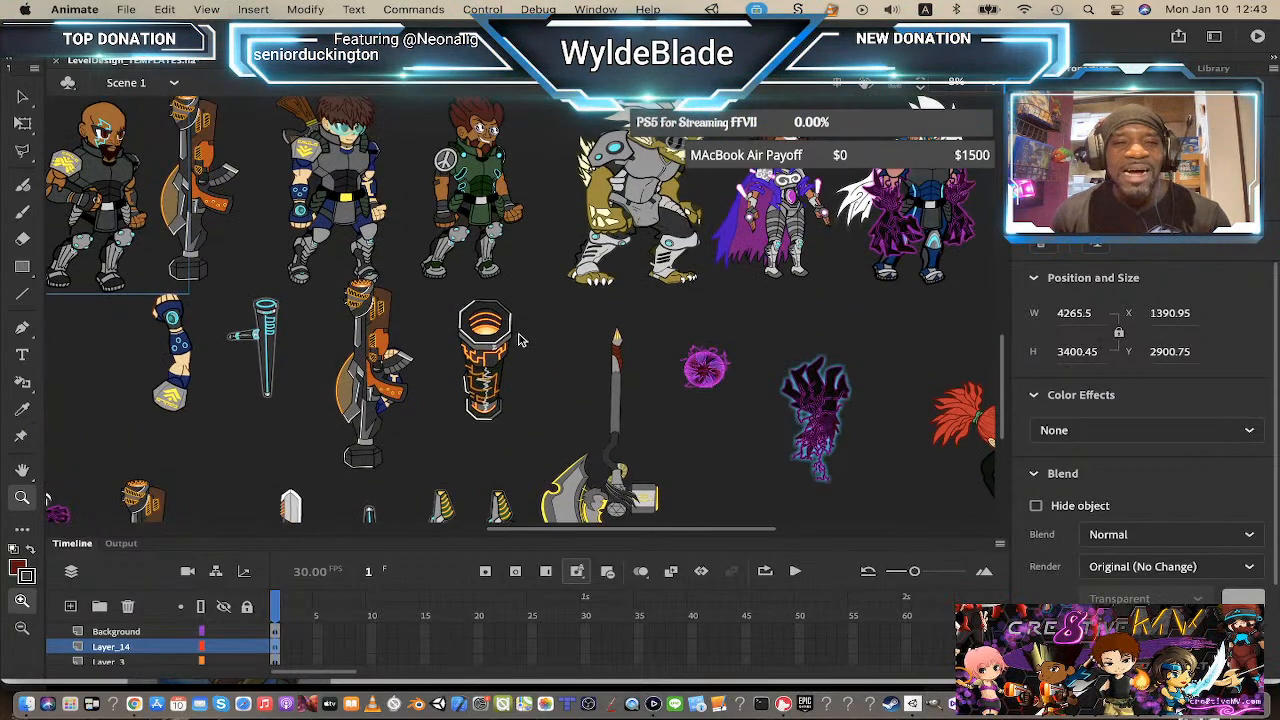
scroll(513, 338, left, 4)
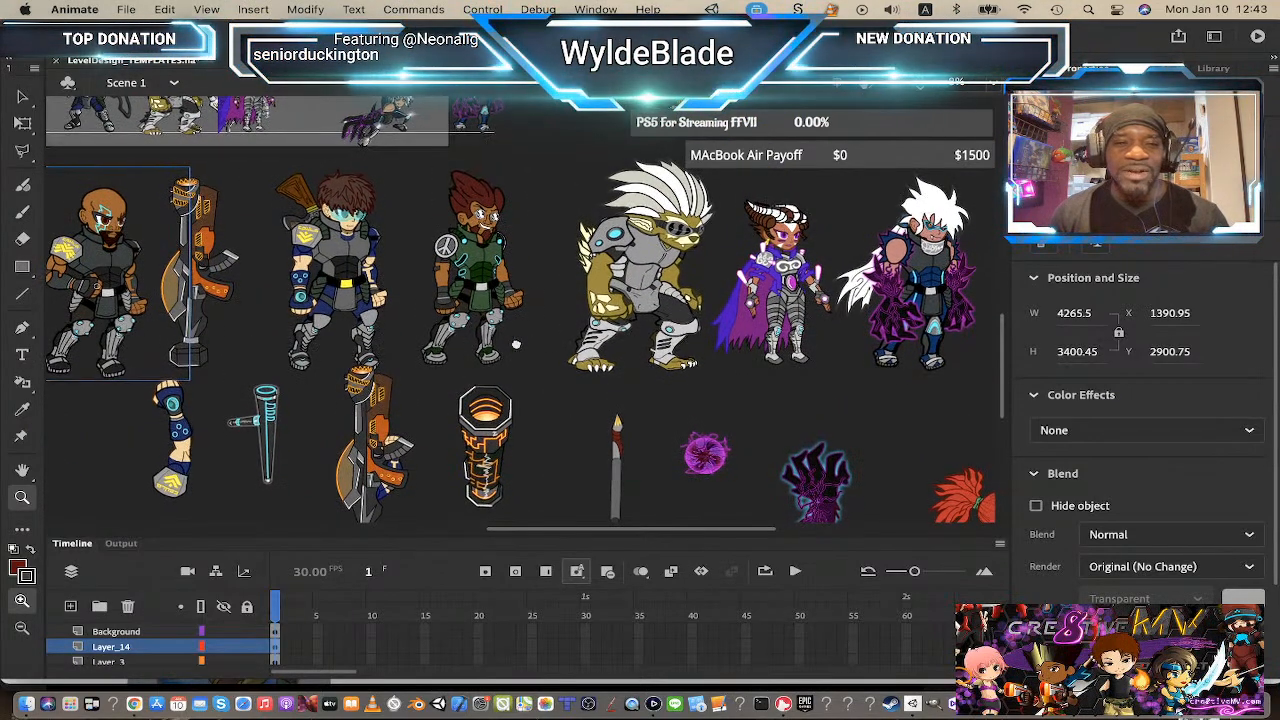
scroll(581, 345, down, 1)
scroll(581, 345, left, 1)
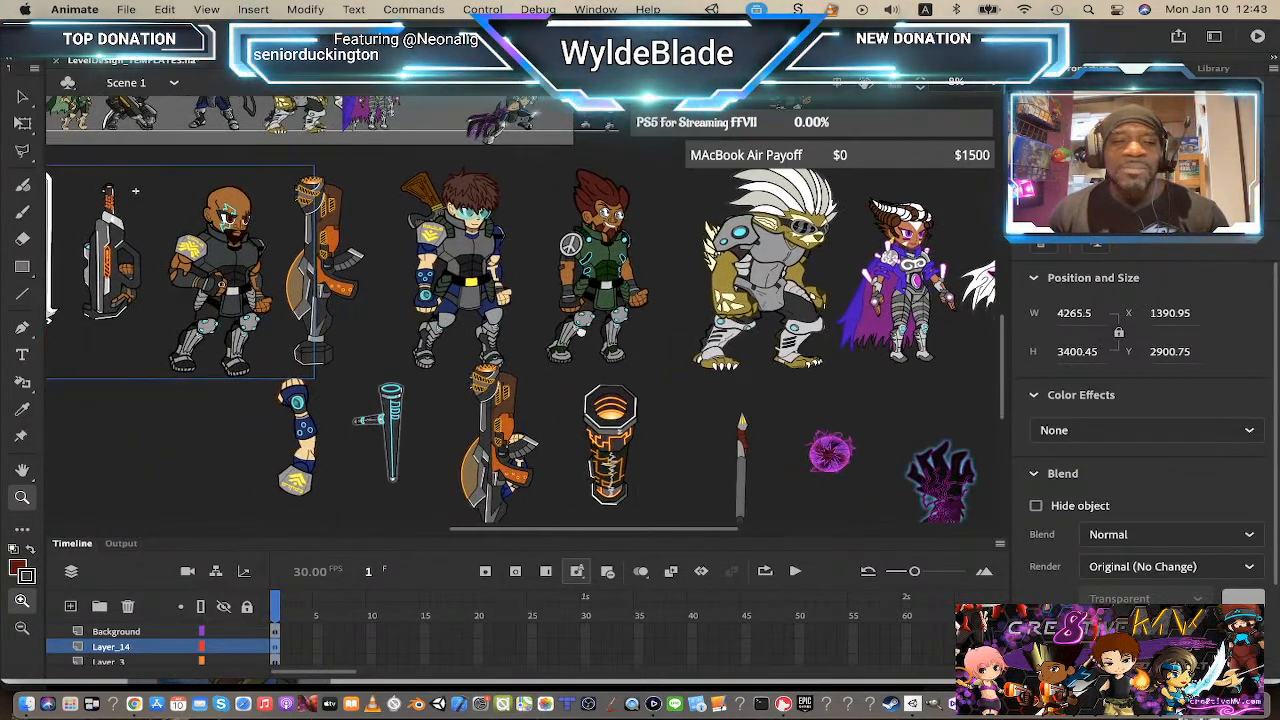
click(609, 409)
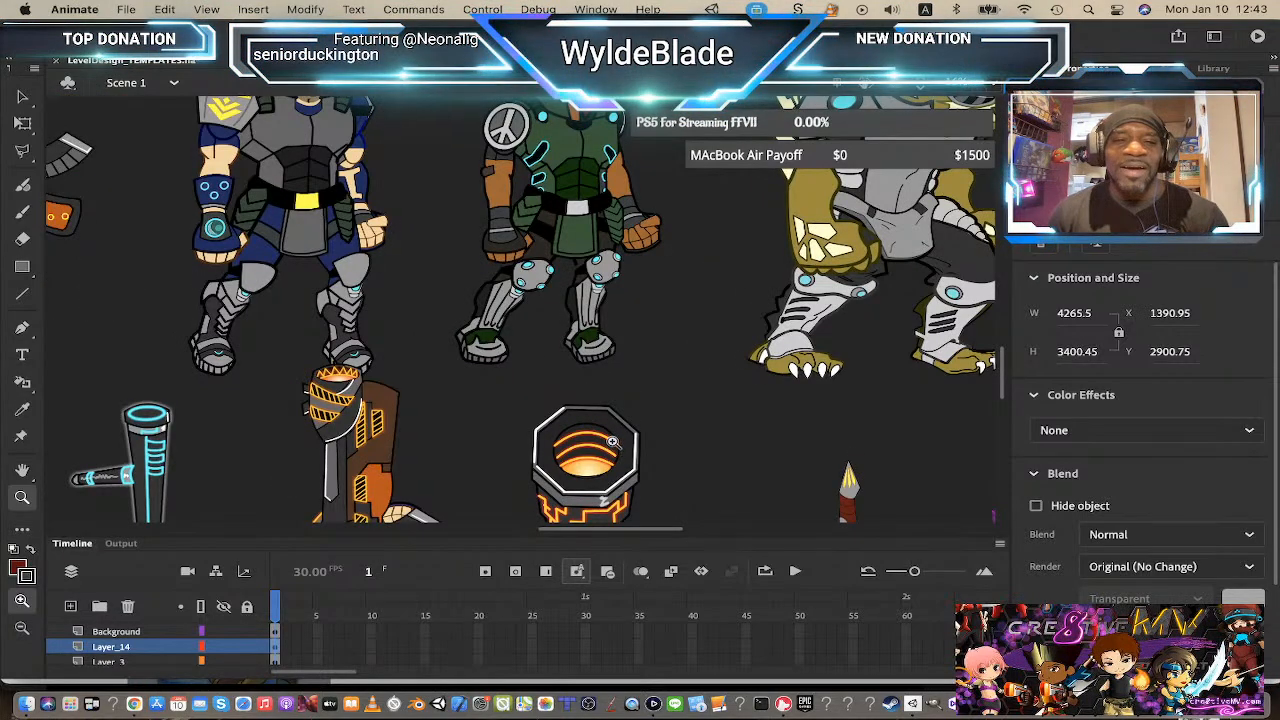
scroll(612, 298, up, 3)
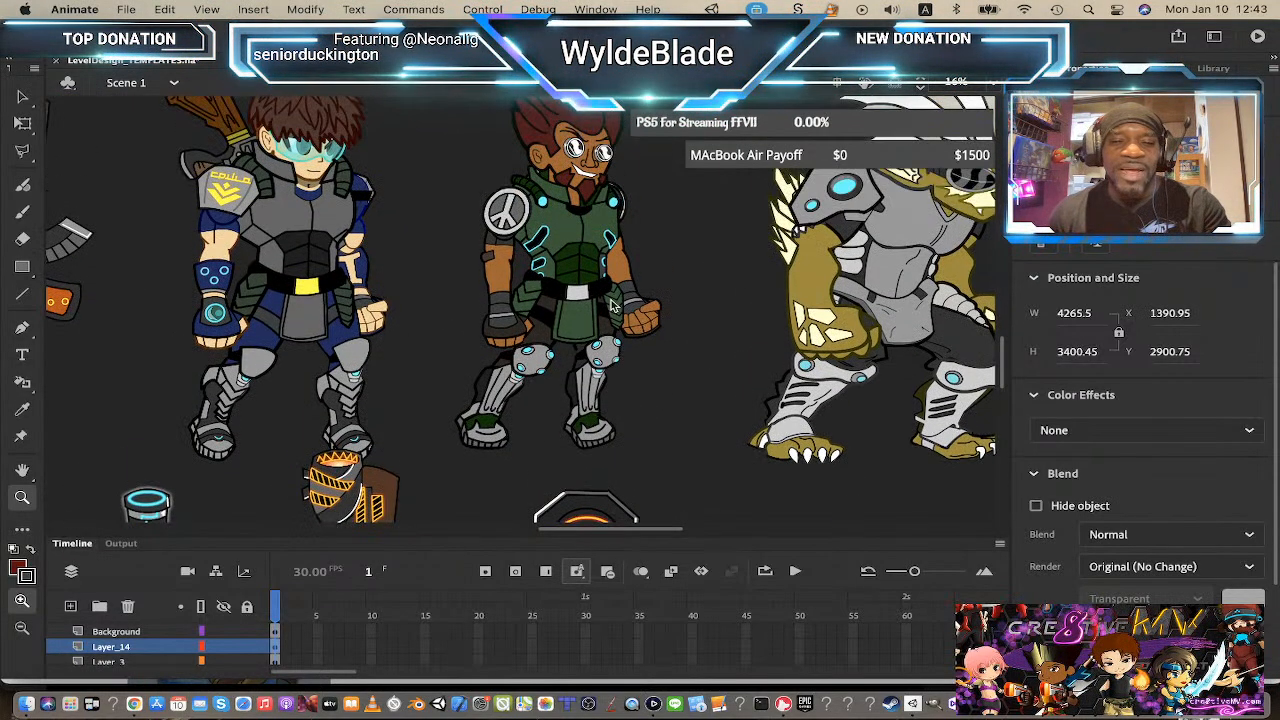
scroll(612, 305, down, 6)
scroll(612, 305, up, 4)
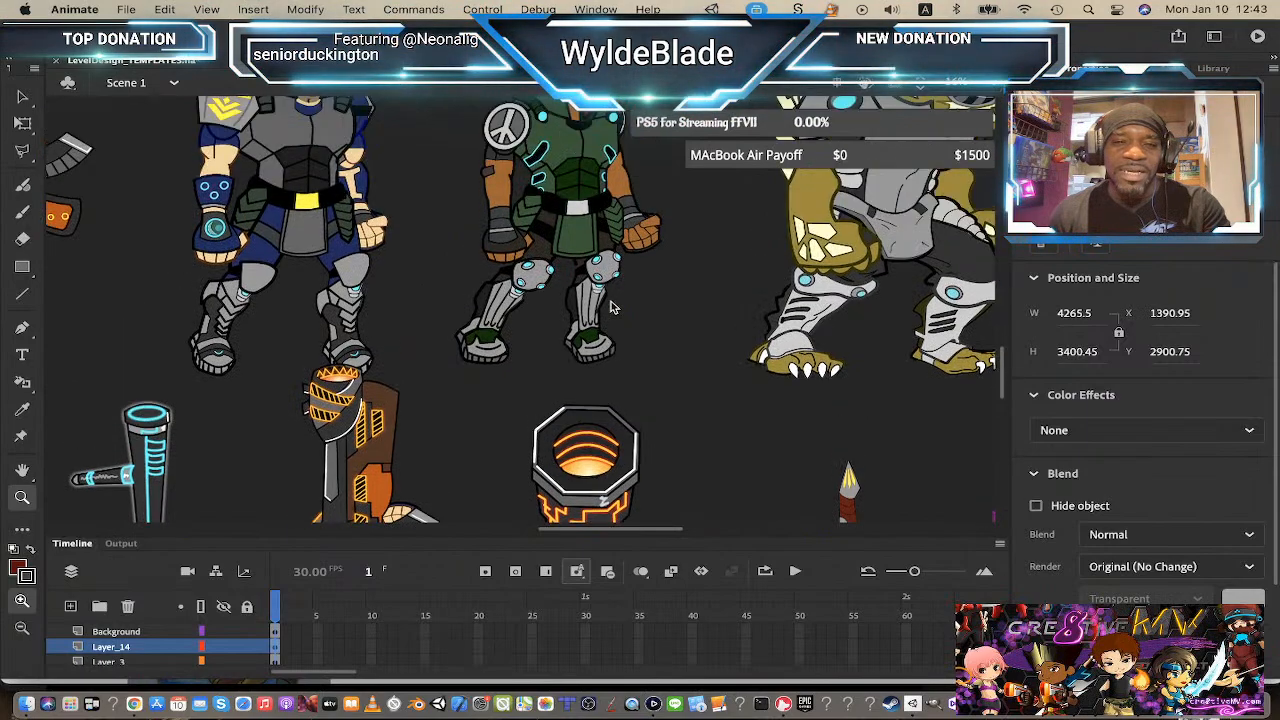
scroll(612, 308, up, 6)
scroll(612, 308, down, 12)
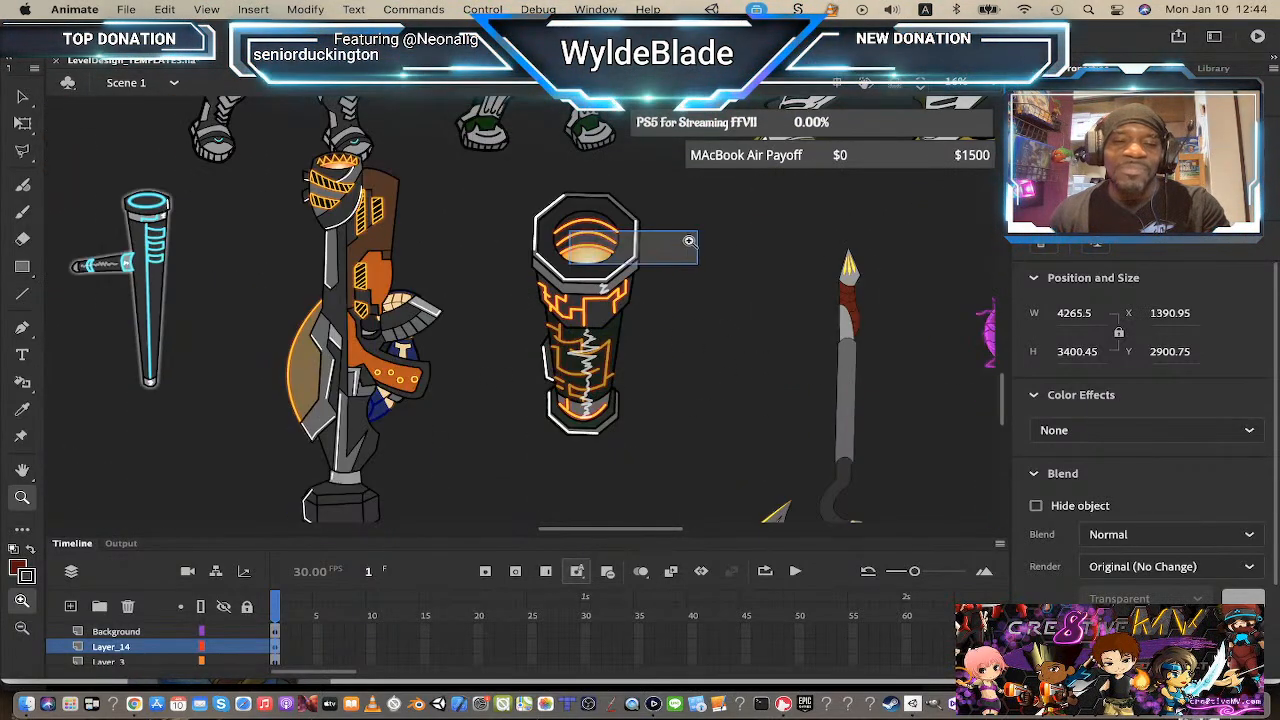
Step: Zoom in closely on the cylindrical cannon prop, then zoom back out to the props
drag(592, 260, 606, 334)
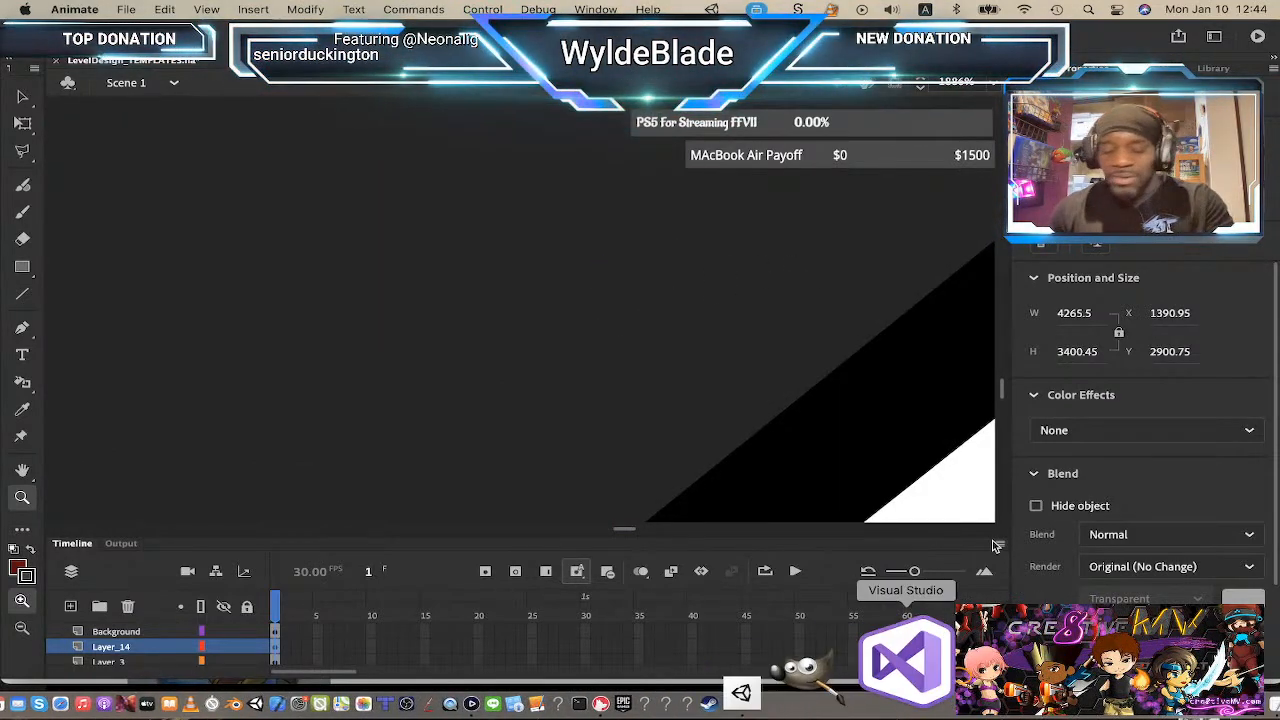
click(555, 259)
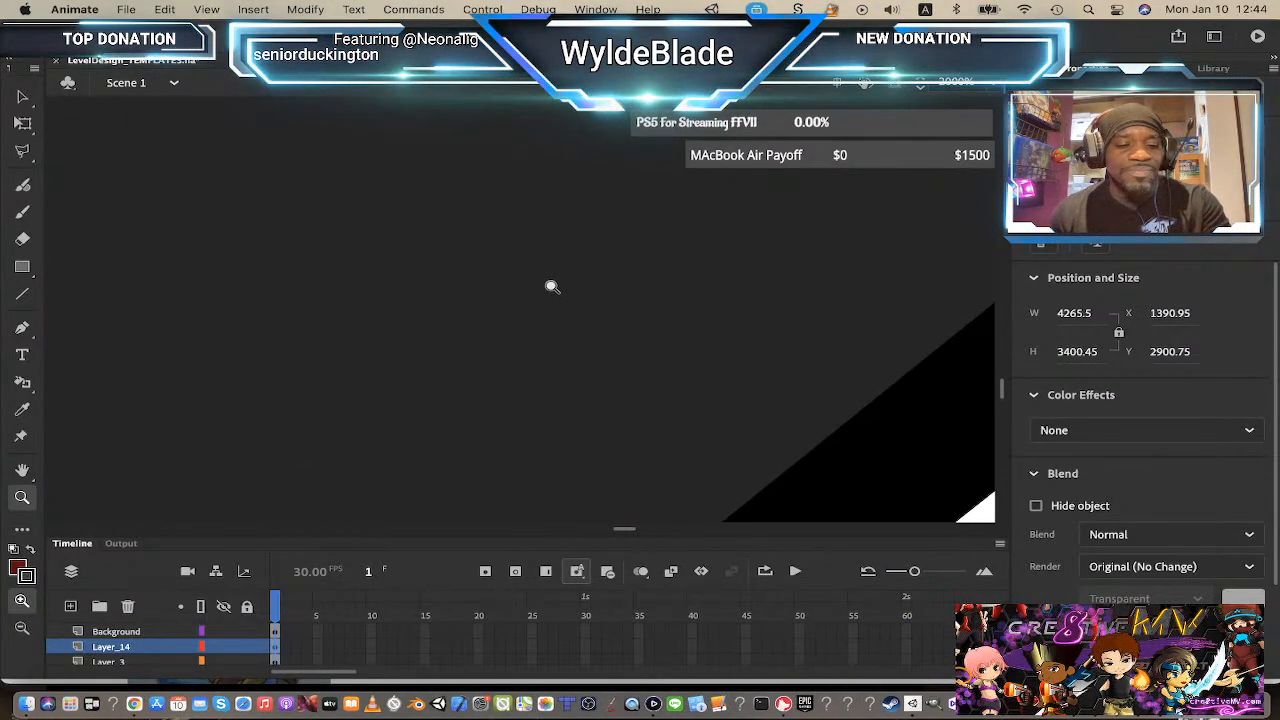
alt+click(548, 293)
alt+click(548, 293)
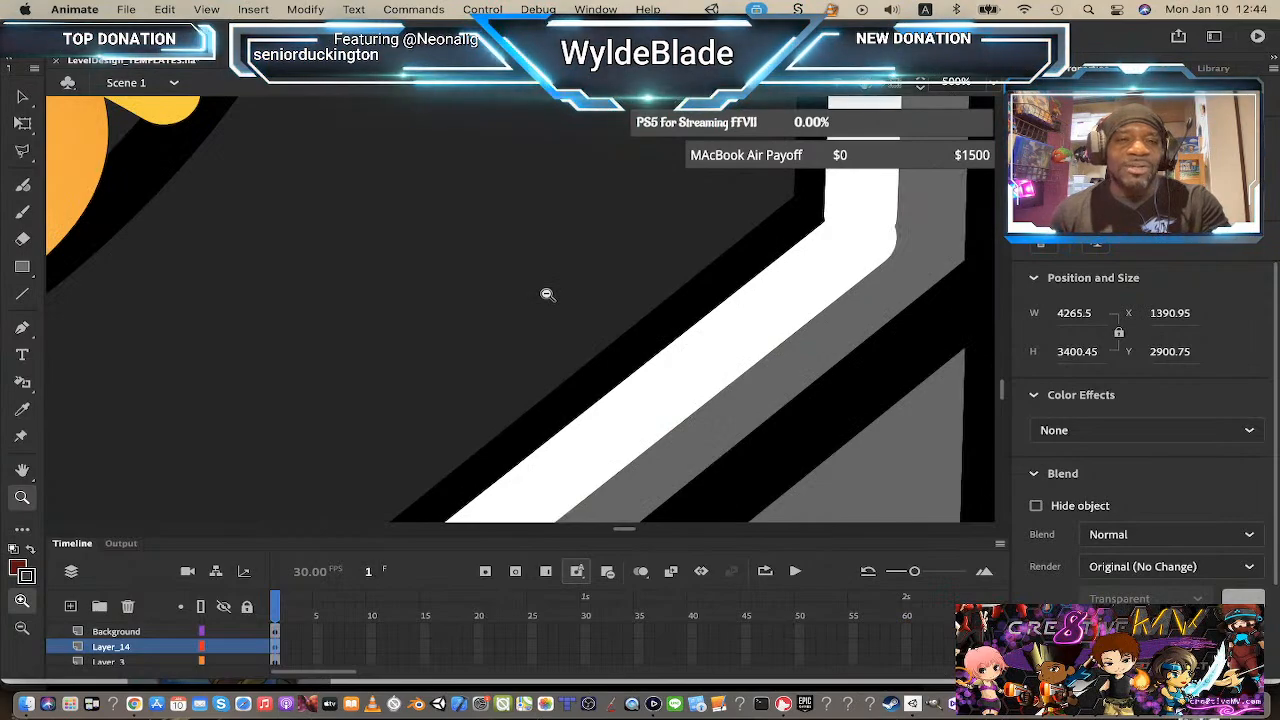
alt+click(548, 293)
alt+click(547, 292)
alt+click(390, 315)
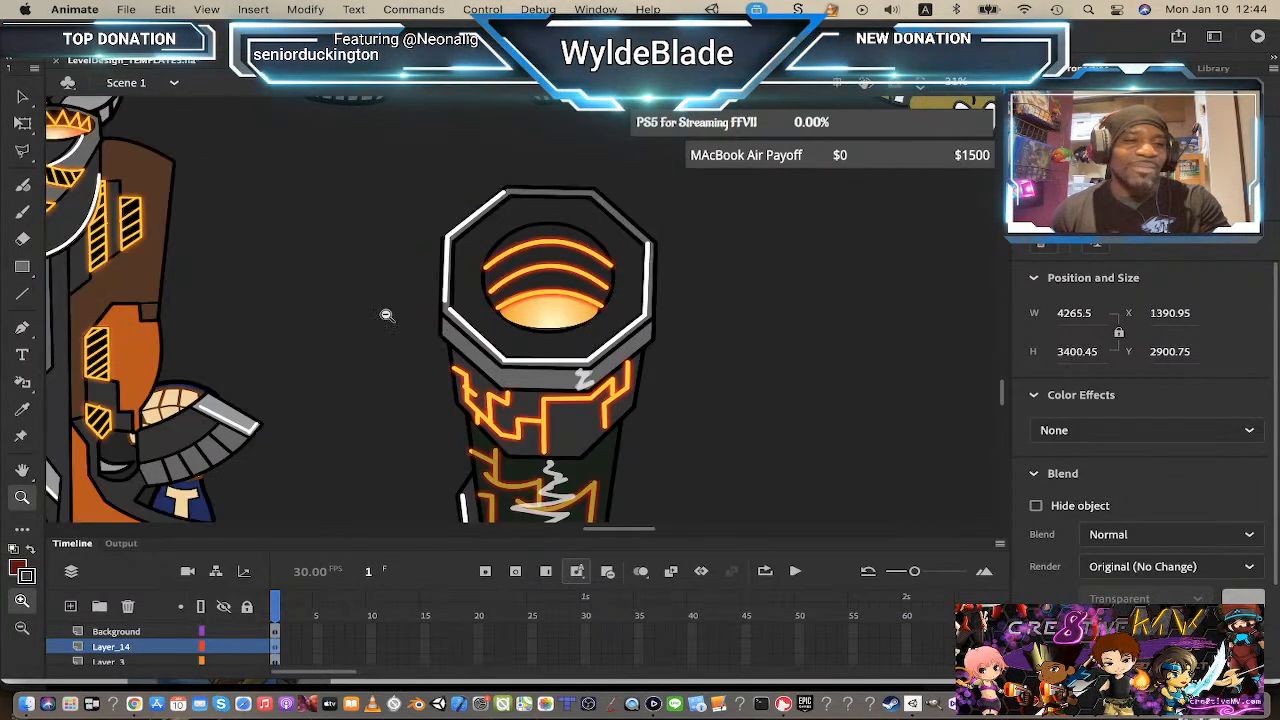
alt+click(575, 335)
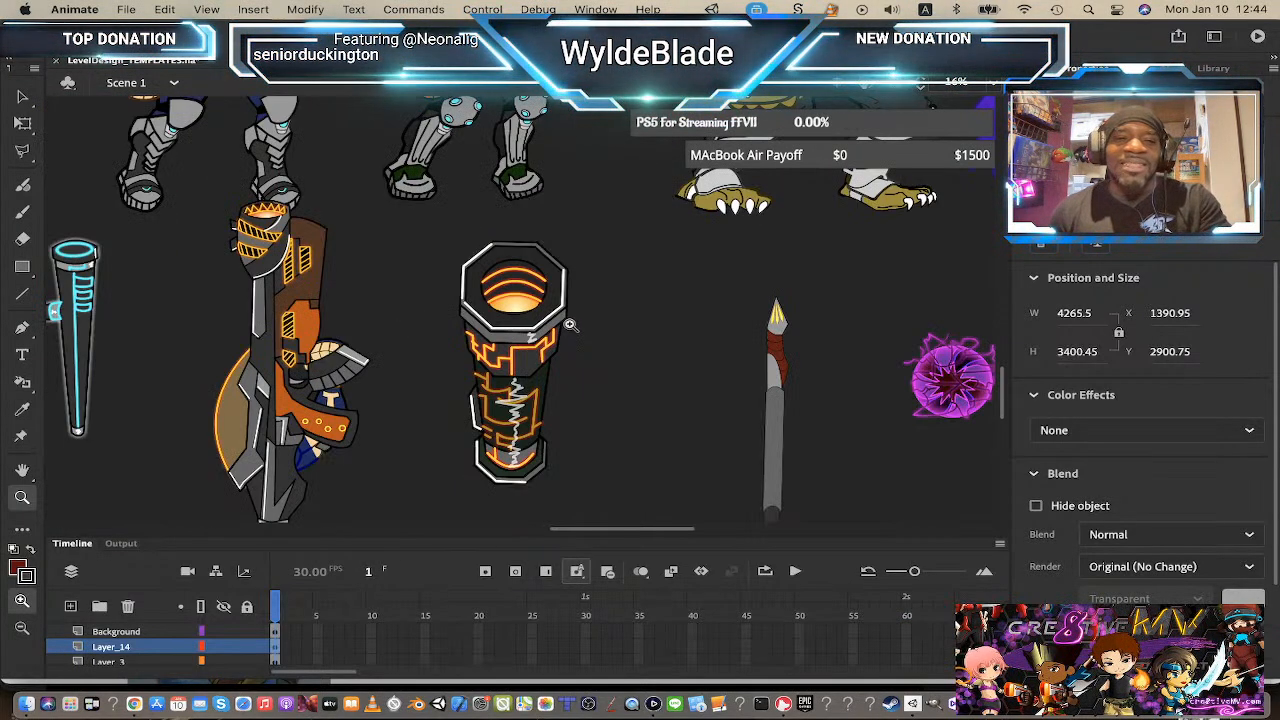
Step: Scroll back up across the character lineup and the grey promotional art strip above it
scroll(558, 312, up, 5)
scroll(558, 310, up, 3)
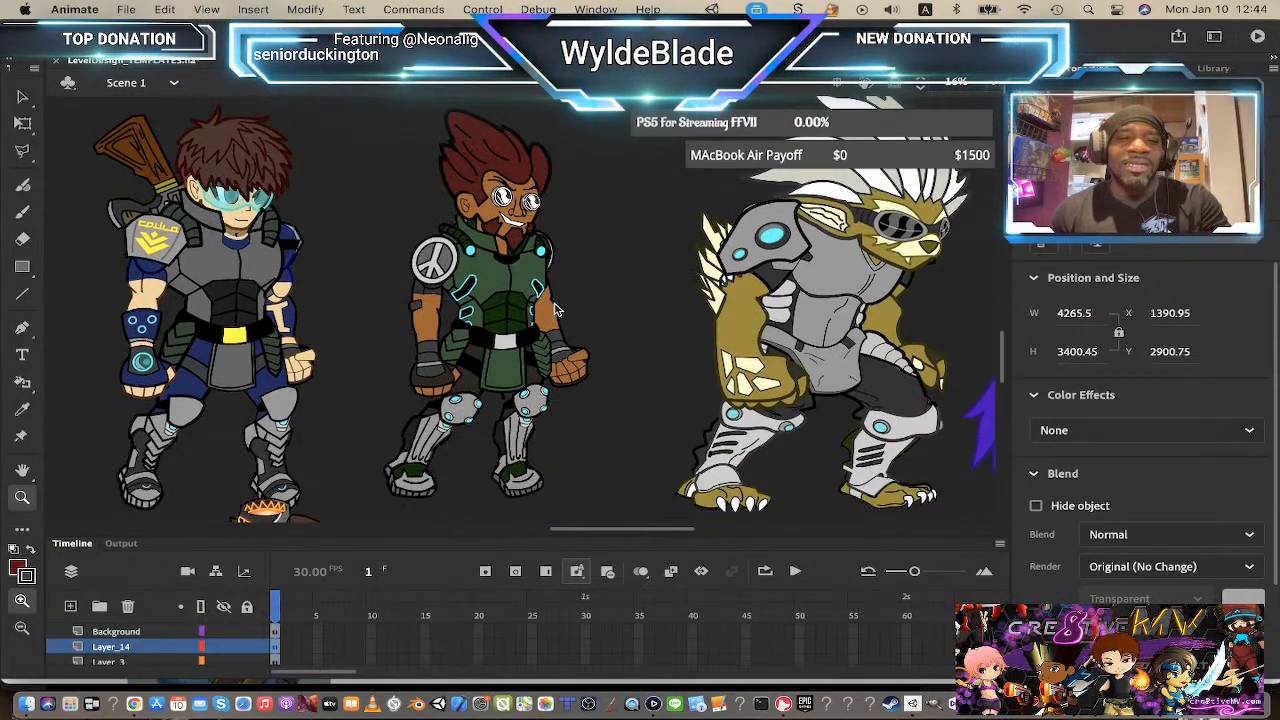
scroll(558, 310, down, 8)
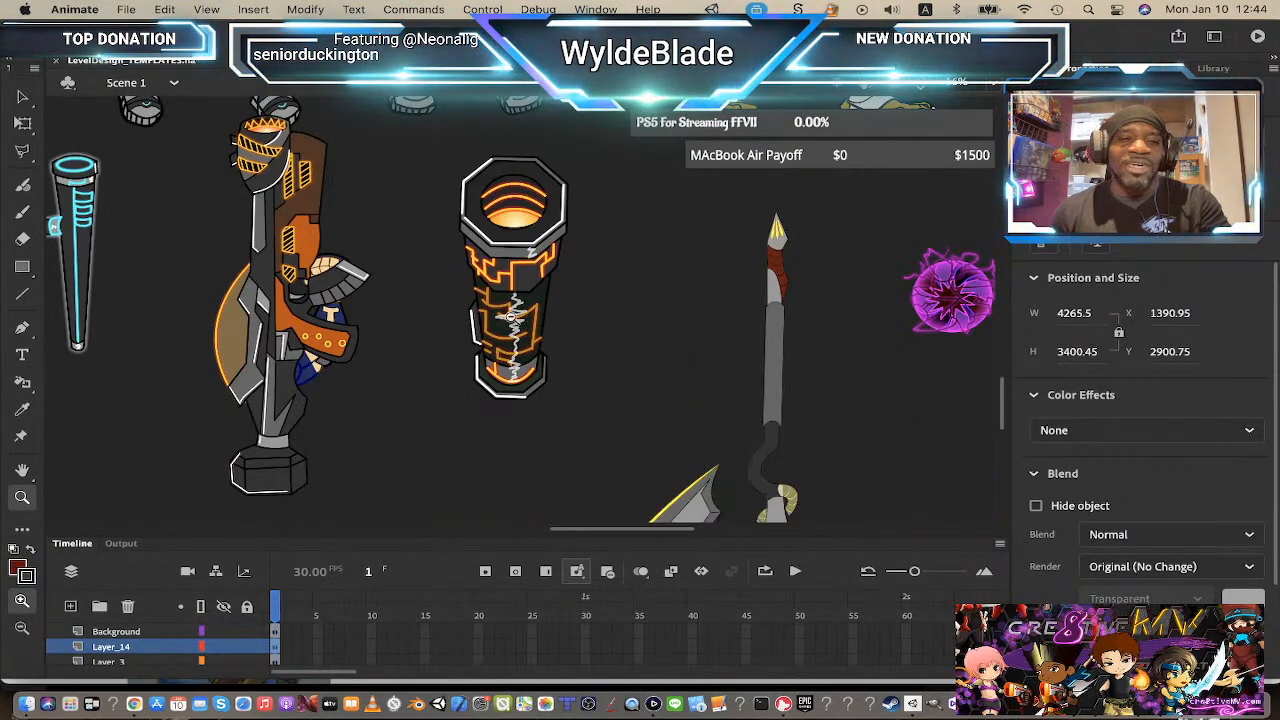
alt+click(511, 317)
scroll(506, 312, up, 5)
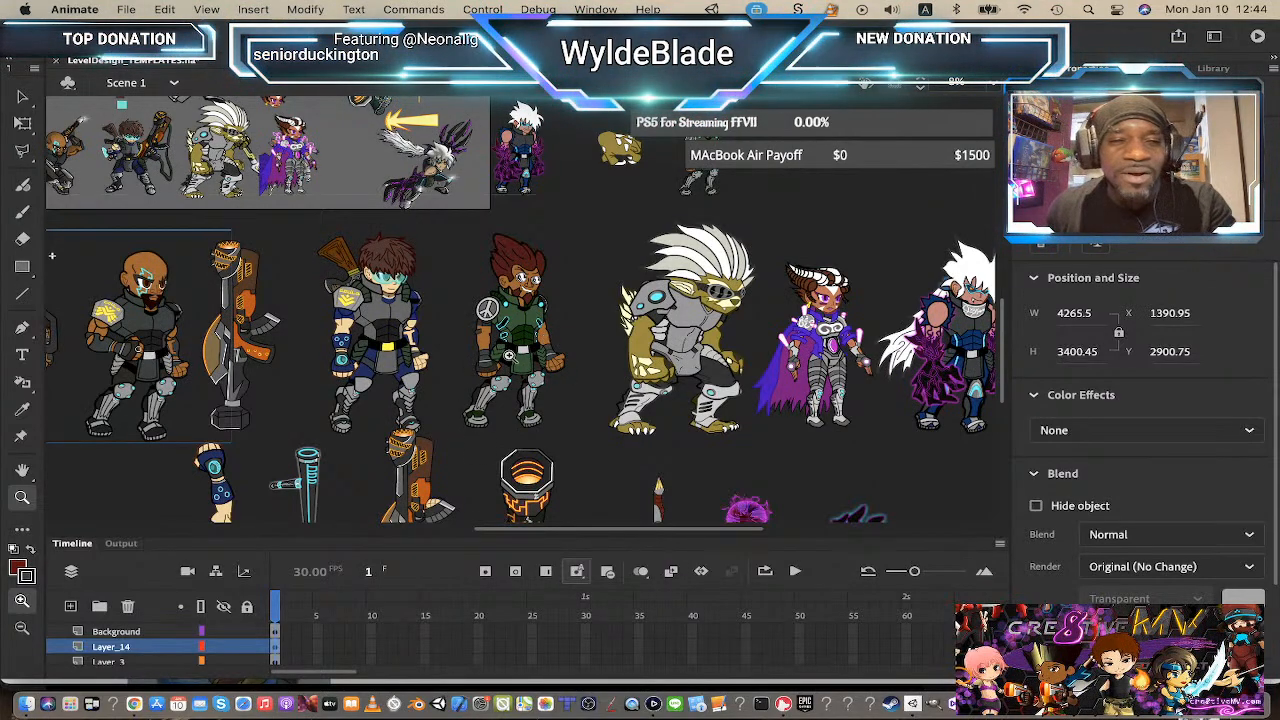
scroll(508, 352, down, 2)
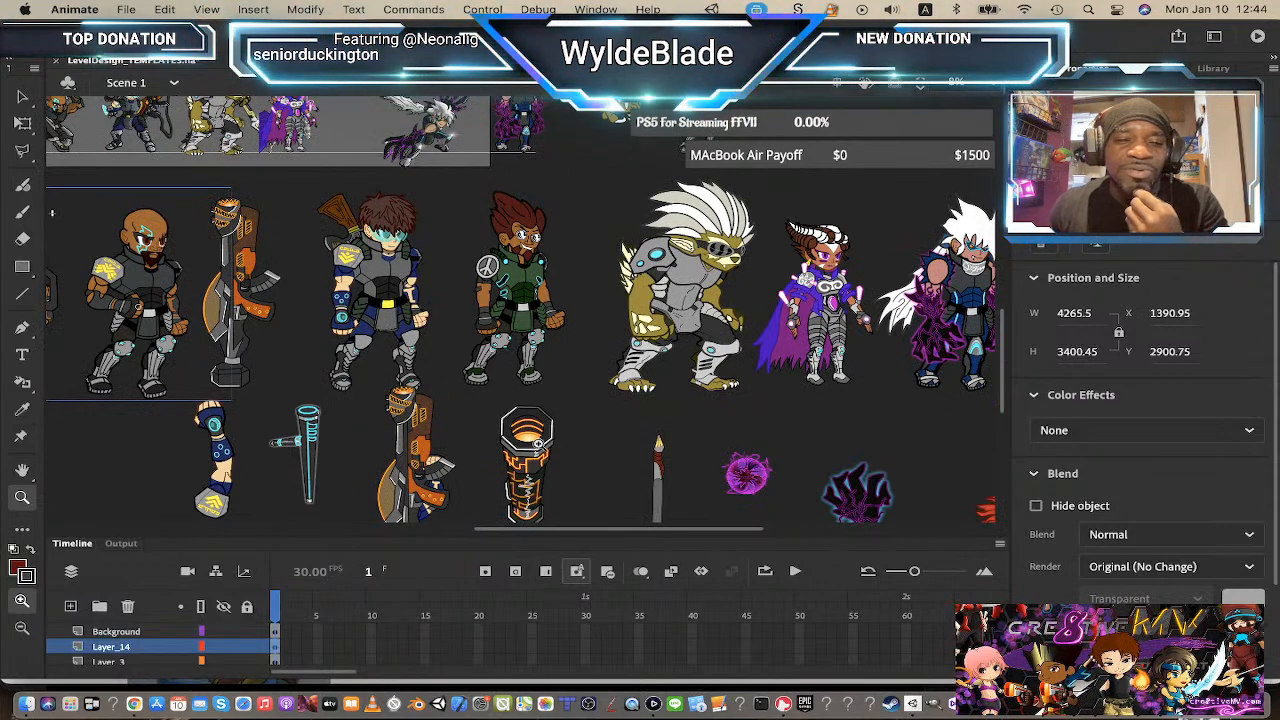
scroll(520, 443, down, 4)
scroll(520, 443, up, 2)
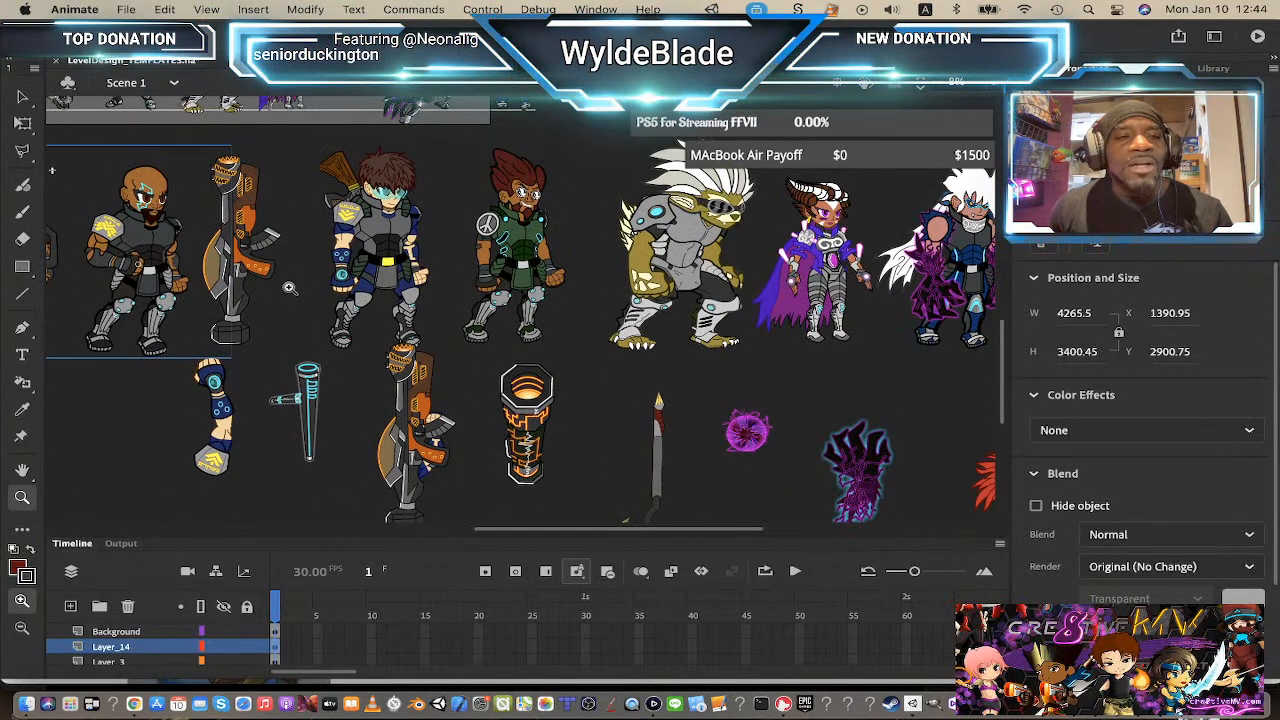
scroll(488, 294, up, 8)
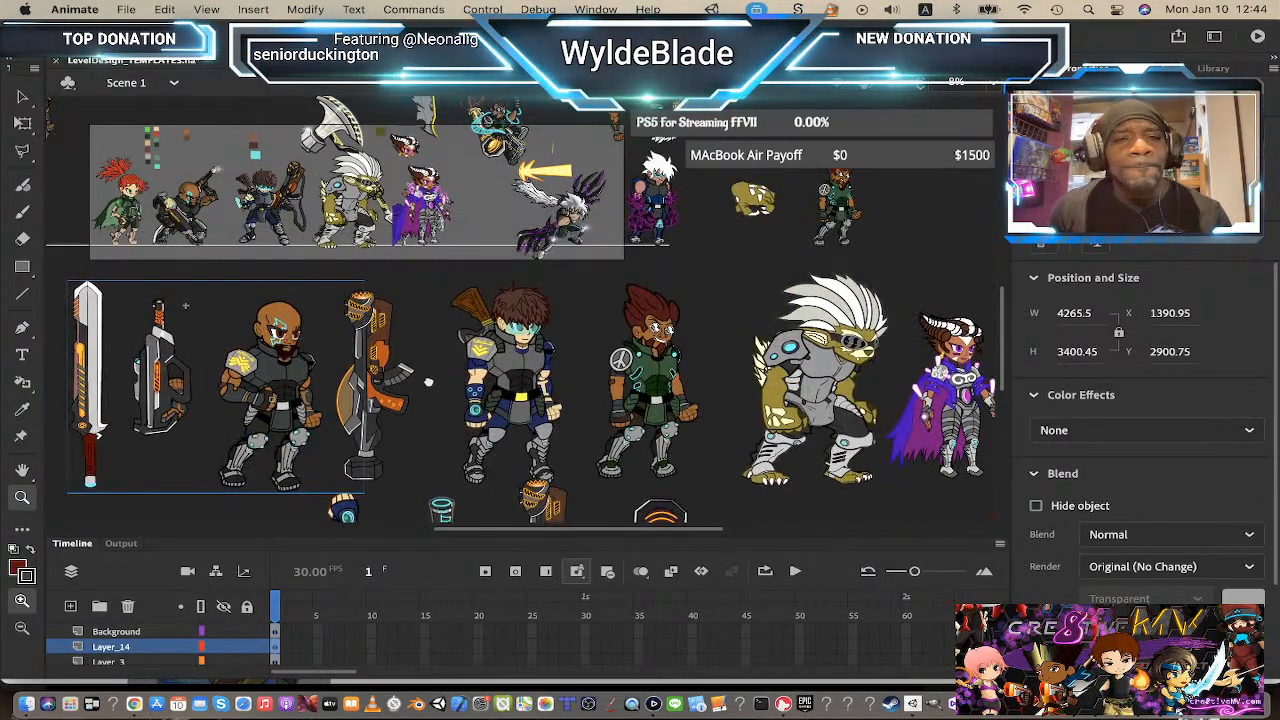
scroll(488, 294, up, 4)
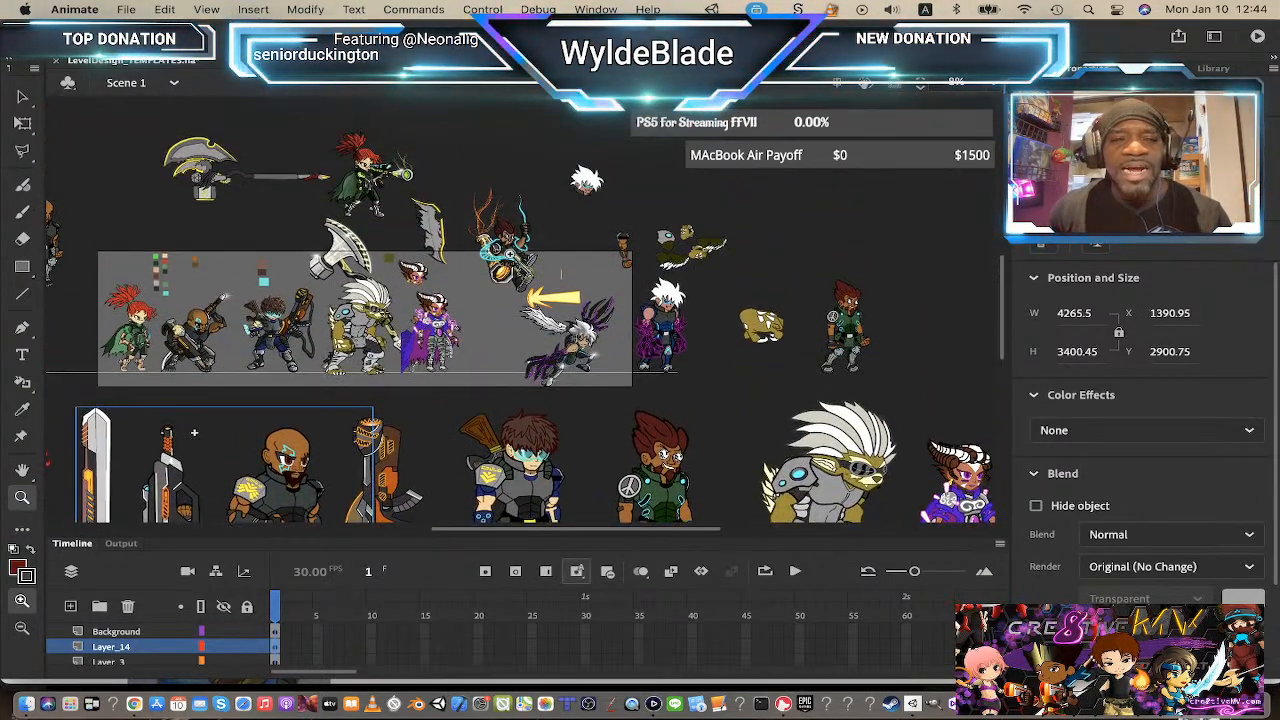
Step: Zoom into the action artwork of the green-armored character leaping with his cannon
click(512, 252)
click(524, 332)
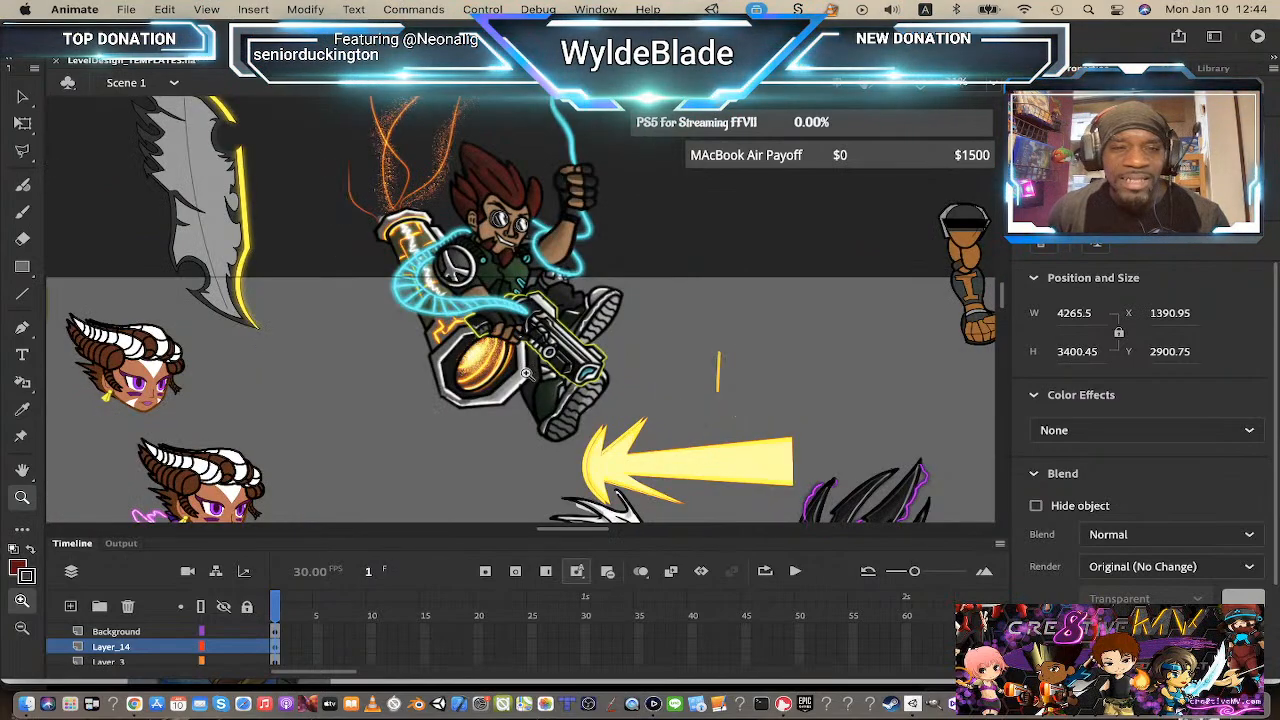
scroll(530, 348, up, 2)
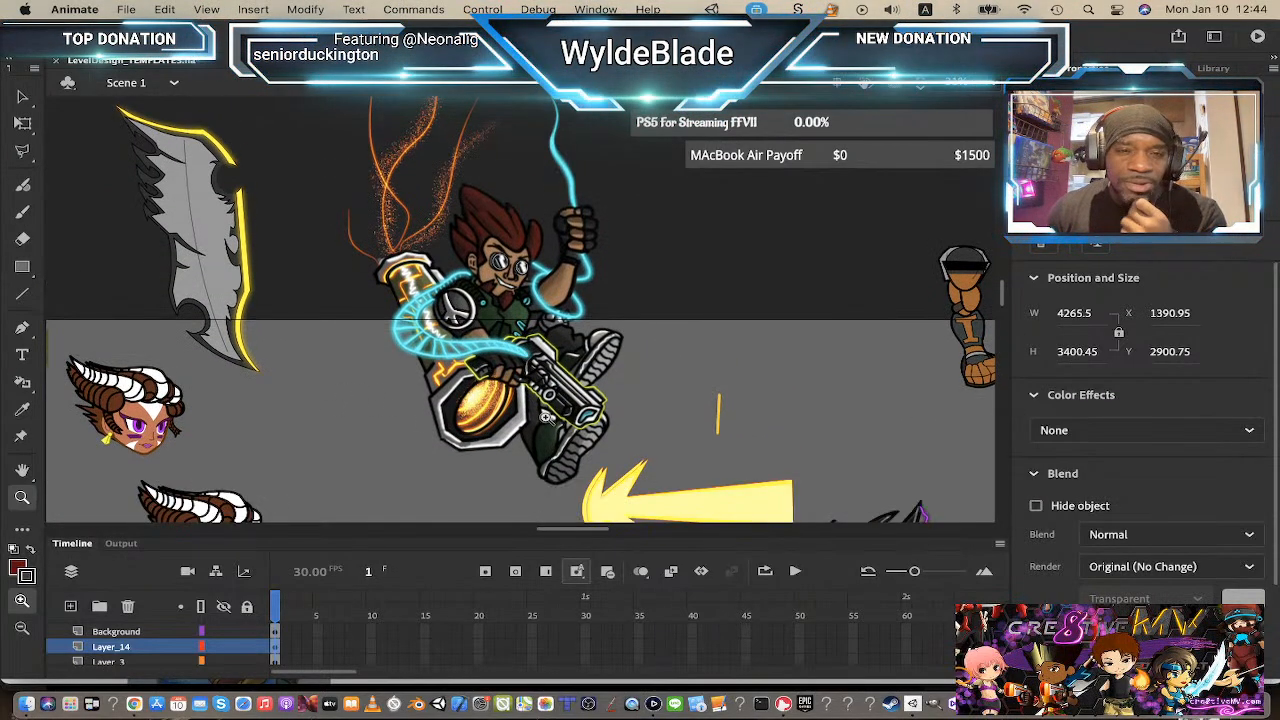
Step: Sample the character's olive-green armor as the fill color and draw a small swatch square beside the artwork
click(22, 99)
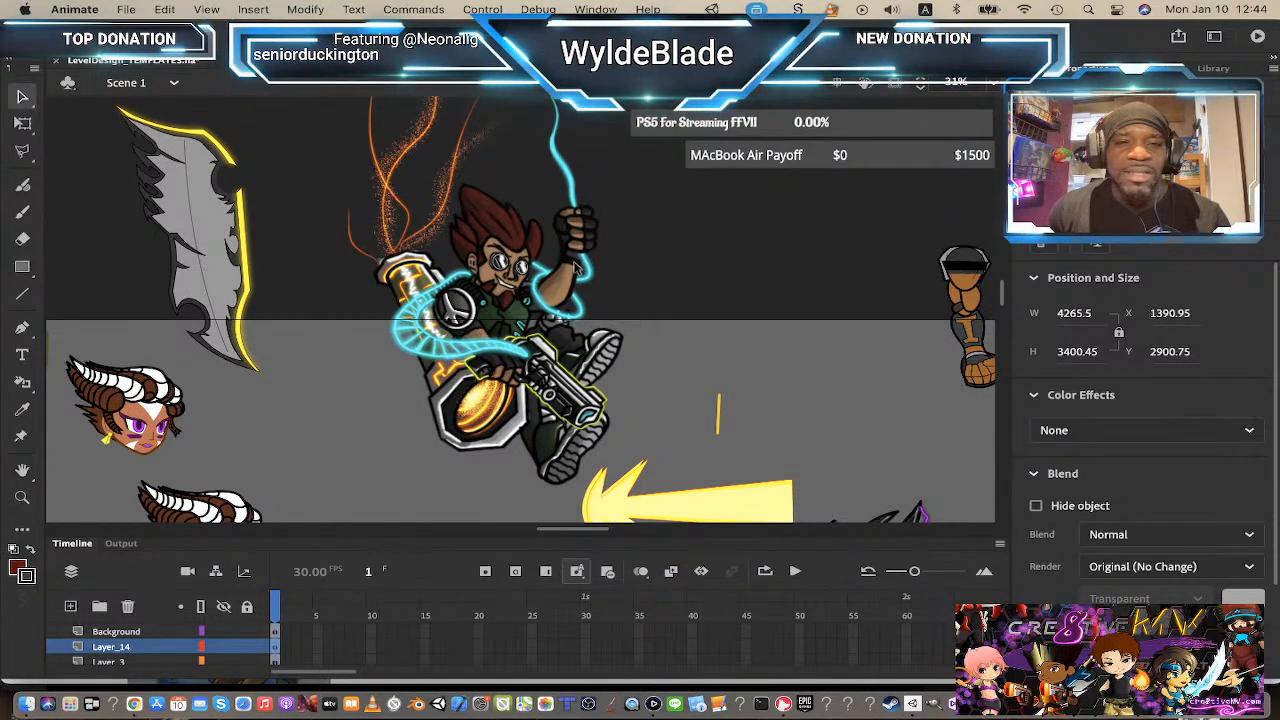
click(503, 257)
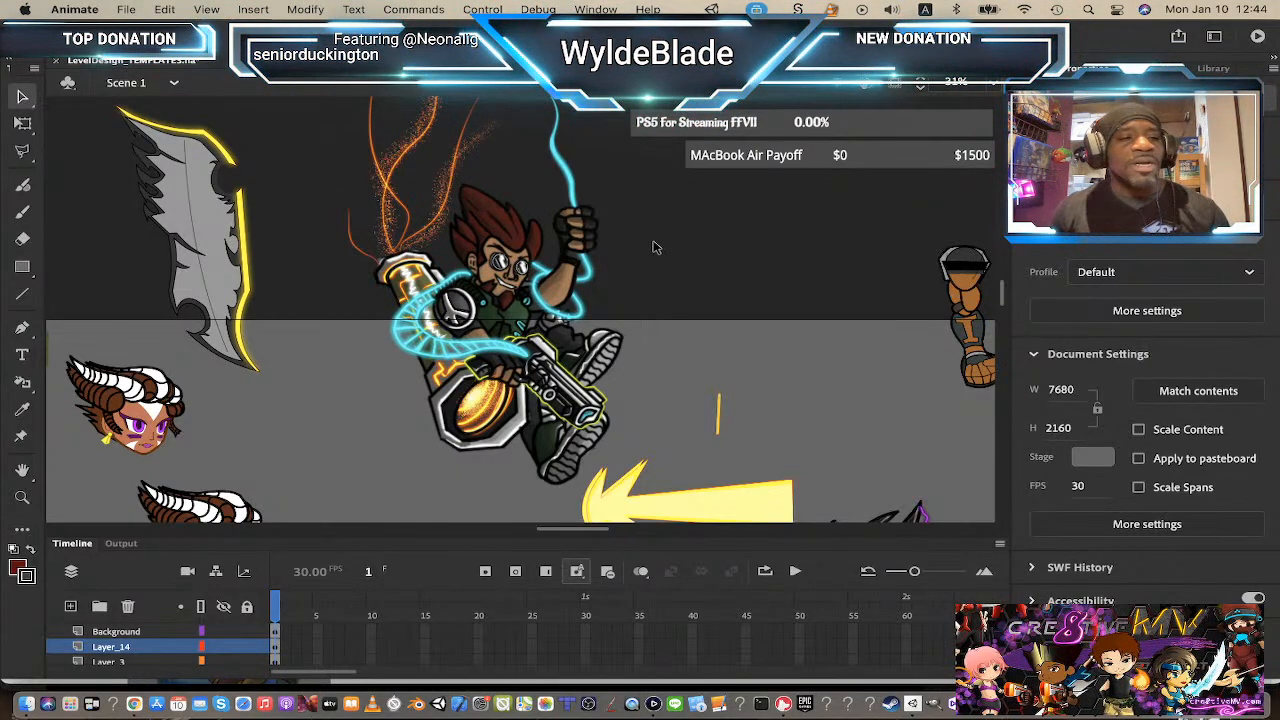
click(27, 581)
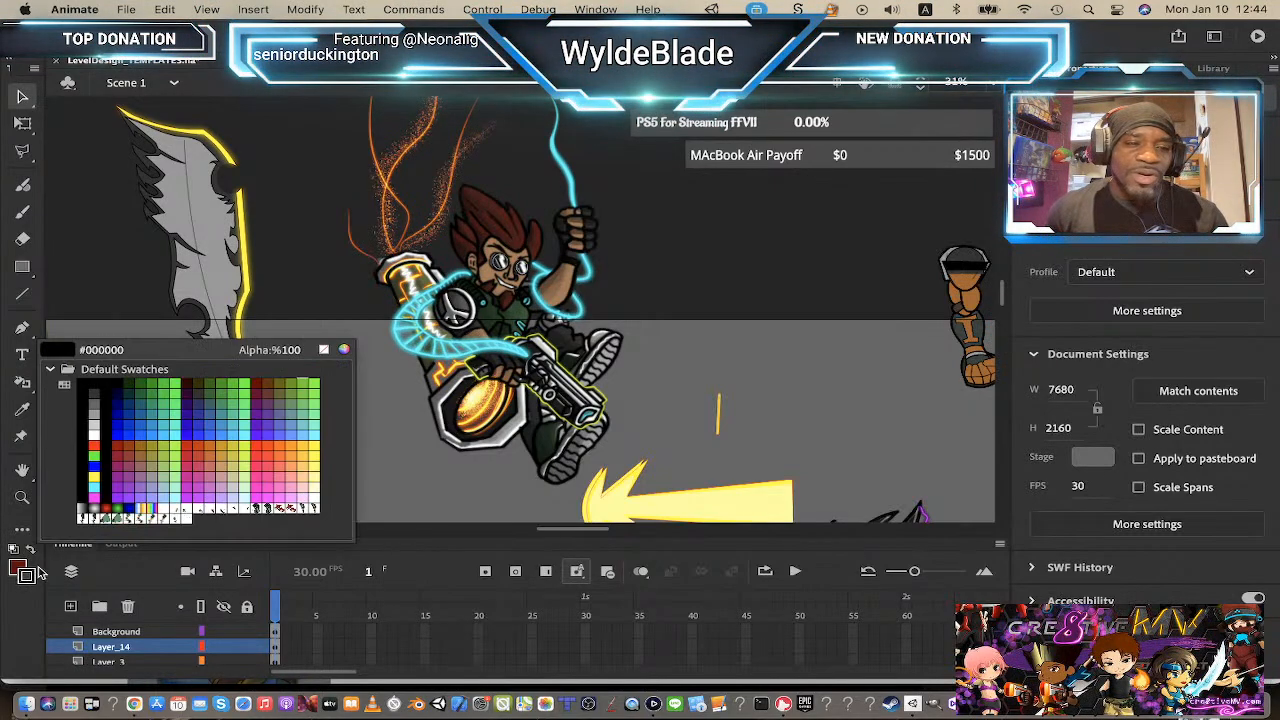
click(323, 351)
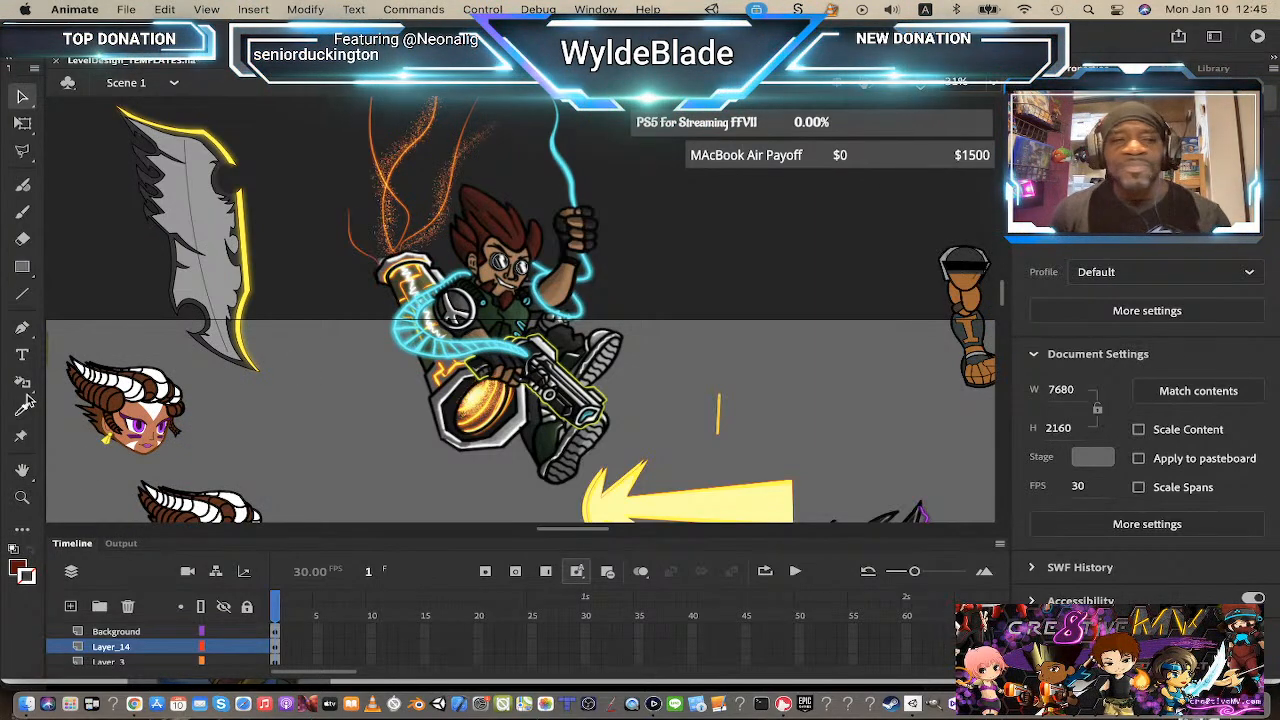
click(22, 572)
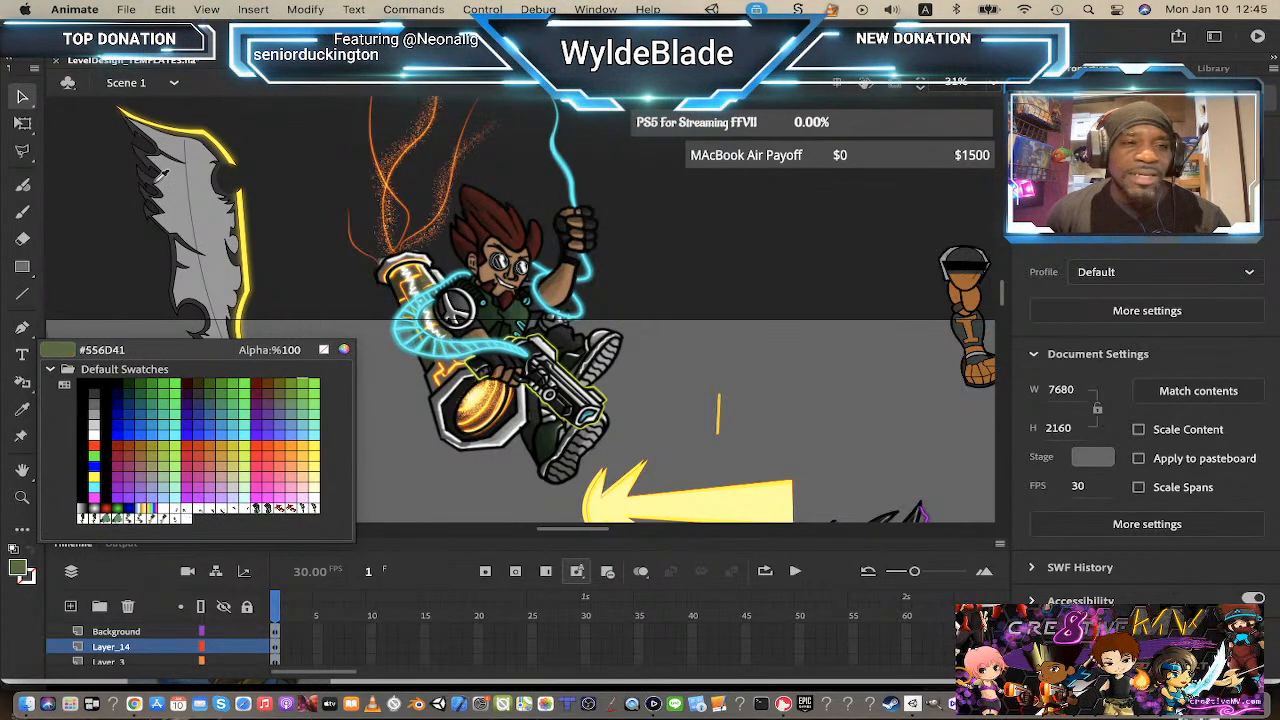
click(65, 204)
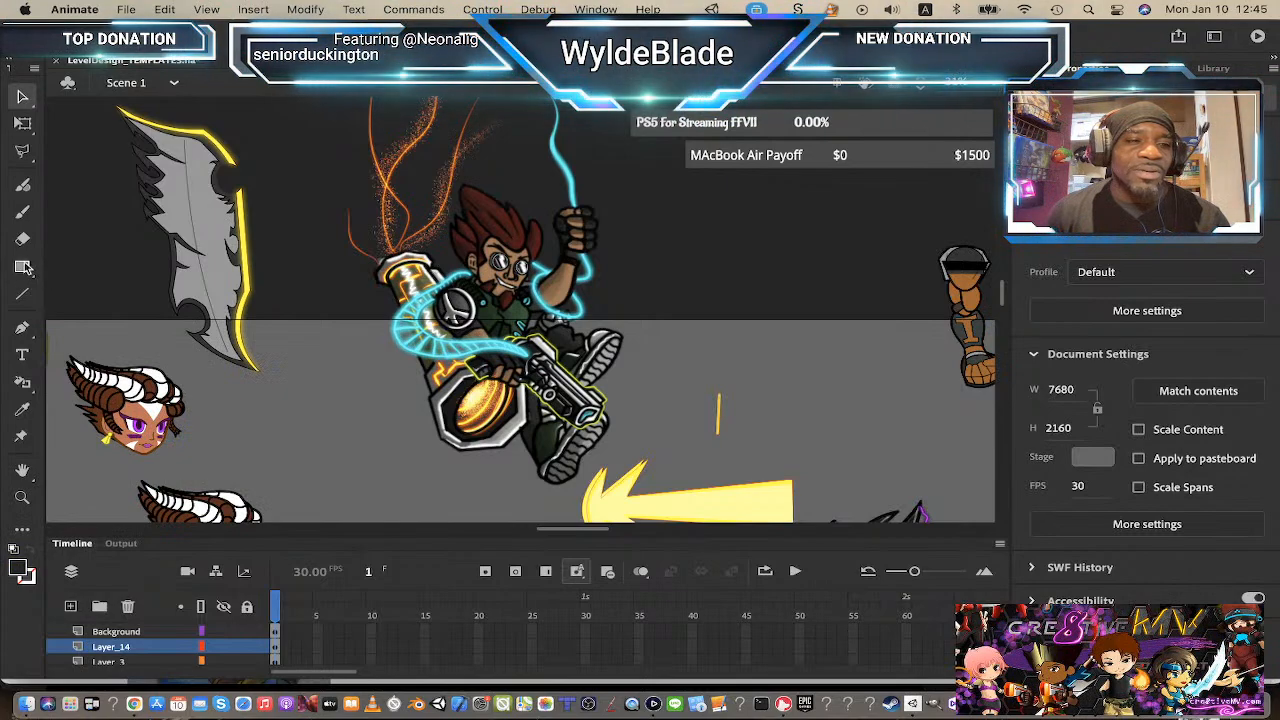
click(22, 267)
click(20, 568)
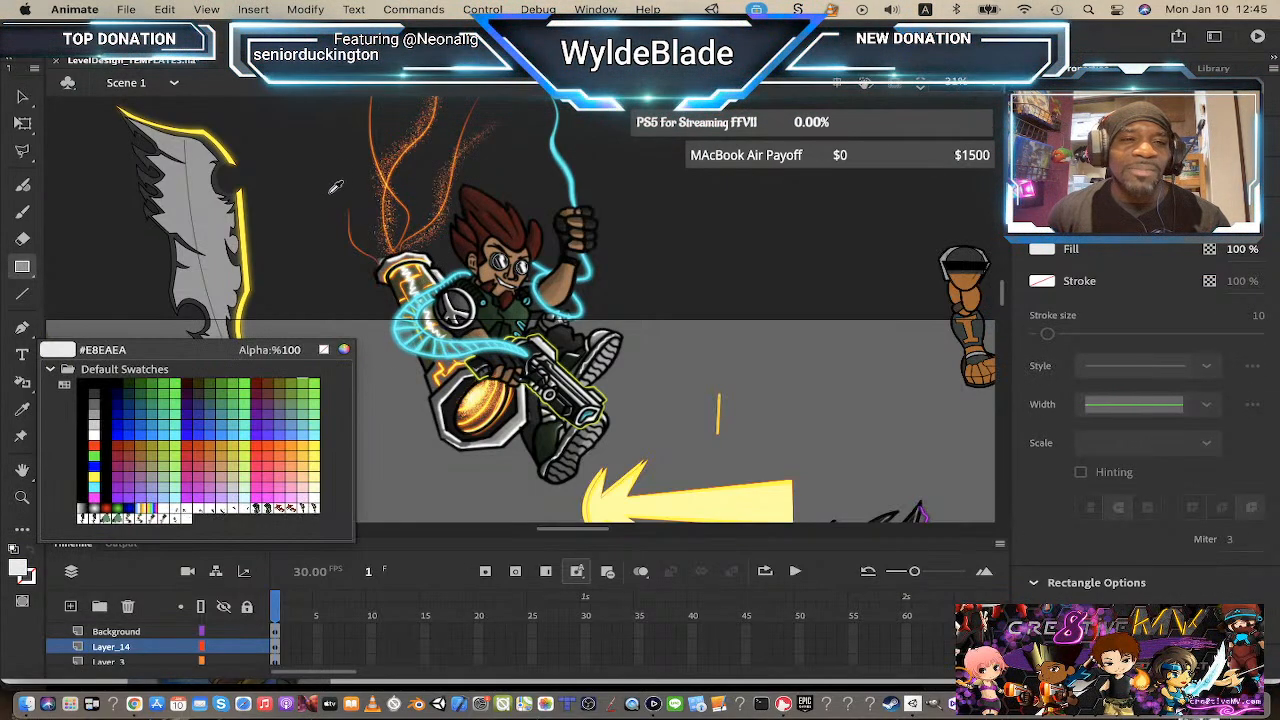
click(428, 277)
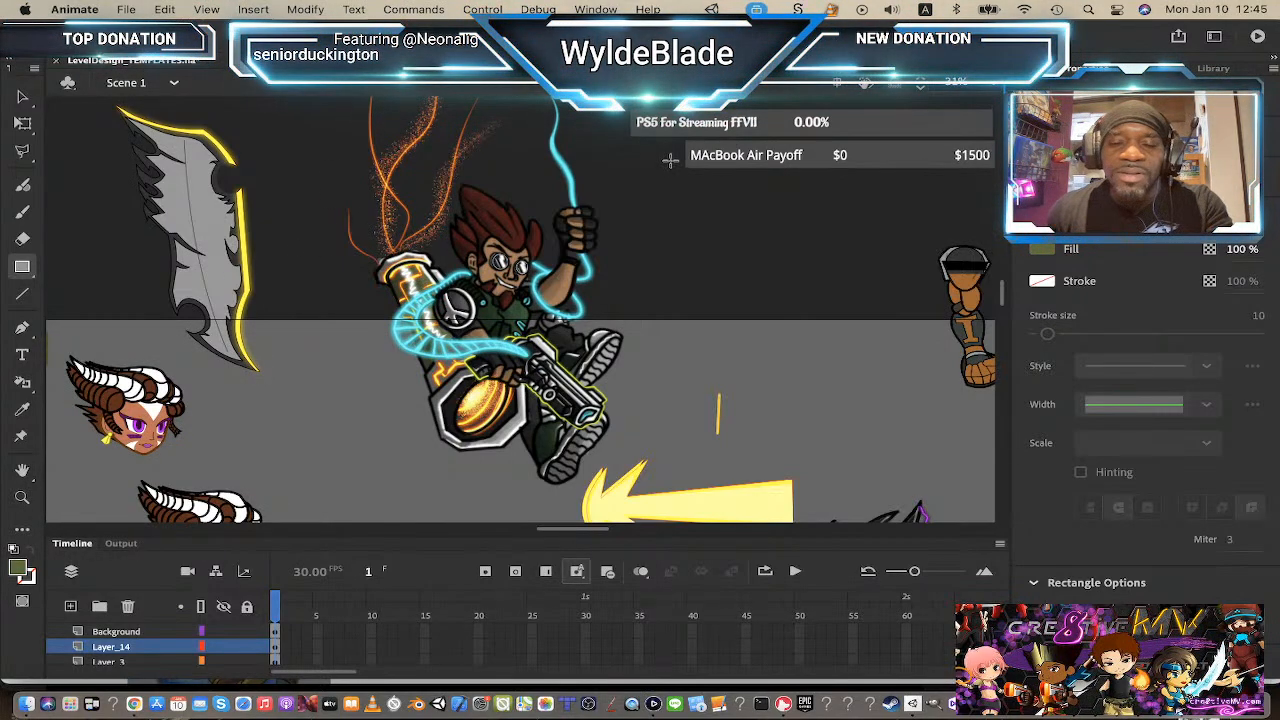
drag(670, 159, 691, 179)
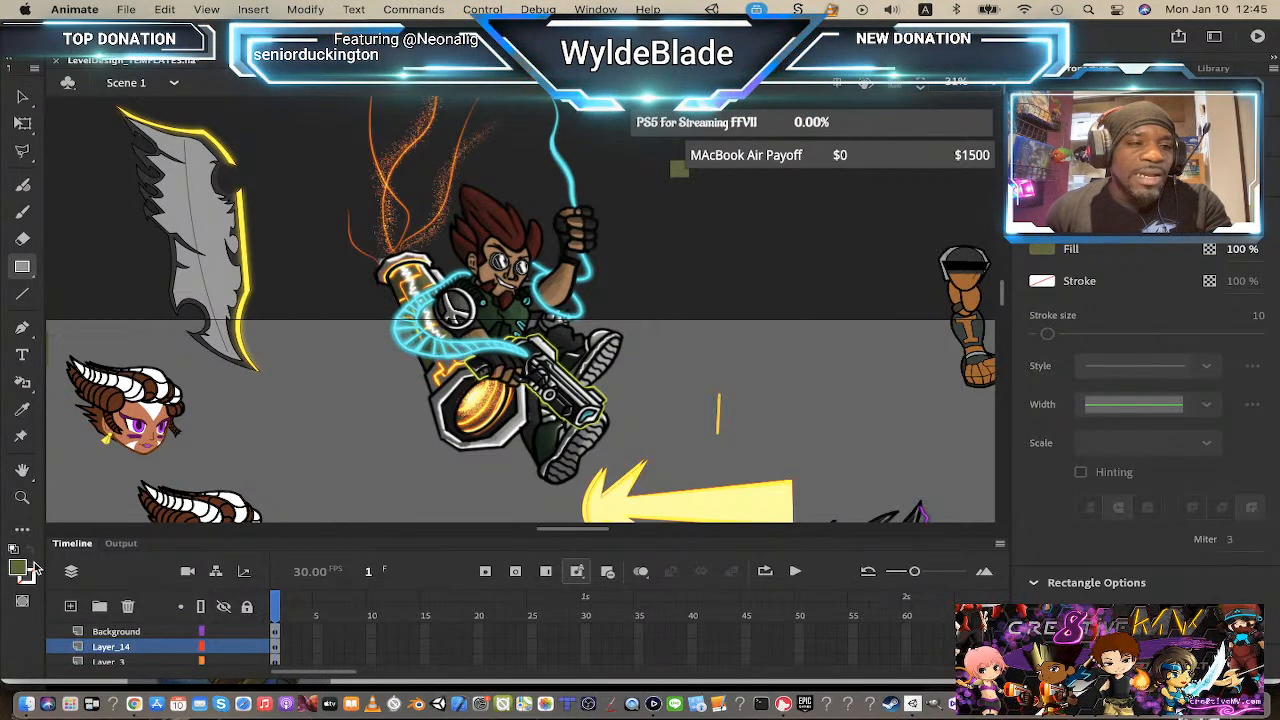
Step: Sample a grey from the character's cannon and draw a second swatch square below the first
click(18, 569)
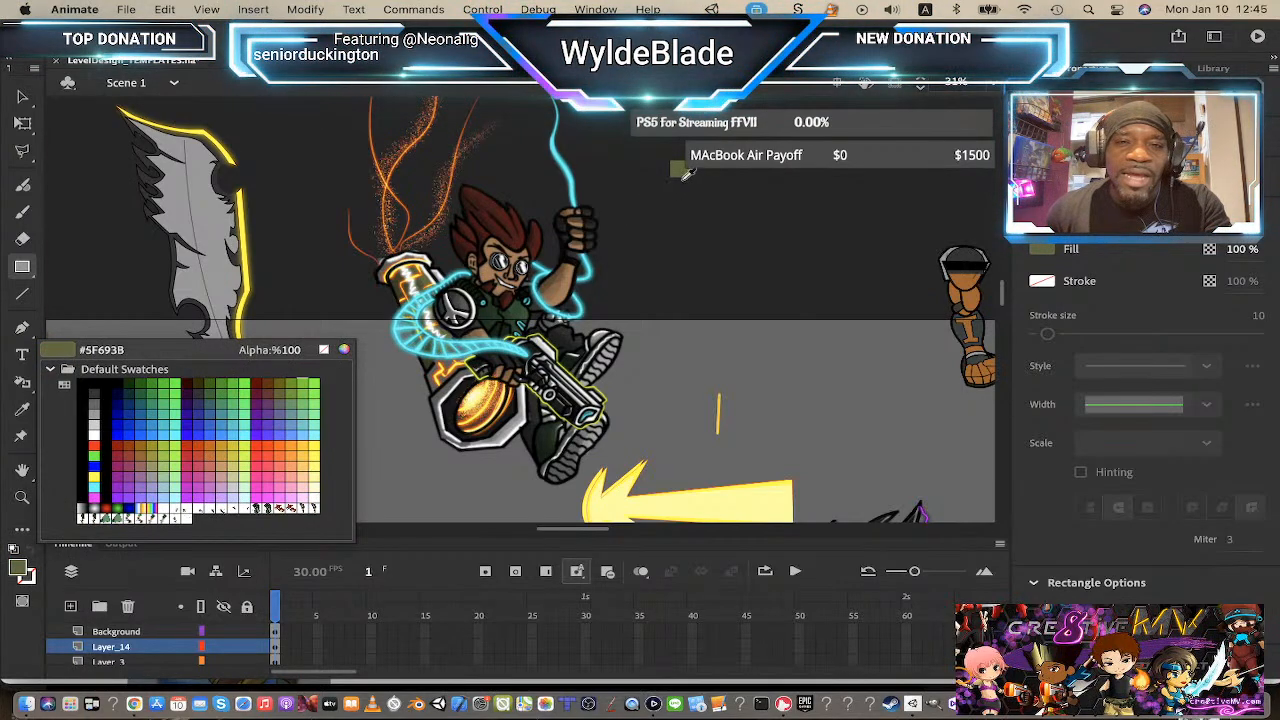
click(447, 386)
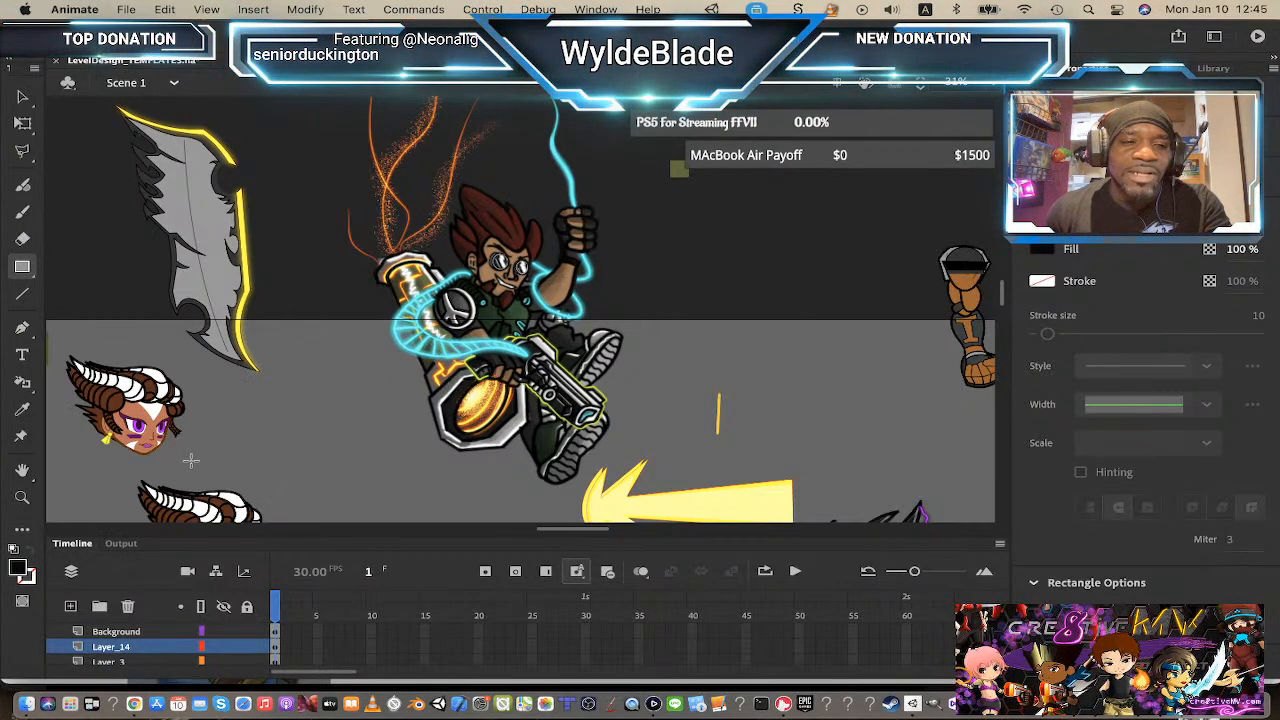
click(18, 569)
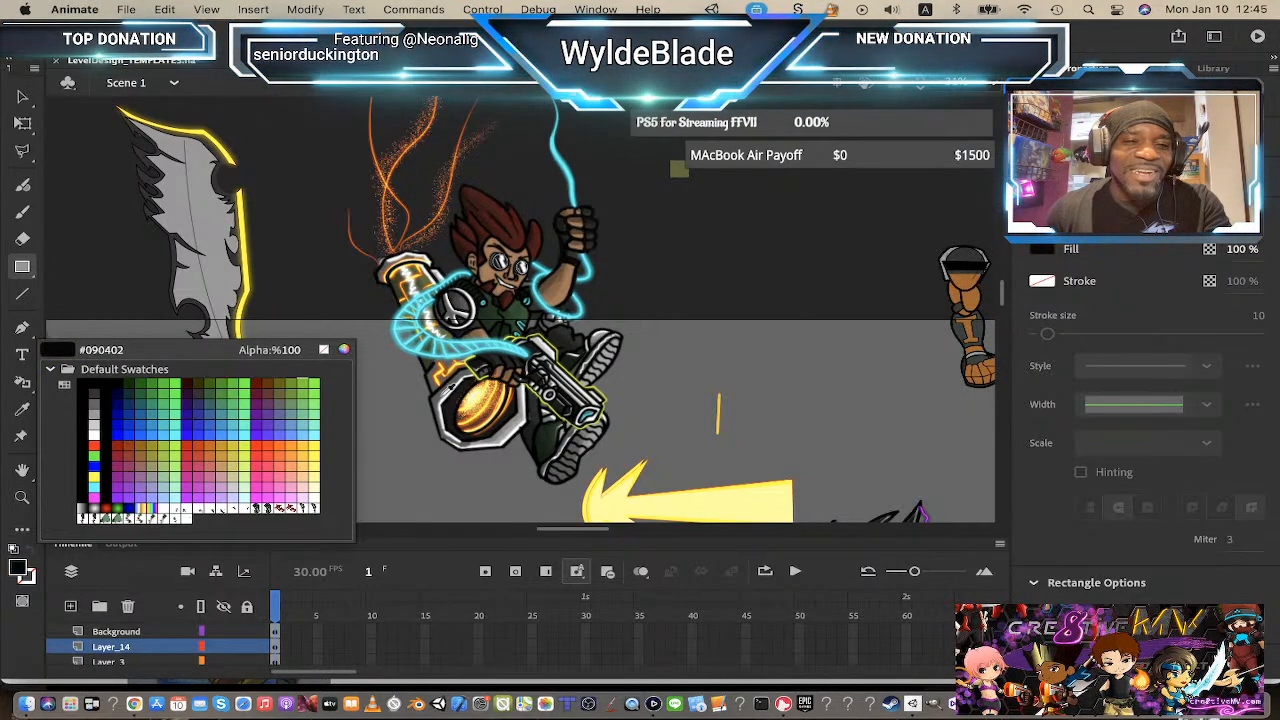
click(447, 387)
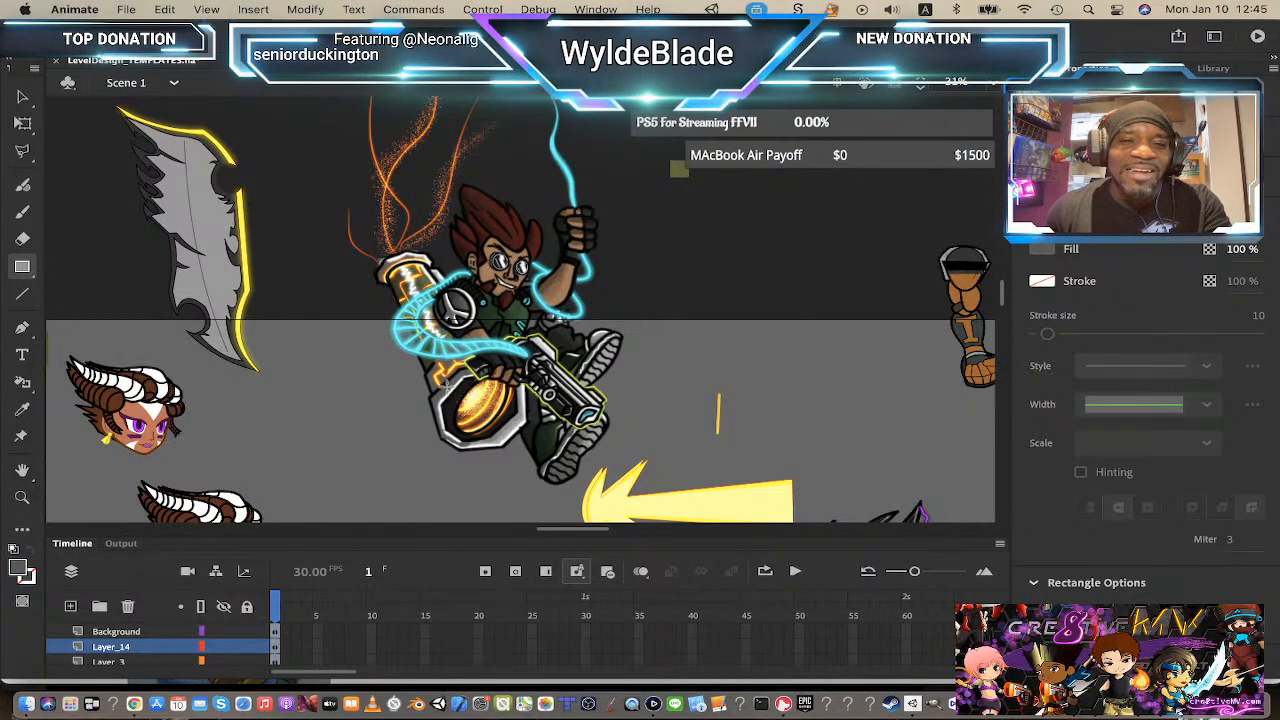
drag(674, 185, 695, 207)
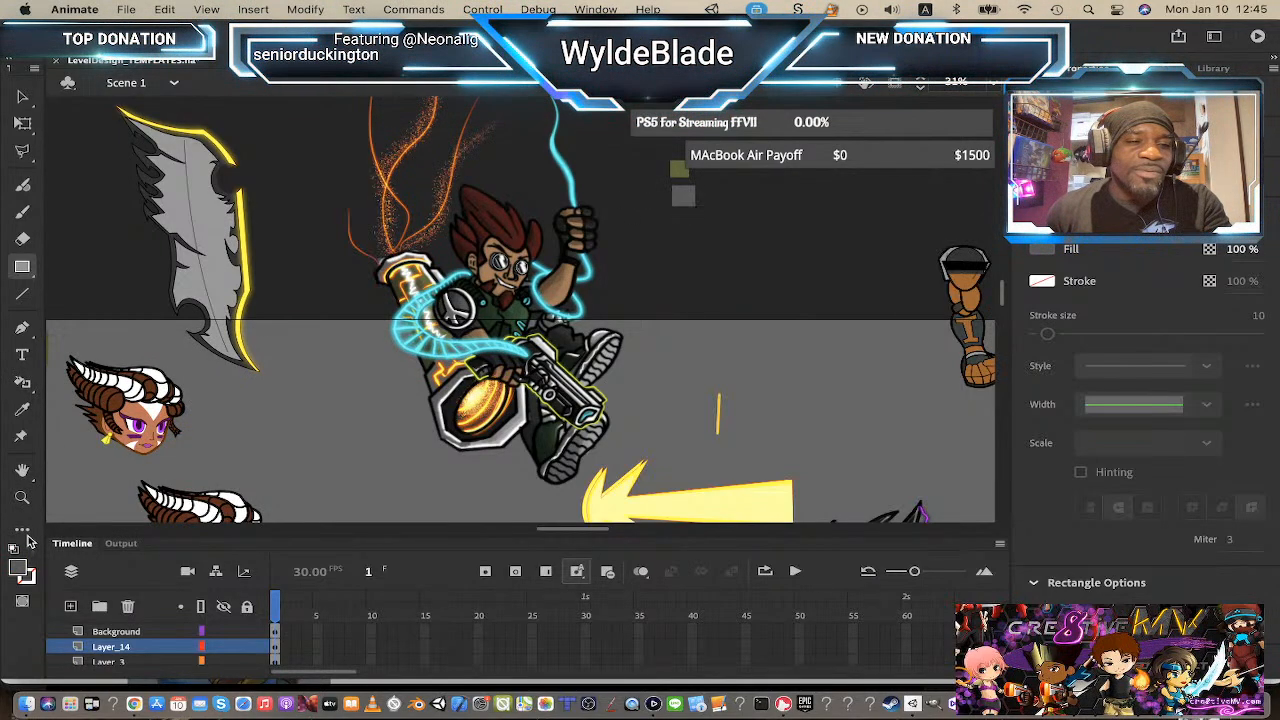
Step: Sample a dark olive tone from the character and draw a third swatch square below the grey one
click(20, 574)
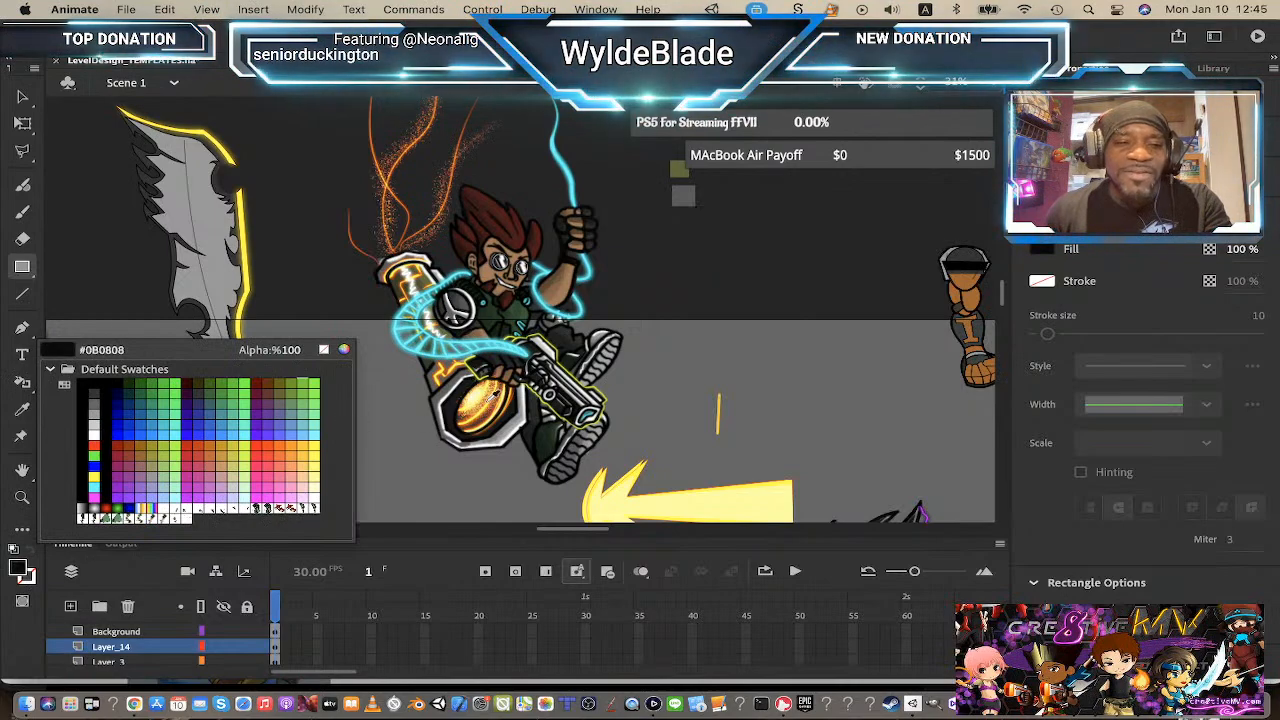
click(428, 262)
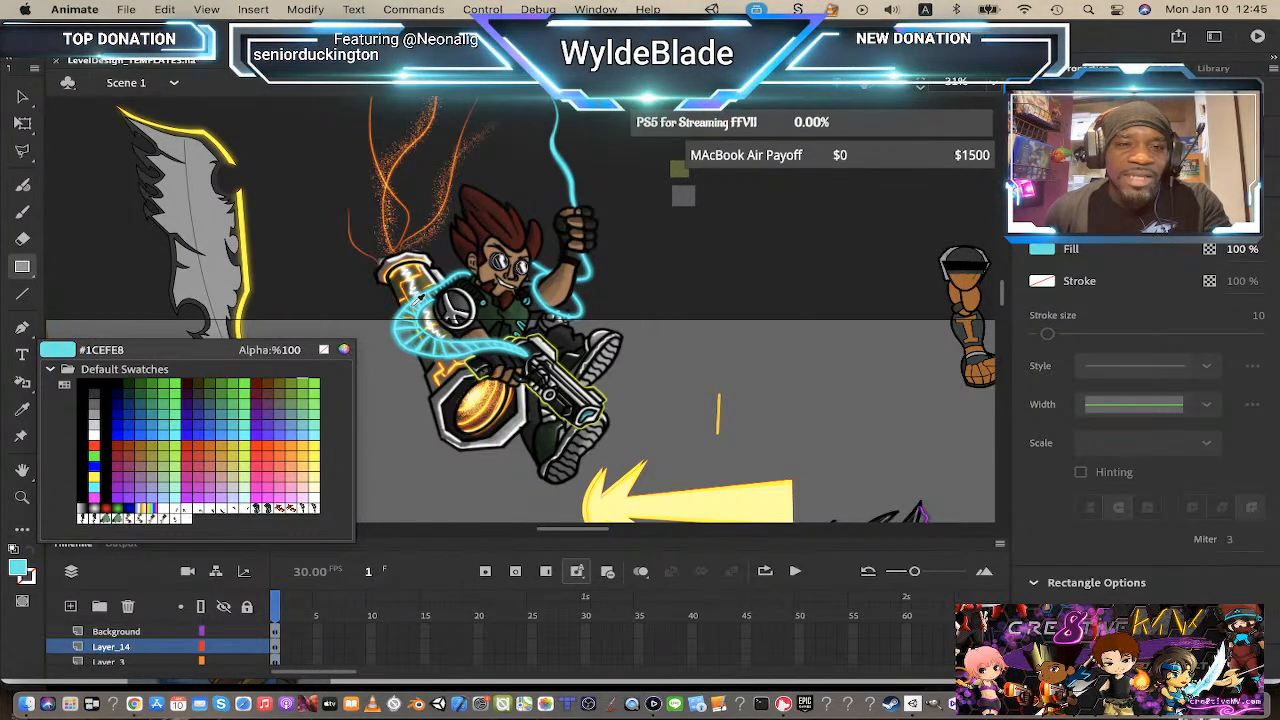
click(406, 288)
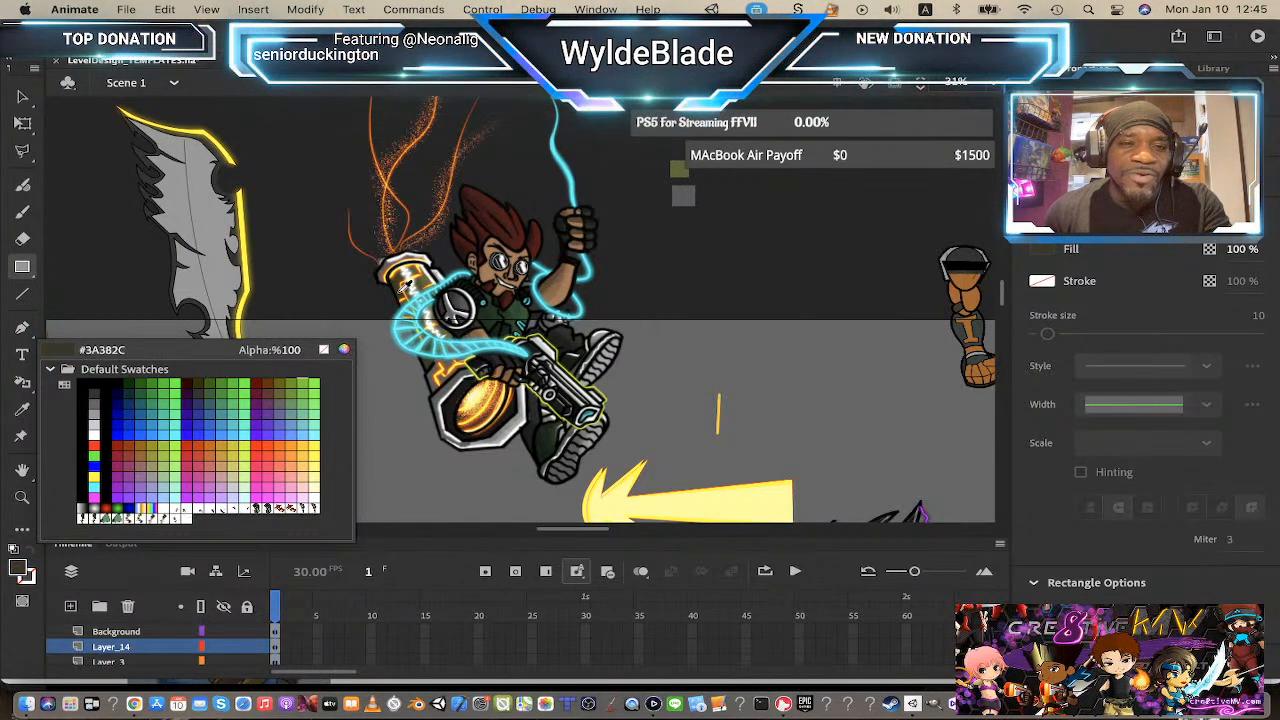
click(404, 286)
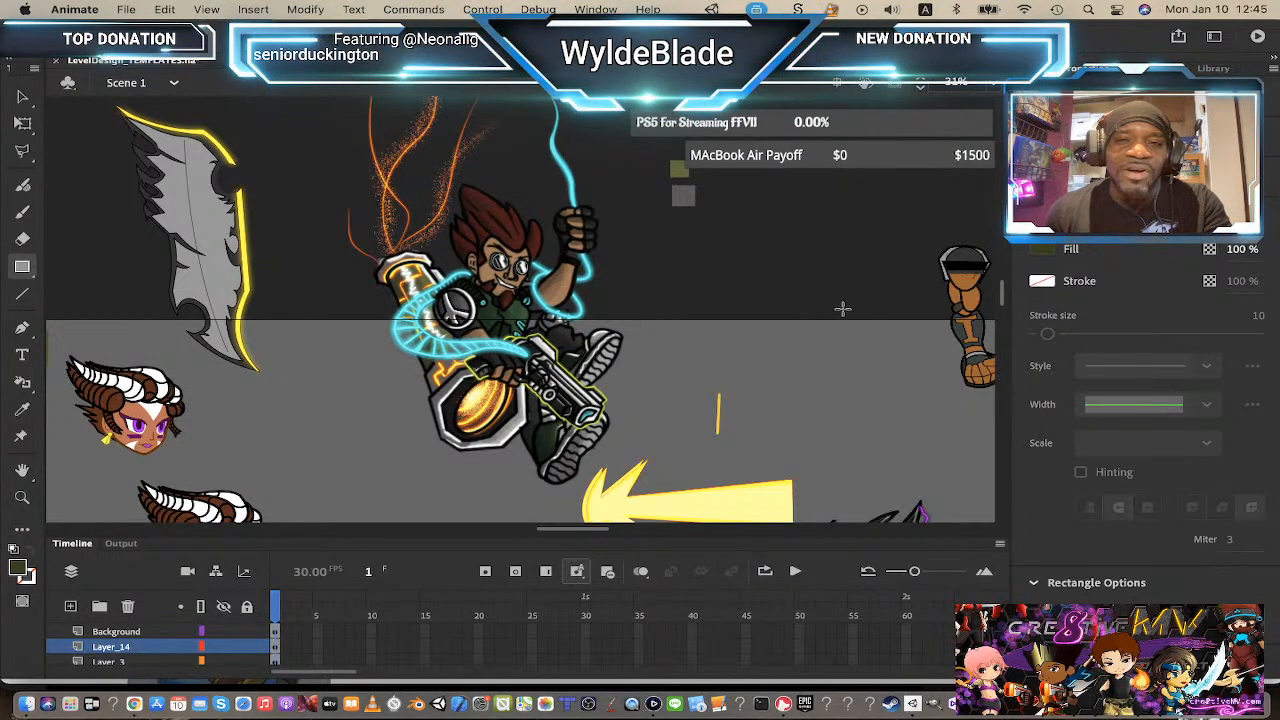
drag(671, 217, 698, 244)
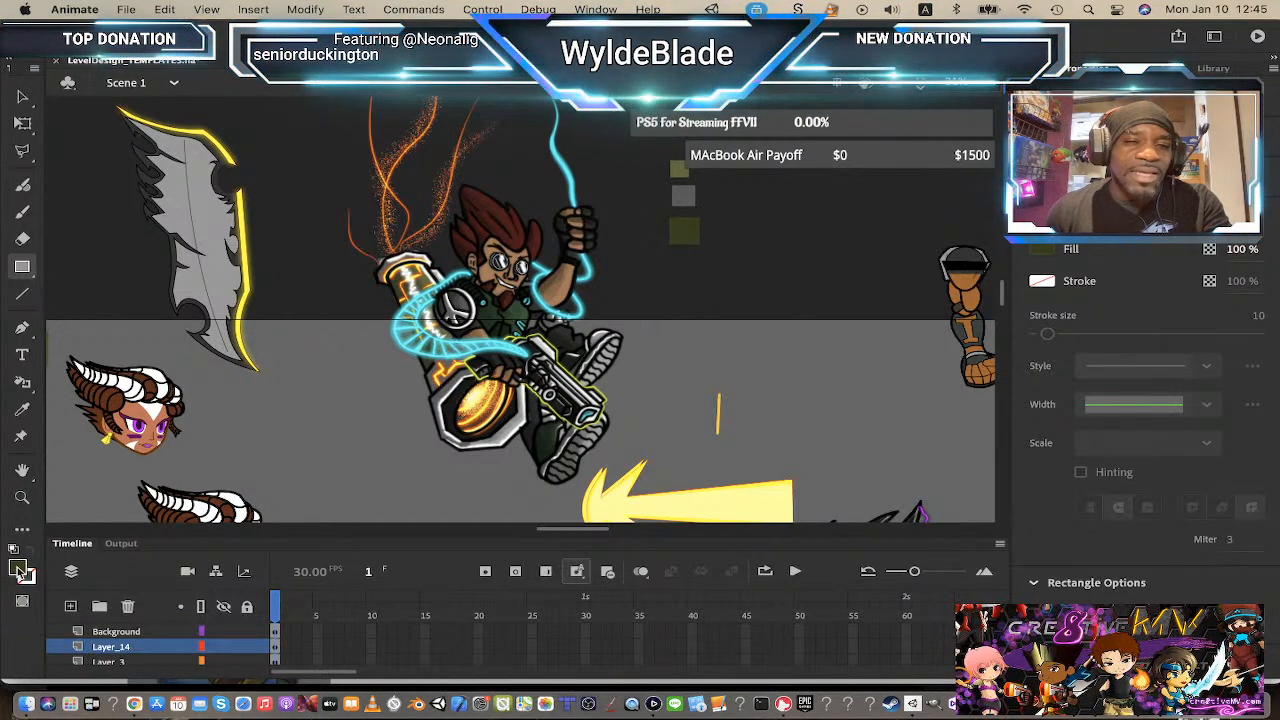
Step: Sample the cannon's yellow and draw a fourth swatch square beneath the others
click(20, 570)
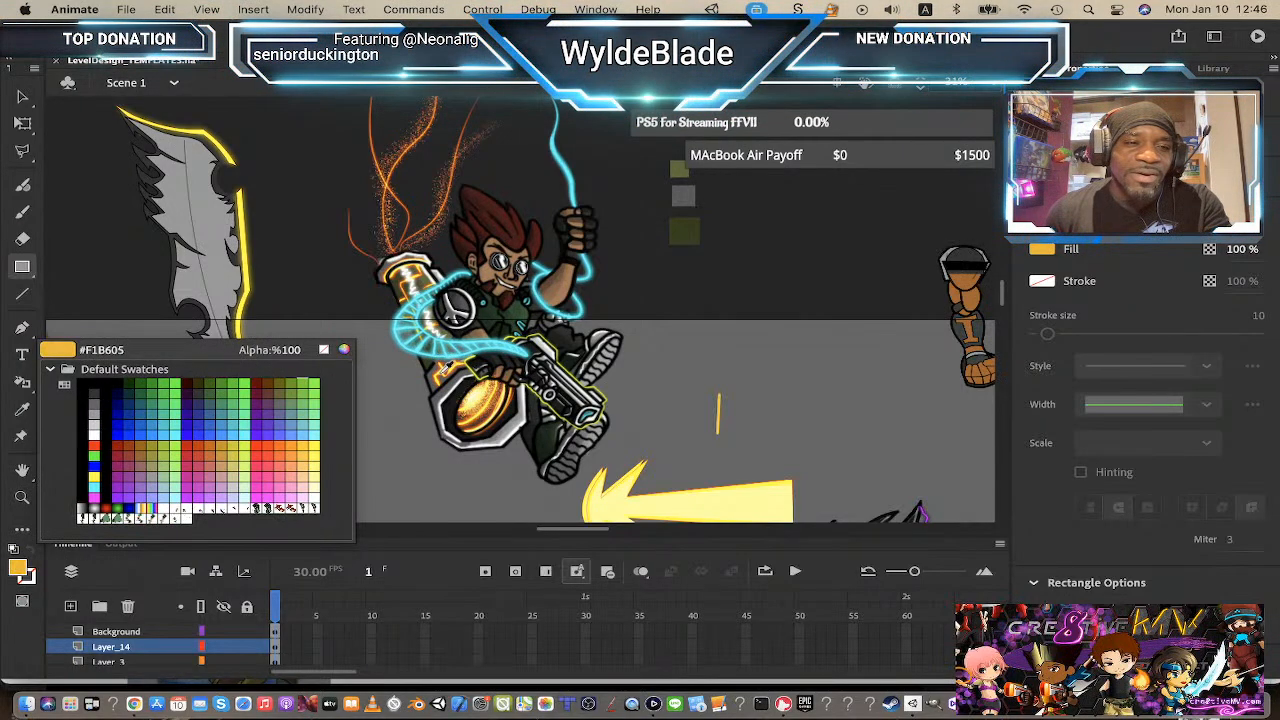
click(446, 366)
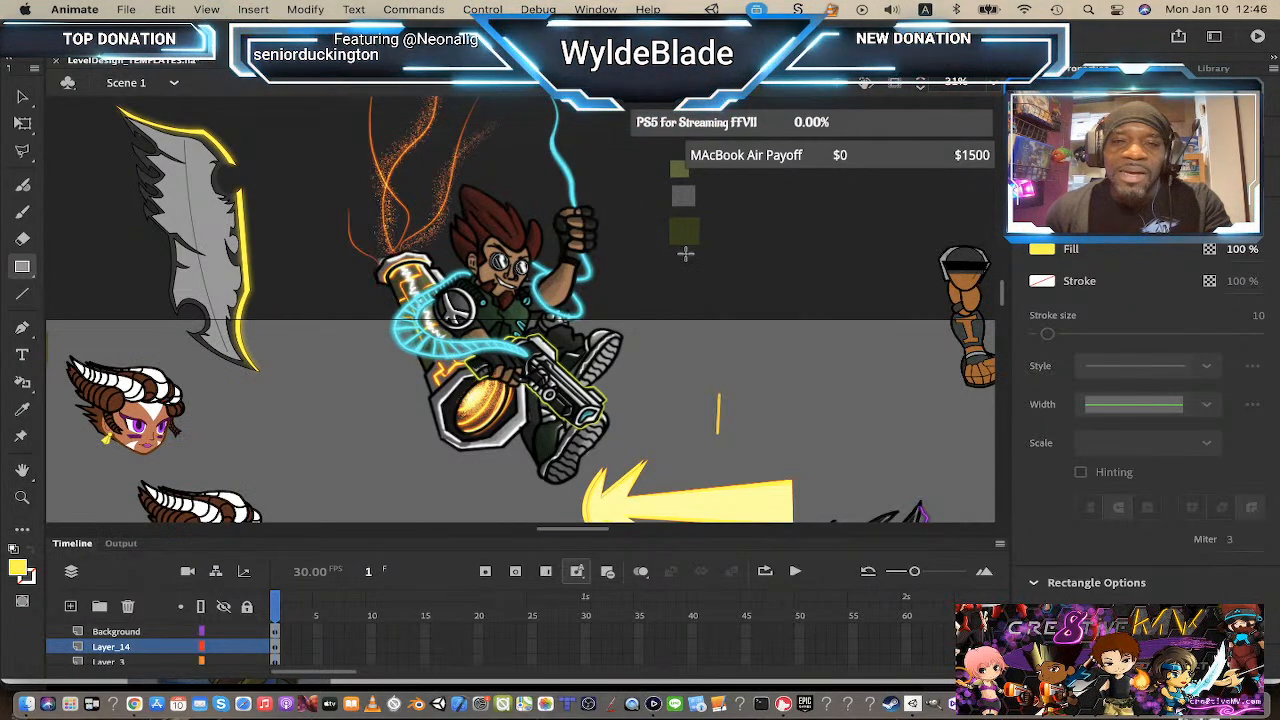
drag(686, 253, 706, 273)
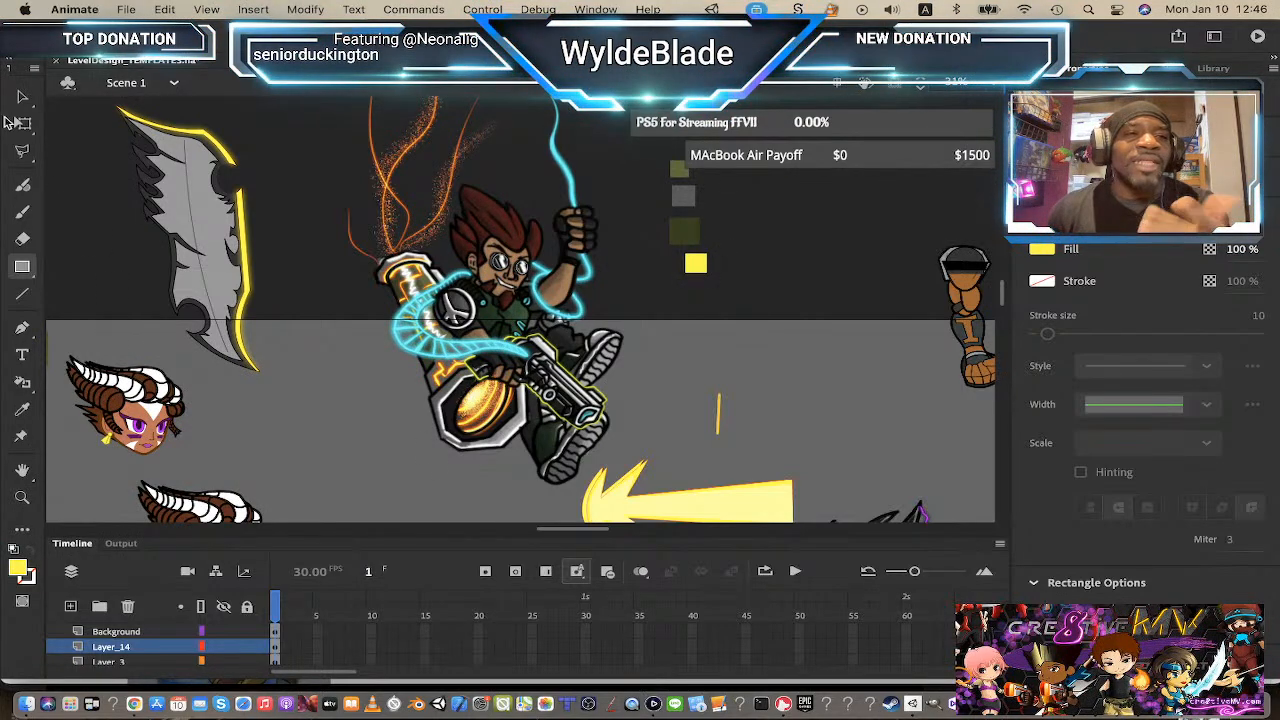
Step: Choose magenta #FF00FF as the fill and draw a small magenta square over the character's shoulder
click(16, 569)
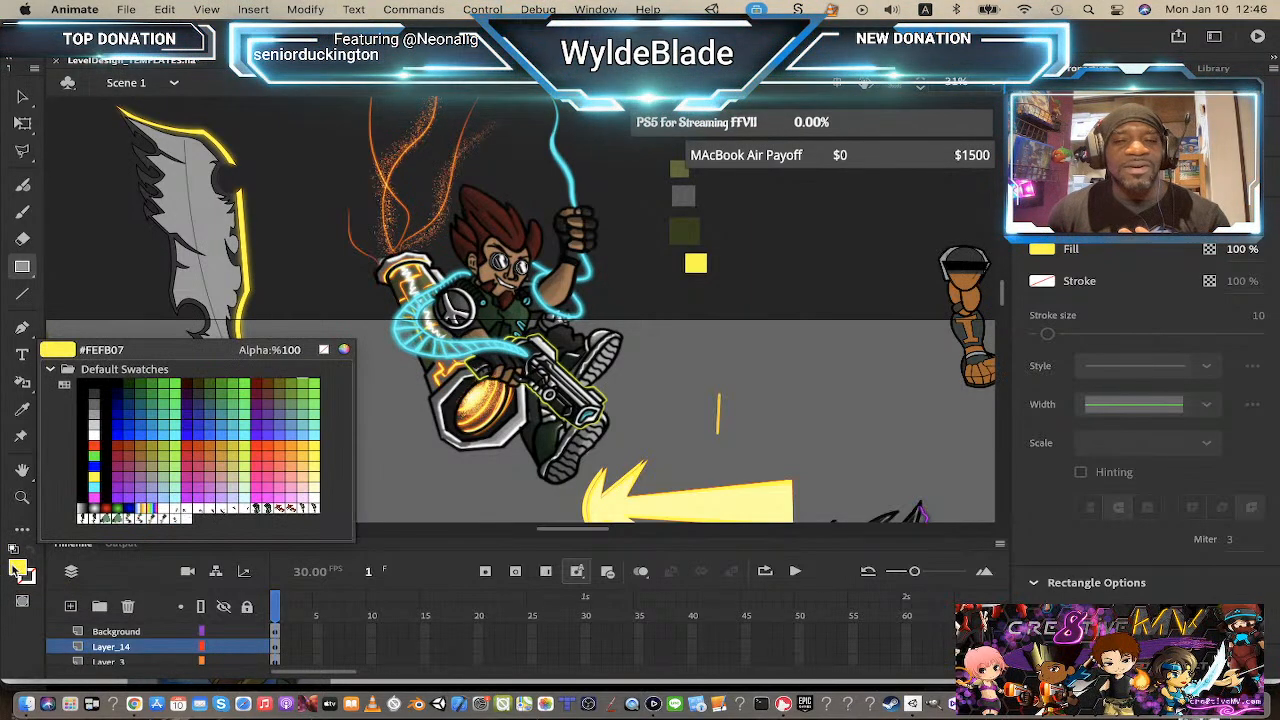
click(95, 498)
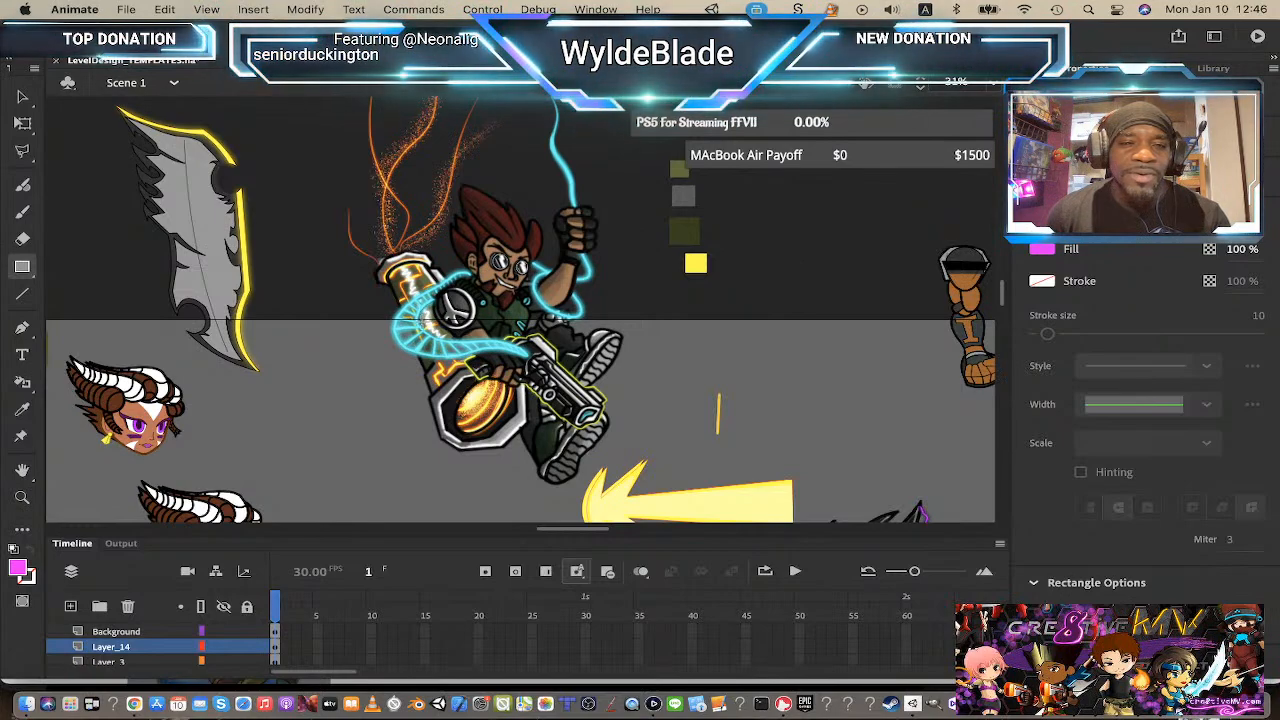
drag(420, 321, 456, 352)
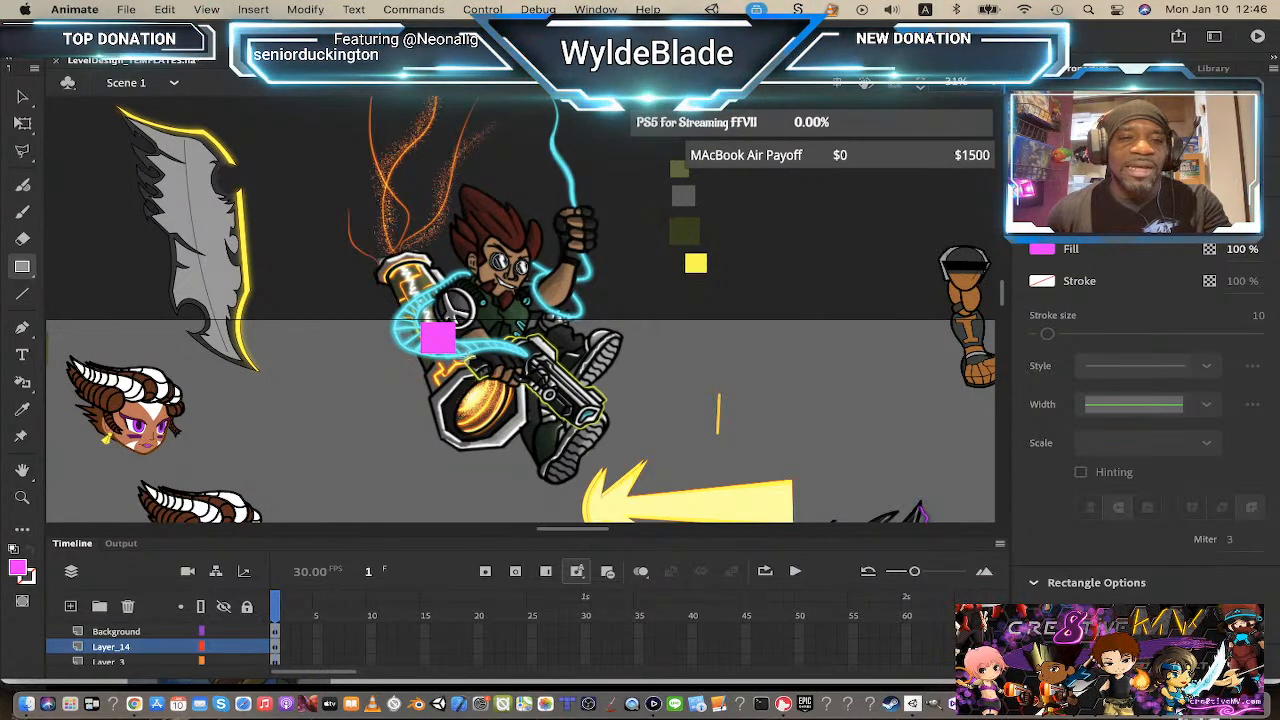
Step: Select the four color swatch squares and convert them into a movie clip symbol
key(v)
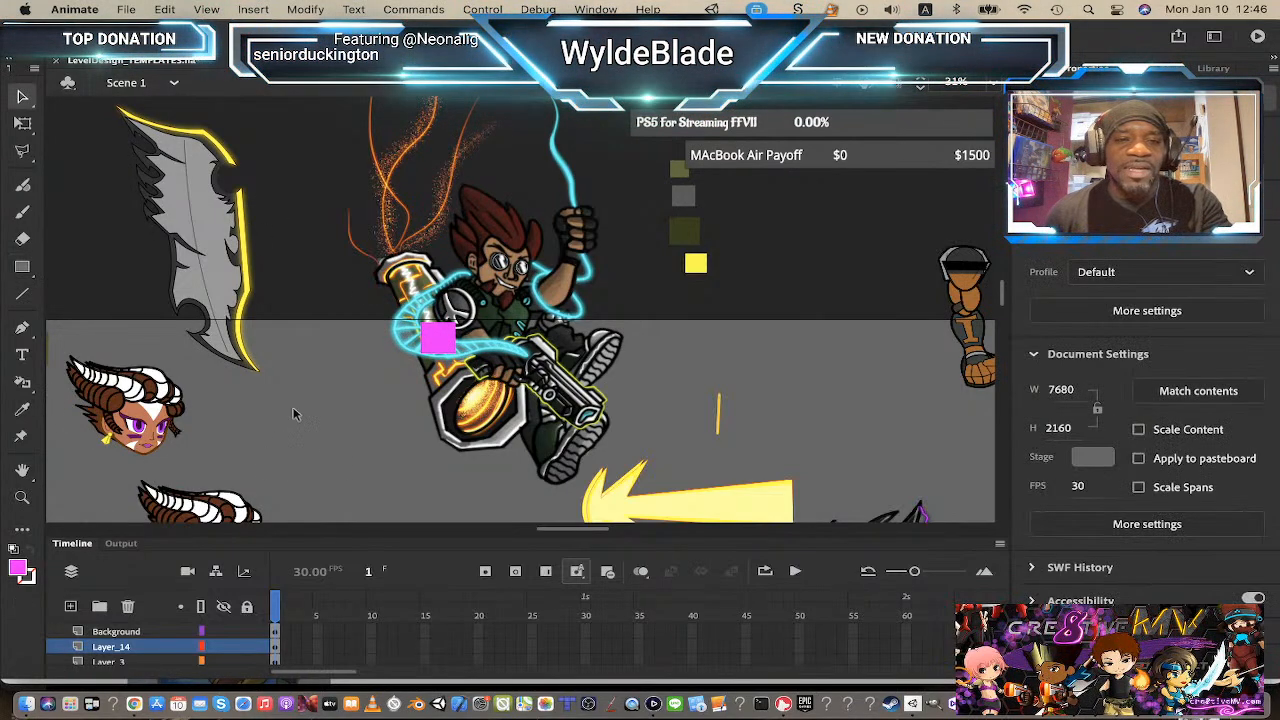
click(696, 263)
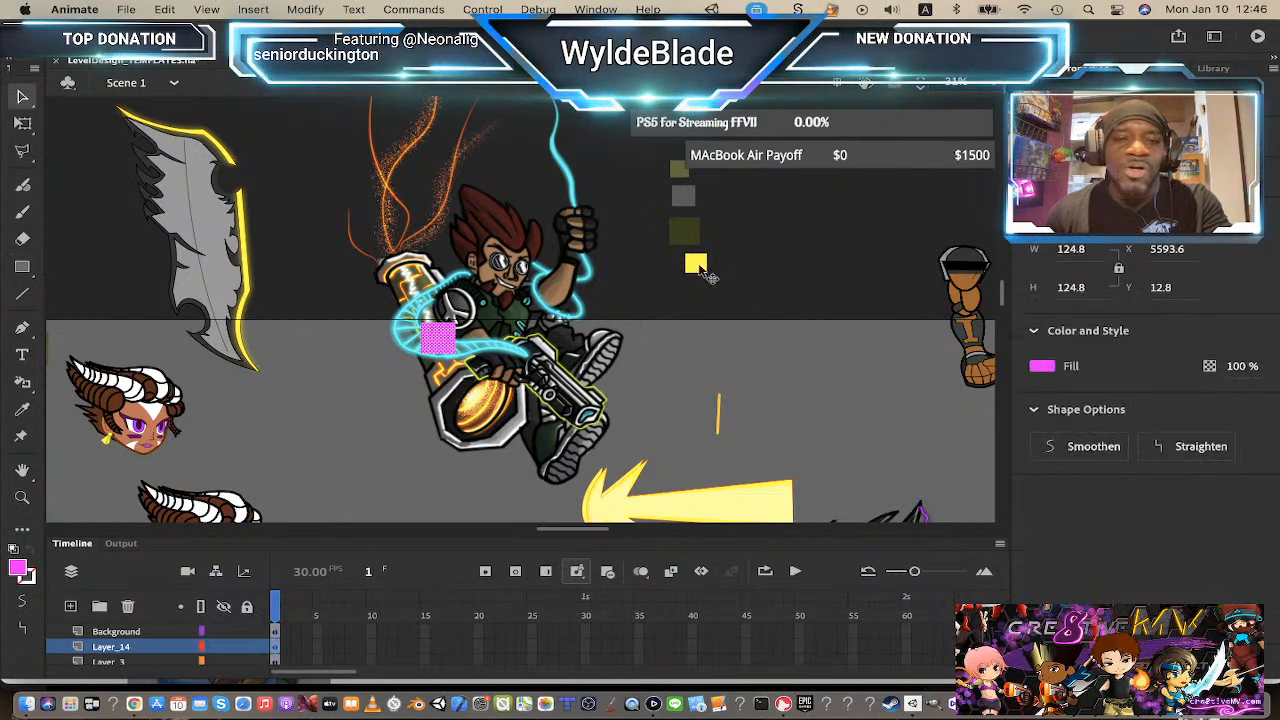
shift+click(686, 232)
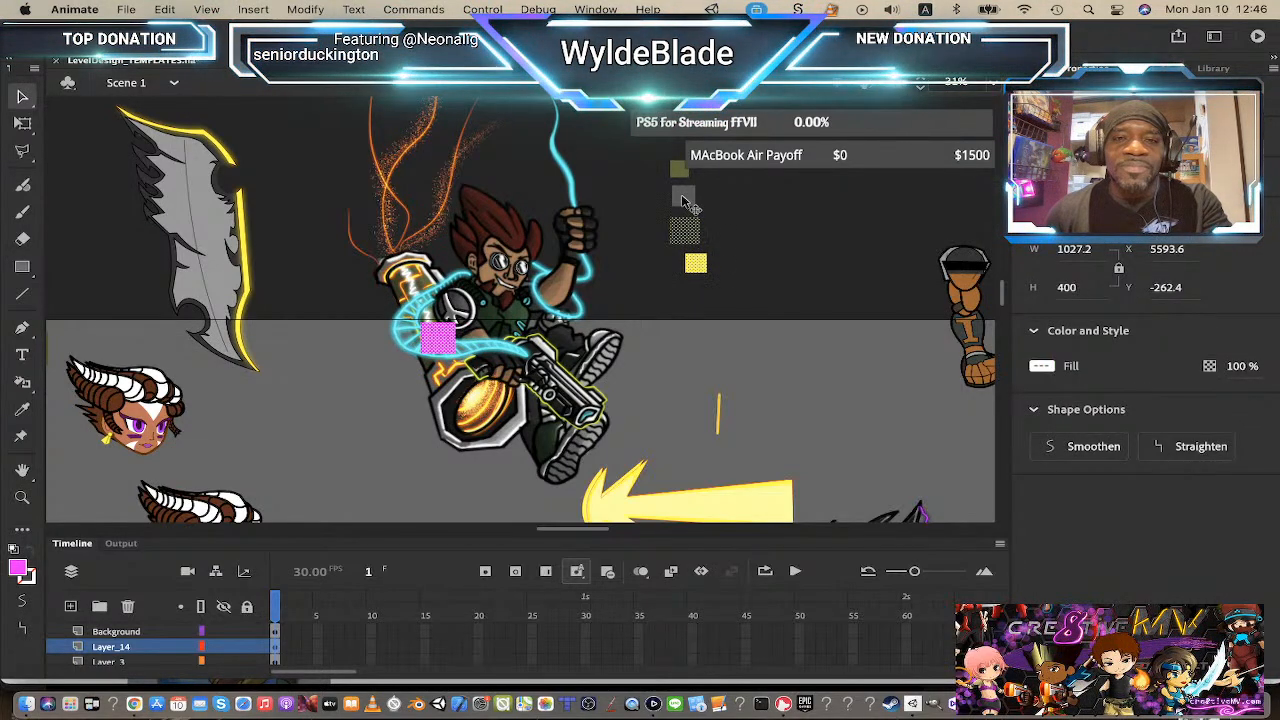
shift+click(683, 196)
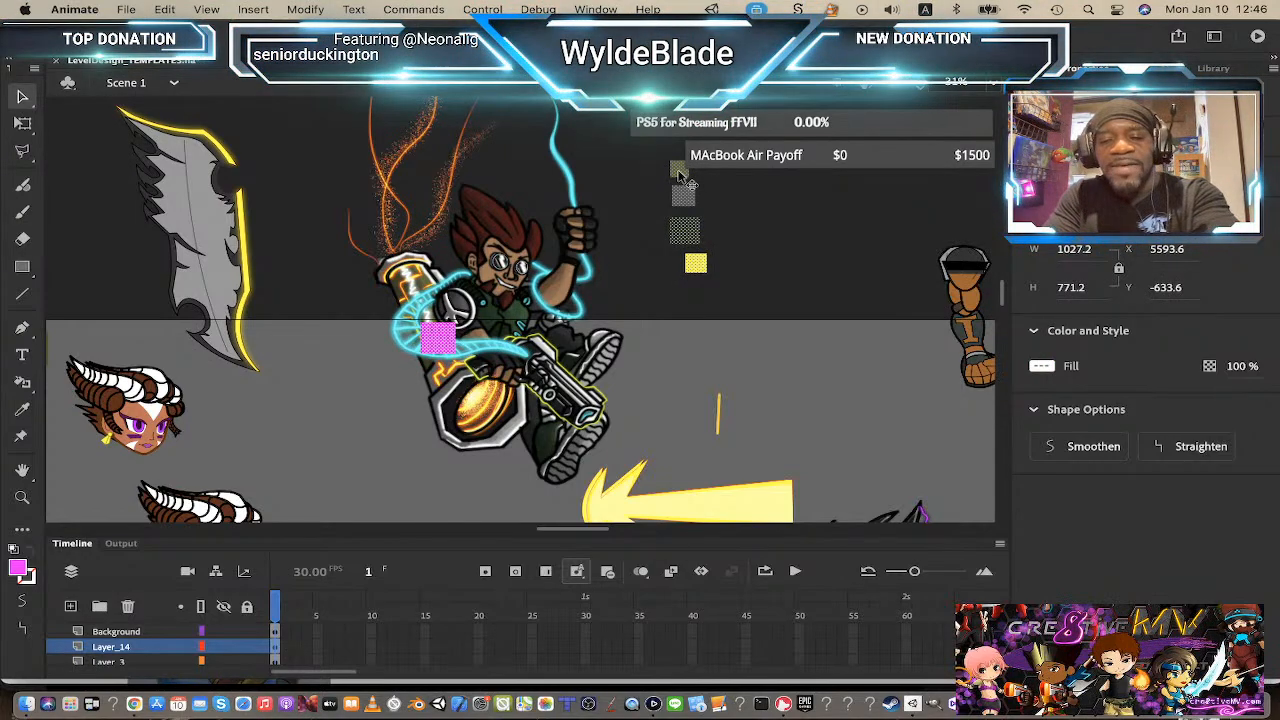
key(F8)
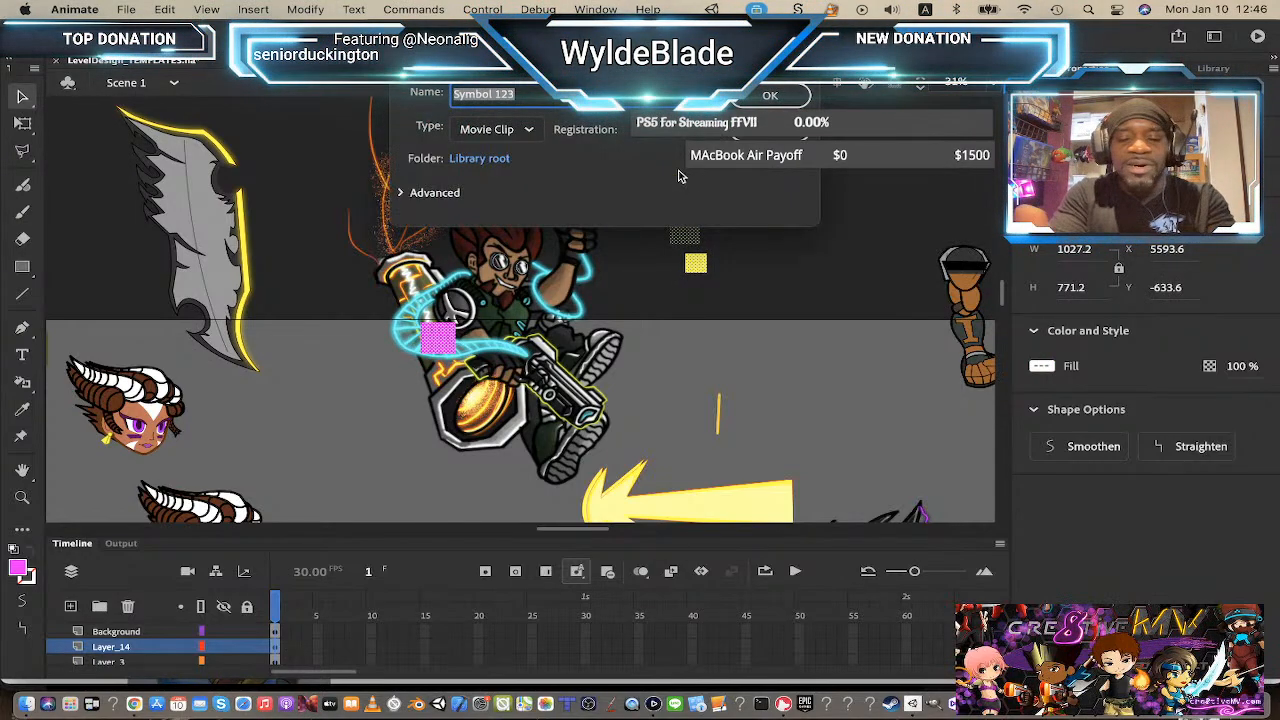
key(Return)
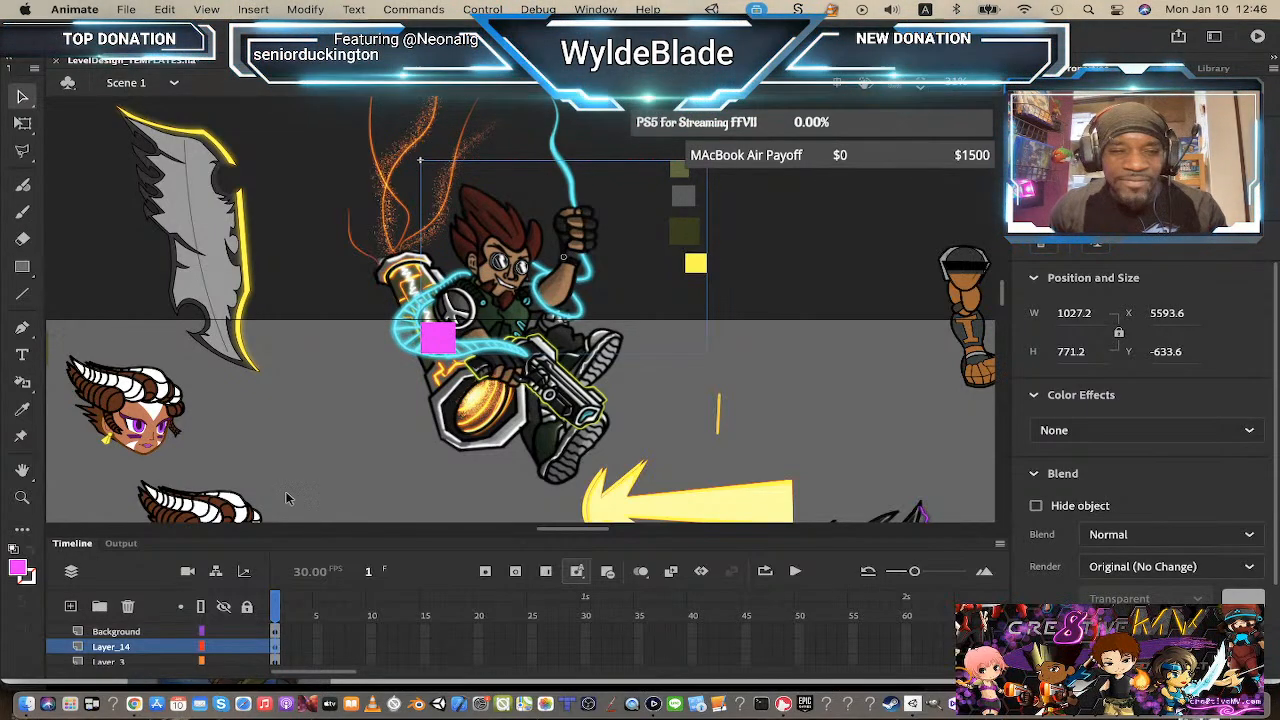
Step: Sample a dark fill color from the character, then open the swatch symbol for editing
click(18, 568)
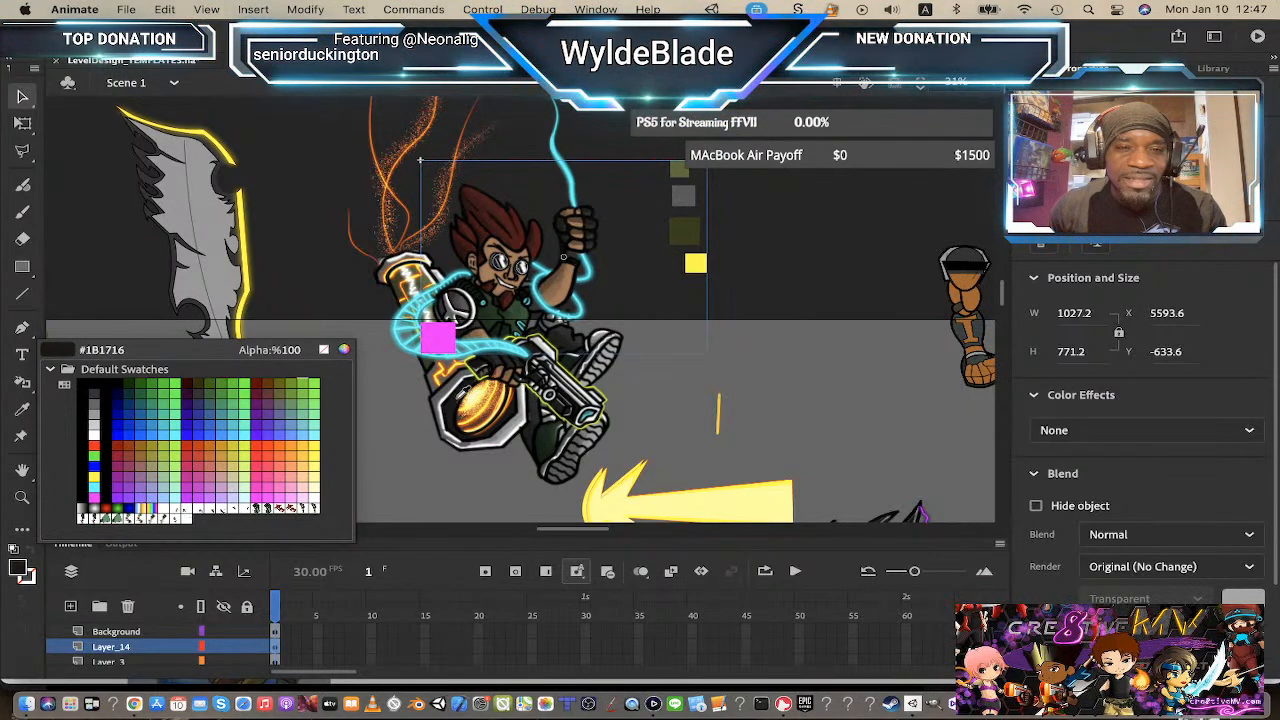
click(554, 325)
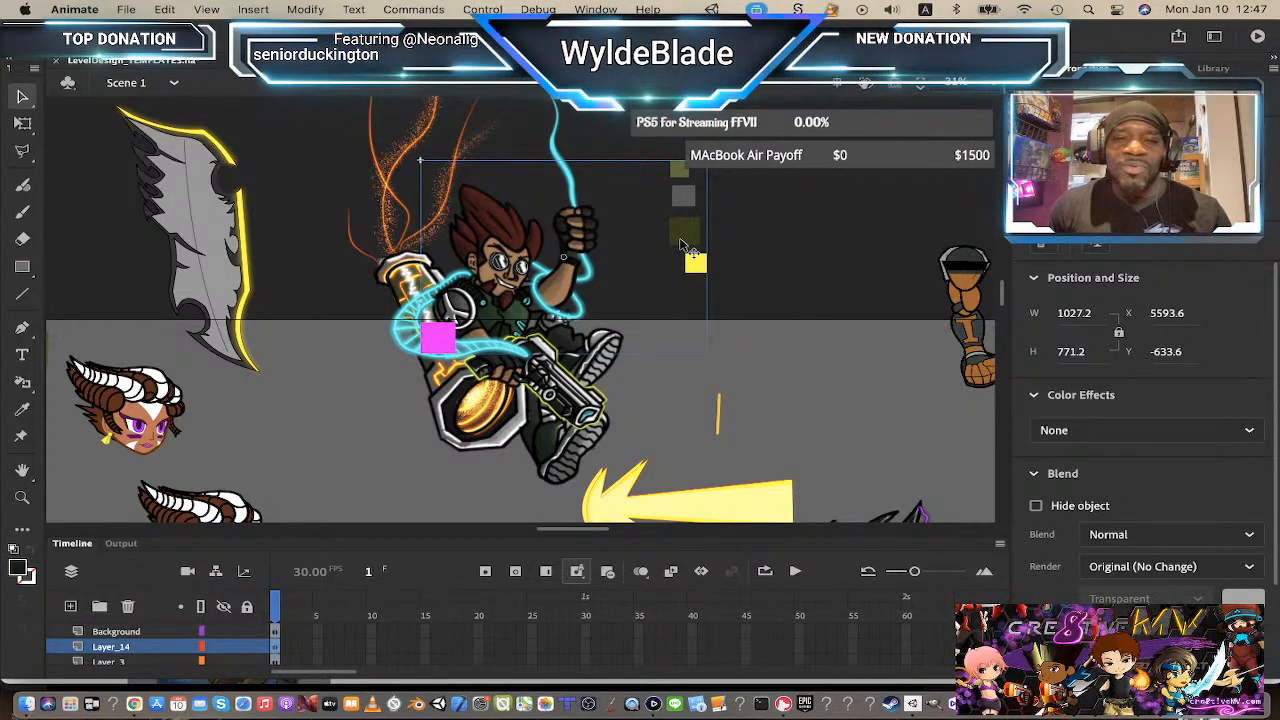
double_click(680, 240)
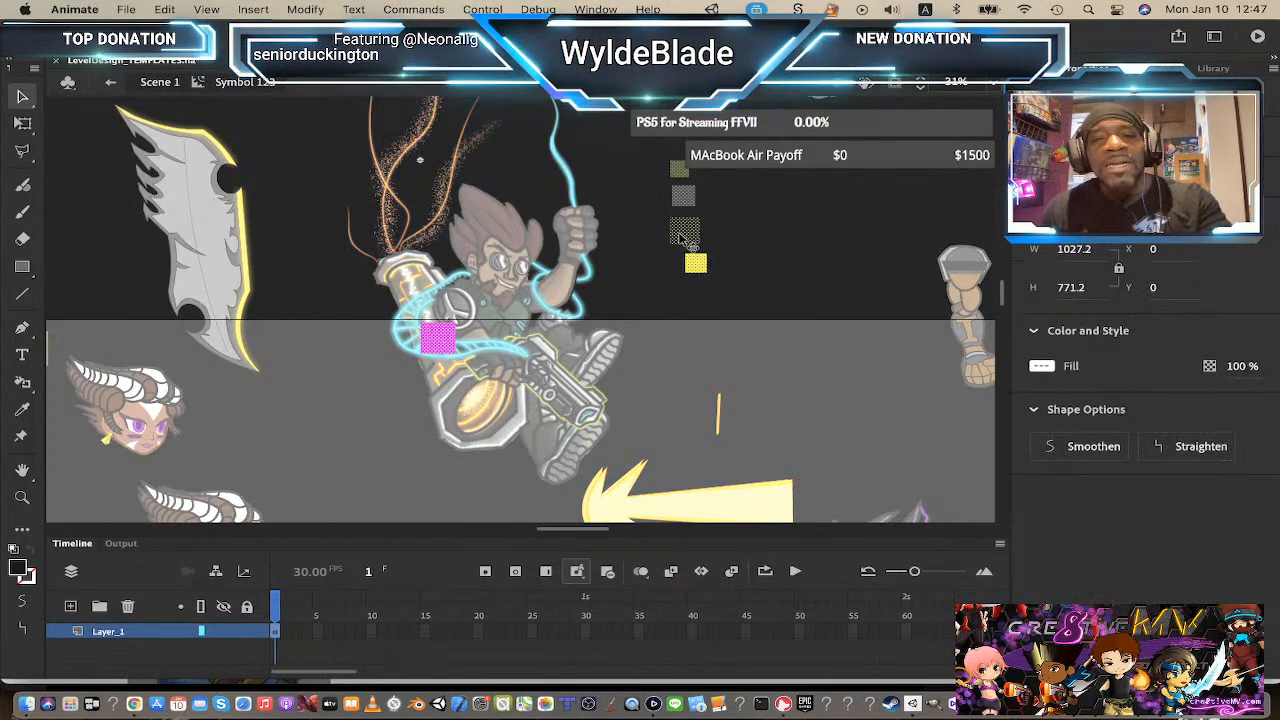
click(705, 316)
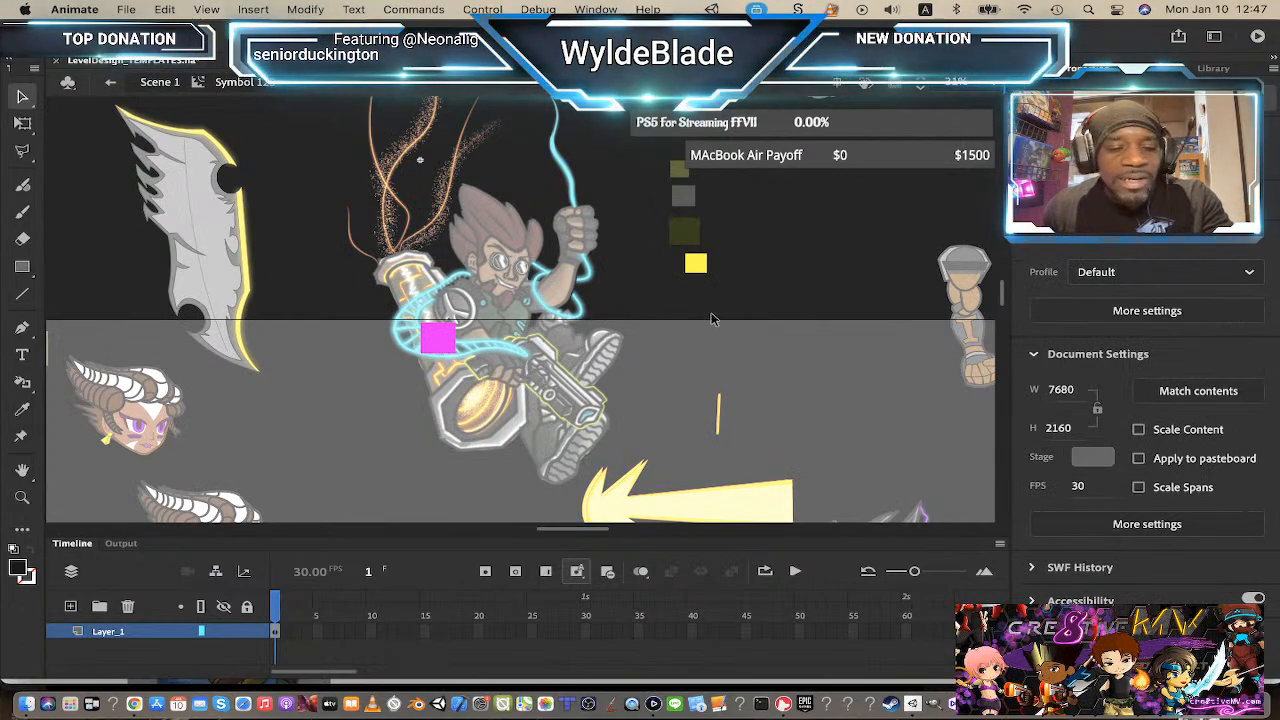
Step: Draw a fifth small dark swatch square beneath the yellow one
click(22, 267)
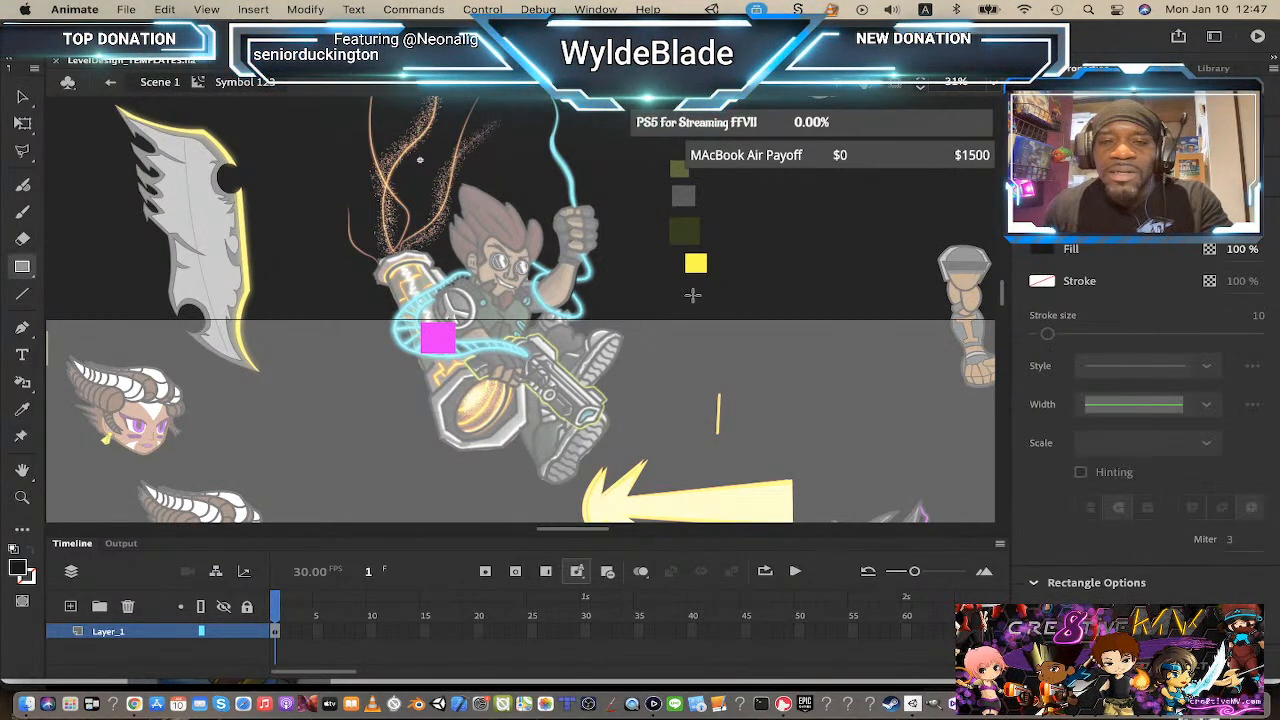
drag(688, 287, 712, 308)
click(27, 97)
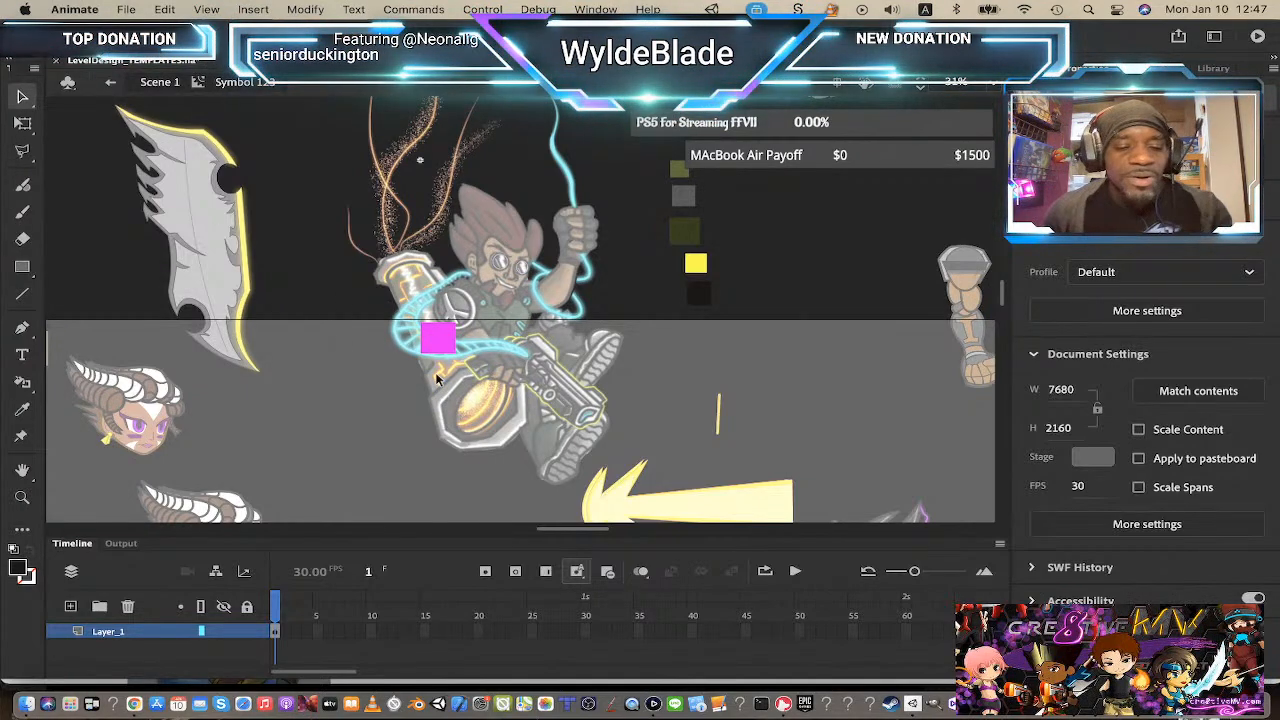
Step: Set the magenta square's fill opacity to 50%
click(583, 400)
key(z)
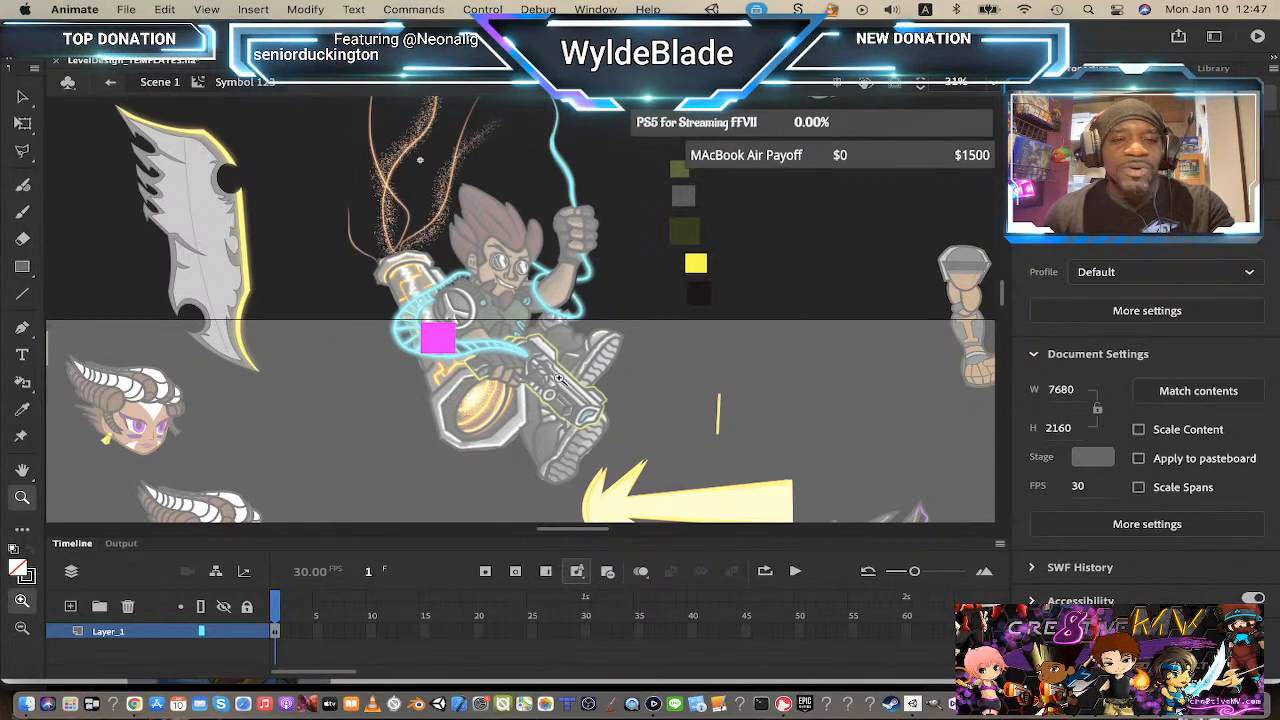
click(450, 352)
scroll(494, 283, up, 2)
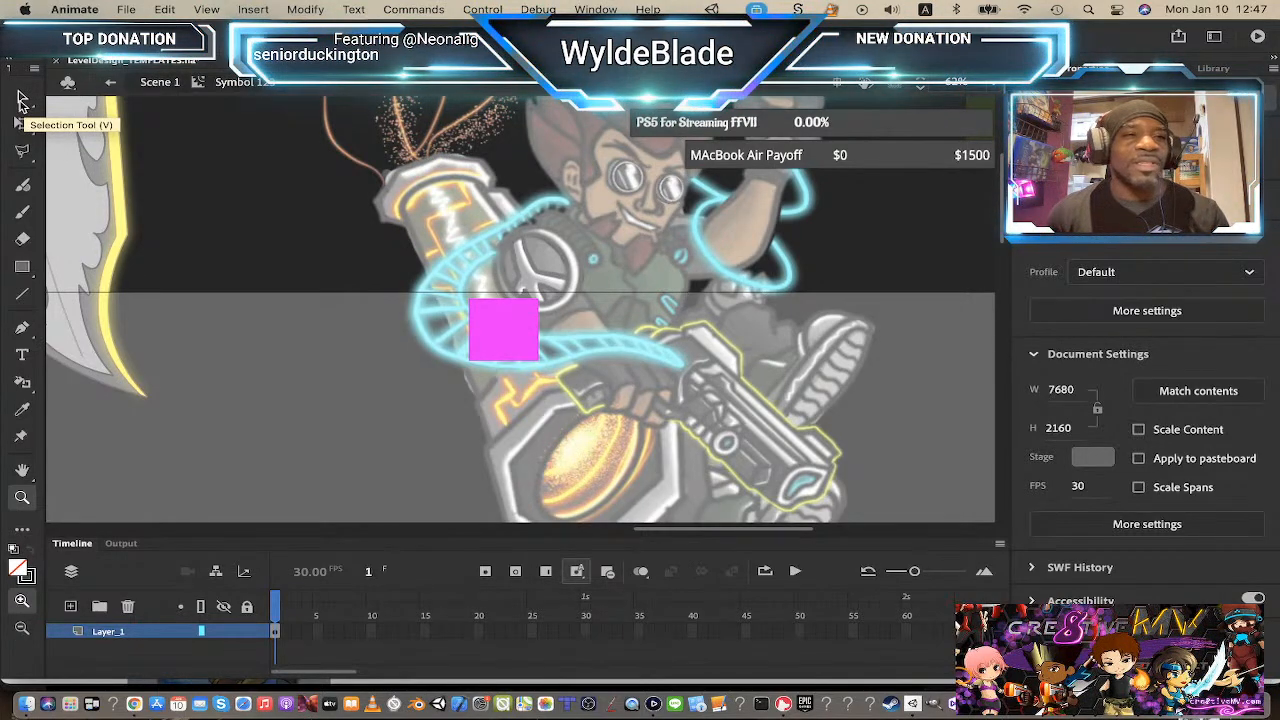
click(20, 100)
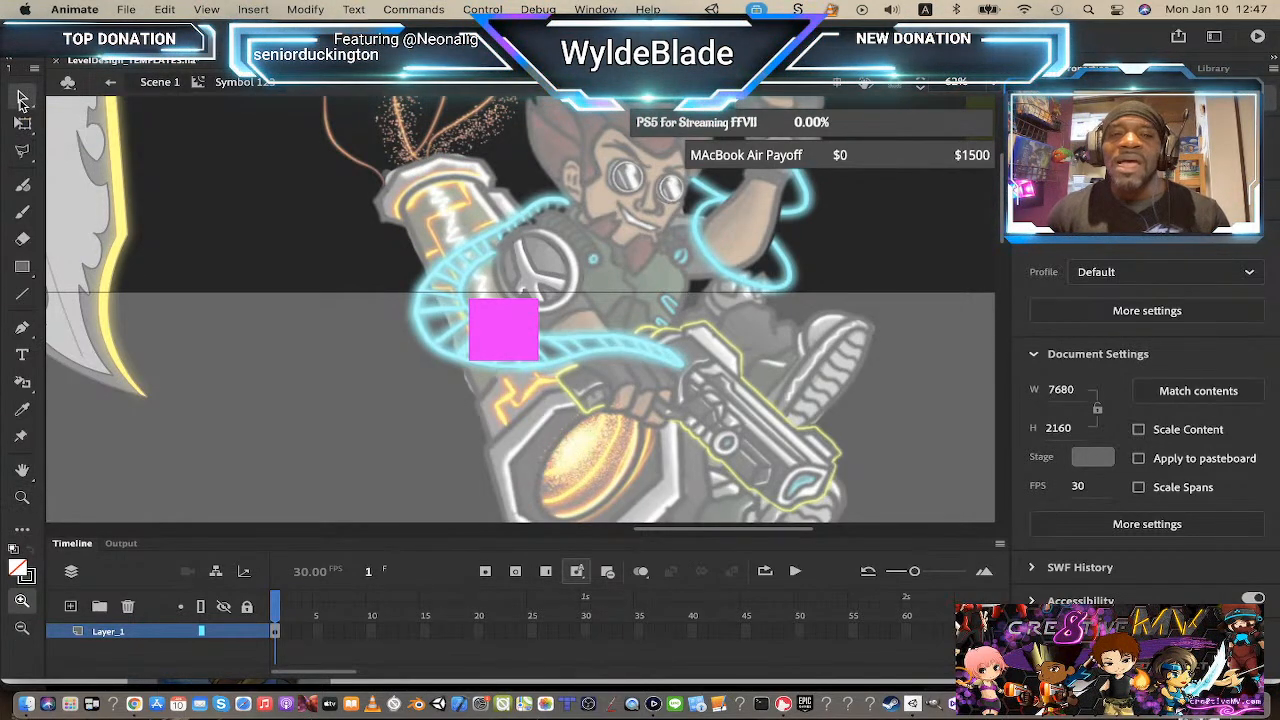
click(512, 342)
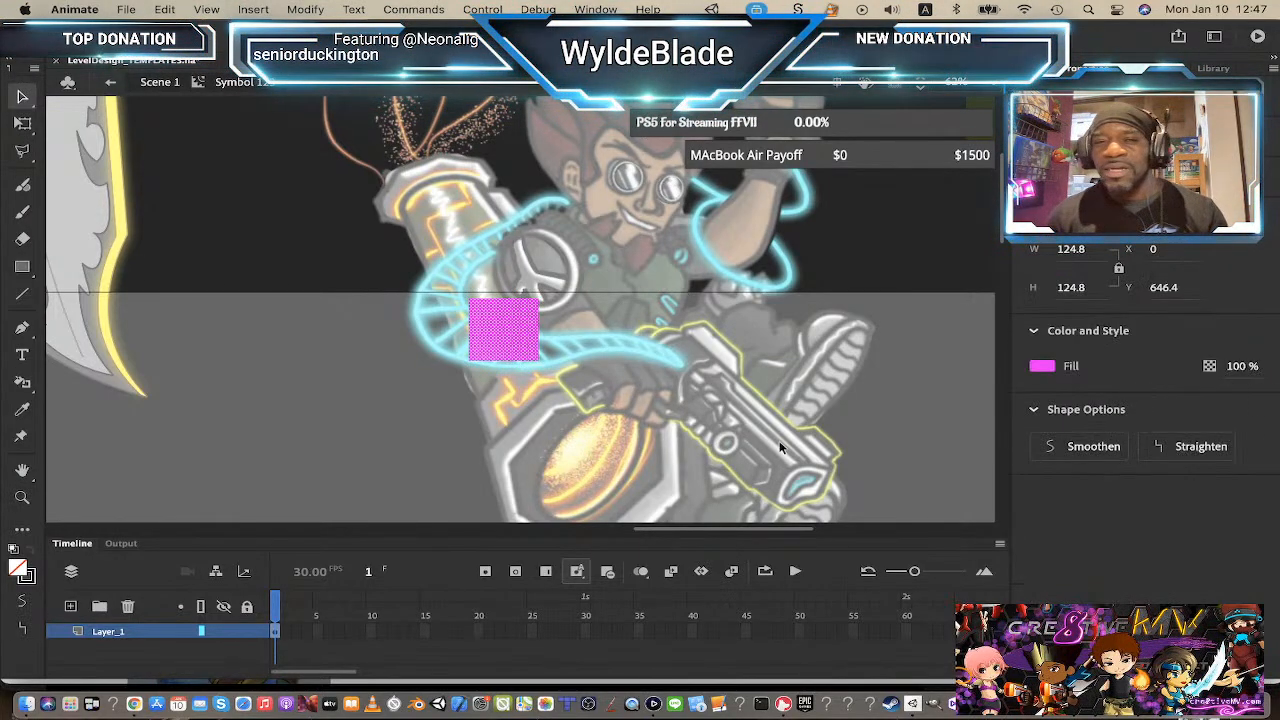
click(1248, 368)
text(50)
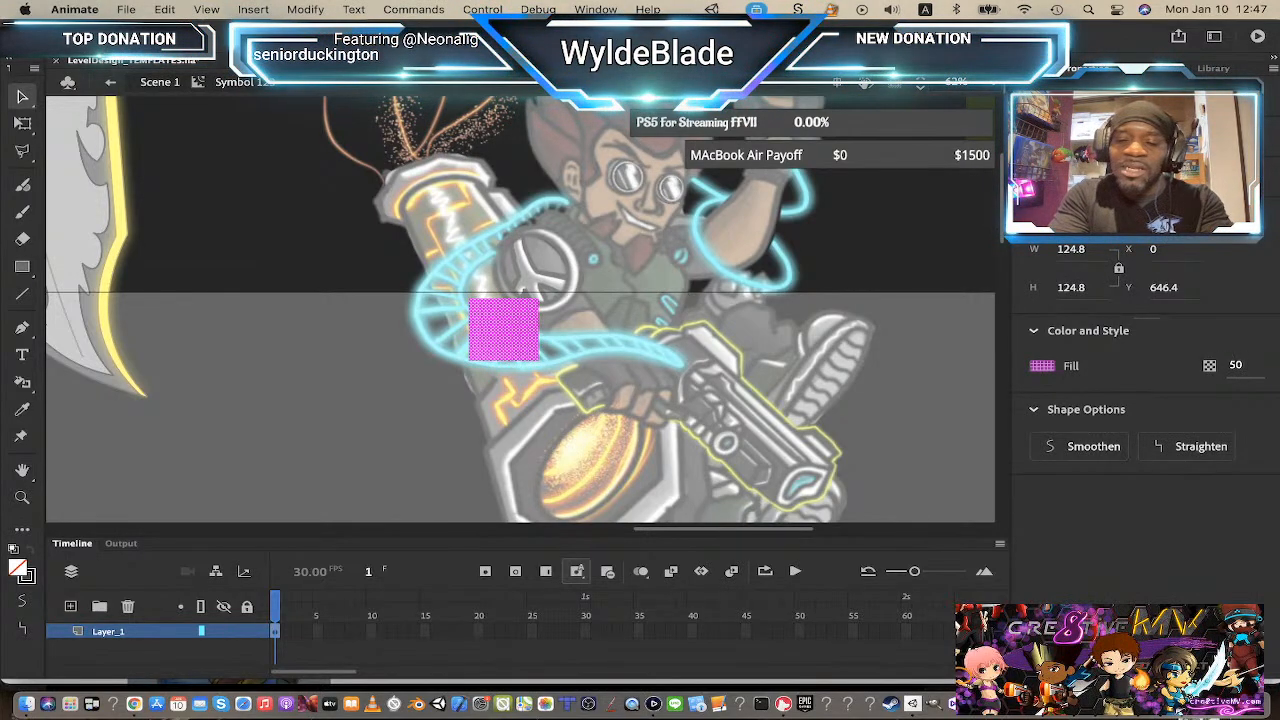
key(Return)
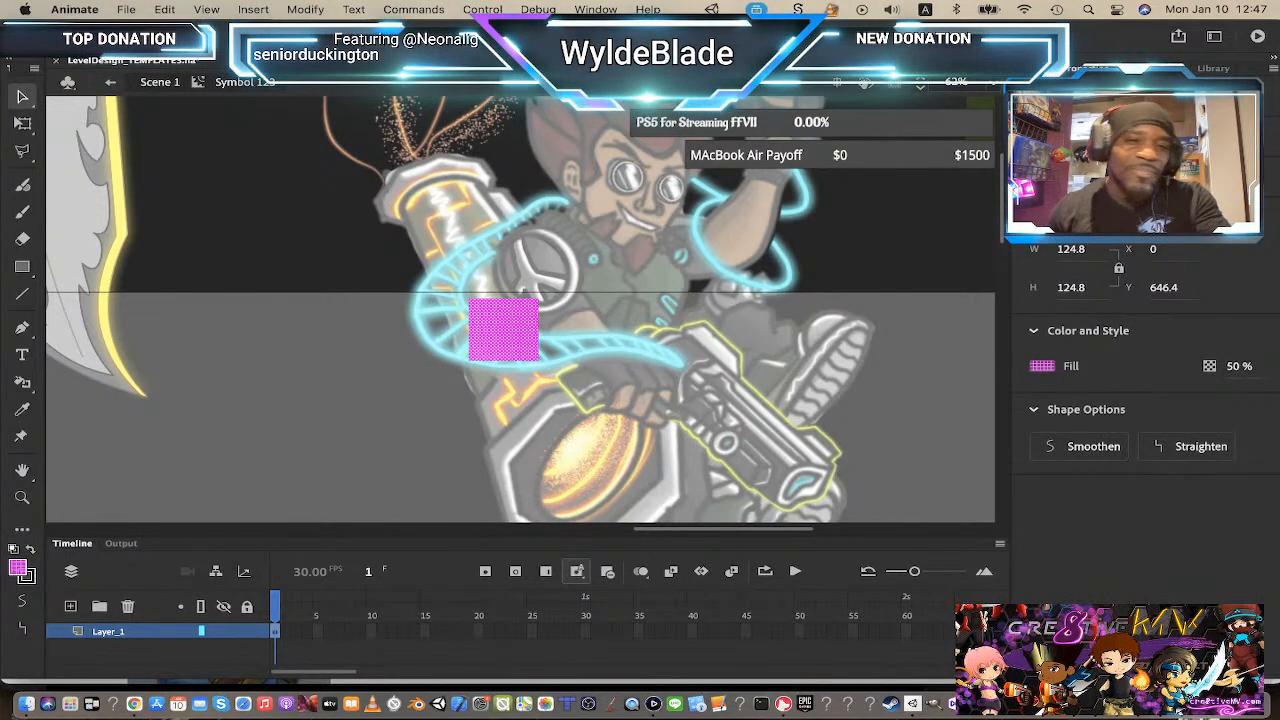
Step: Drag the magenta square's corners to stretch it into a beam shape covering the cannon barrel
click(347, 261)
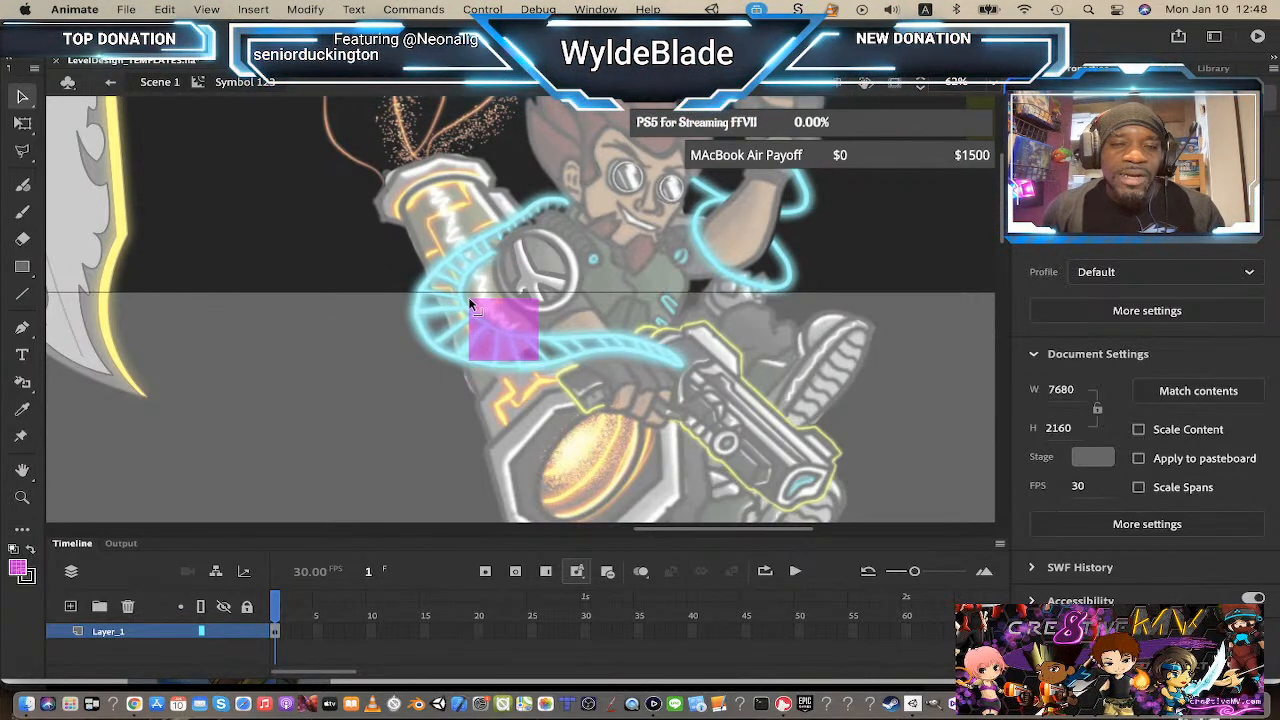
drag(470, 300, 400, 217)
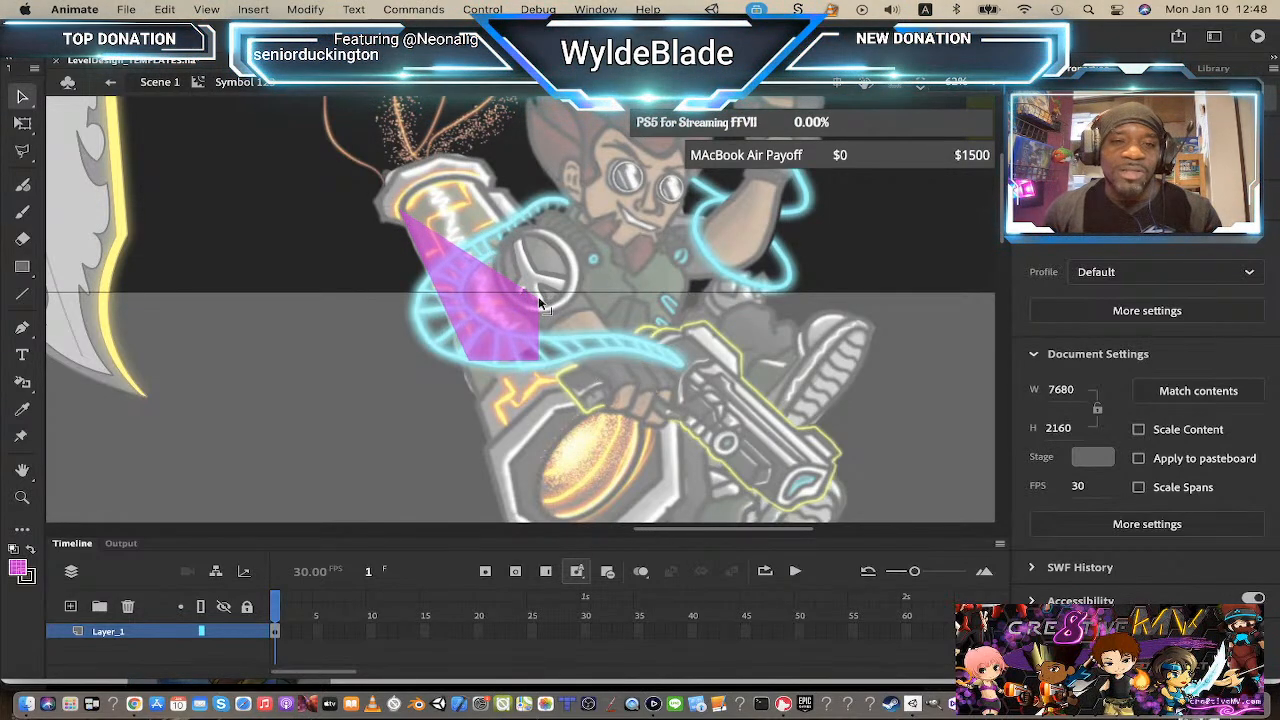
drag(530, 297, 482, 180)
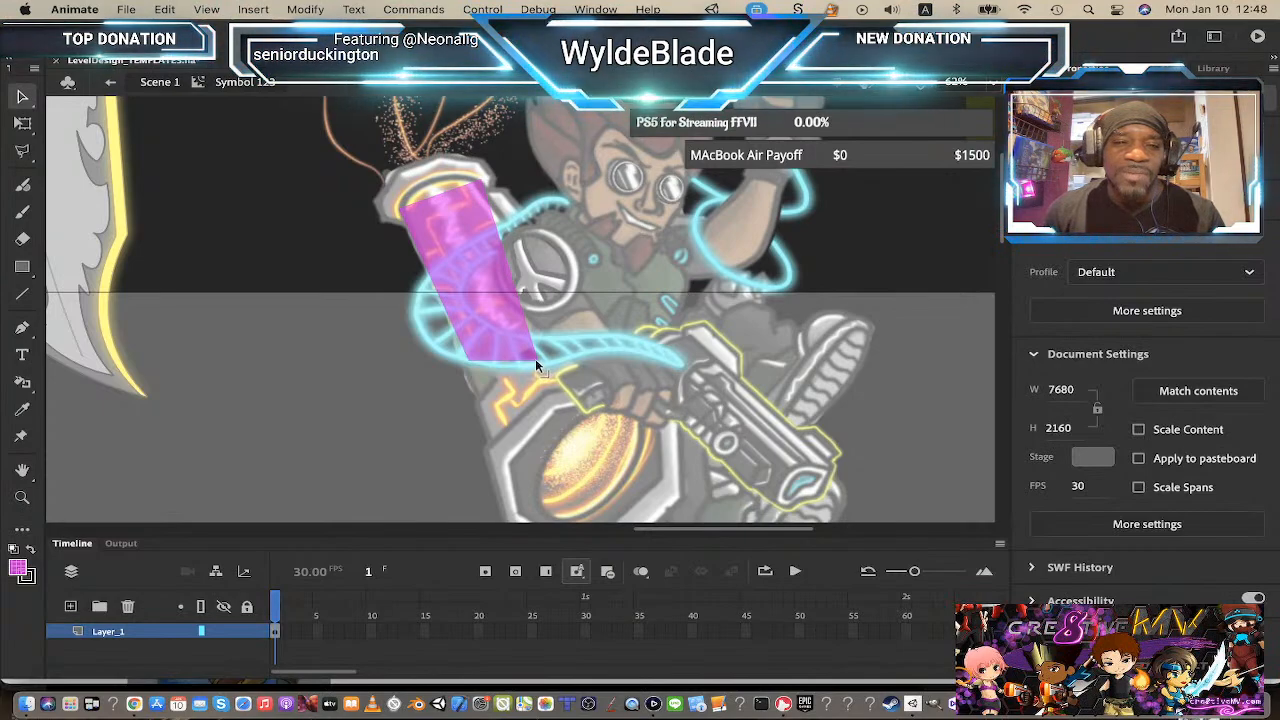
drag(540, 370, 648, 387)
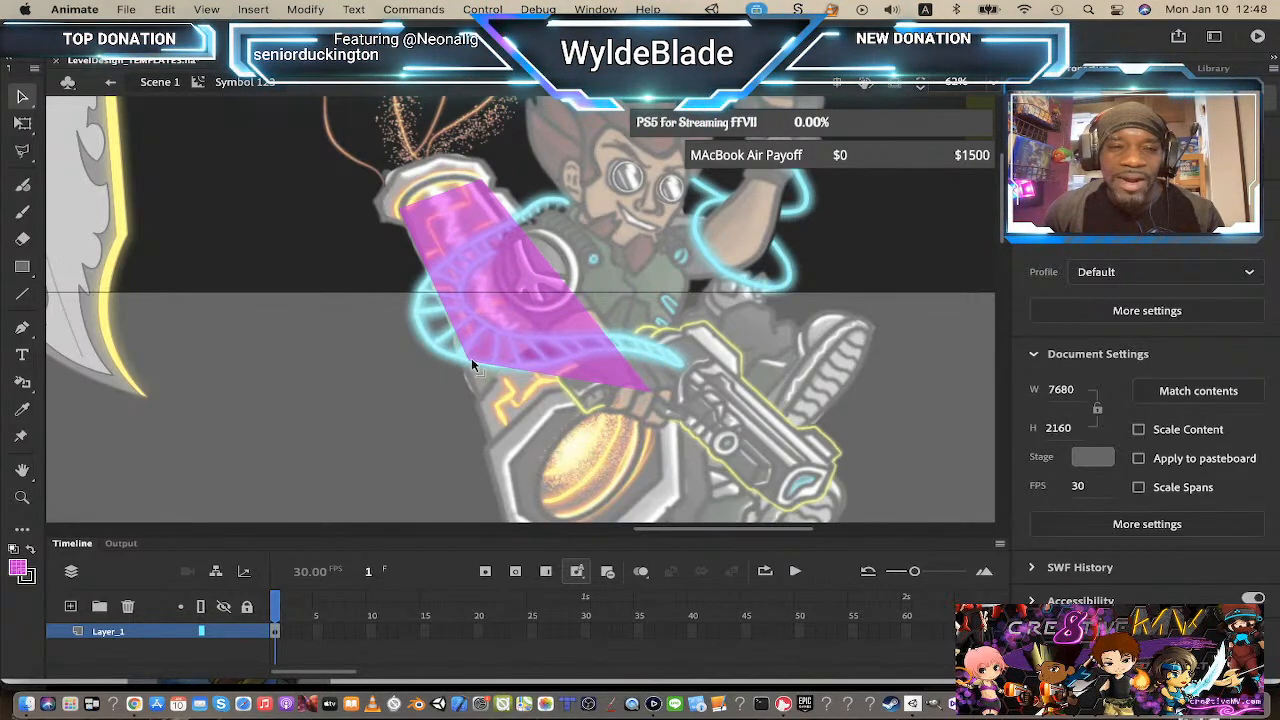
drag(471, 358, 491, 451)
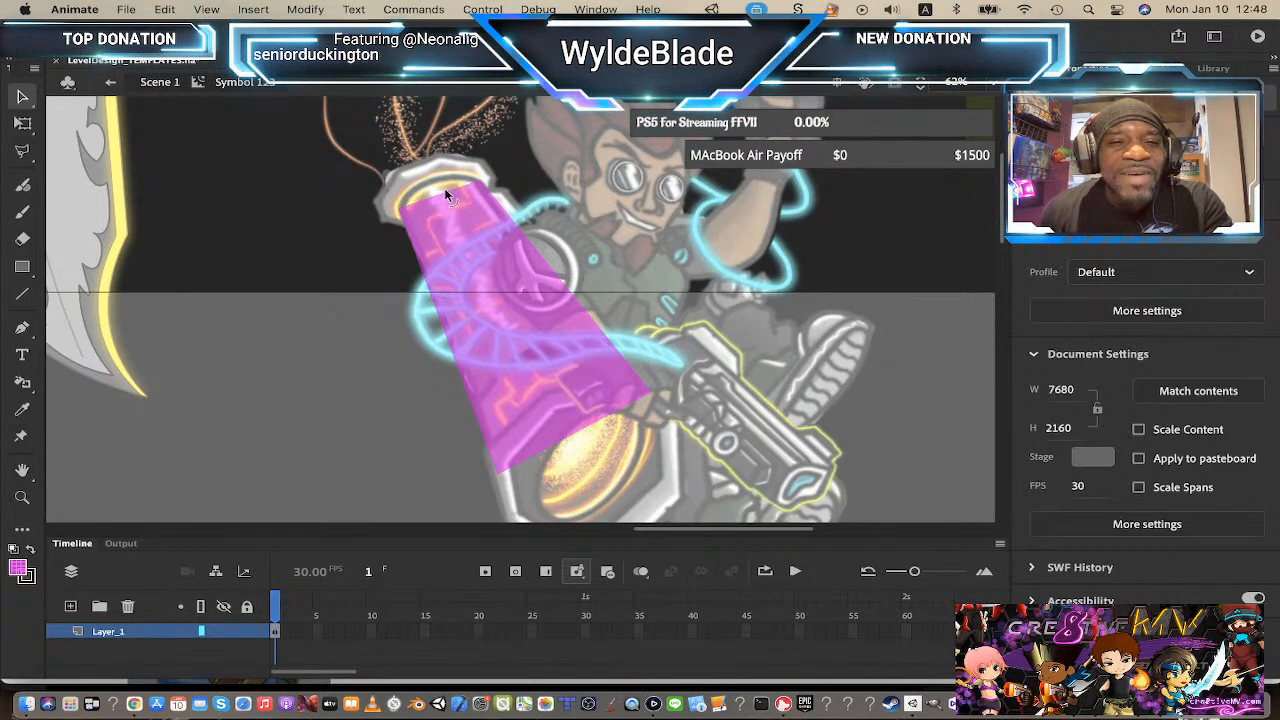
Step: Curve the bottom edge of the magenta shape around the cannon's muzzle
scroll(447, 225, up, 2)
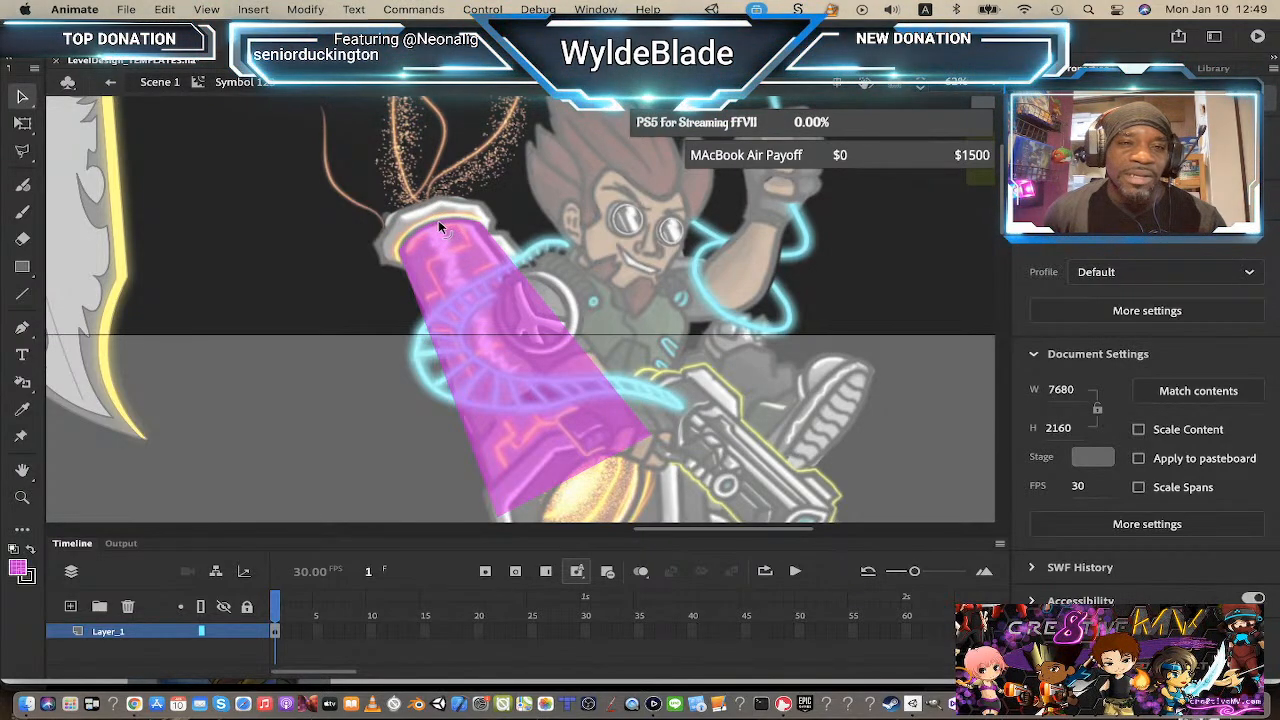
scroll(591, 368, down, 3)
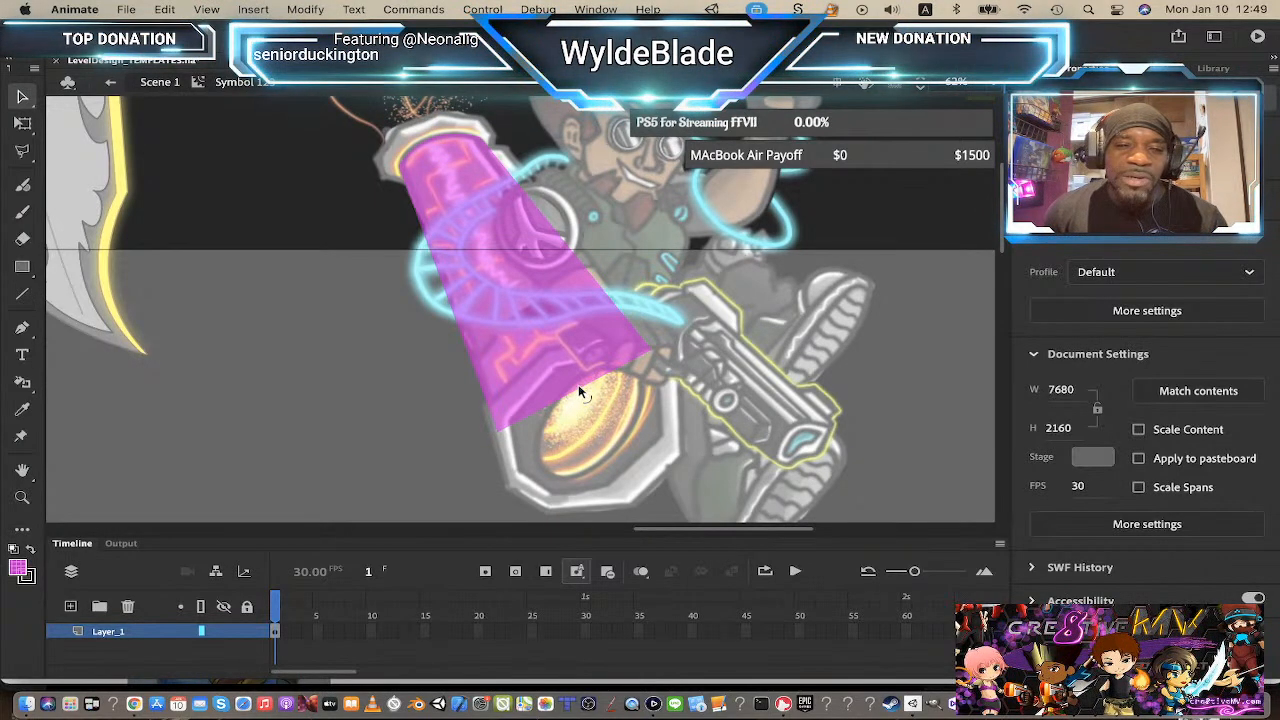
drag(586, 400, 600, 430)
click(706, 308)
click(629, 377)
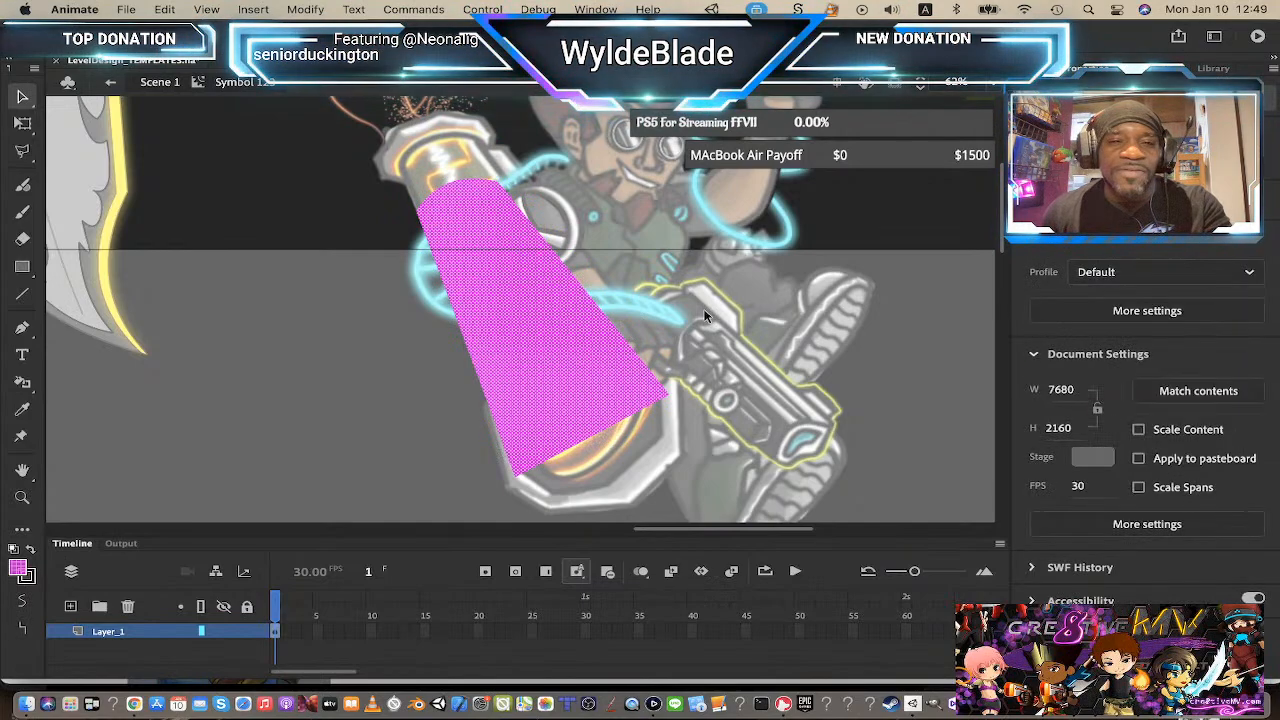
key(super+z)
click(662, 402)
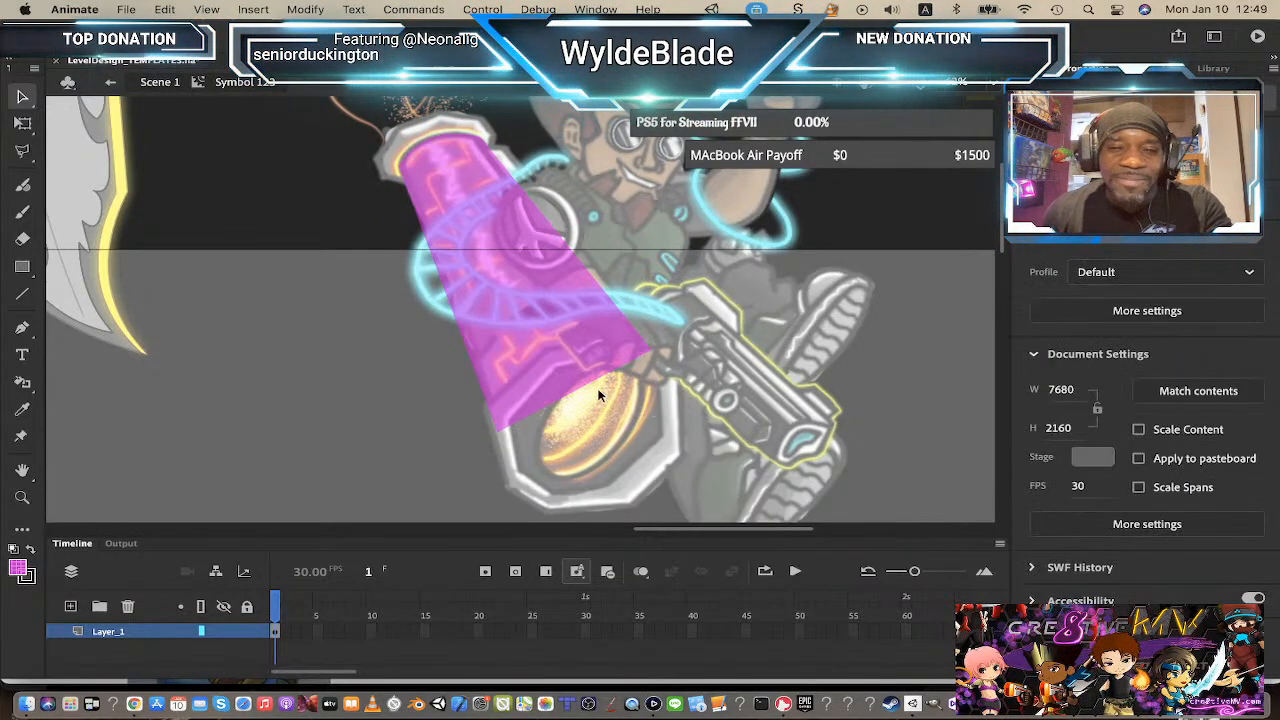
drag(575, 397, 606, 447)
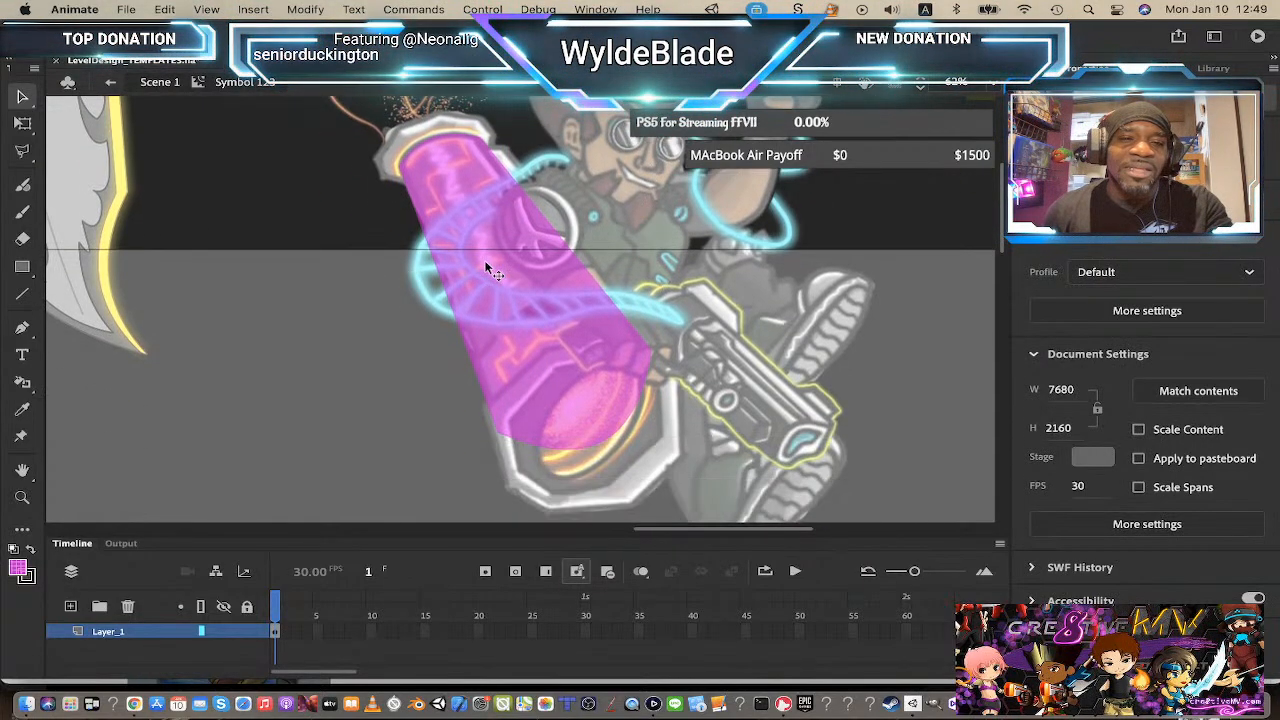
click(488, 268)
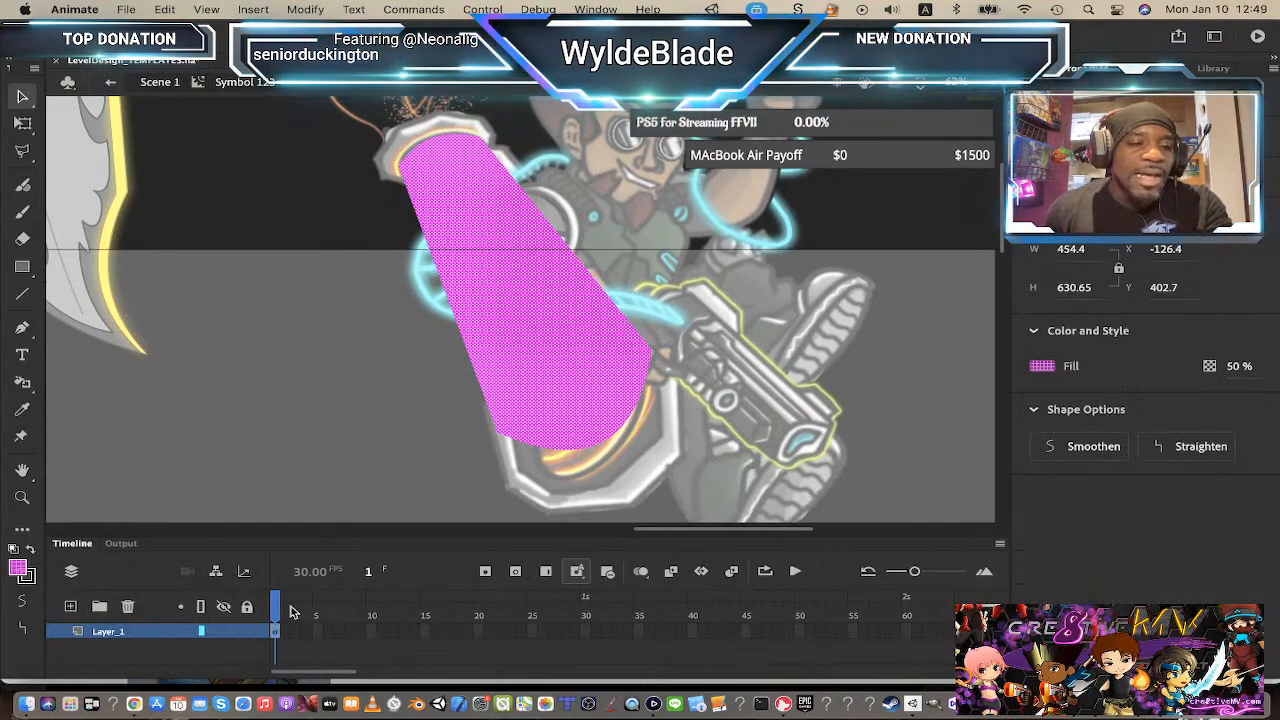
Step: Add a new layer, place it beneath Layer_1, and lock Layer_1
click(71, 607)
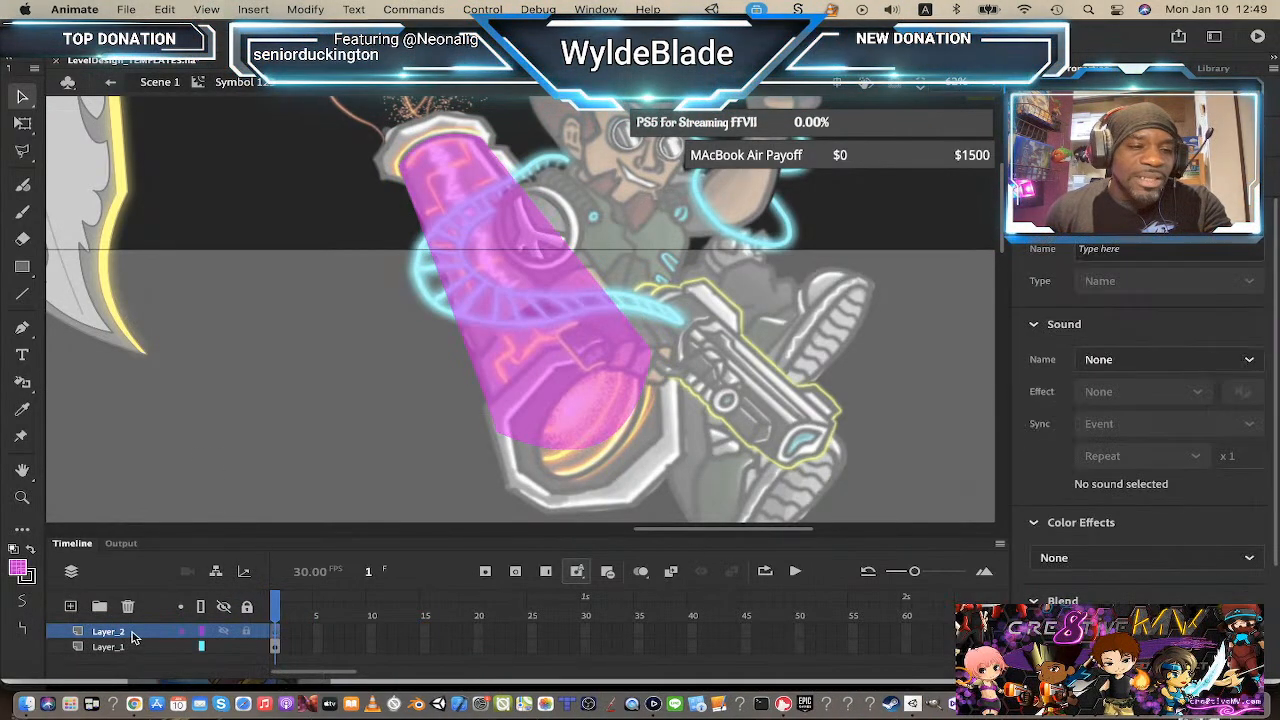
drag(136, 655, 137, 656)
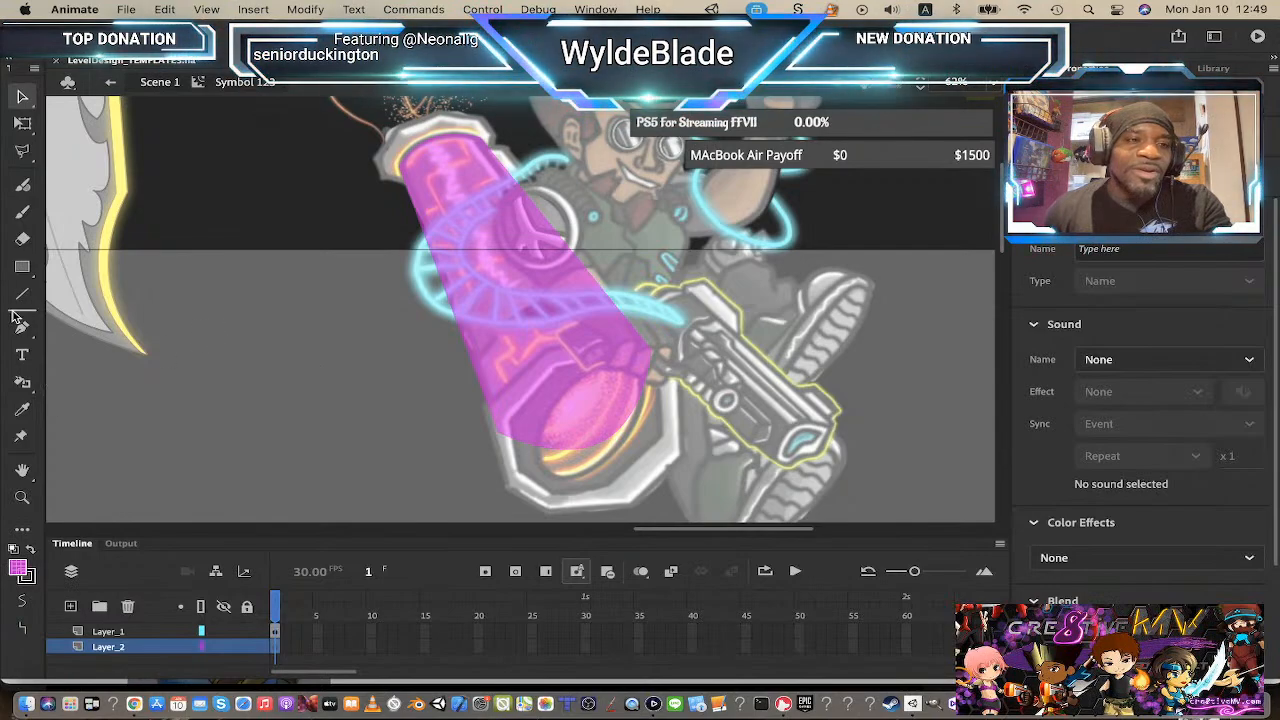
click(22, 267)
scroll(317, 280, up, 2)
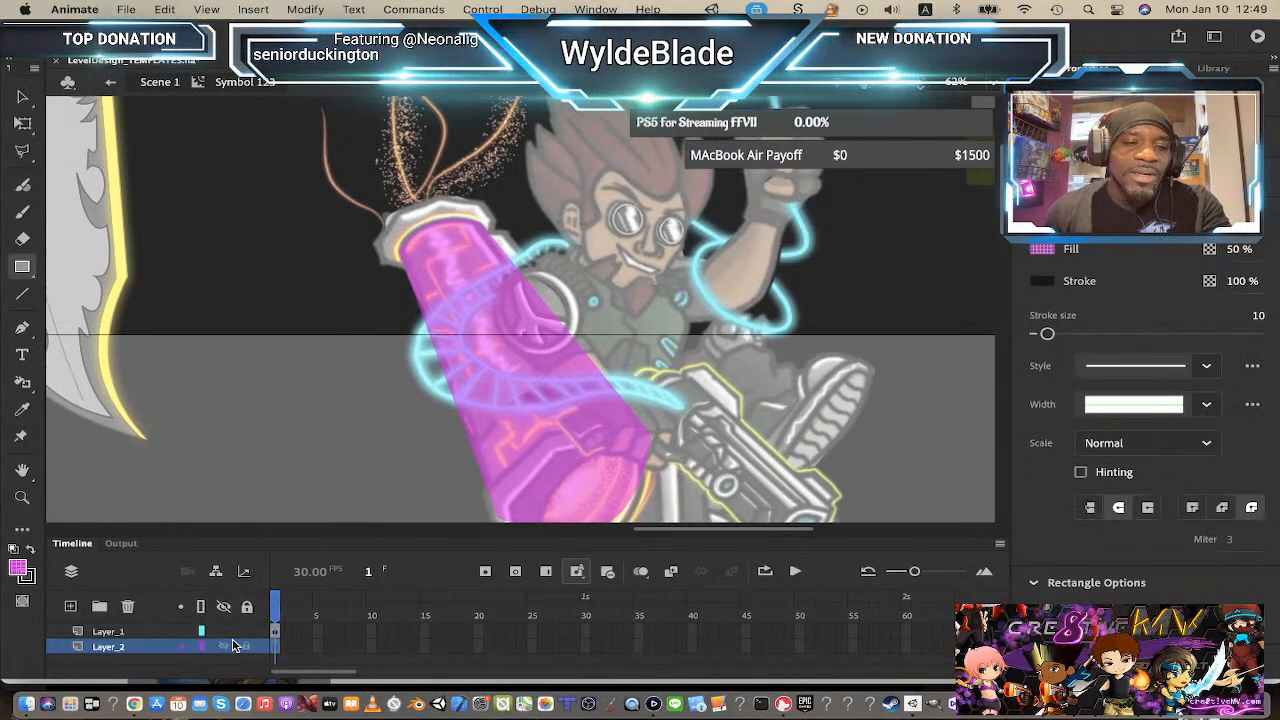
click(247, 632)
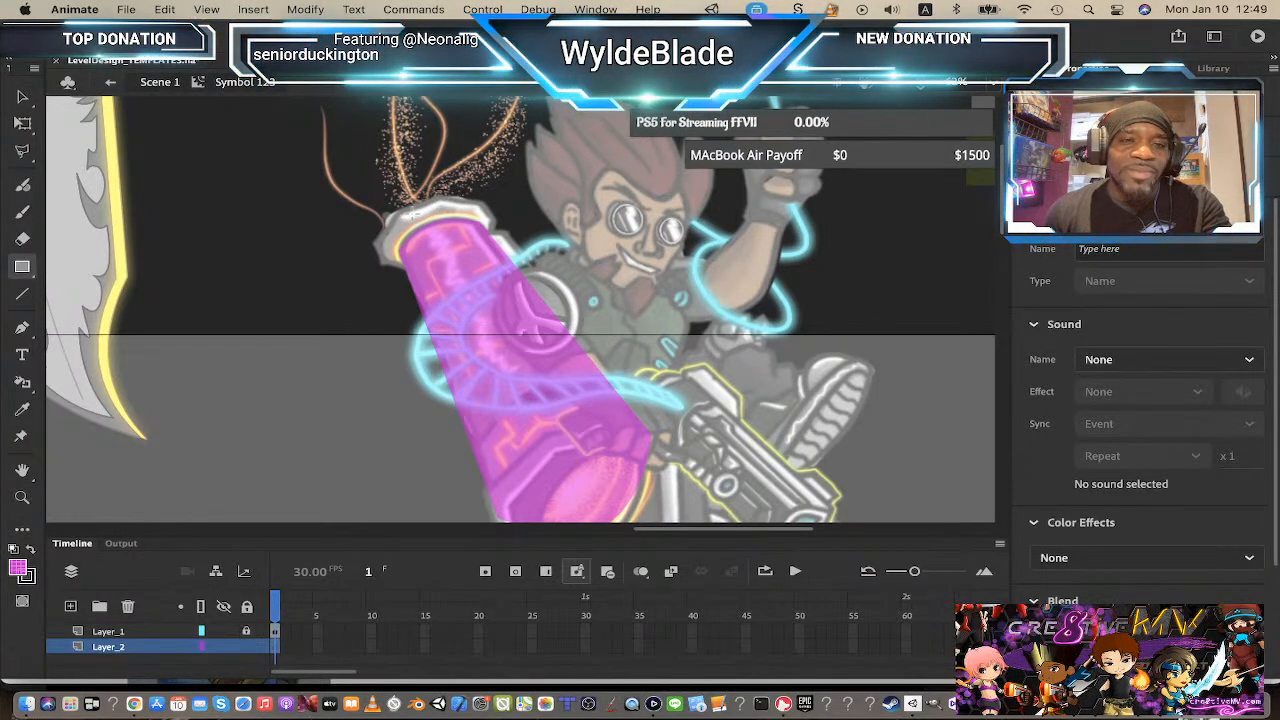
Step: Remove the stroke color and draw a small magenta rectangle at the cannon's top rim on the new layer
drag(410, 213, 445, 237)
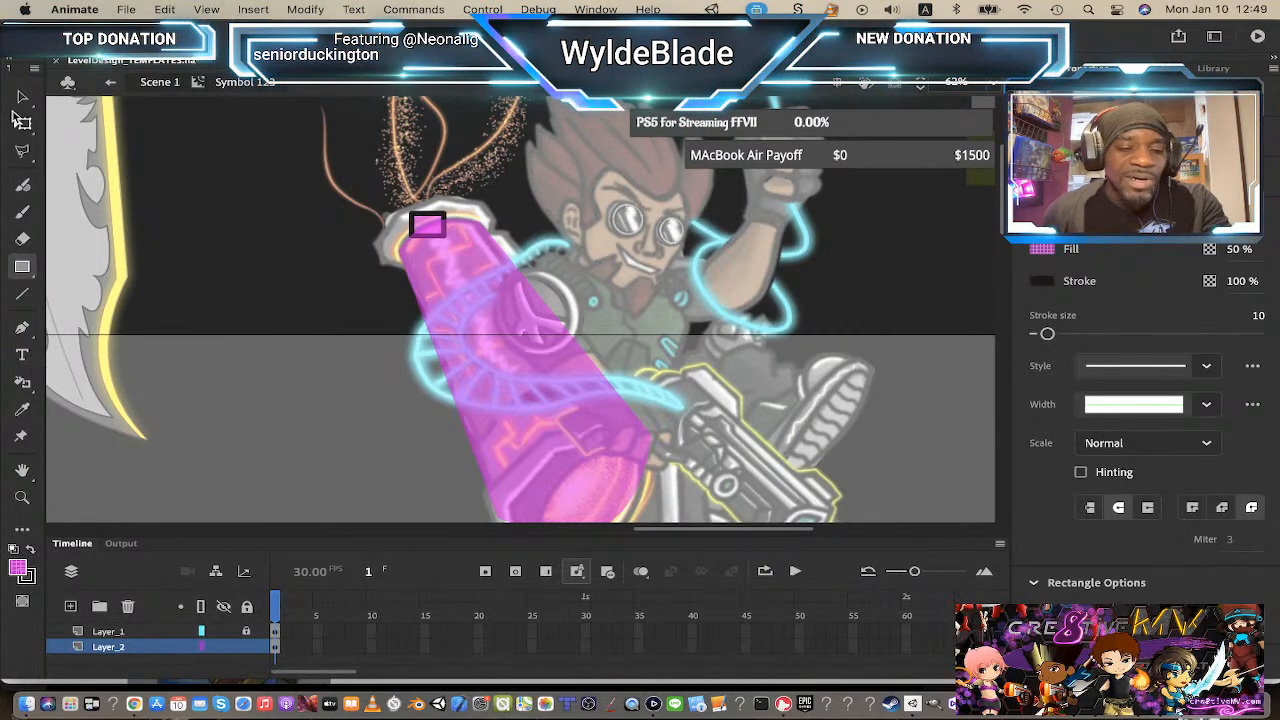
key(super+z)
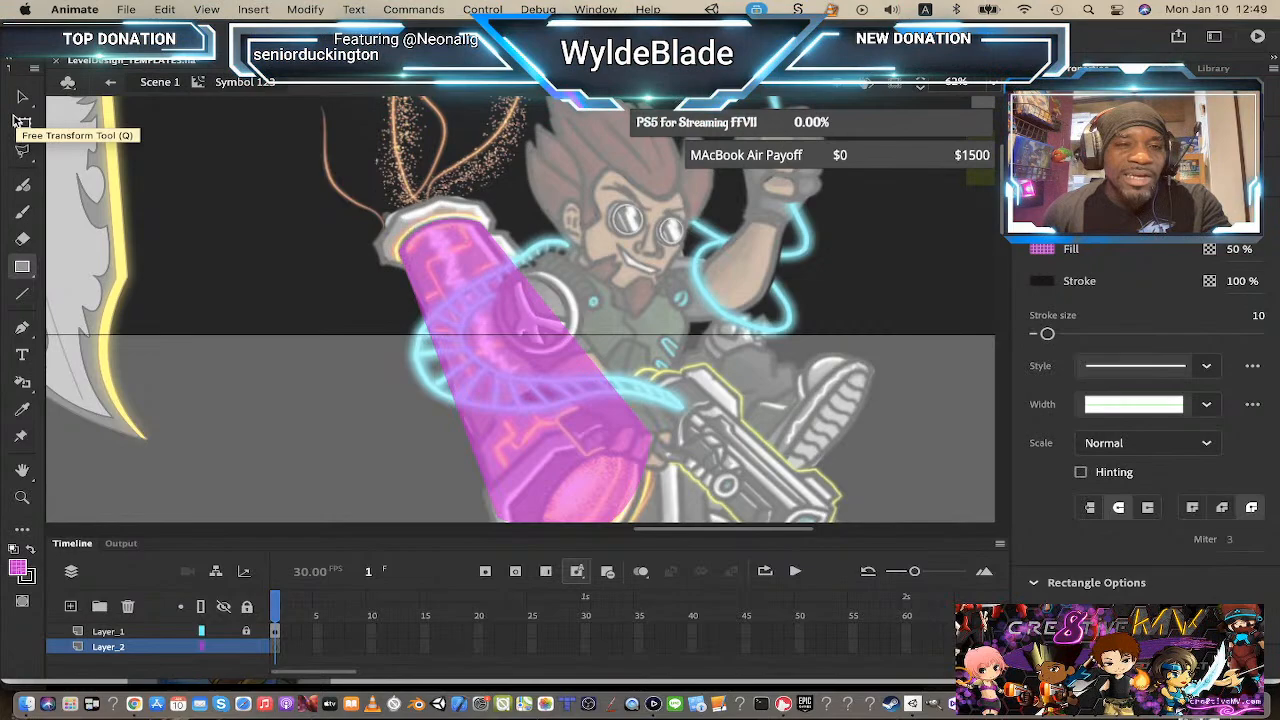
click(29, 583)
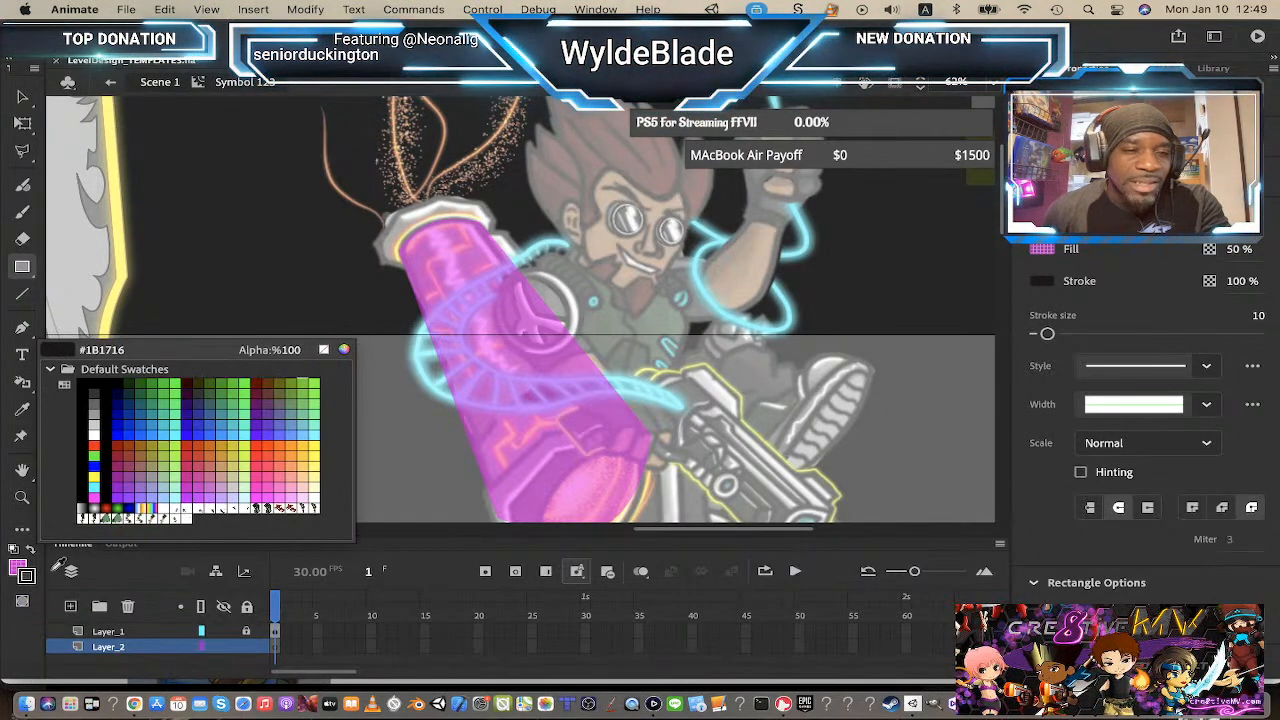
click(325, 350)
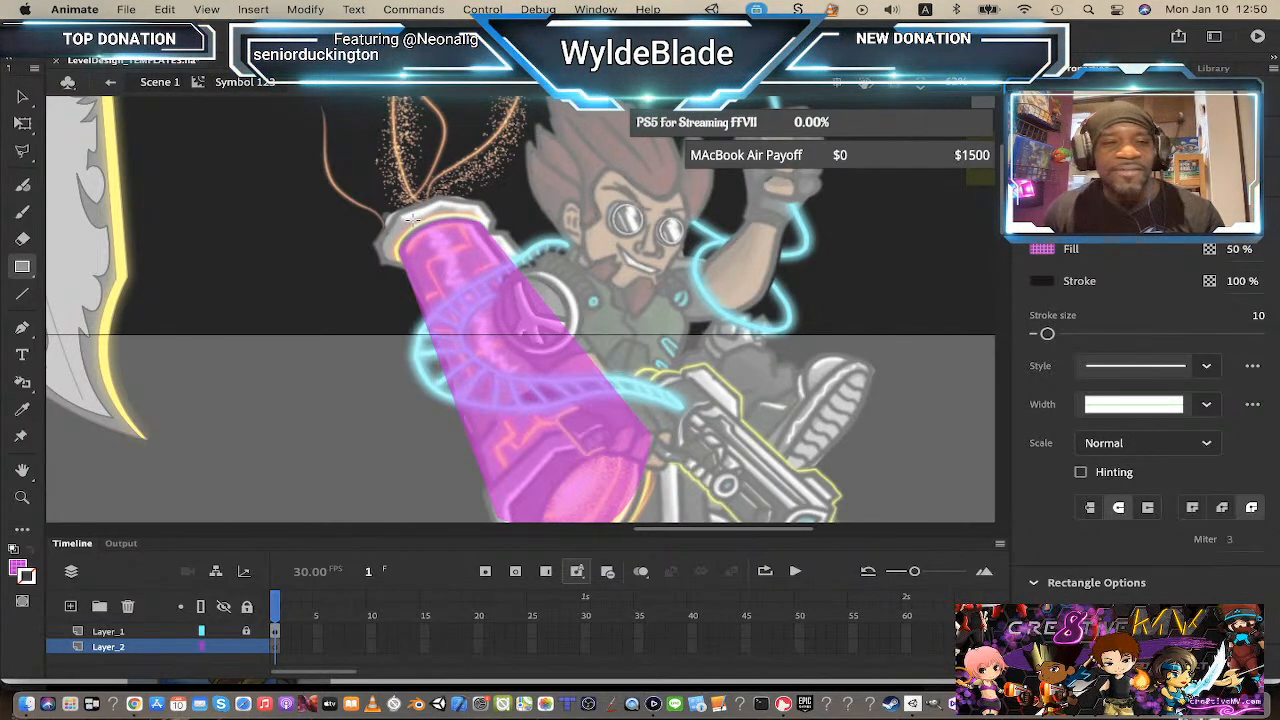
drag(411, 216, 452, 244)
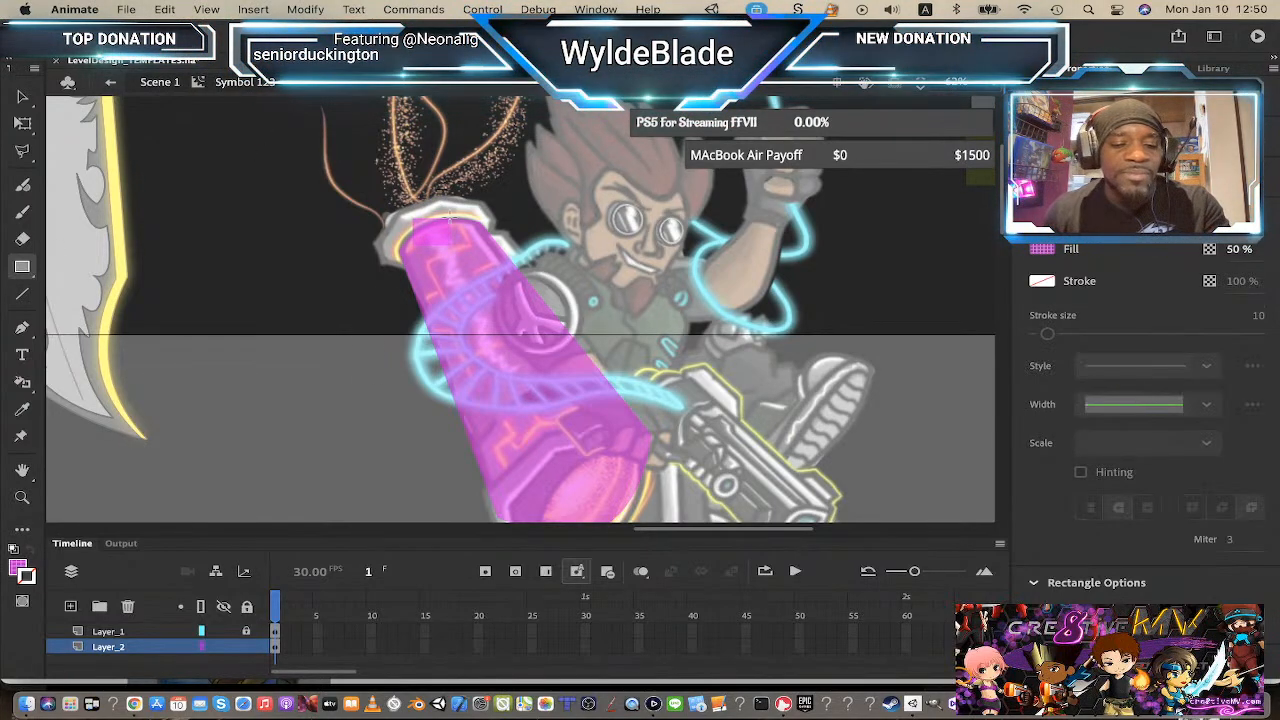
Step: Reshape the small rectangle's corners to cover the cannon's top cap
key(z)
click(415, 245)
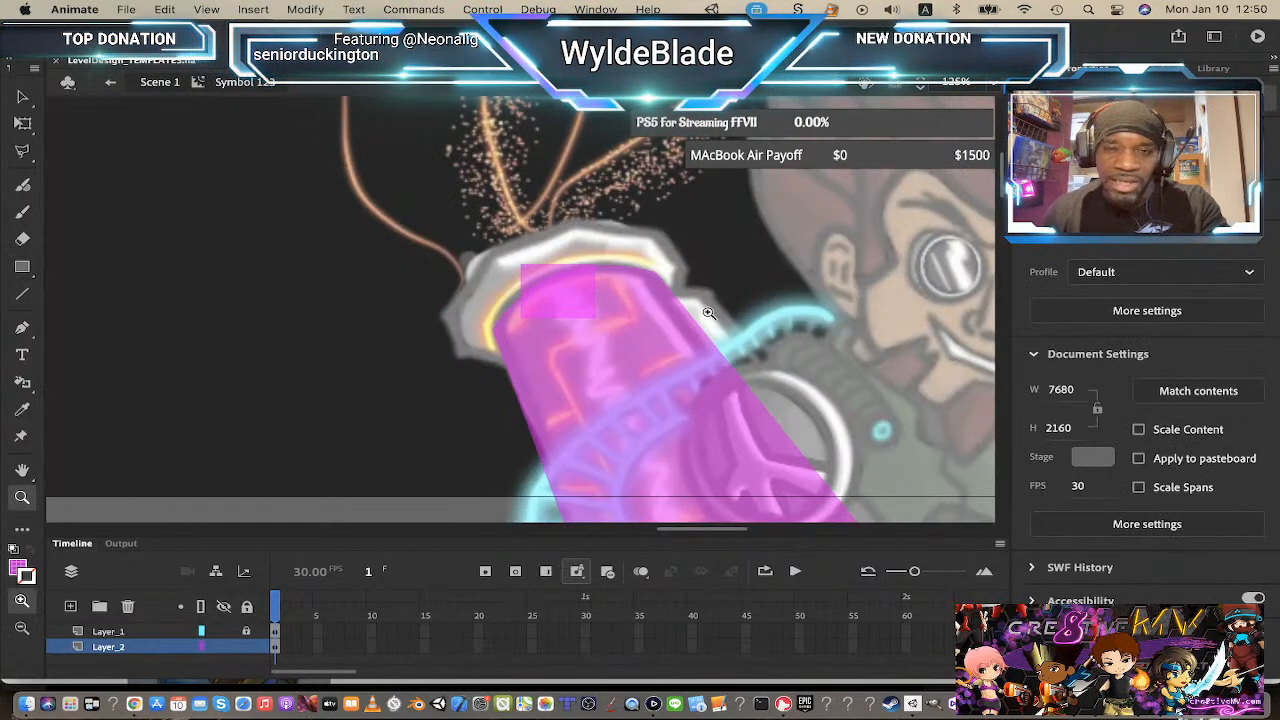
click(22, 97)
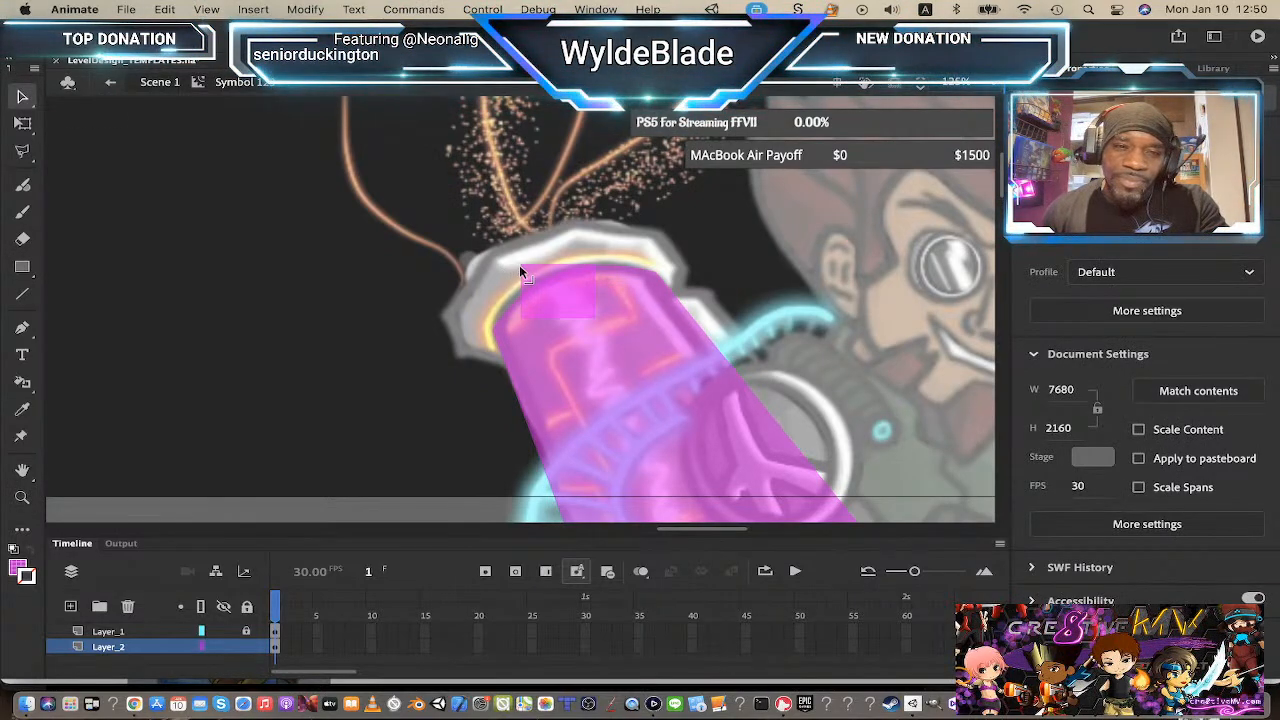
drag(523, 263, 484, 258)
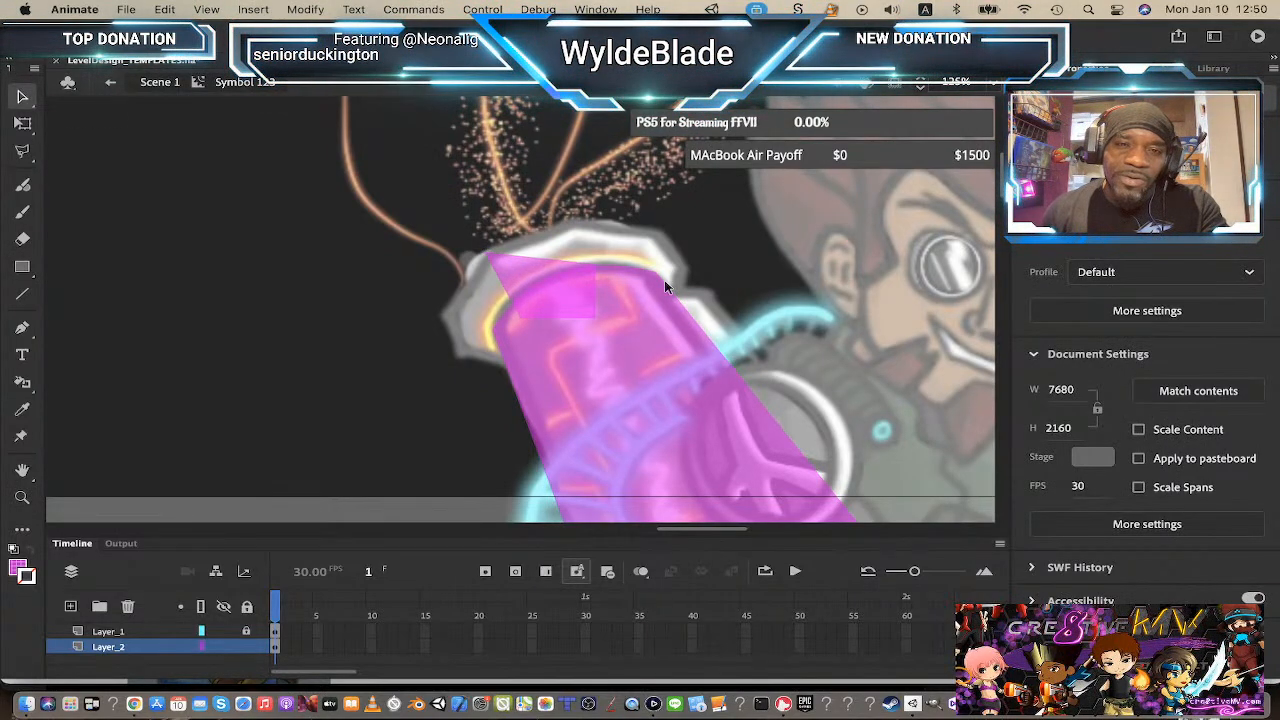
drag(594, 266, 569, 218)
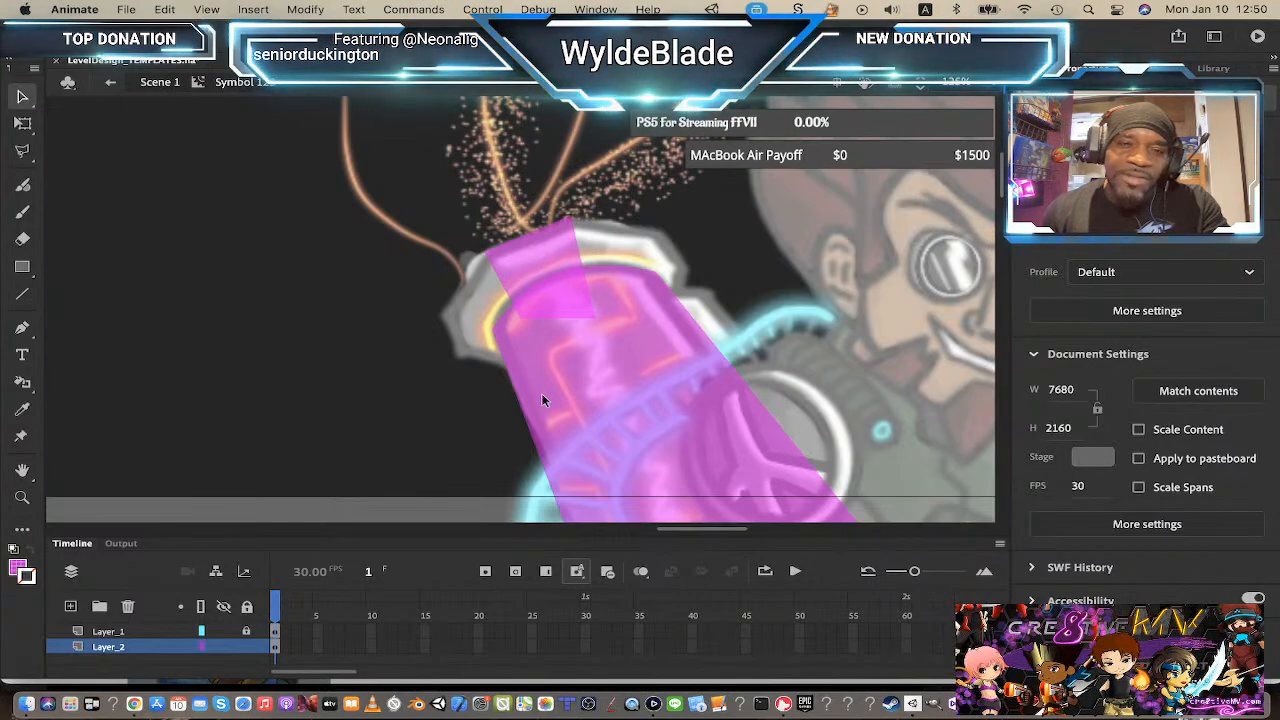
drag(521, 322, 520, 385)
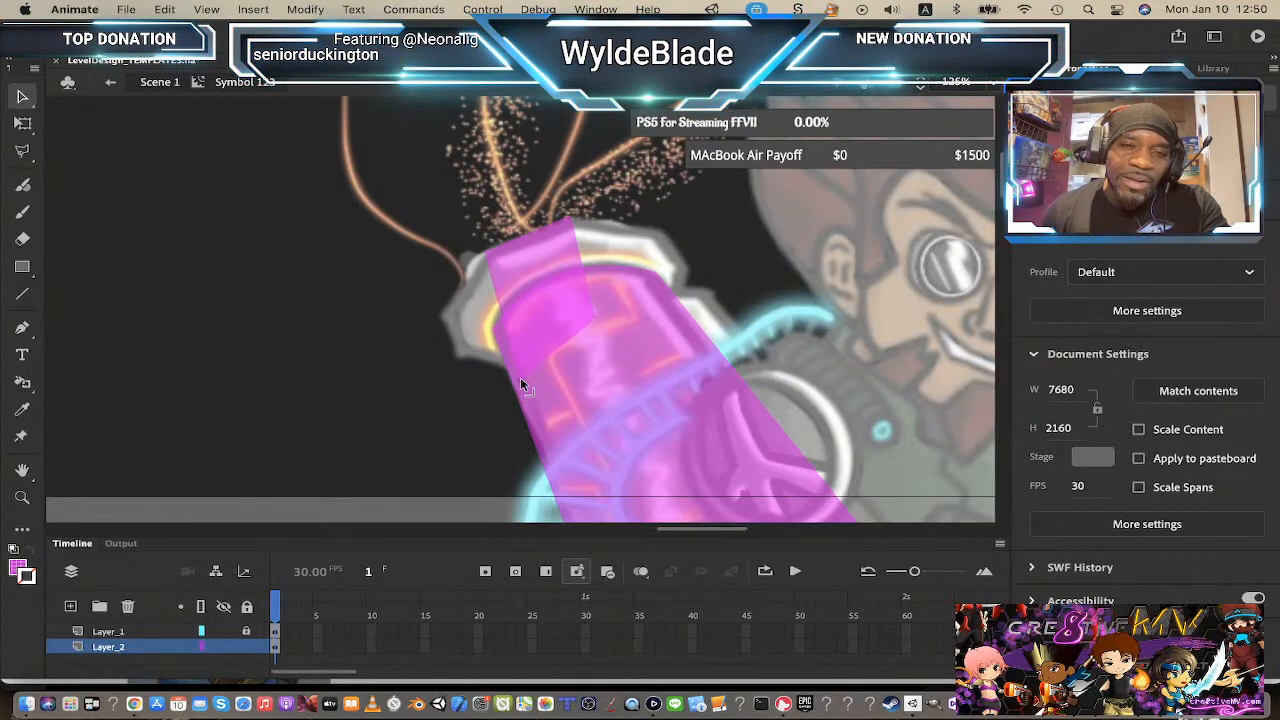
drag(598, 321, 670, 327)
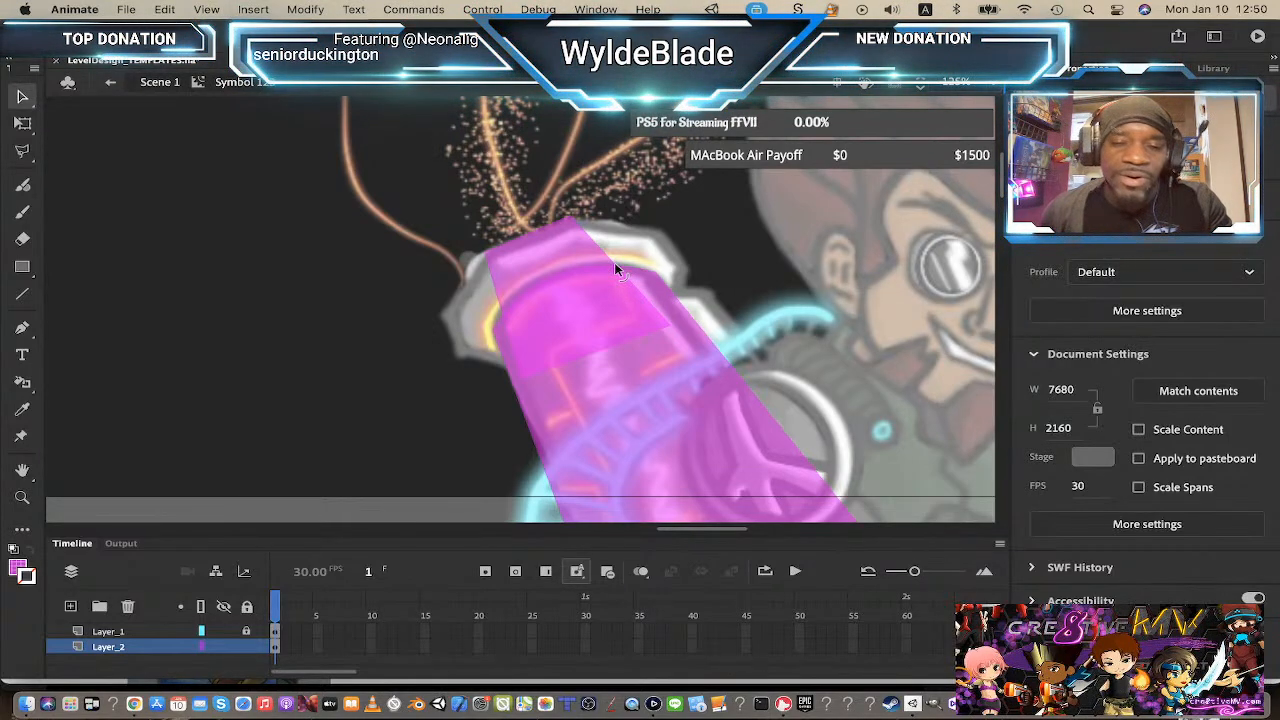
drag(626, 270, 659, 229)
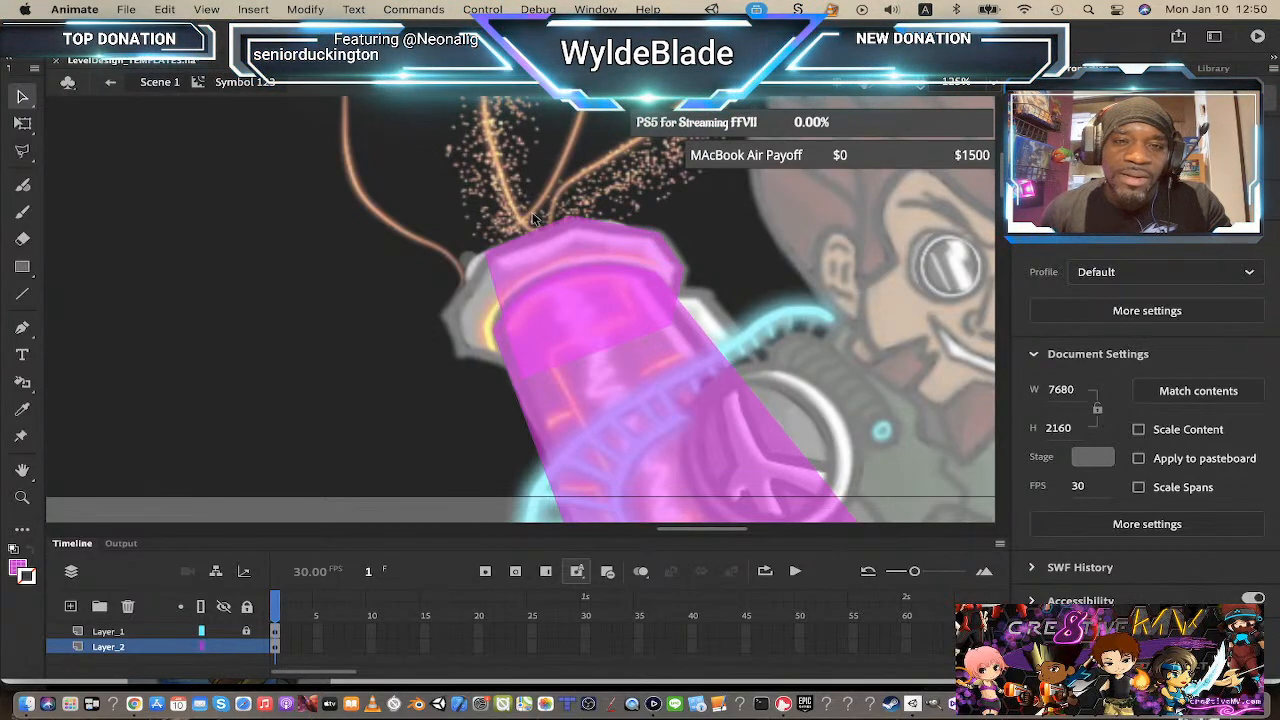
Step: Finish shaping the top cap's corner and toggle Layer_1's visibility to compare the overlay against the artwork
drag(489, 277, 443, 320)
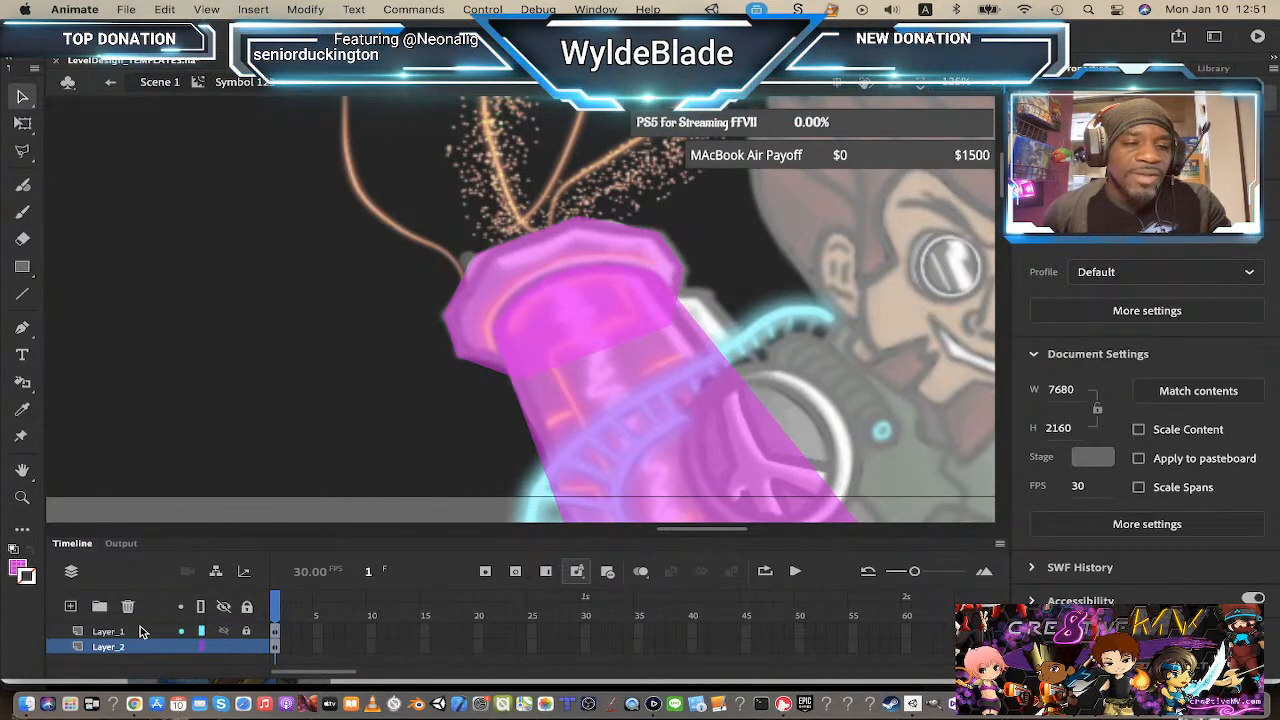
click(226, 634)
click(226, 634)
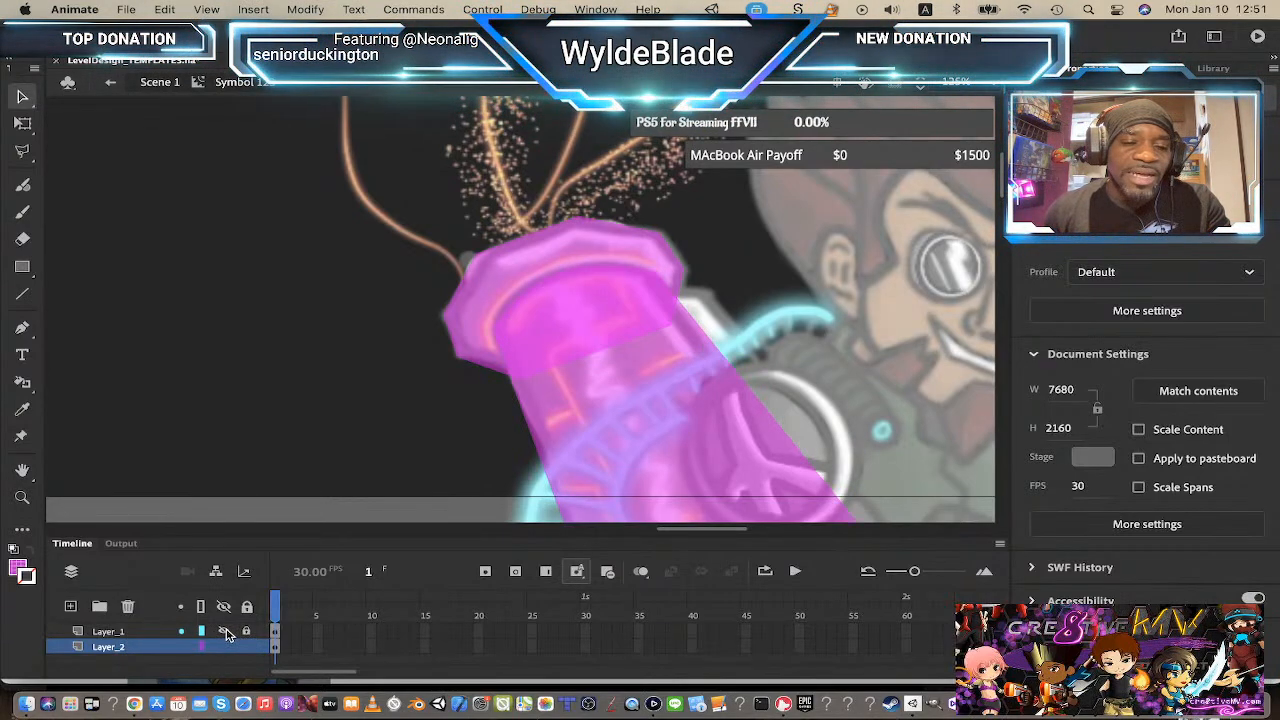
click(226, 634)
click(226, 634)
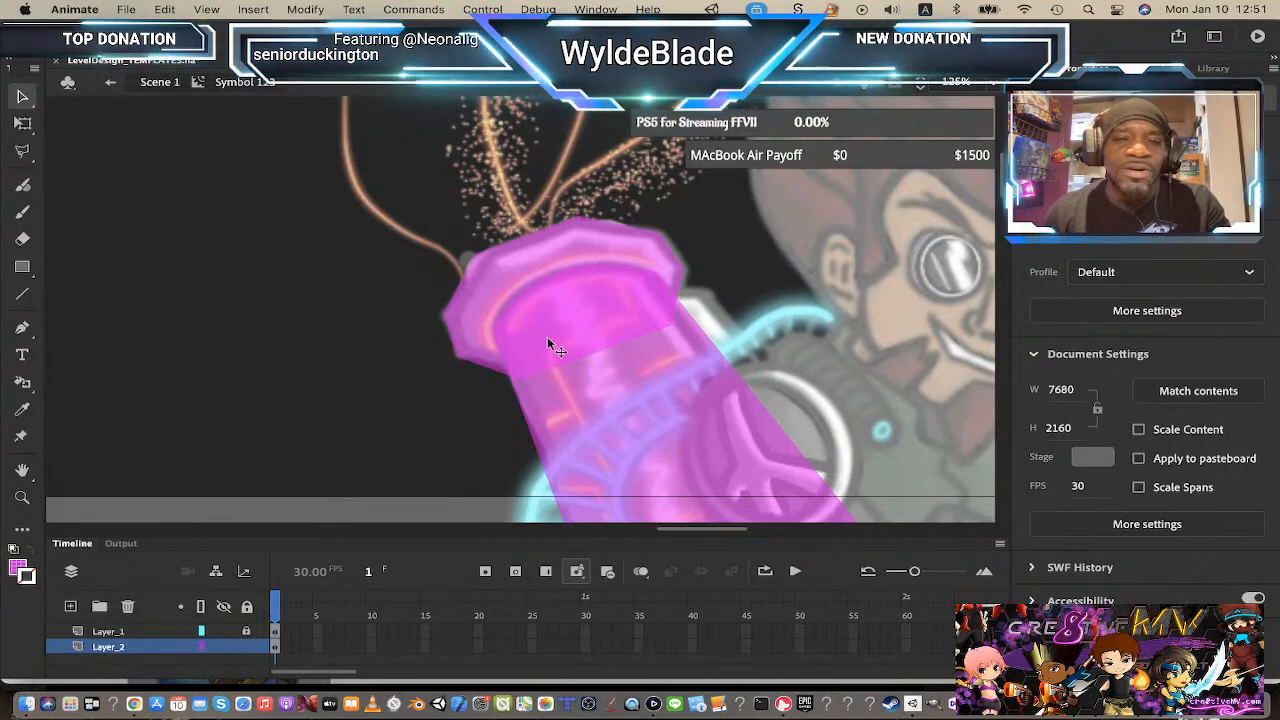
Step: Inspect the cap and body overlay shapes at a smaller zoom, unlocking Layer_1 to select its shape
scroll(547, 336, down, 3)
scroll(527, 336, up, 5)
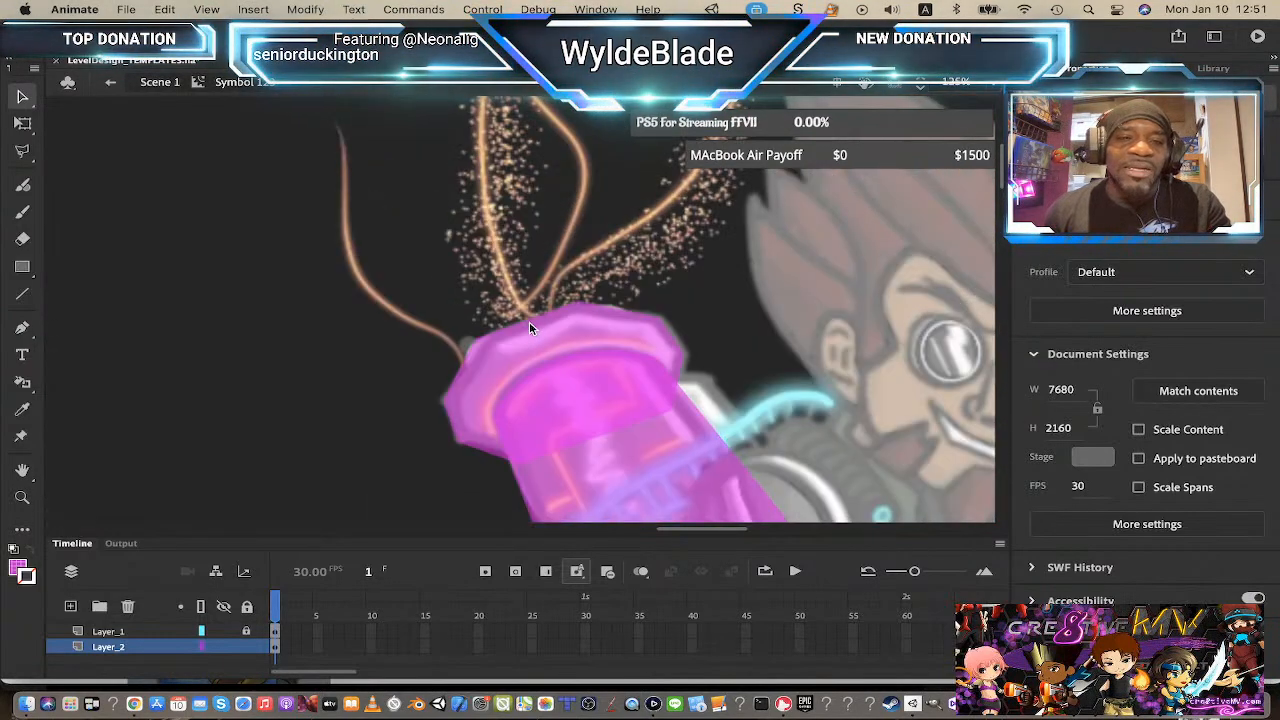
scroll(529, 321, up, 6)
key(z)
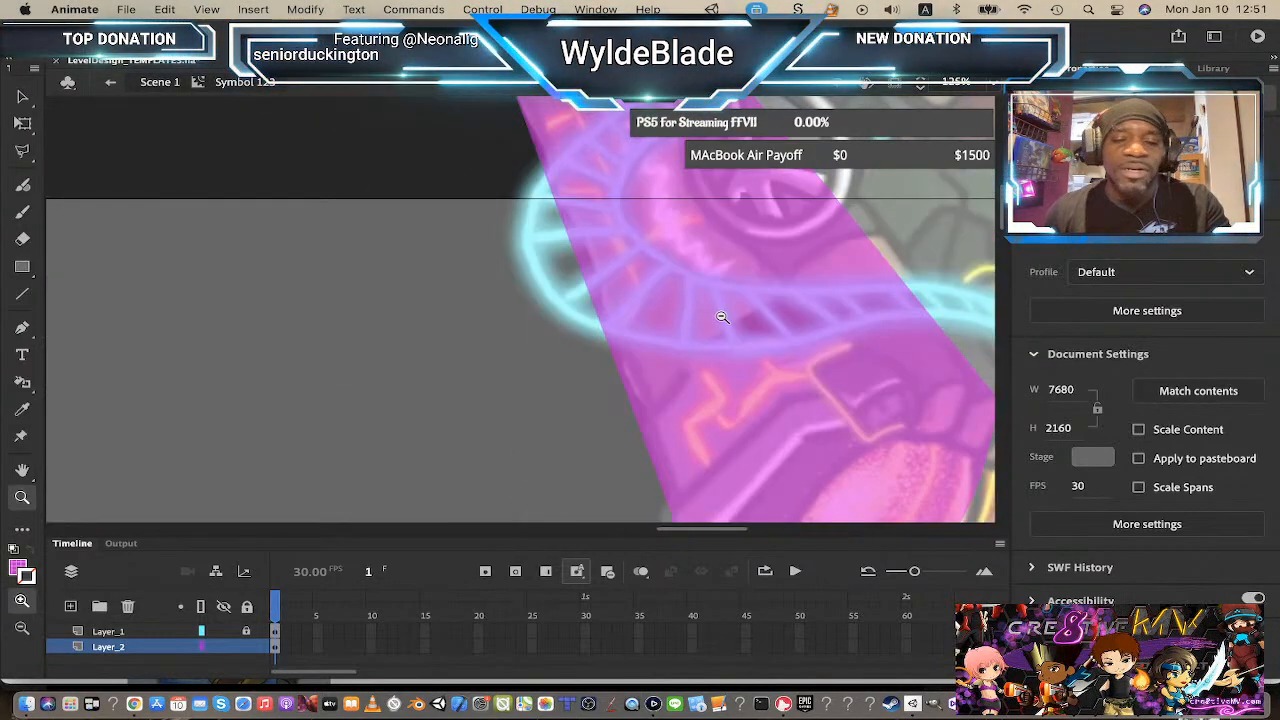
alt+click(828, 340)
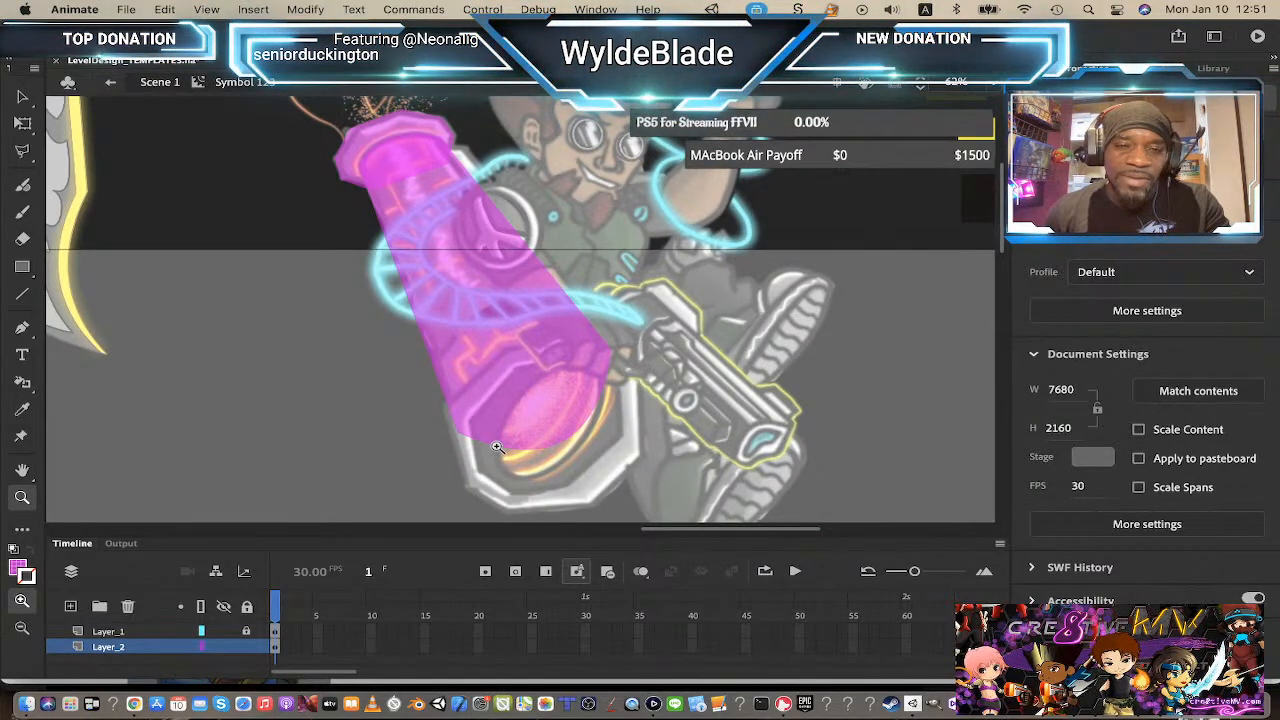
scroll(497, 447, down, 3)
click(22, 95)
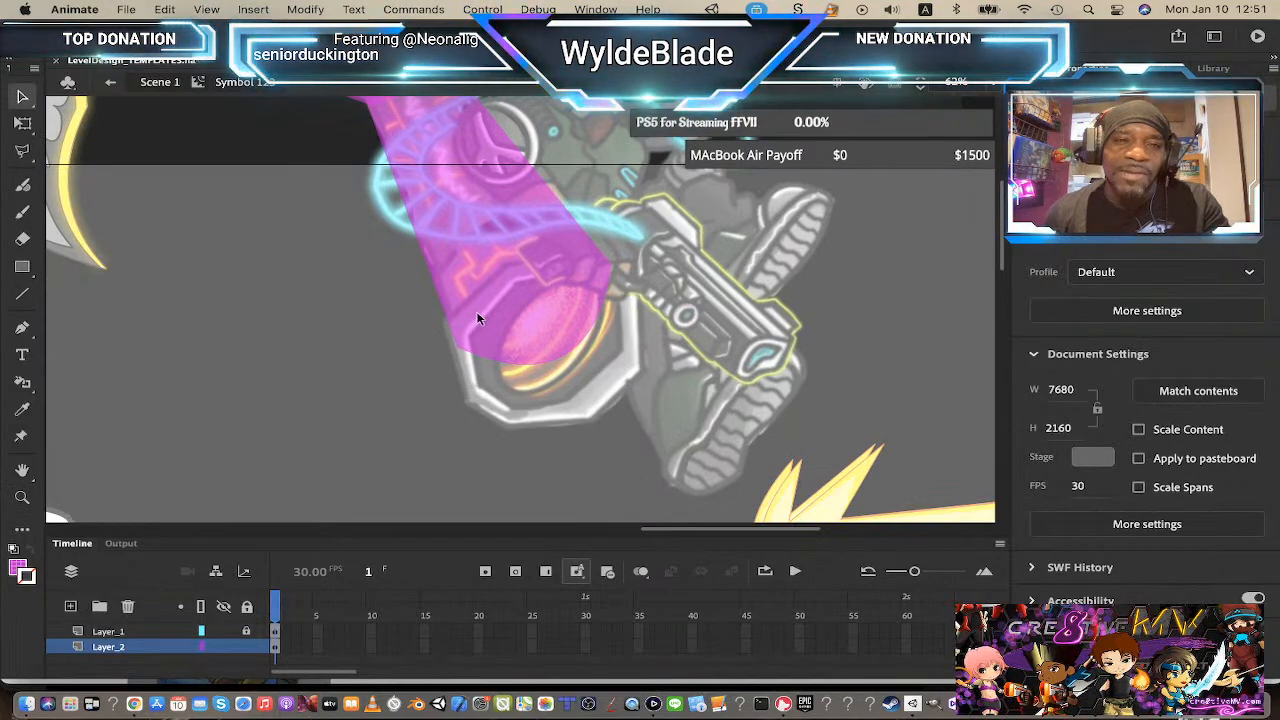
scroll(476, 318, down, 2)
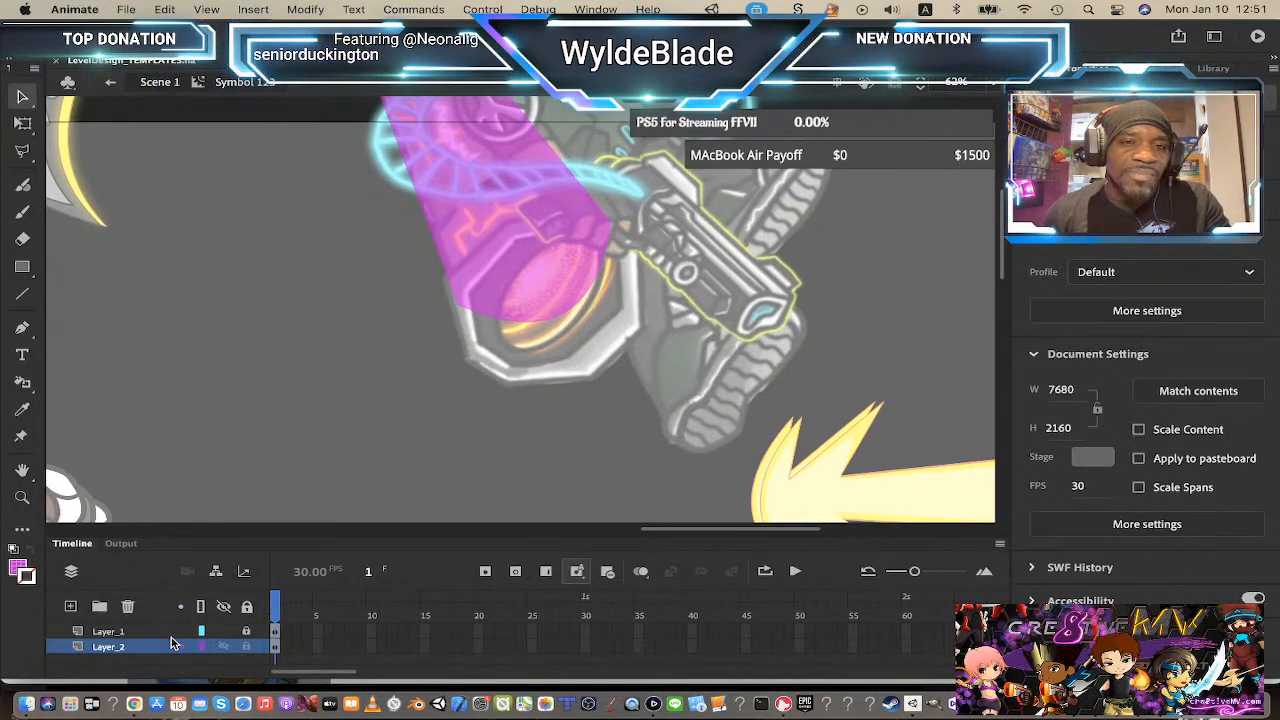
scroll(460, 245, up, 5)
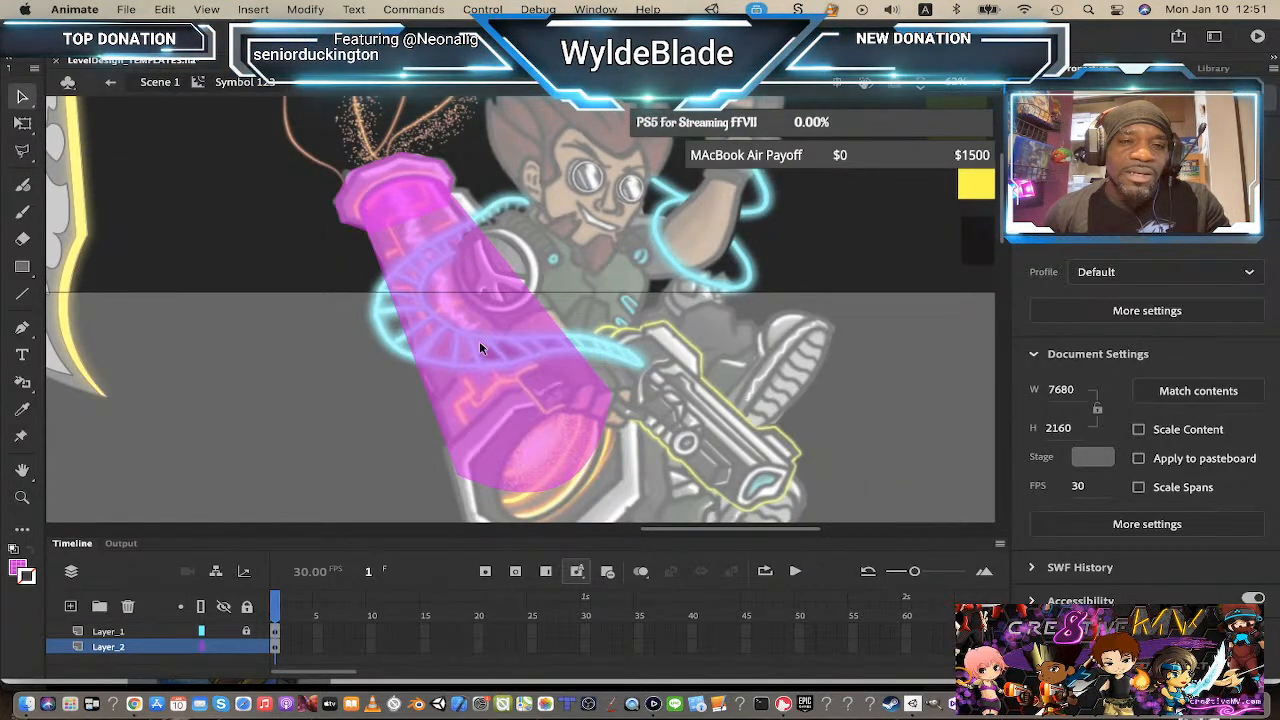
click(400, 176)
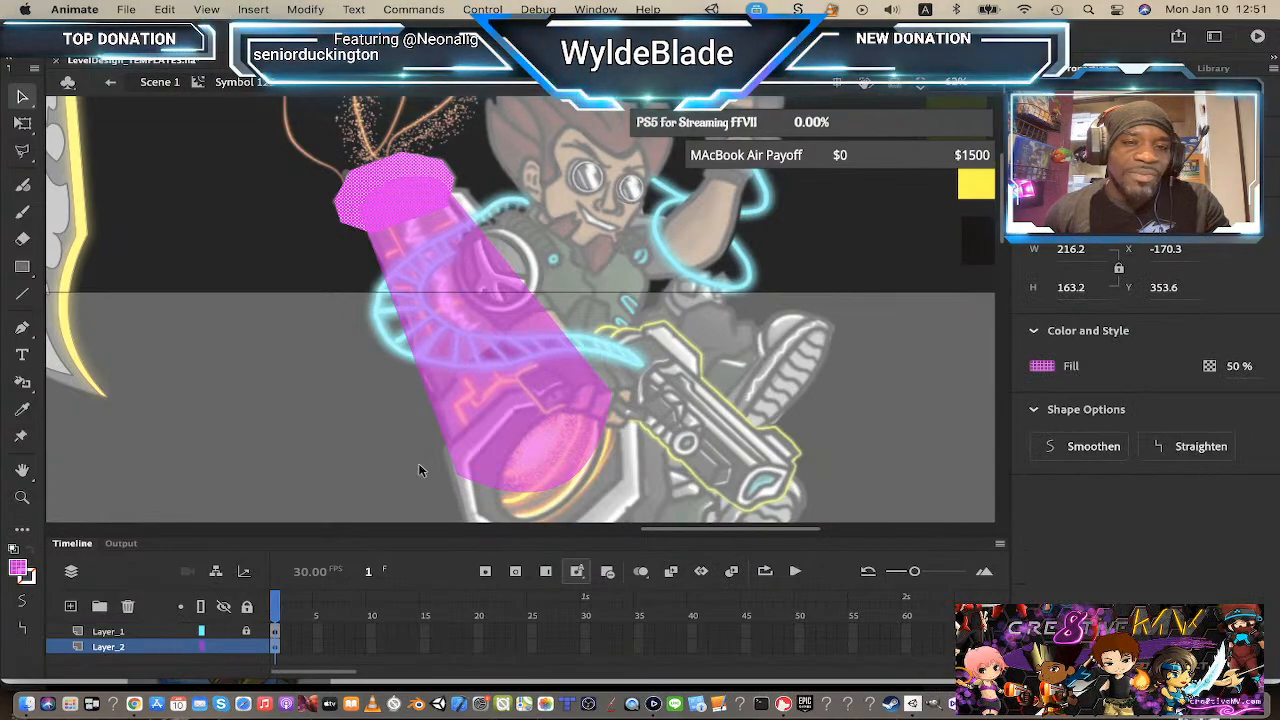
click(246, 631)
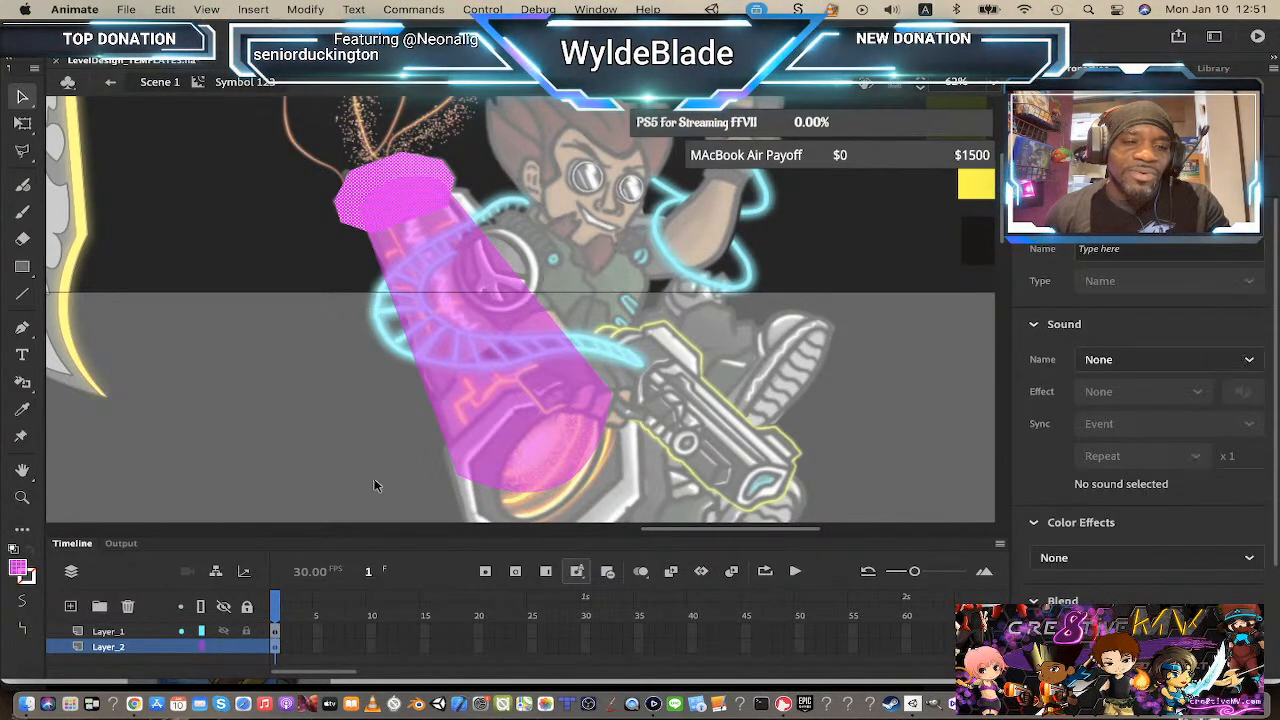
click(488, 335)
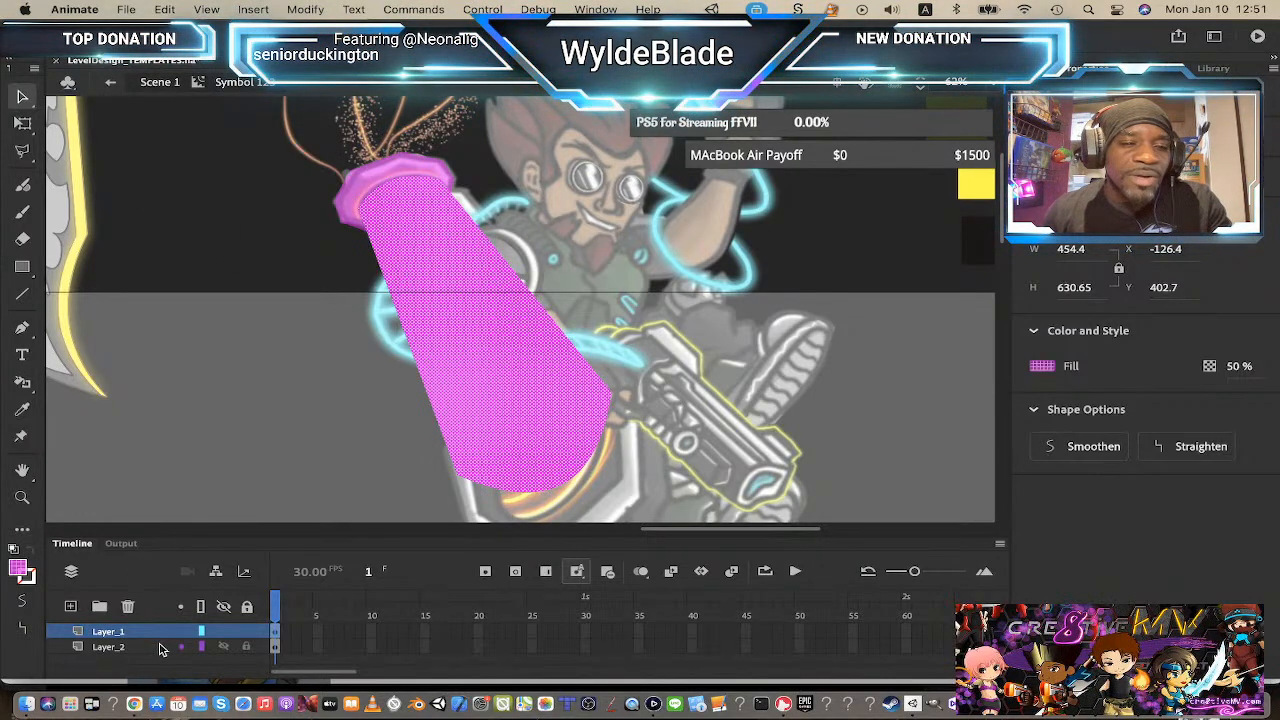
Step: Add a new layer above Layer_1, lock Layer_1, and rename the new layer barrlhead
click(71, 607)
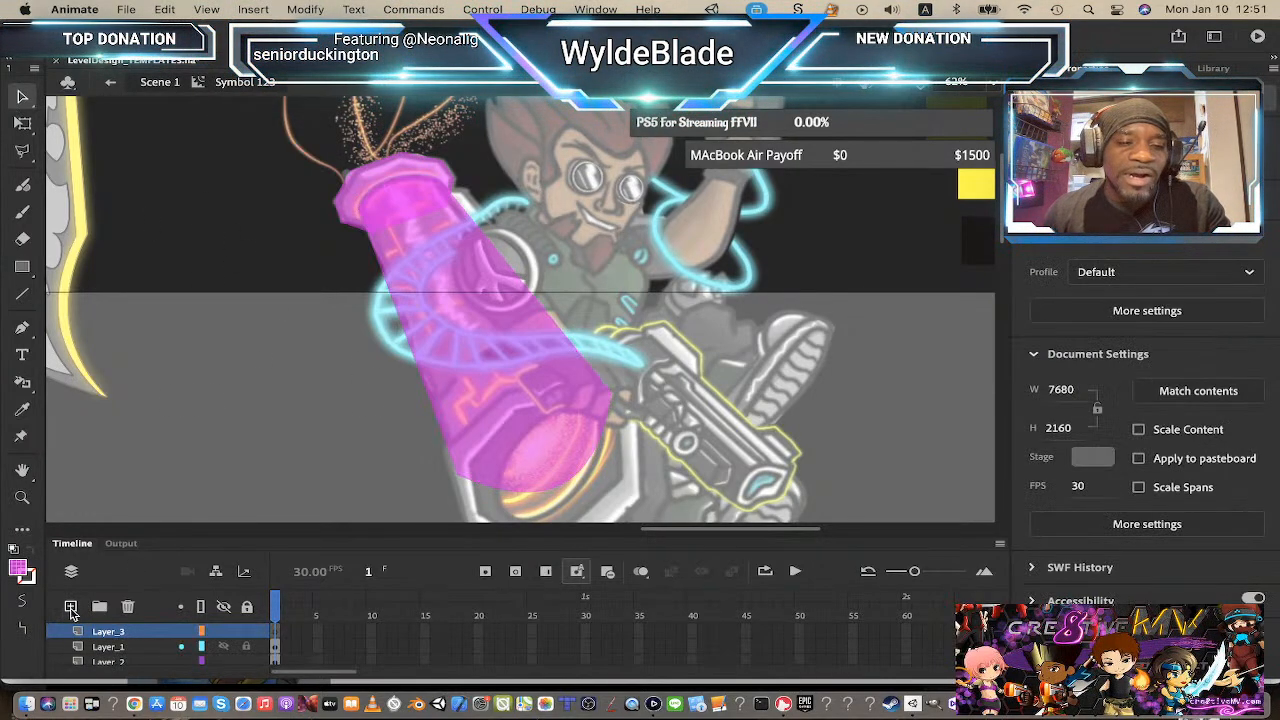
click(247, 647)
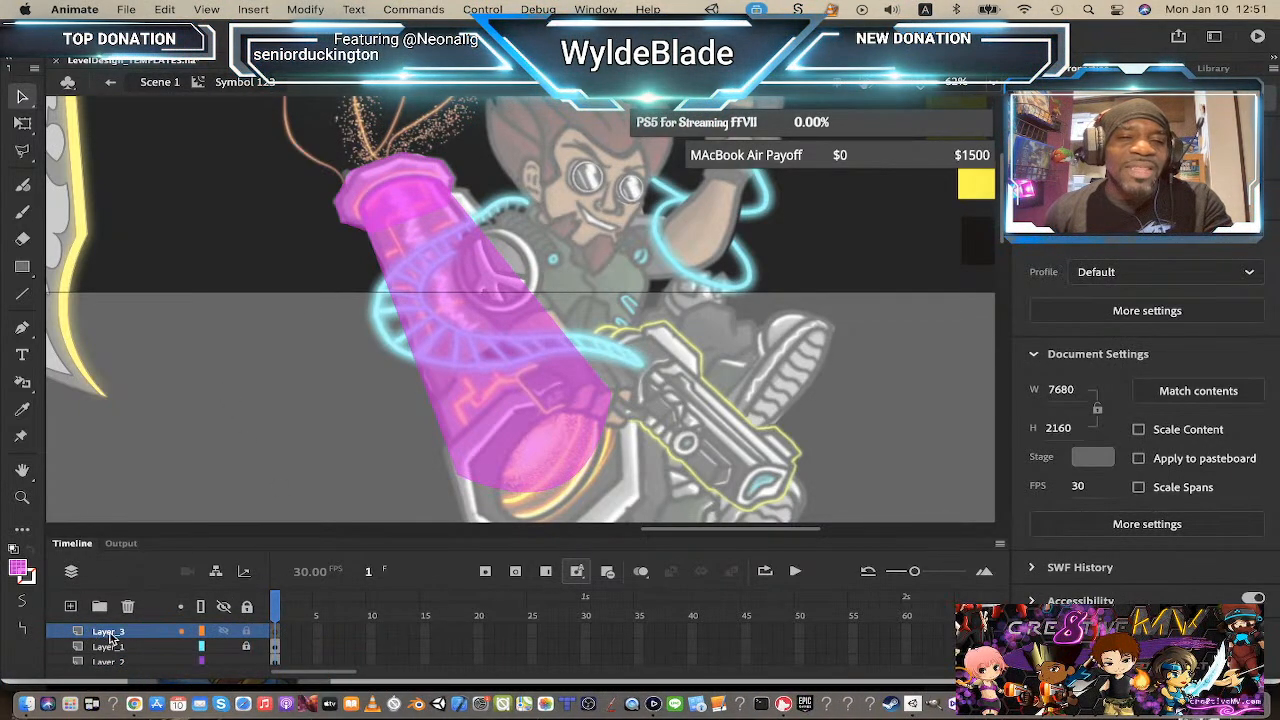
click(110, 634)
double_click(108, 631)
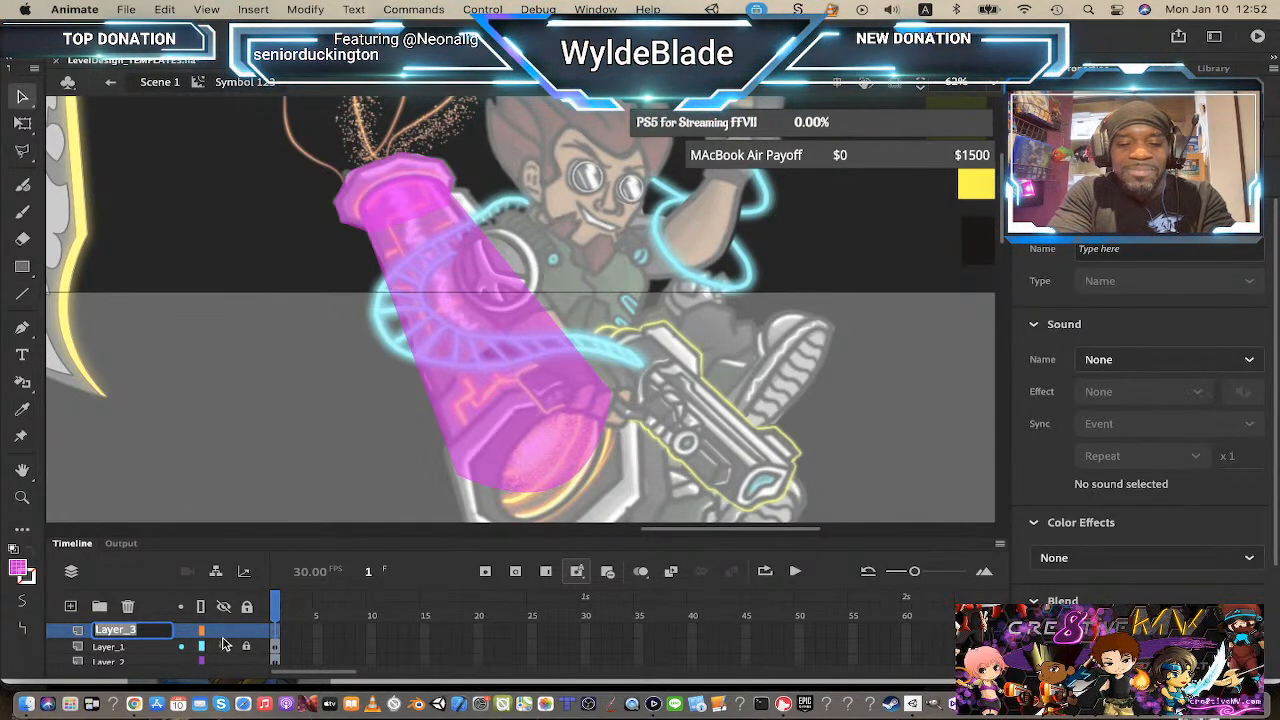
text(barrl)
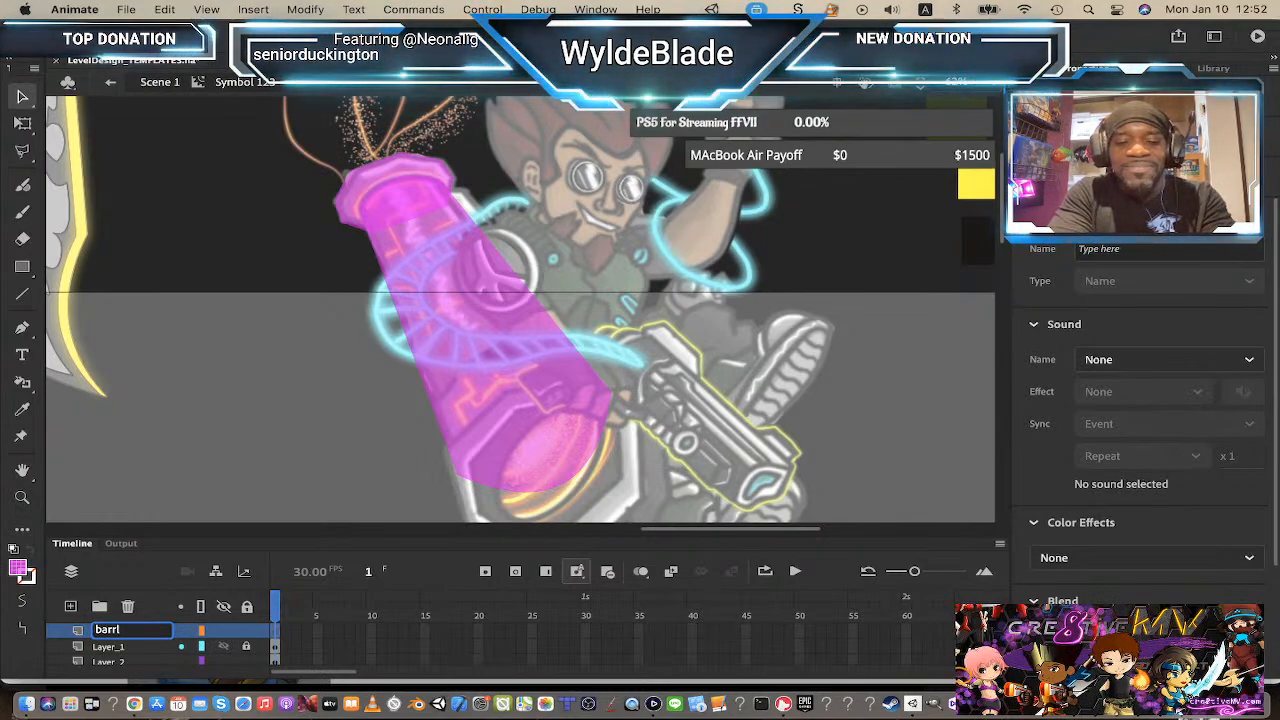
text(head)
key(Return)
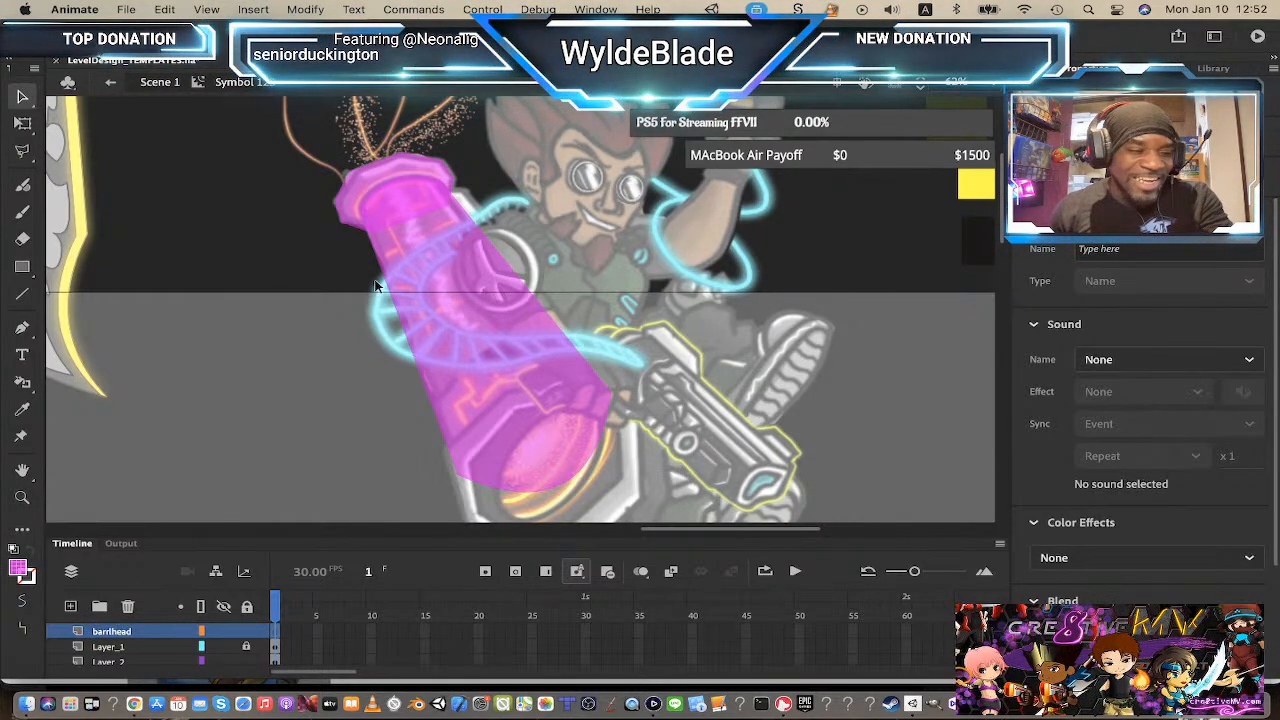
Step: Draw a small magenta rectangle over the cannon's muzzle on the barrlhead layer
scroll(404, 255, down, 3)
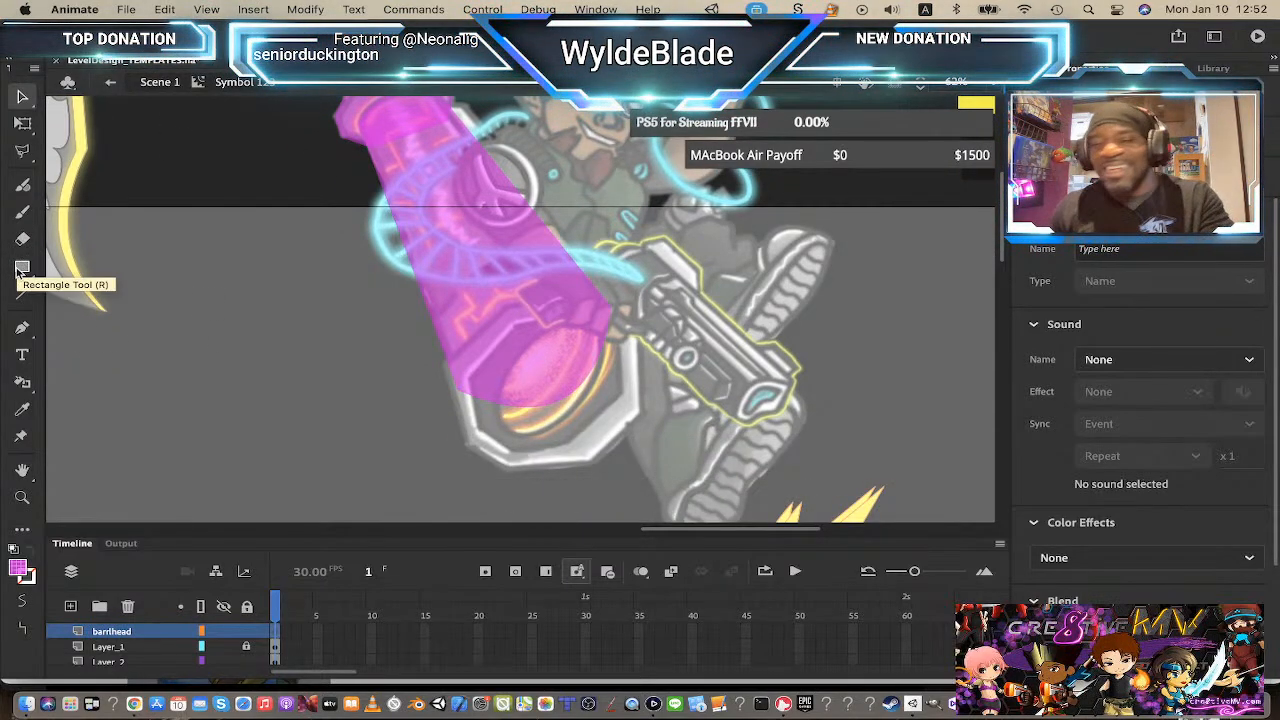
click(22, 266)
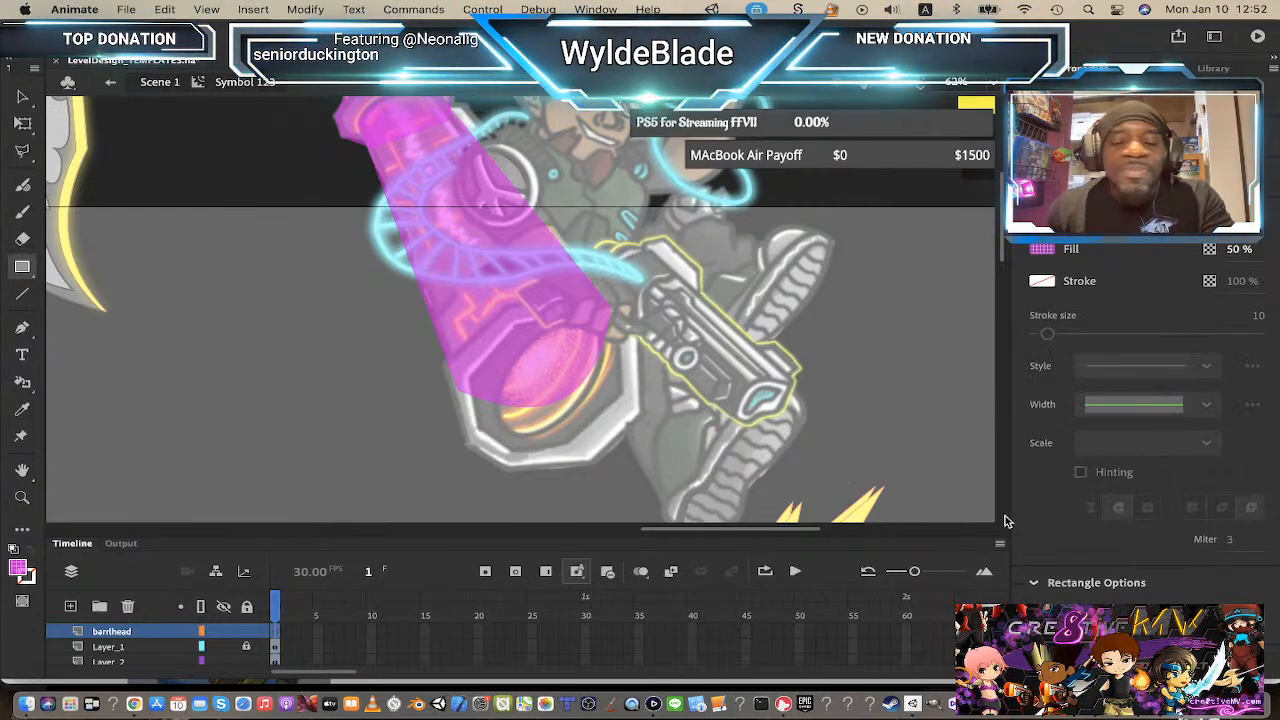
mouse_move(528, 355)
mouse_down()
mouse_move(580, 408)
mouse_move(606, 414)
mouse_up()
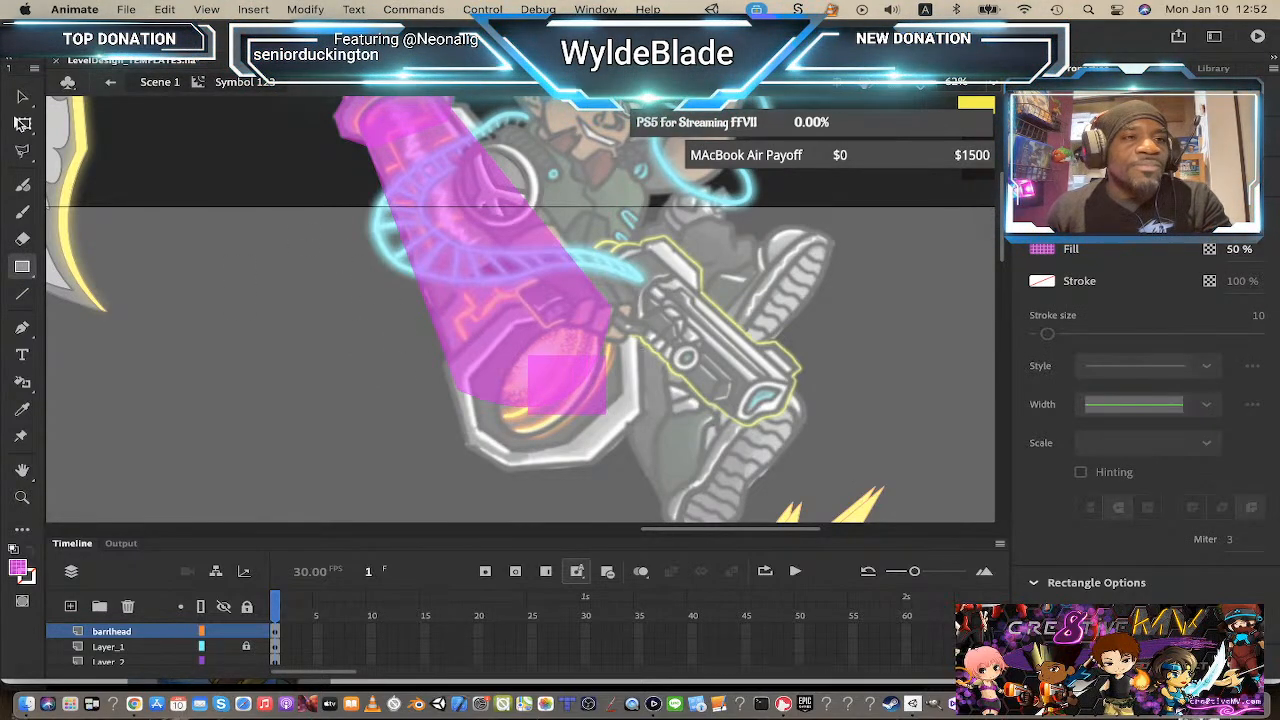
Step: Drag the rectangle's corners outward to cover the cannon's muzzle opening
click(24, 96)
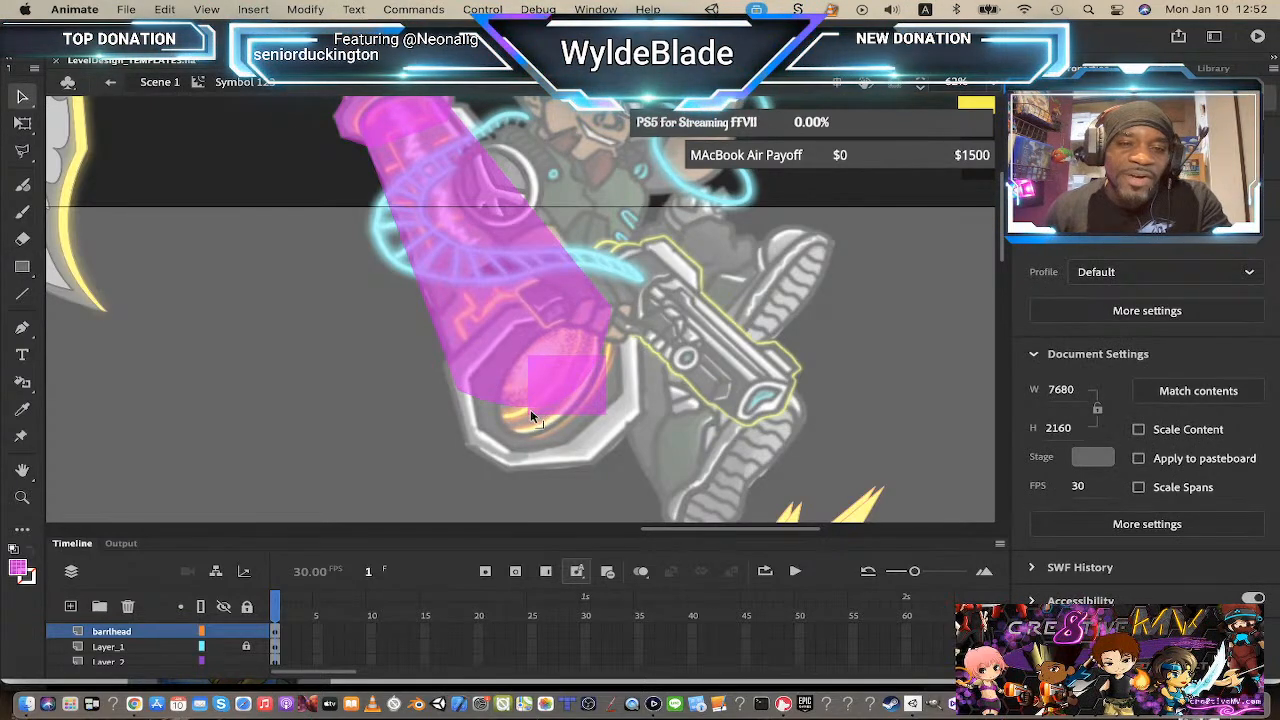
drag(531, 411, 441, 370)
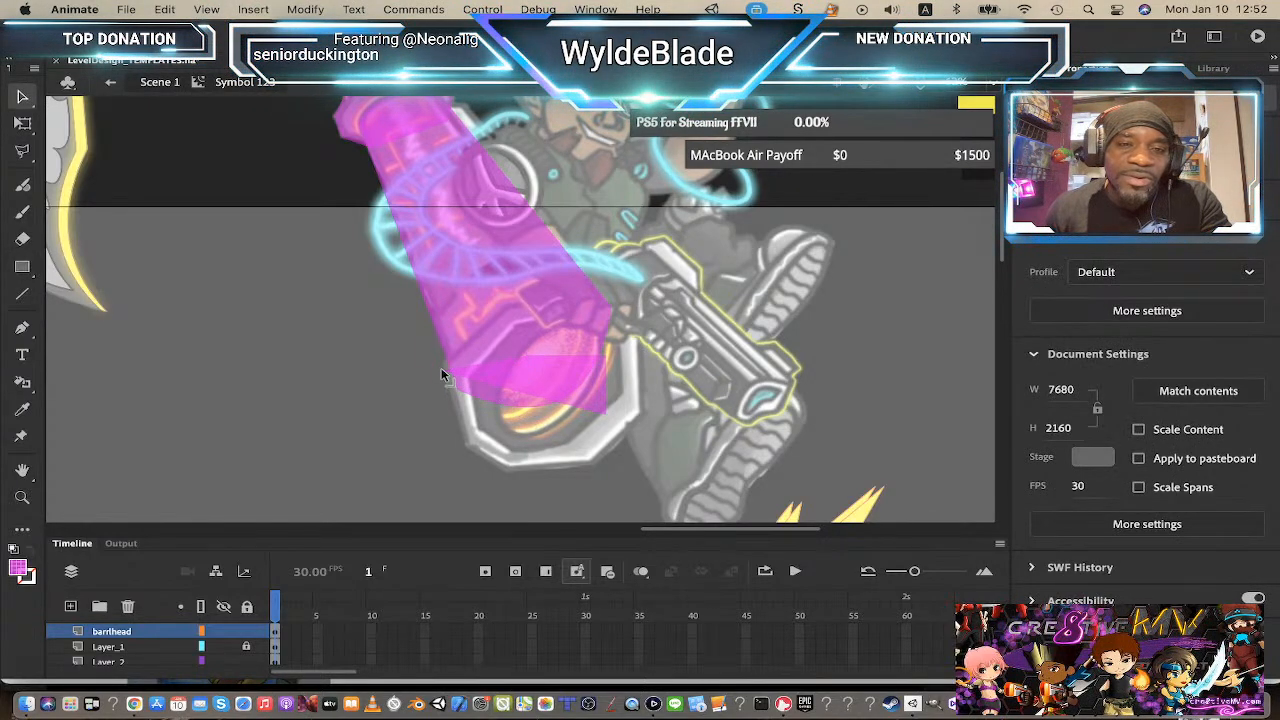
drag(528, 354, 509, 301)
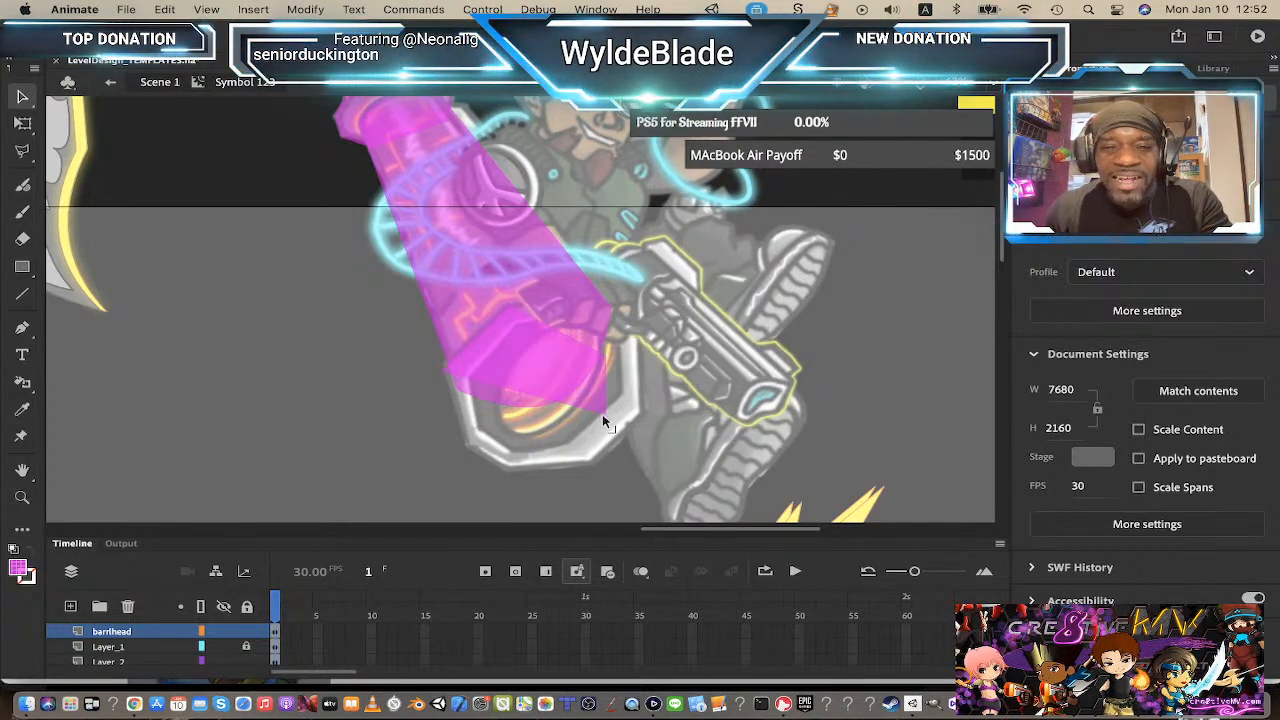
drag(608, 420, 596, 460)
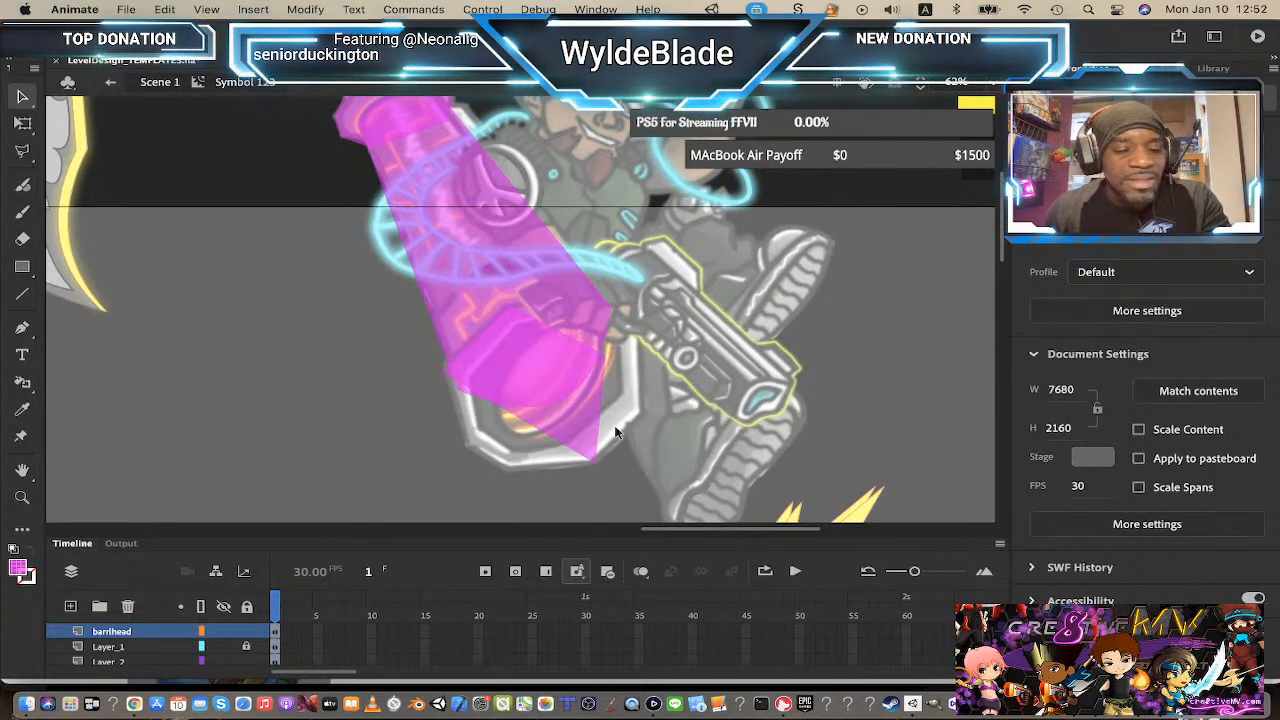
drag(610, 364, 643, 413)
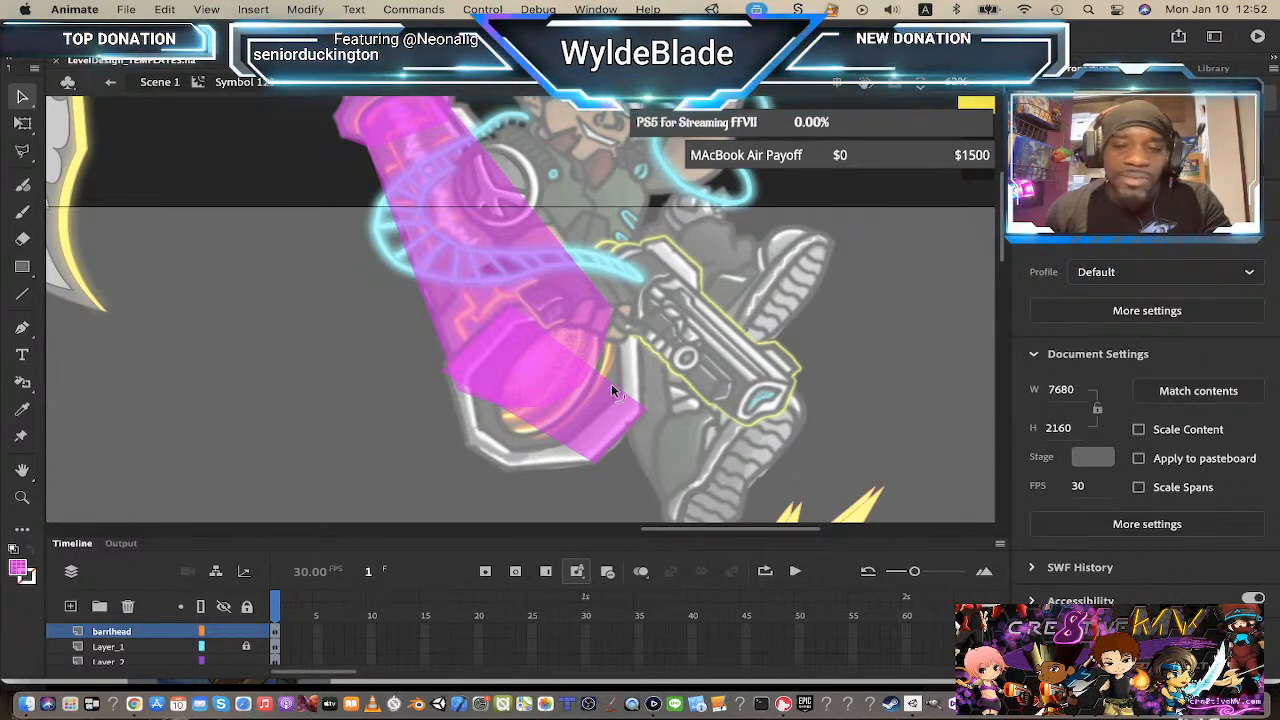
drag(614, 386, 638, 329)
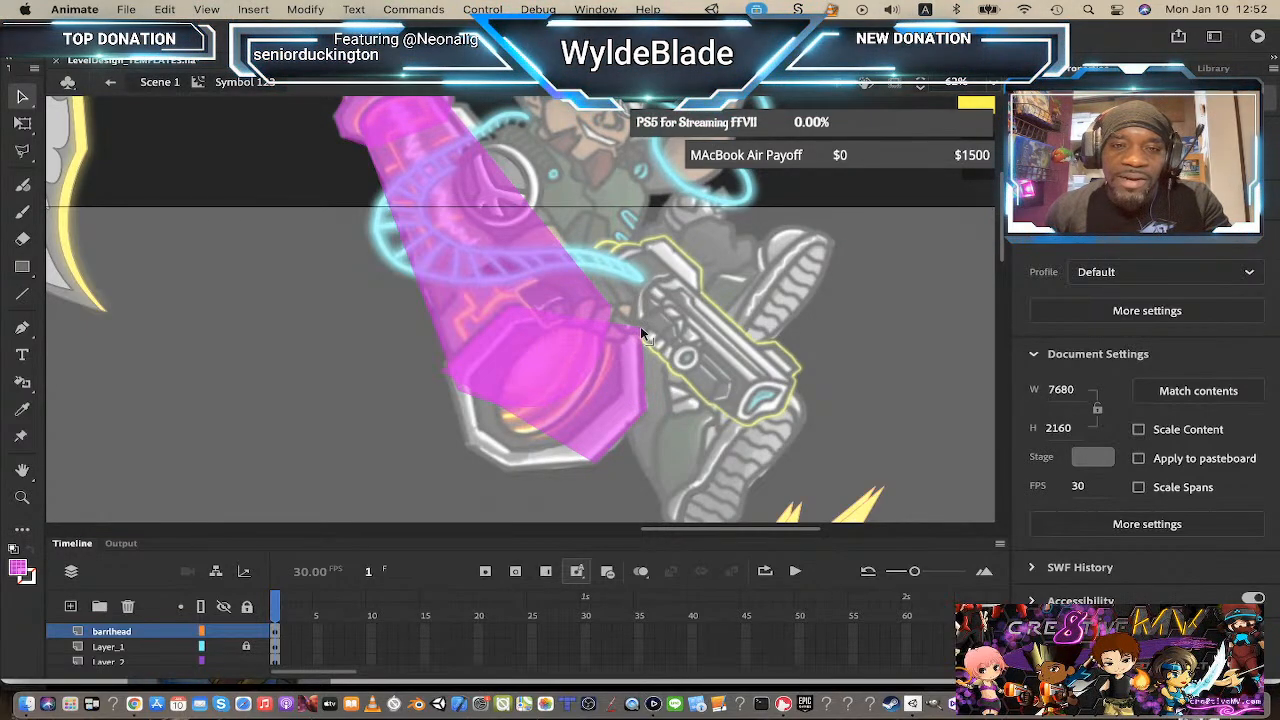
Step: Move the muzzle shape slightly down and pull its lower corners to fit the muzzle's bottom edge
click(572, 295)
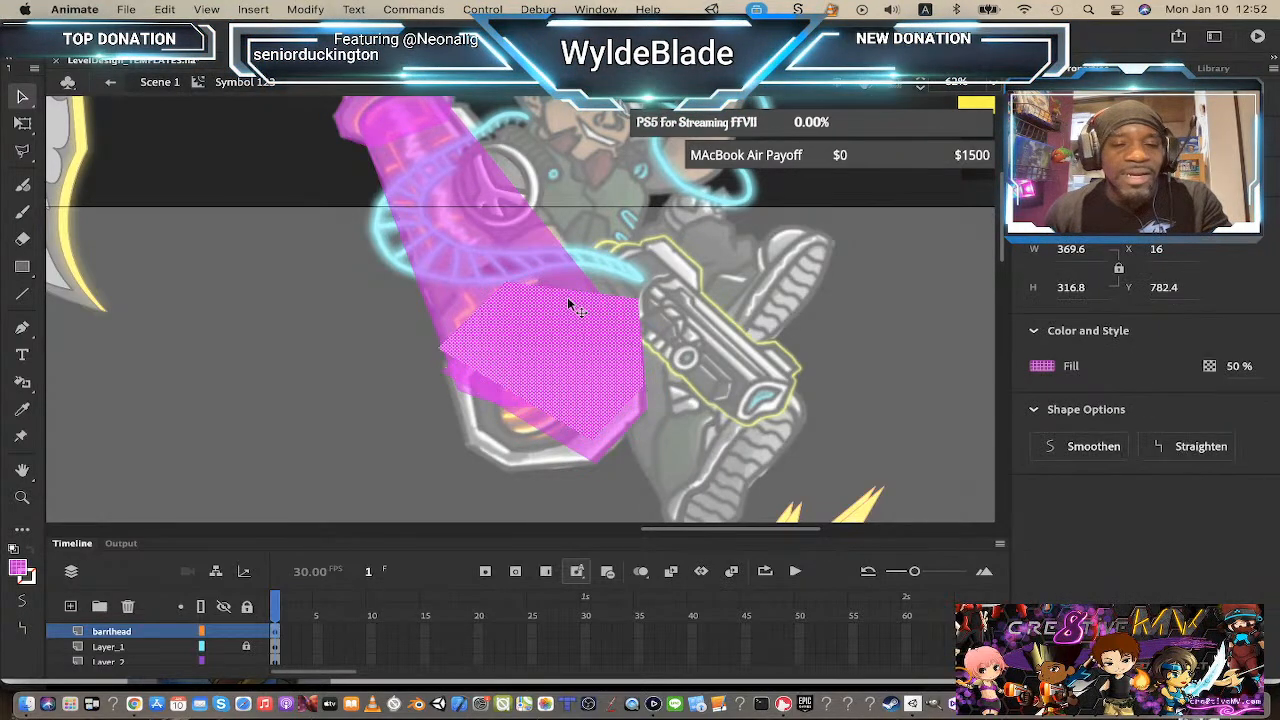
drag(572, 305, 578, 327)
click(841, 318)
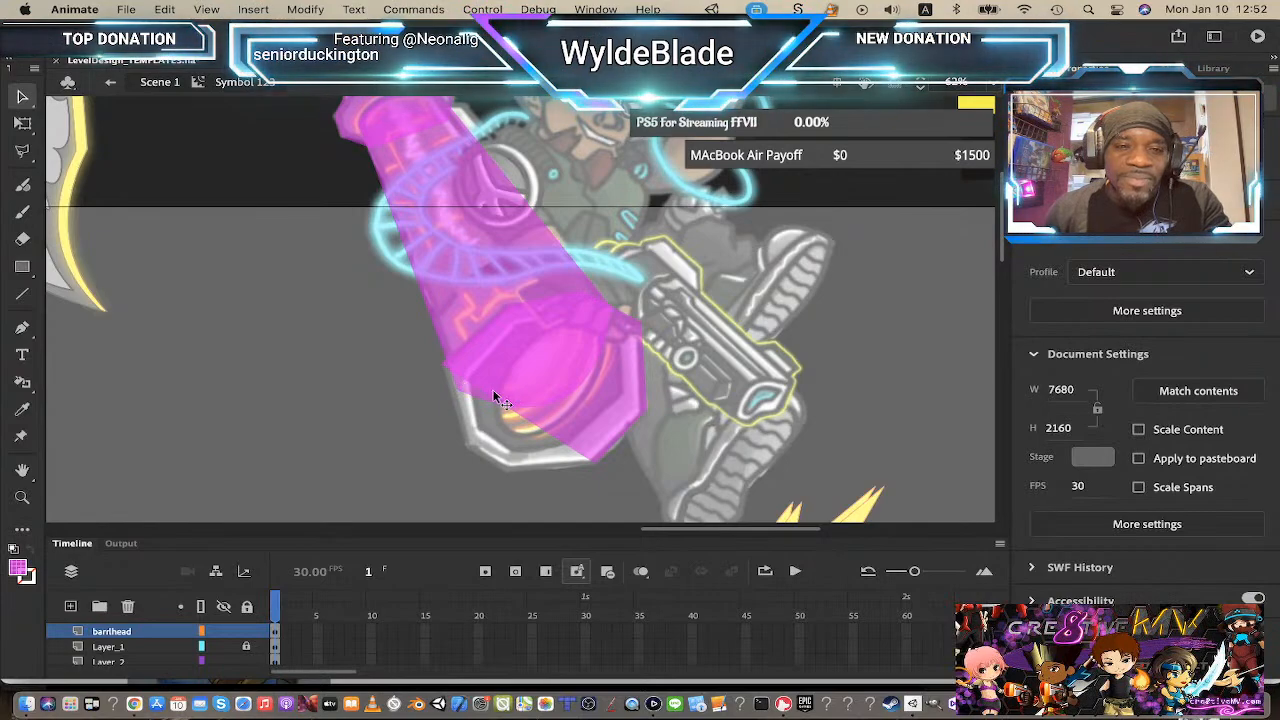
drag(485, 390, 463, 441)
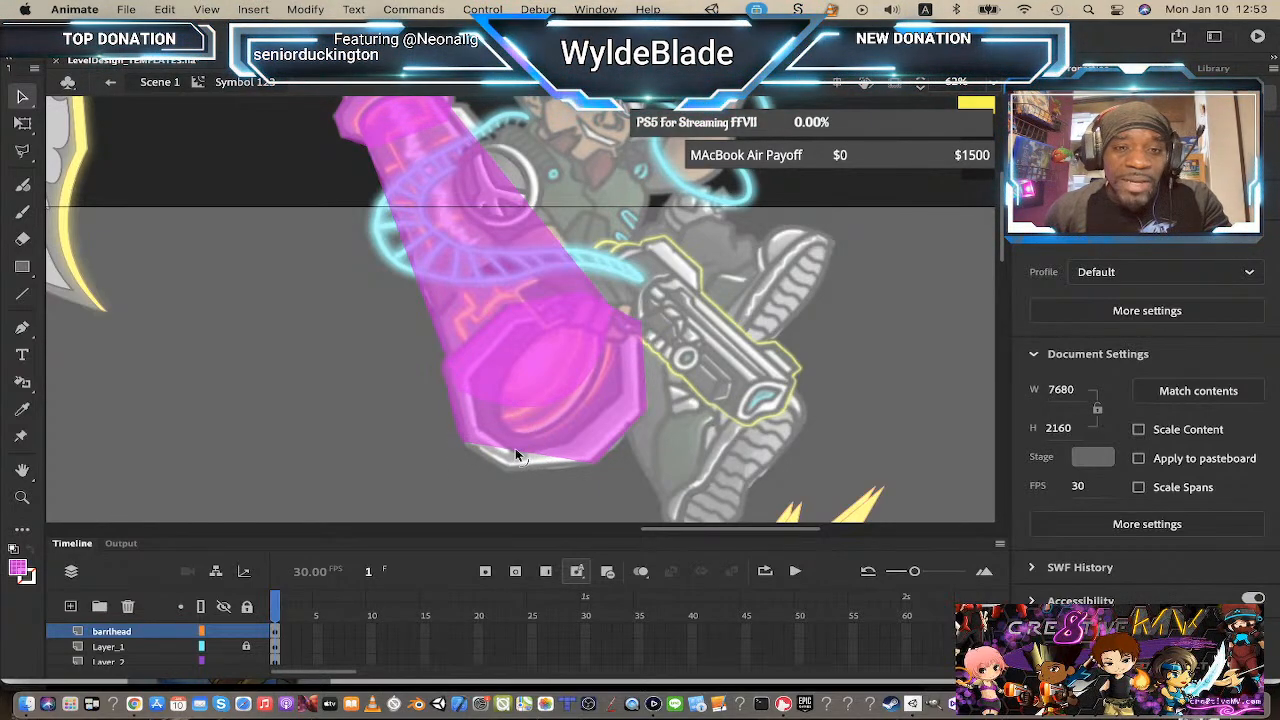
drag(516, 451, 509, 473)
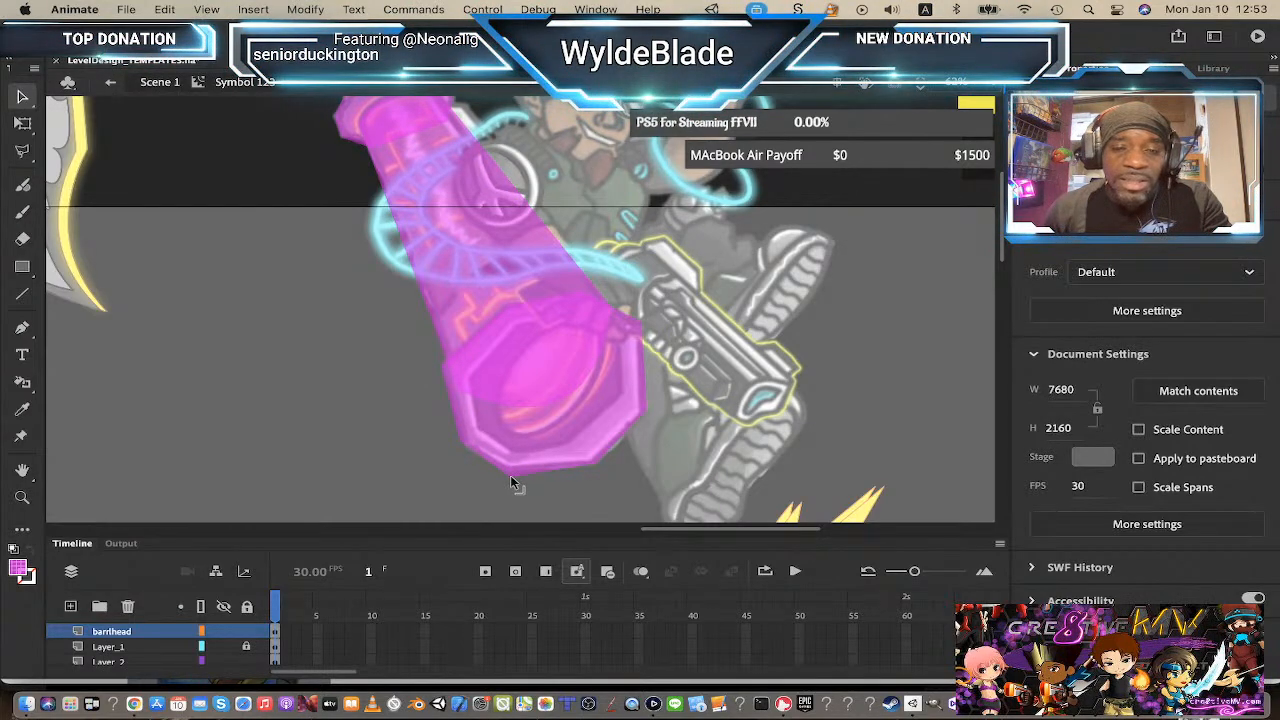
Step: Select the muzzle shape to check its fit over the cannon
scroll(812, 270, up, 3)
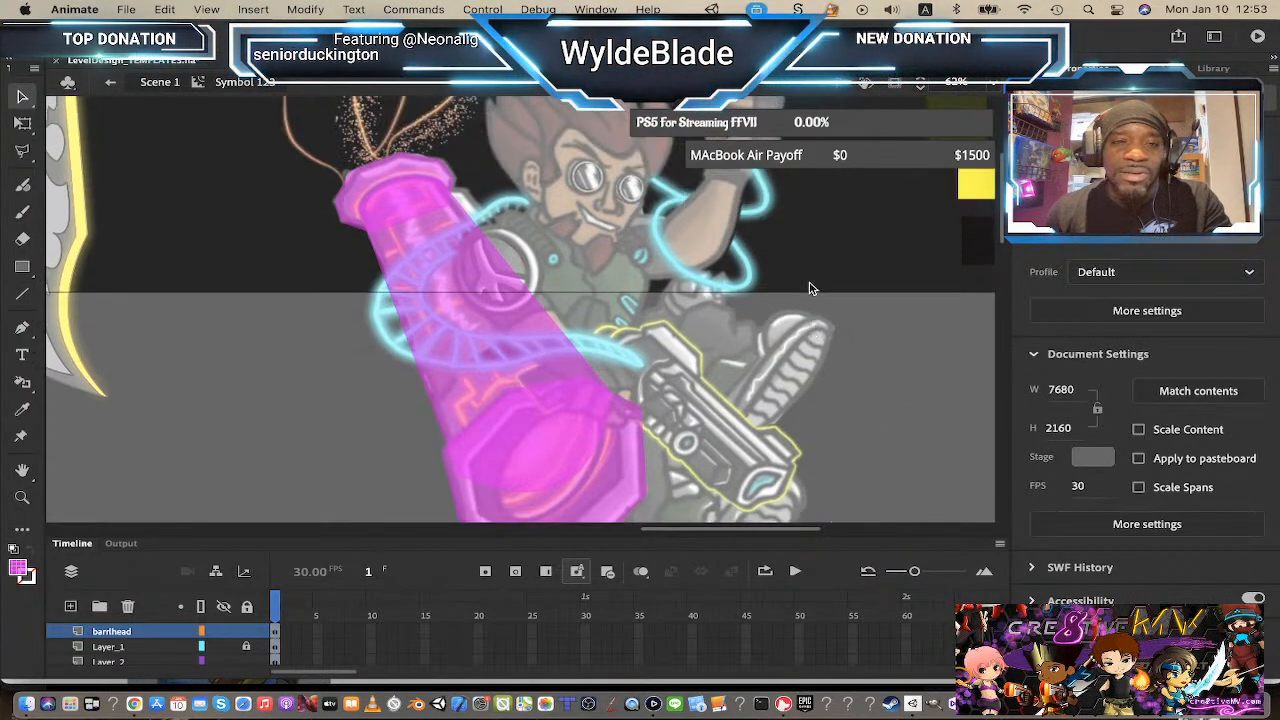
scroll(810, 288, down, 3)
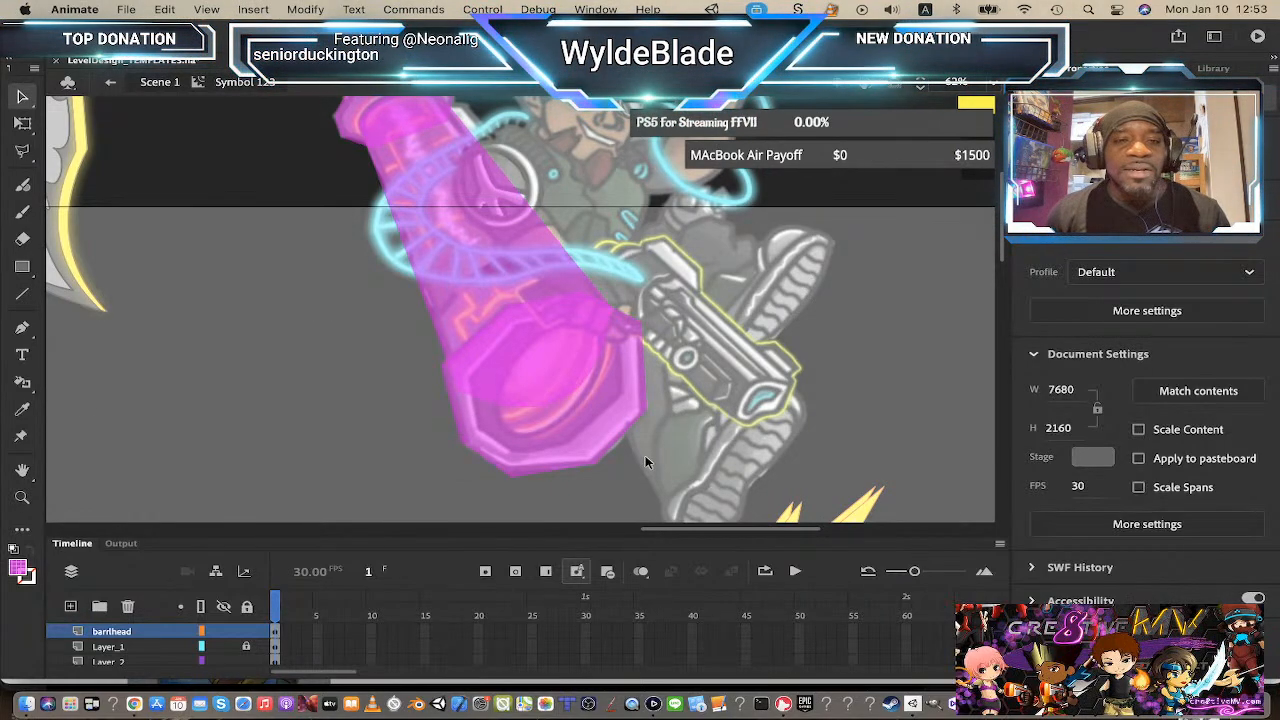
click(604, 410)
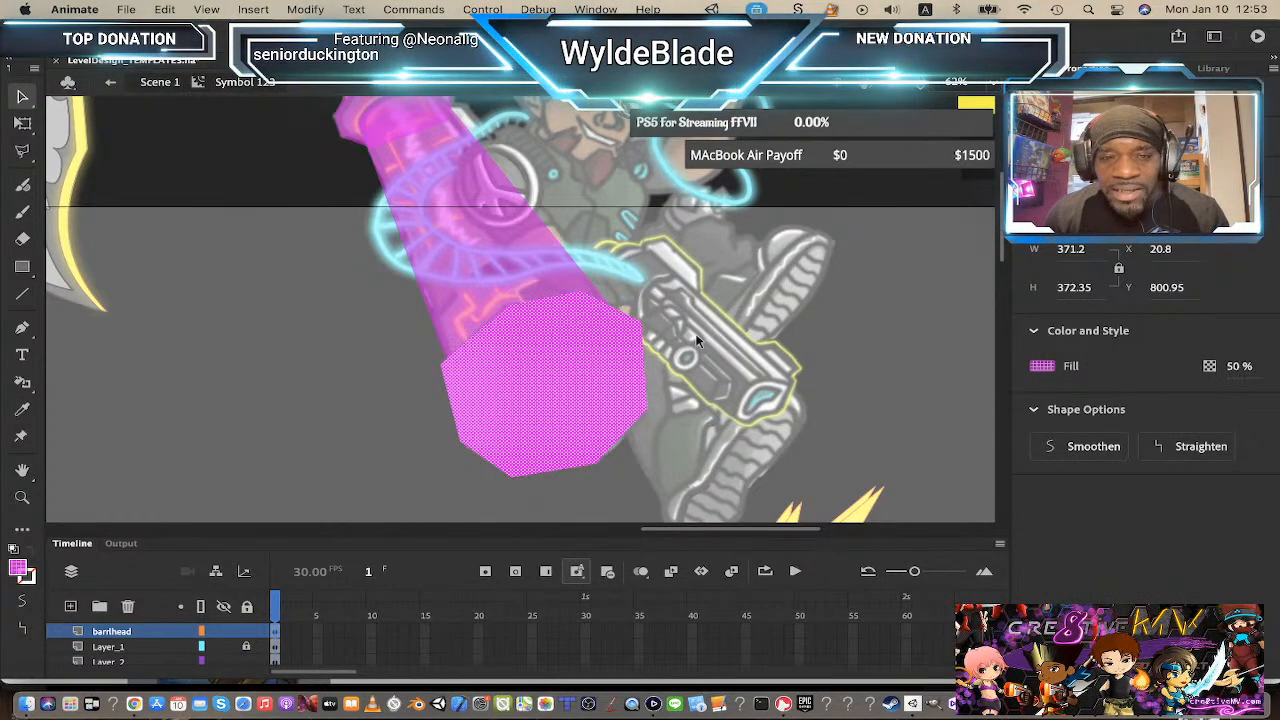
click(727, 308)
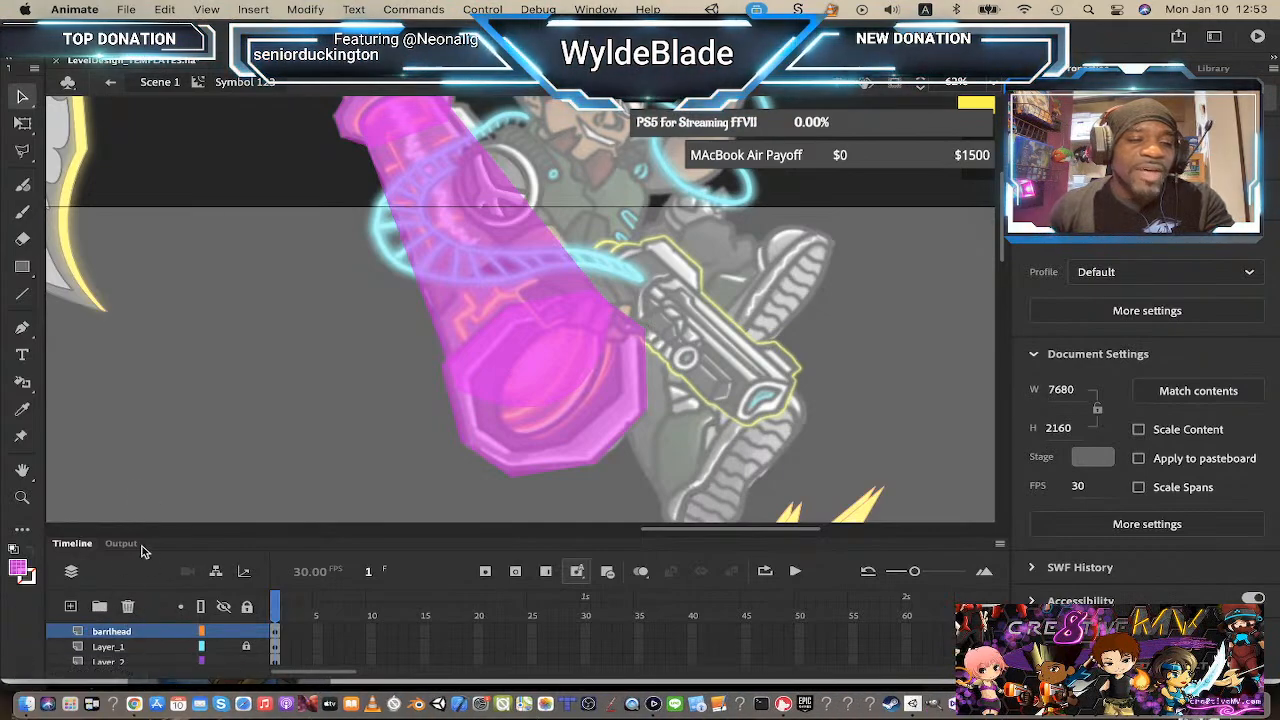
click(556, 385)
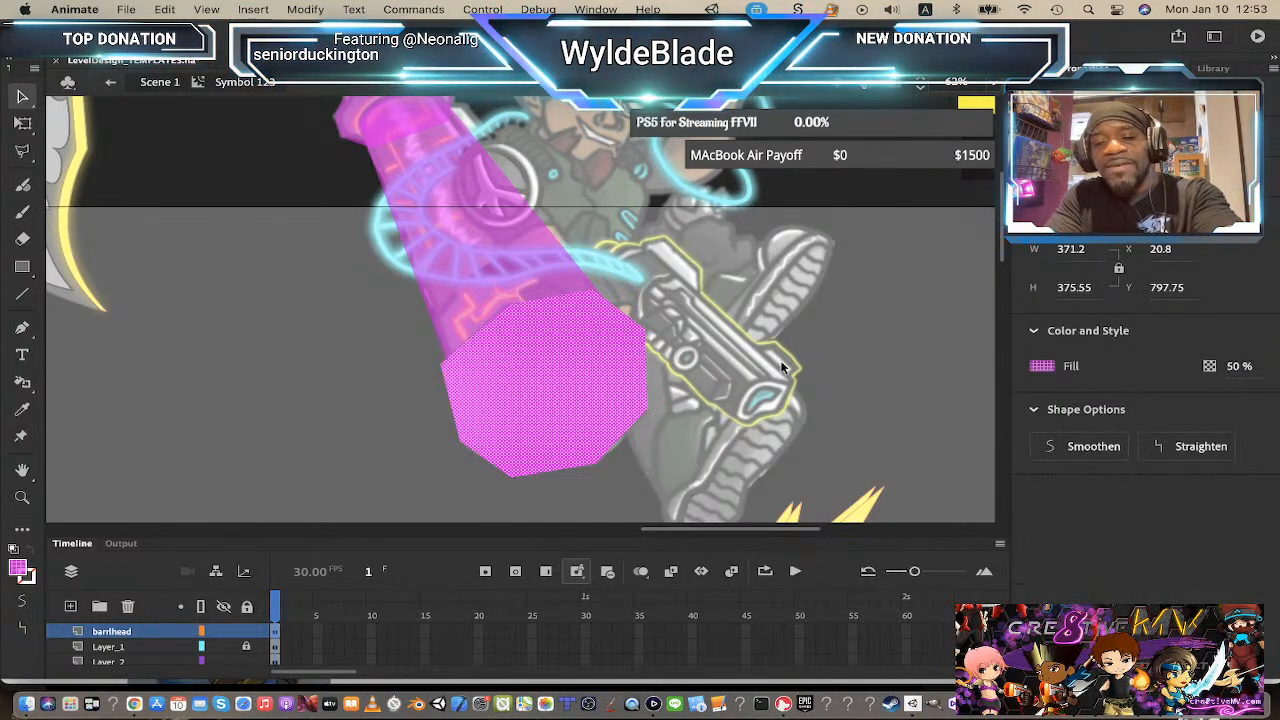
Step: Convert the muzzle overlay shape and the cap overlay shape each into a movie clip symbol
key(F8)
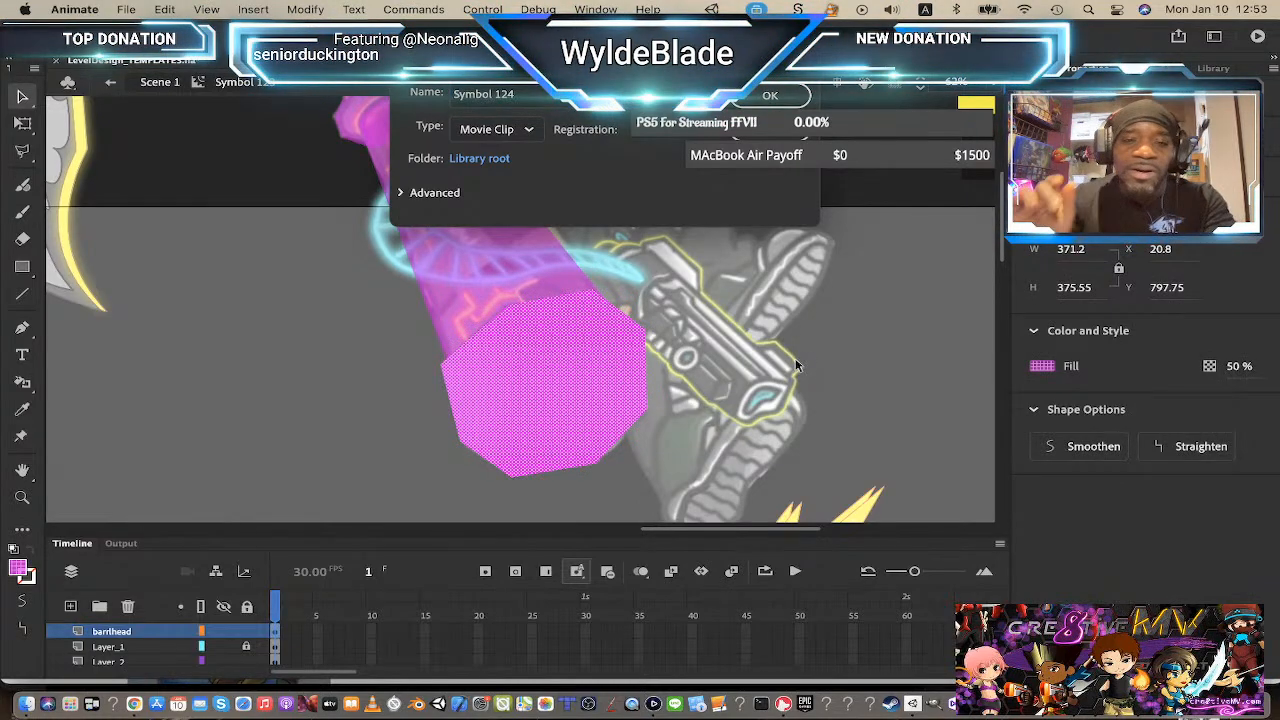
key(Return)
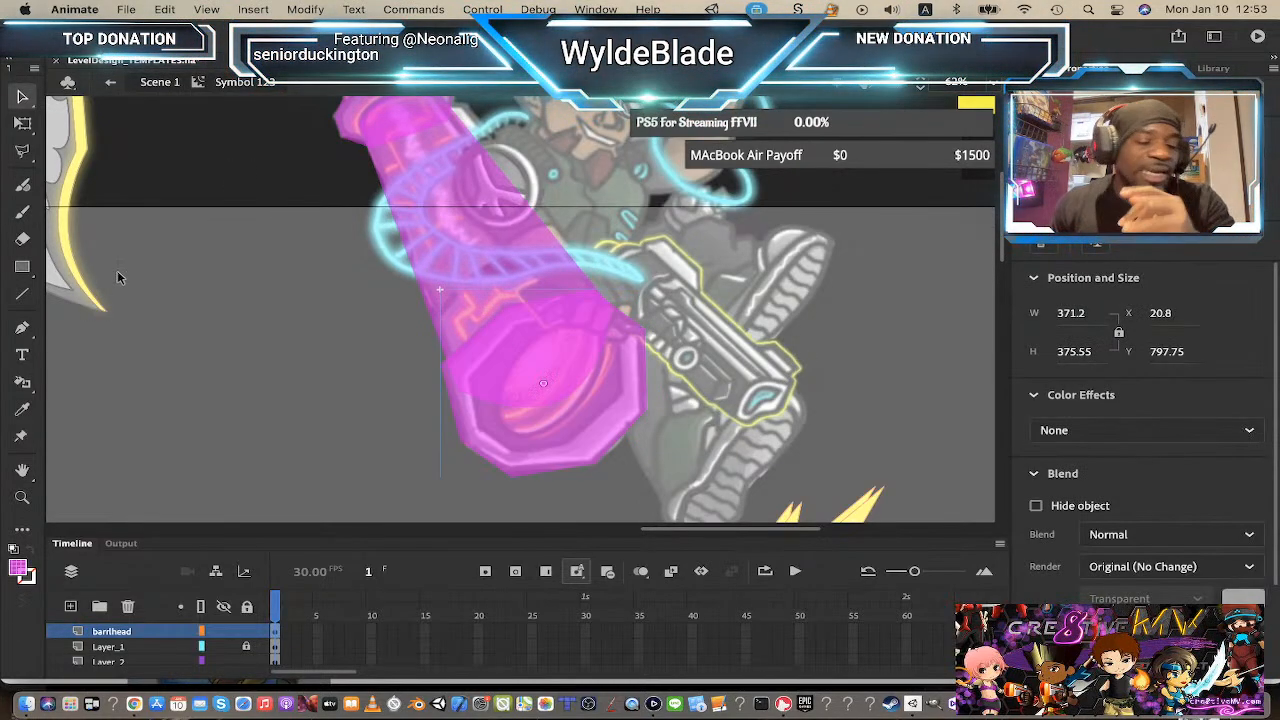
scroll(287, 276, up, 3)
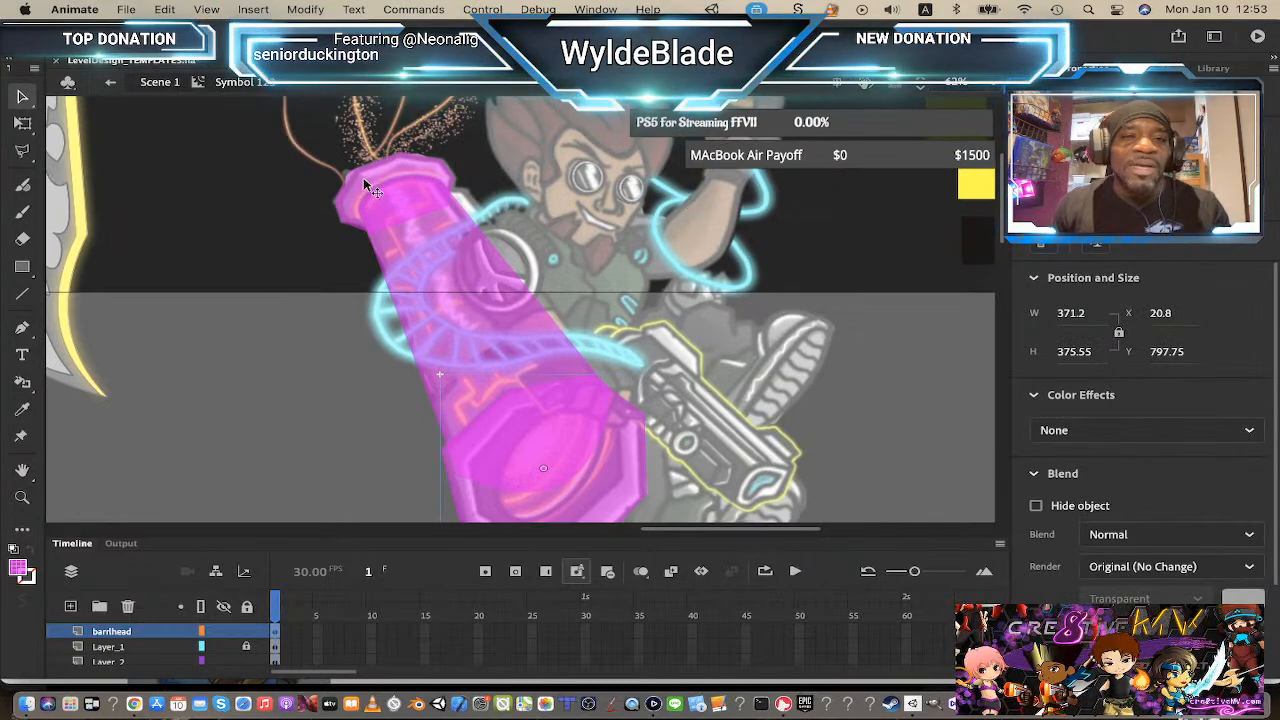
click(364, 180)
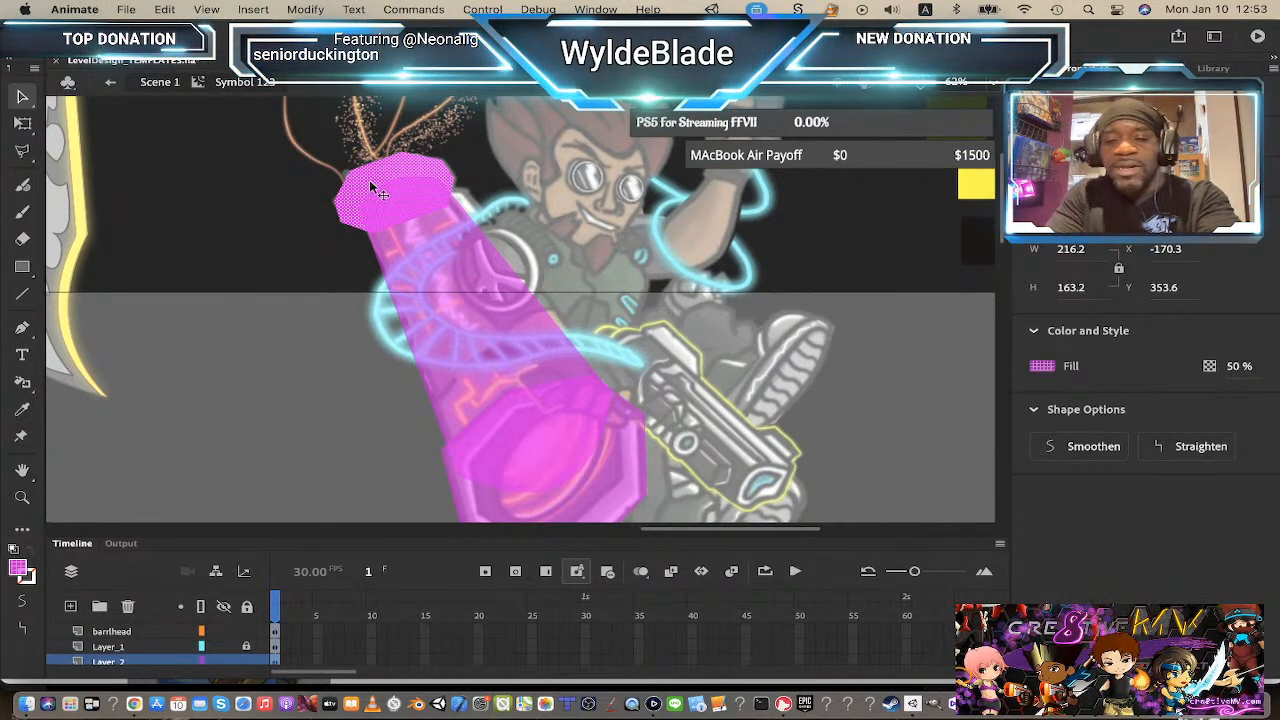
key(F8)
key(Return)
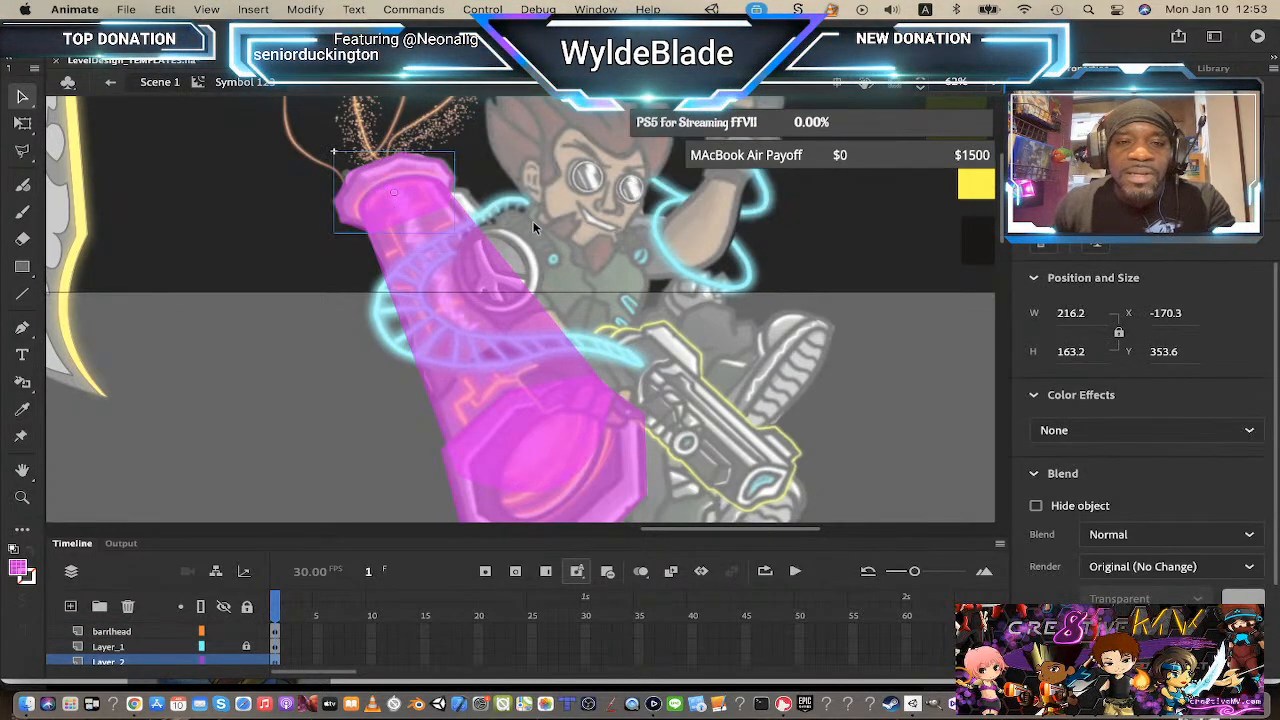
Step: Unlock Layer_1 and convert the cannon body overlay shape into a movie clip symbol
scroll(484, 350, down, 3)
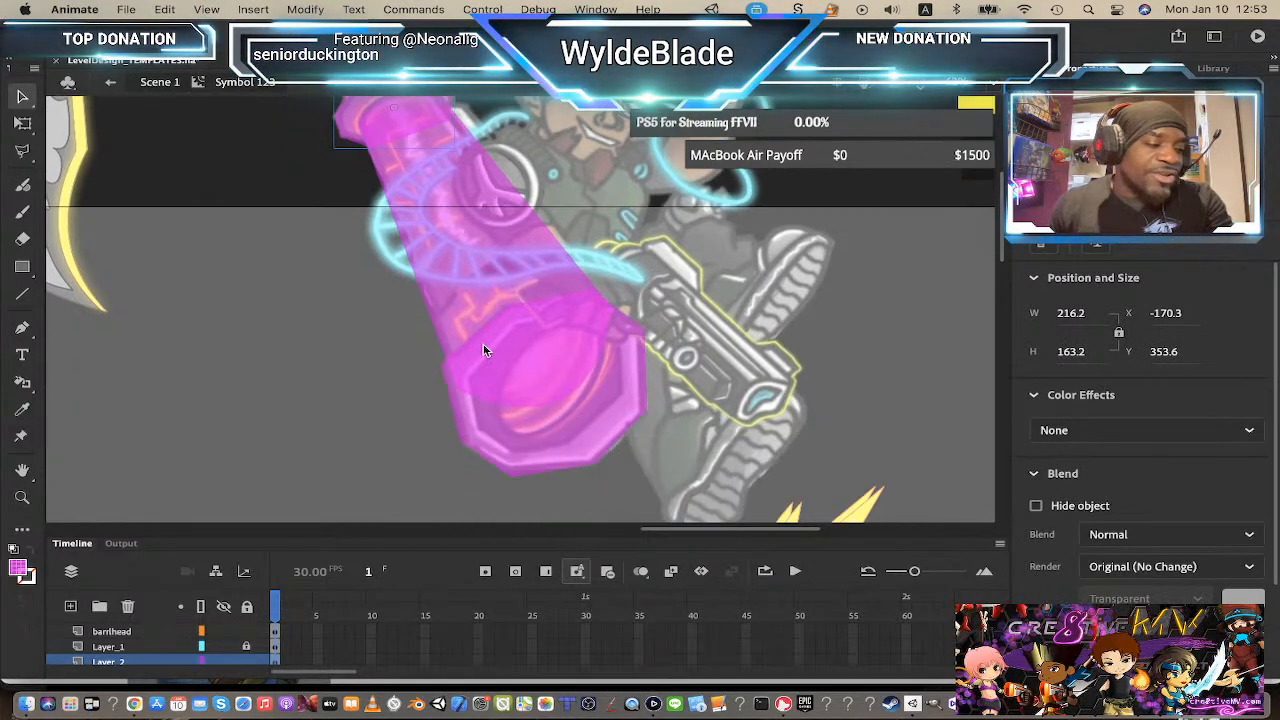
click(246, 646)
click(463, 230)
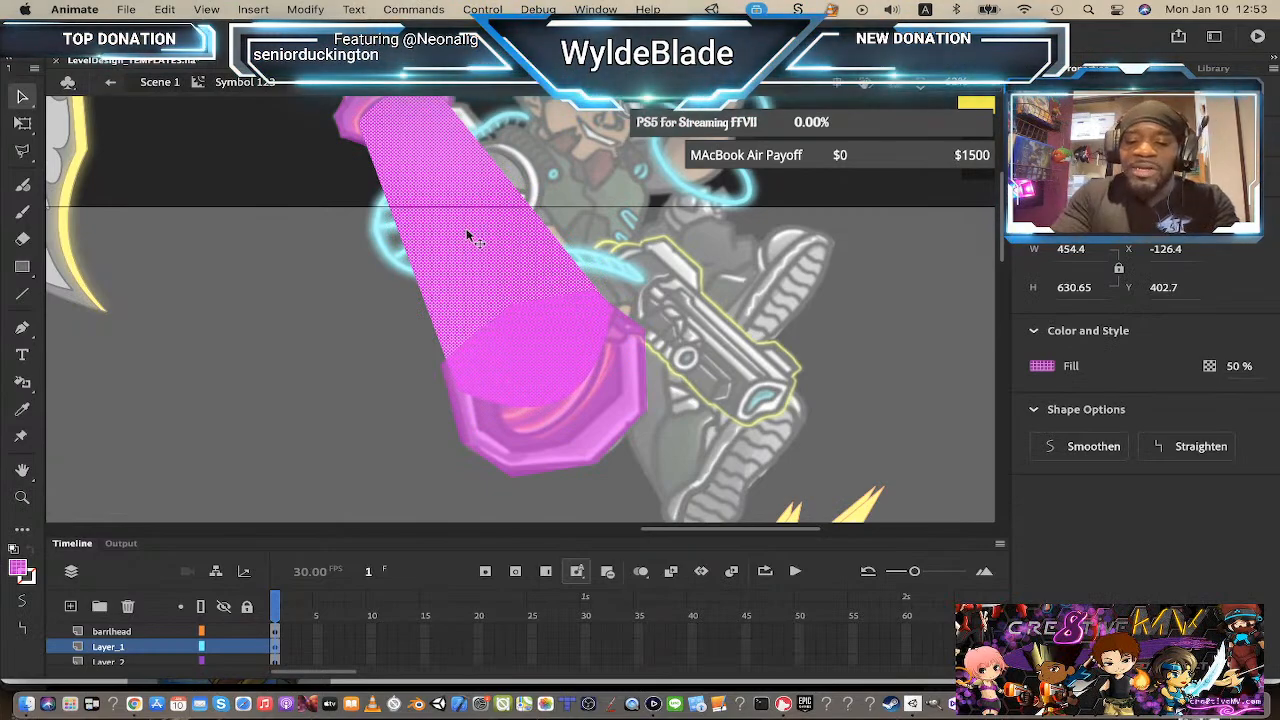
key(F8)
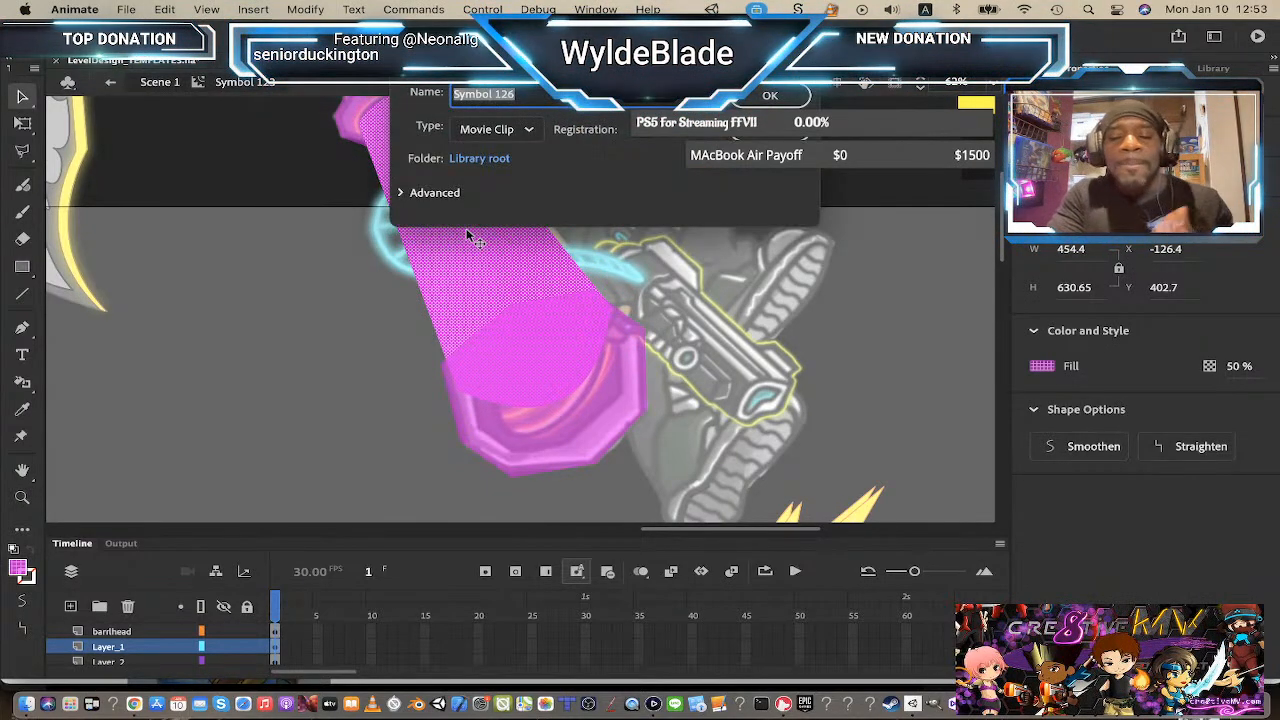
key(Return)
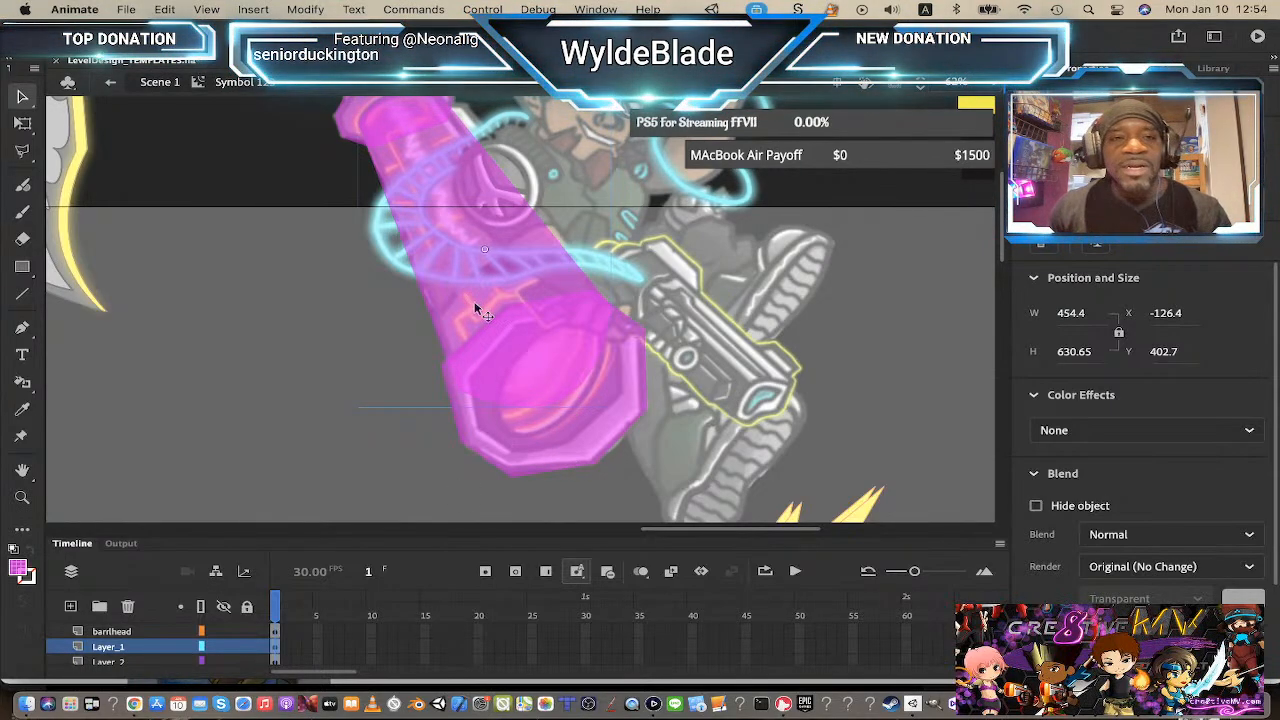
Step: Open the cap symbol for editing and zoom in to select its magenta shape
scroll(482, 312, up, 3)
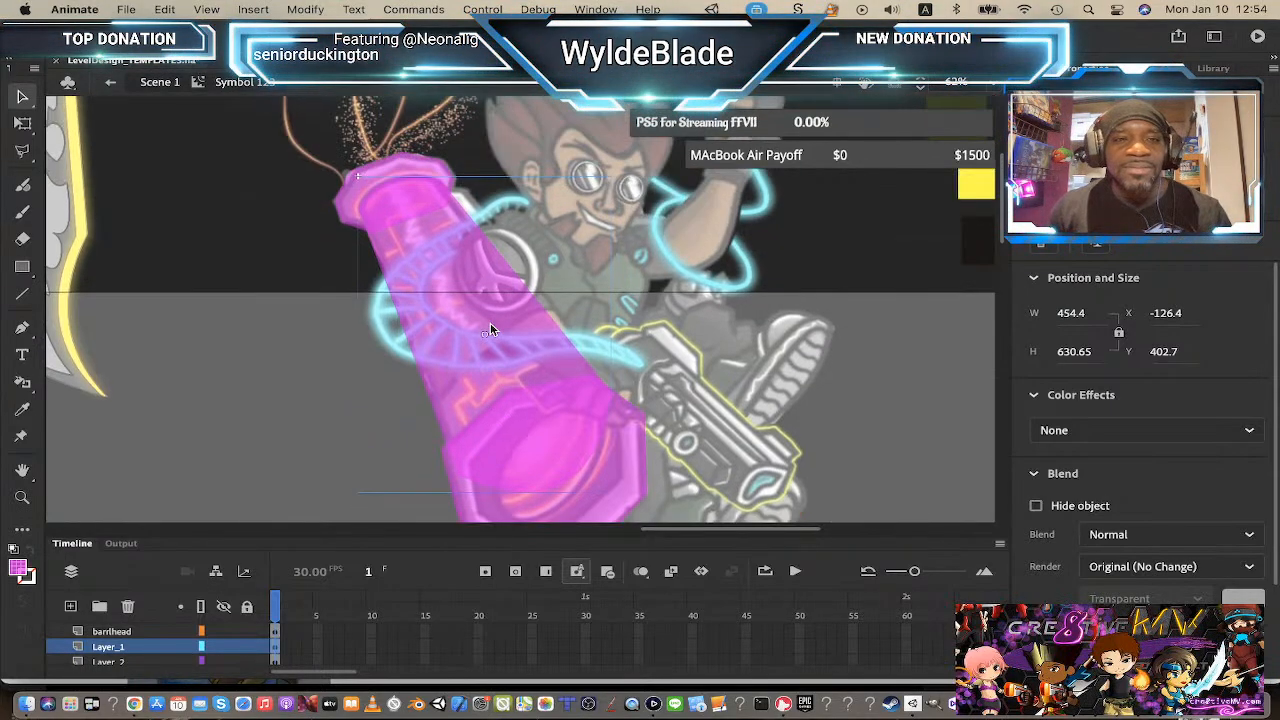
double_click(373, 173)
click(378, 172)
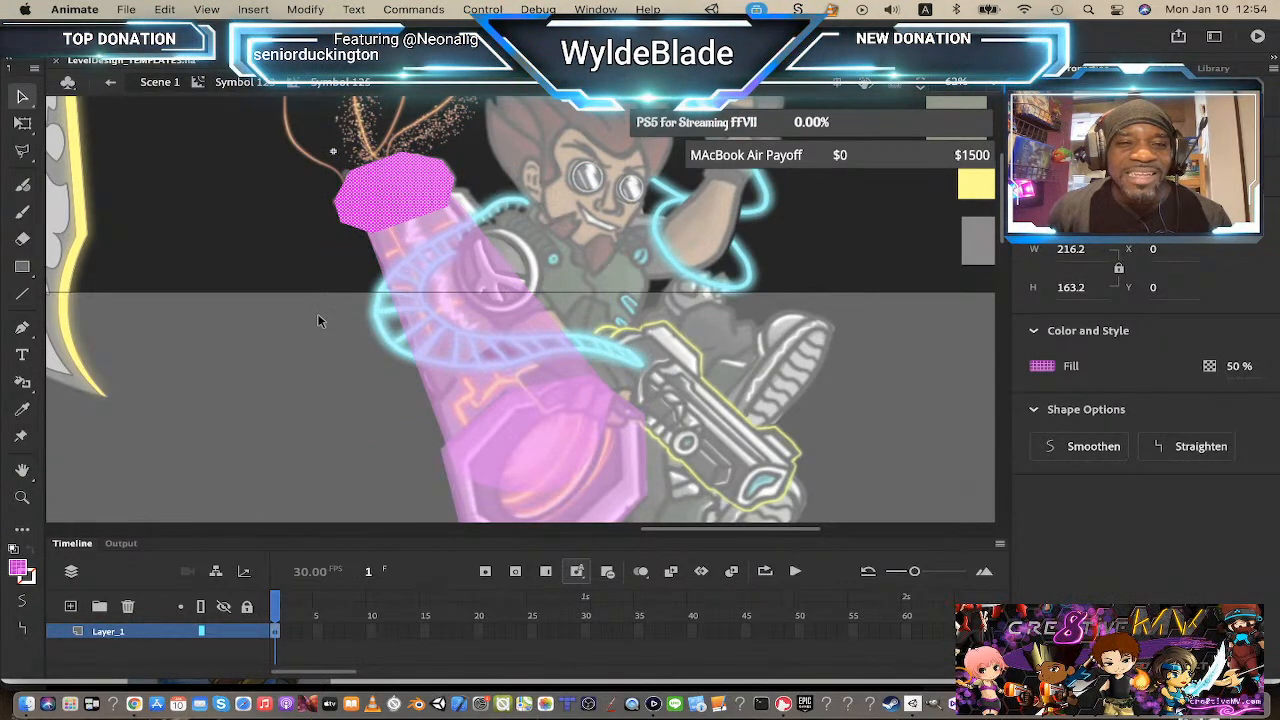
click(278, 296)
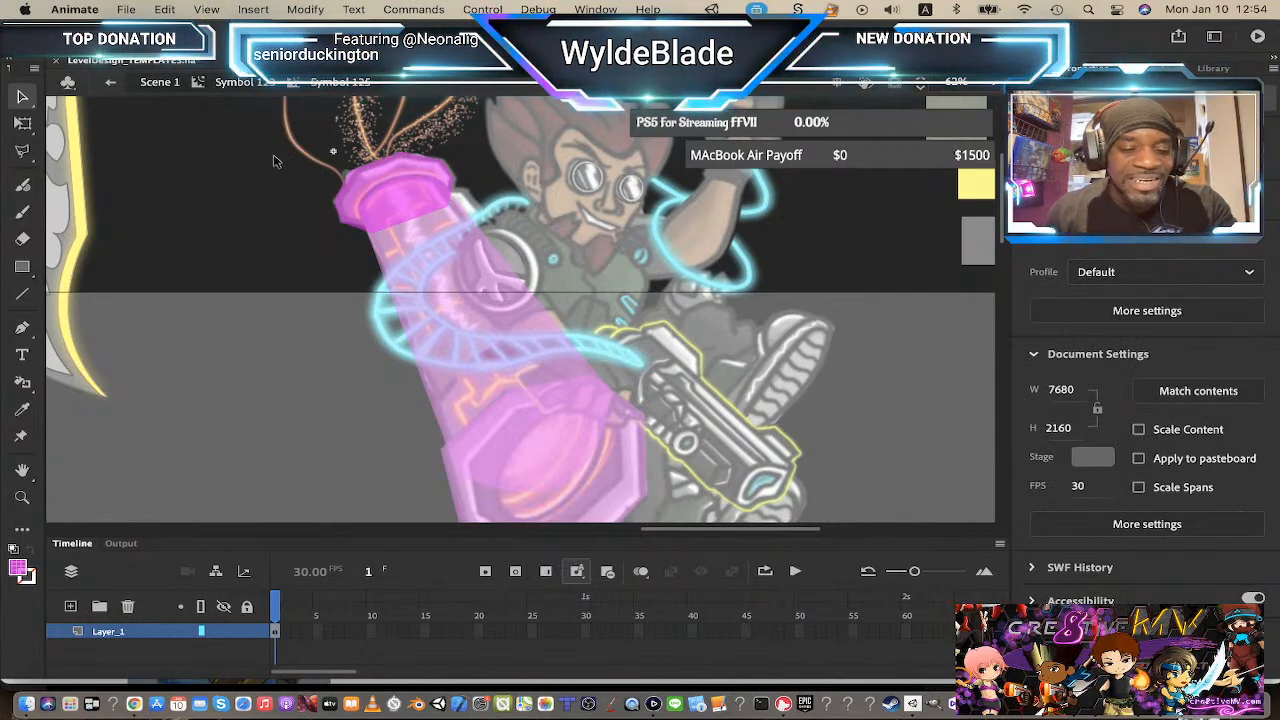
key(z)
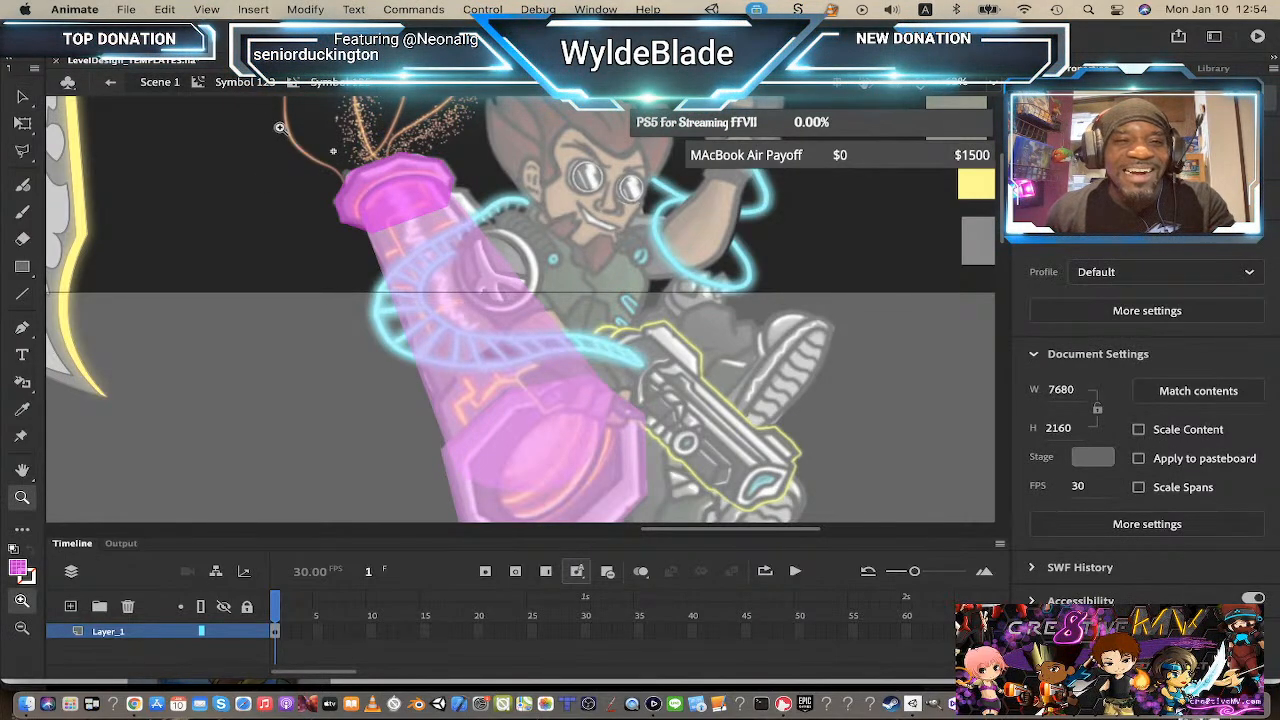
click(407, 200)
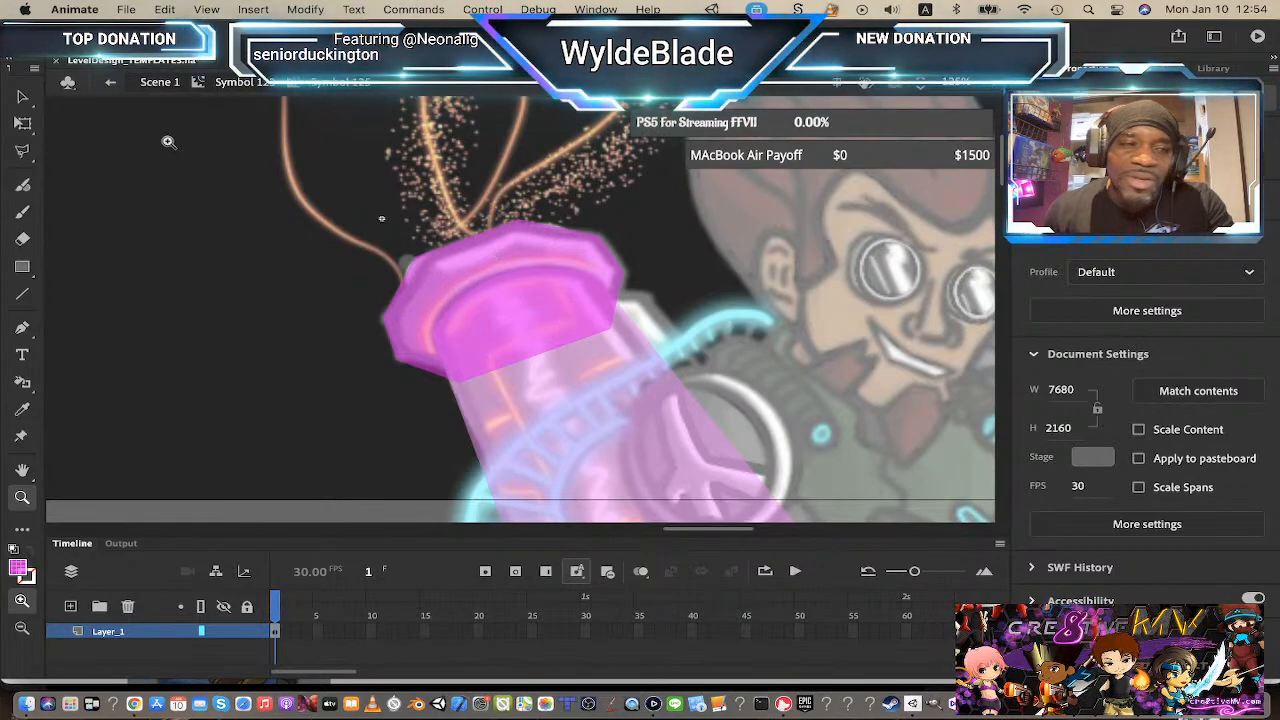
click(22, 98)
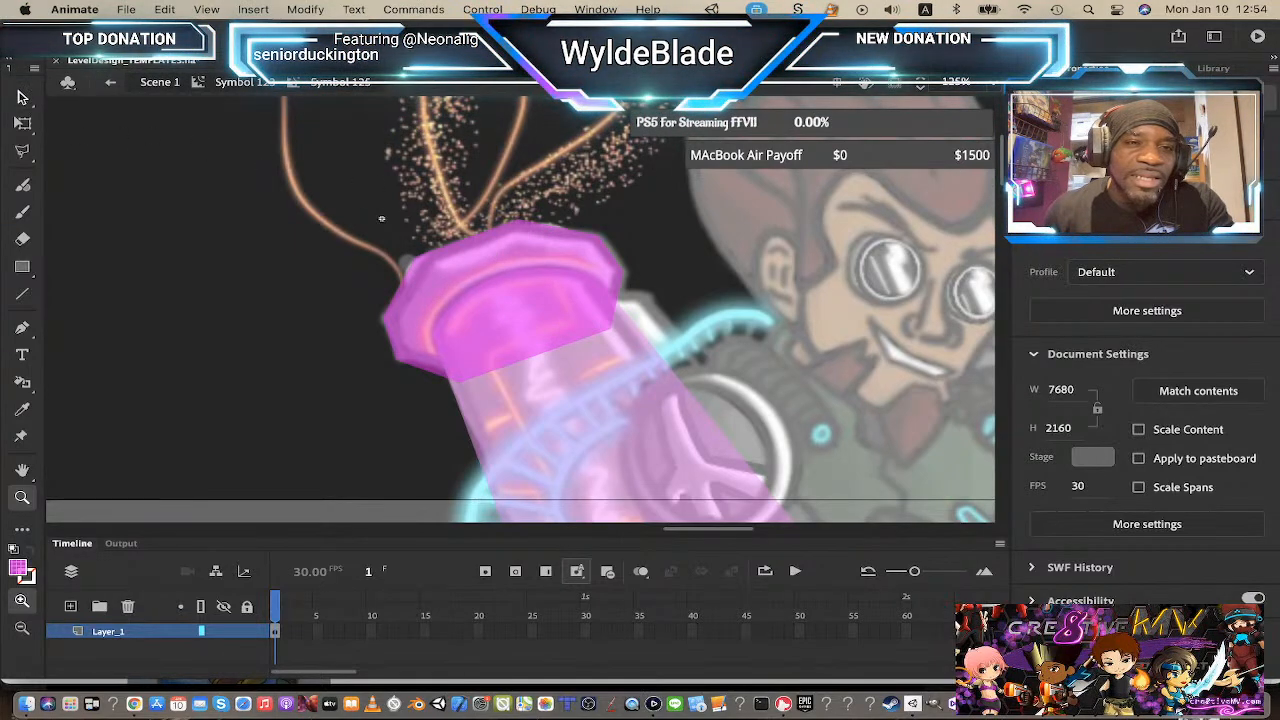
click(463, 257)
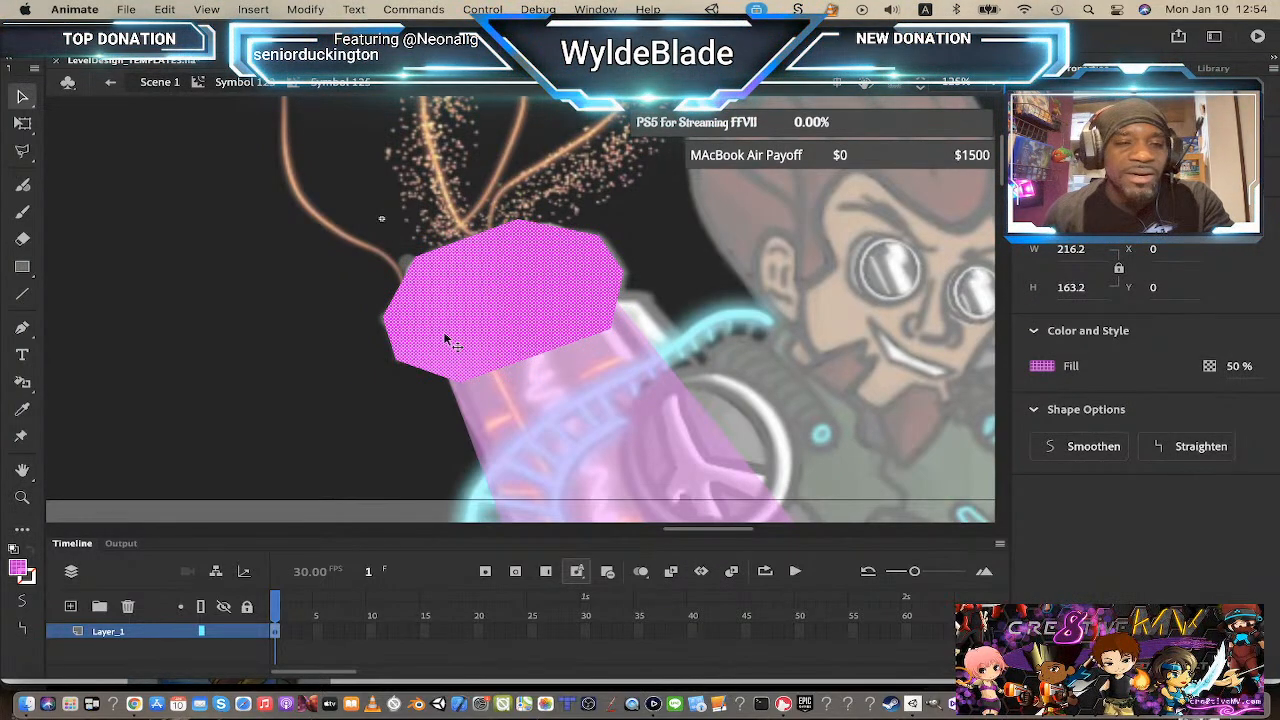
Step: Add a new layer, scale its cap shape down to about 184 × 139 and nudge it down and right
click(71, 607)
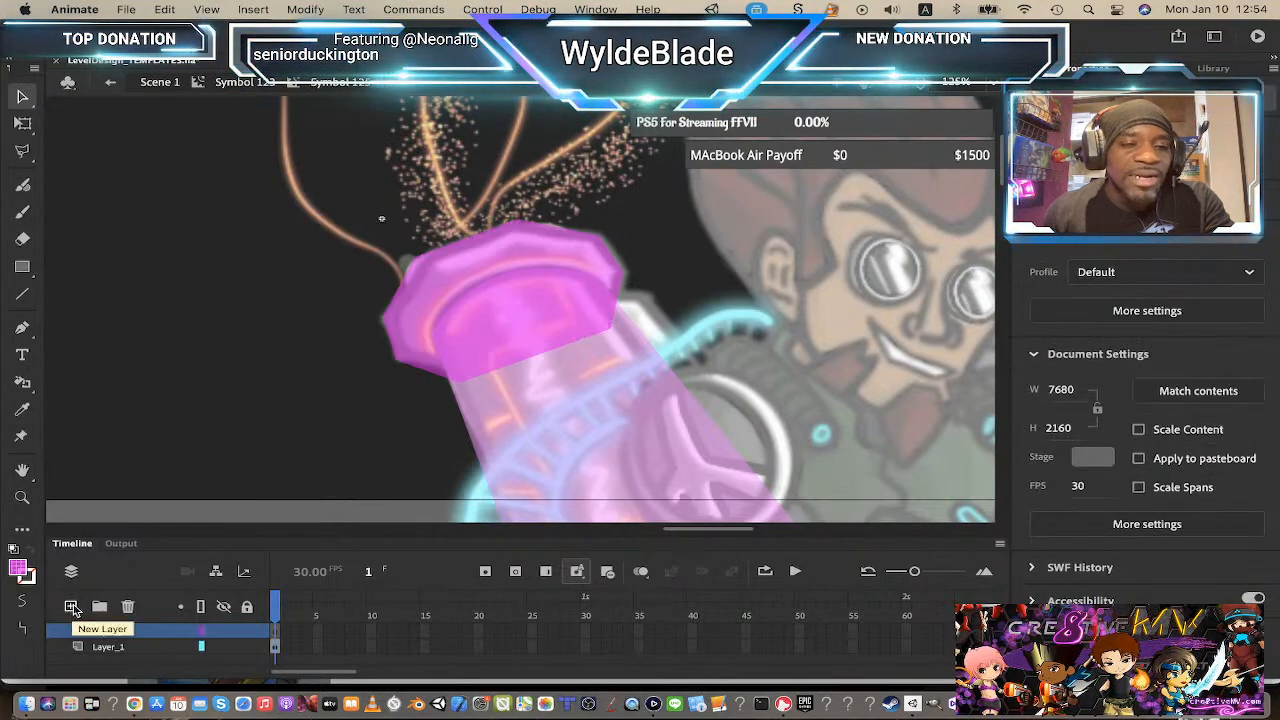
click(490, 374)
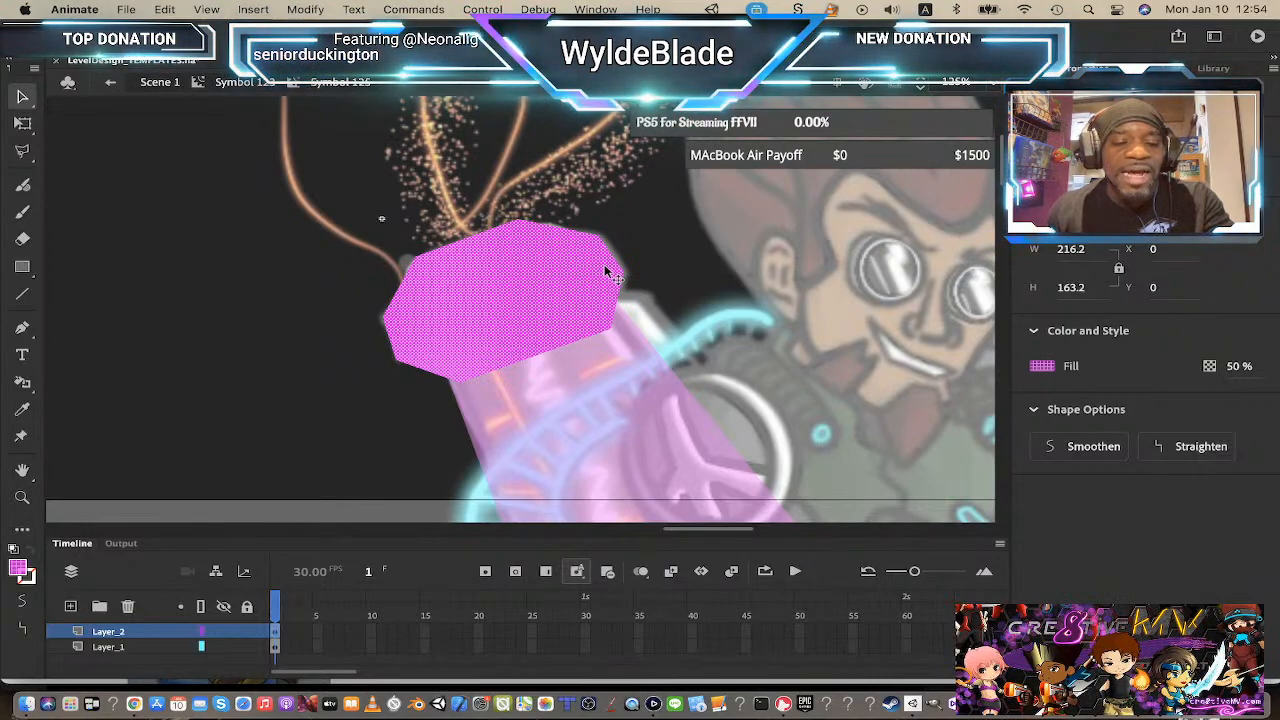
key(q)
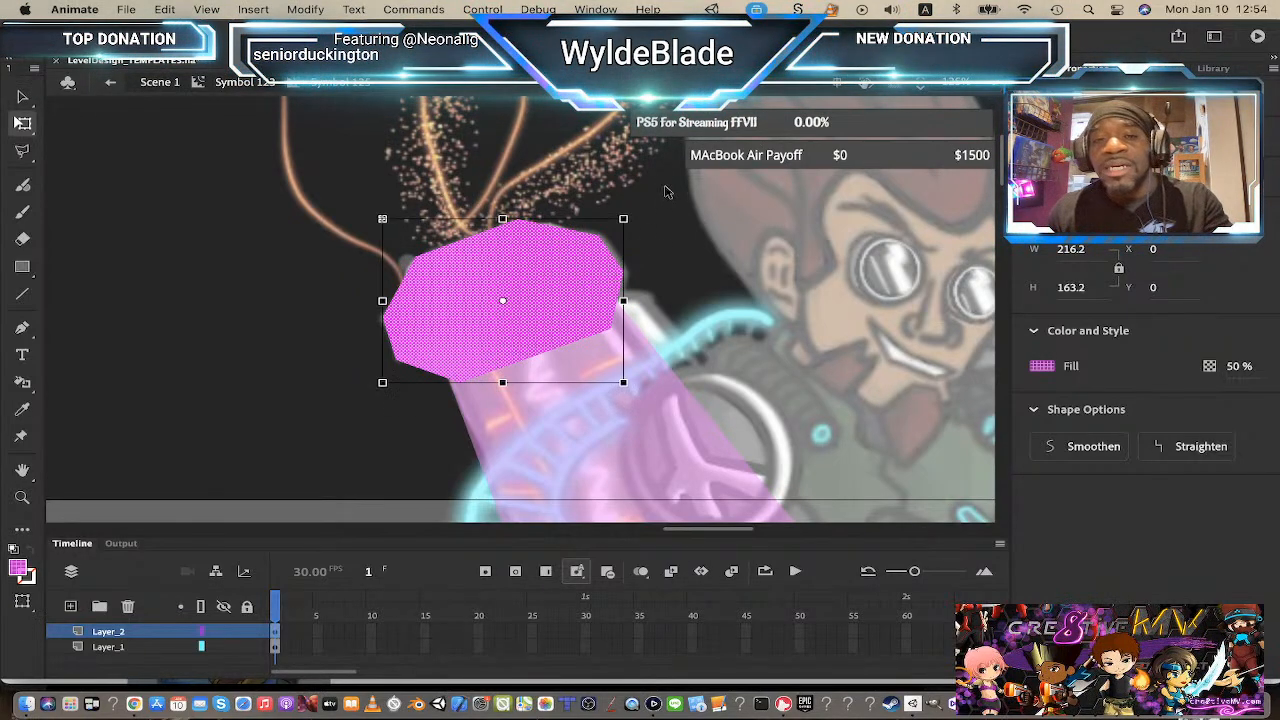
drag(621, 224, 620, 226)
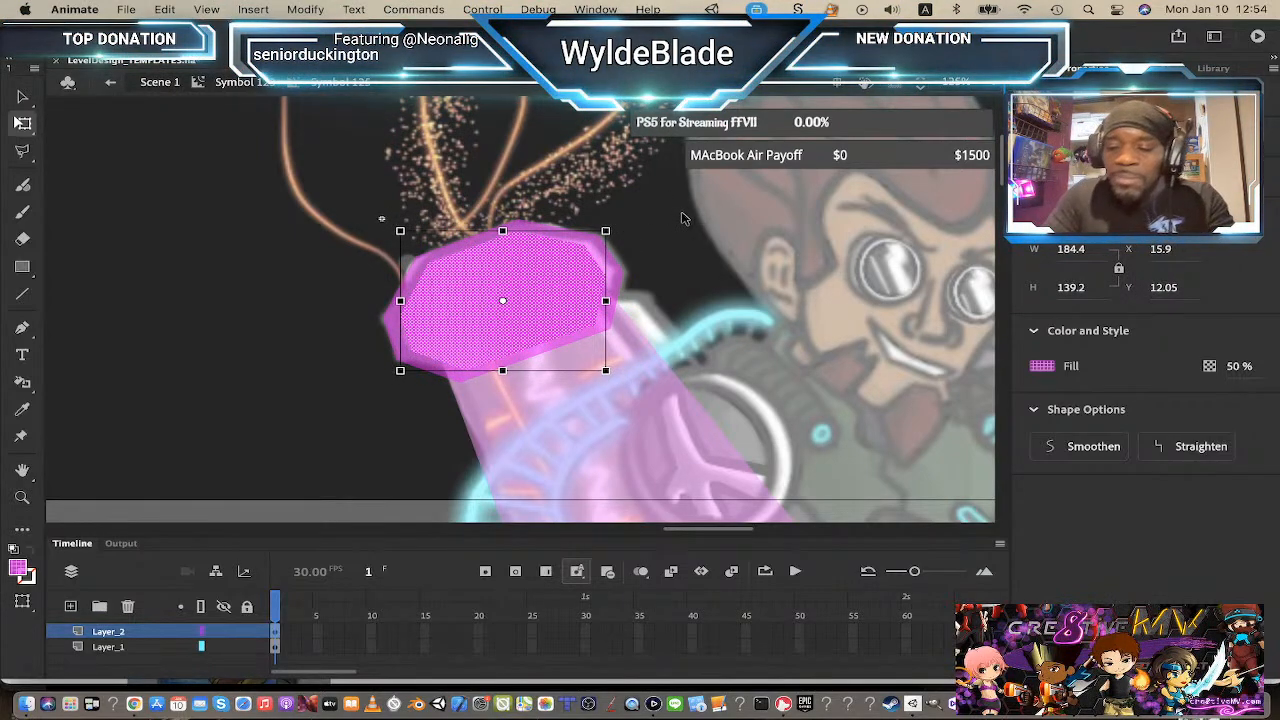
key(Down)
key(Down)
key(Down)
key(Down)
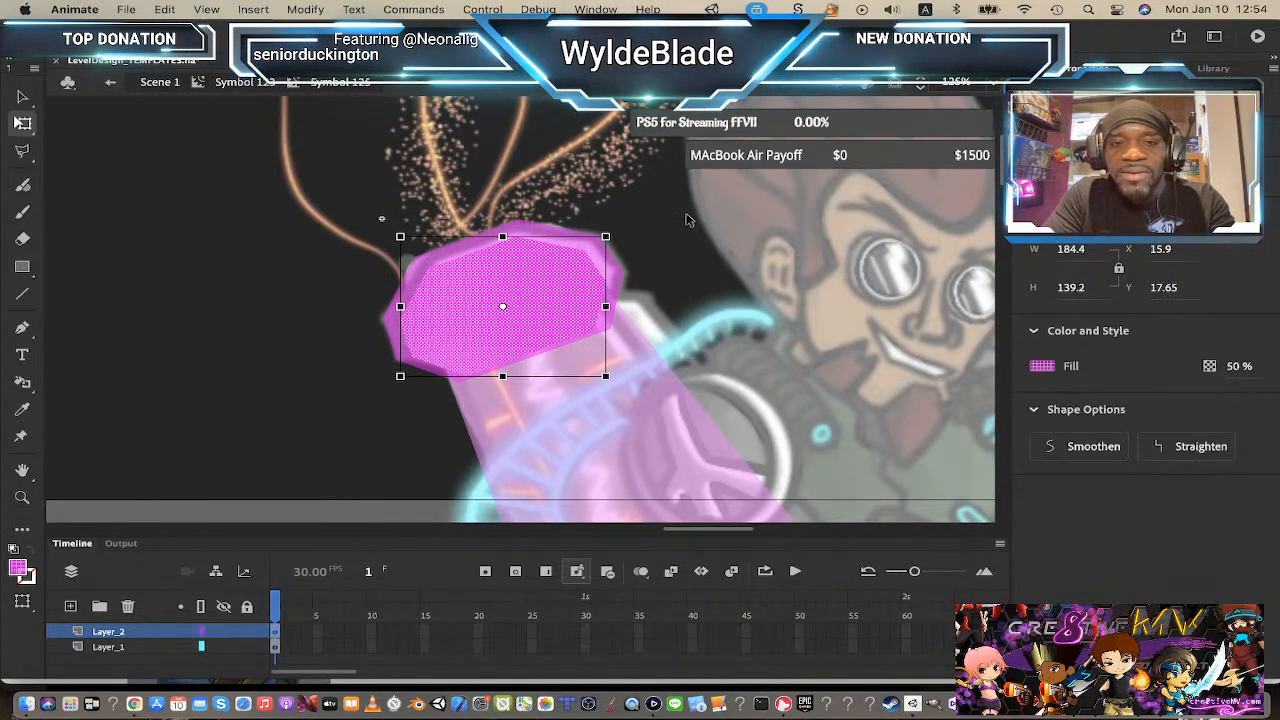
key(Right)
key(Right)
key(Down)
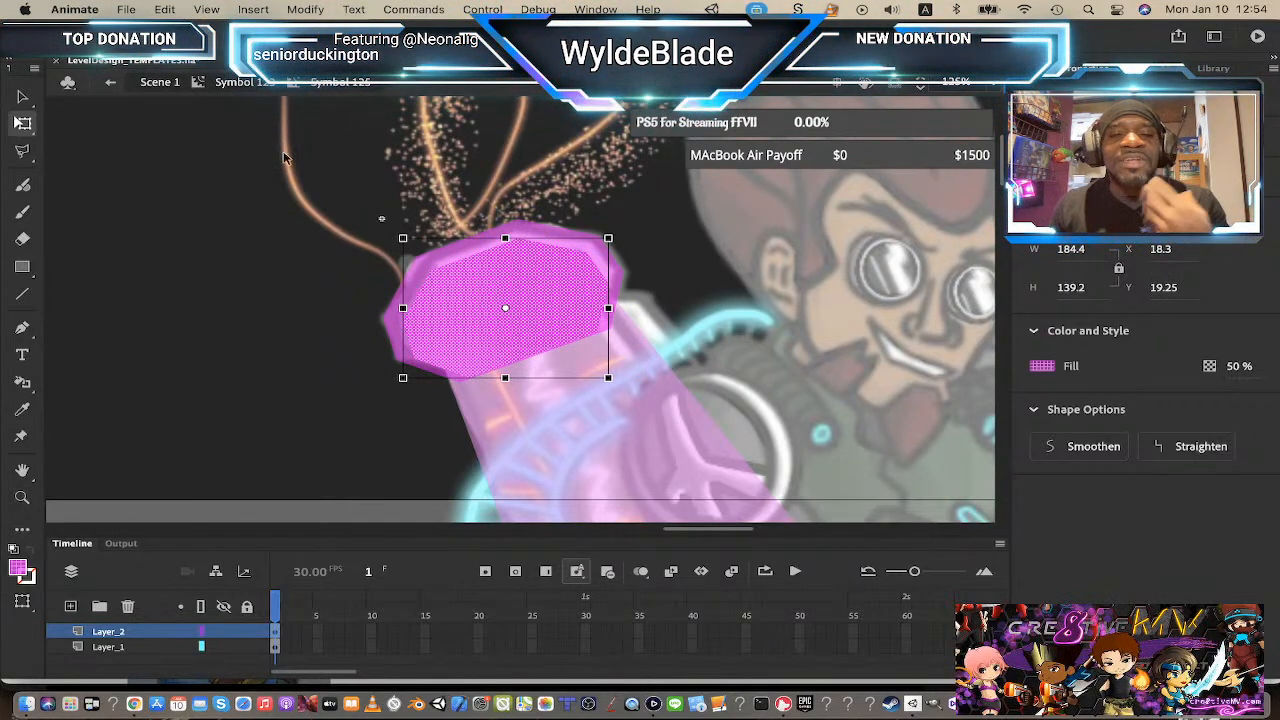
Step: Try to change the fill colour of the cap shape on Layer_1 from the swatches
click(266, 212)
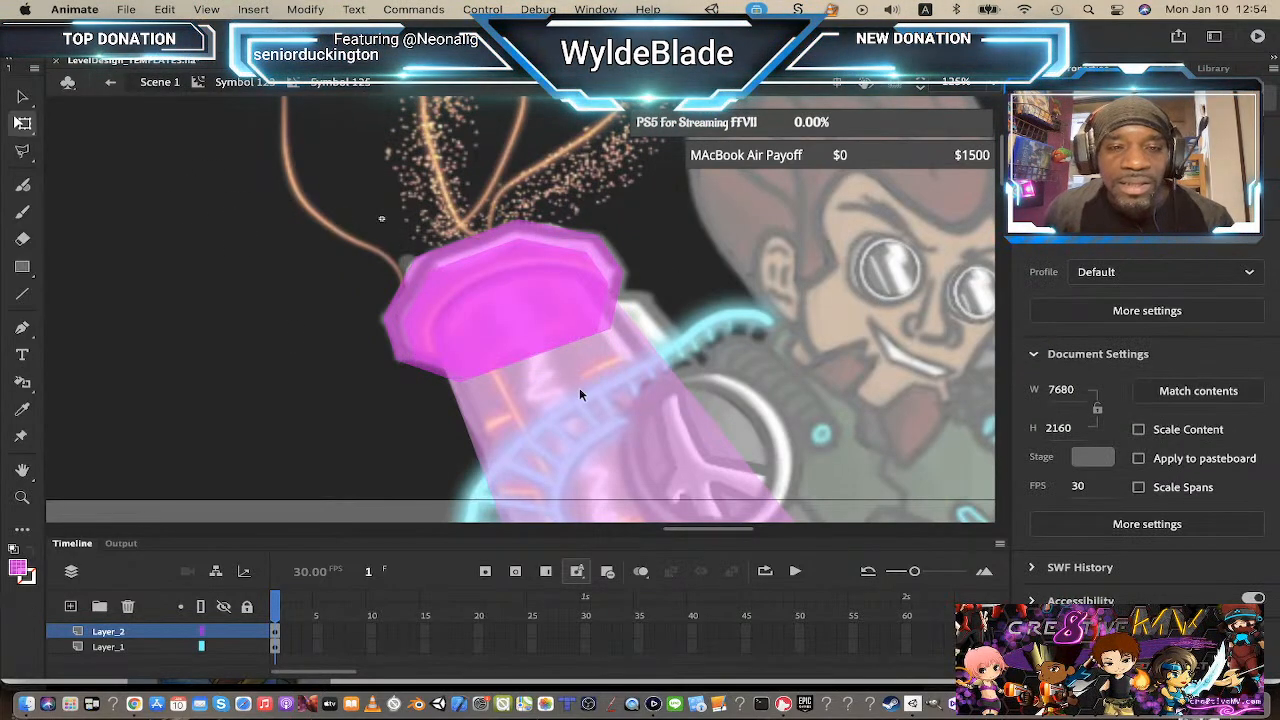
click(452, 253)
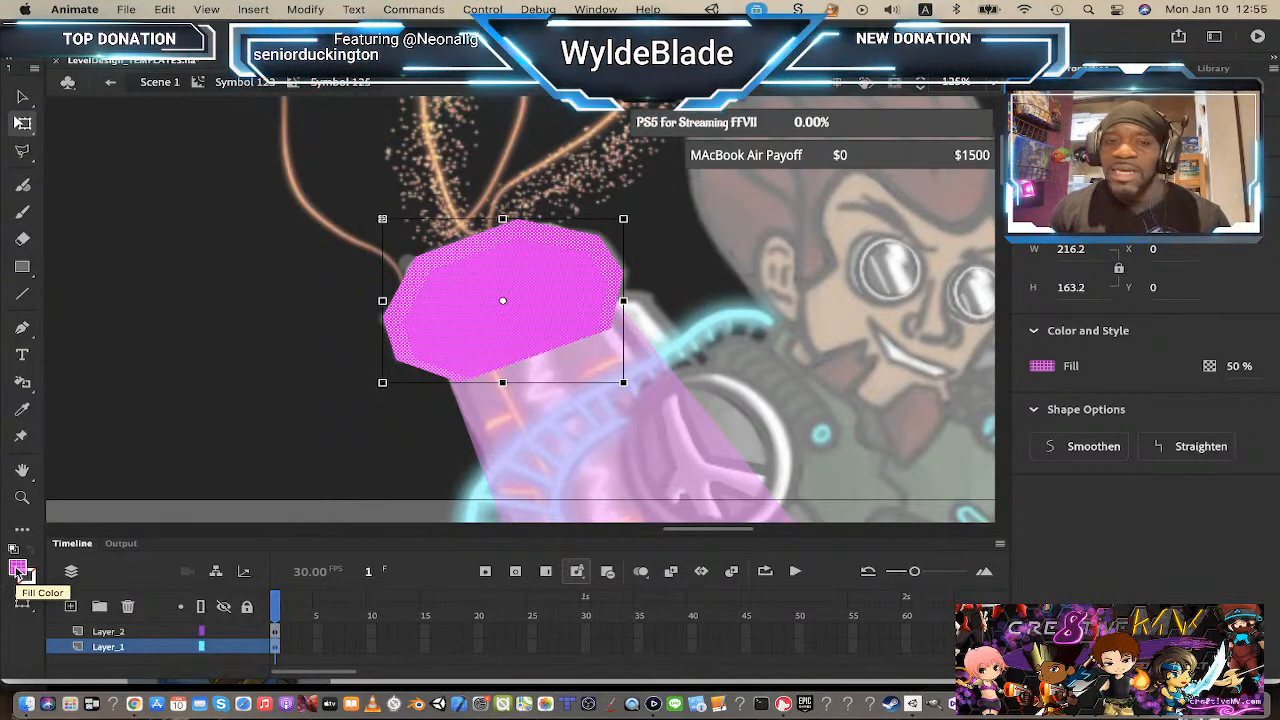
click(17, 572)
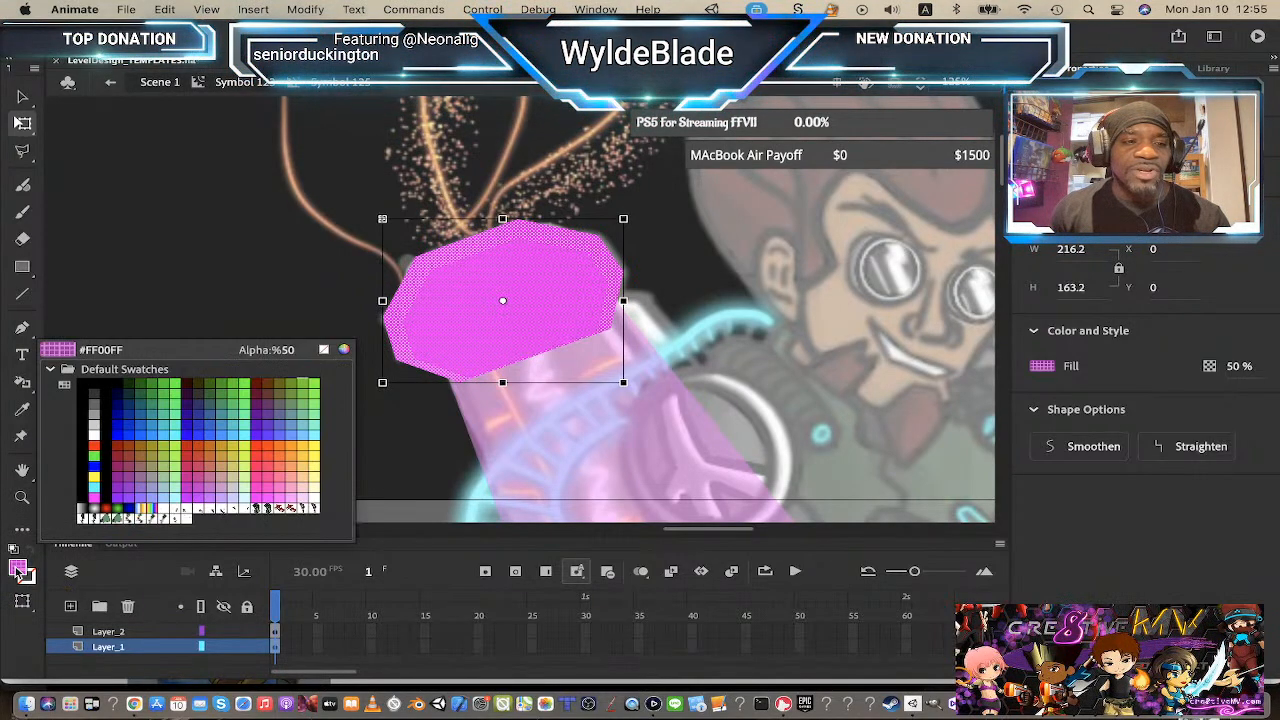
click(95, 498)
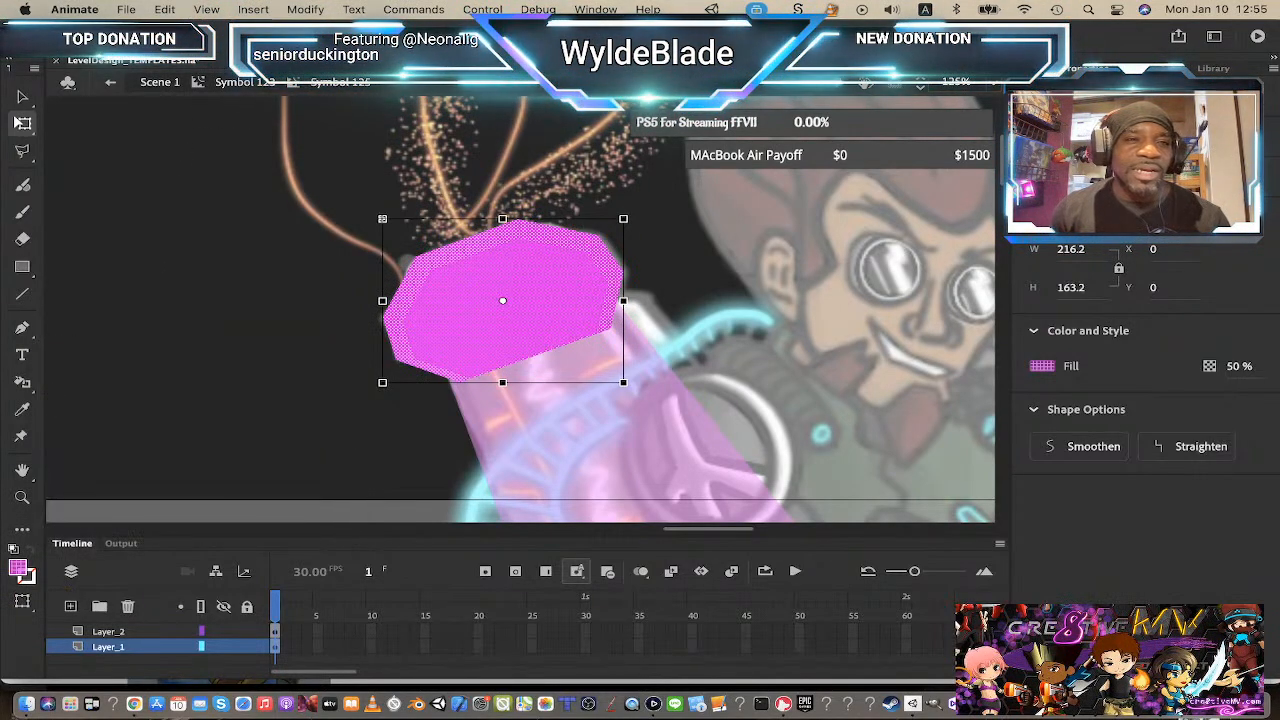
Step: Return to the cannon symbol and sample a grey fill colour from the palette swatches beside the character
click(246, 86)
key(z)
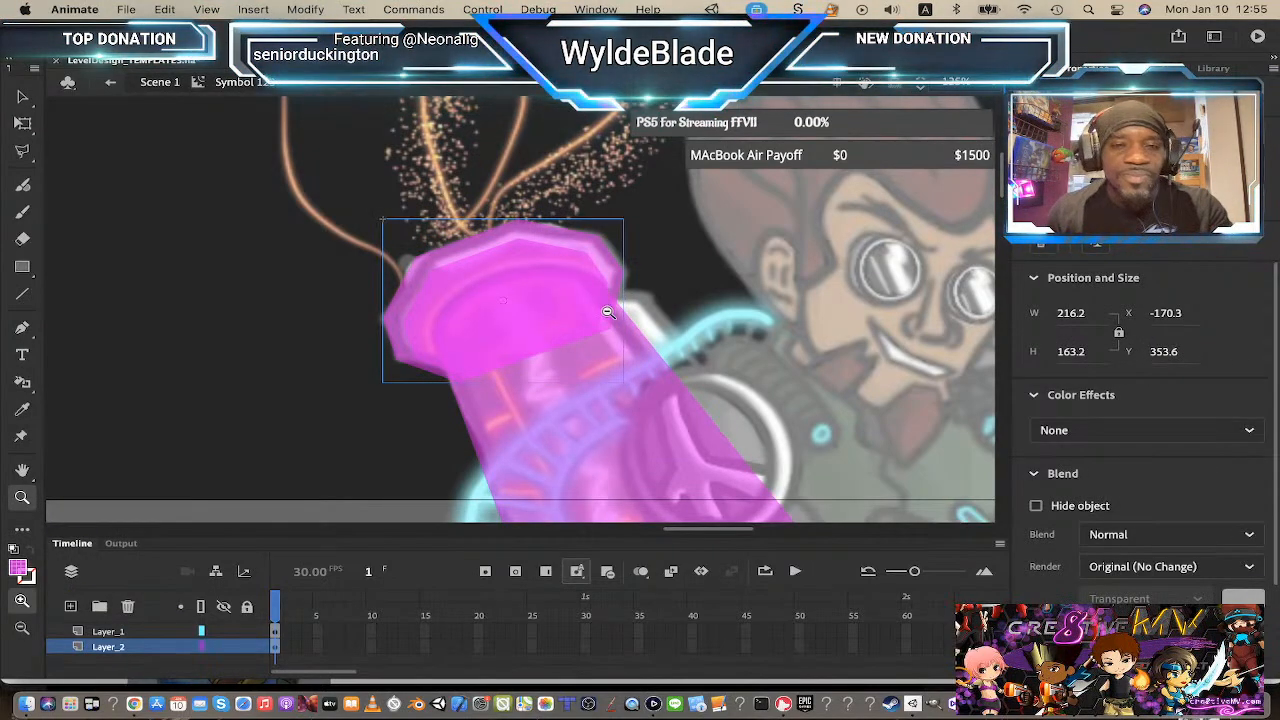
alt+click(610, 312)
alt+click(614, 362)
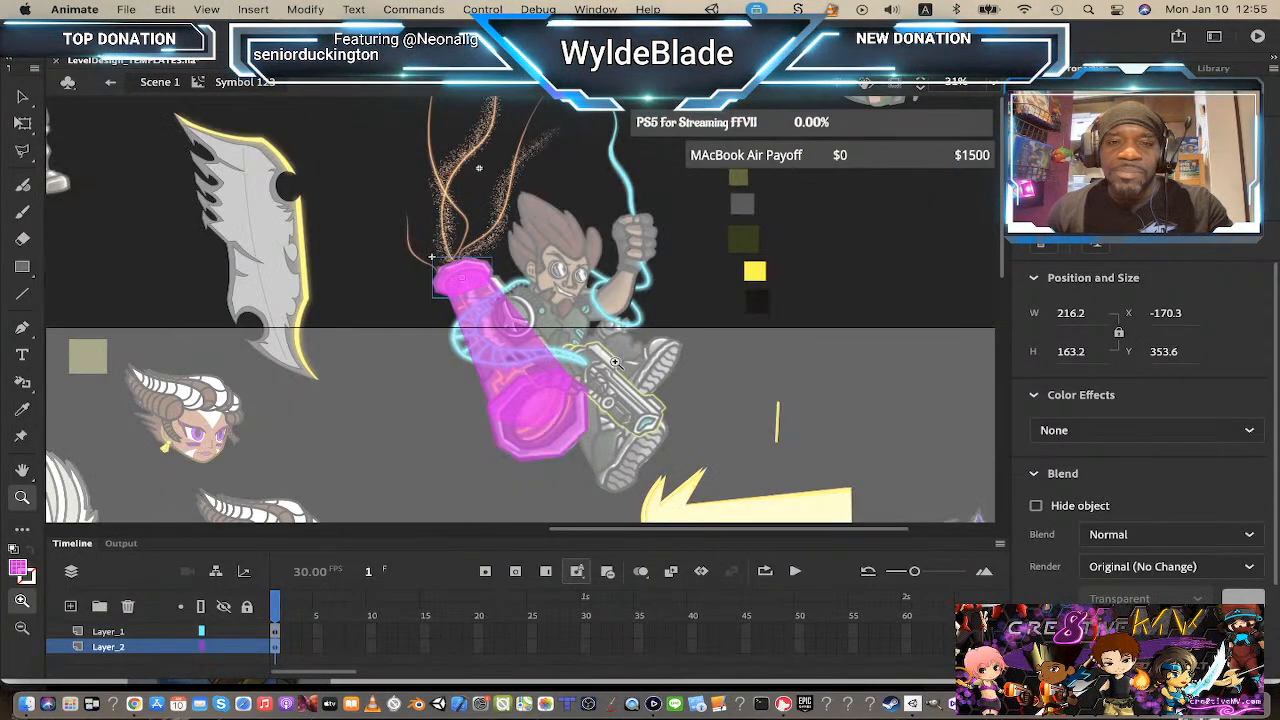
click(22, 99)
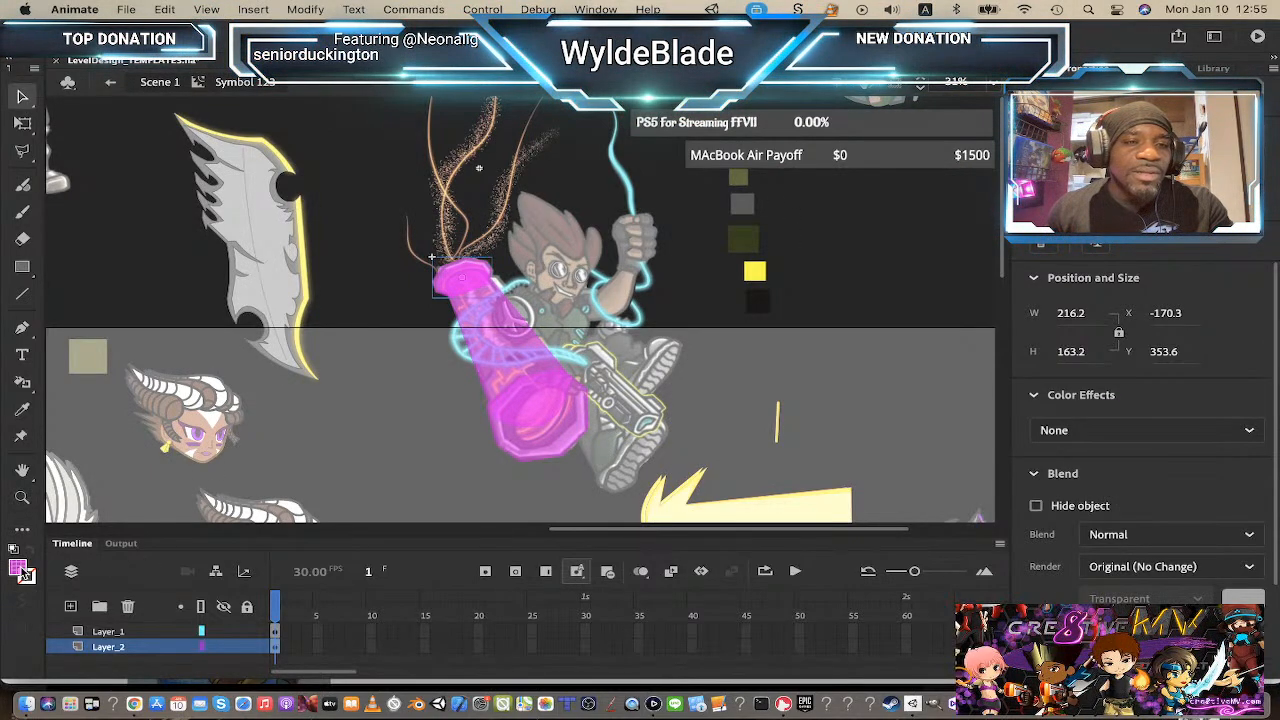
click(24, 574)
click(745, 205)
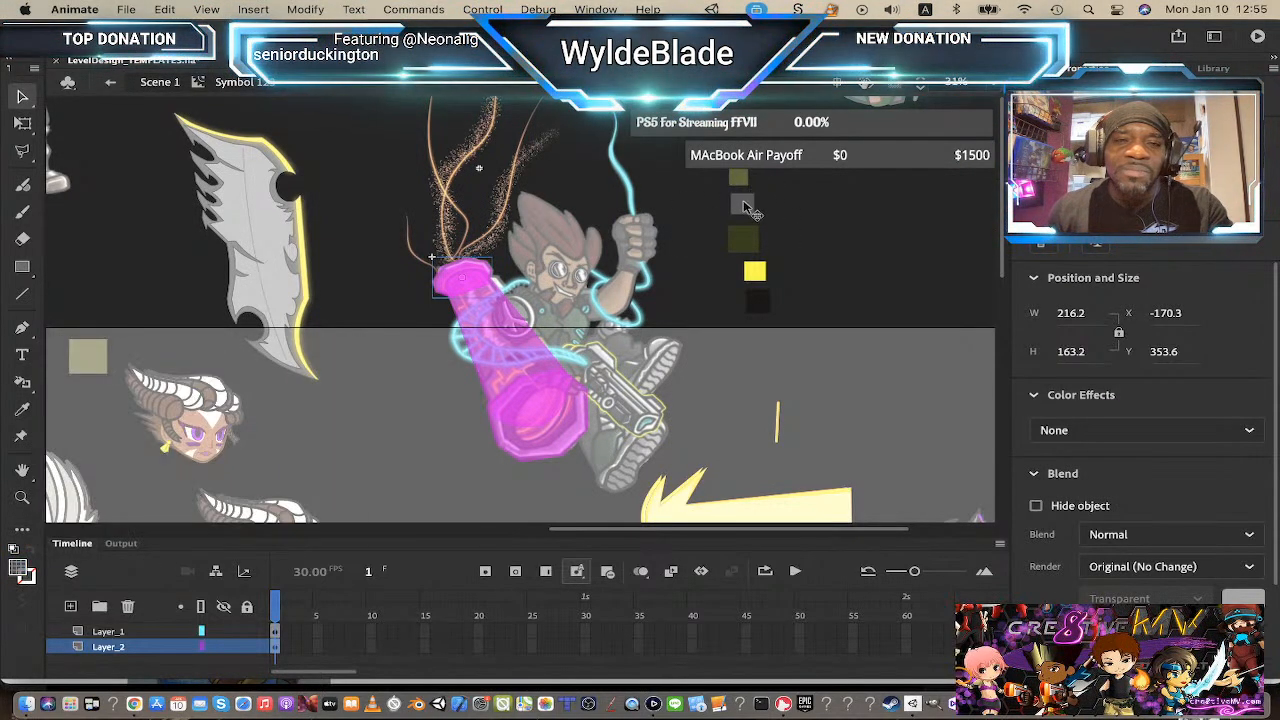
Step: Open the cap symbol for editing, zoom in, and fill its outer Layer_1 shape with grey at 100% alpha
double_click(453, 283)
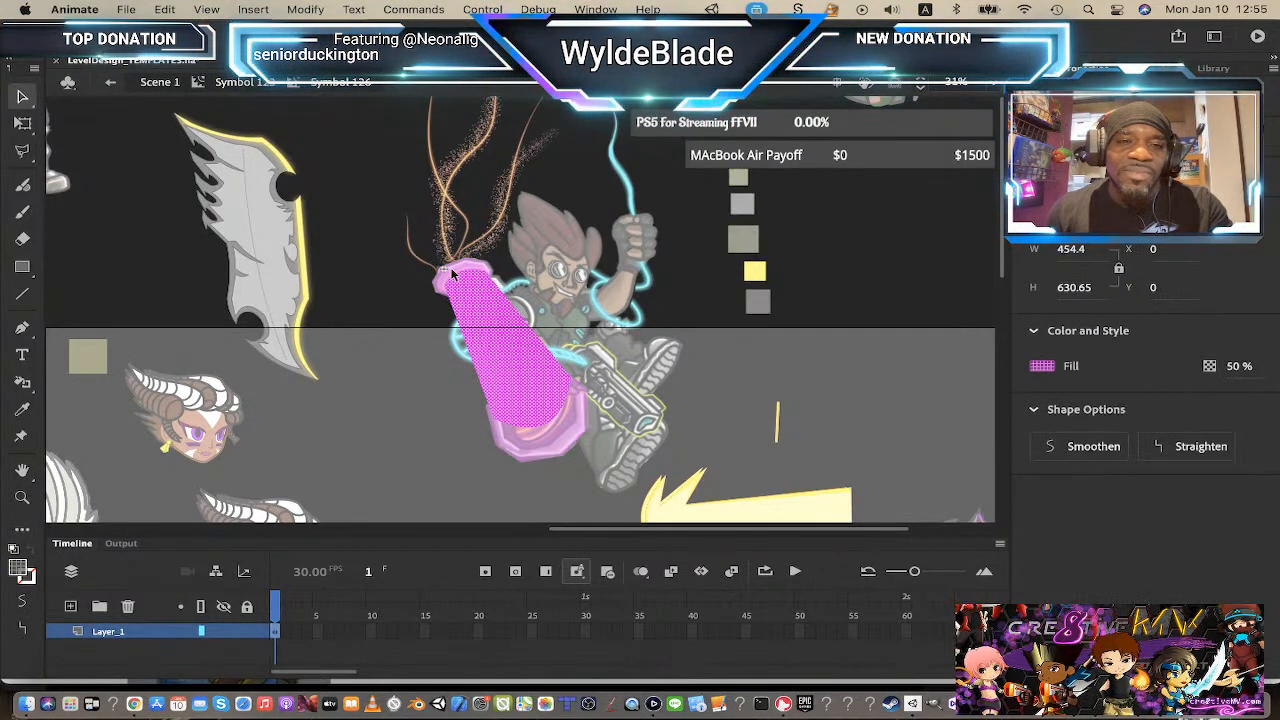
click(224, 86)
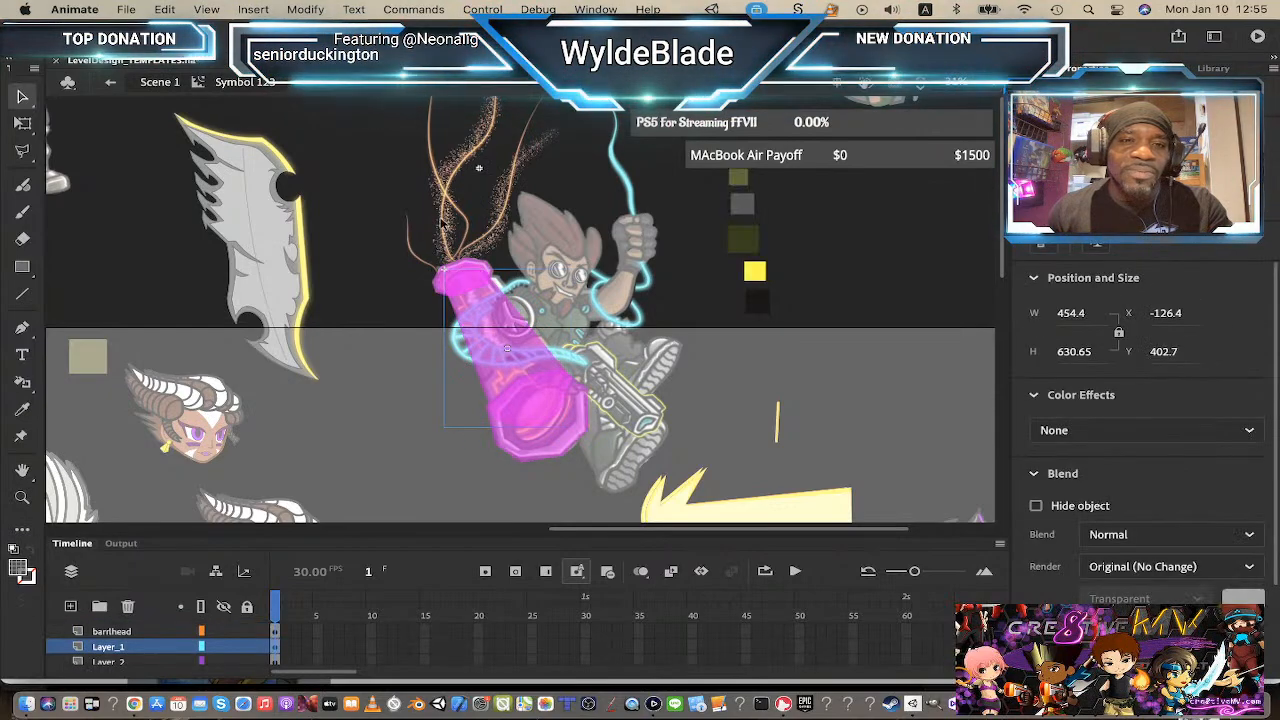
double_click(475, 268)
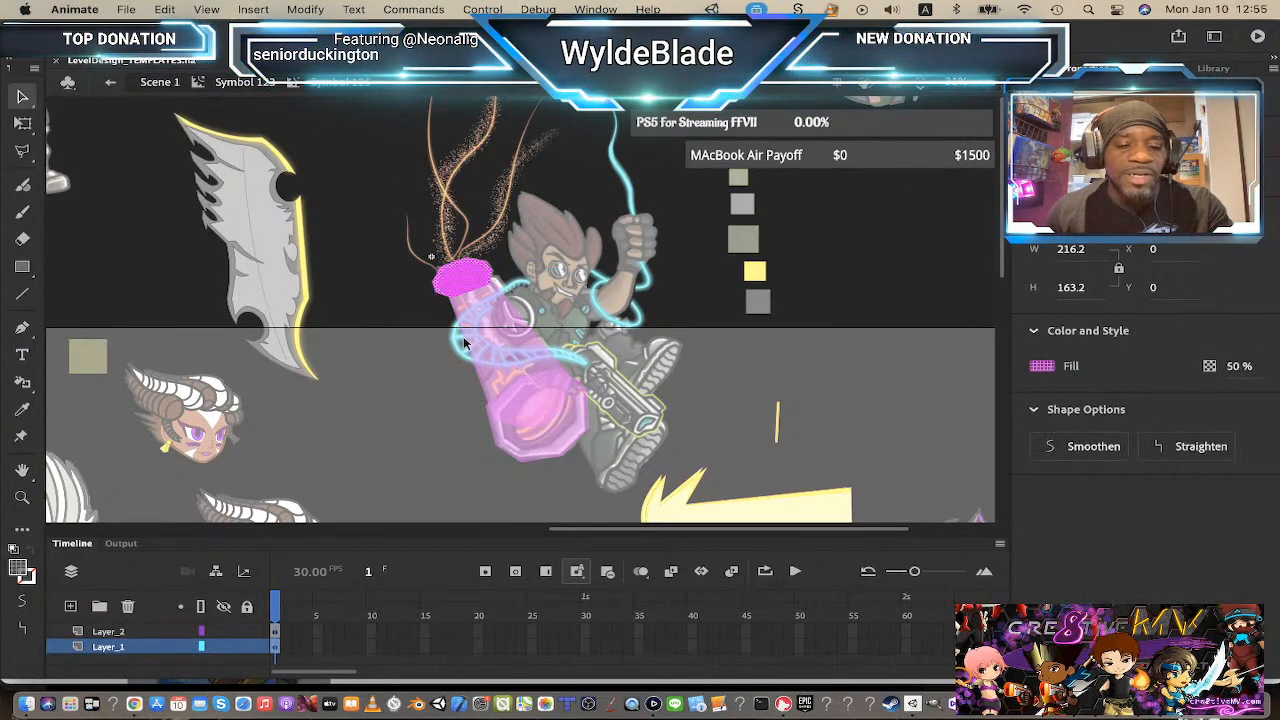
key(z)
click(468, 290)
click(557, 293)
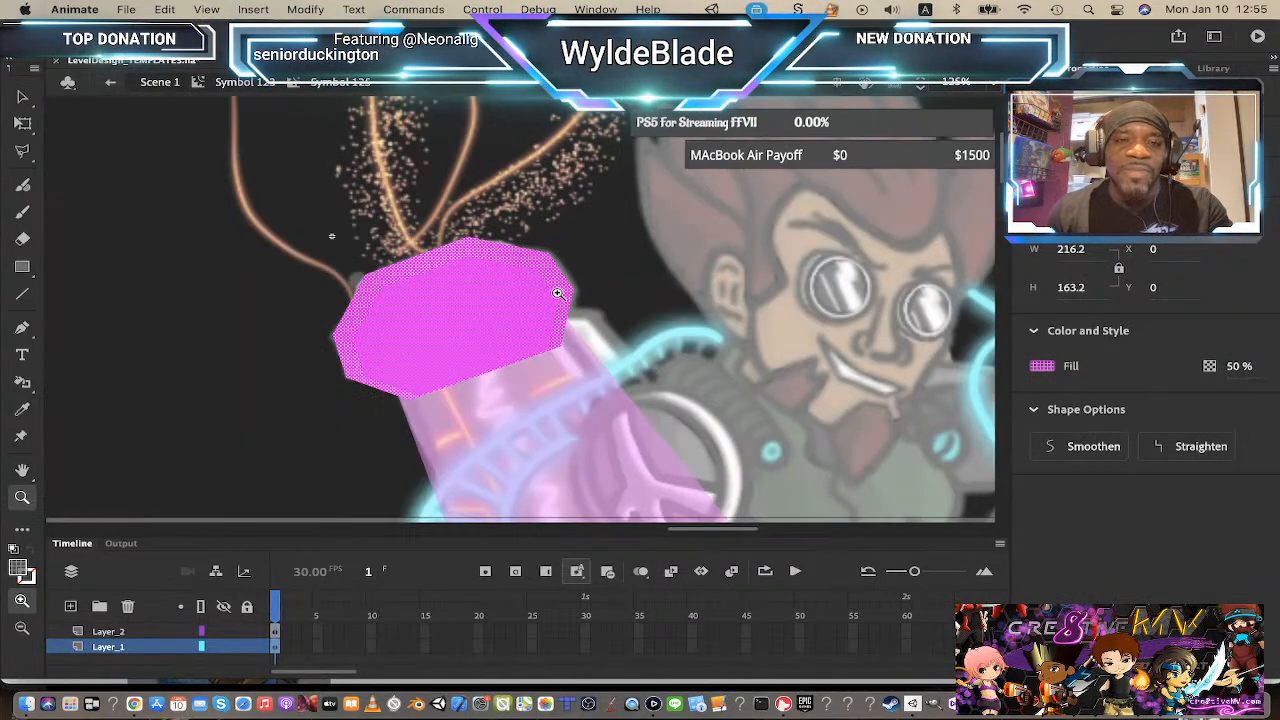
click(21, 571)
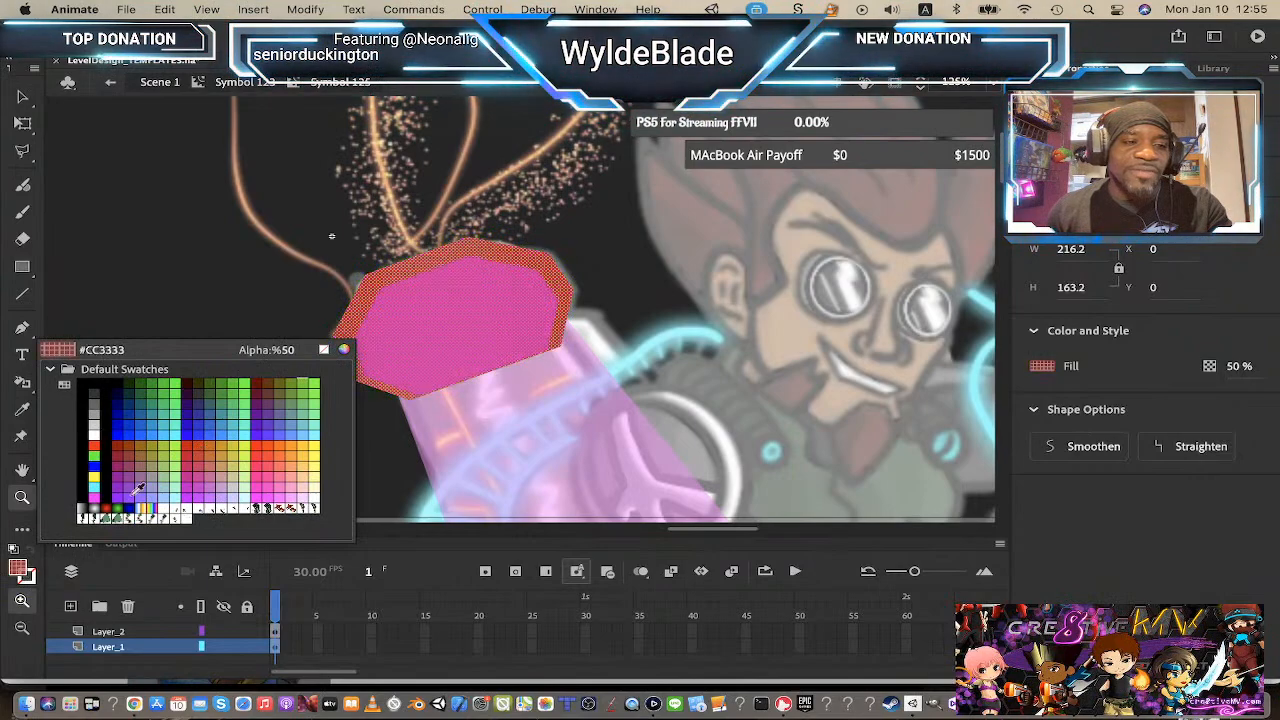
click(24, 573)
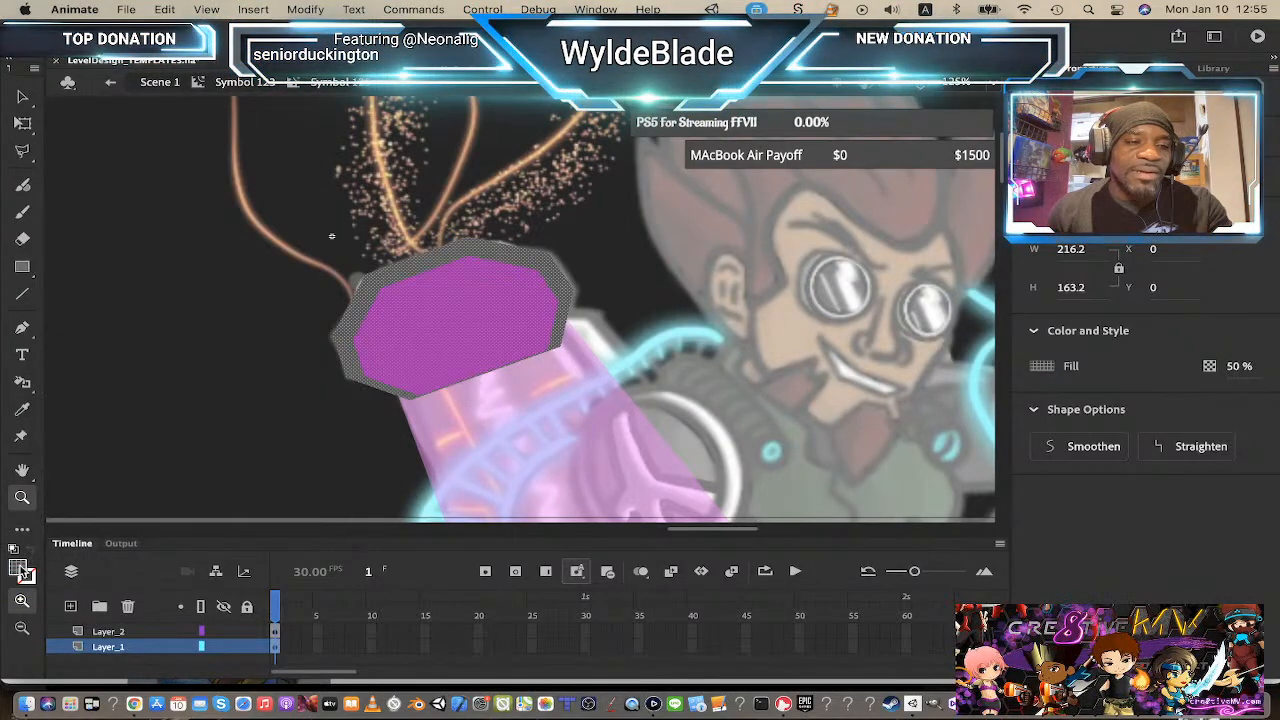
click(1240, 366)
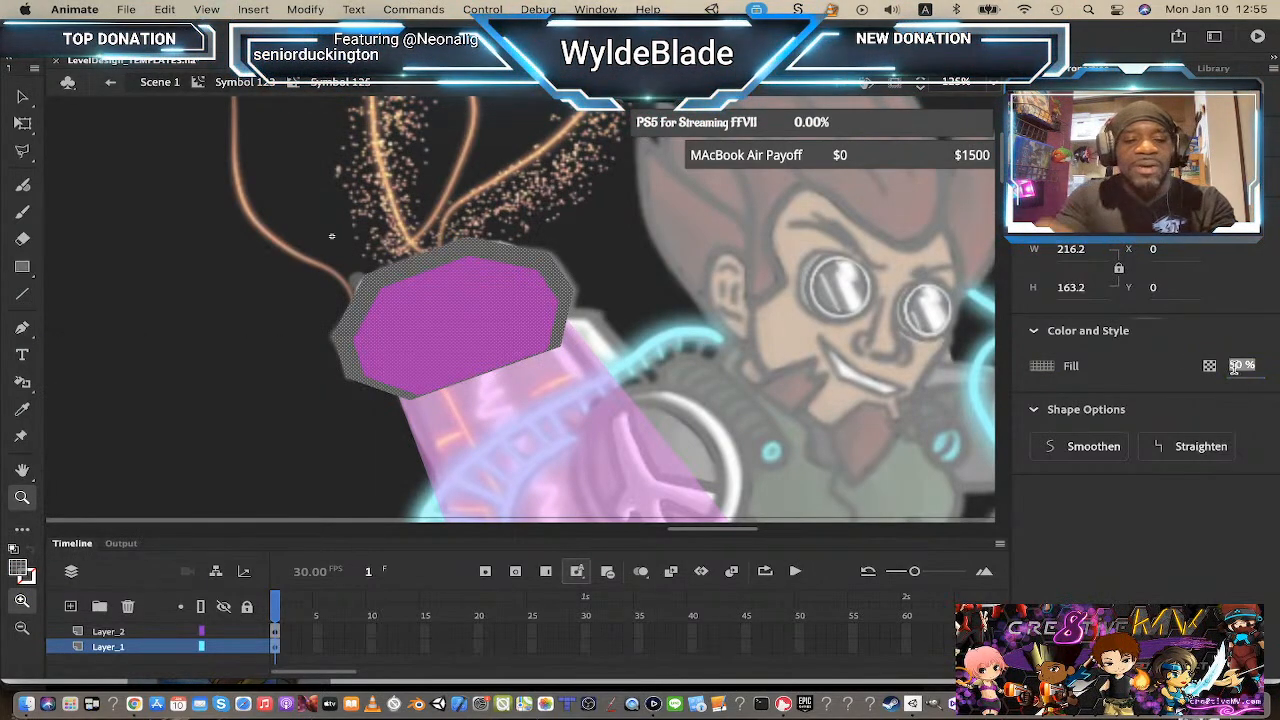
text(100)
key(Return)
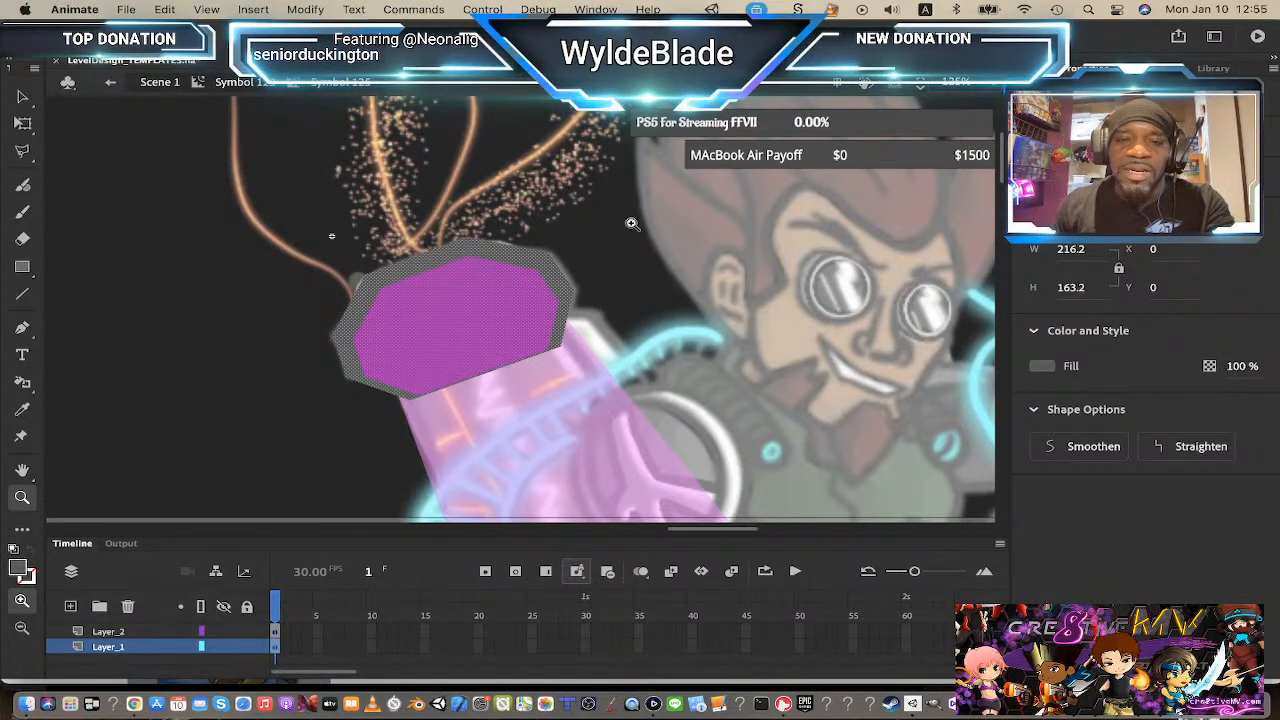
Step: Select the inner cap shape on Layer_2 and fill it with a dark grey at full opacity
click(22, 96)
click(583, 382)
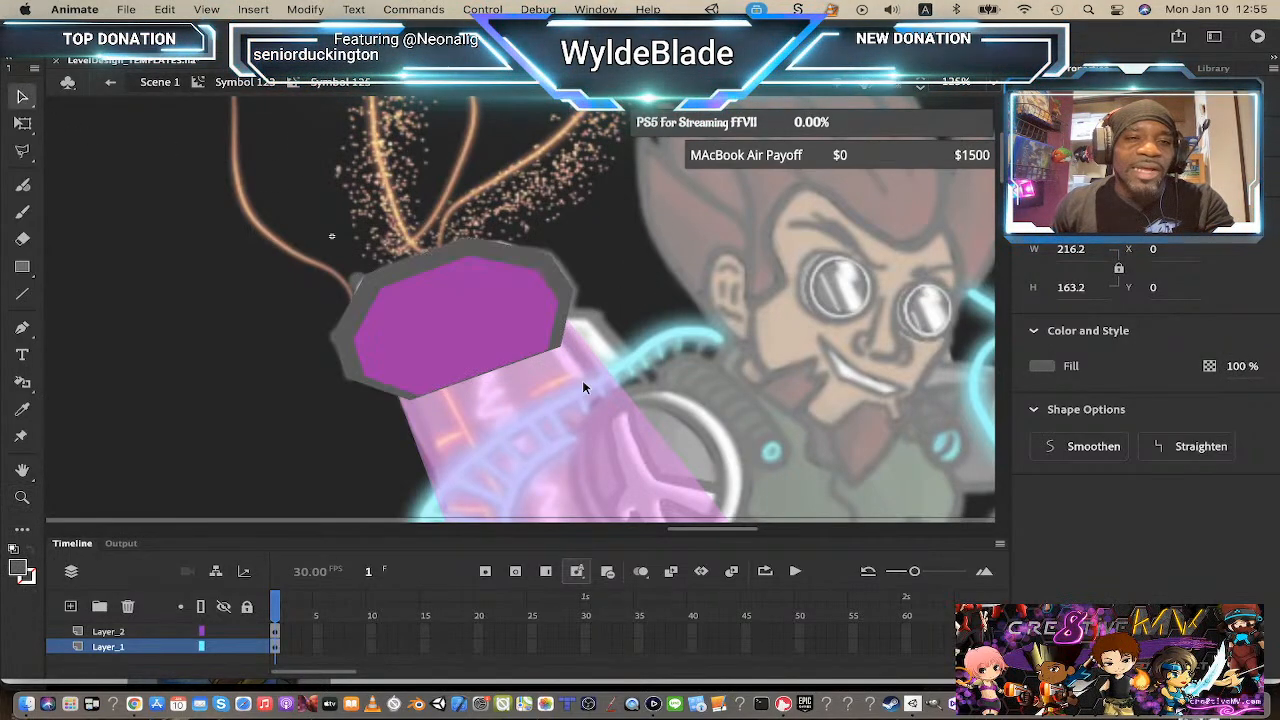
click(497, 334)
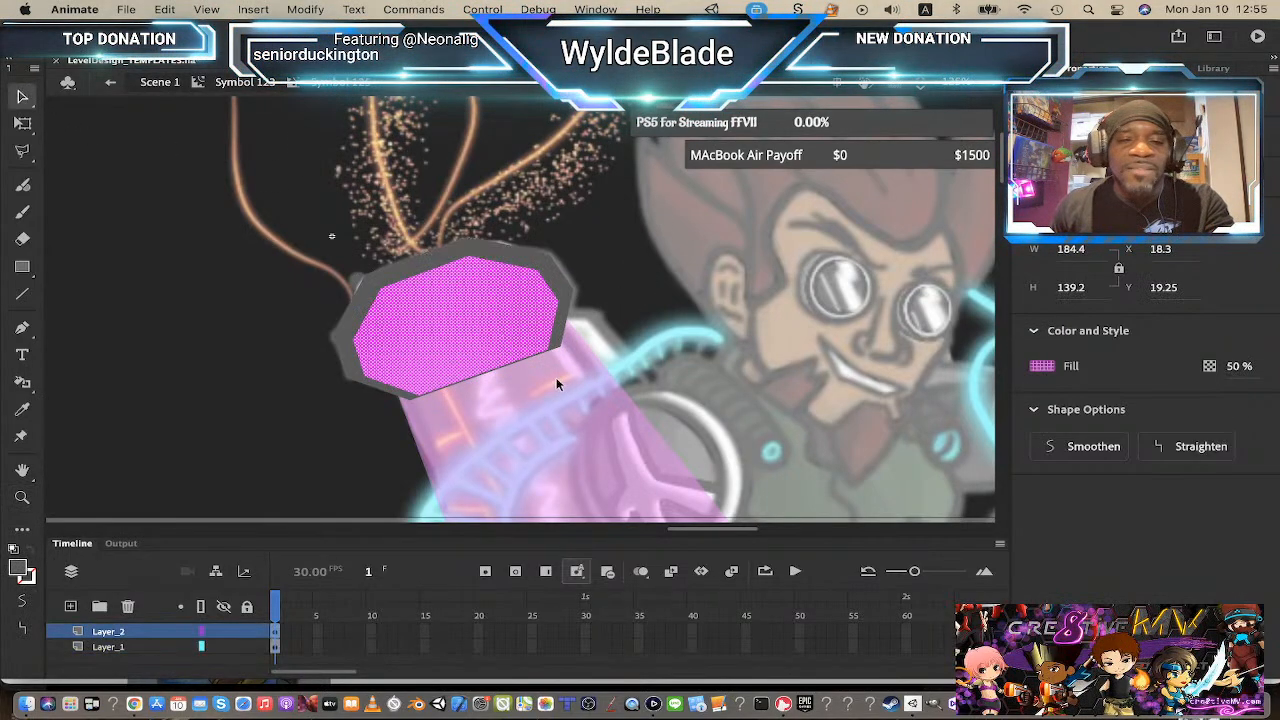
click(550, 266)
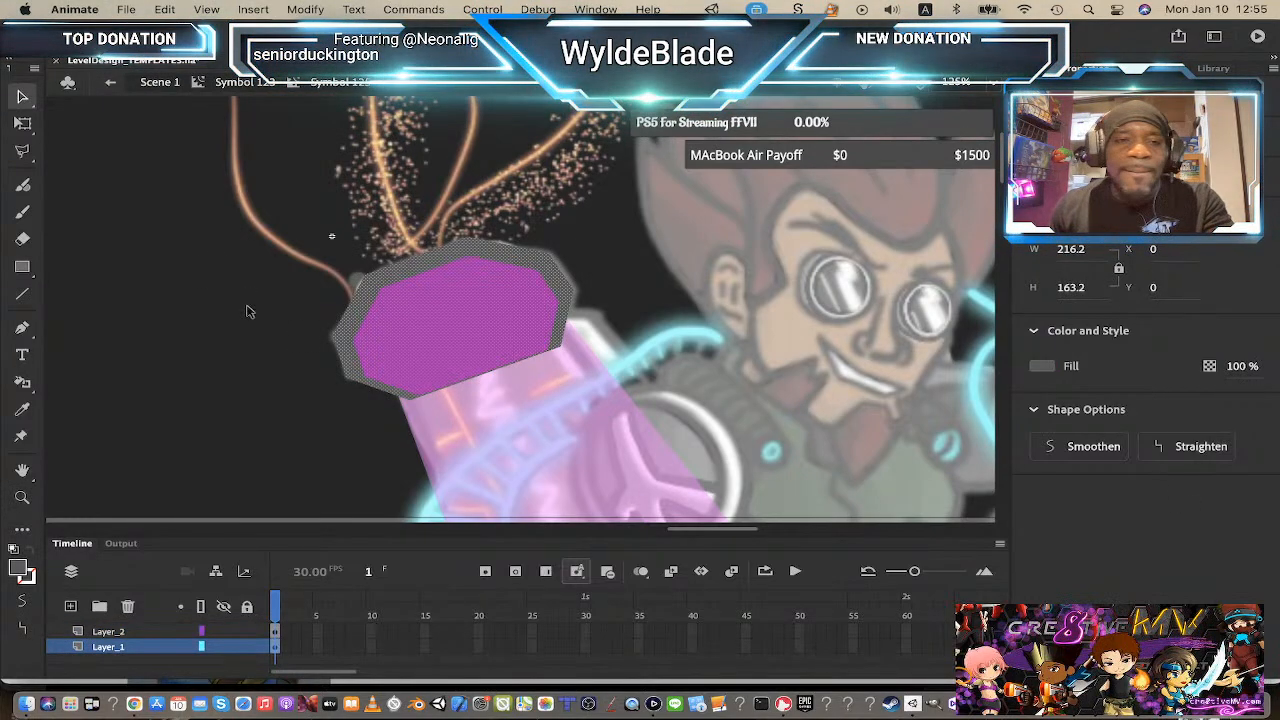
click(448, 355)
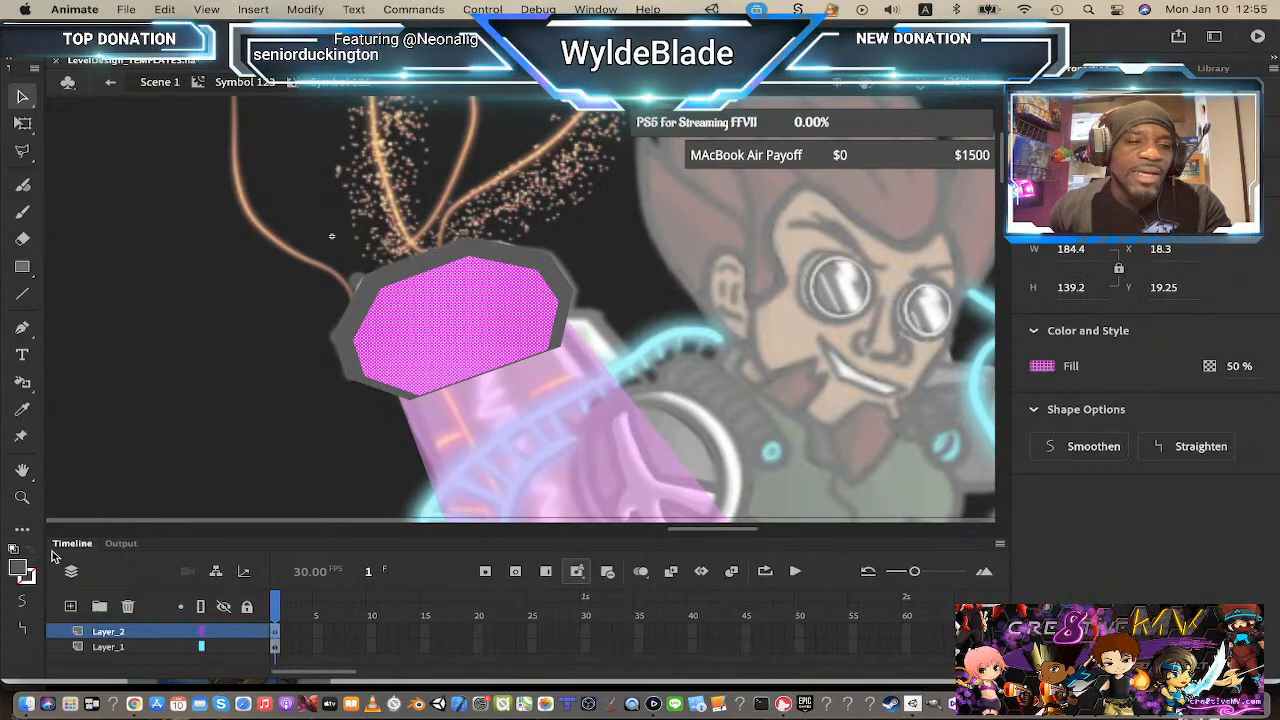
click(22, 572)
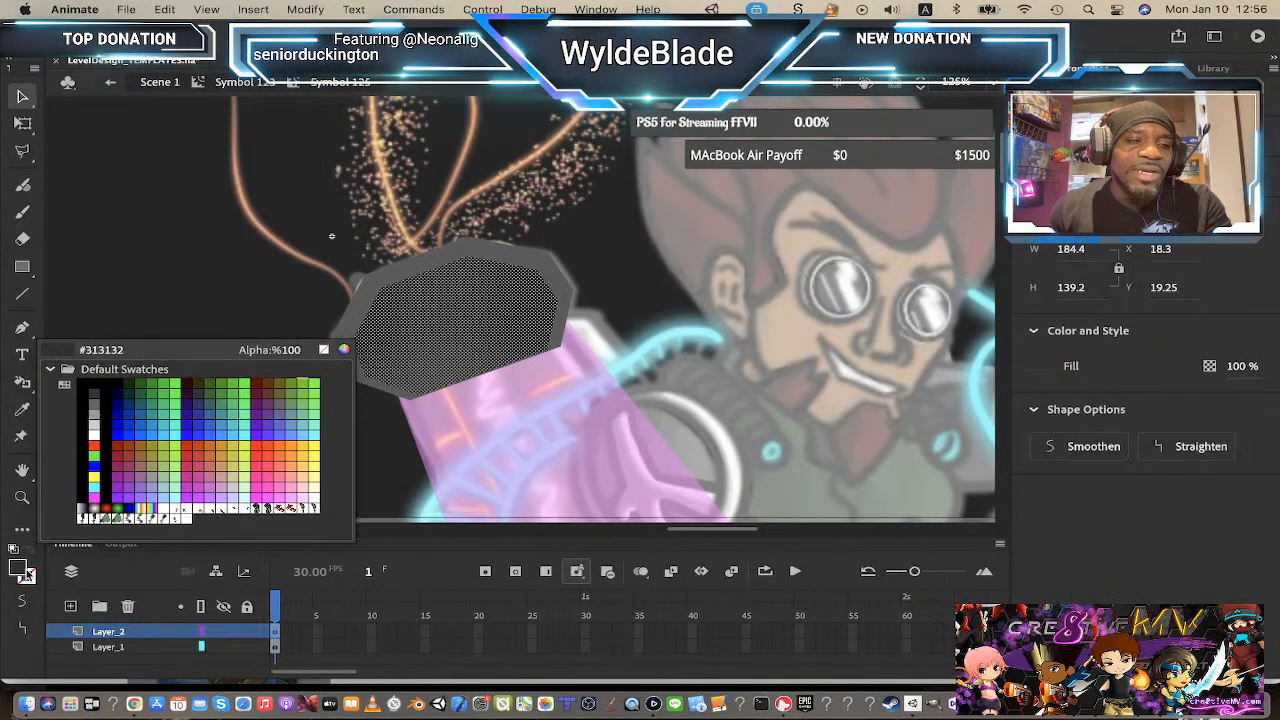
click(23, 571)
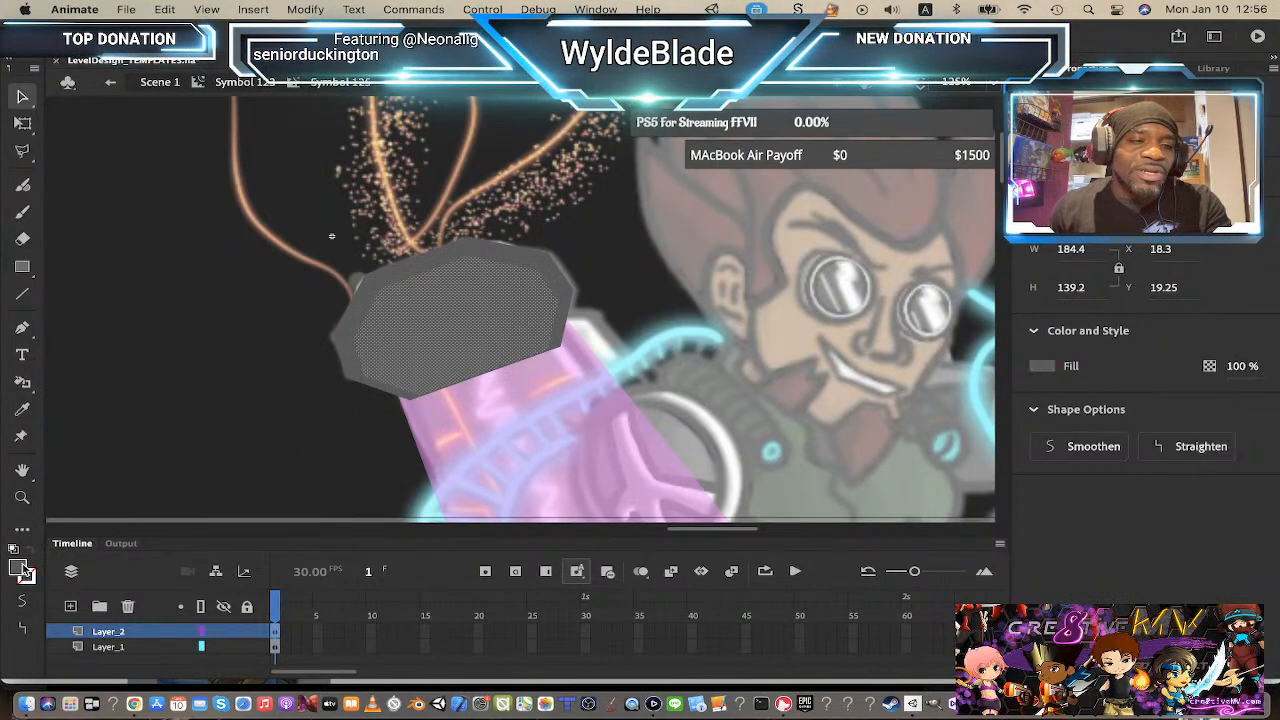
Step: Recolour the outer cap shape on Layer_1 a lighter grey from the swatches
click(440, 258)
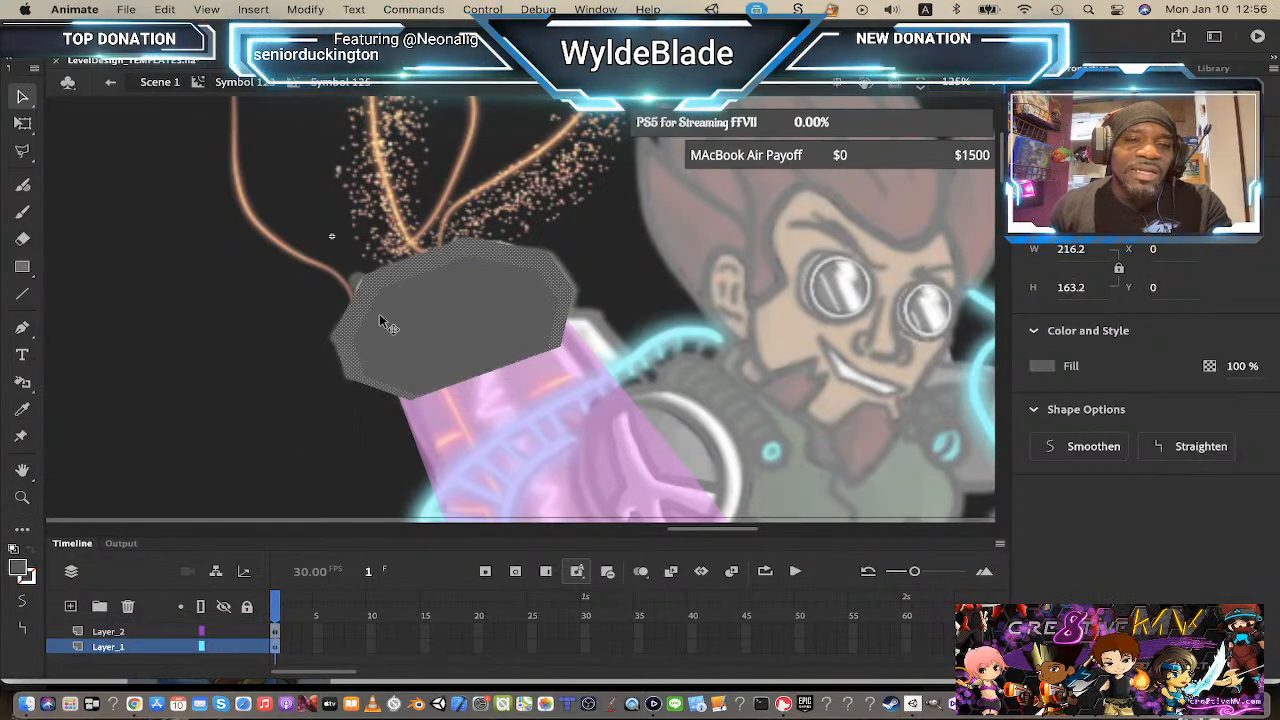
click(20, 570)
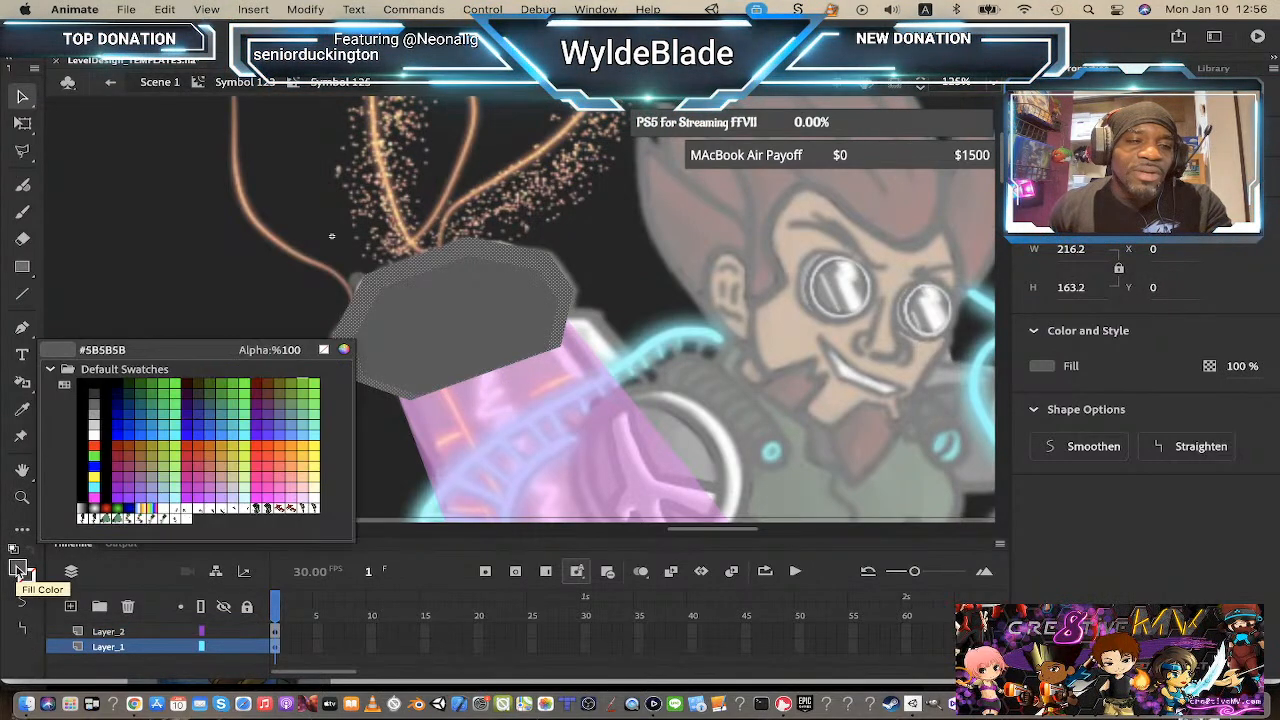
click(97, 402)
click(249, 306)
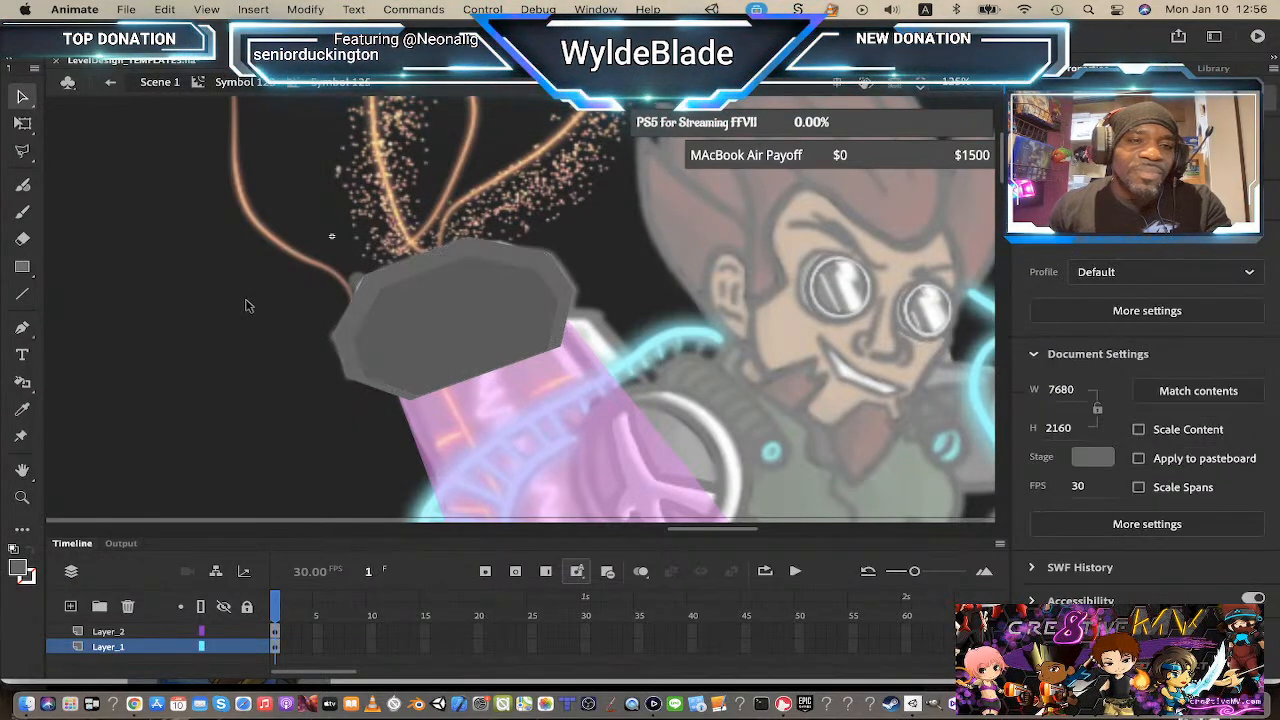
click(444, 275)
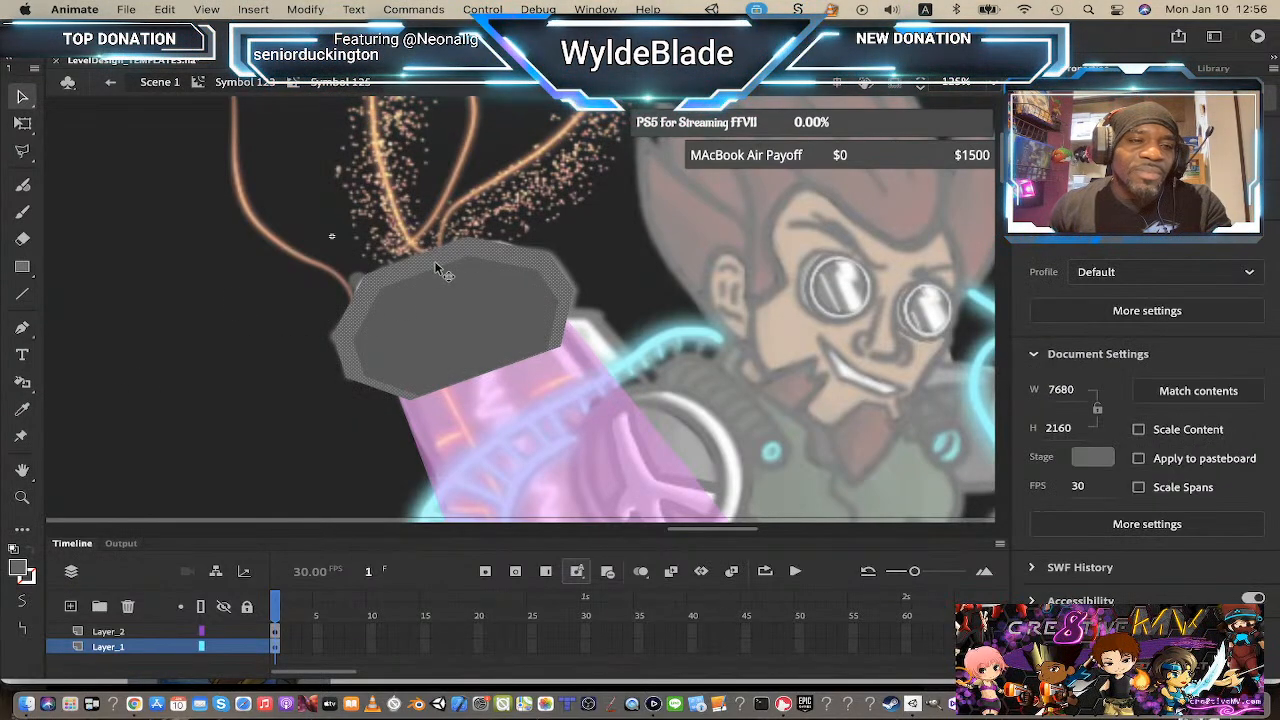
click(22, 571)
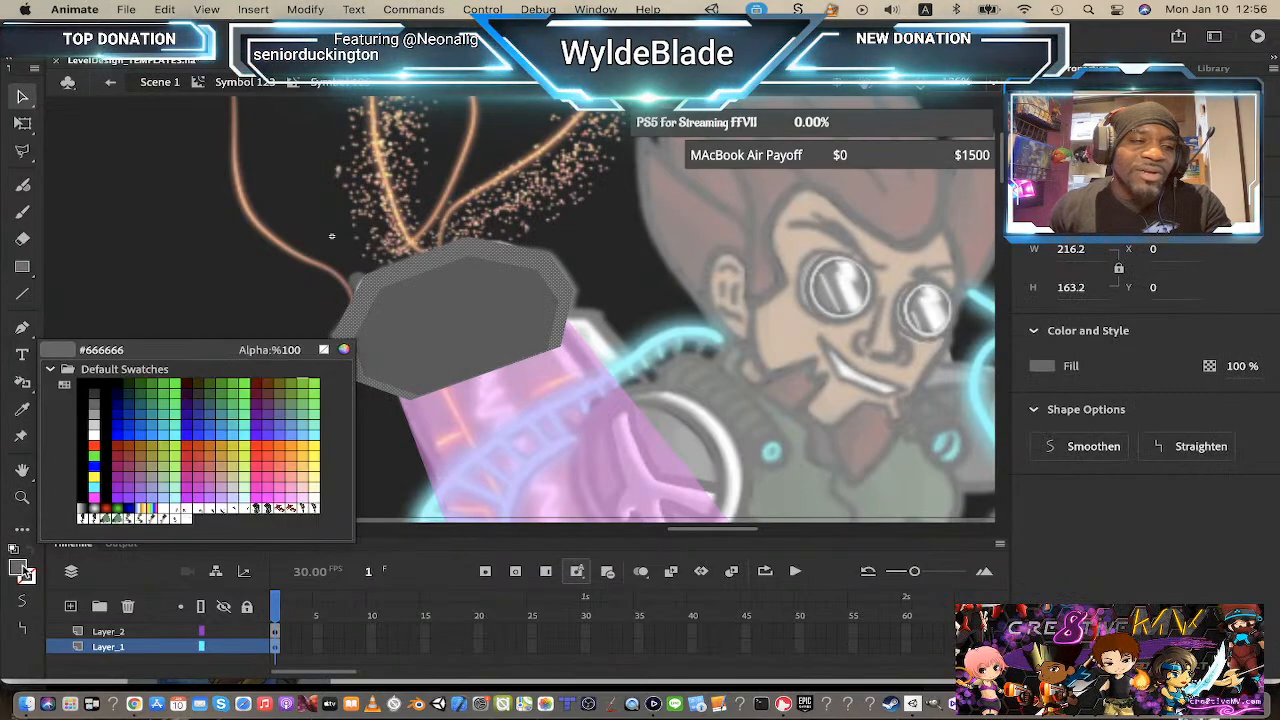
click(97, 411)
click(142, 346)
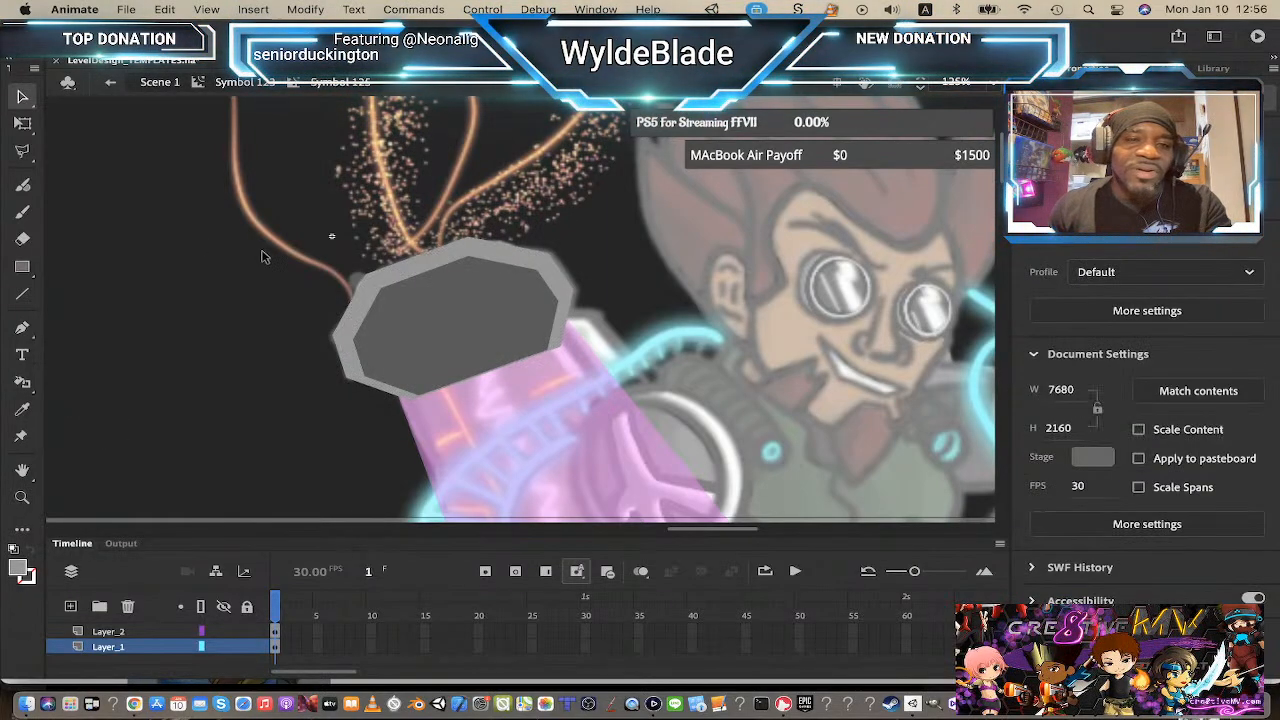
Step: Return to the cannon symbol to check the cap, re-enter it and recolour the inner Layer_2 shape a mid grey
click(259, 84)
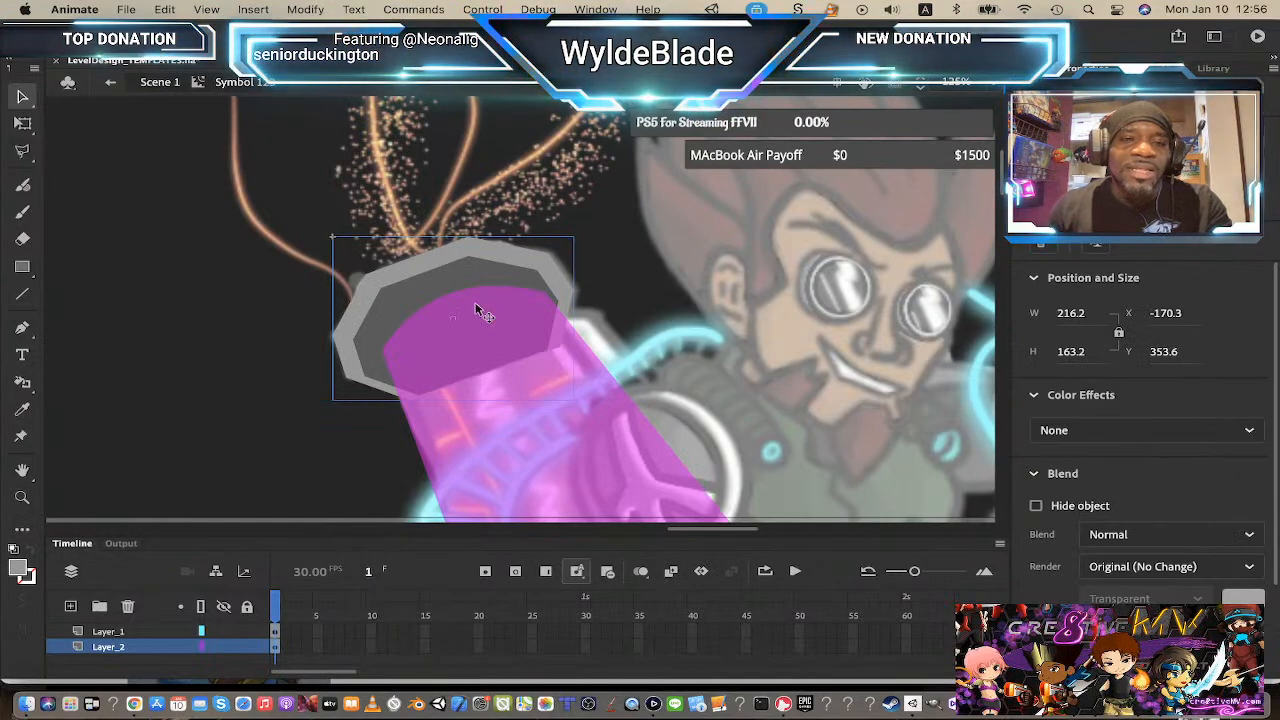
double_click(421, 275)
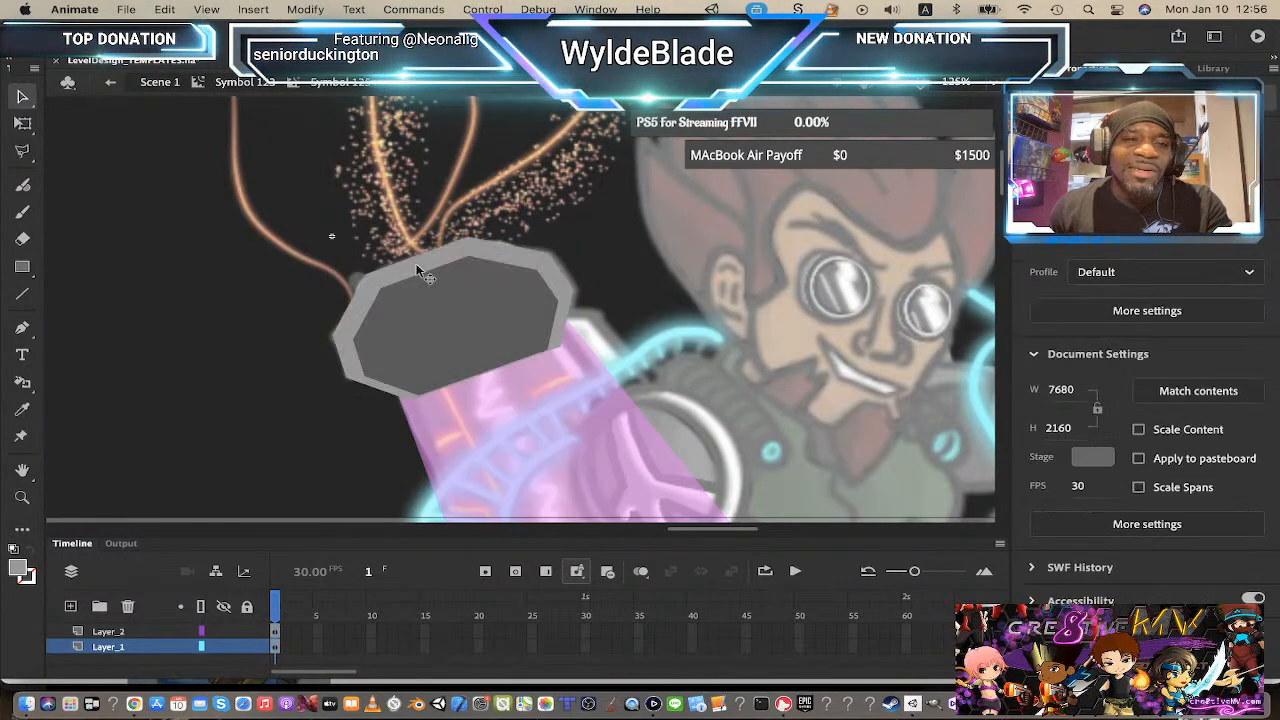
click(421, 275)
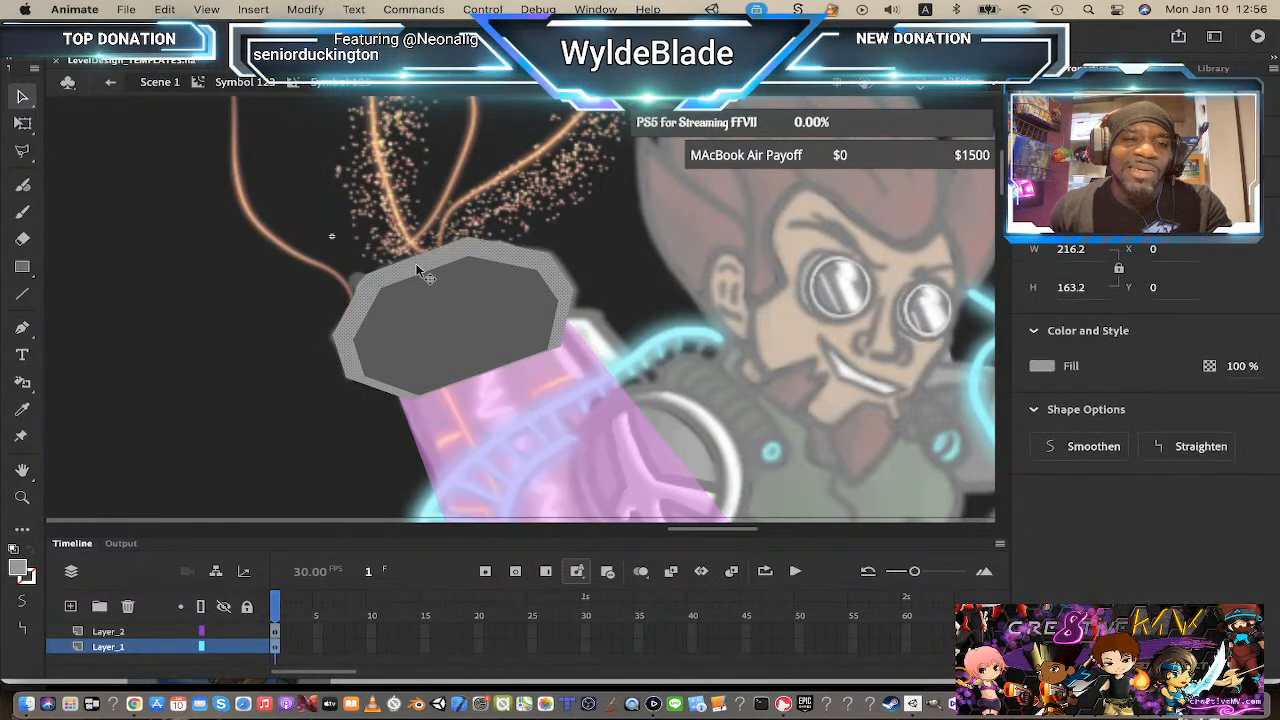
click(20, 576)
click(486, 278)
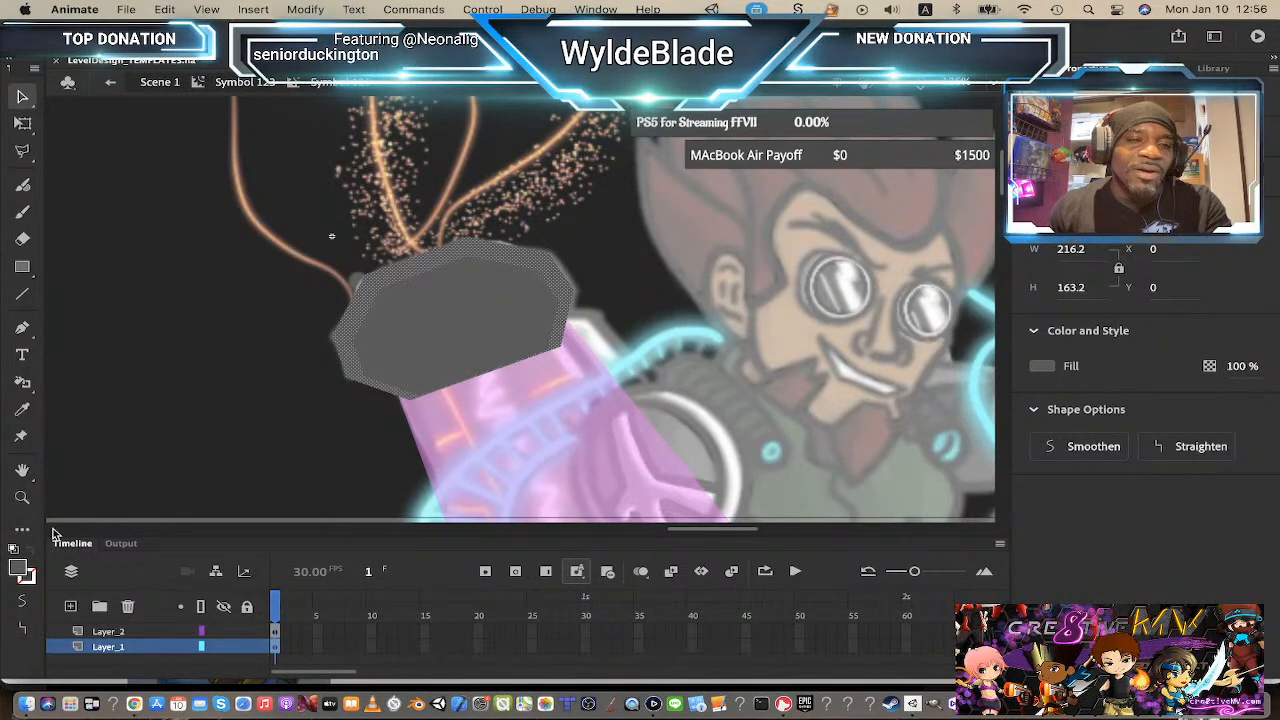
click(481, 340)
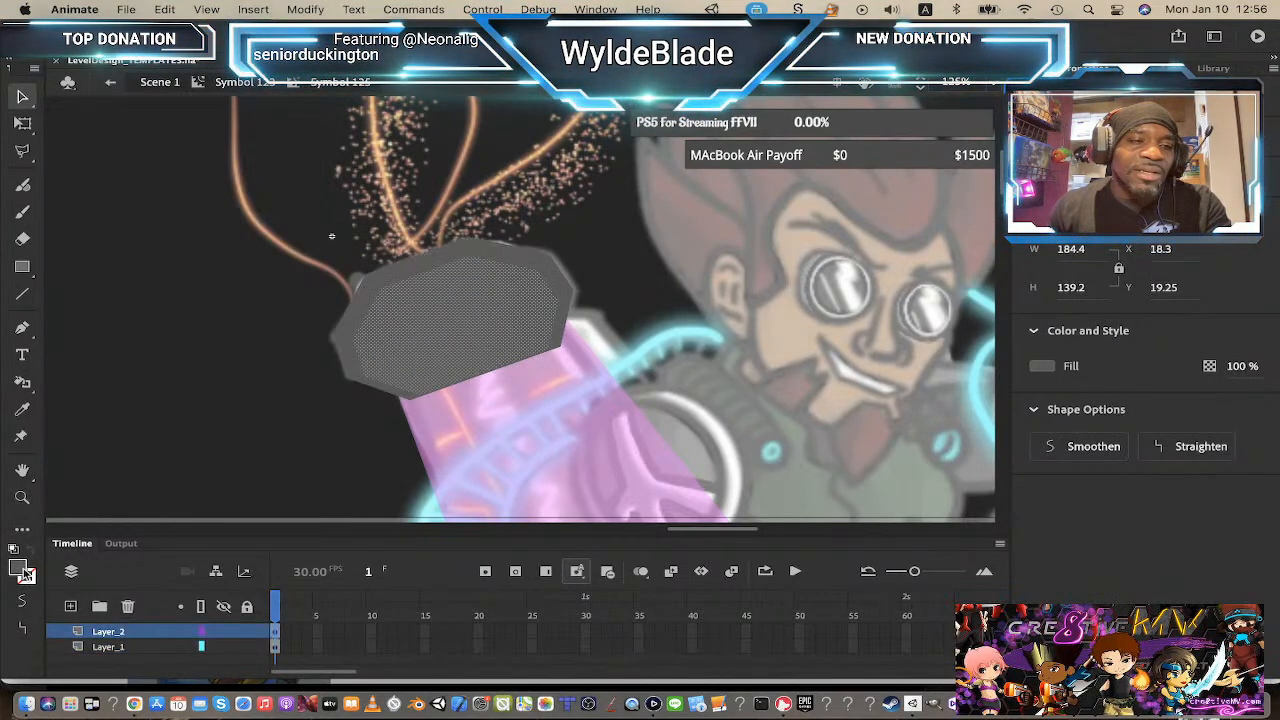
click(25, 575)
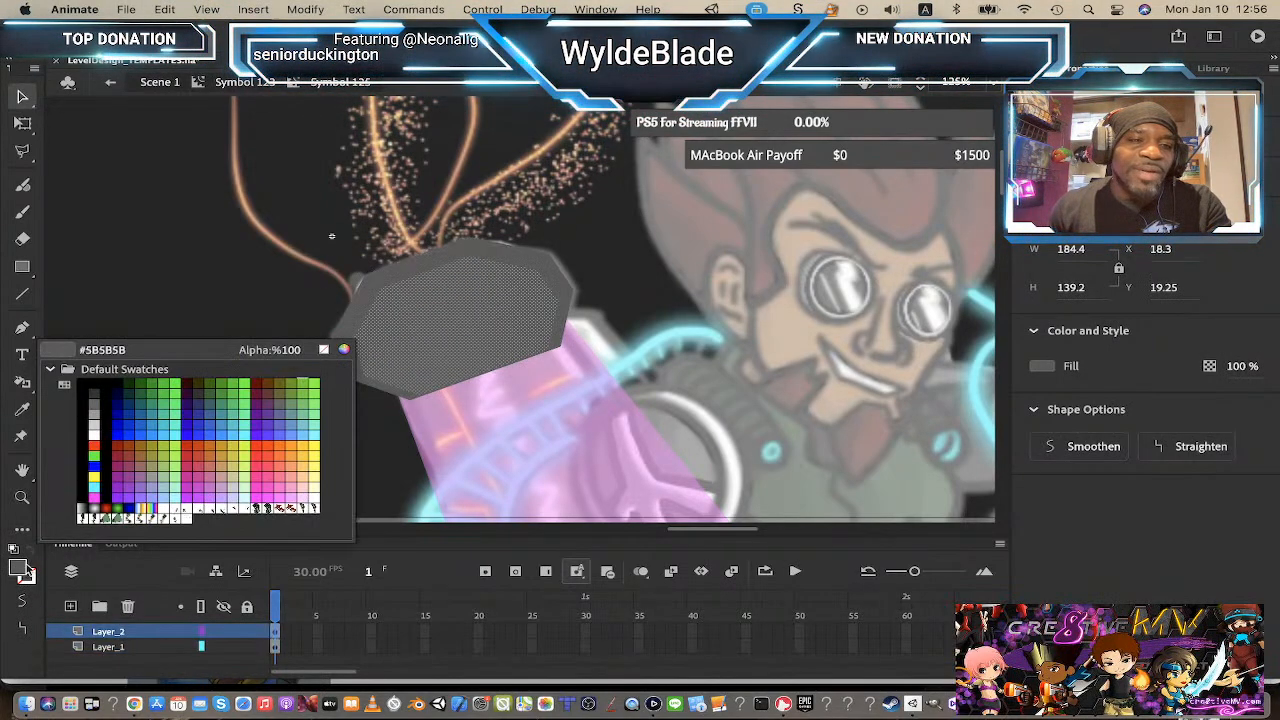
click(94, 412)
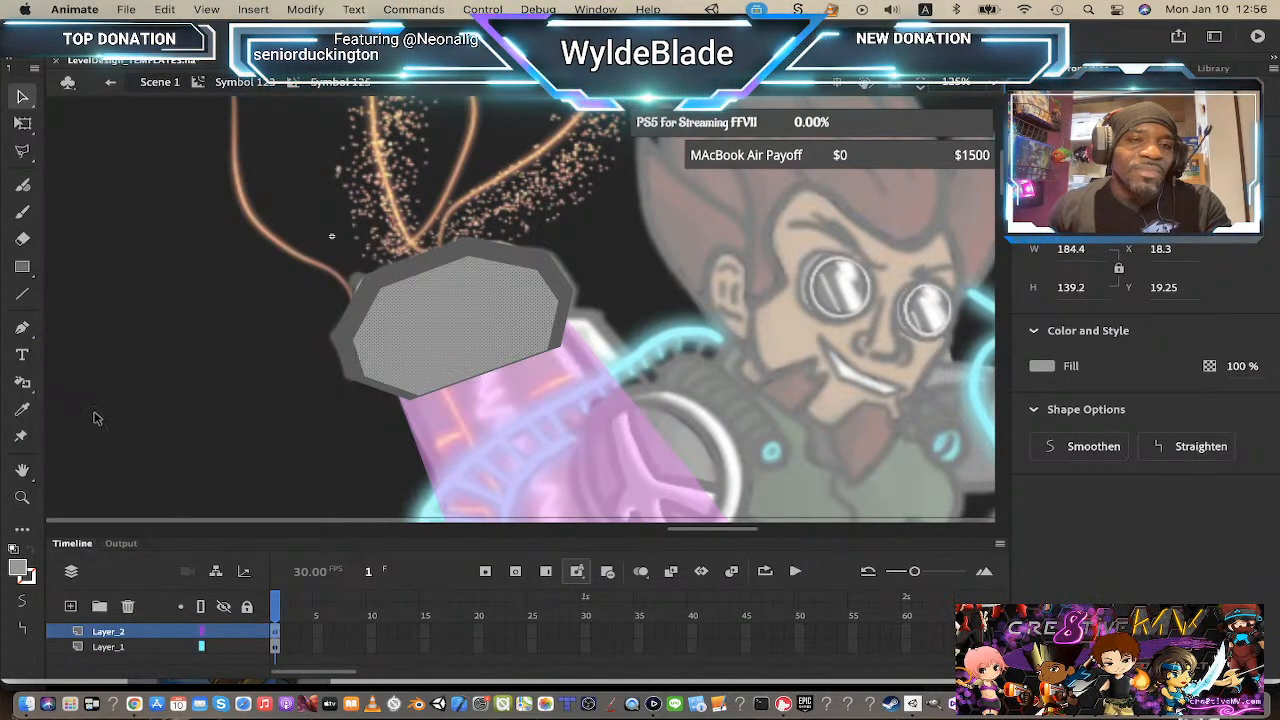
click(24, 574)
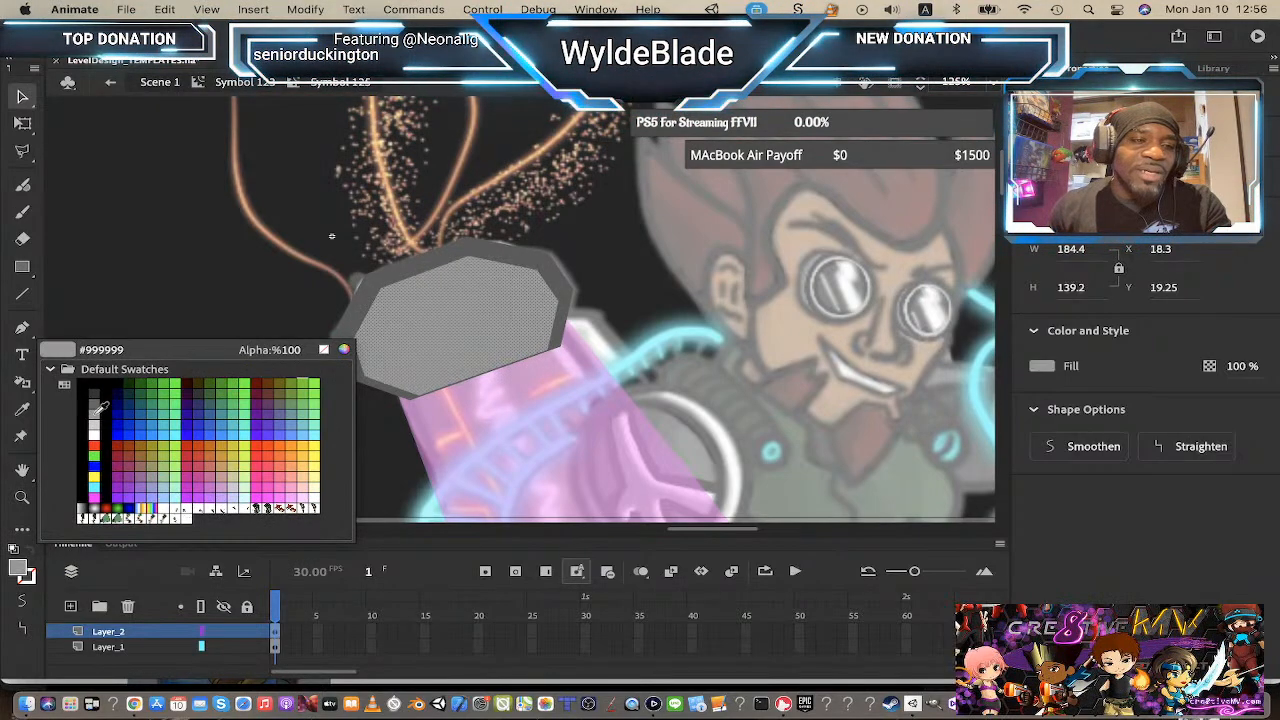
click(94, 402)
click(288, 291)
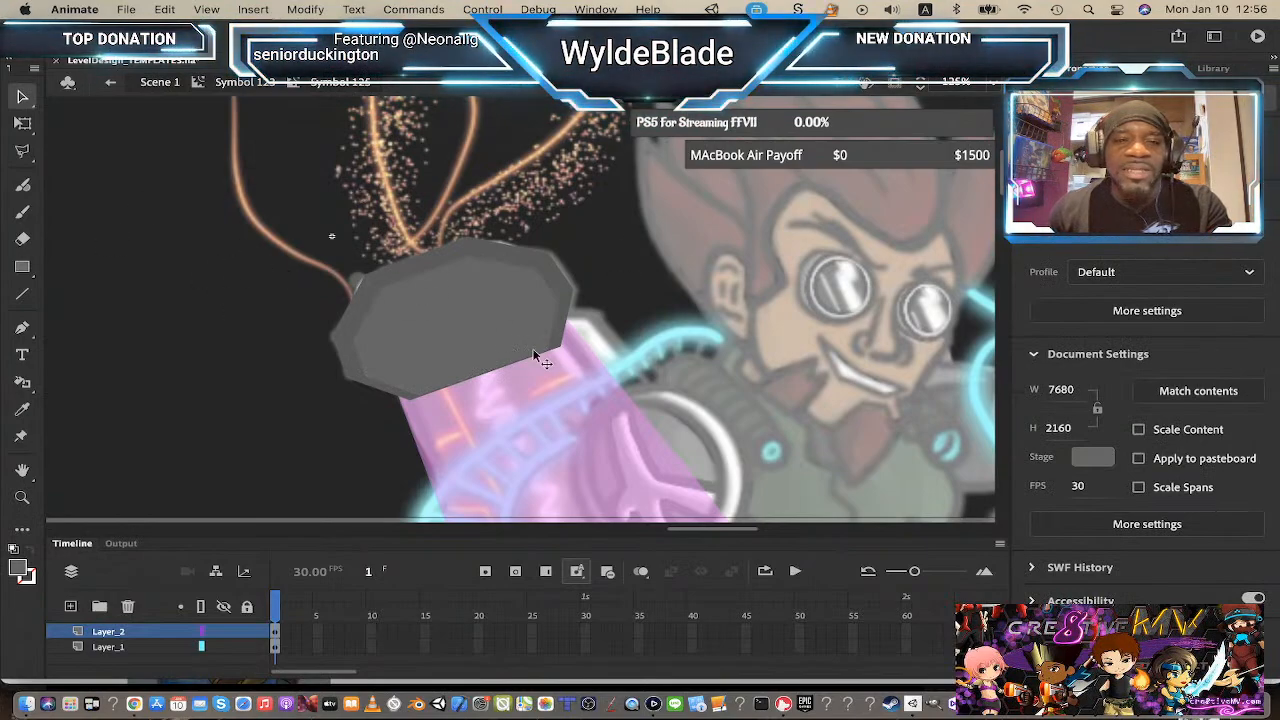
Step: Set the stroke colour to black from the swatches
click(215, 82)
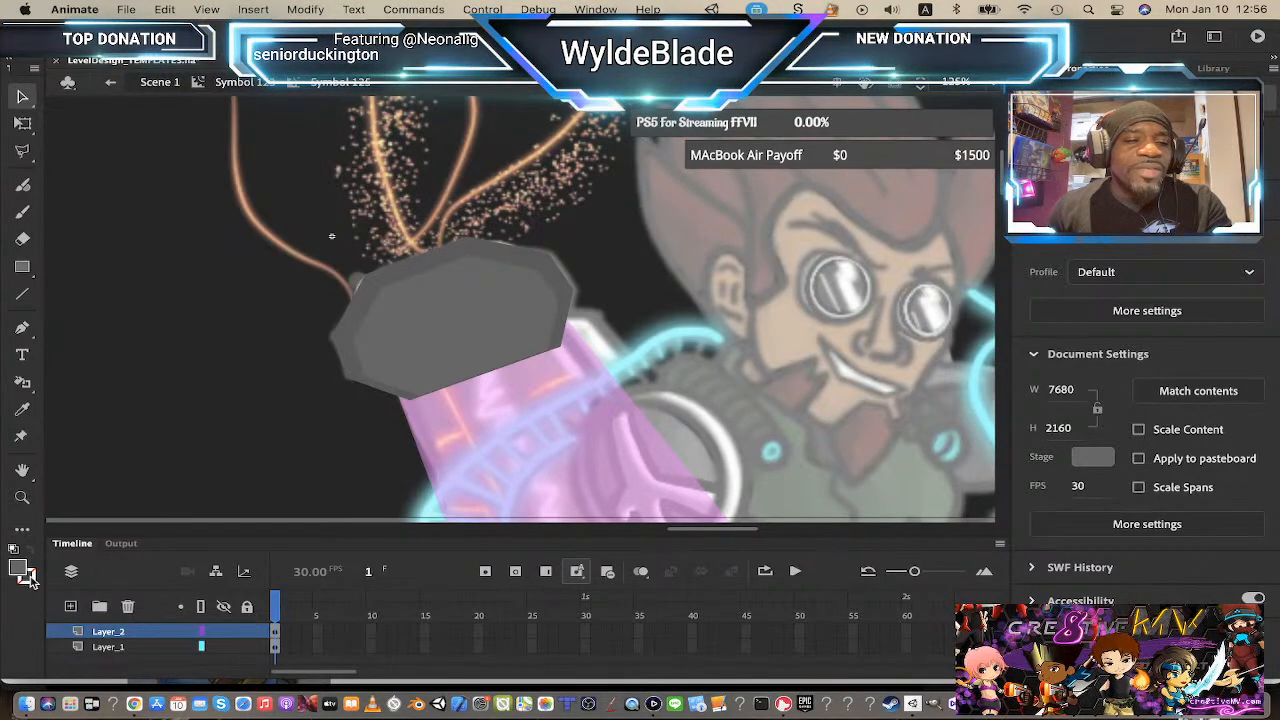
click(30, 580)
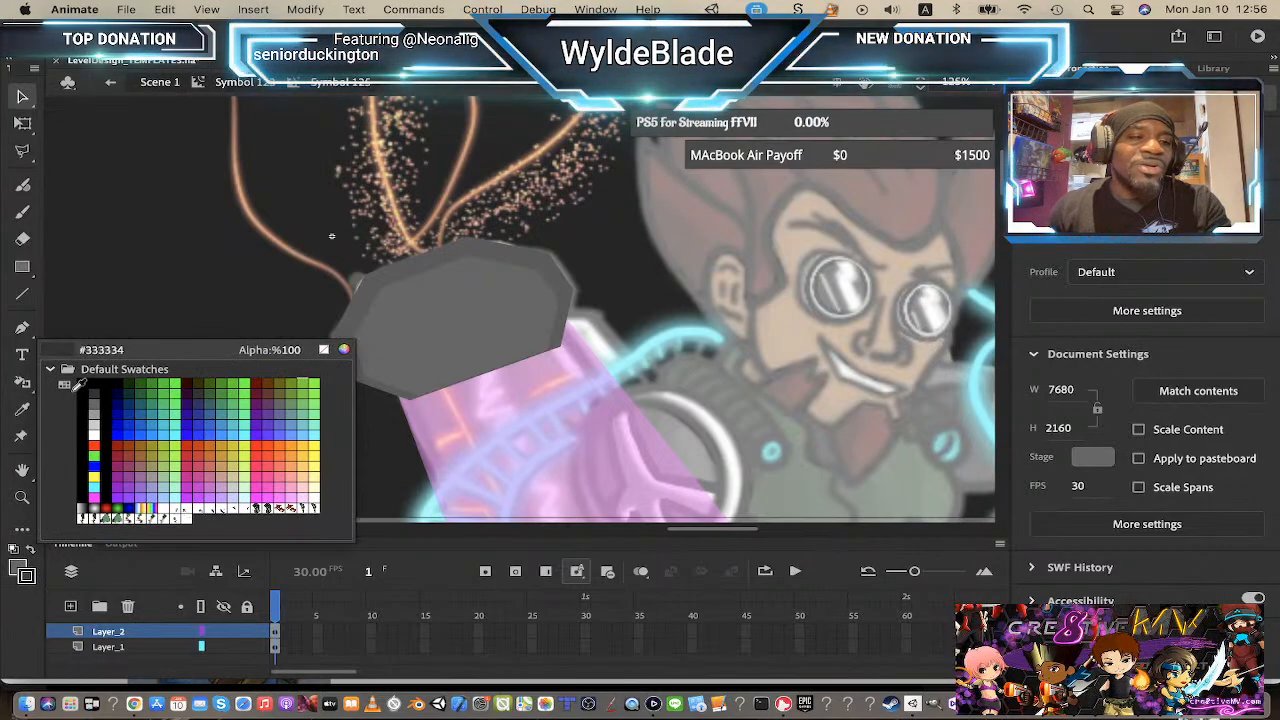
click(84, 386)
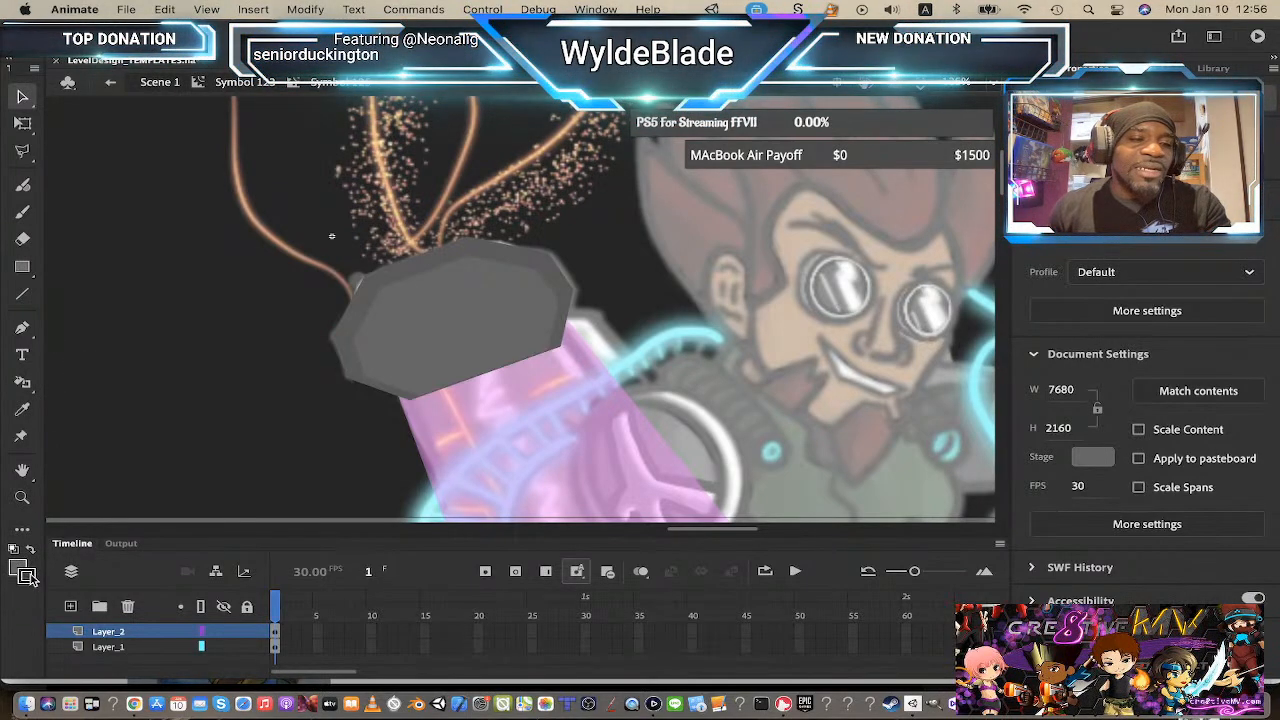
click(28, 577)
click(83, 388)
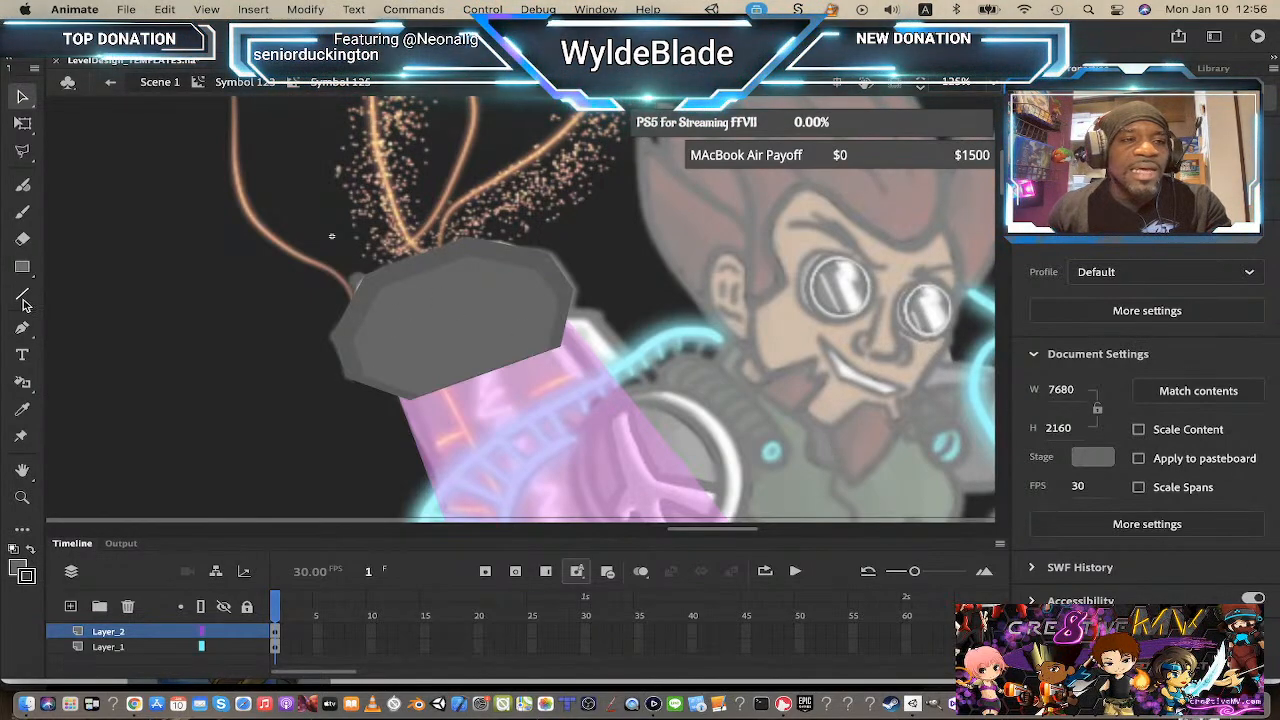
Step: With the Ink Bottle tool at stroke size 6, add black outlines to the outer and inner cap shapes
click(23, 297)
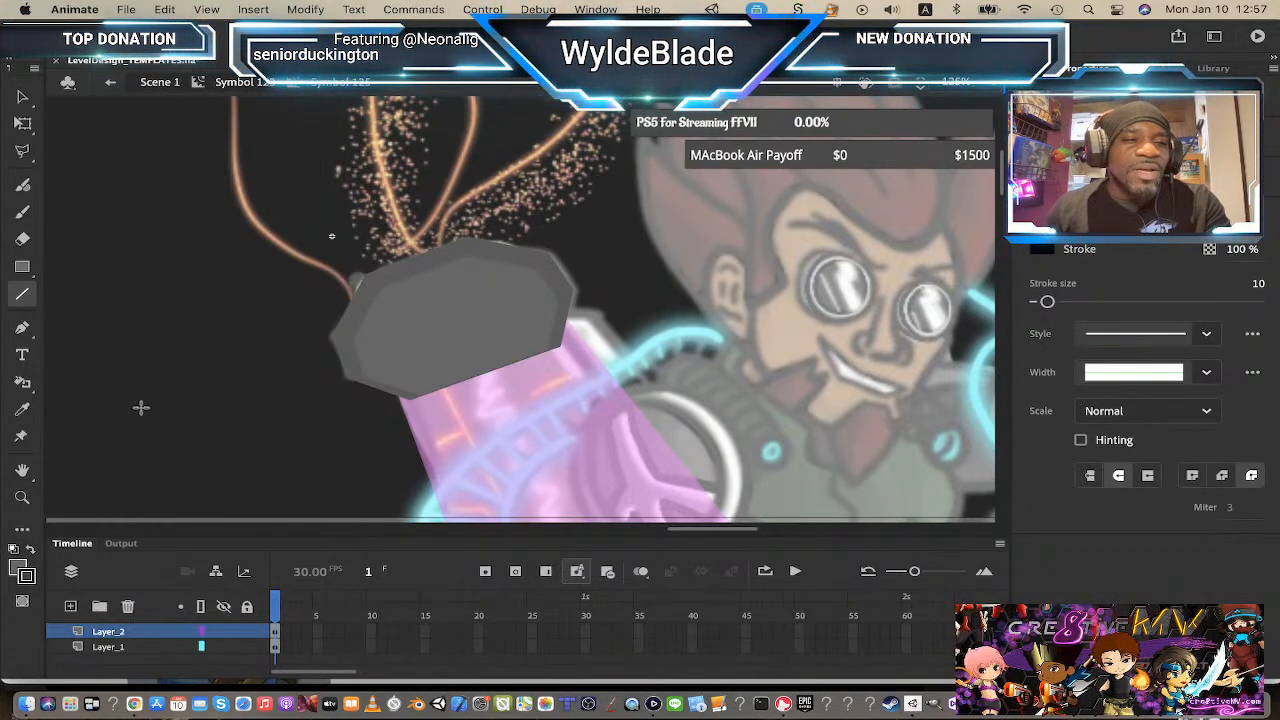
click(24, 386)
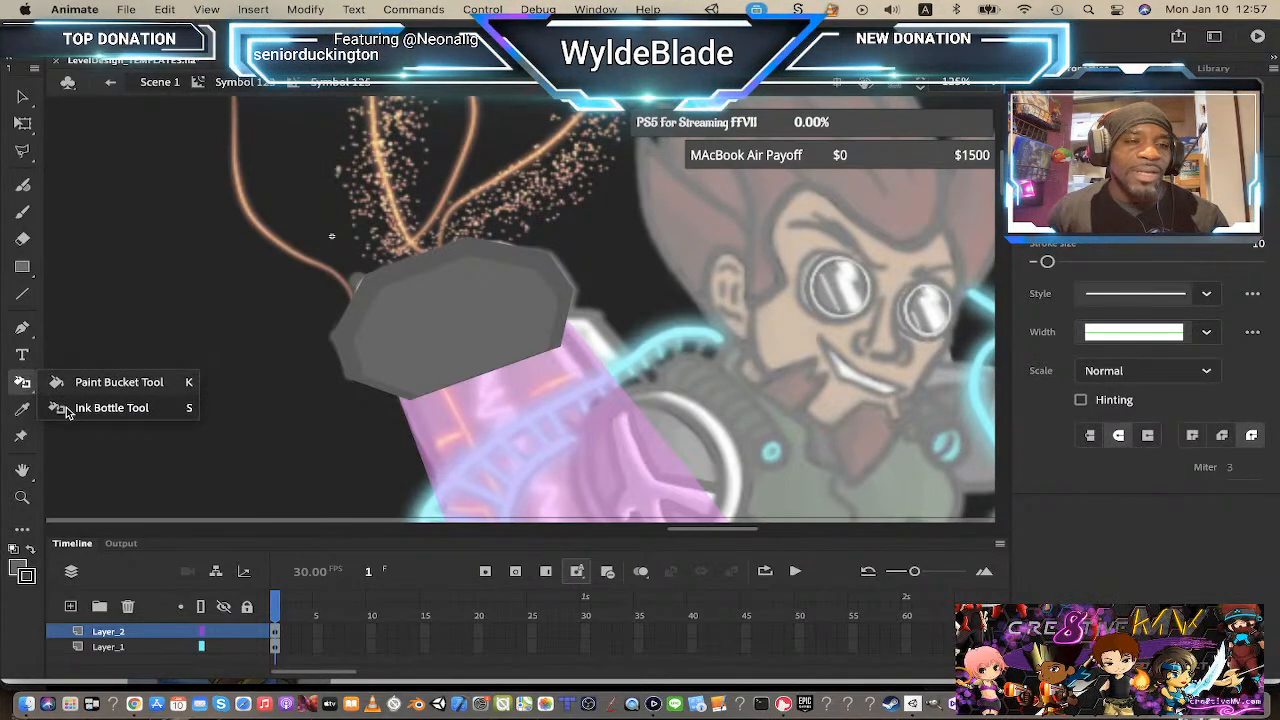
click(110, 408)
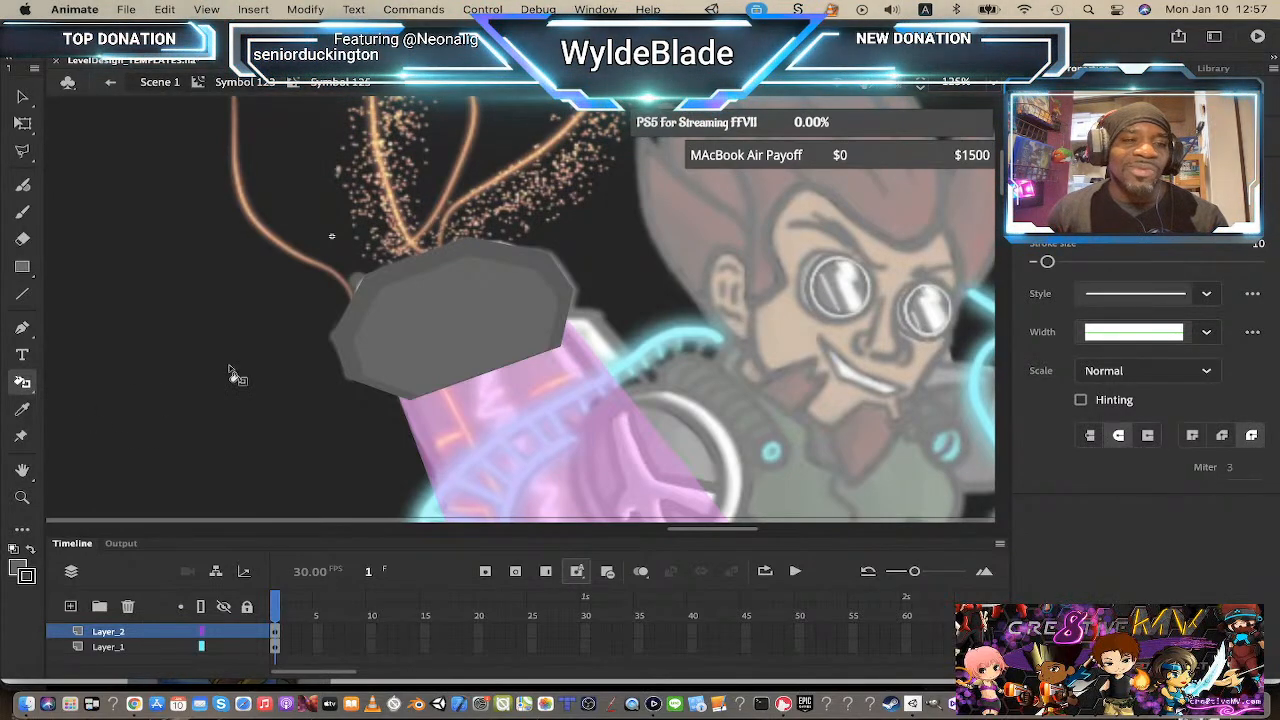
click(425, 262)
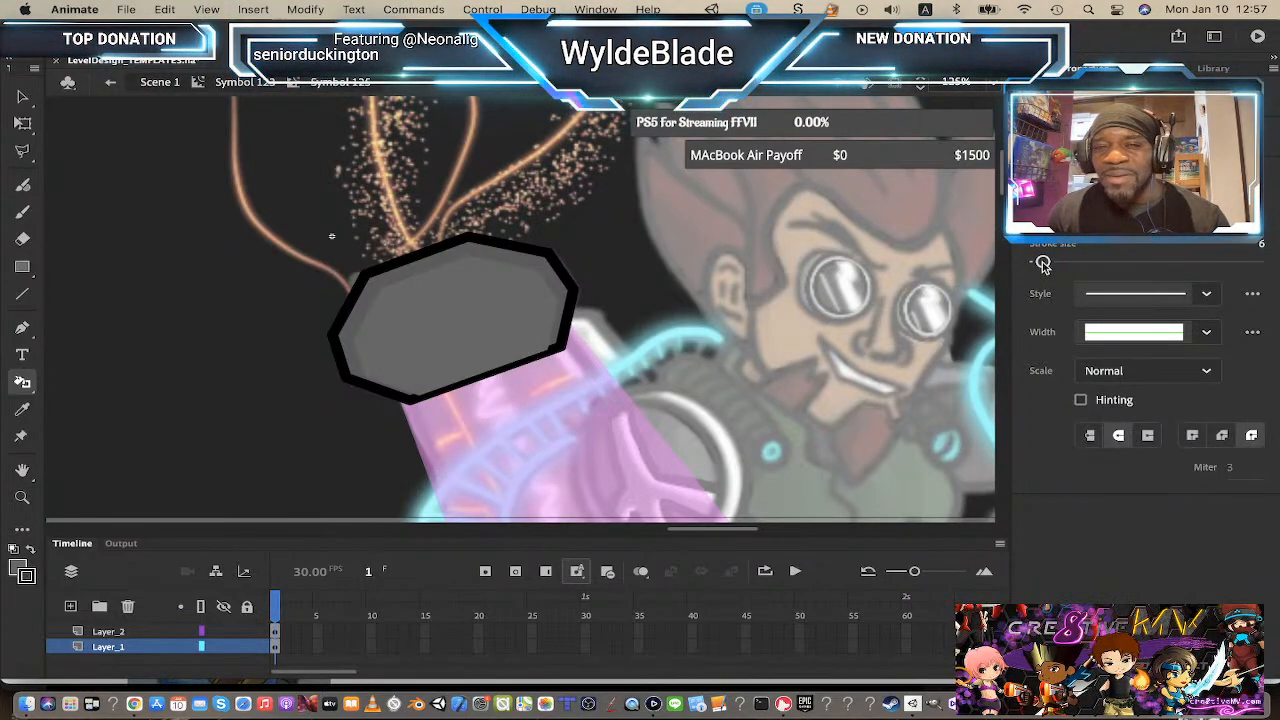
click(570, 336)
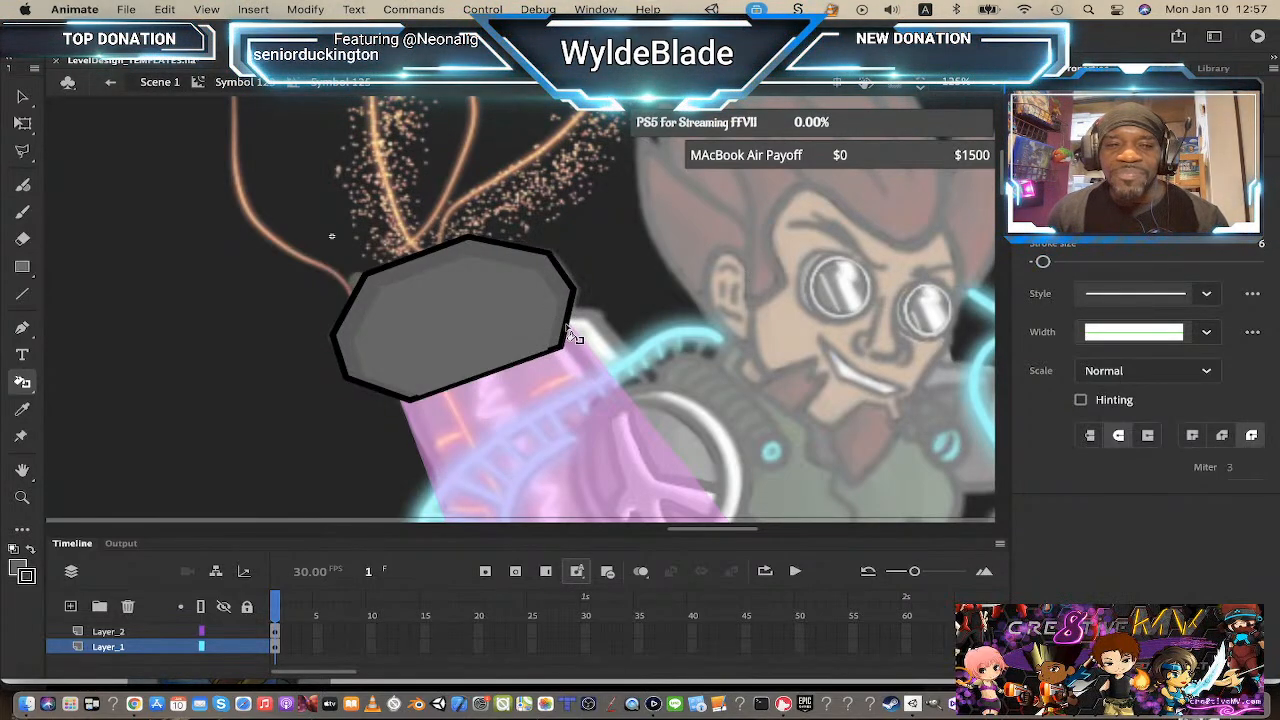
click(428, 279)
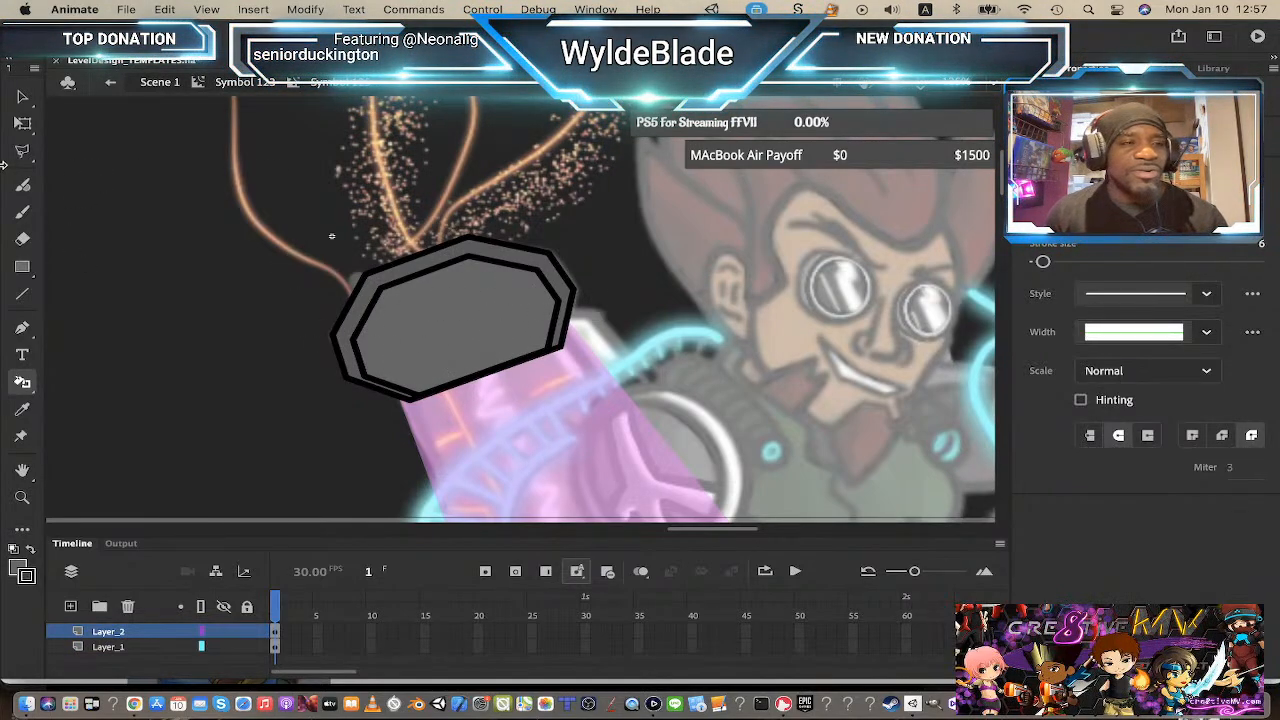
Step: Add a new layer and draw short black lines at stroke size 3 across the corners of the cap's rim
click(23, 295)
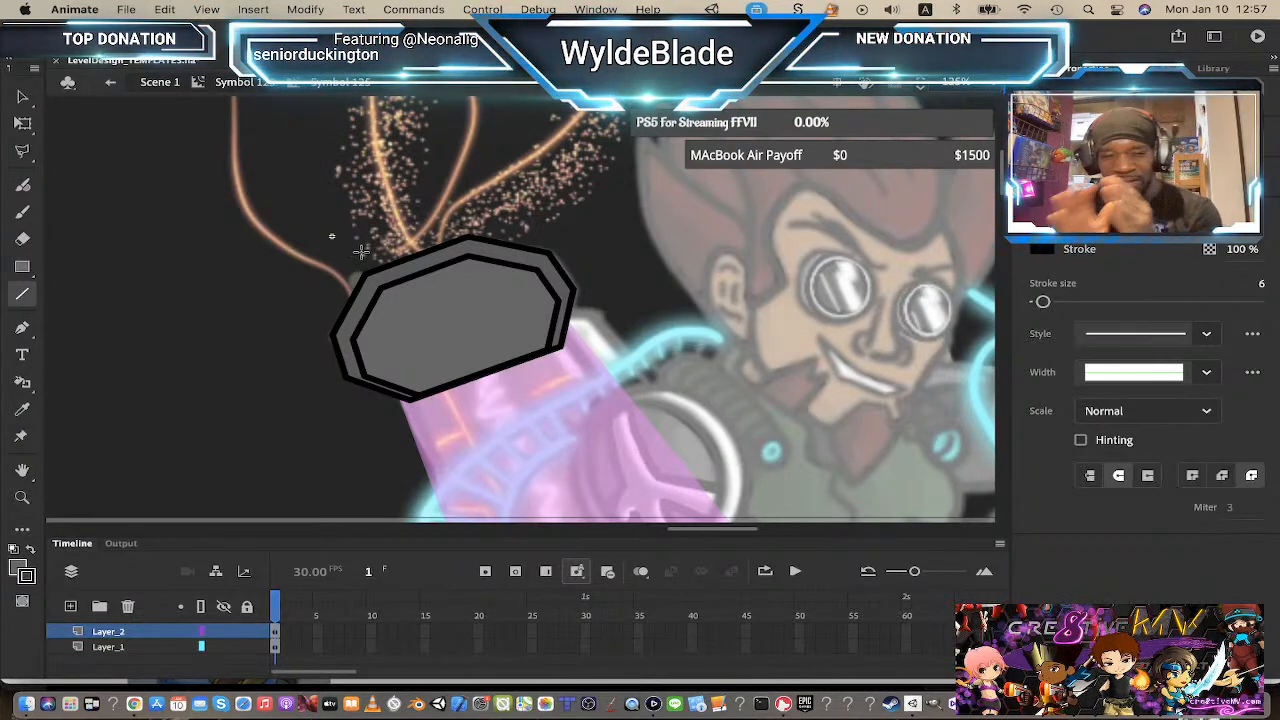
click(70, 608)
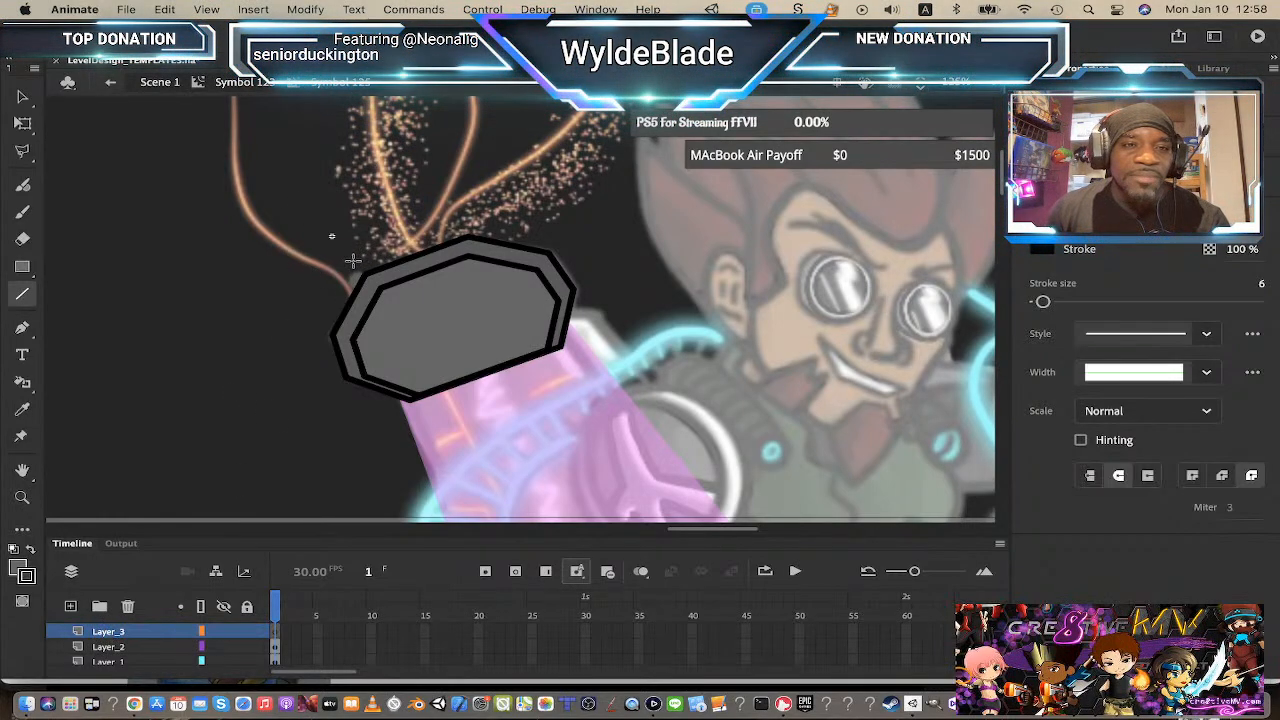
drag(353, 261, 372, 280)
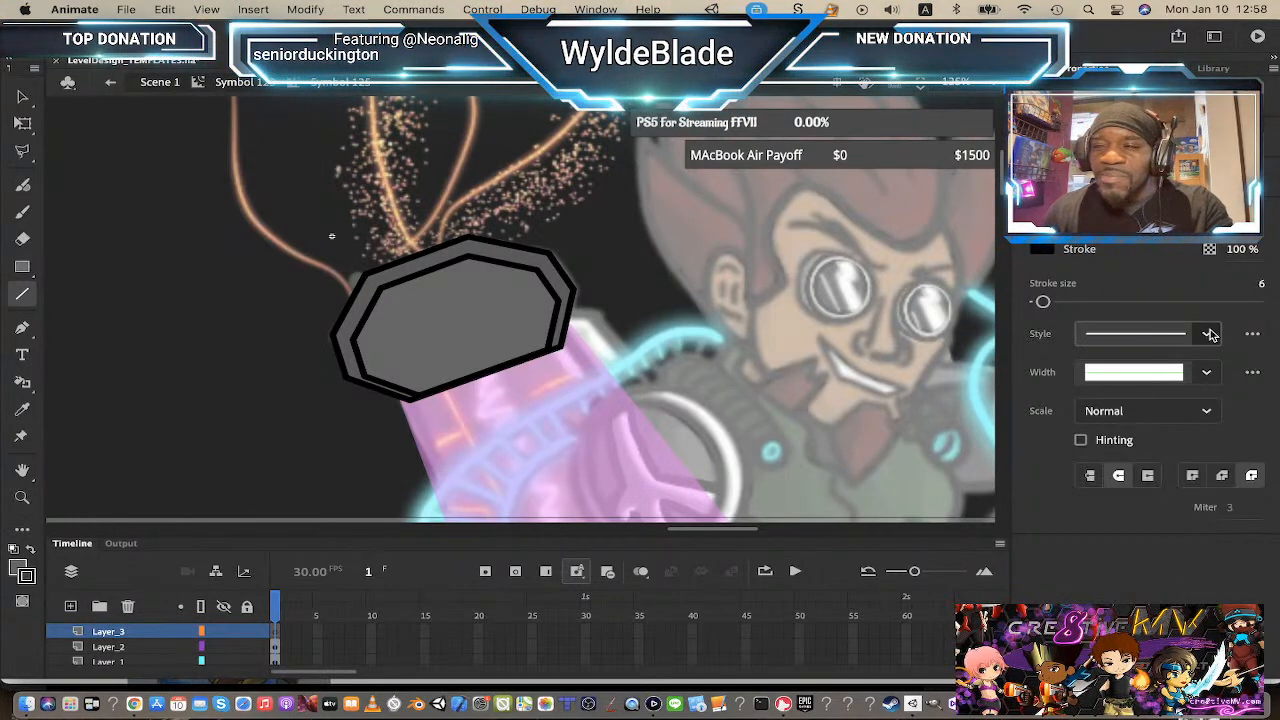
drag(1044, 304, 1041, 304)
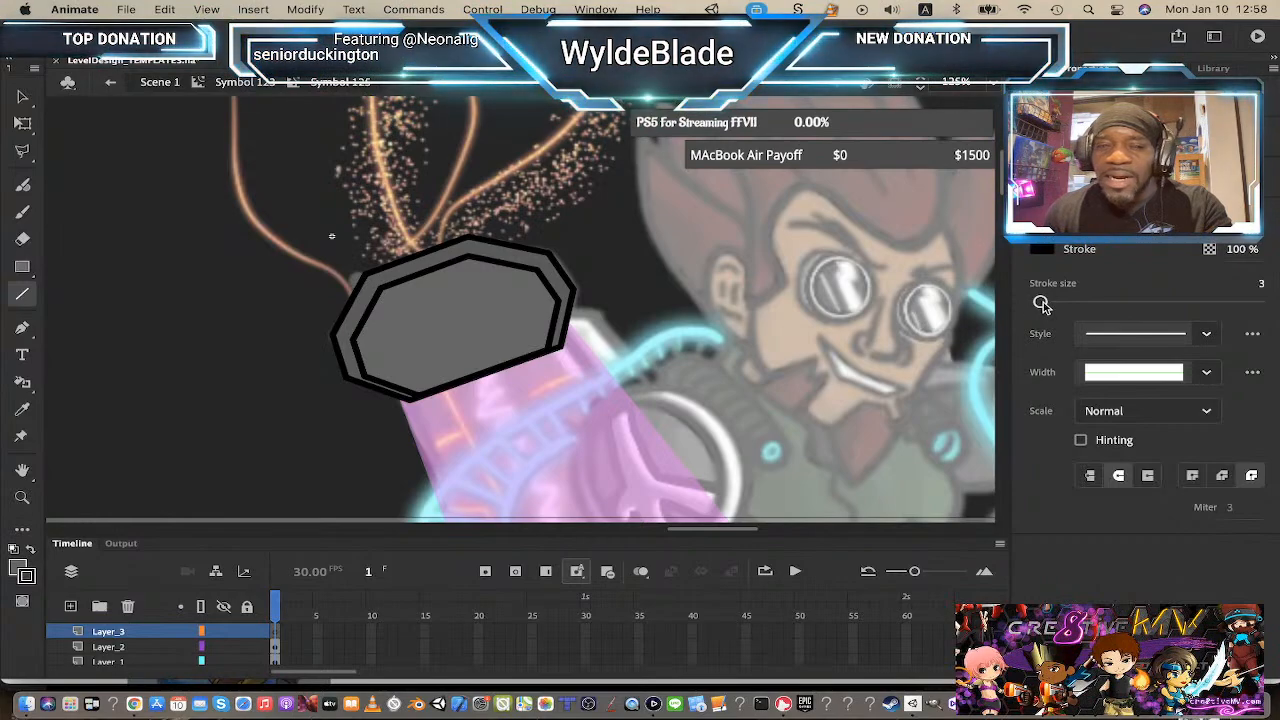
drag(355, 266, 391, 298)
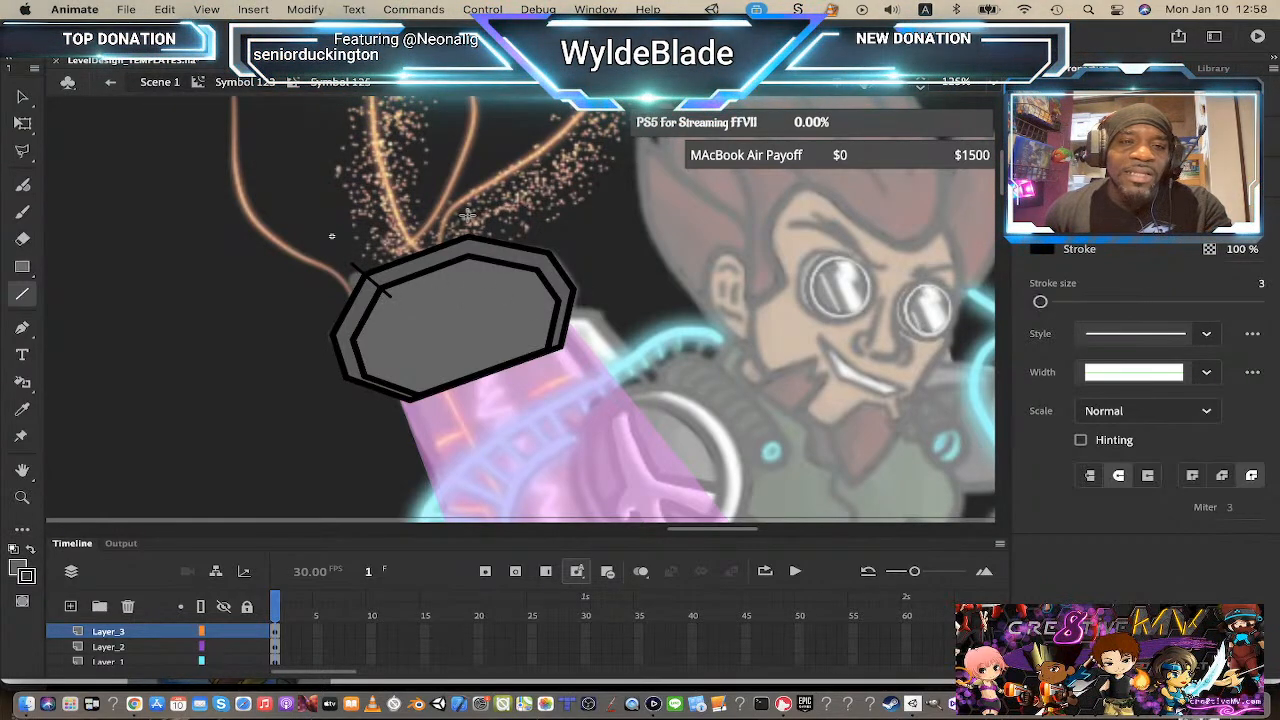
drag(467, 213, 468, 270)
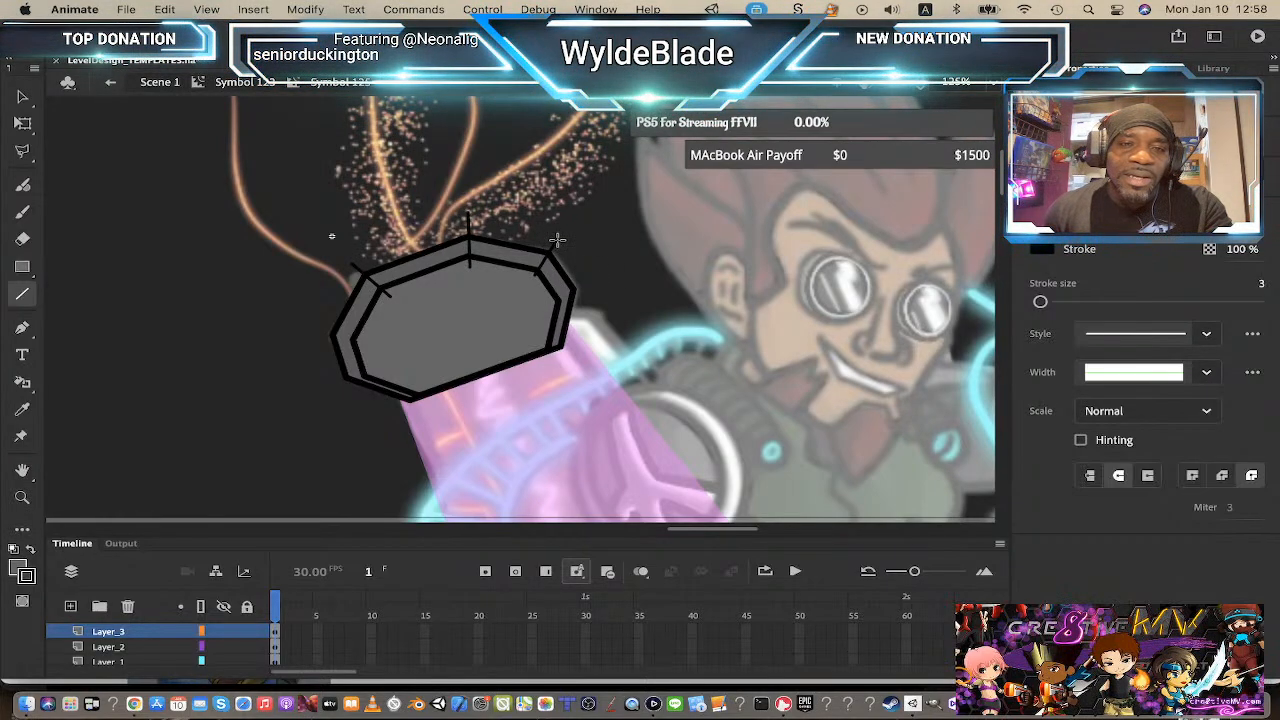
drag(557, 240, 591, 280)
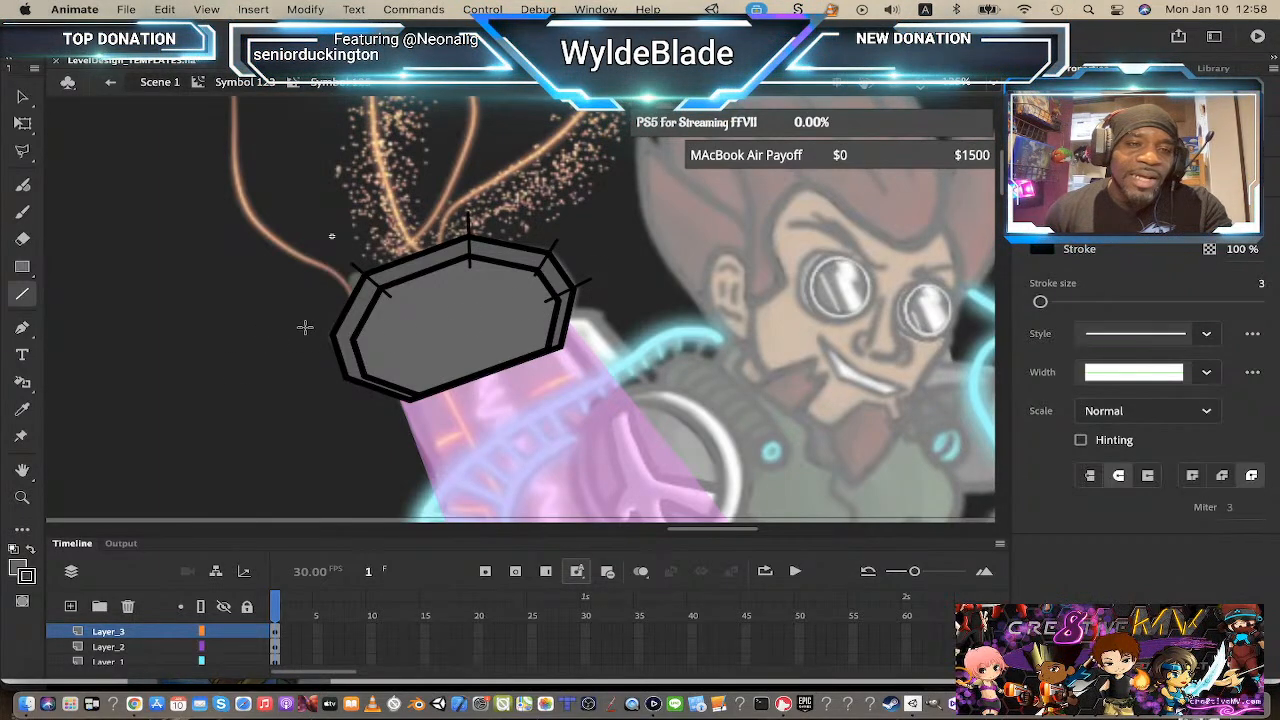
drag(305, 327, 370, 343)
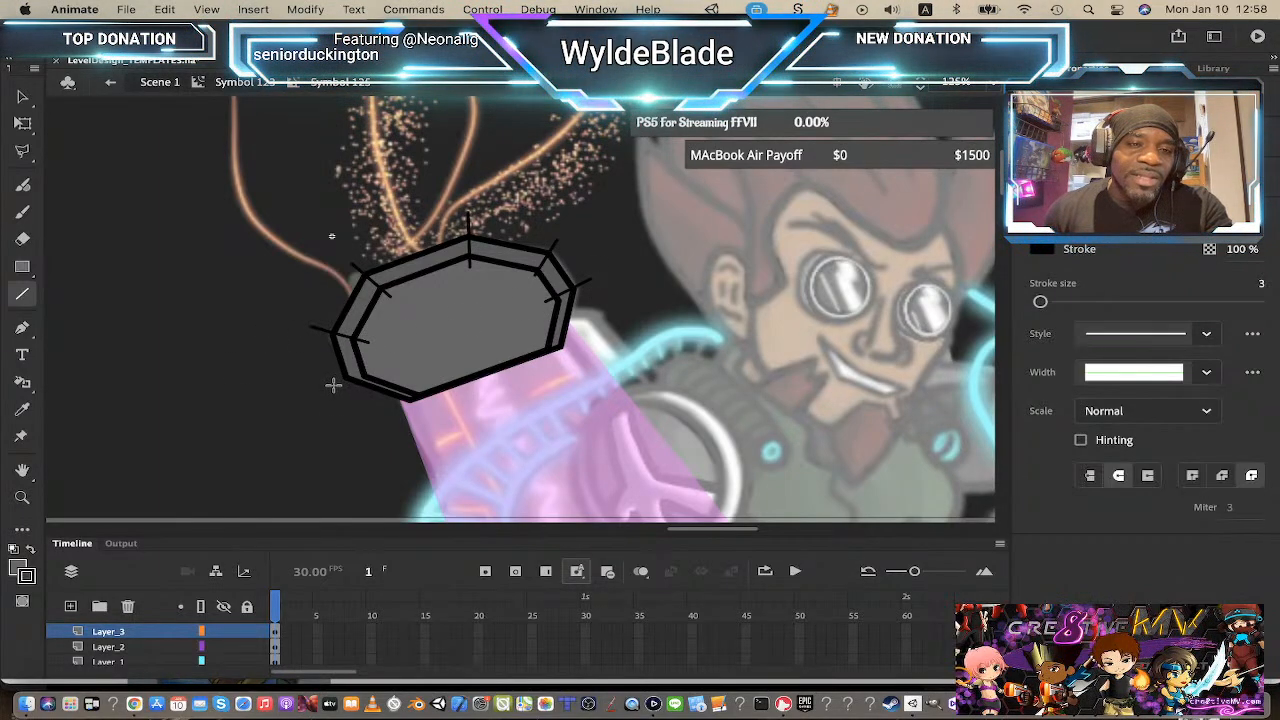
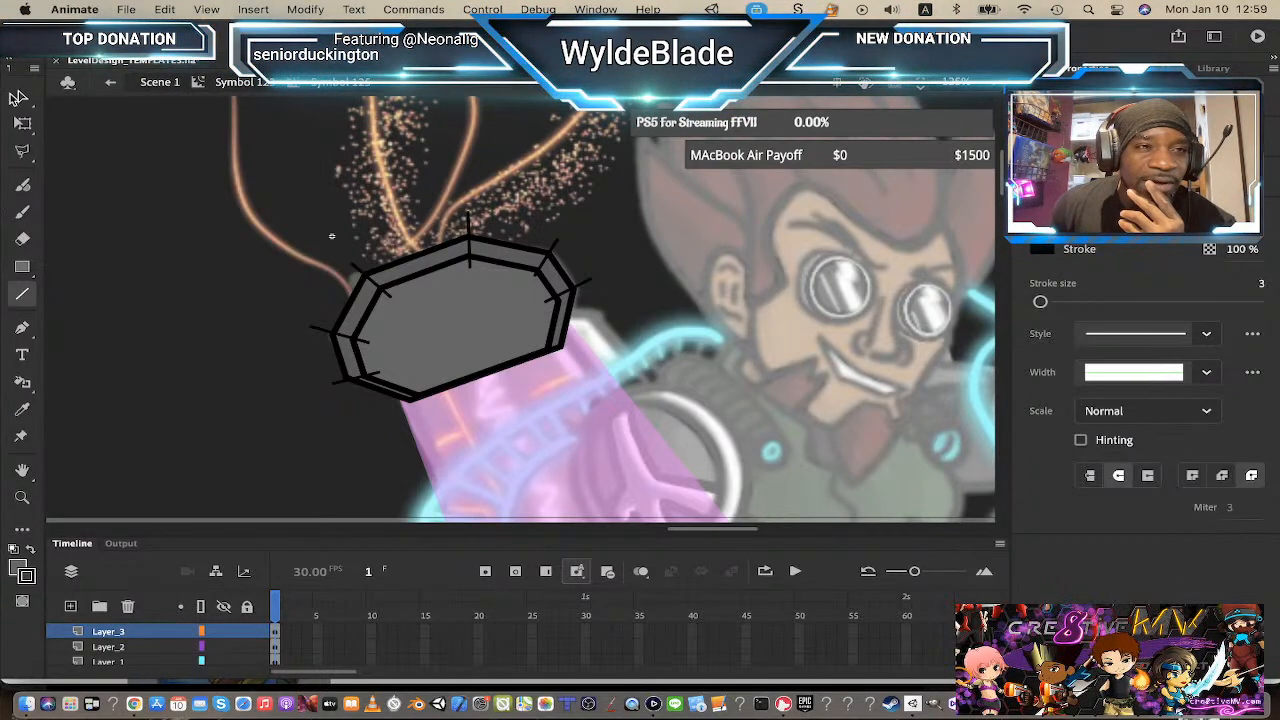
Step: Zoom in on the cap and extend the ends of the black corner lines outward past the rim
click(108, 636)
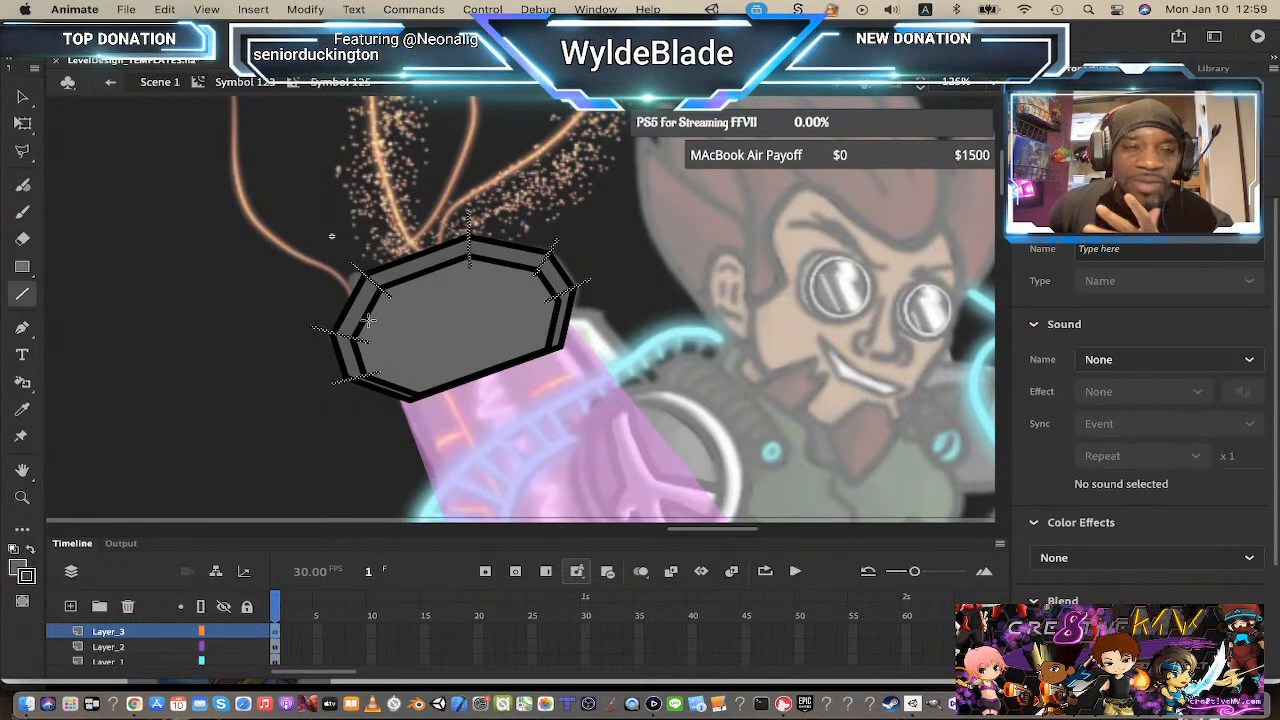
click(27, 96)
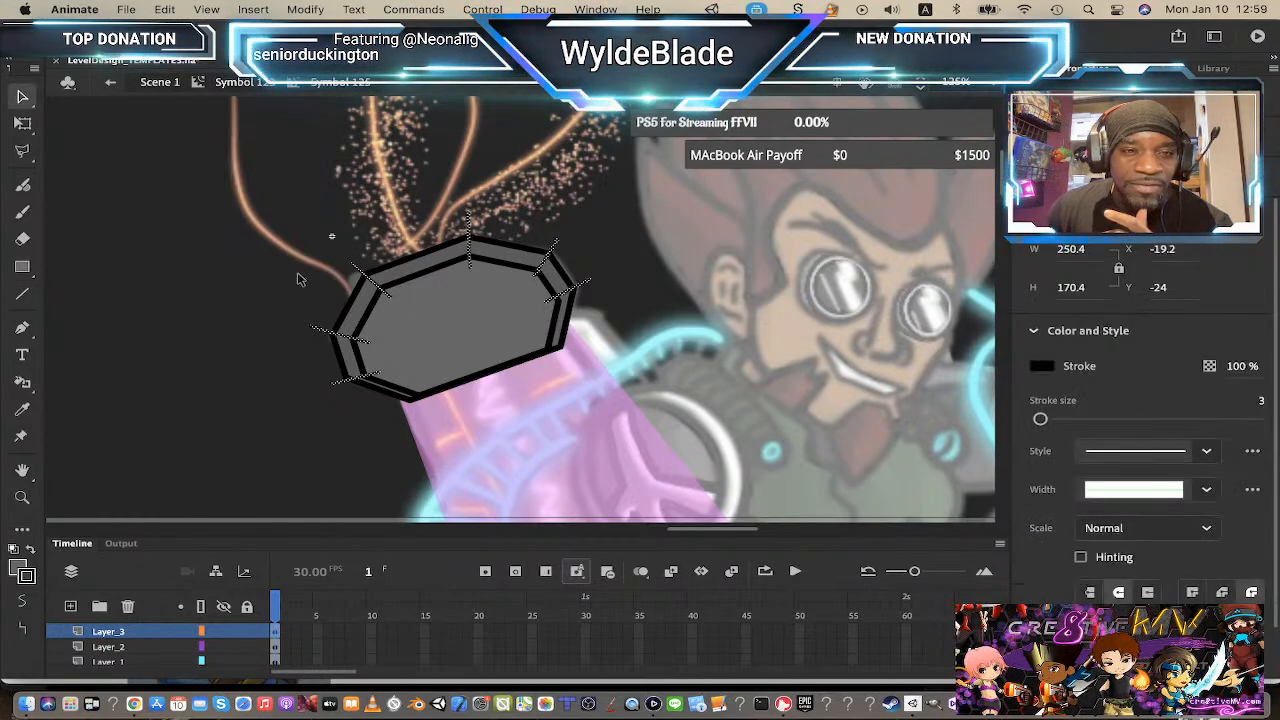
click(420, 318)
key(z)
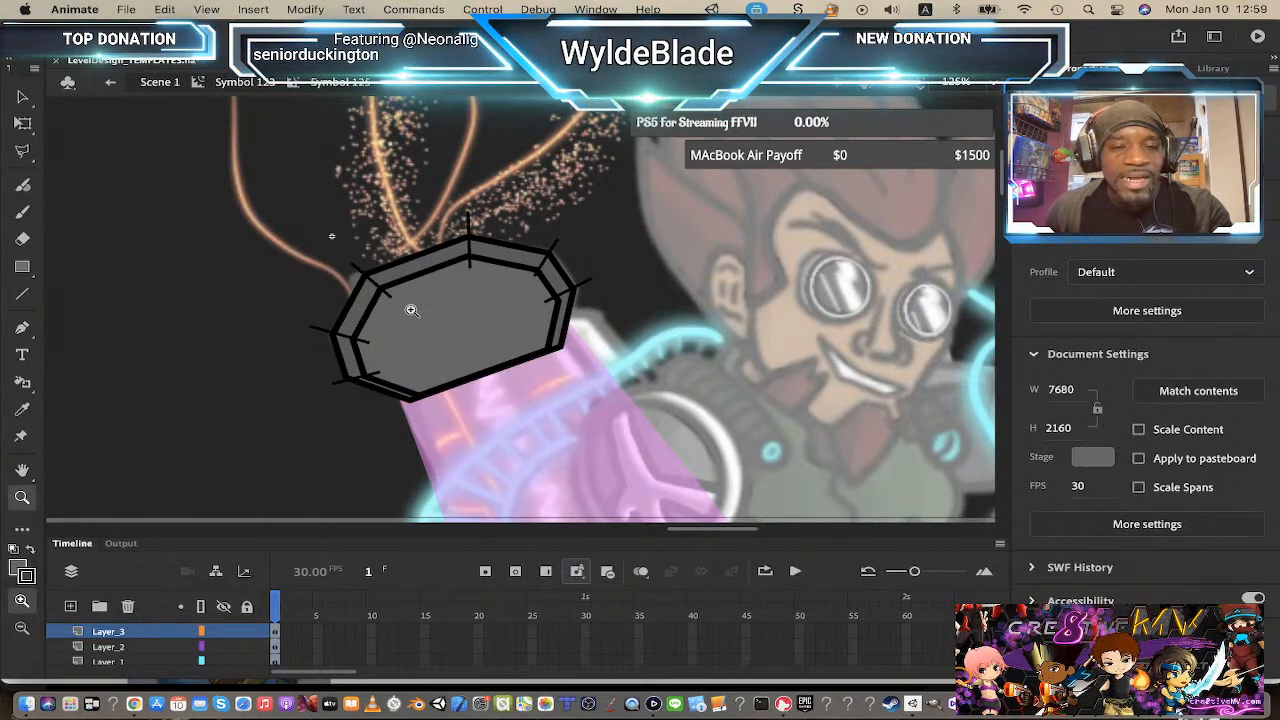
click(410, 302)
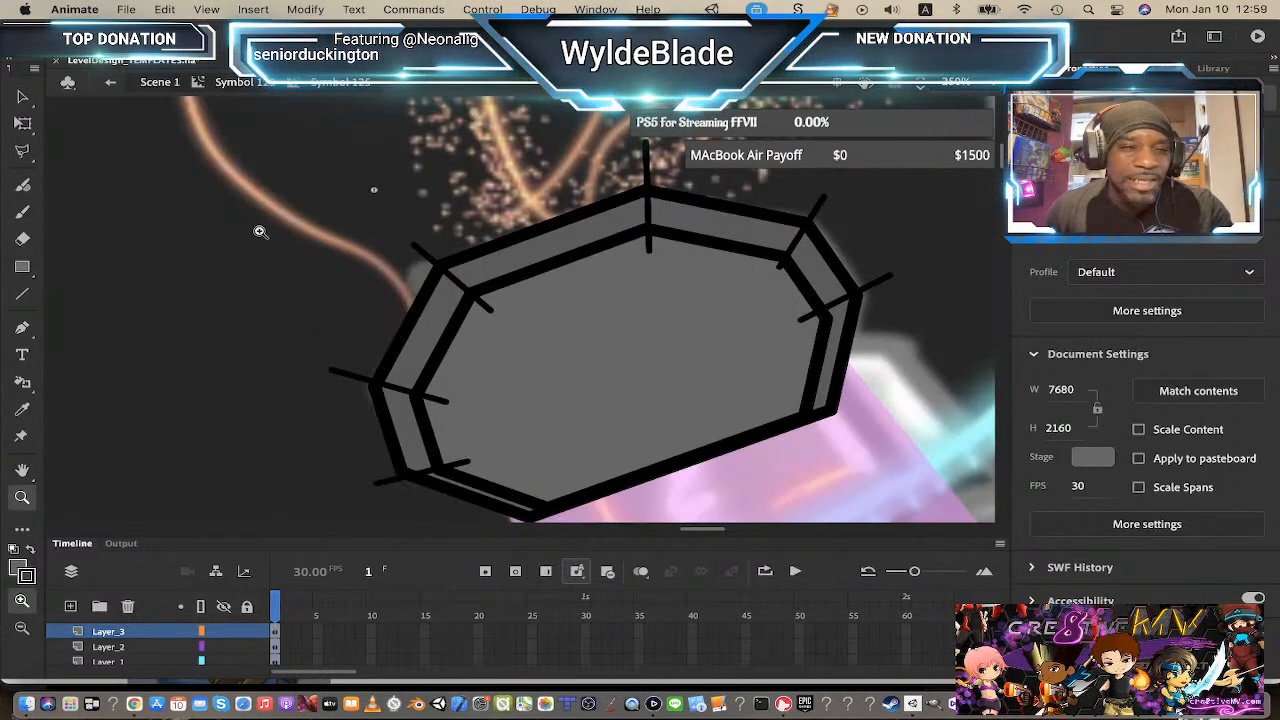
click(23, 100)
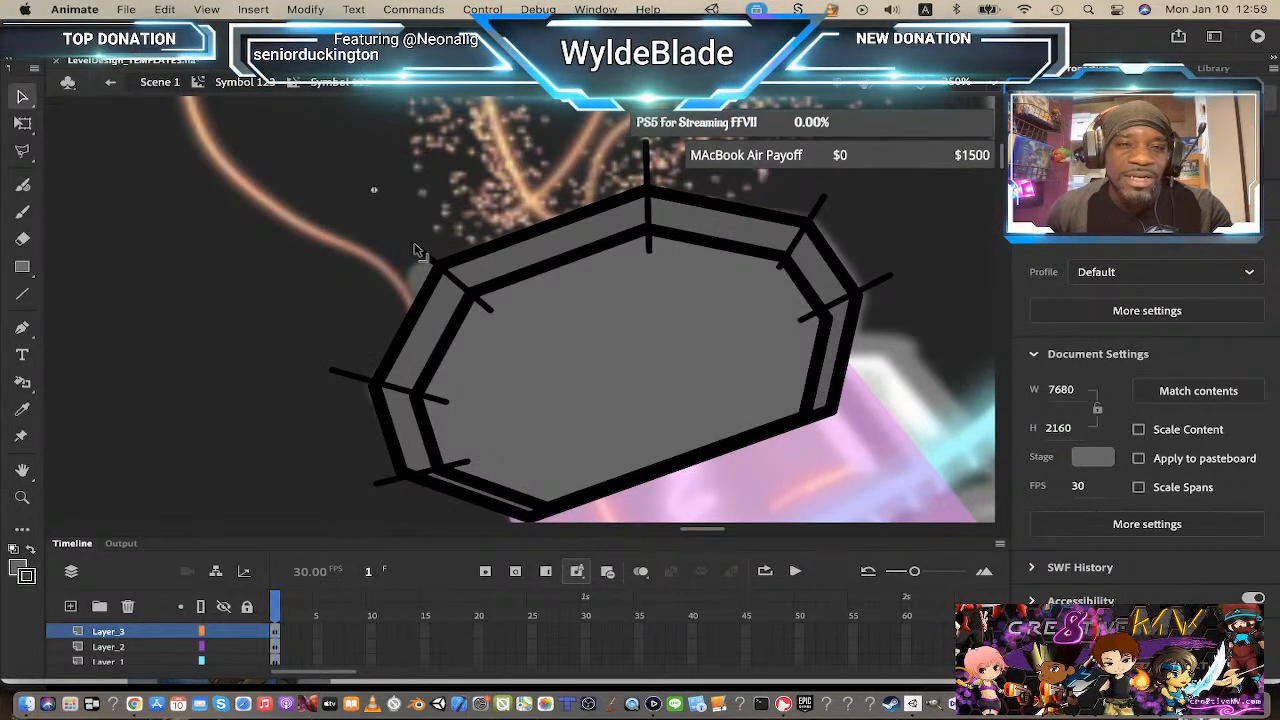
drag(415, 245, 396, 219)
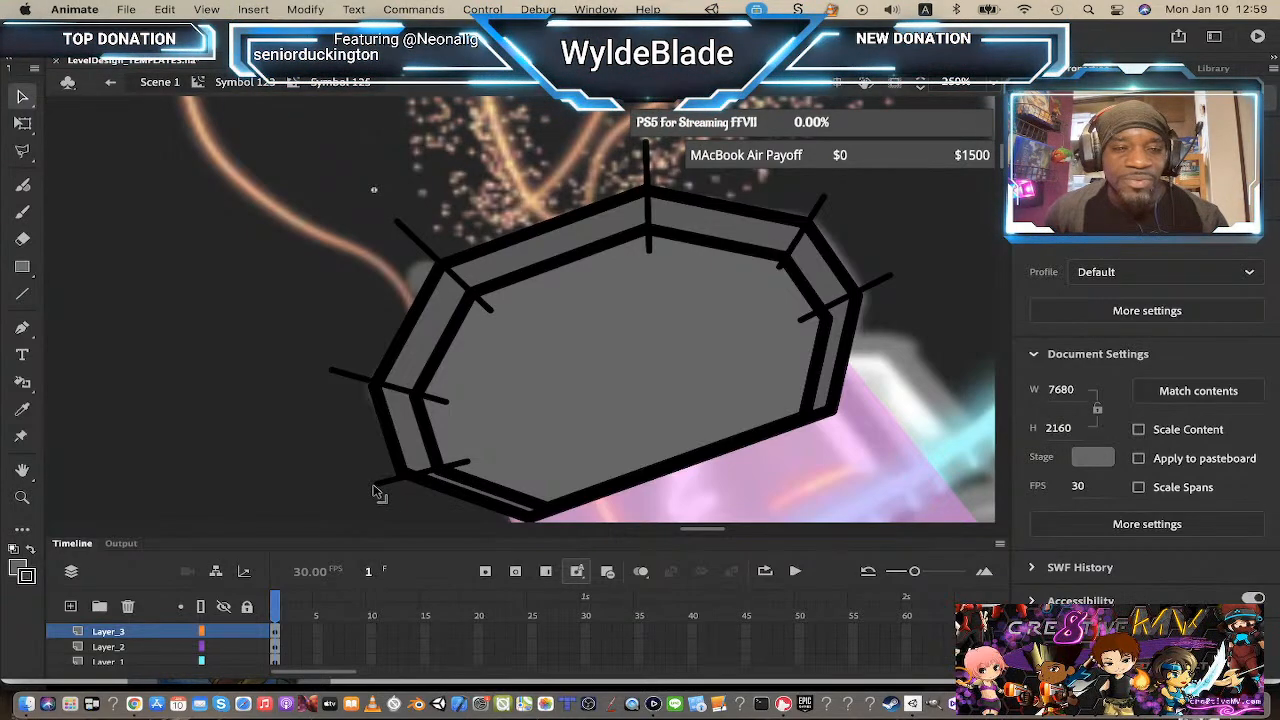
drag(375, 486, 370, 482)
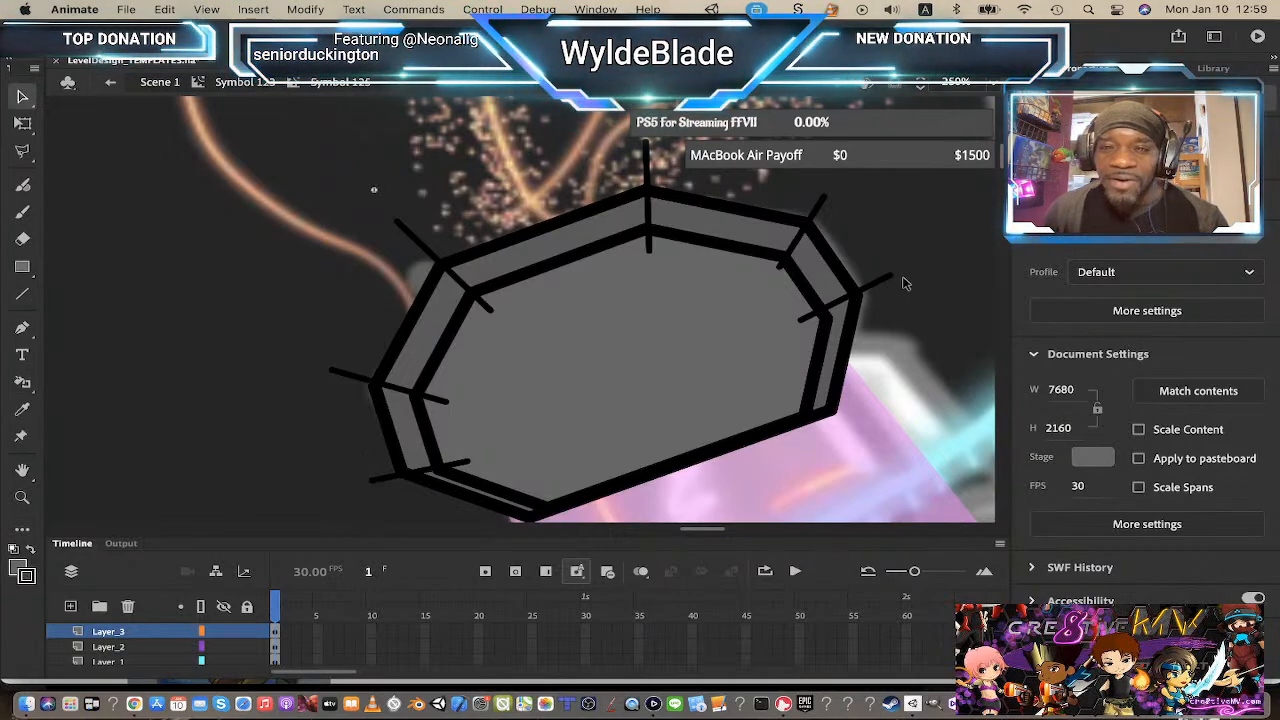
drag(891, 276, 898, 284)
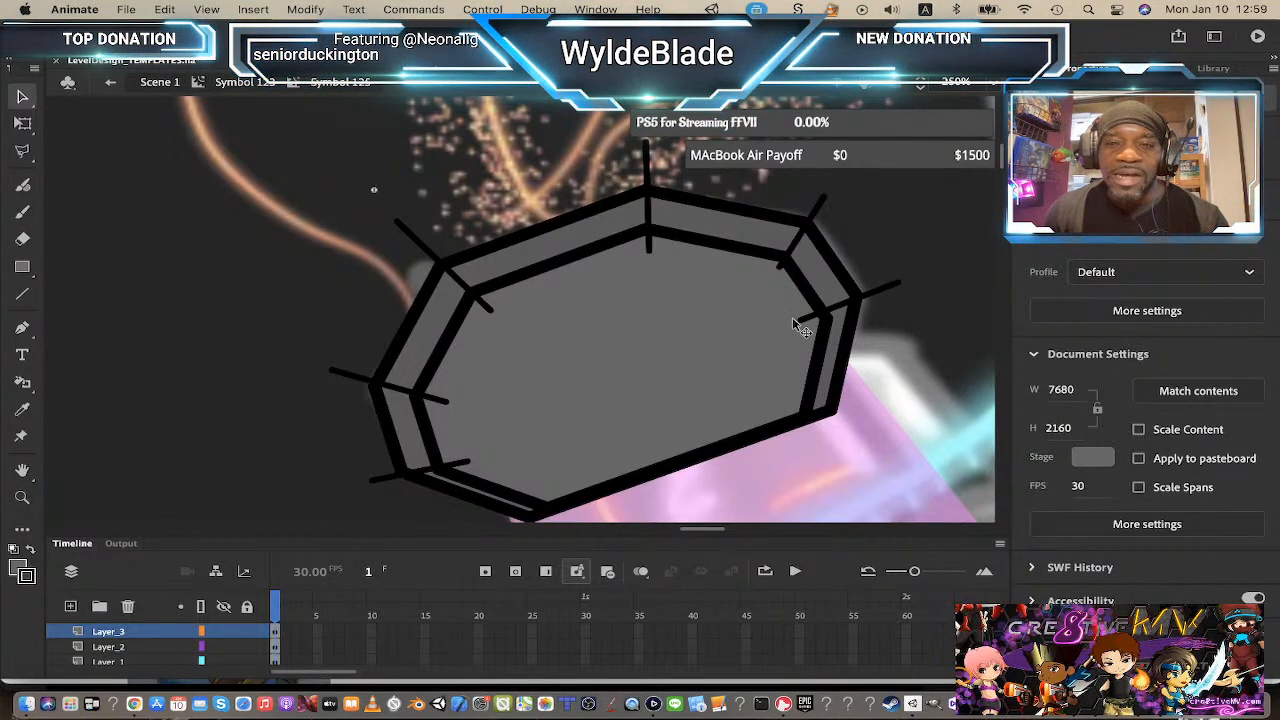
mouse_move(801, 321)
mouse_down()
mouse_move(815, 328)
mouse_move(802, 331)
mouse_up()
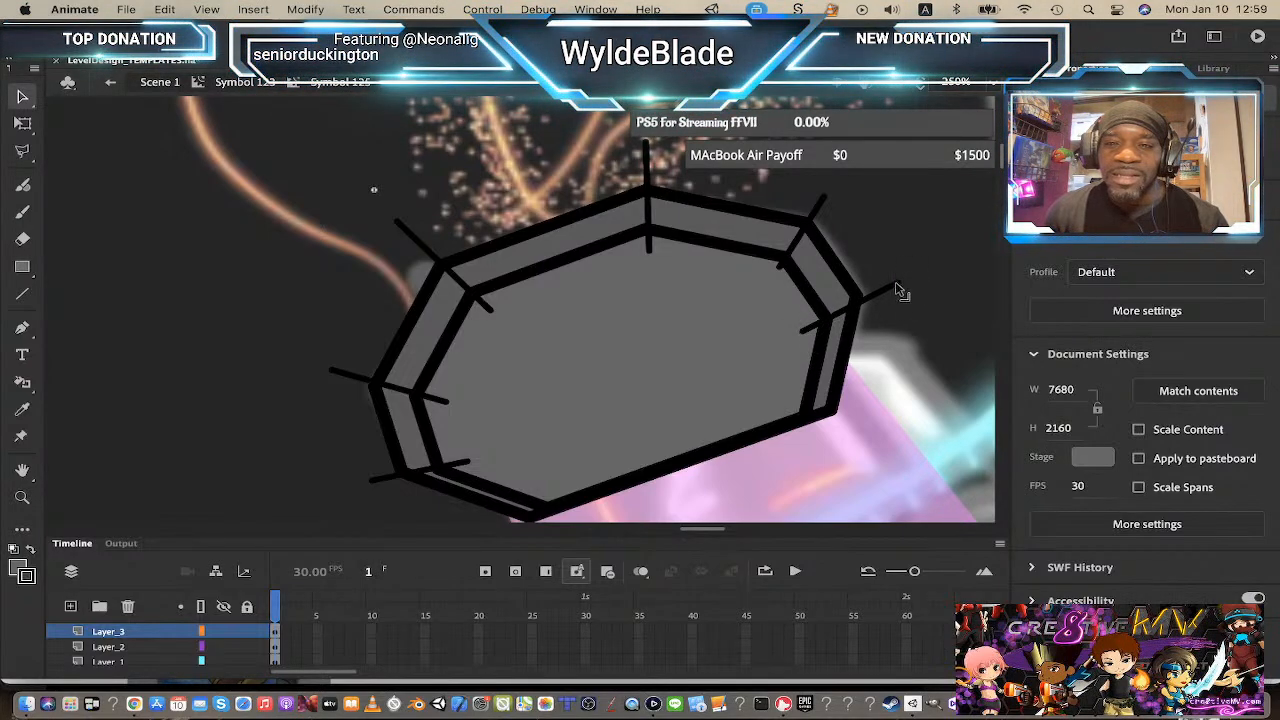
drag(896, 281, 900, 272)
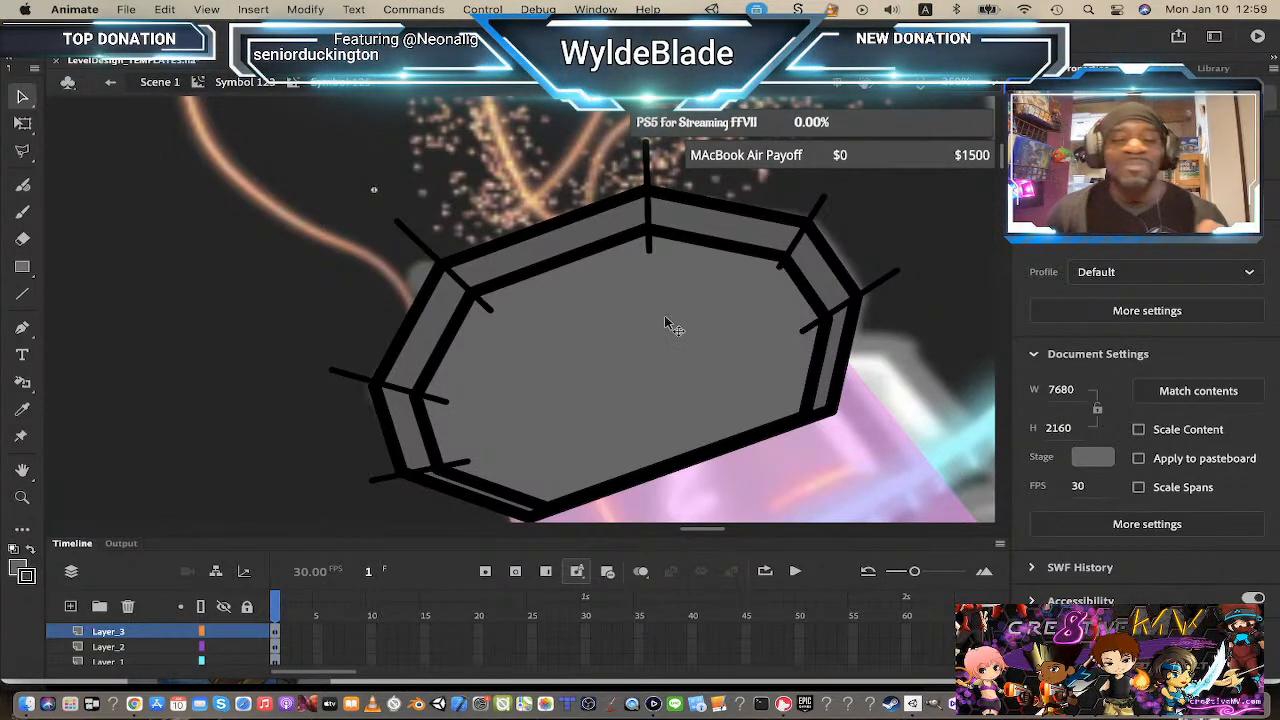
Step: Move the corner lines from Layer_3 onto Layer_2 in place
key(z)
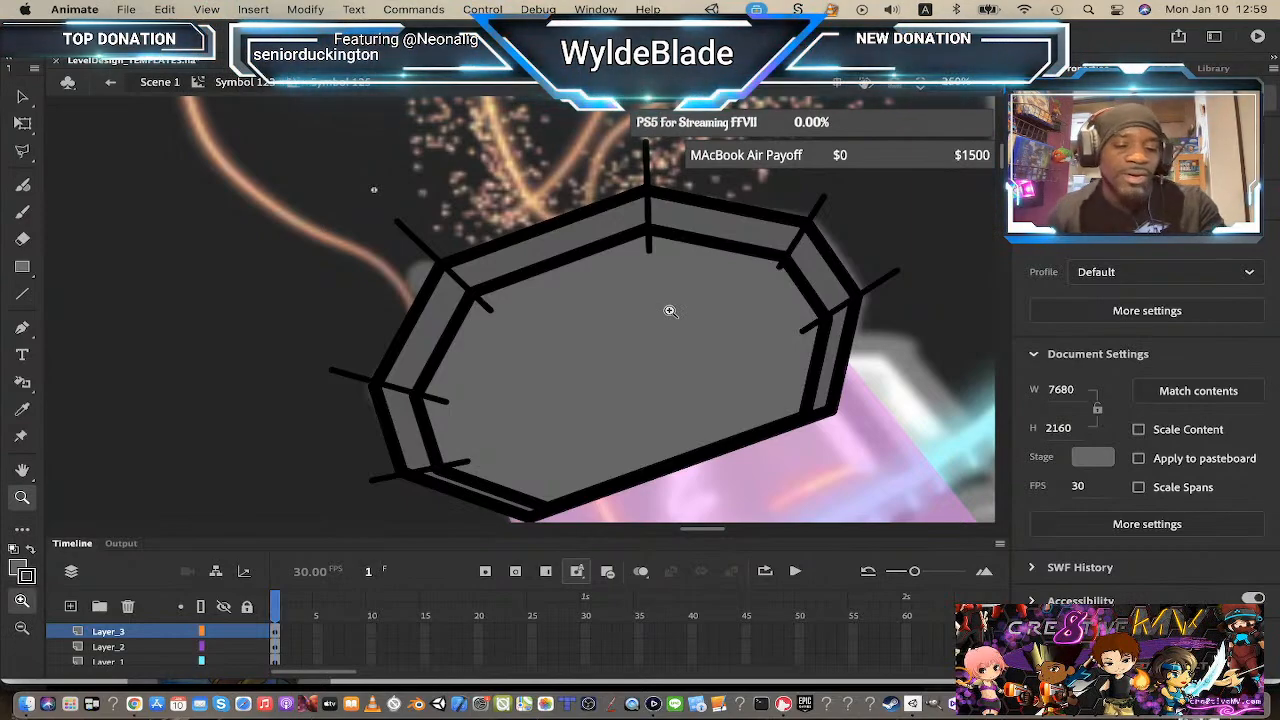
alt+click(670, 311)
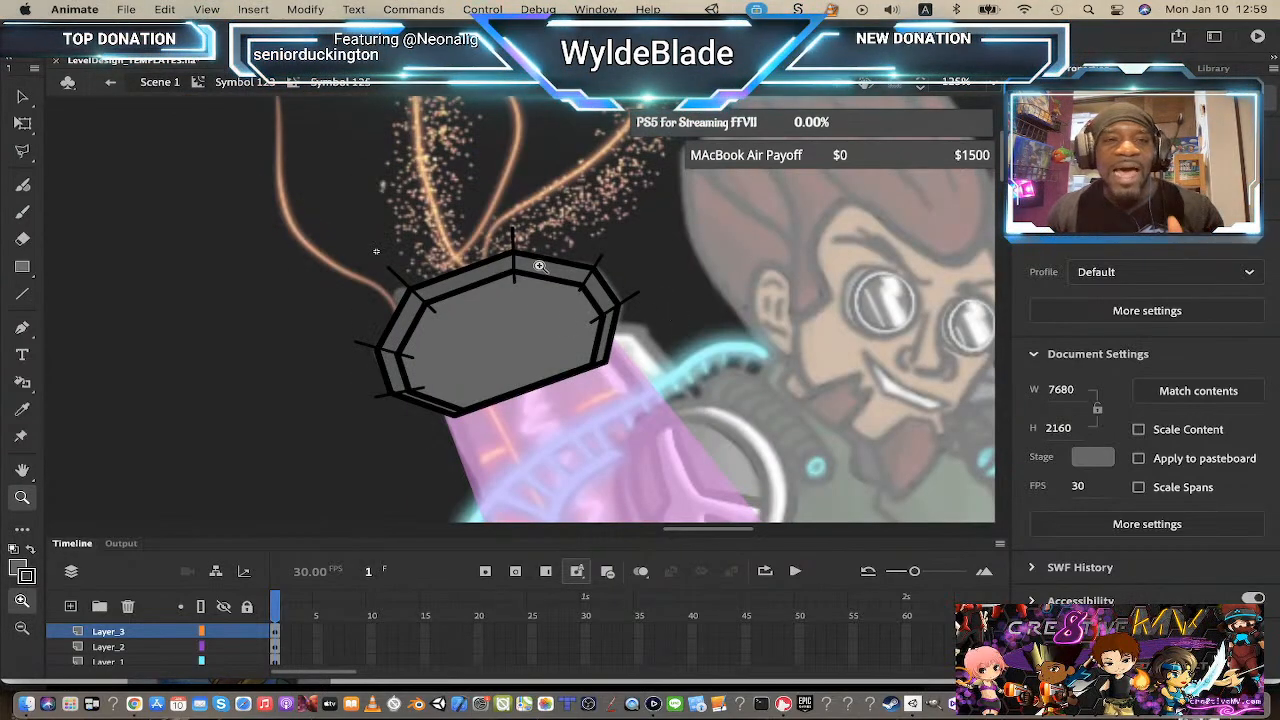
click(134, 634)
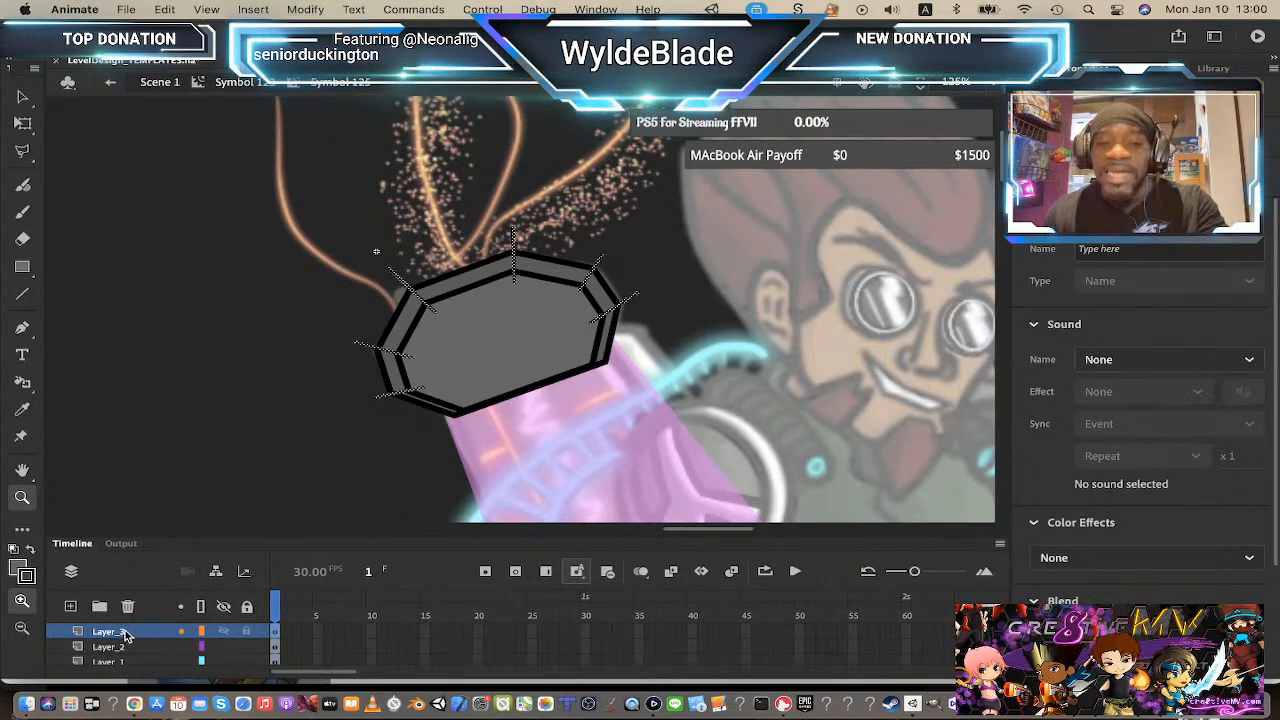
click(121, 634)
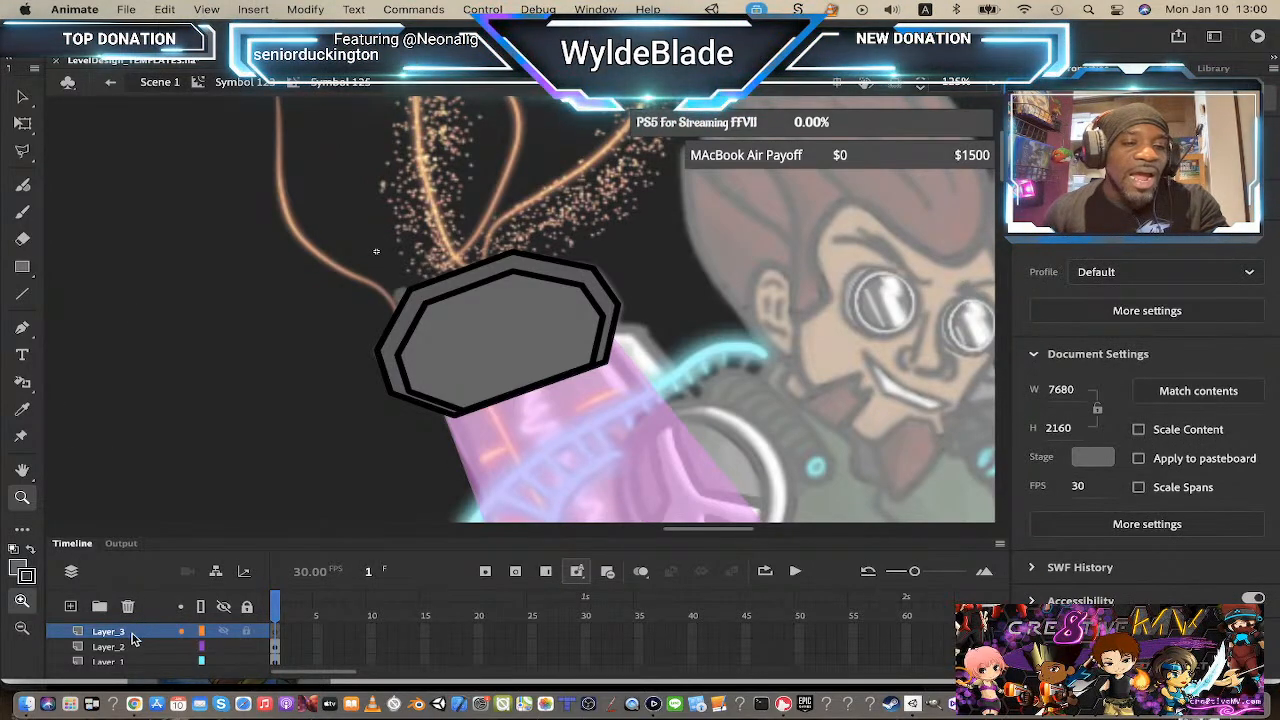
click(129, 648)
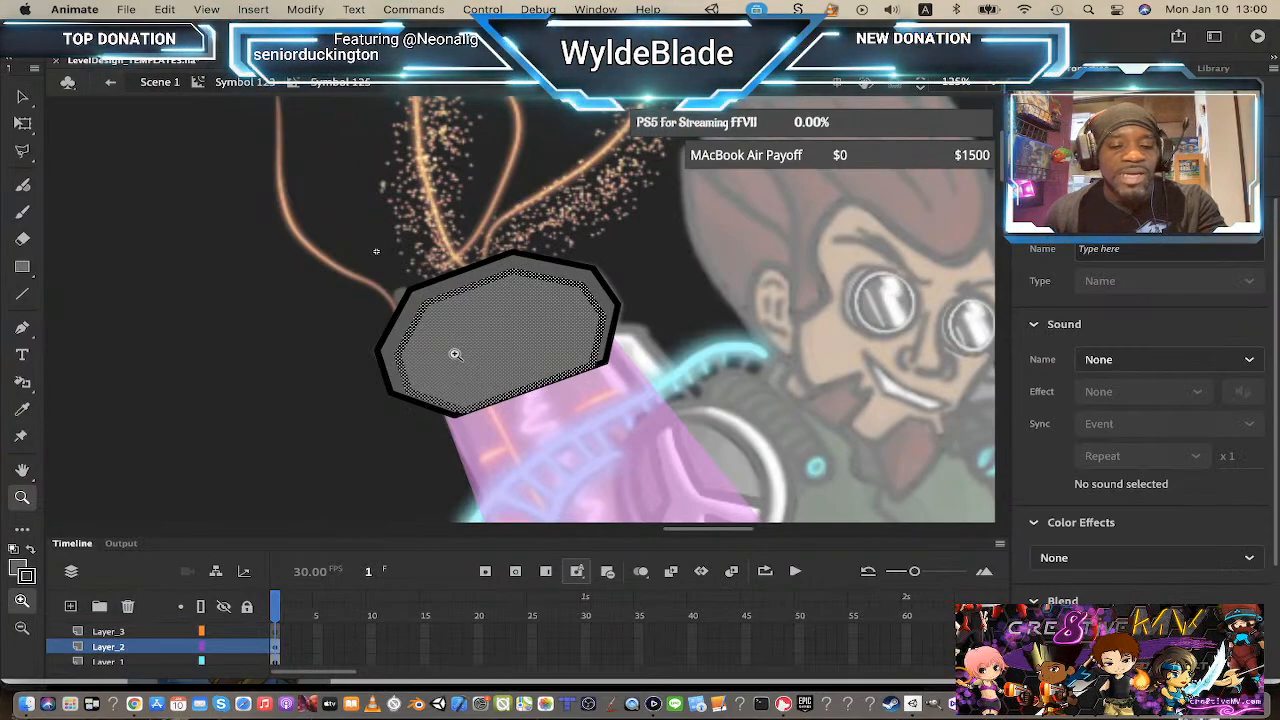
key(super+shift+v)
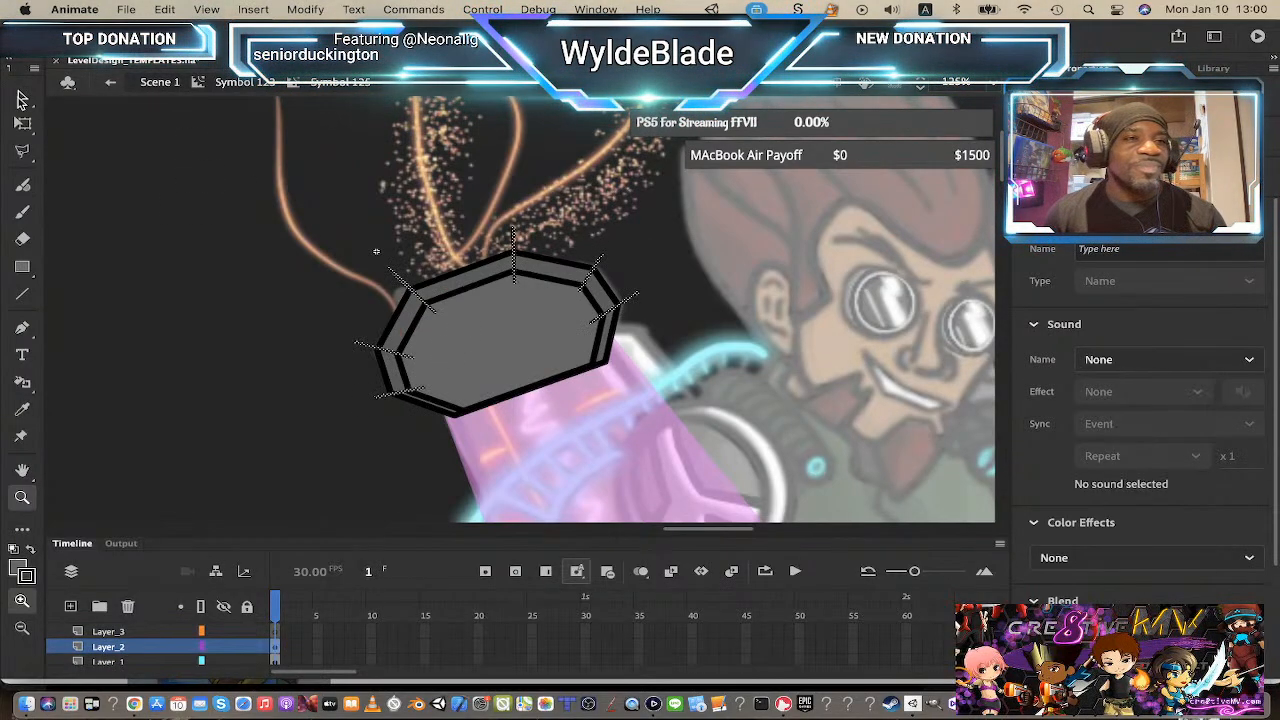
Step: Delete the corner-line segments reaching into the inner grey shape at the cap's left corners
key(v)
click(489, 372)
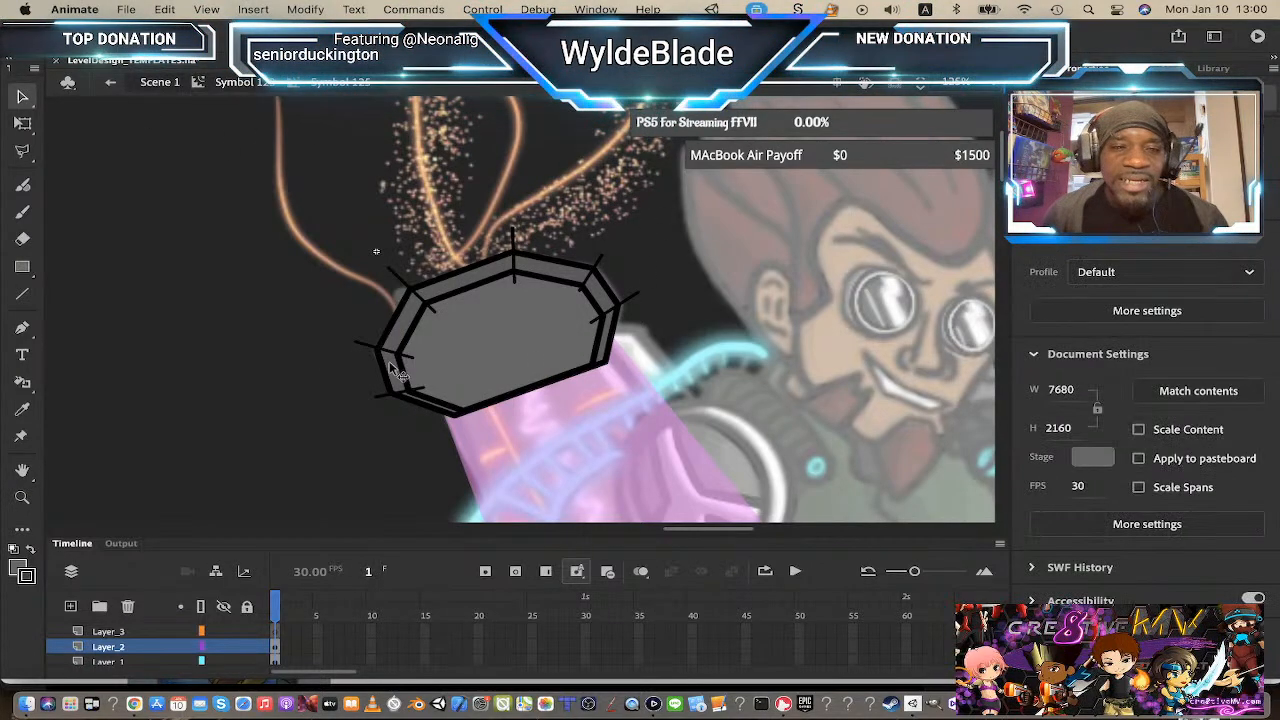
click(436, 316)
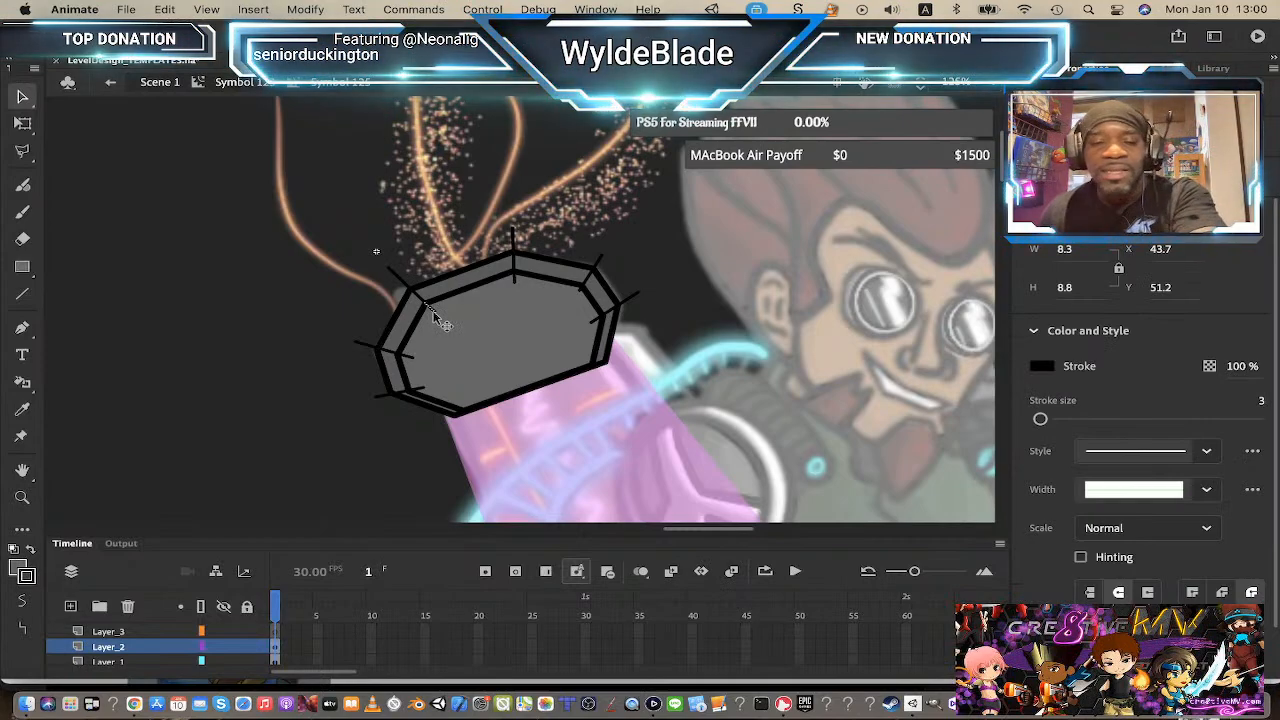
click(443, 328)
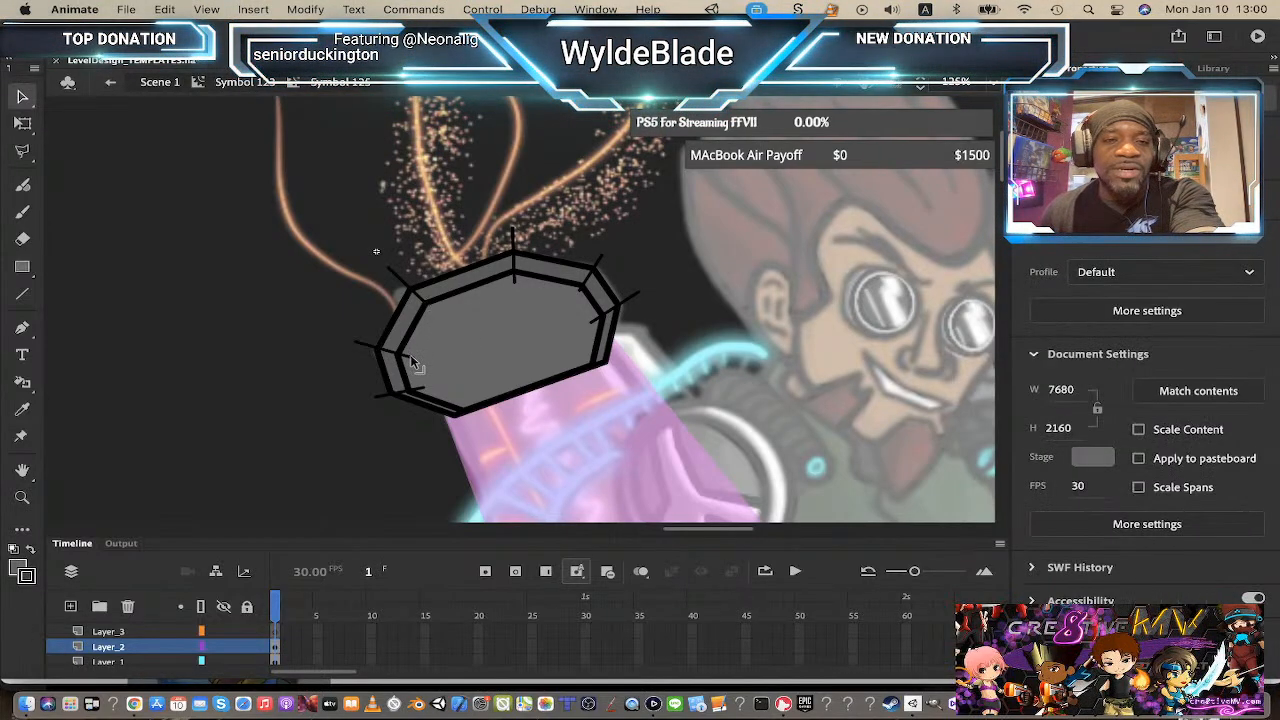
click(410, 355)
key(Delete)
click(418, 389)
key(Delete)
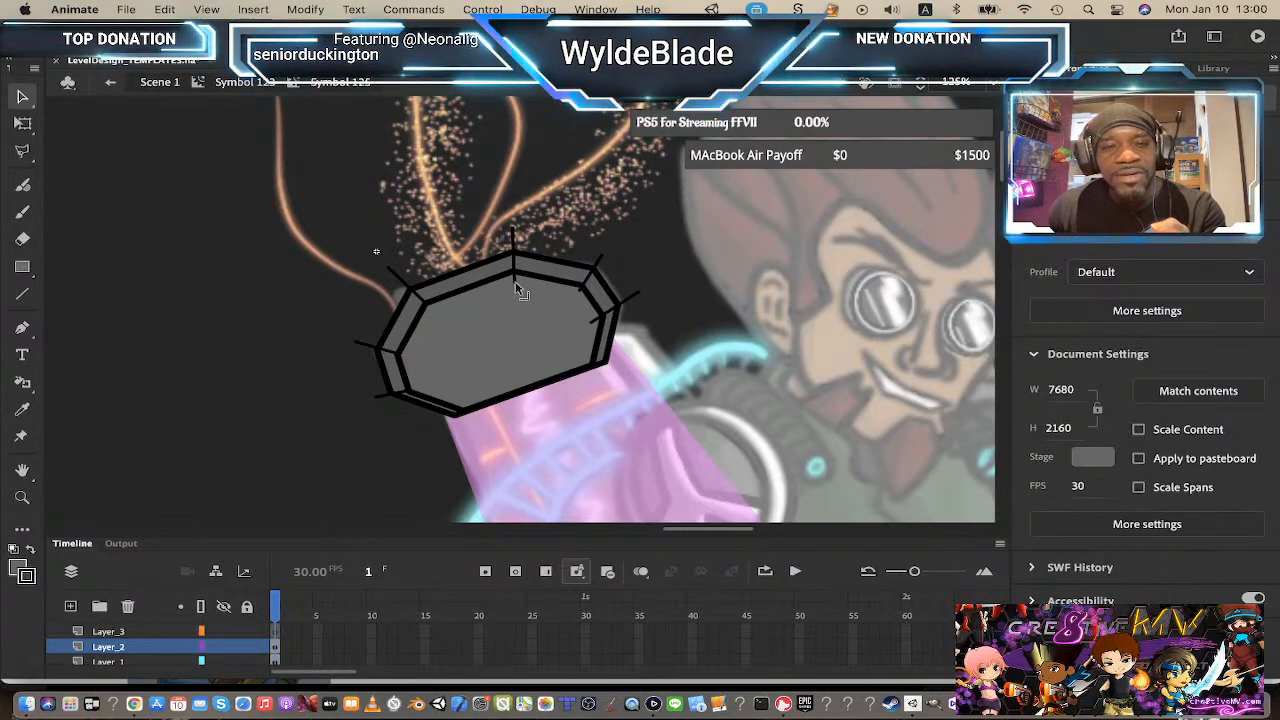
Step: Remove the corner-line segments crossing into the inner grey shape at the top and right corners
drag(479, 293, 522, 305)
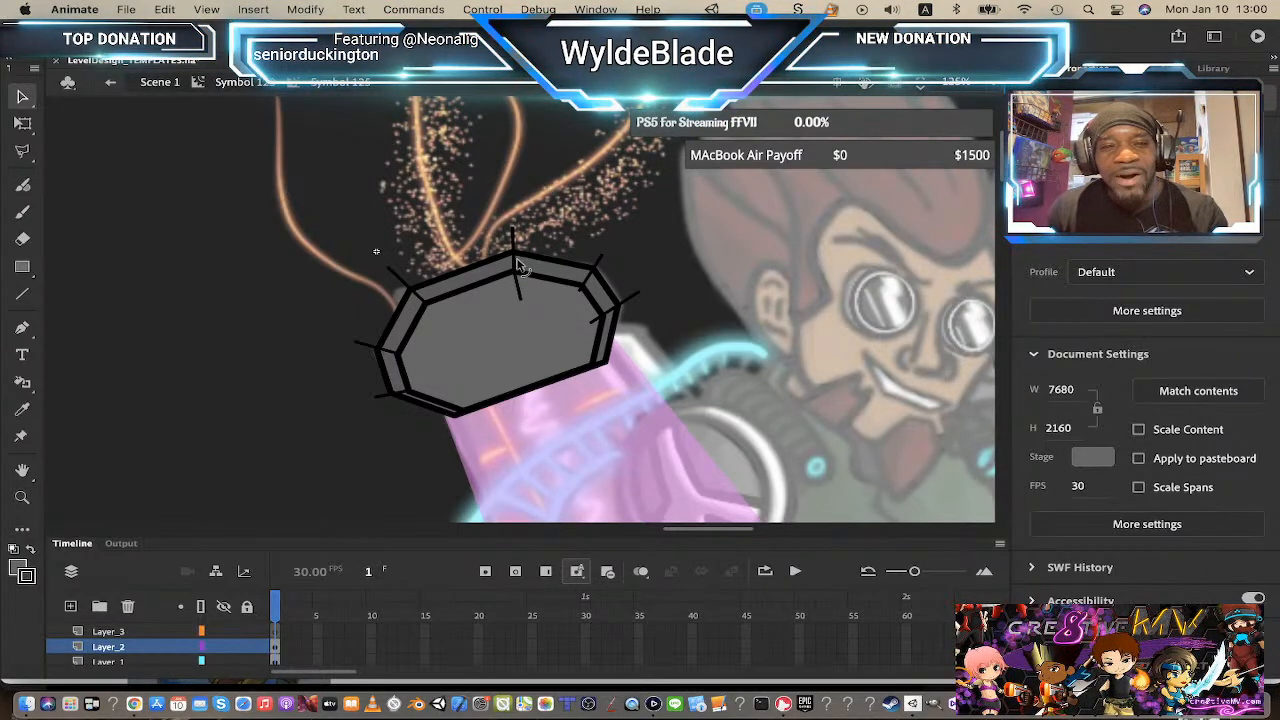
mouse_move(517, 260)
mouse_down()
mouse_move(547, 270)
mouse_move(484, 266)
mouse_move(531, 276)
mouse_move(519, 283)
mouse_up()
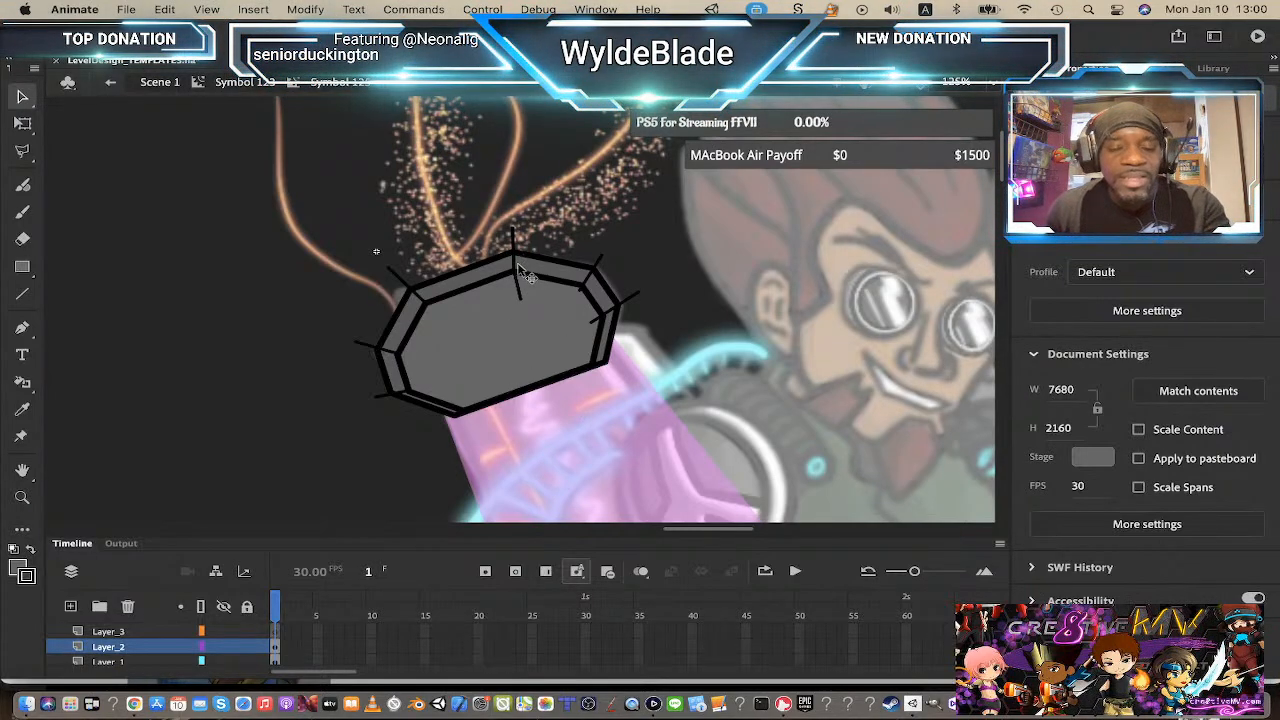
mouse_move(520, 299)
mouse_down()
mouse_move(535, 285)
mouse_move(506, 289)
mouse_move(497, 340)
mouse_move(505, 307)
mouse_up()
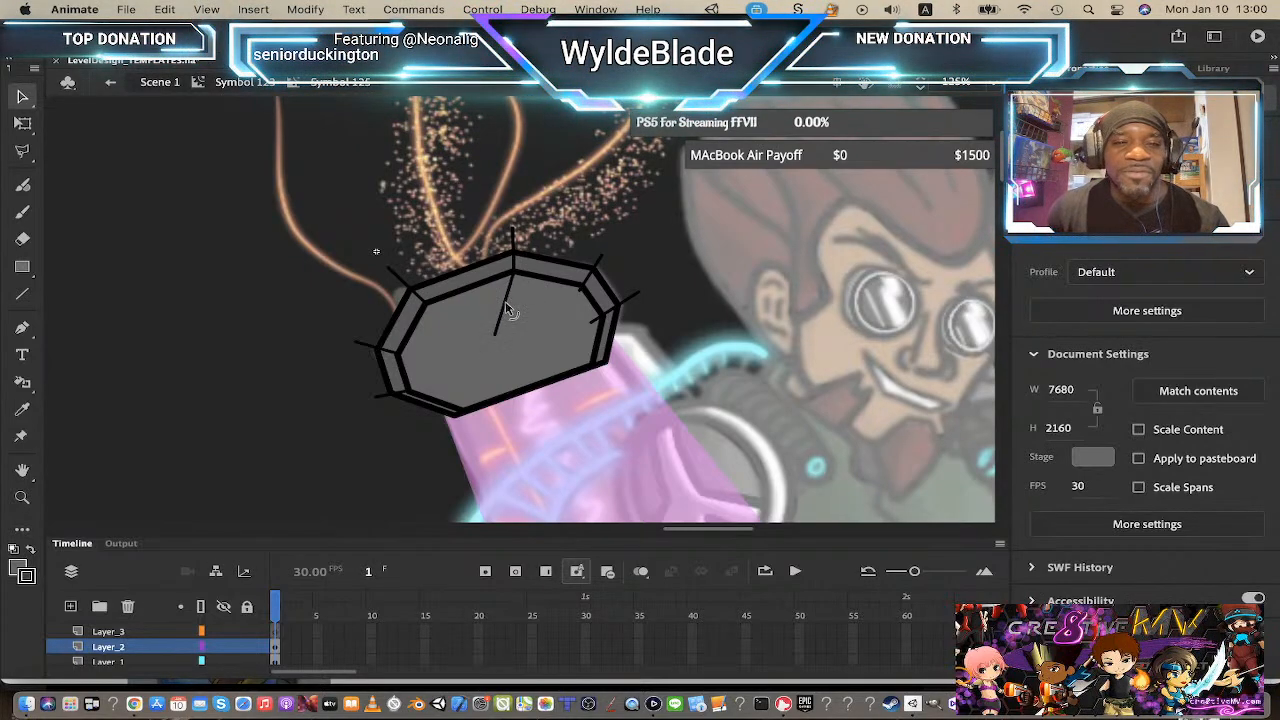
click(507, 312)
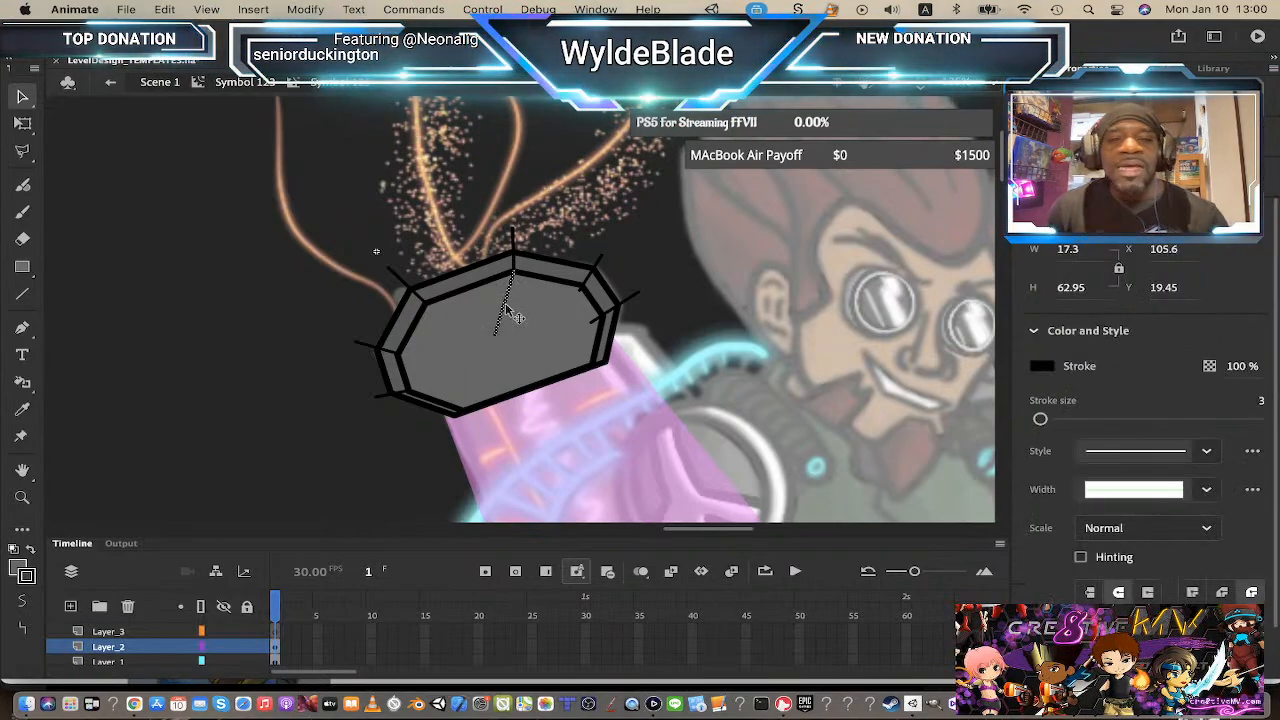
key(Delete)
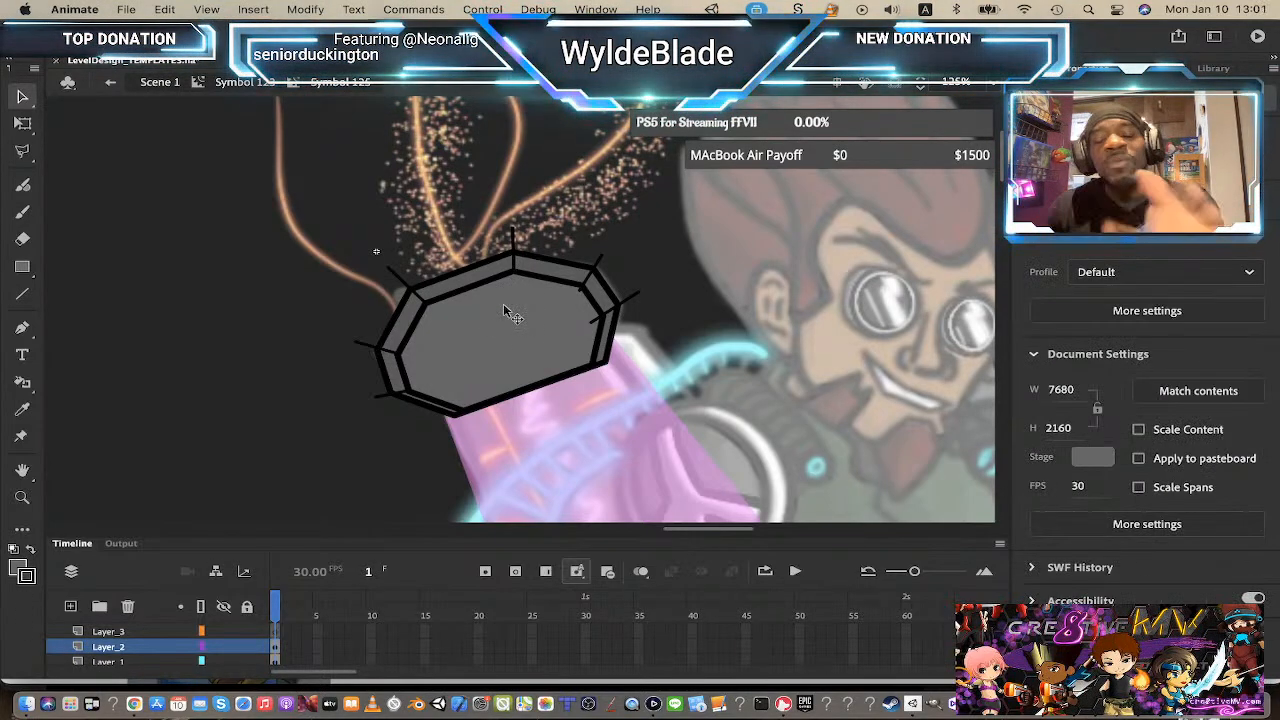
click(581, 297)
key(Delete)
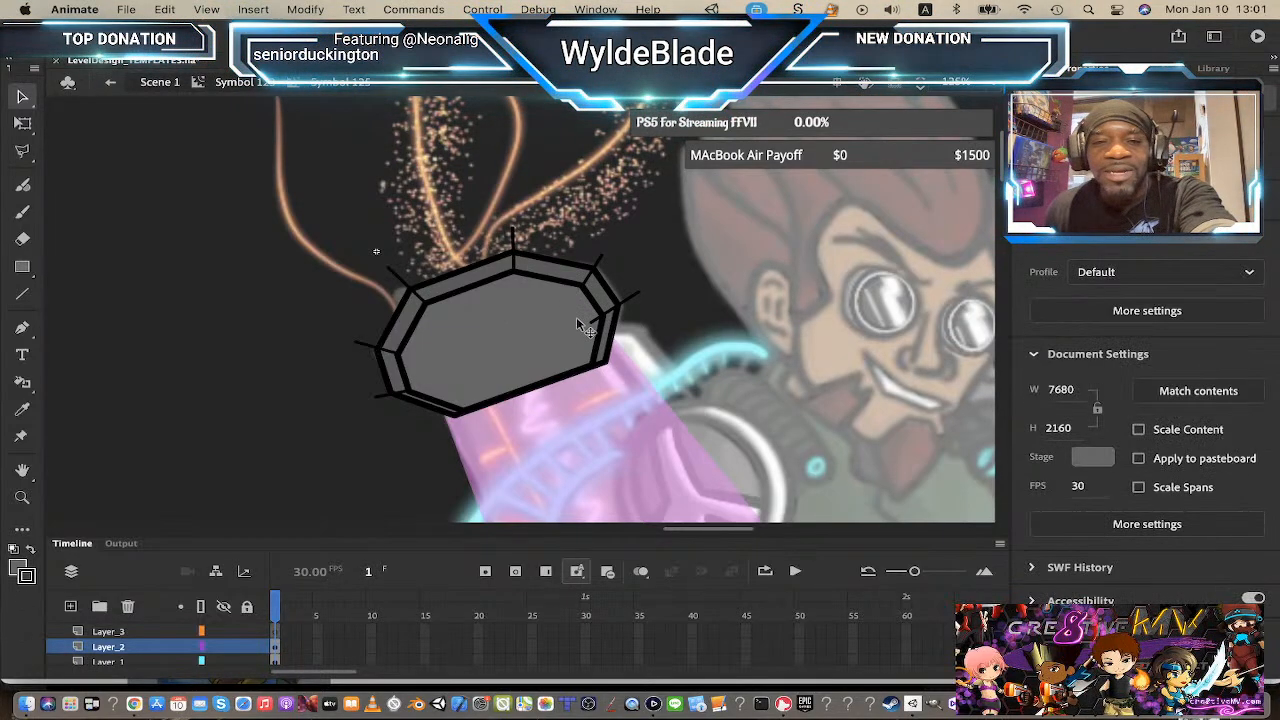
click(597, 333)
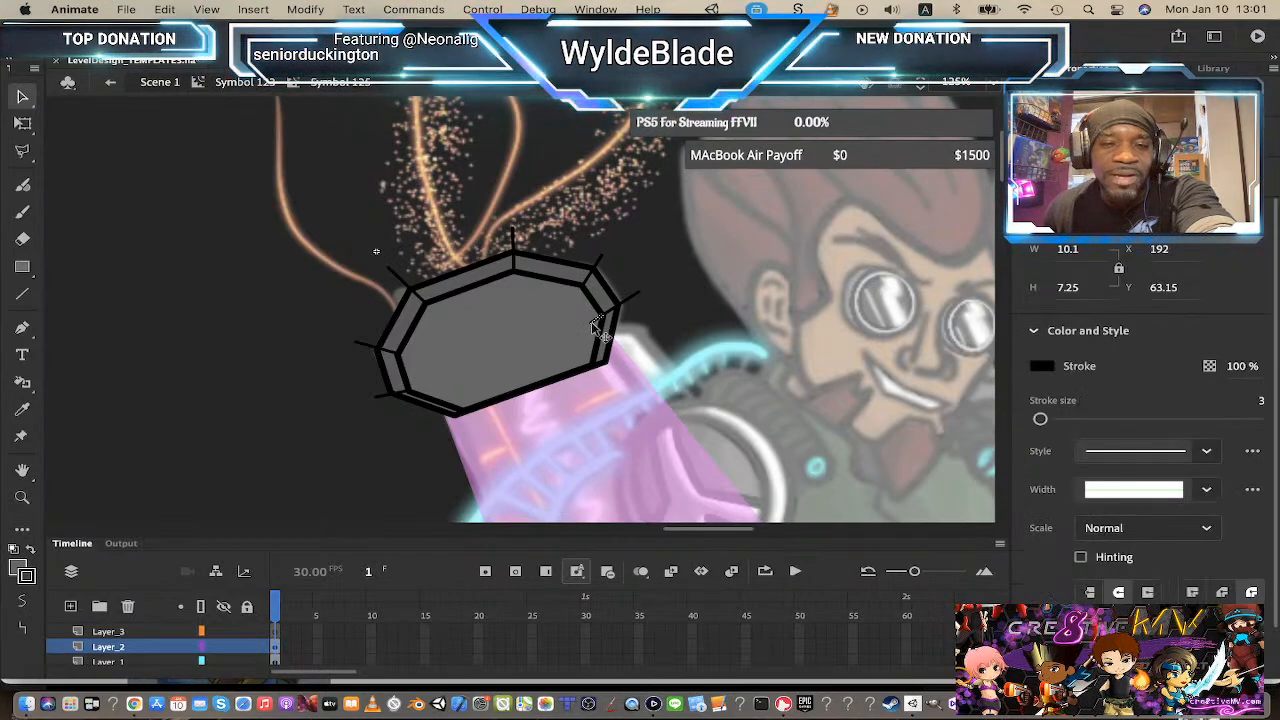
key(Delete)
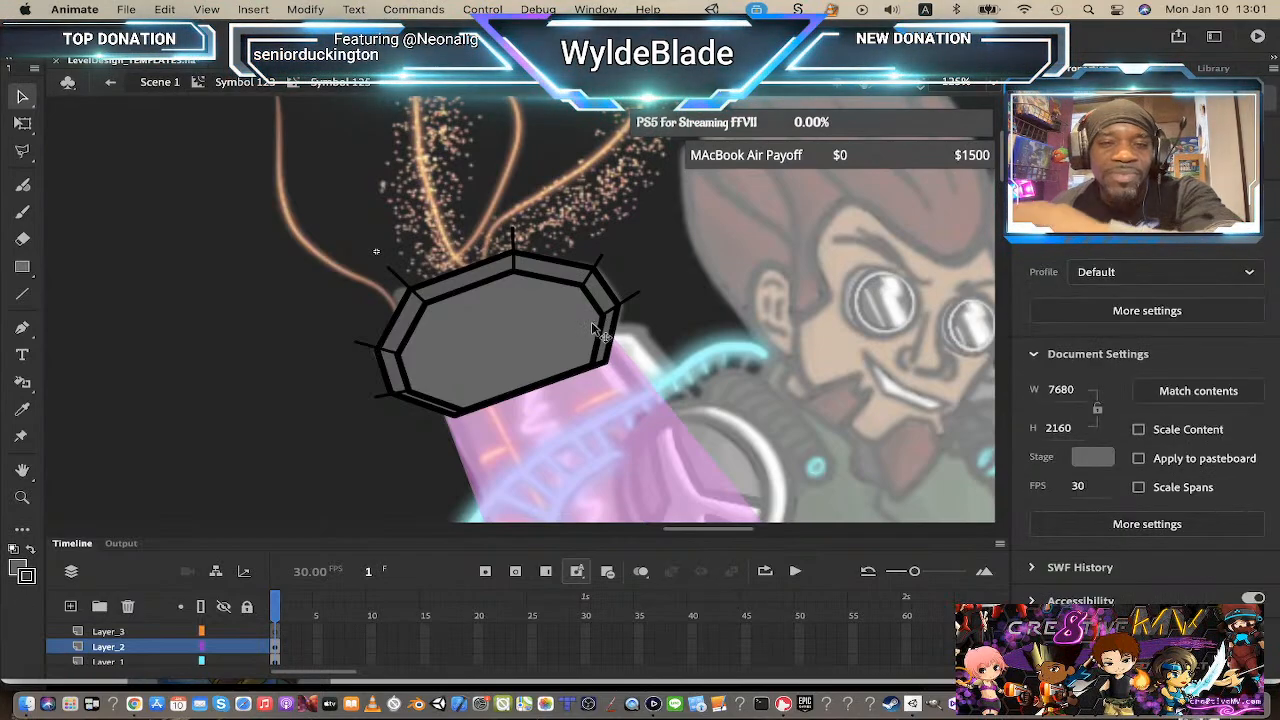
Step: Zoom in and shorten the protruding upper-left and top corner lines back to the cap's outer edge
click(405, 284)
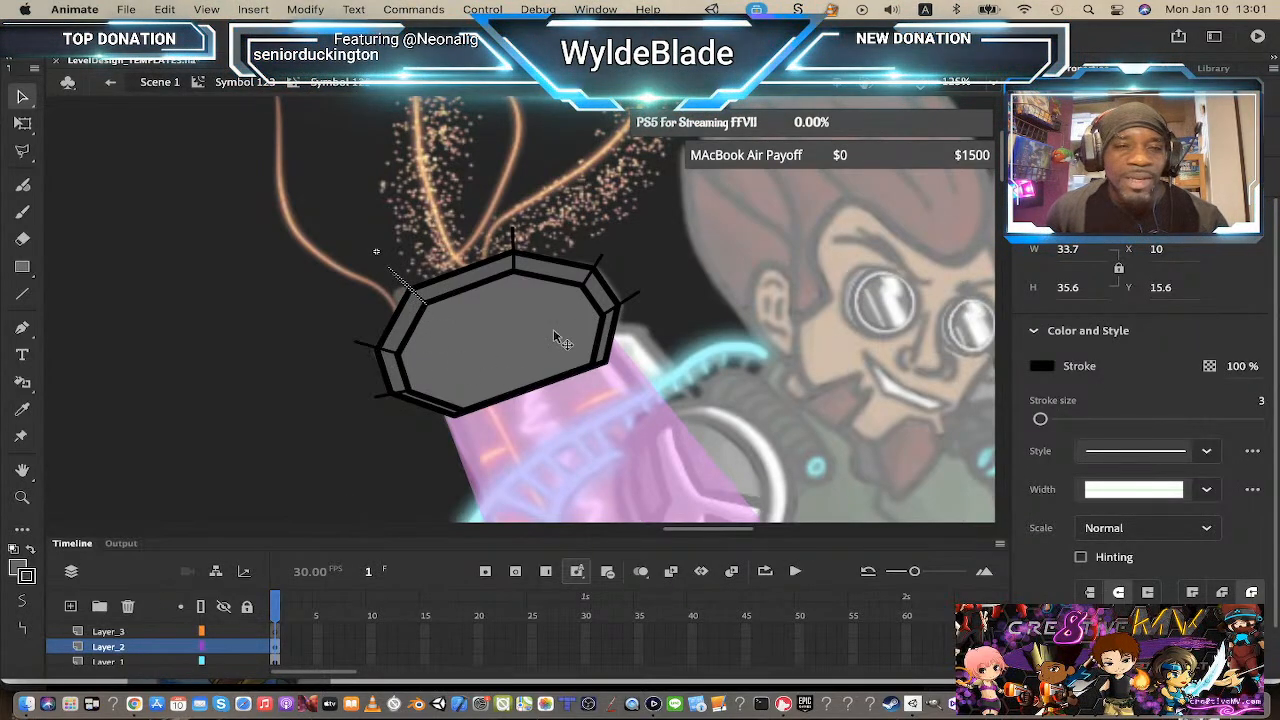
click(143, 648)
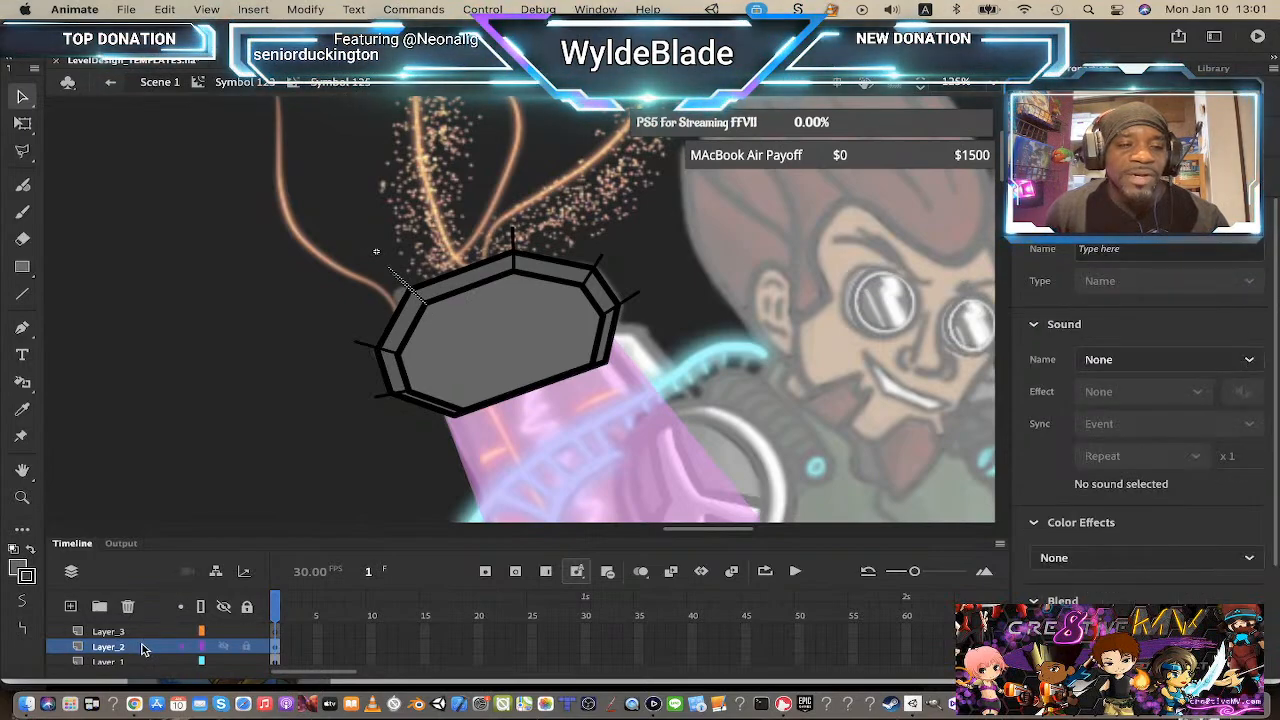
click(372, 285)
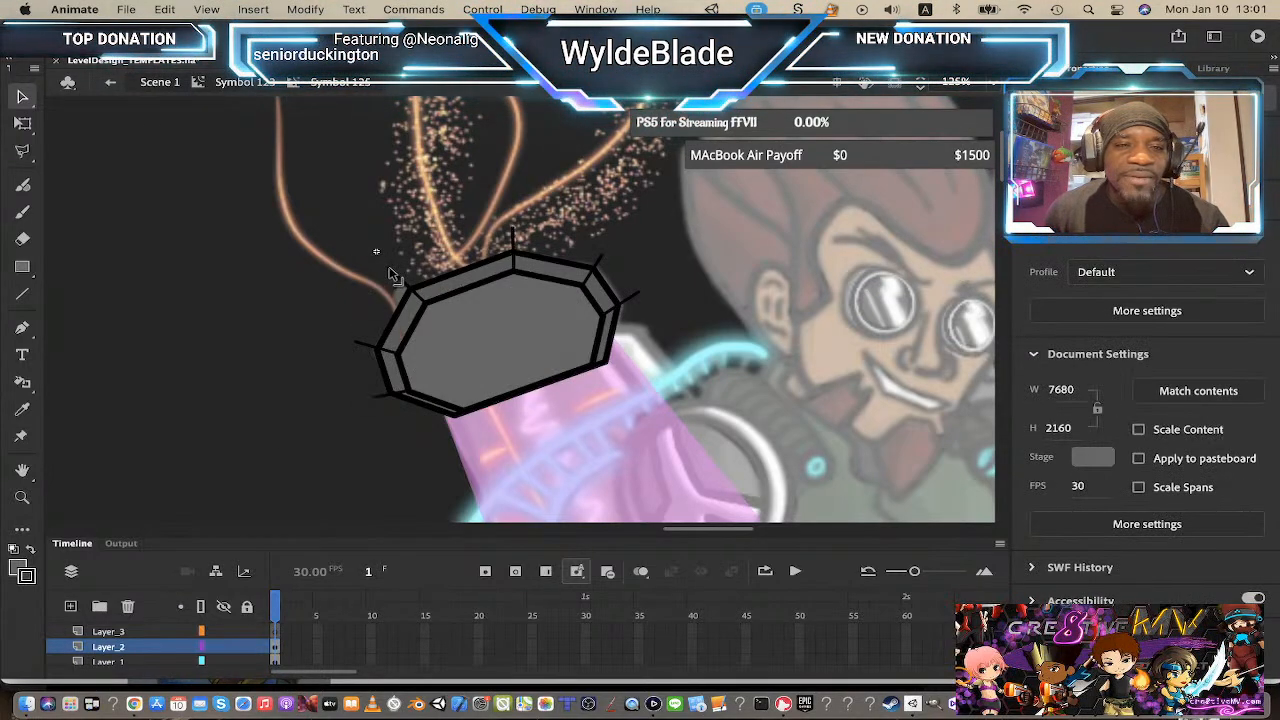
key(z)
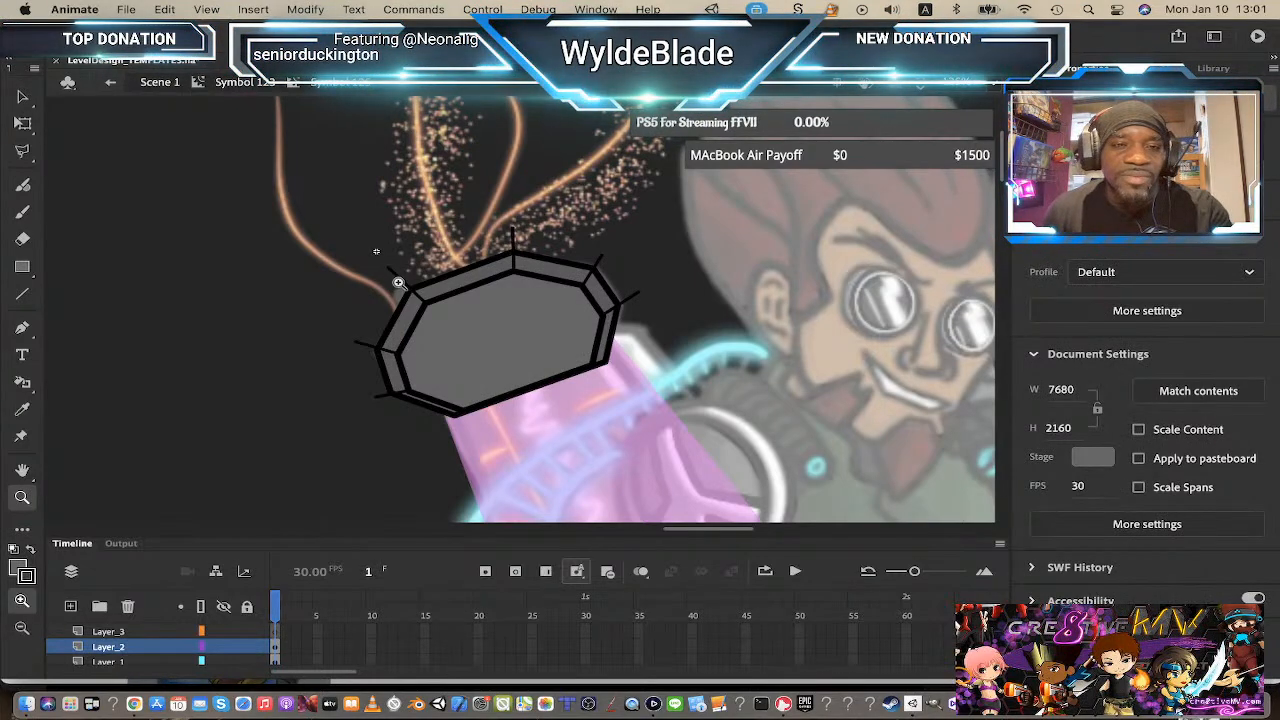
click(398, 283)
click(22, 99)
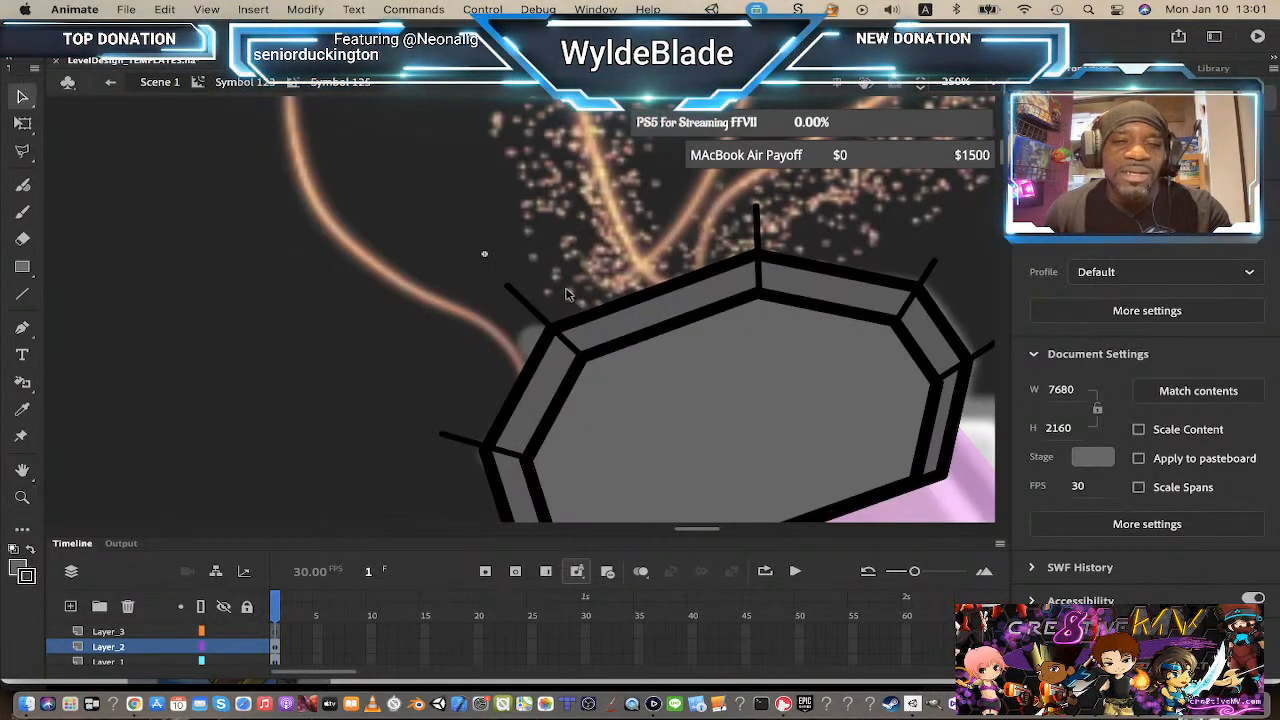
drag(508, 287, 547, 324)
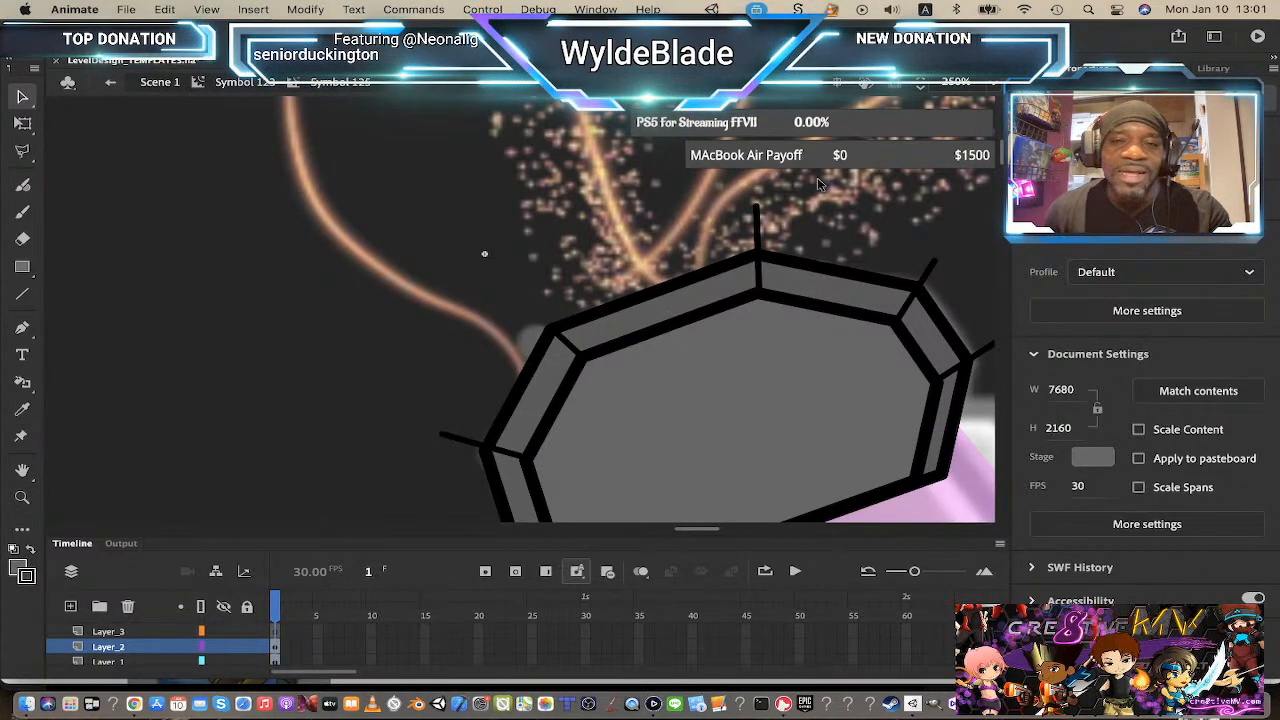
drag(757, 207, 761, 256)
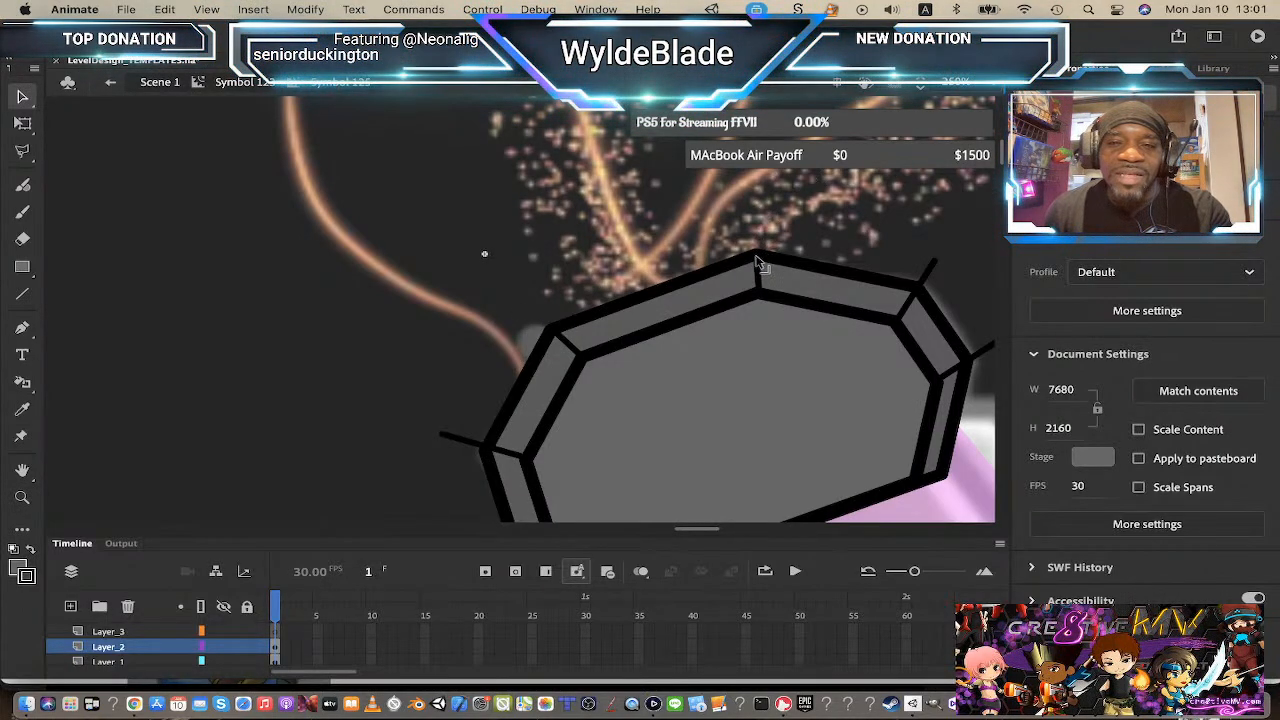
Step: Shorten the protruding right and left corner lines of the cap back to its outer edge
drag(935, 263, 917, 287)
scroll(685, 373, down, 5)
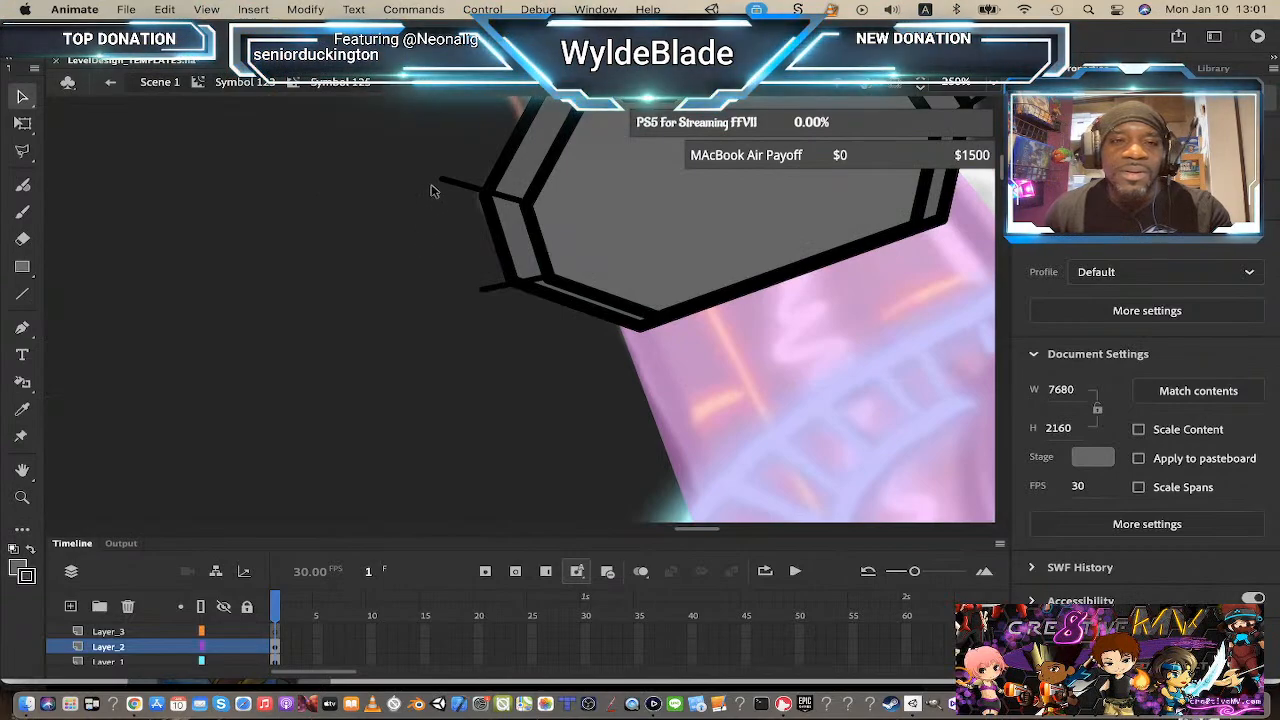
drag(440, 182, 495, 205)
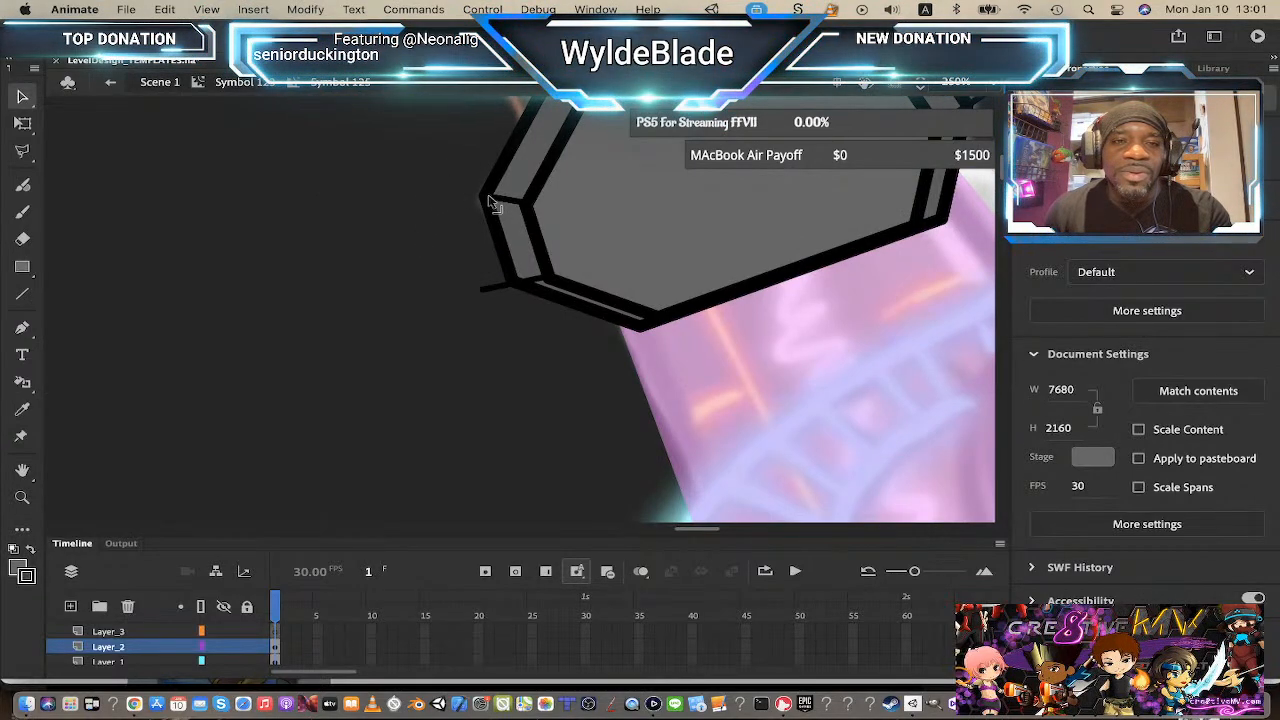
drag(480, 297, 513, 288)
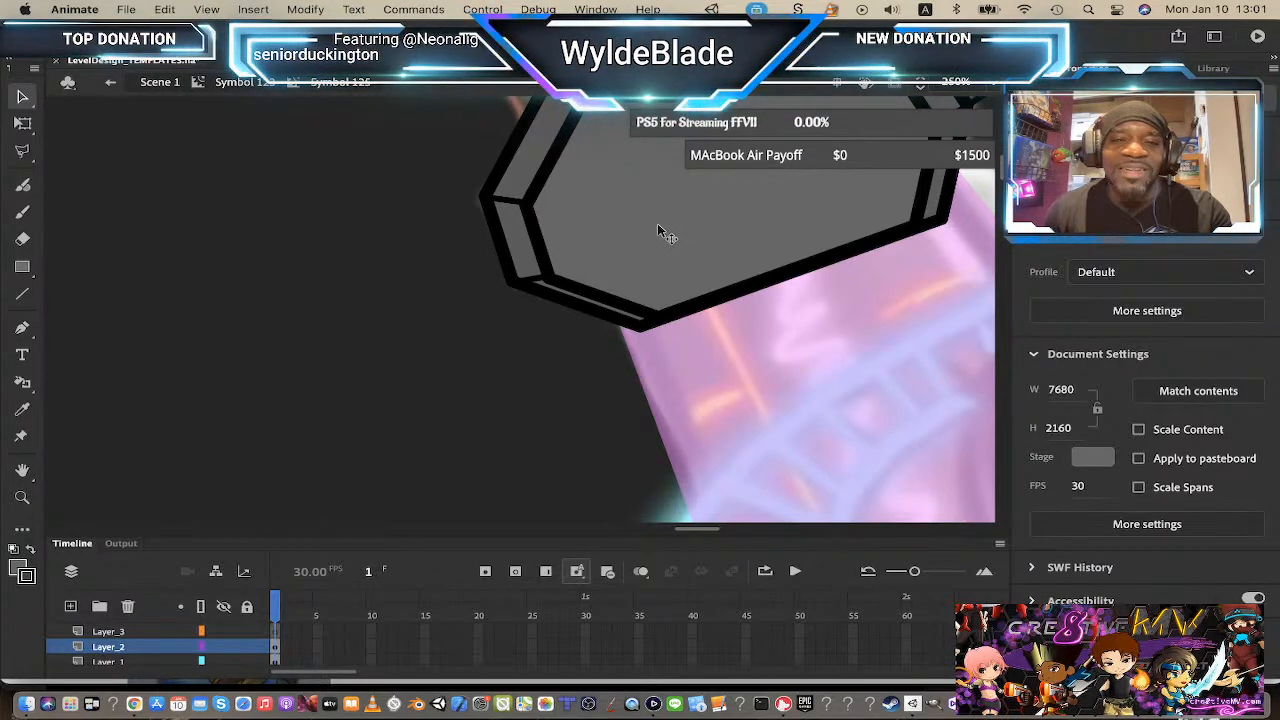
drag(663, 226, 420, 334)
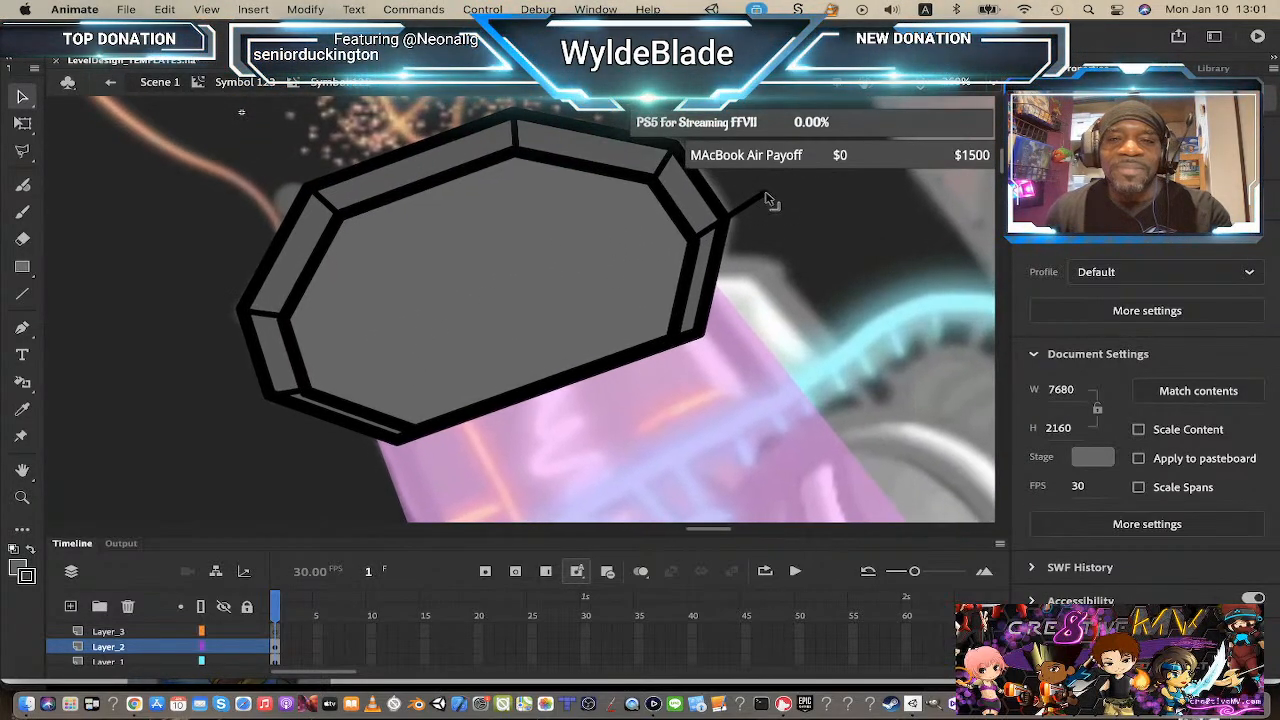
drag(766, 198, 728, 220)
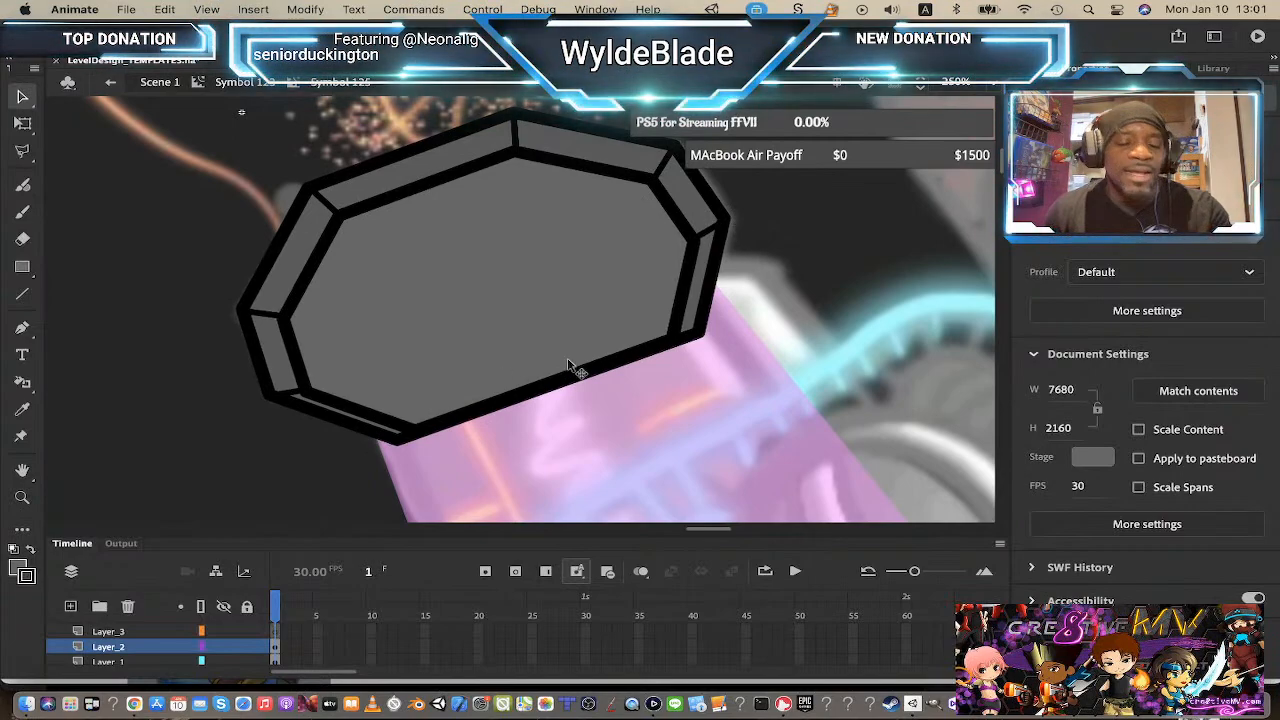
Step: Open the lower octagon overlay symbol and outline its fill with a 10-point stroke using the Ink Bottle
key(z)
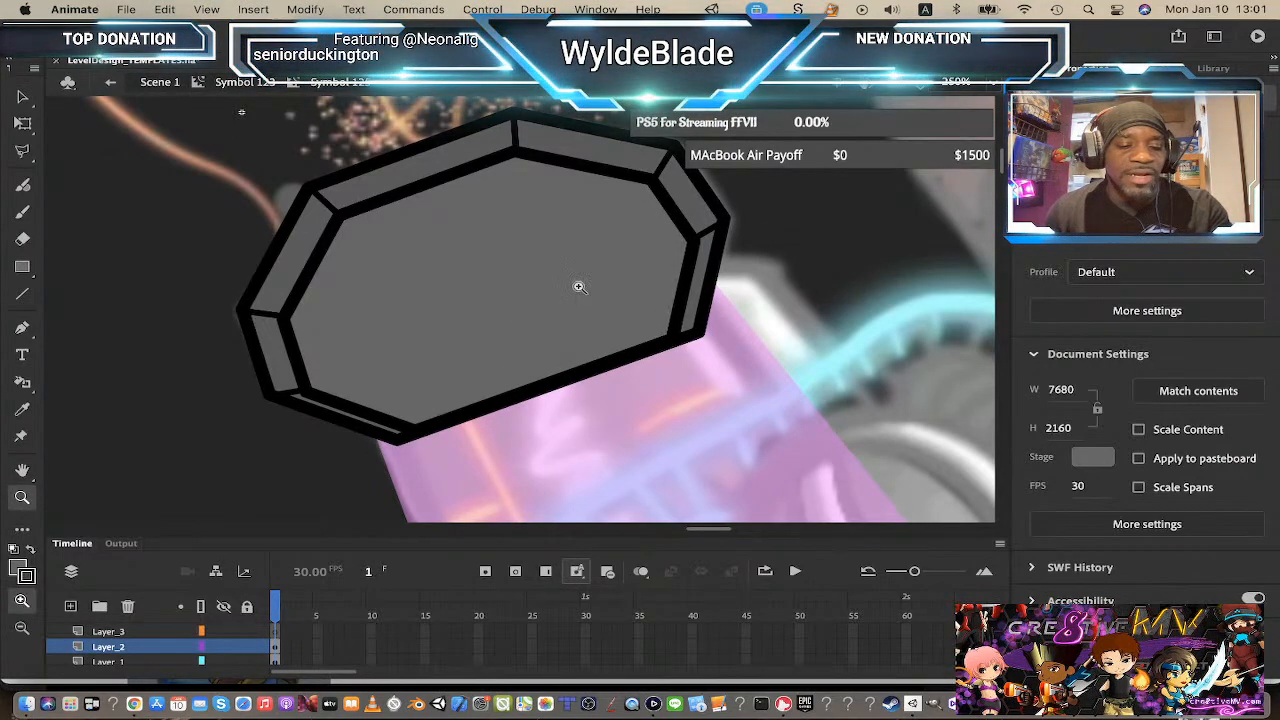
click(520, 327)
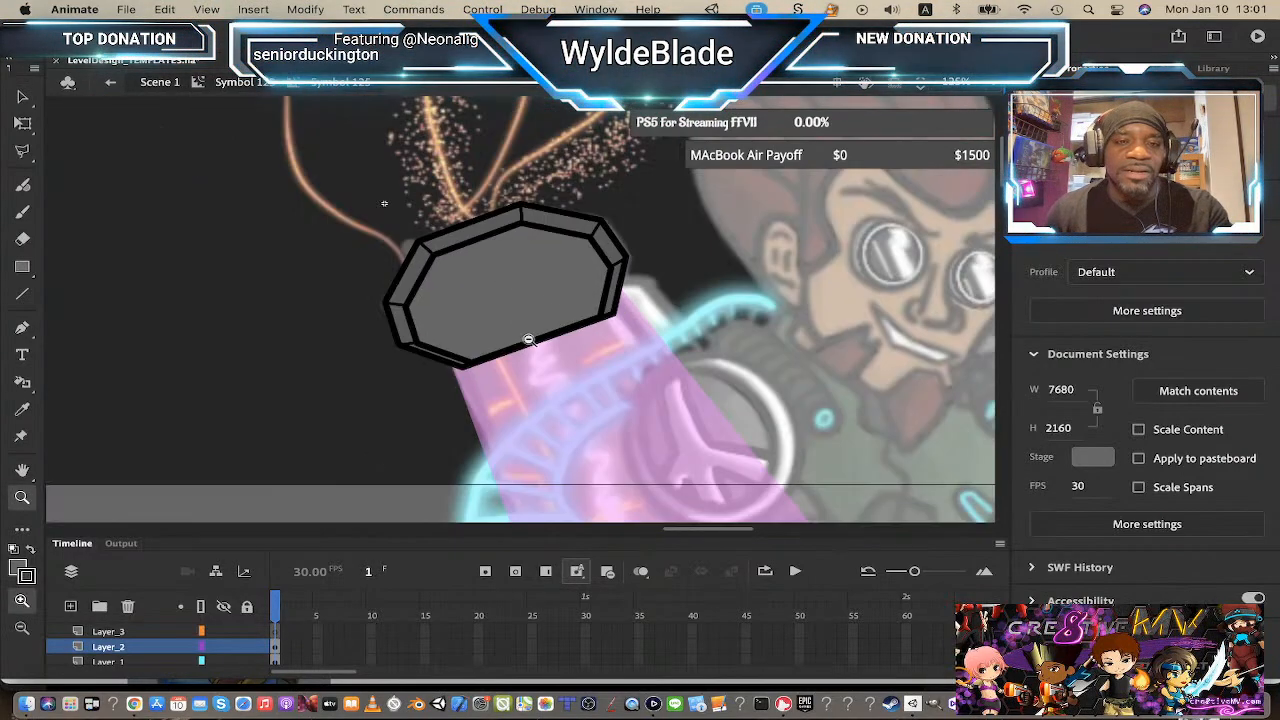
click(267, 85)
scroll(527, 272, down, 2)
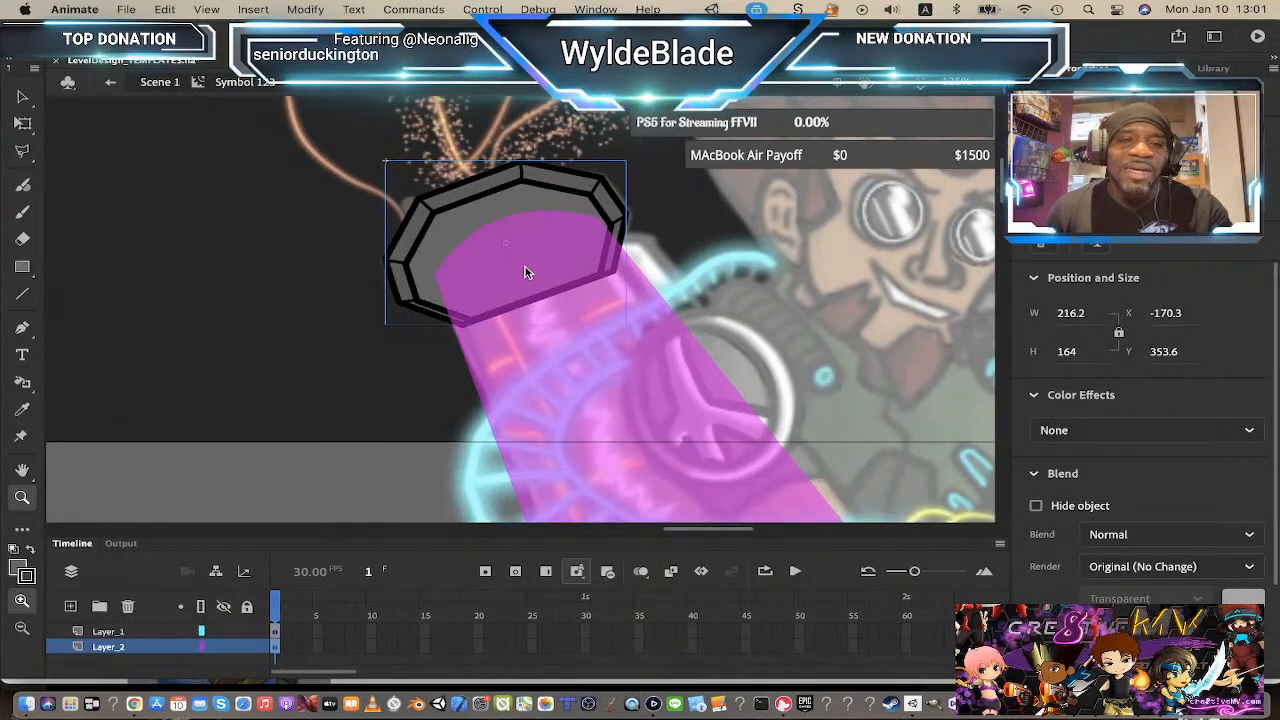
scroll(527, 272, down, 2)
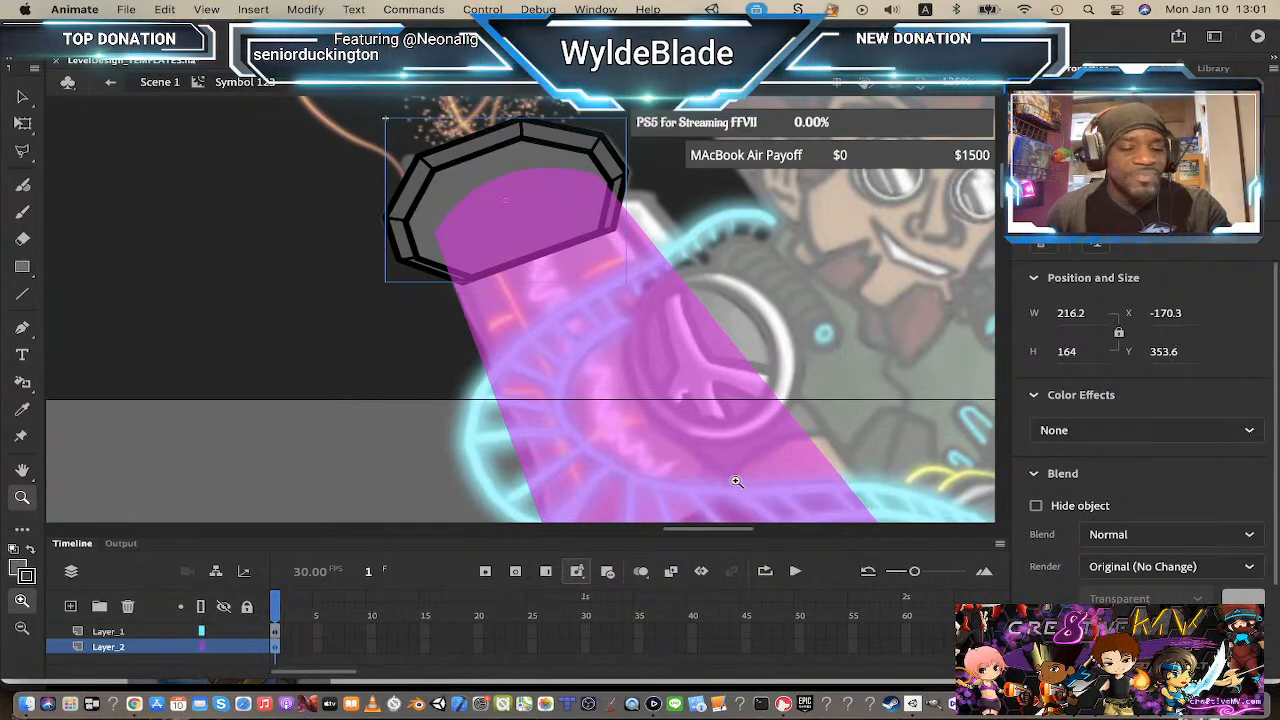
alt+click(682, 420)
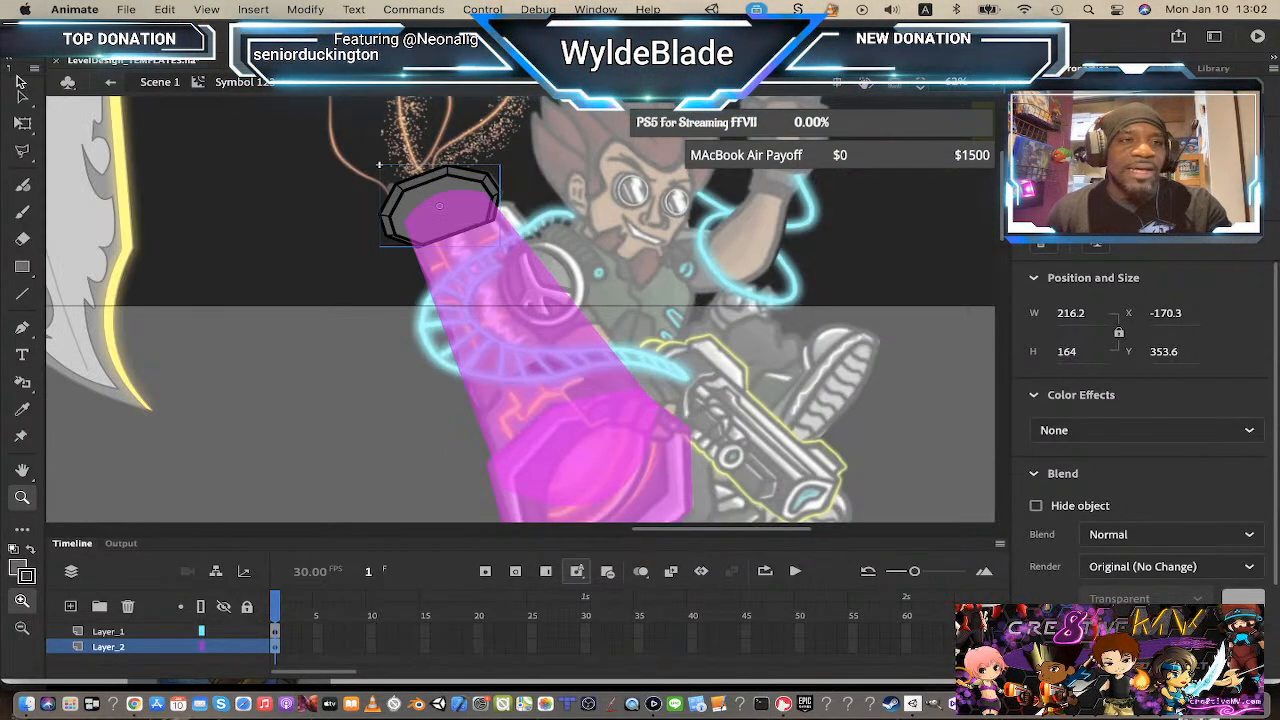
click(21, 90)
click(505, 345)
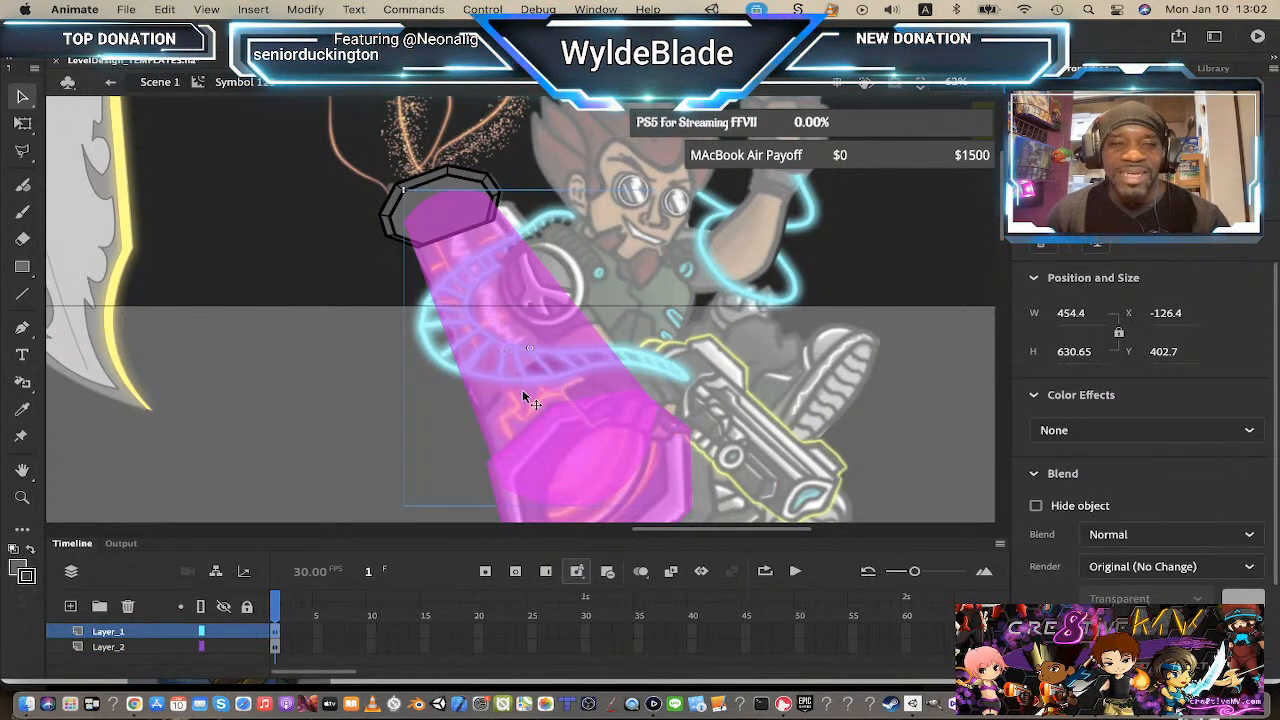
scroll(510, 380, down, 3)
click(596, 398)
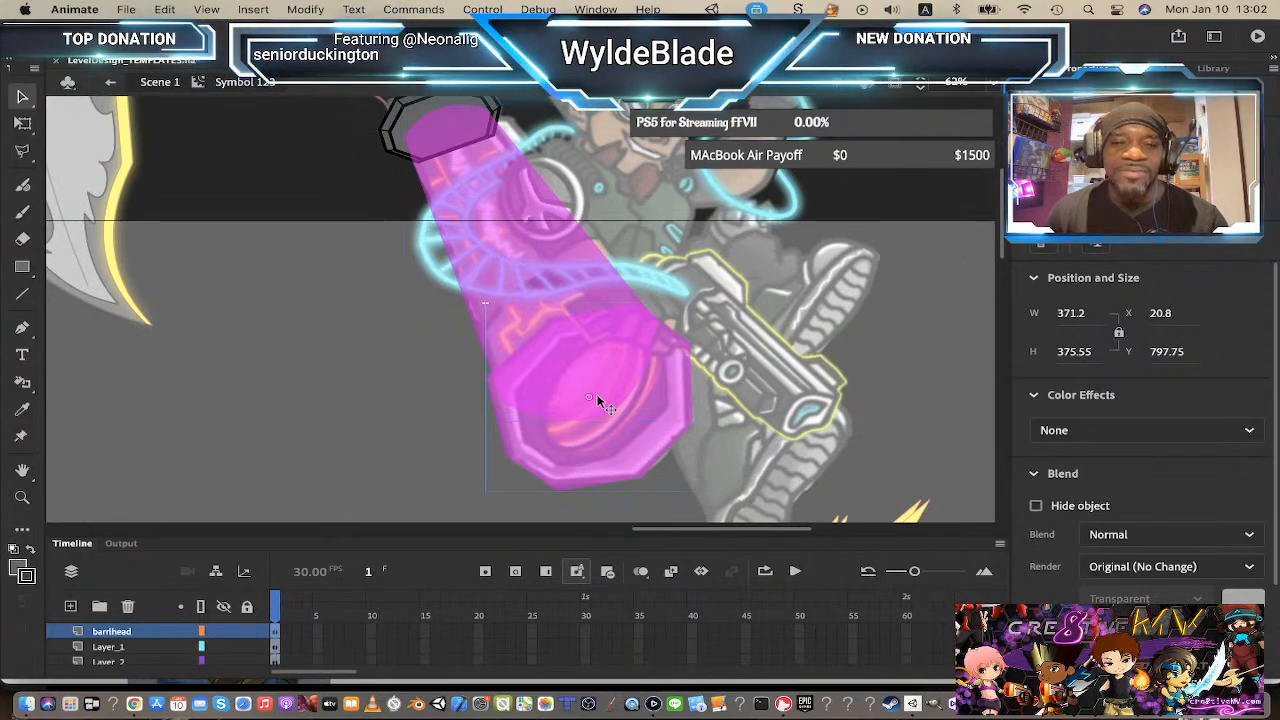
double_click(606, 449)
click(551, 437)
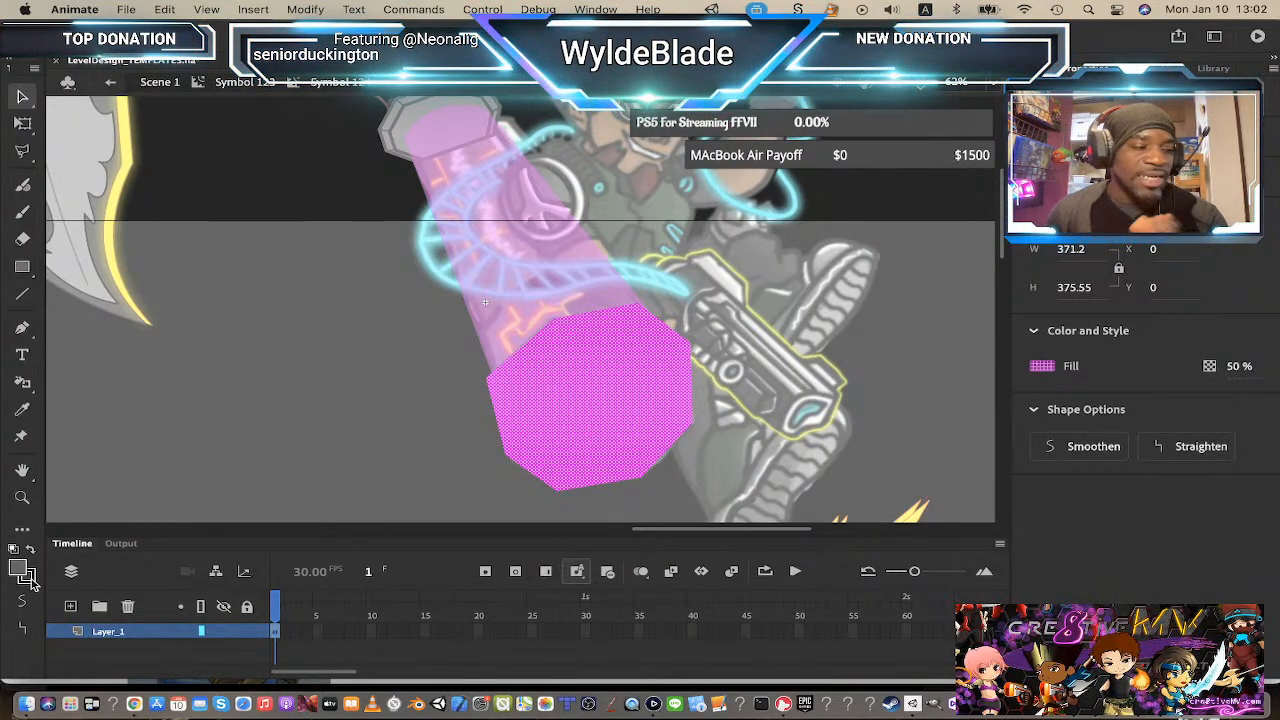
click(22, 384)
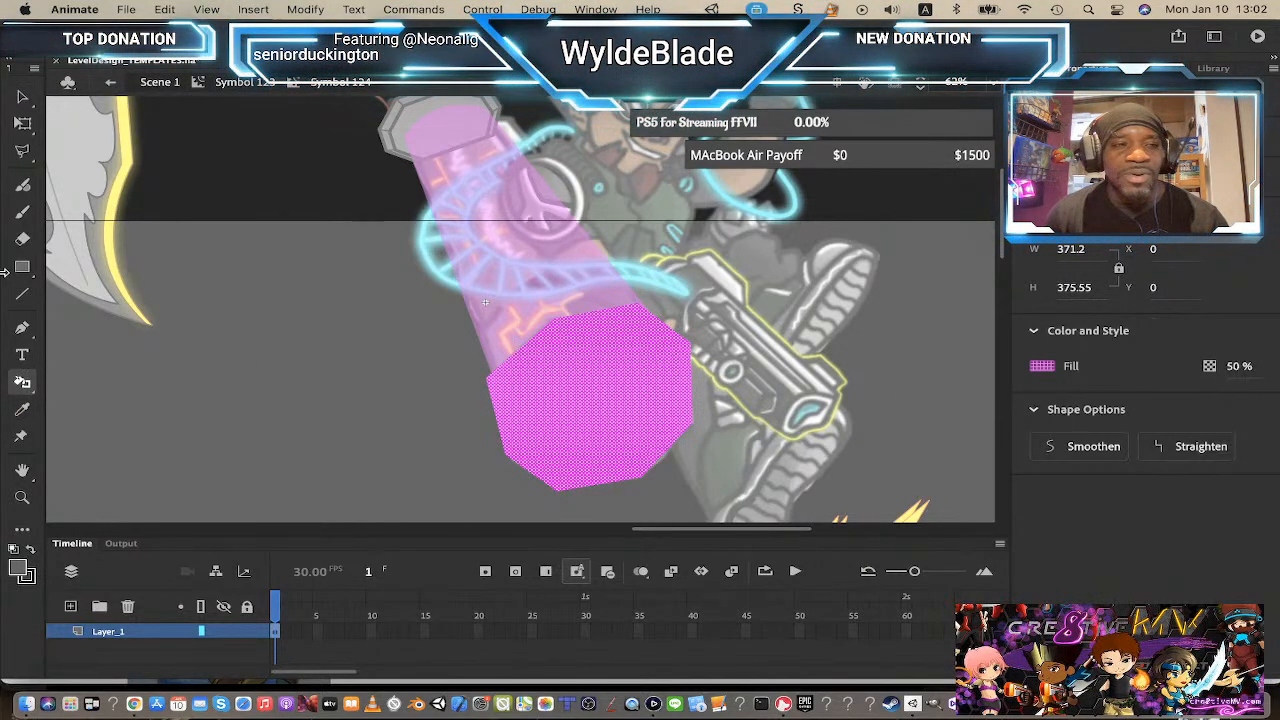
click(22, 294)
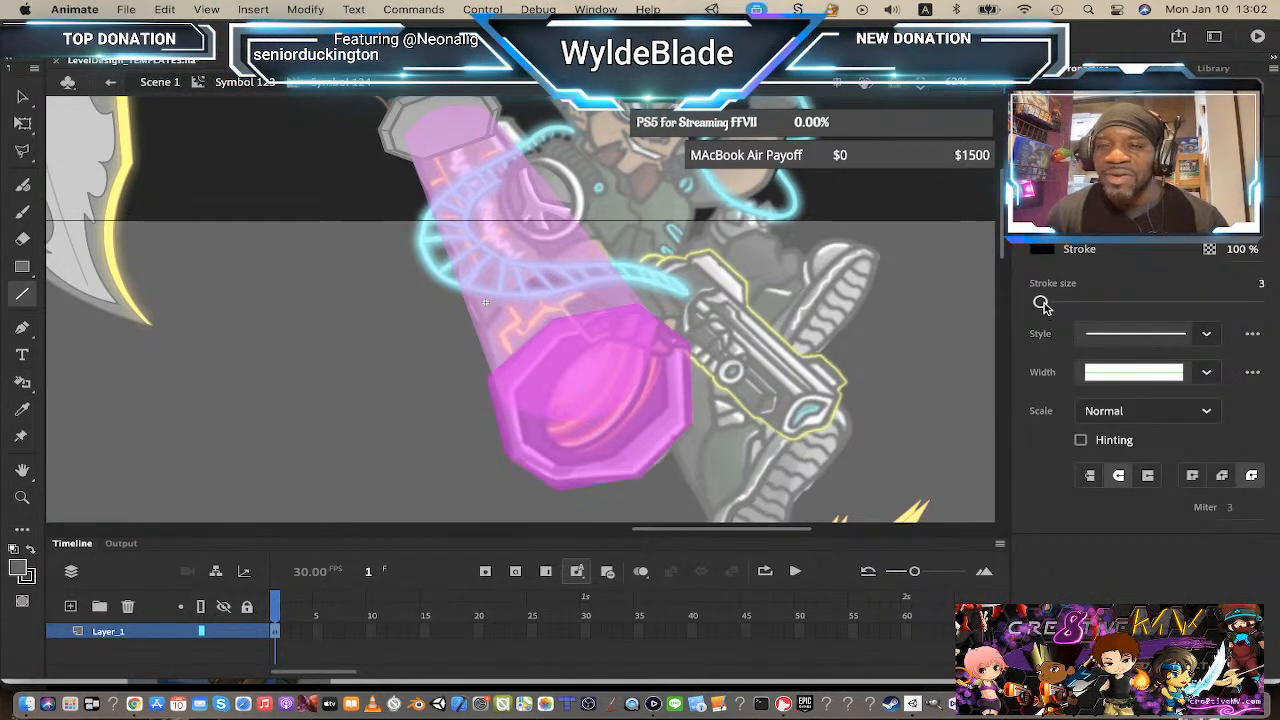
drag(1040, 302, 1047, 304)
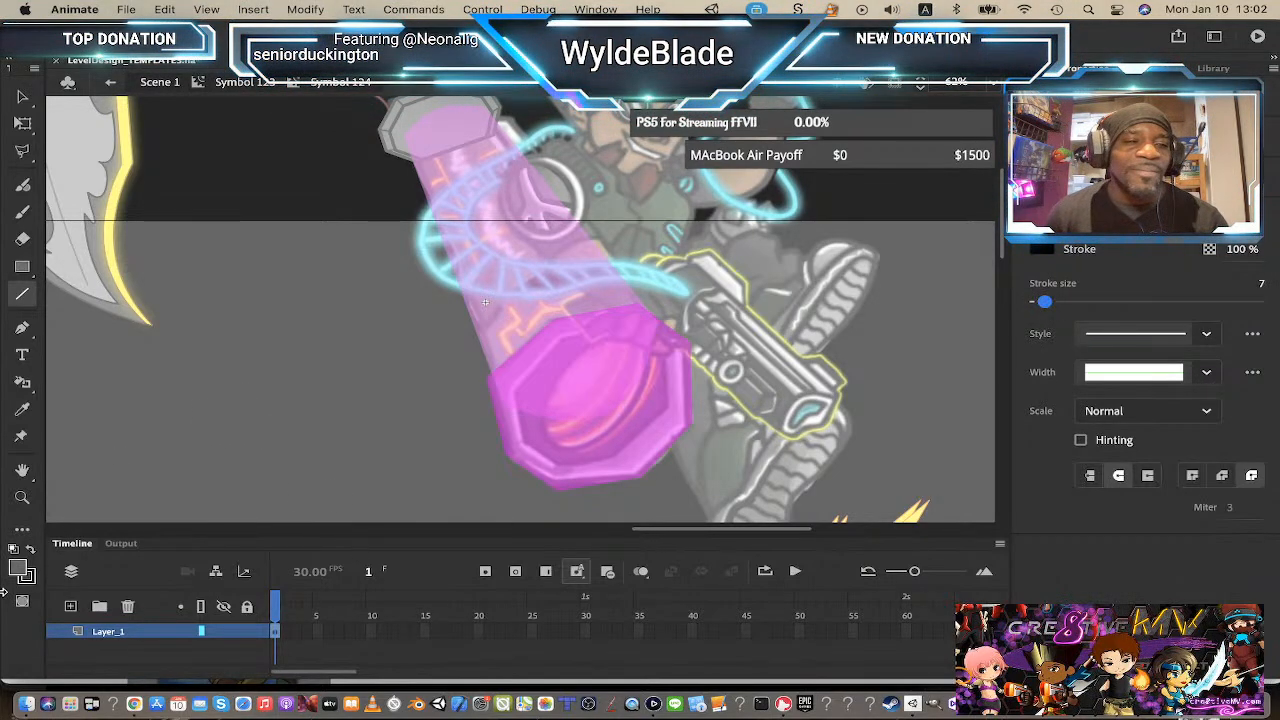
click(22, 382)
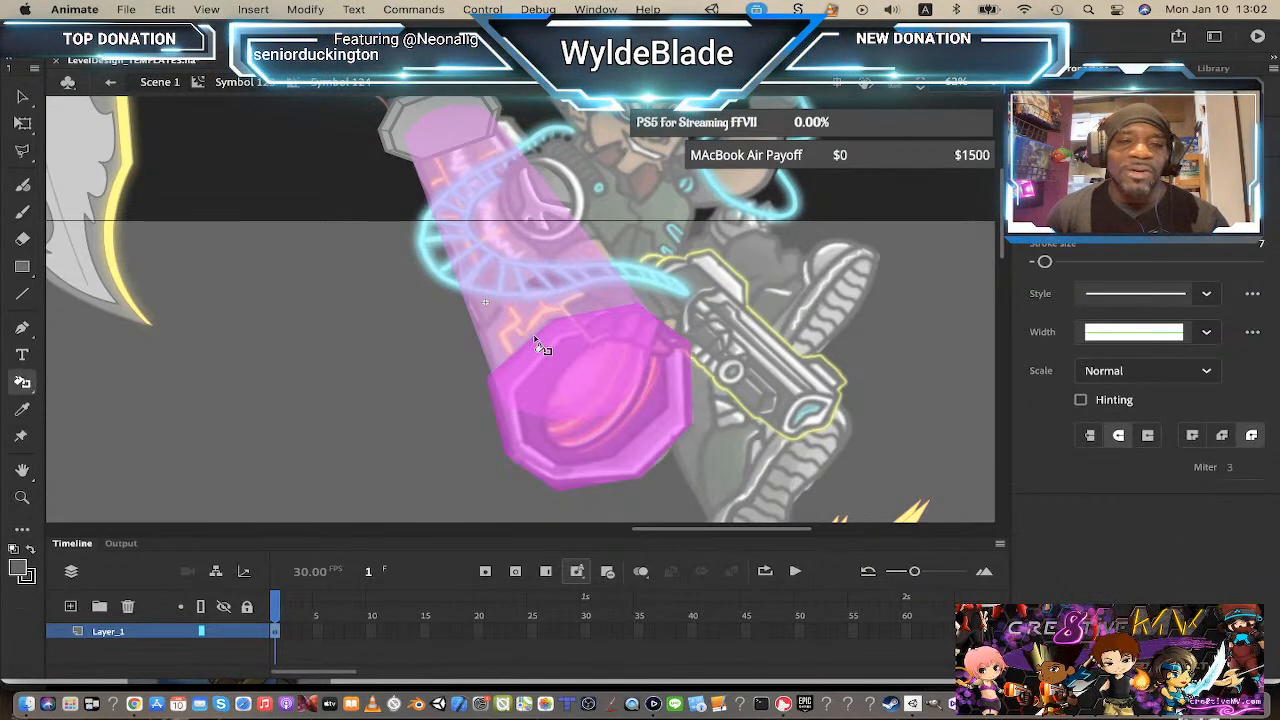
click(570, 326)
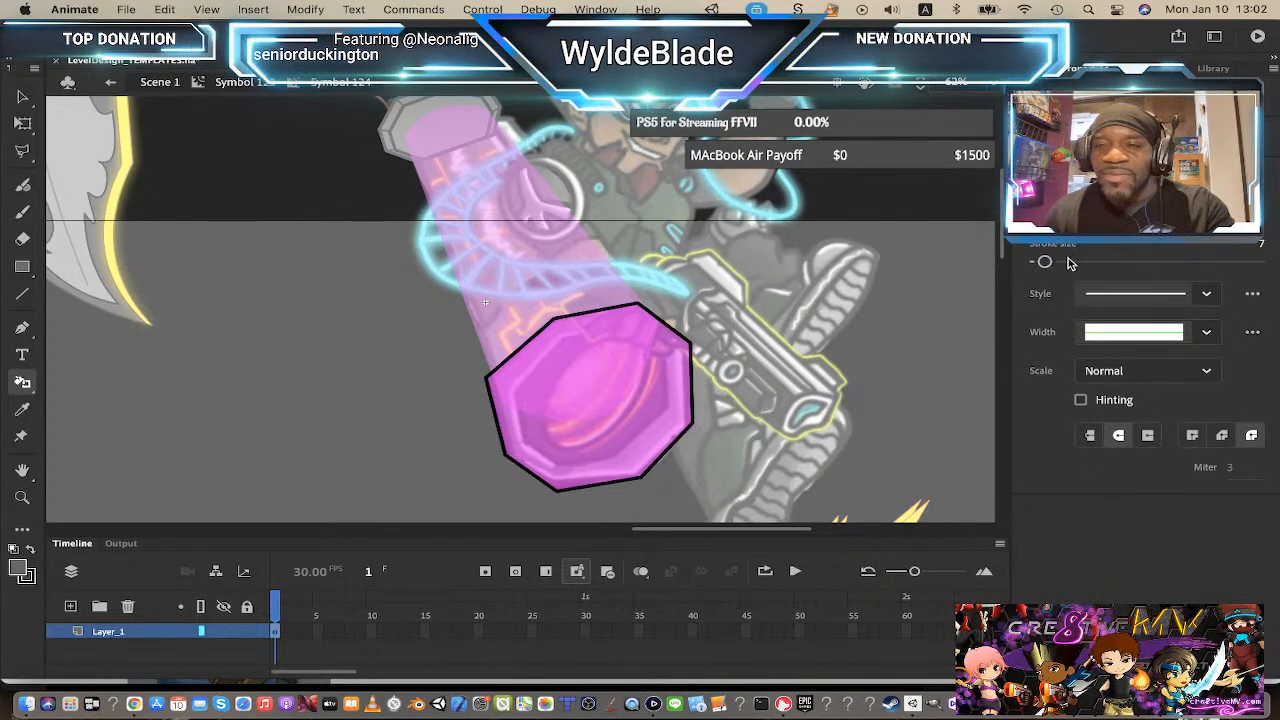
drag(1050, 264, 1052, 265)
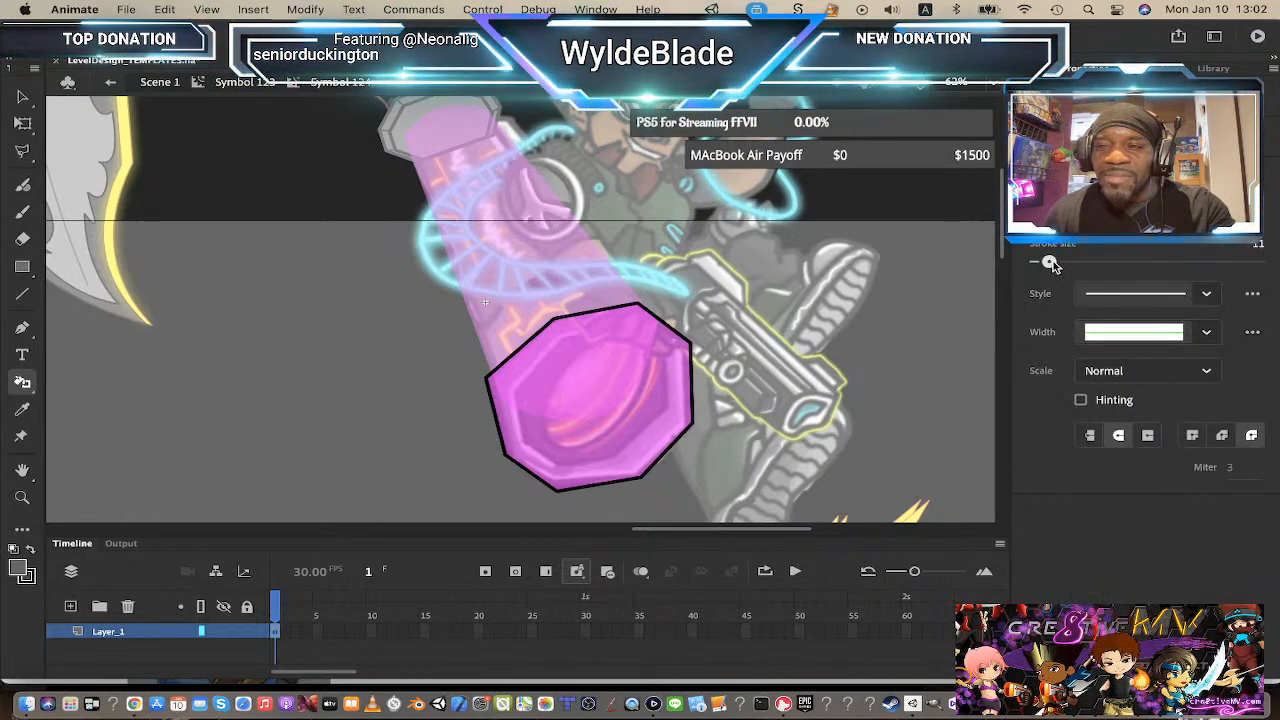
click(672, 326)
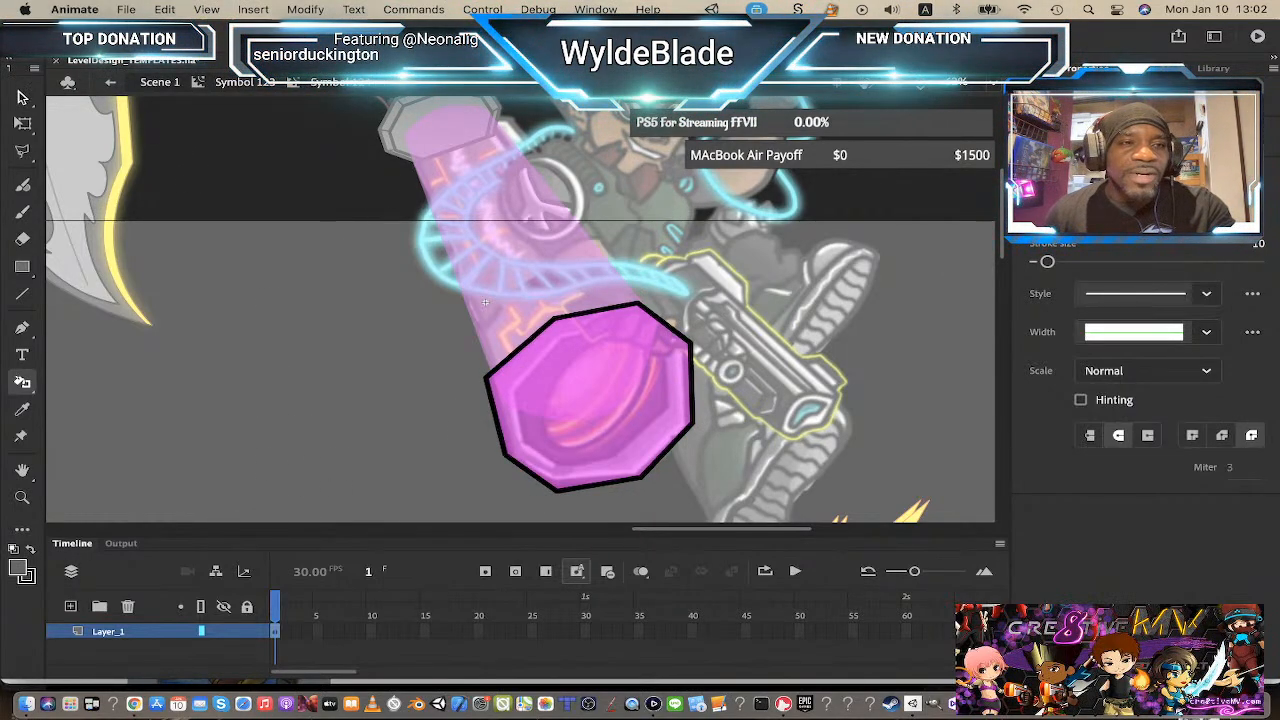
Step: Adjust the octagon outline's left edge and bottom corners to tidy its shape
click(22, 97)
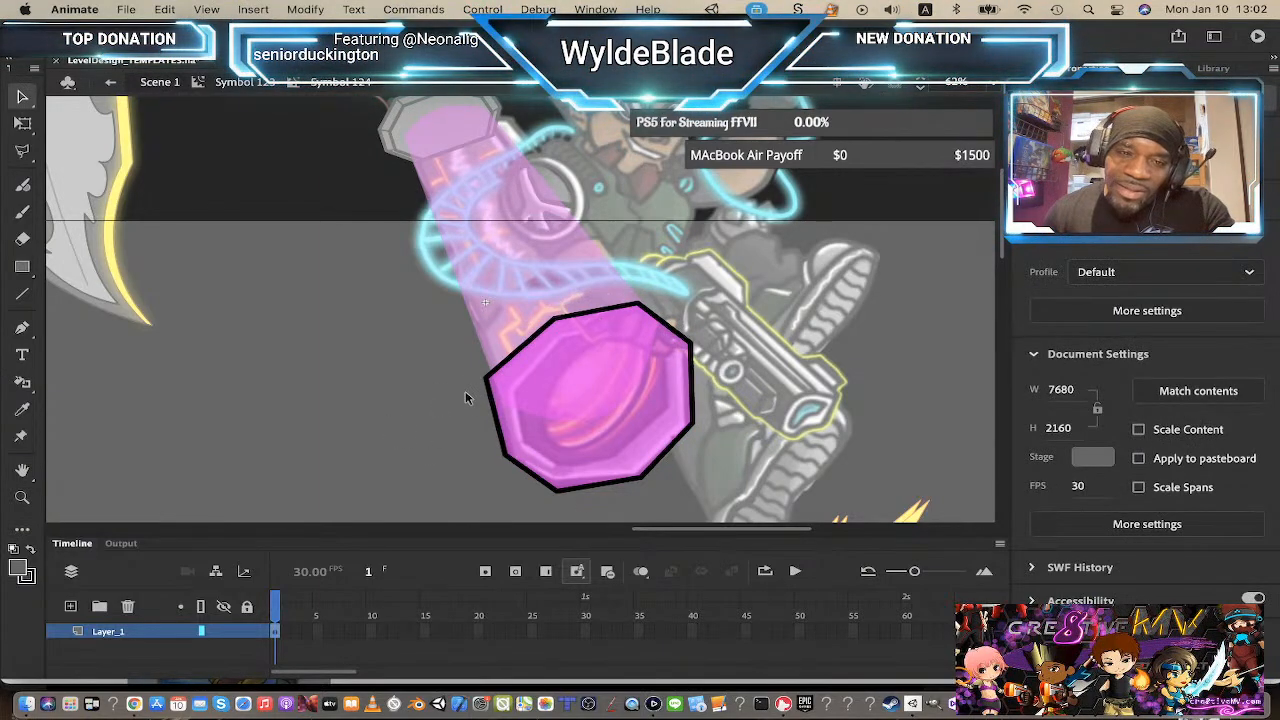
drag(485, 378, 497, 384)
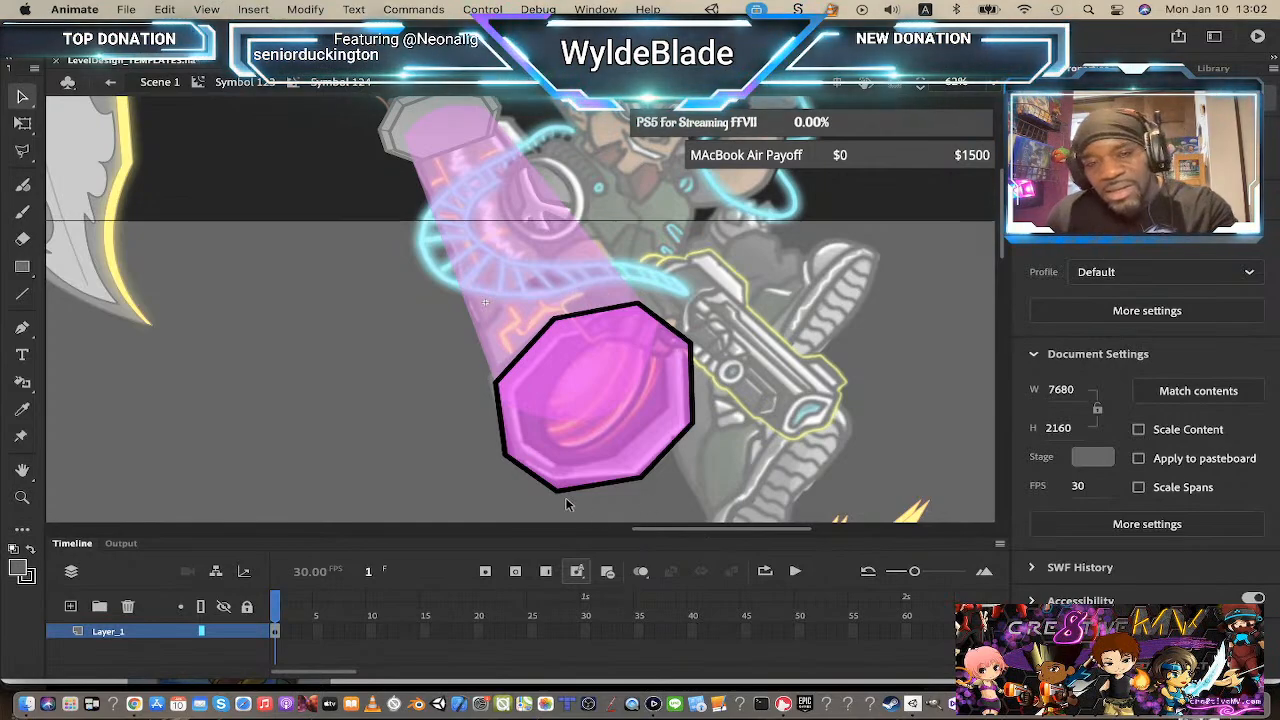
drag(561, 493, 563, 493)
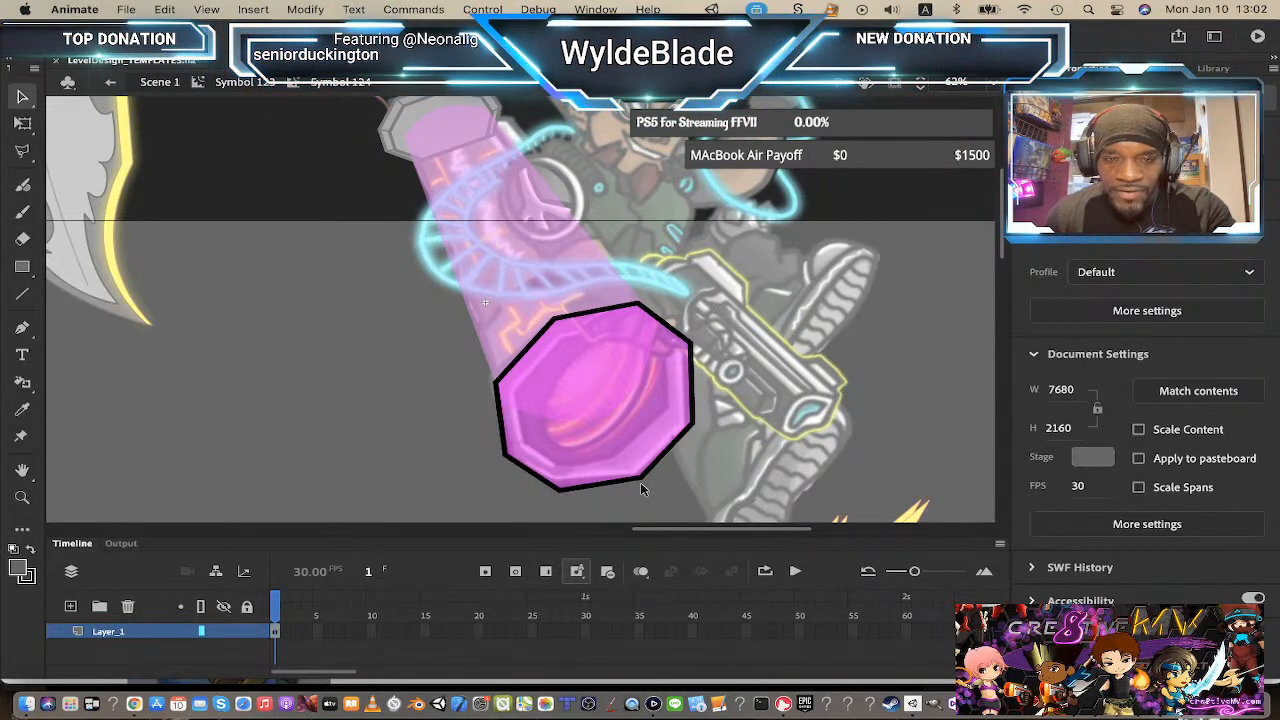
drag(642, 480, 634, 485)
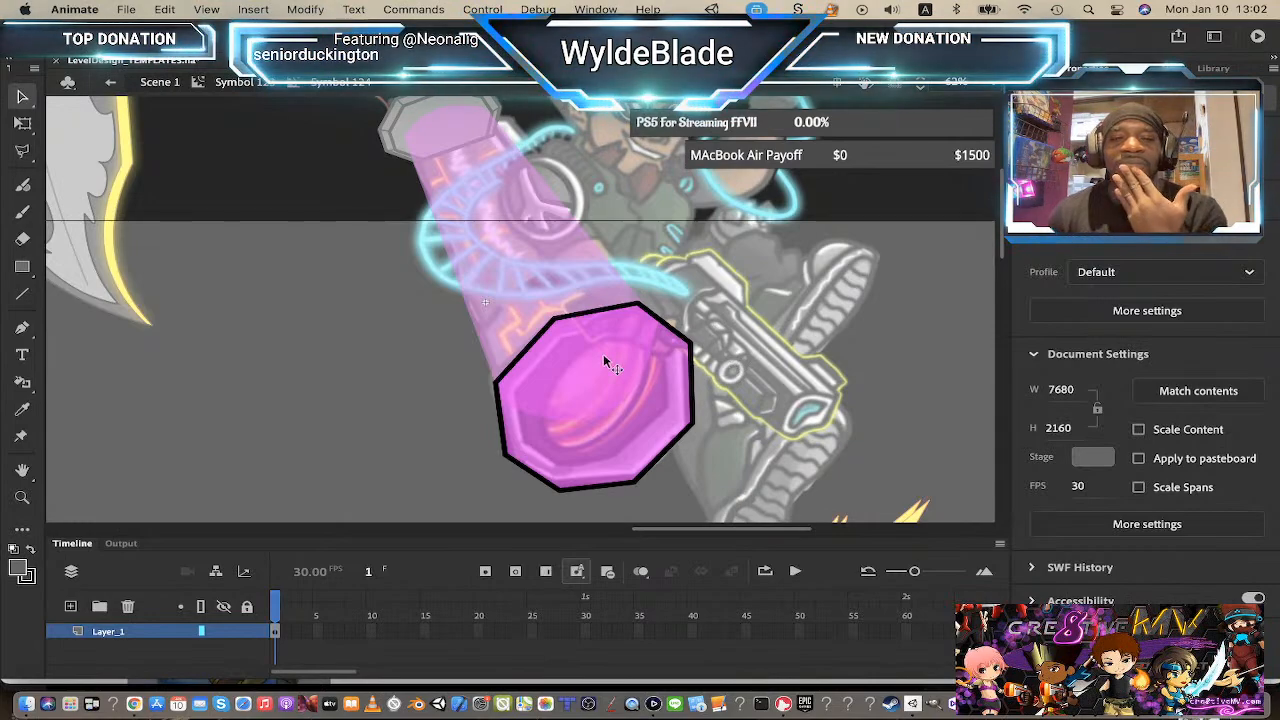
Step: Paste a copy of the octagon fill in place on a new layer, shrink it, and outline it with the Ink Bottle
click(592, 404)
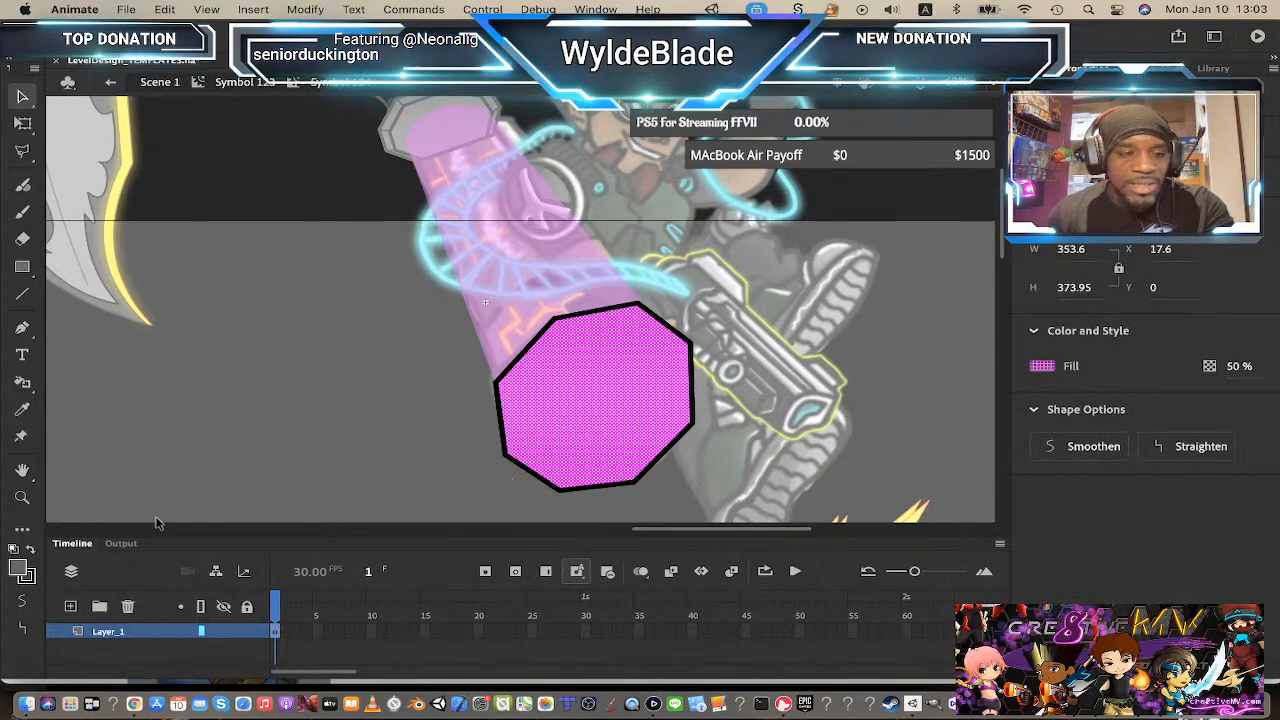
click(70, 606)
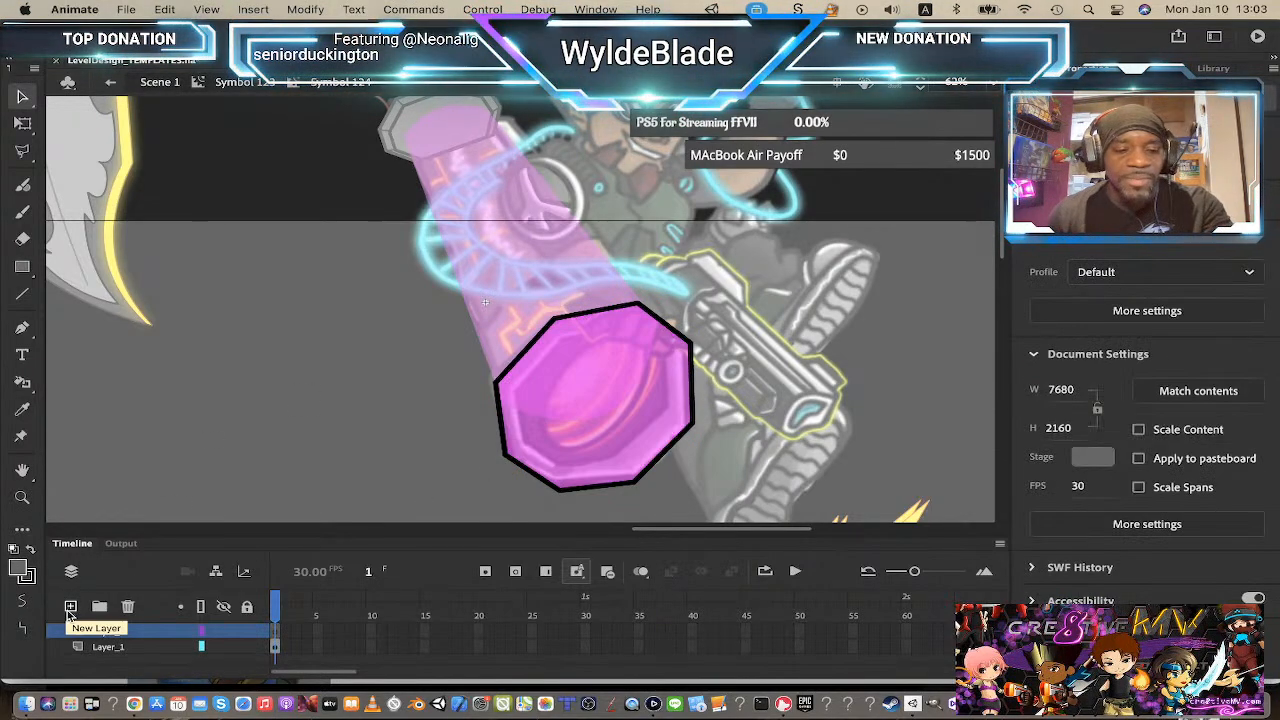
key(super+shift+v)
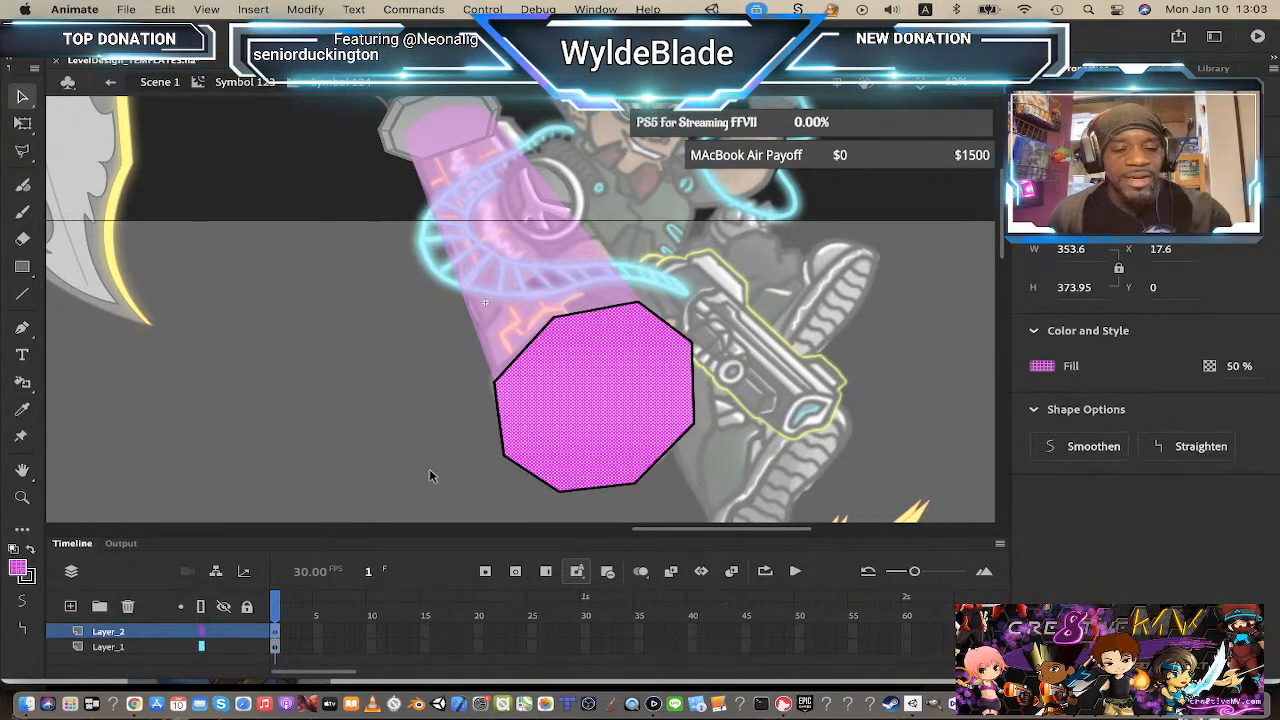
key(q)
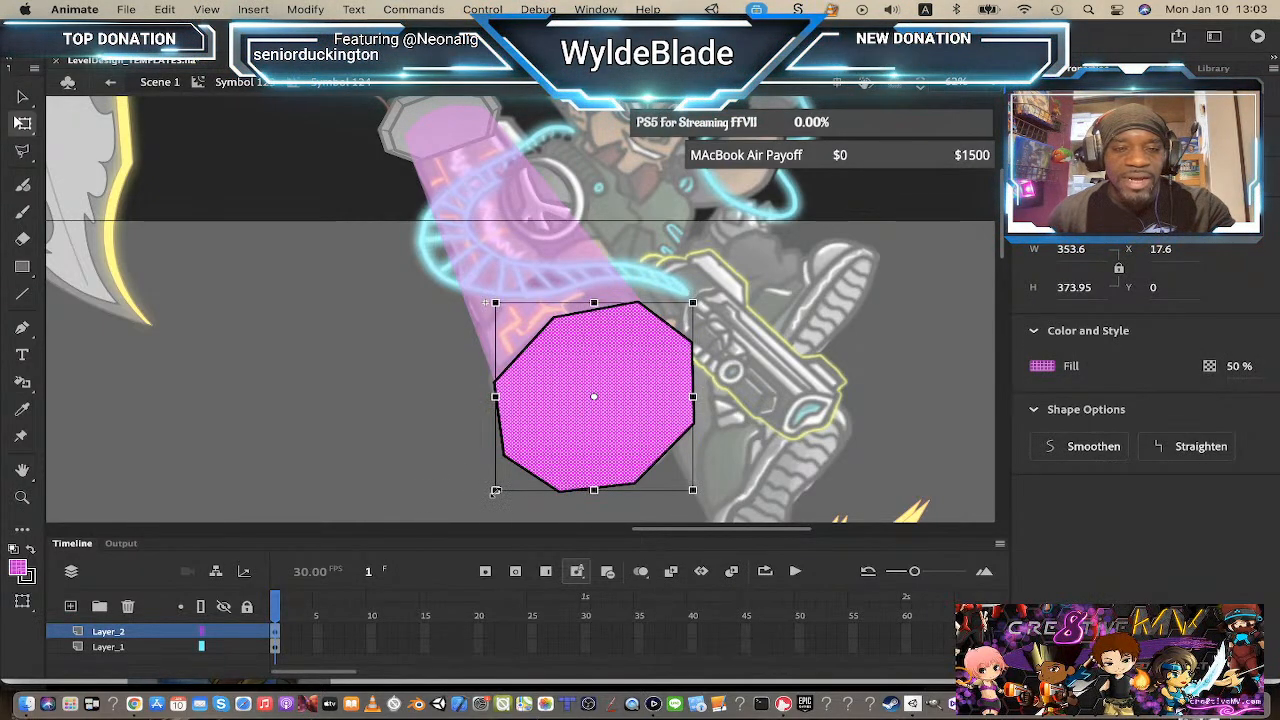
mouse_move(495, 489)
mouse_down()
mouse_move(522, 465)
mouse_move(513, 472)
mouse_up()
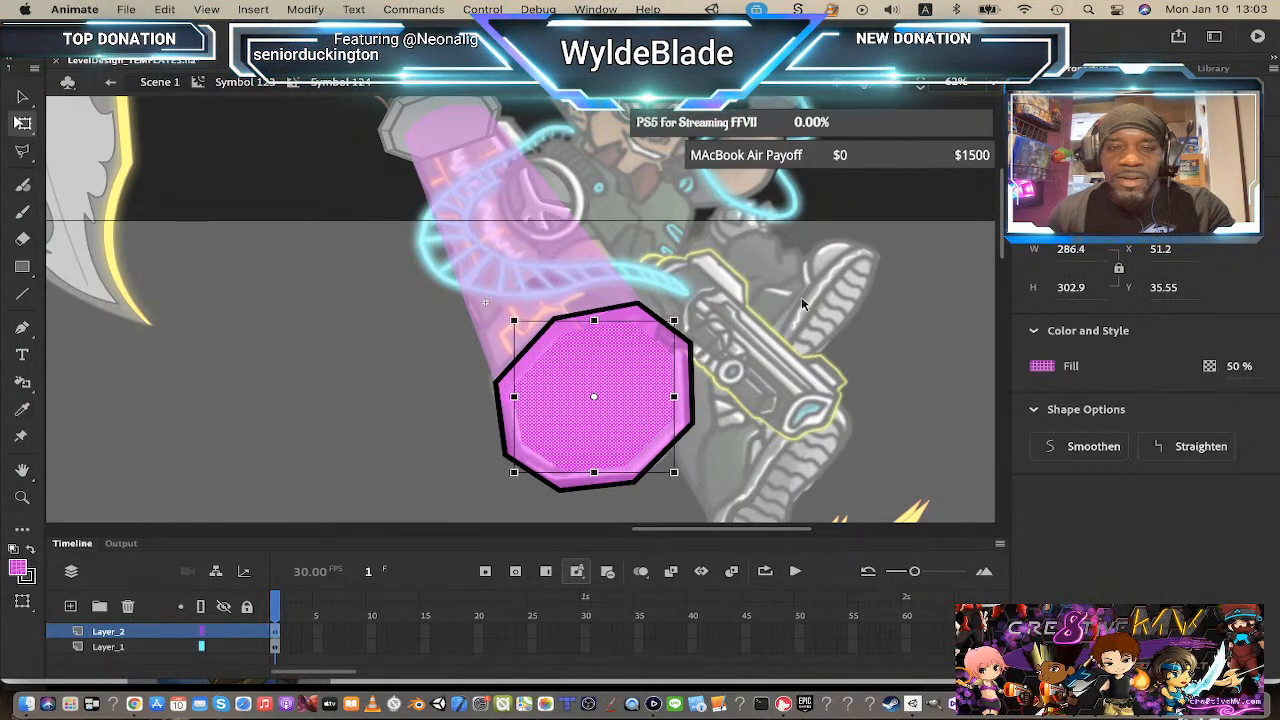
click(22, 385)
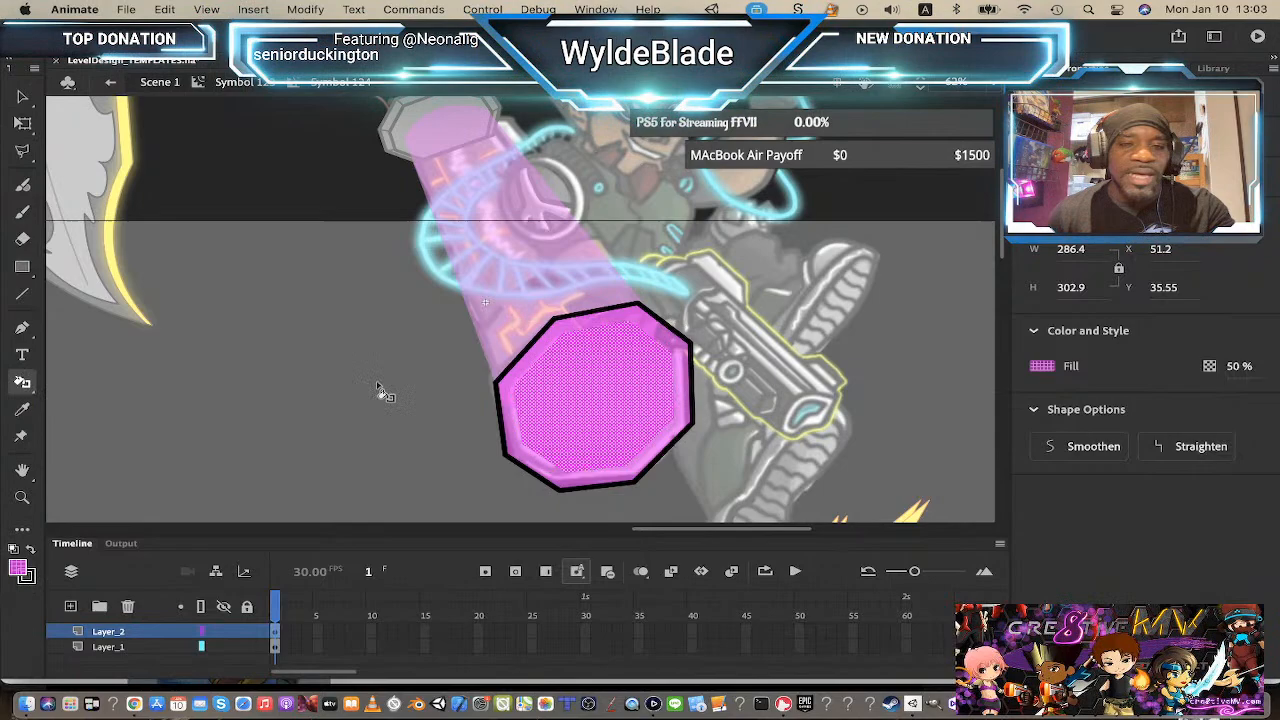
click(658, 344)
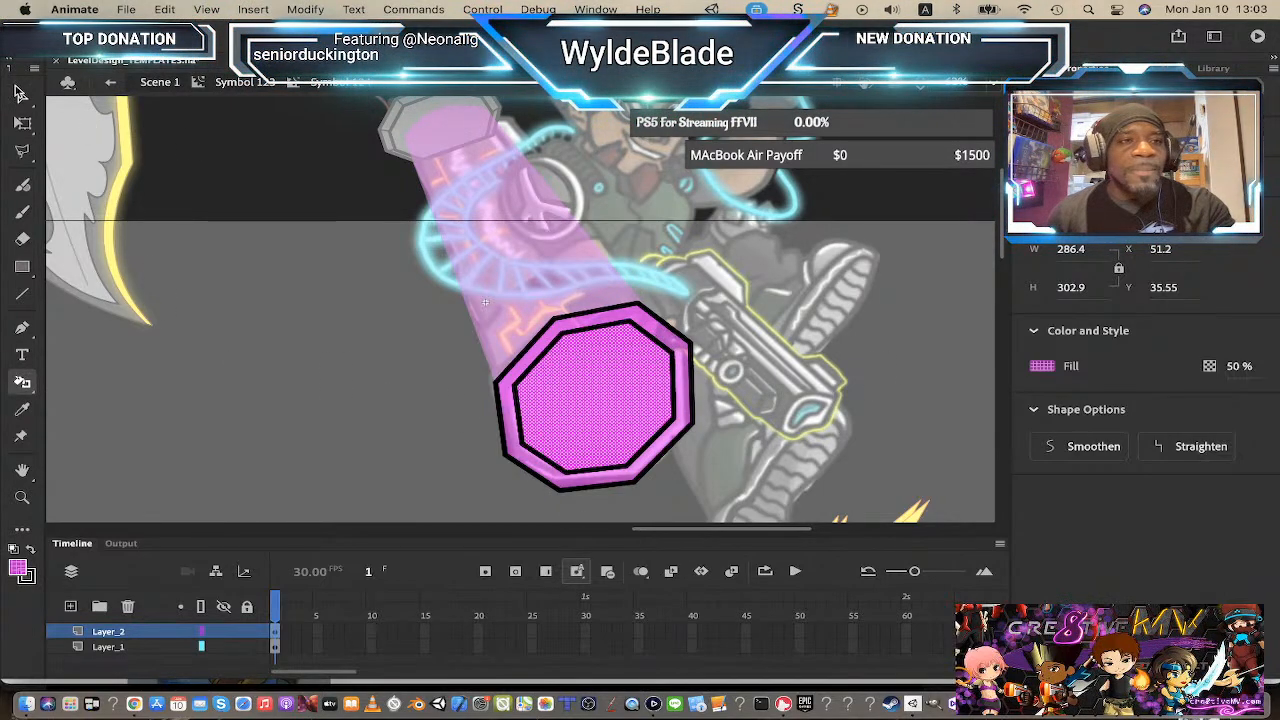
Step: Hide the octagon layers and add a new layer above them
key(v)
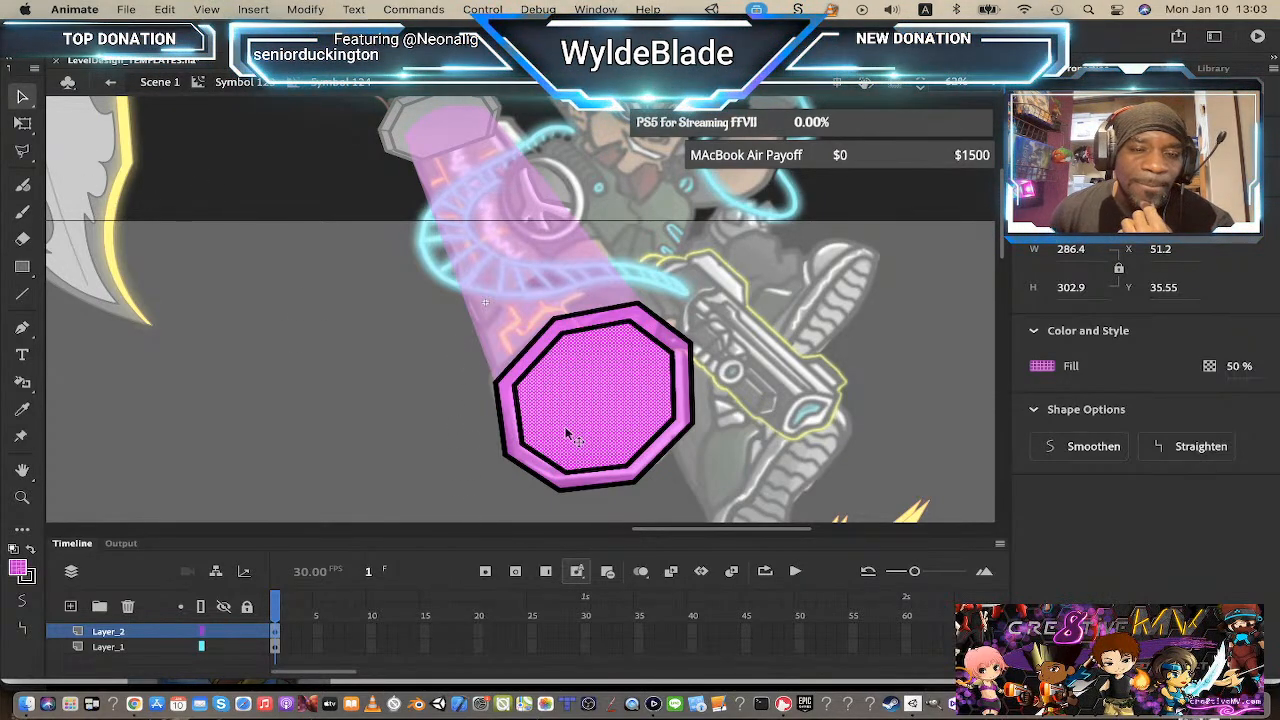
click(457, 477)
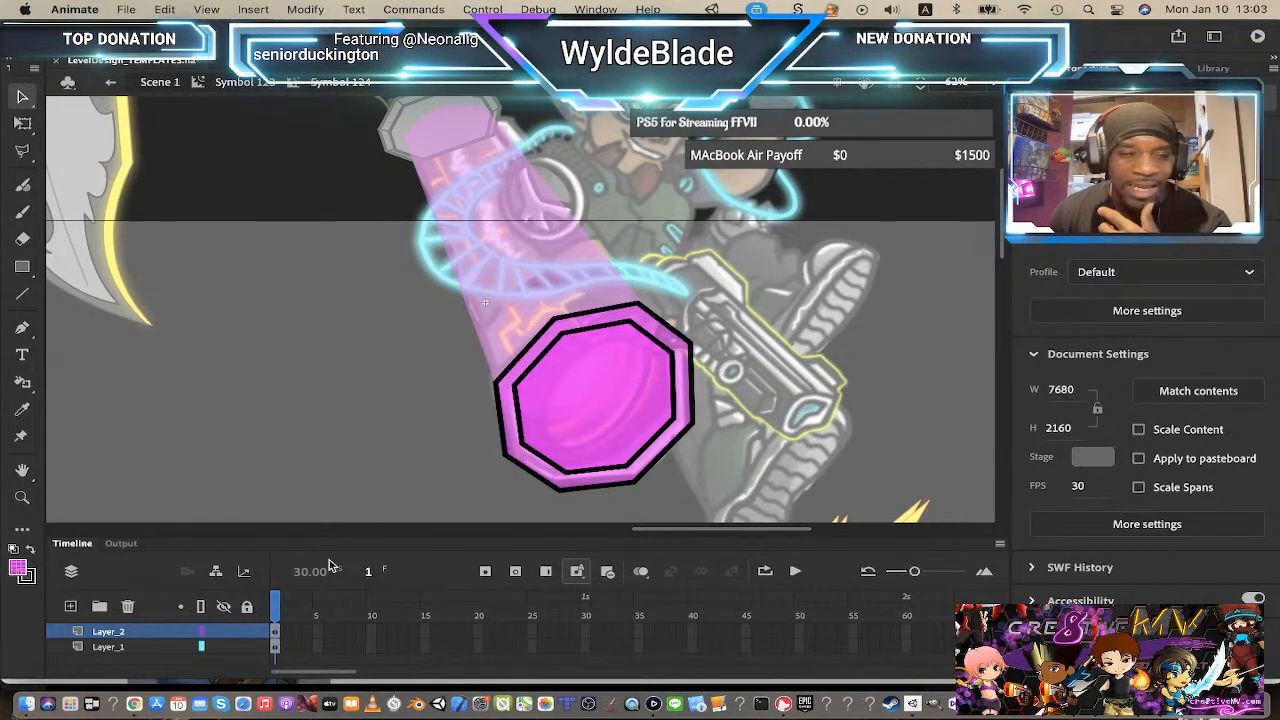
click(222, 632)
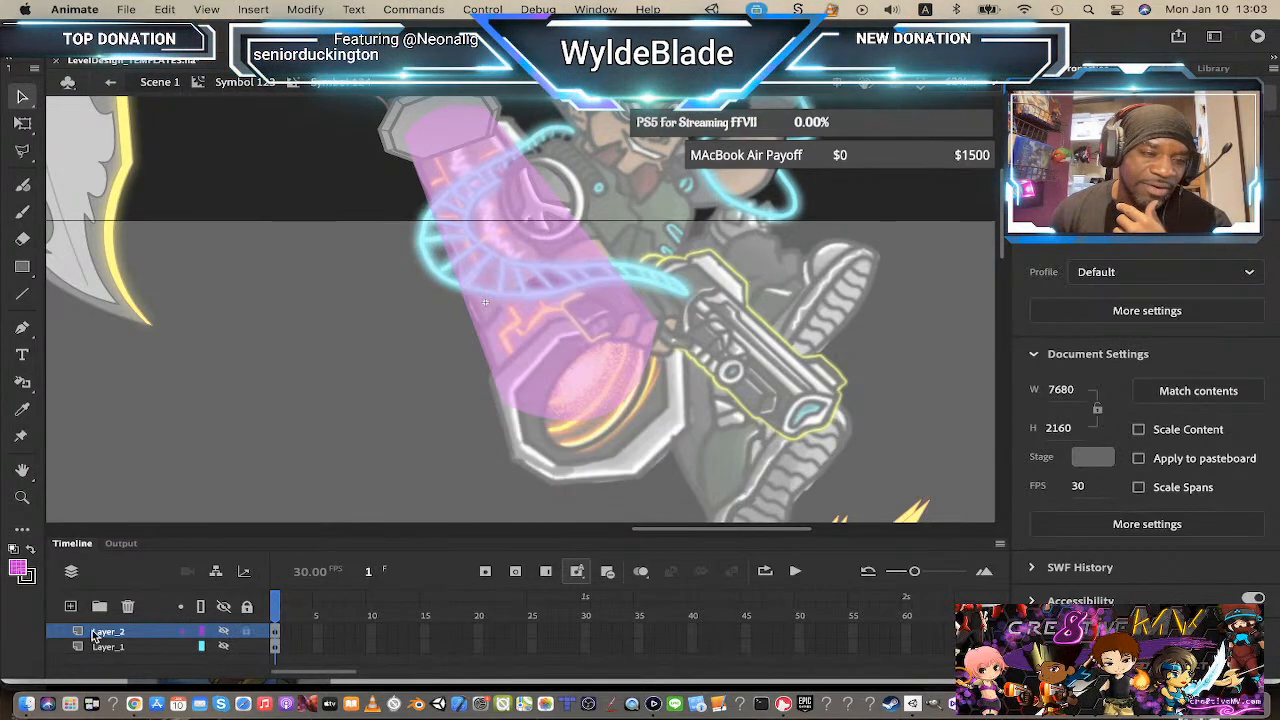
click(70, 606)
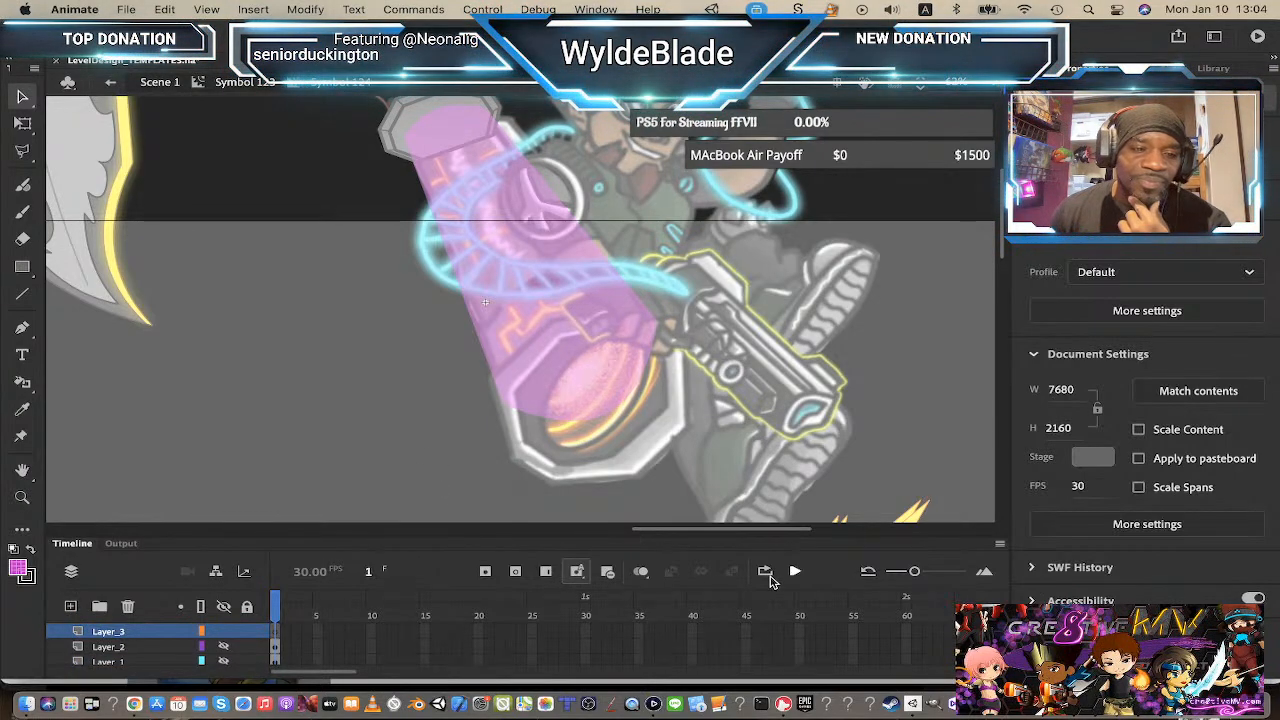
Step: Show and lock the octagon layers, then draw an oval on the new top layer over the muzzle octagon
click(222, 664)
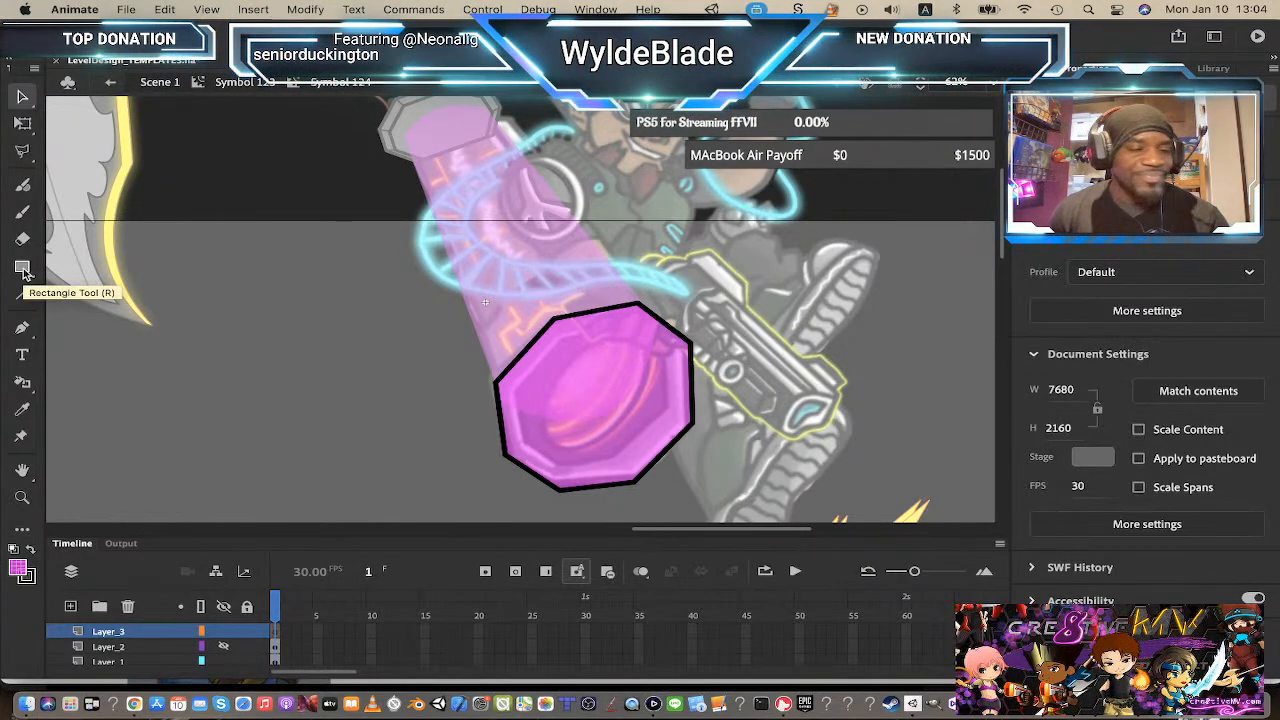
click(23, 271)
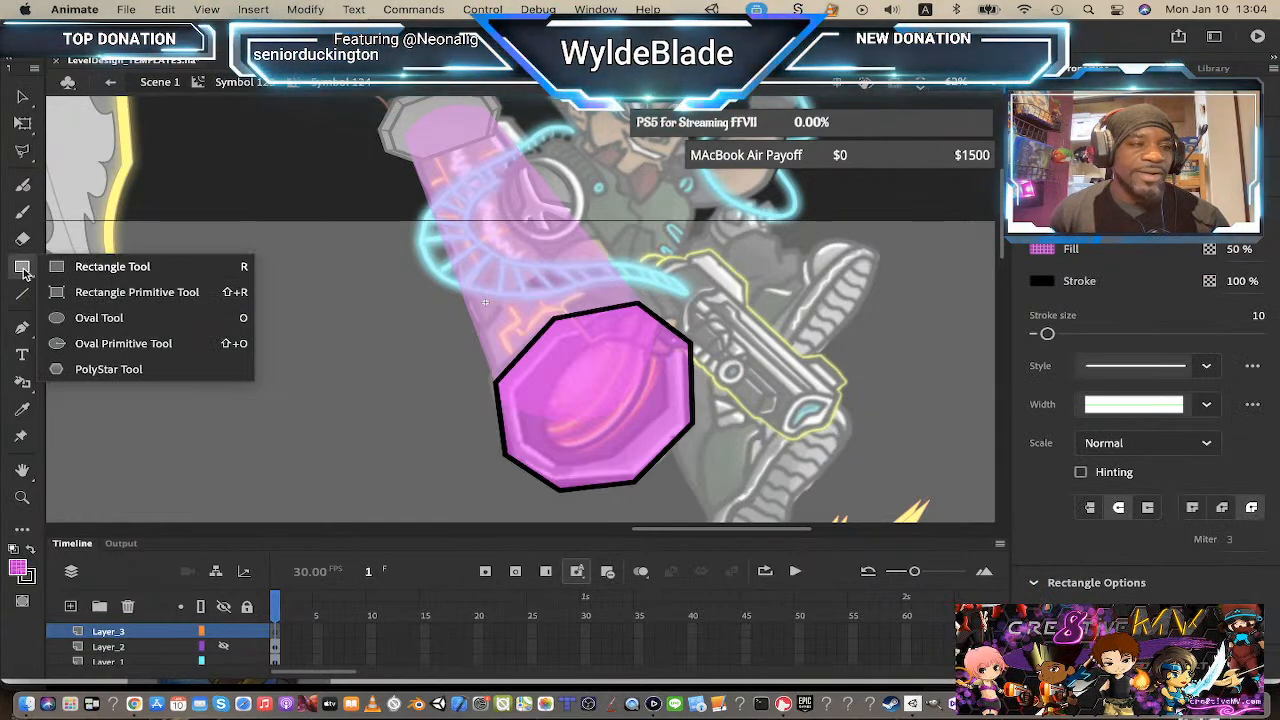
click(86, 322)
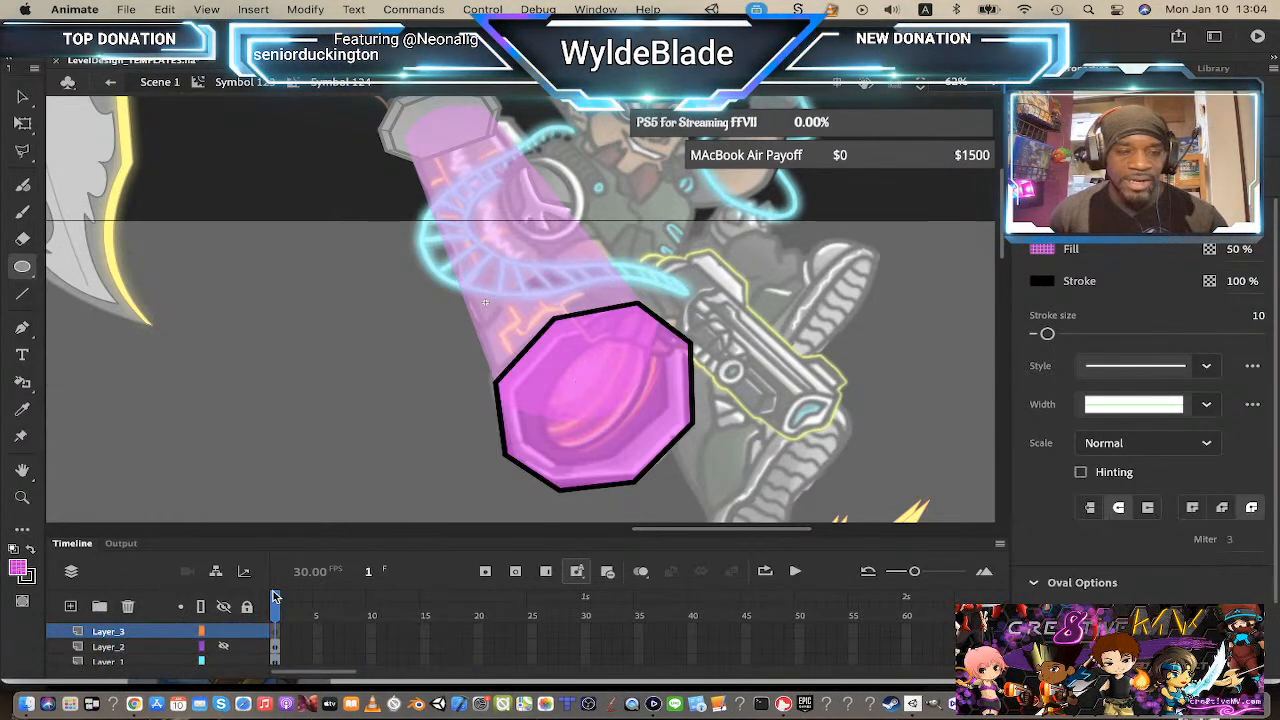
click(246, 607)
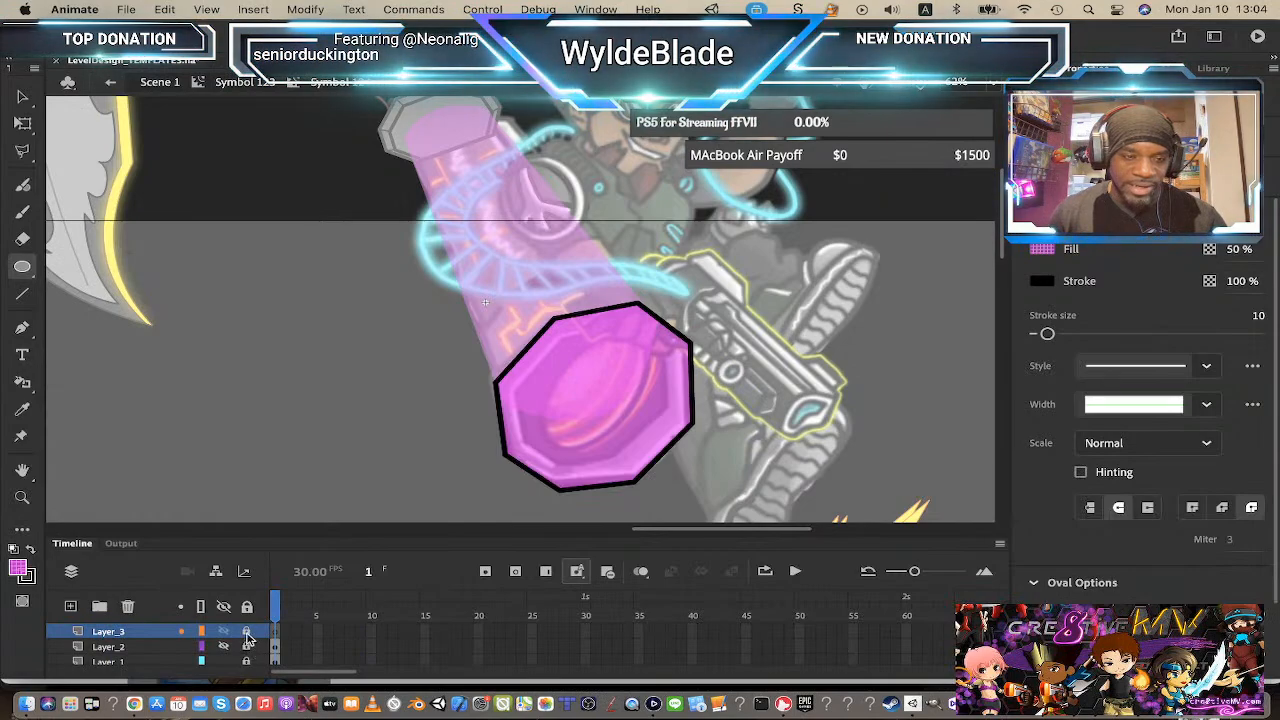
click(247, 632)
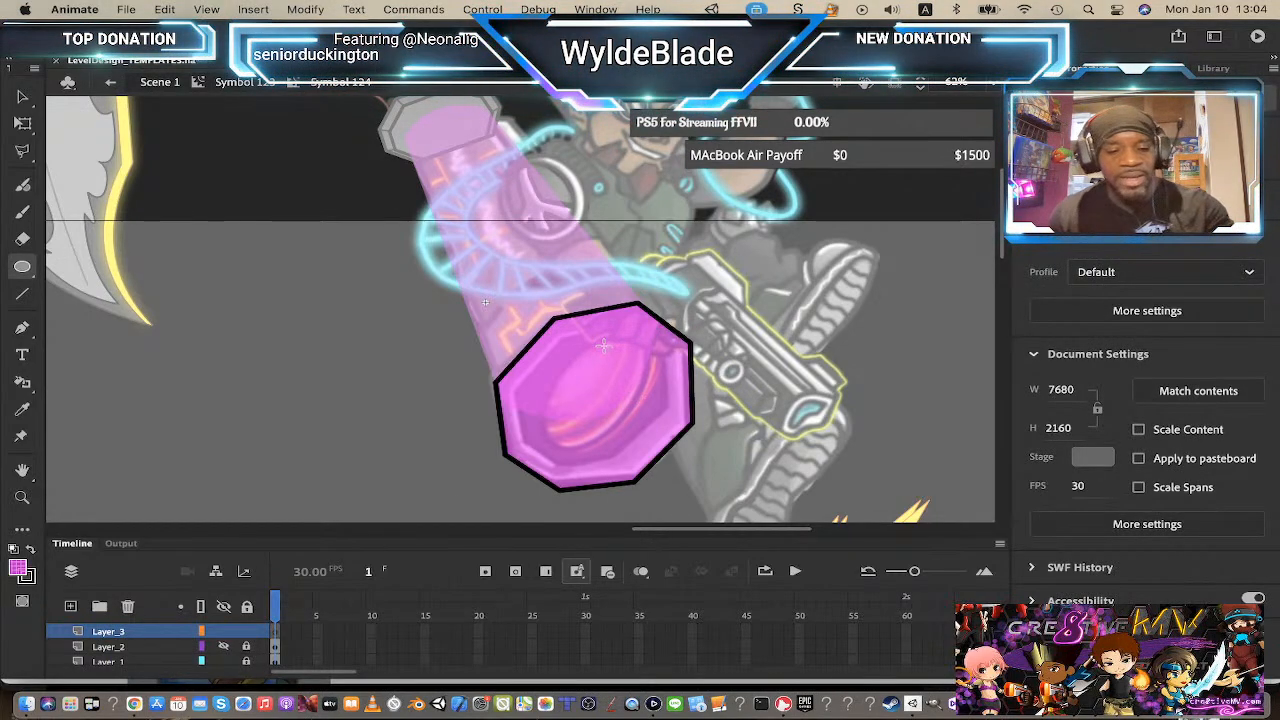
mouse_move(612, 352)
mouse_down()
mouse_move(655, 484)
mouse_move(693, 482)
mouse_up()
key(shift)
key(shift)
key(shift)
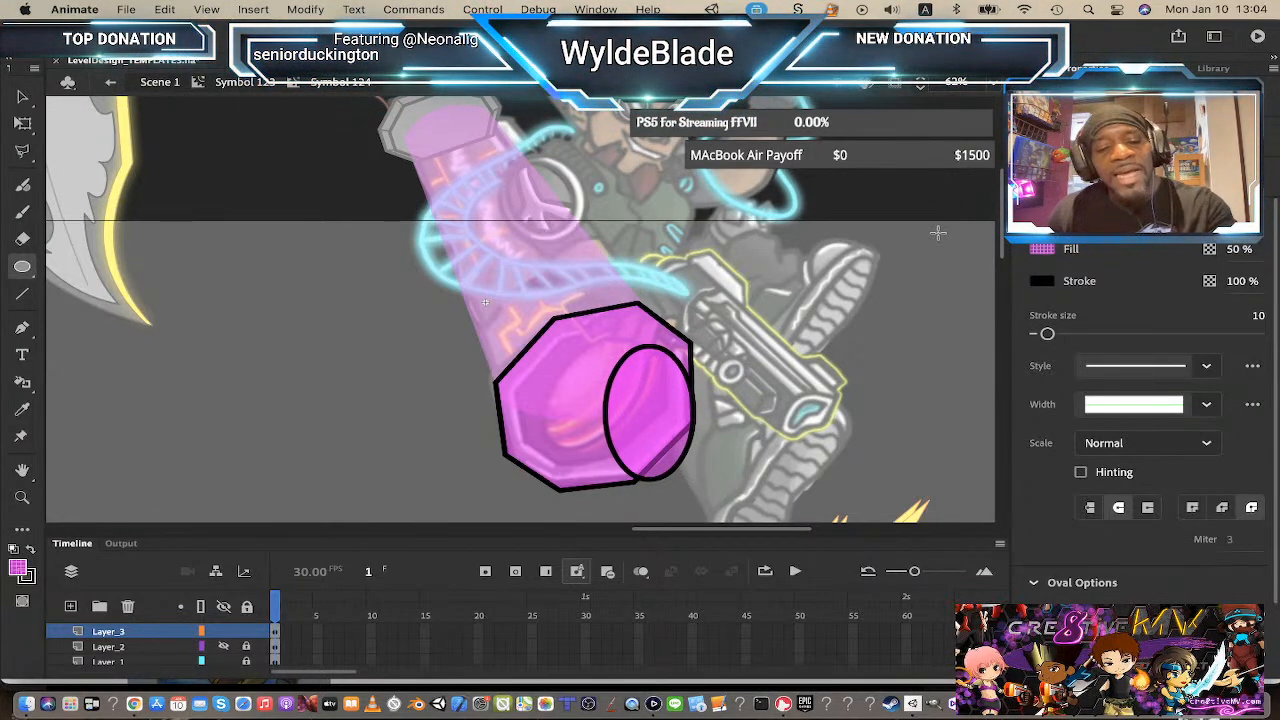
Step: Rotate the oval with Free Transform and nudge it into the centre of the octagon
key(q)
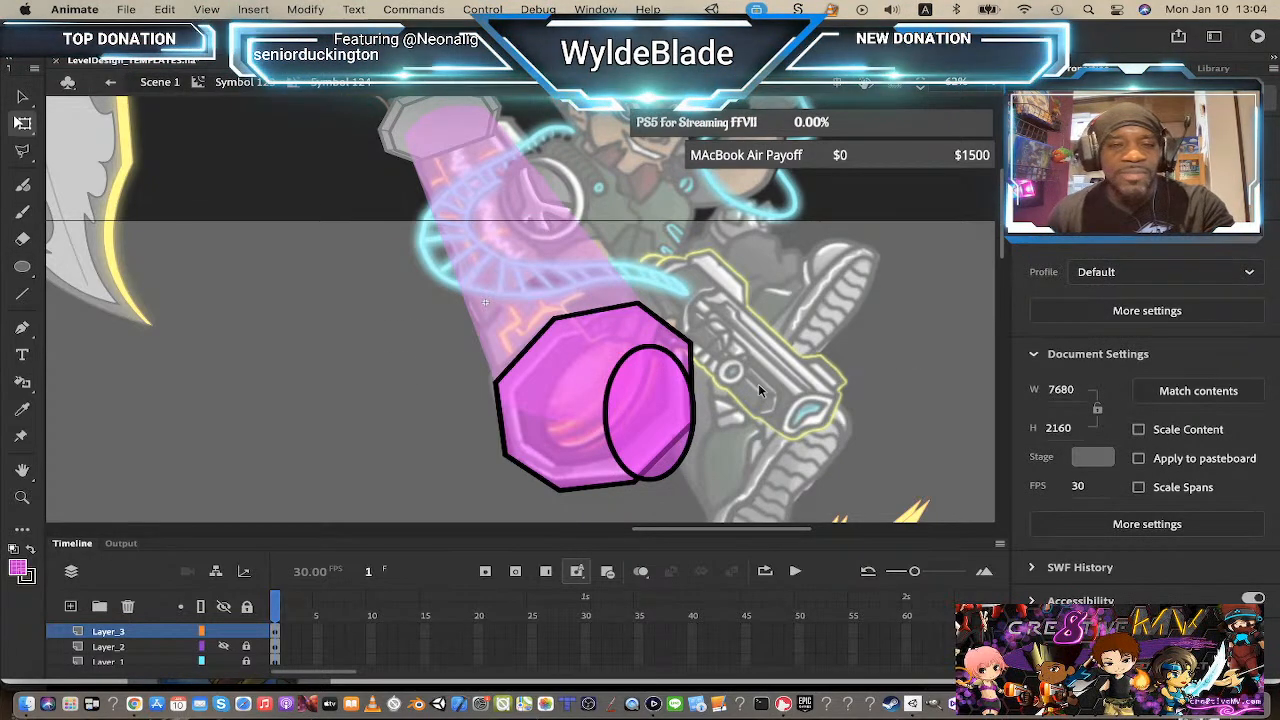
click(148, 629)
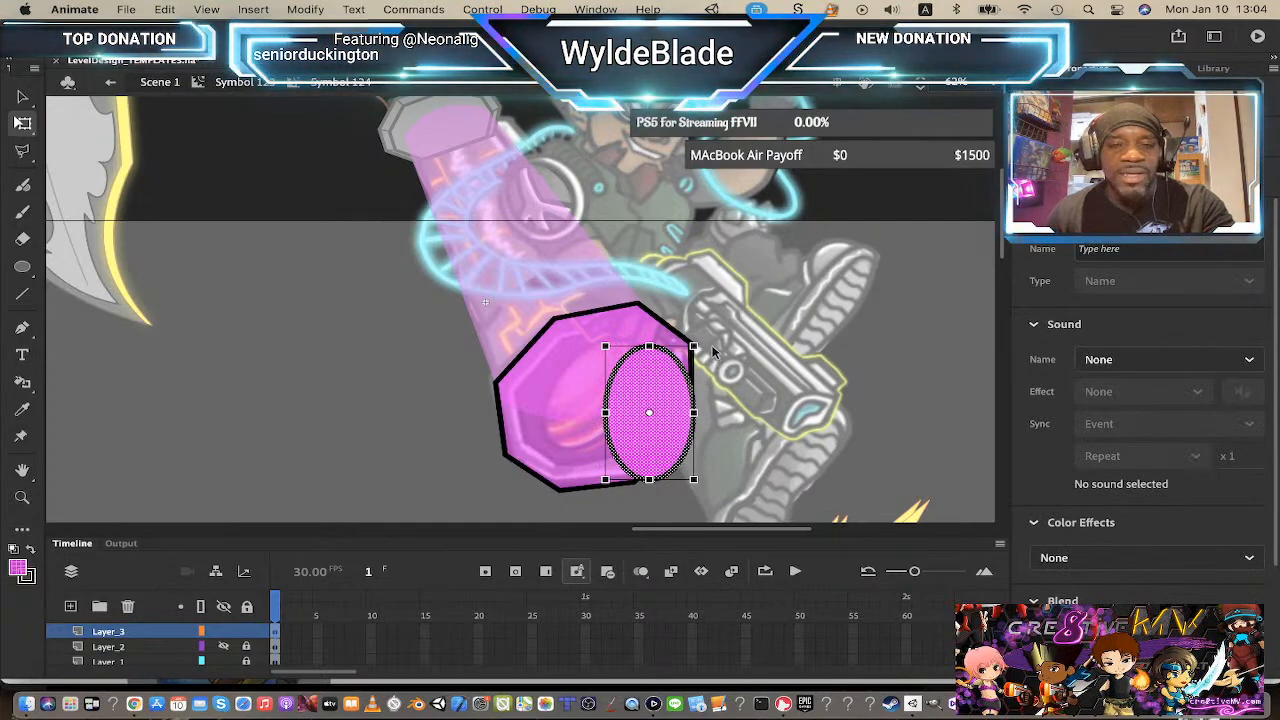
drag(712, 345, 759, 387)
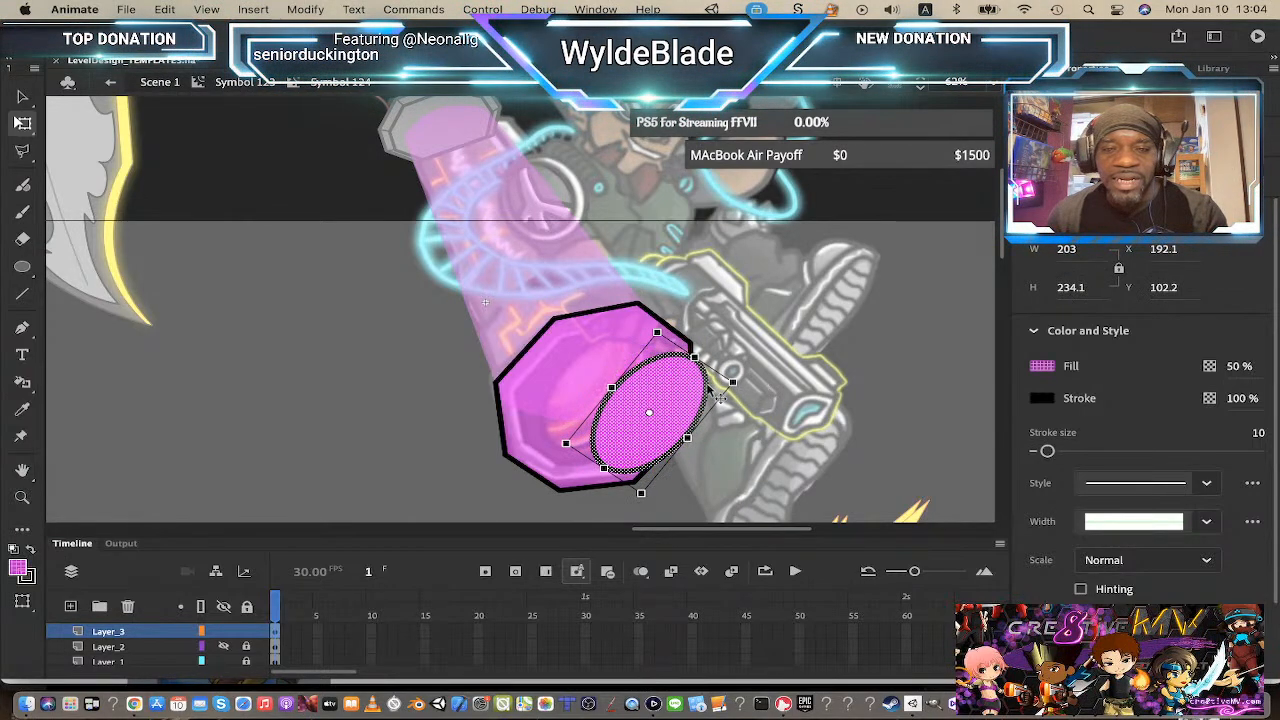
drag(672, 397, 617, 382)
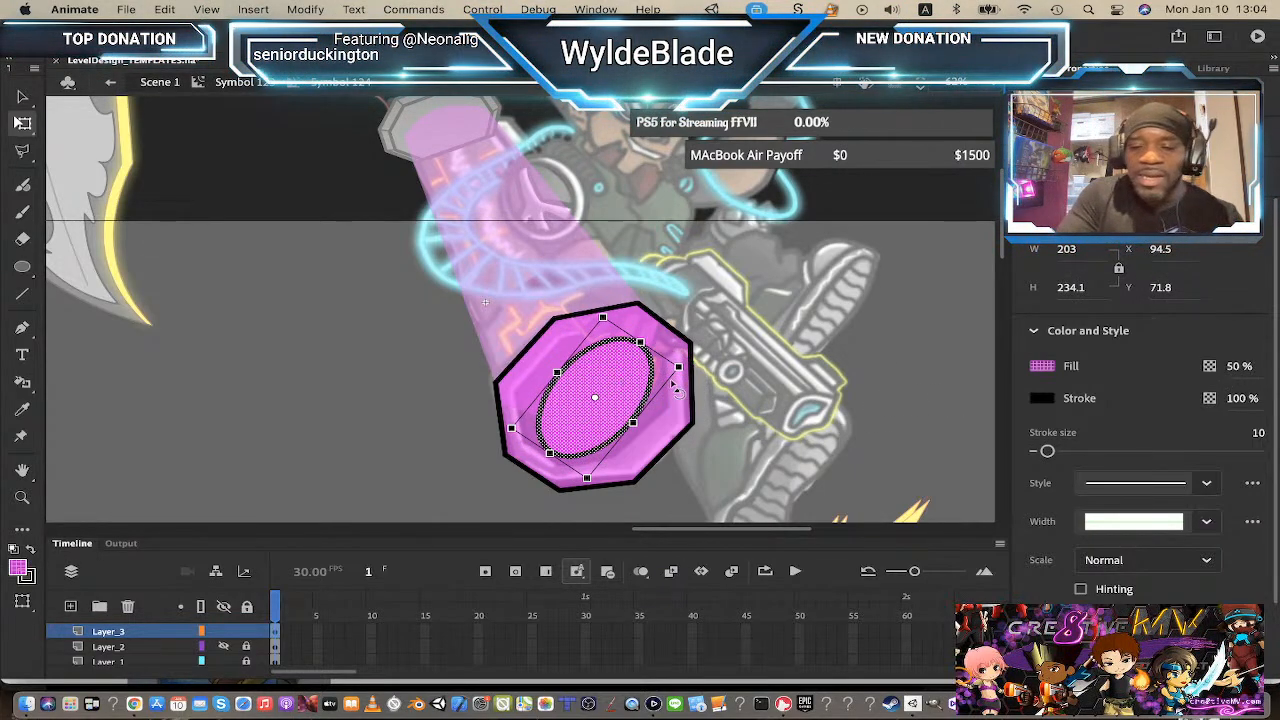
key(Down)
key(Up)
key(Right)
key(Right)
key(Right)
key(Right)
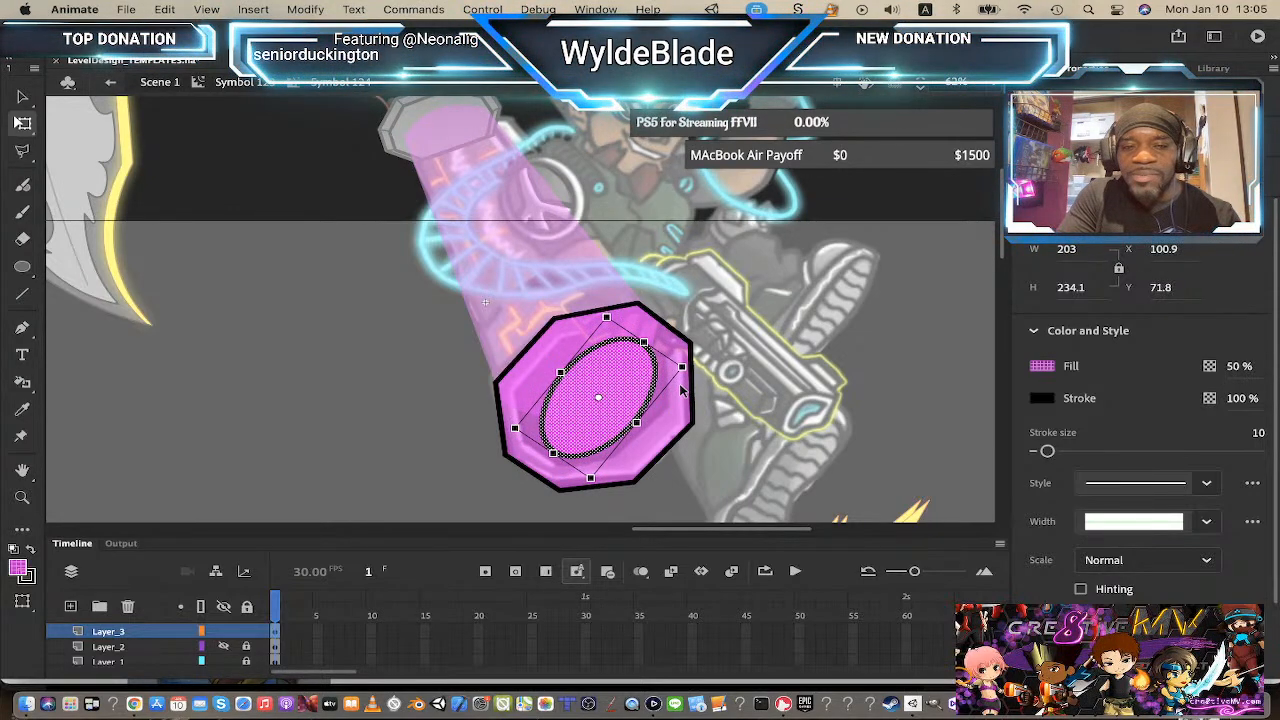
key(Left)
key(Left)
key(Up)
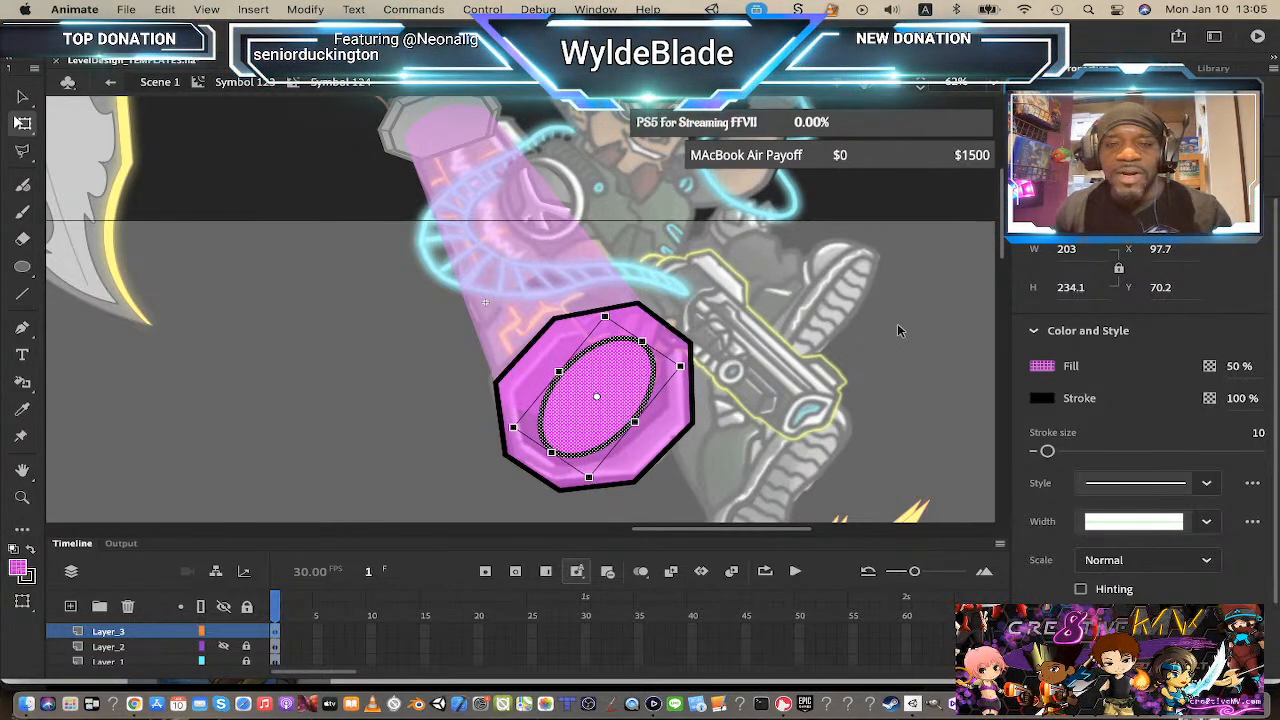
Step: Show the inner octagon layer and narrow the oval's width to about 182
click(808, 326)
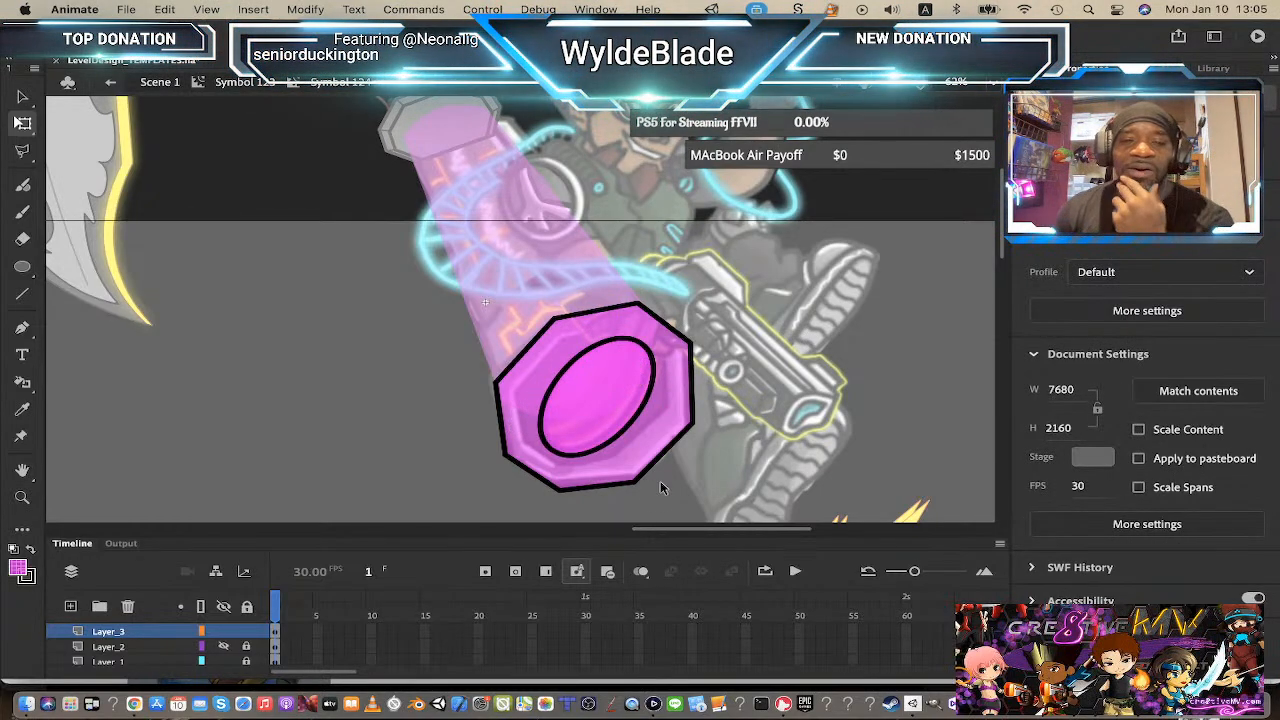
click(226, 647)
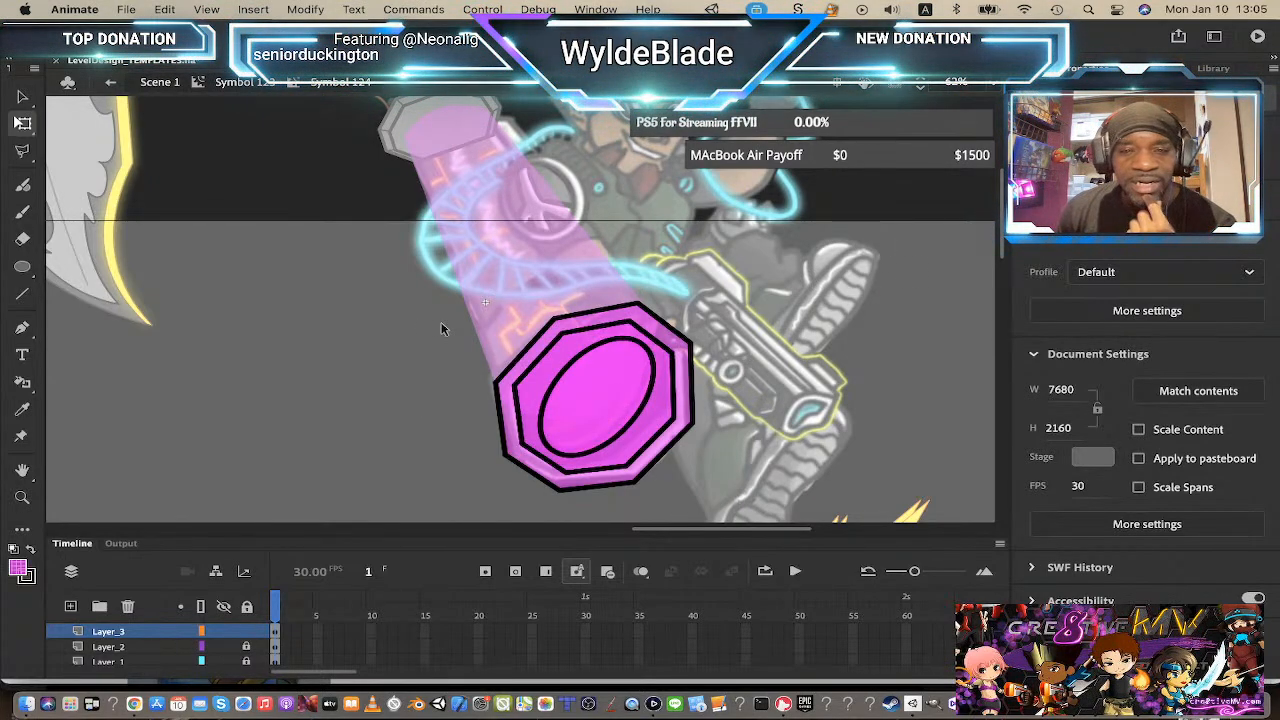
click(168, 632)
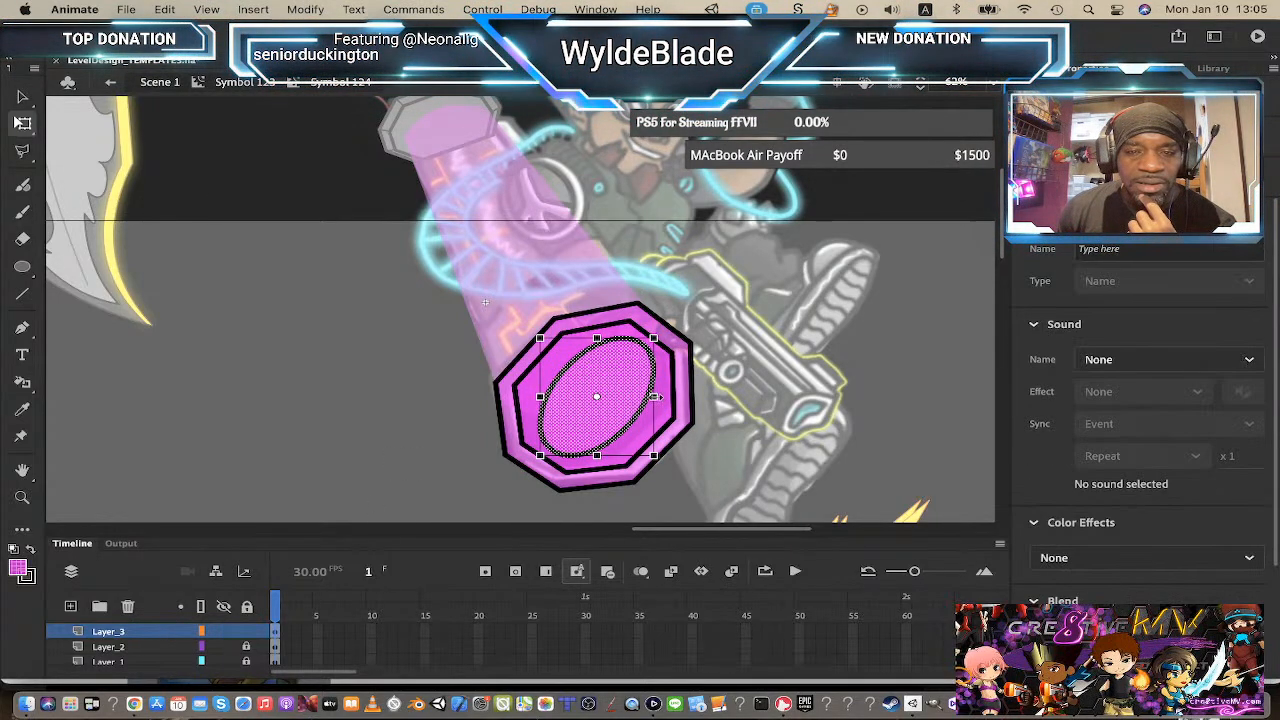
drag(656, 397, 651, 397)
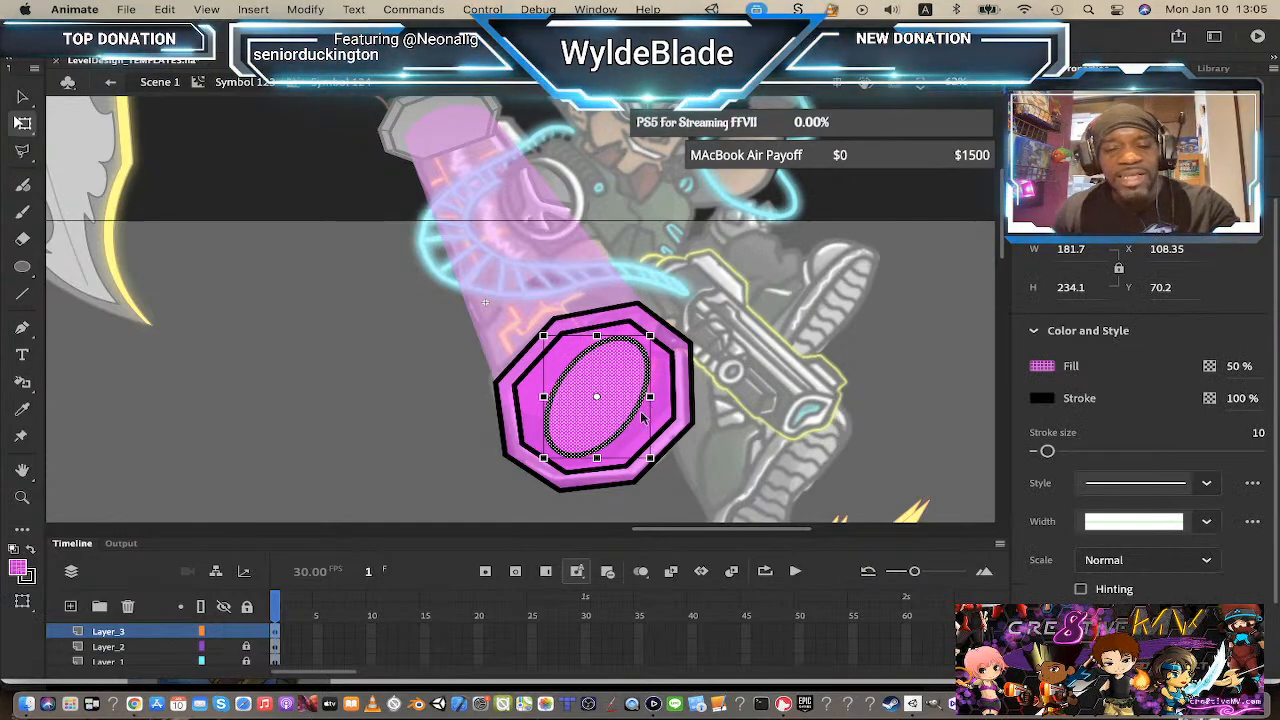
click(814, 368)
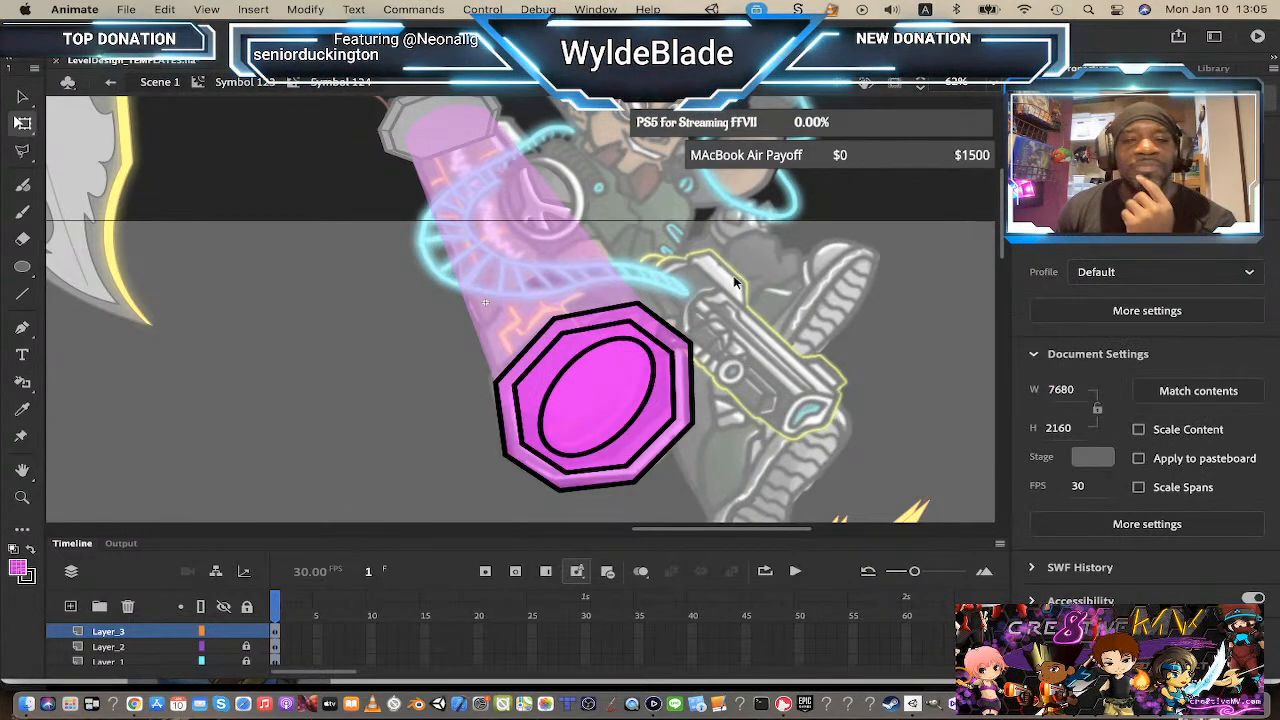
Step: Return to the parent symbol to look over the cap and muzzle overlays, then reopen the muzzle symbol
scroll(690, 330, up, 5)
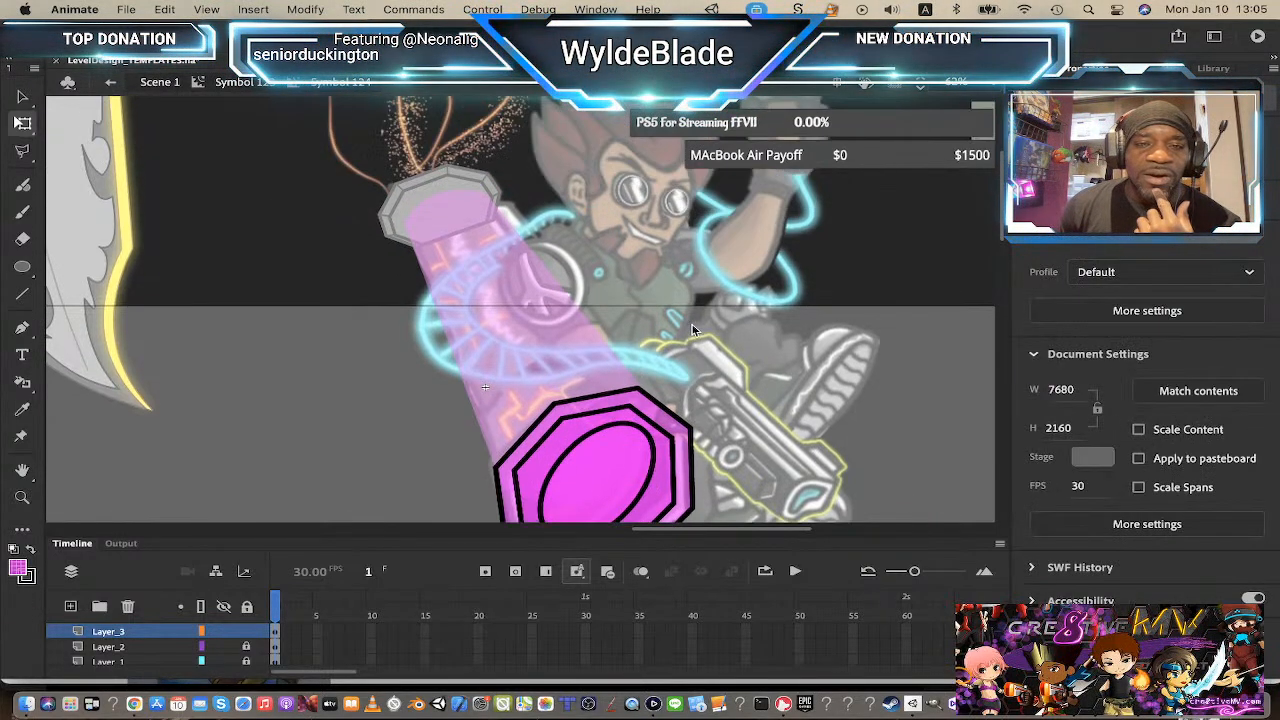
scroll(690, 330, down, 4)
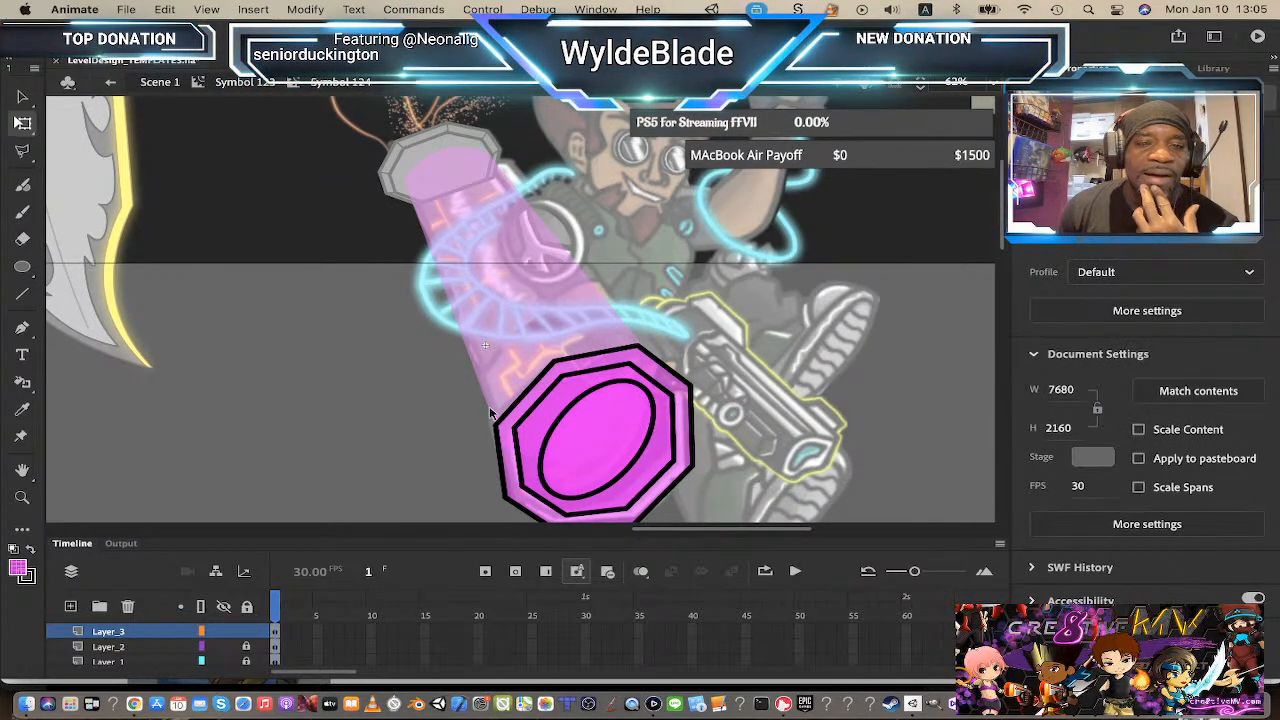
click(243, 83)
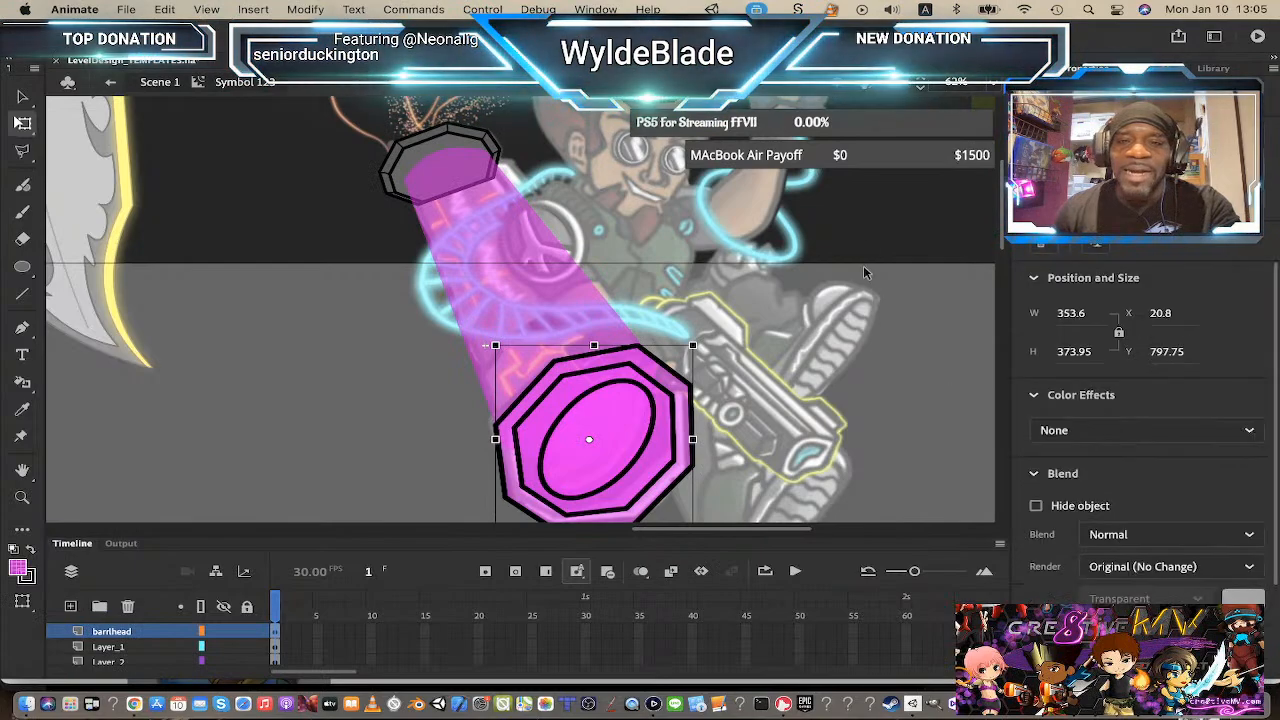
scroll(473, 240, up, 10)
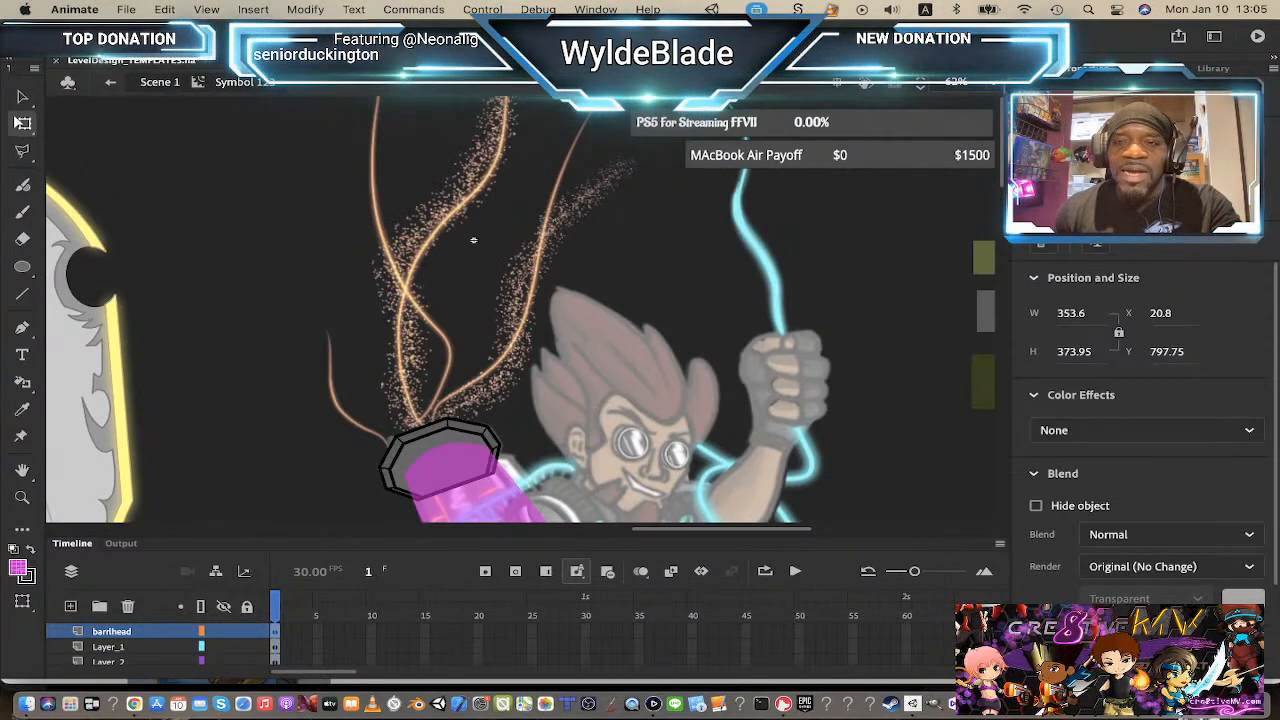
scroll(520, 309, down, 7)
scroll(520, 309, up, 4)
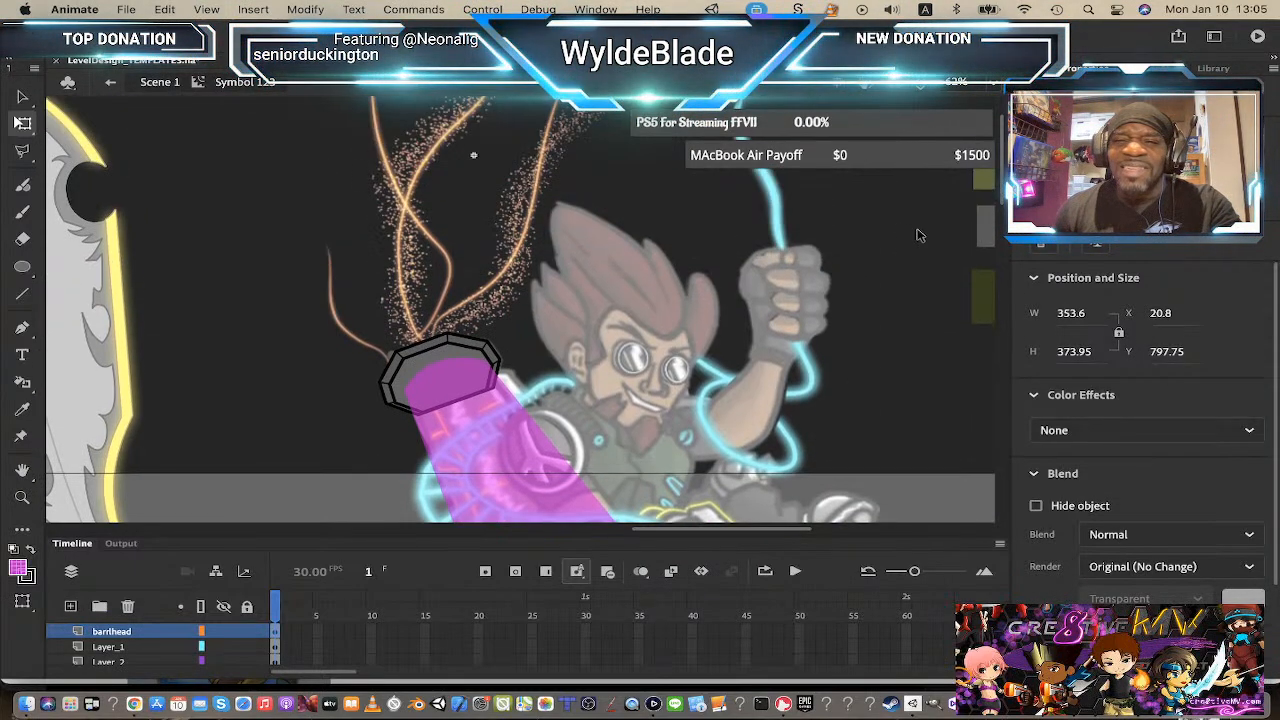
scroll(473, 155, down, 5)
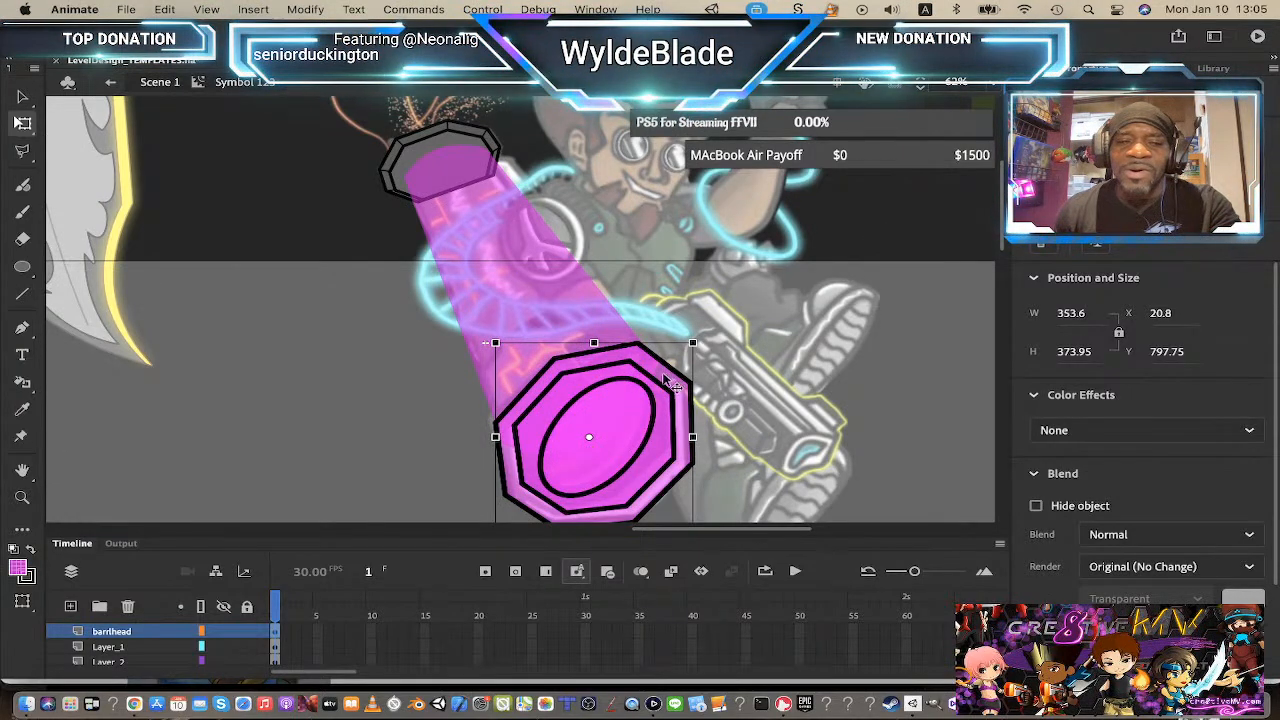
scroll(676, 327, up, 3)
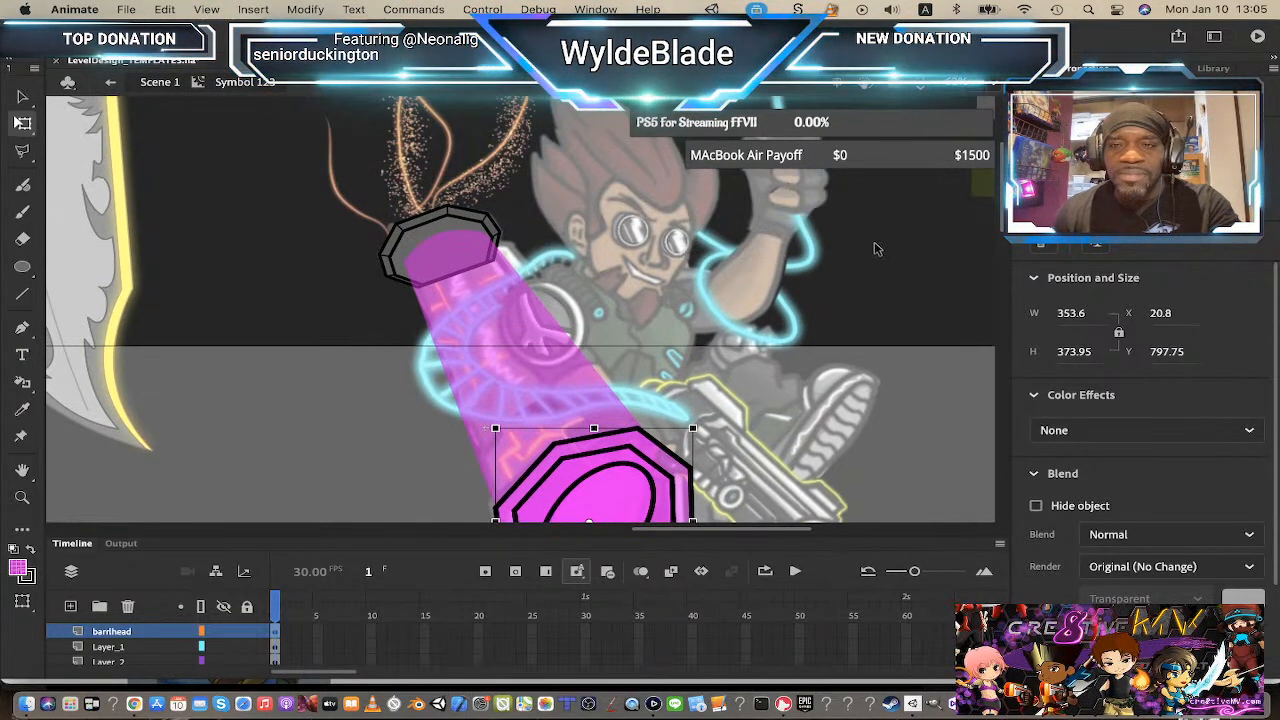
scroll(595, 294, down, 3)
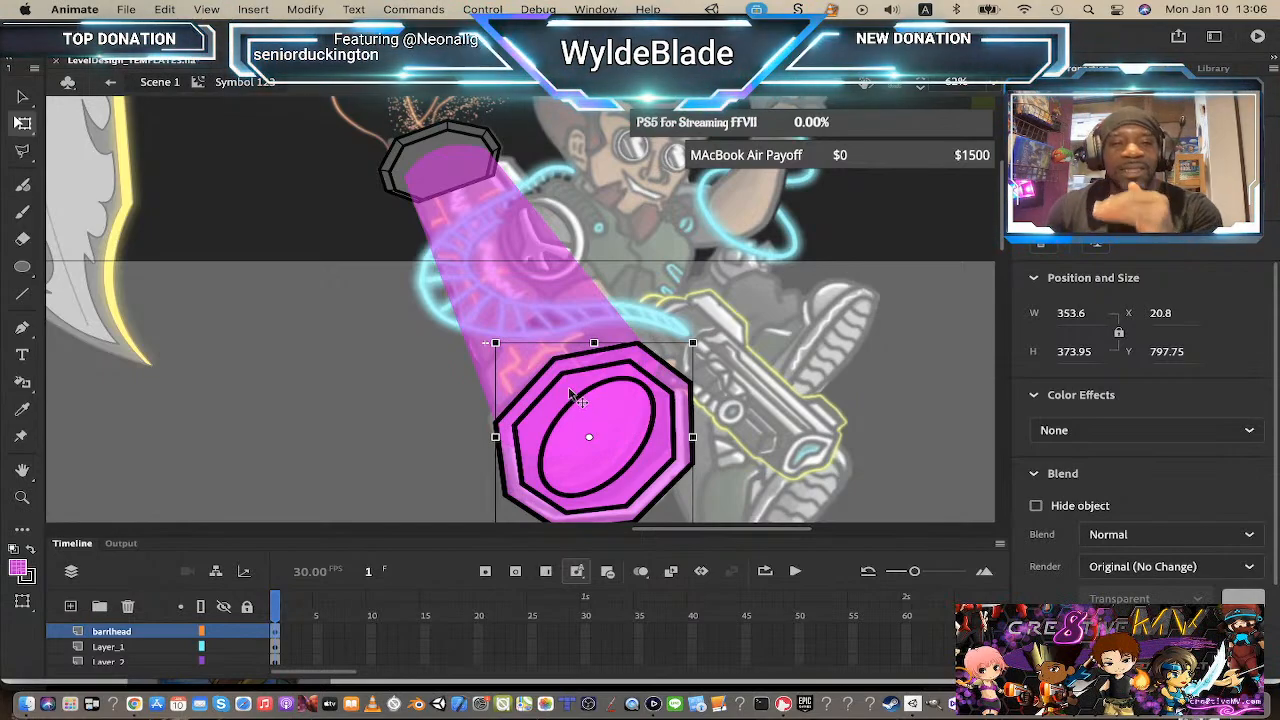
double_click(611, 430)
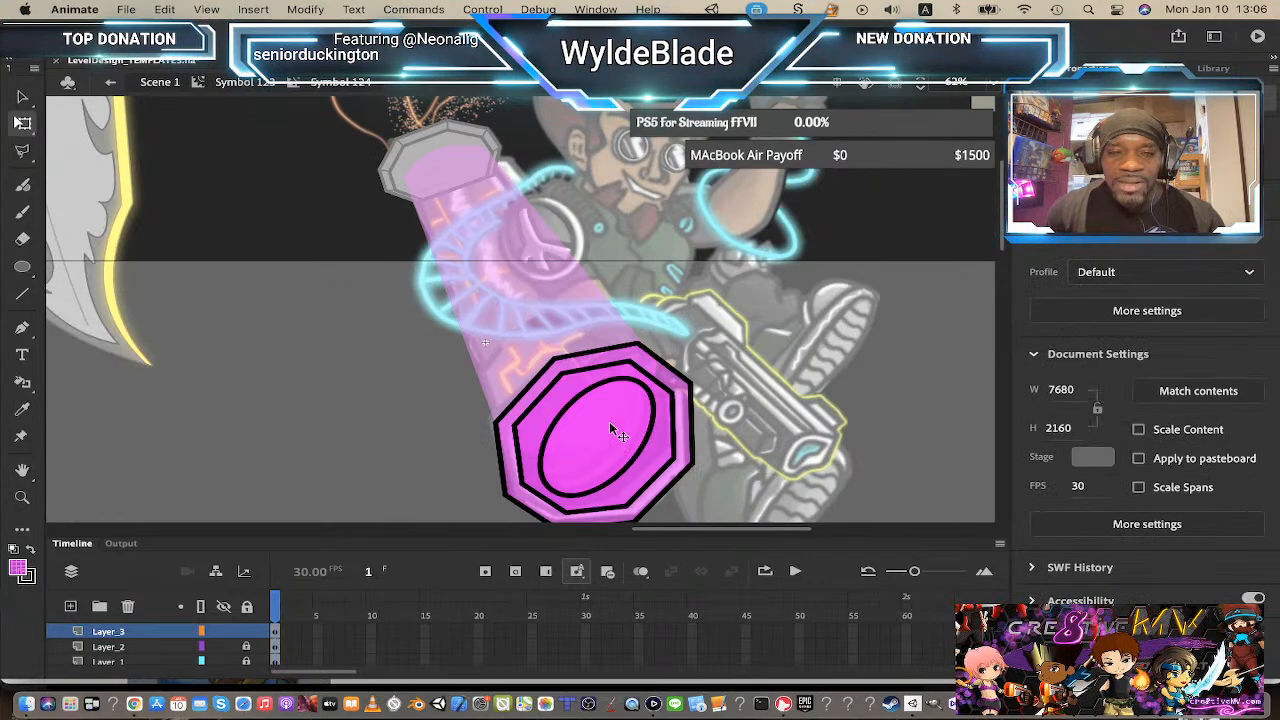
Step: Unlock all layers and recolour the outer octagon fill light grey #CCCCCC
click(249, 609)
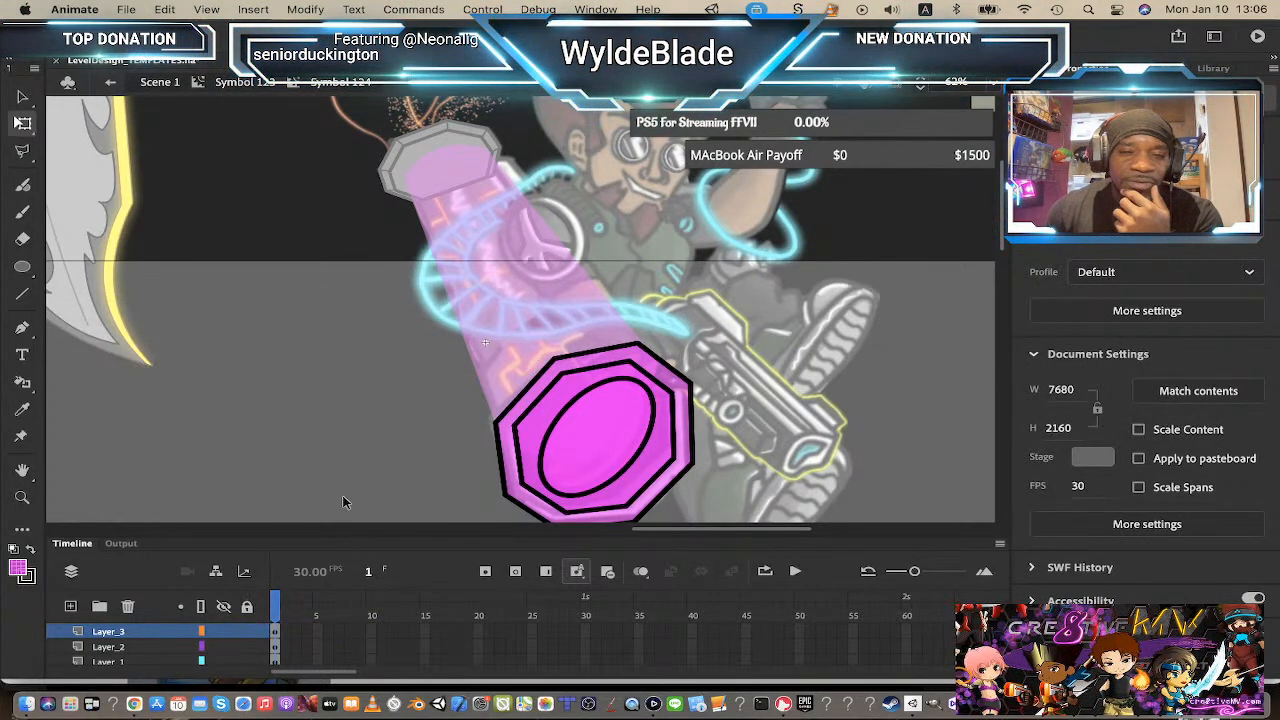
click(592, 368)
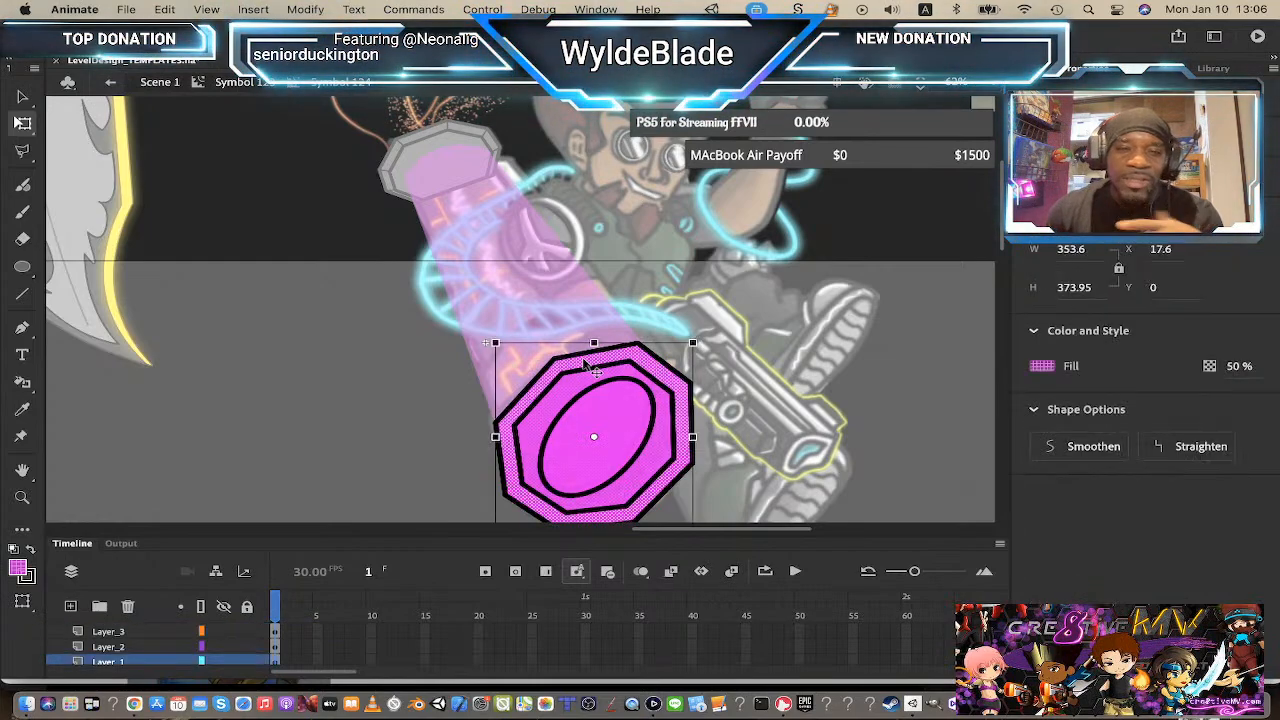
click(24, 577)
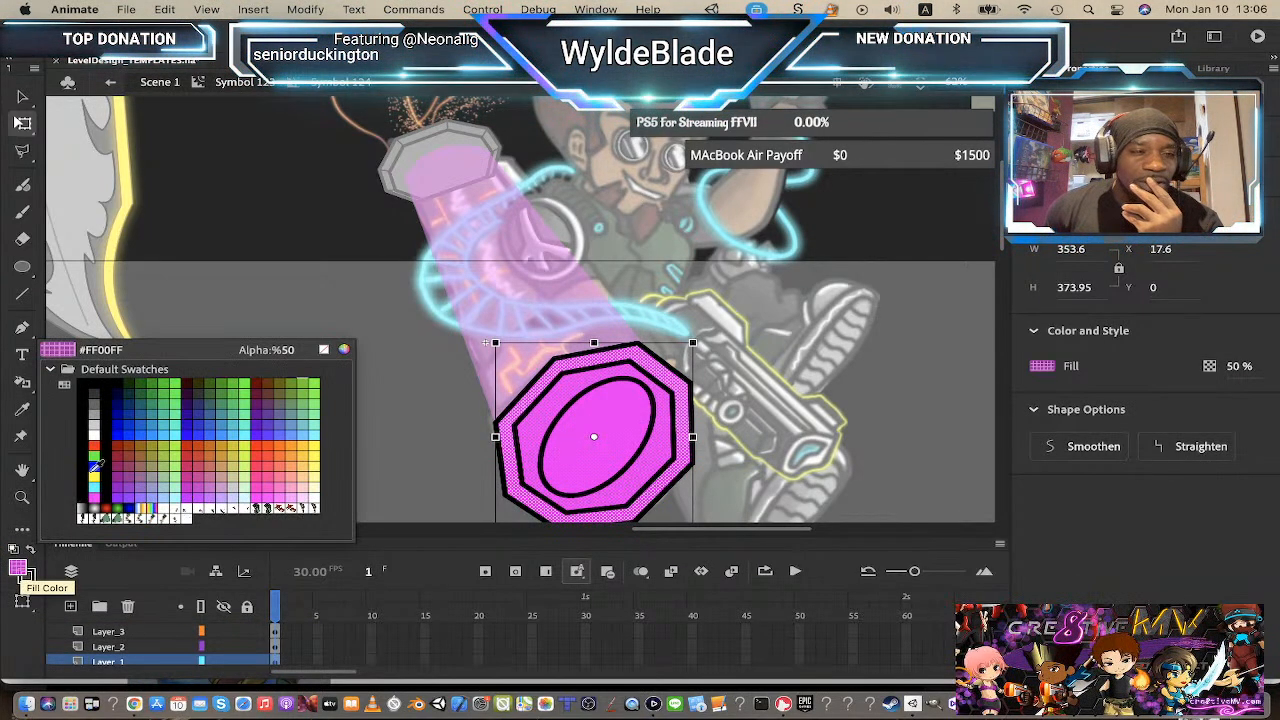
click(96, 422)
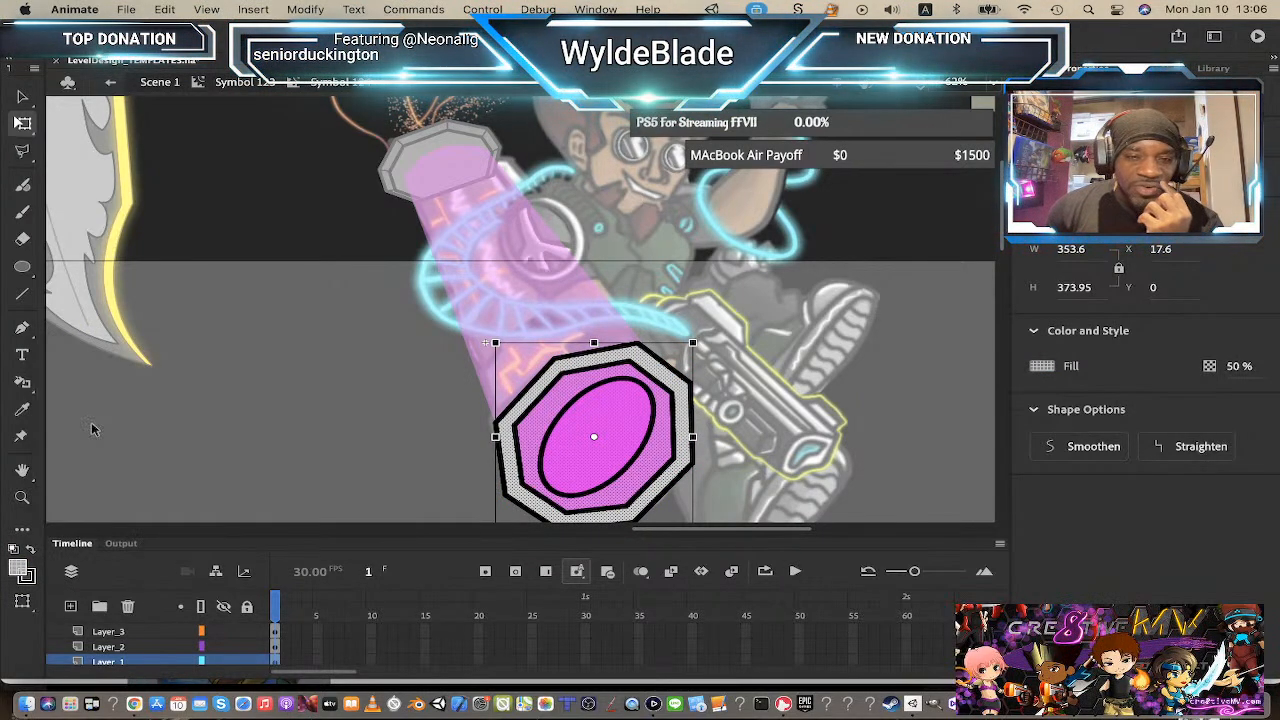
Step: Recolour the inner octagon fill with a dark grey swatch
click(560, 410)
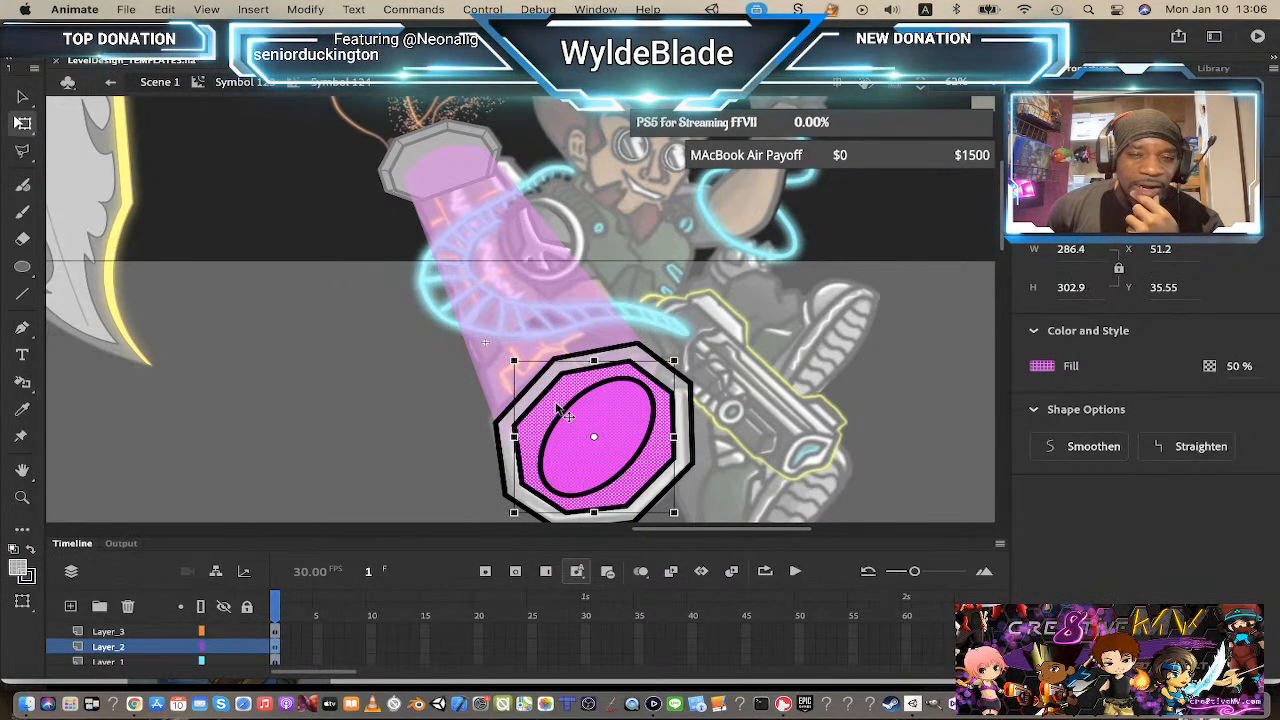
click(21, 574)
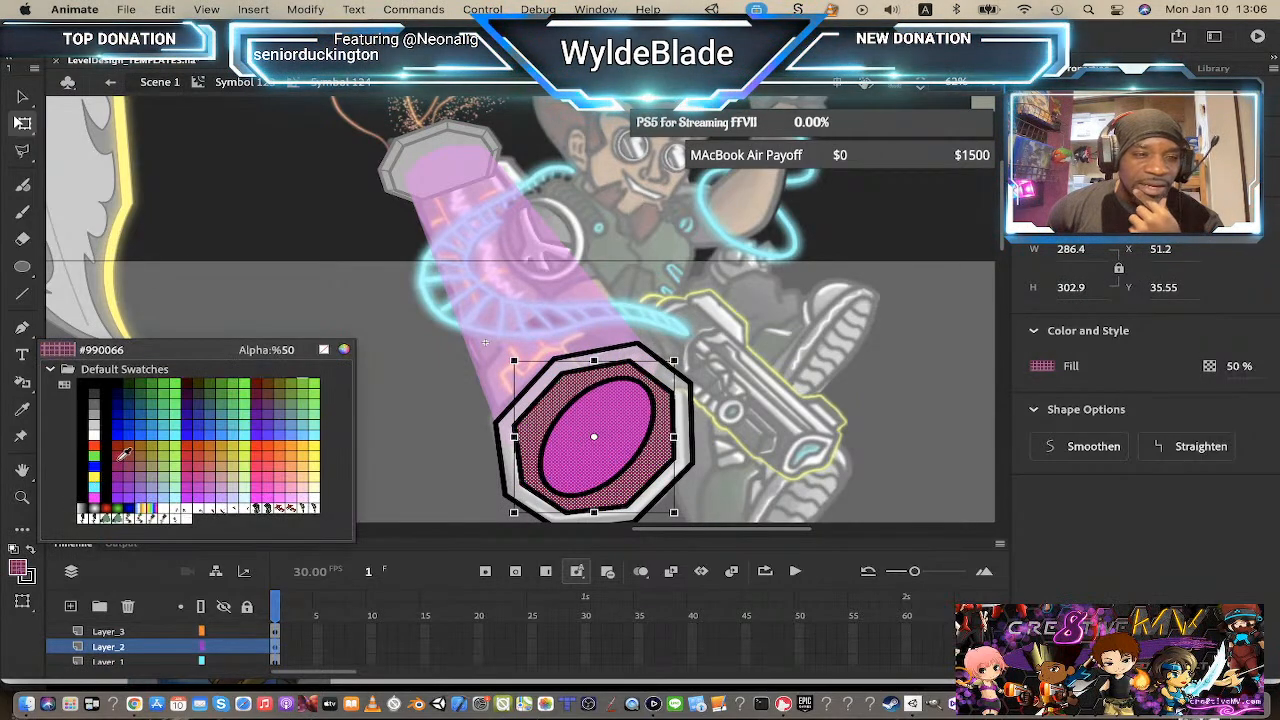
click(94, 392)
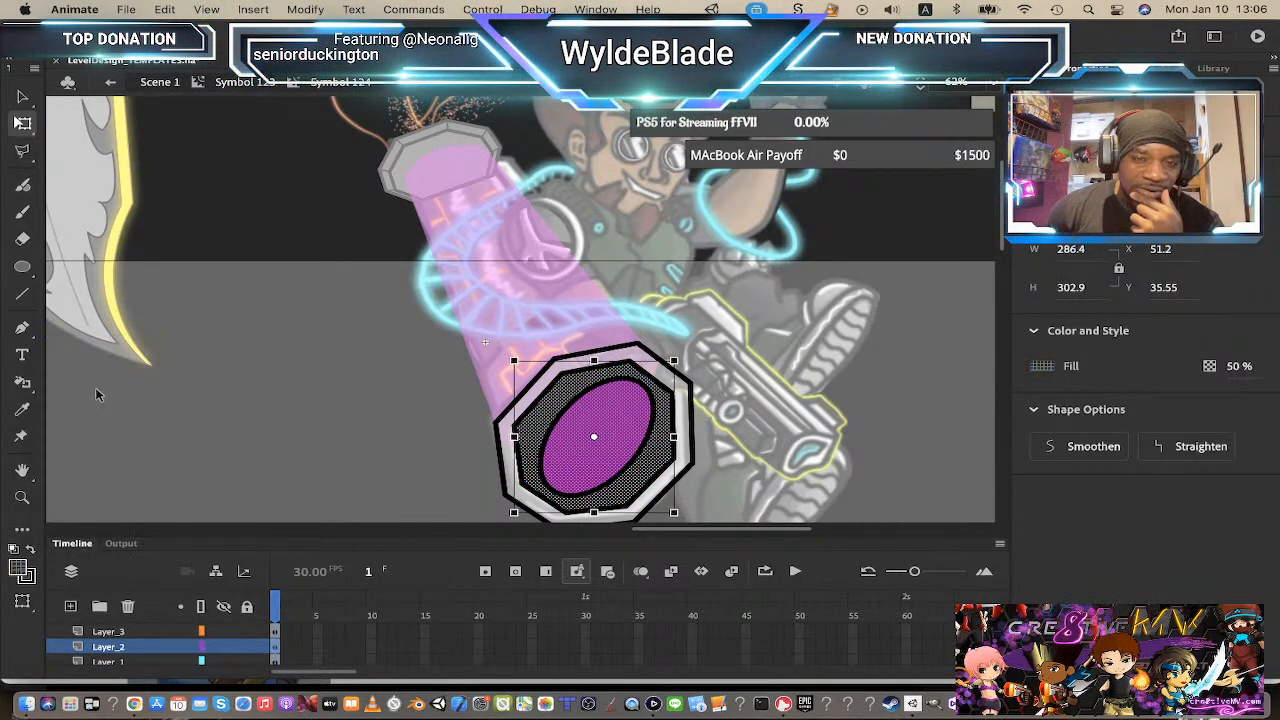
click(480, 410)
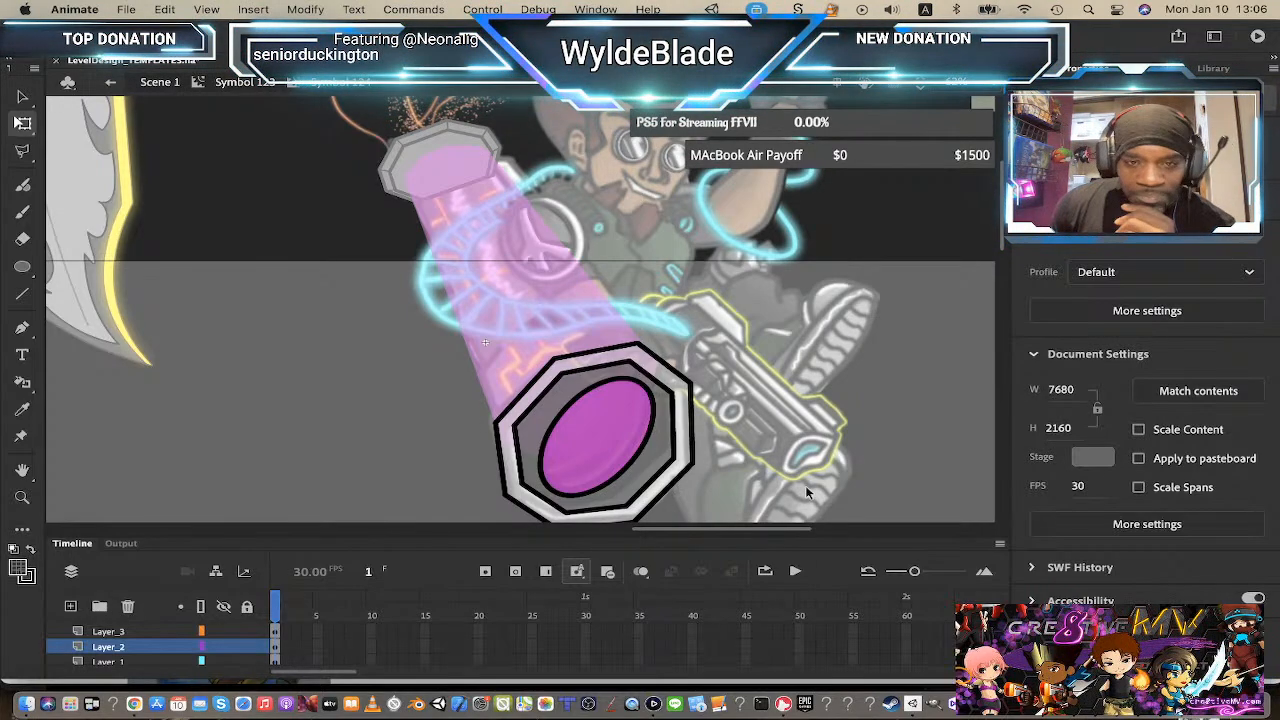
click(632, 468)
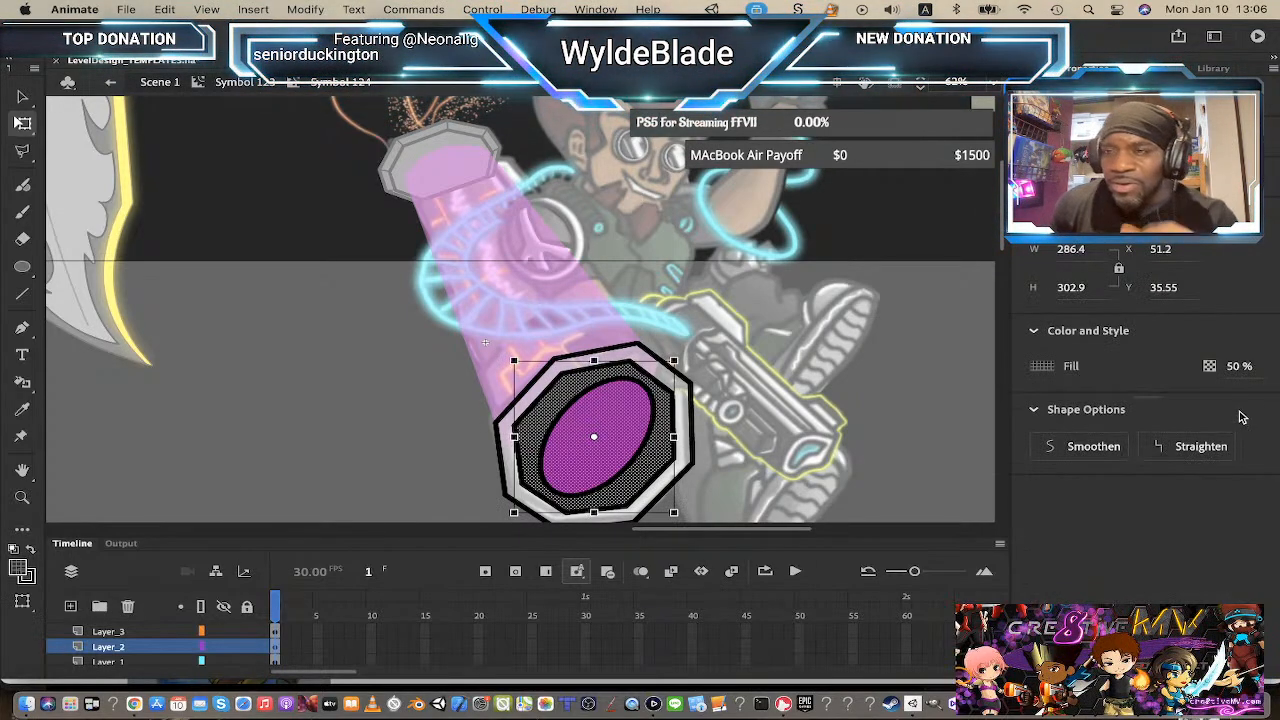
Step: Set the fill opacity of both the inner and outer octagons to 100%
click(1240, 366)
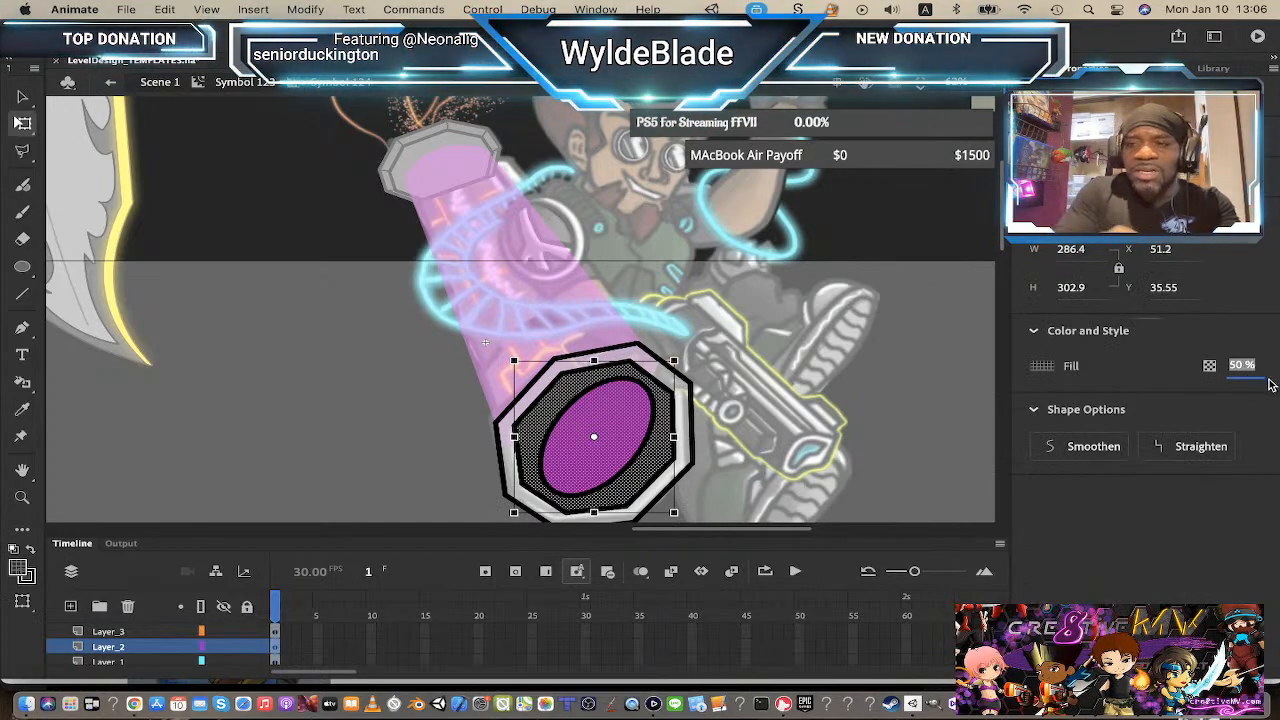
text(100)
key(Return)
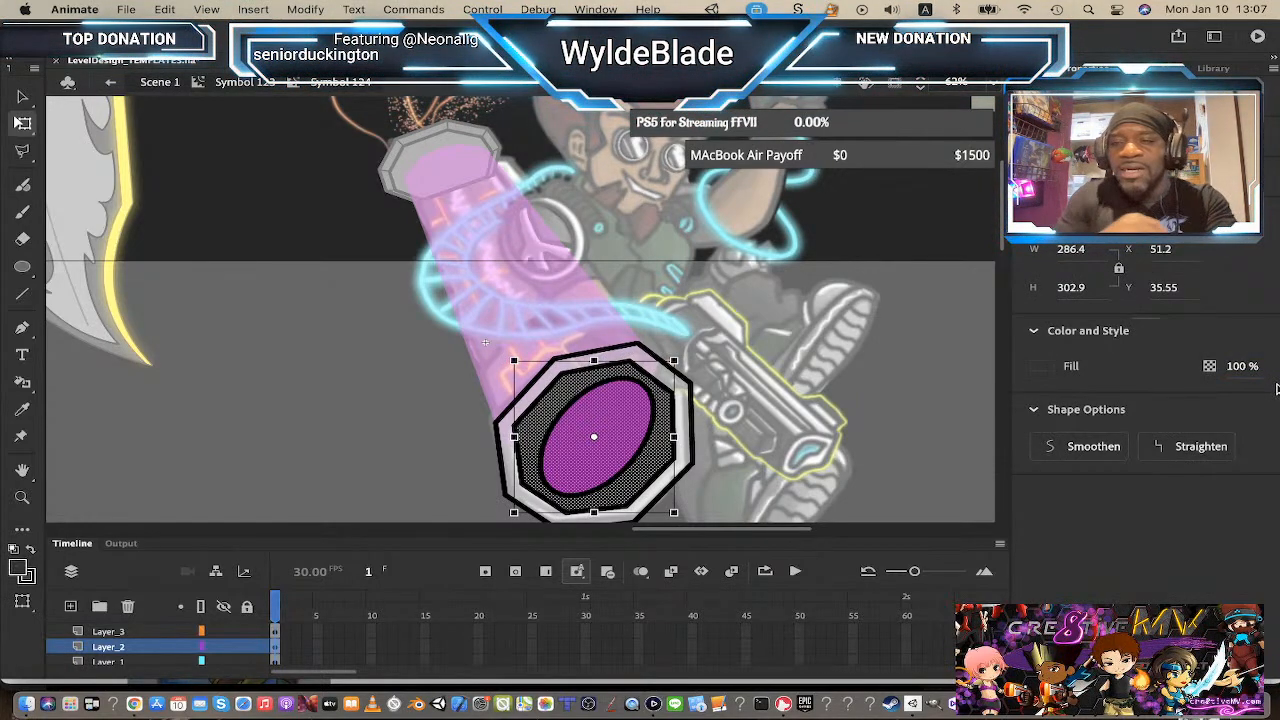
click(697, 456)
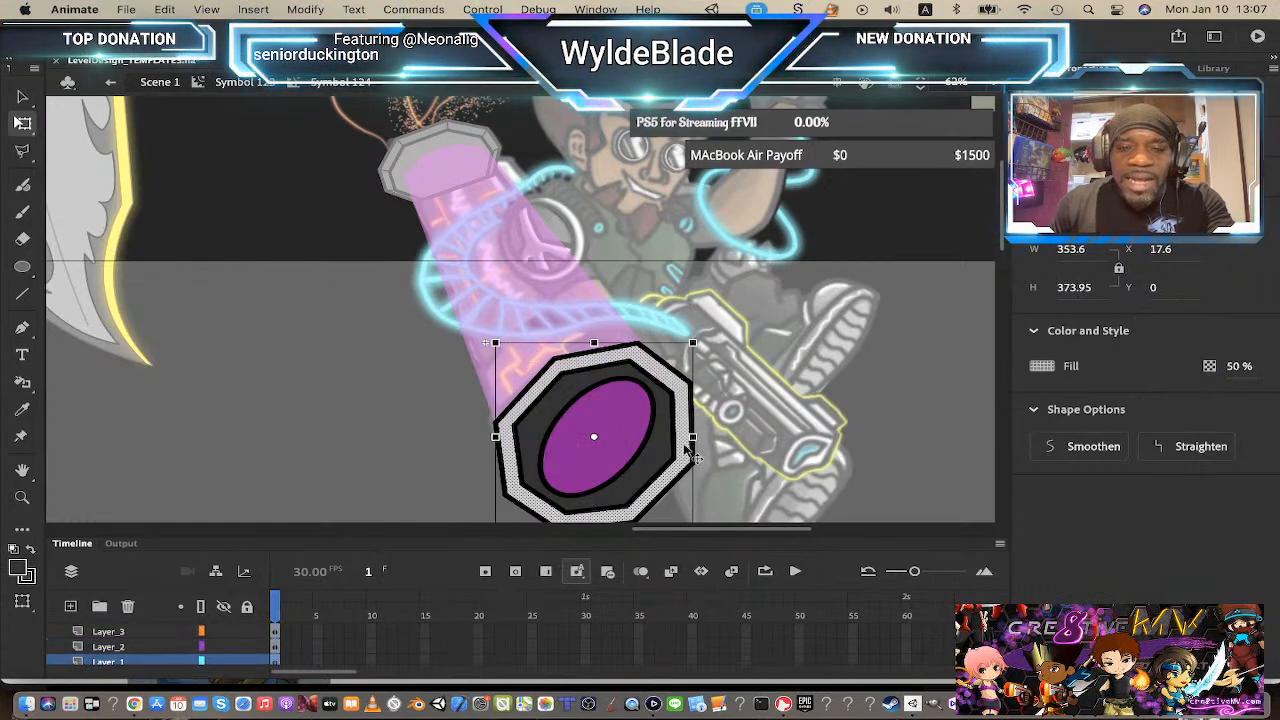
click(1239, 366)
text(100)
key(Return)
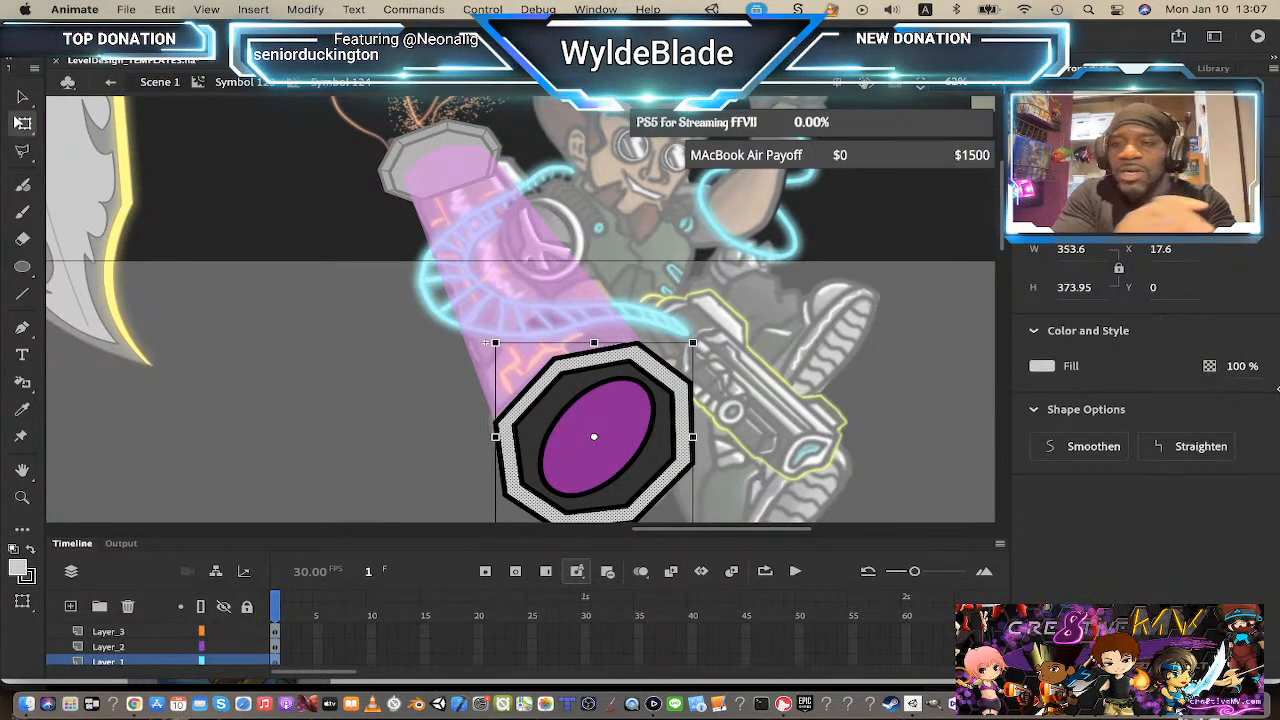
Step: Recolour the outer octagon fill to grey #999999
click(803, 384)
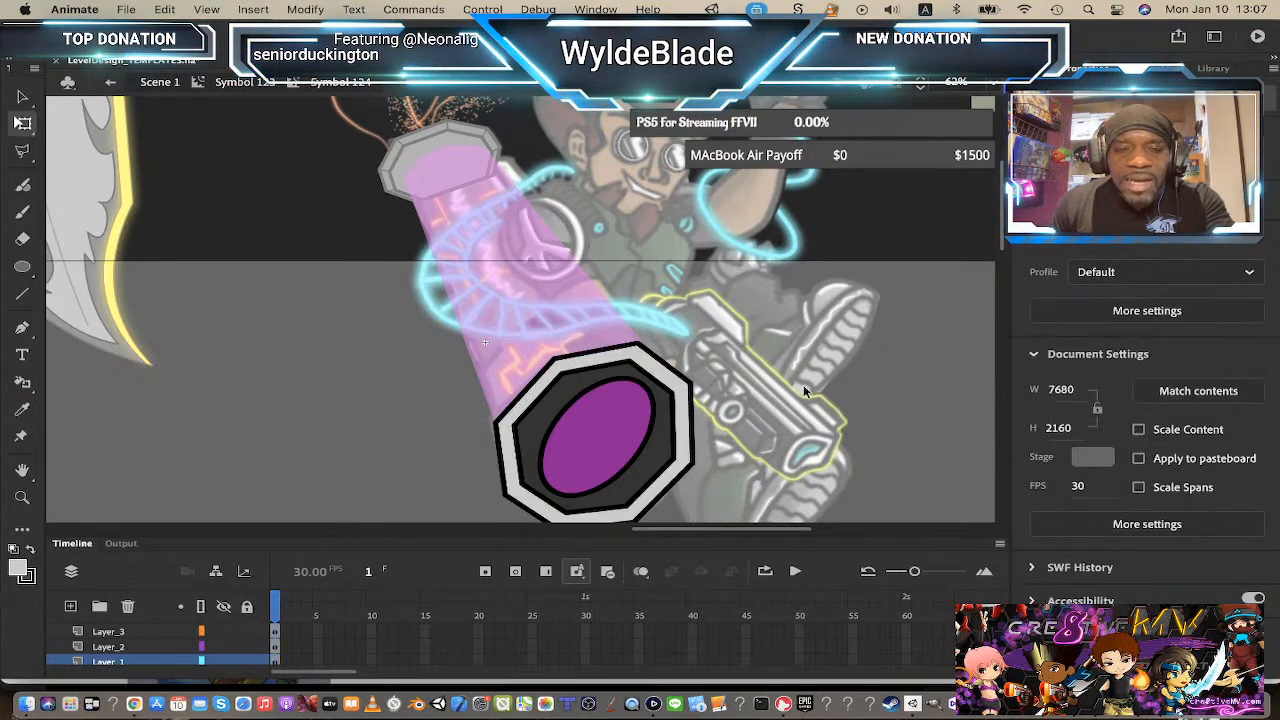
click(670, 378)
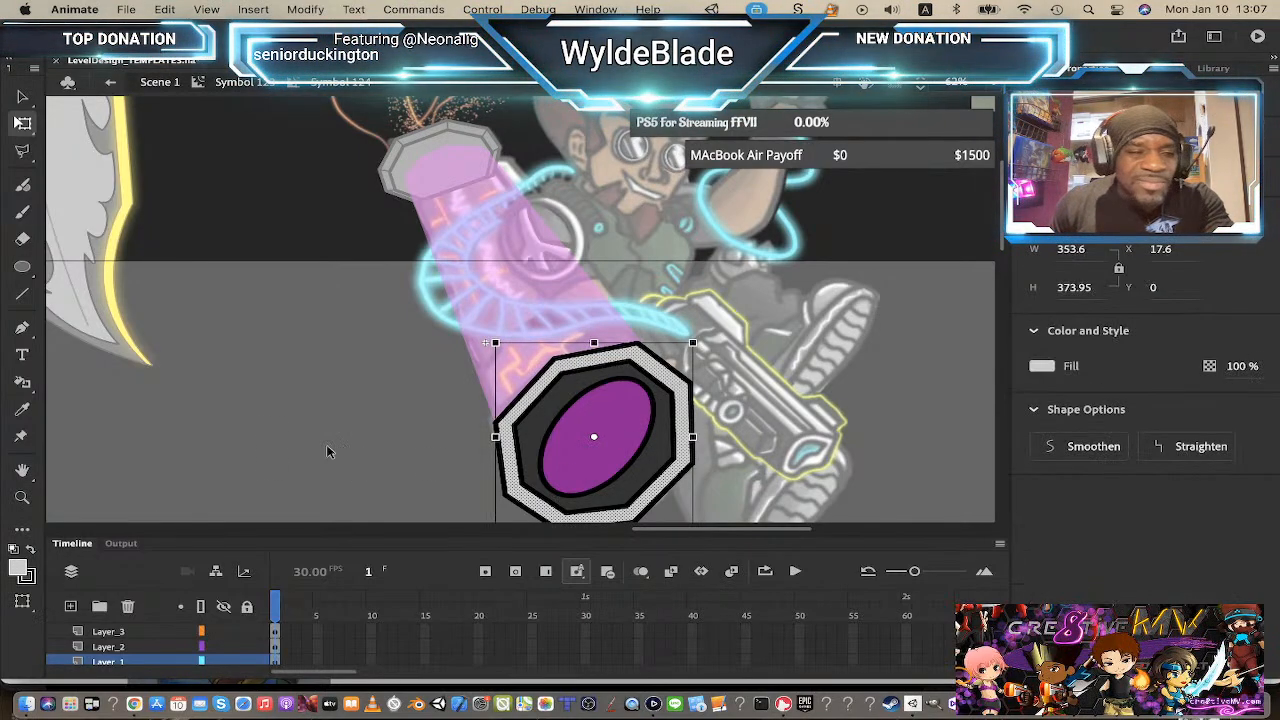
click(20, 573)
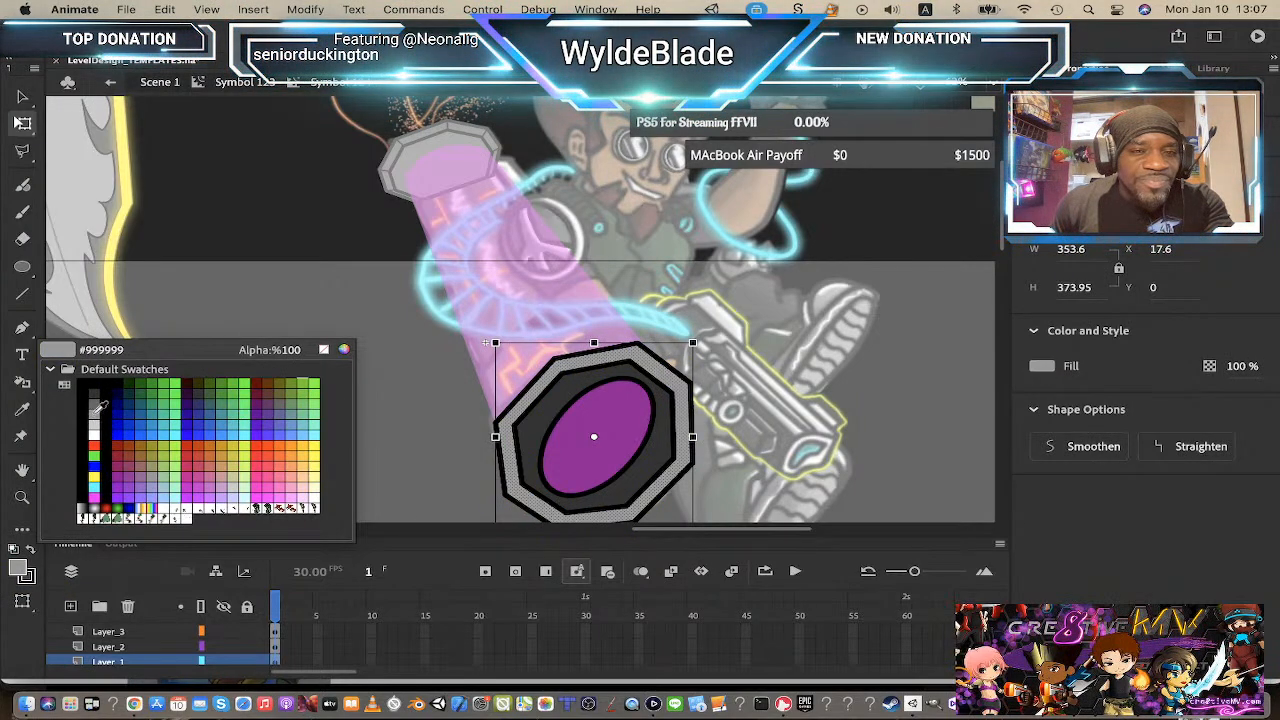
click(94, 416)
click(343, 271)
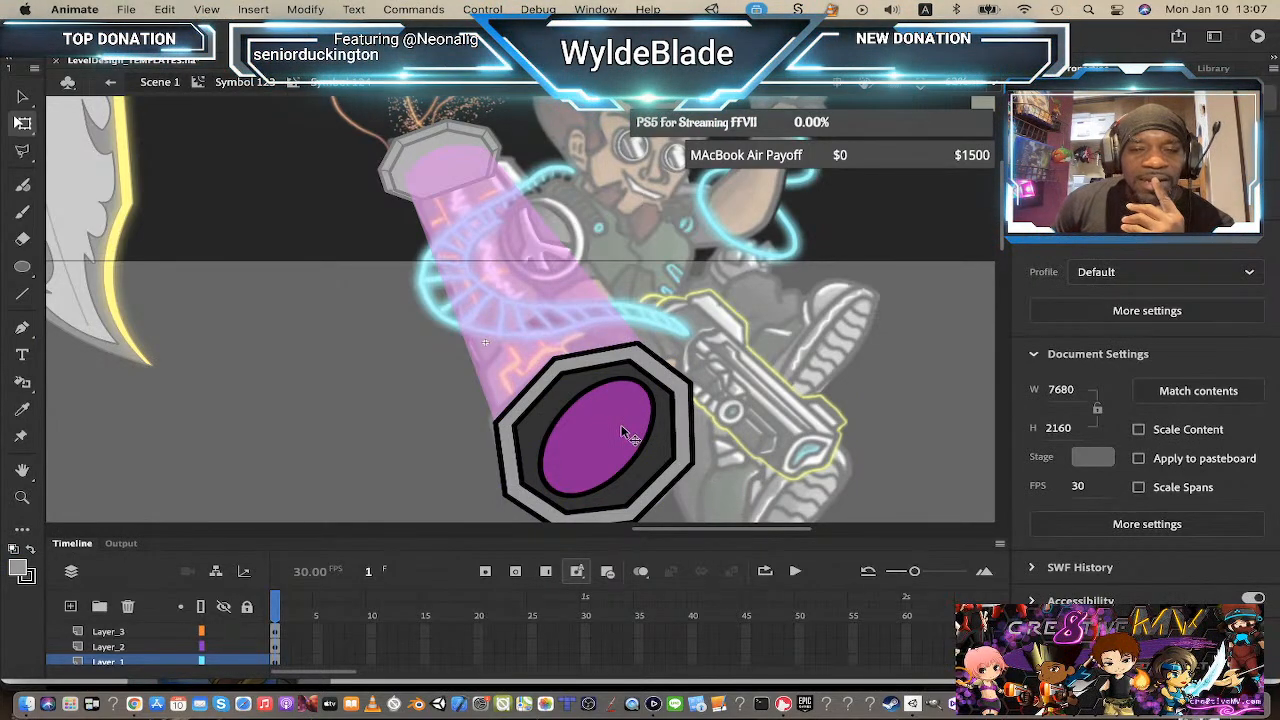
Step: Recolour the inner oval's fill black and set its opacity to 50%
click(622, 428)
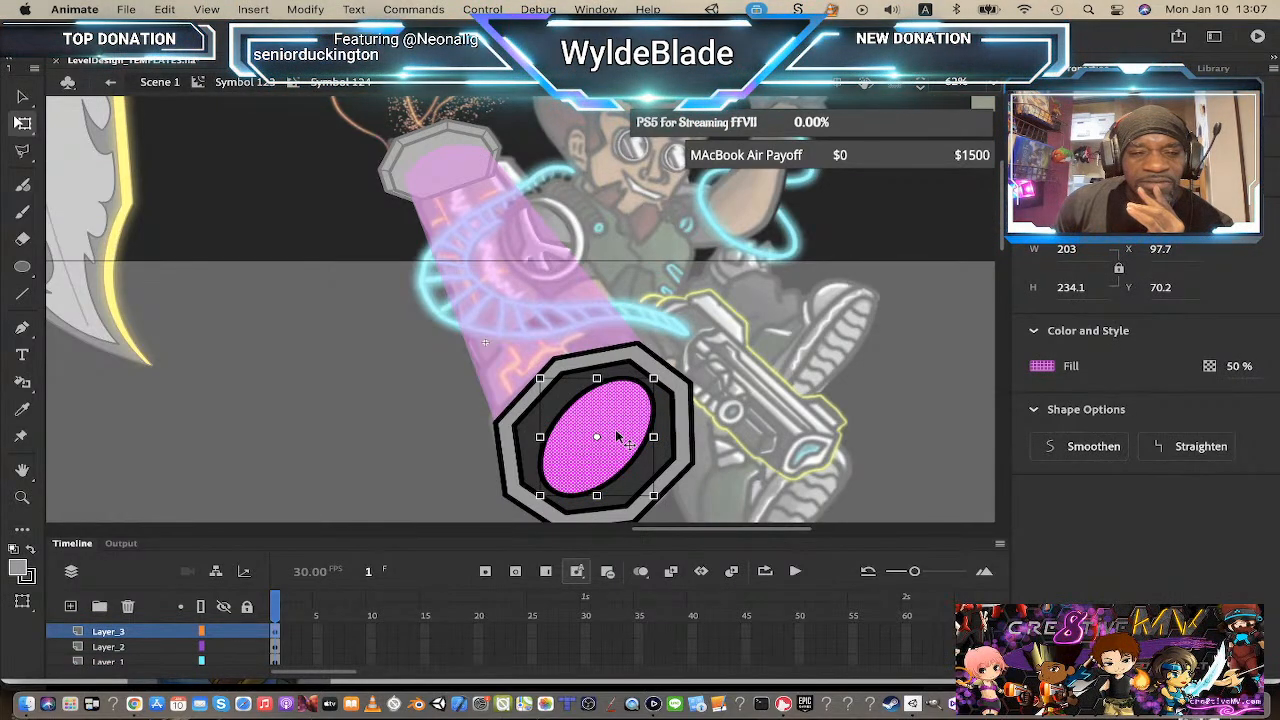
click(20, 570)
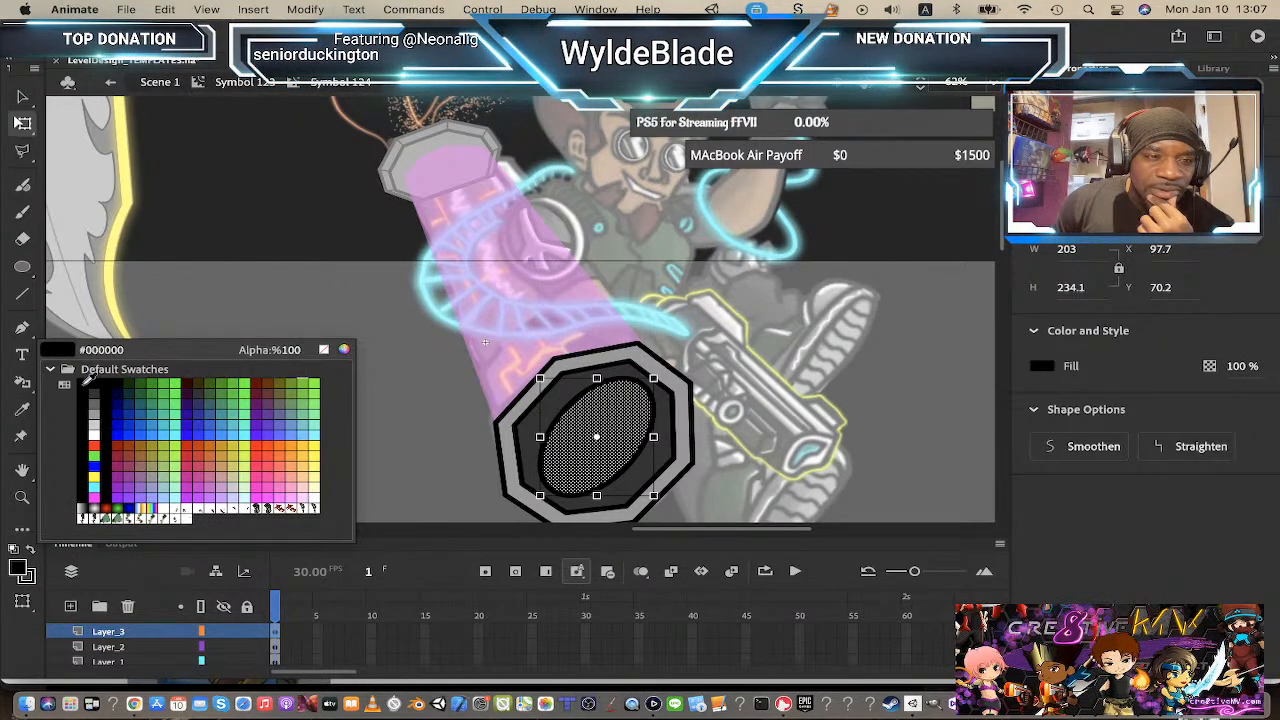
click(84, 384)
click(702, 284)
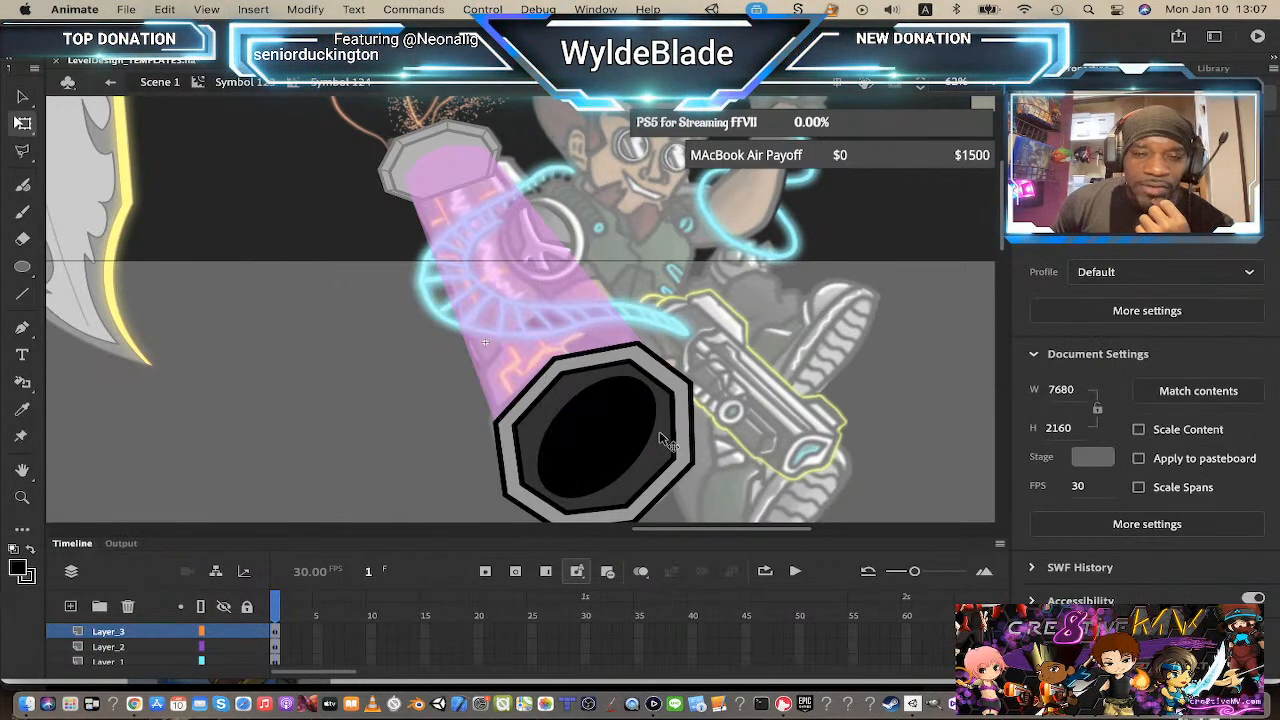
click(628, 437)
click(1245, 365)
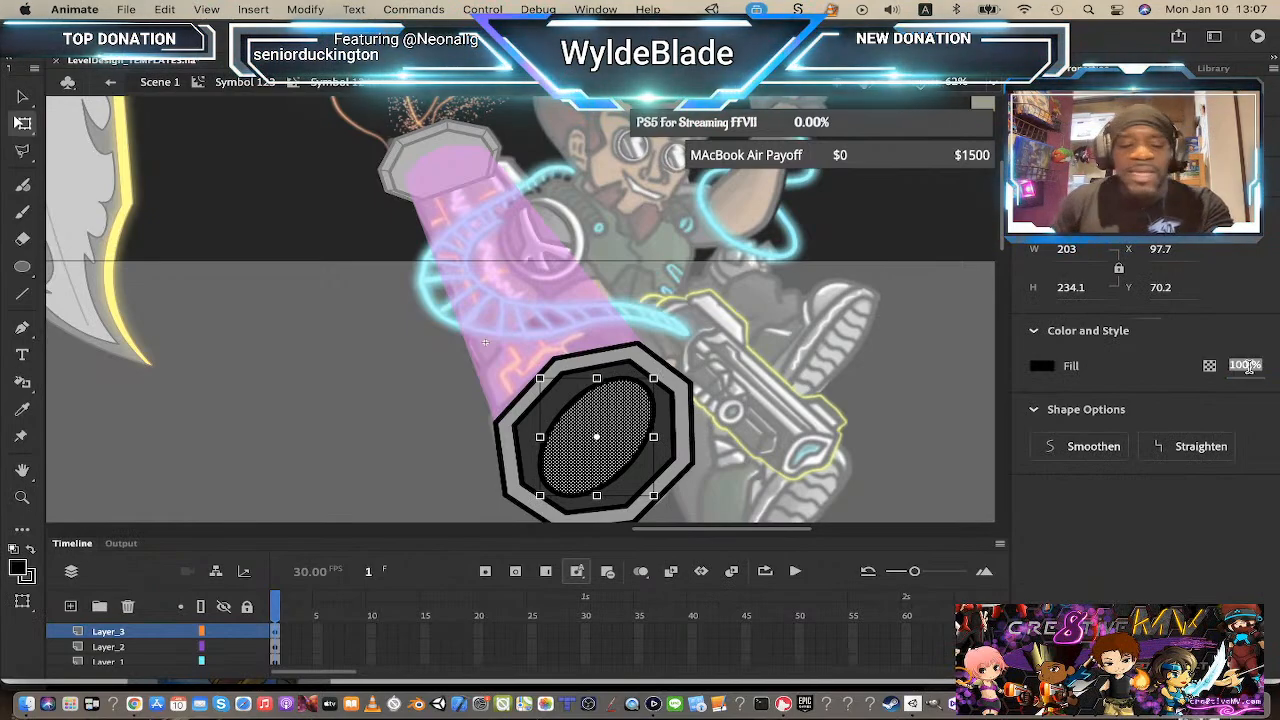
text(50)
key(Return)
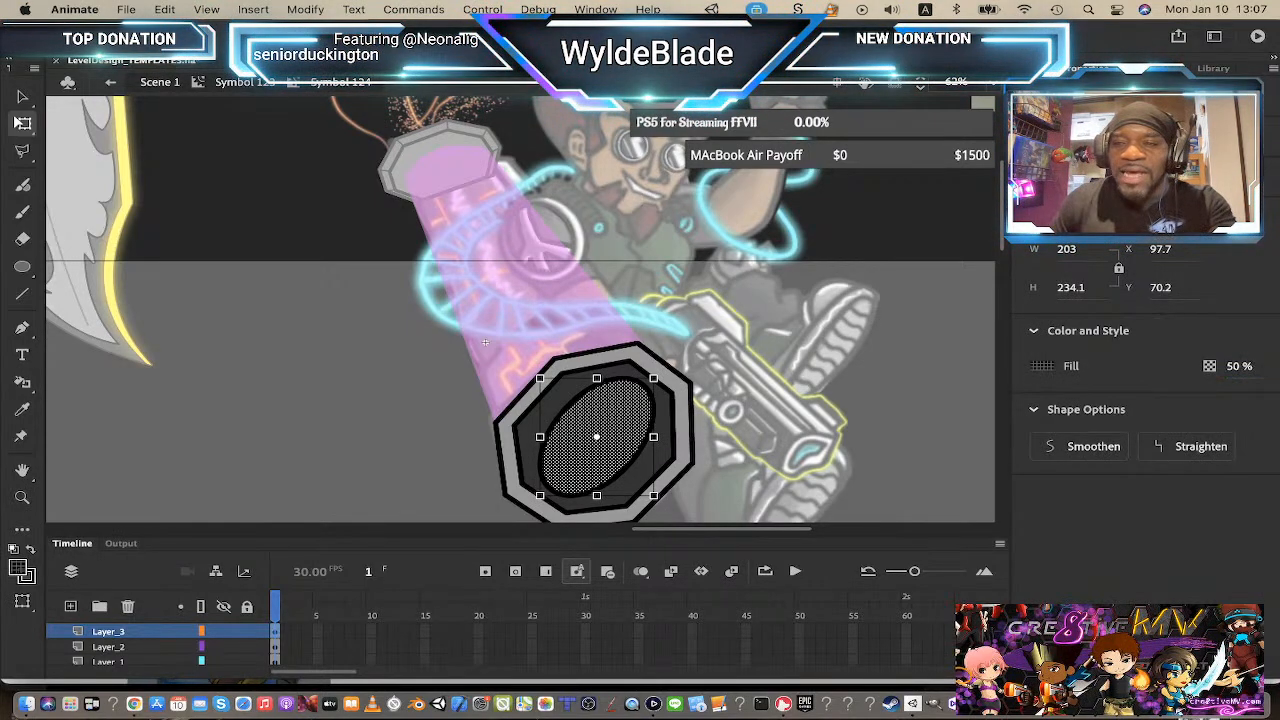
click(801, 433)
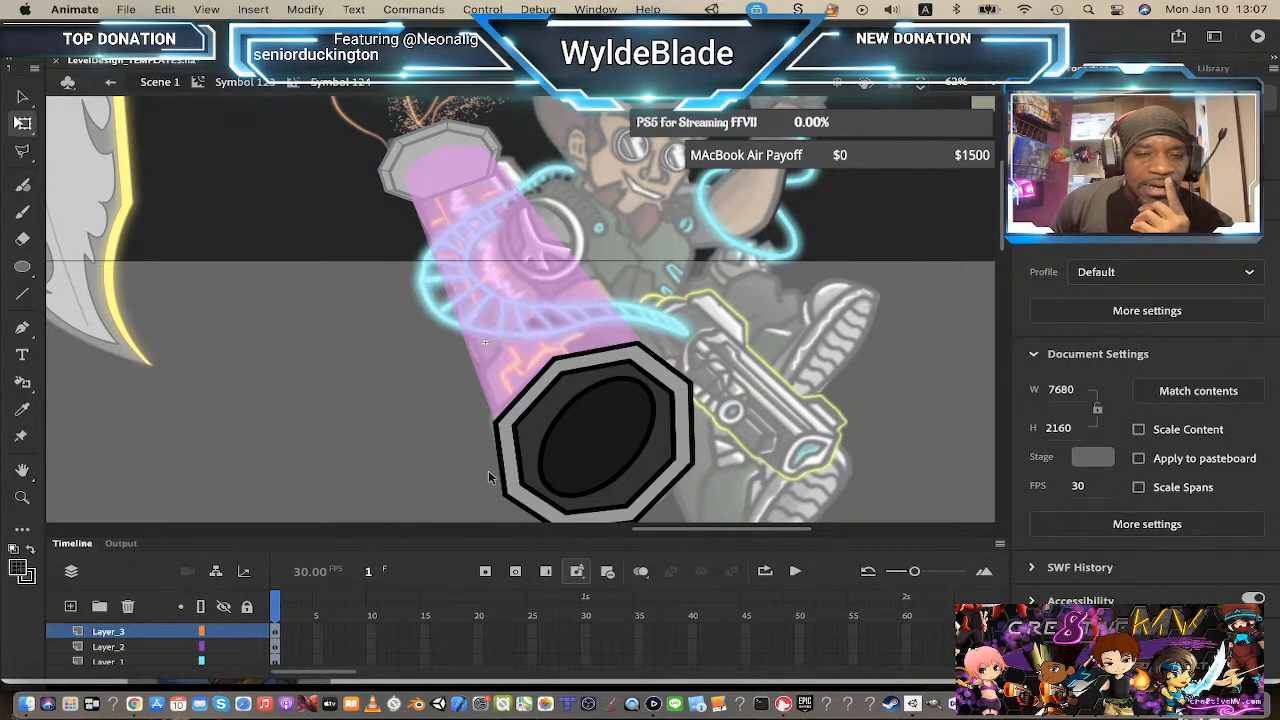
Step: Hide the inner and outer octagon layers
scroll(232, 652, down, 1)
click(223, 631)
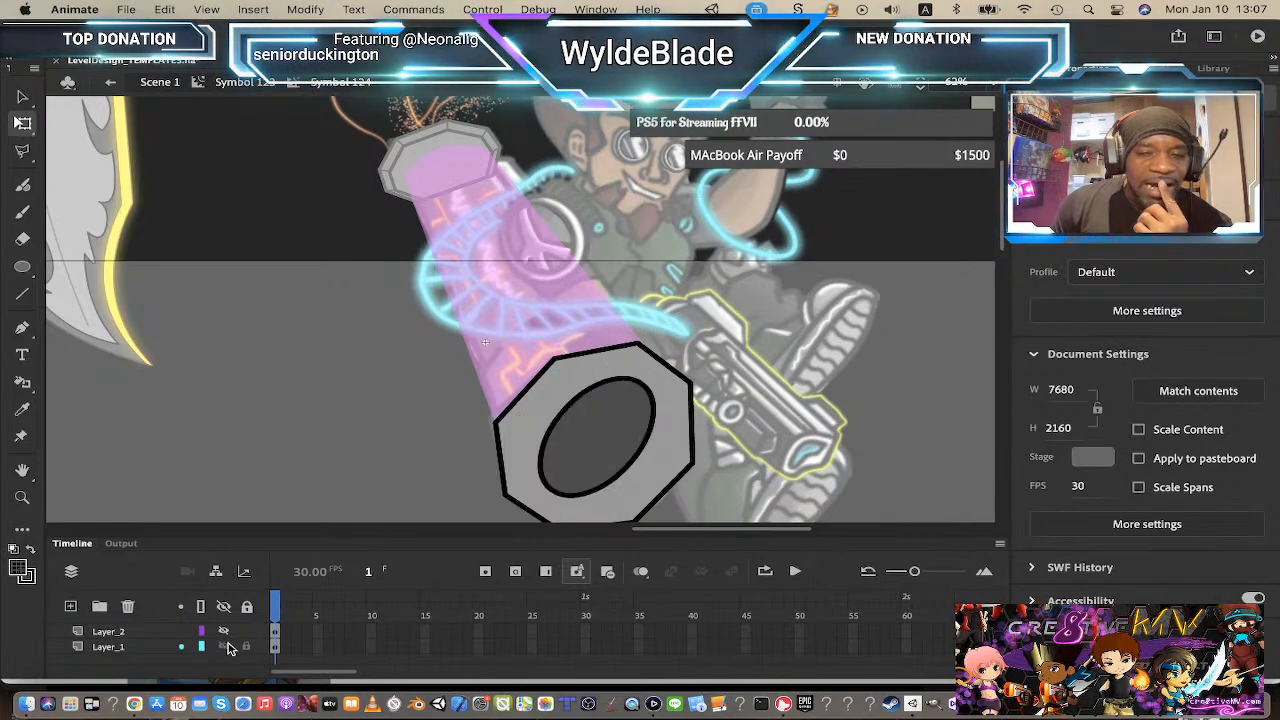
click(223, 646)
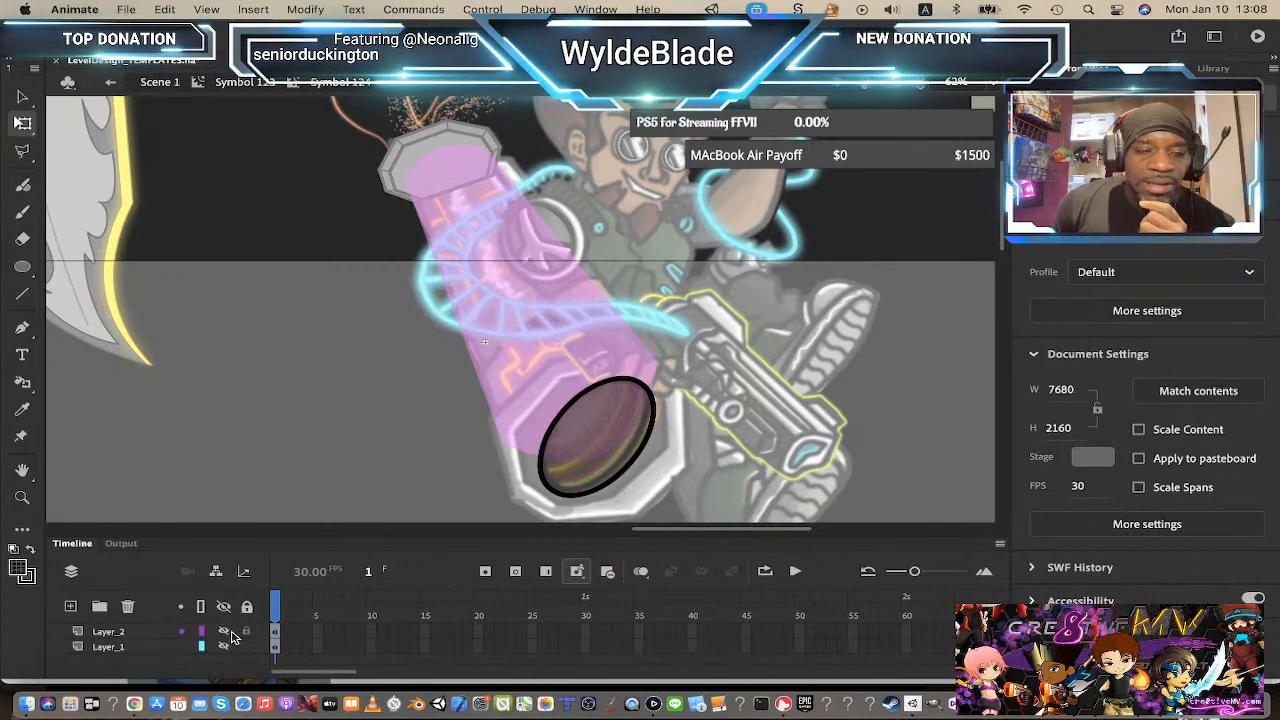
Step: Convert the oval on the top layer into a symbol
scroll(230, 642, up, 1)
click(140, 638)
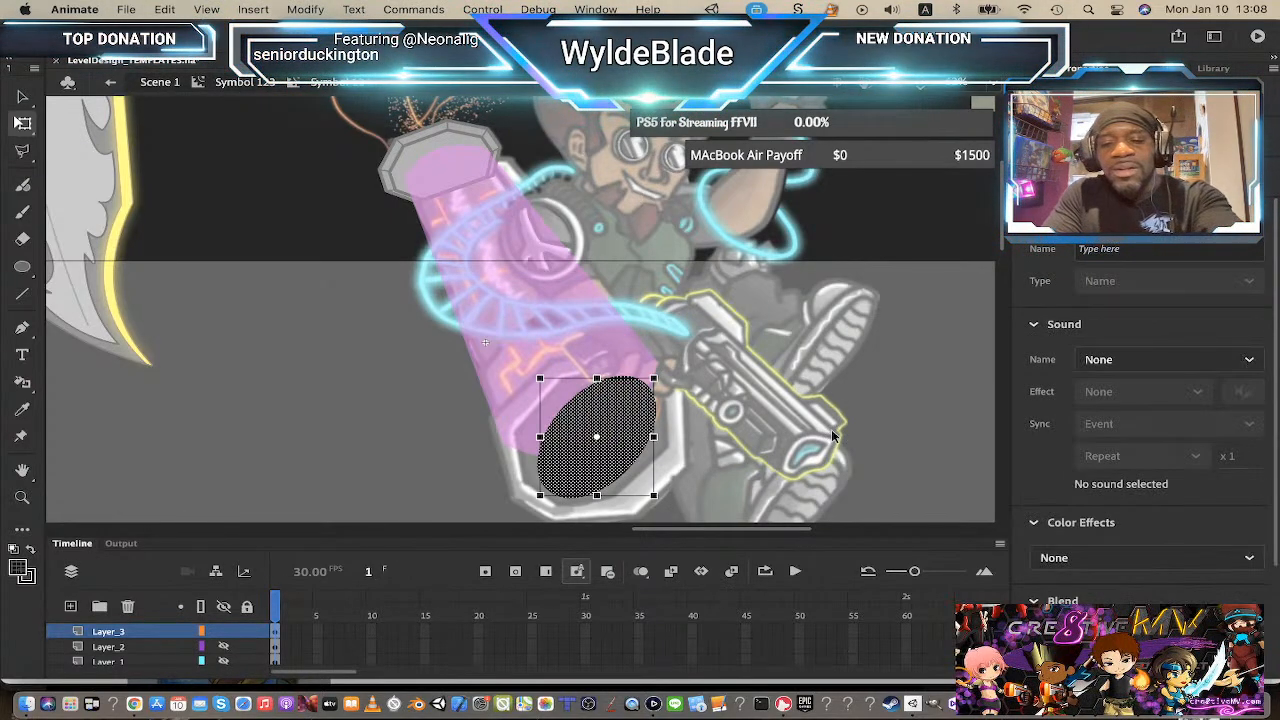
key(F8)
key(Return)
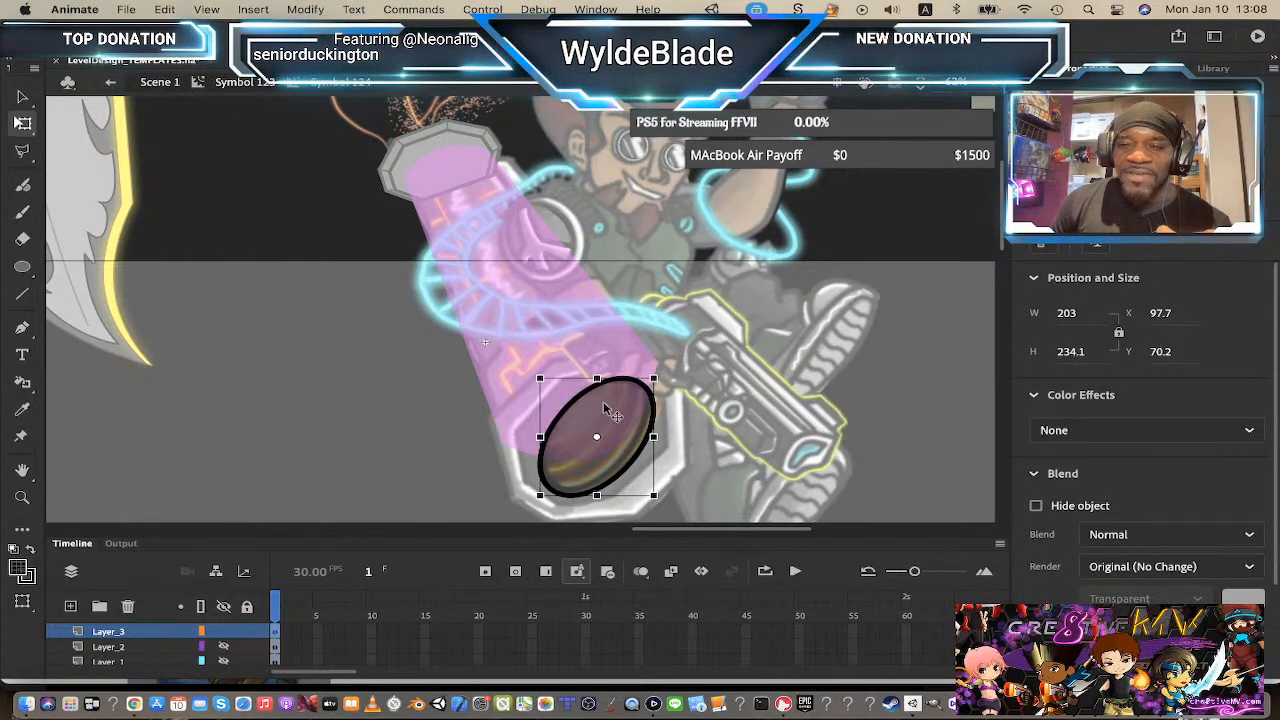
scroll(1171, 490, down, 3)
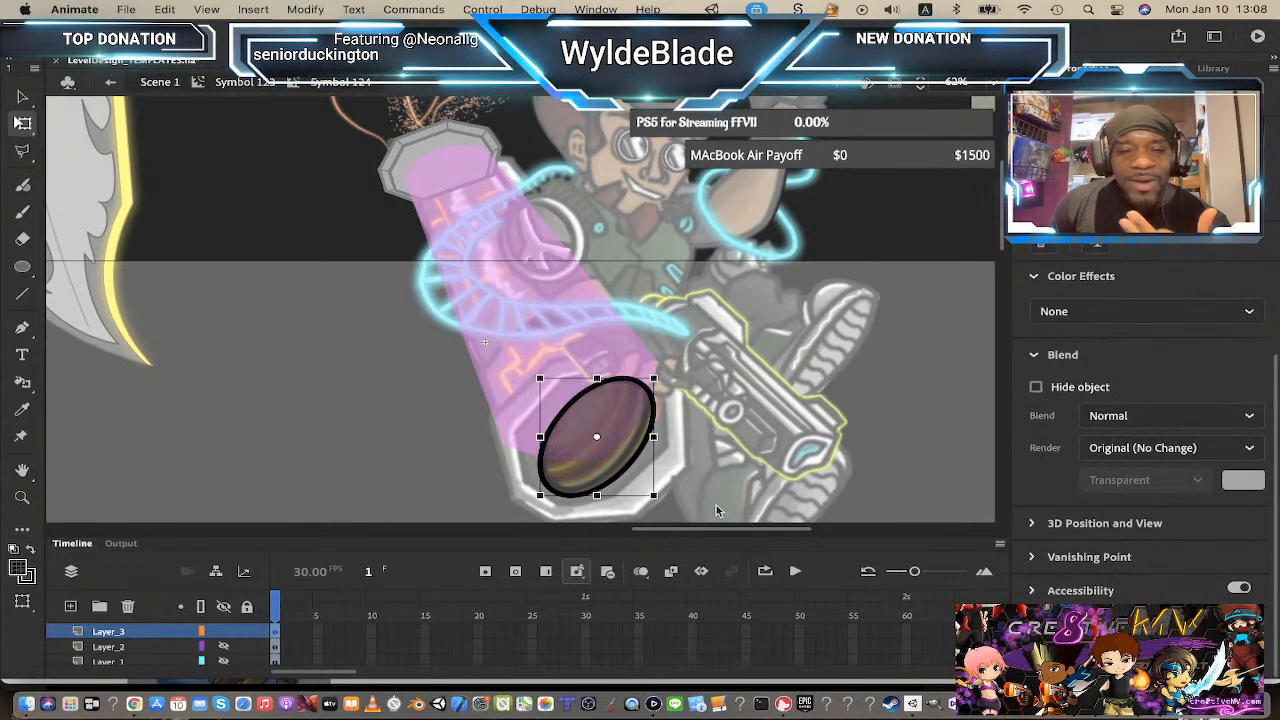
click(23, 267)
drag(763, 340, 838, 456)
click(22, 97)
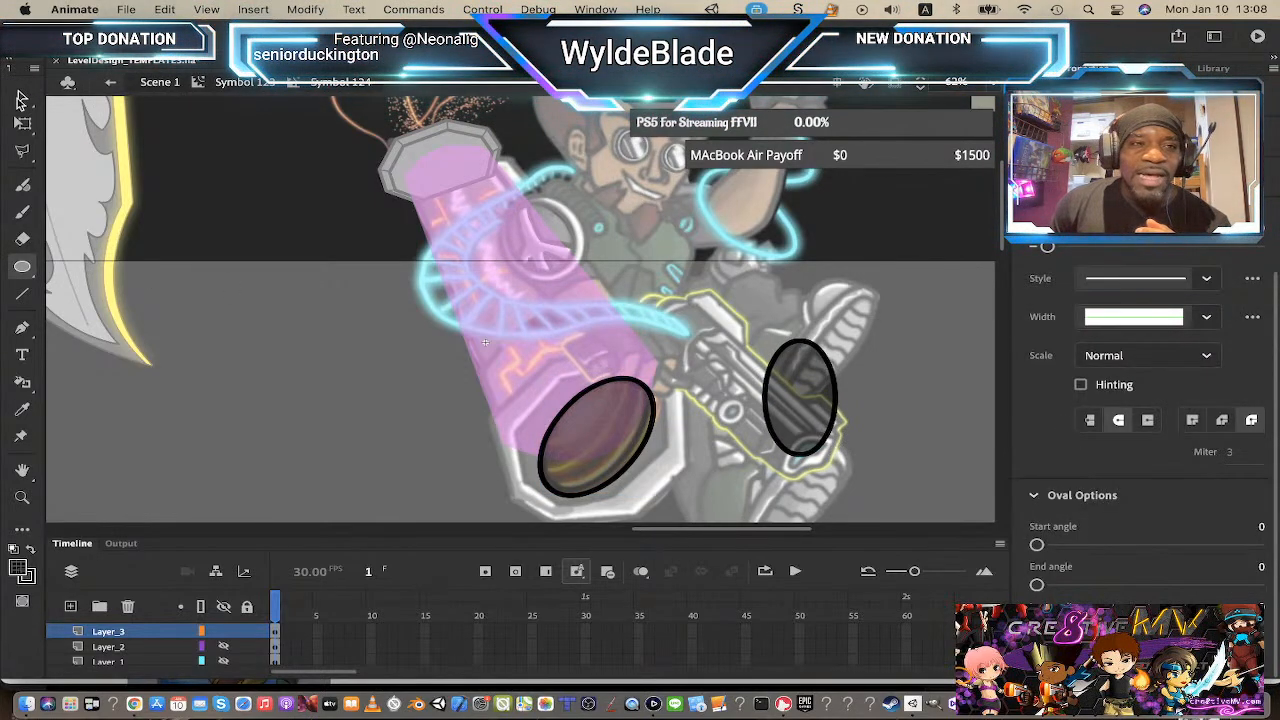
drag(898, 513, 896, 505)
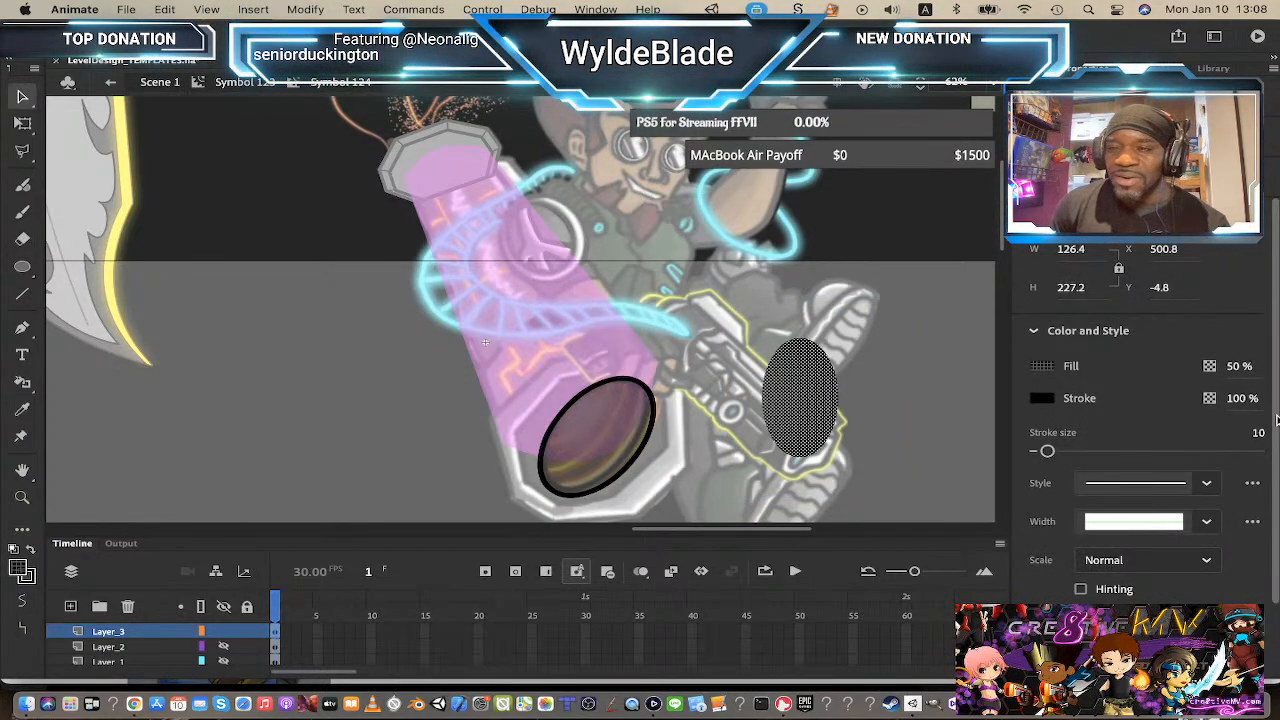
scroll(1270, 480, down, 2)
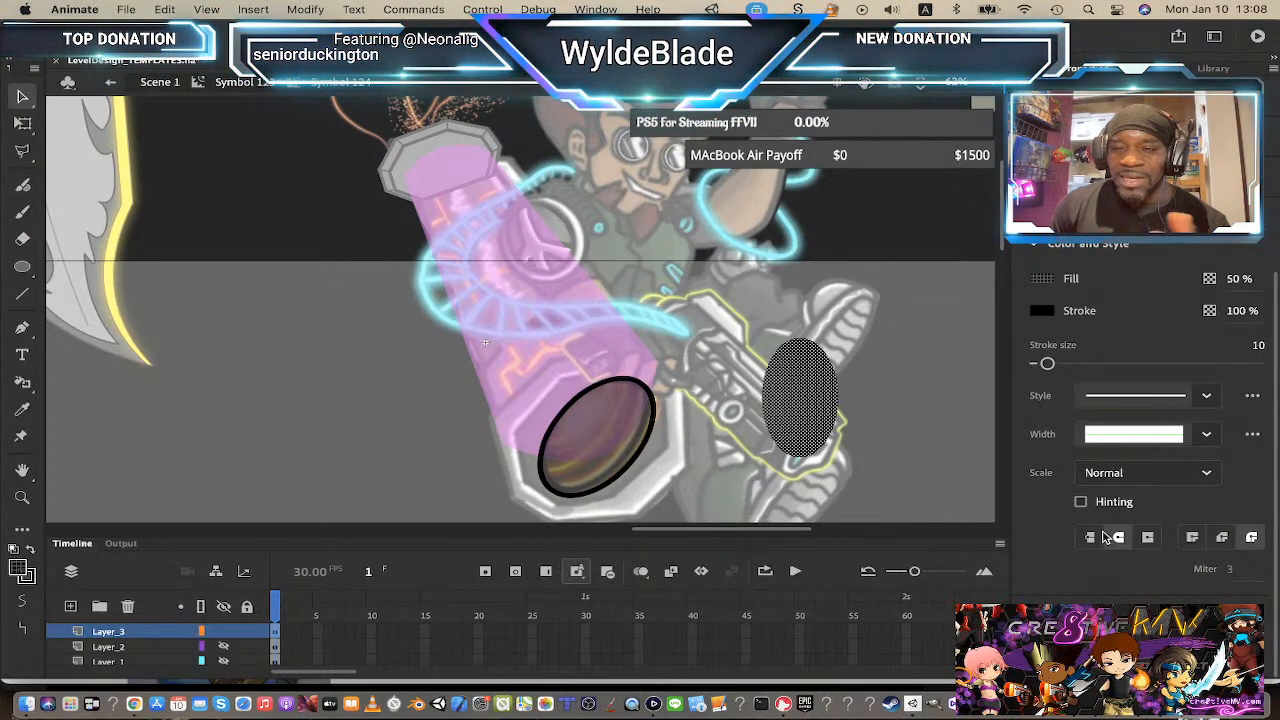
click(27, 580)
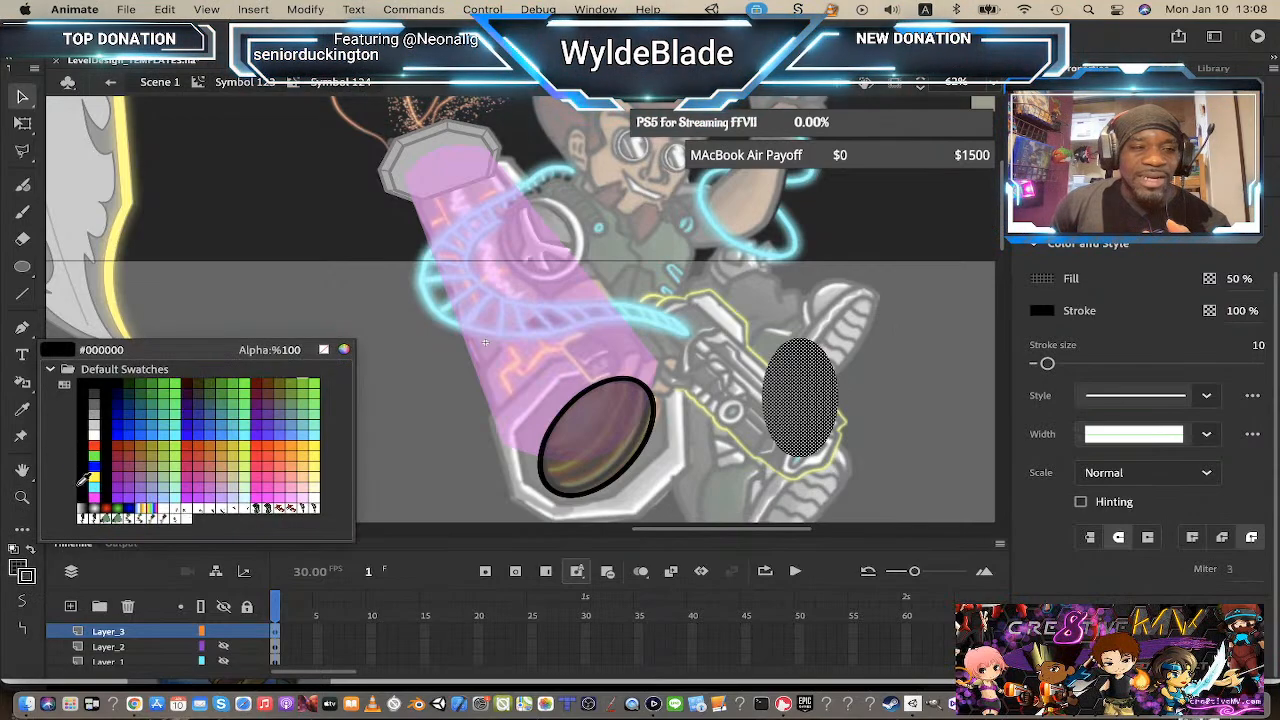
click(94, 444)
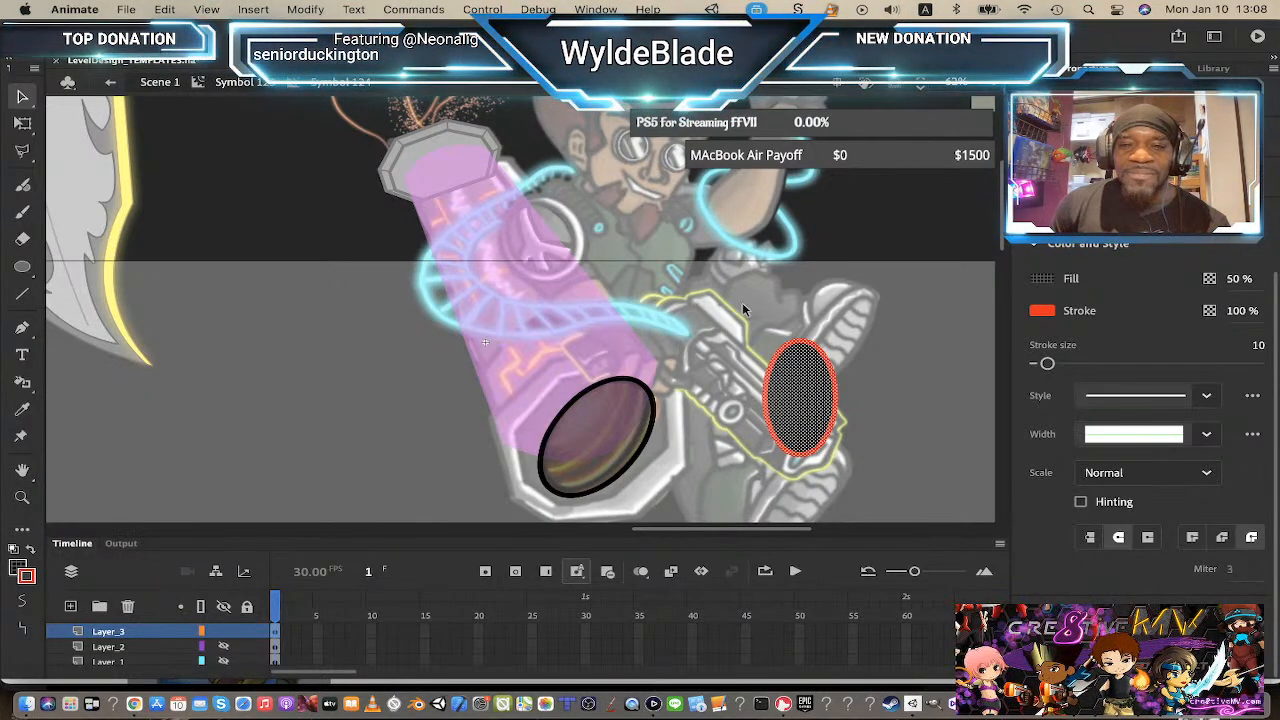
click(956, 463)
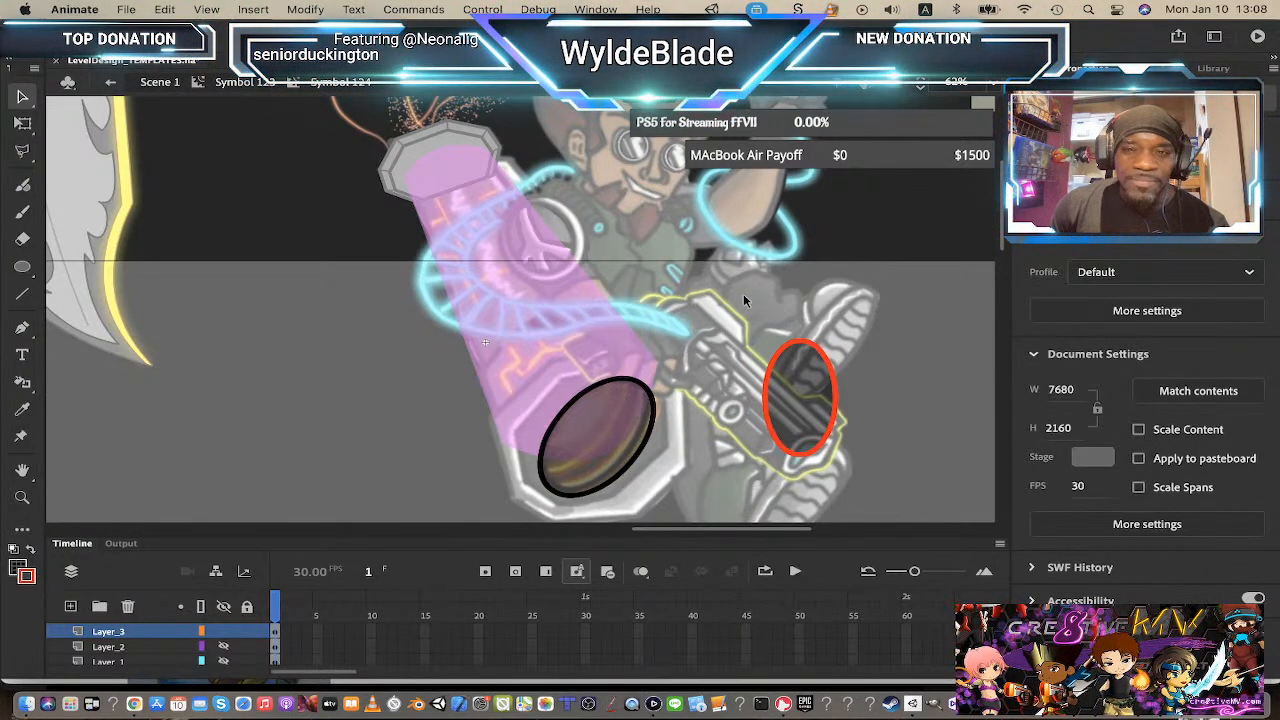
drag(745, 292, 855, 510)
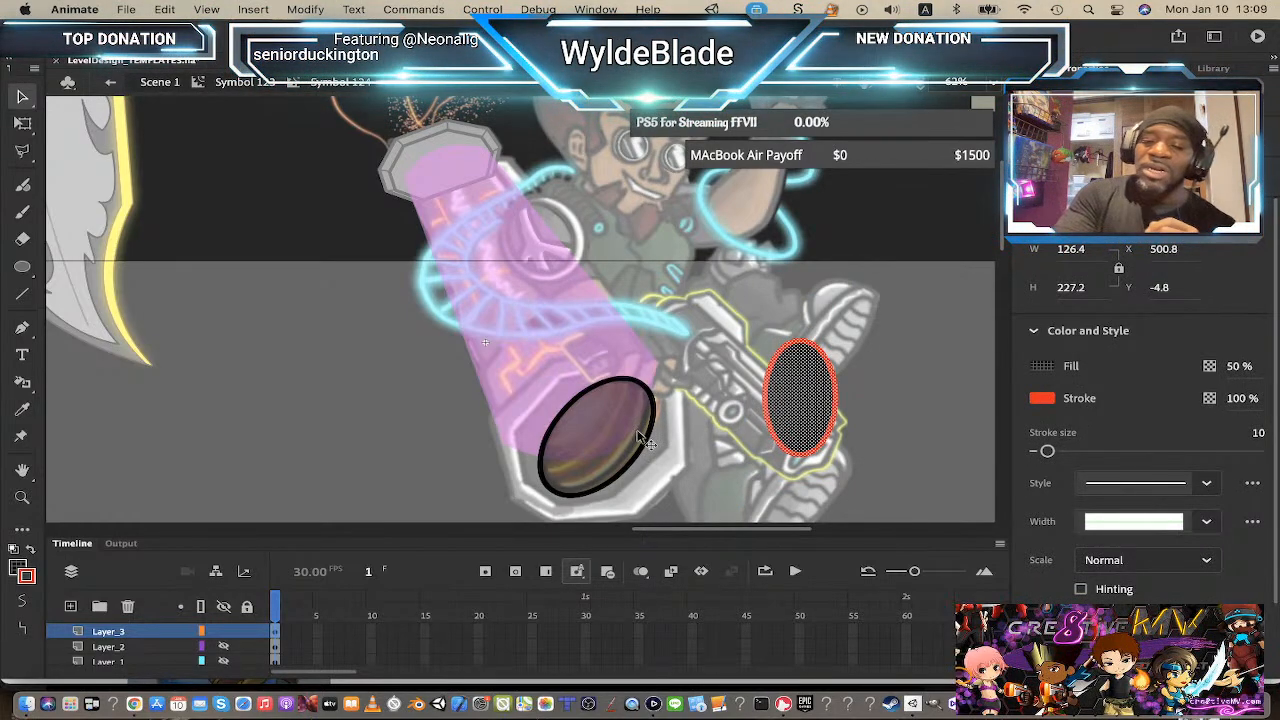
key(Delete)
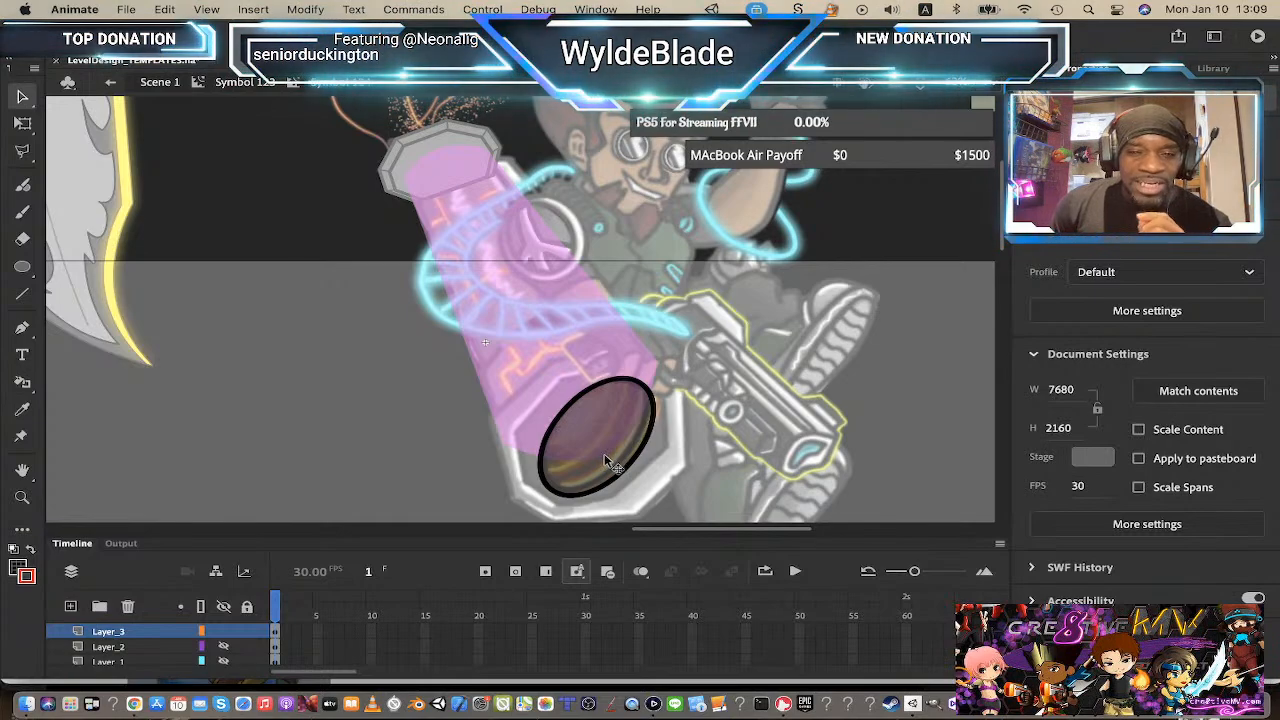
Step: Open the oval symbol for editing and add a new layer inside it
click(604, 458)
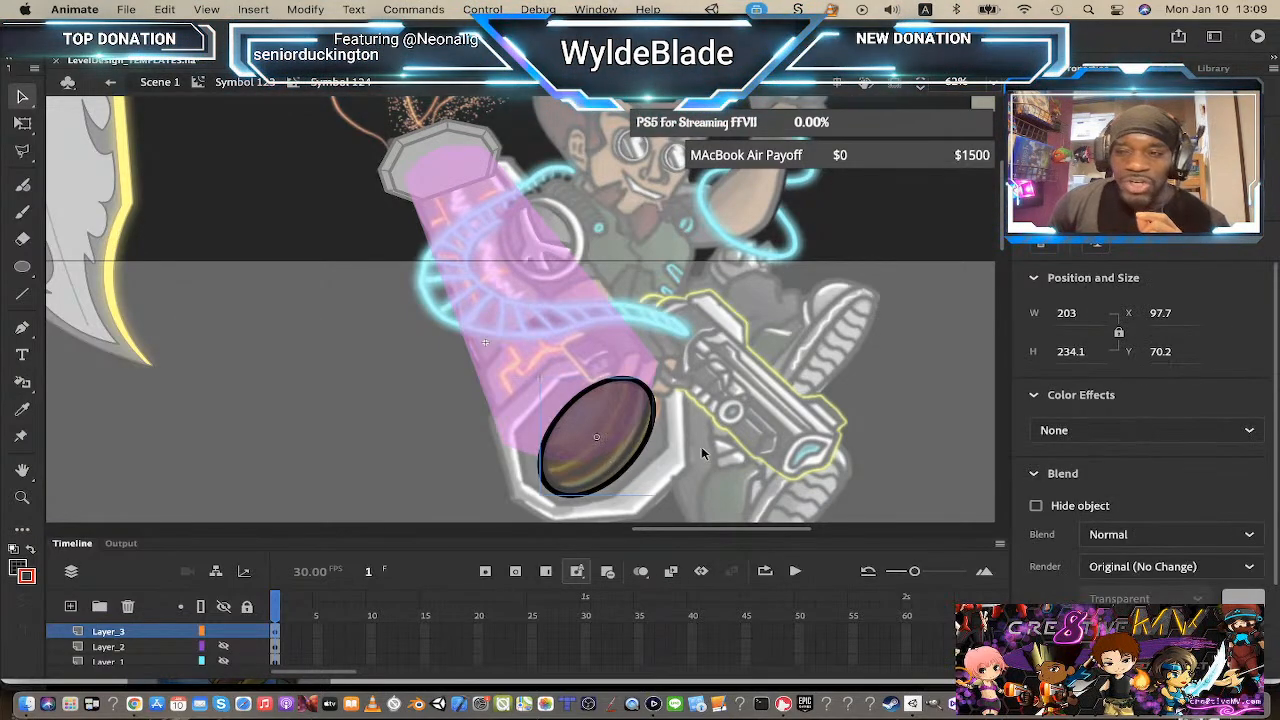
double_click(617, 433)
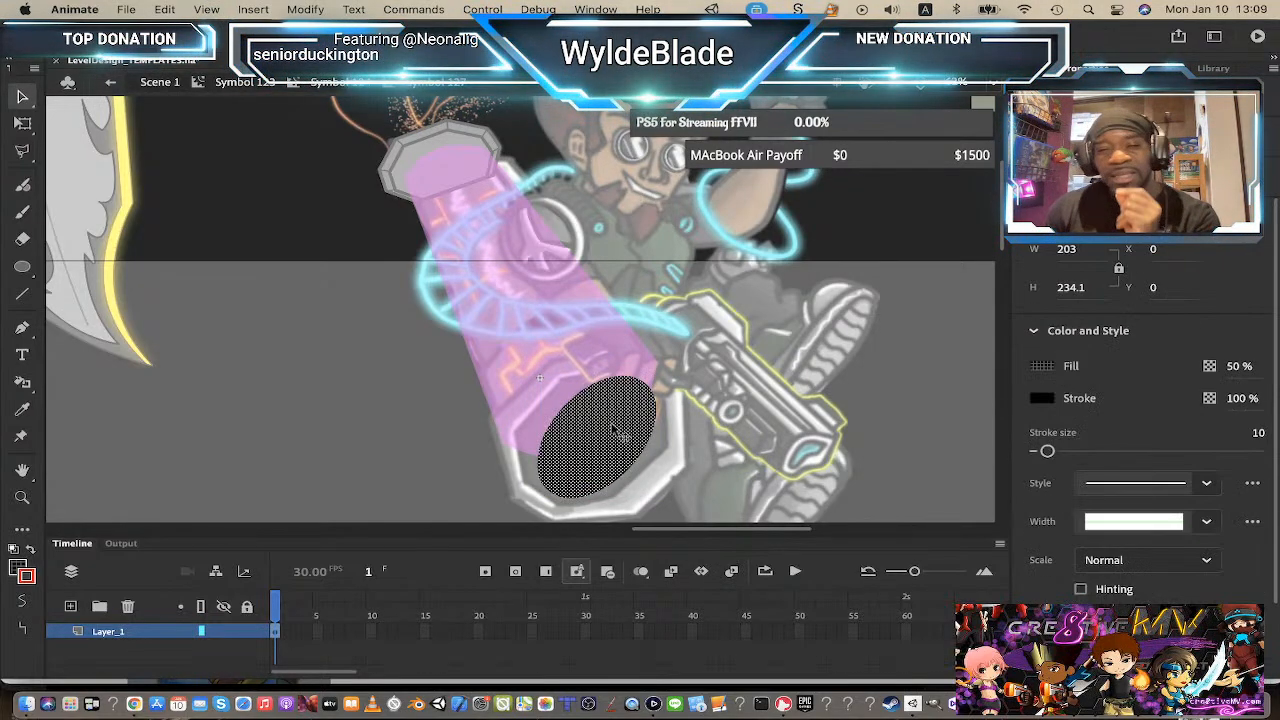
click(857, 434)
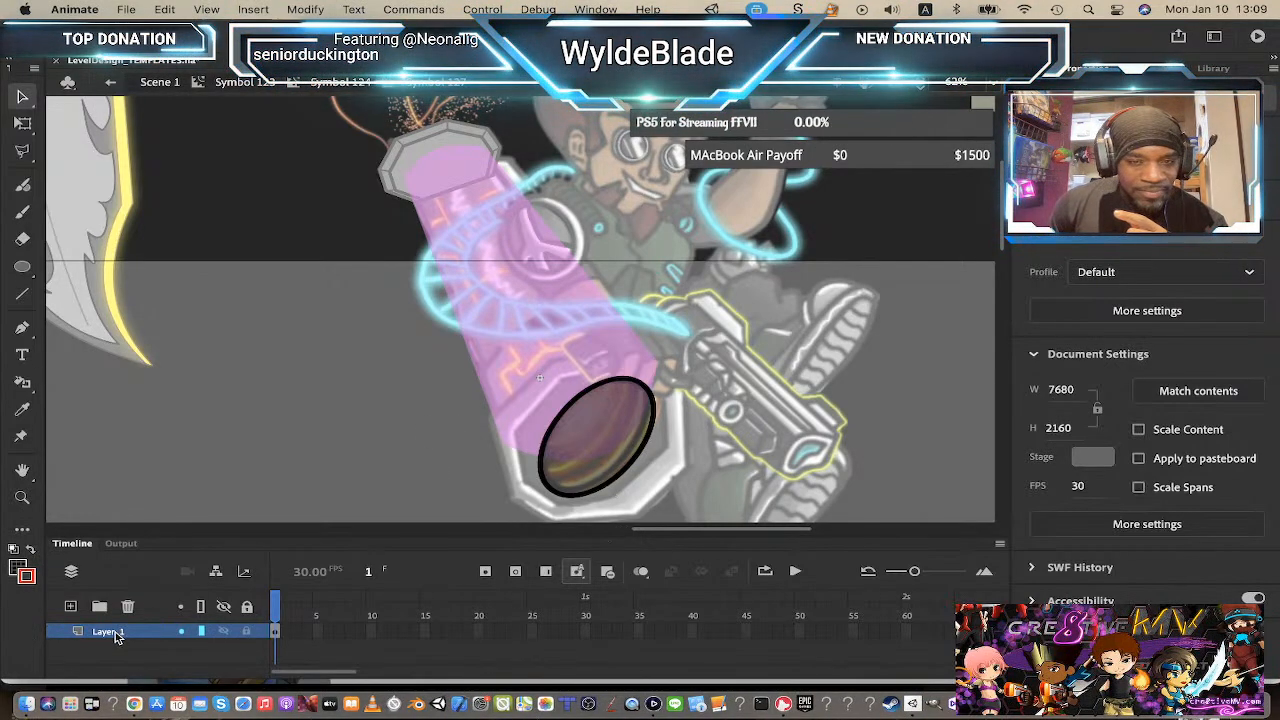
click(71, 607)
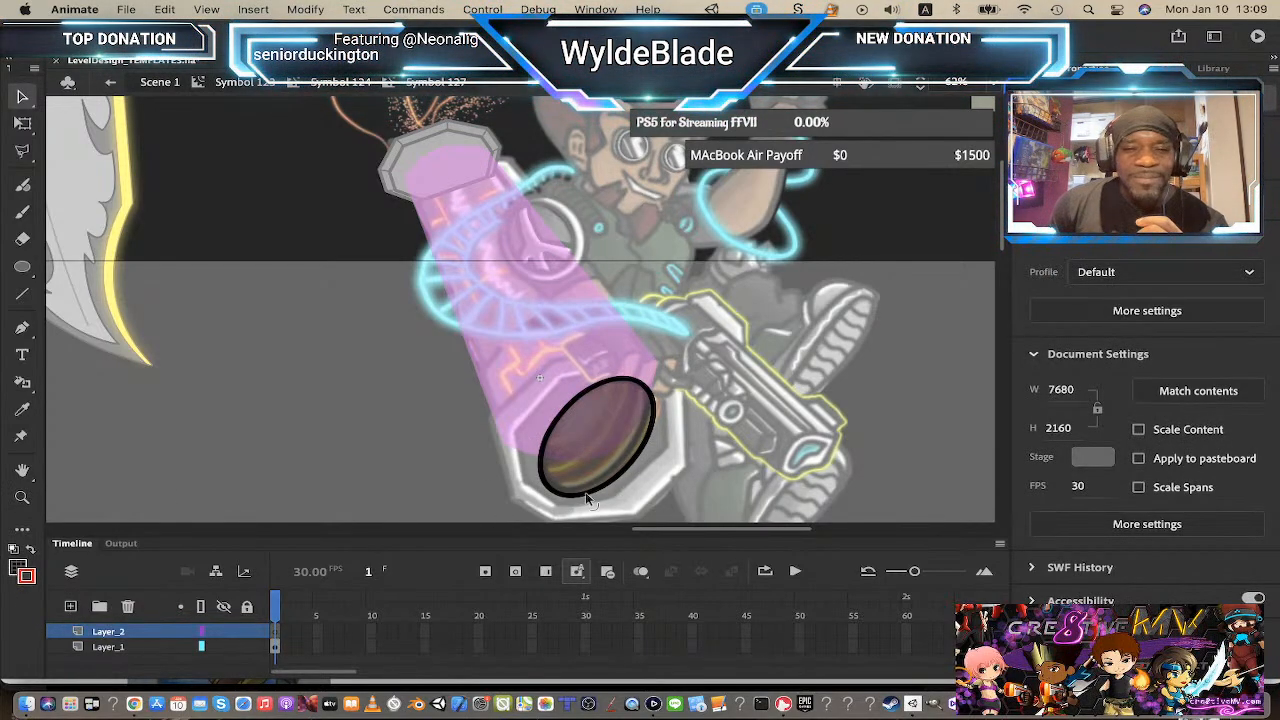
Step: Lock Layer_1 inside the oval symbol so only the new top layer can be drawn on
key(z)
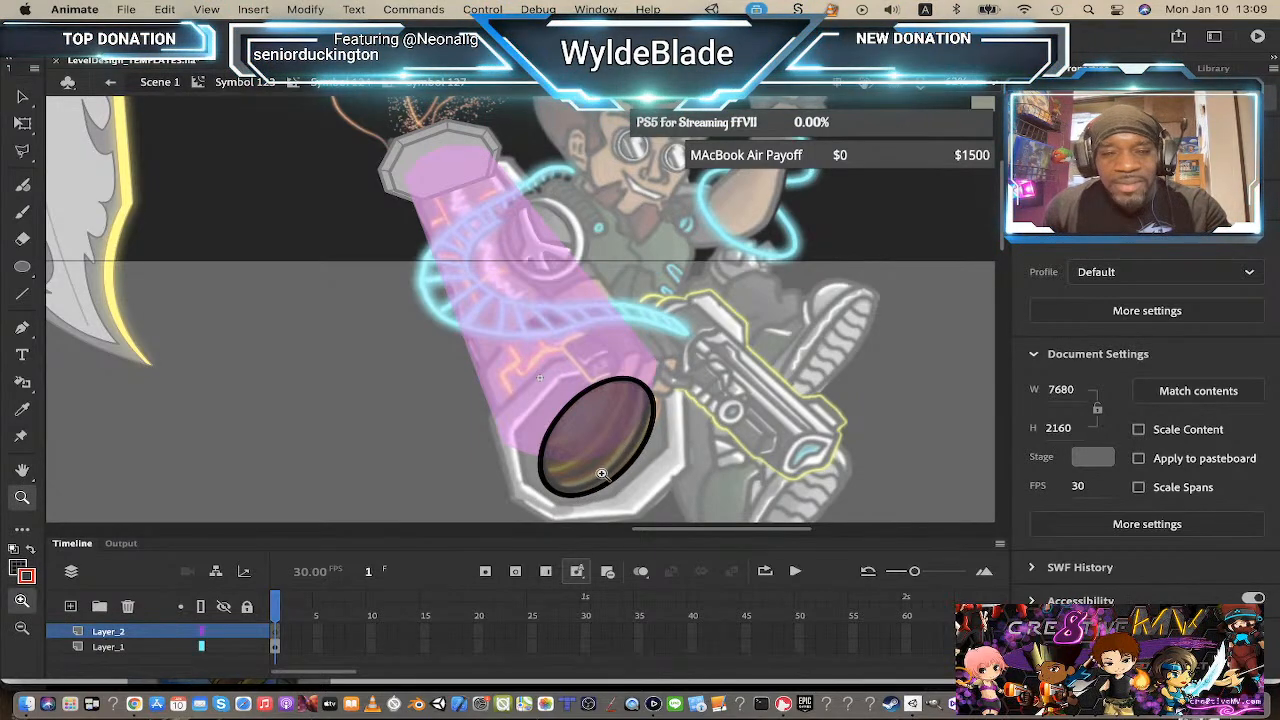
click(602, 472)
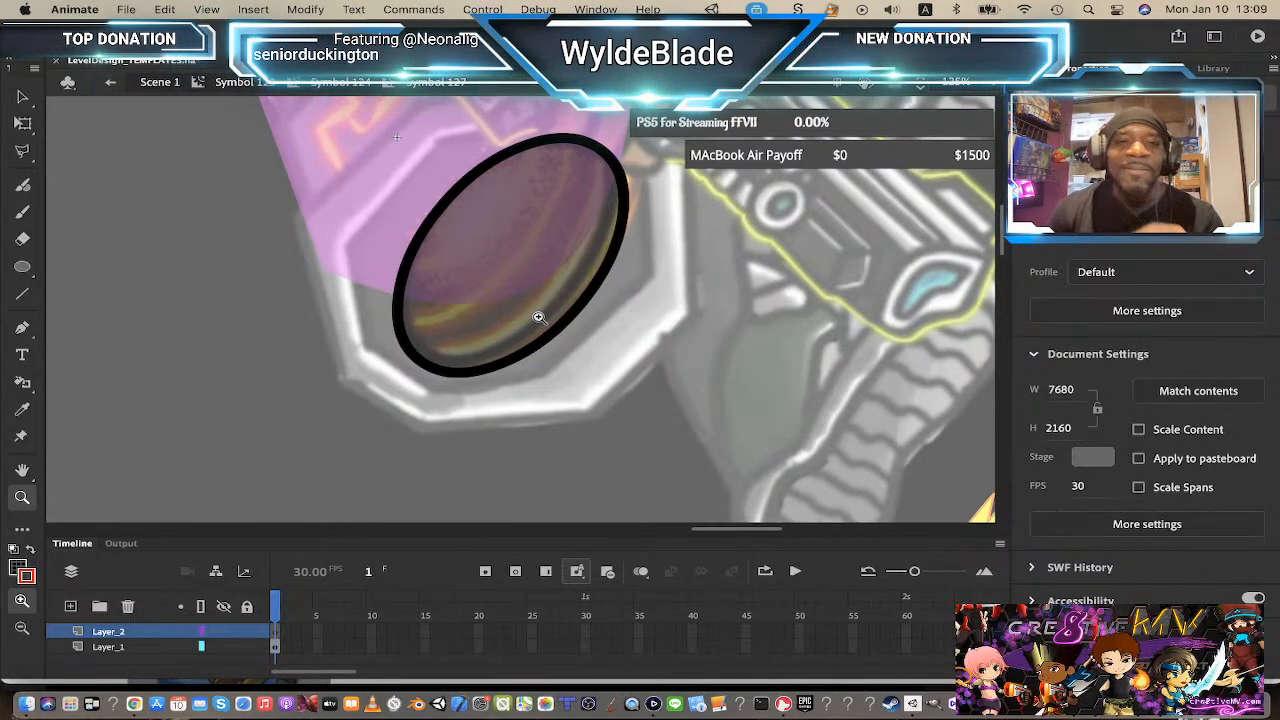
scroll(550, 317, up, 2)
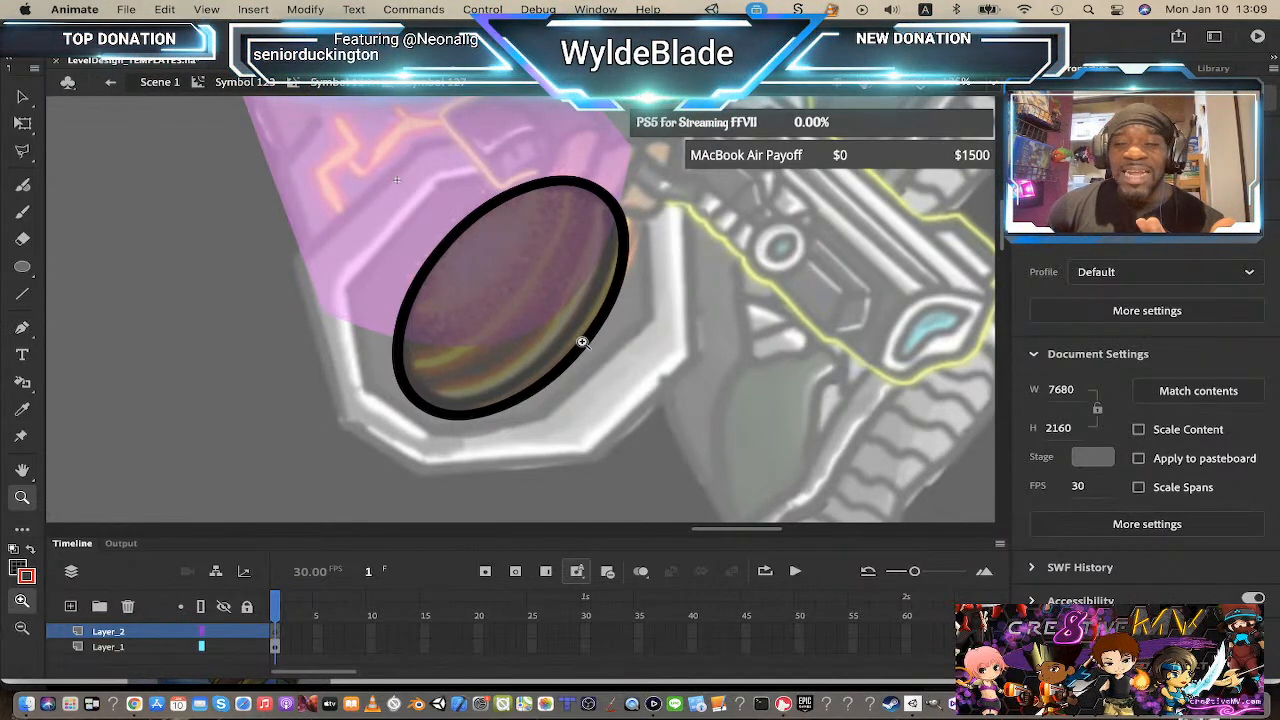
drag(58, 329, 46, 414)
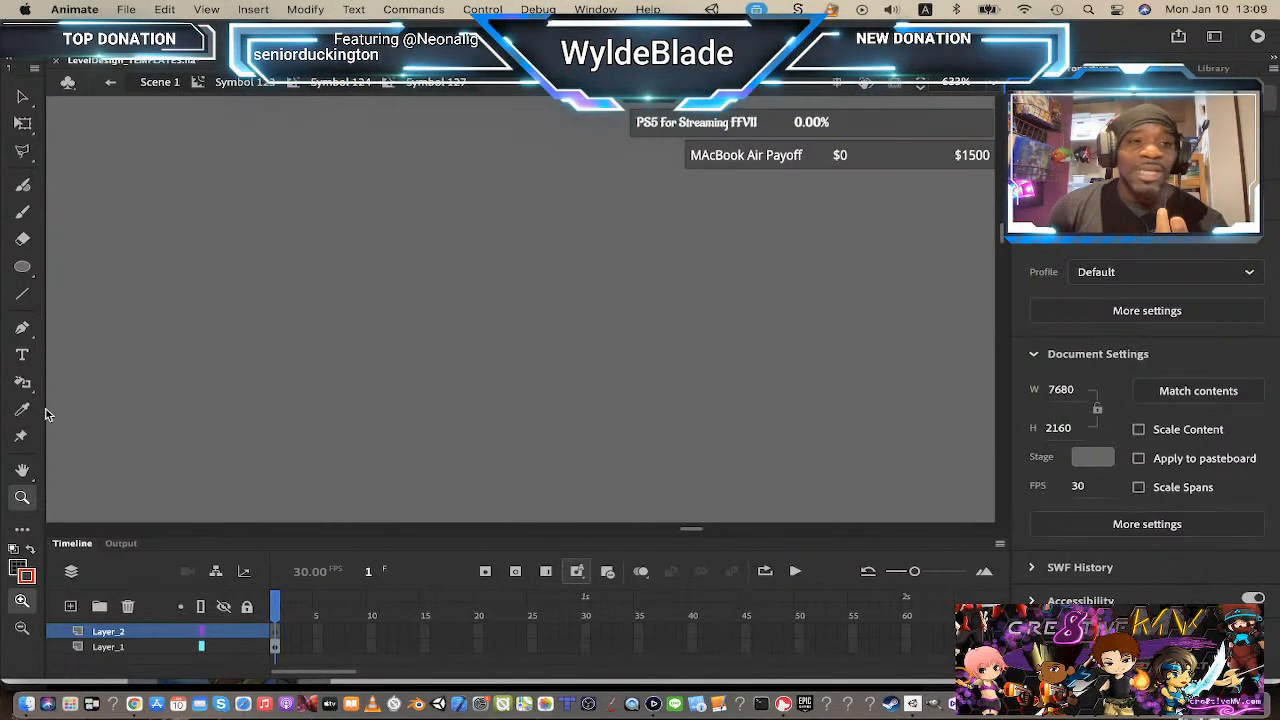
alt+click(323, 385)
alt+click(337, 400)
alt+click(337, 400)
alt+click(337, 400)
alt+click(337, 400)
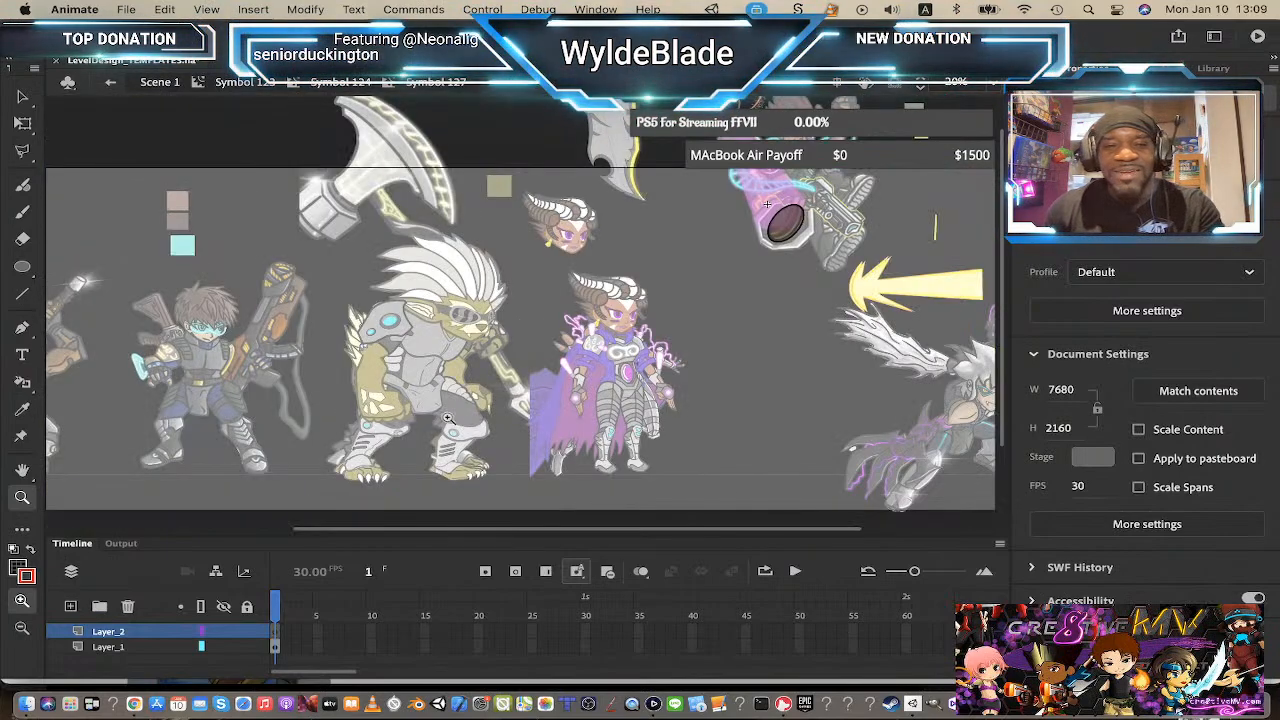
click(838, 224)
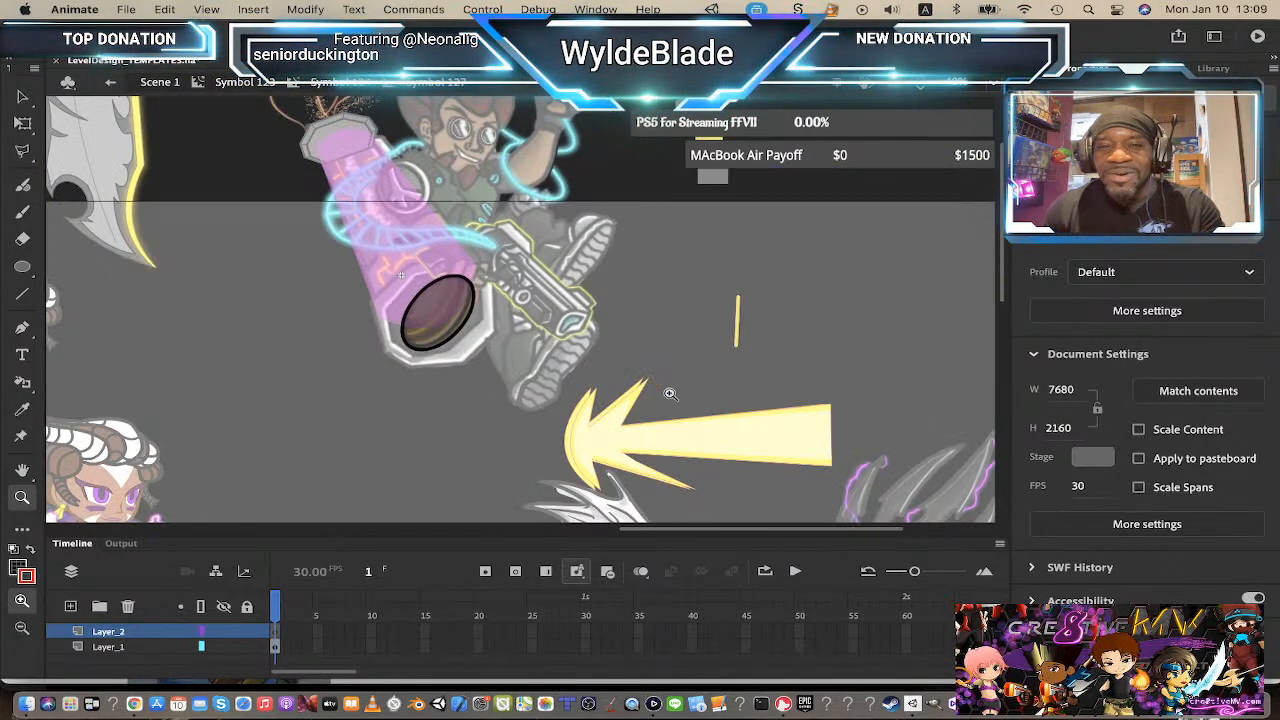
click(485, 366)
scroll(477, 320, up, 5)
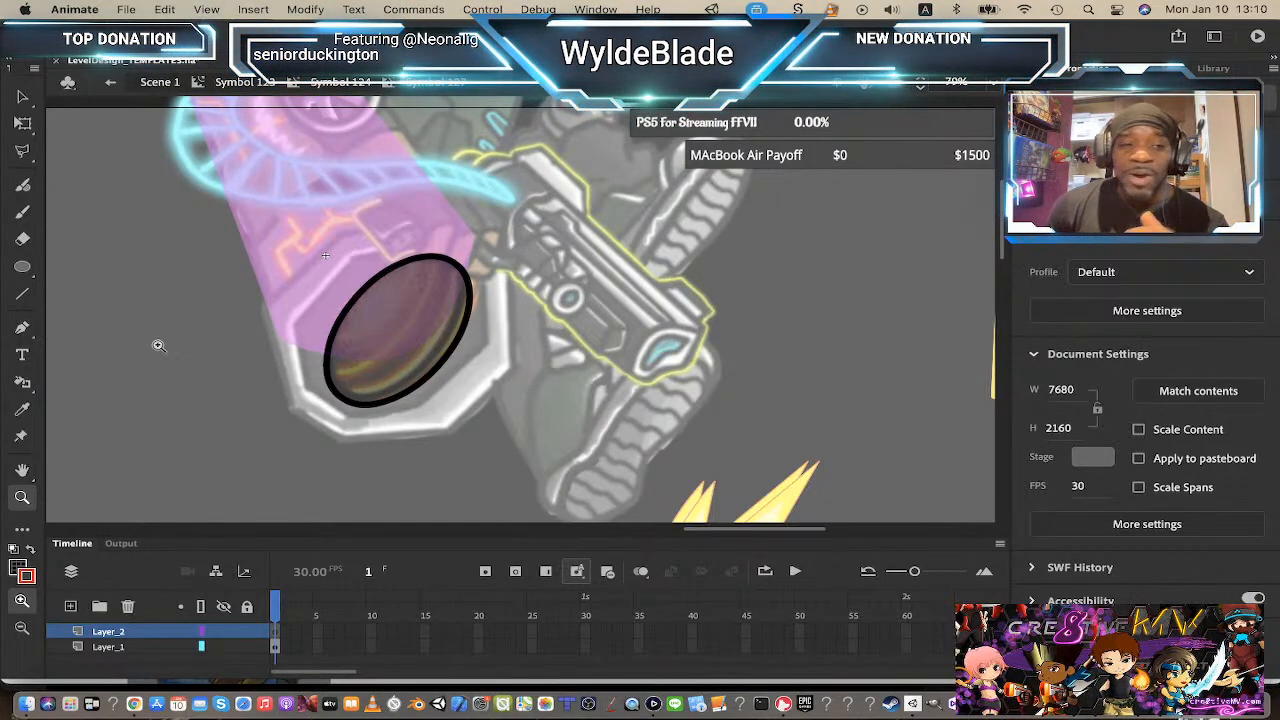
click(22, 294)
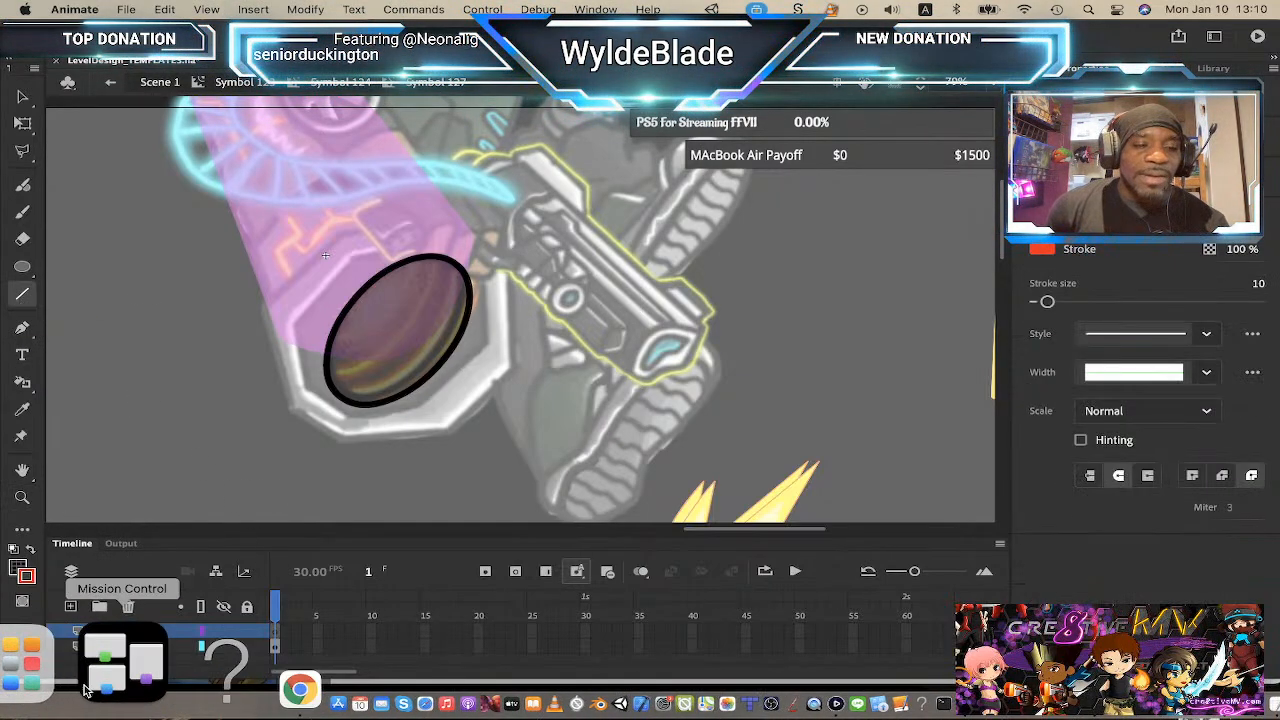
click(250, 649)
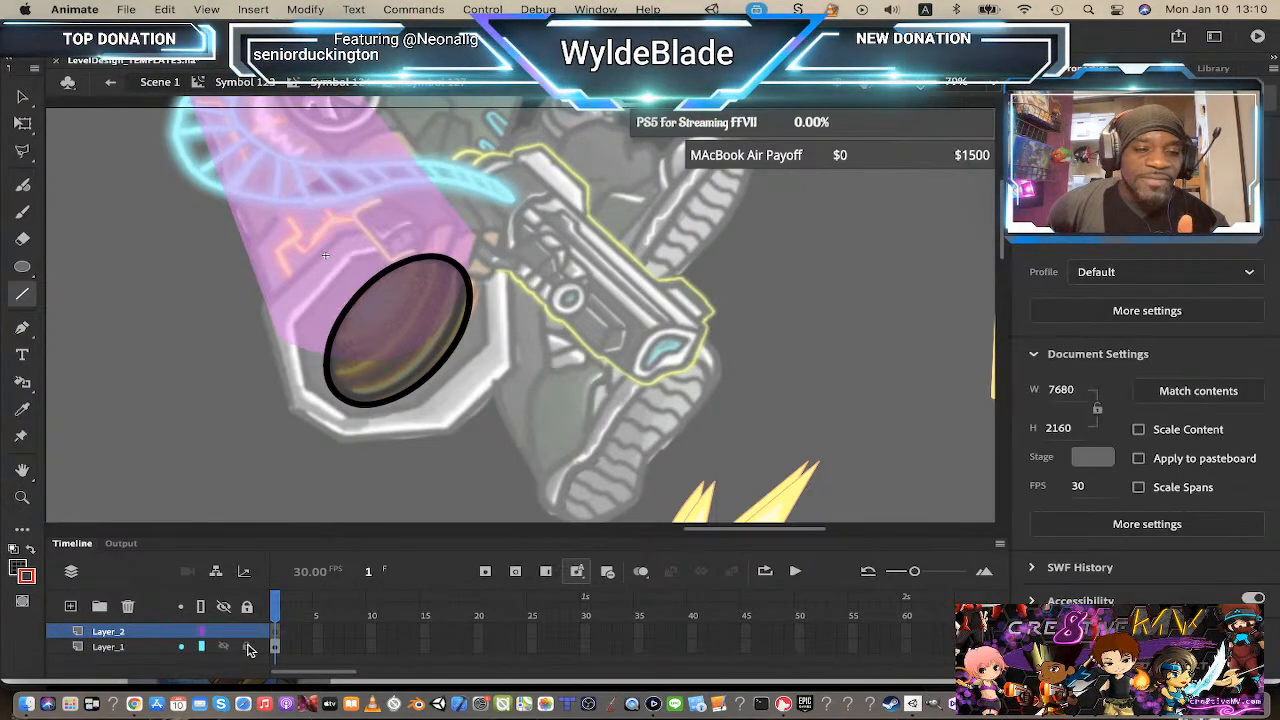
click(248, 647)
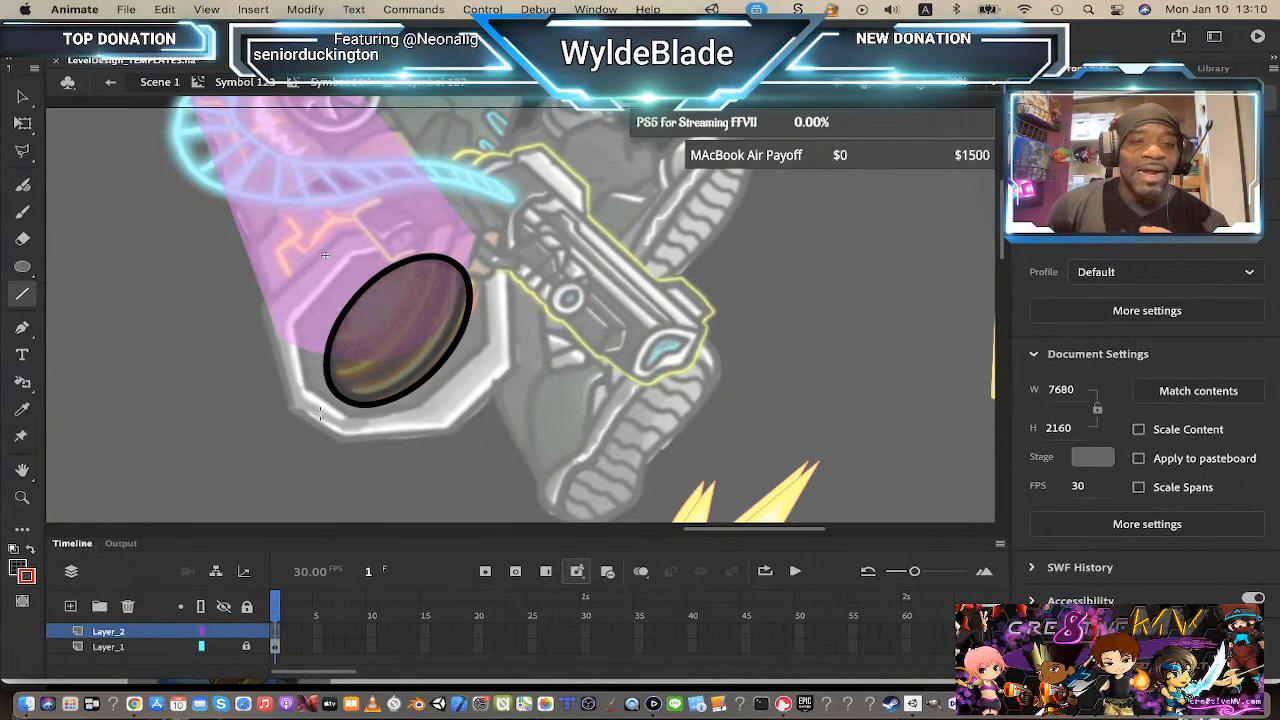
Step: Draw a line across the oval and bend it into an arc hugging the oval's lower-right inner edge
mouse_move(320, 413)
mouse_down()
mouse_move(622, 207)
mouse_move(457, 243)
mouse_move(490, 244)
mouse_up()
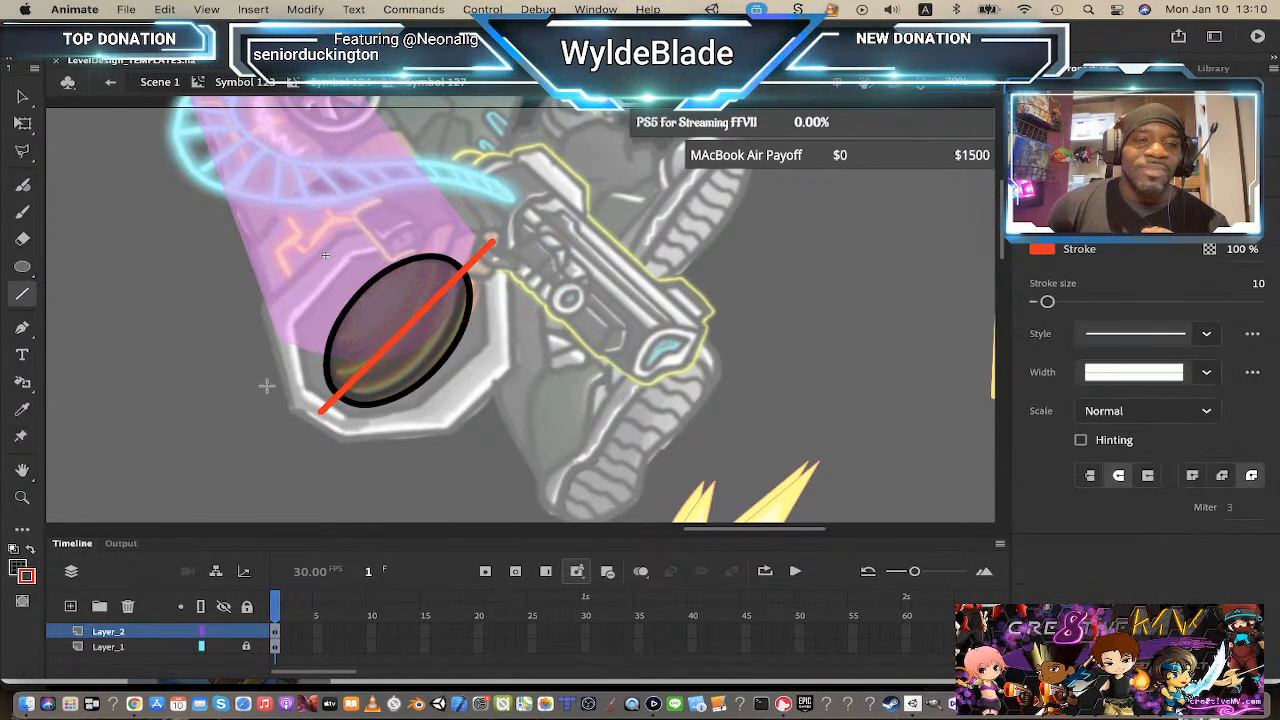
click(22, 98)
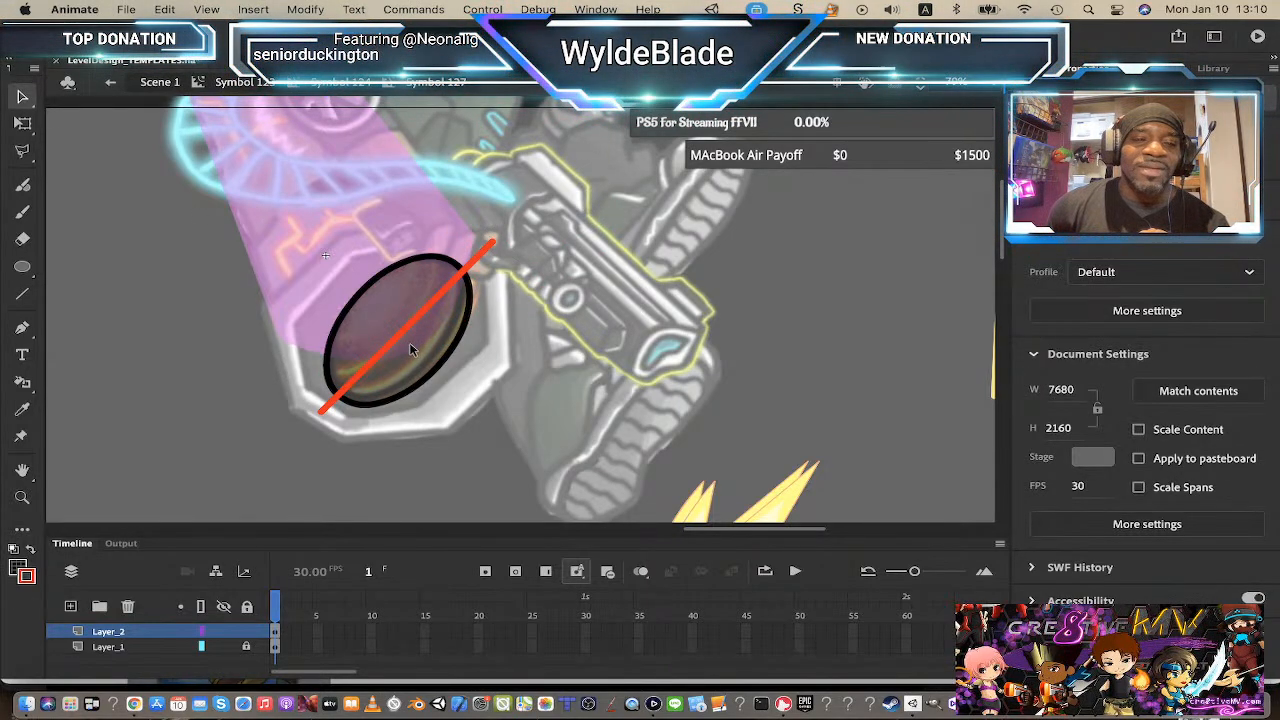
drag(409, 342, 429, 364)
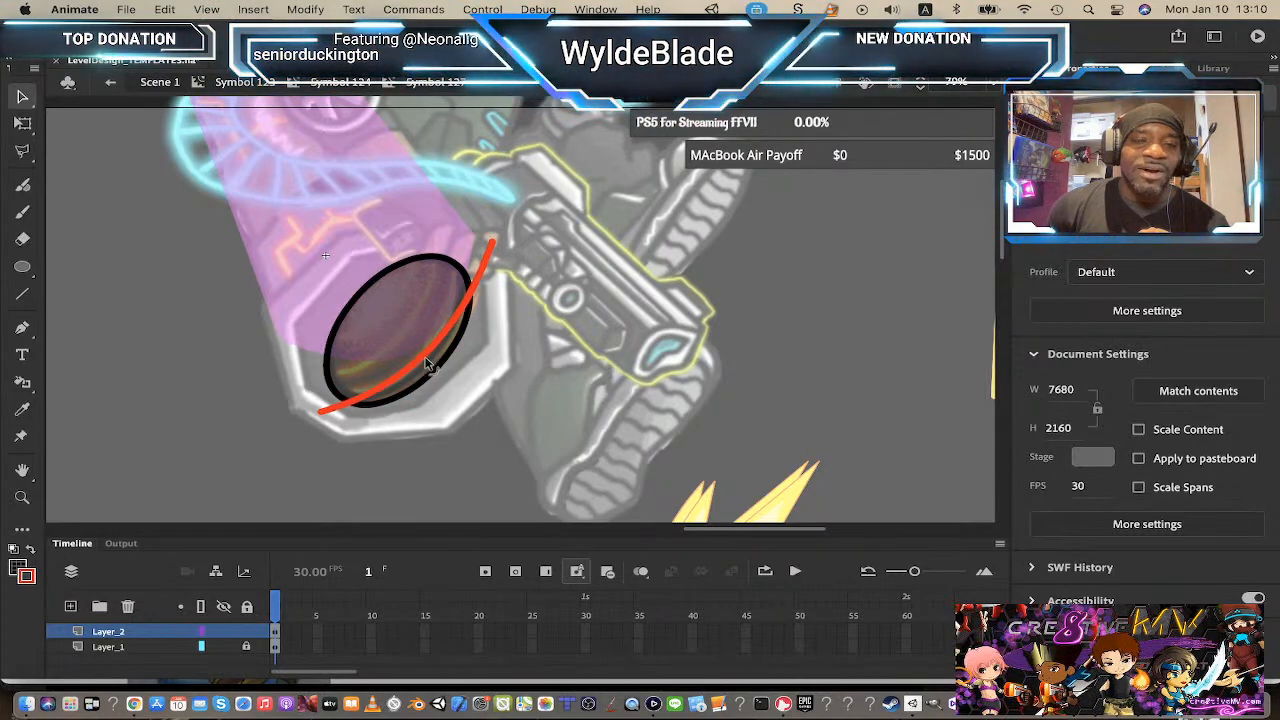
drag(493, 244, 465, 268)
mouse_move(337, 413)
mouse_down()
mouse_move(326, 418)
mouse_move(341, 401)
mouse_up()
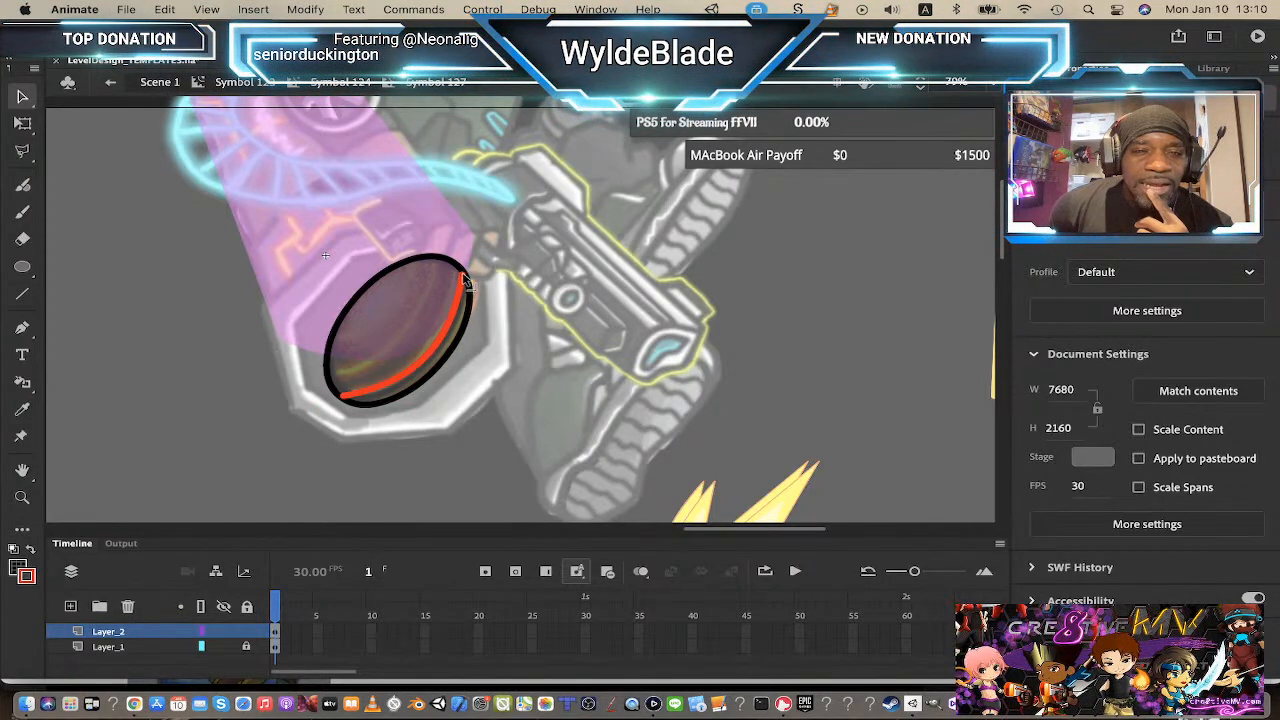
Step: Set the arc's stroke size to 6
click(428, 369)
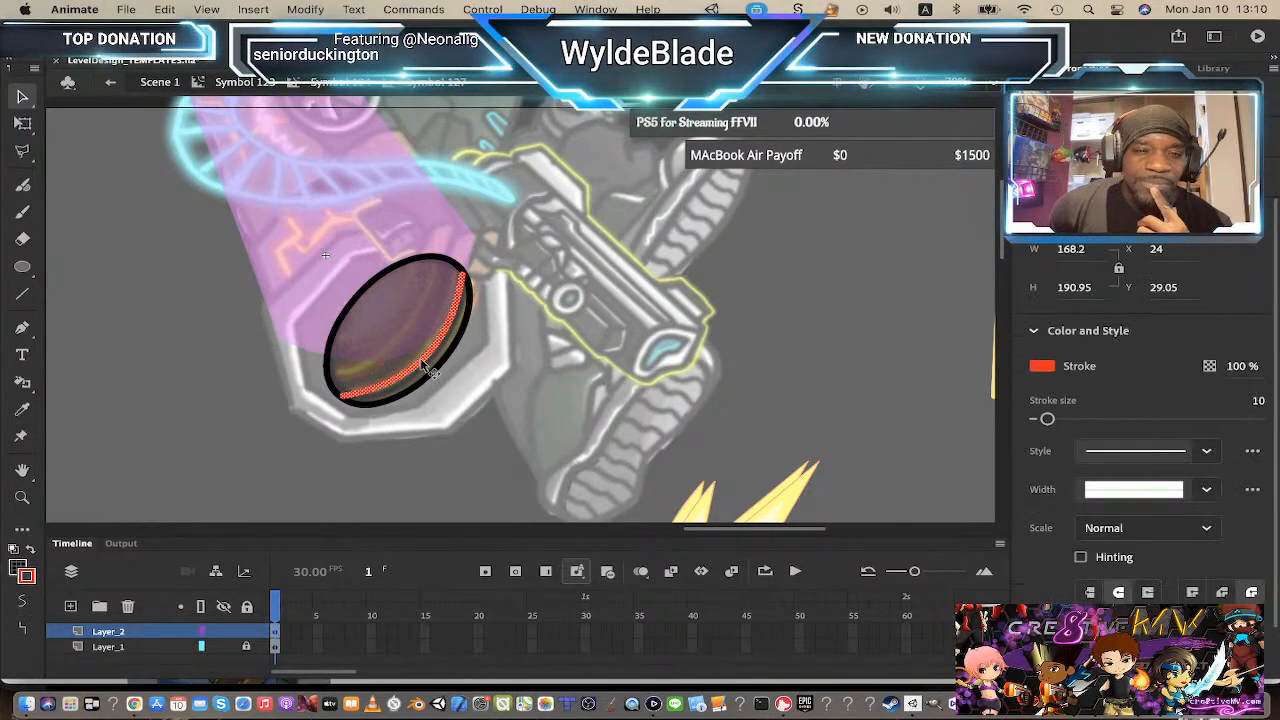
drag(1047, 420, 1047, 427)
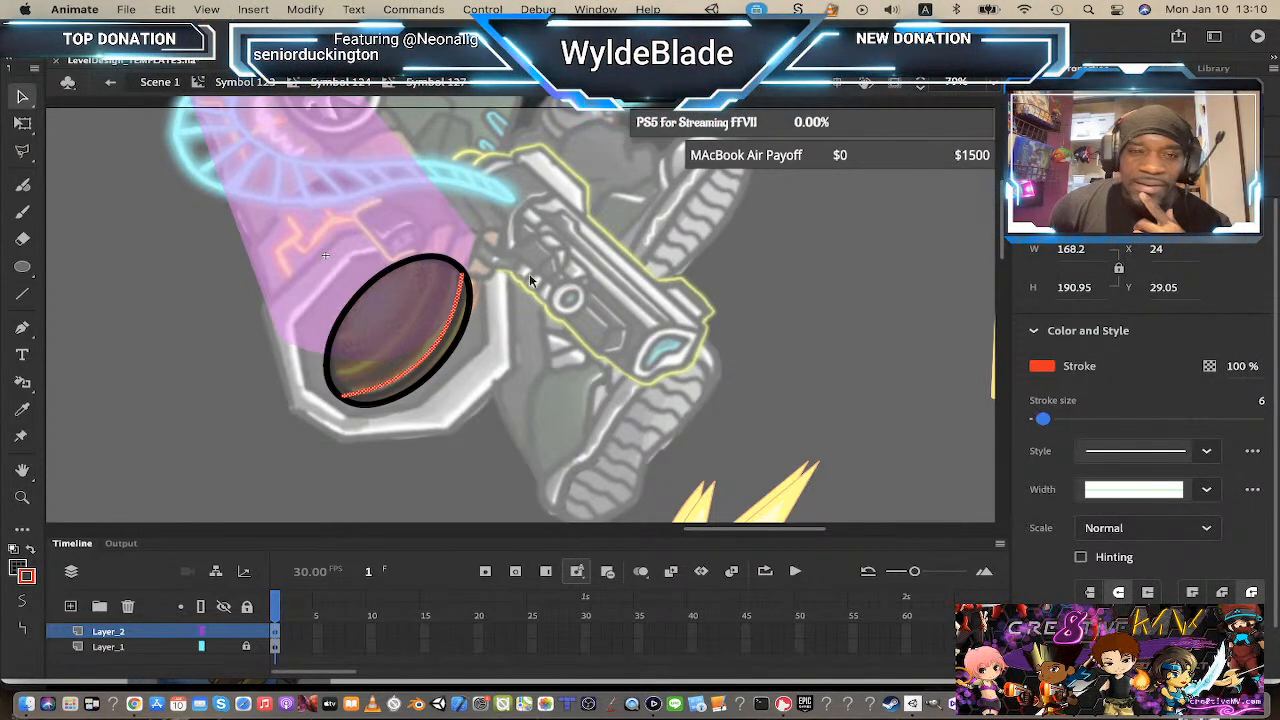
click(165, 220)
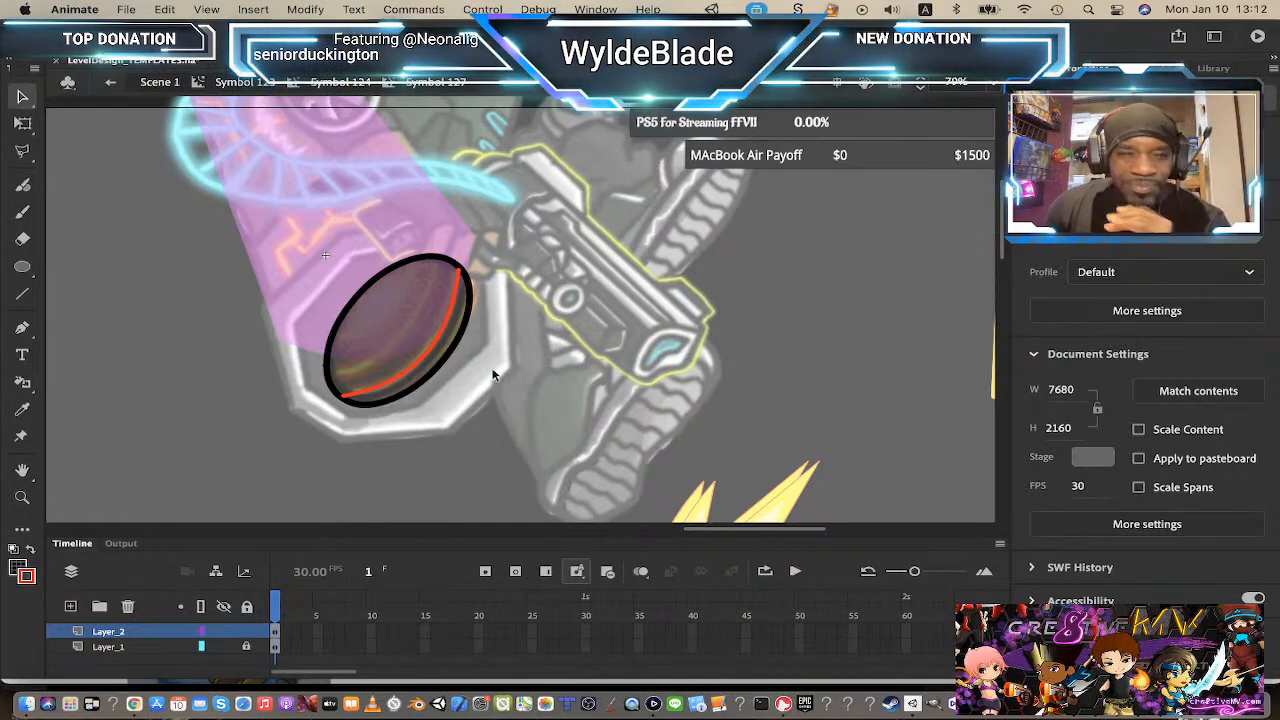
Step: Duplicate the arc twice, offsetting each copy up and left across the oval, and adjust an endpoint to fit inside
click(438, 335)
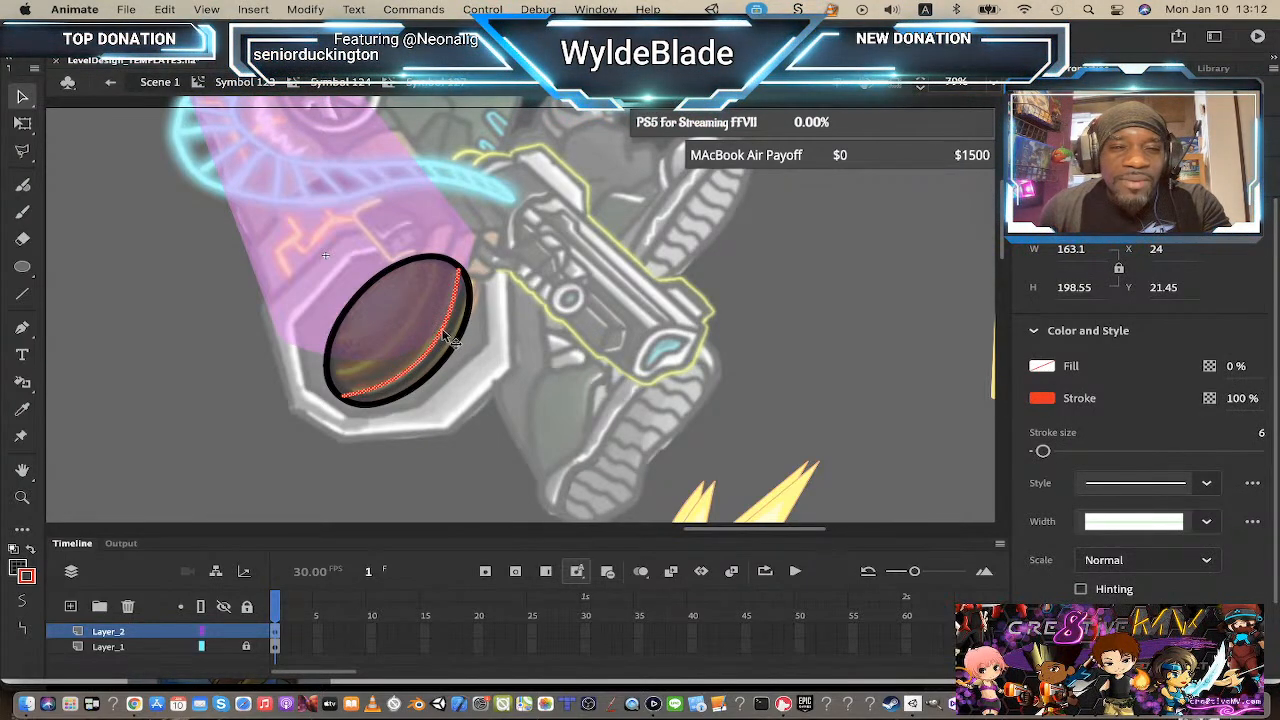
mouse_move(445, 335)
mouse_down()
mouse_move(414, 302)
mouse_move(424, 322)
mouse_up()
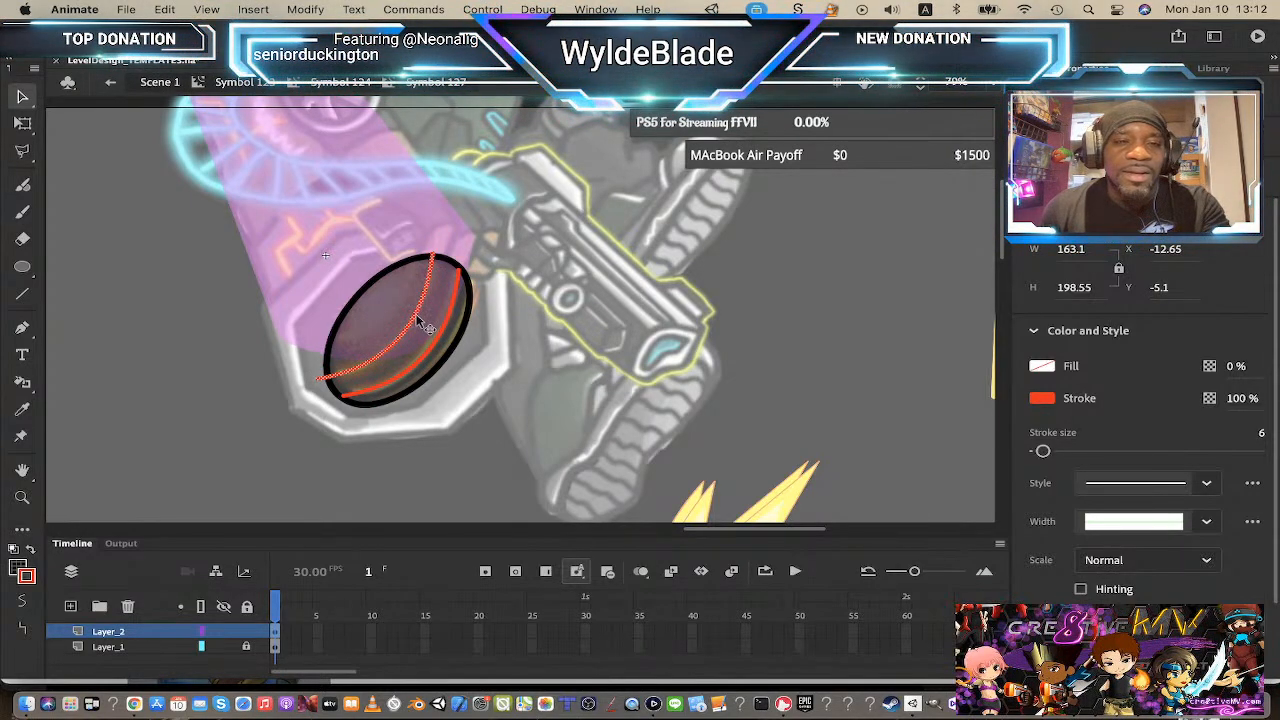
drag(414, 326, 385, 300)
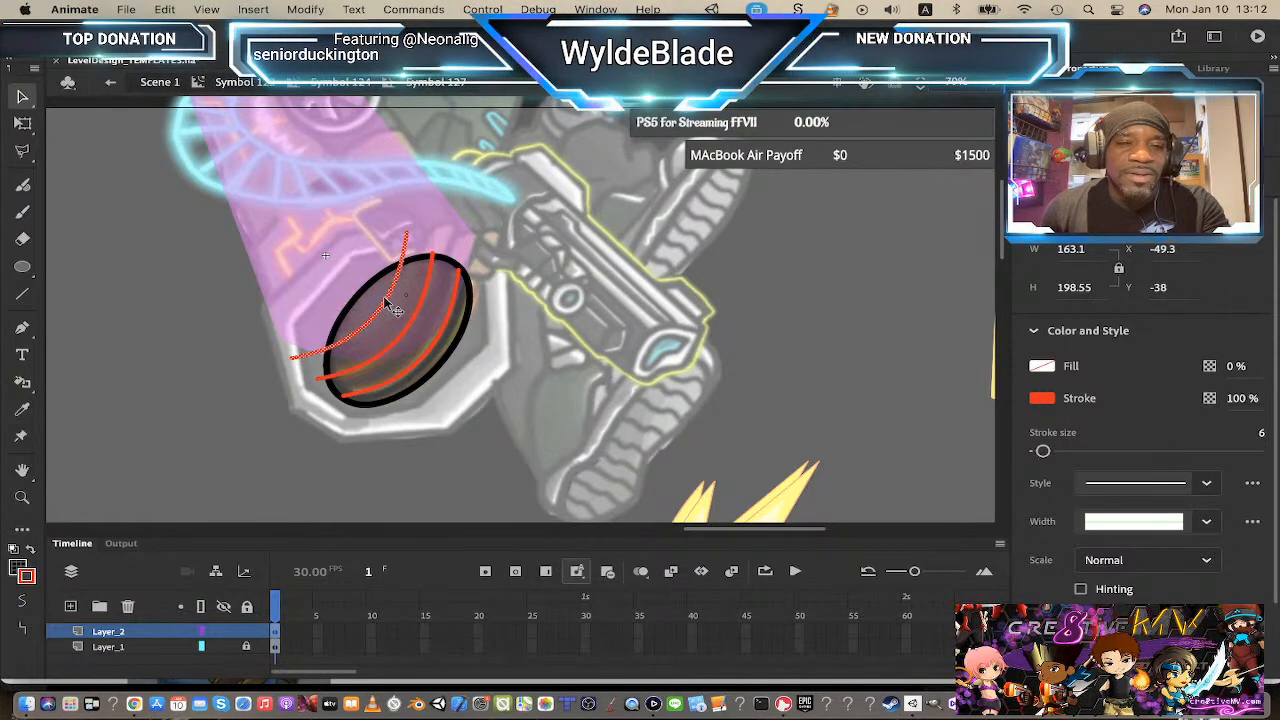
click(489, 222)
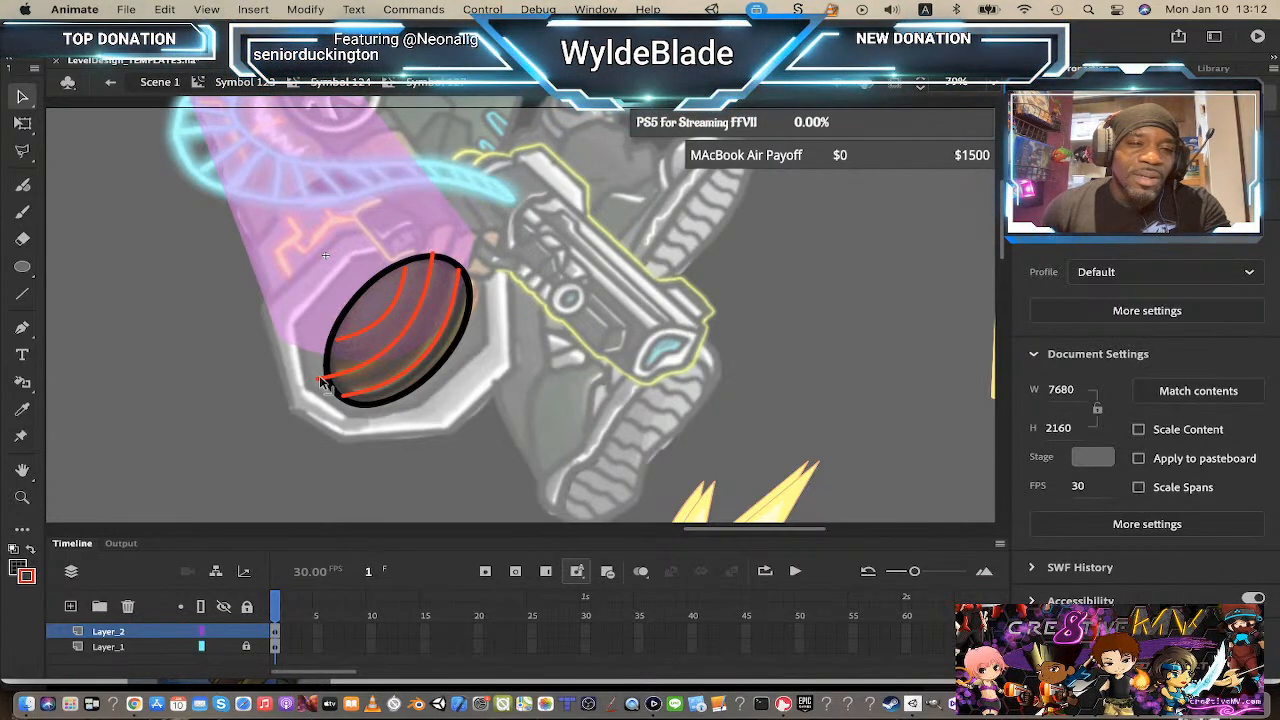
drag(318, 379, 333, 373)
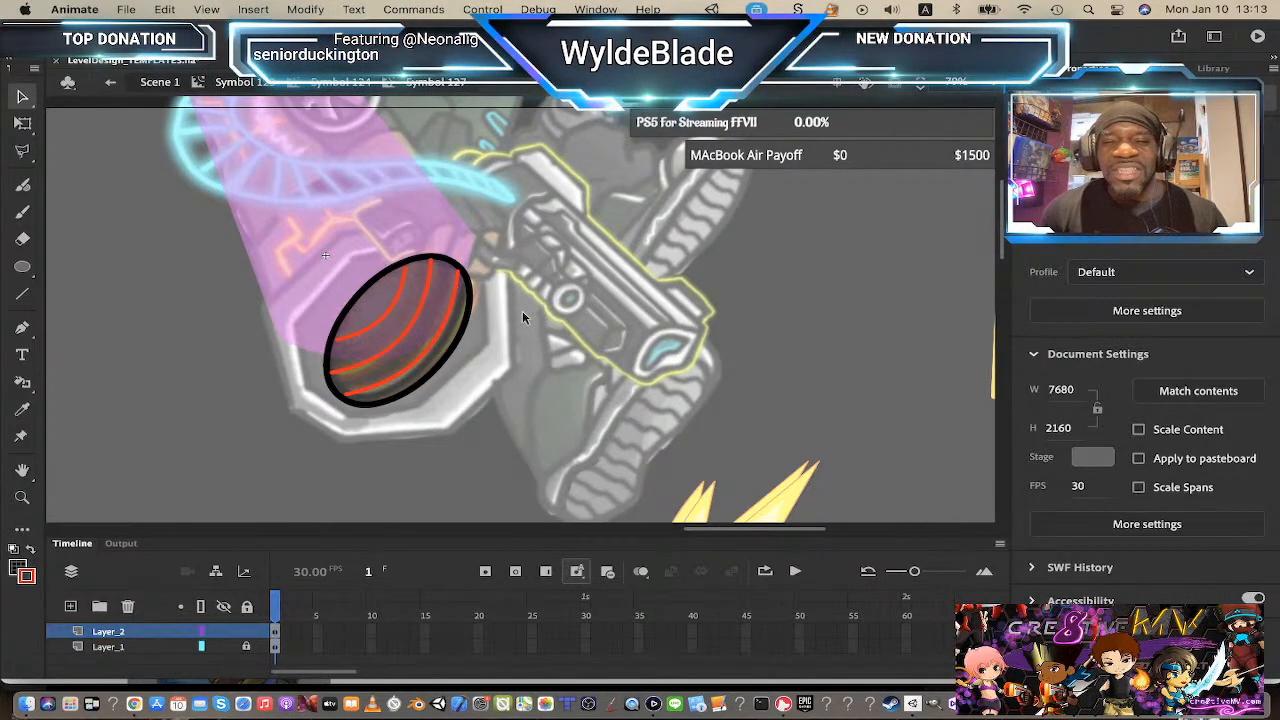
Step: Select all the arcs inside the oval and change their stroke colour to yellow
click(445, 335)
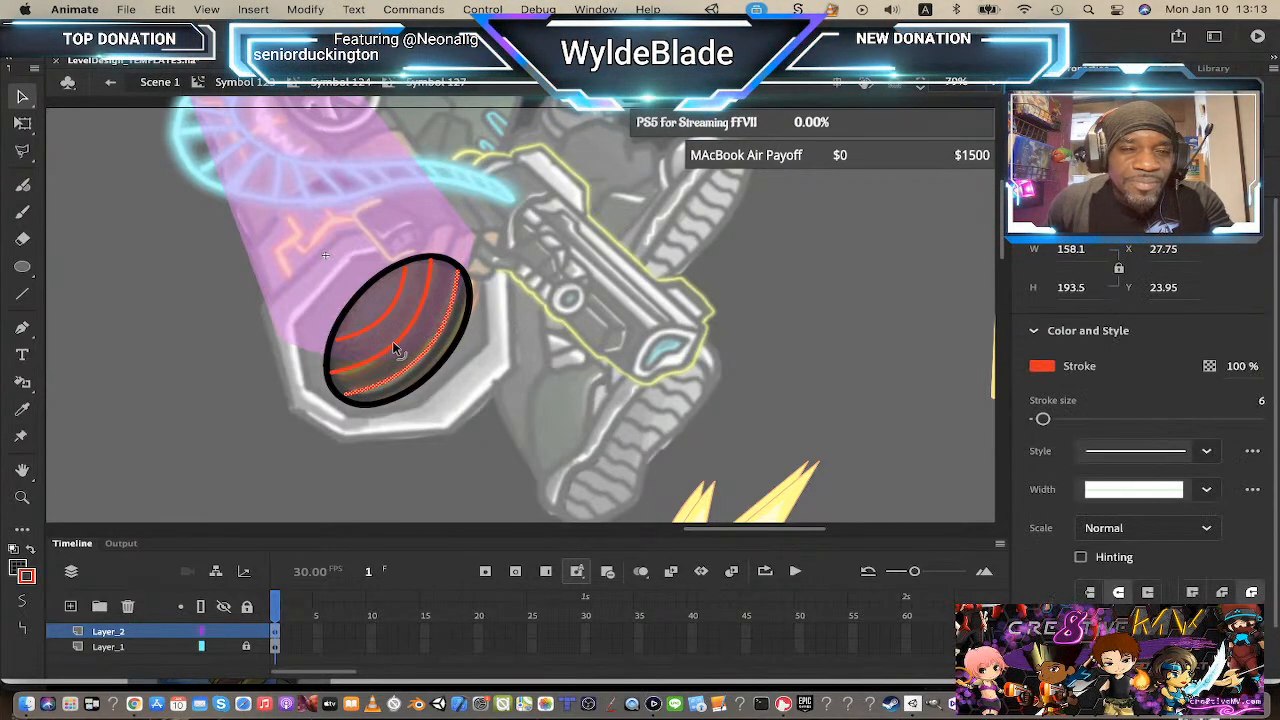
shift+click(393, 344)
shift+click(393, 302)
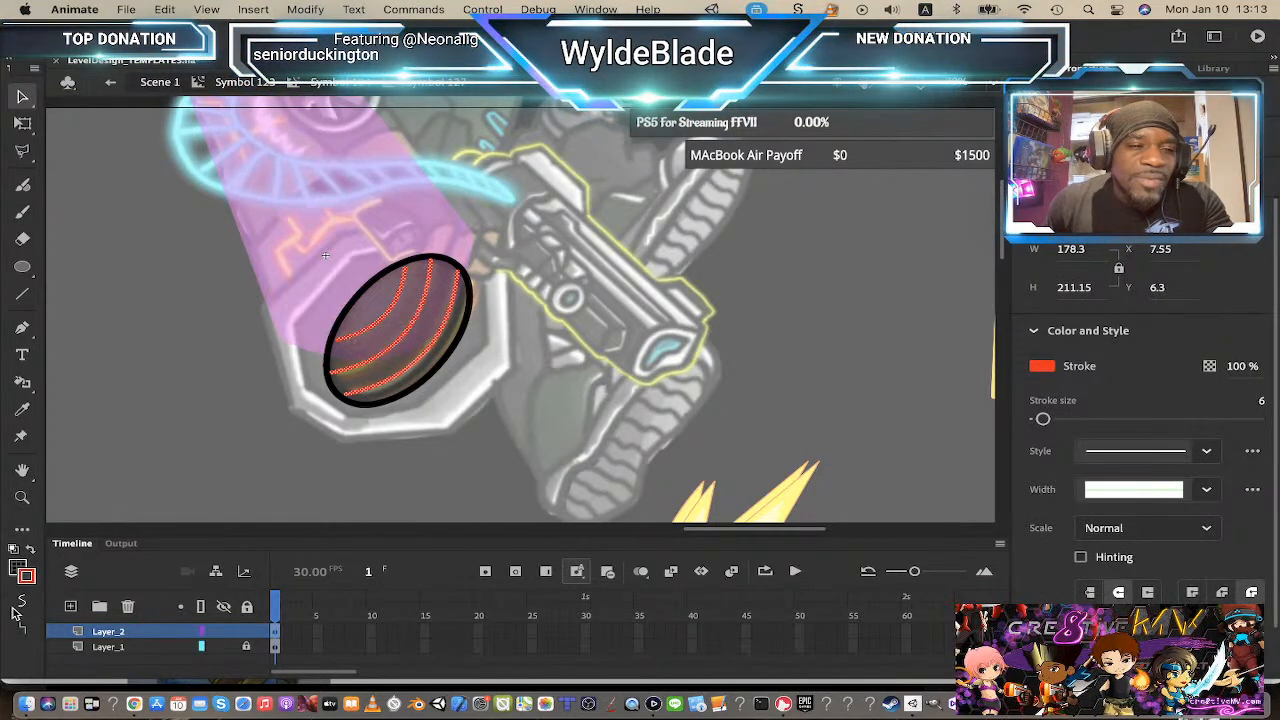
click(27, 576)
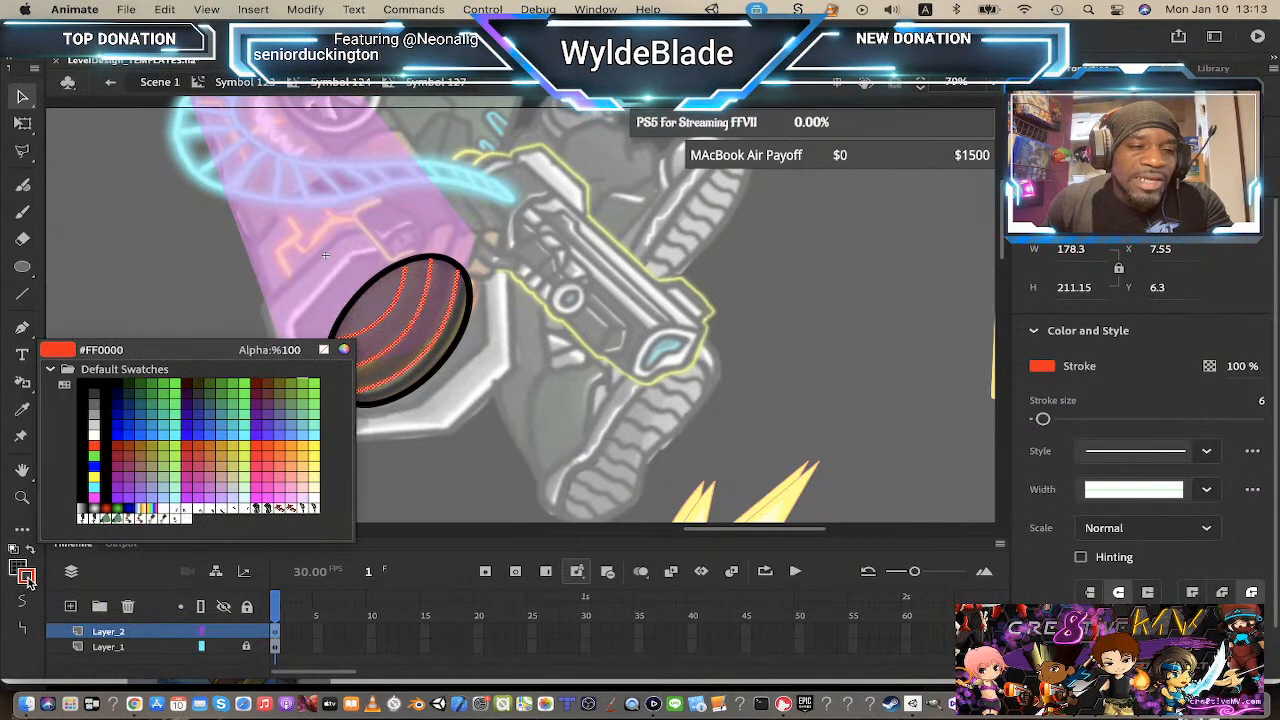
click(95, 480)
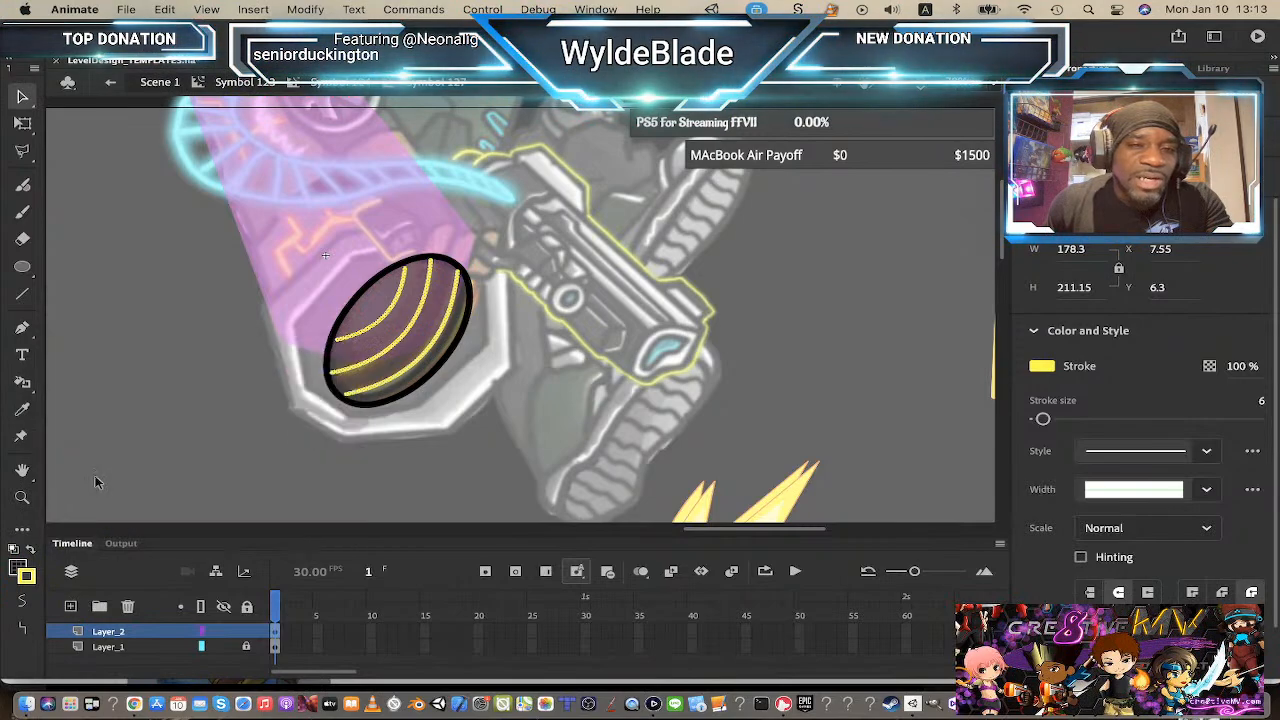
click(568, 307)
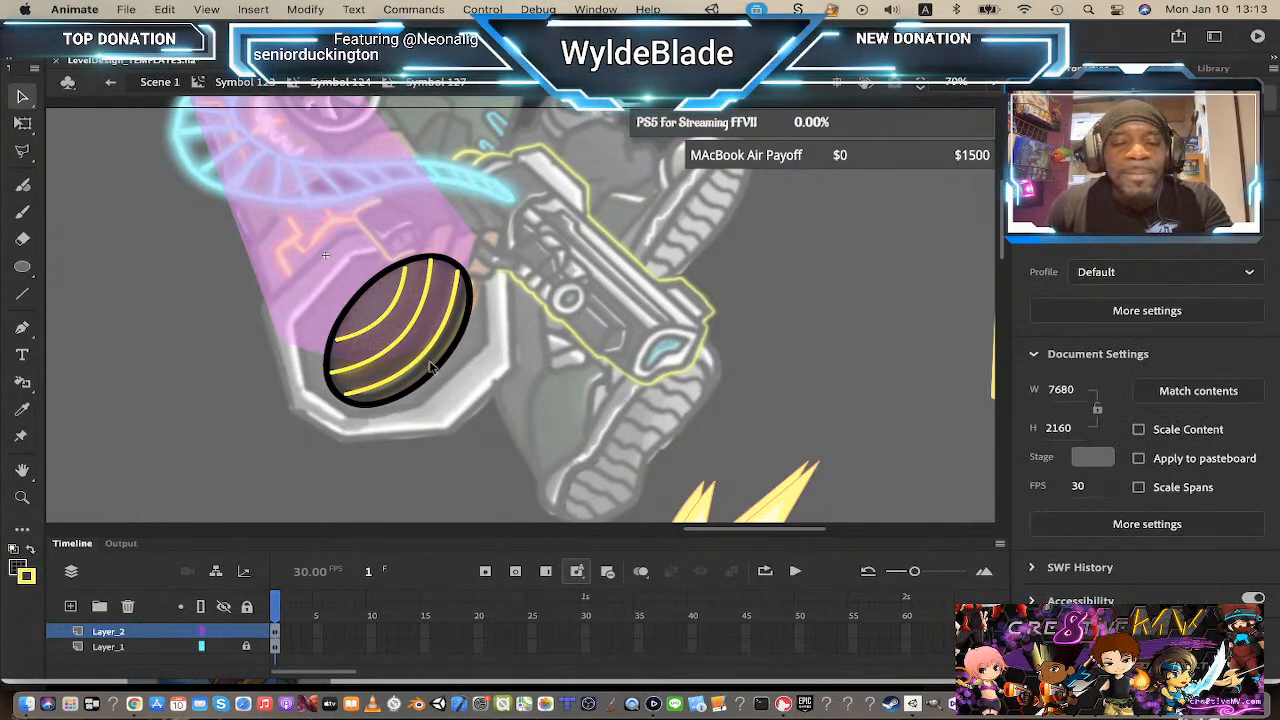
Step: Step out to the parent symbols to review the muzzle with the new arcs, then re-enter the oval symbol
click(340, 82)
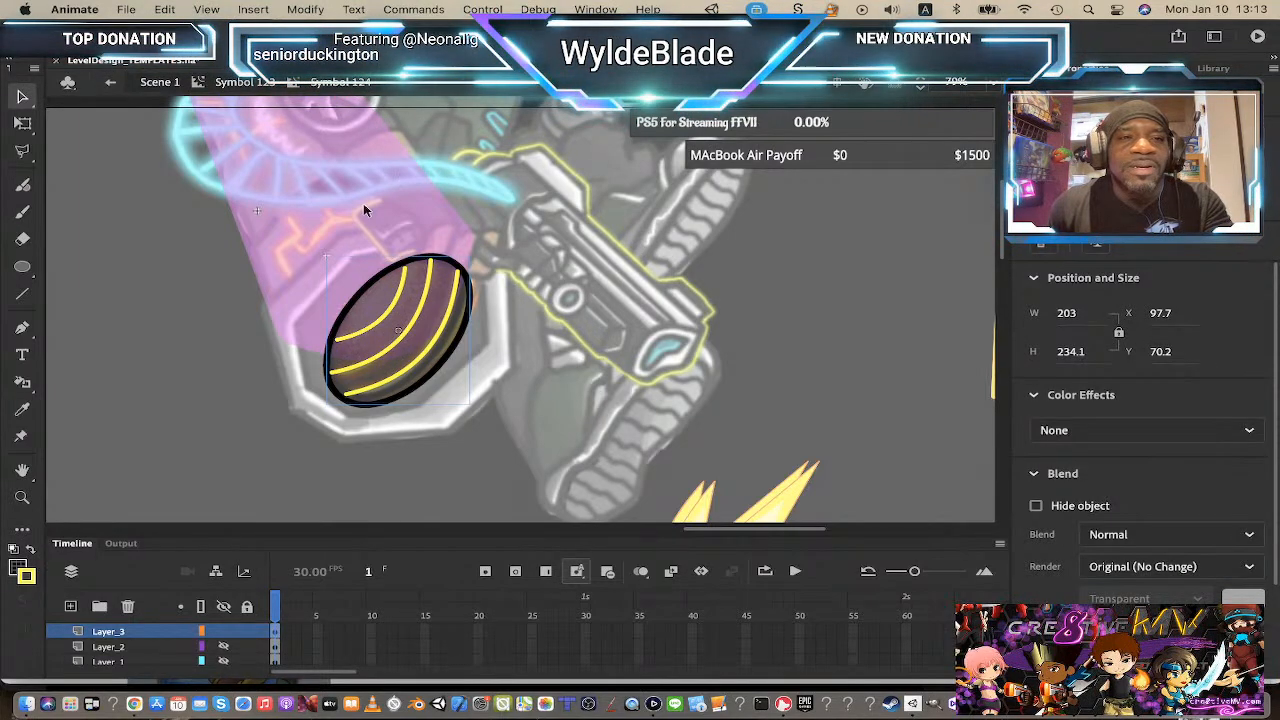
click(245, 82)
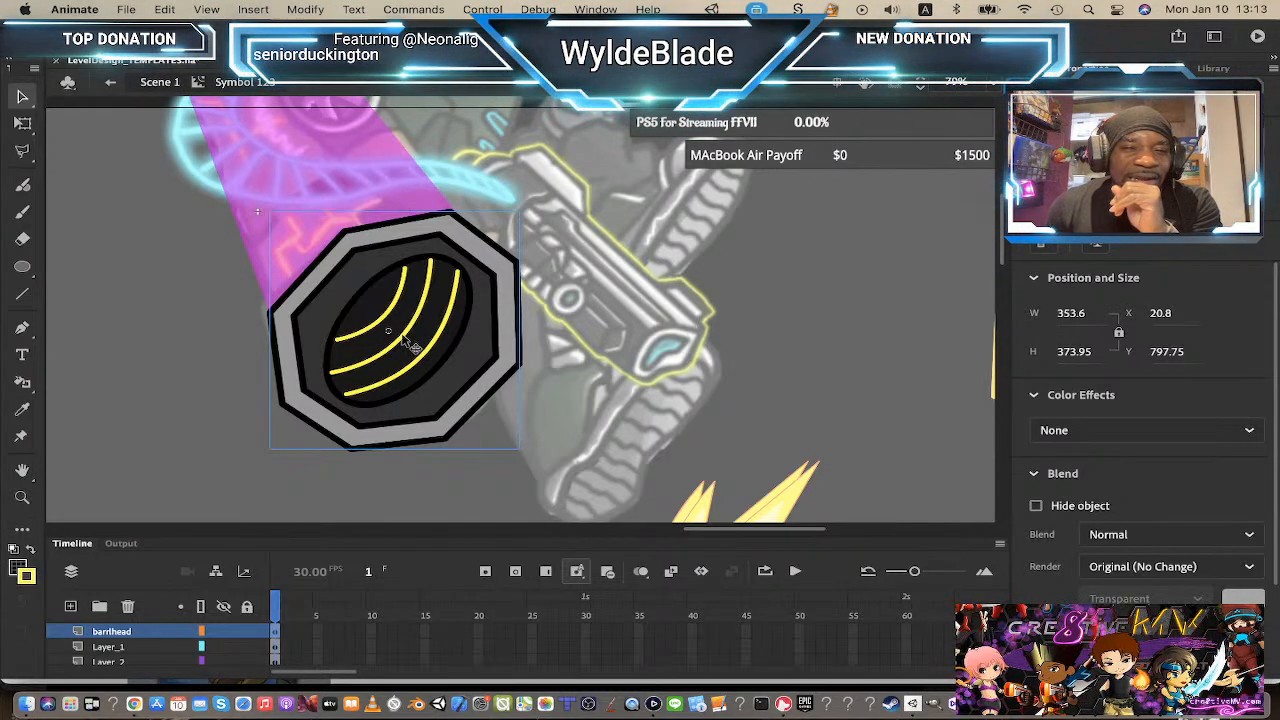
double_click(404, 338)
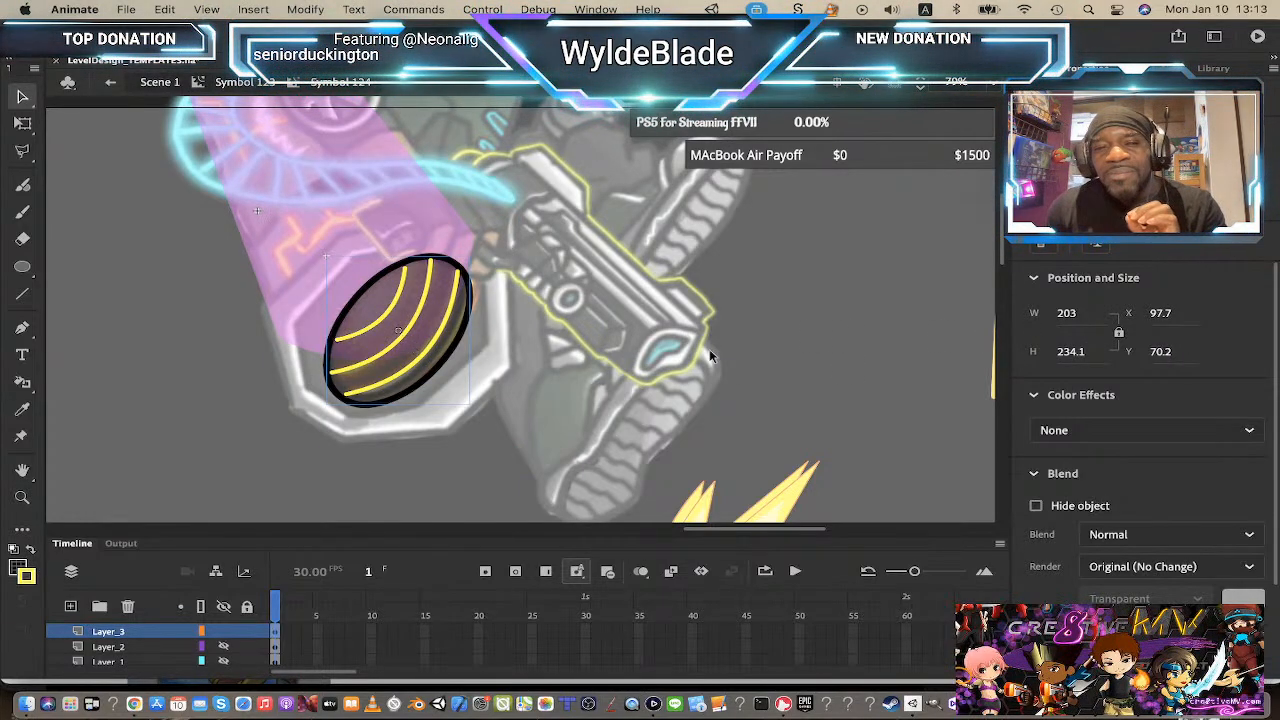
double_click(433, 350)
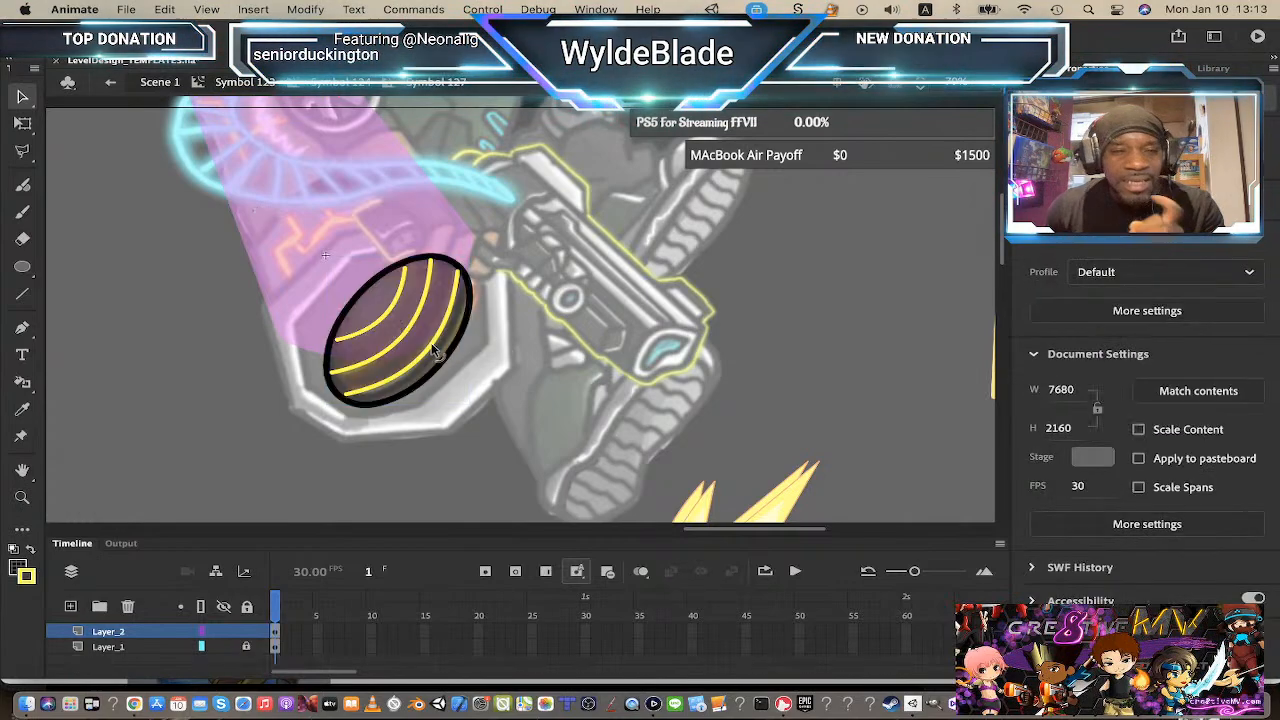
click(433, 350)
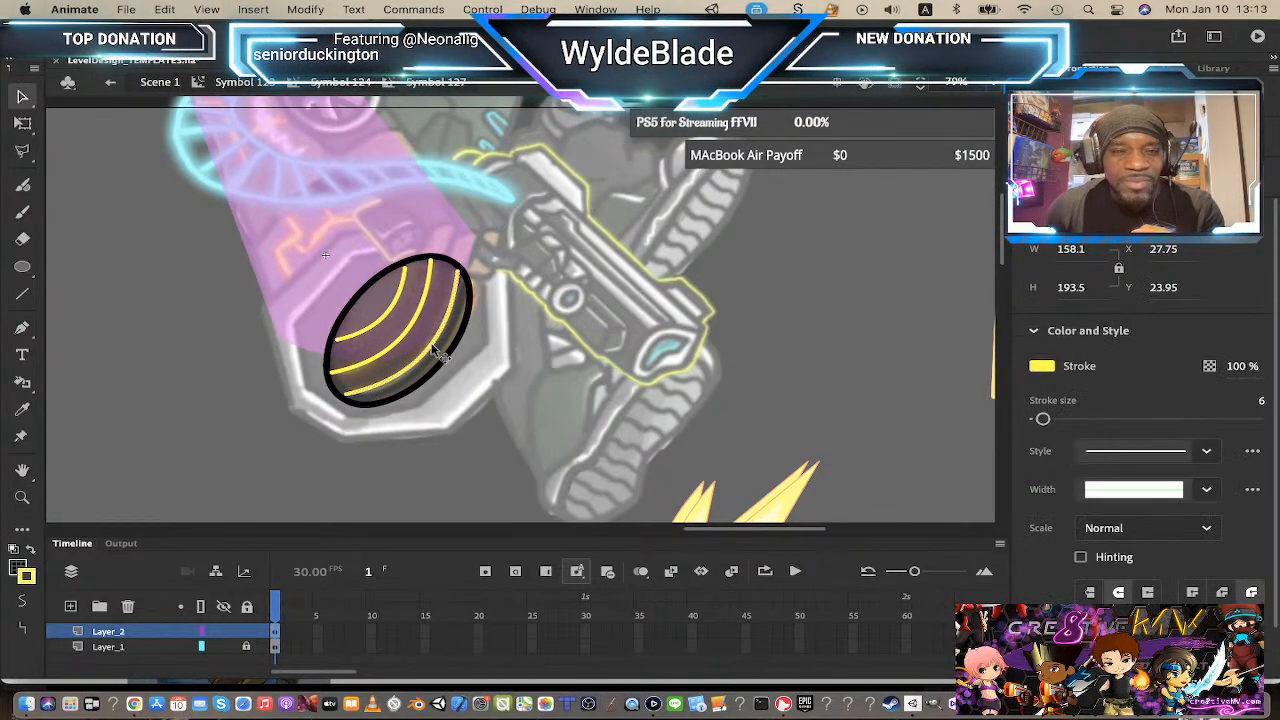
Step: Try adding a Glow filter to the oval symbol instance, then delete it
click(350, 83)
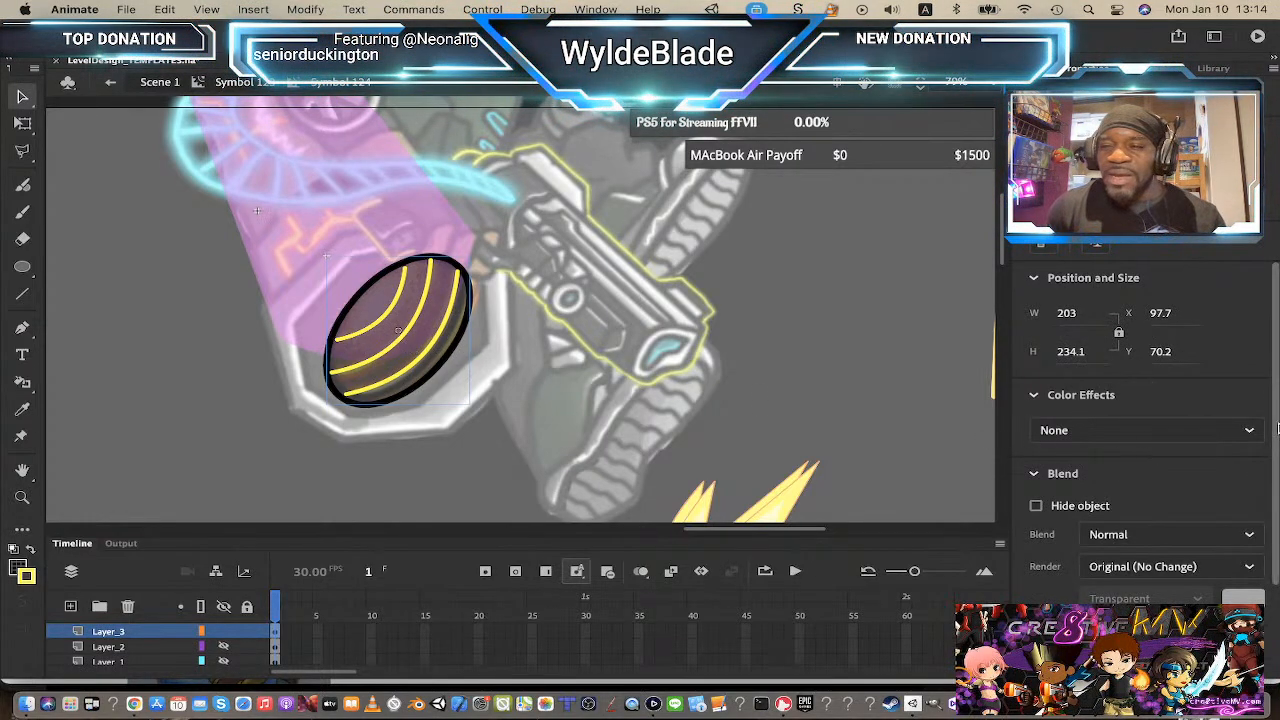
scroll(1278, 428, down, 3)
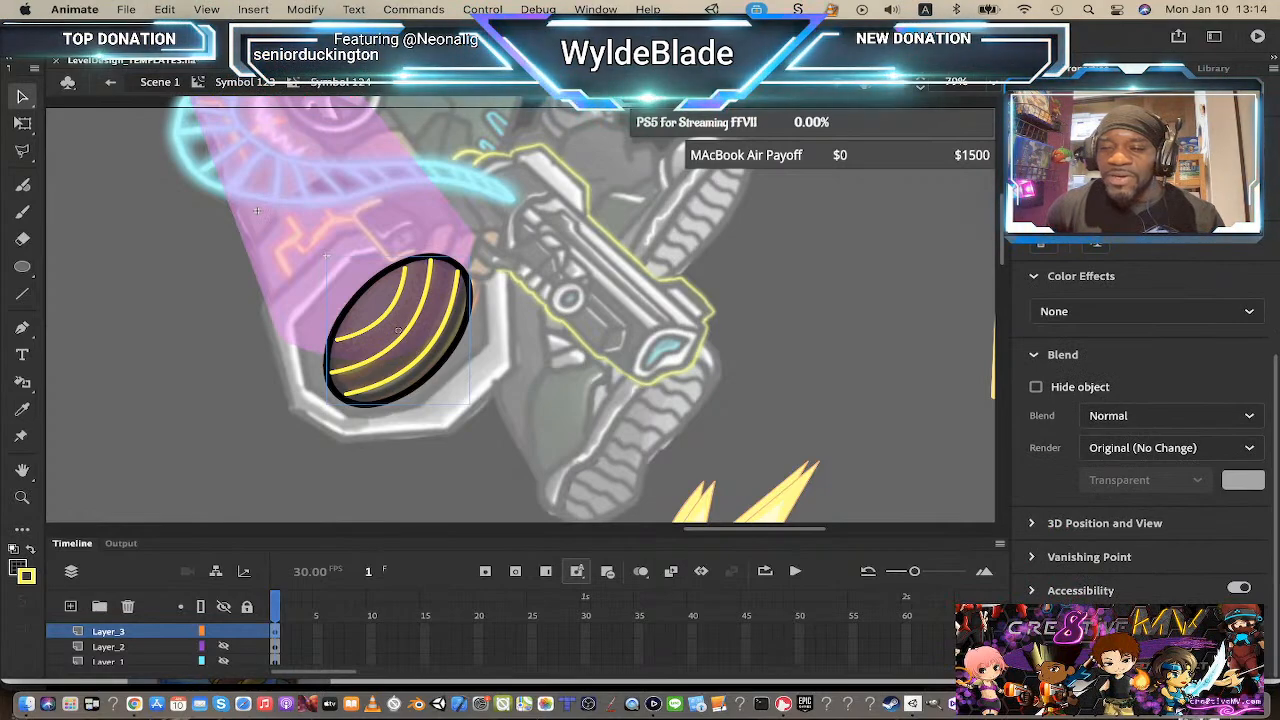
click(1190, 591)
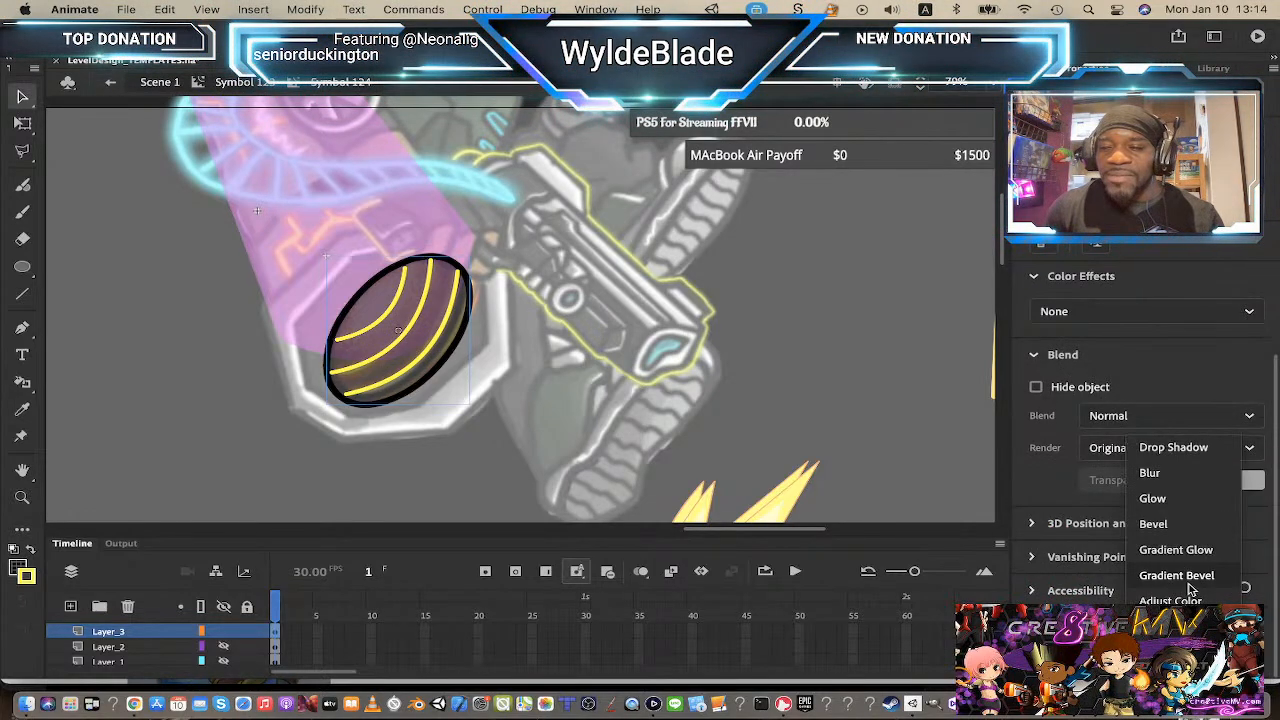
click(1168, 499)
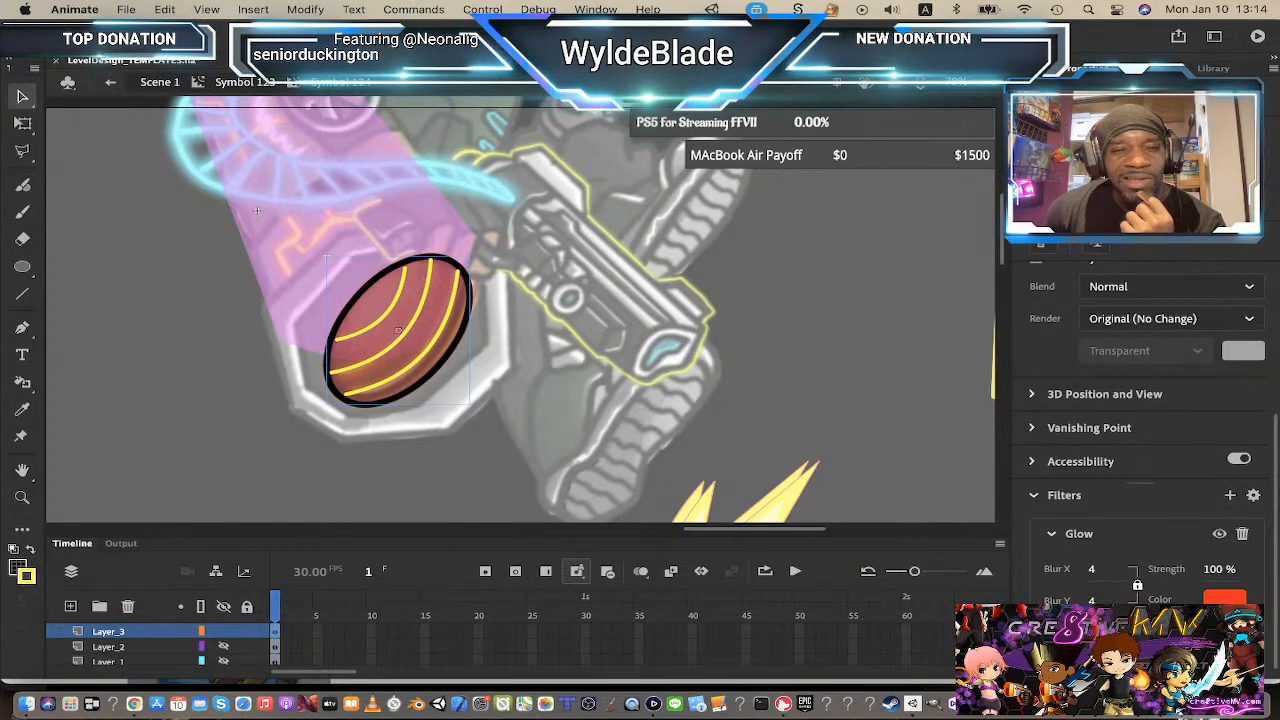
click(1242, 537)
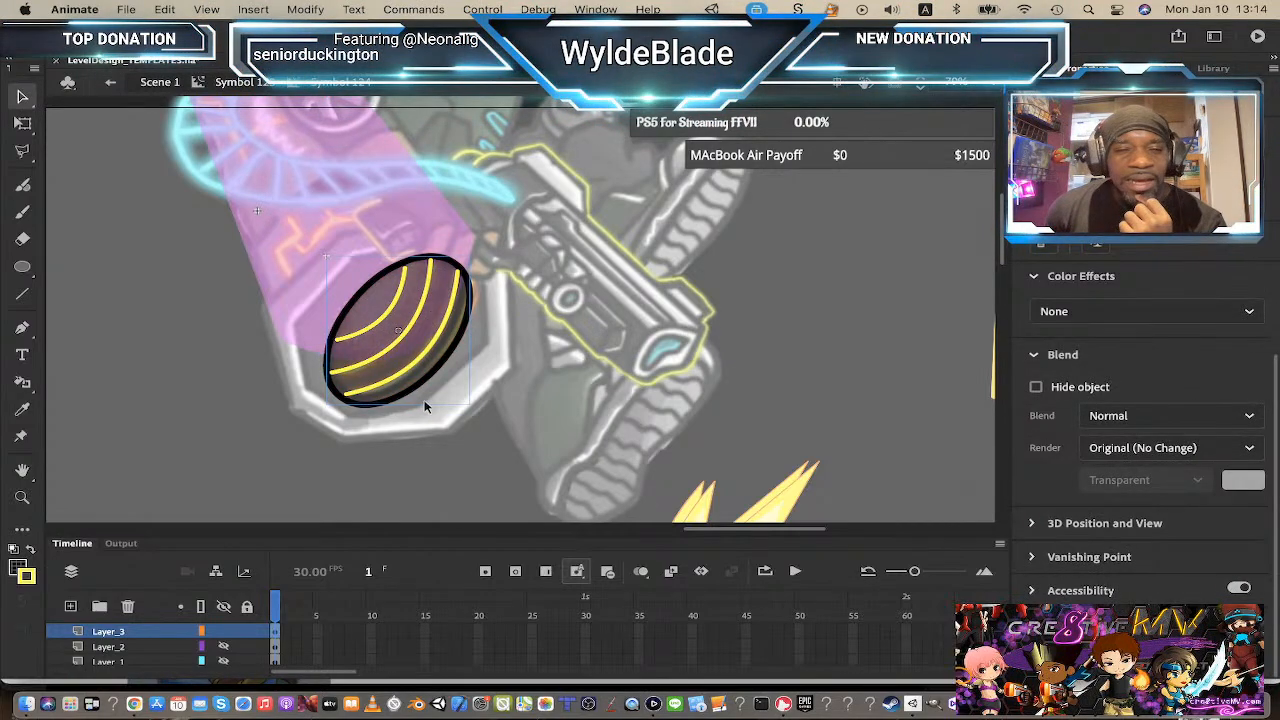
Step: Enter the oval symbol and convert its yellow arcs into a new symbol
double_click(432, 362)
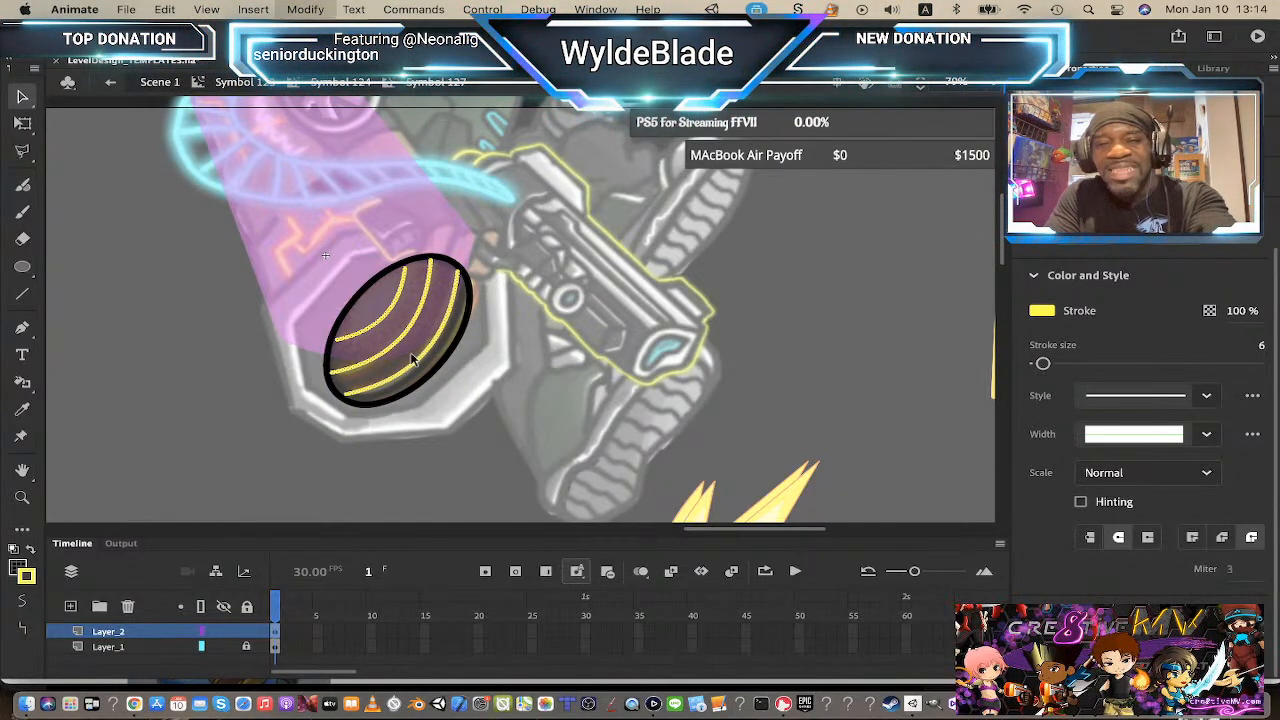
key(F8)
key(Return)
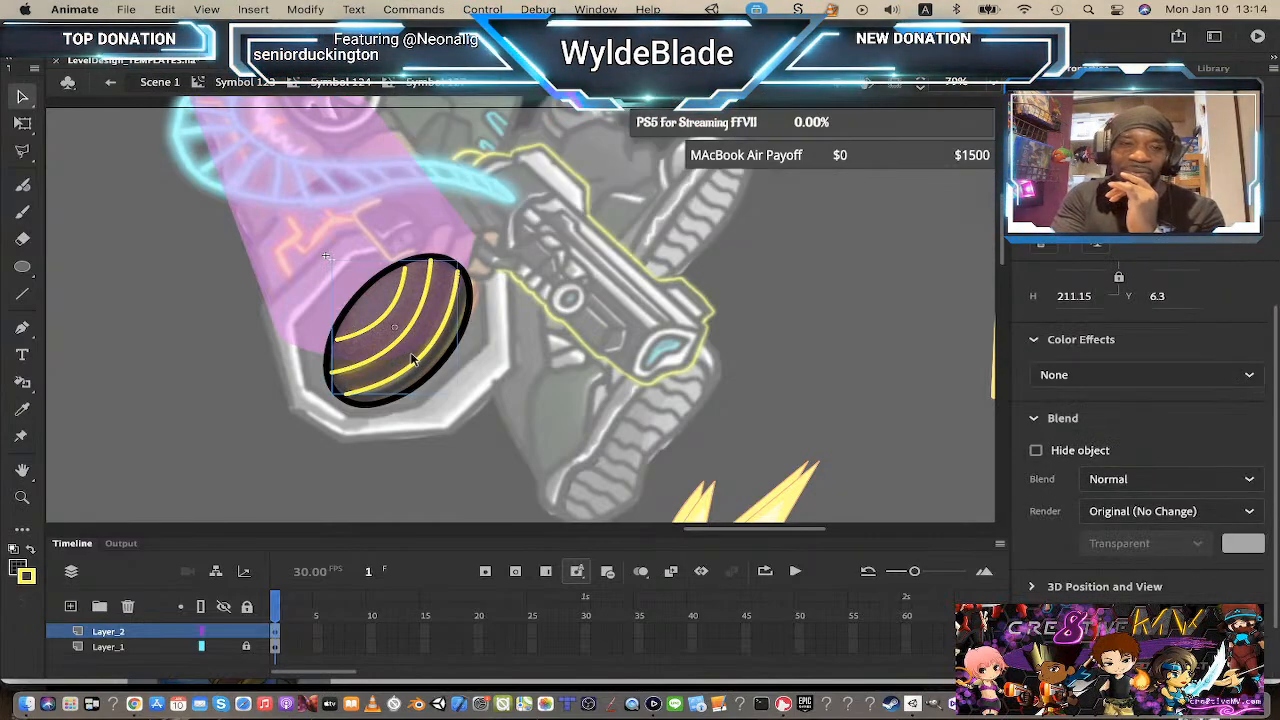
click(1253, 373)
click(1213, 515)
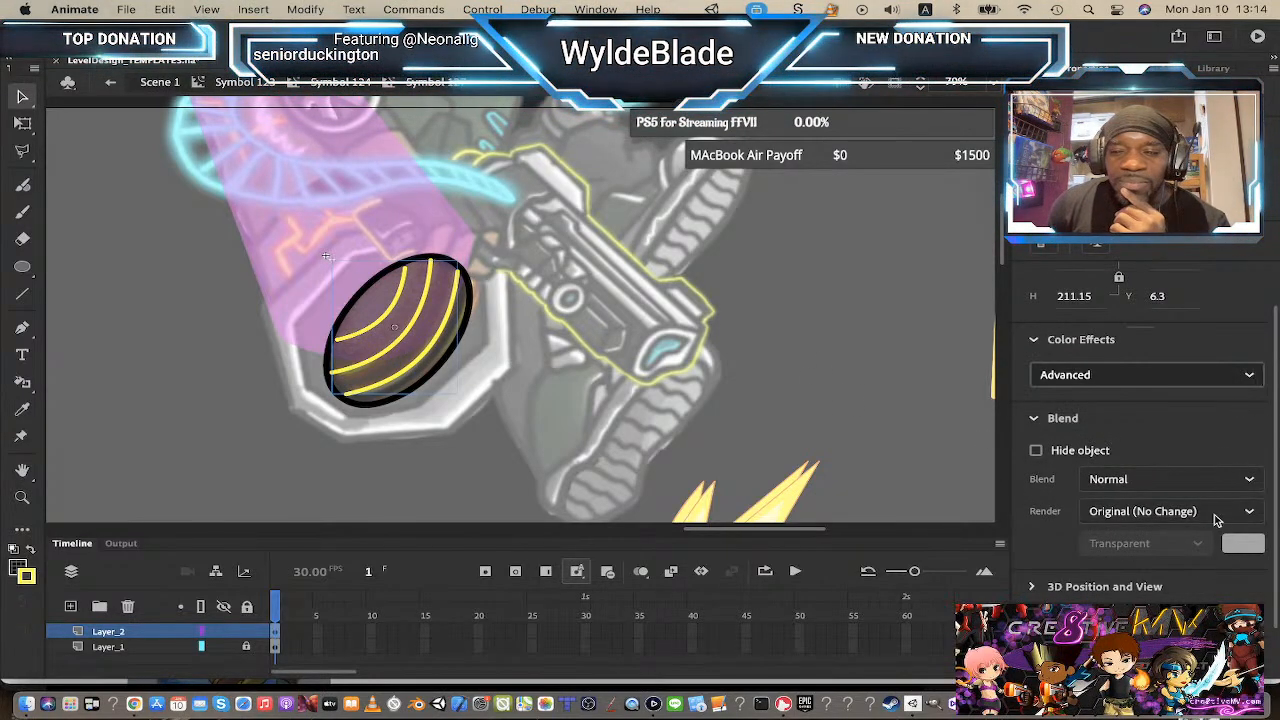
click(1249, 376)
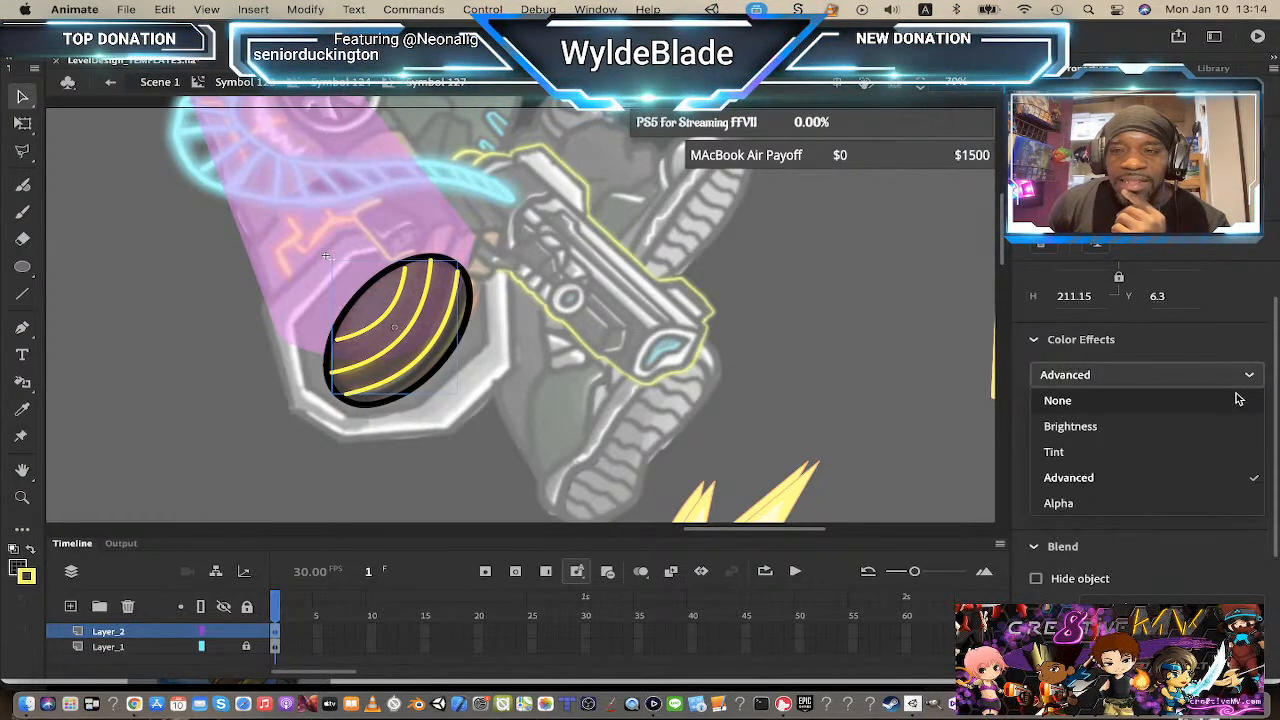
click(1176, 401)
Step: Add a Glow filter to the arcs symbol and set its blur to 30
scroll(1225, 441, down, 2)
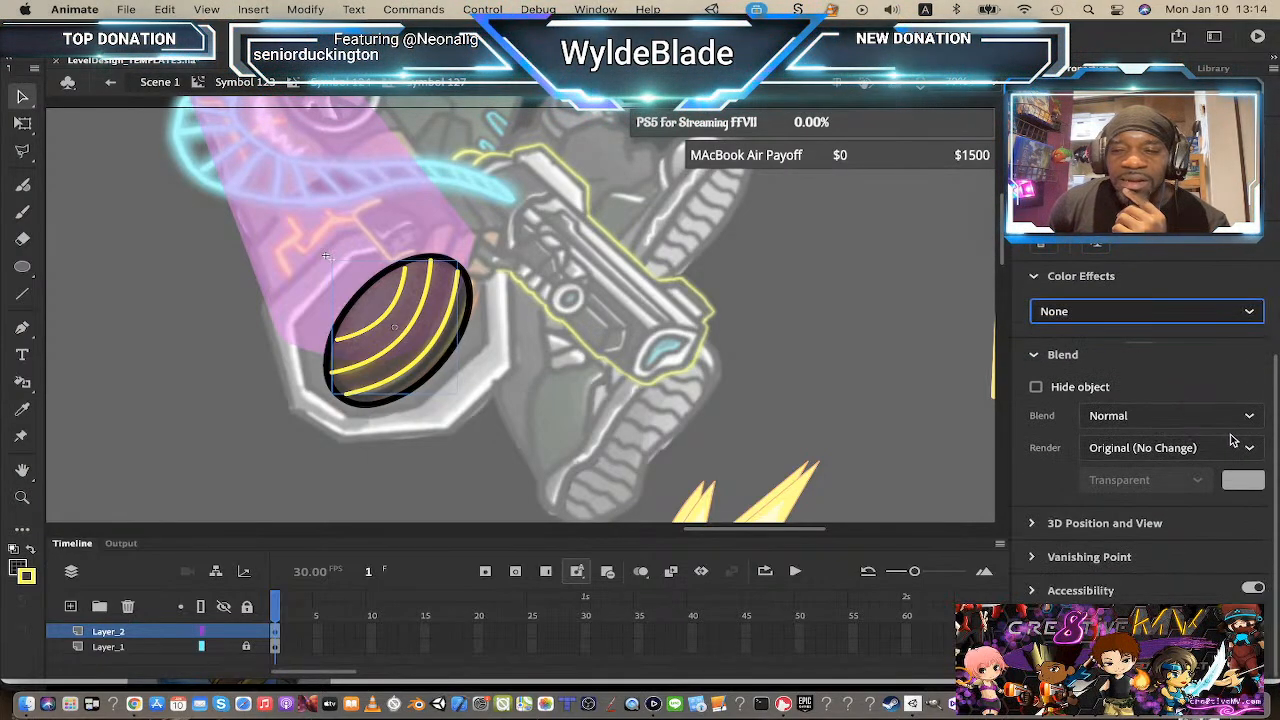
click(1230, 624)
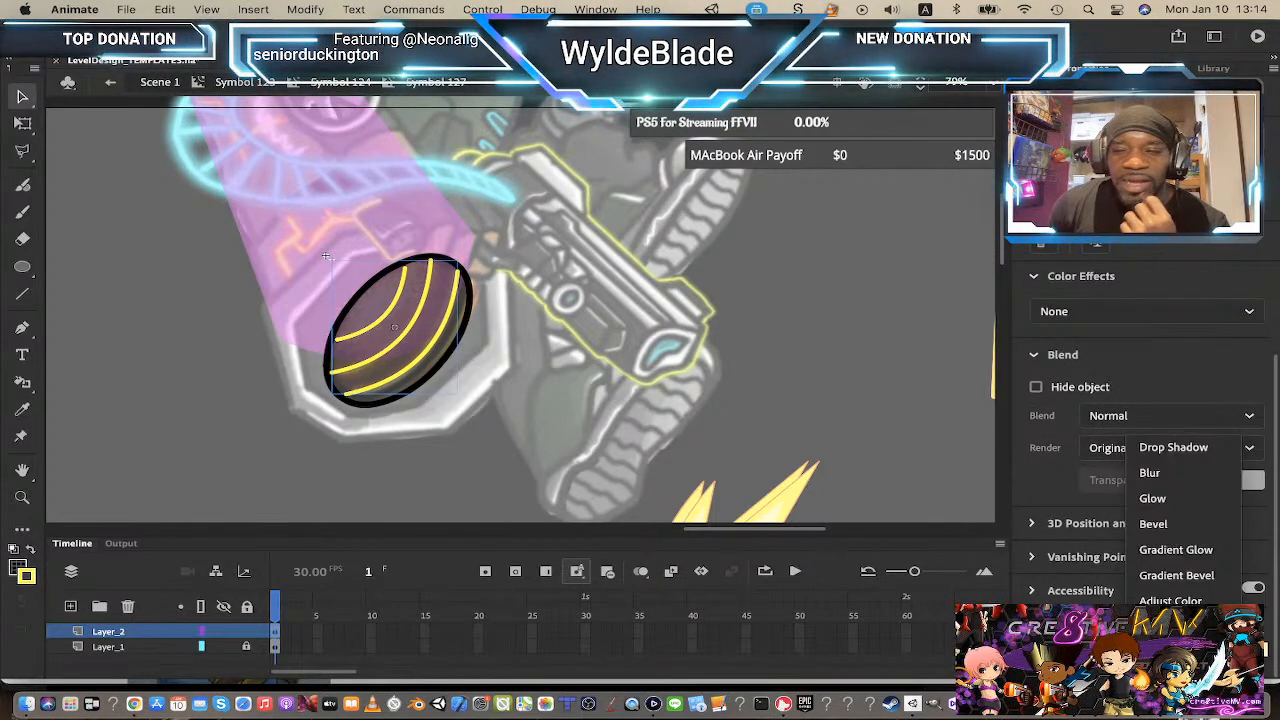
click(1186, 508)
scroll(1184, 510, down, 3)
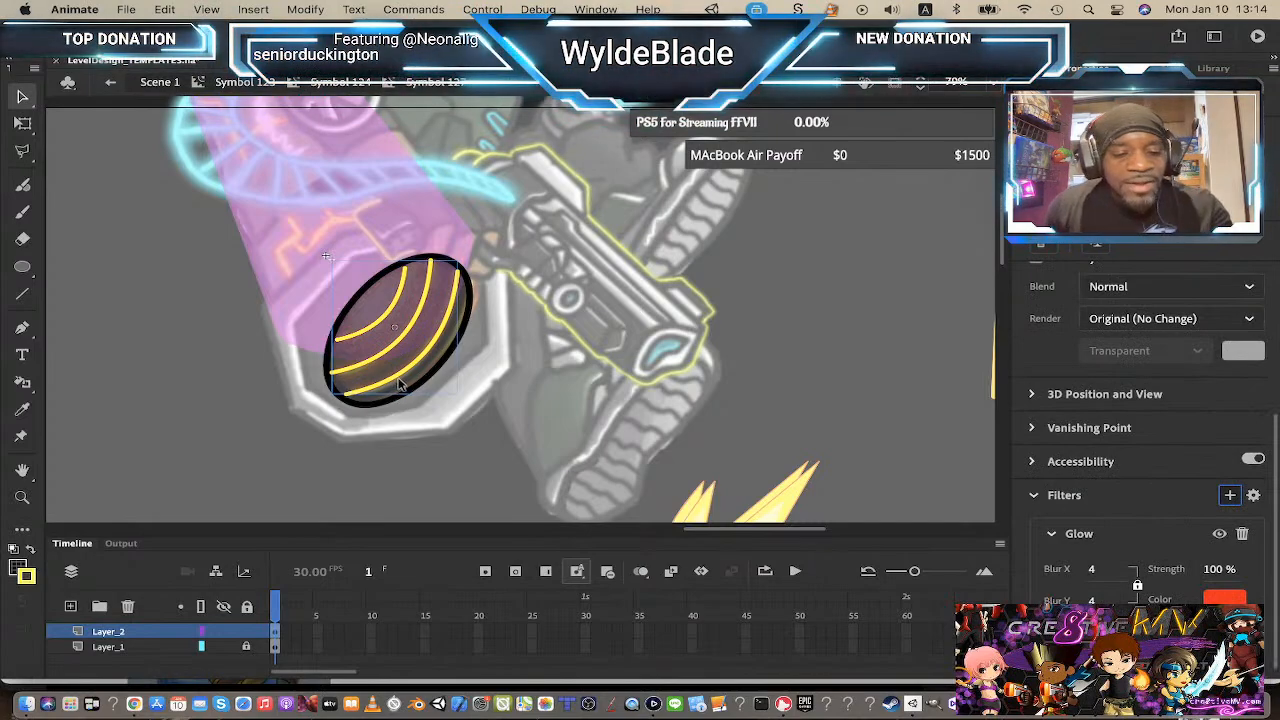
key(z)
click(443, 335)
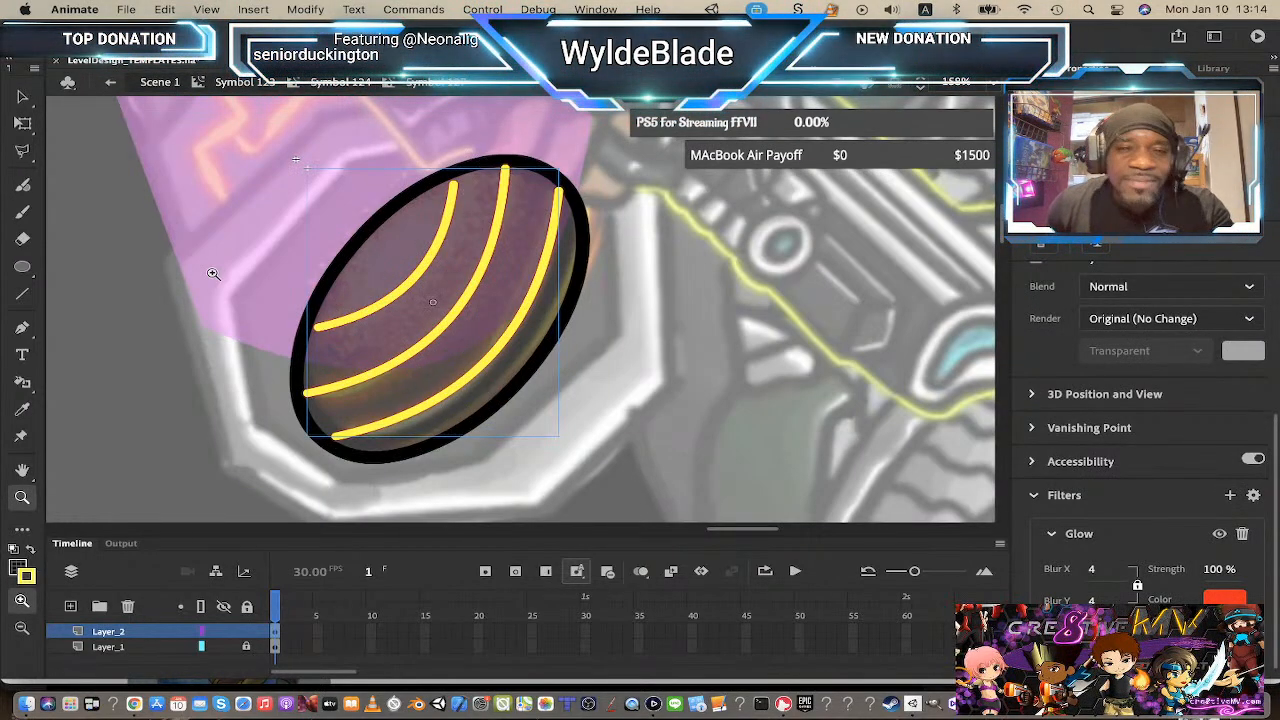
click(22, 99)
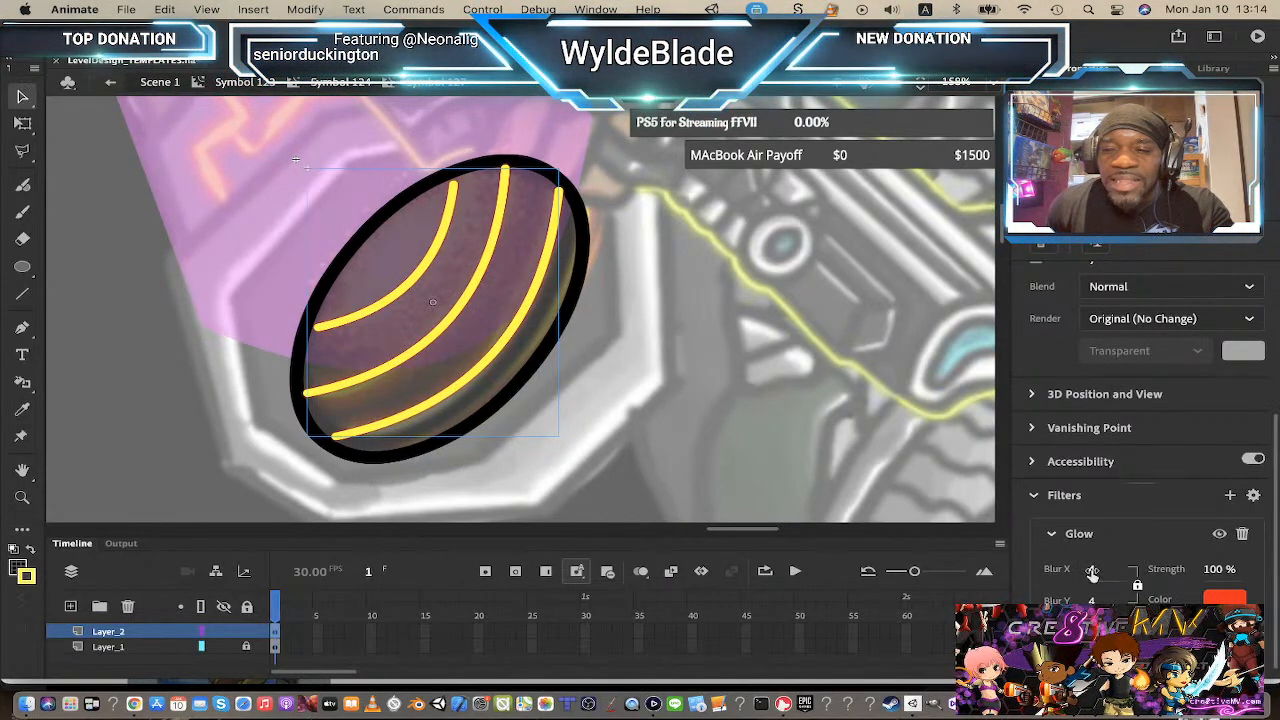
mouse_move(1092, 572)
mouse_down()
mouse_move(1122, 568)
mouse_move(1106, 569)
mouse_up()
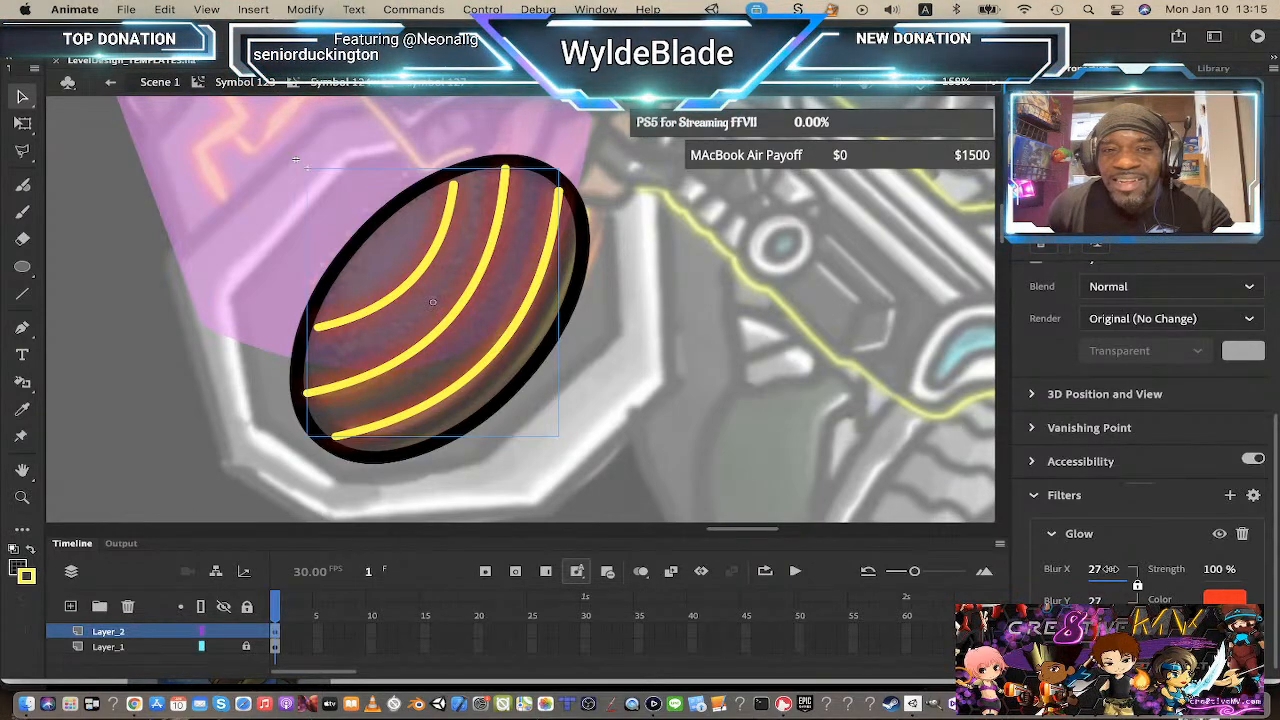
drag(1108, 569, 1109, 569)
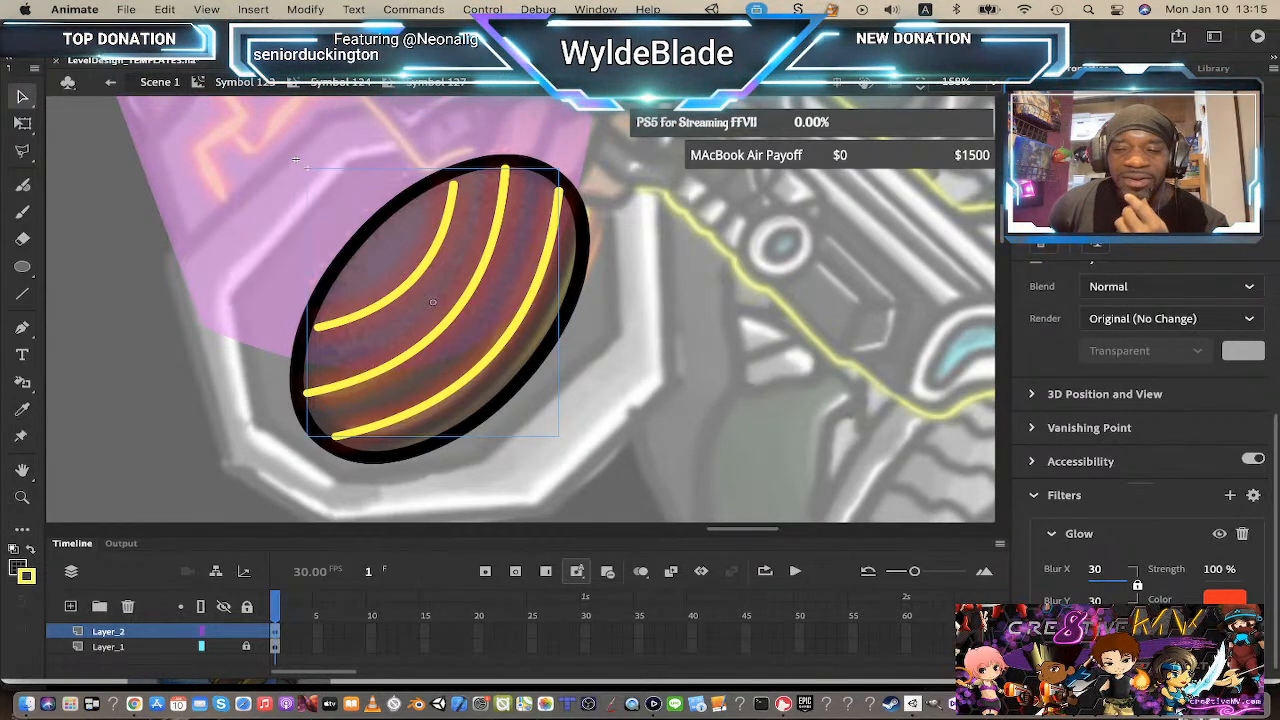
click(1140, 638)
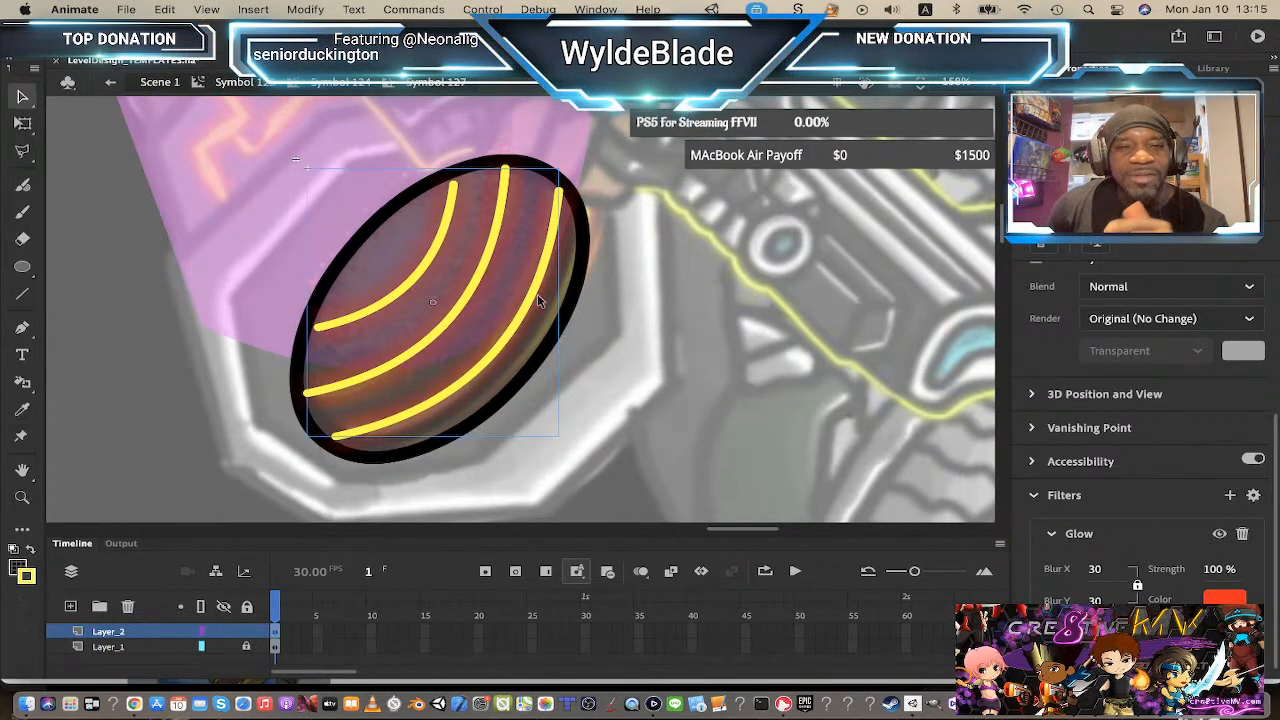
Step: Step out to the parent symbols to review the glowing arcs on the muzzle, then return to the oval symbol's level
click(345, 84)
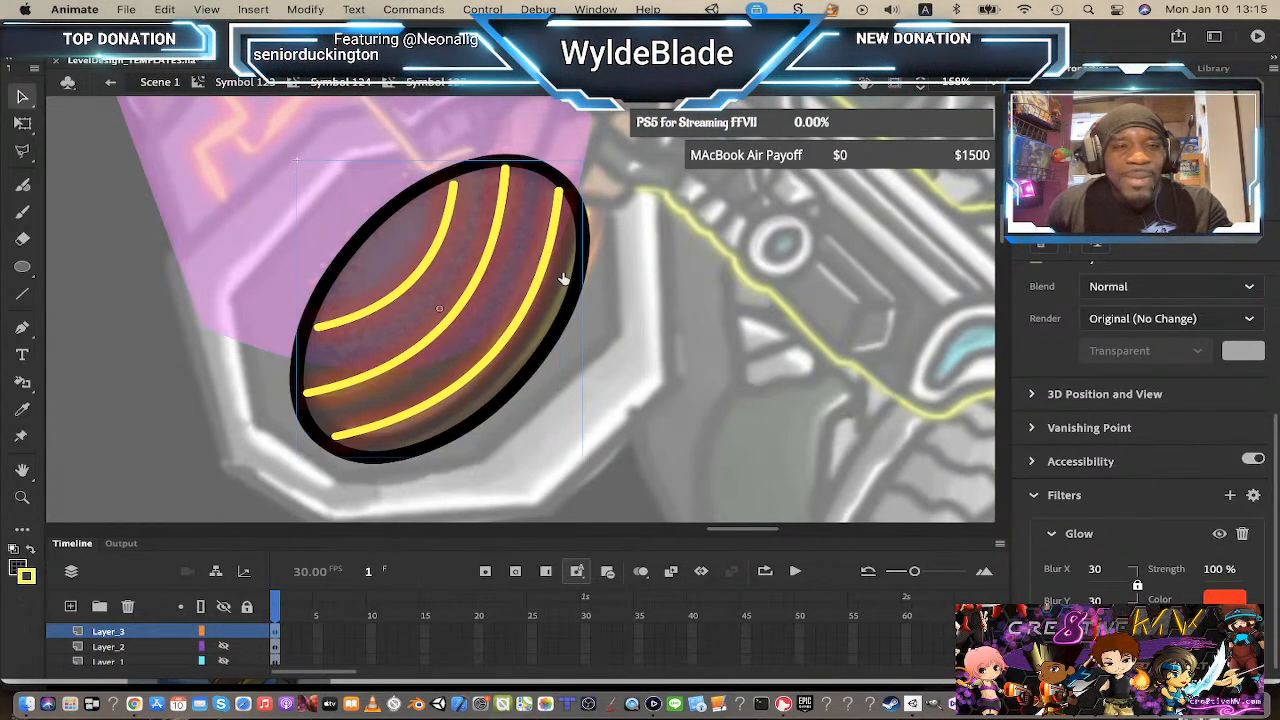
key(z)
alt+click(575, 341)
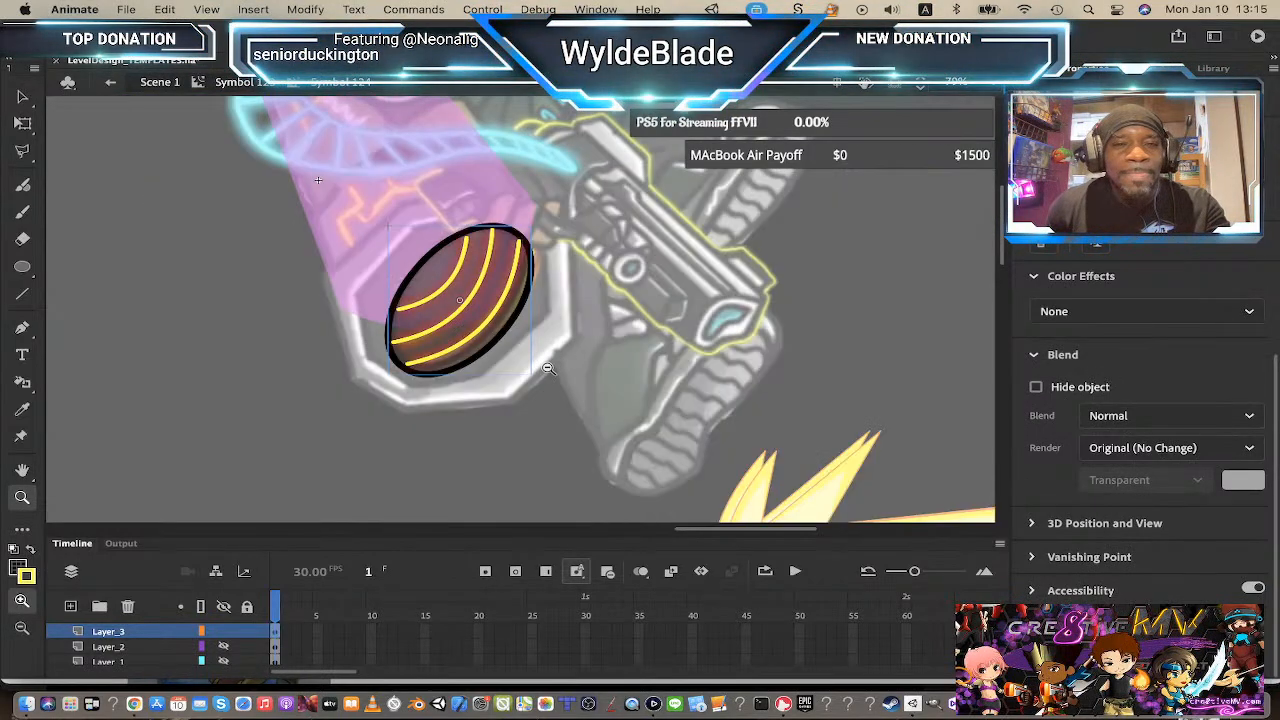
alt+click(556, 350)
click(248, 82)
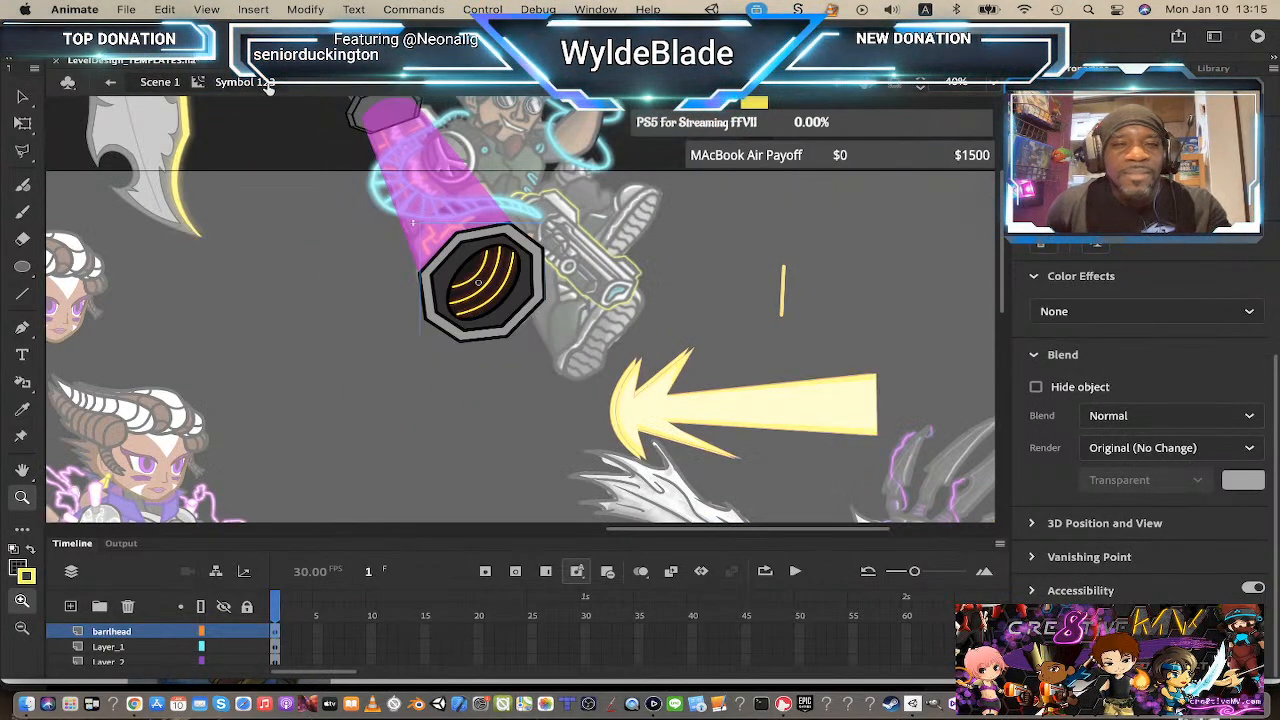
click(488, 293)
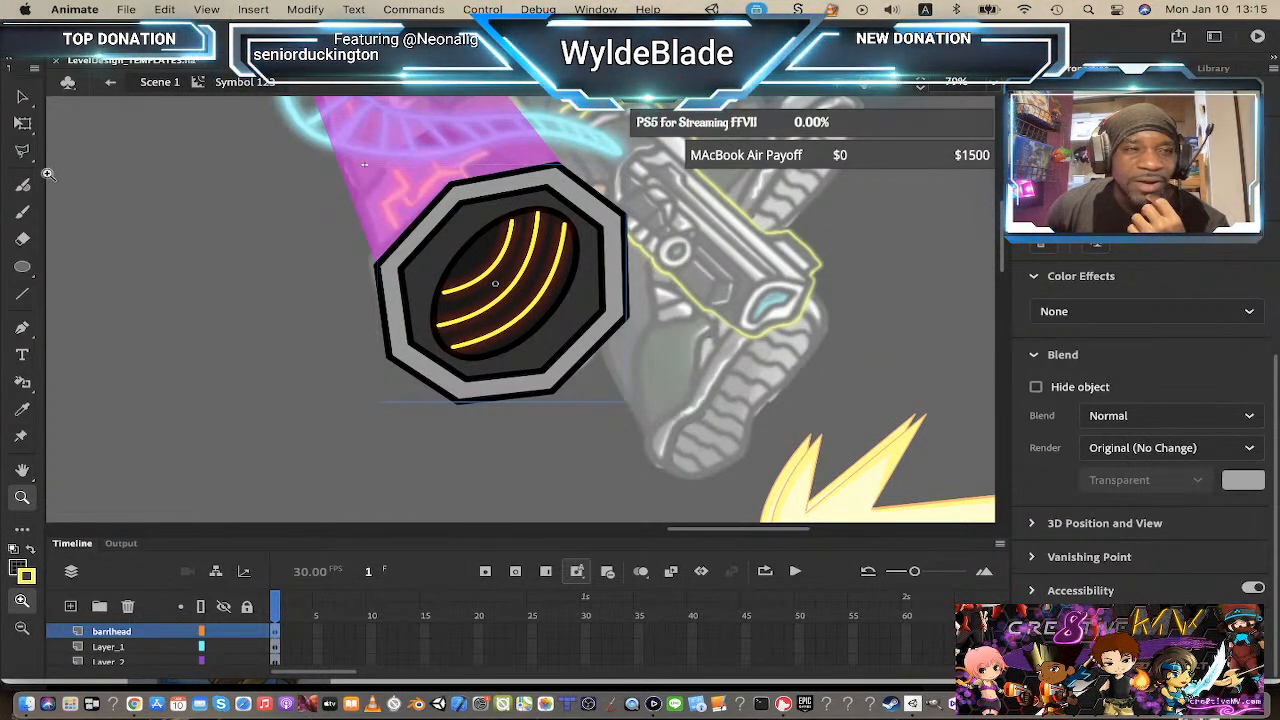
key(v)
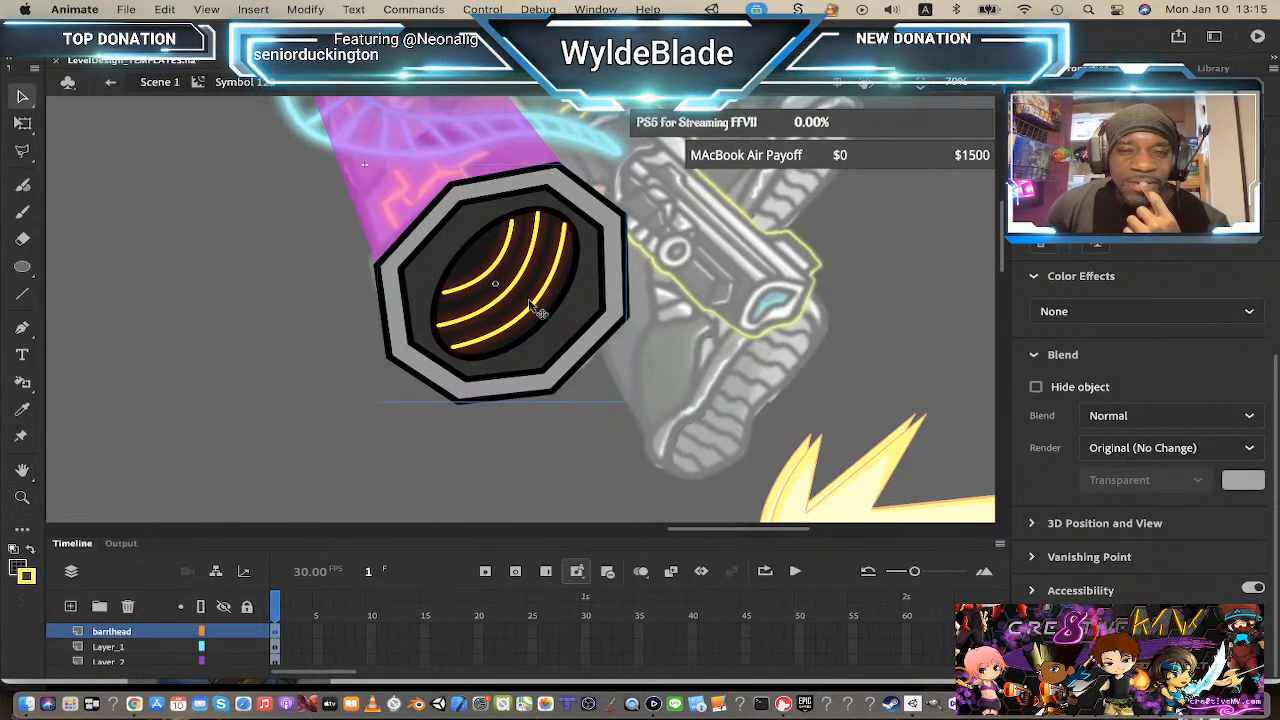
double_click(537, 310)
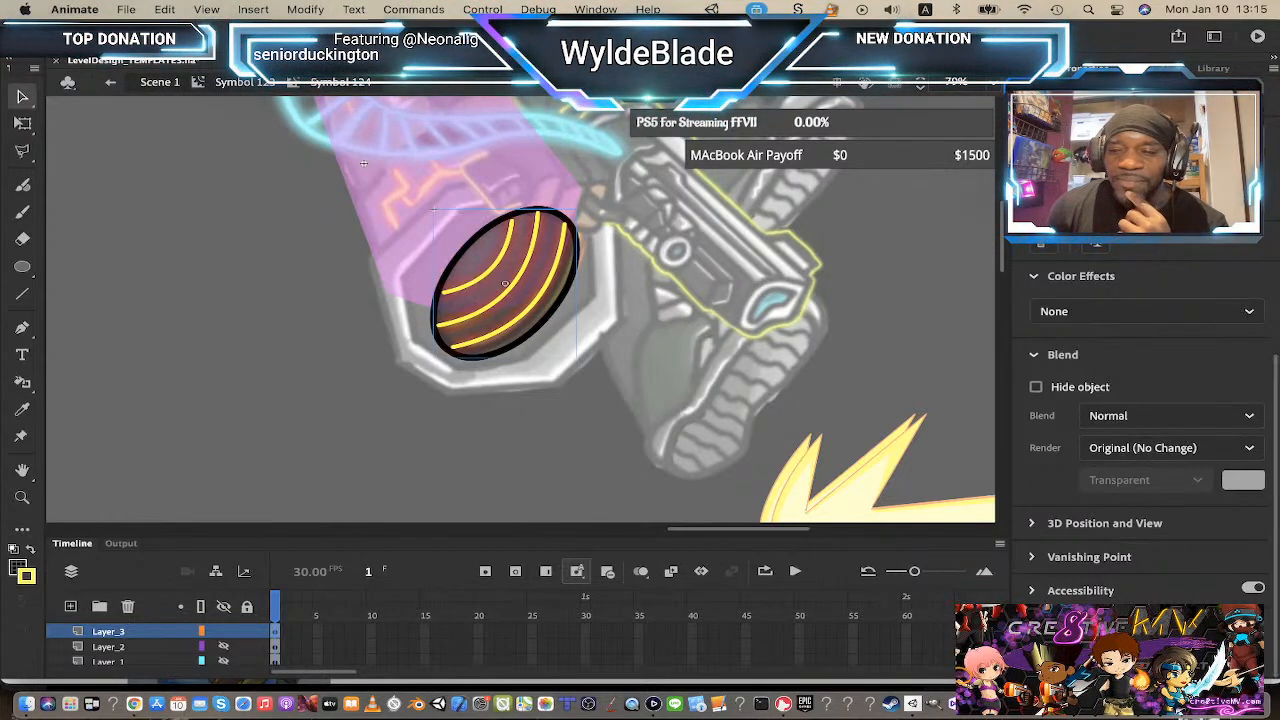
double_click(540, 320)
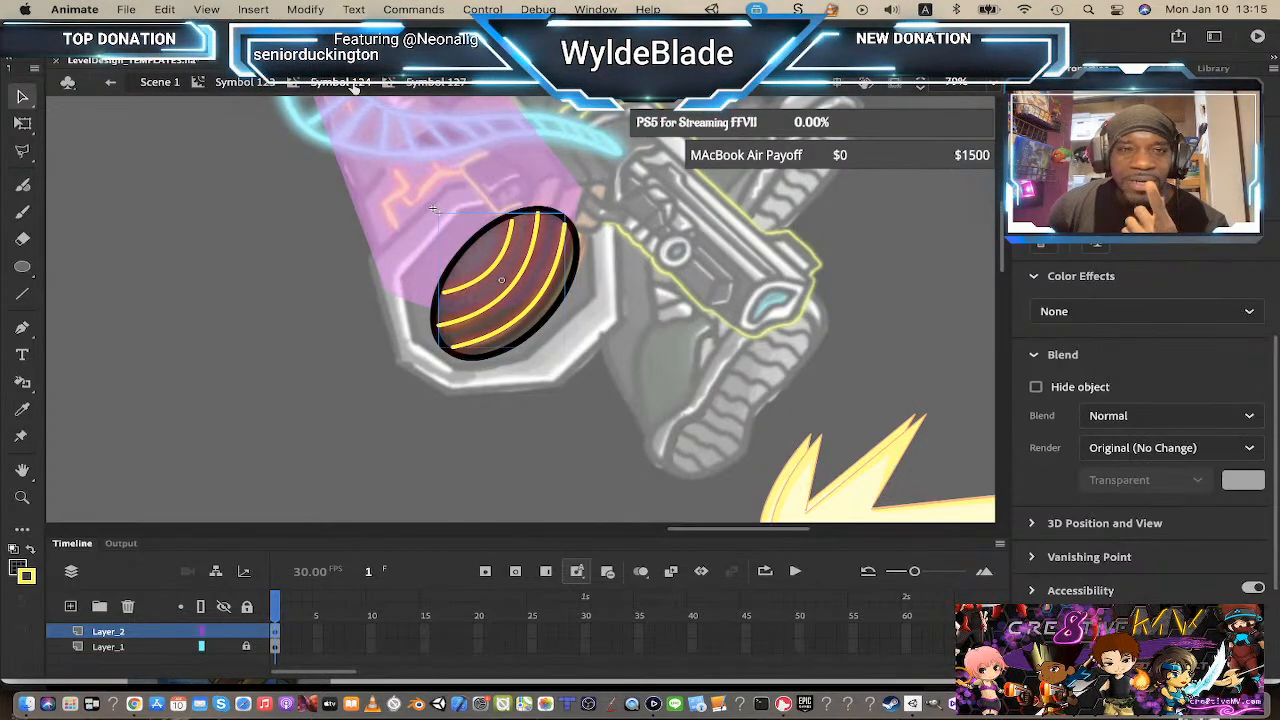
double_click(921, 326)
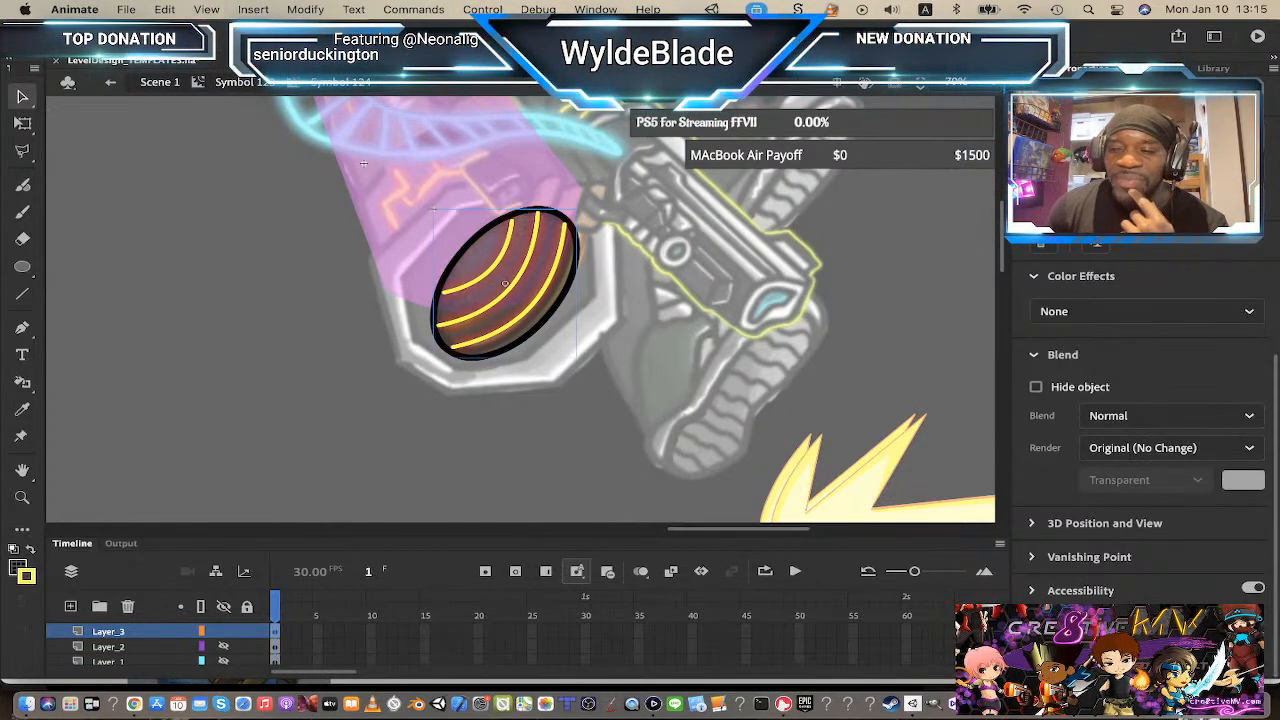
Step: Try a Glow filter on the oval symbol, review it from the parent symbol, and remove it
click(1252, 624)
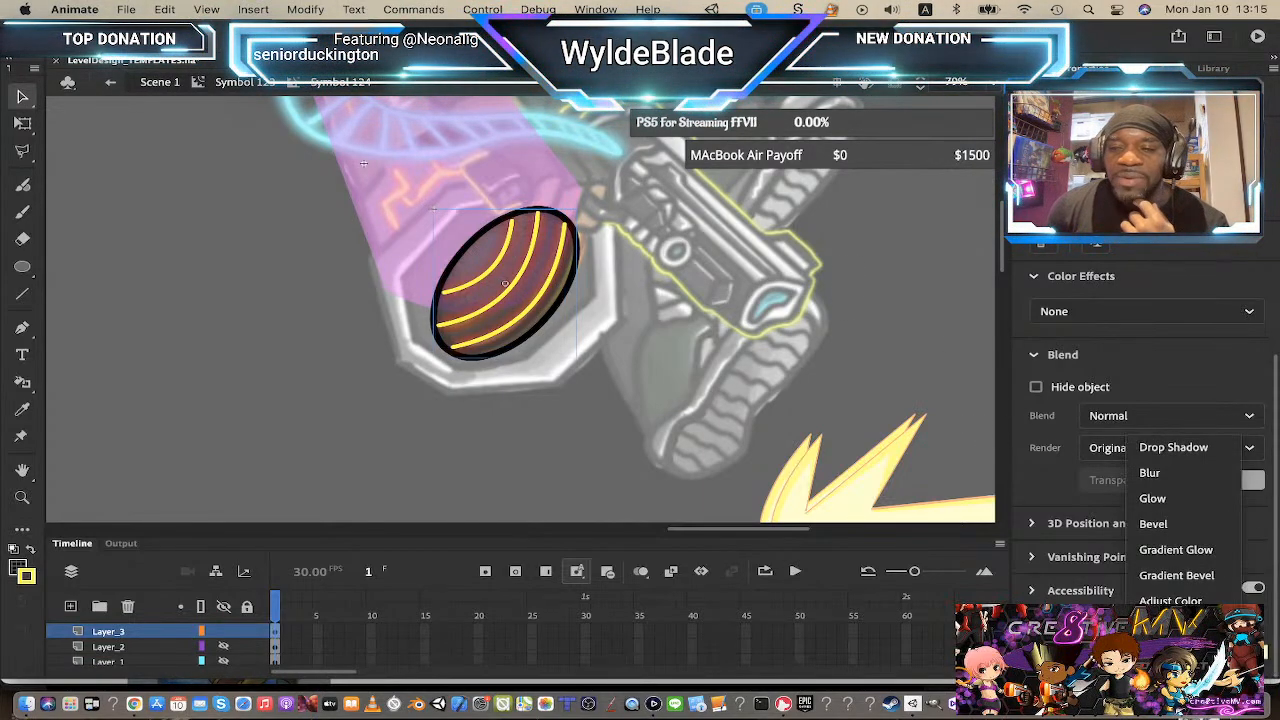
click(1153, 498)
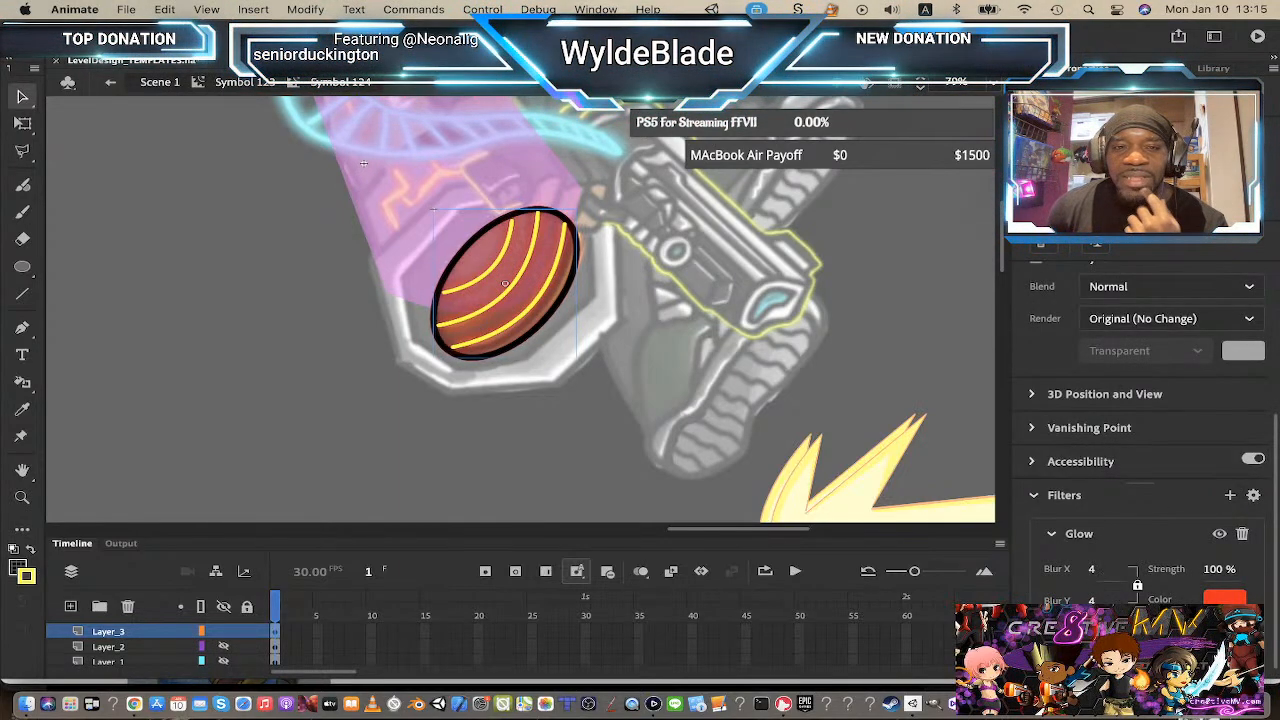
click(243, 82)
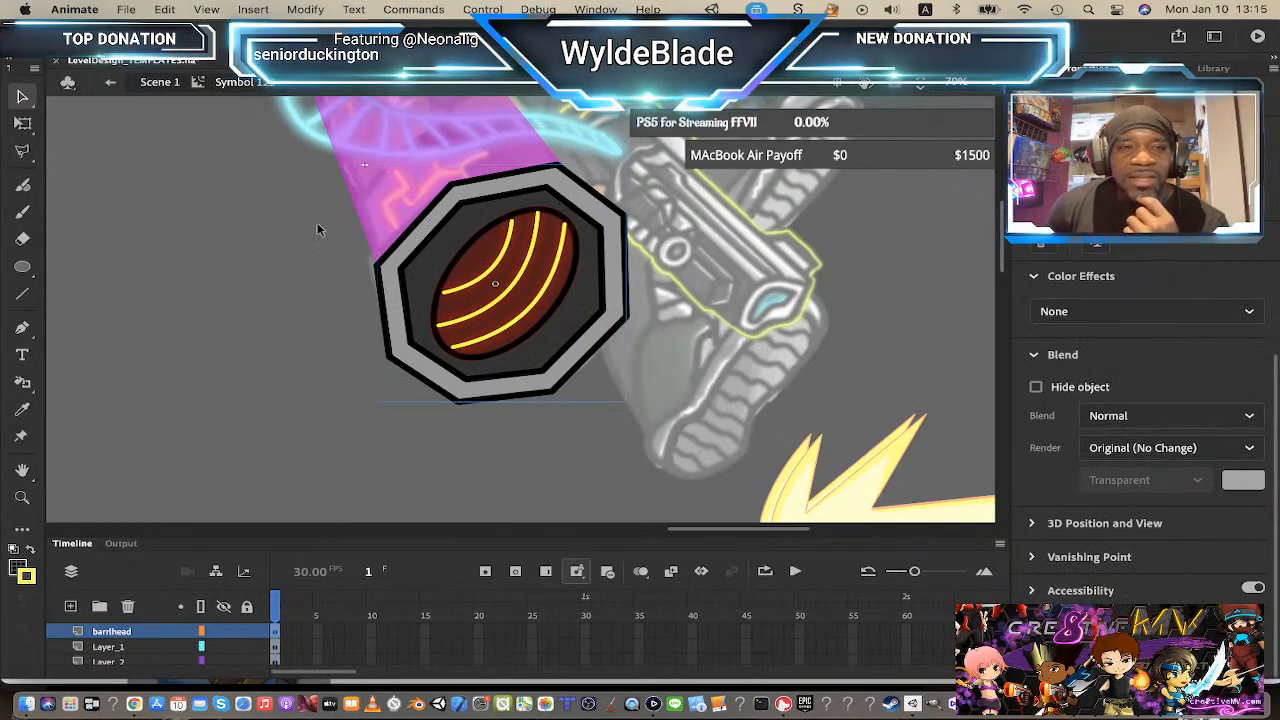
double_click(540, 312)
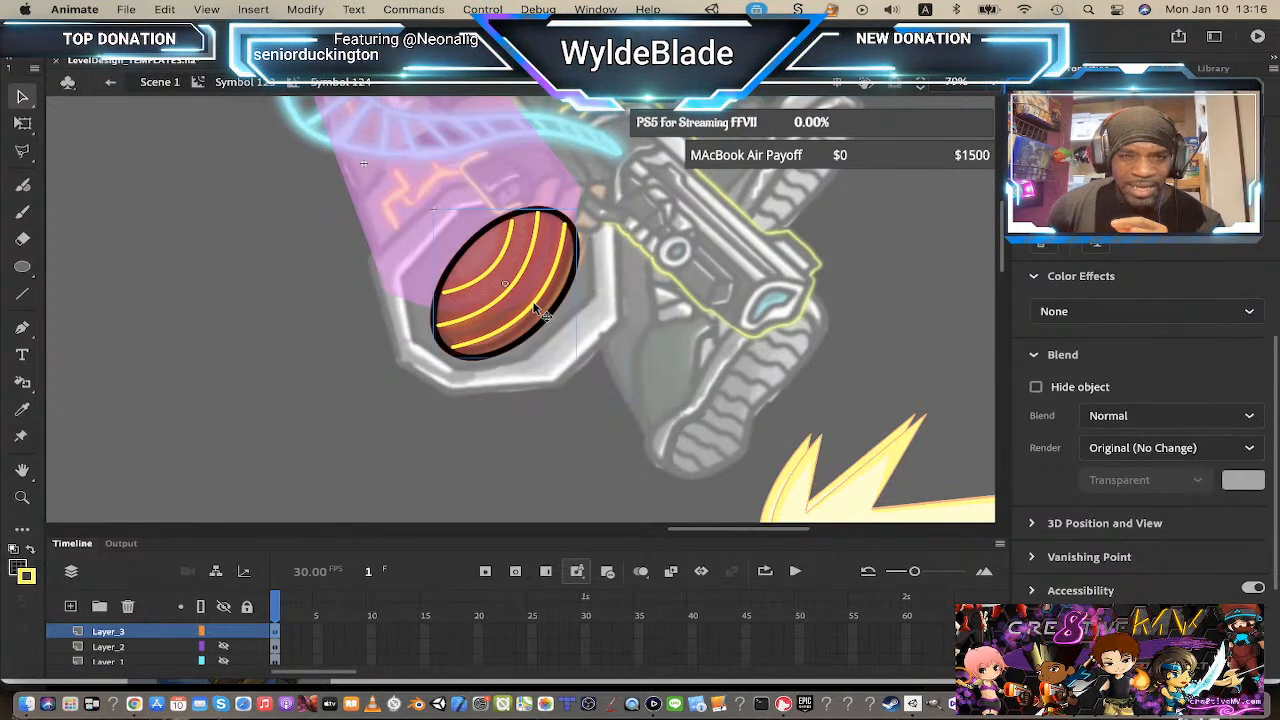
click(265, 83)
key(z)
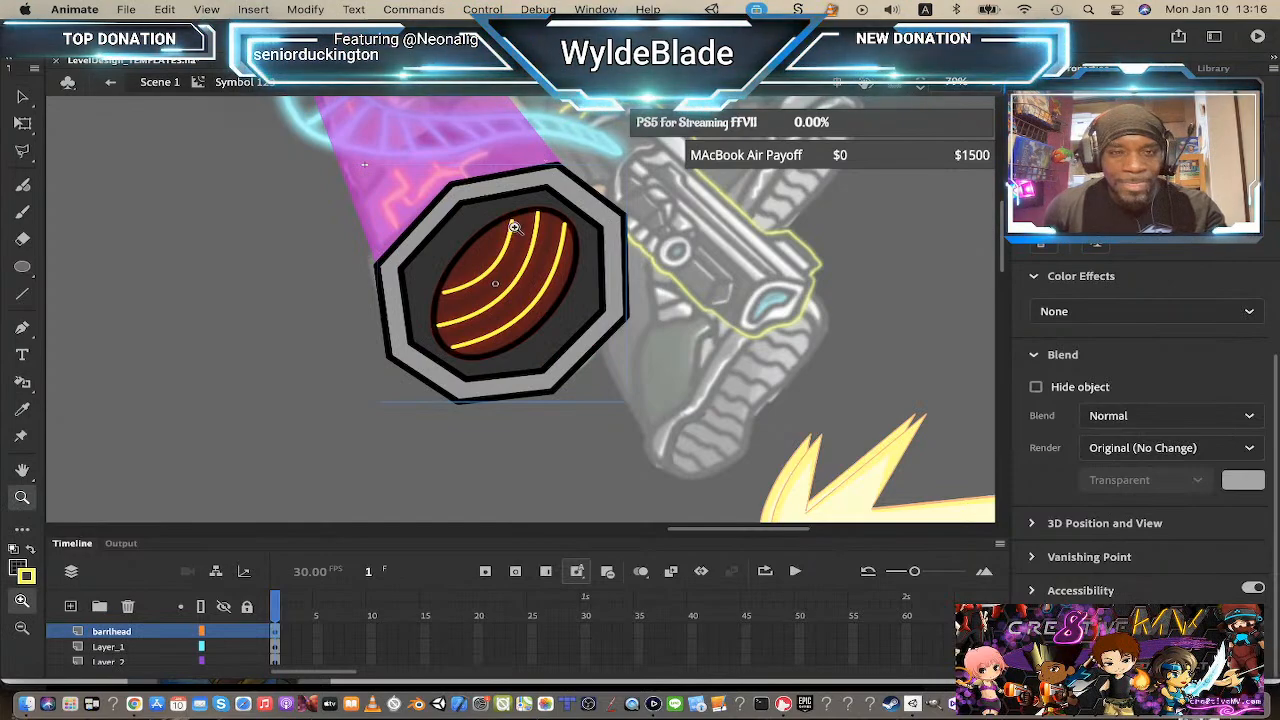
click(513, 228)
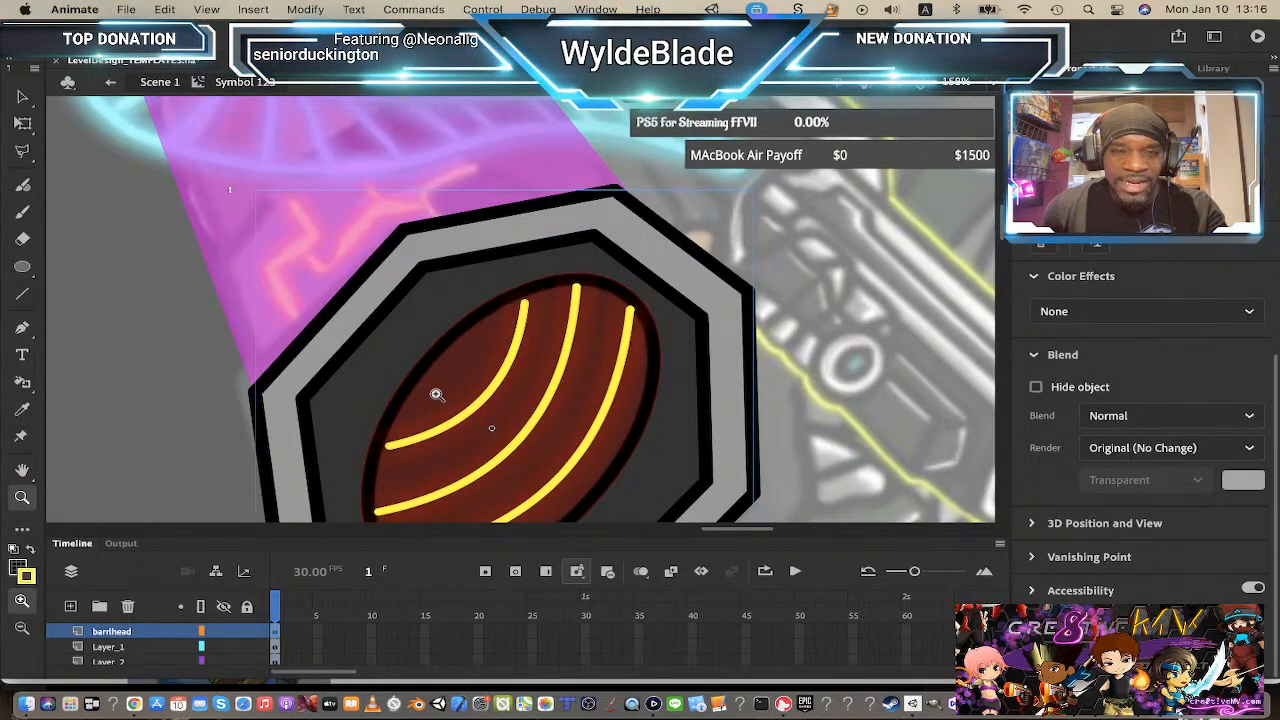
key(v)
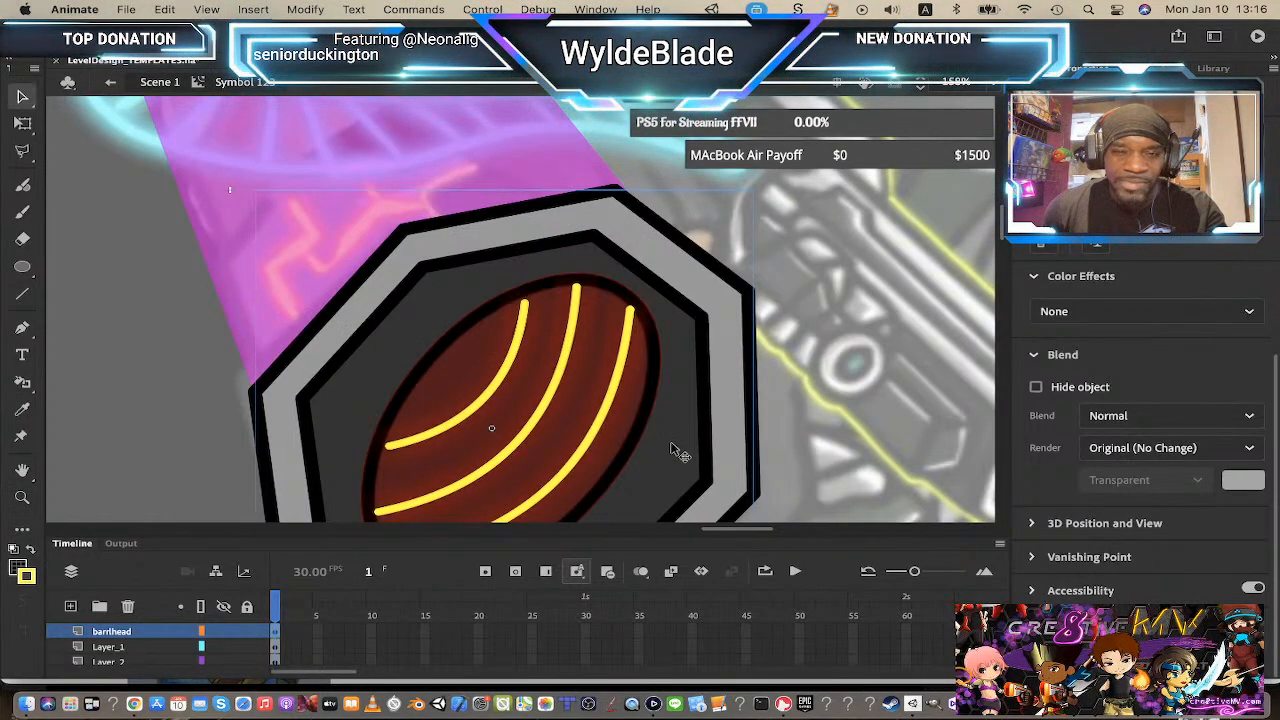
double_click(646, 412)
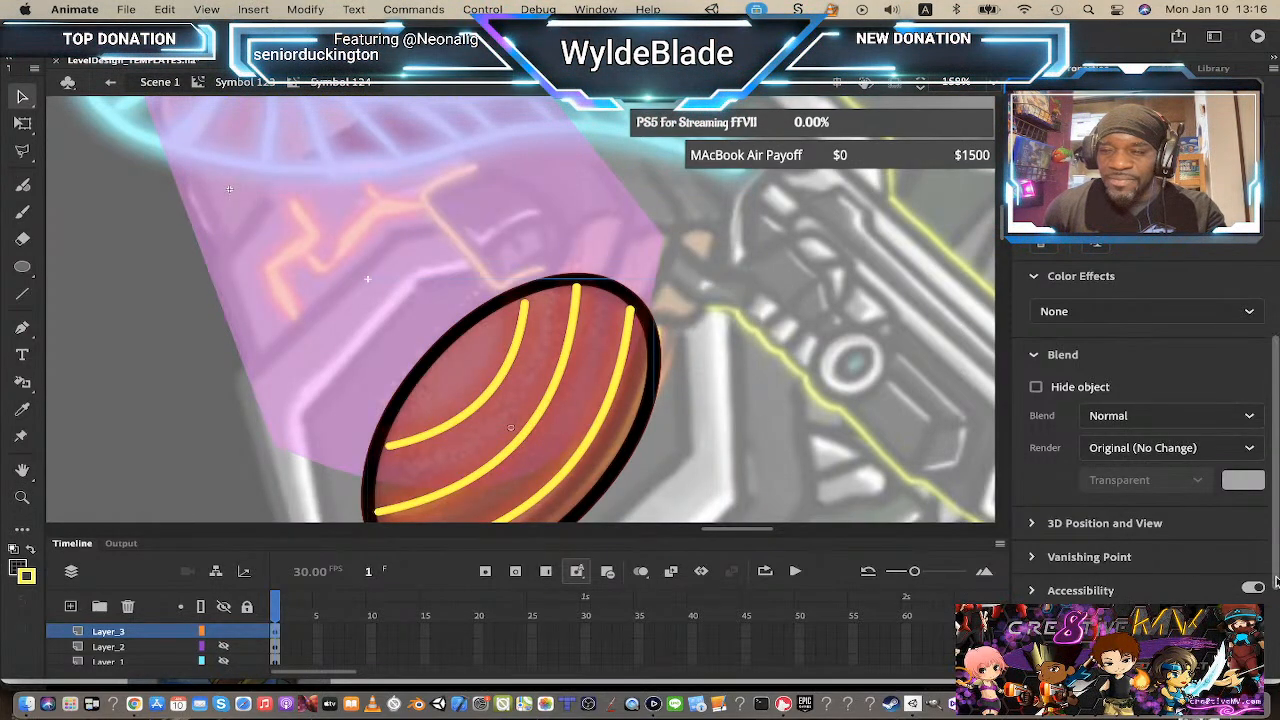
scroll(1275, 583, down, 3)
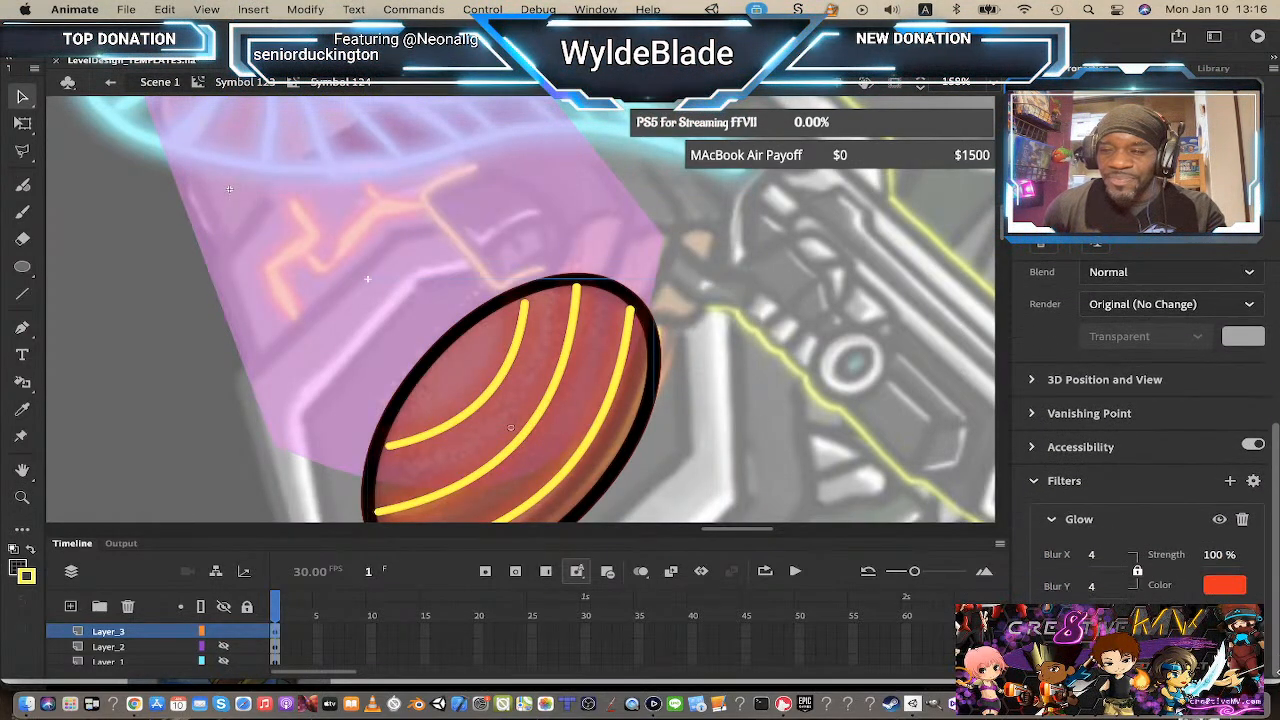
click(1242, 519)
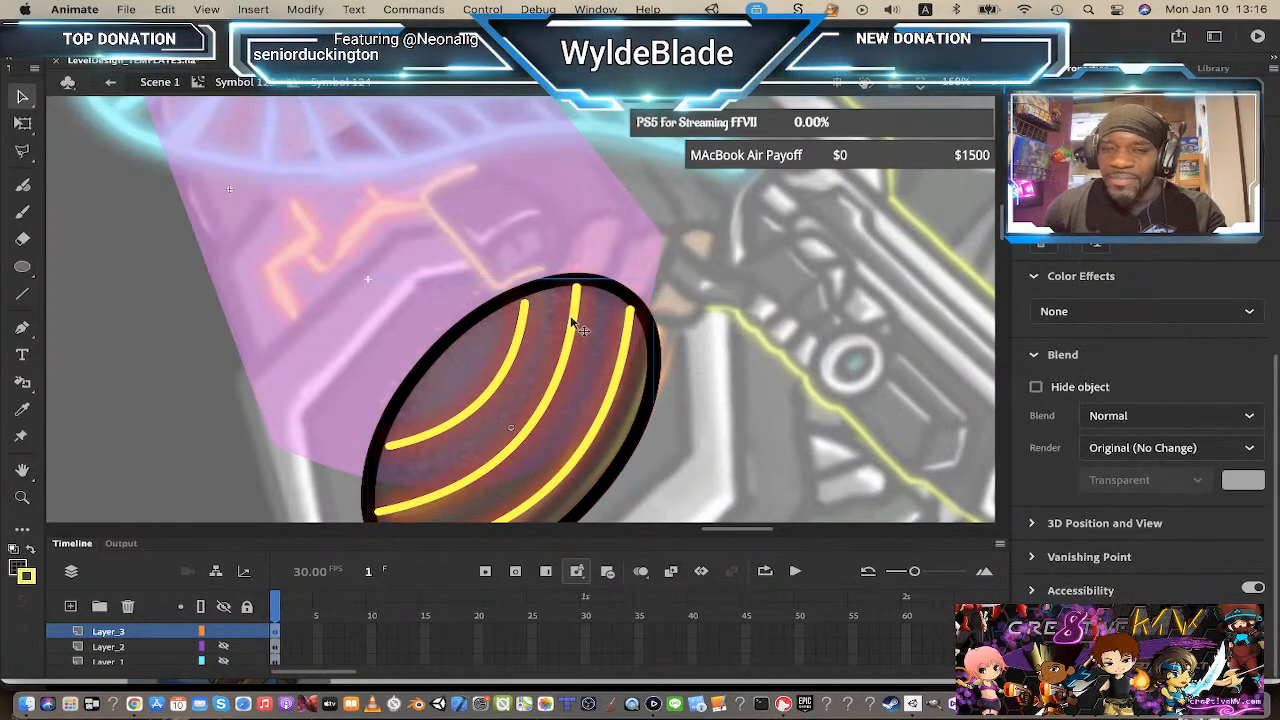
Step: Enter the pink beam symbol and outline its shape in black with the Ink Bottle tool
click(266, 84)
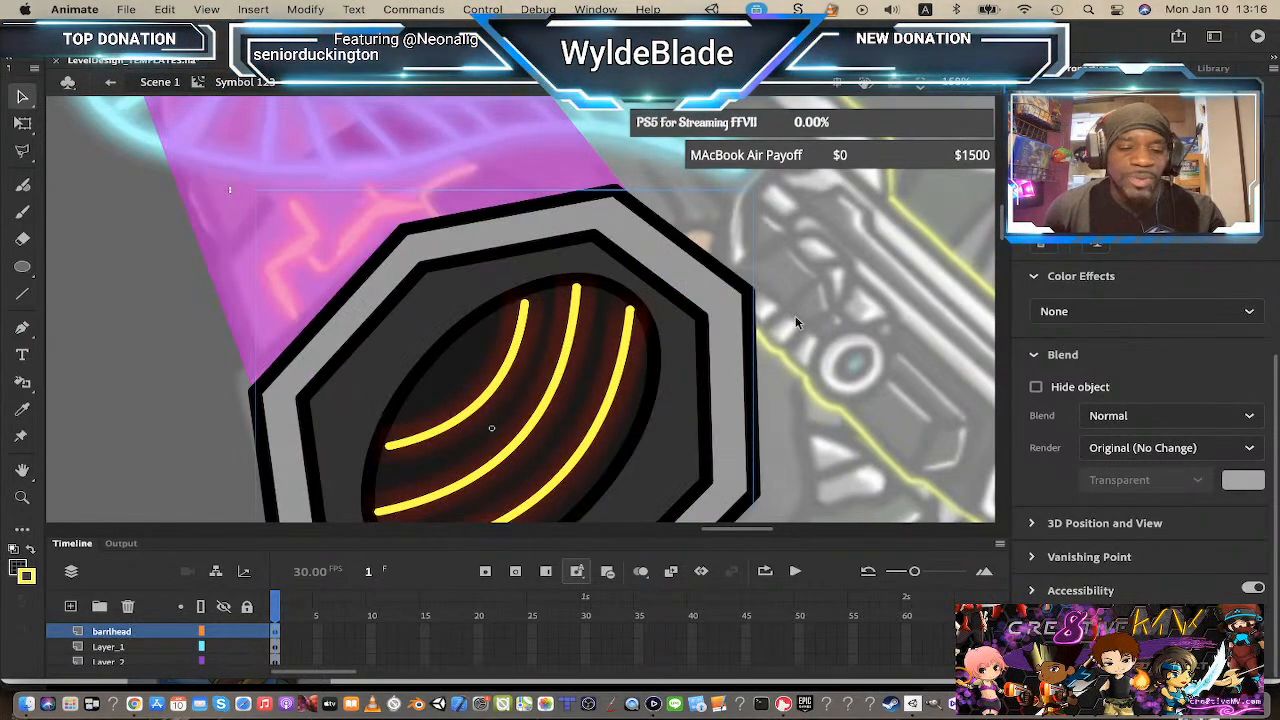
key(z)
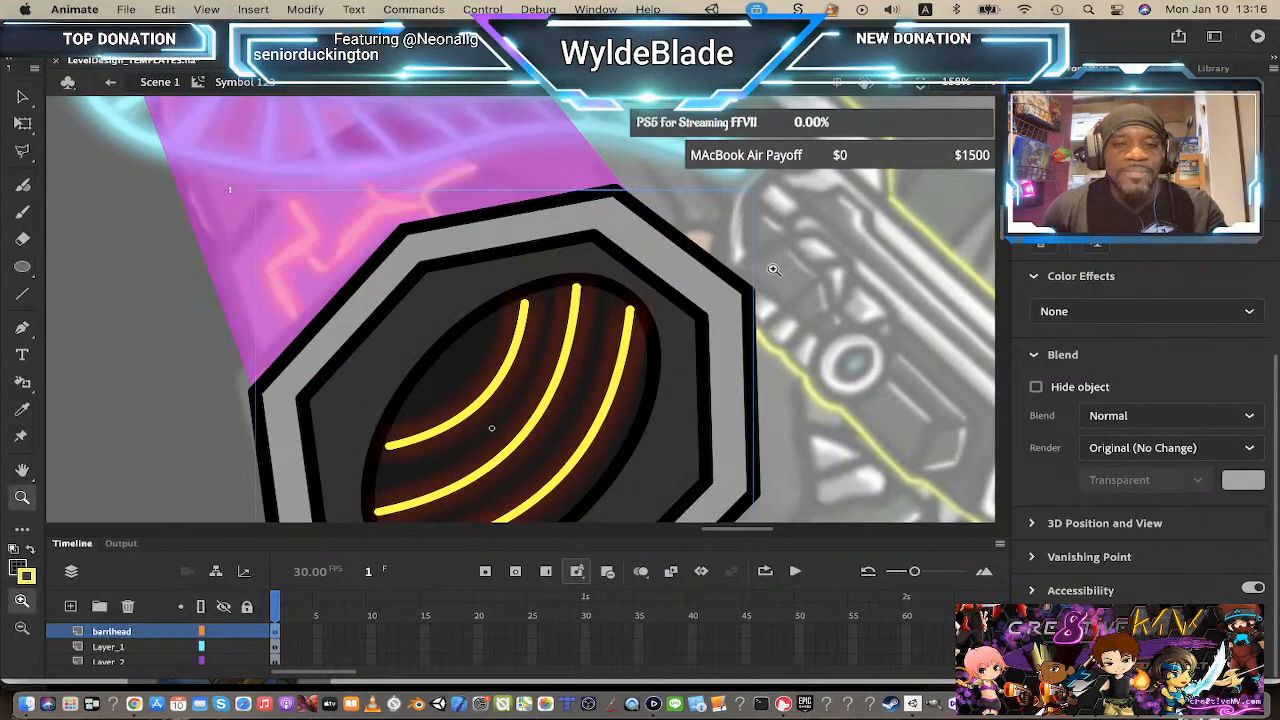
alt+click(565, 345)
alt+click(539, 376)
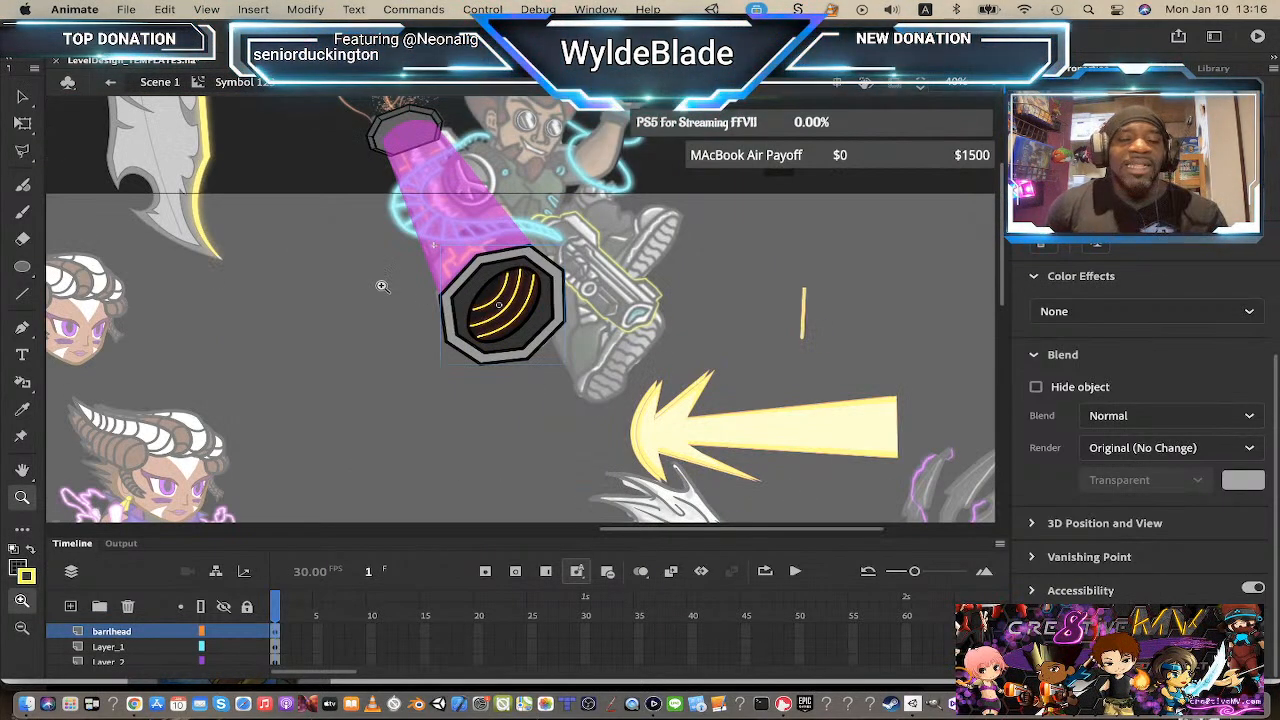
key(v)
scroll(566, 331, up, 3)
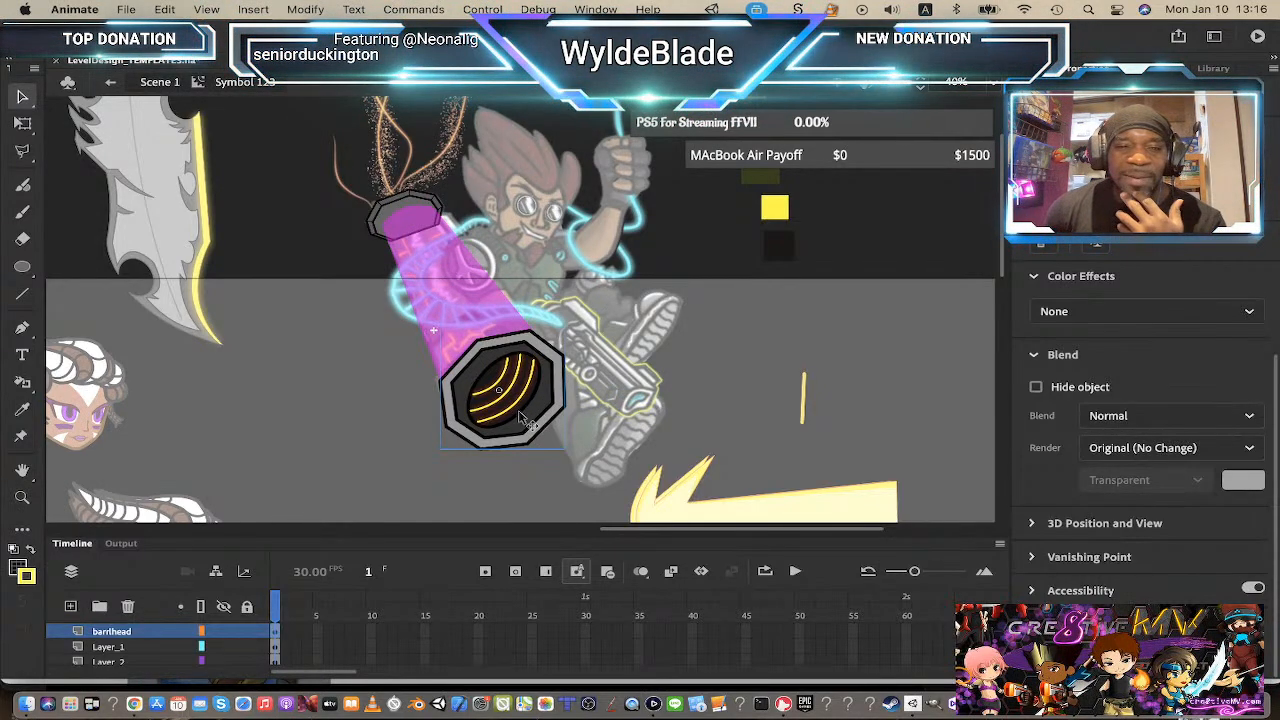
double_click(438, 244)
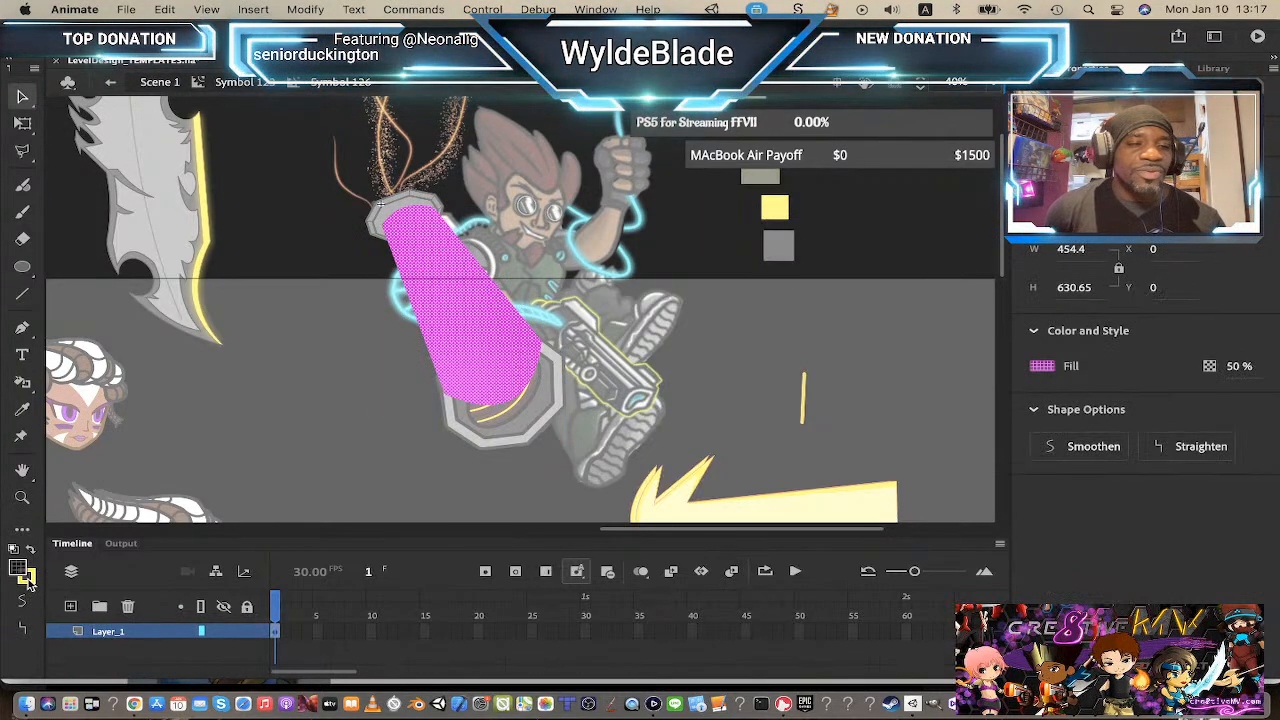
click(27, 580)
click(97, 375)
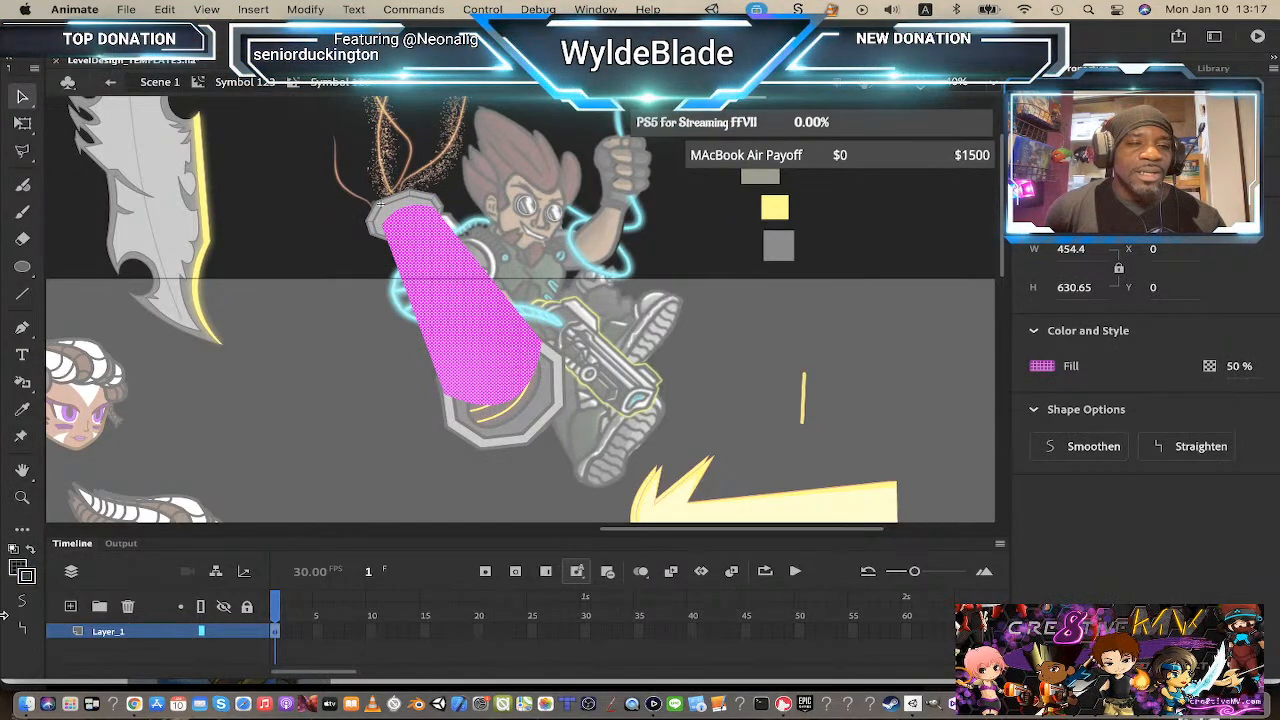
click(24, 383)
click(84, 407)
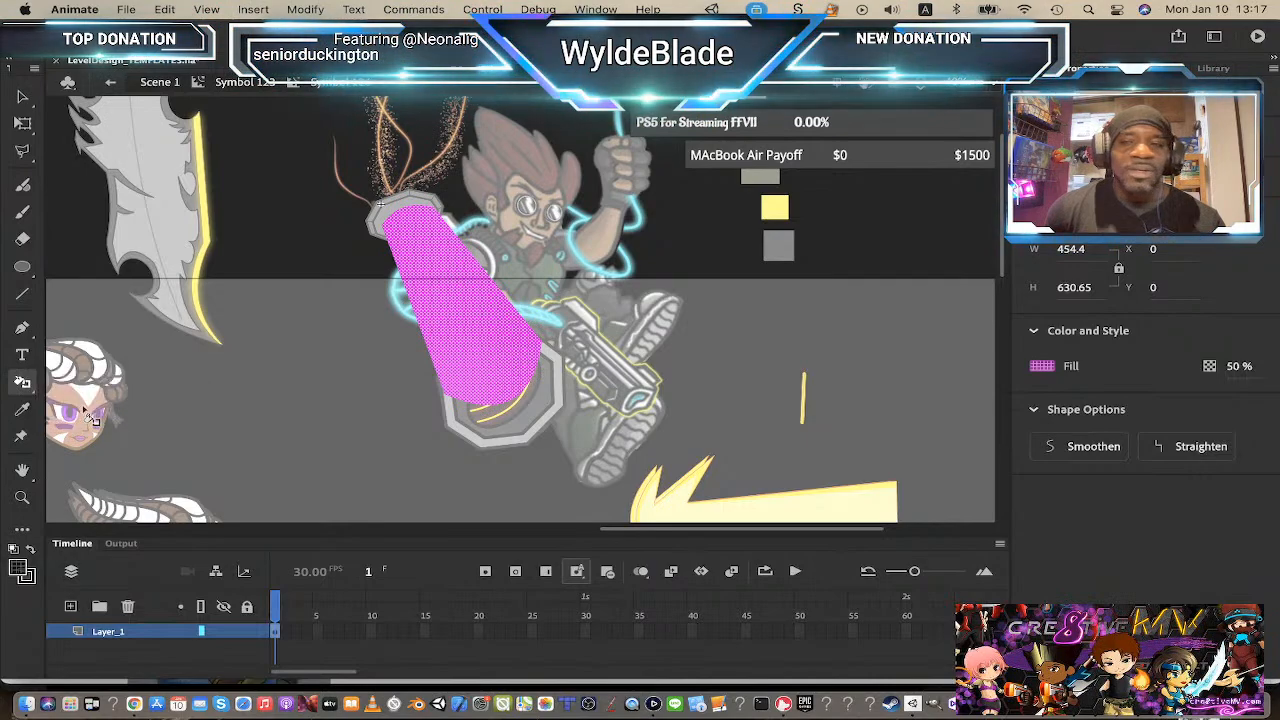
click(521, 321)
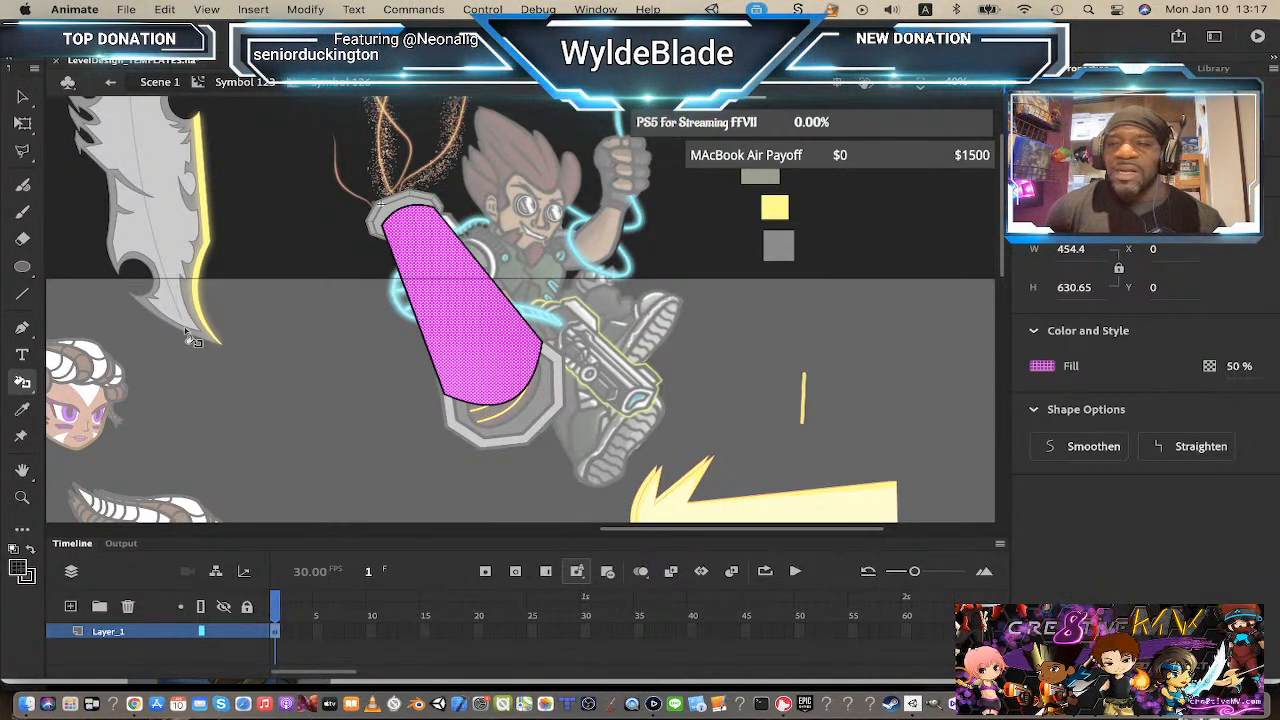
Step: Set the stroke size to 10 and reapply the outline to the beam shape with the Ink Bottle tool
click(23, 298)
drag(1044, 302, 1047, 302)
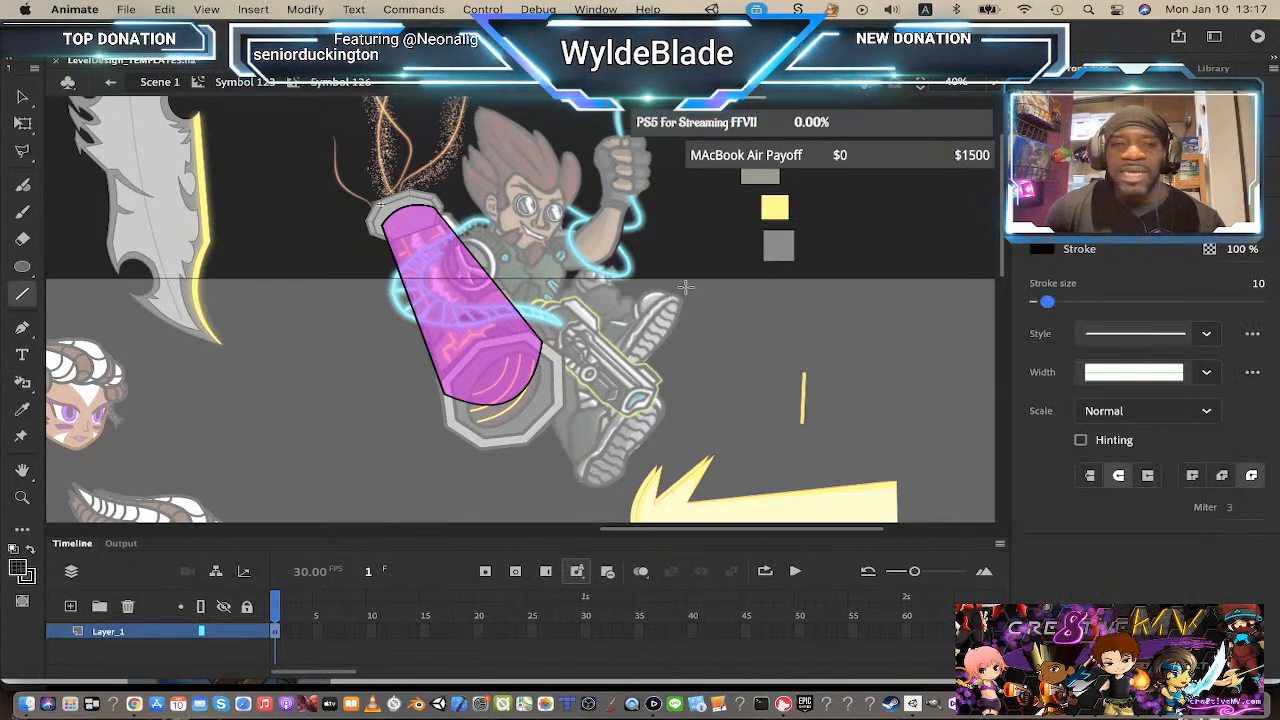
click(20, 383)
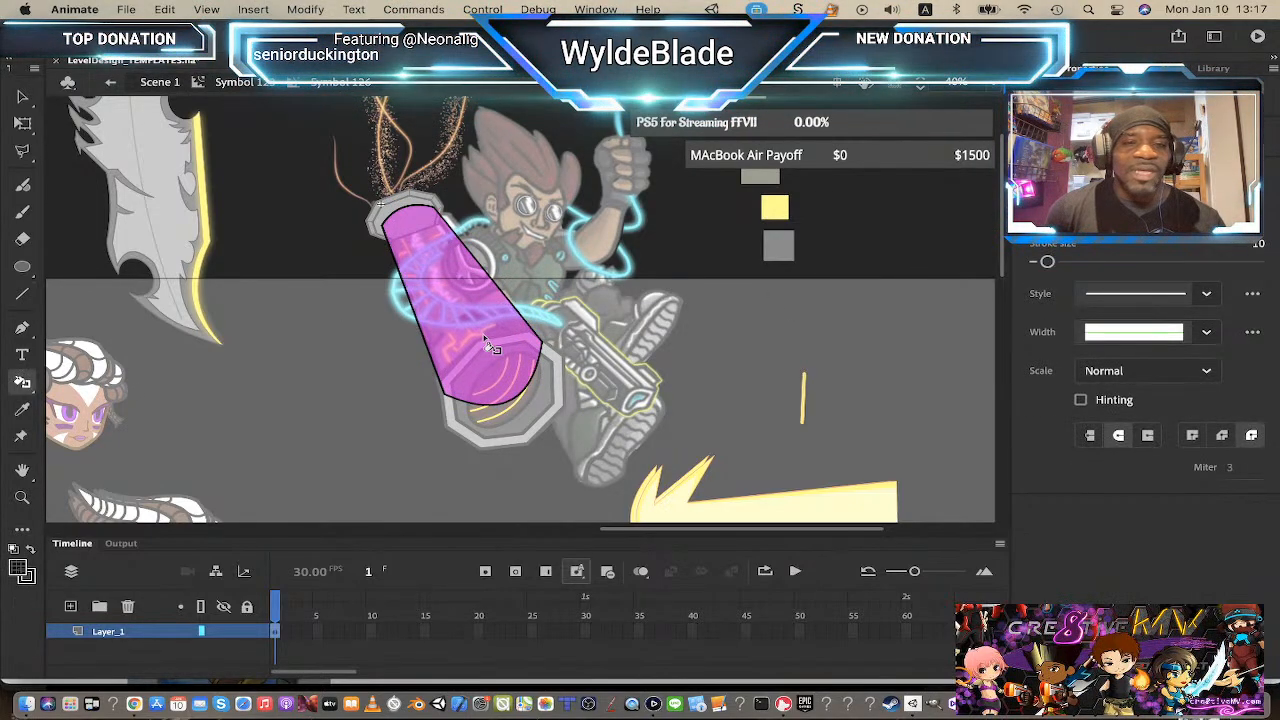
click(518, 316)
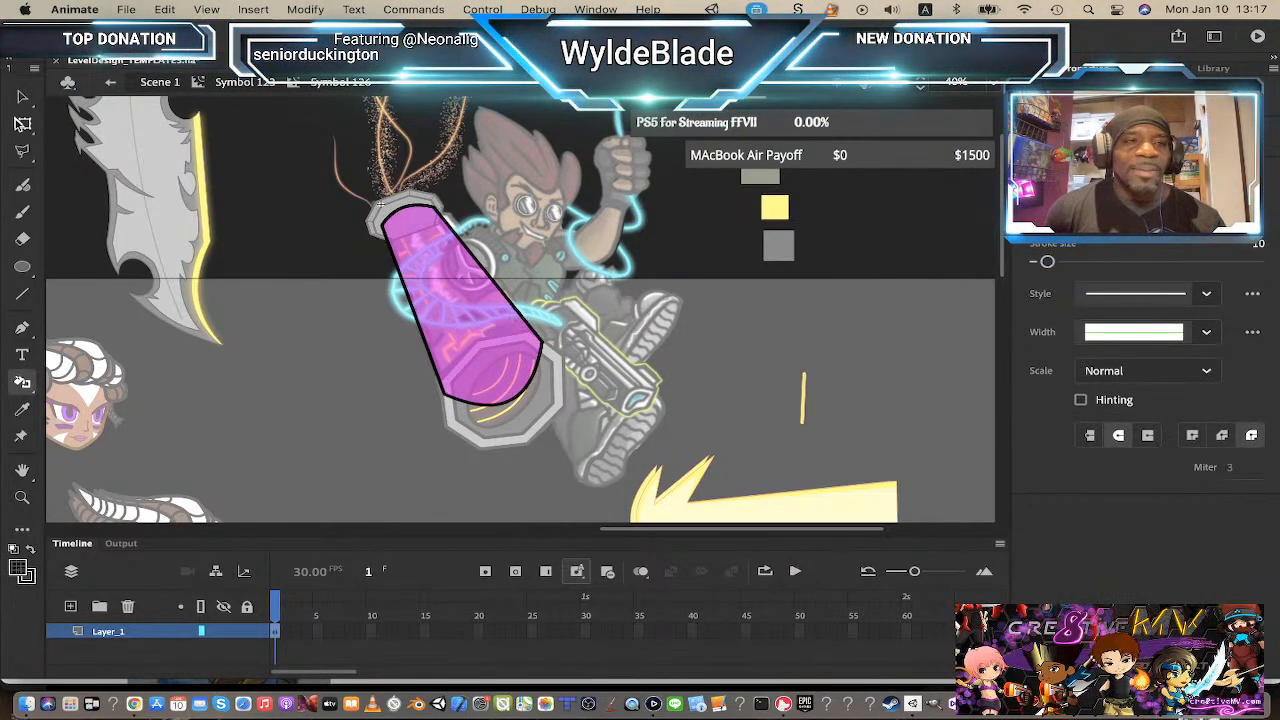
Step: Add a new layer in the beam symbol and draw two straight lines across the beam
click(22, 100)
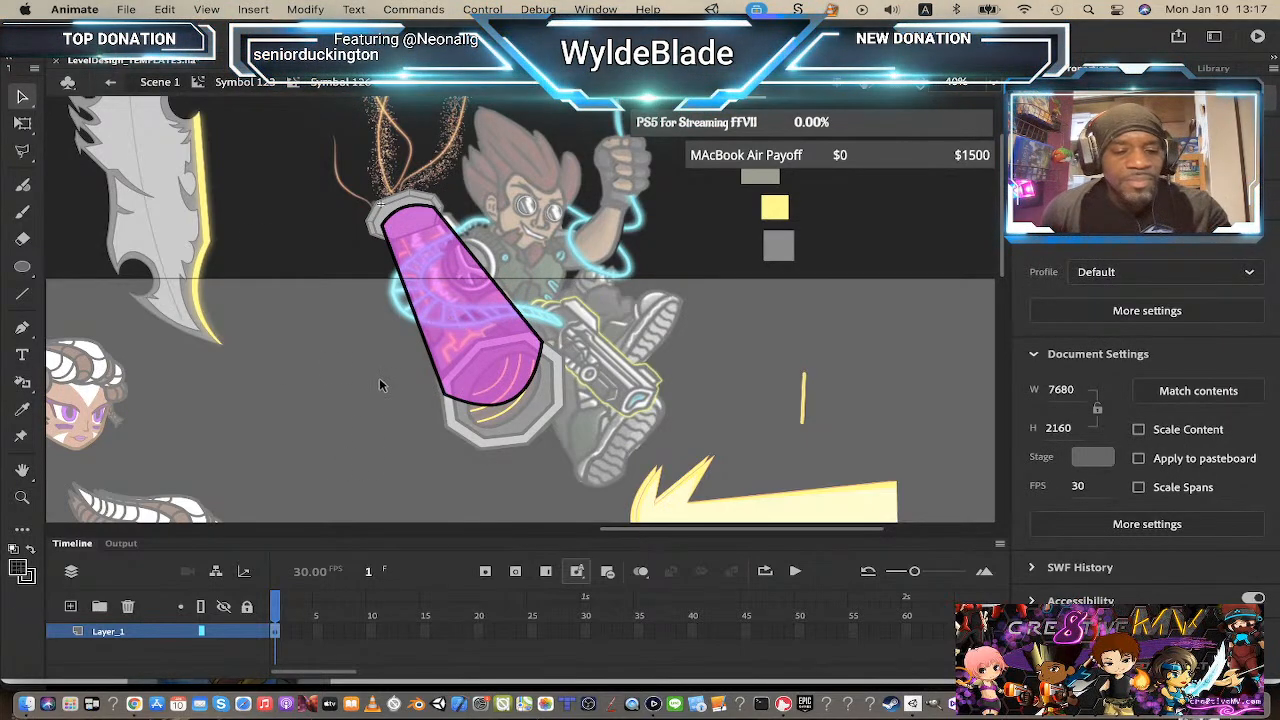
key(z)
click(482, 319)
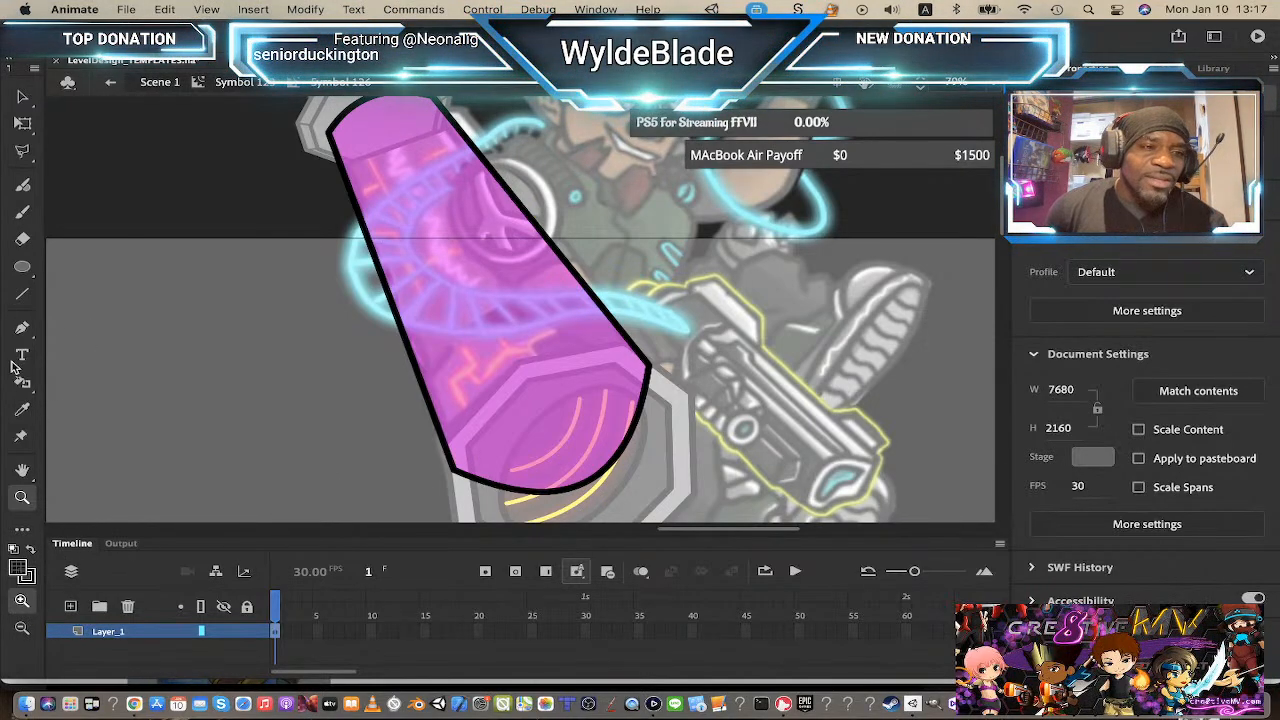
click(25, 297)
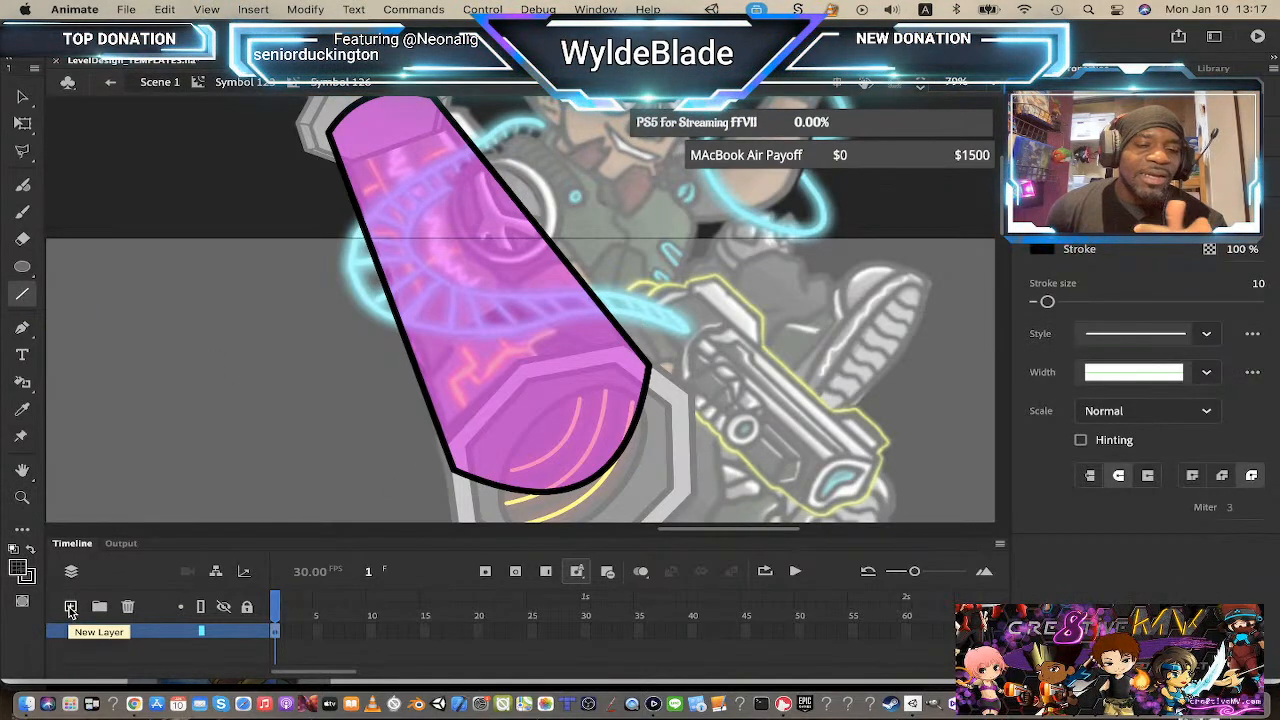
click(71, 608)
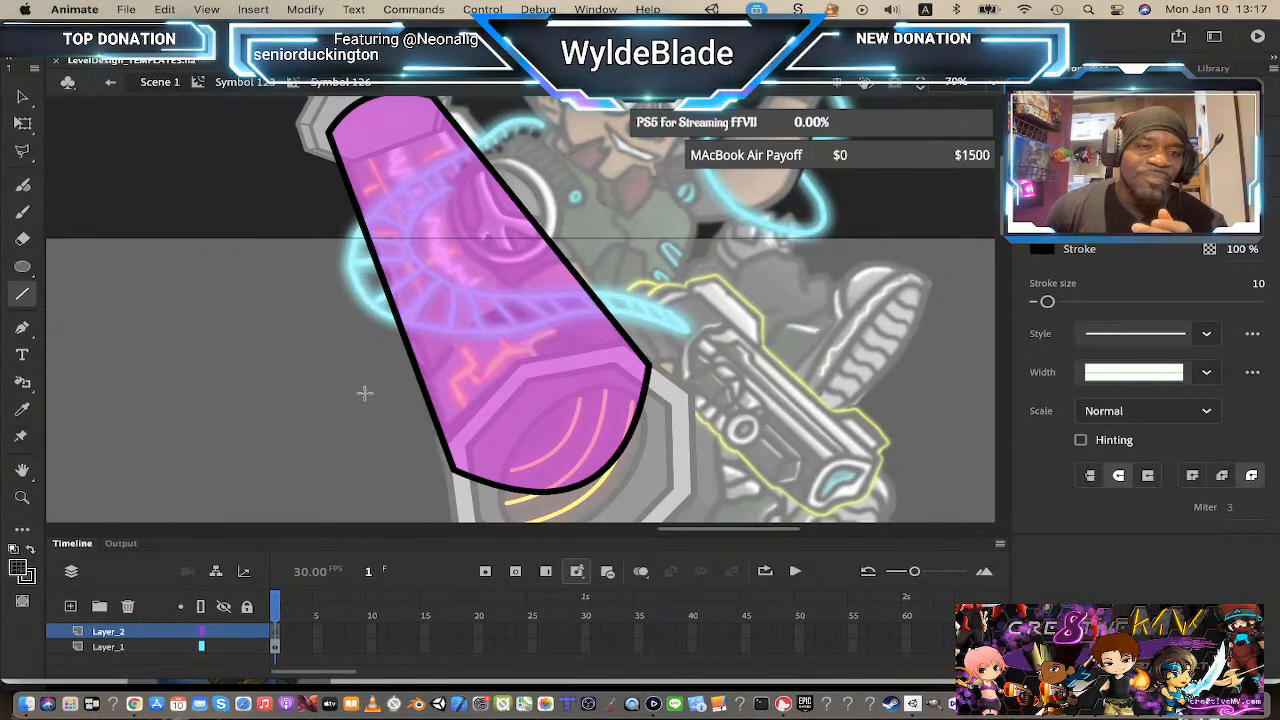
drag(357, 402, 650, 218)
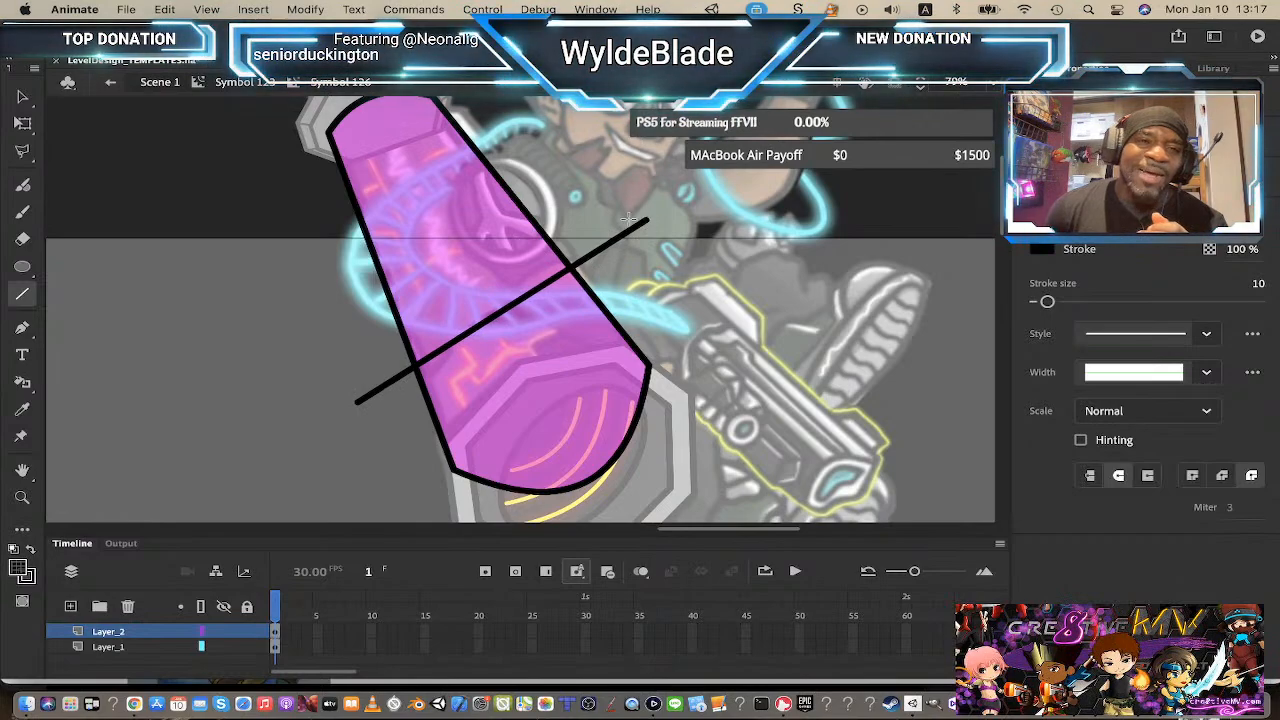
drag(312, 198, 484, 110)
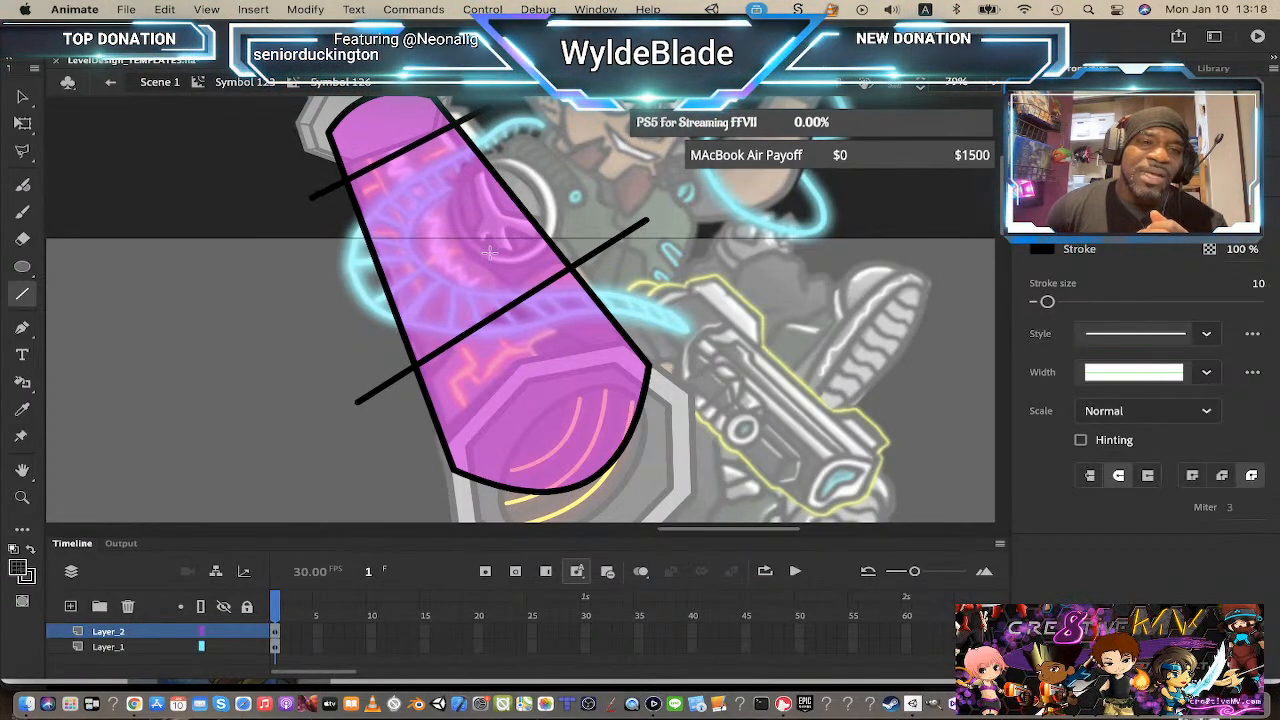
Step: Select both lines and set their stroke size to 6
scroll(208, 266, up, 2)
key(v)
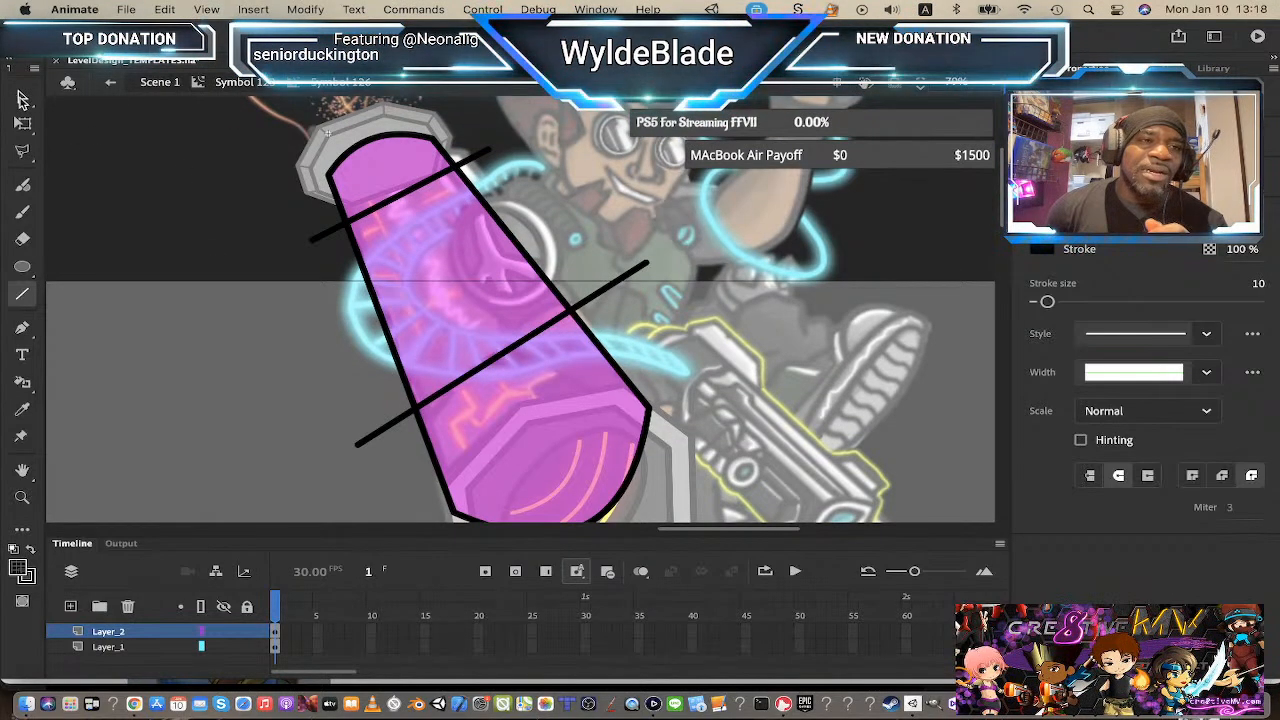
click(432, 201)
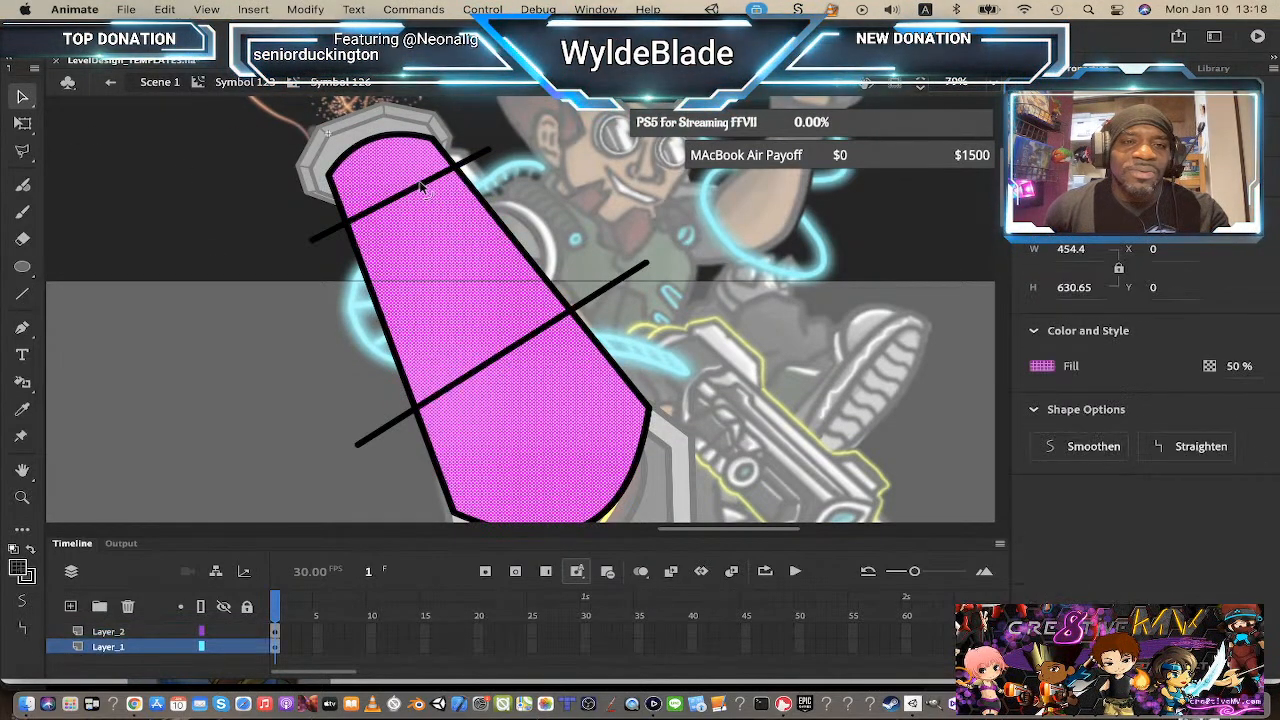
click(428, 184)
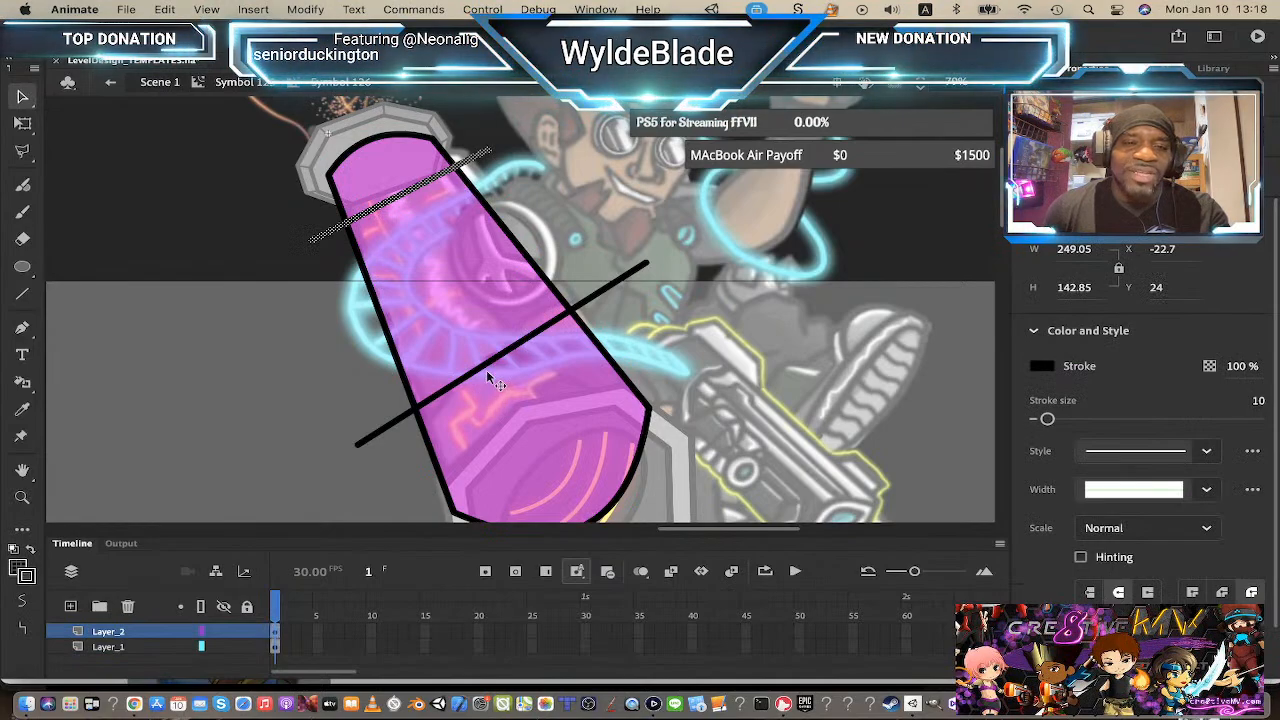
shift+click(487, 372)
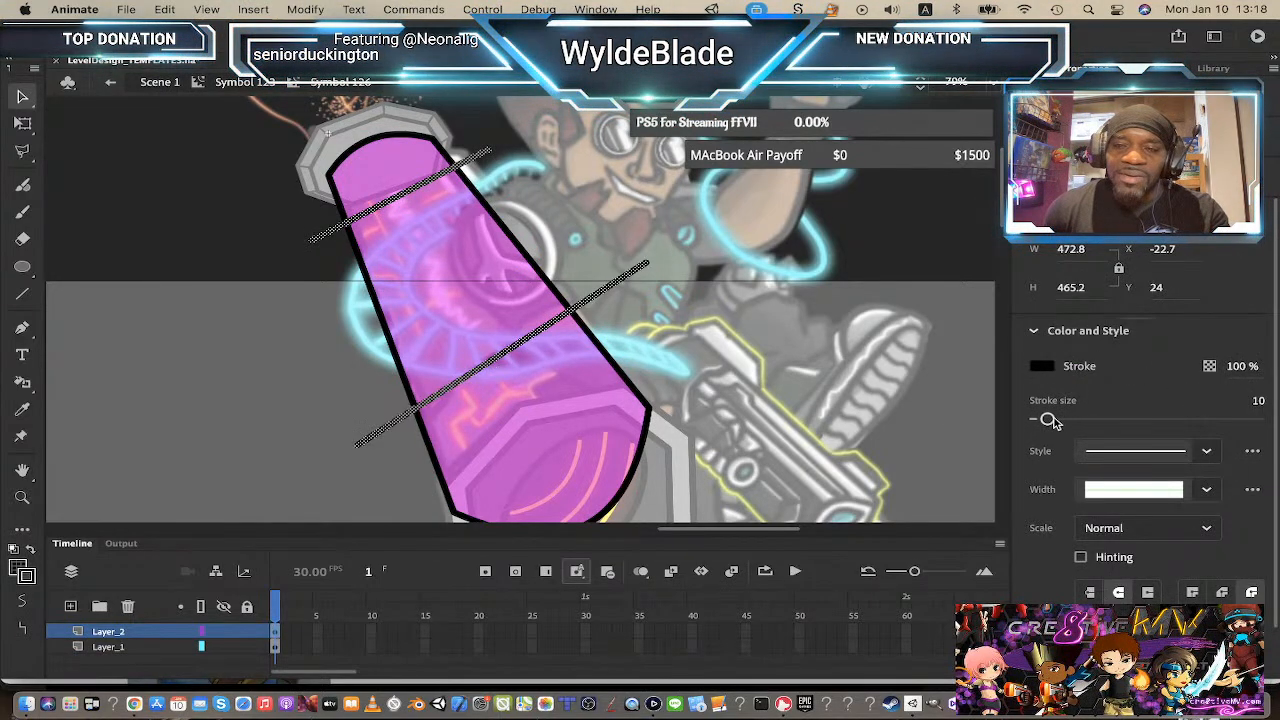
drag(1052, 421, 1046, 421)
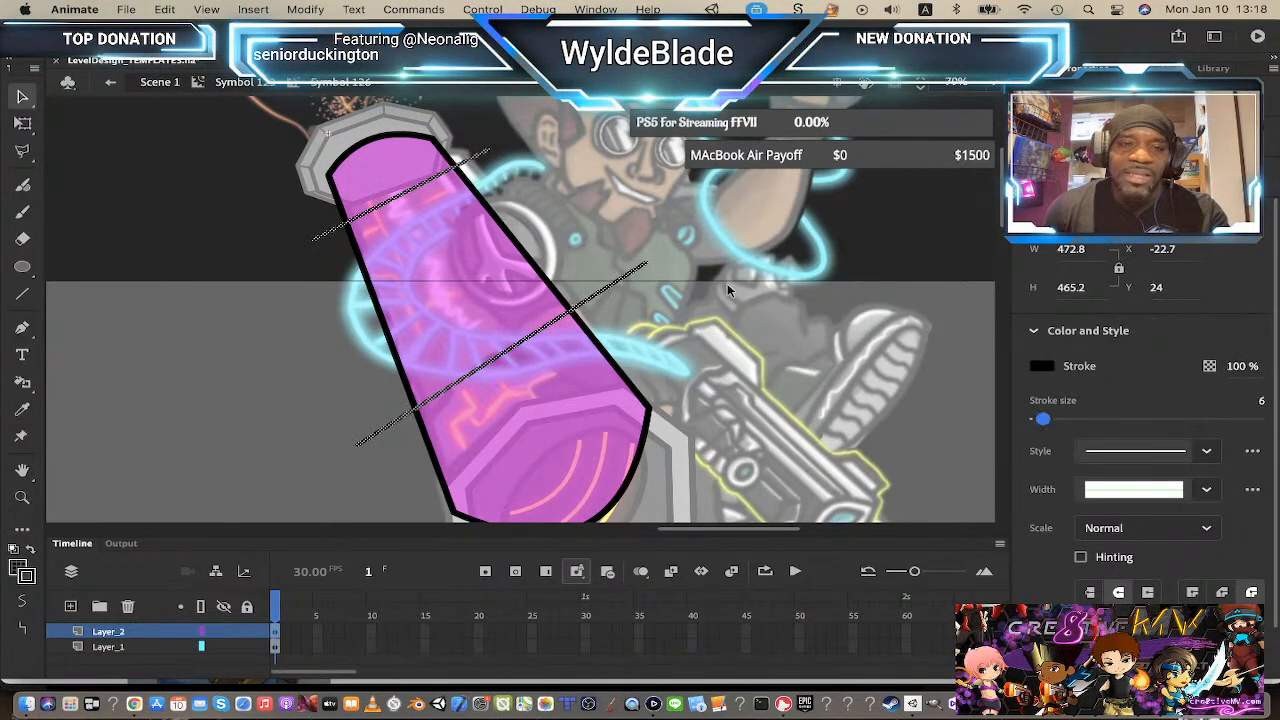
Step: Adjust the endpoints of the two lines so they extend past the beam's edges
click(648, 291)
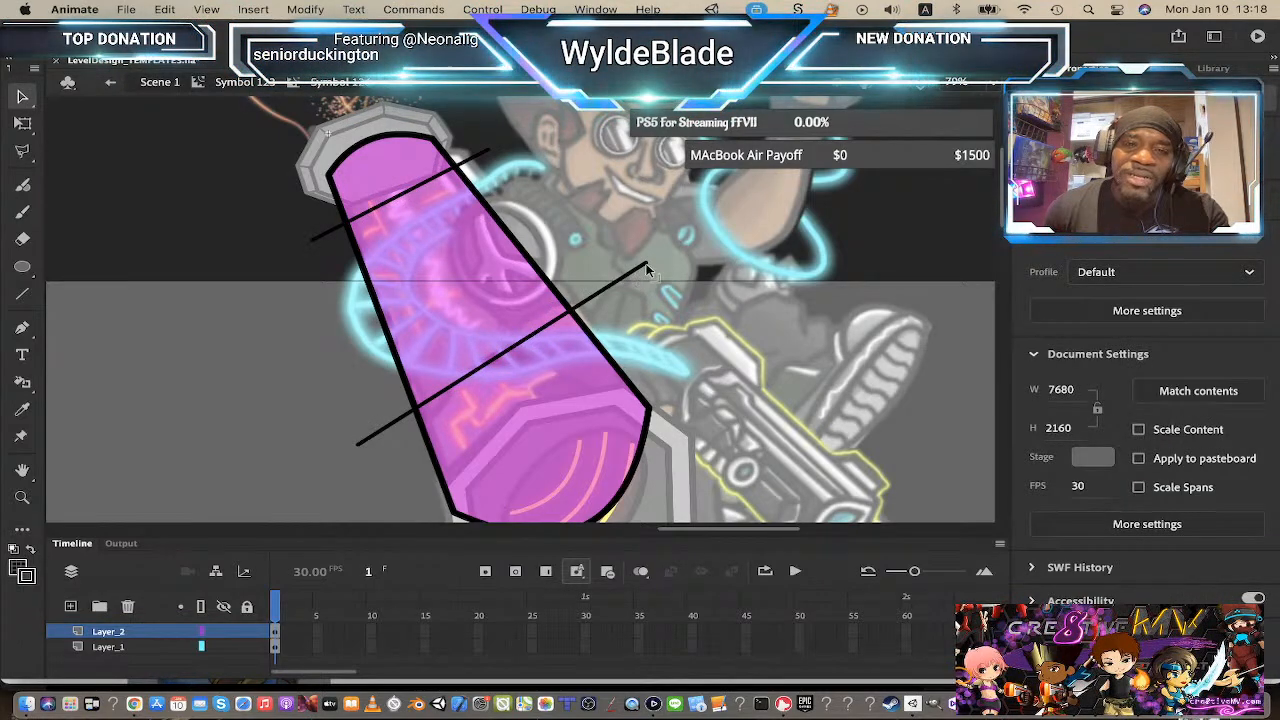
mouse_move(648, 267)
mouse_down()
mouse_move(672, 298)
mouse_move(655, 252)
mouse_up()
mouse_move(357, 445)
mouse_down()
mouse_move(355, 430)
mouse_move(353, 441)
mouse_up()
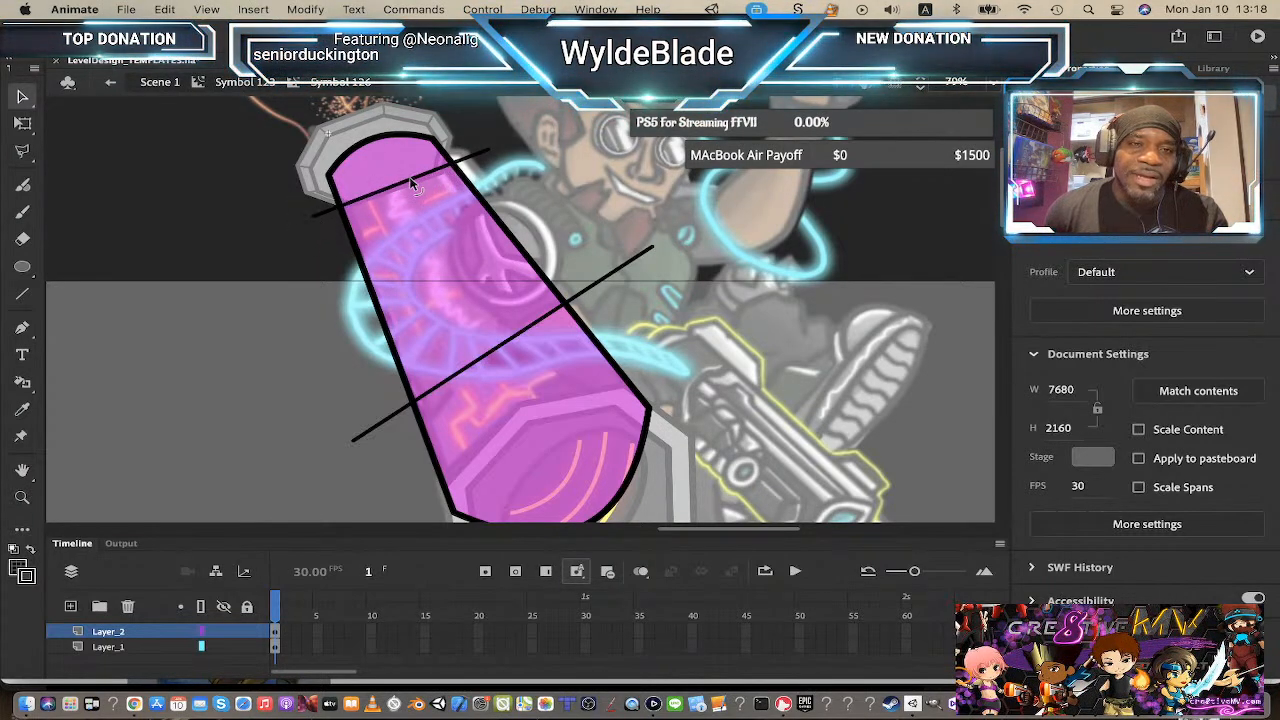
drag(410, 179, 406, 172)
key(super+z)
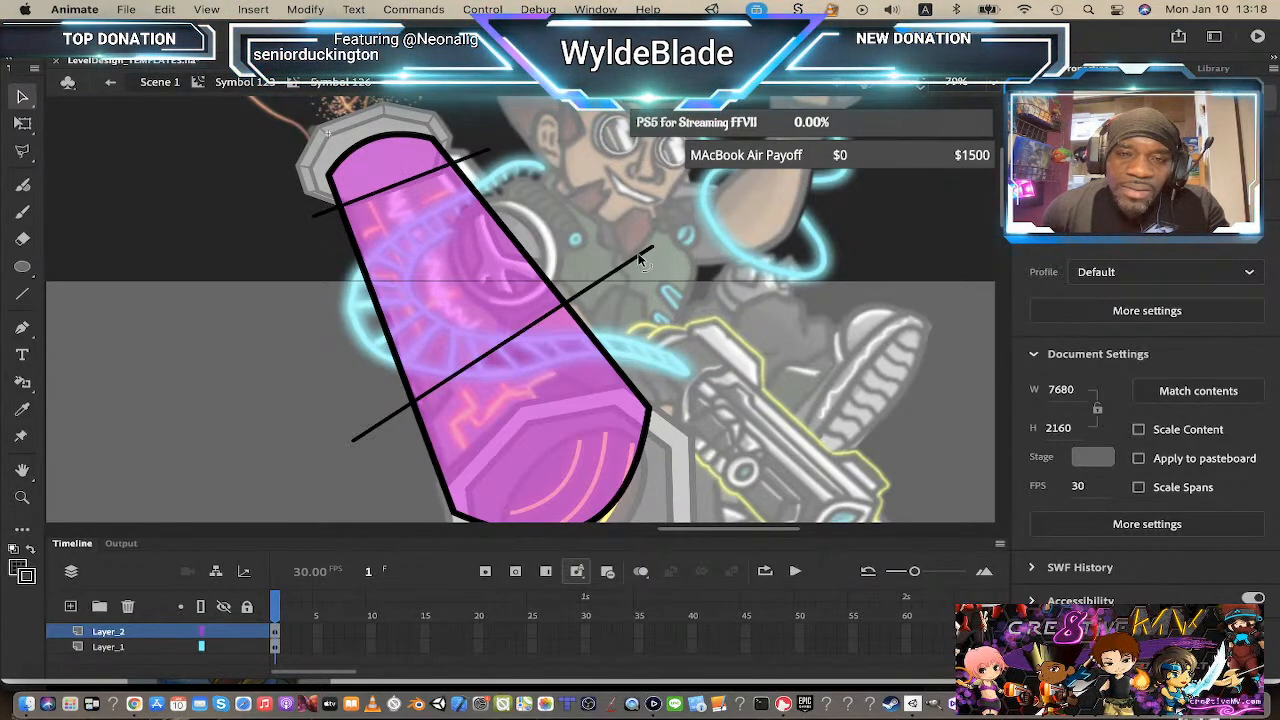
drag(652, 252, 657, 264)
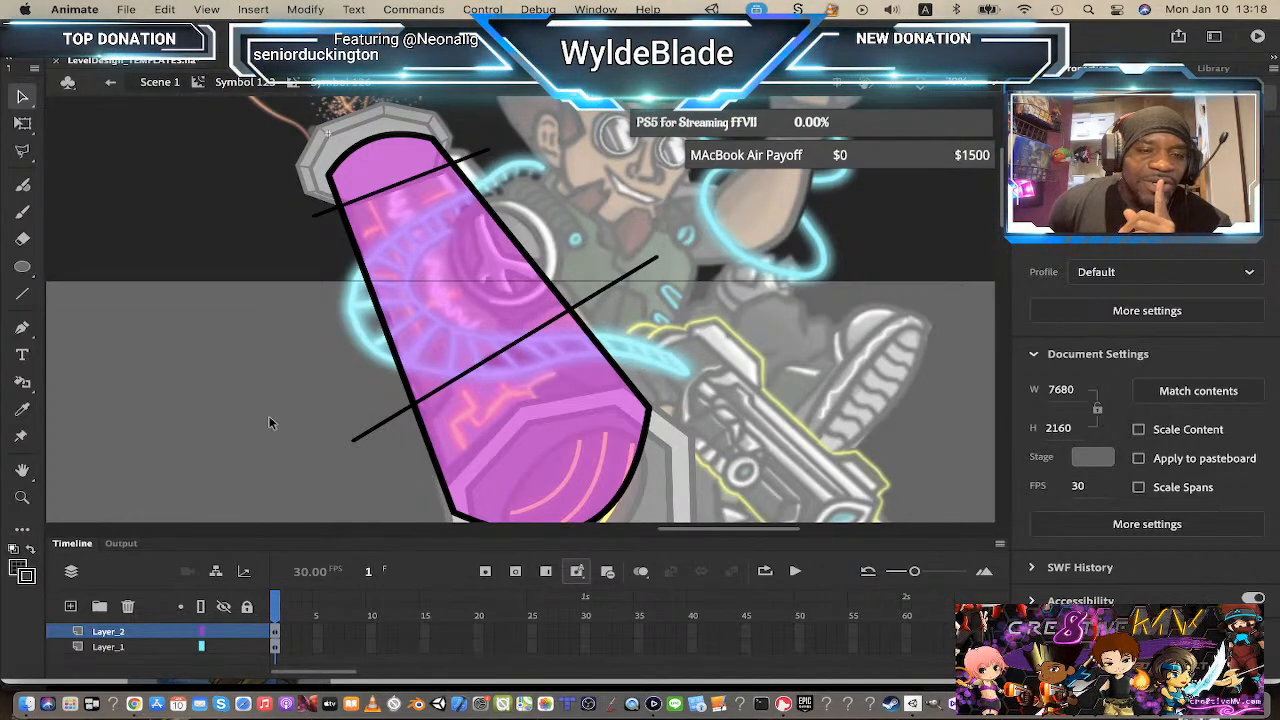
Step: Draw two more crossing lines over the beam's middle section
click(23, 297)
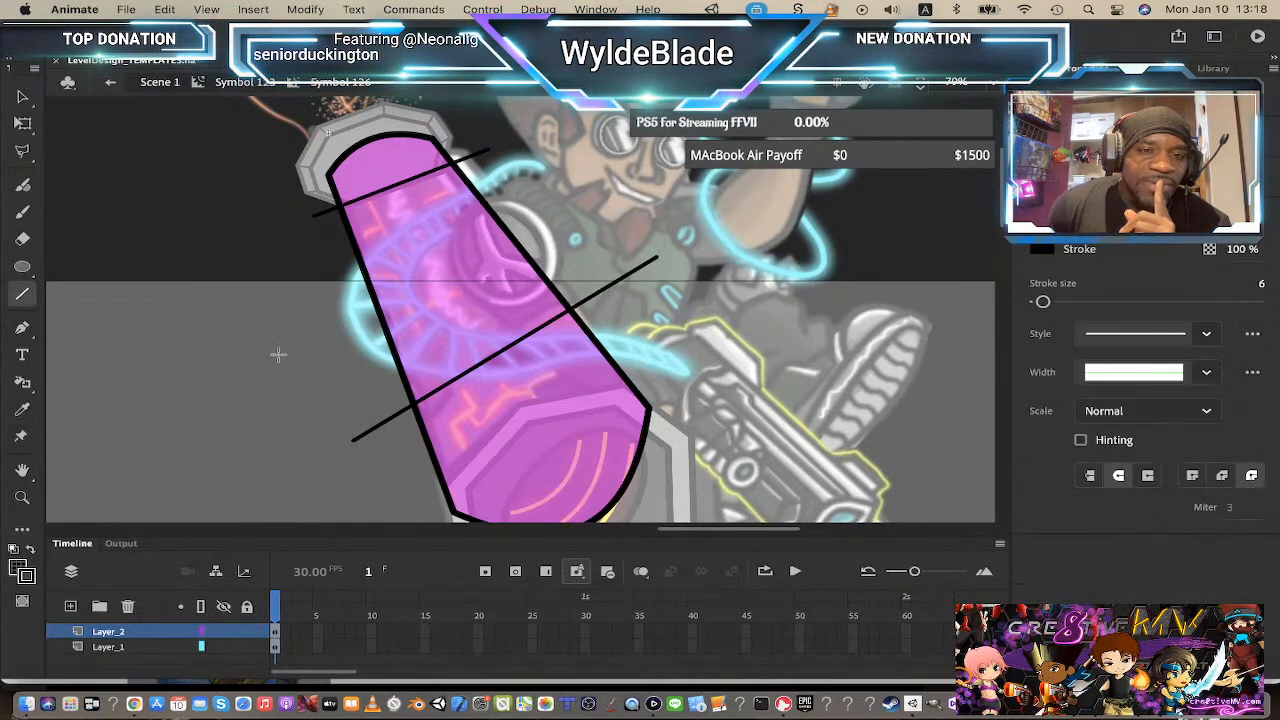
drag(383, 483, 499, 302)
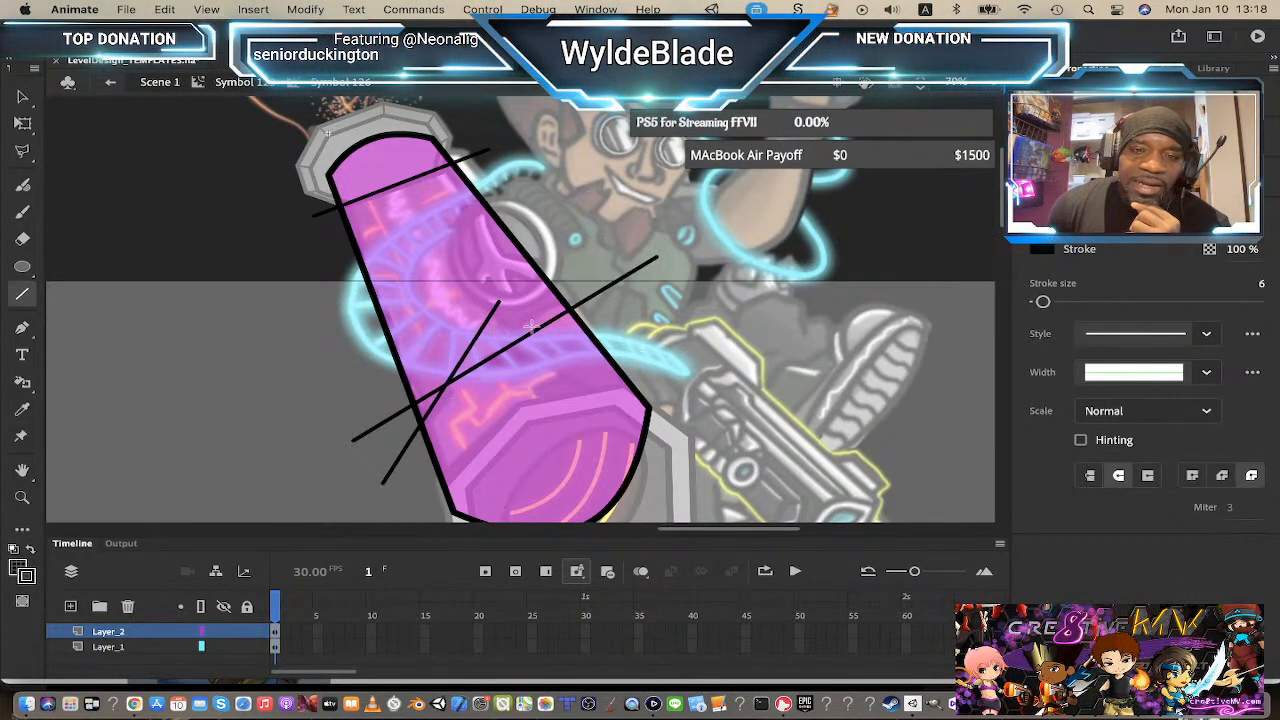
drag(467, 333, 624, 337)
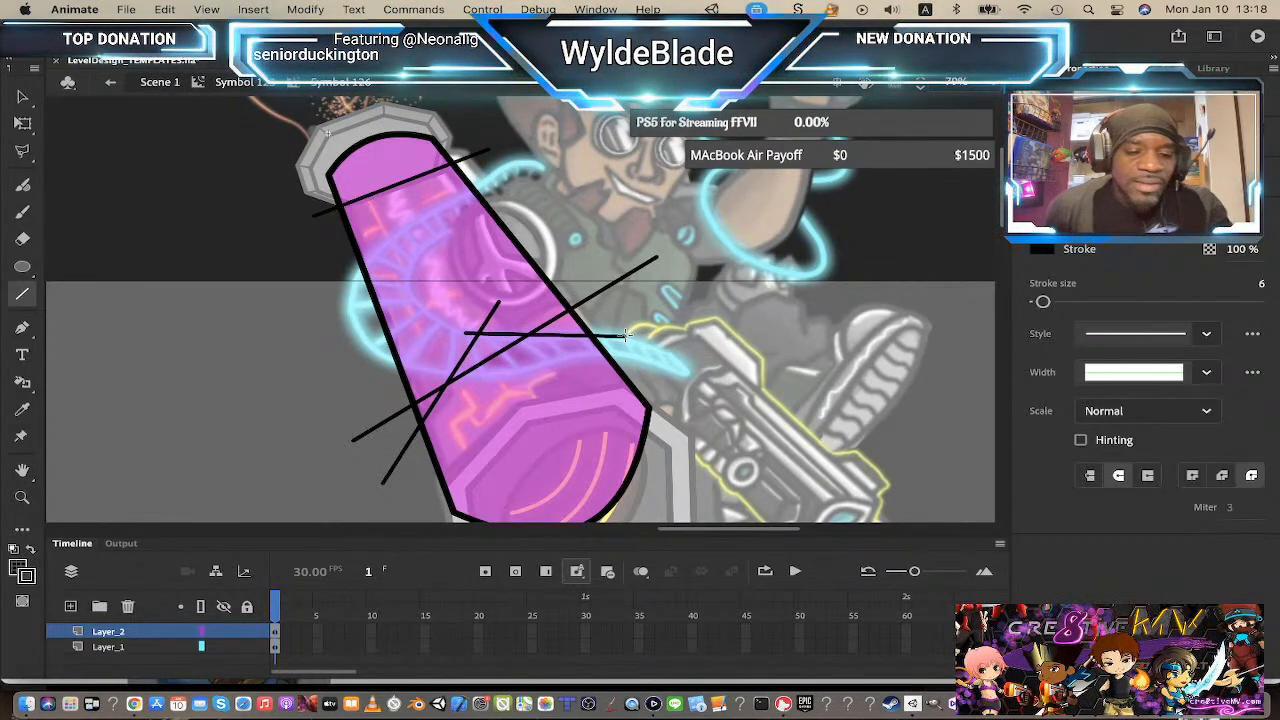
key(super+z)
drag(449, 341, 652, 332)
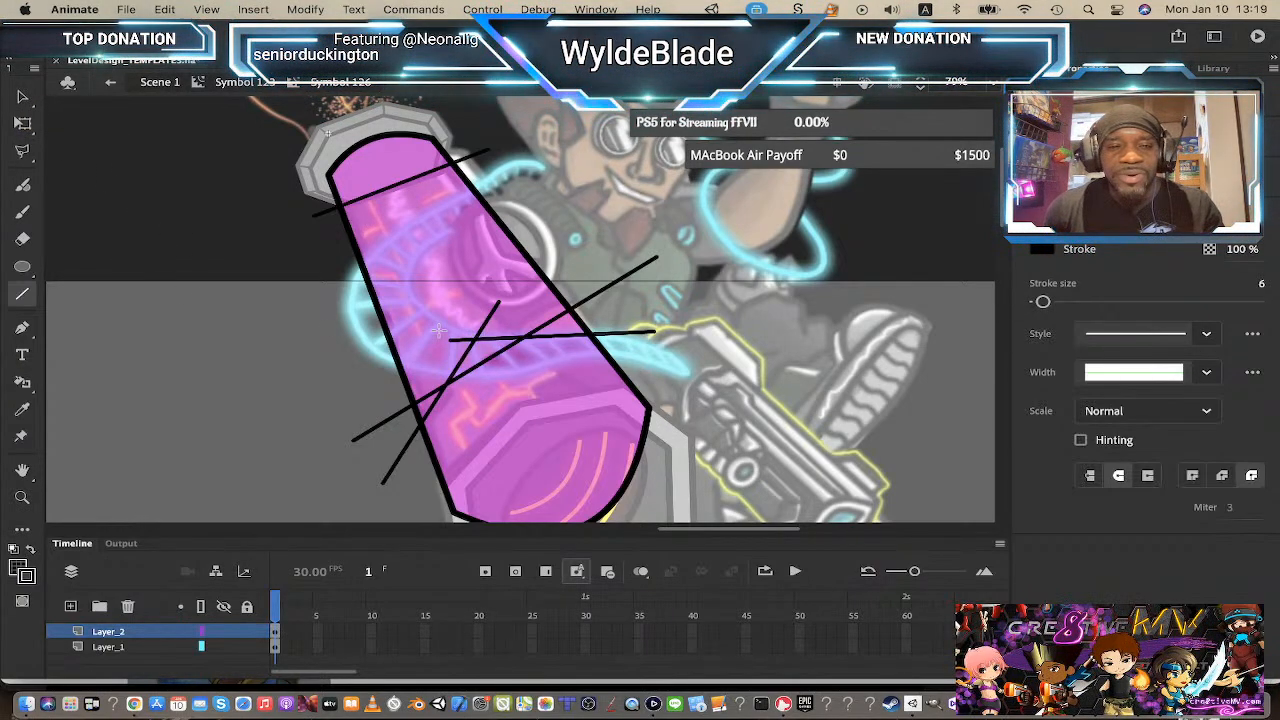
Step: Delete all lines on the new layer and undo the deletion
key(v)
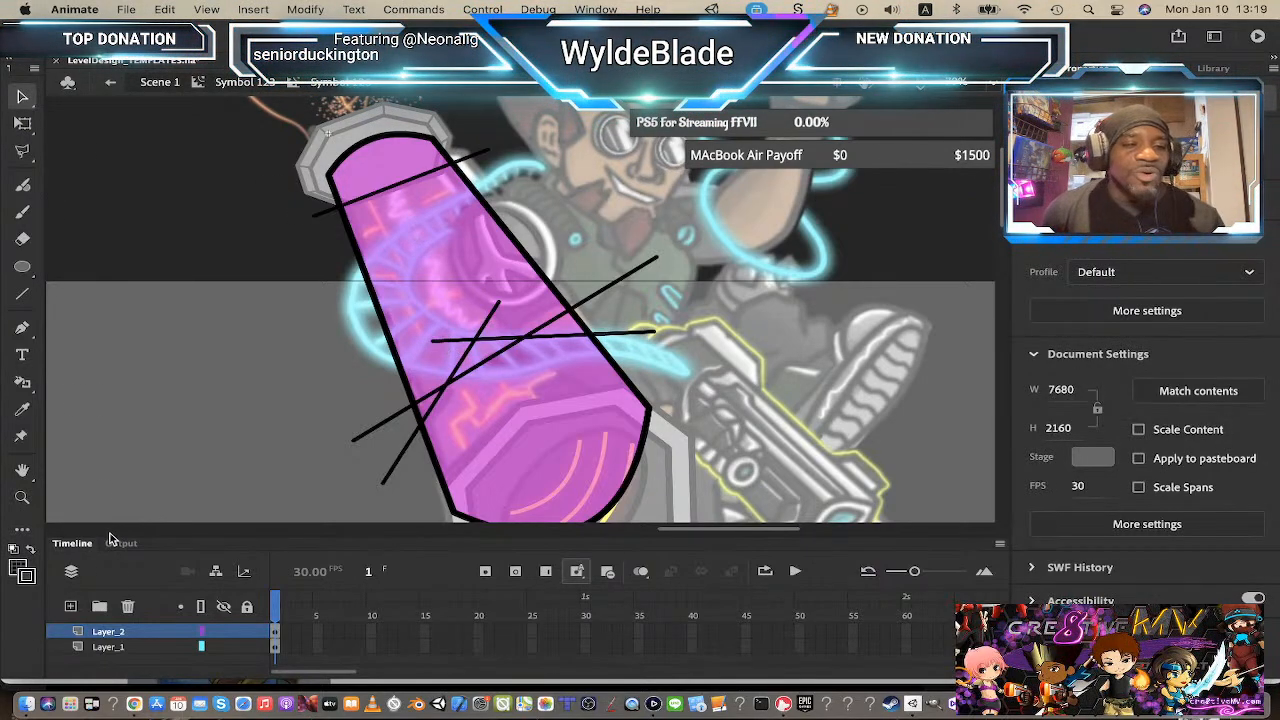
click(122, 632)
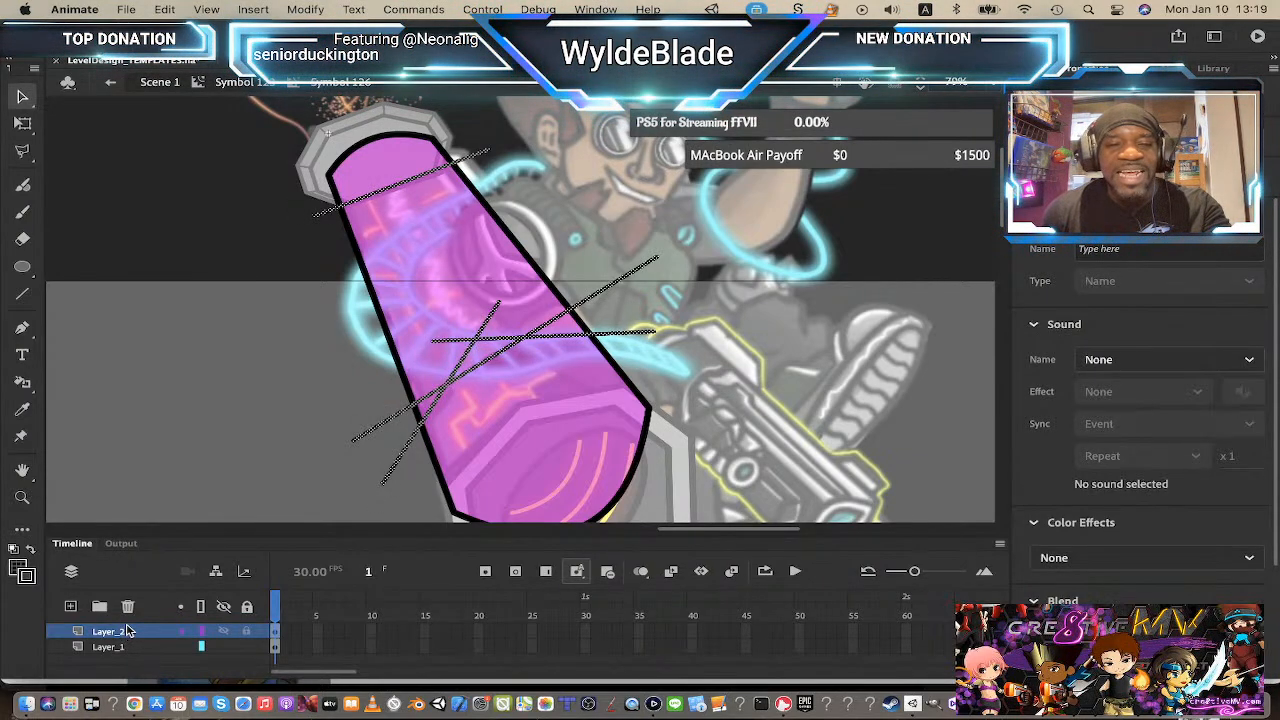
key(Delete)
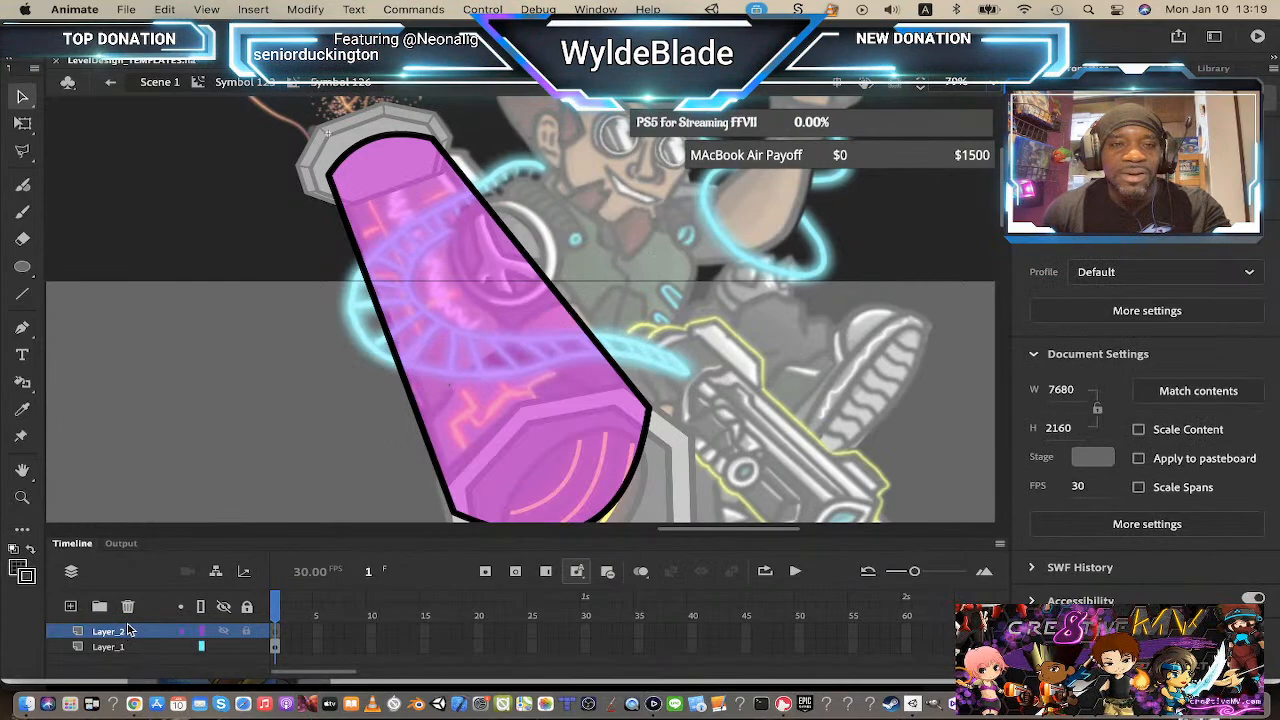
click(488, 353)
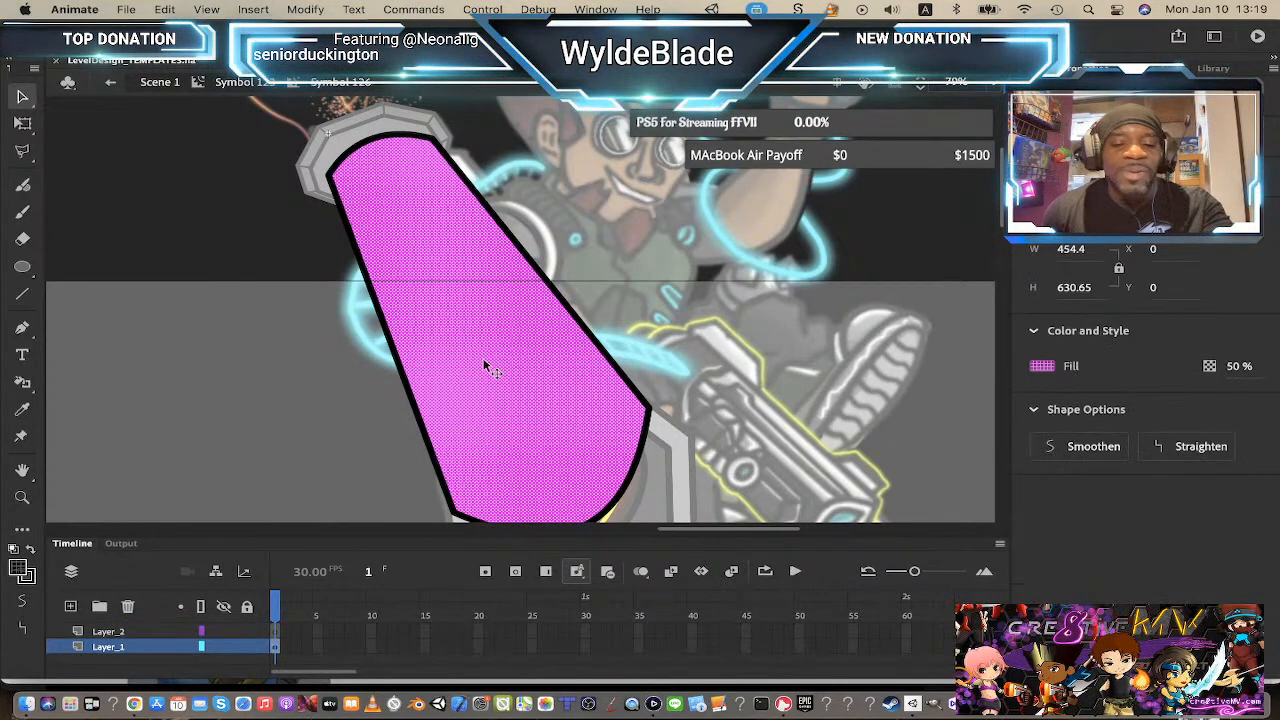
key(ctrl+z)
click(746, 239)
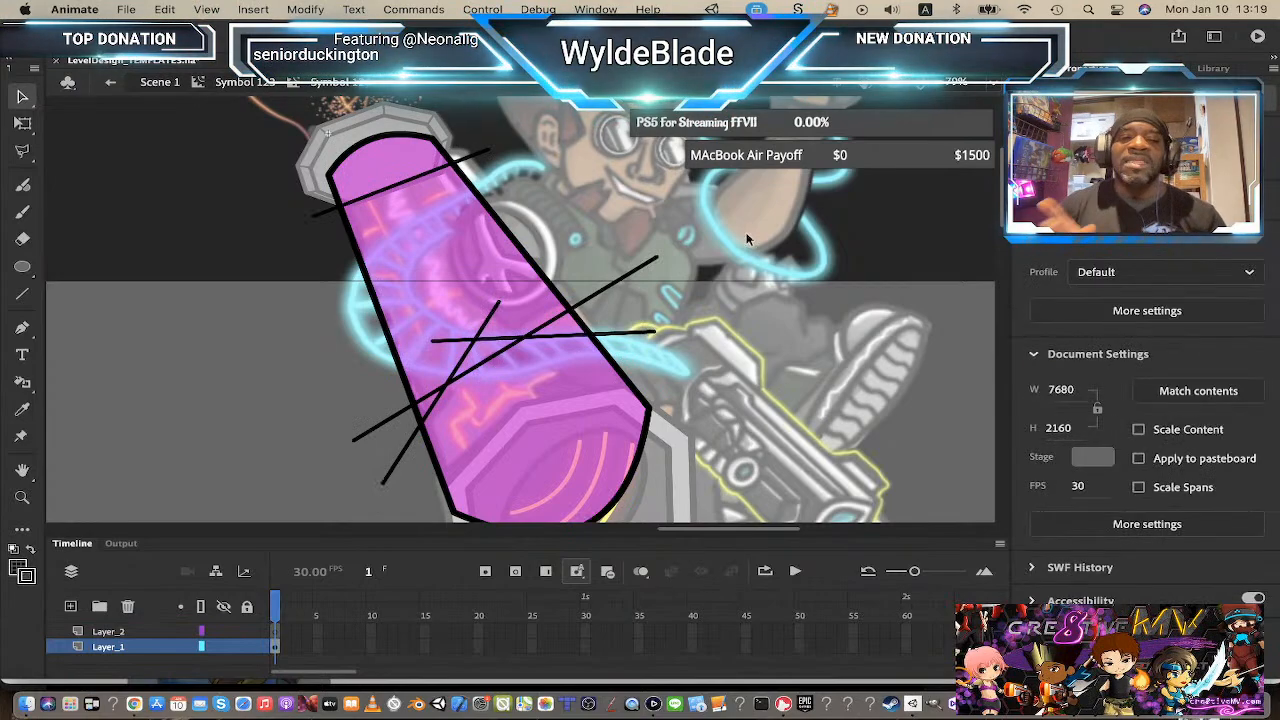
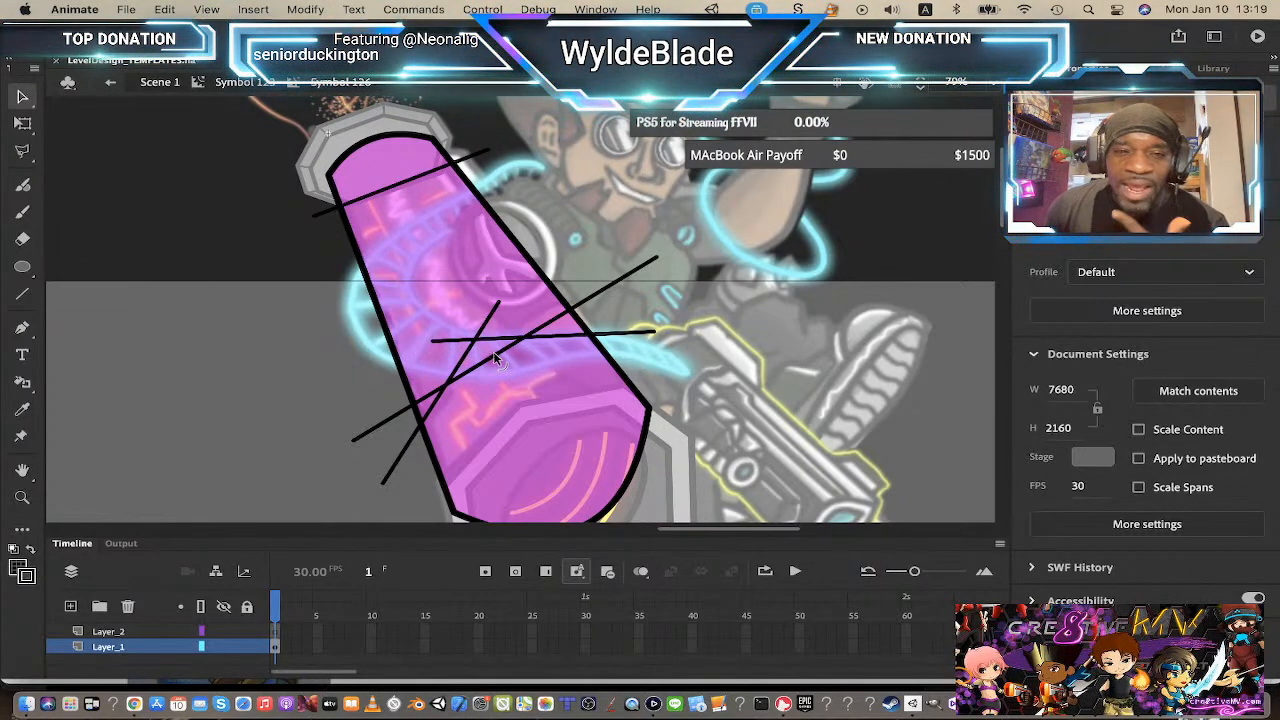
Step: Inspect the beam's fill segments created by the crossing lines by selecting each region in turn
click(492, 353)
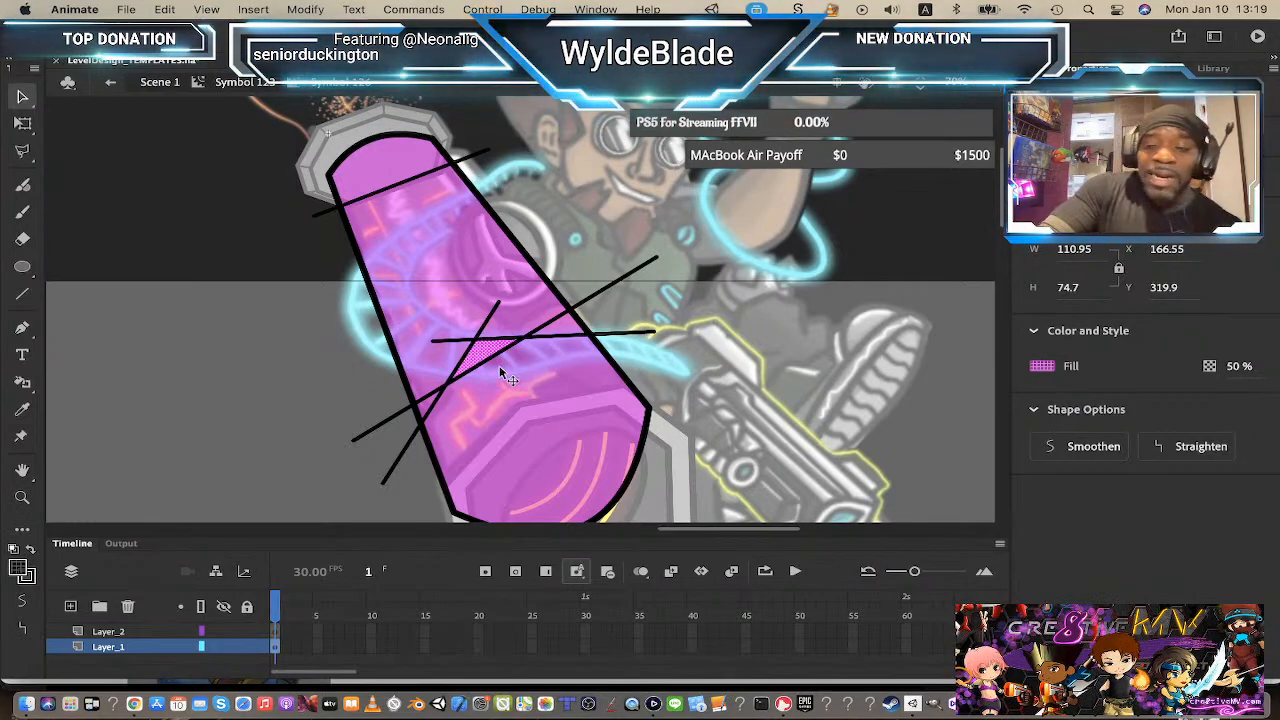
key(Escape)
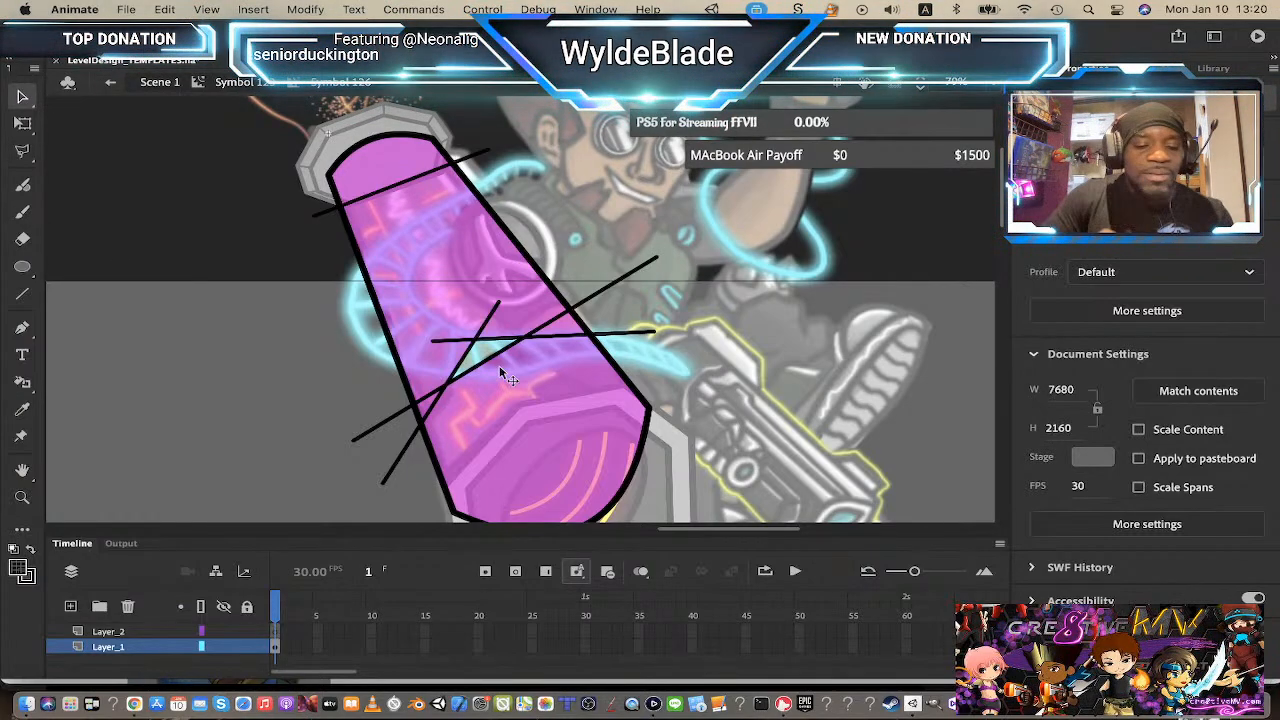
click(499, 366)
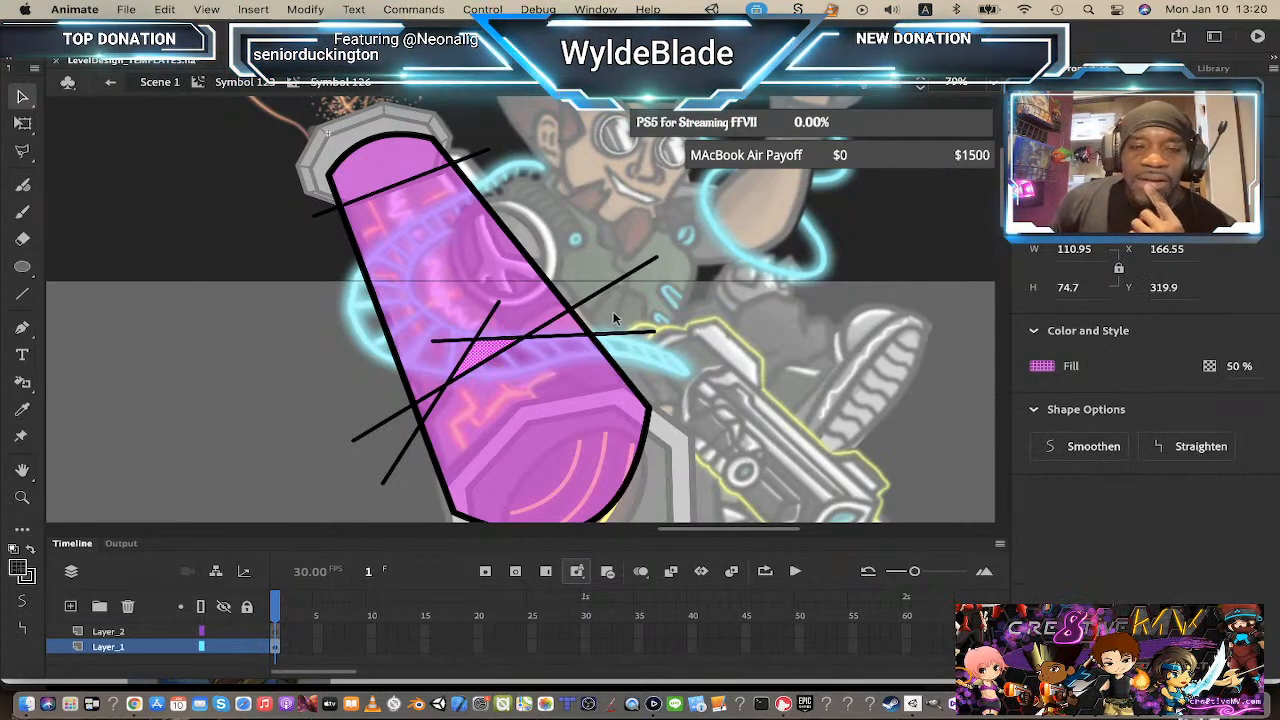
click(400, 340)
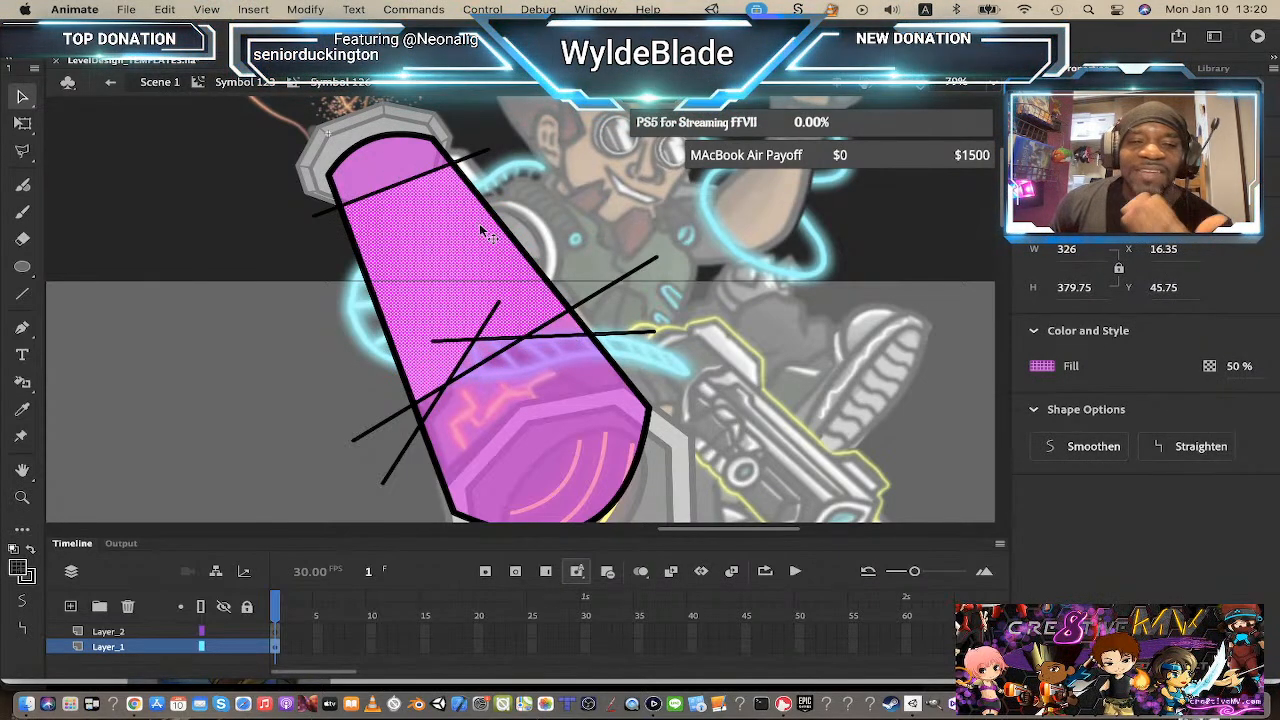
click(470, 400)
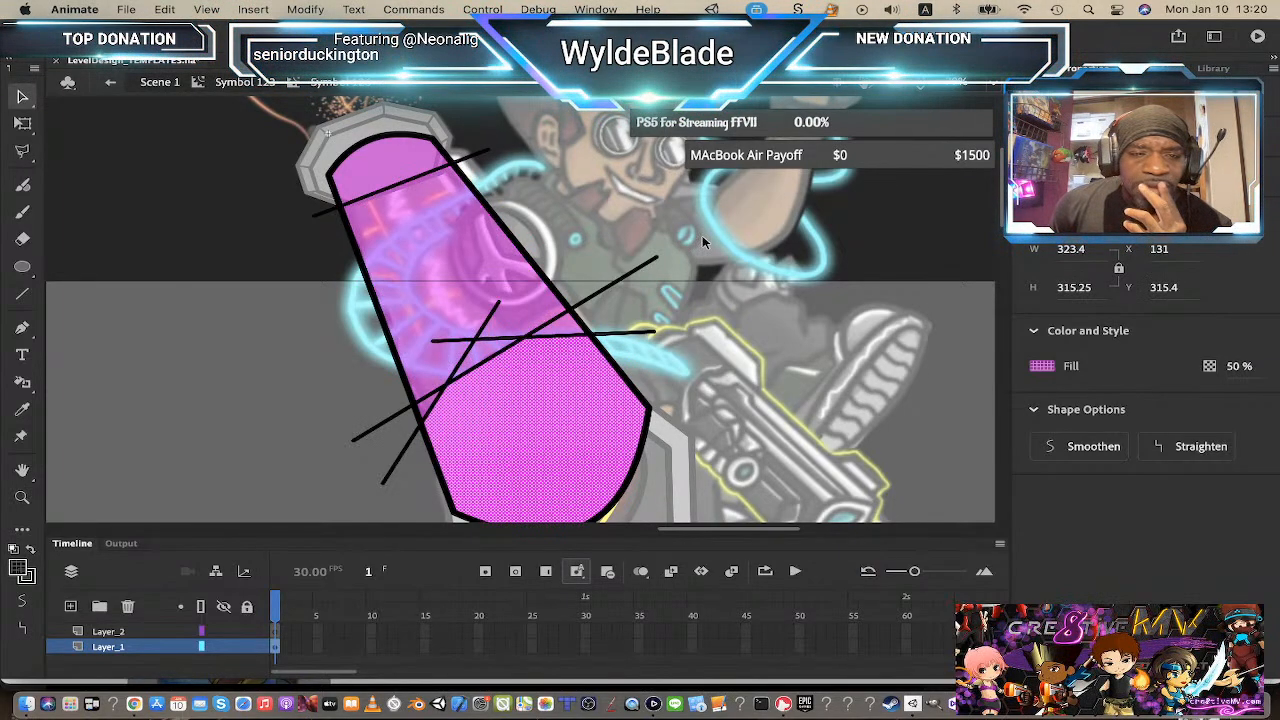
click(700, 236)
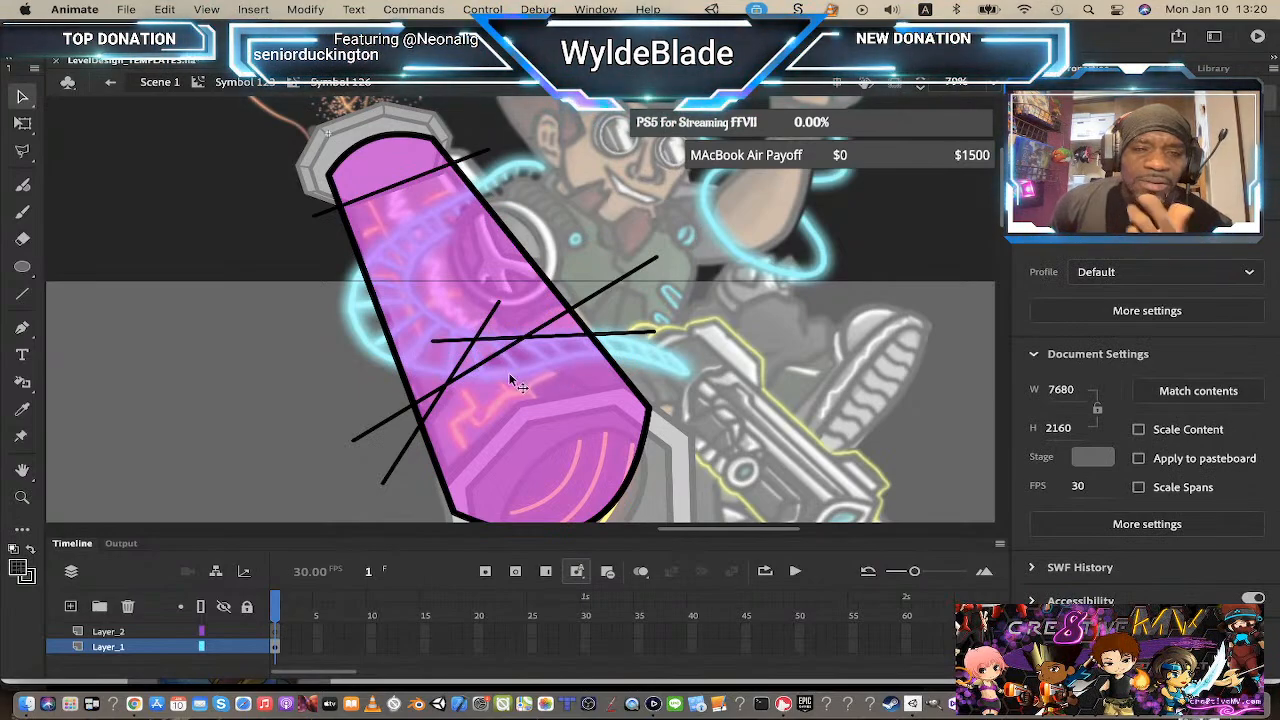
click(508, 372)
click(741, 254)
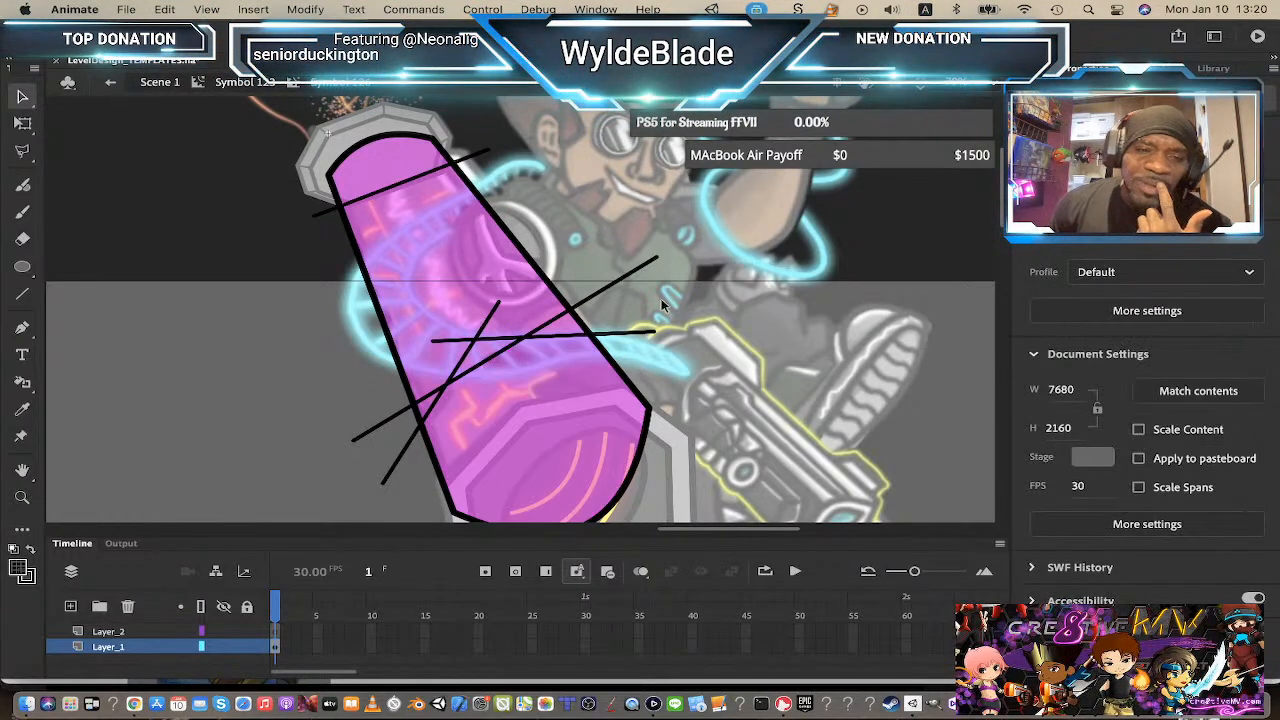
Step: Delete the overhanging ends of the lower crossing lines outside the beam
click(412, 437)
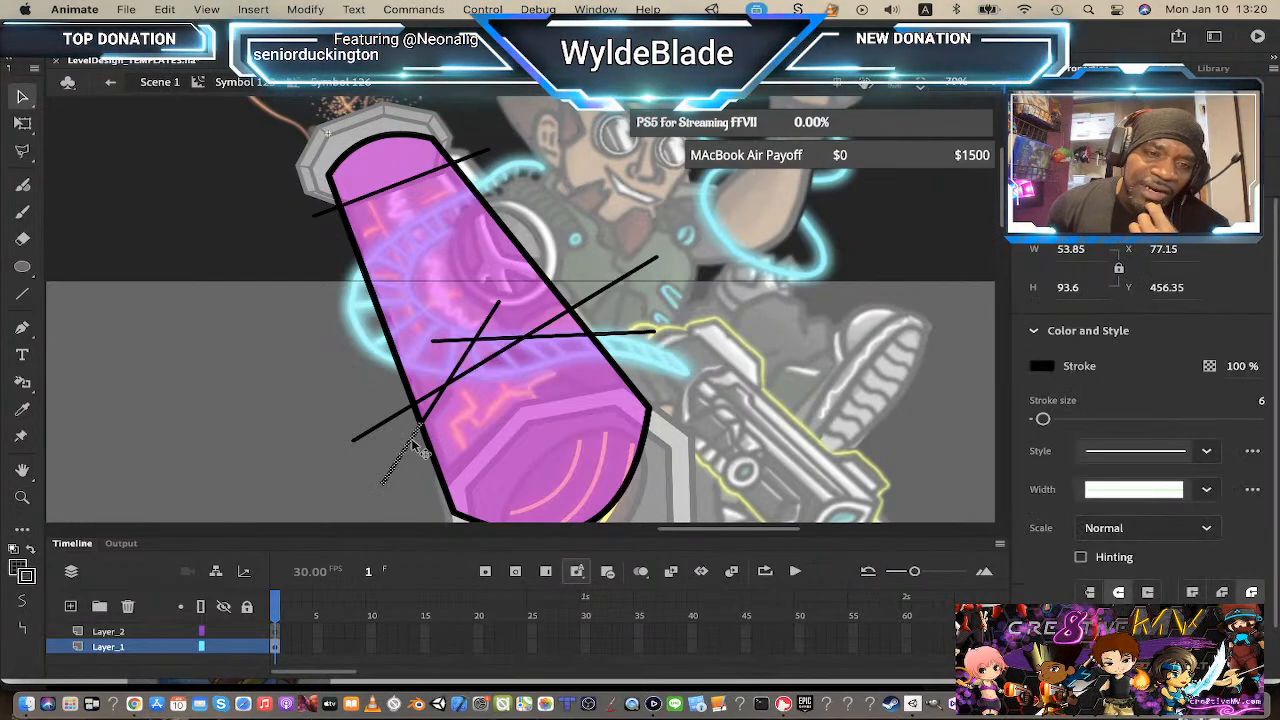
key(Delete)
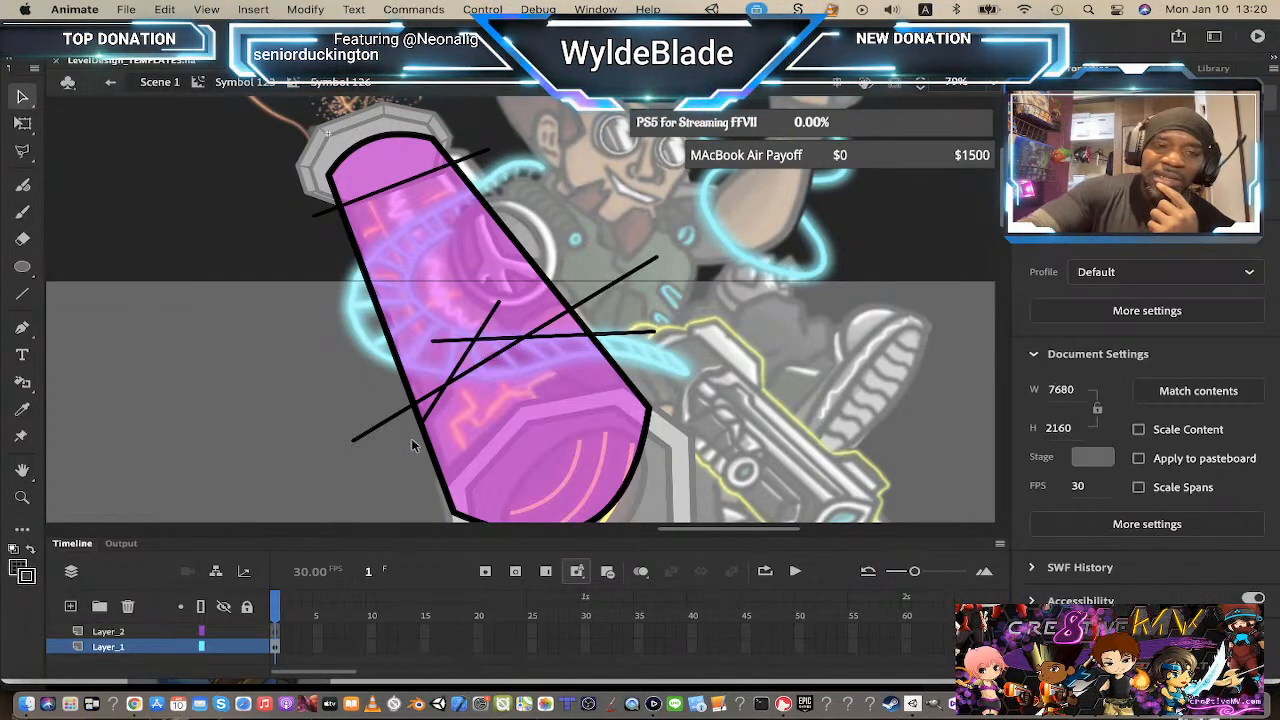
click(648, 338)
key(Delete)
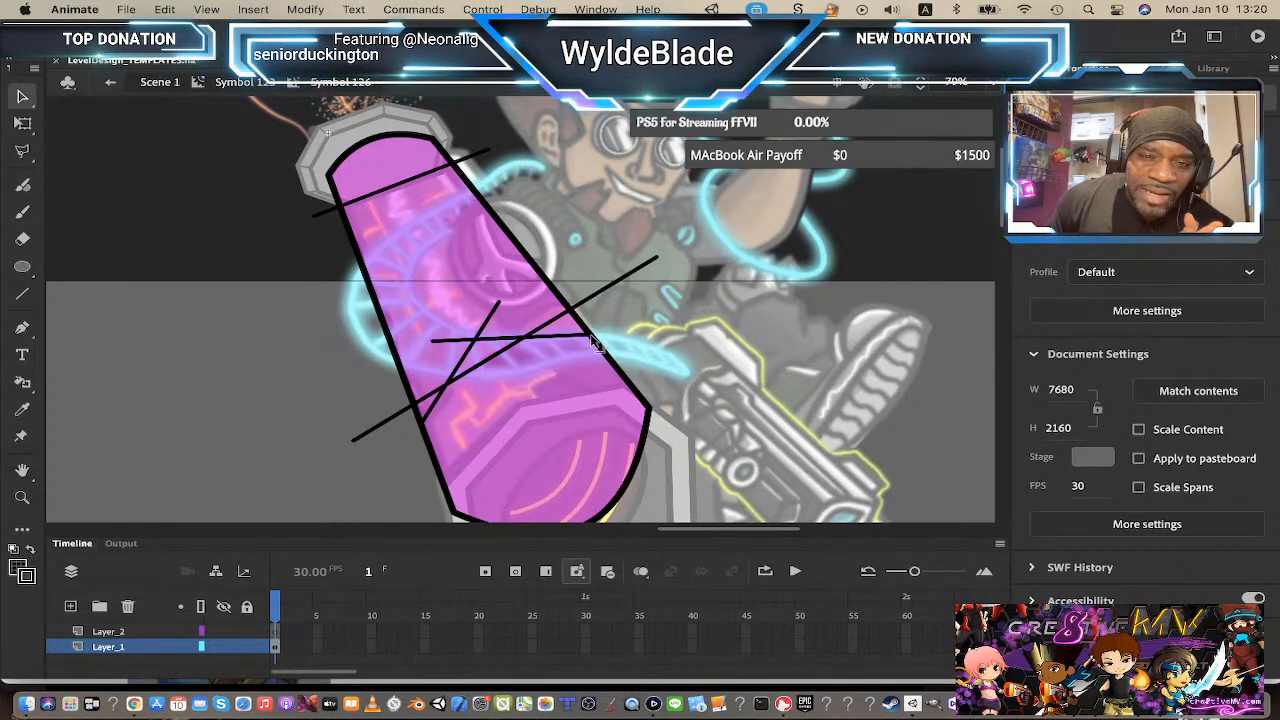
Step: Reshape the lower lines' endpoints so they meet the beam's outline
drag(594, 342, 612, 340)
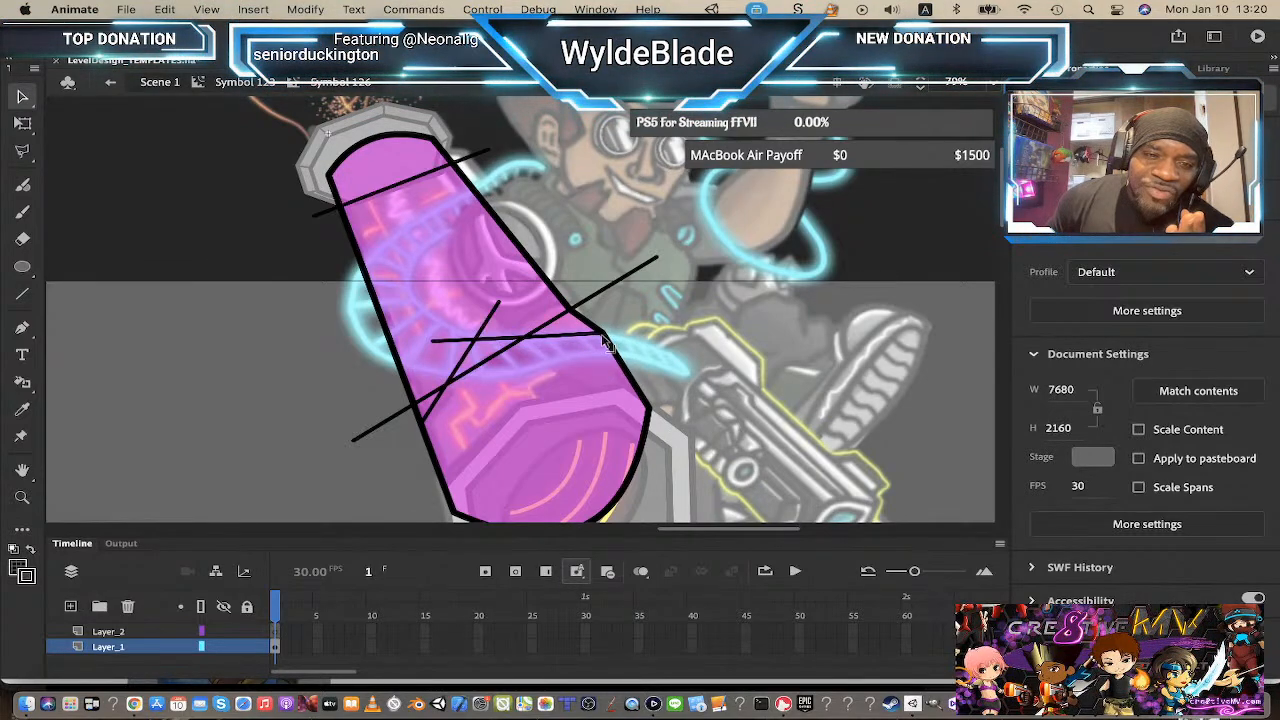
drag(424, 428, 409, 434)
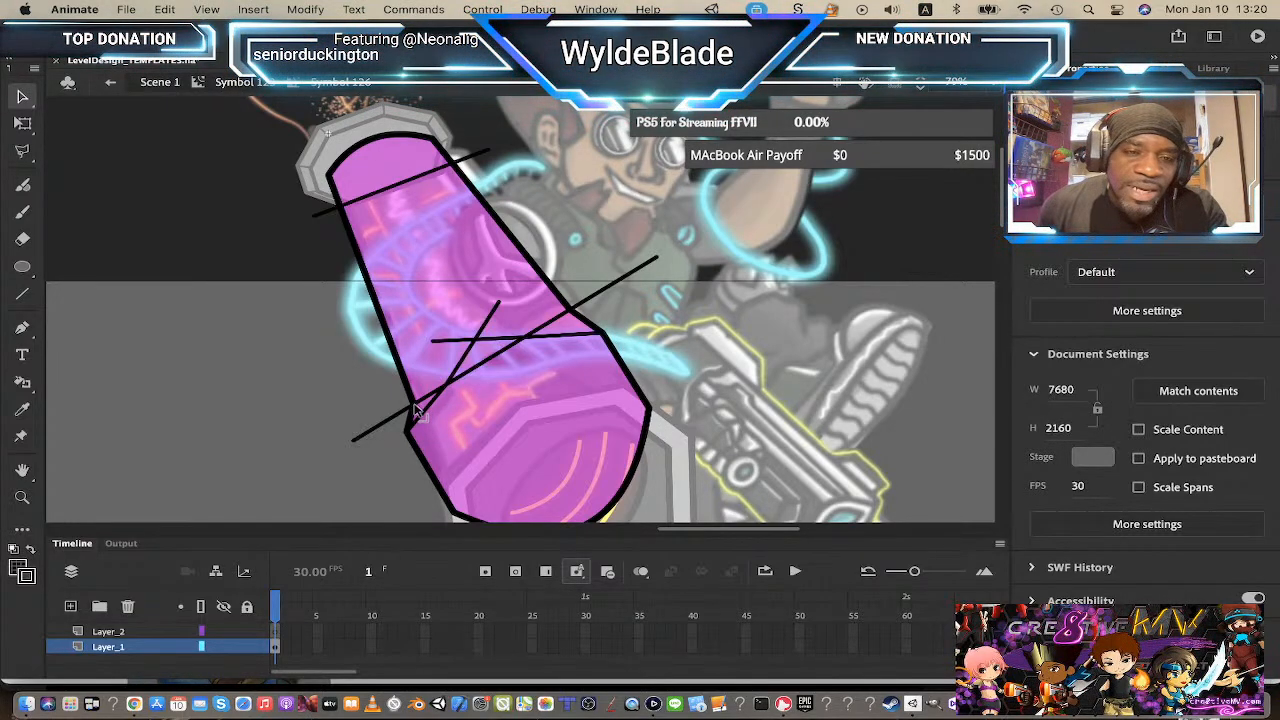
drag(414, 404, 421, 412)
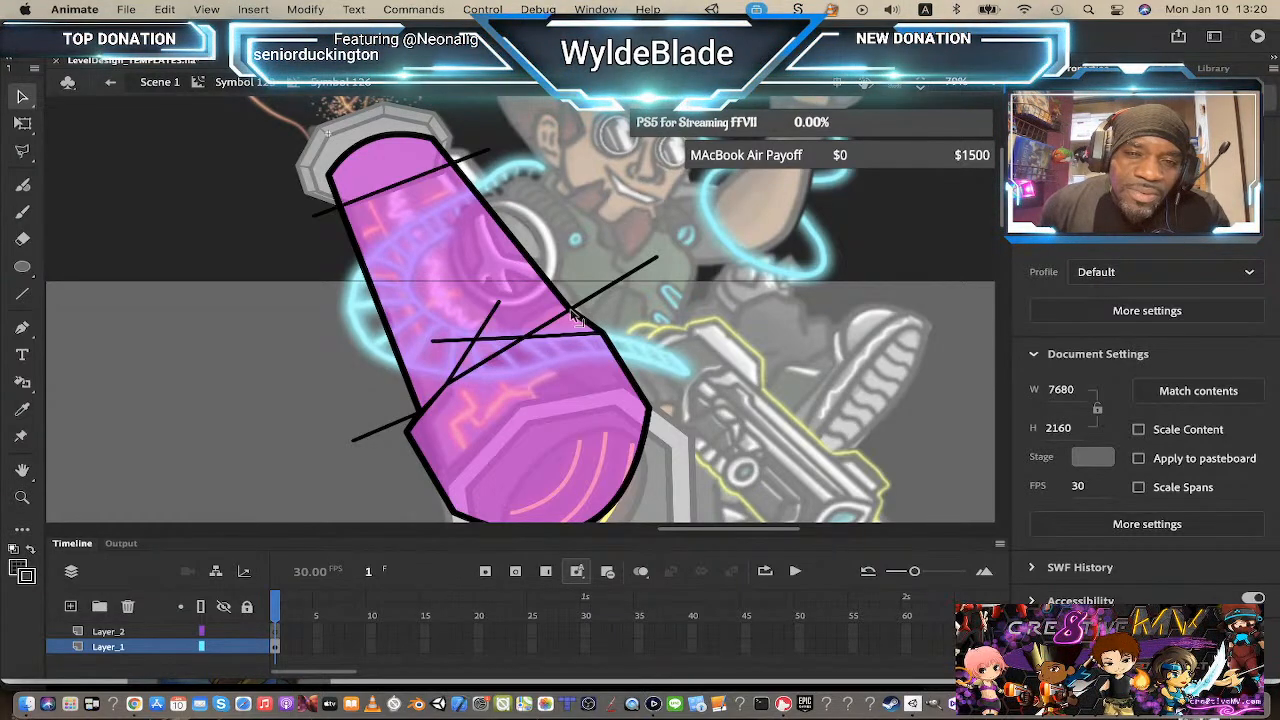
drag(580, 316, 596, 337)
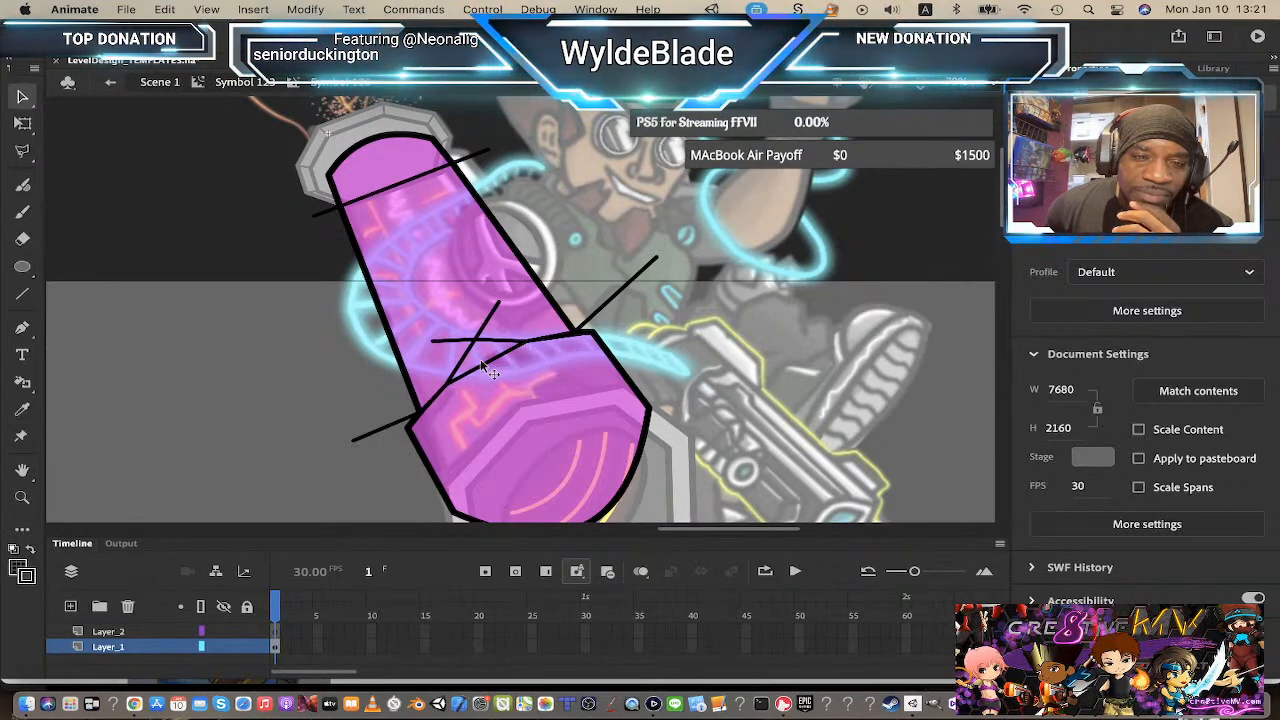
Step: Delete the remaining line stubs sticking out of the beam's edges
click(378, 432)
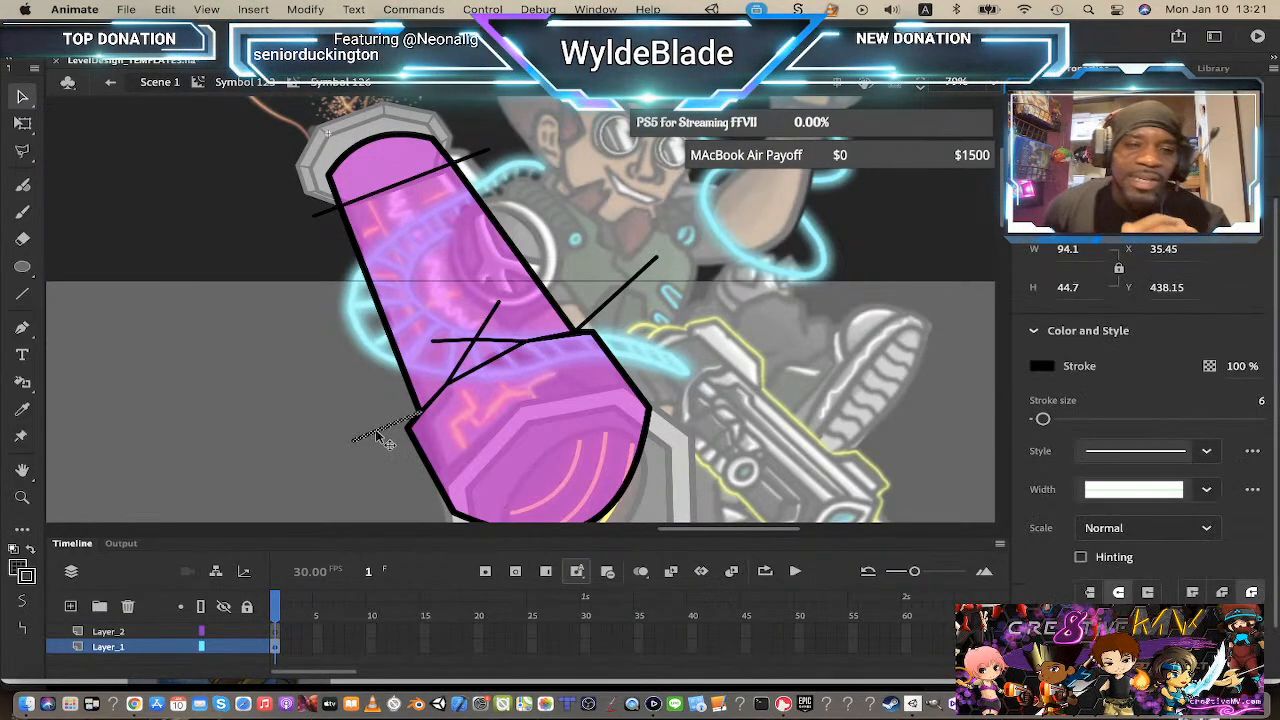
key(Delete)
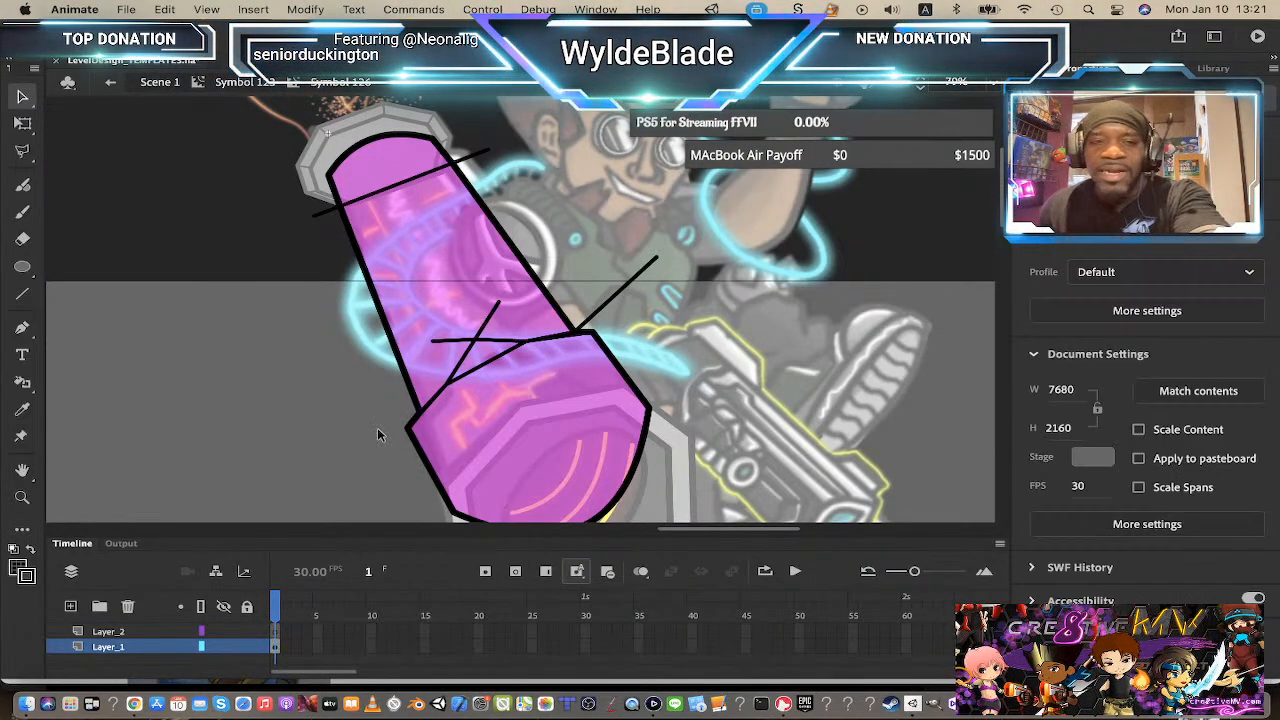
click(607, 313)
key(Delete)
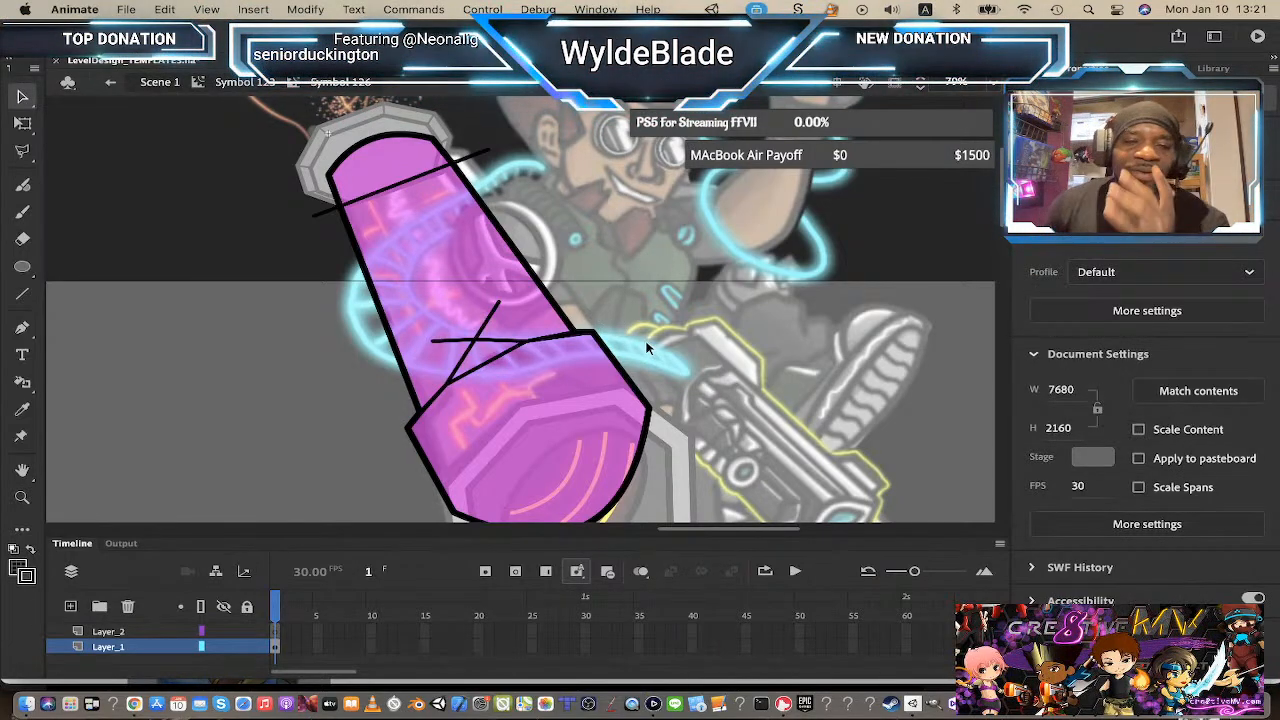
Step: Delete the inner crossing-line segments inside the beam, undoing the last deletion
scroll(650, 340, down, 3)
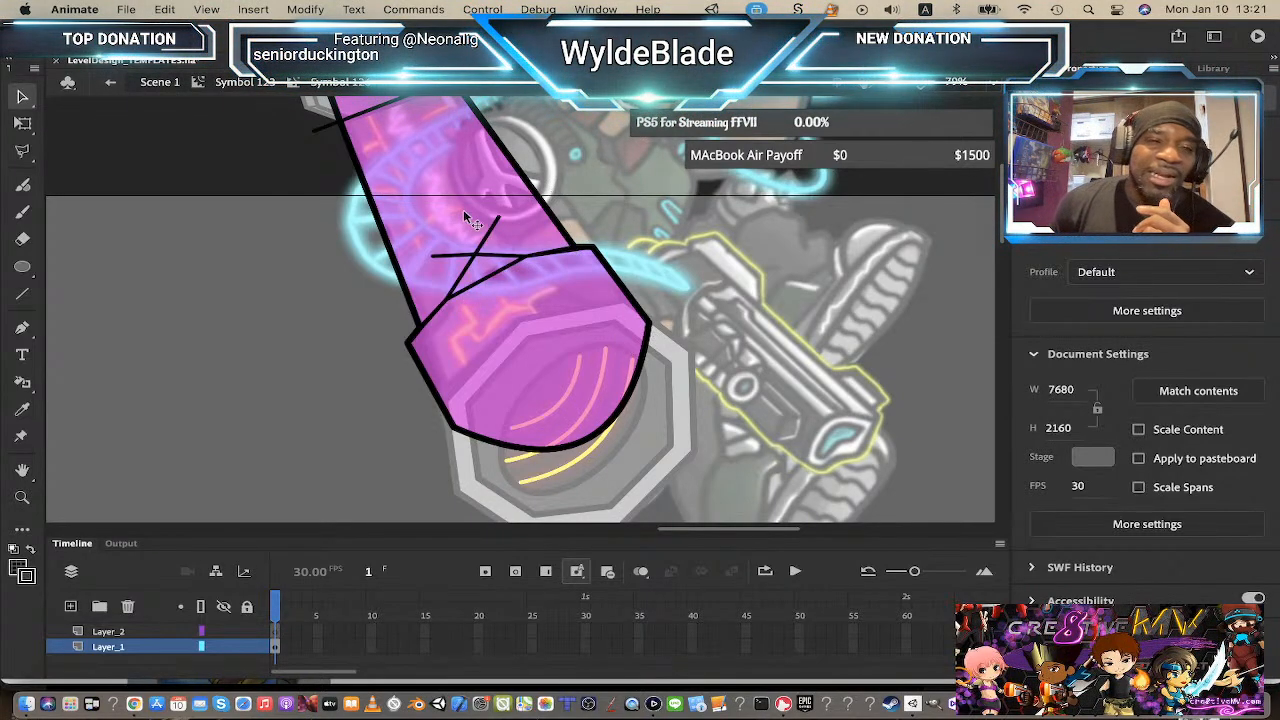
drag(497, 230, 497, 278)
click(496, 256)
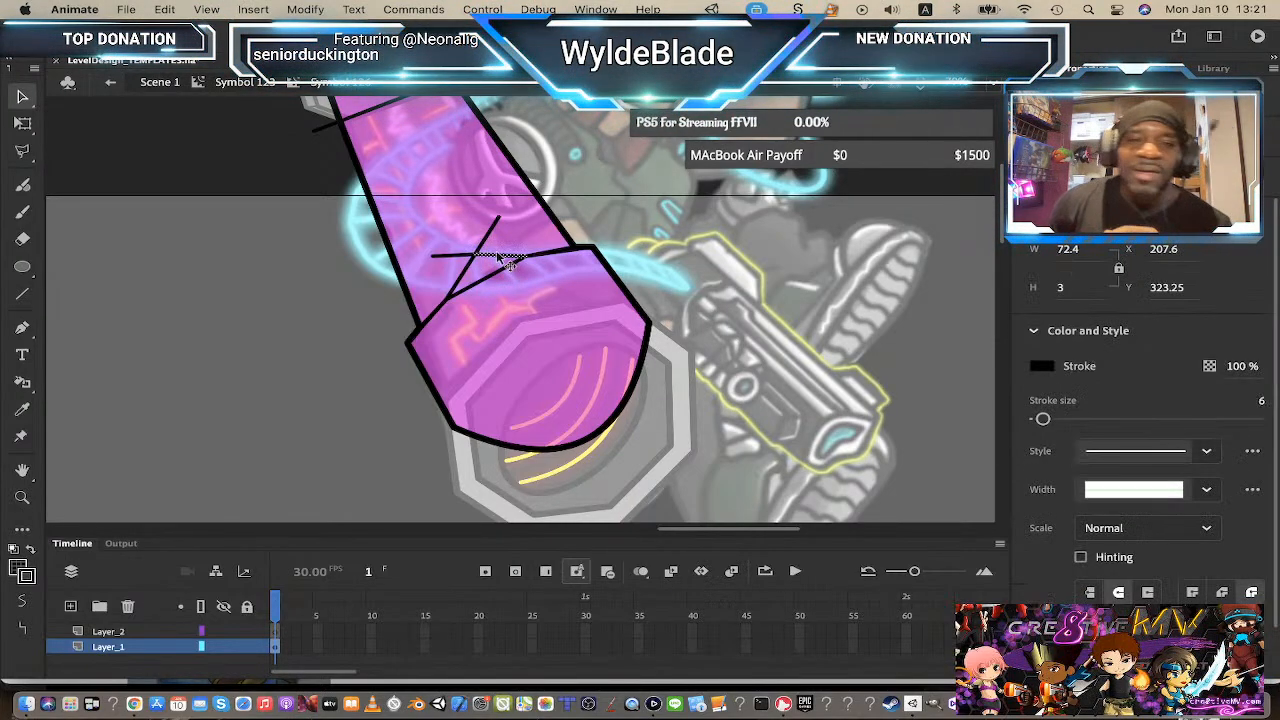
key(Delete)
click(490, 243)
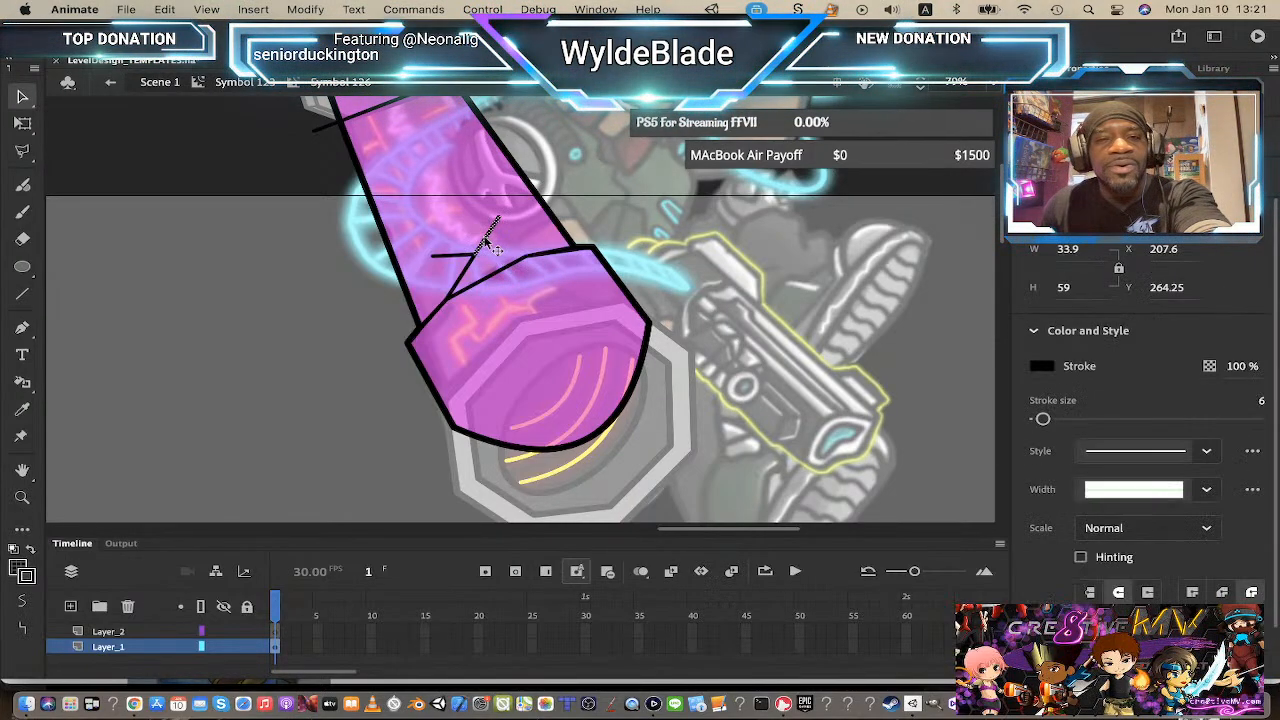
key(Delete)
click(468, 258)
key(Delete)
click(474, 264)
key(Delete)
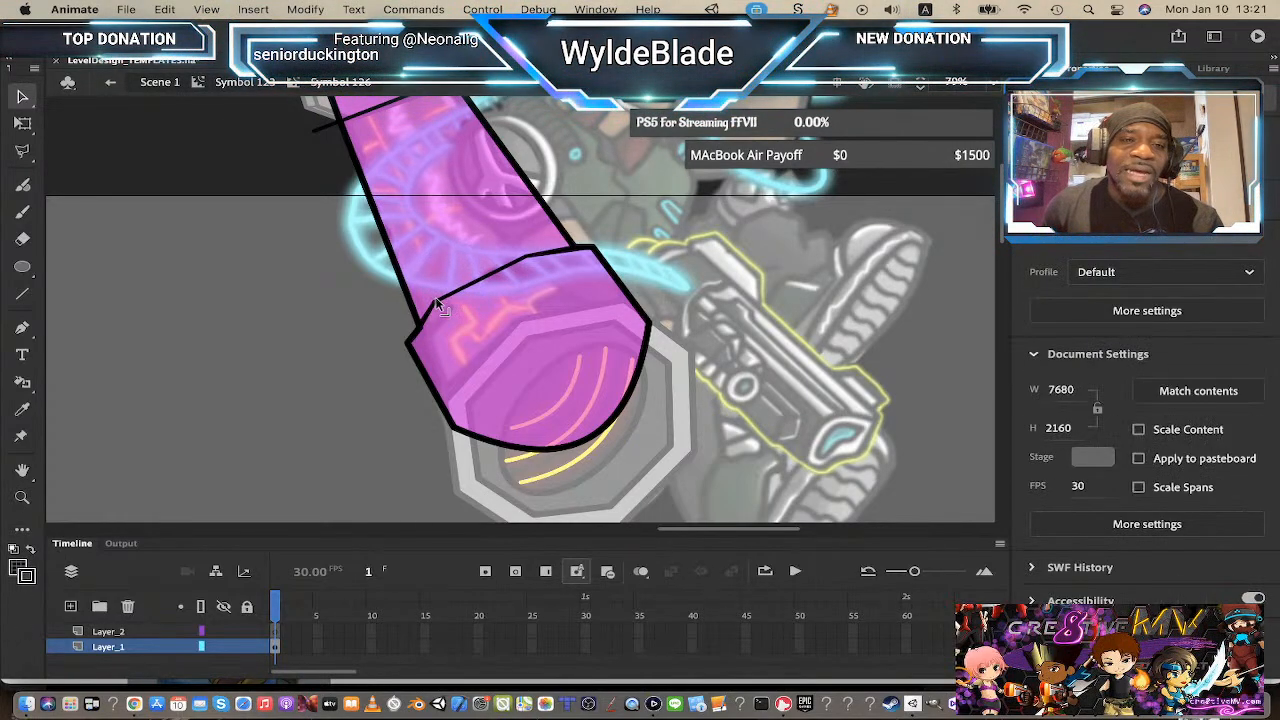
key(ctrl+z)
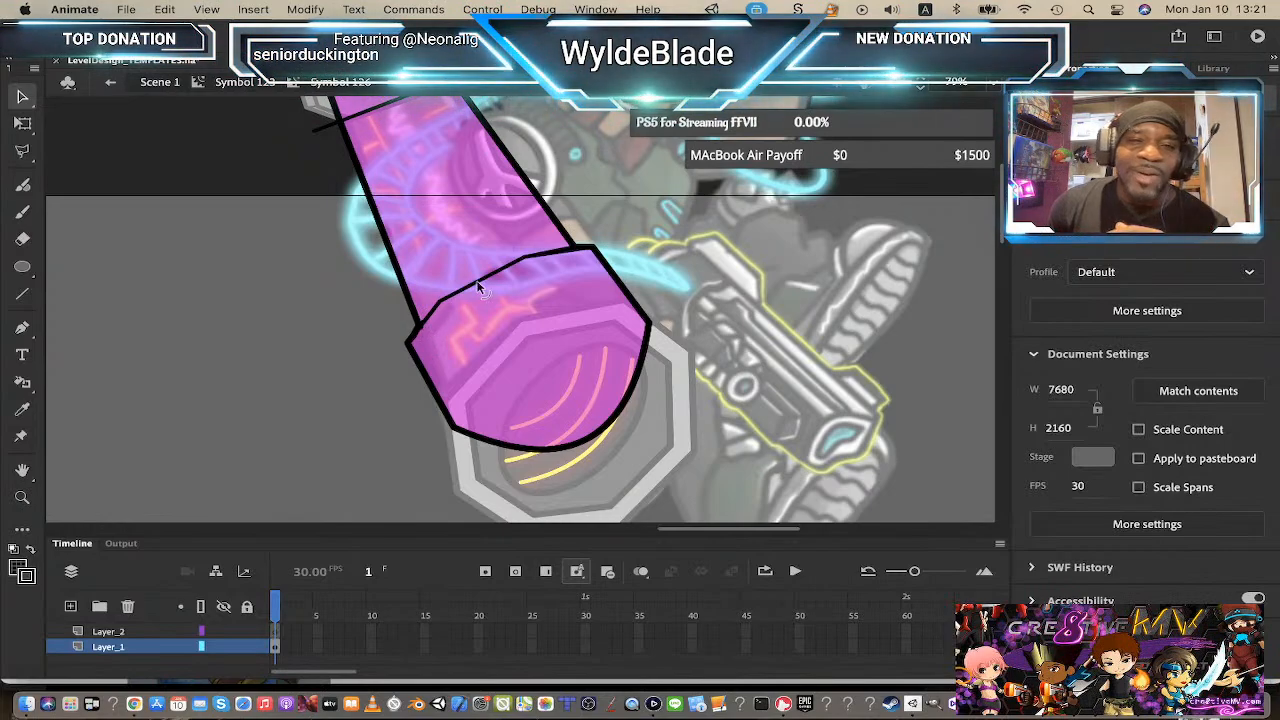
Step: Adjust the vertices of the band line across the beam's middle section
scroll(476, 279, up, 2)
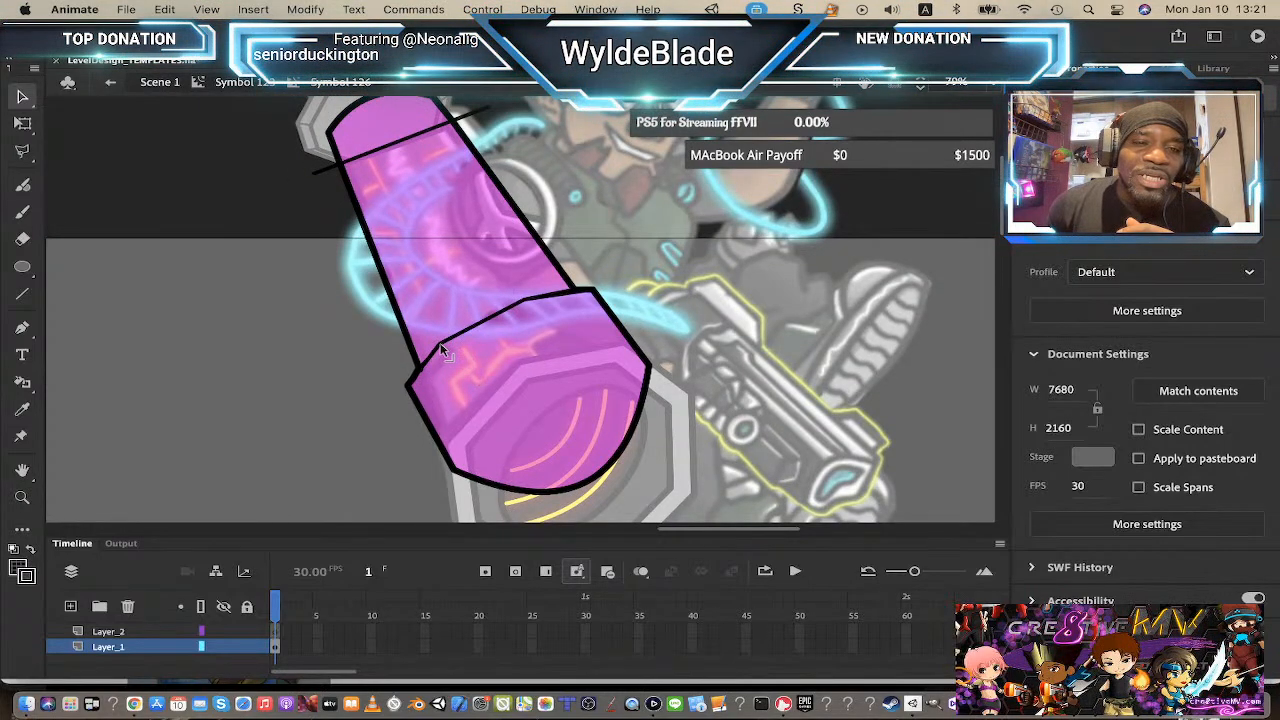
drag(440, 345, 440, 339)
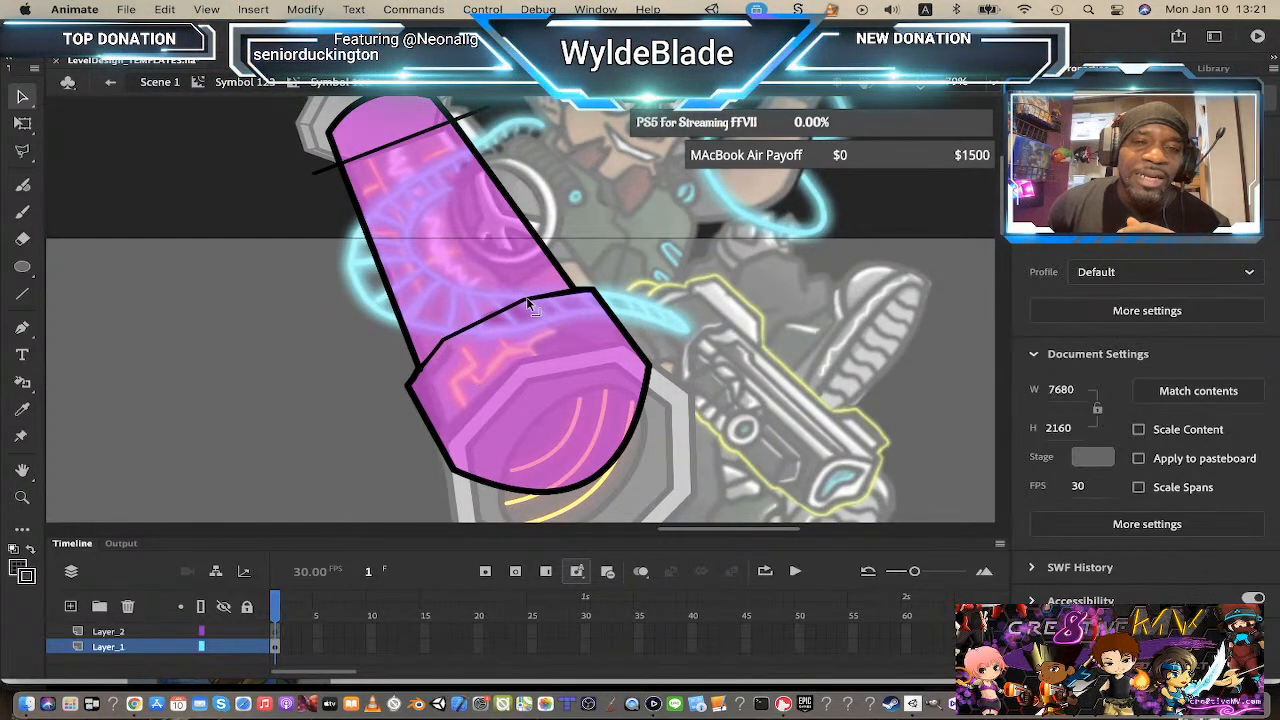
drag(523, 300, 519, 298)
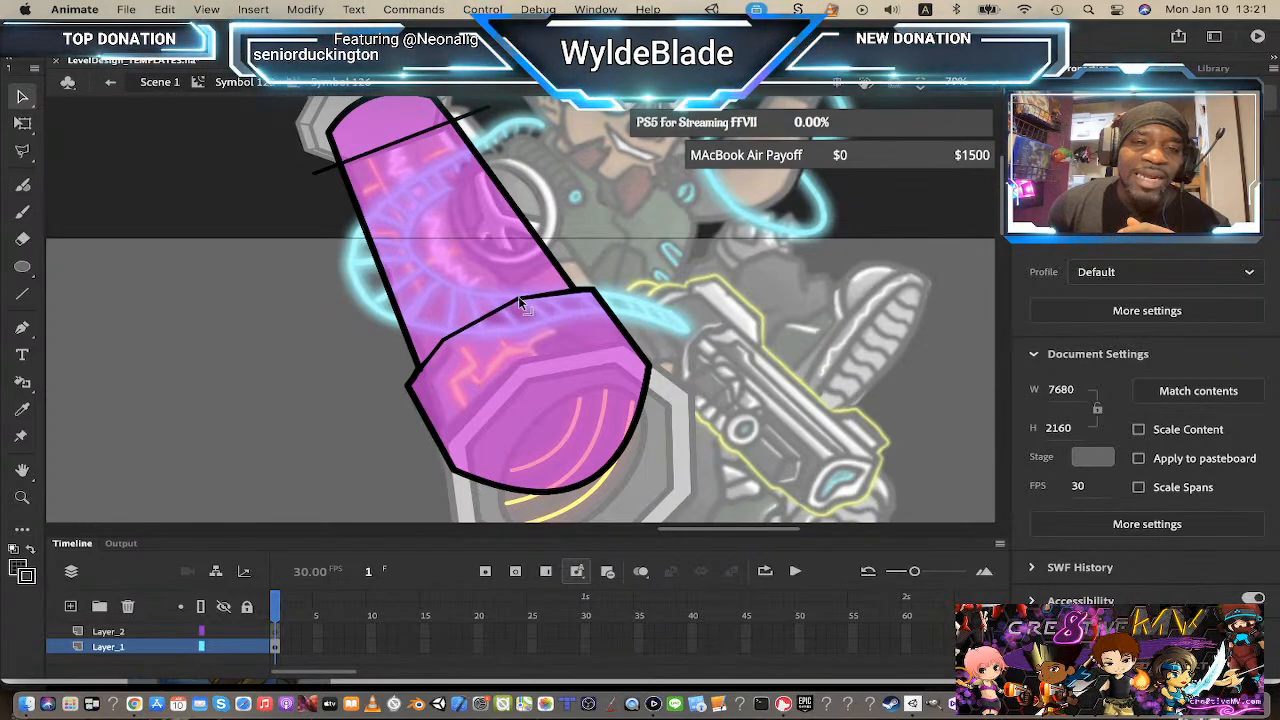
click(422, 368)
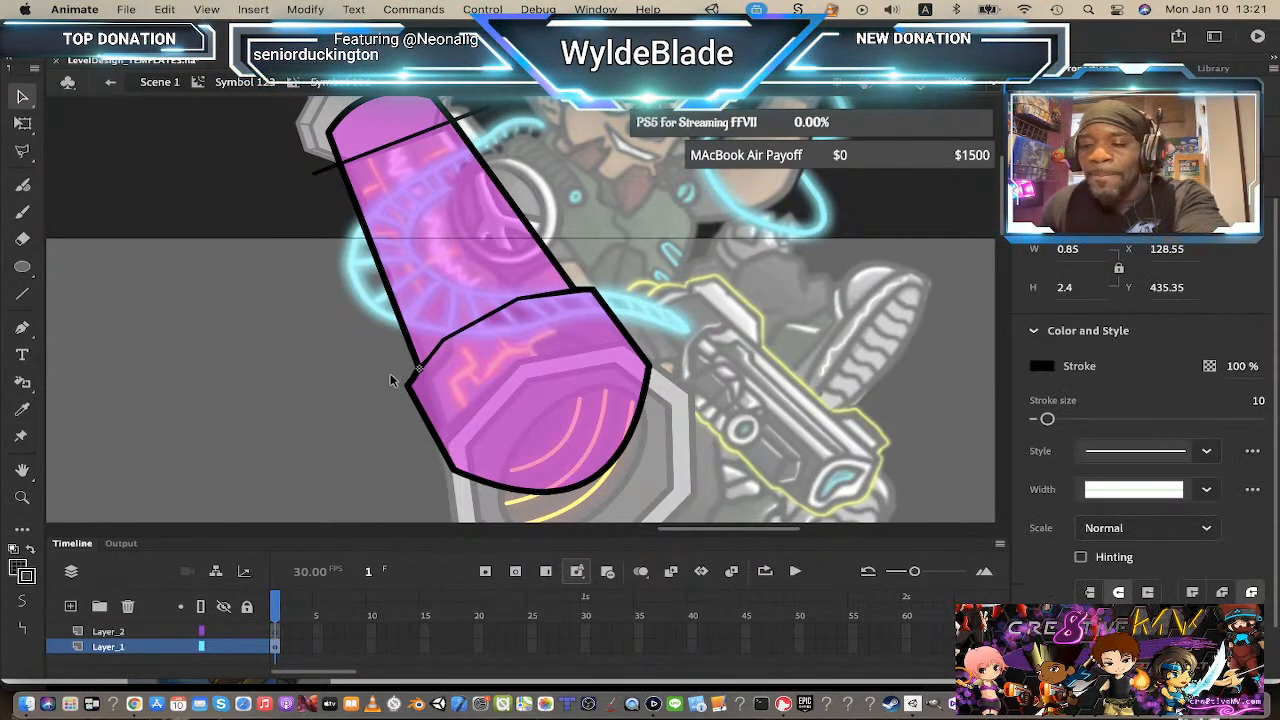
click(390, 380)
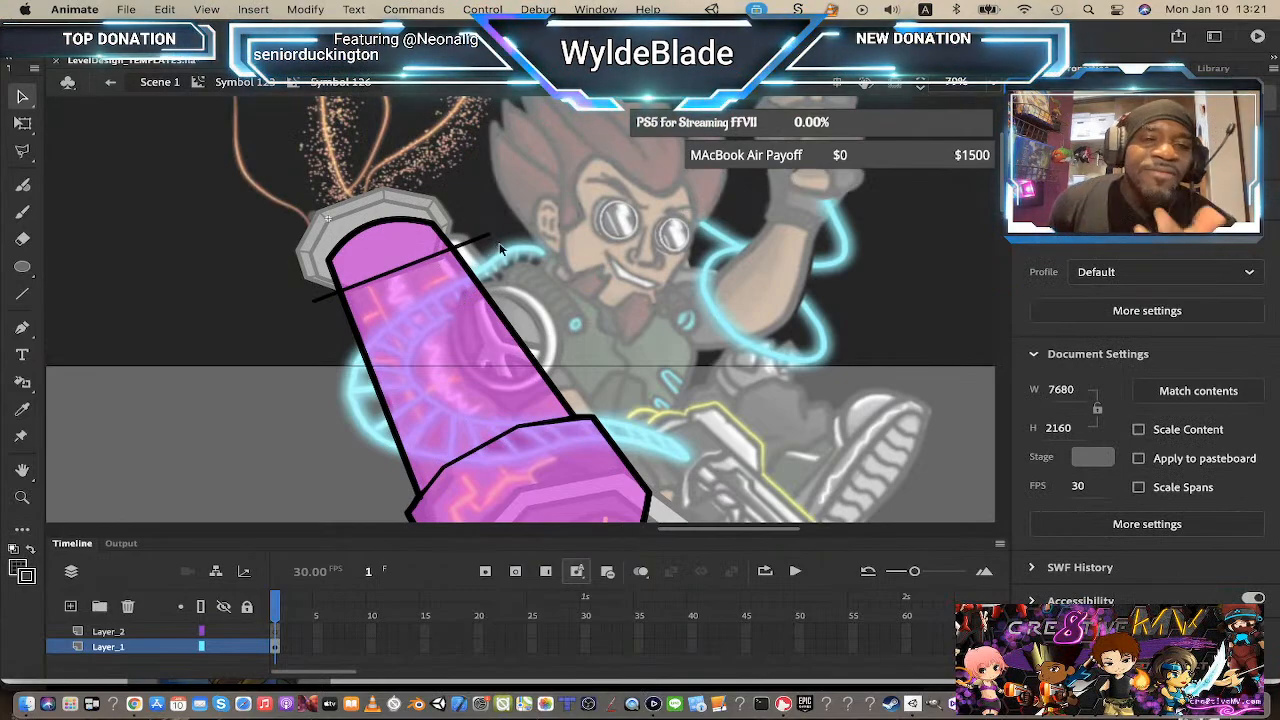
Step: Trim both ends of the top line outside the beam and bend it slightly upward
click(478, 240)
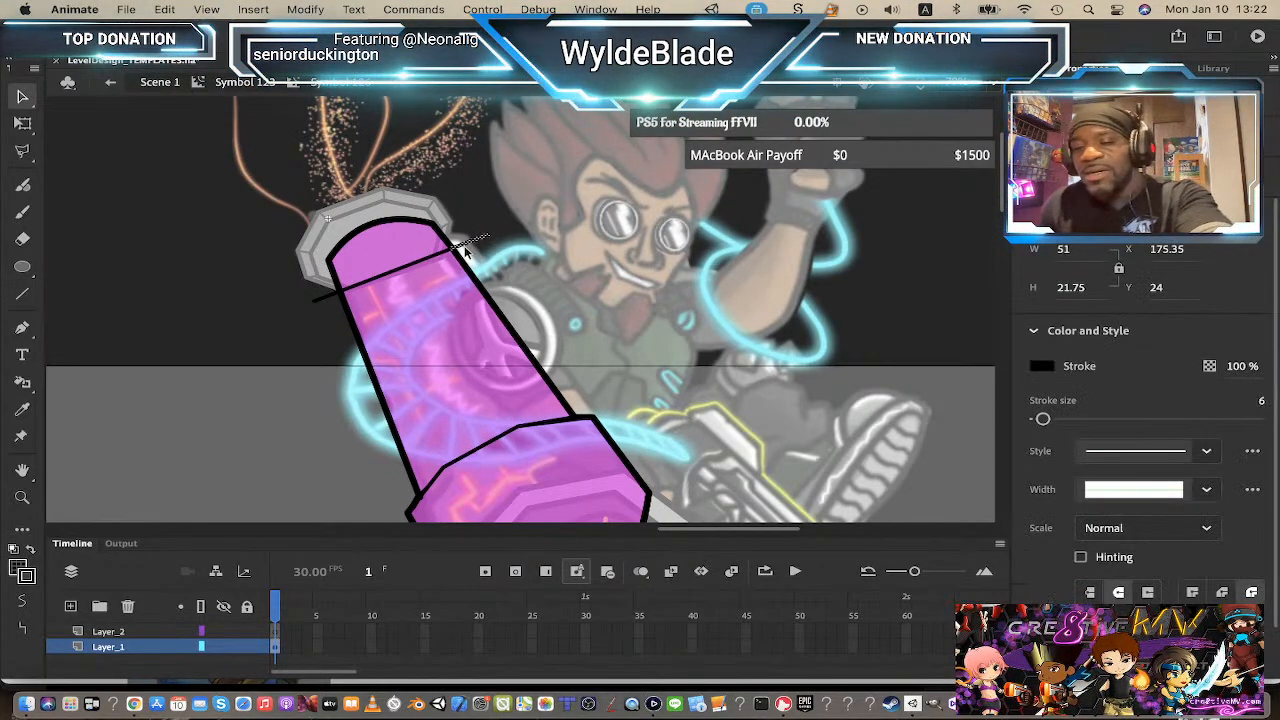
key(Delete)
click(324, 297)
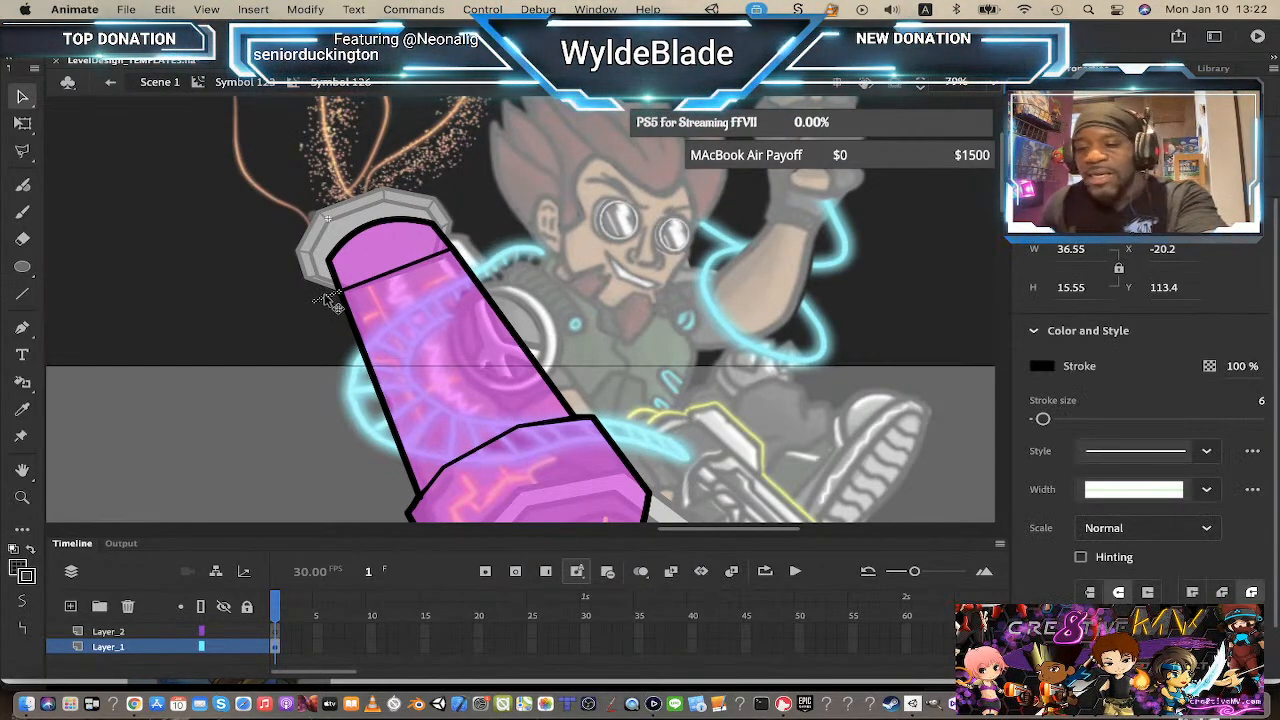
key(Delete)
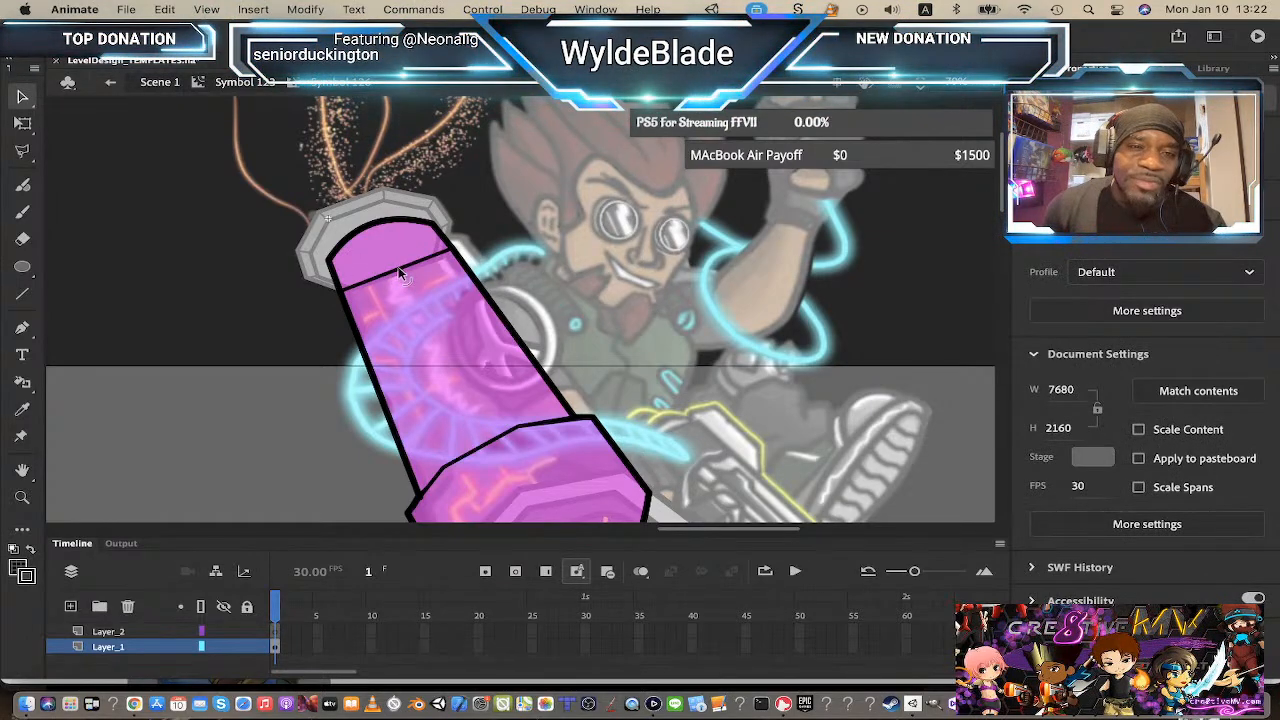
drag(398, 267, 395, 260)
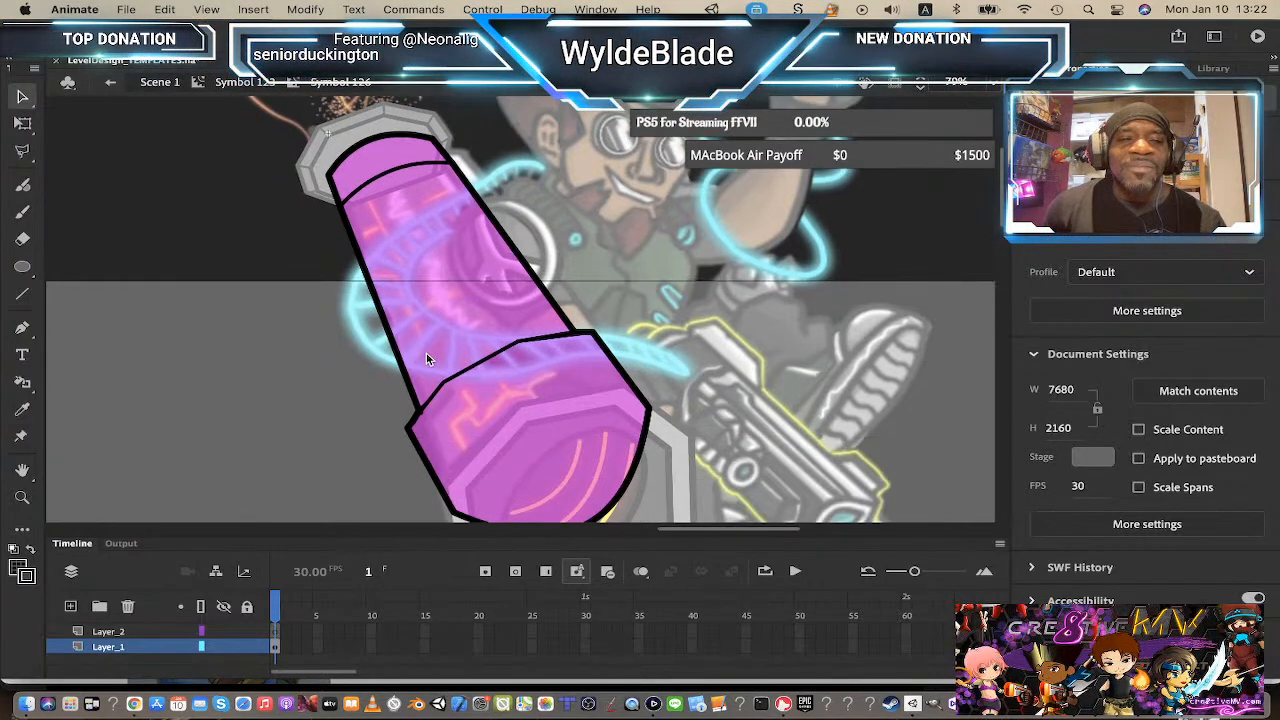
Step: Change the fill of the beam tip above the top line to gray #666666
click(393, 240)
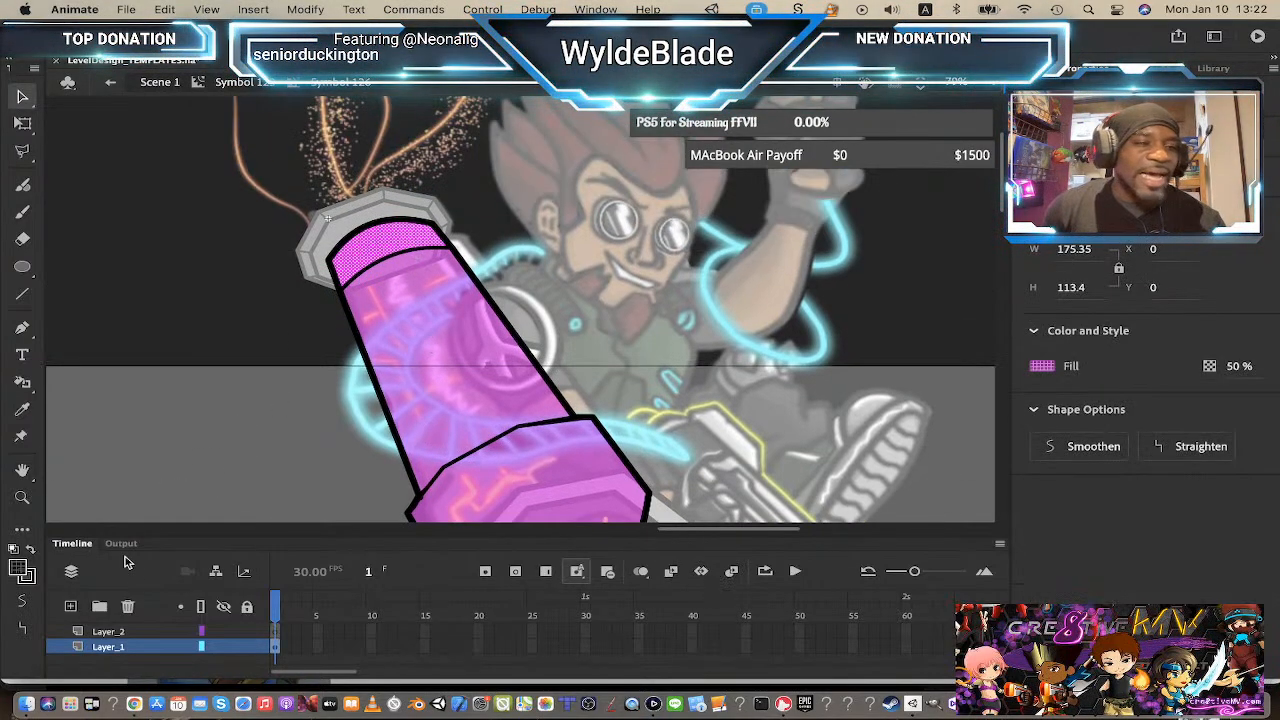
click(22, 573)
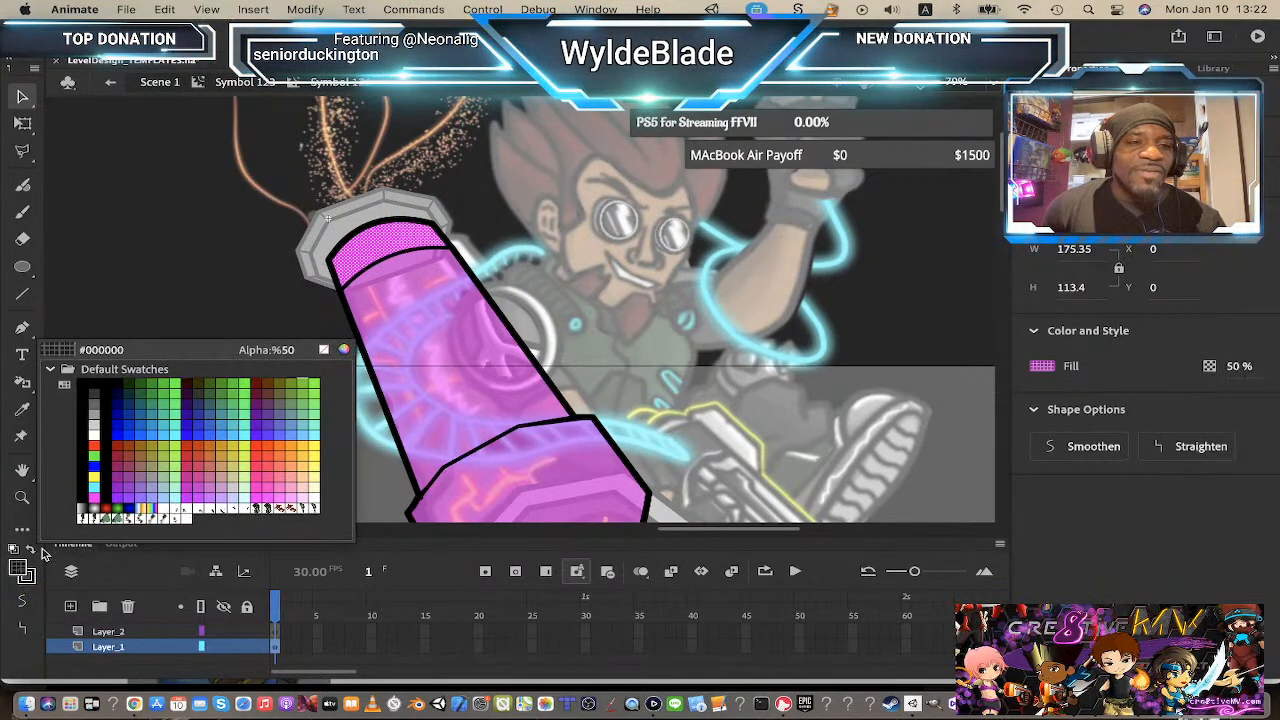
click(96, 399)
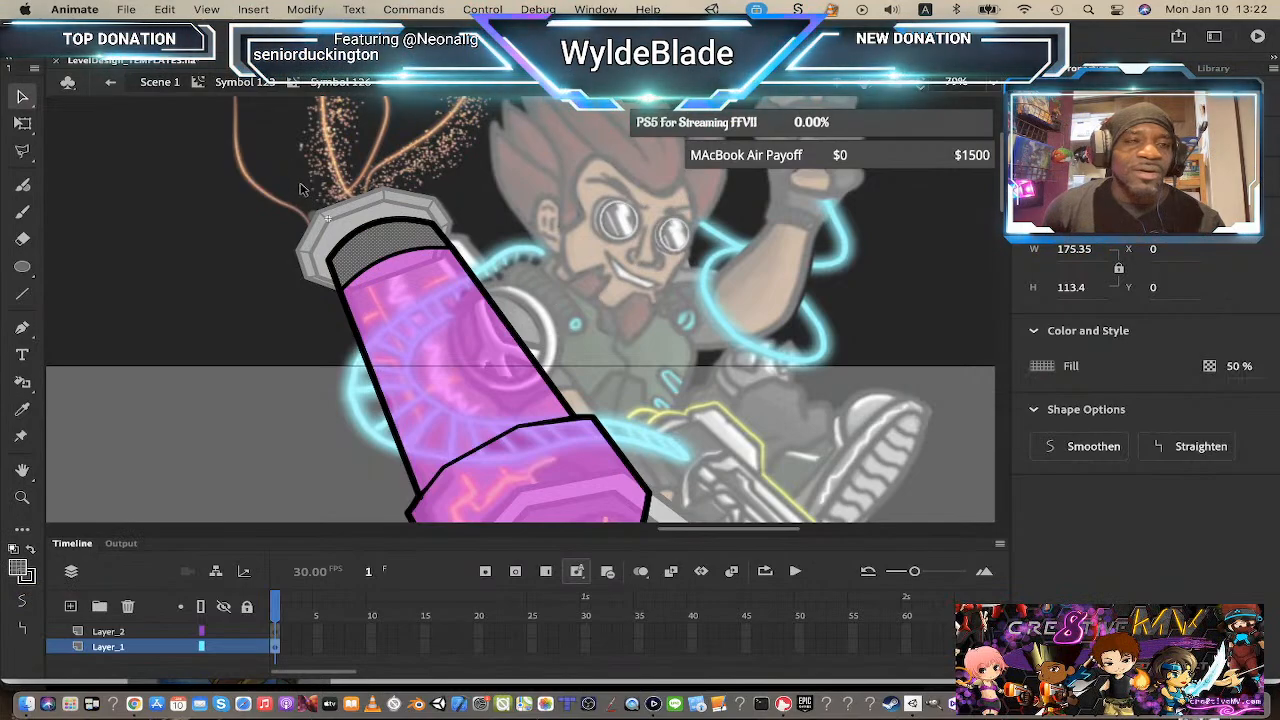
click(187, 314)
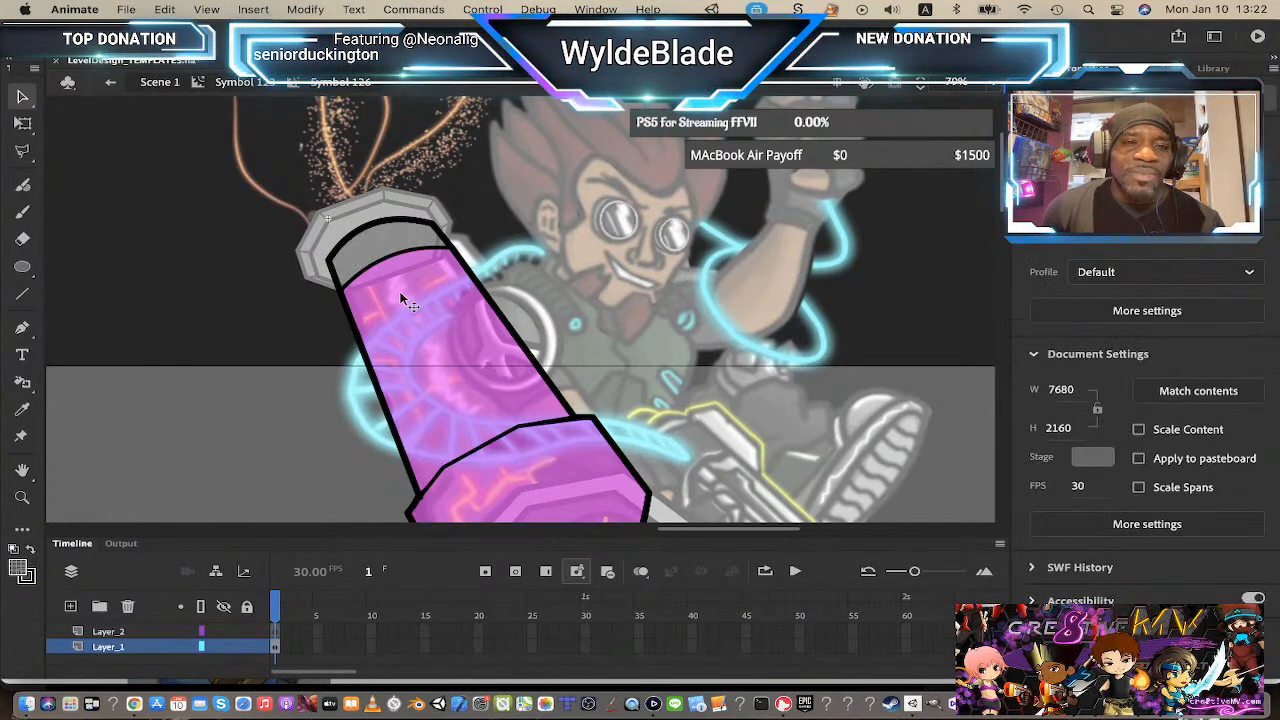
Step: Recolor the translucent fill at the beam tip with a gray swatch
click(395, 247)
click(24, 572)
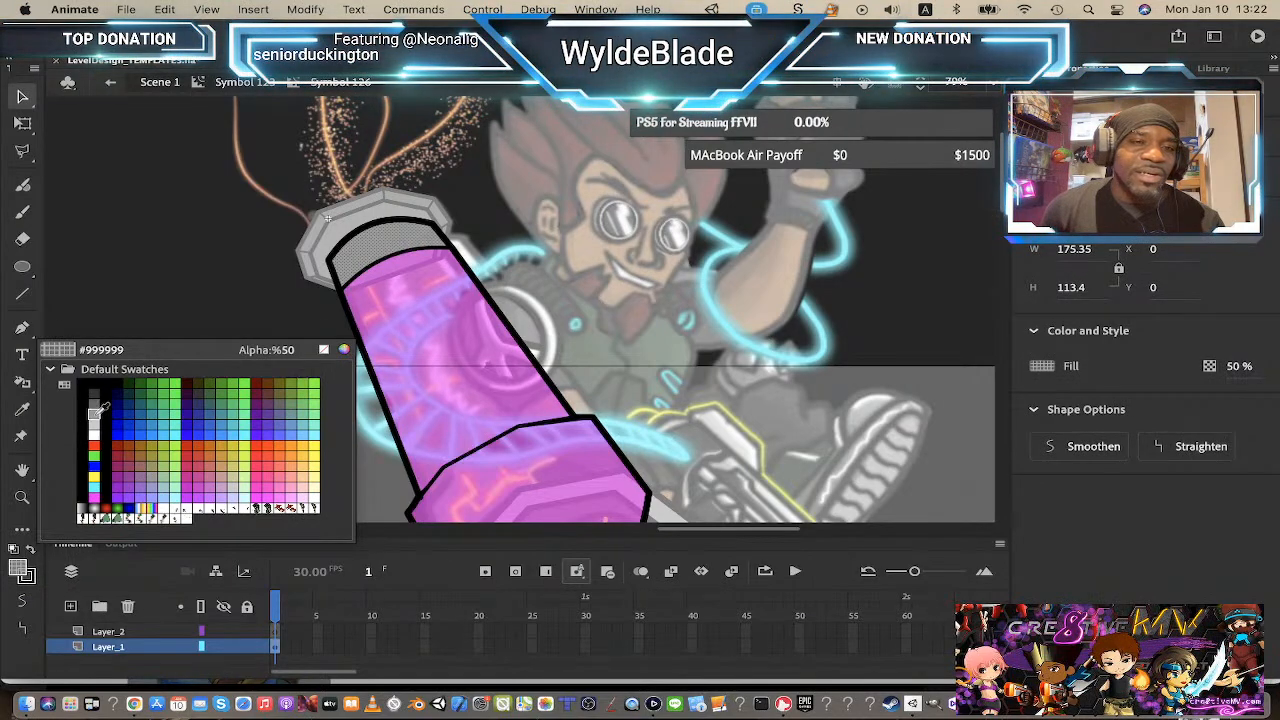
click(97, 410)
click(318, 358)
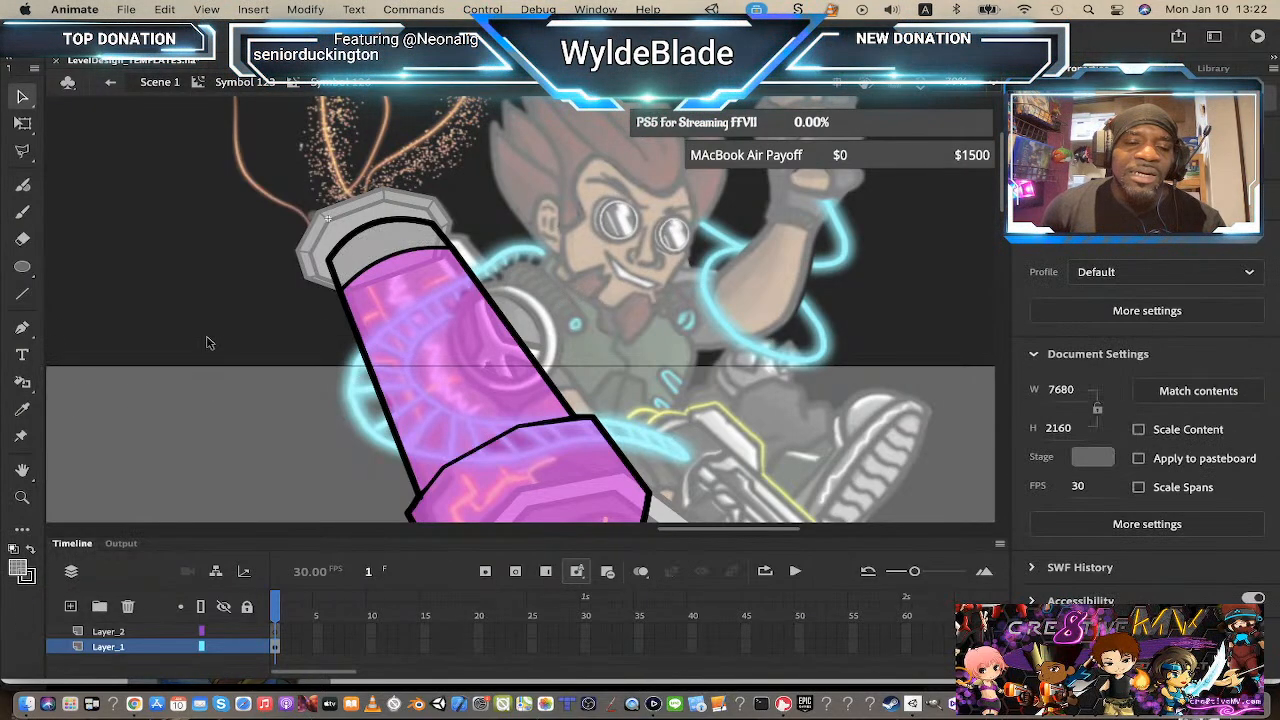
Step: Inspect the fill color of the dark olive sample square beside the character
scroll(282, 290, down, 3)
click(254, 84)
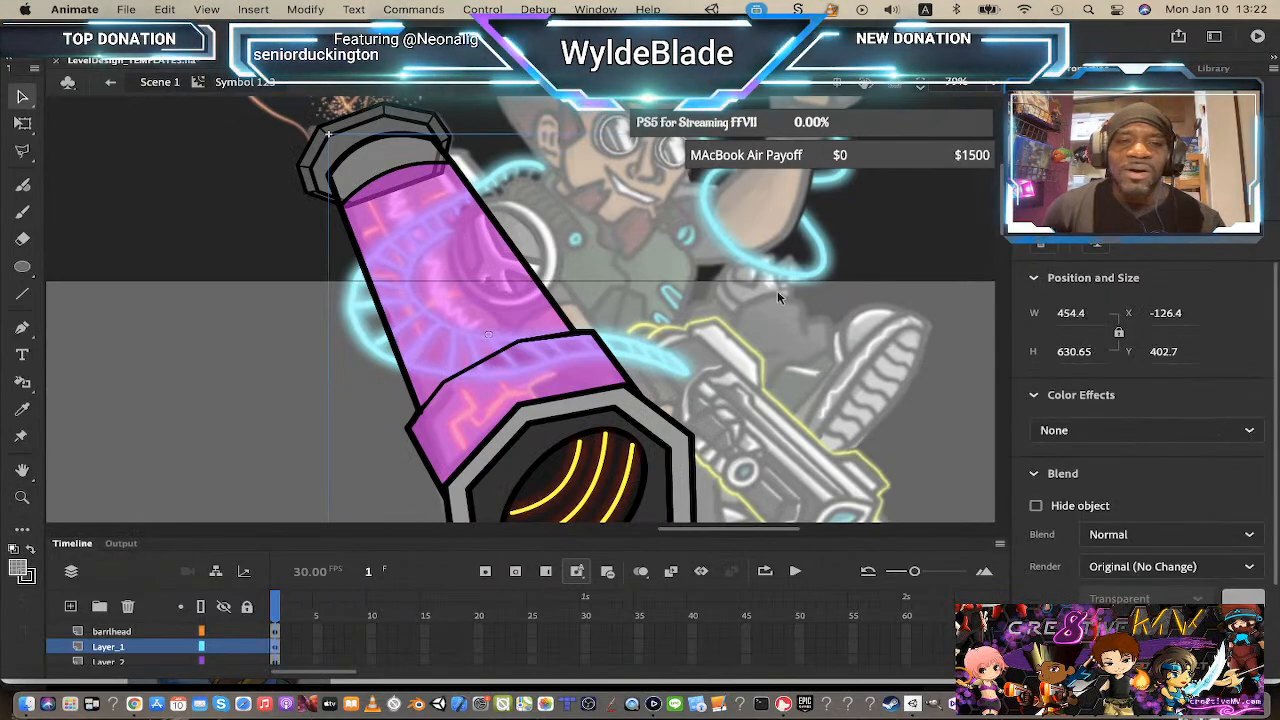
scroll(777, 291, up, 6)
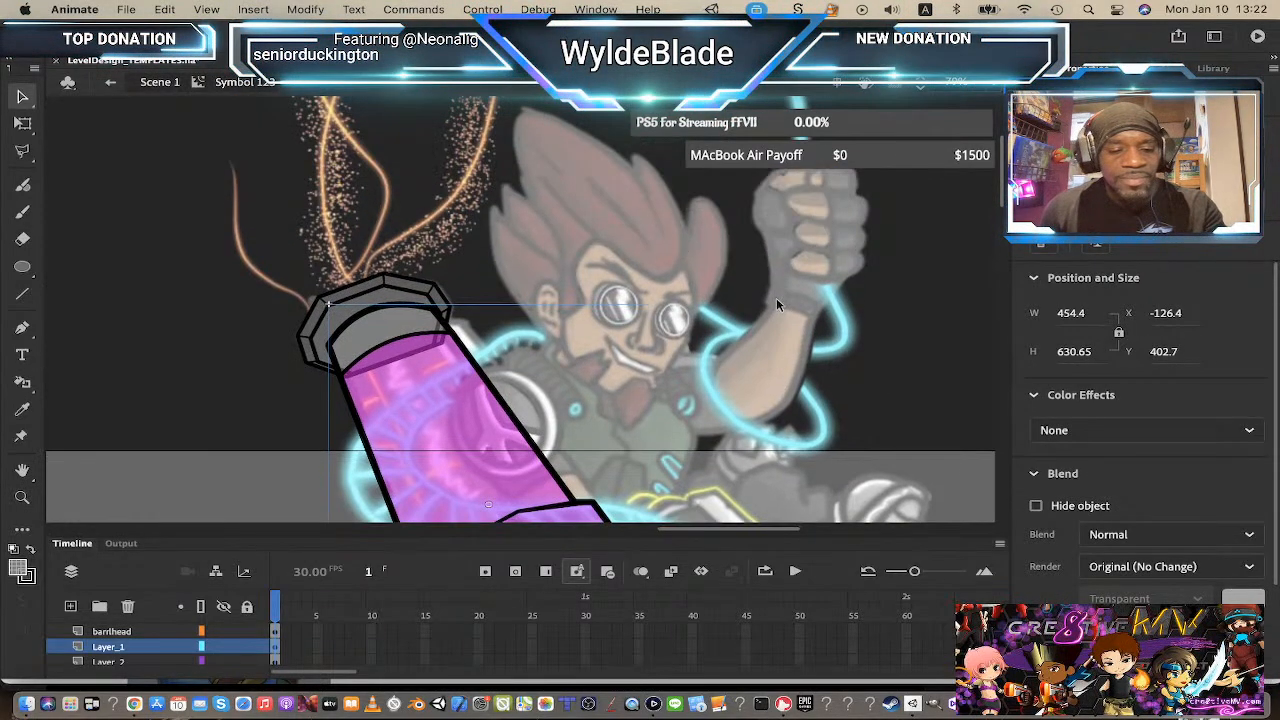
click(806, 299)
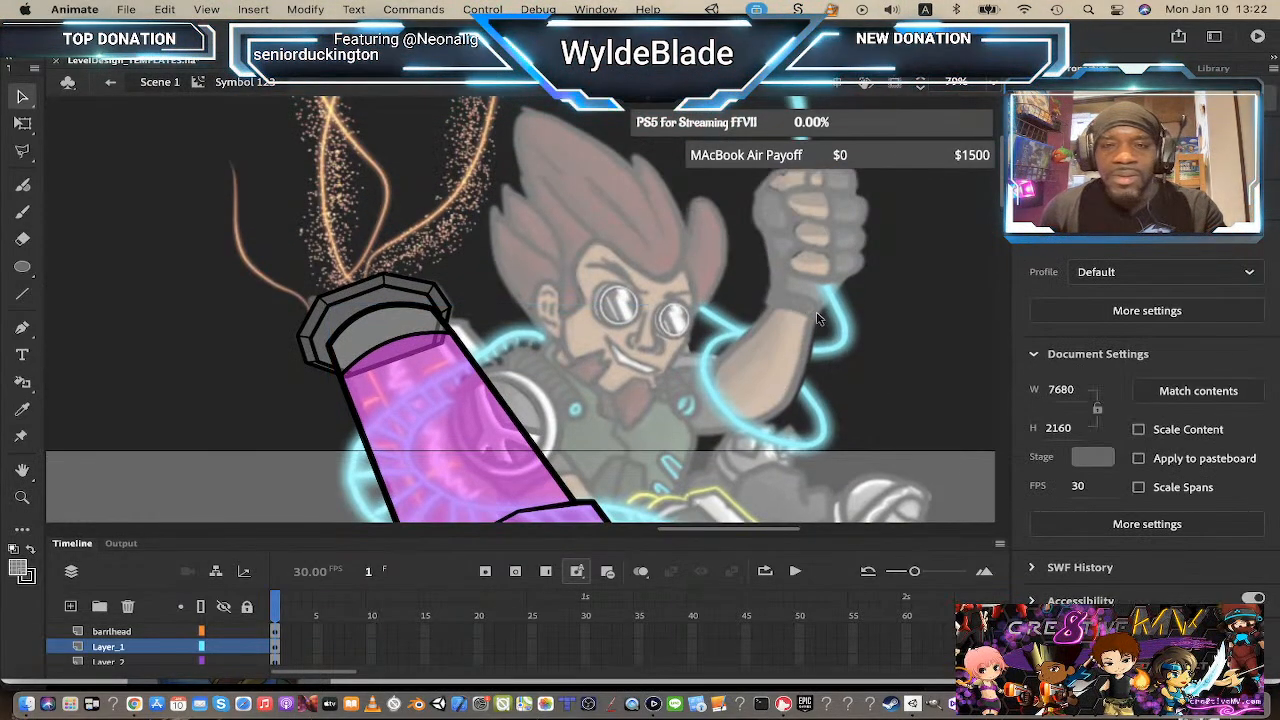
key(z)
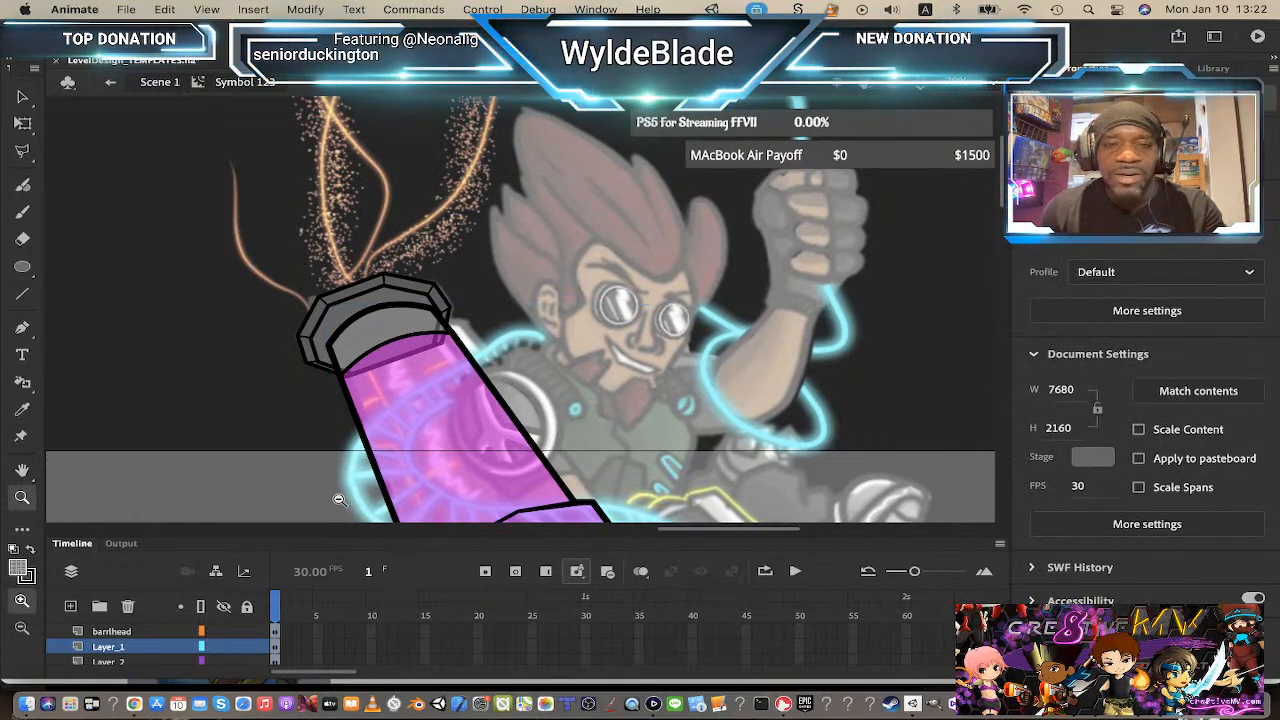
alt+click(607, 410)
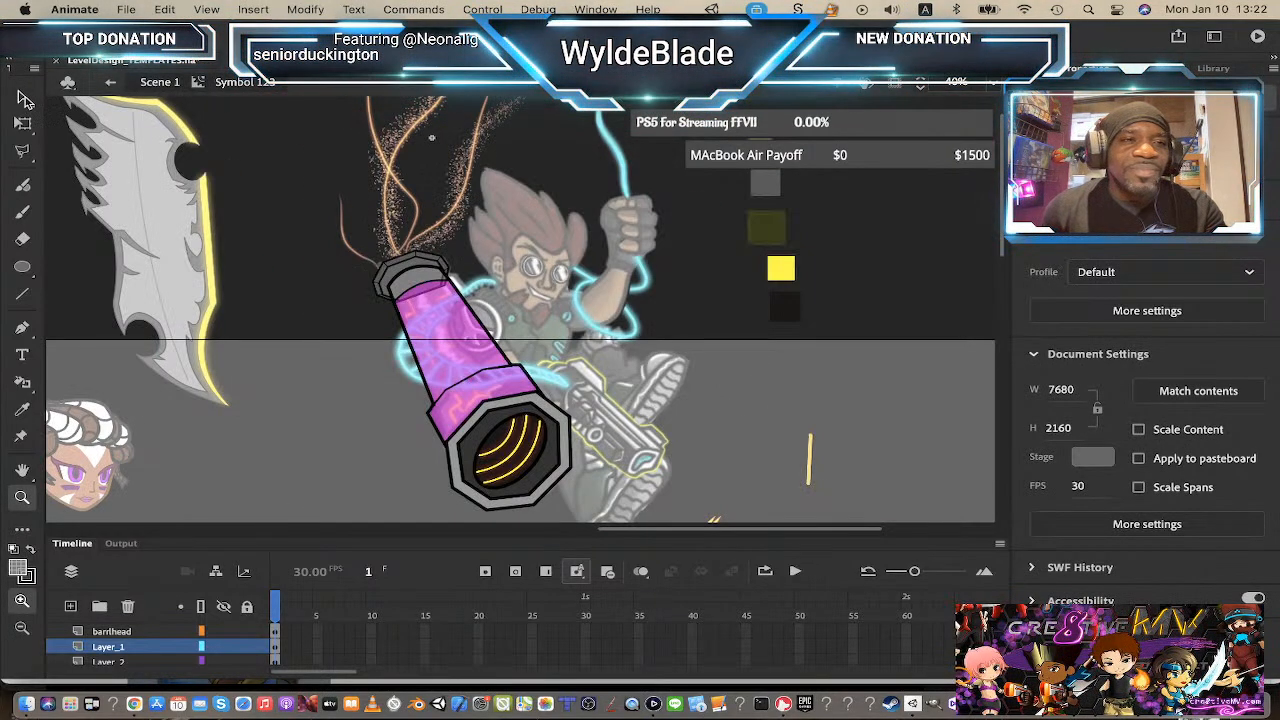
click(25, 99)
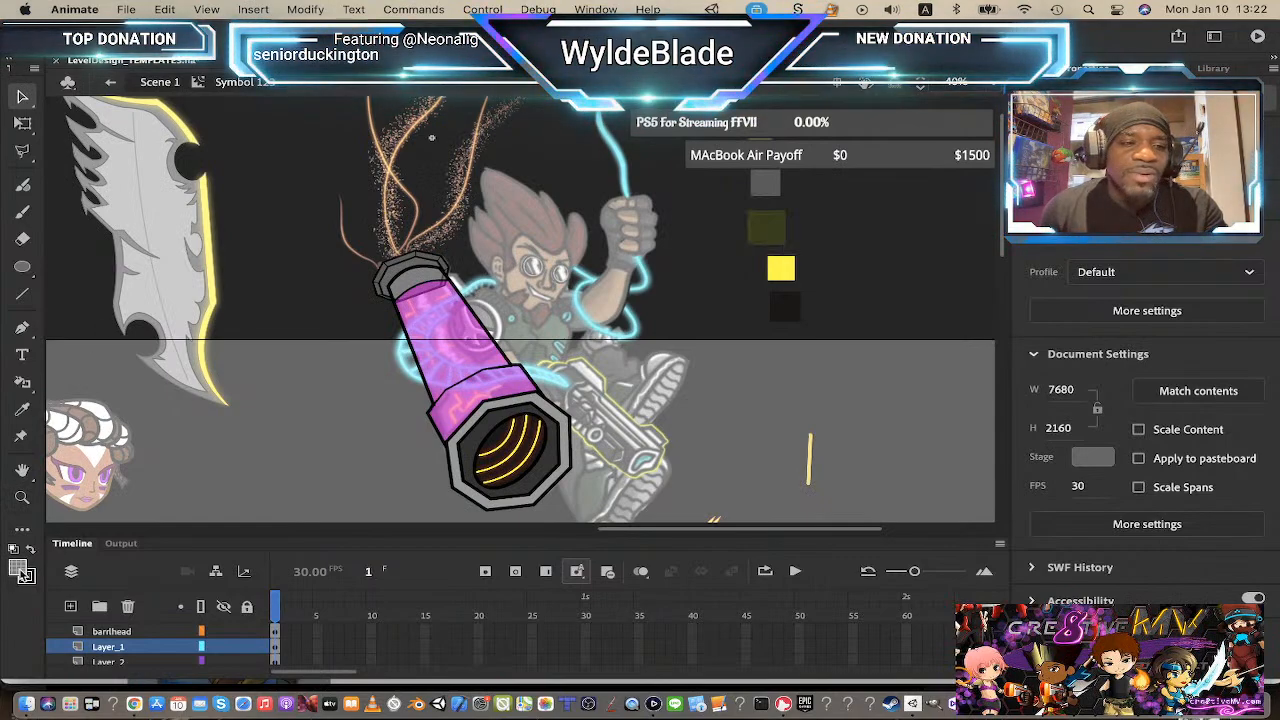
click(772, 232)
click(20, 570)
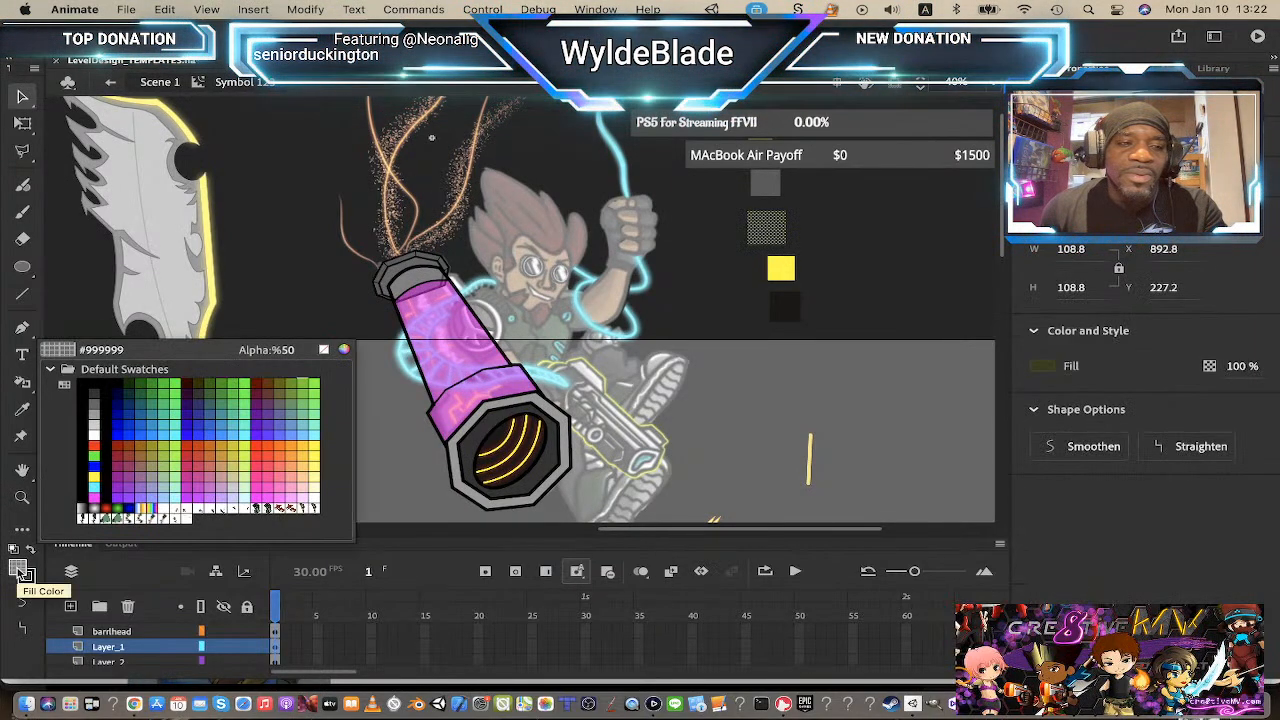
click(20, 573)
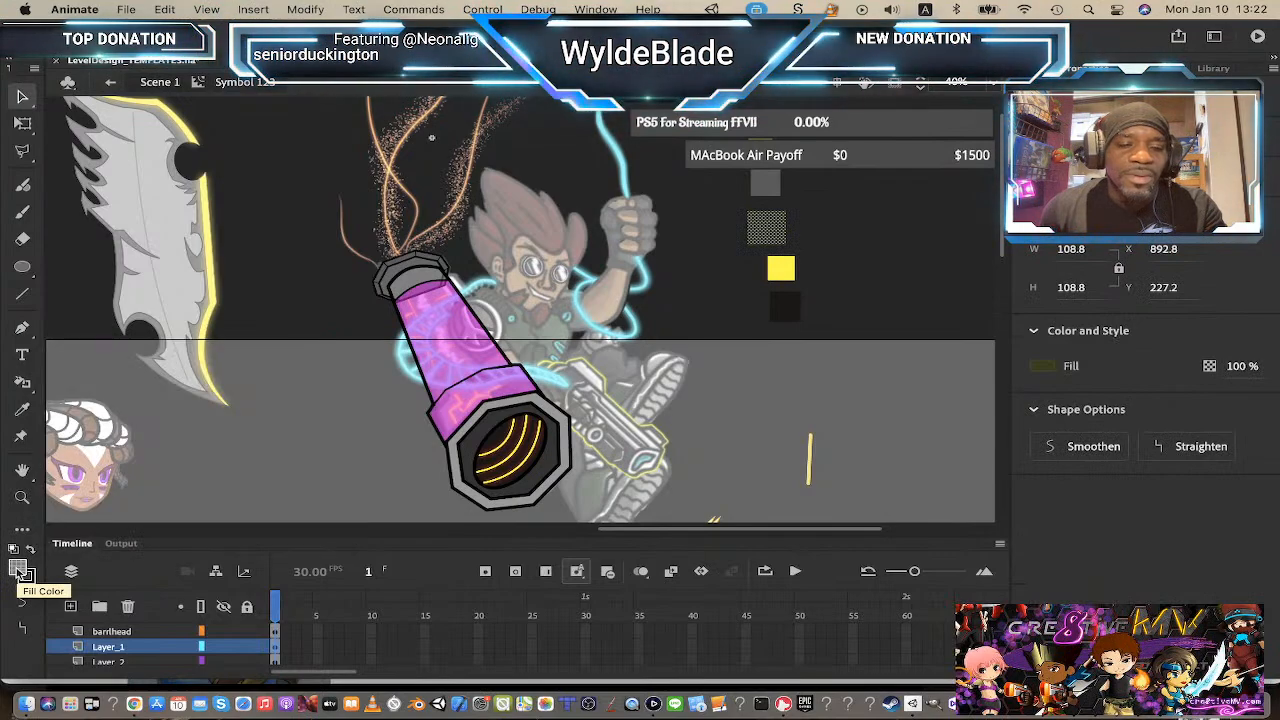
click(881, 340)
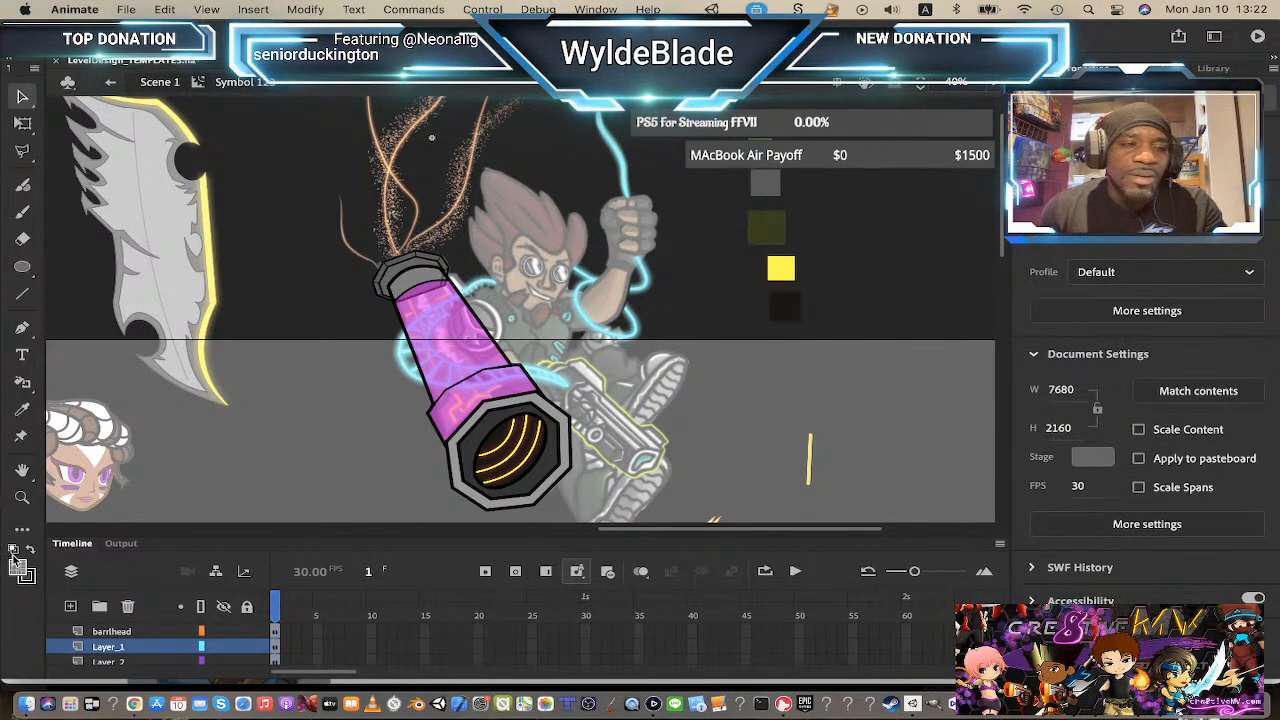
click(16, 569)
click(768, 227)
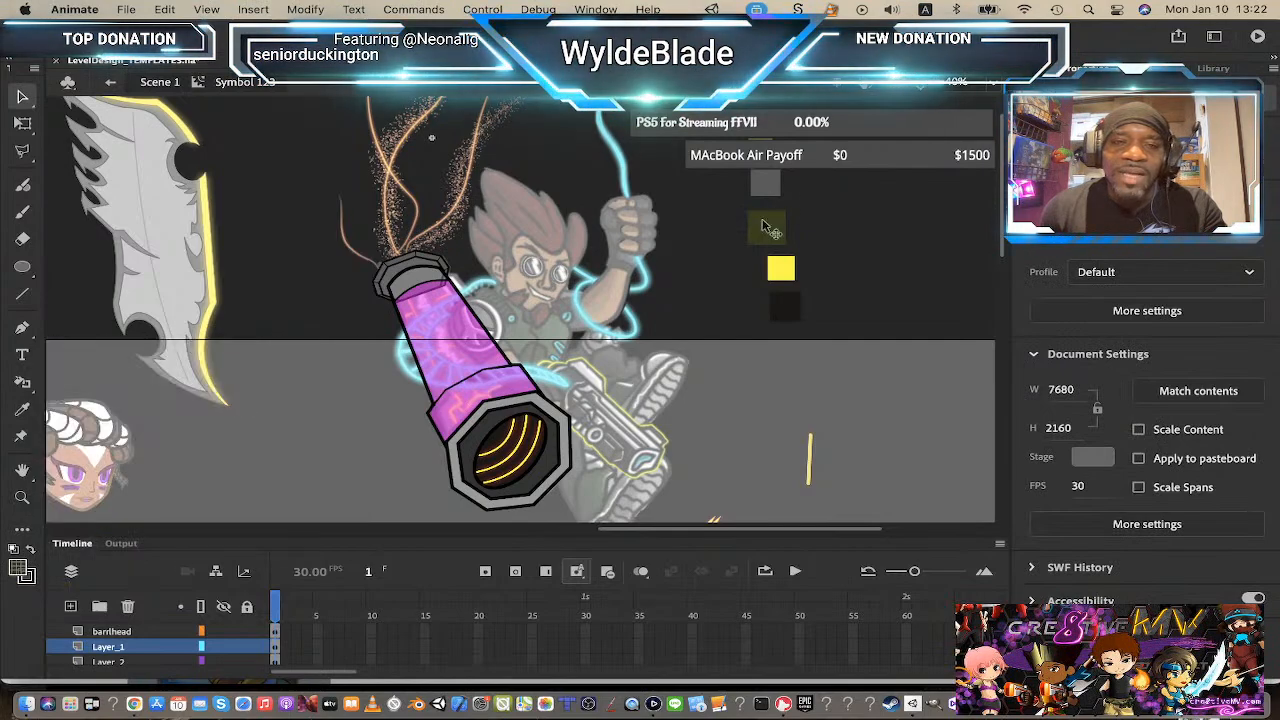
Step: Set the beam's upper overlay fill to dark gray #323232 at 50% alpha
double_click(447, 333)
click(447, 333)
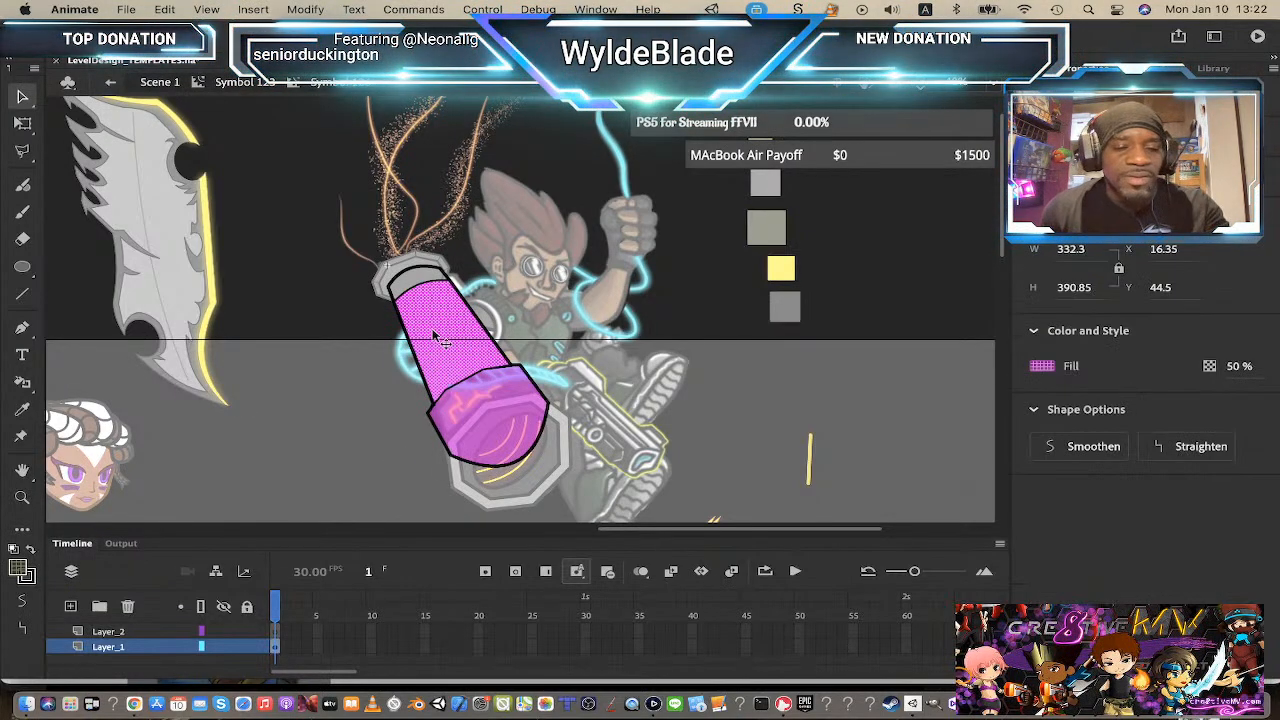
click(19, 568)
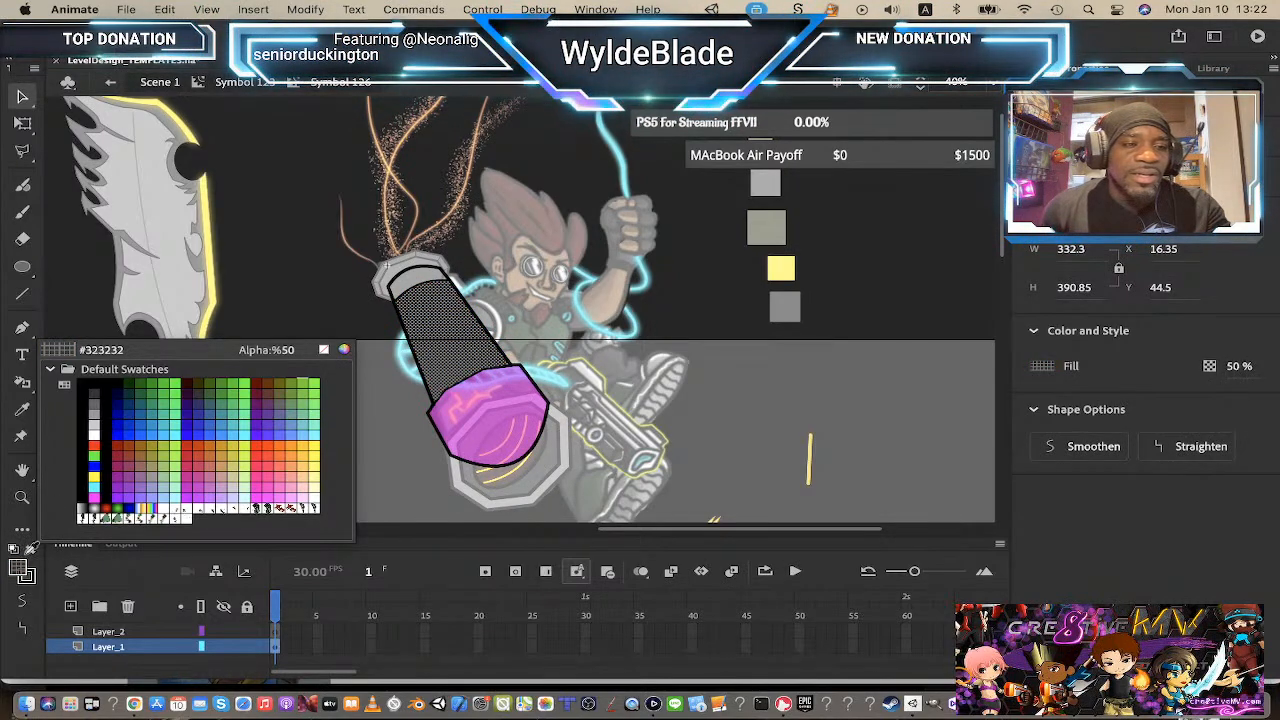
click(22, 570)
click(1240, 366)
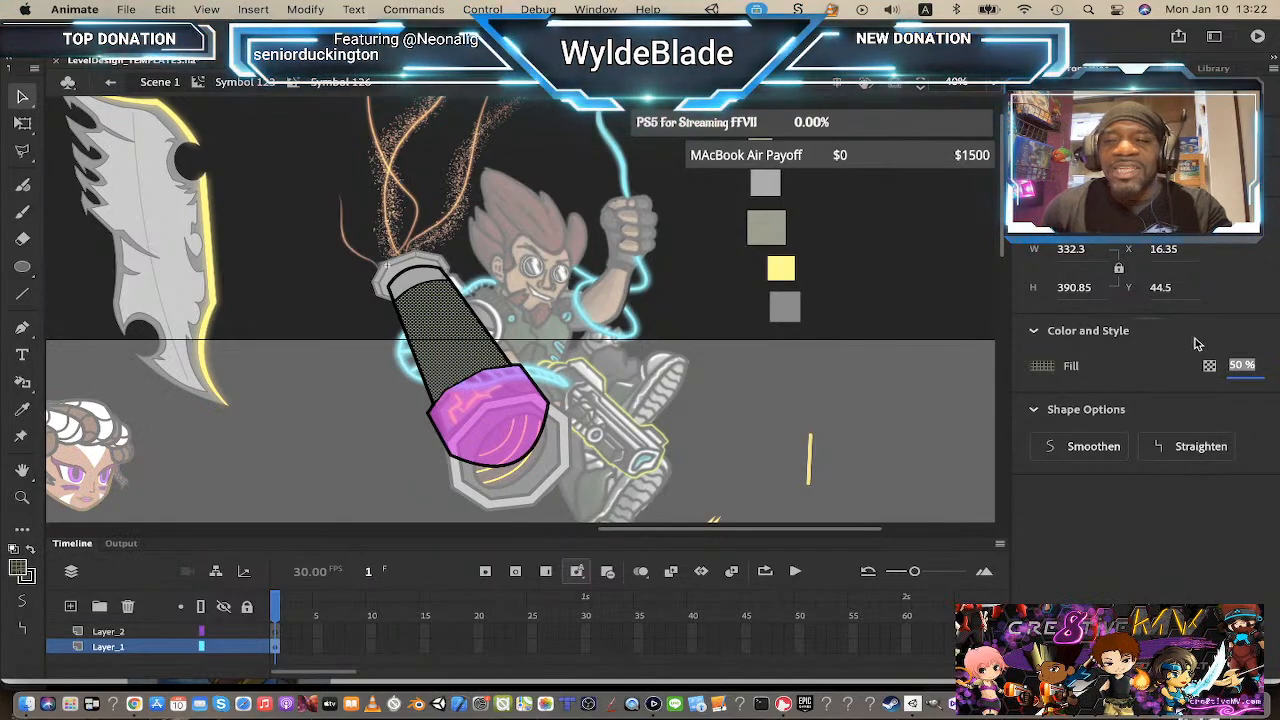
click(1197, 343)
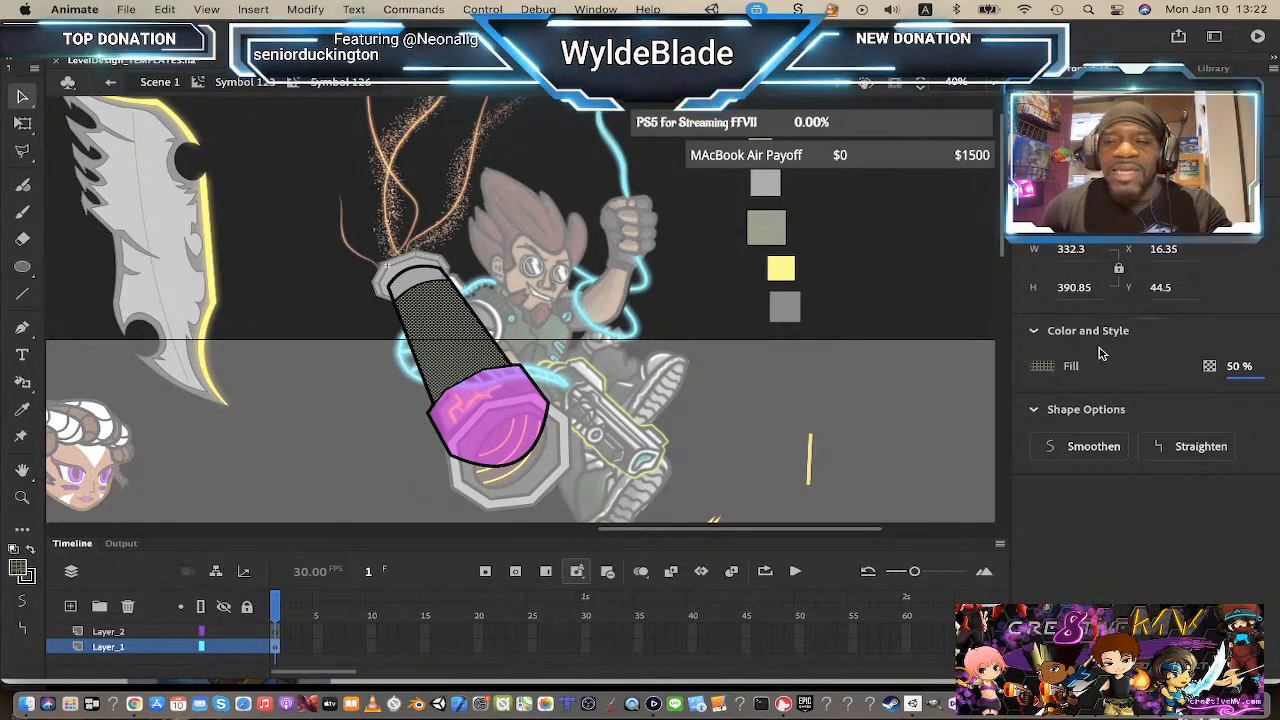
Step: Recolor the lower beam section's translucent fill to a dark olive tone
click(238, 82)
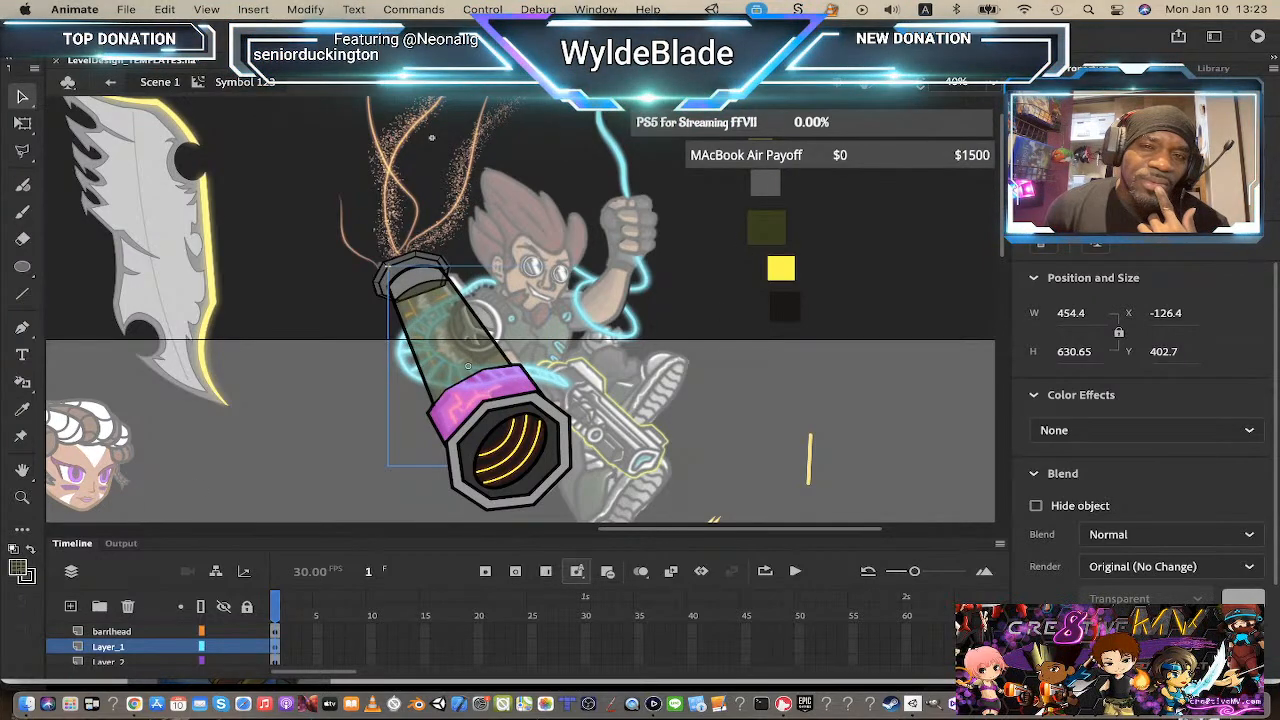
double_click(518, 388)
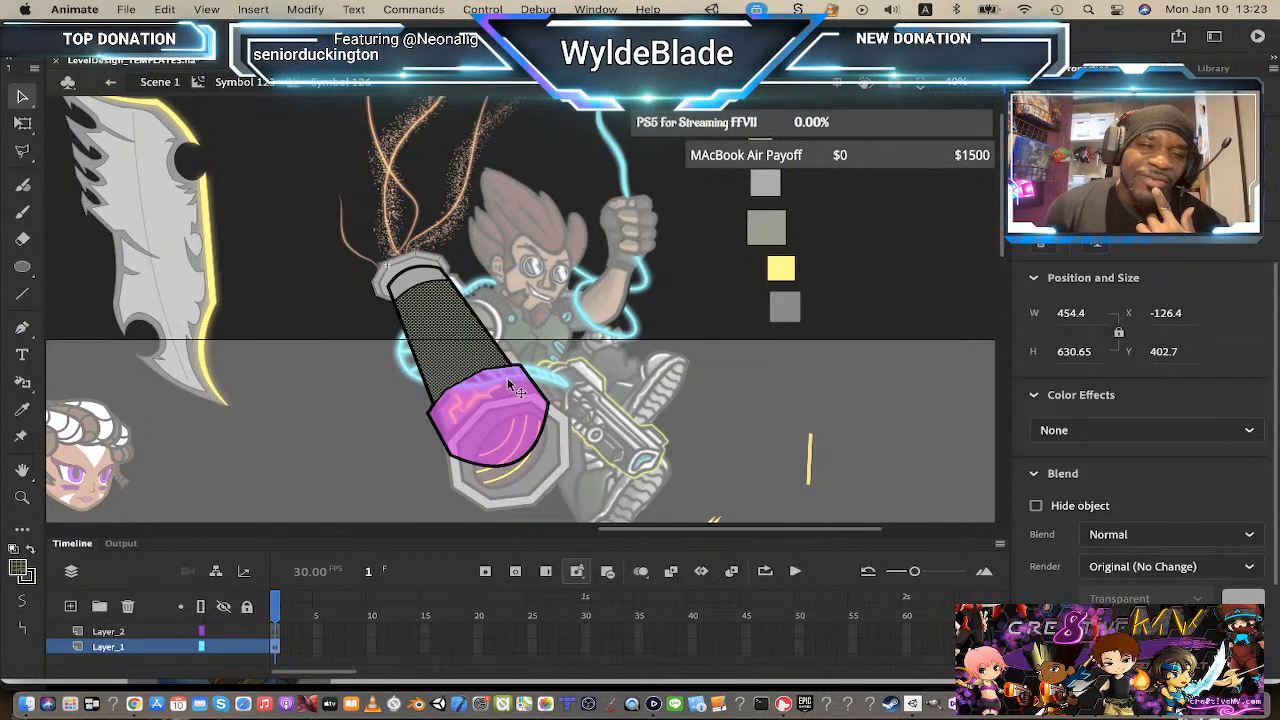
click(460, 440)
click(23, 572)
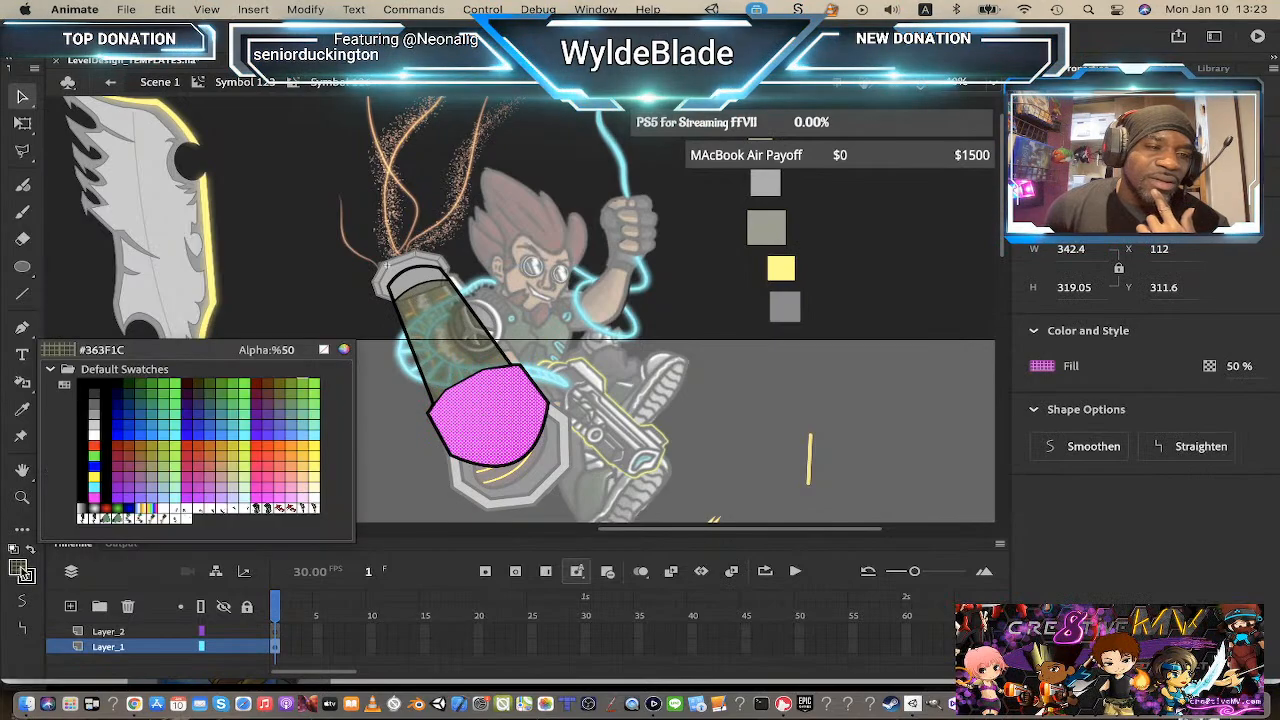
click(222, 397)
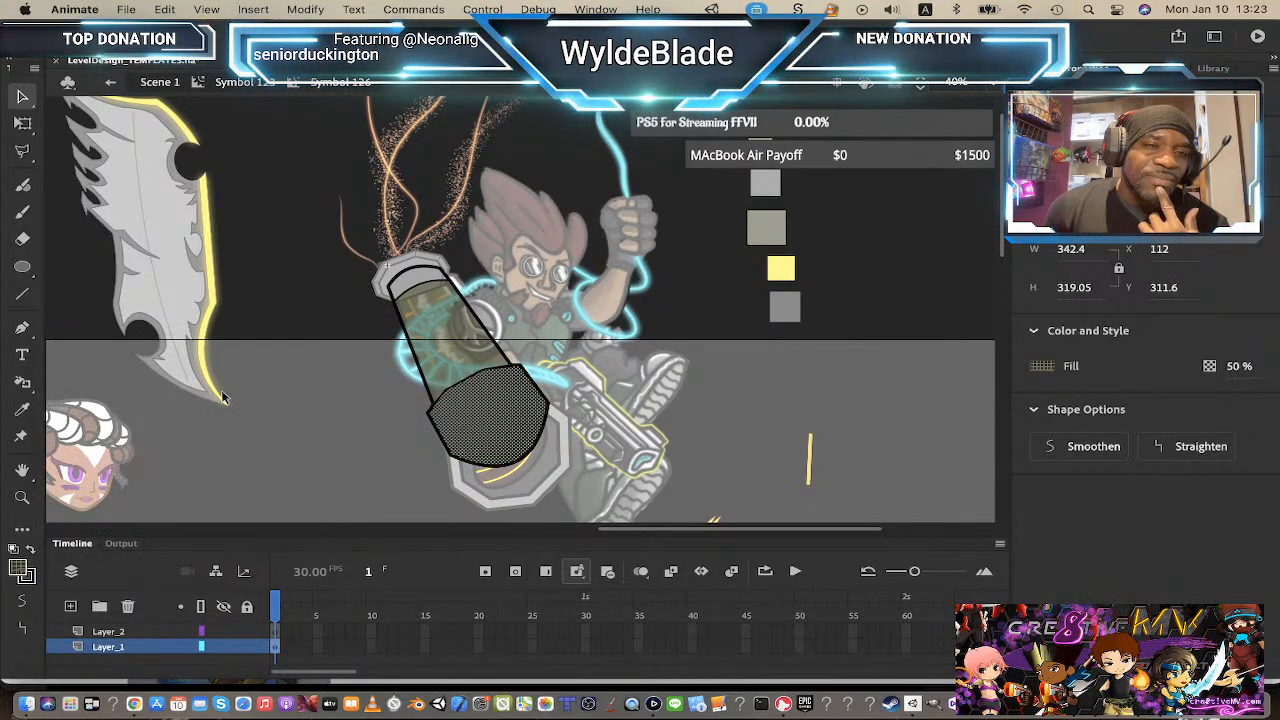
click(252, 86)
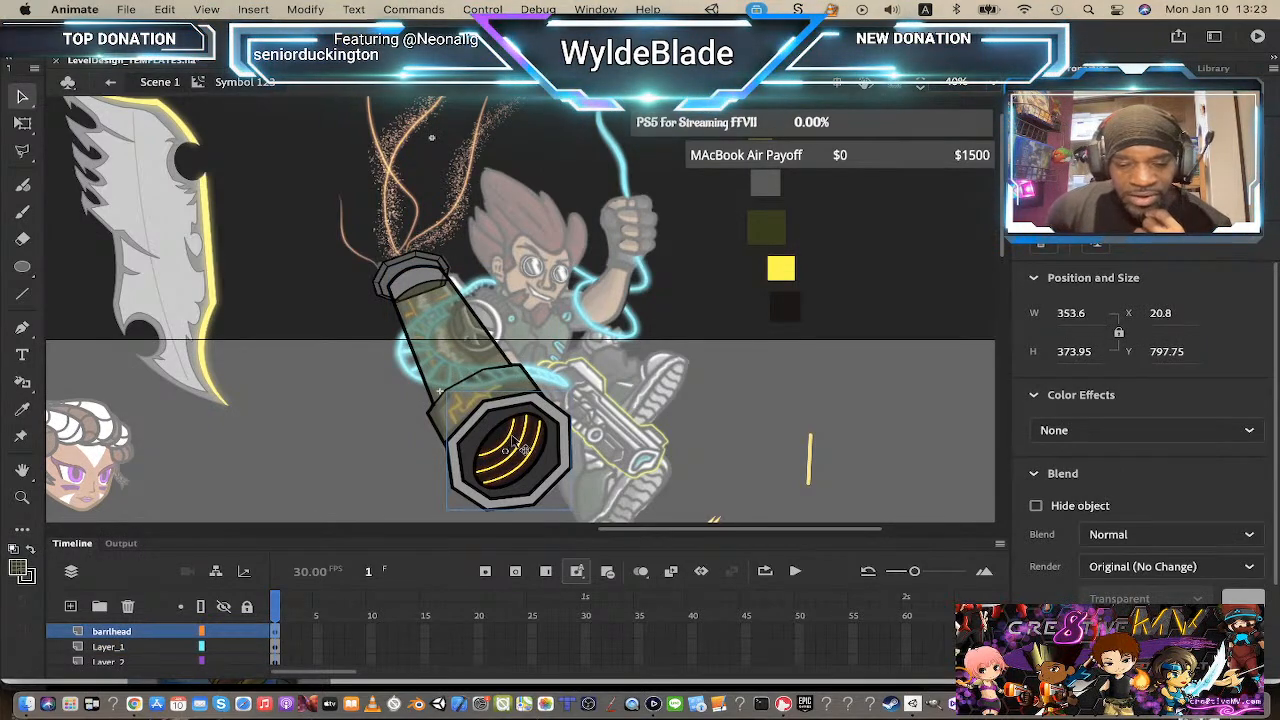
Step: Enlarge and reposition the barrel head with Free Transform so it covers the beam's end
key(q)
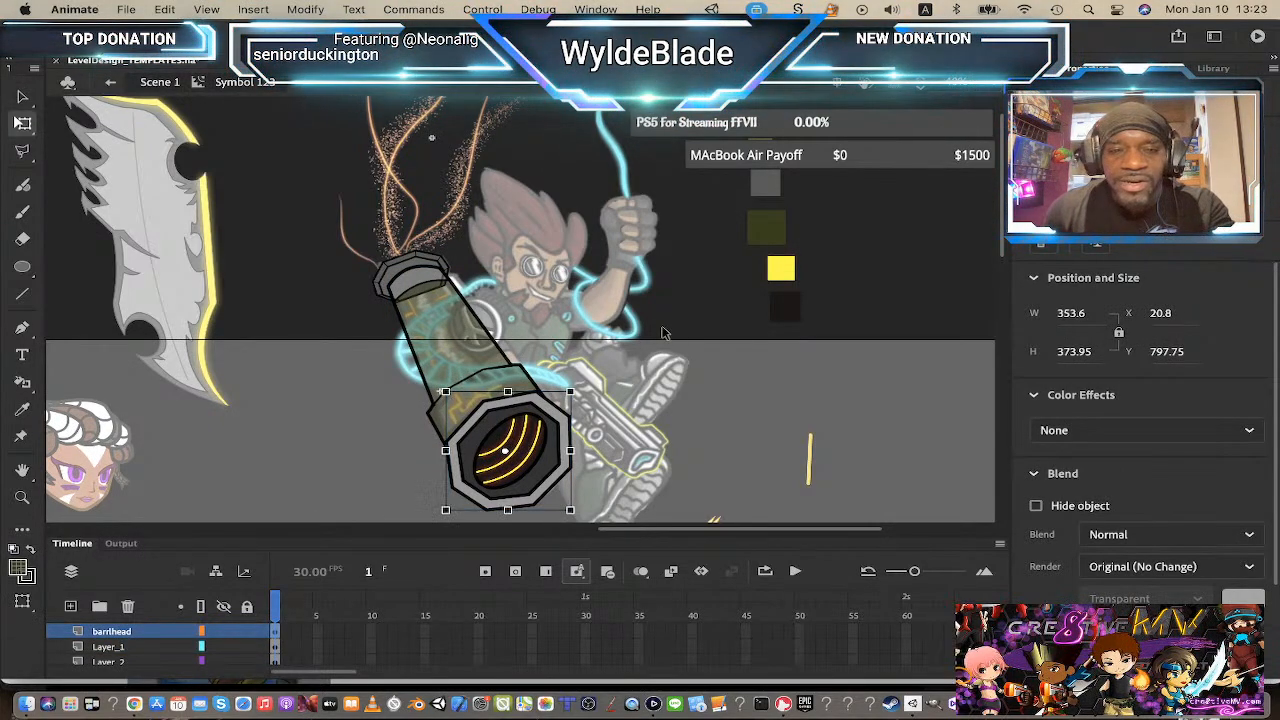
drag(585, 388, 594, 398)
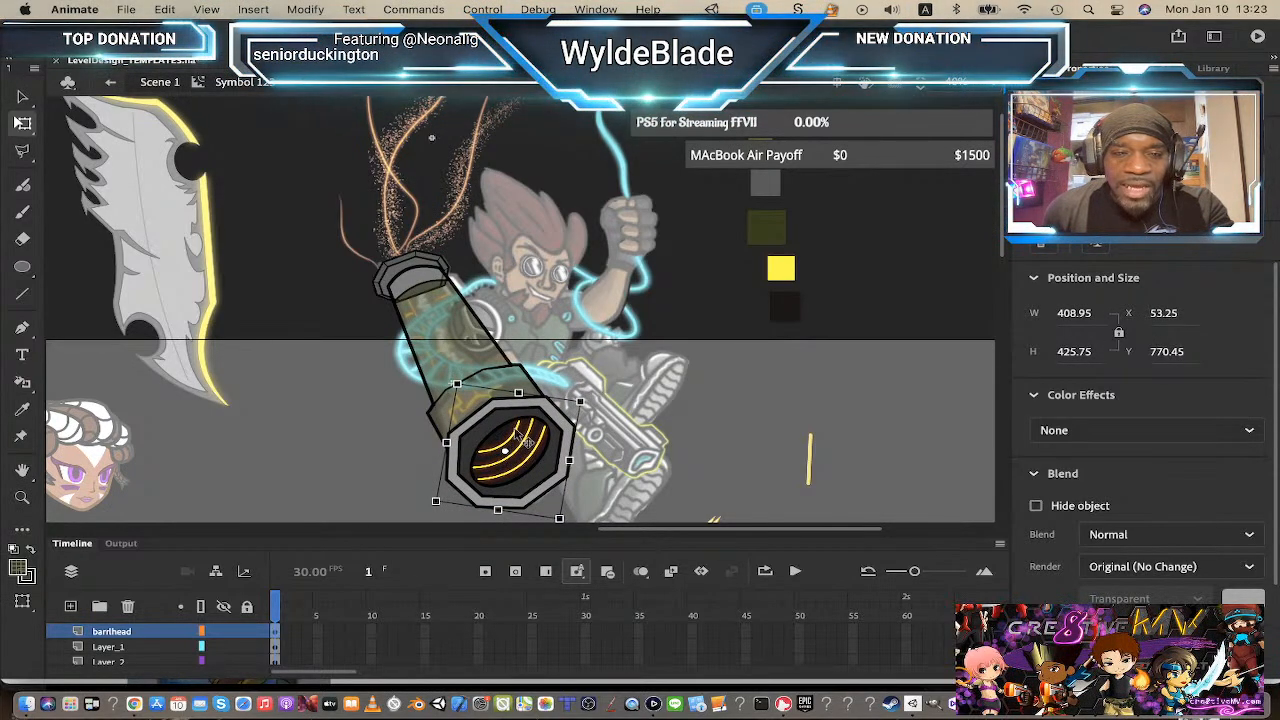
drag(516, 440, 512, 436)
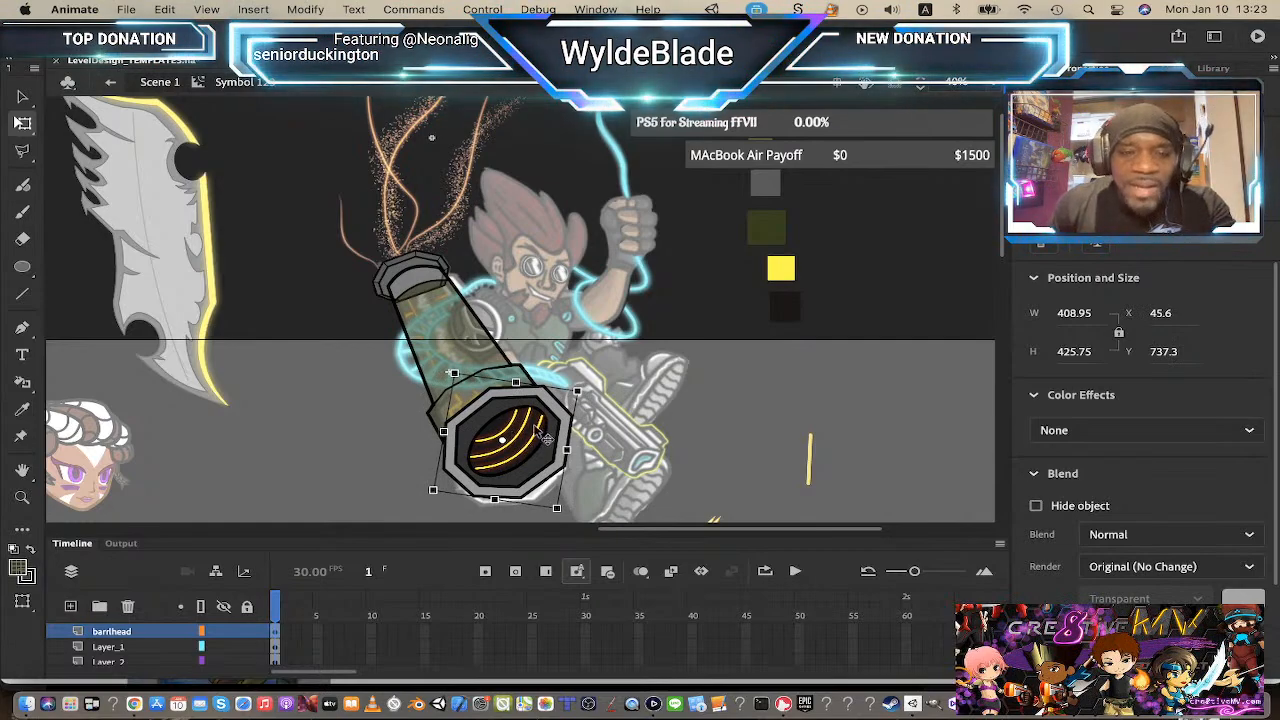
drag(590, 393, 600, 390)
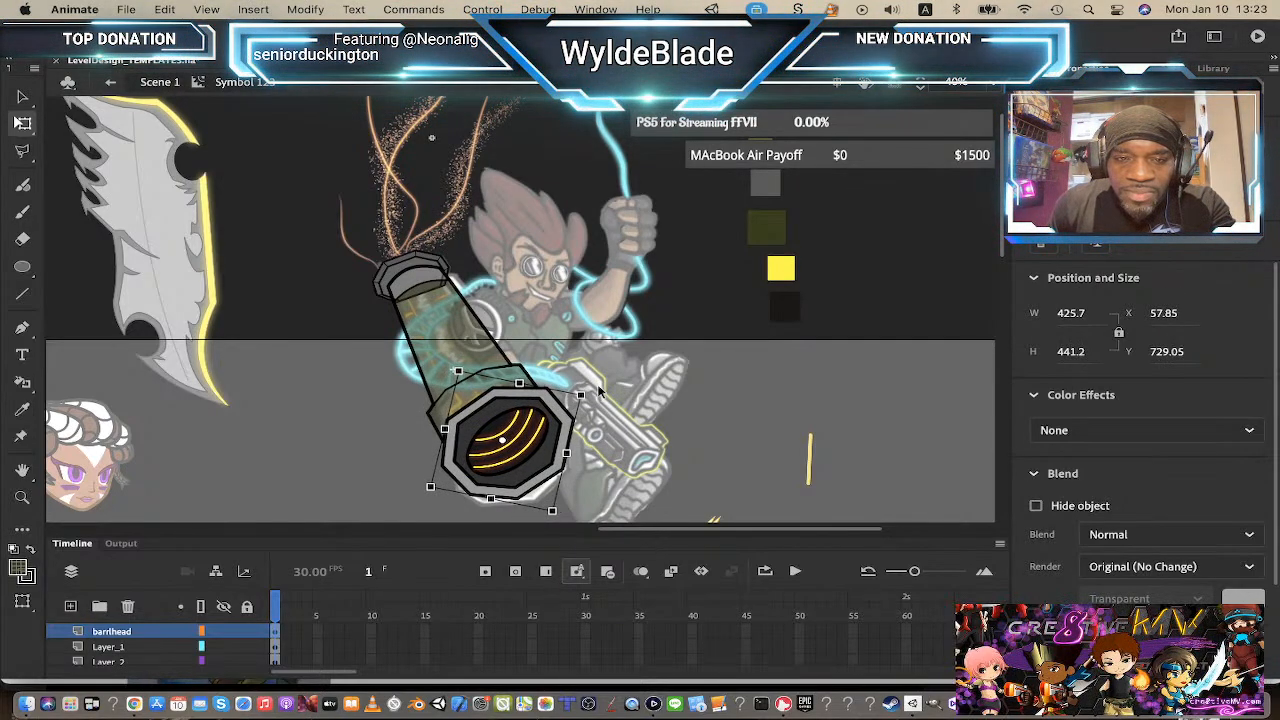
click(620, 390)
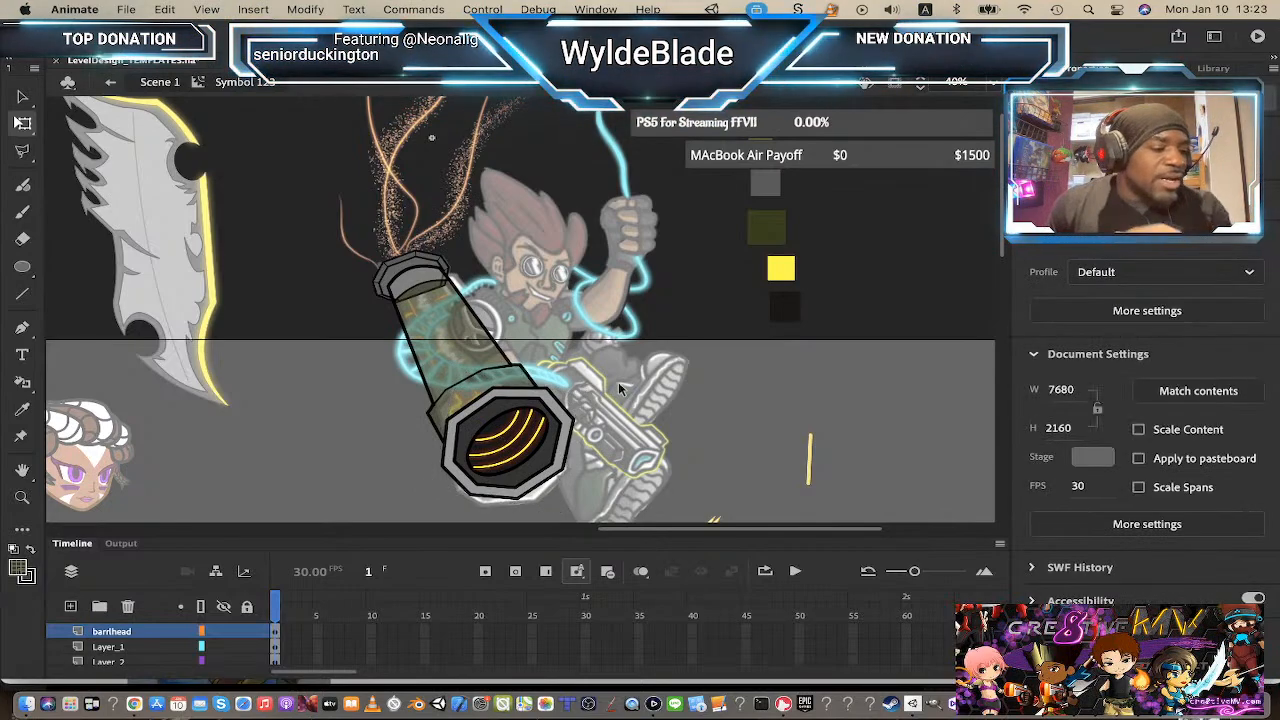
Step: Enlarge the barrel head slightly more with Free Transform
click(474, 391)
double_click(469, 388)
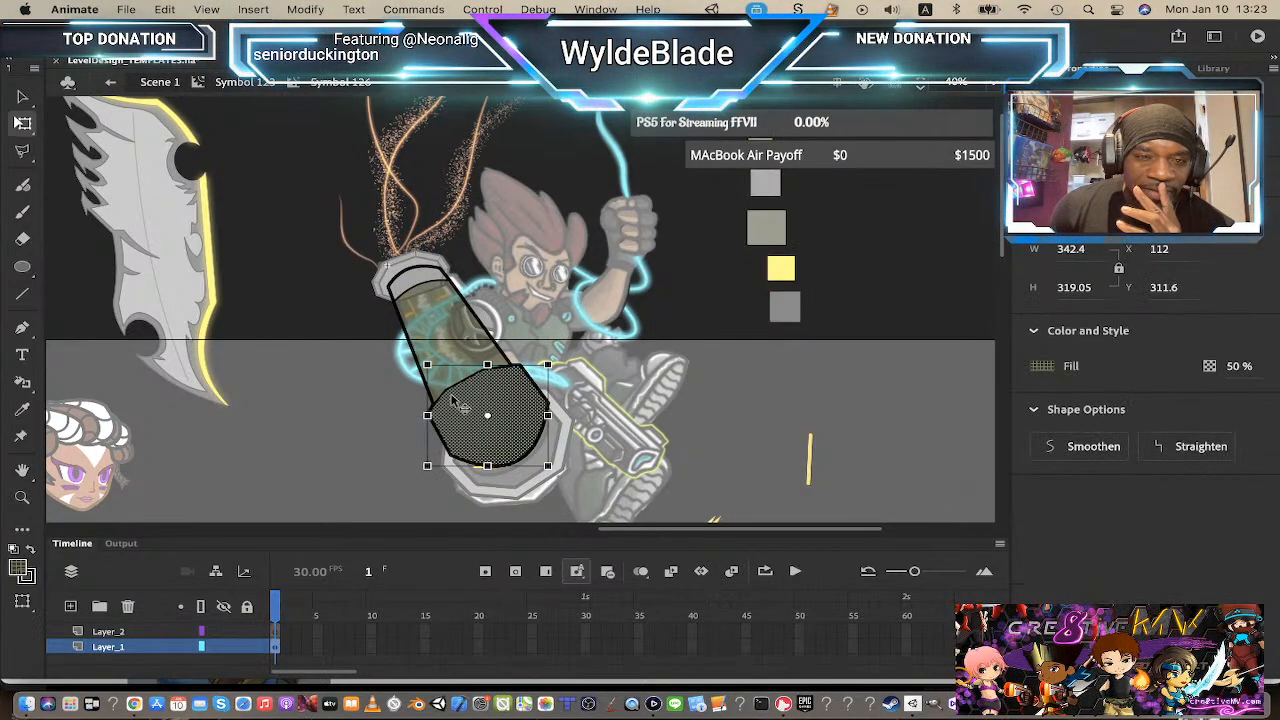
click(650, 311)
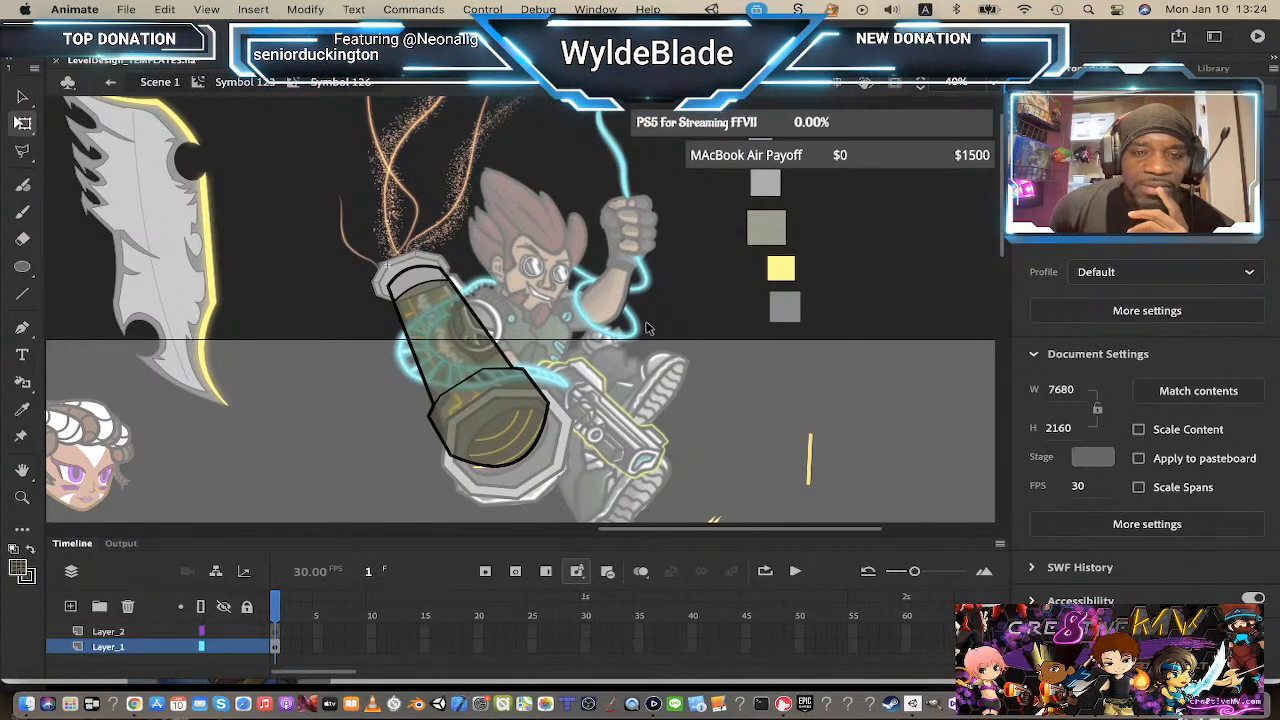
click(268, 83)
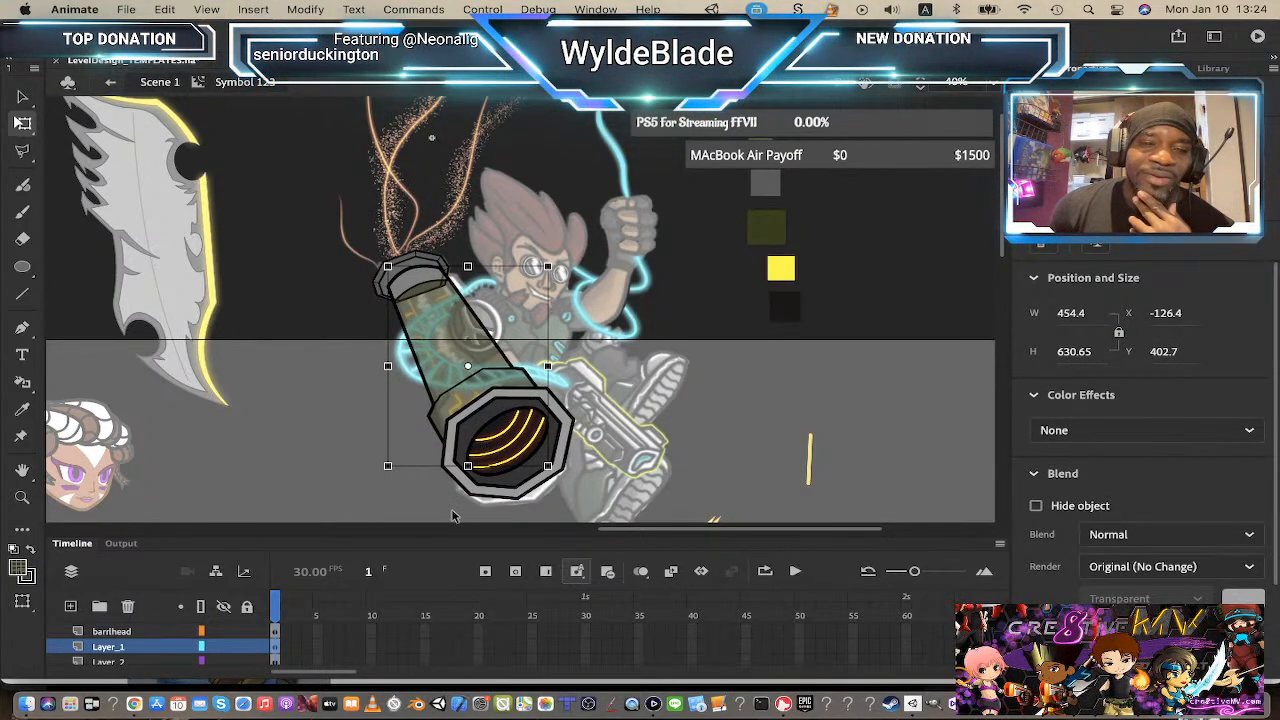
click(528, 500)
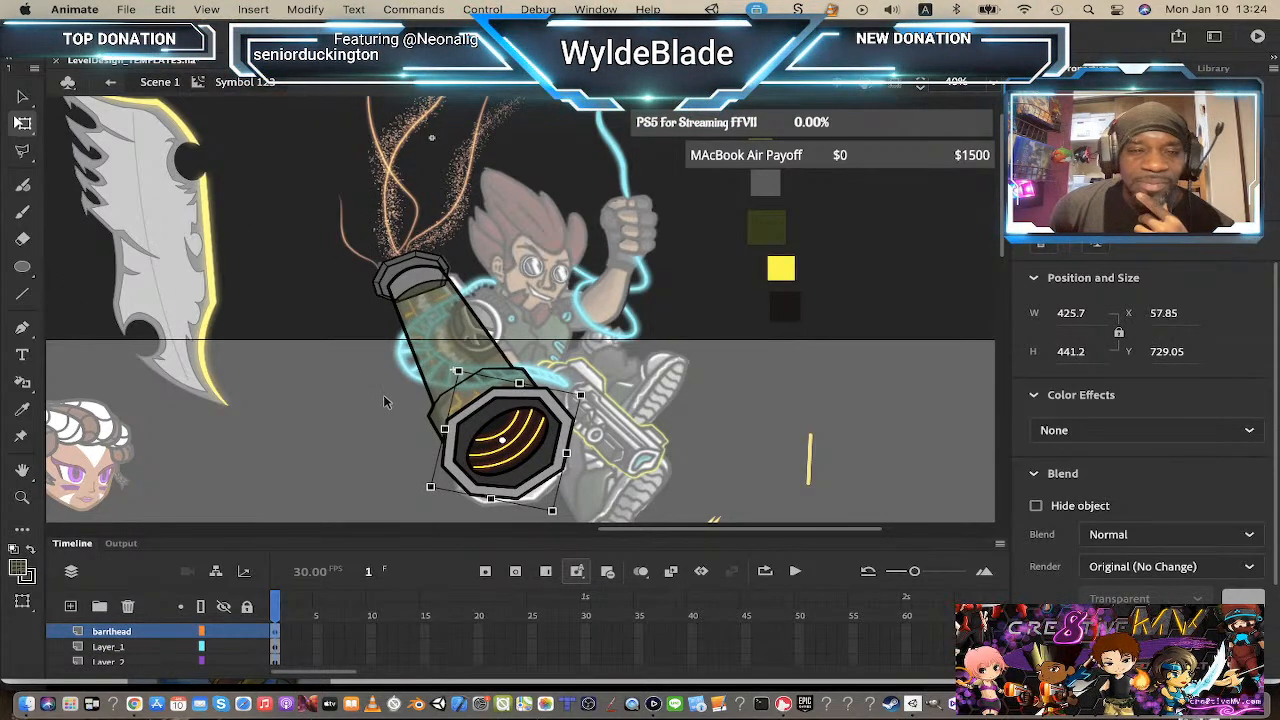
drag(591, 397, 593, 399)
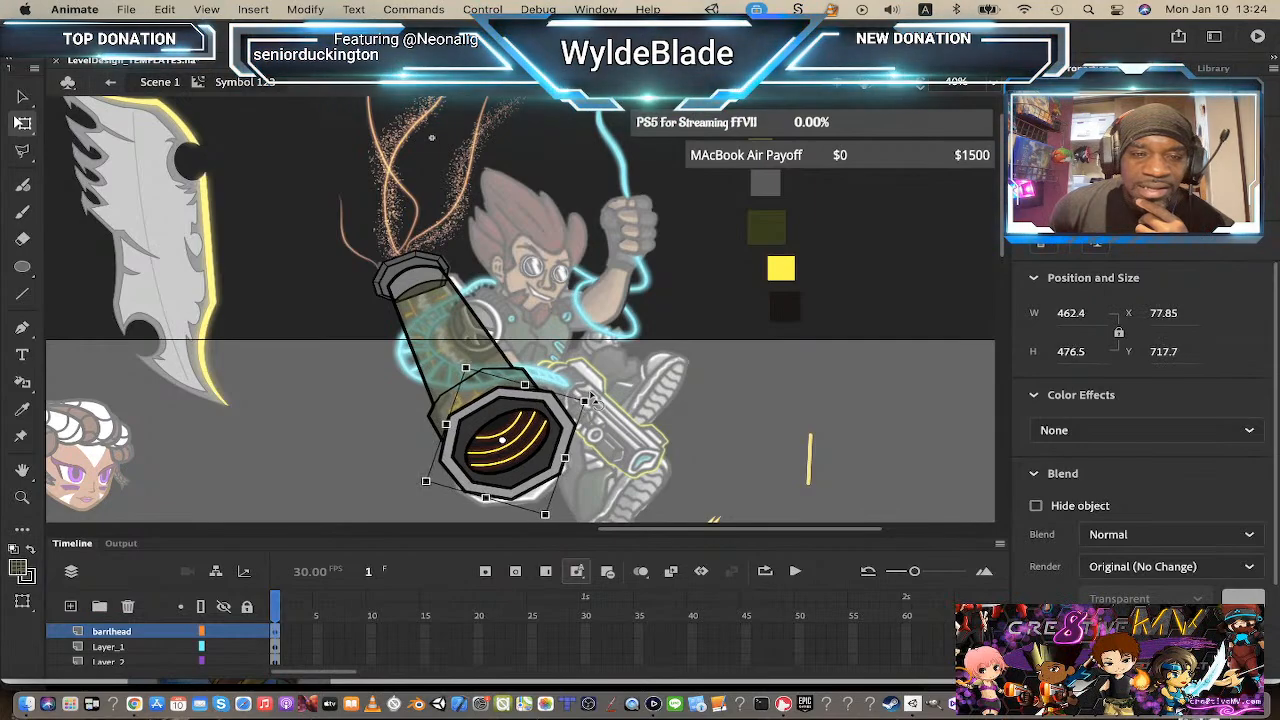
click(670, 440)
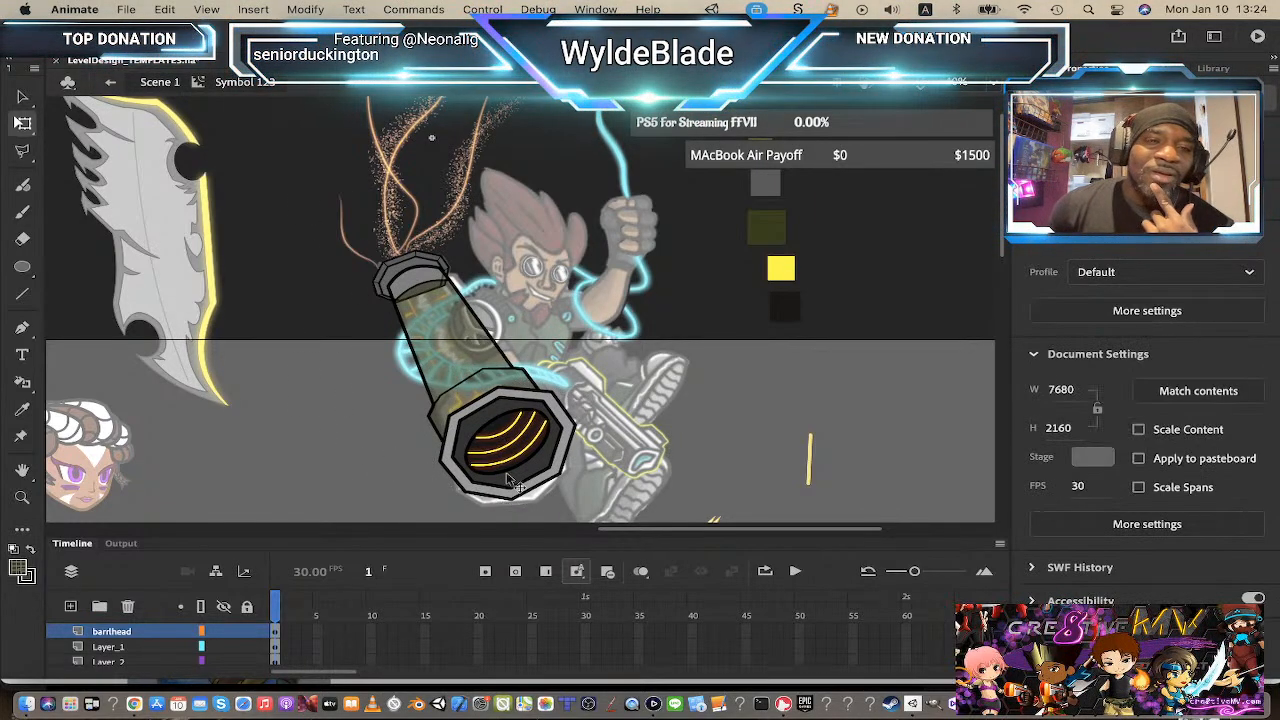
Step: Recolor the barrel tip cap's fill to the dark olive tone at 100% alpha
double_click(480, 376)
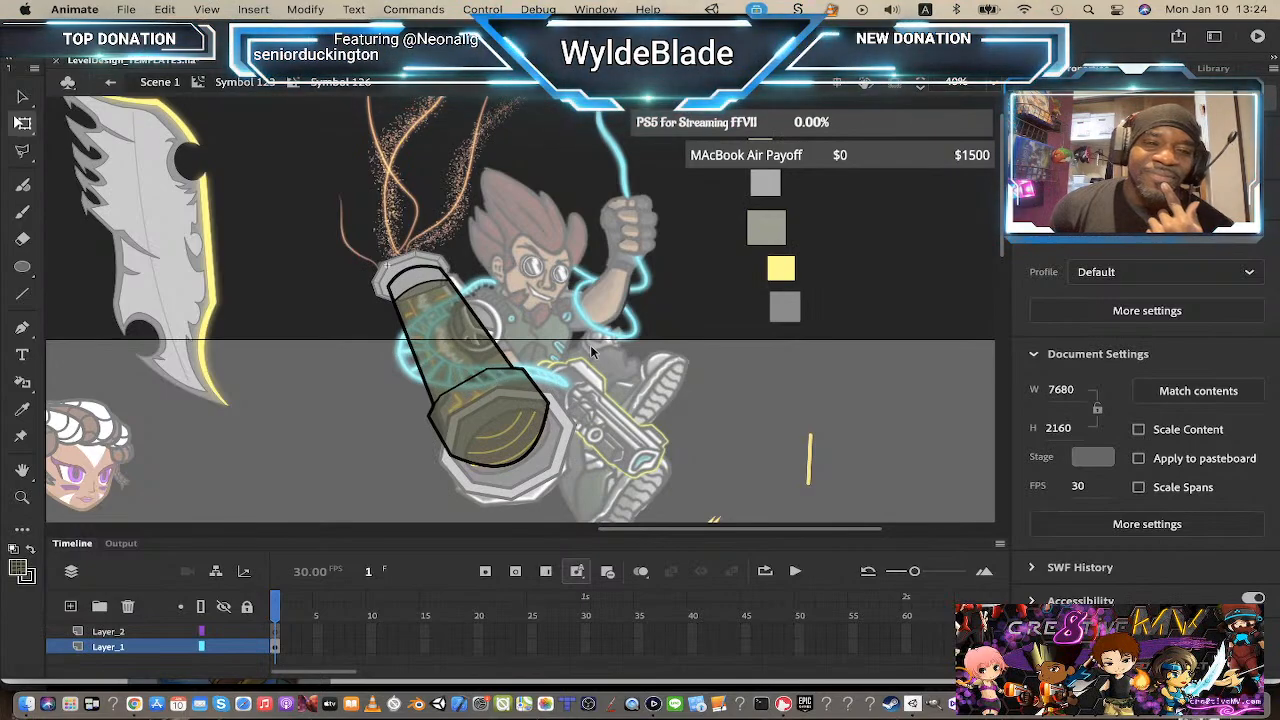
click(246, 82)
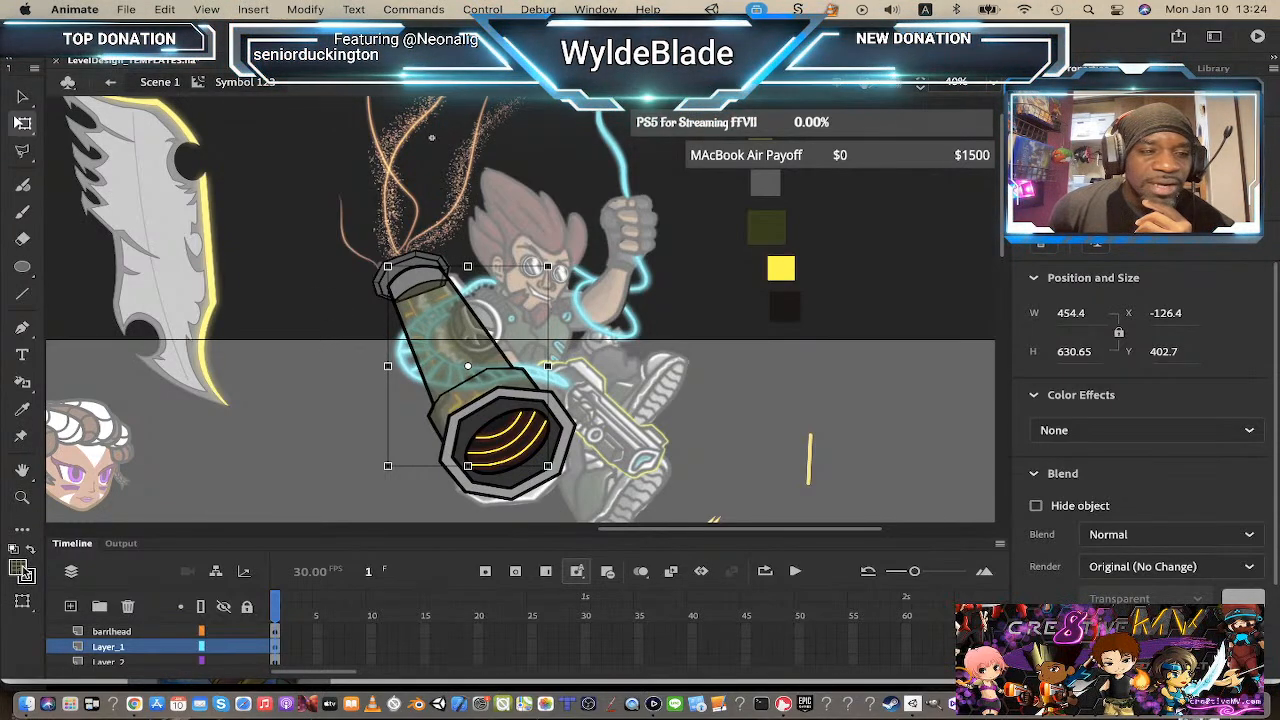
double_click(424, 268)
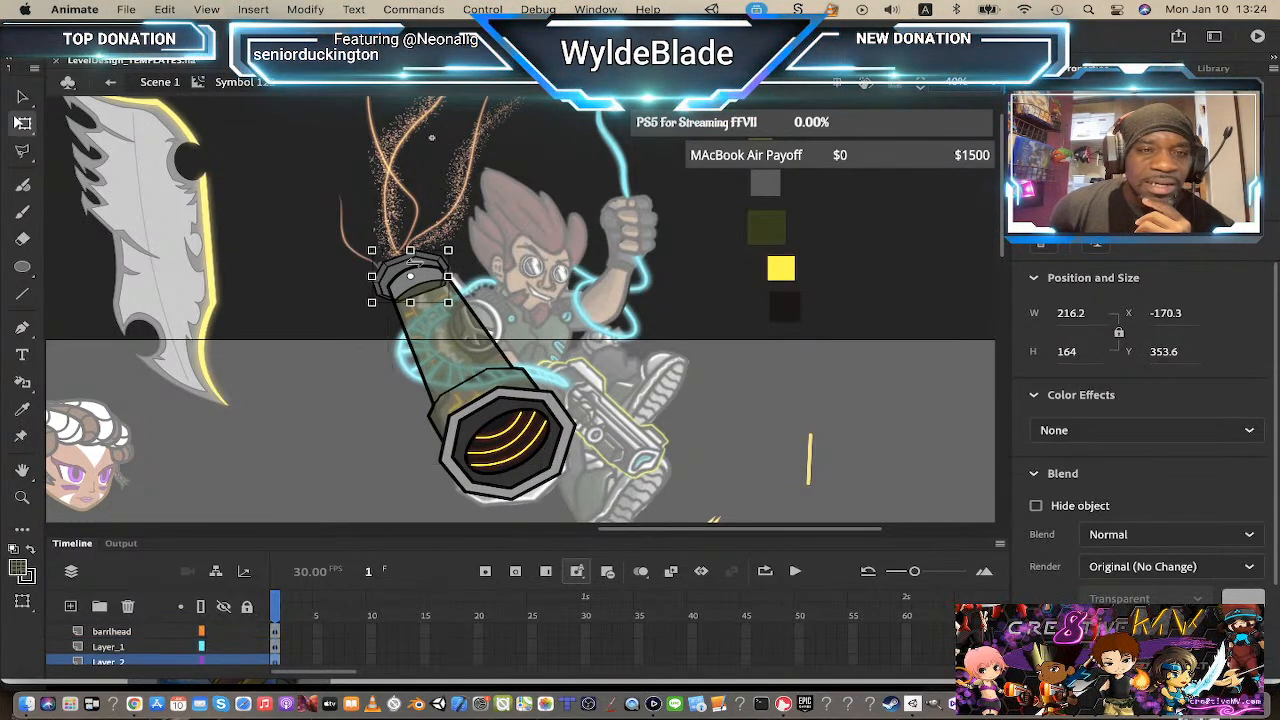
click(415, 278)
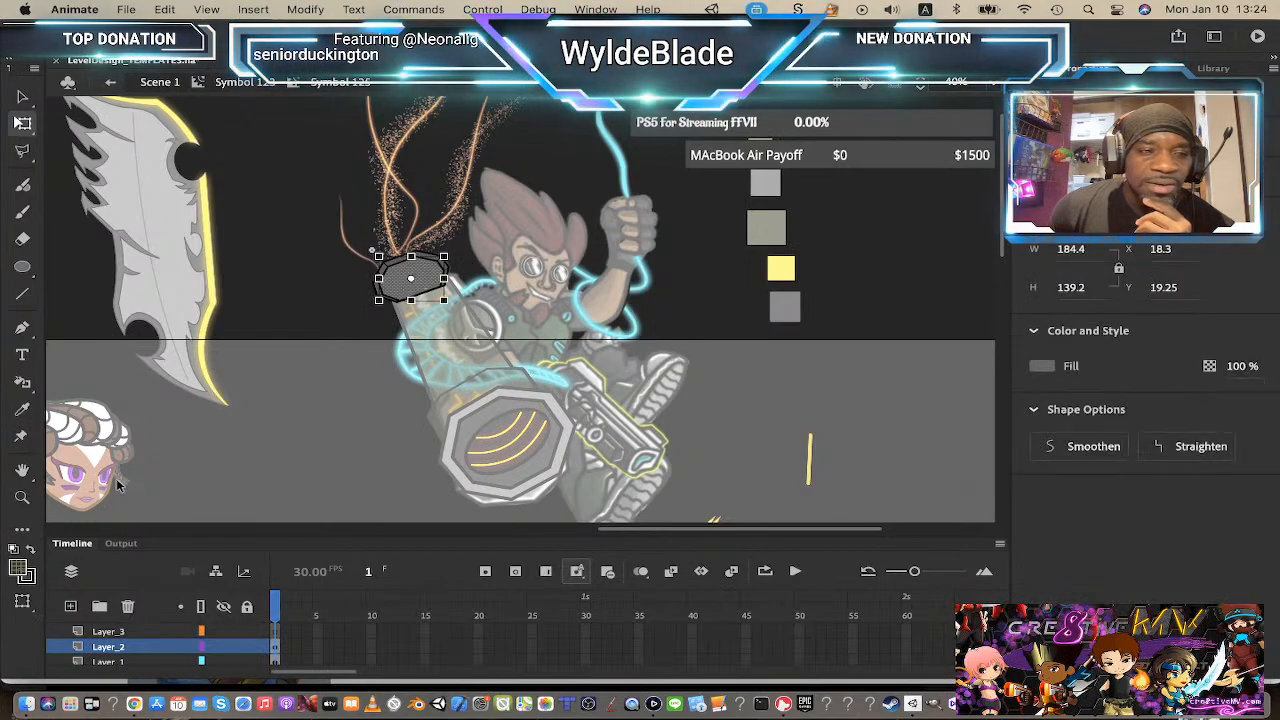
click(21, 572)
click(22, 571)
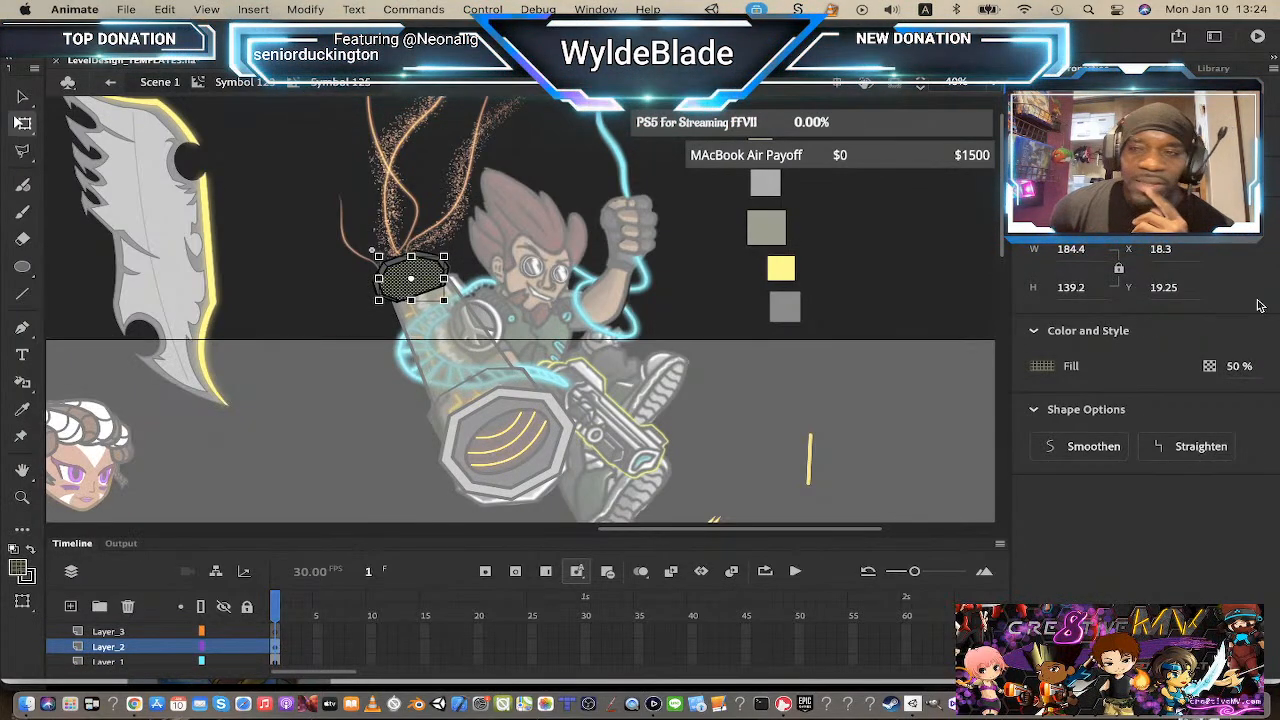
click(1238, 366)
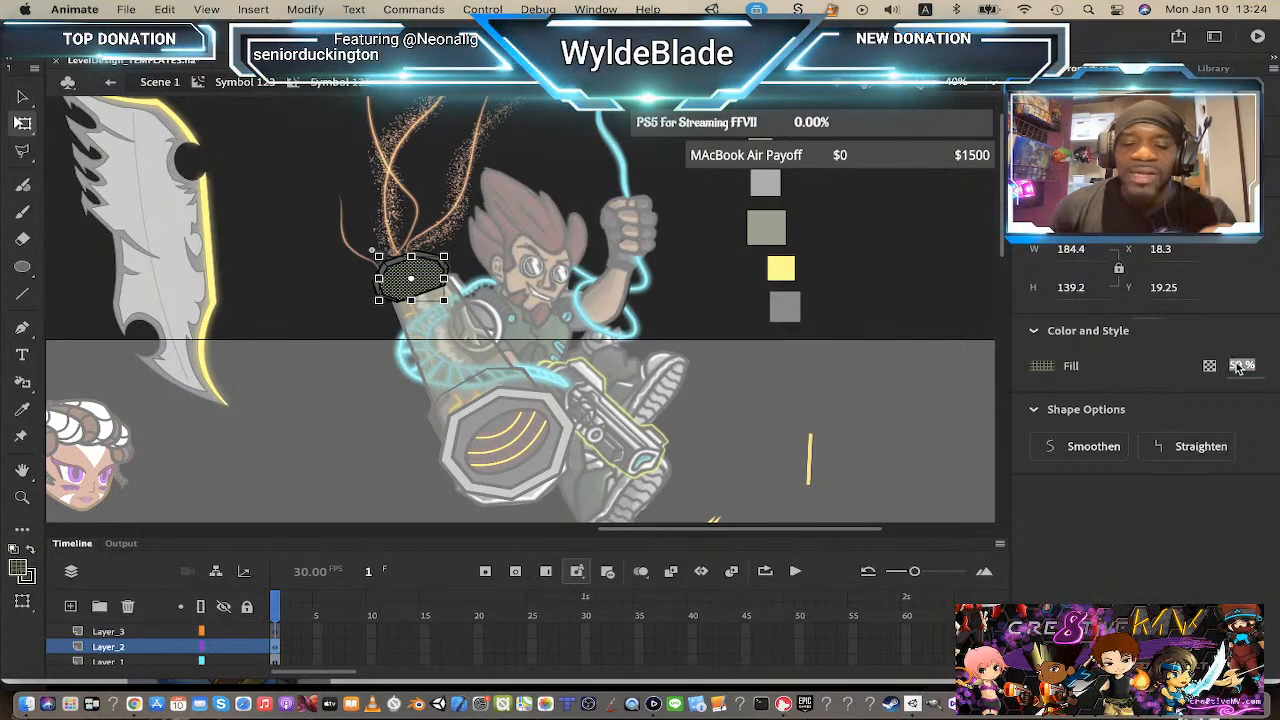
text(100)
key(Return)
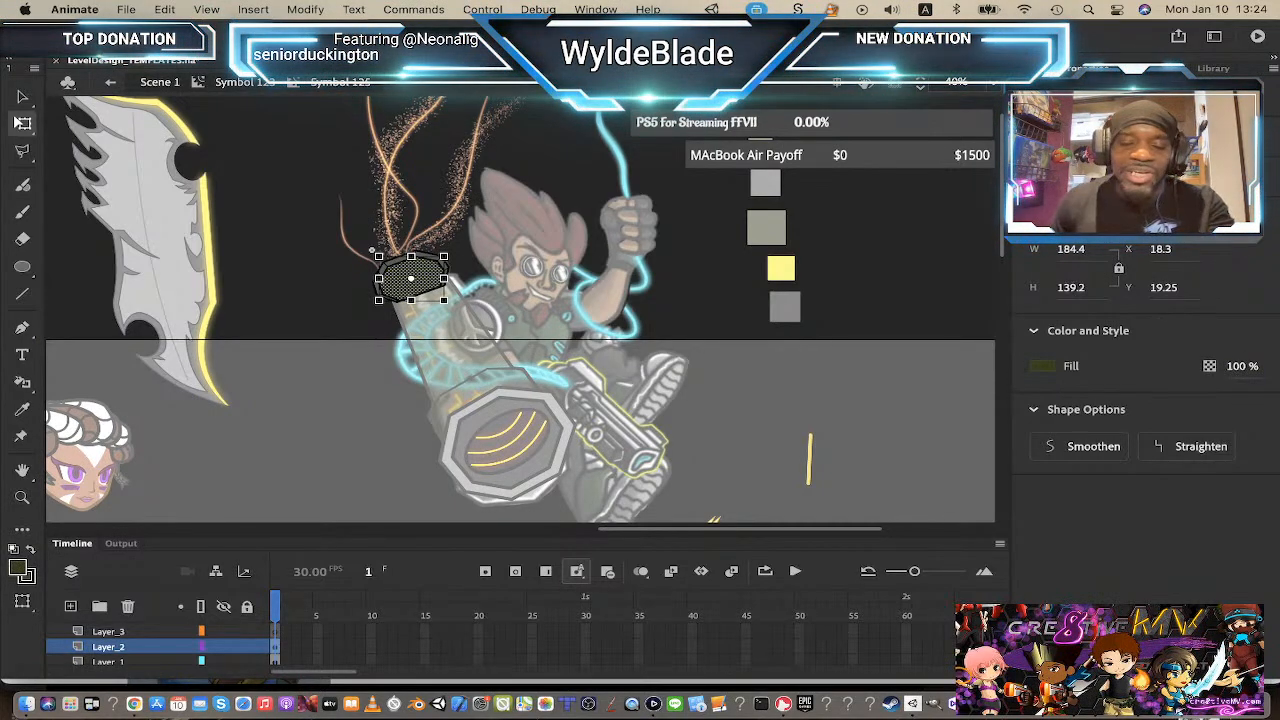
click(230, 84)
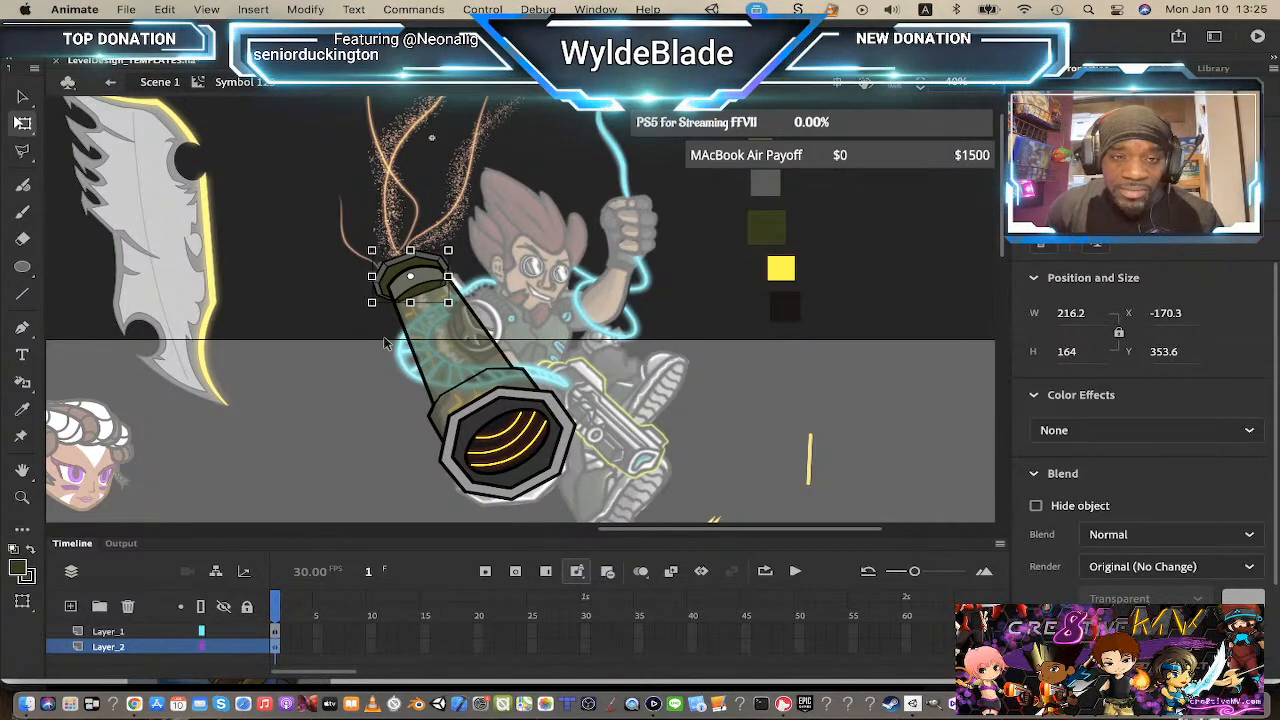
Step: Inside the barrel symbol, lock Layer_1 and draw a yellow zigzag line down the barrel's left side on Layer_2
double_click(439, 323)
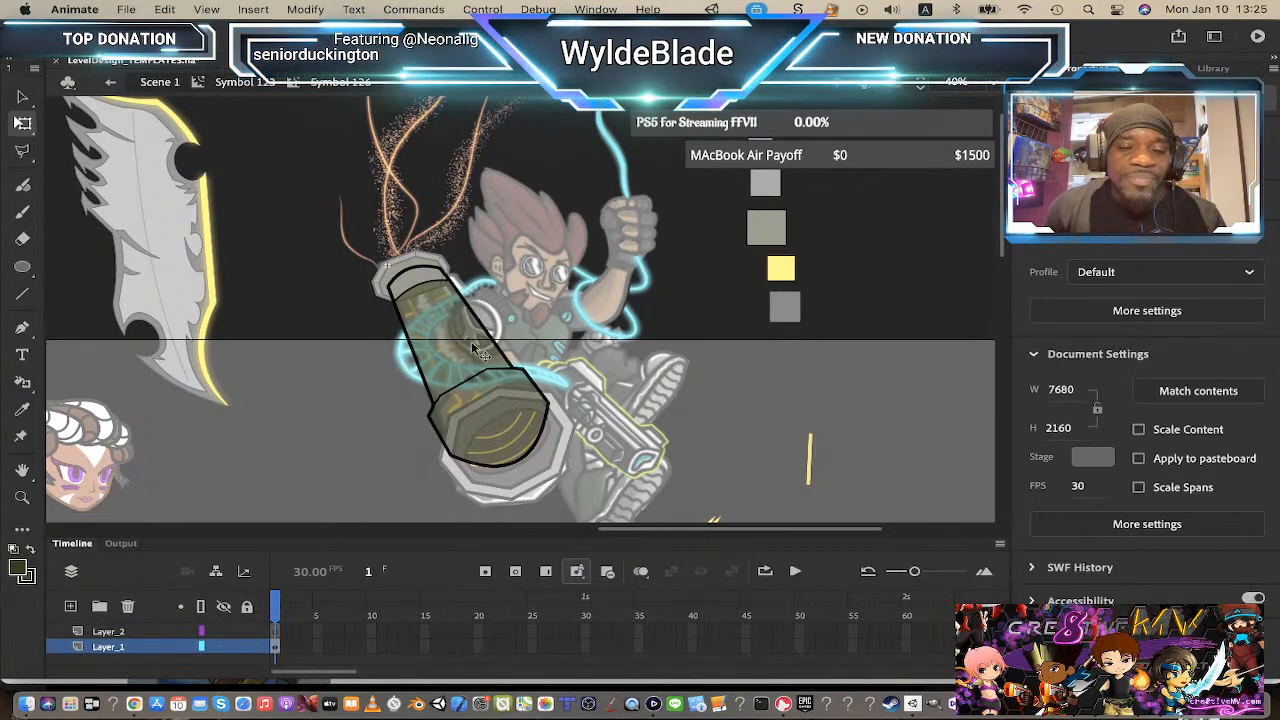
click(440, 388)
scroll(657, 363, up, 2)
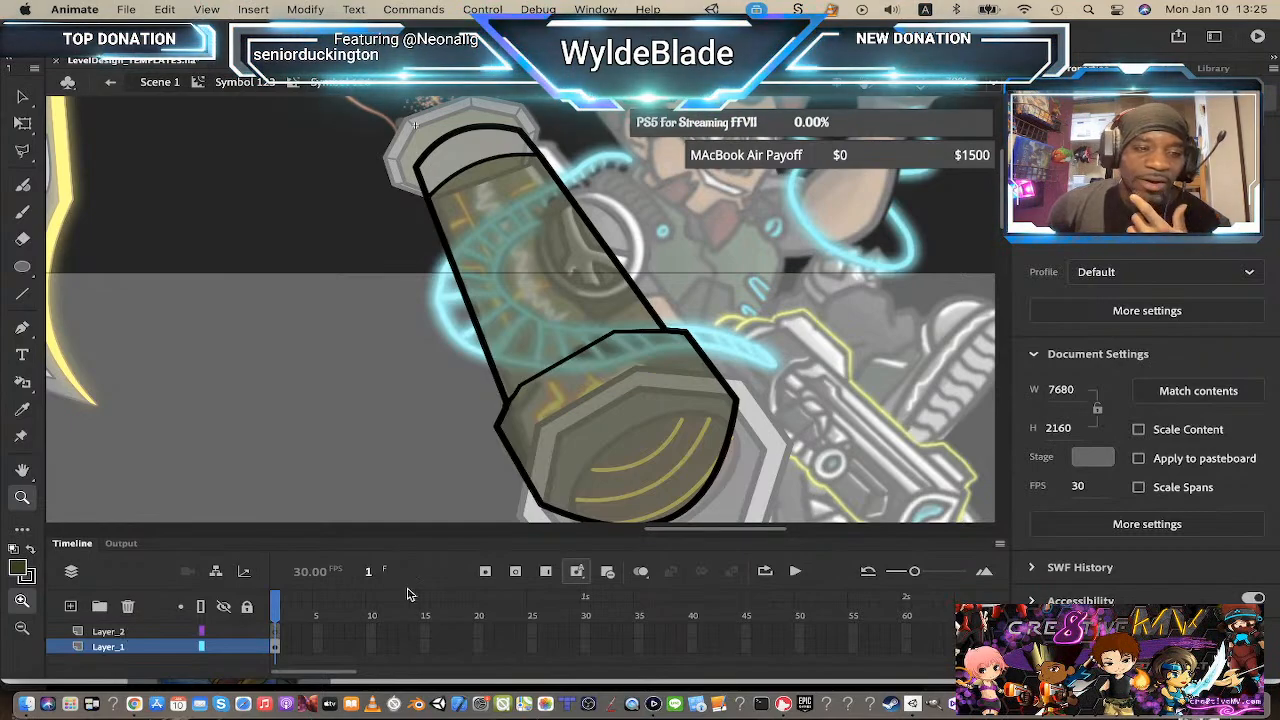
click(247, 647)
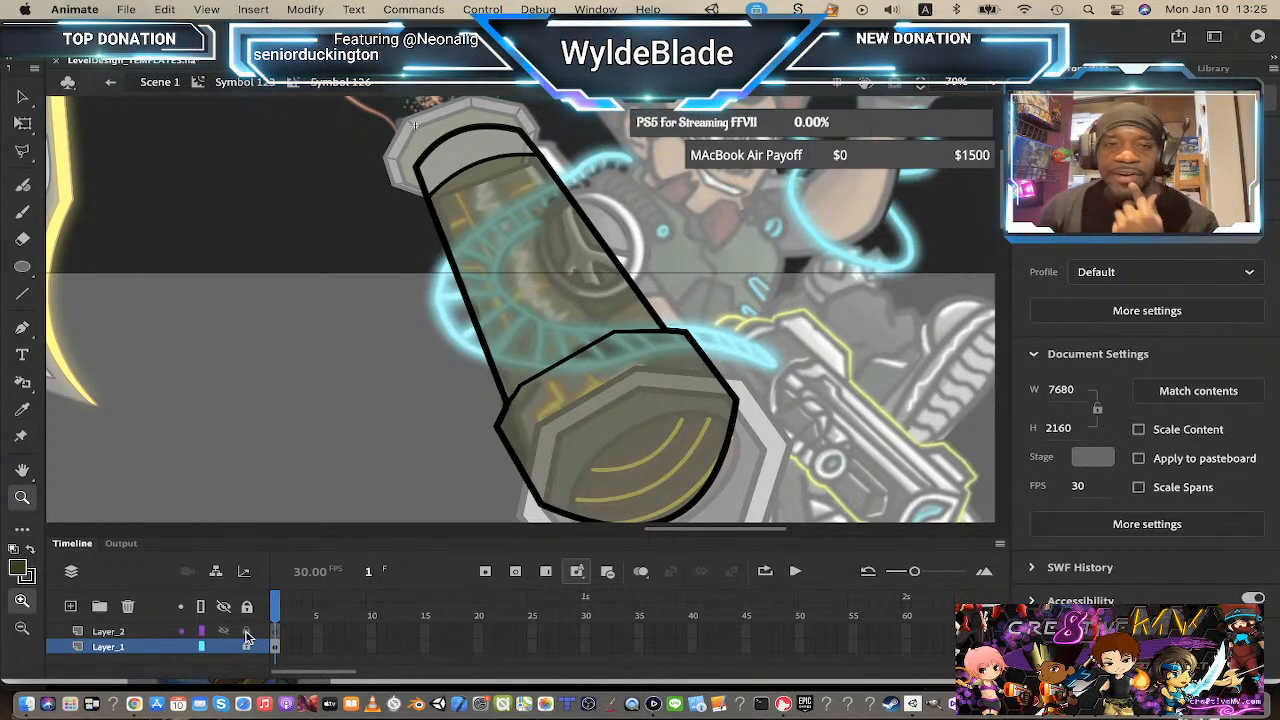
click(23, 296)
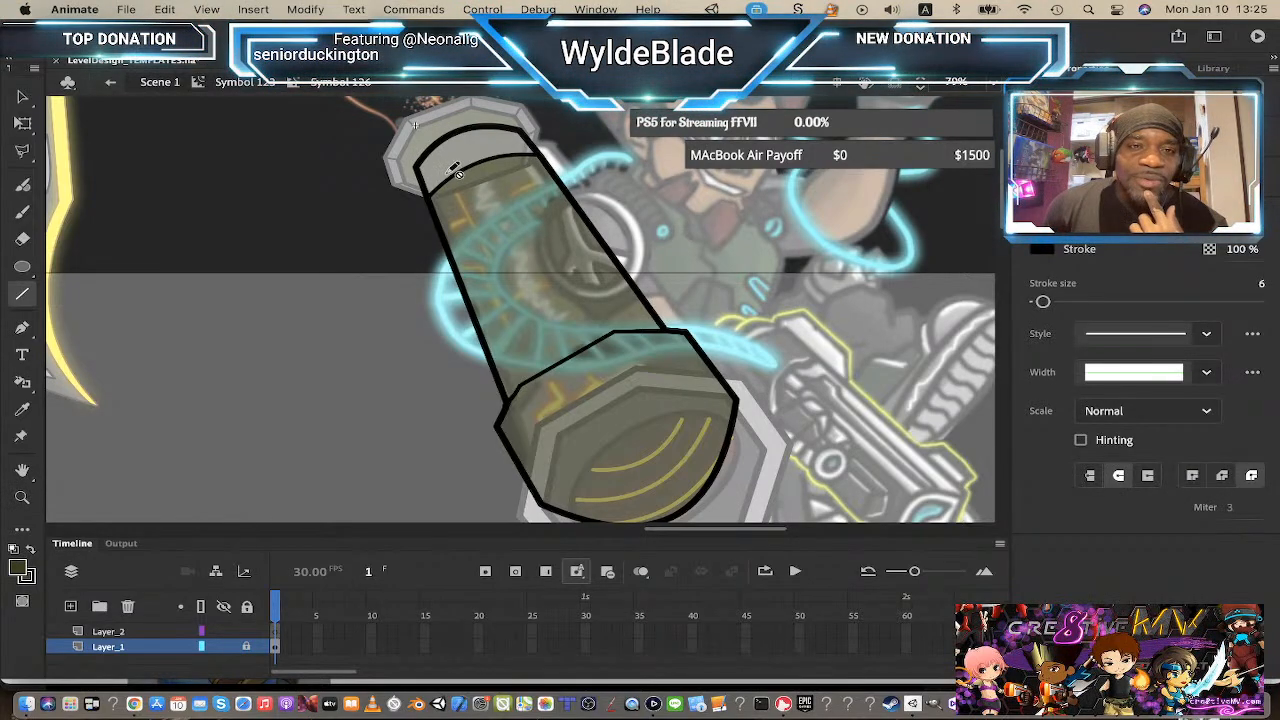
click(147, 632)
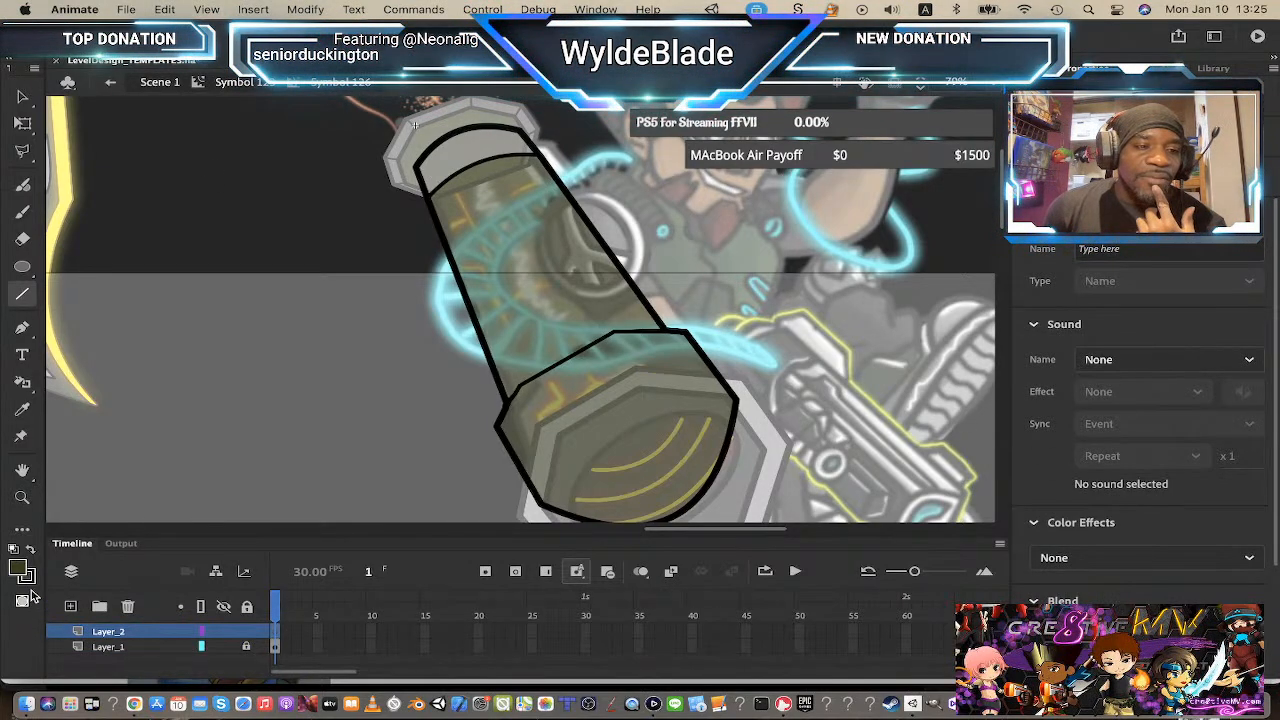
click(28, 580)
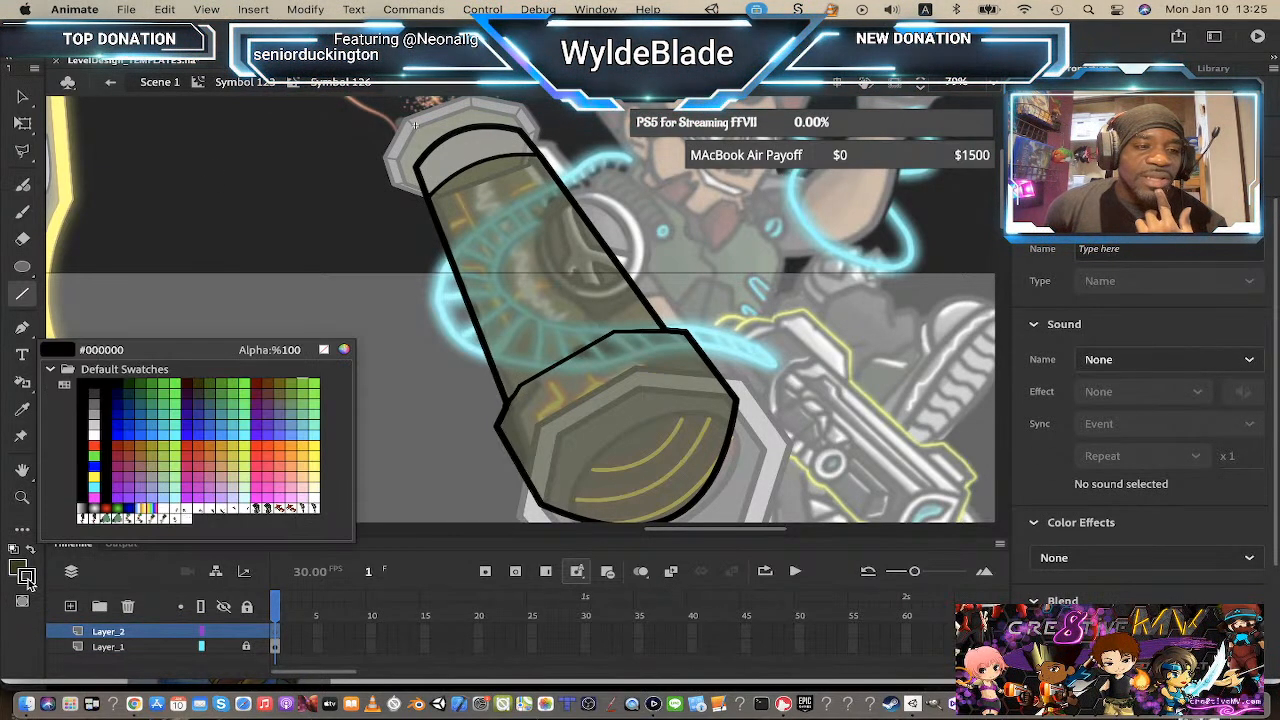
click(95, 476)
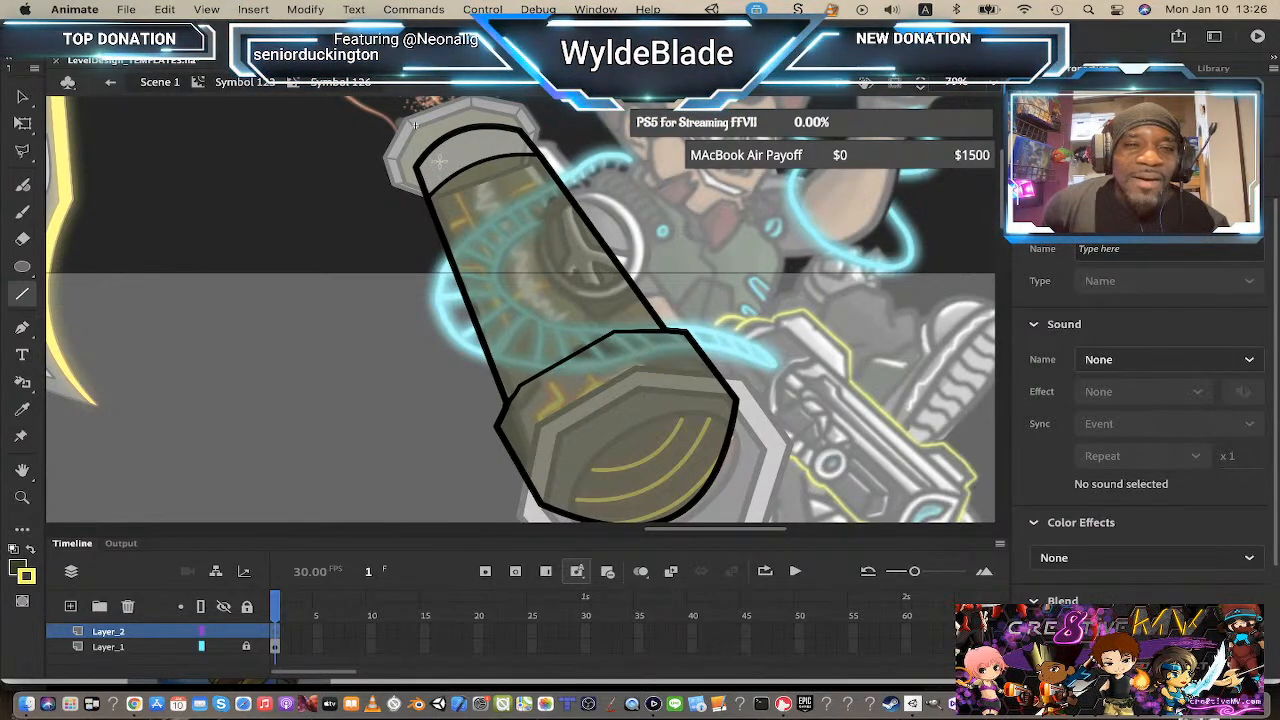
mouse_move(440, 162)
mouse_down()
mouse_move(518, 352)
mouse_move(561, 398)
mouse_up()
mouse_move(561, 398)
mouse_down()
mouse_move(536, 409)
mouse_move(549, 406)
mouse_up()
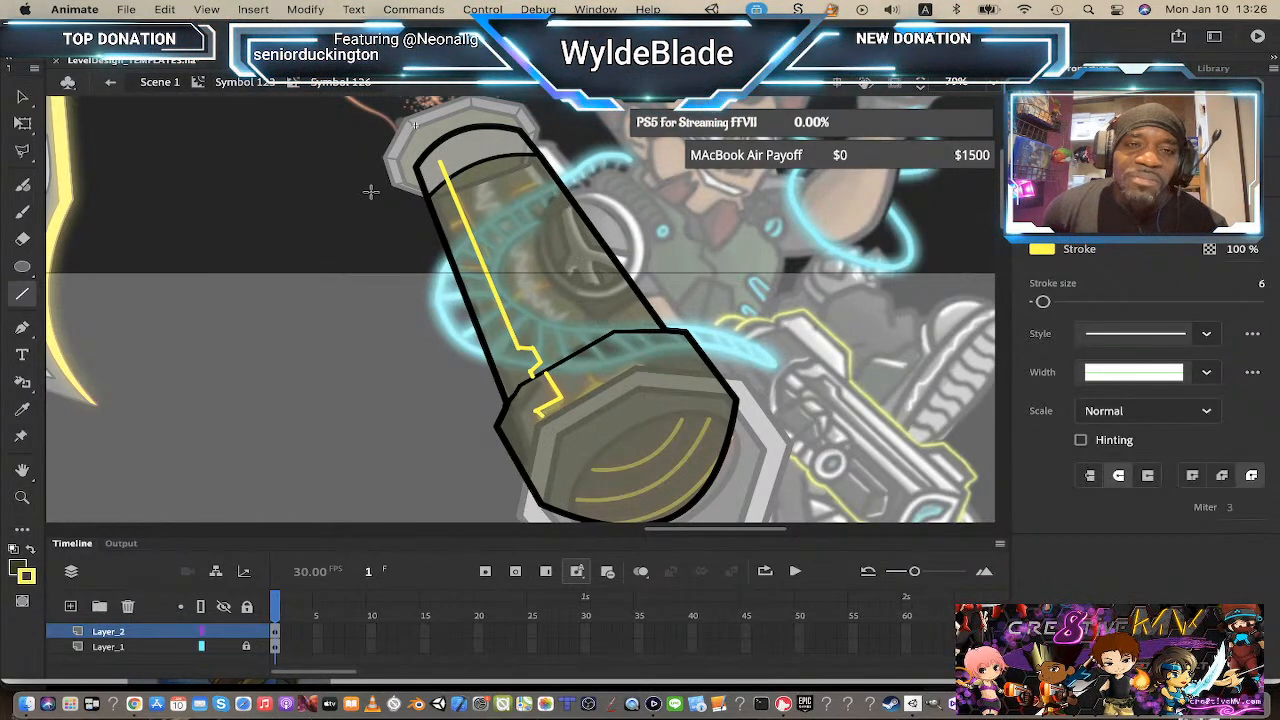
Step: Draw more yellow circuit lines across and along the barrel
drag(443, 233, 459, 222)
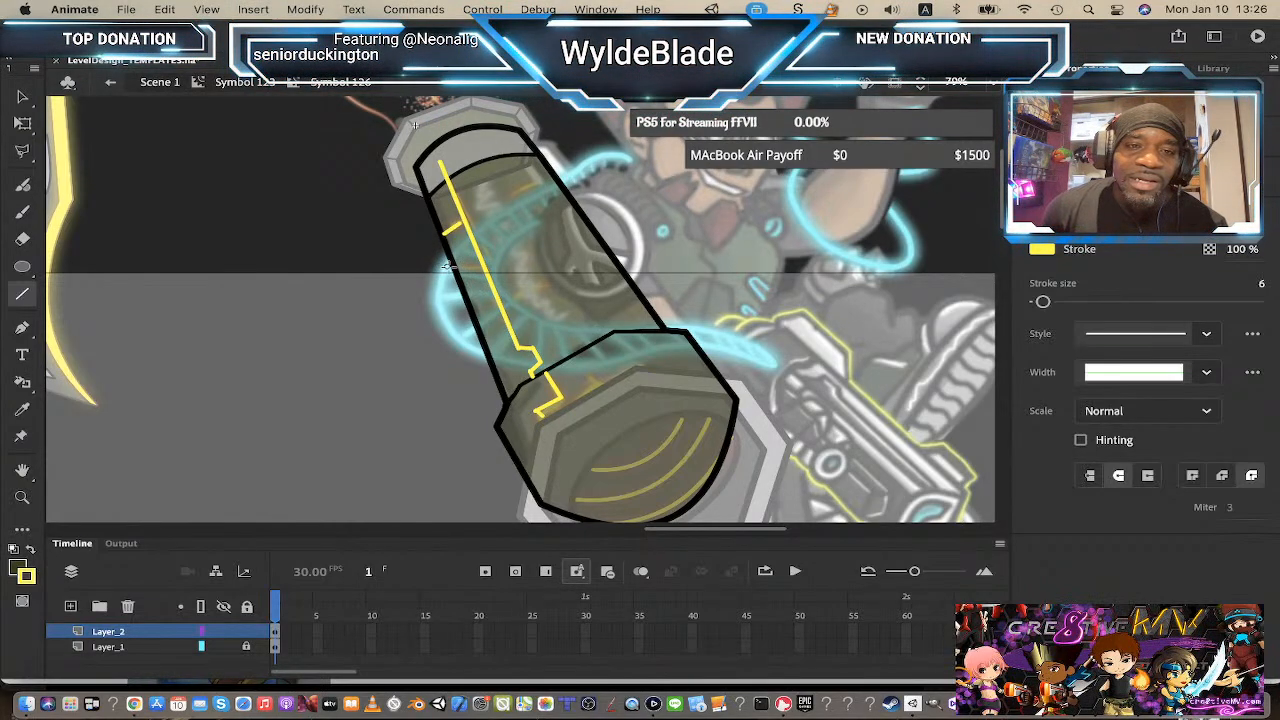
drag(446, 266, 485, 267)
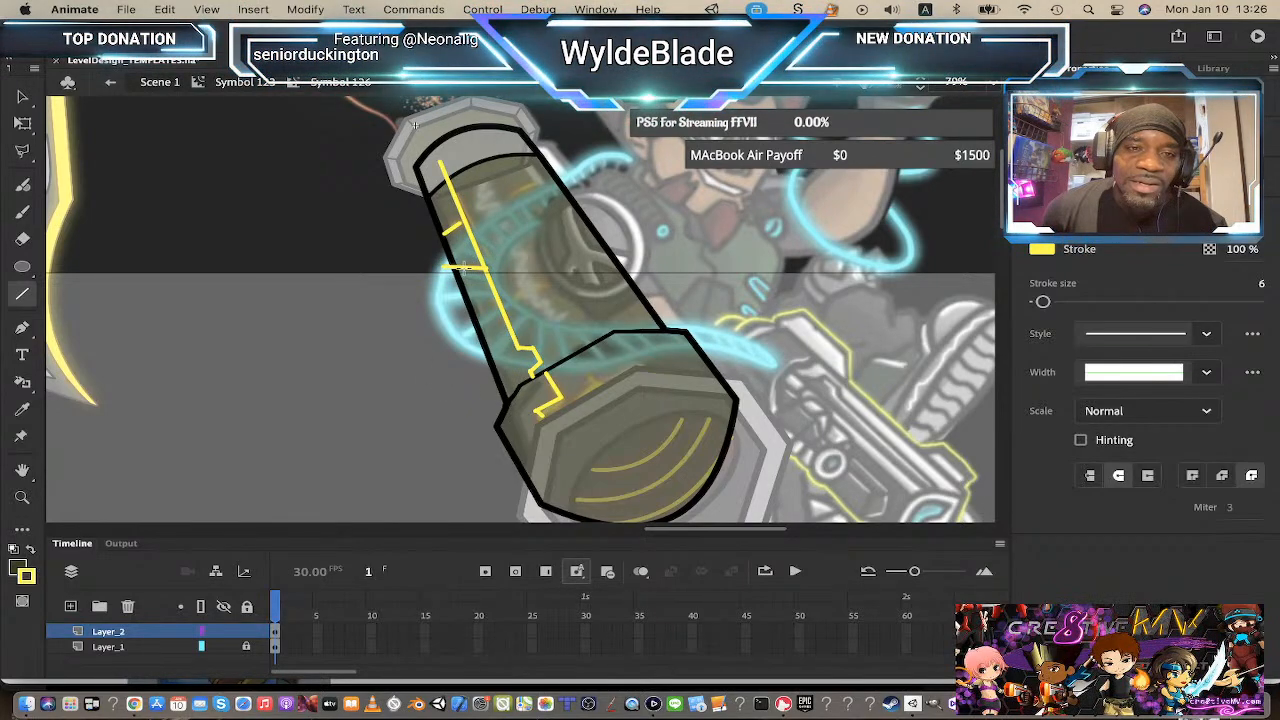
drag(466, 267, 489, 350)
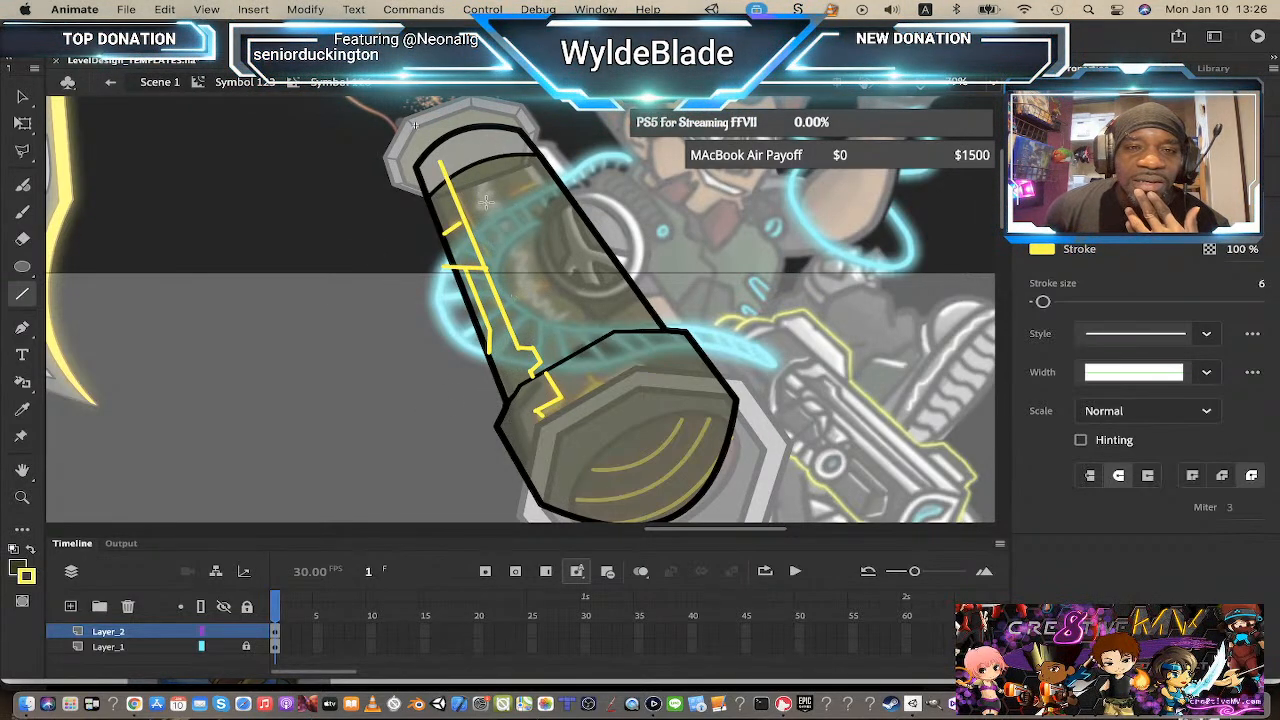
mouse_move(503, 197)
mouse_down()
mouse_move(572, 178)
mouse_move(580, 163)
mouse_up()
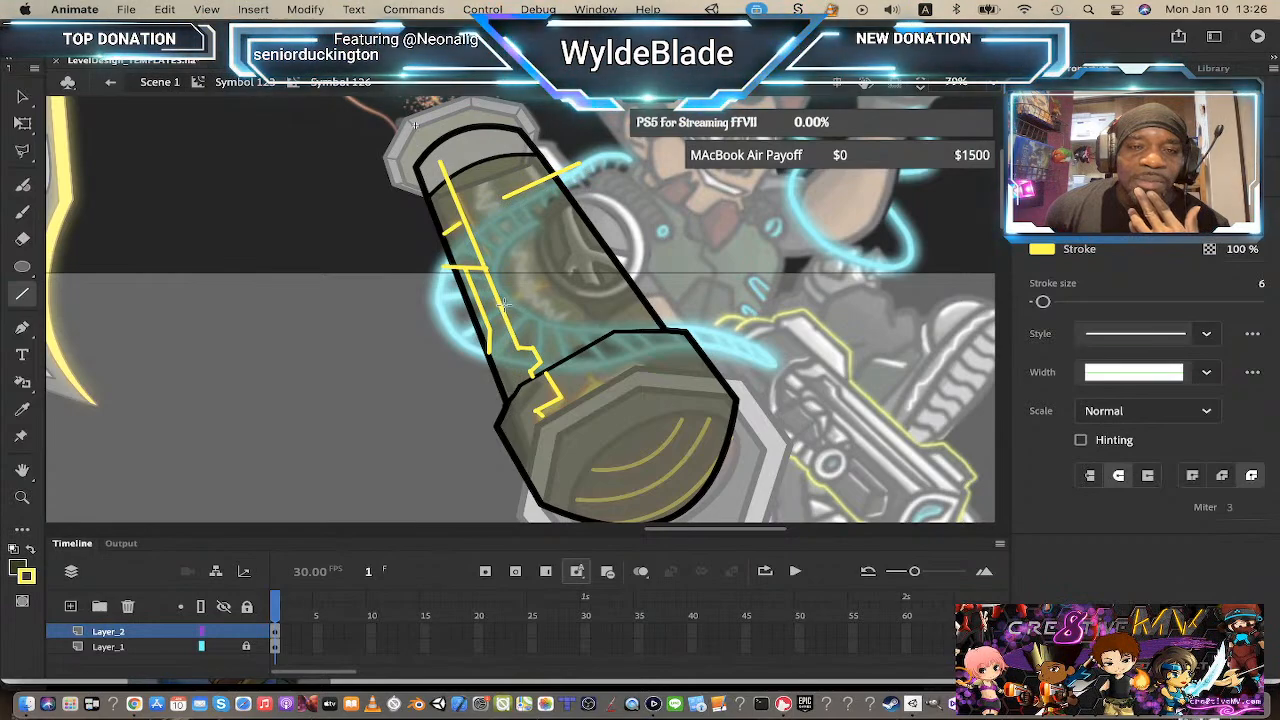
drag(509, 302, 658, 256)
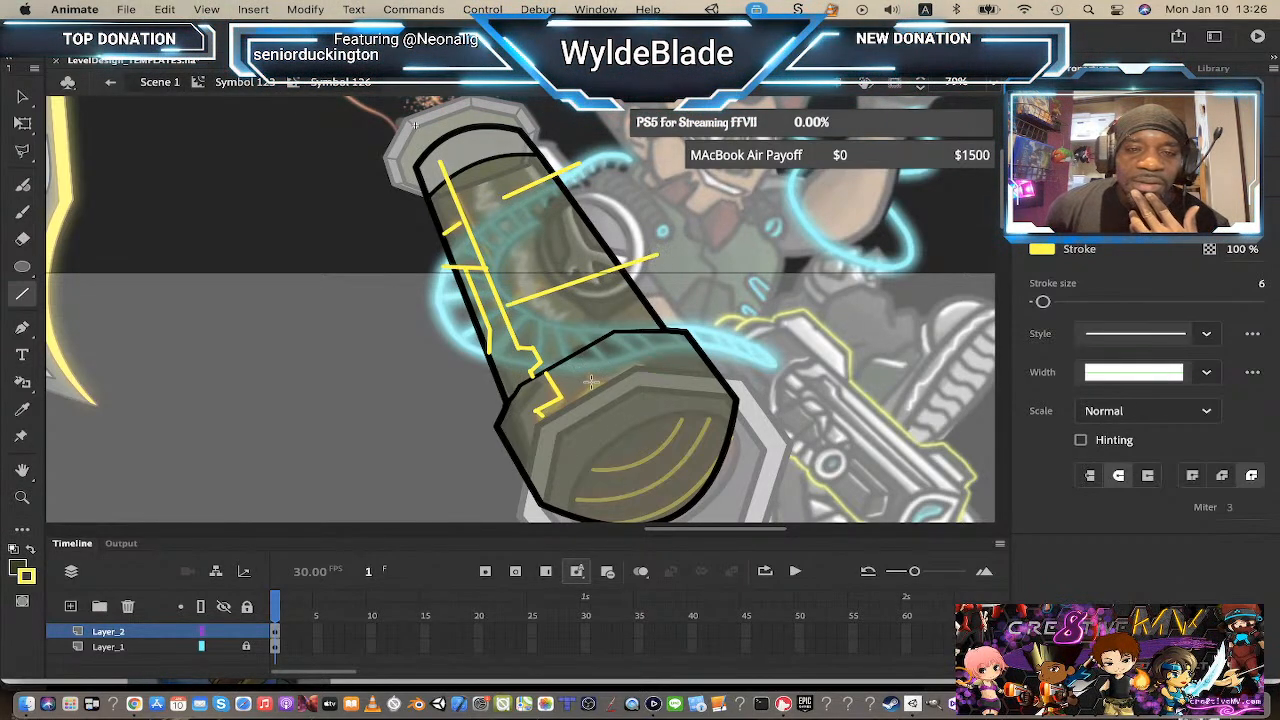
drag(592, 381, 576, 355)
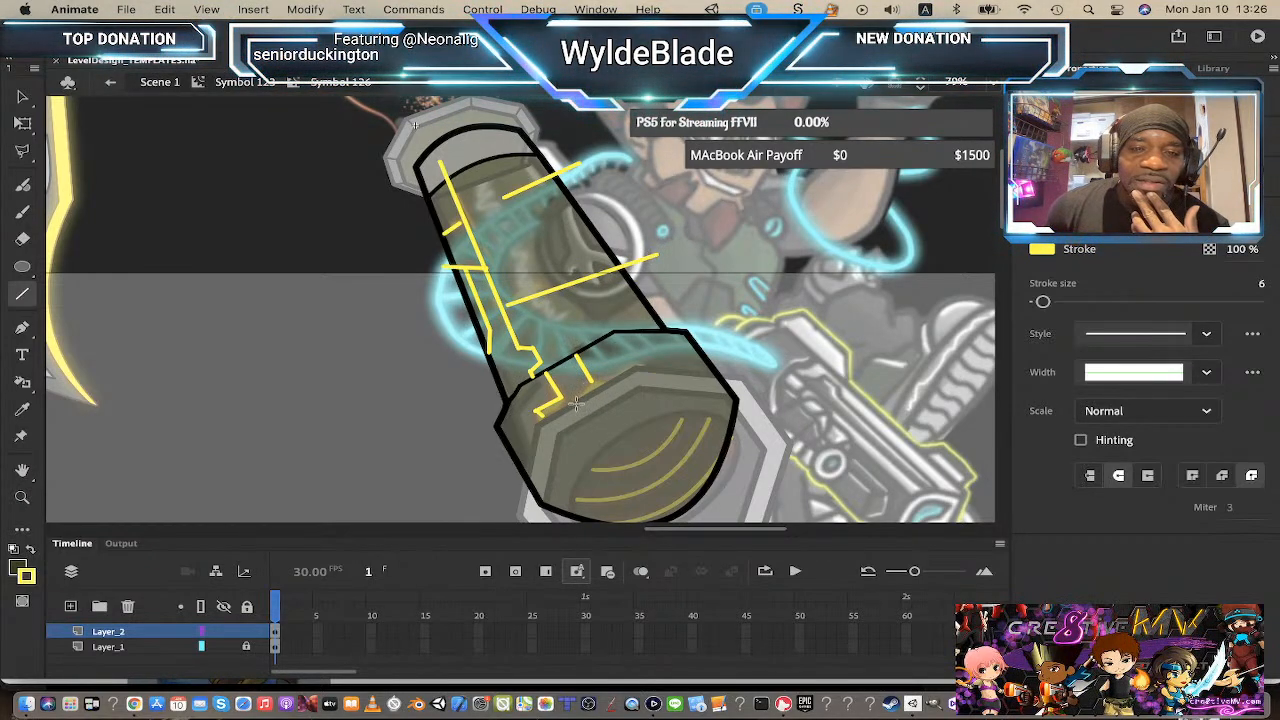
mouse_move(577, 403)
mouse_down()
mouse_move(632, 351)
mouse_move(690, 358)
mouse_up()
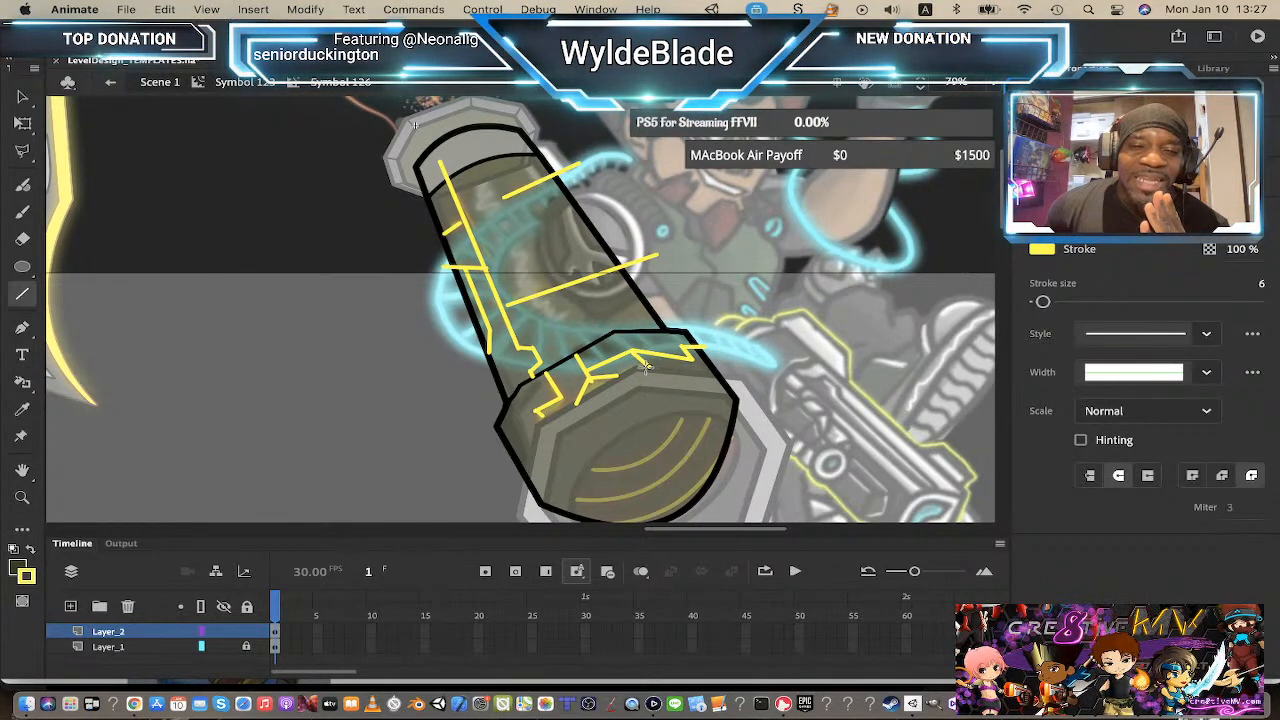
Step: Move the yellow lines from Layer_2 onto Layer_1 by cutting and pasting them in place
click(22, 97)
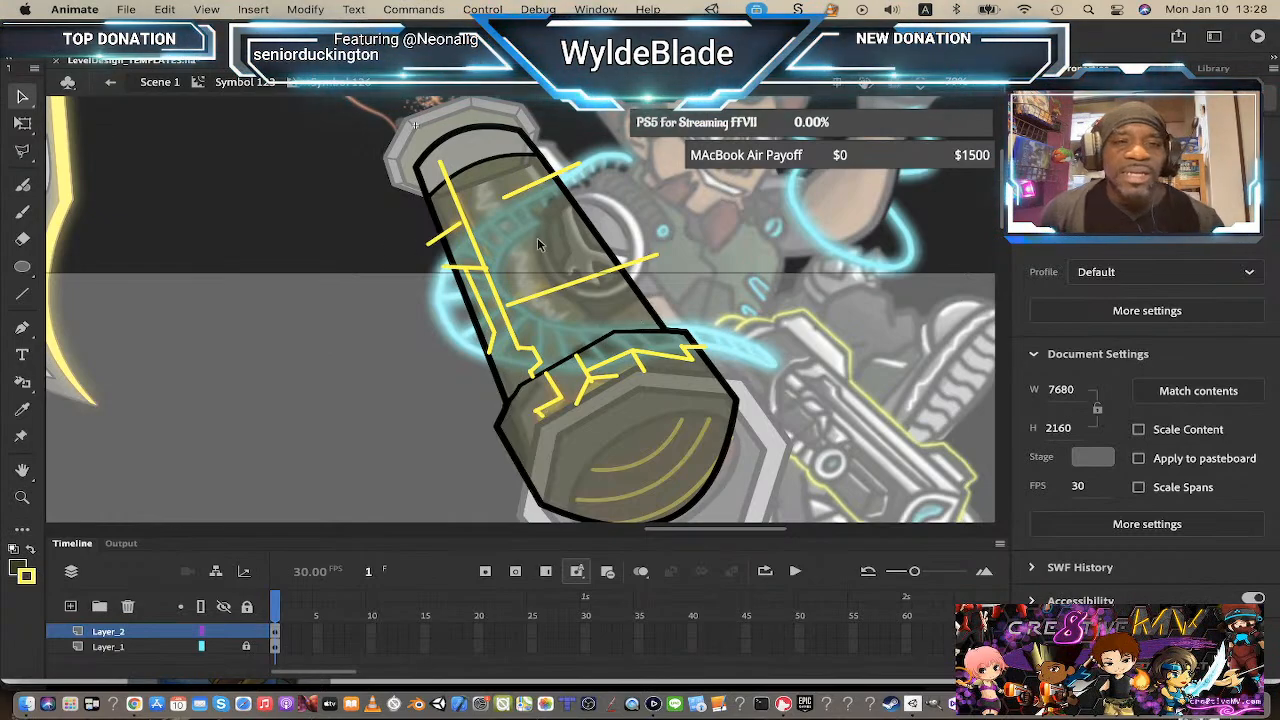
click(130, 633)
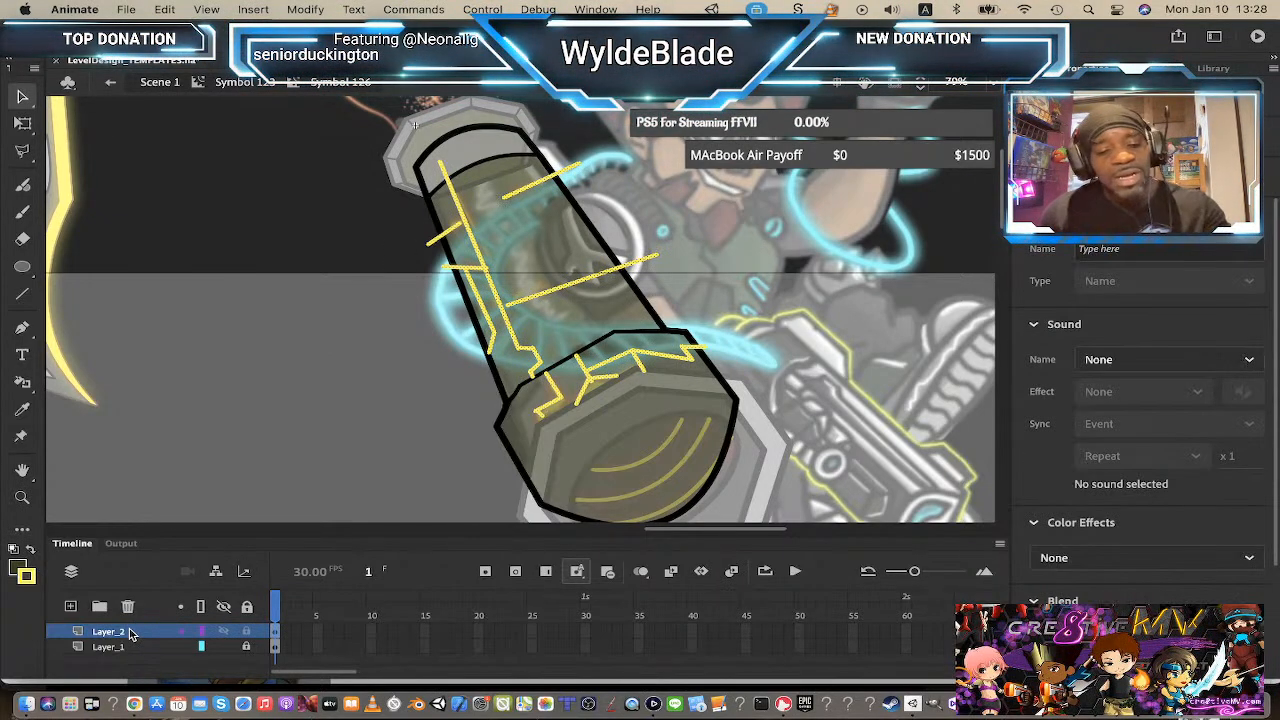
click(525, 528)
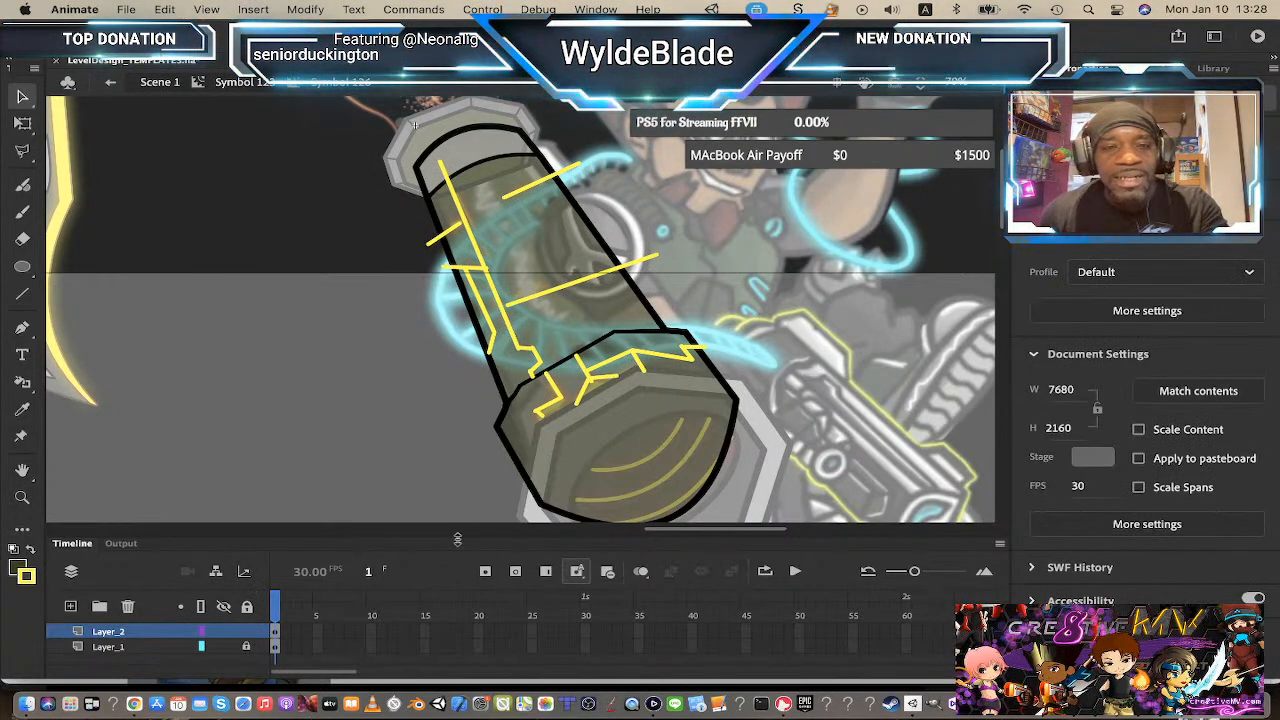
click(138, 636)
key(super+x)
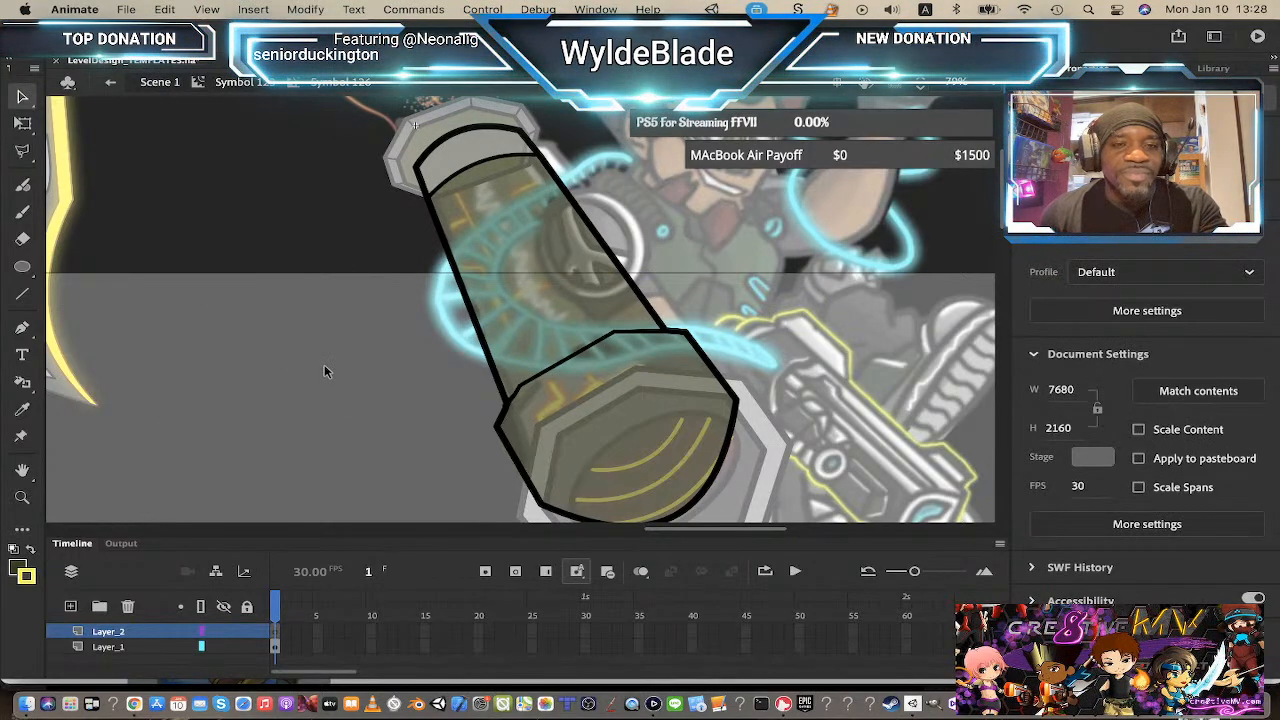
click(158, 647)
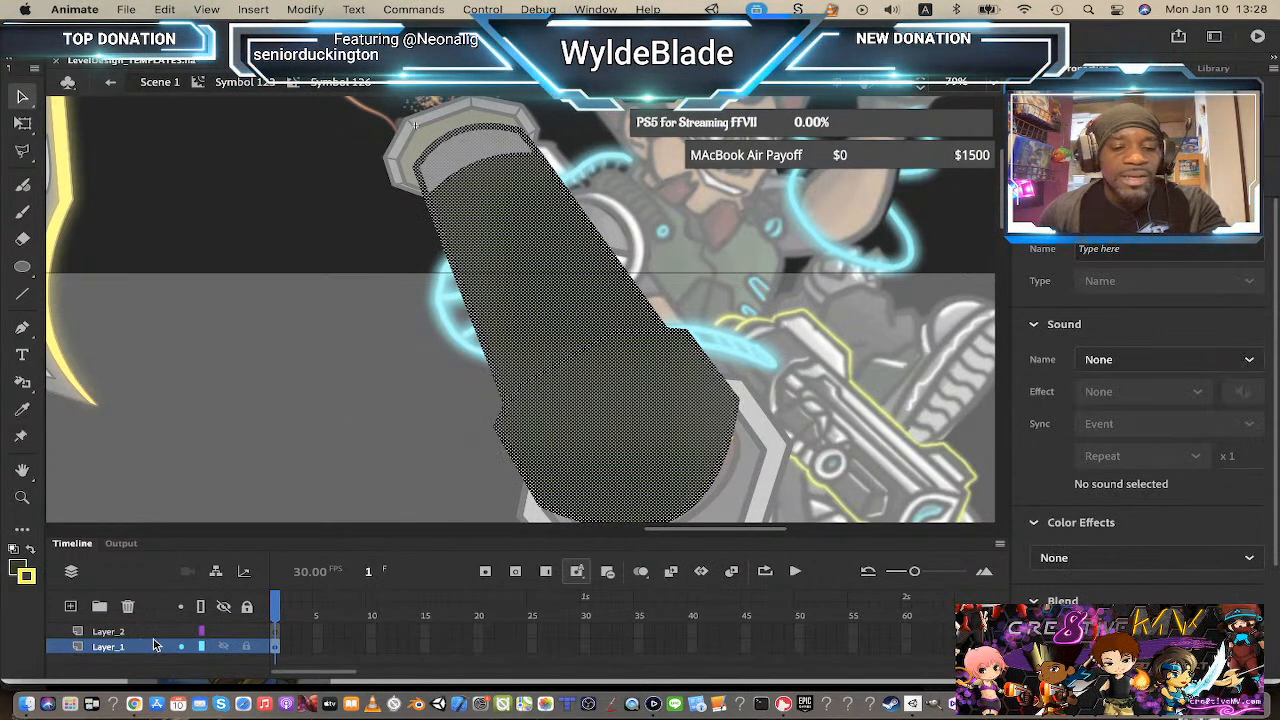
key(super+shift+v)
click(258, 382)
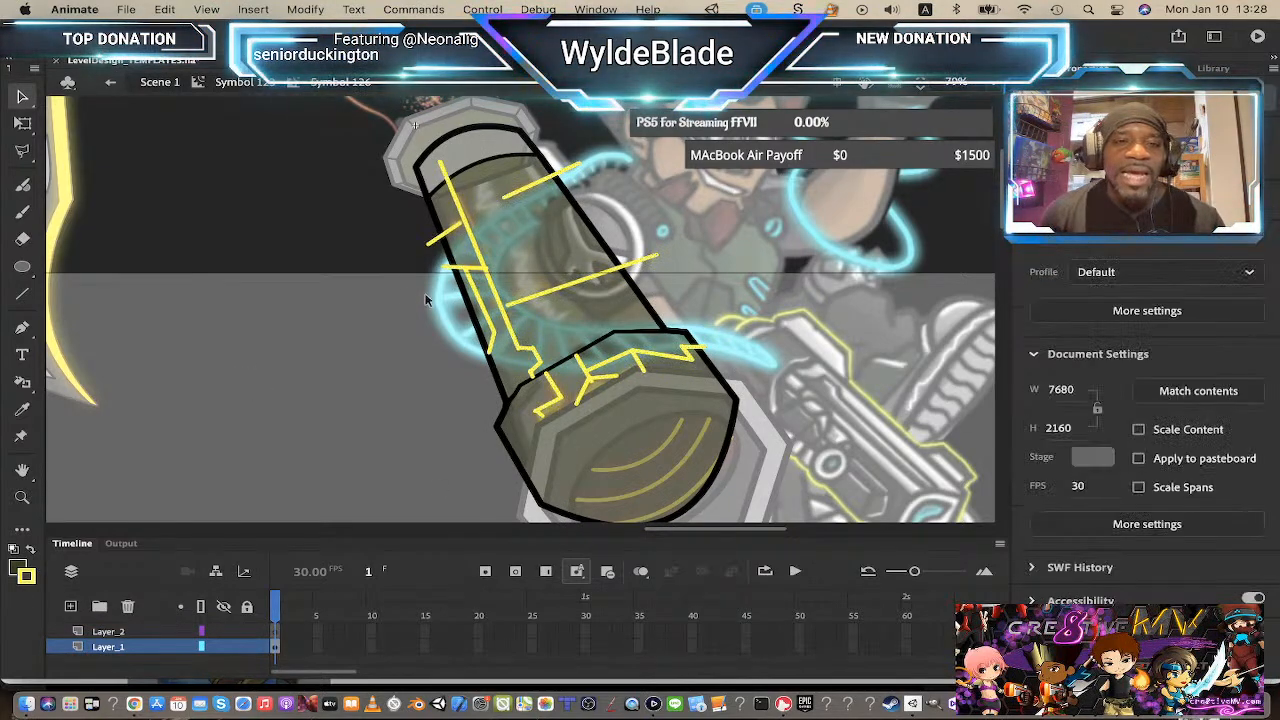
Step: Delete the yellow line ends sticking out past the barrel's outline
click(437, 249)
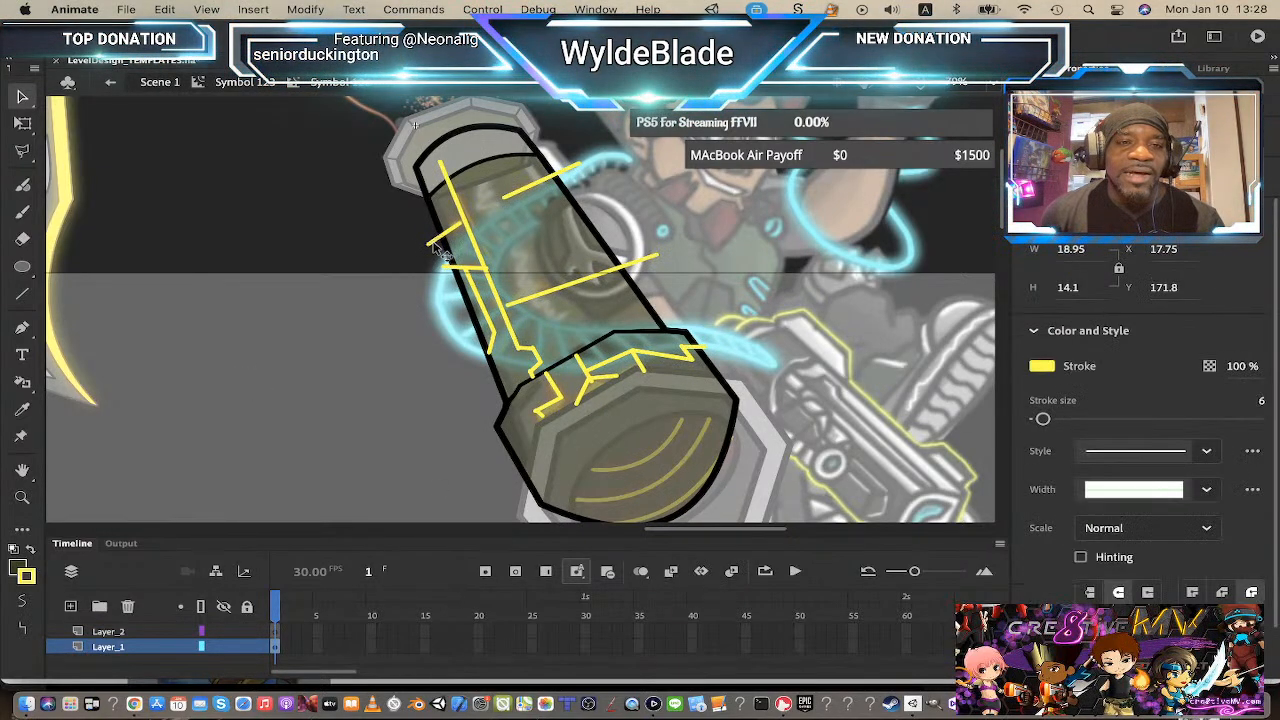
key(Delete)
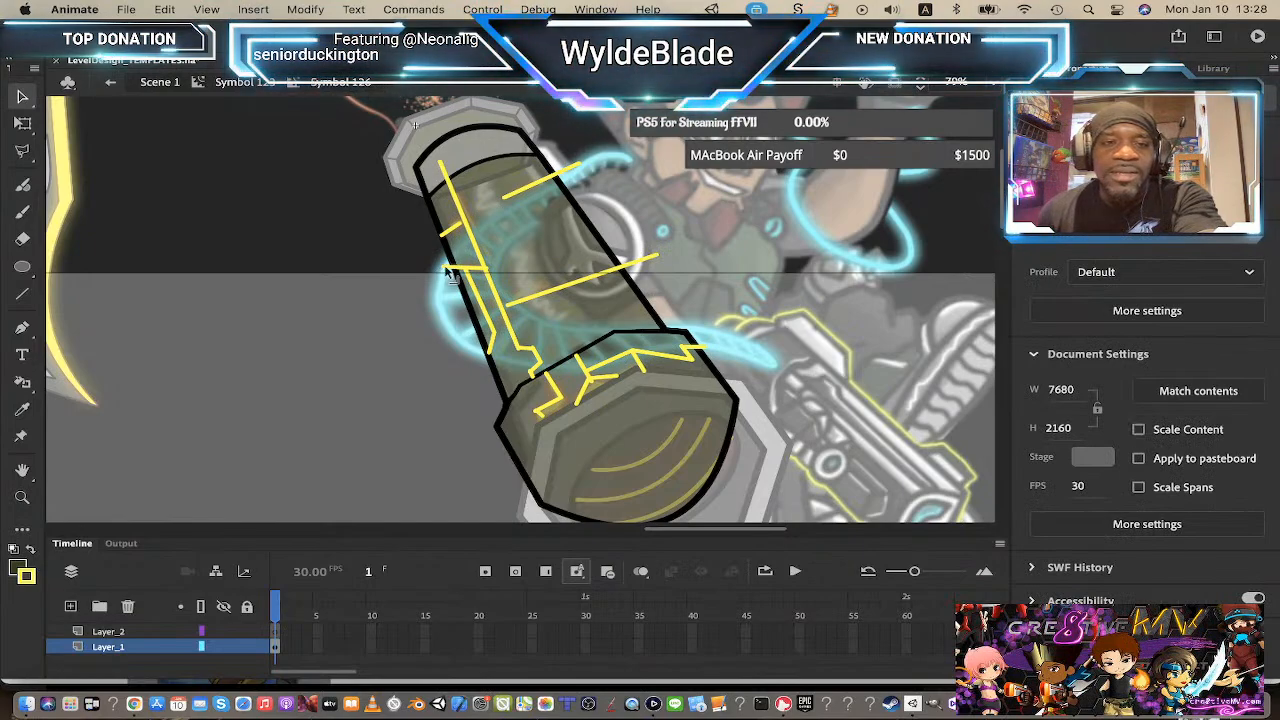
click(446, 268)
key(Delete)
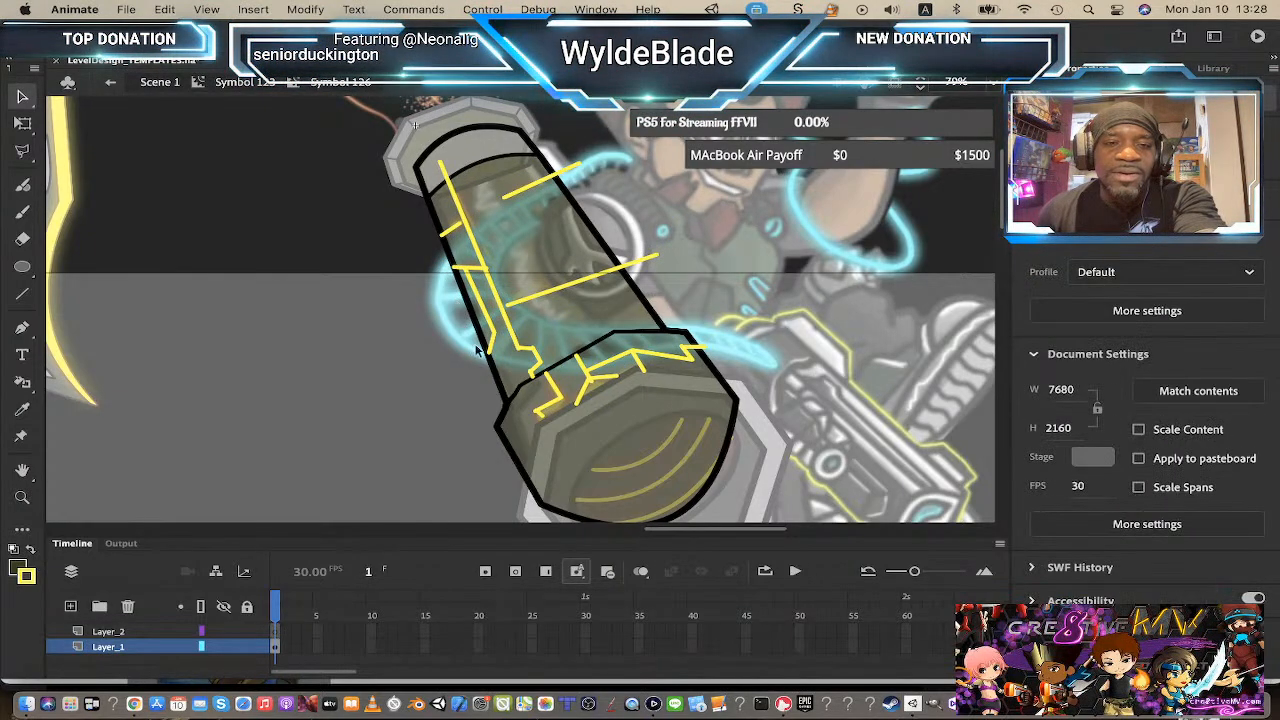
click(648, 259)
key(Delete)
click(577, 167)
key(Delete)
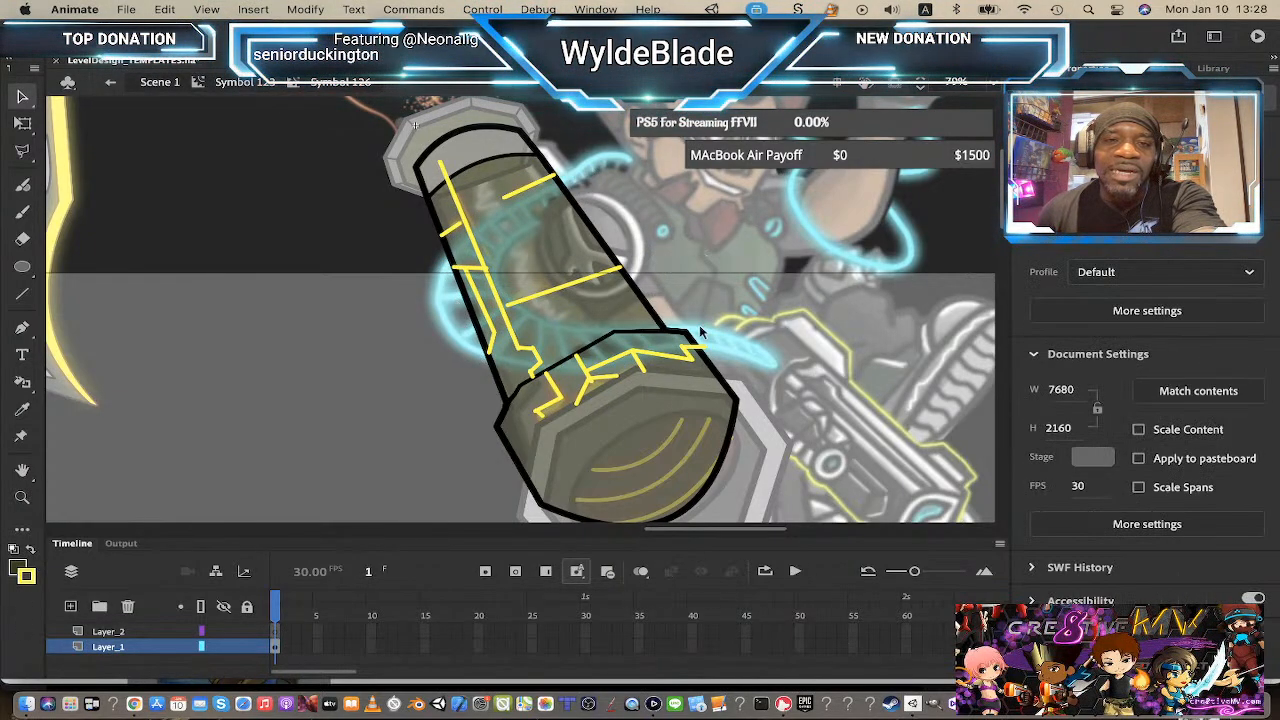
click(708, 352)
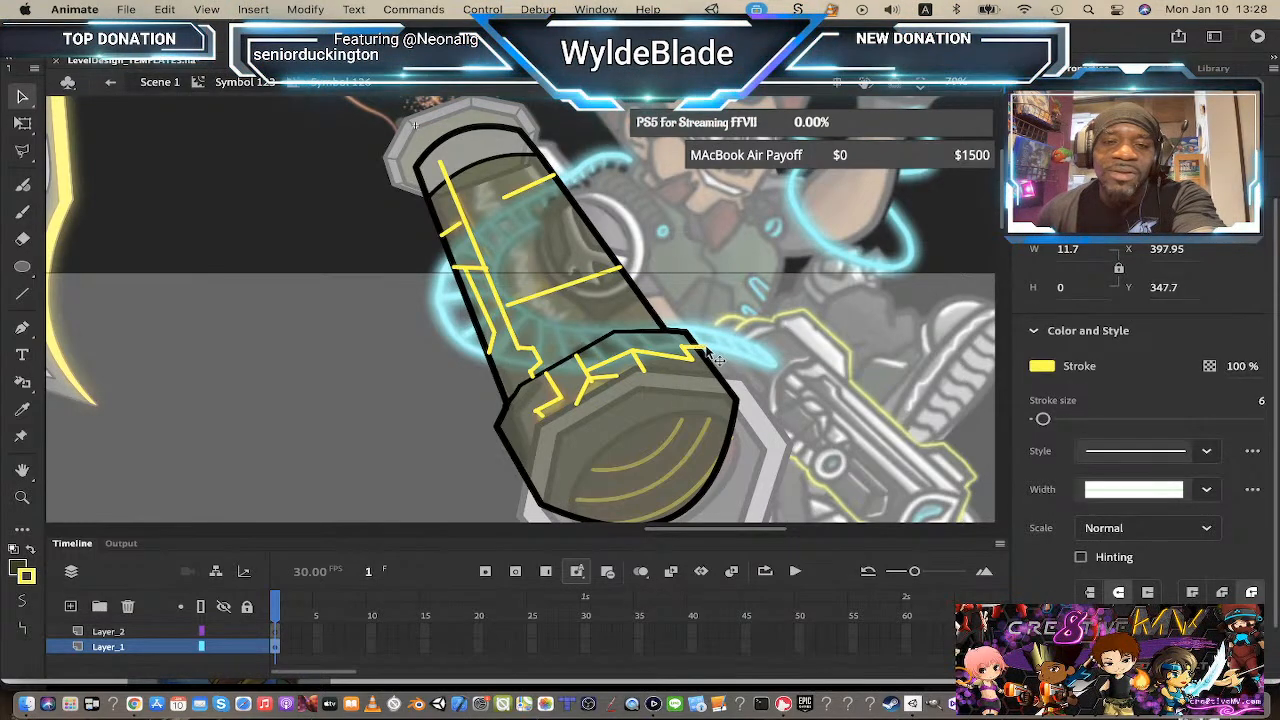
key(Delete)
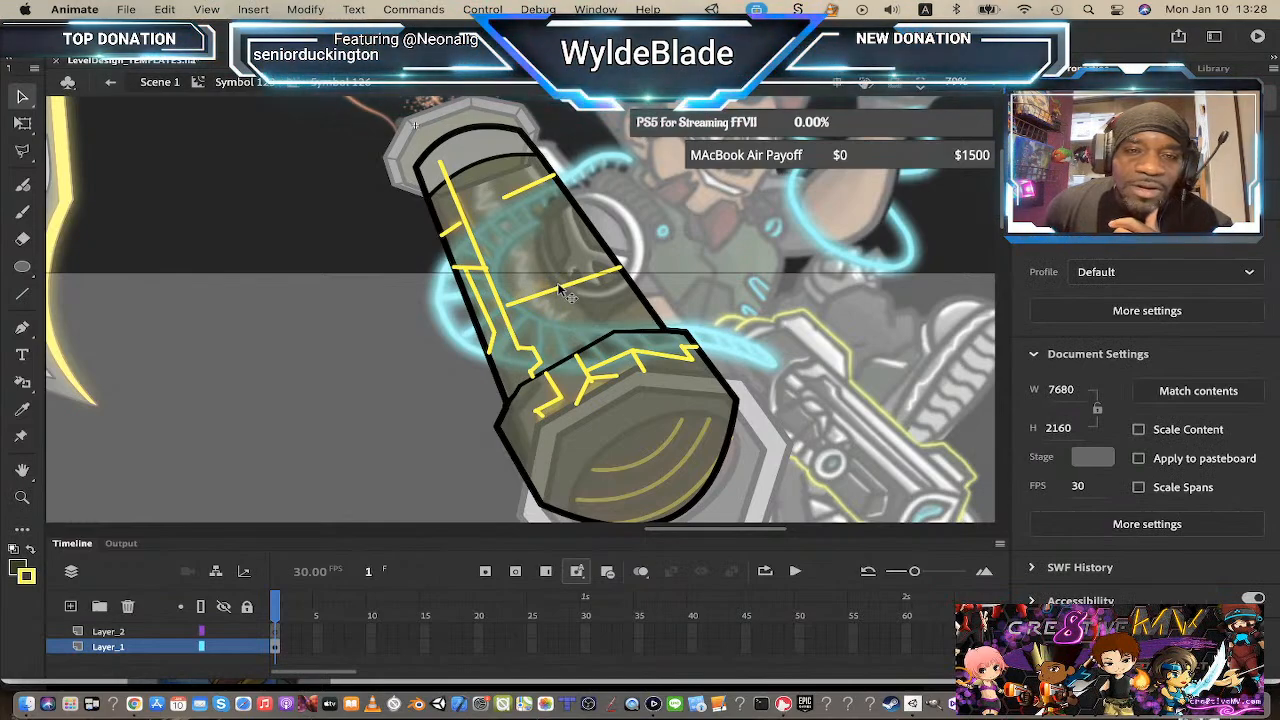
Step: Bend the two straight yellow lines crossing the barrel into curves matching its rounded surface
drag(560, 291, 551, 277)
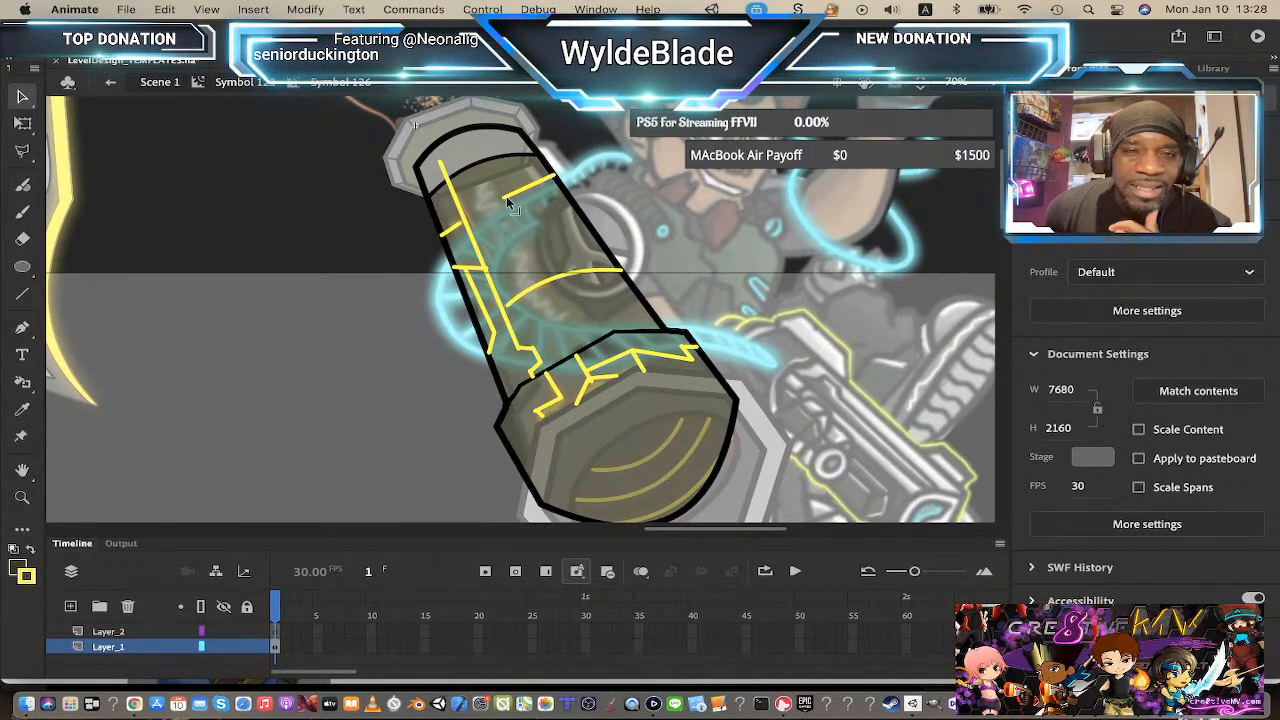
mouse_move(501, 198)
mouse_down()
mouse_move(489, 203)
mouse_move(515, 184)
mouse_up()
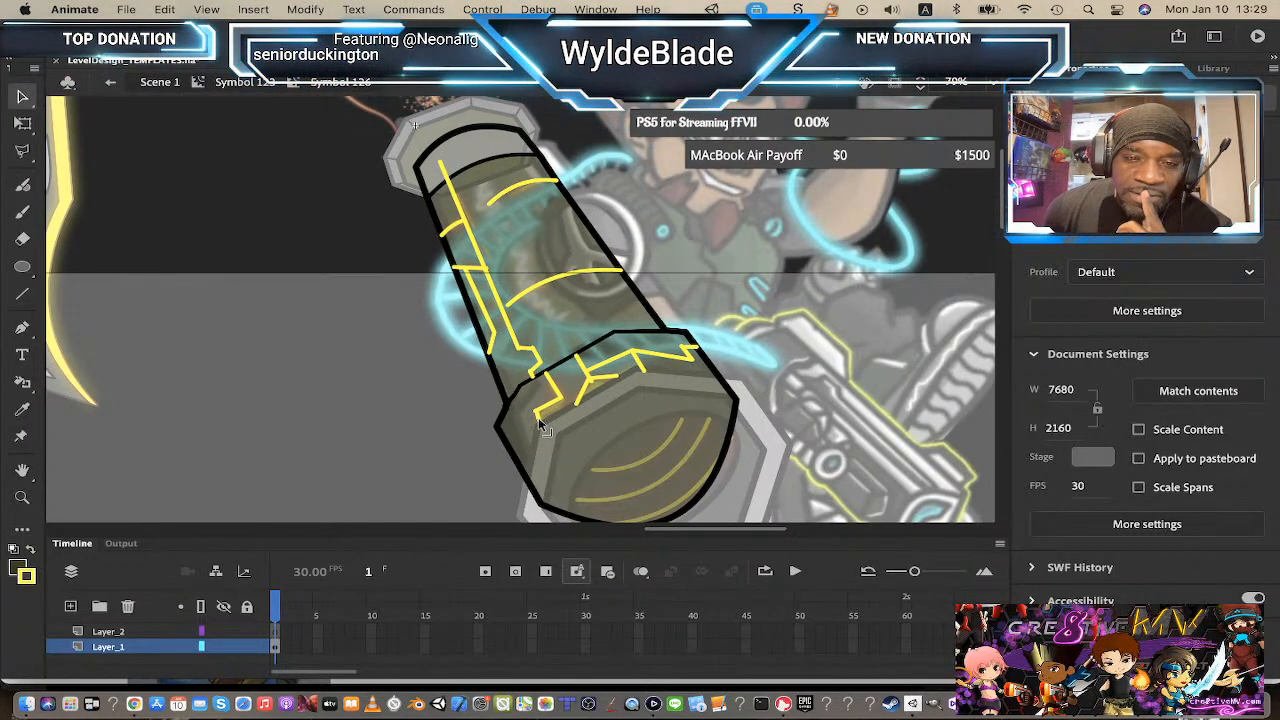
click(591, 379)
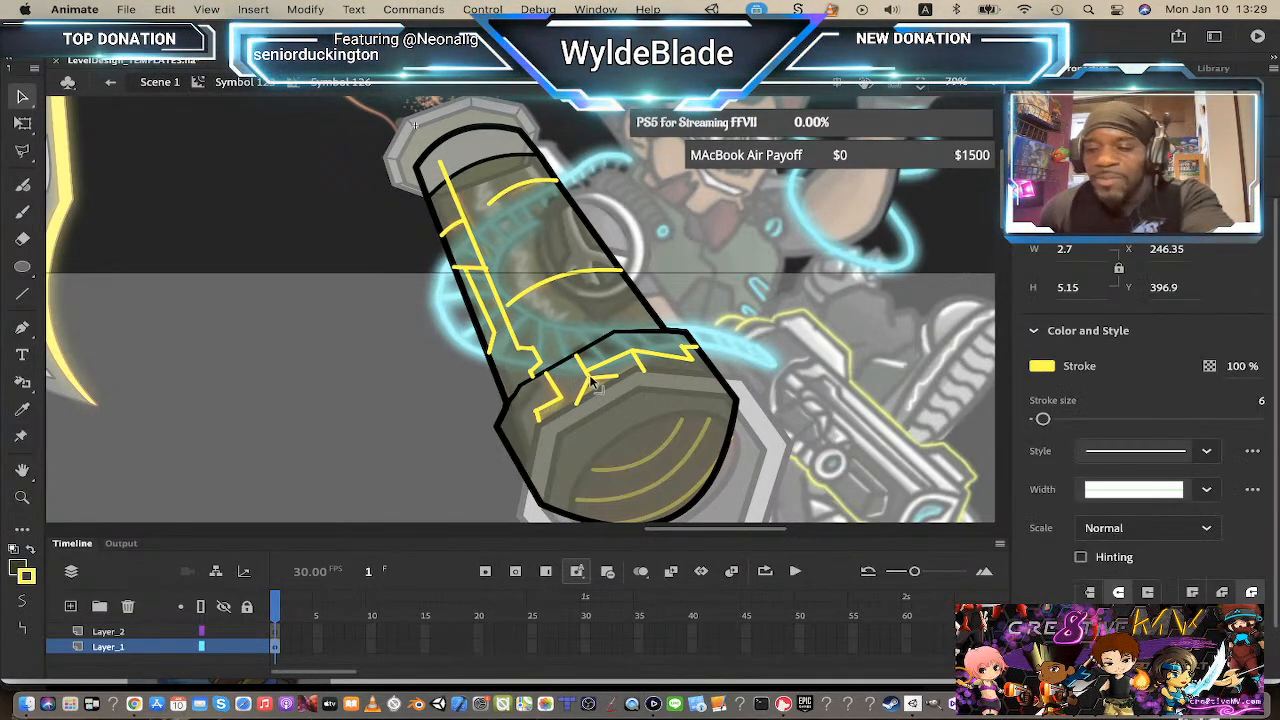
click(596, 409)
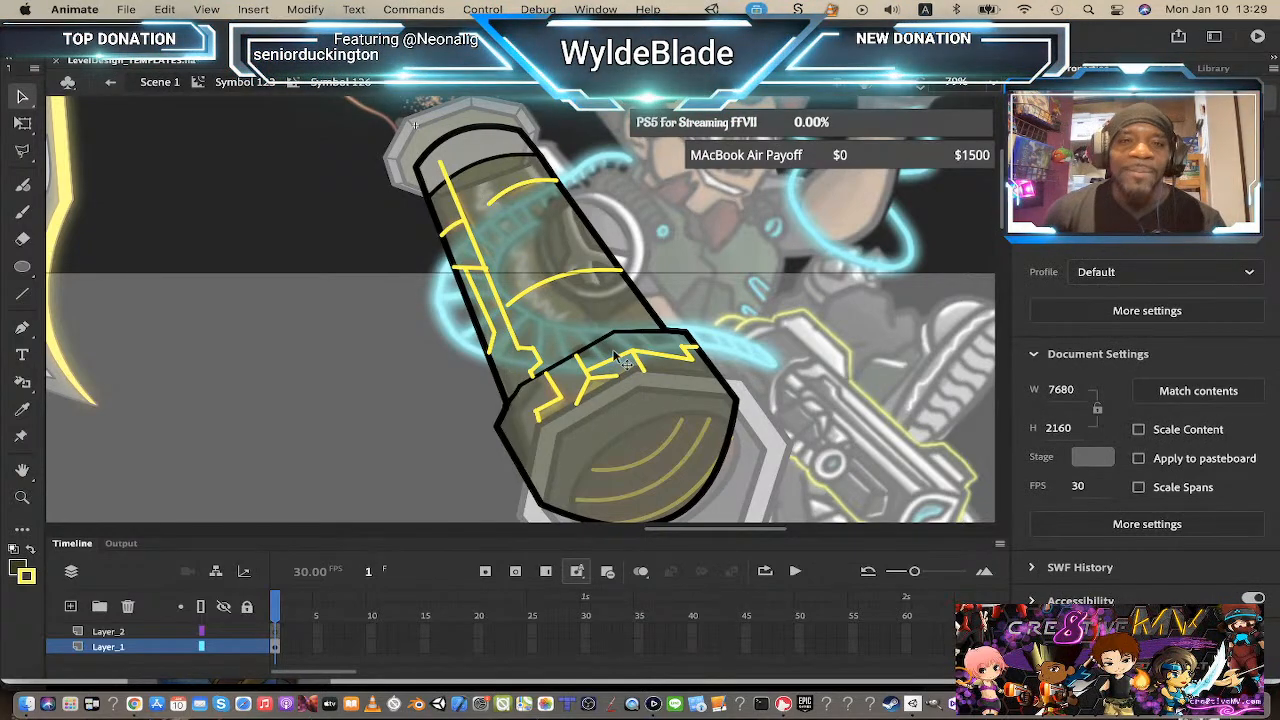
click(160, 648)
click(340, 510)
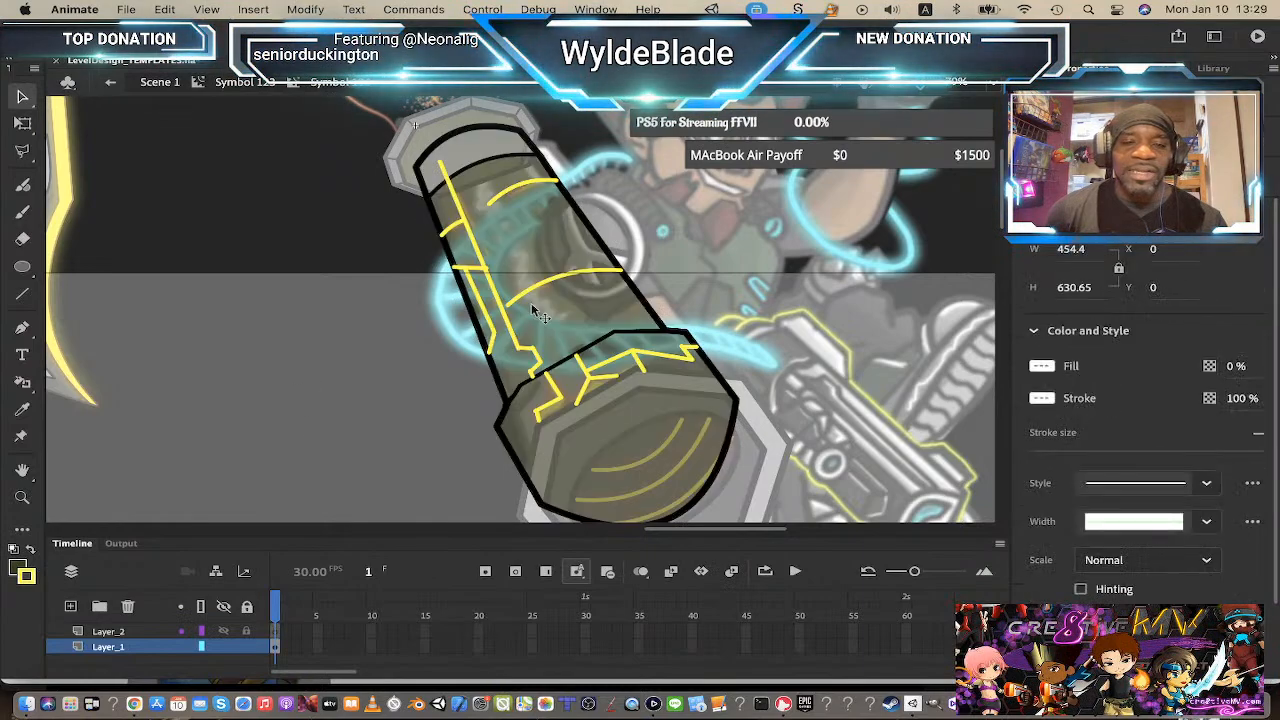
Step: Select all the yellow circuit lines on the barrel and convert them into a symbol
click(574, 280)
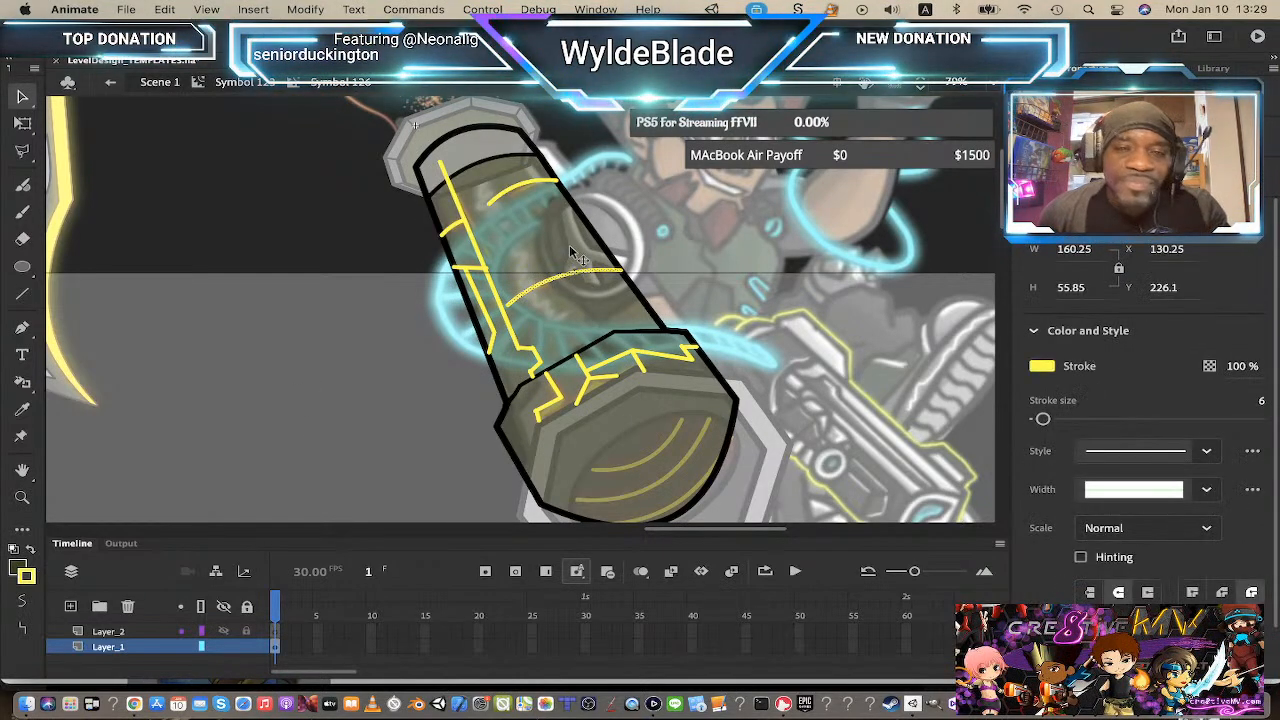
shift+click(534, 179)
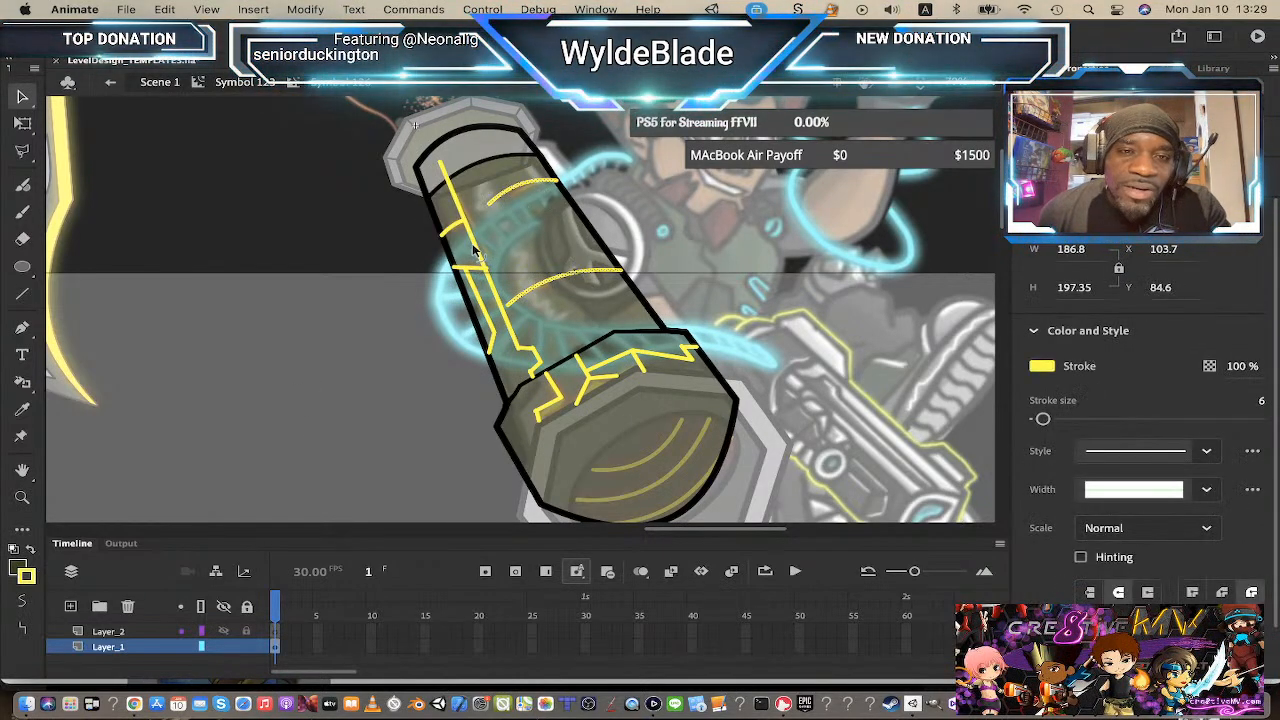
shift+click(460, 234)
shift+click(454, 232)
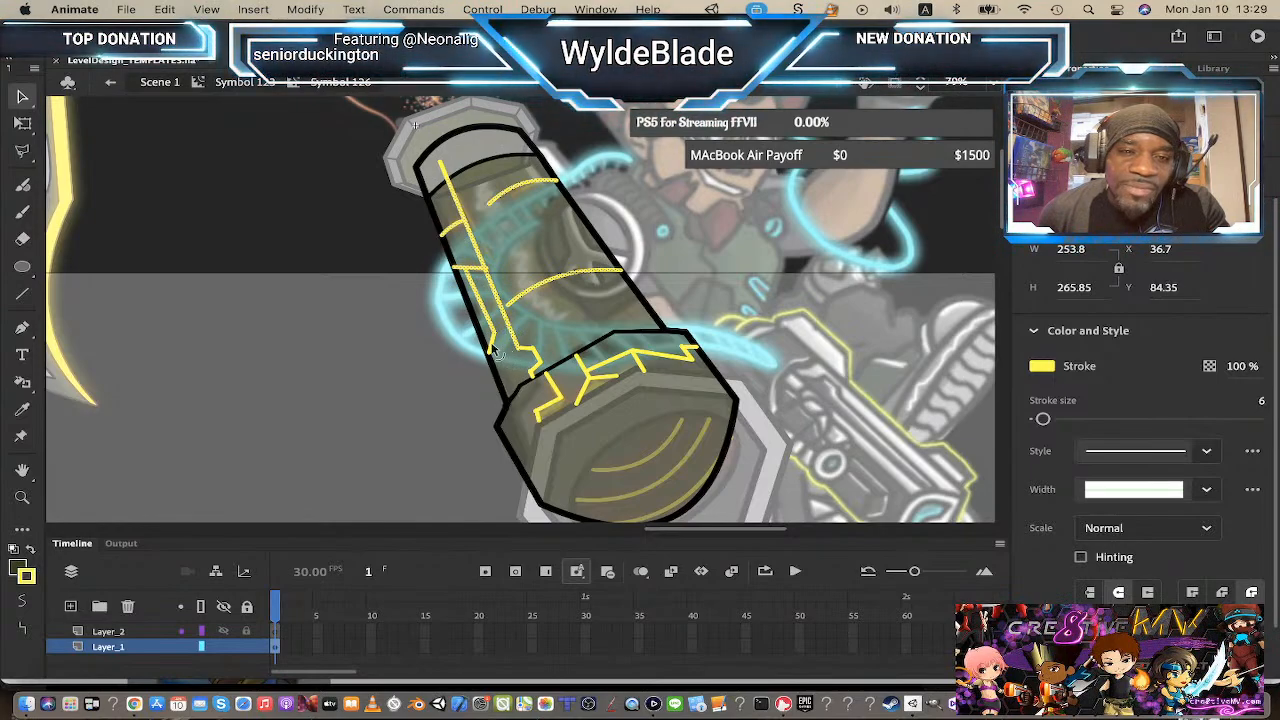
shift+click(527, 355)
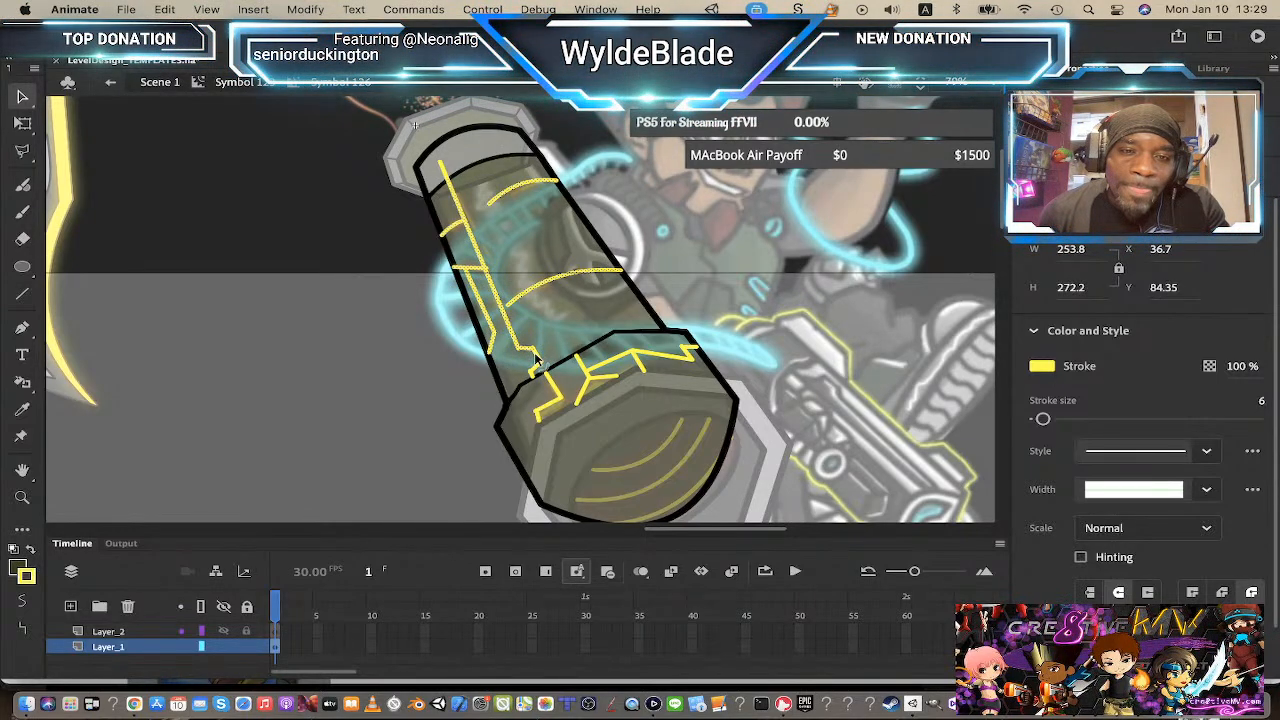
shift+click(538, 368)
shift+click(540, 380)
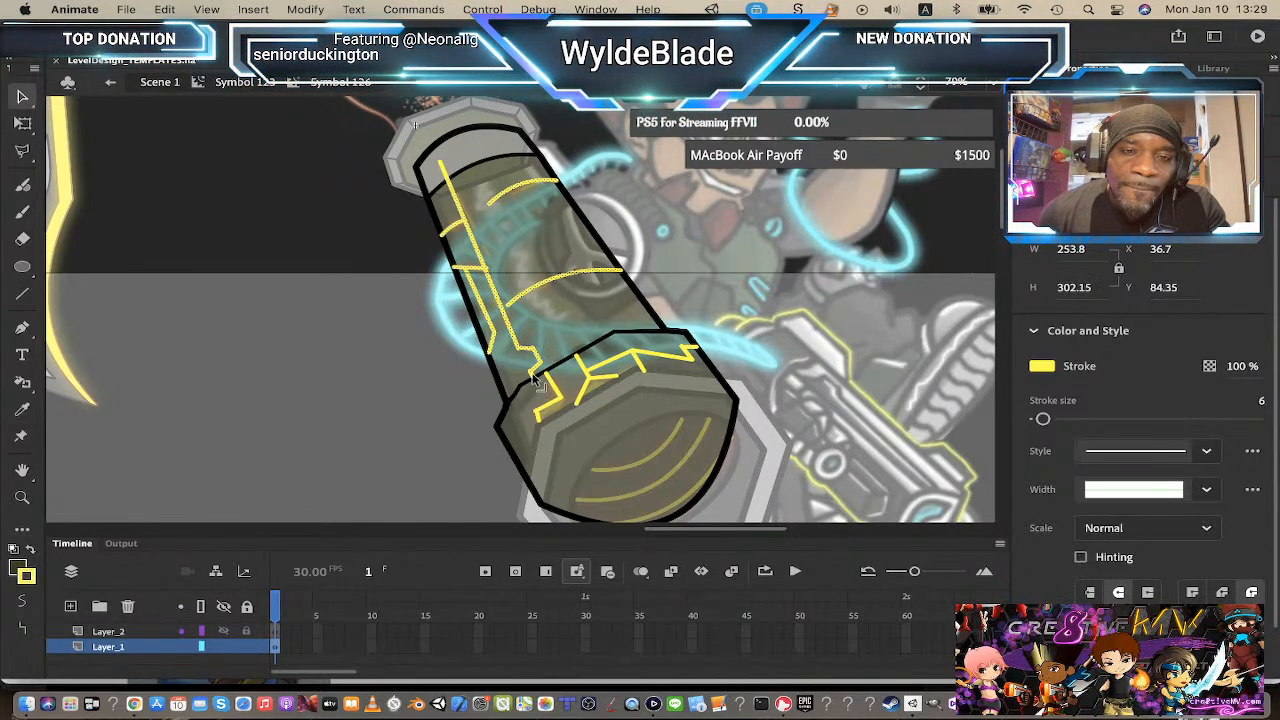
shift+click(551, 389)
shift+click(560, 418)
shift+click(563, 411)
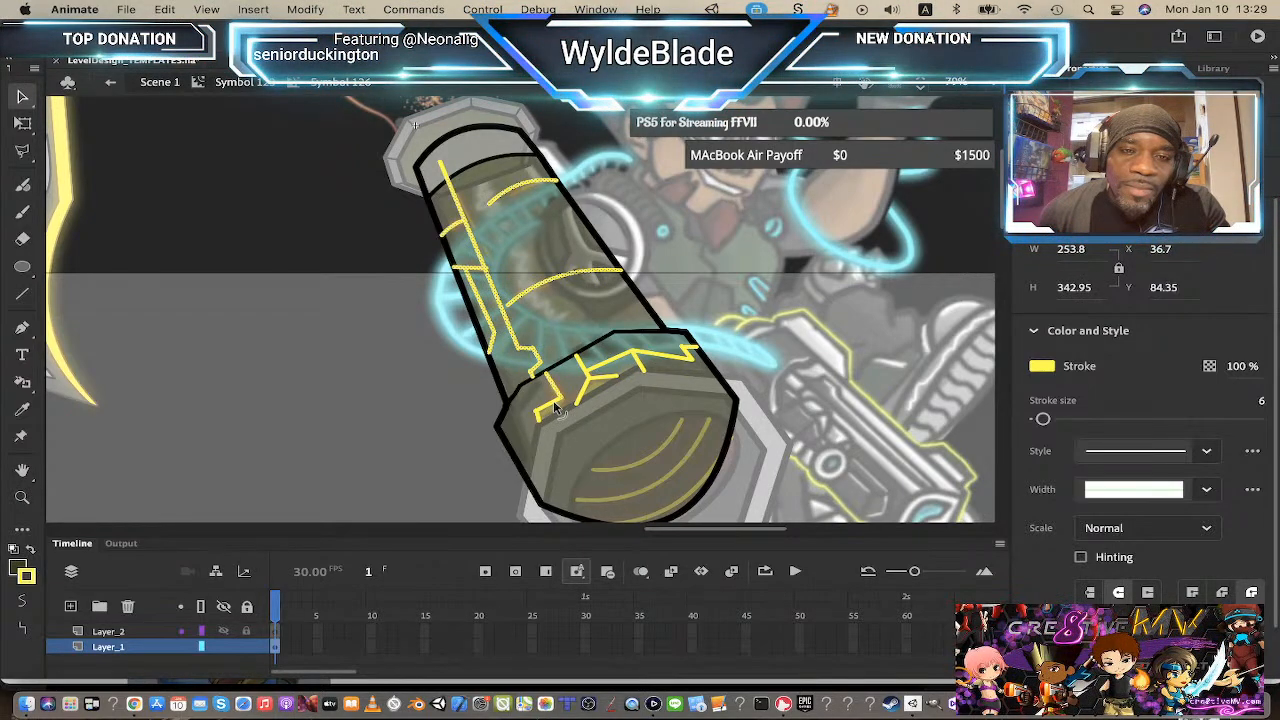
shift+click(540, 420)
shift+click(582, 390)
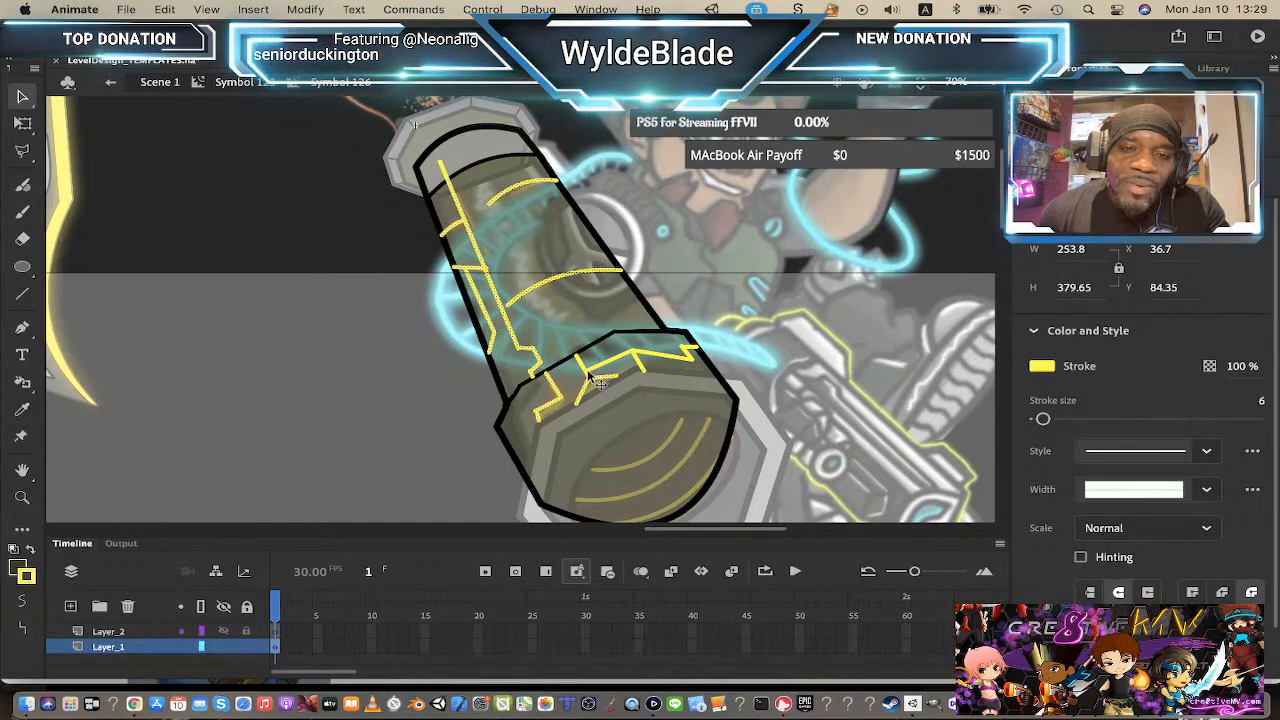
shift+click(594, 372)
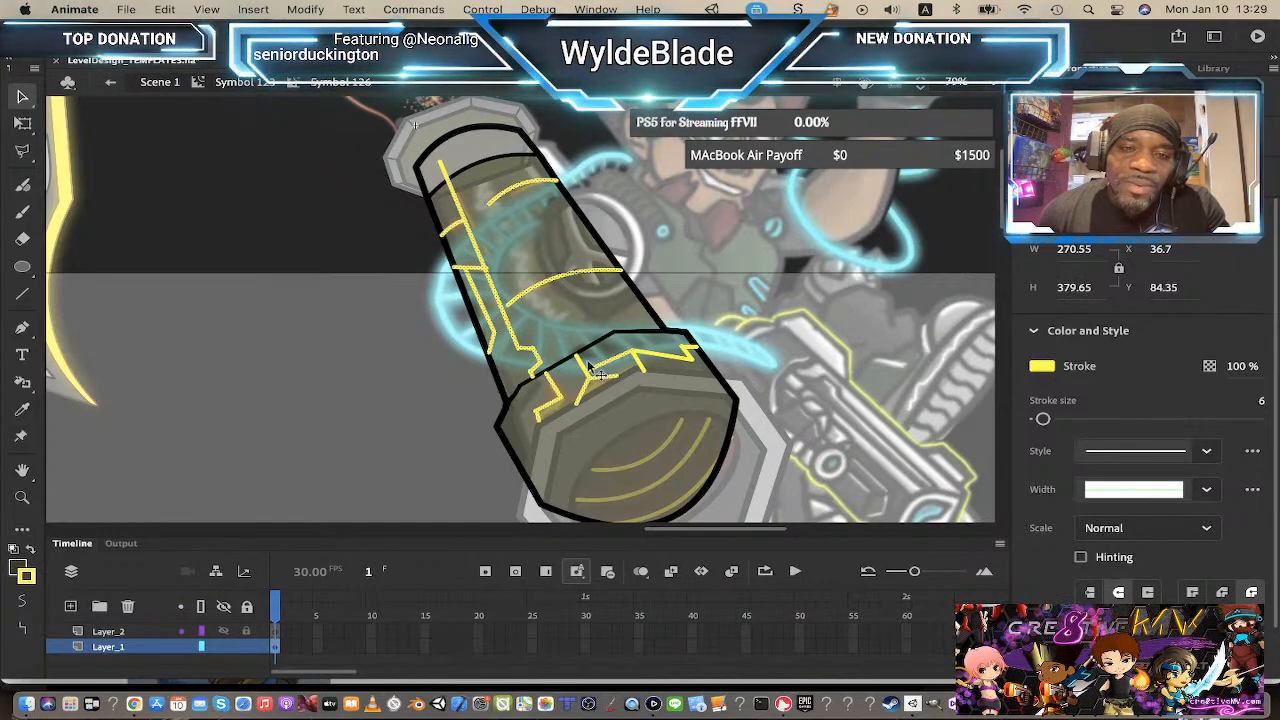
shift+click(648, 368)
shift+click(686, 356)
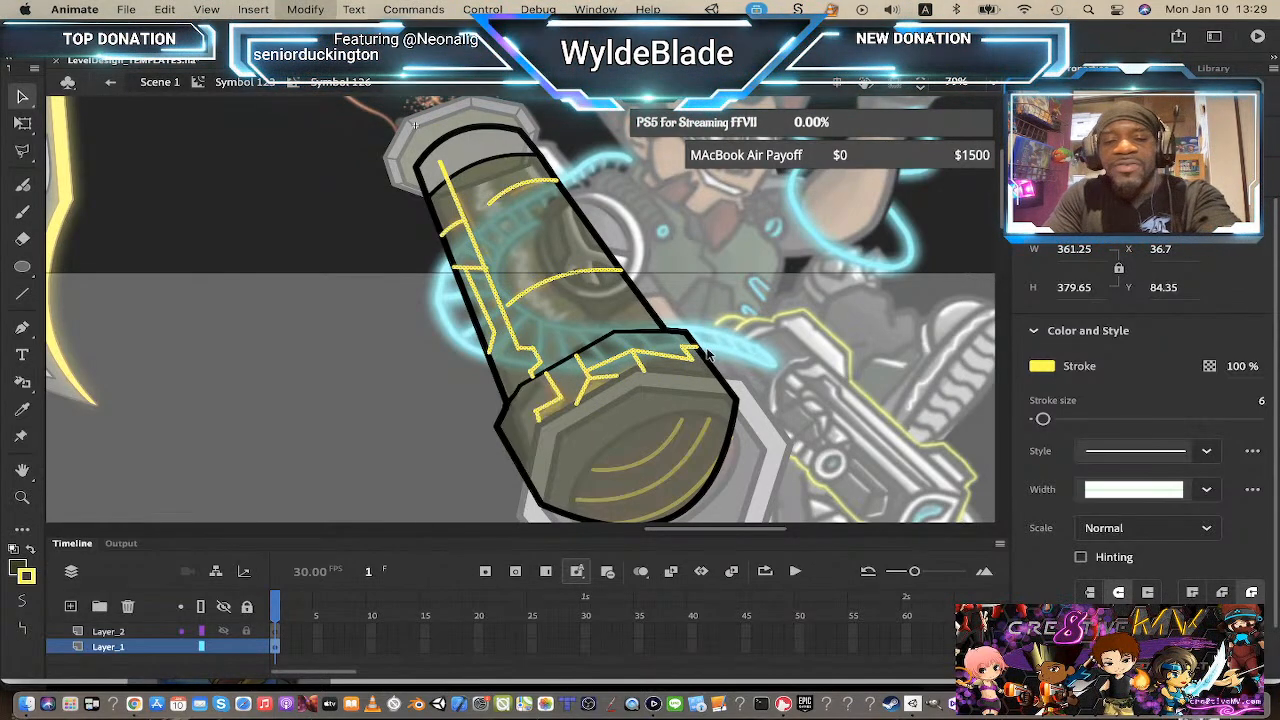
key(F8)
key(Return)
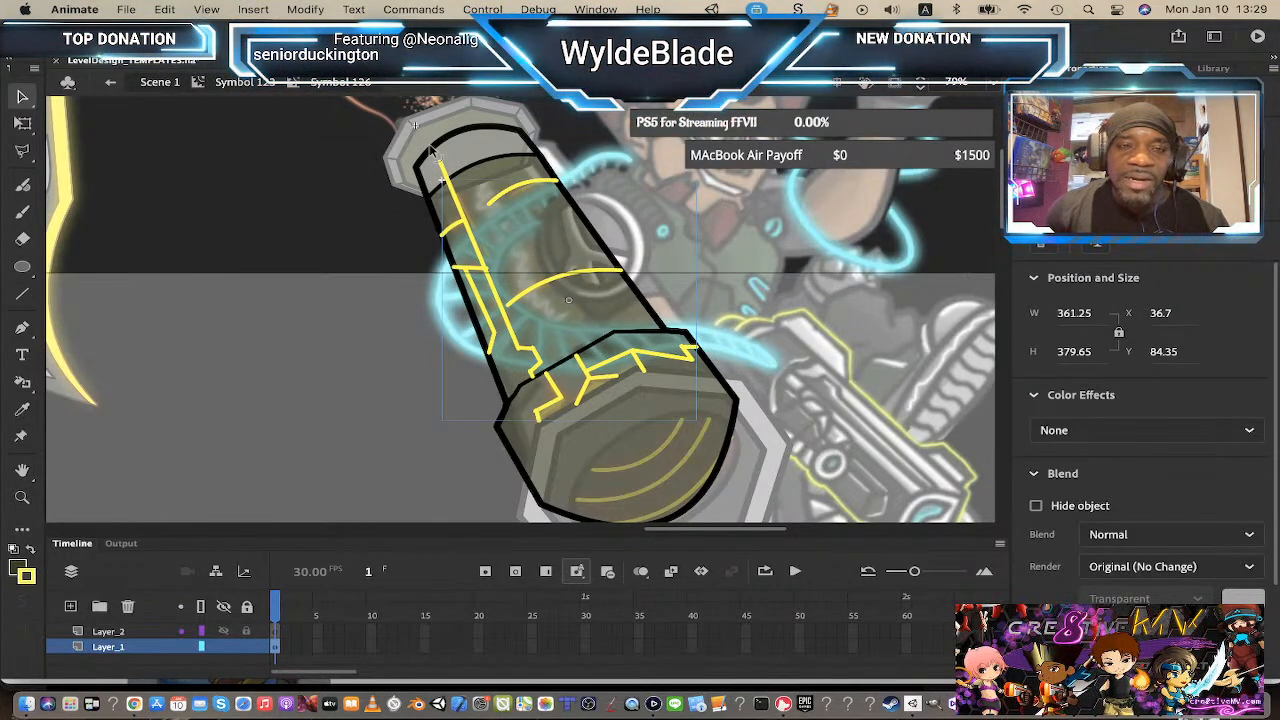
Step: Select the short yellow stub at the barrel's top end together with the lines symbol and convert both into a new symbol
double_click(445, 178)
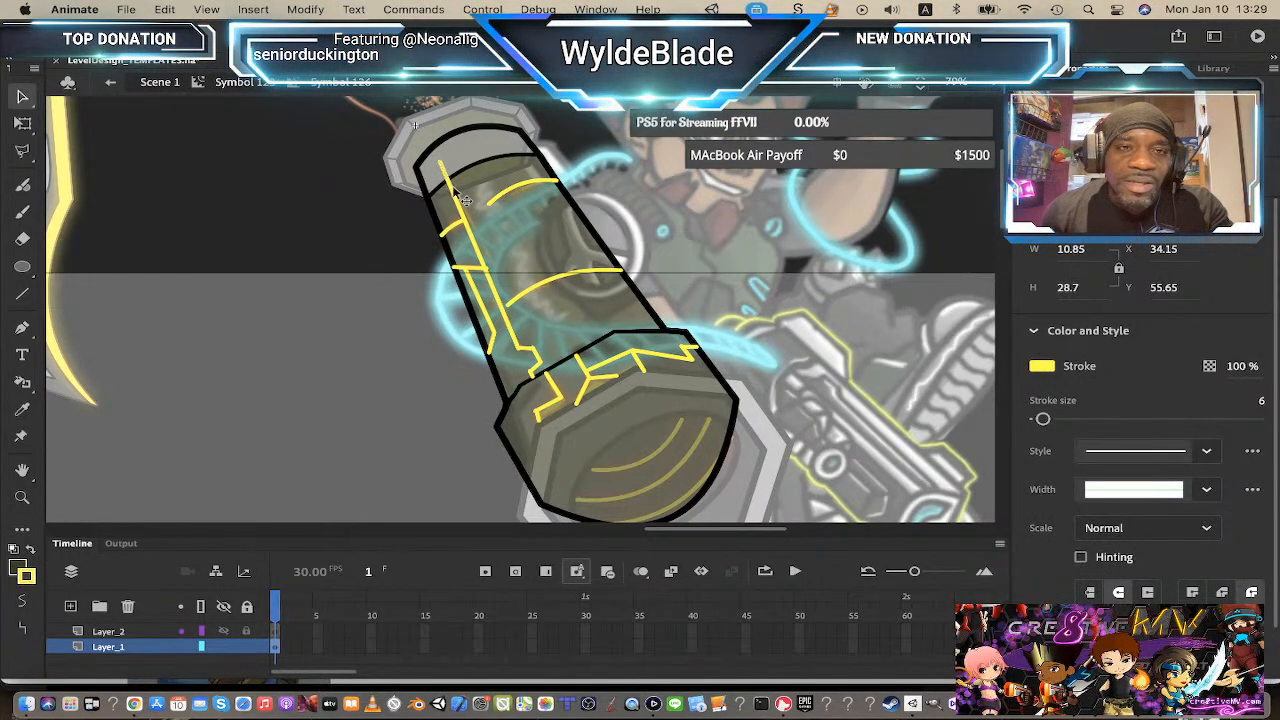
click(461, 198)
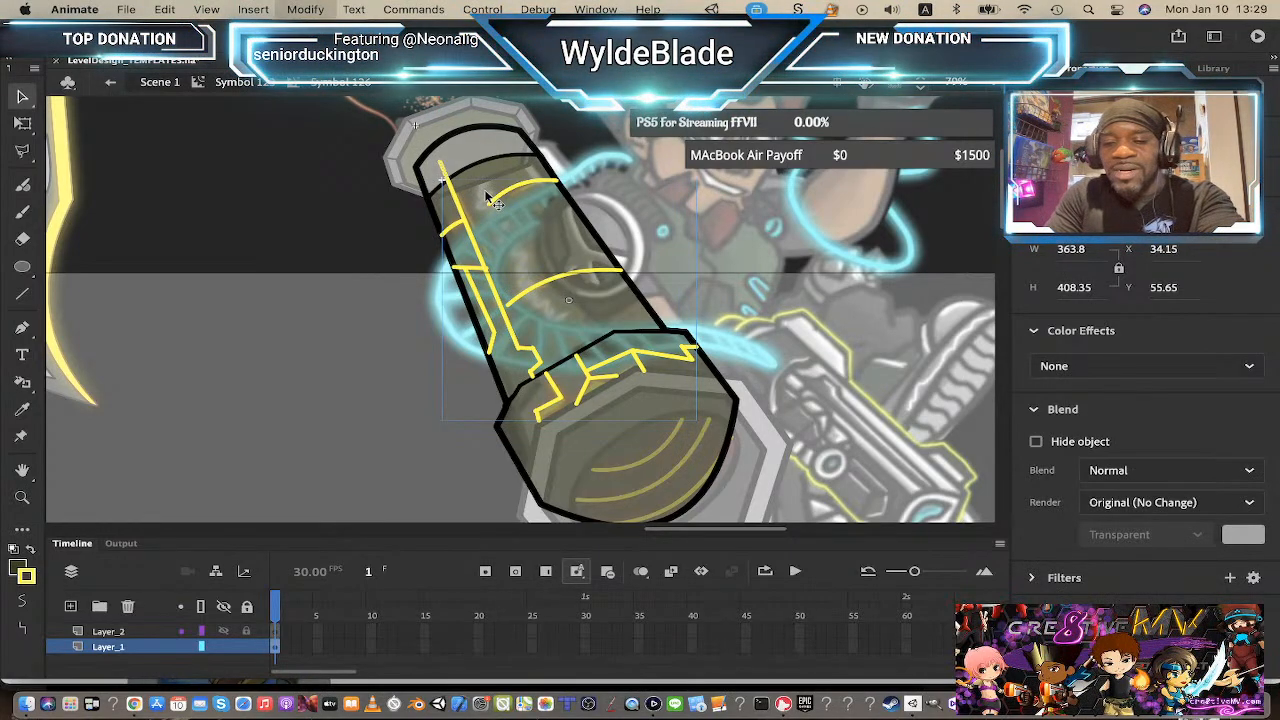
key(F8)
key(Return)
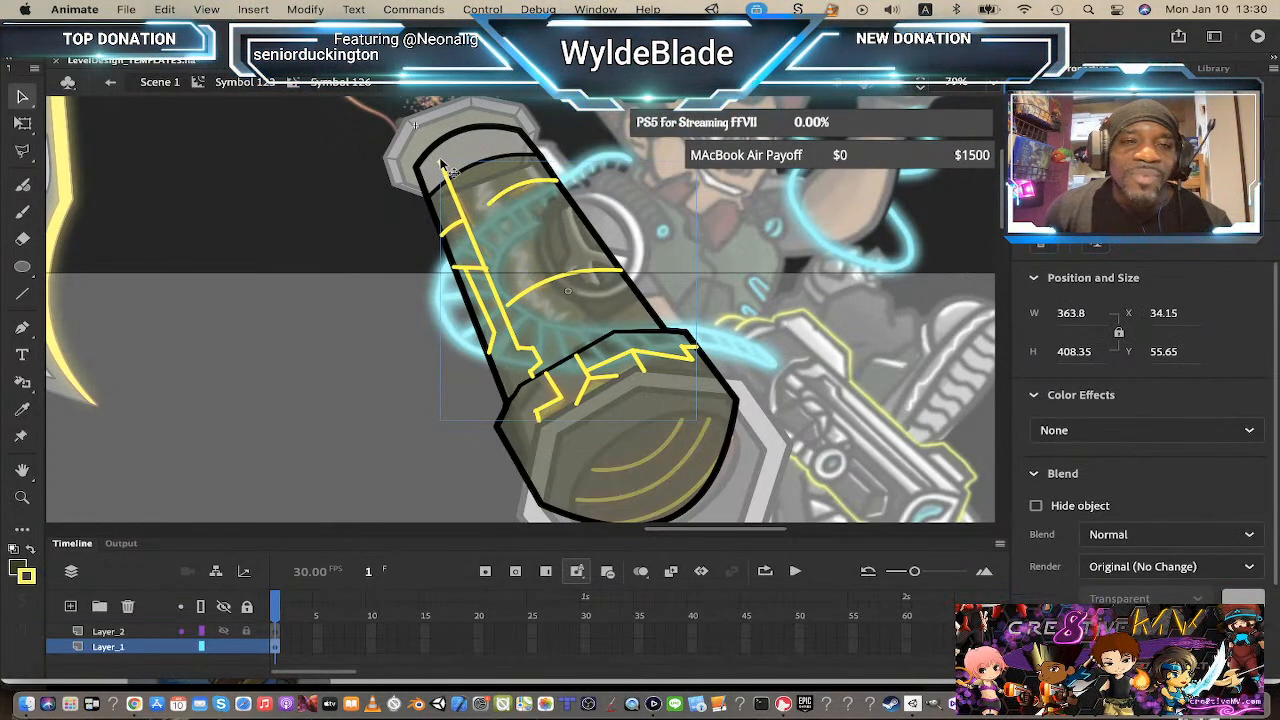
Step: Inside the new symbol, delete the short yellow stub at the barrel's top end
double_click(453, 181)
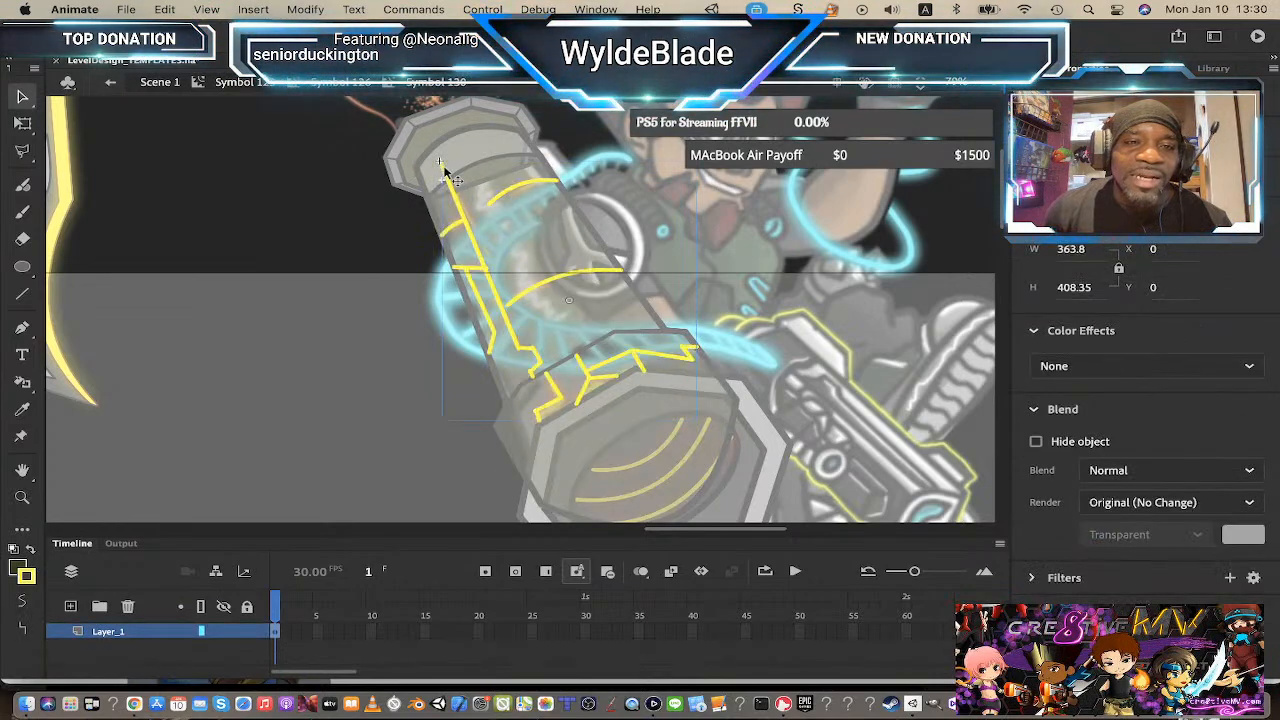
click(314, 215)
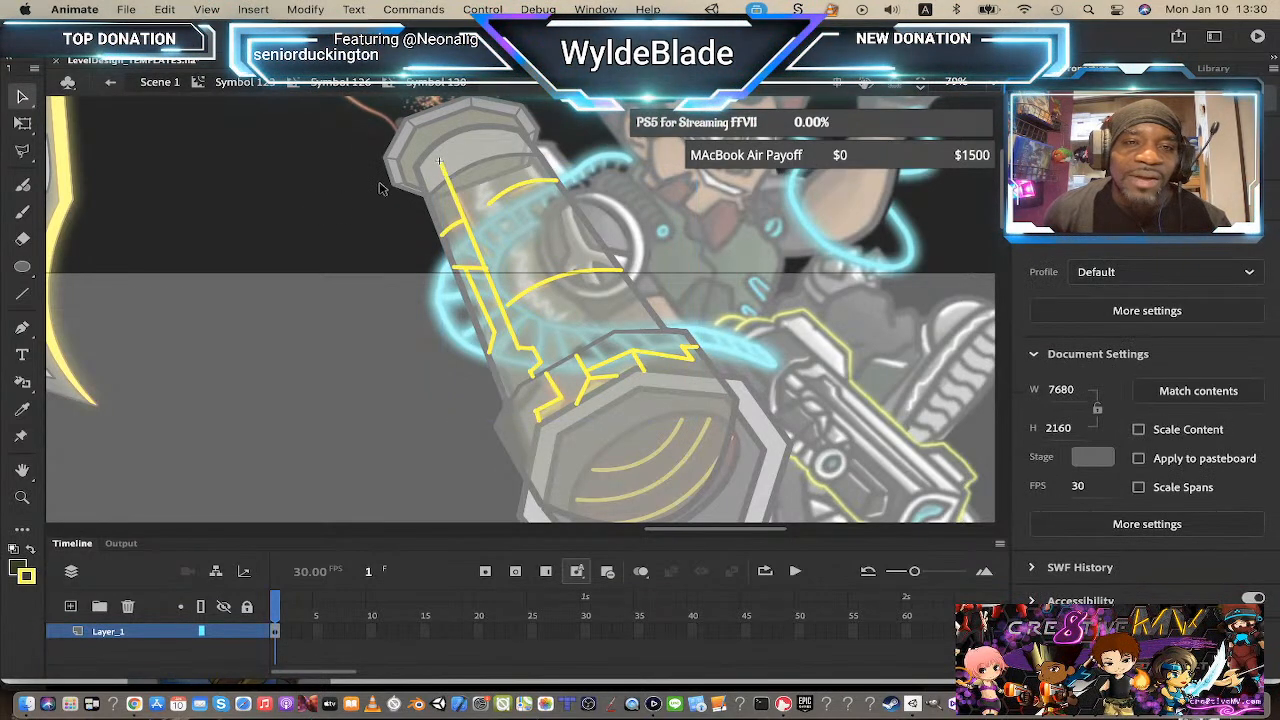
click(446, 172)
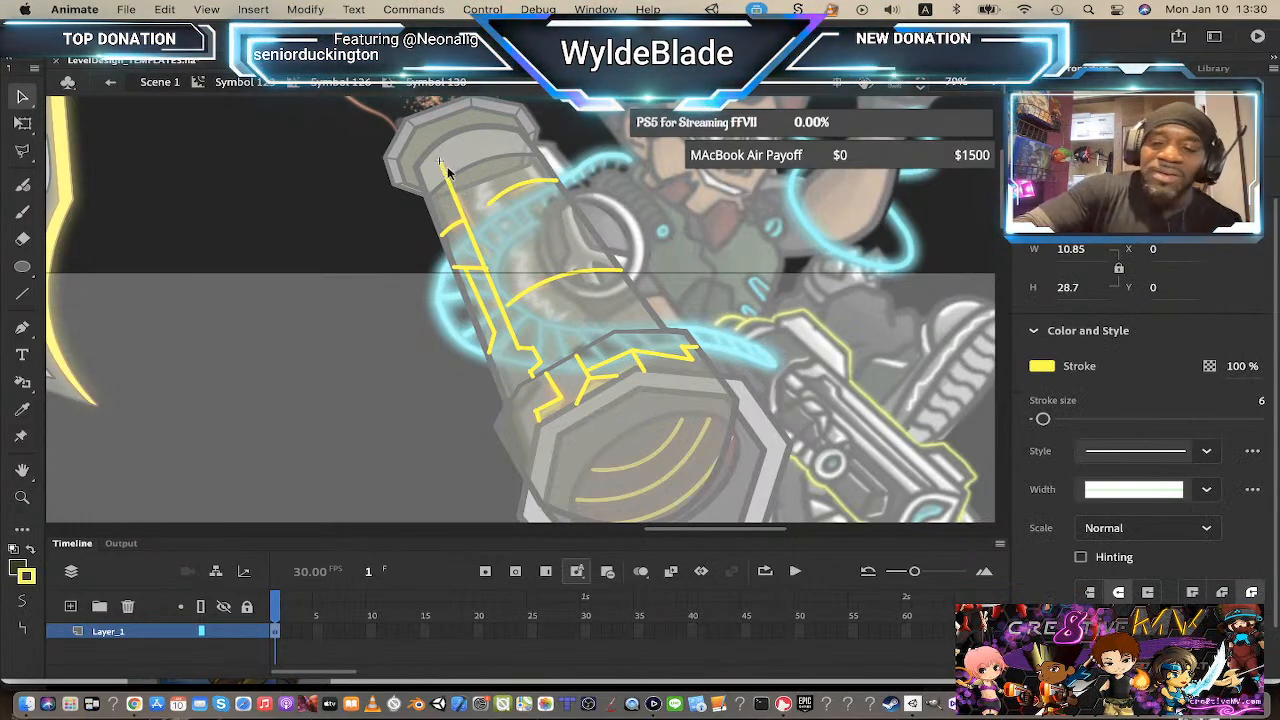
key(Delete)
click(364, 90)
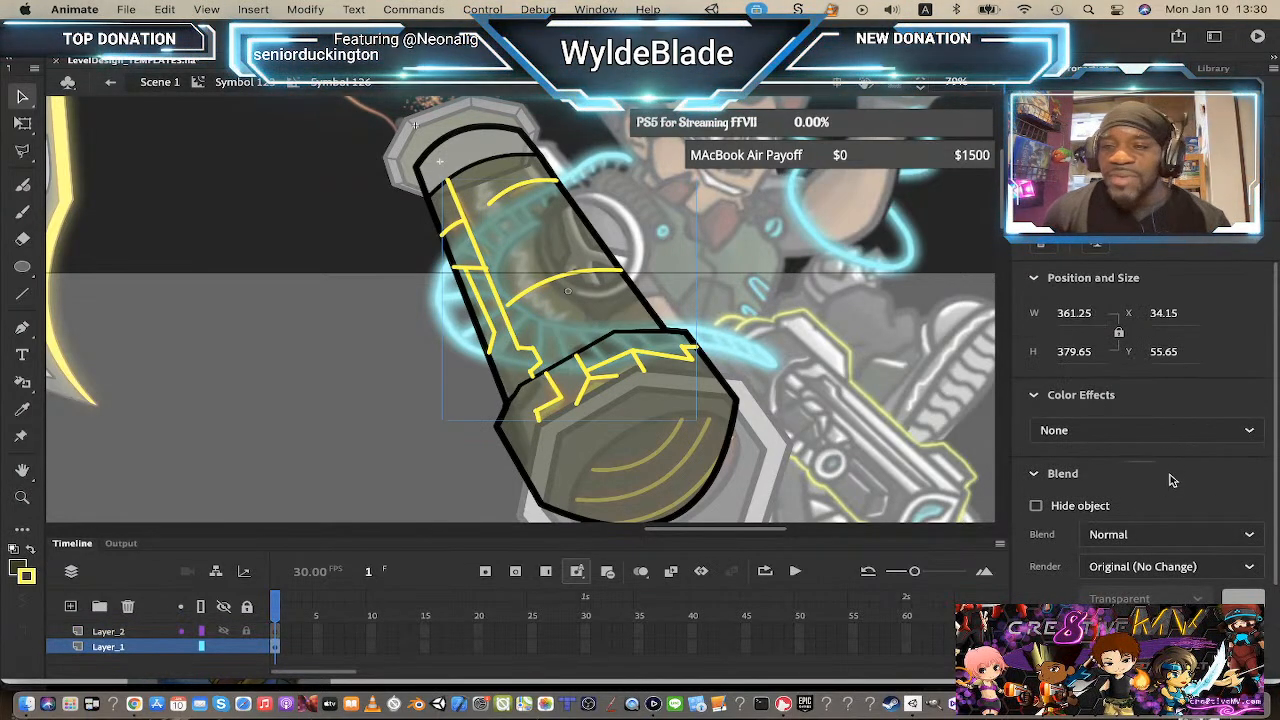
Step: Add a Glow filter to the circuit lines symbol and set its blur to 28
scroll(1220, 500, down, 3)
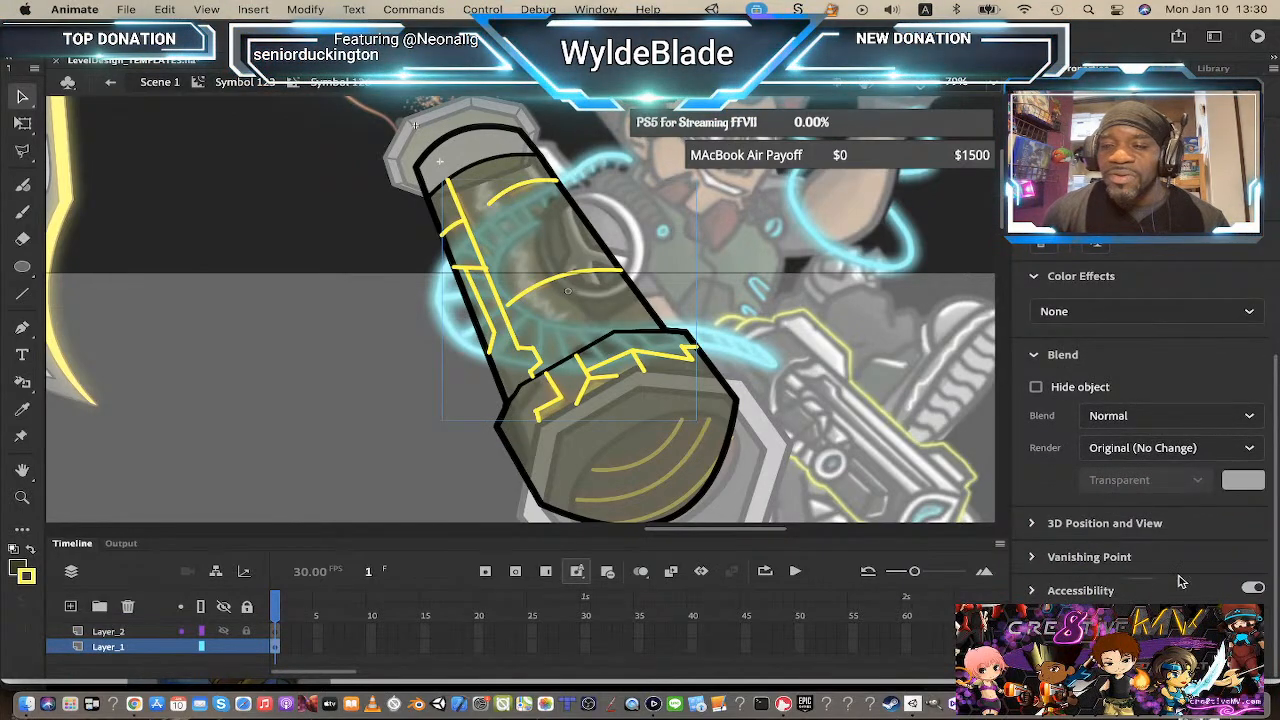
click(1230, 624)
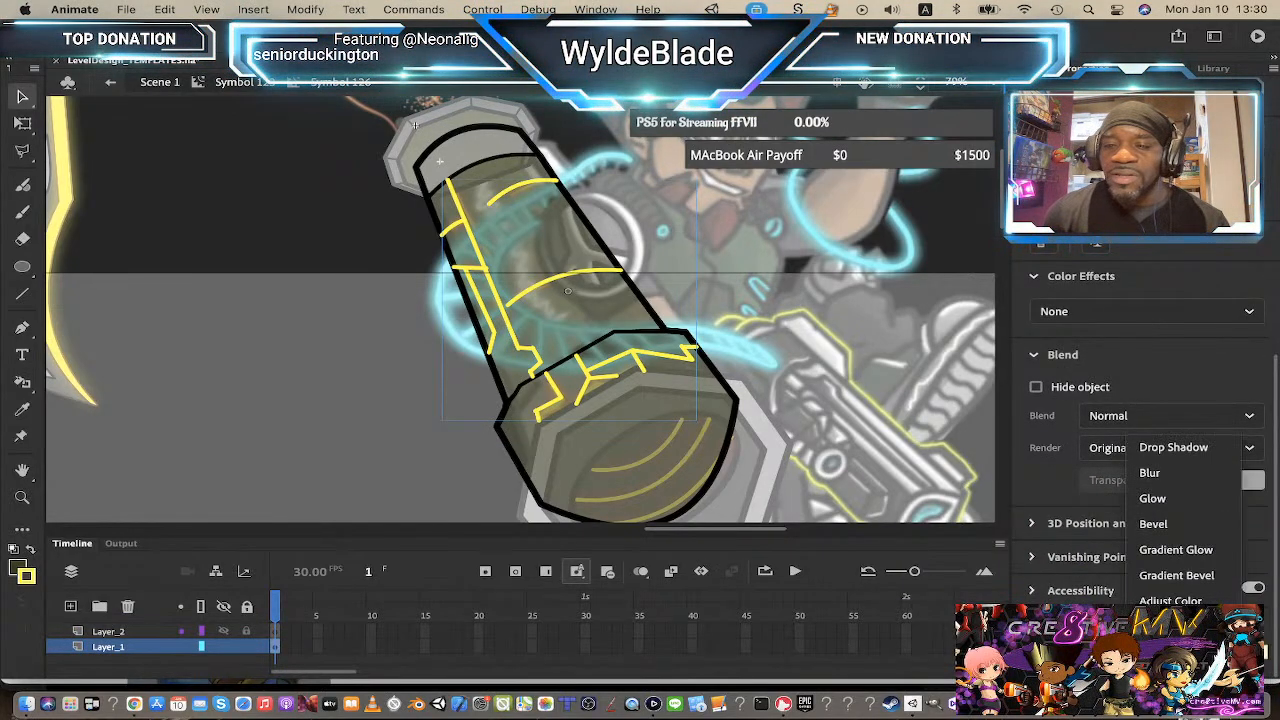
click(1183, 497)
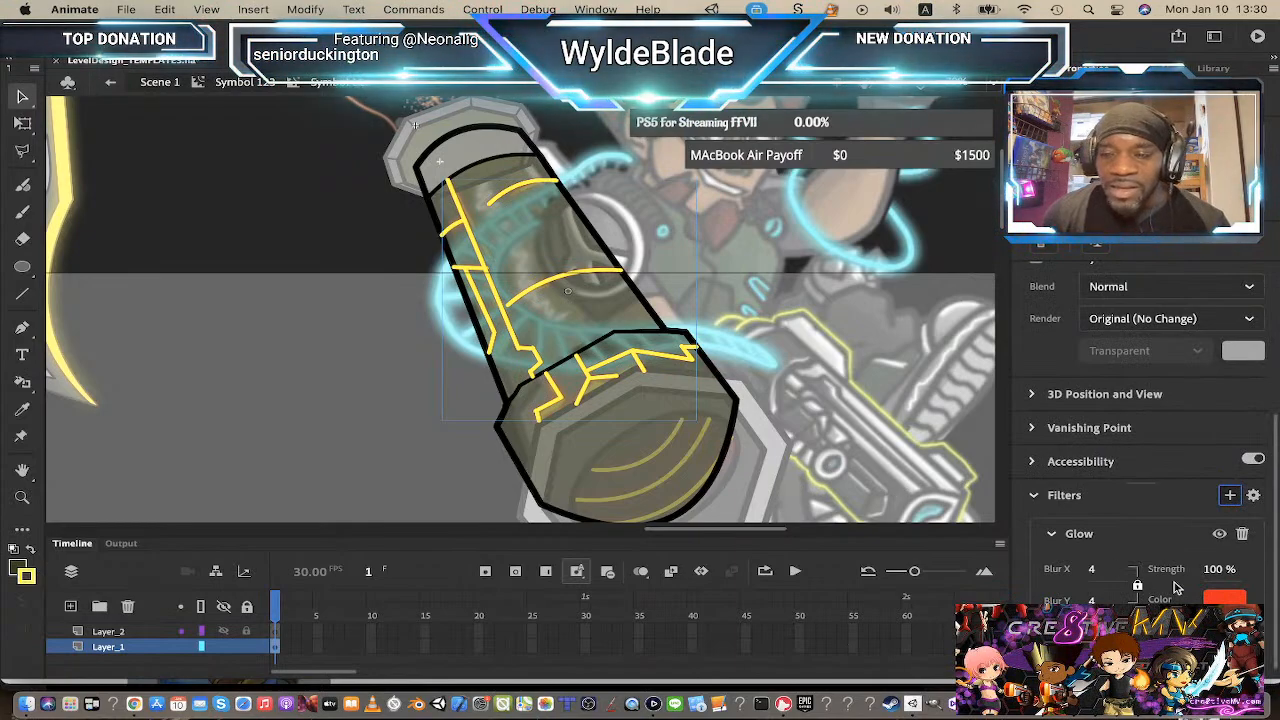
click(1095, 569)
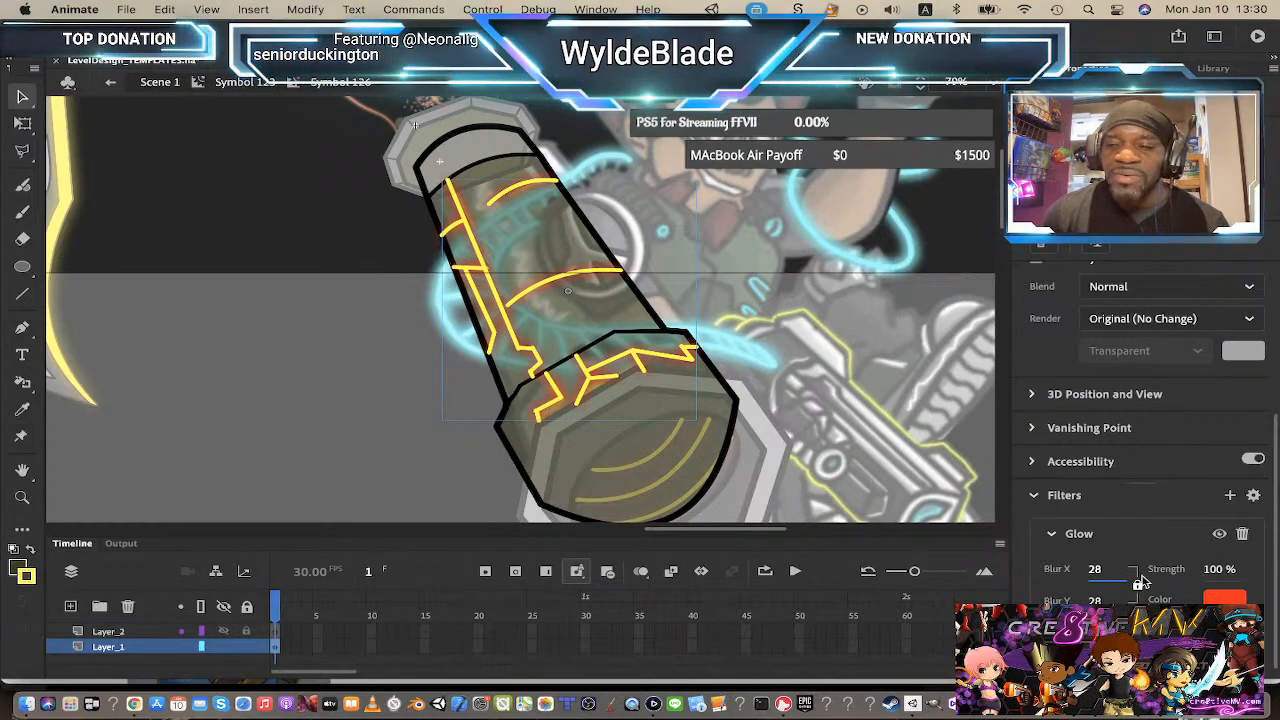
Step: Set the barrel body's overlay fill alpha to 100%
click(274, 84)
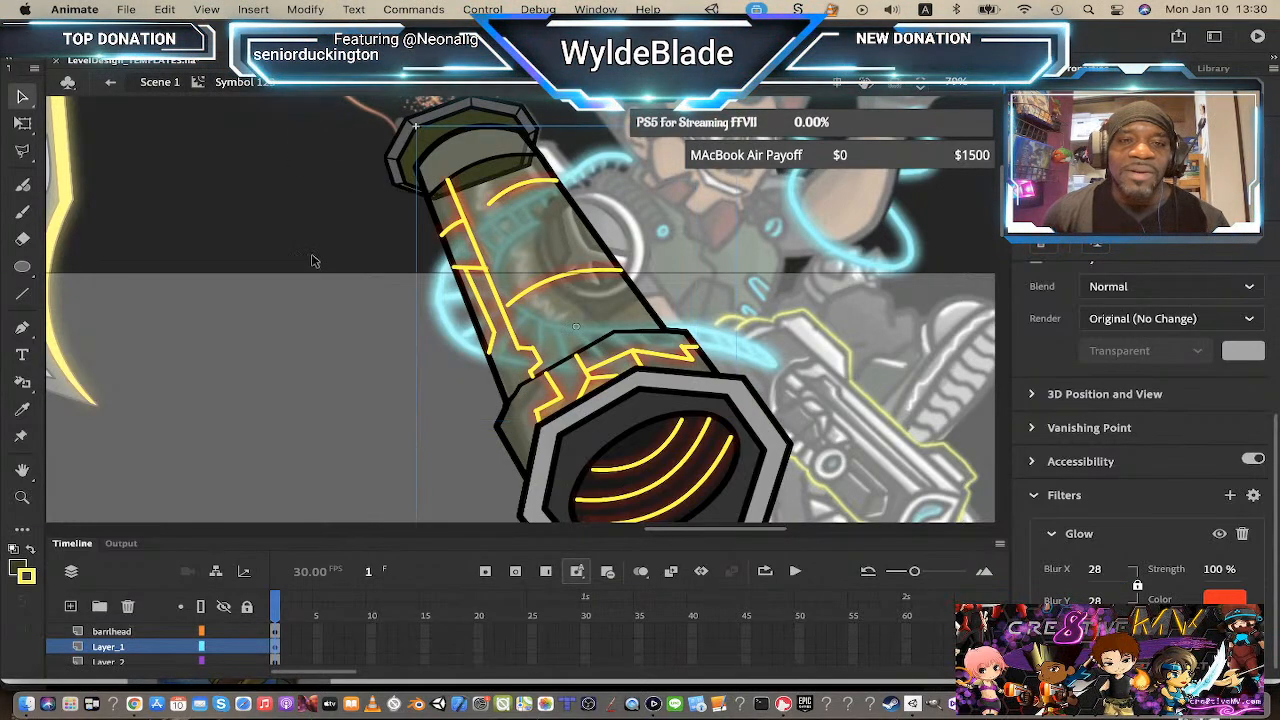
double_click(527, 243)
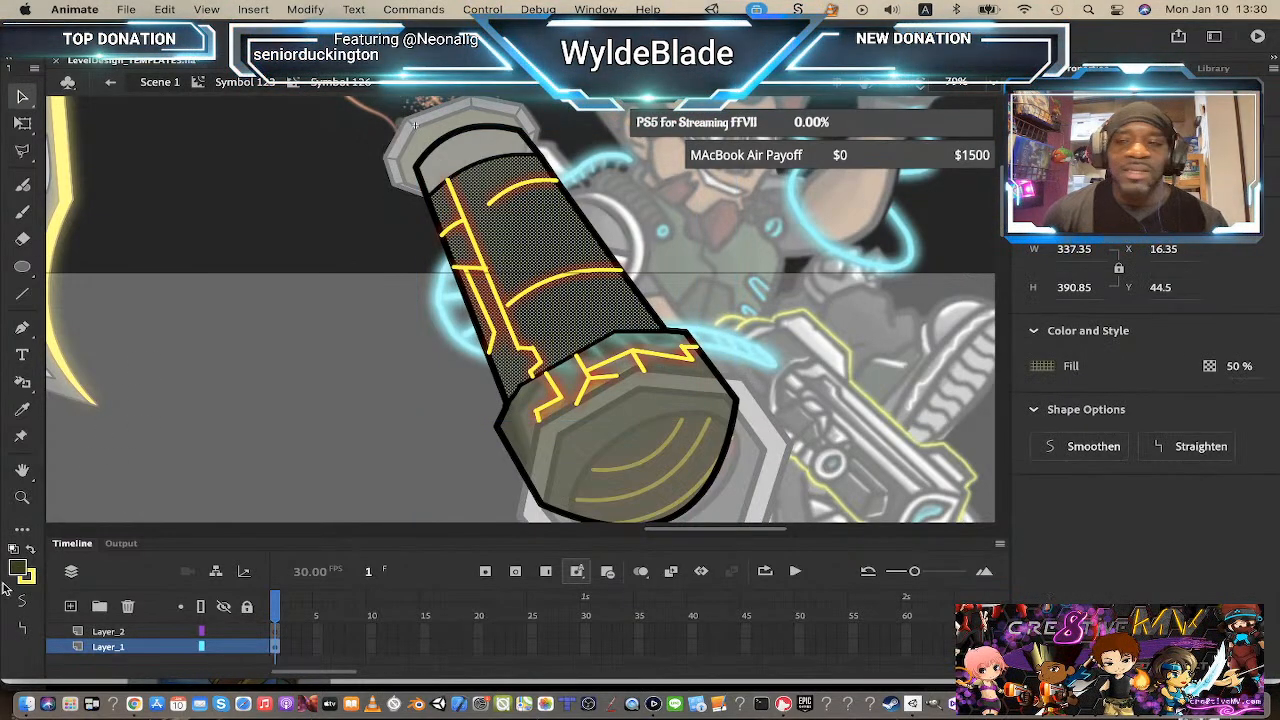
click(1240, 366)
text(100)
key(Return)
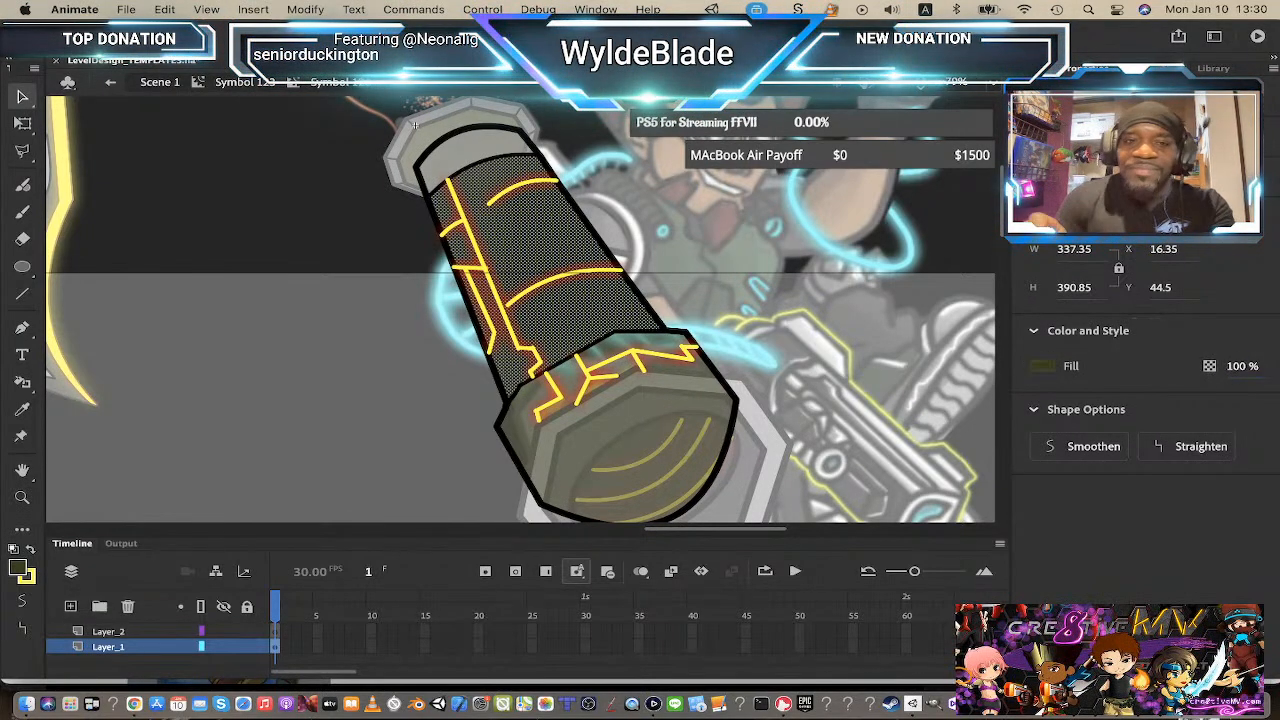
Step: Set the barrel head's overlay fill alpha to 100%
click(230, 84)
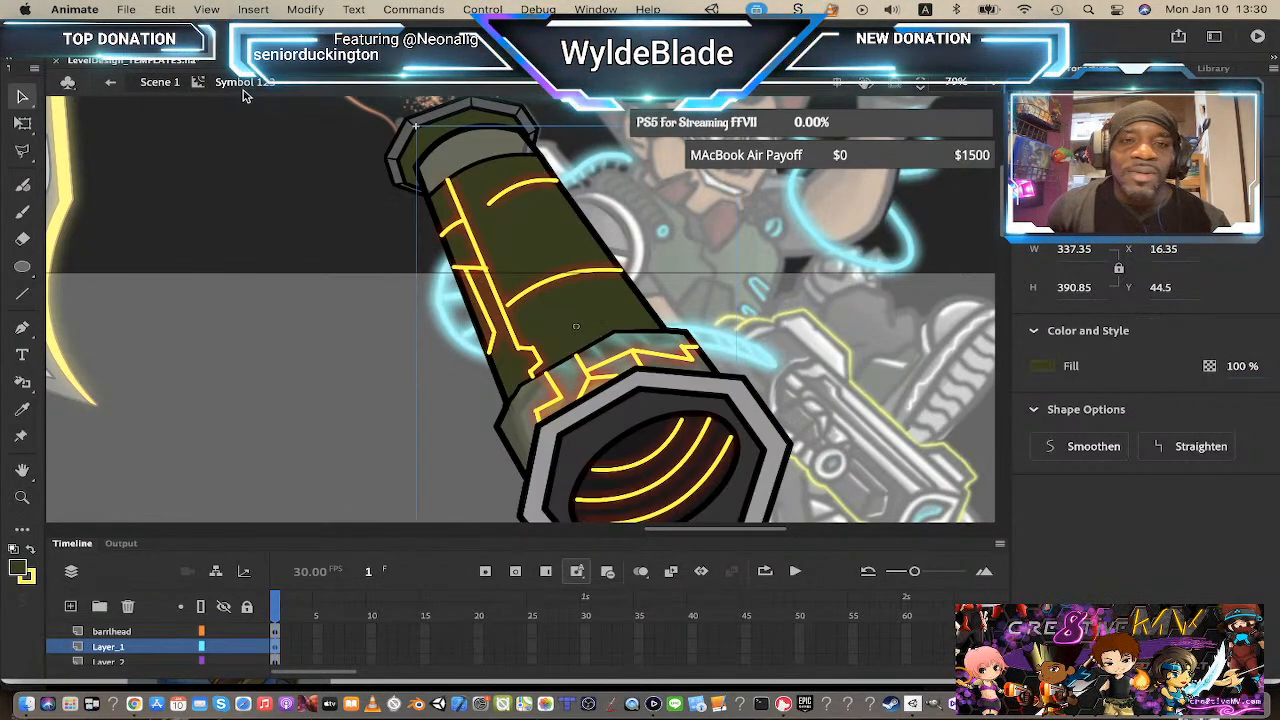
double_click(520, 422)
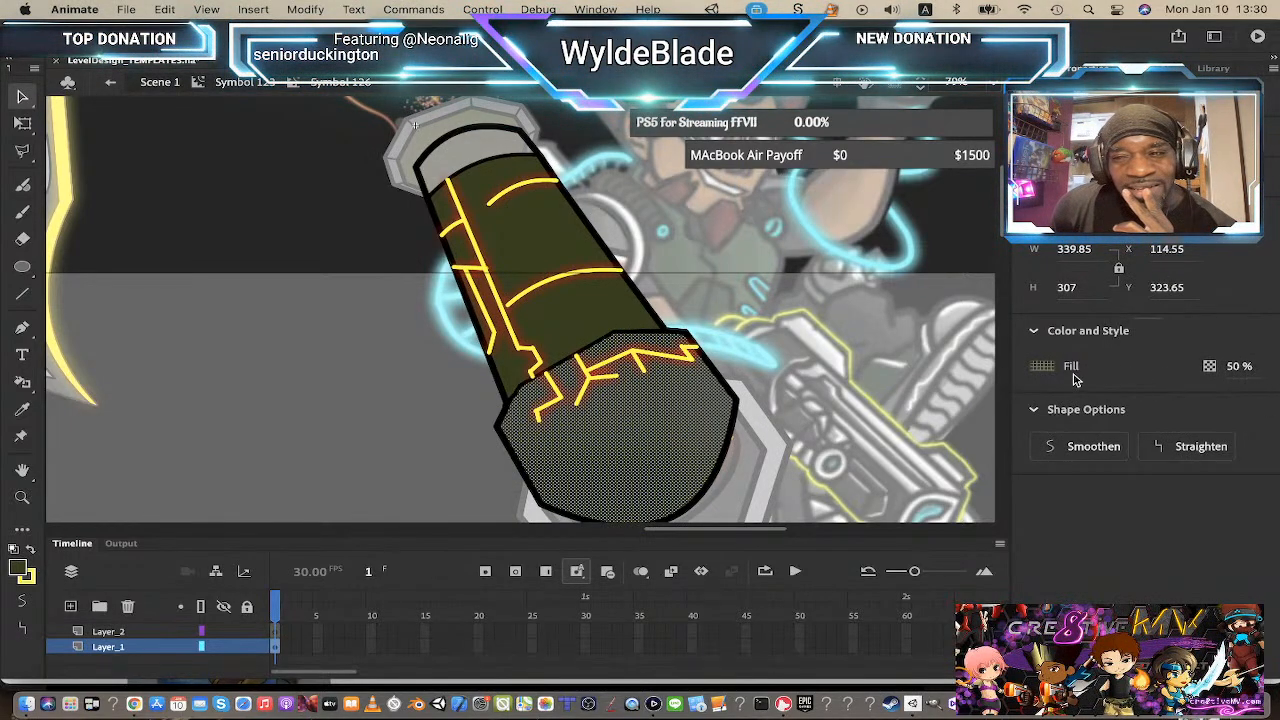
click(1242, 366)
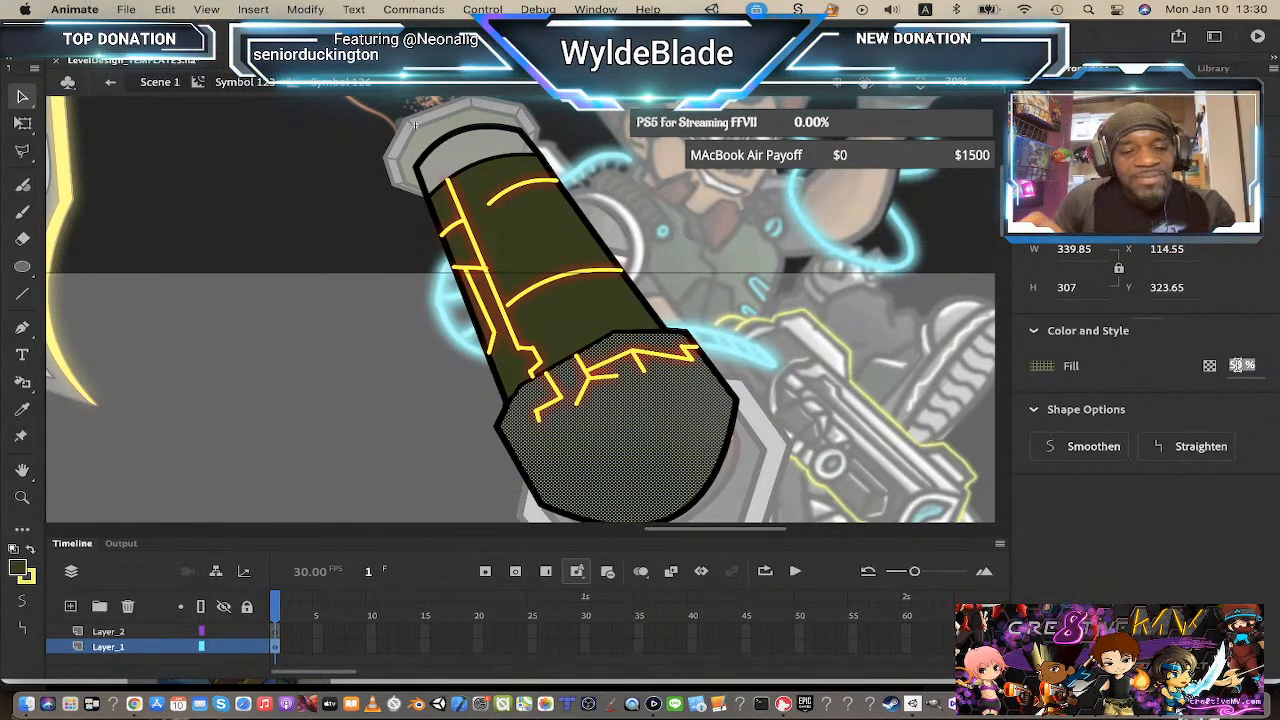
text(100)
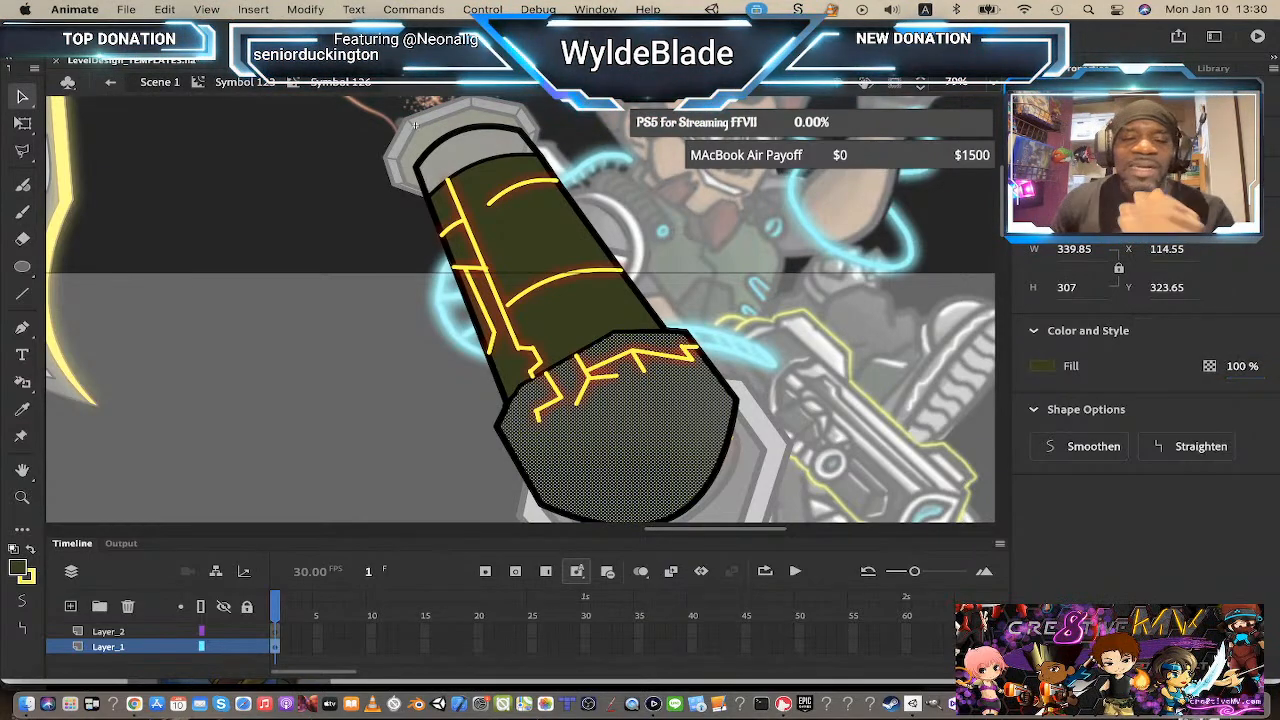
click(265, 84)
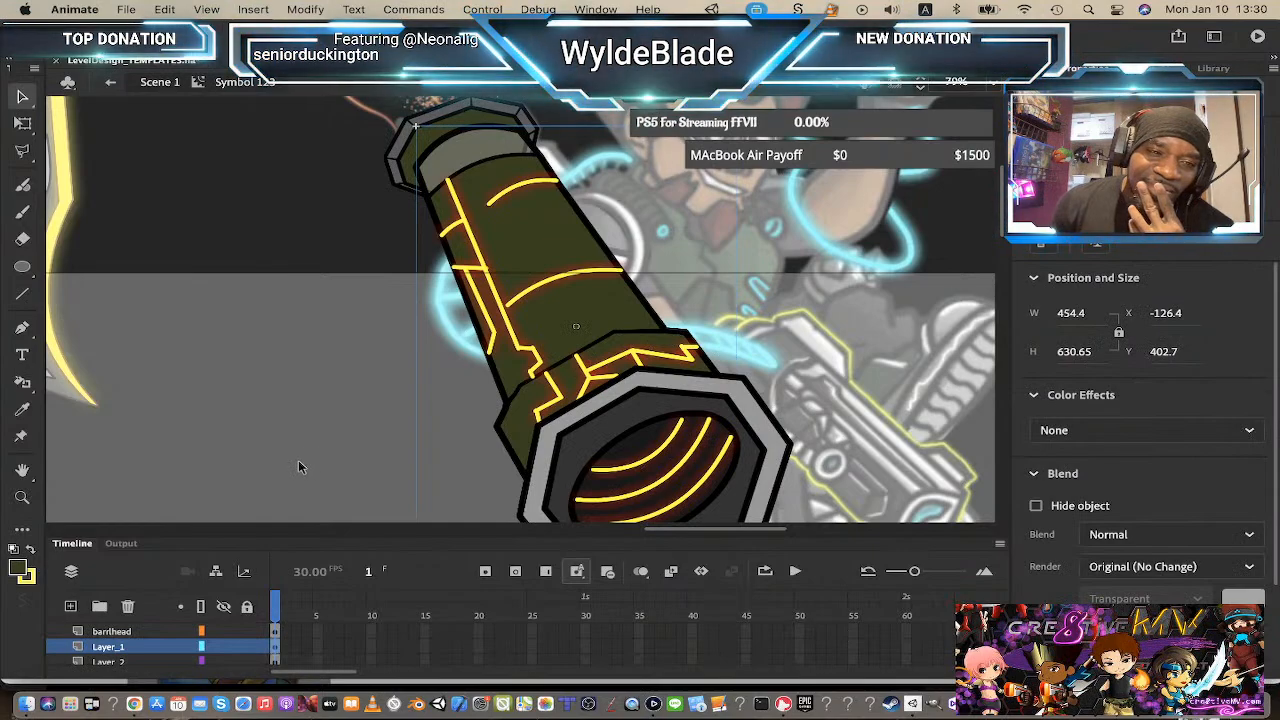
double_click(477, 158)
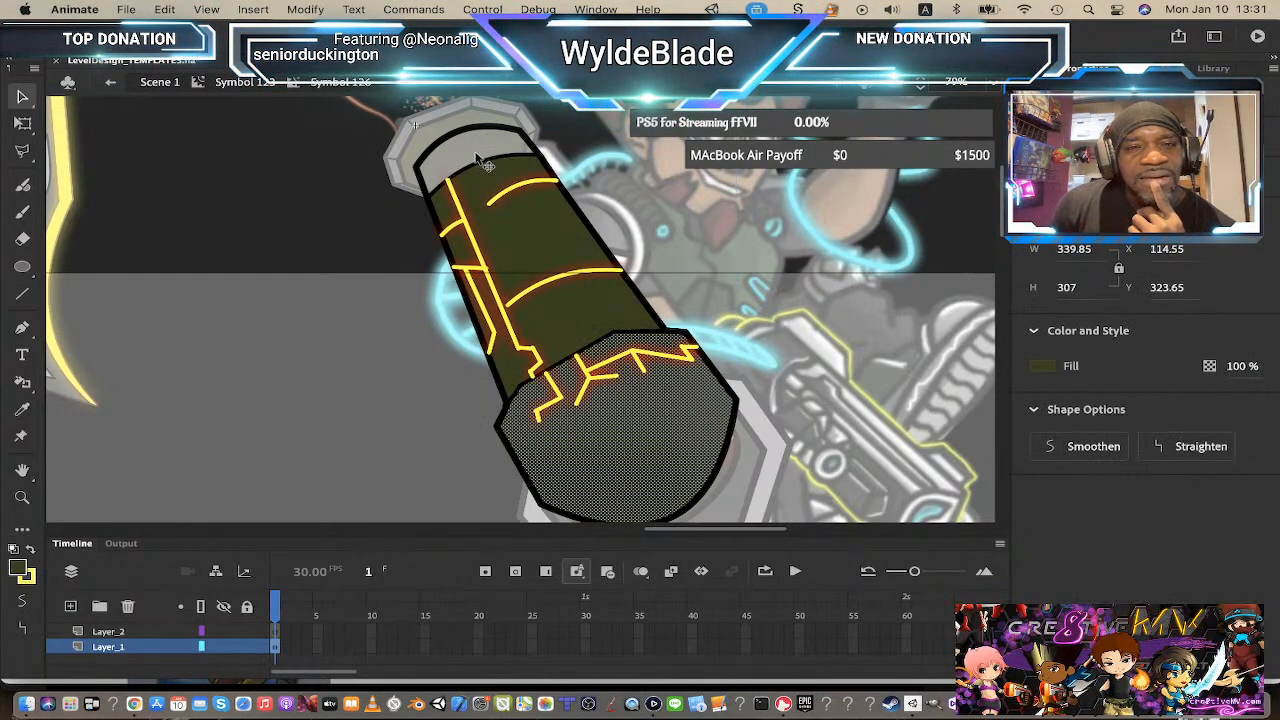
Step: Select the cannon's top cap overlay fill and set its fill alpha to 100%
click(477, 155)
click(1238, 366)
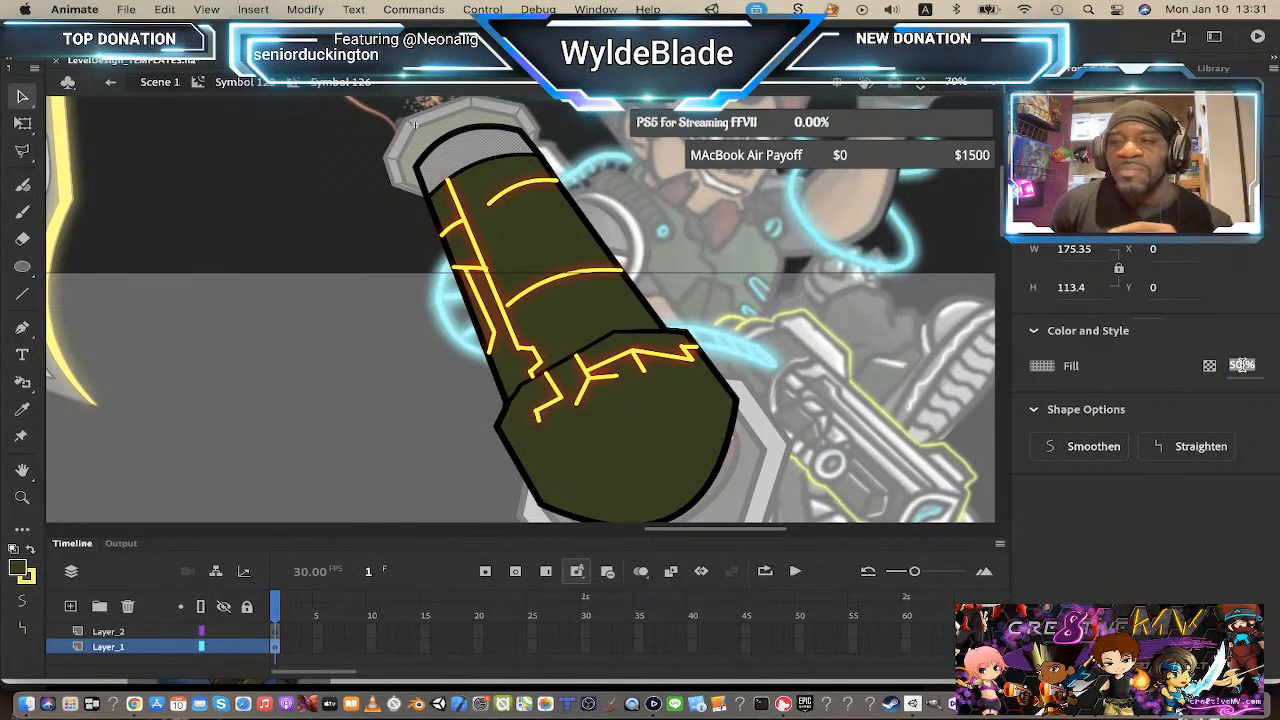
text(100)
key(Return)
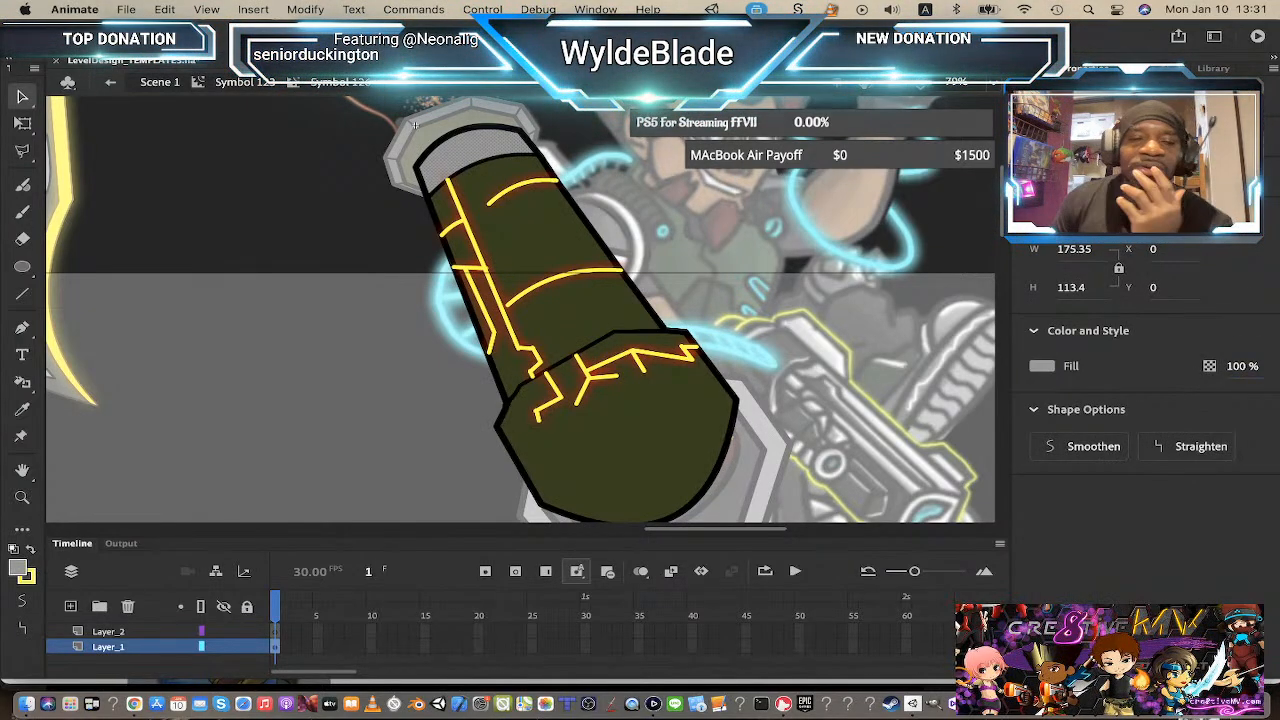
Step: Return to the main scene and move the repainted cannon to the right of the original cannon
click(252, 84)
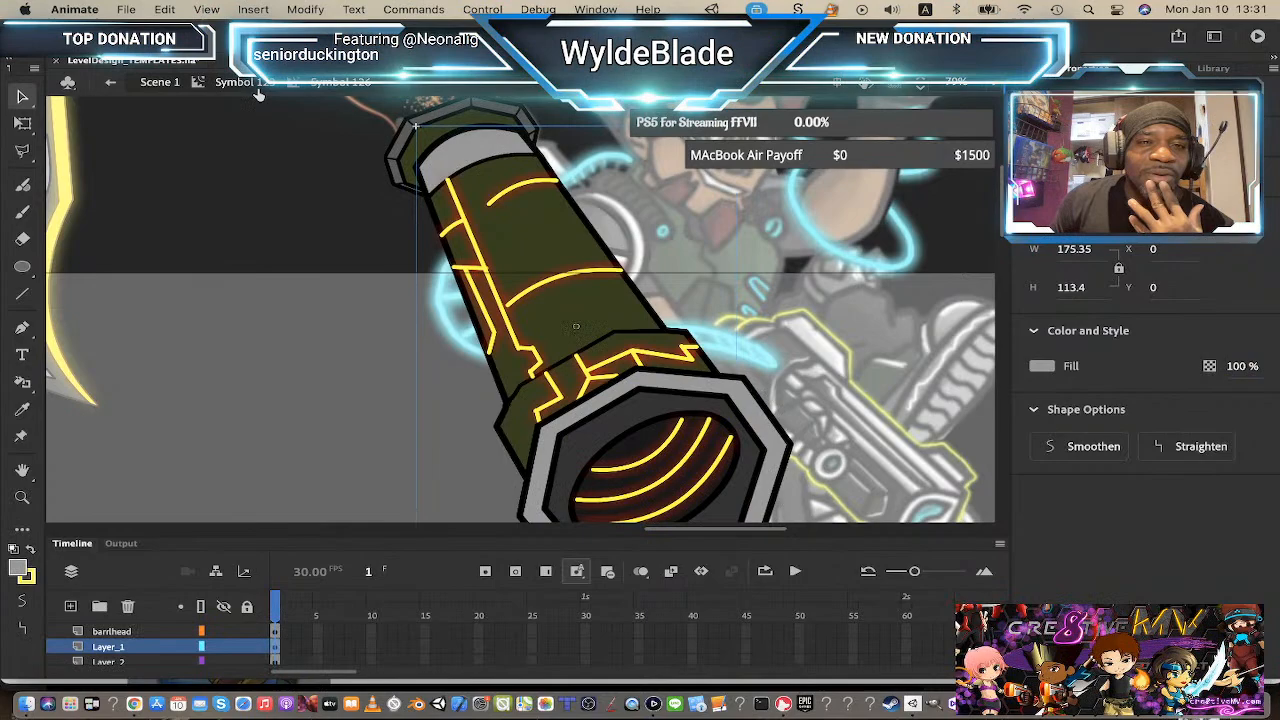
click(297, 206)
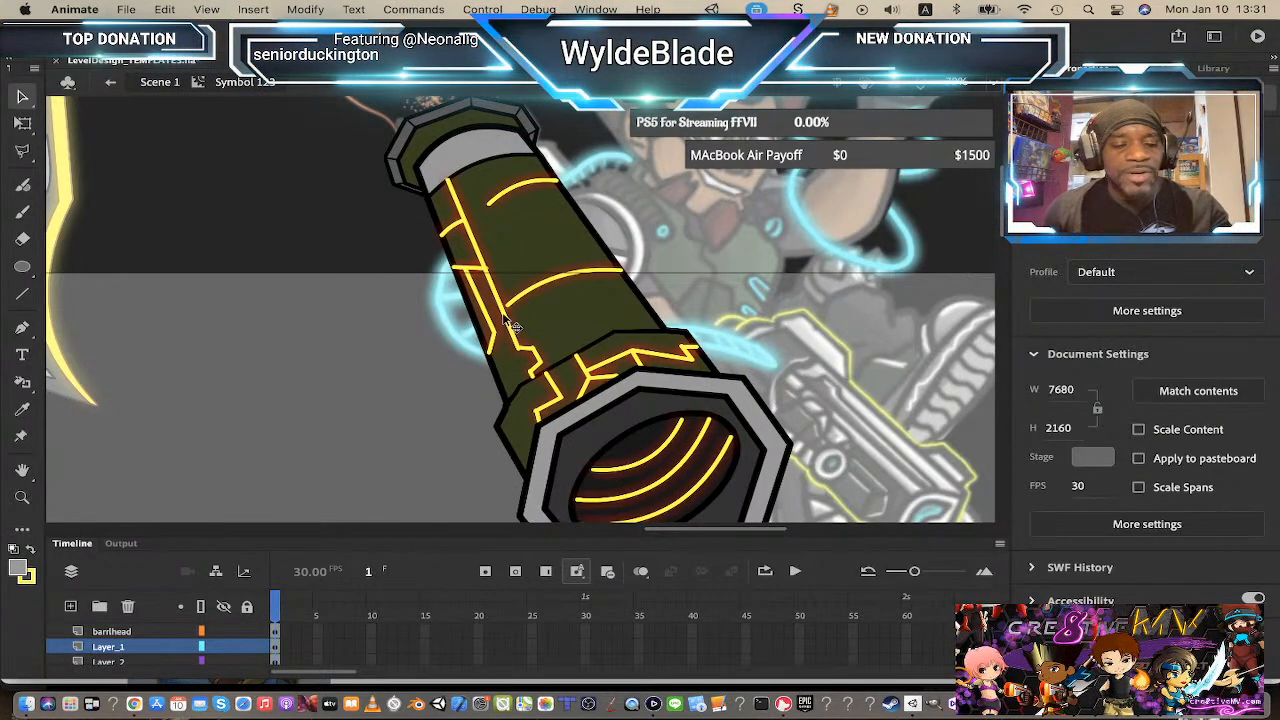
key(z)
alt+click(467, 343)
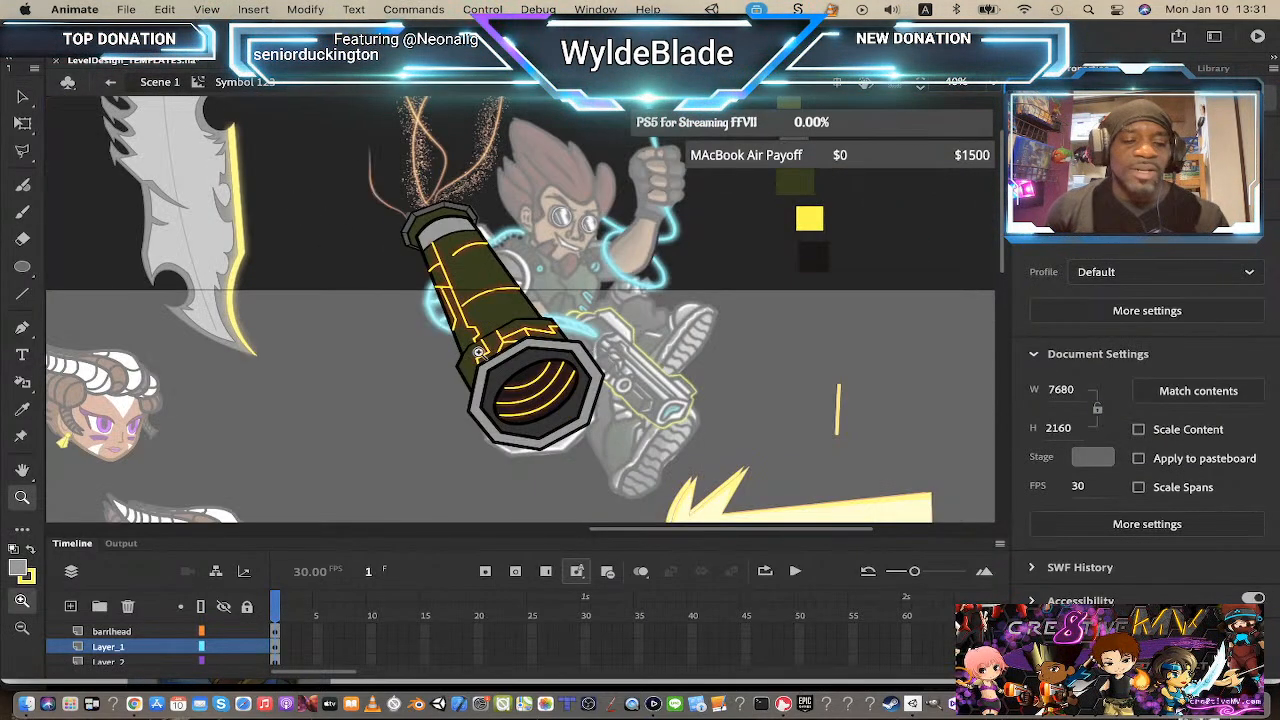
click(147, 82)
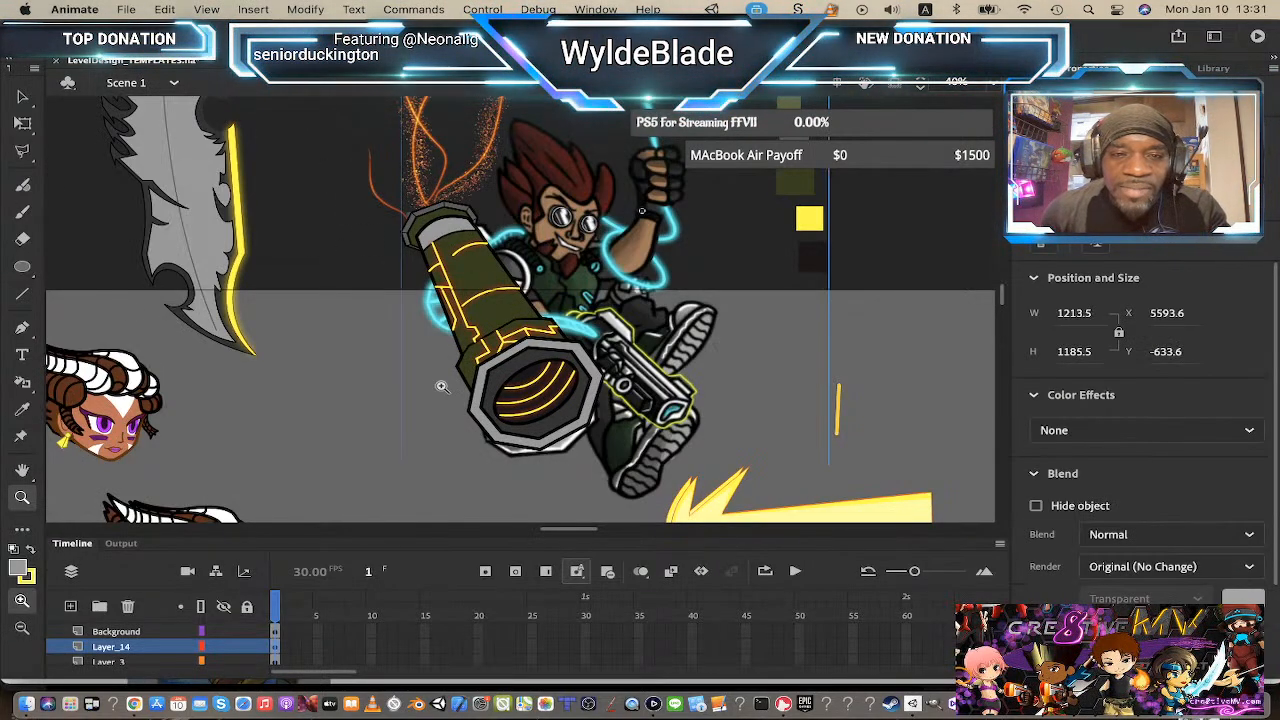
click(25, 98)
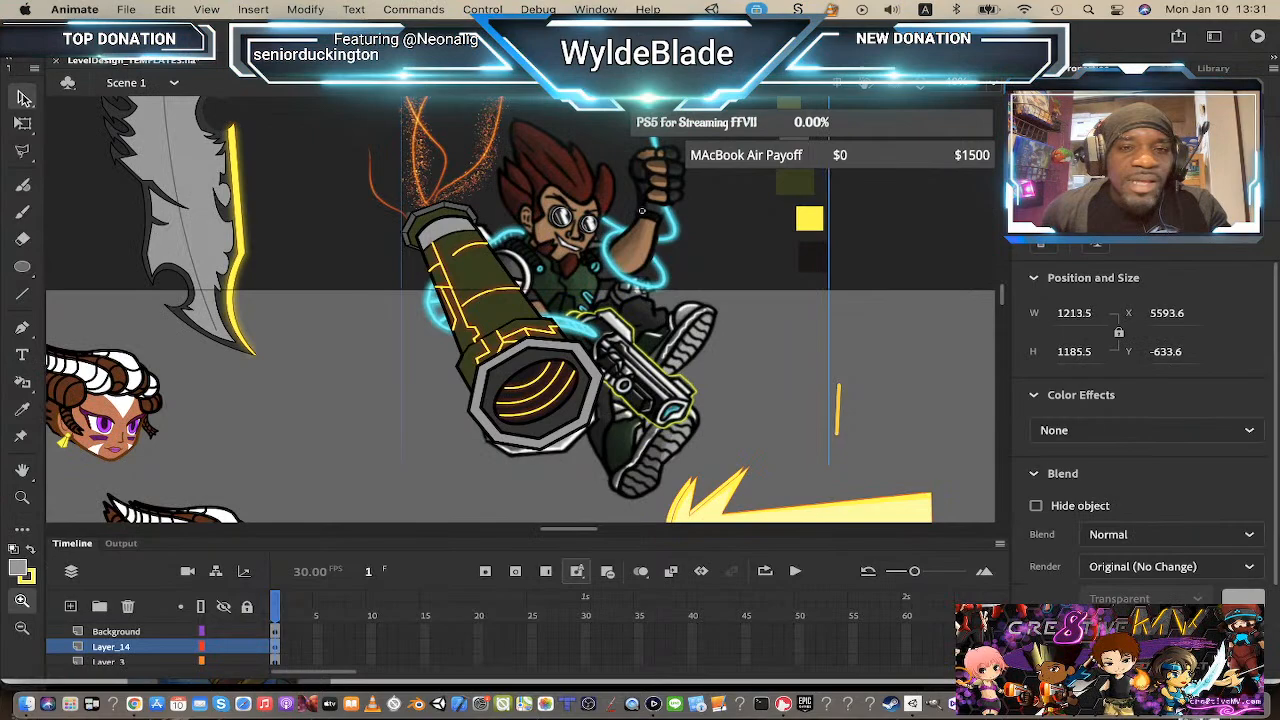
double_click(520, 317)
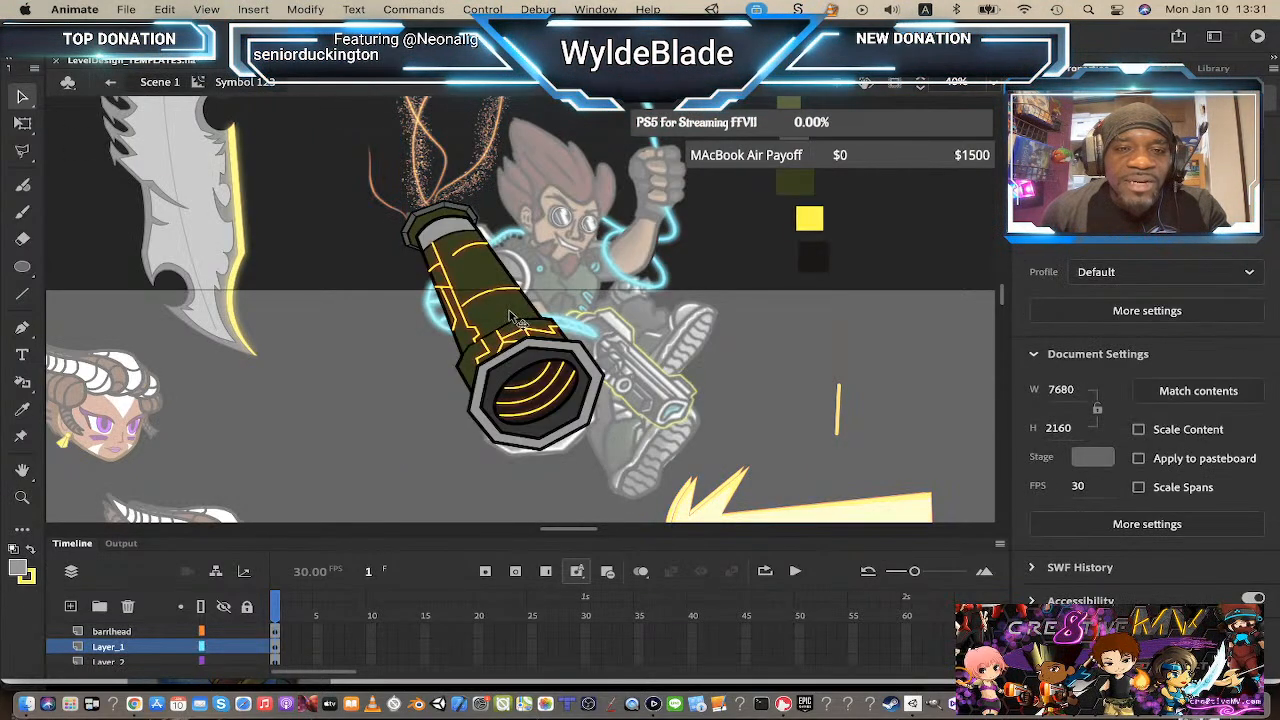
click(165, 82)
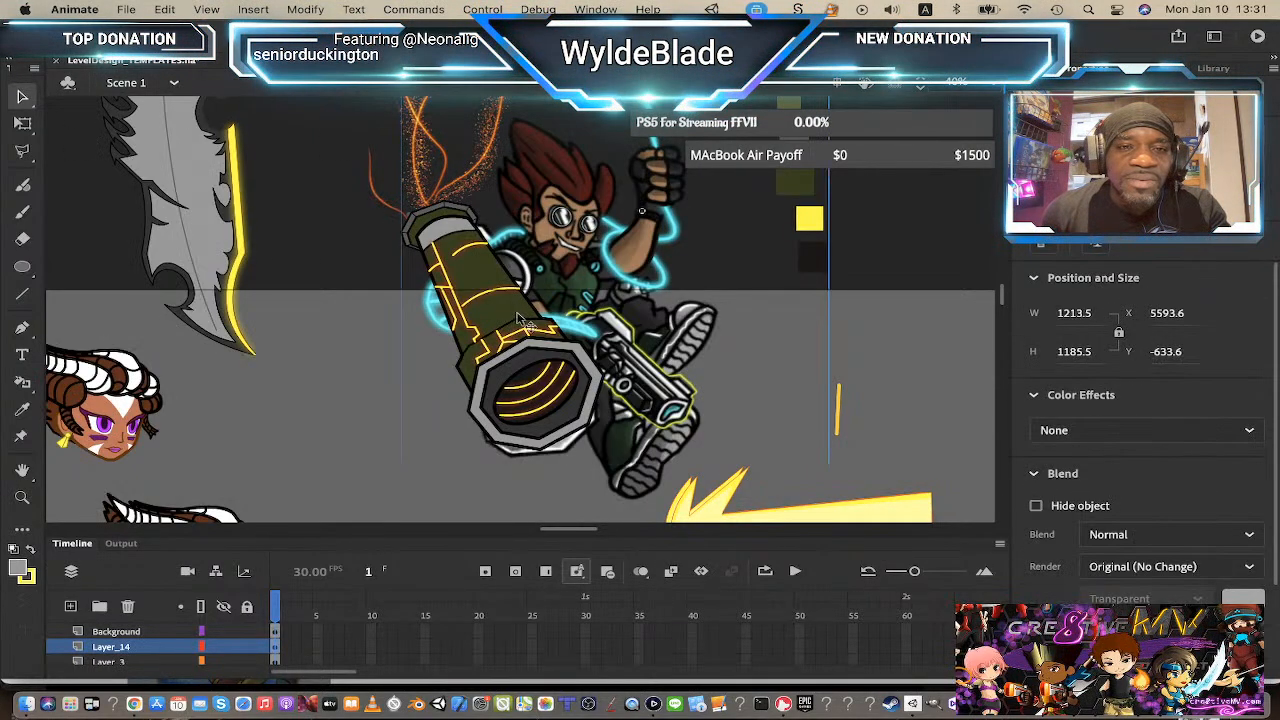
drag(515, 322, 708, 312)
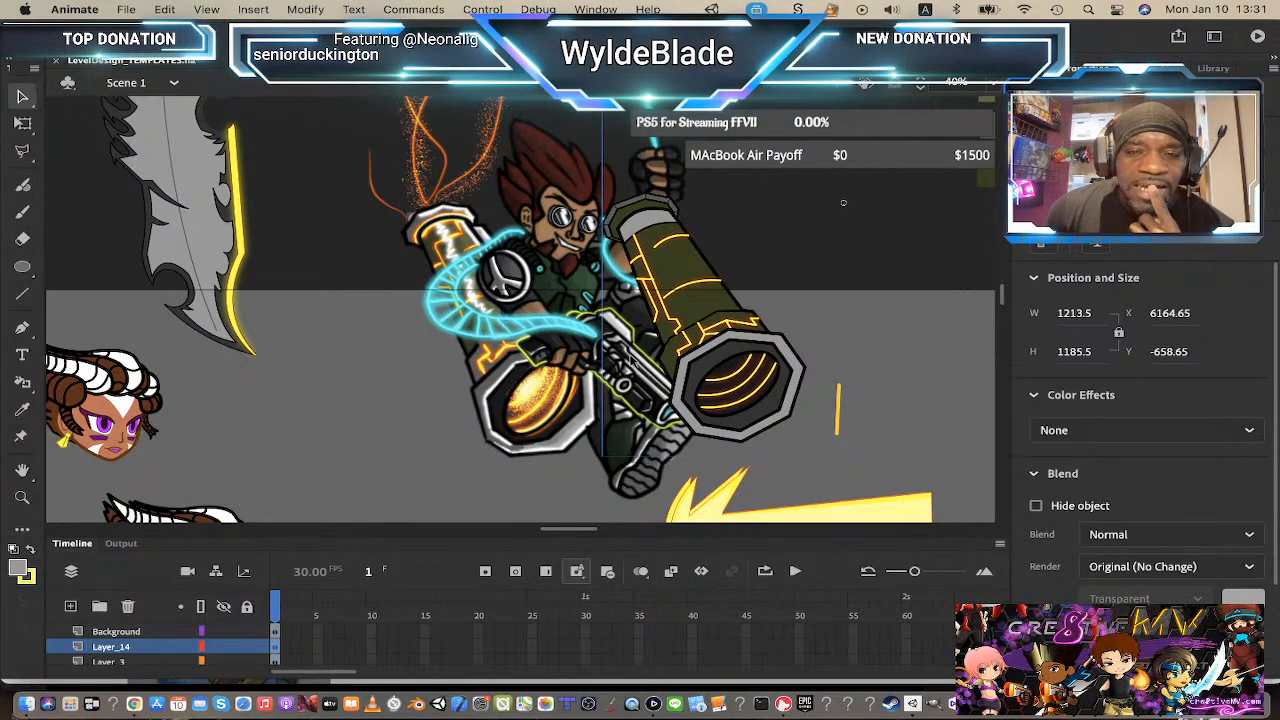
Step: Inside the barrel symbol, recolor the barrel head's overlay fill with a dark gray swatch
double_click(670, 361)
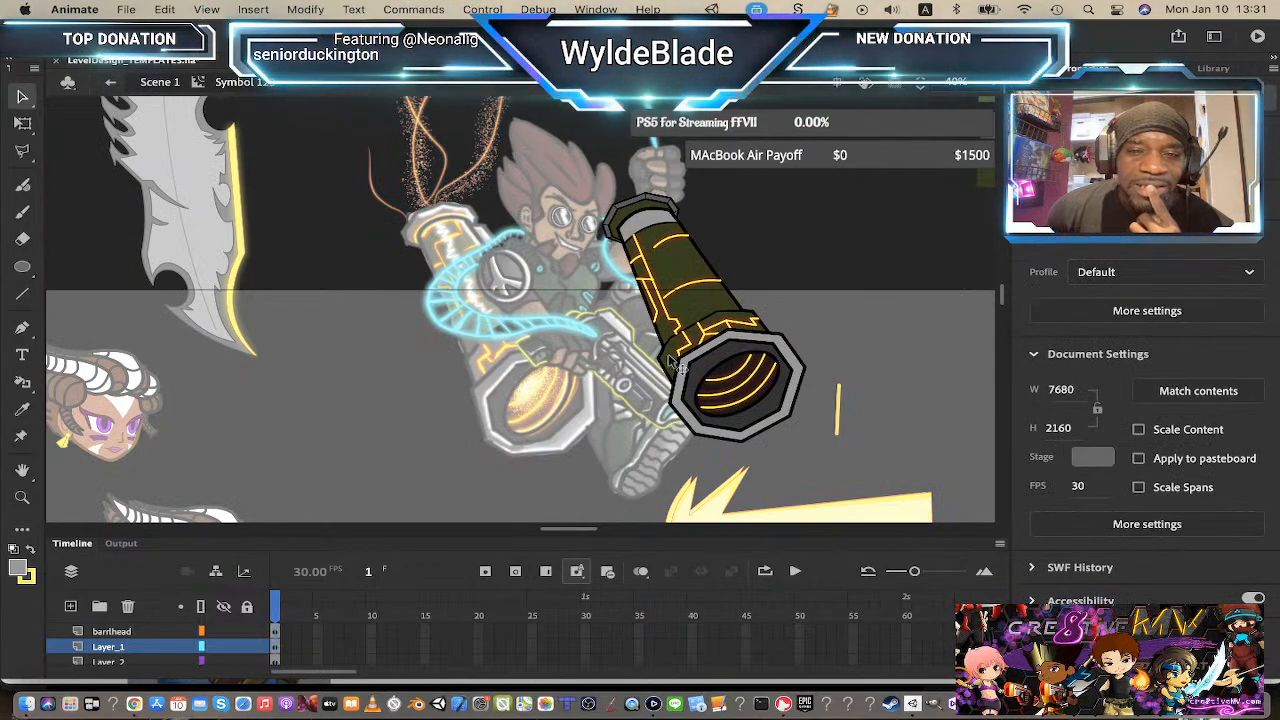
click(670, 361)
double_click(670, 361)
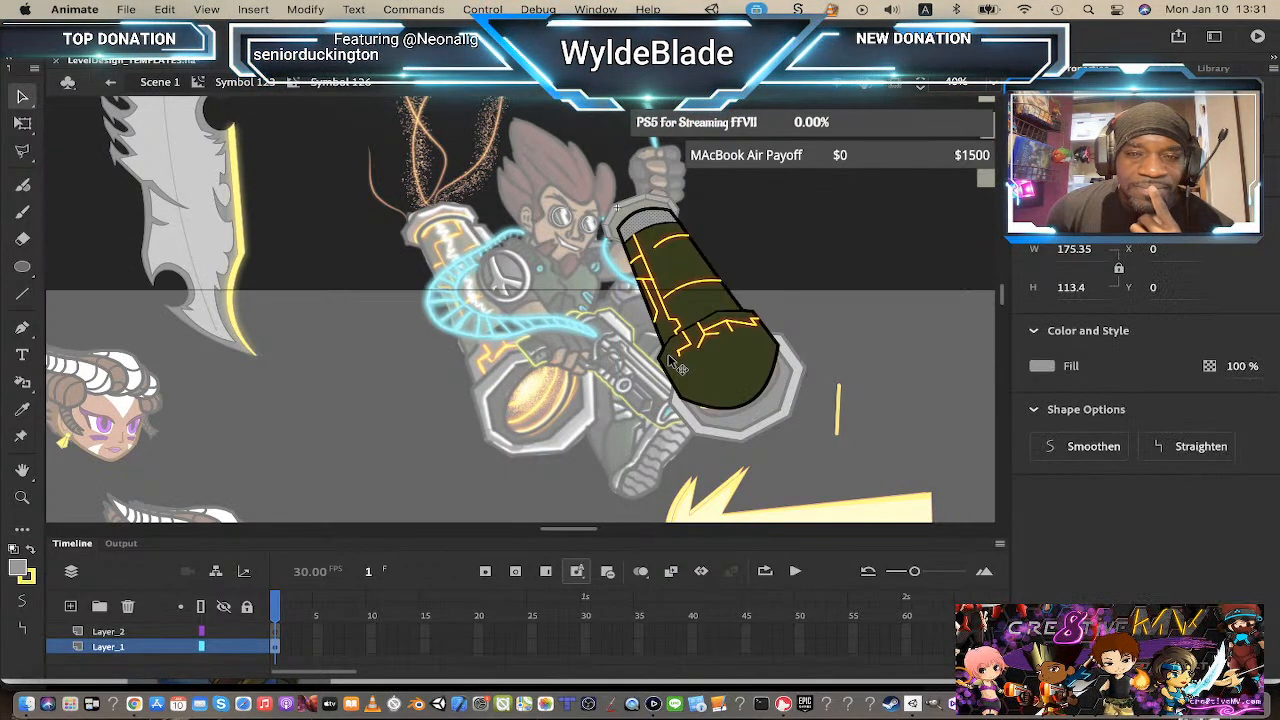
click(678, 371)
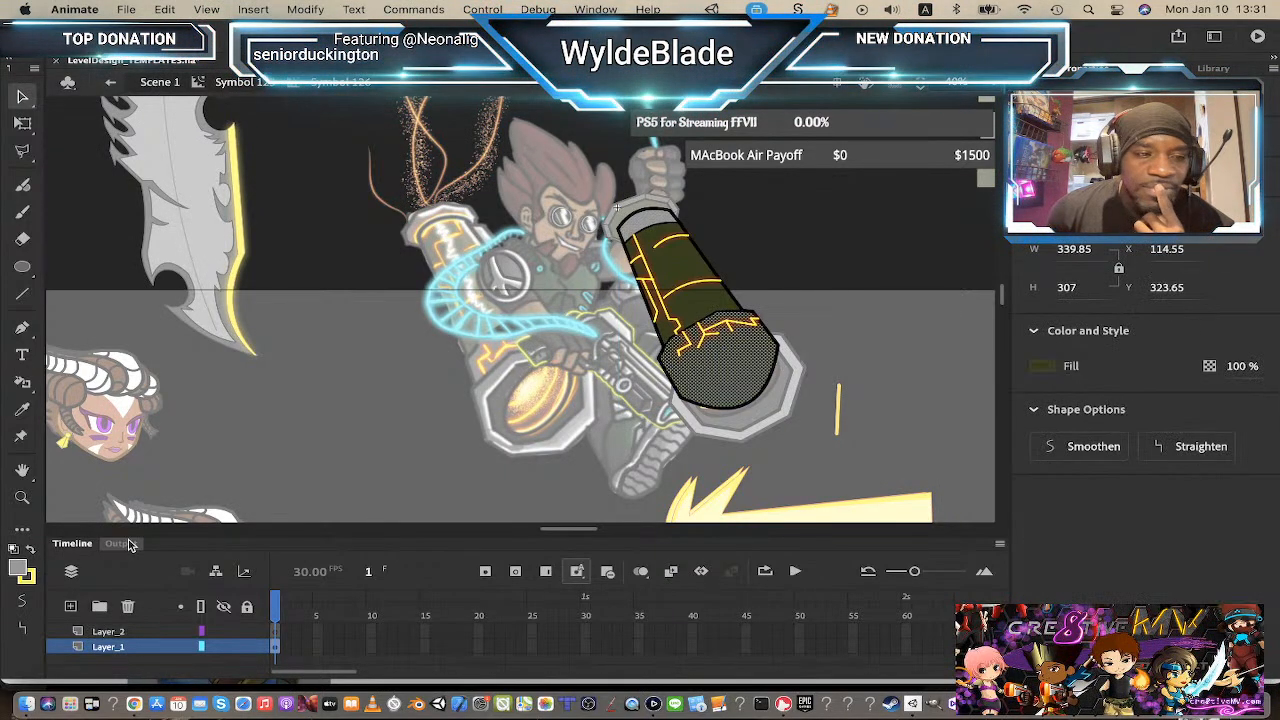
click(18, 568)
click(113, 399)
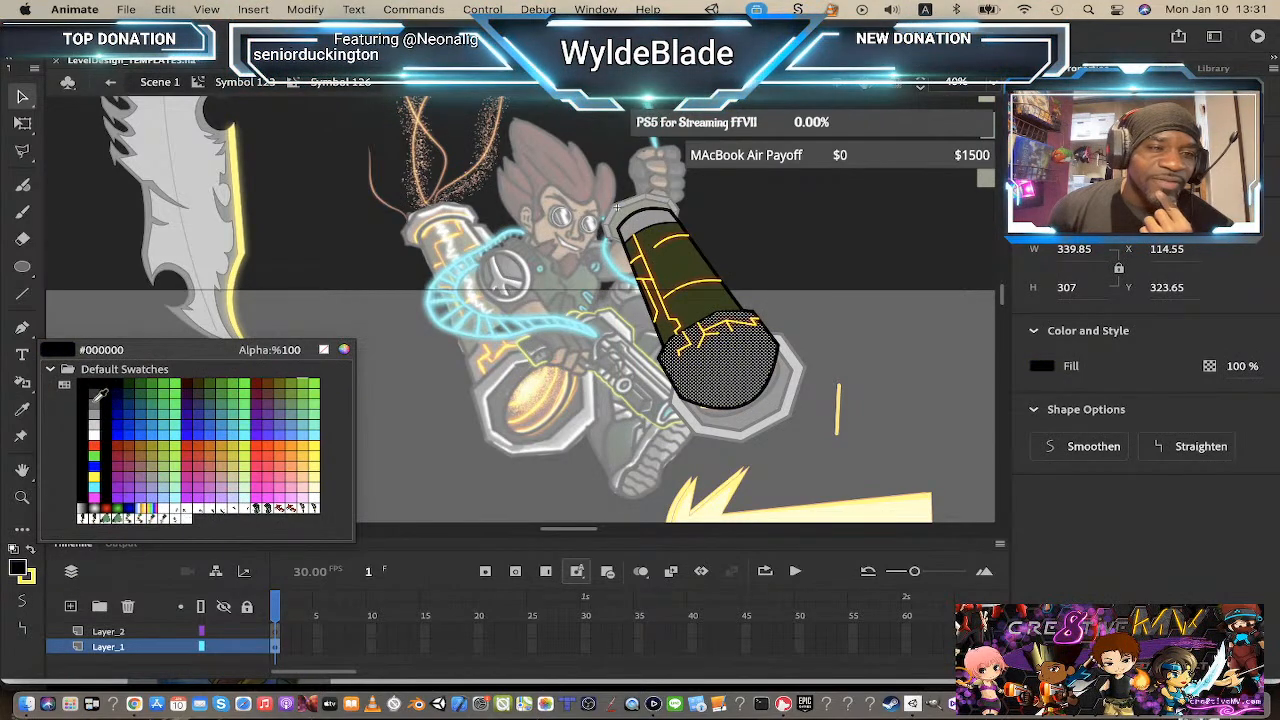
click(95, 400)
click(95, 393)
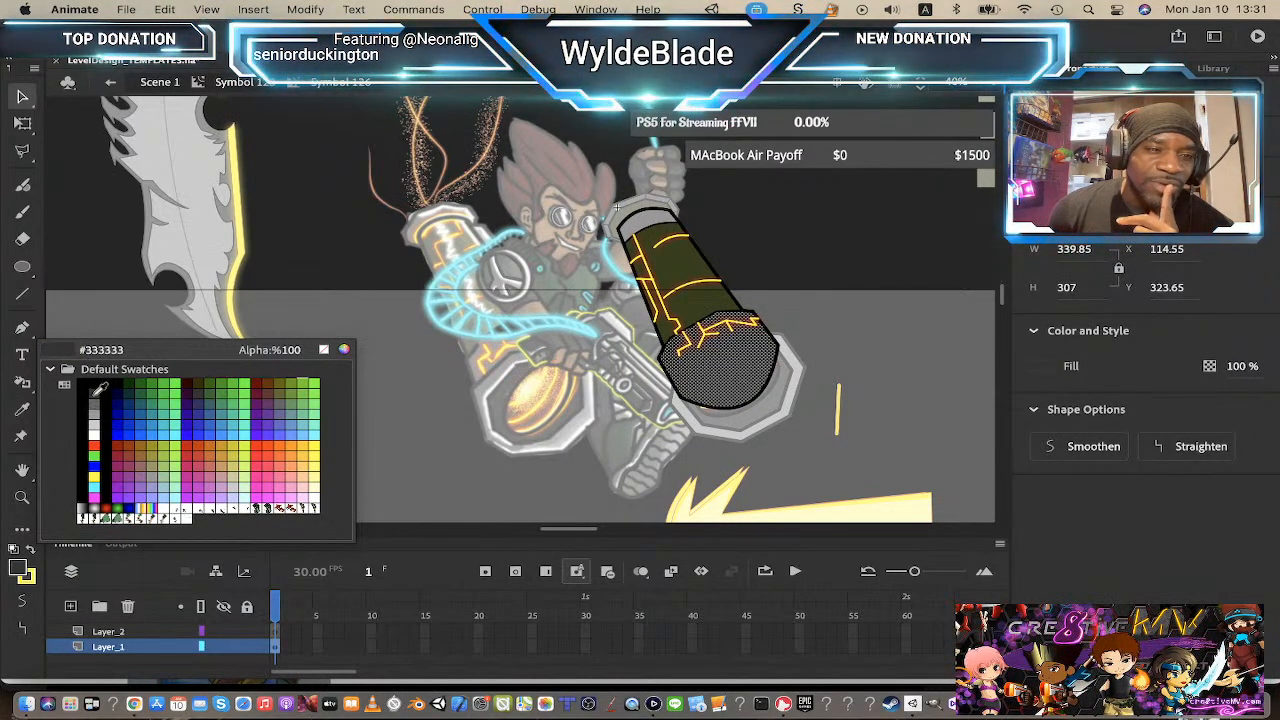
click(95, 400)
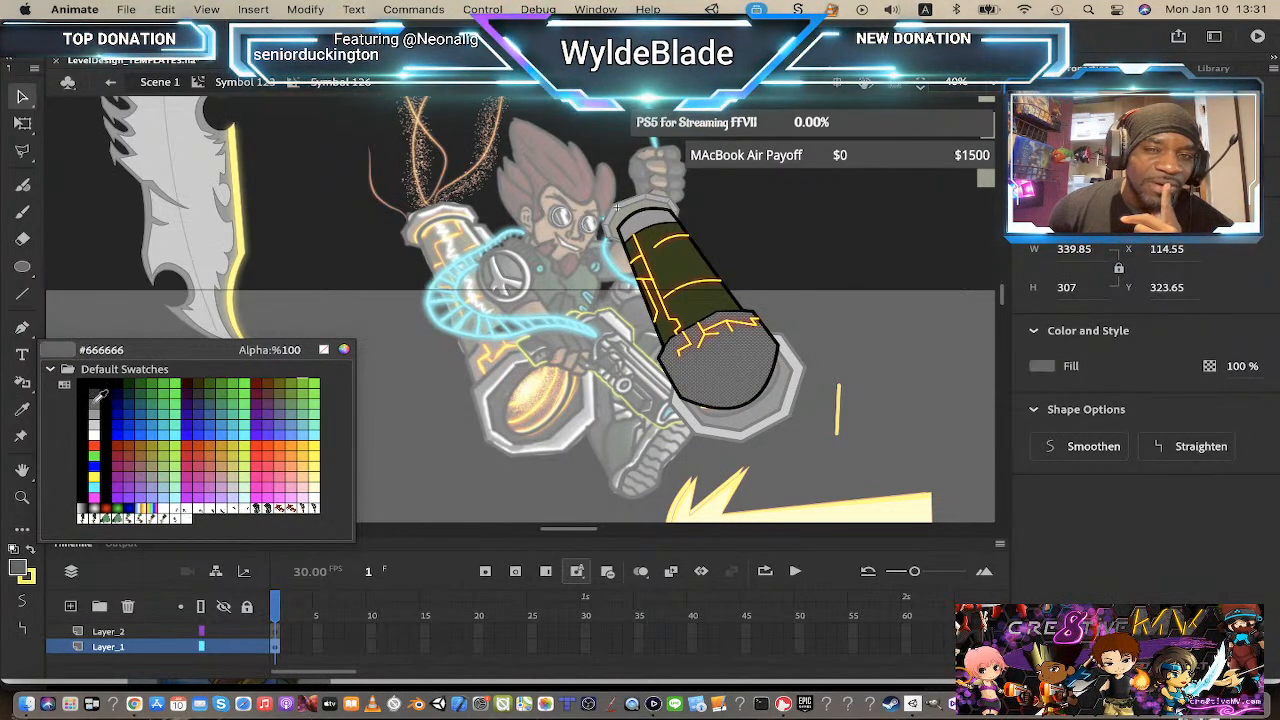
Step: Try to drag the vertical circuit line's top end upward inside the circuit lines symbol
click(267, 86)
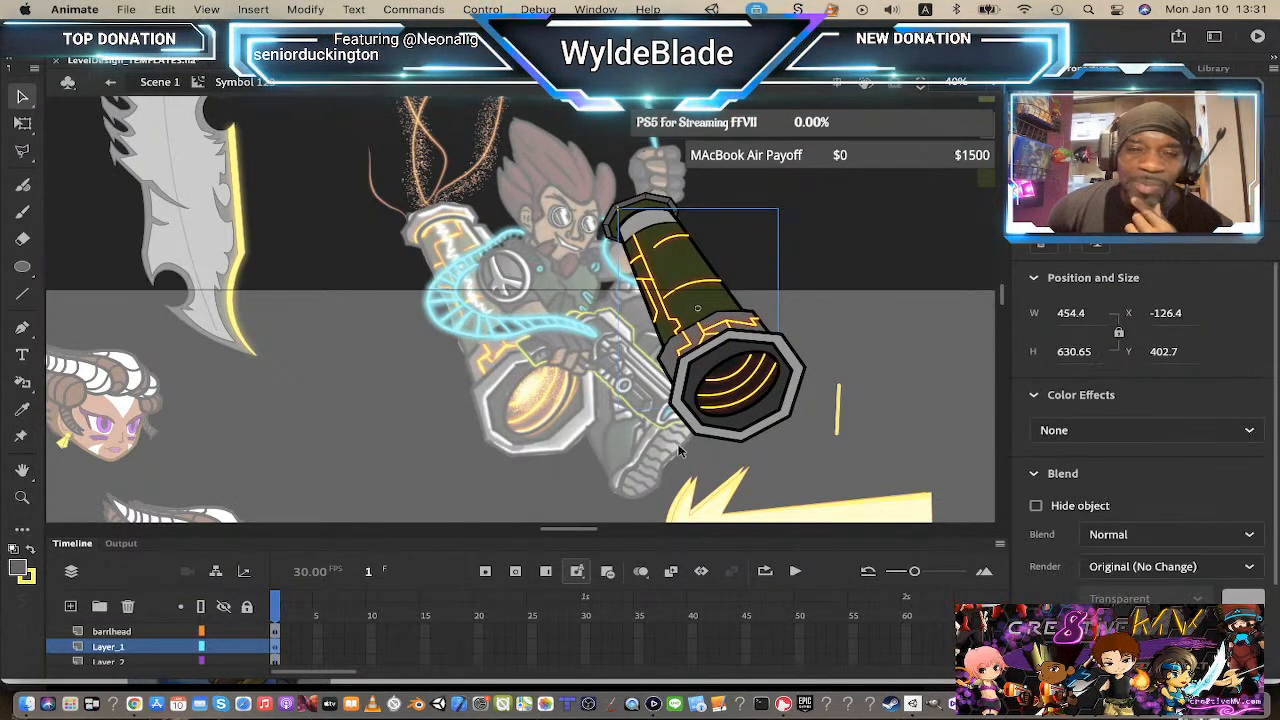
click(180, 103)
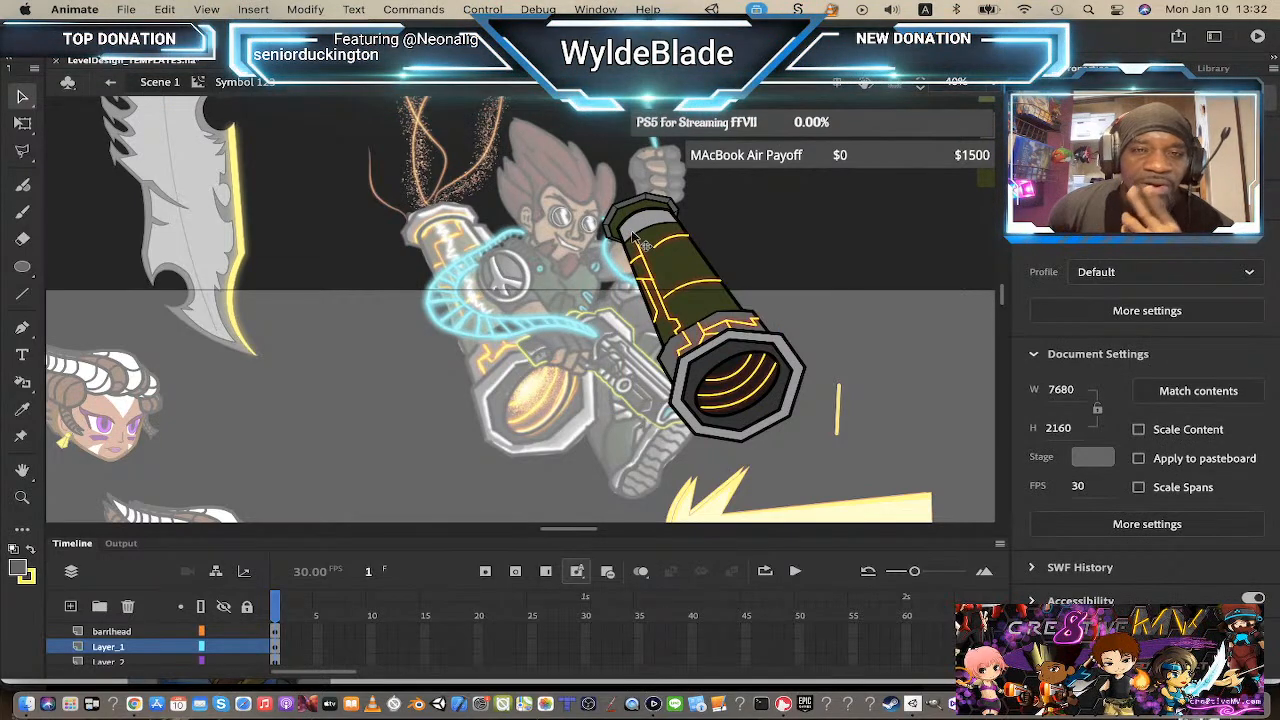
key(z)
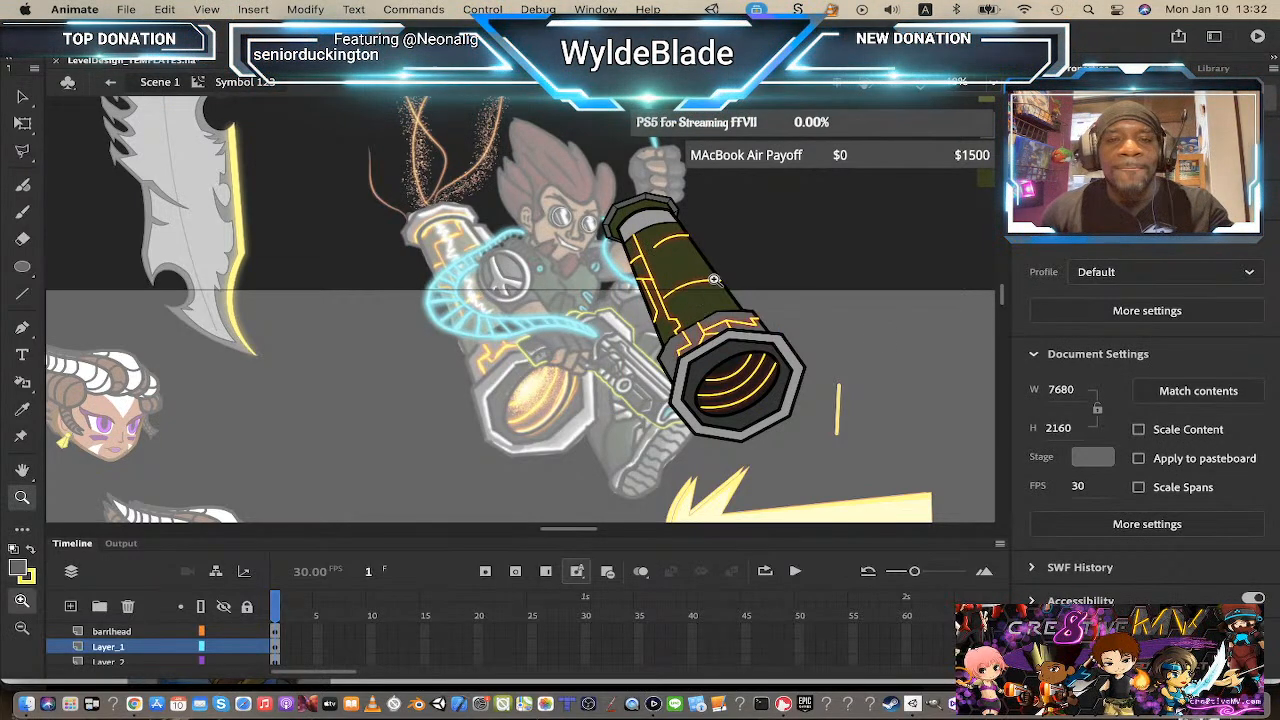
click(686, 285)
click(504, 325)
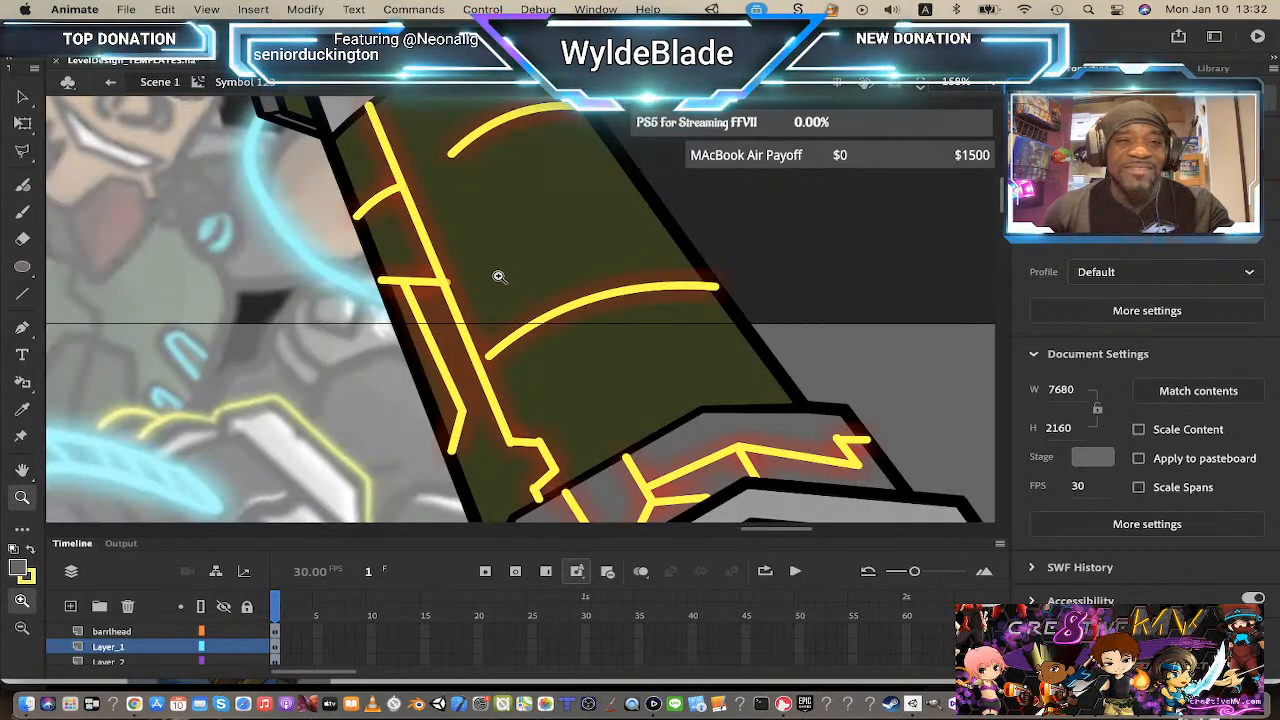
click(500, 277)
click(494, 276)
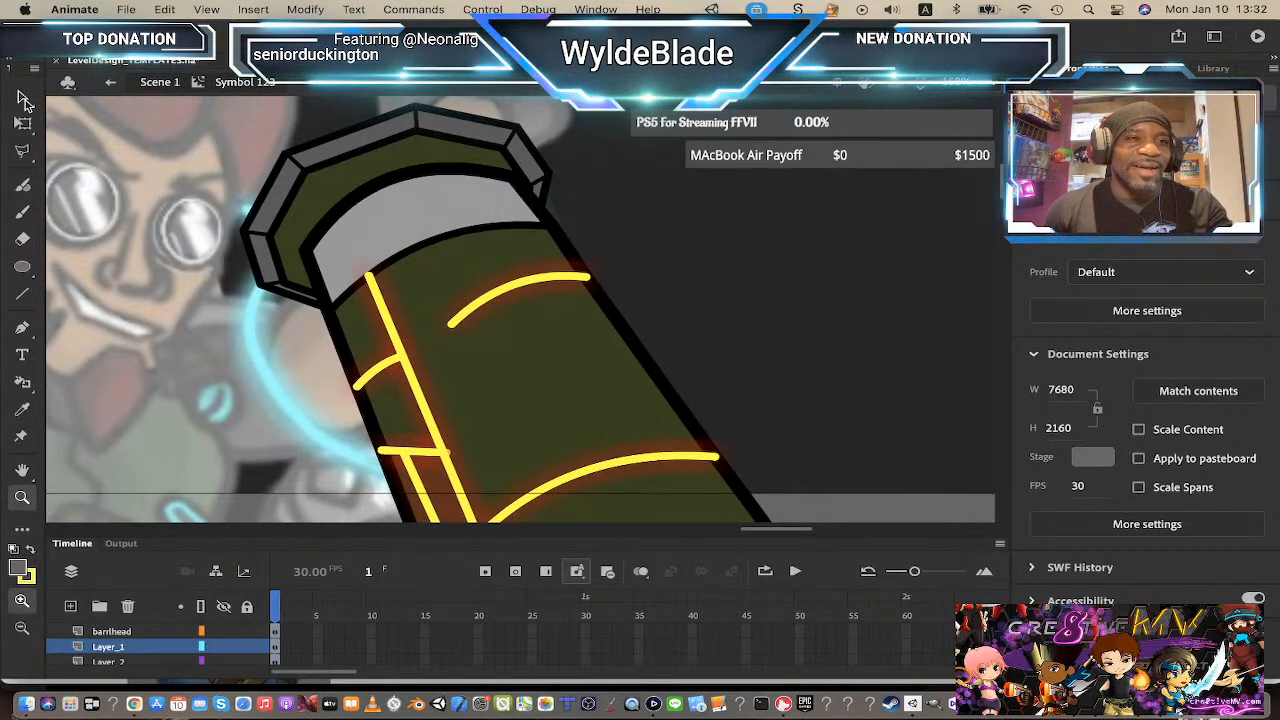
click(23, 98)
click(374, 279)
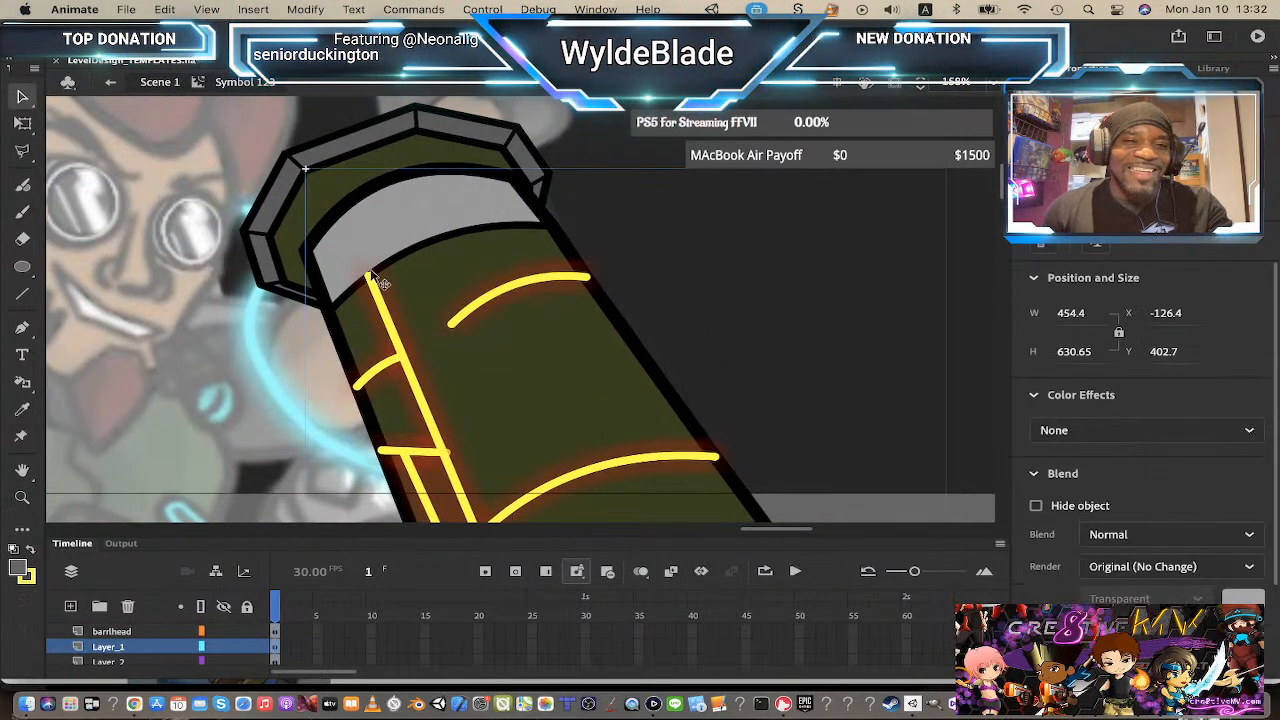
double_click(374, 279)
click(377, 283)
double_click(378, 288)
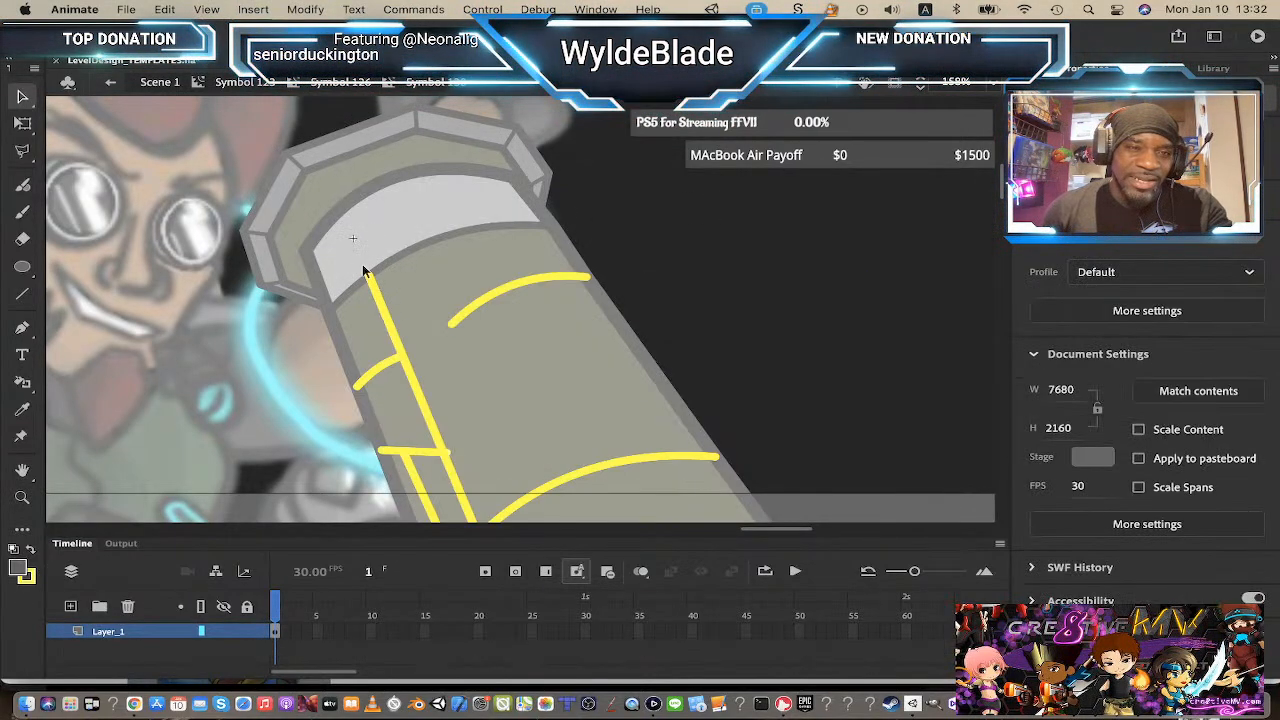
drag(364, 271, 352, 233)
key(super+z)
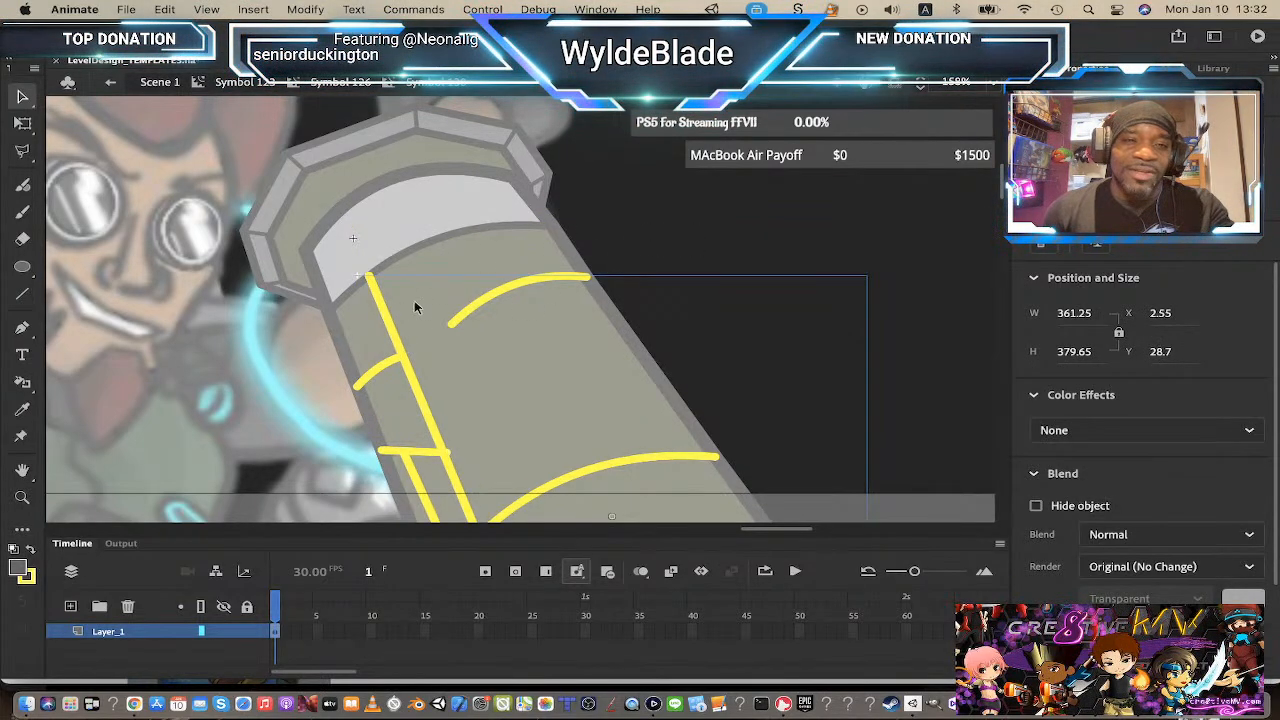
Step: Extend the vertical circuit line up onto the barrel cap and adjust the ends of the upper curved line
double_click(382, 318)
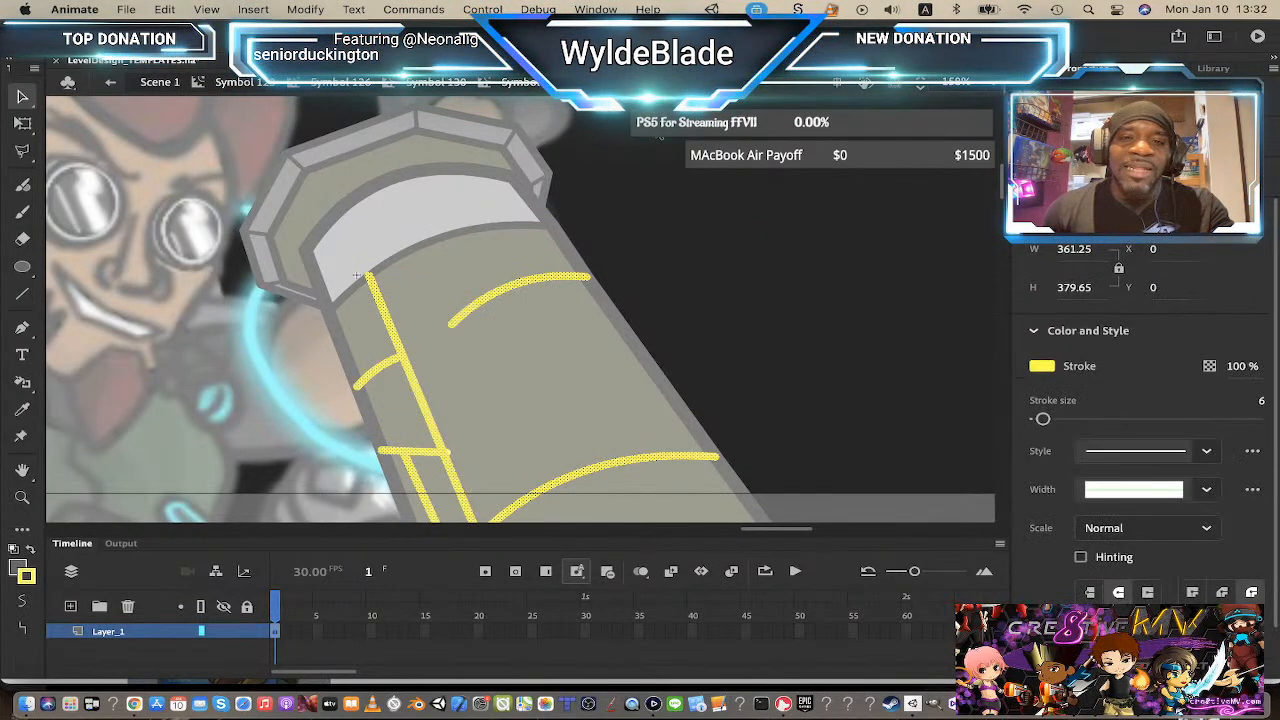
click(273, 243)
drag(370, 280, 338, 214)
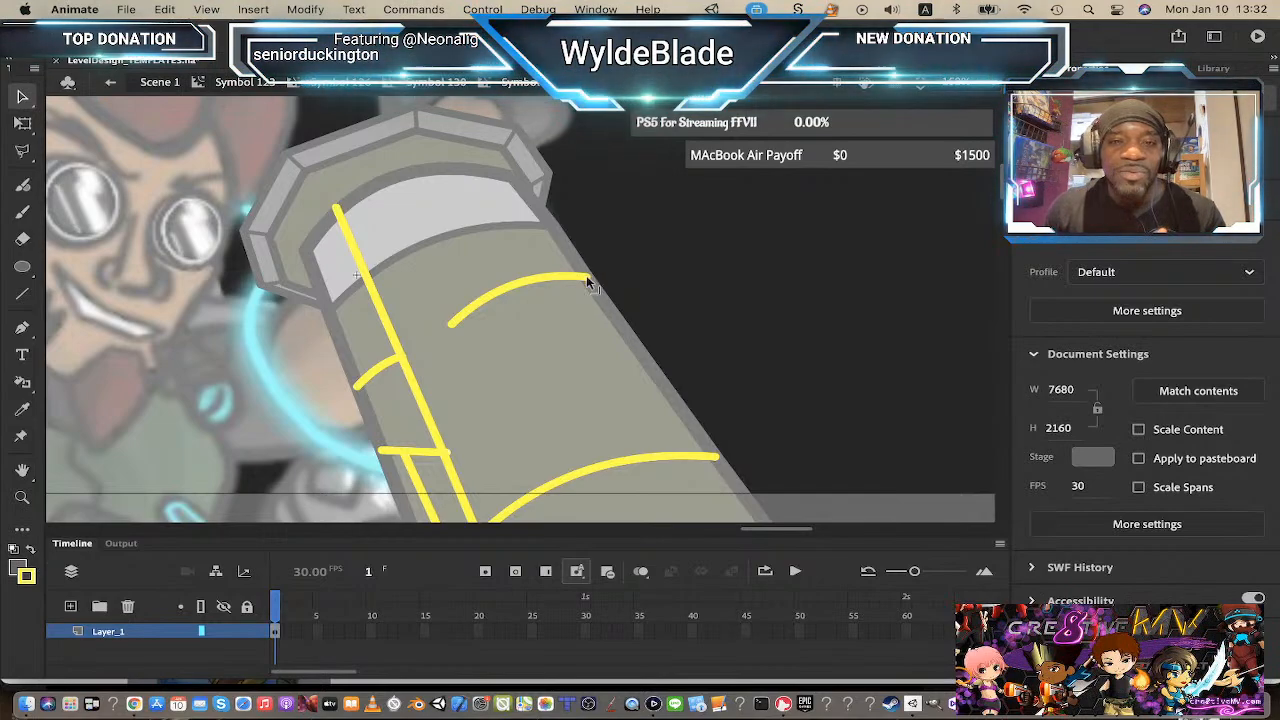
drag(587, 278, 587, 288)
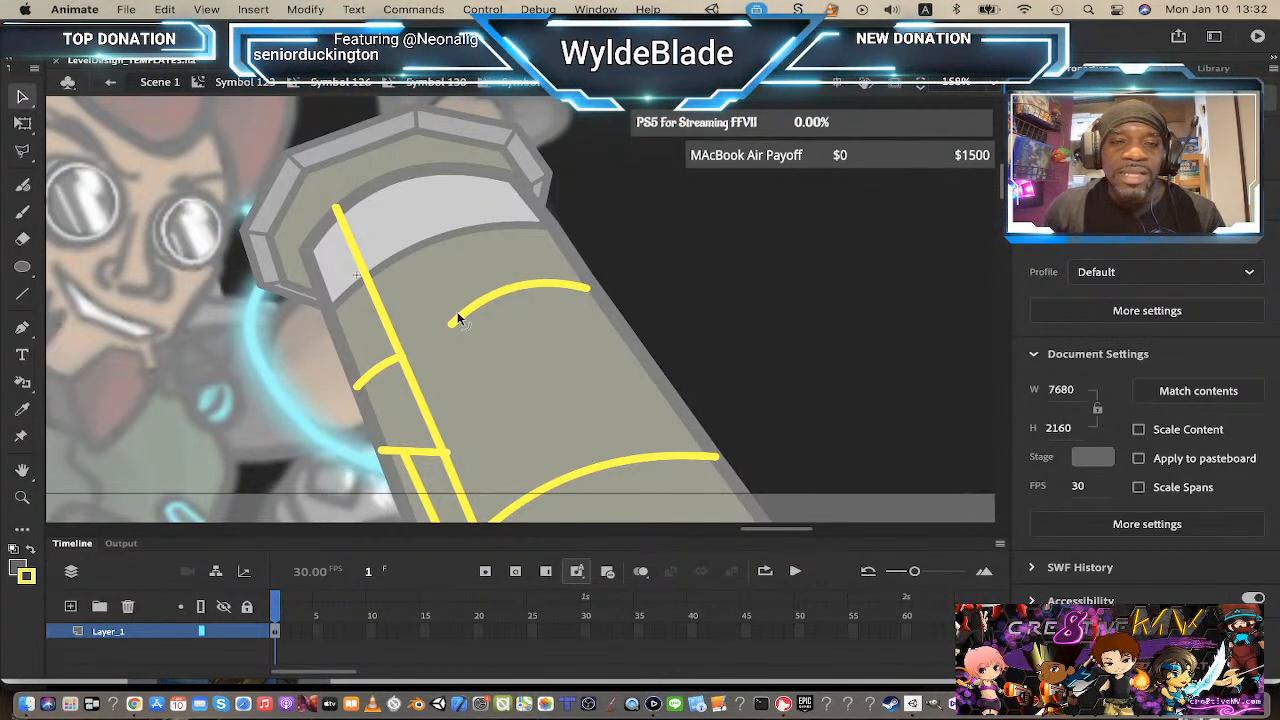
drag(448, 330, 443, 325)
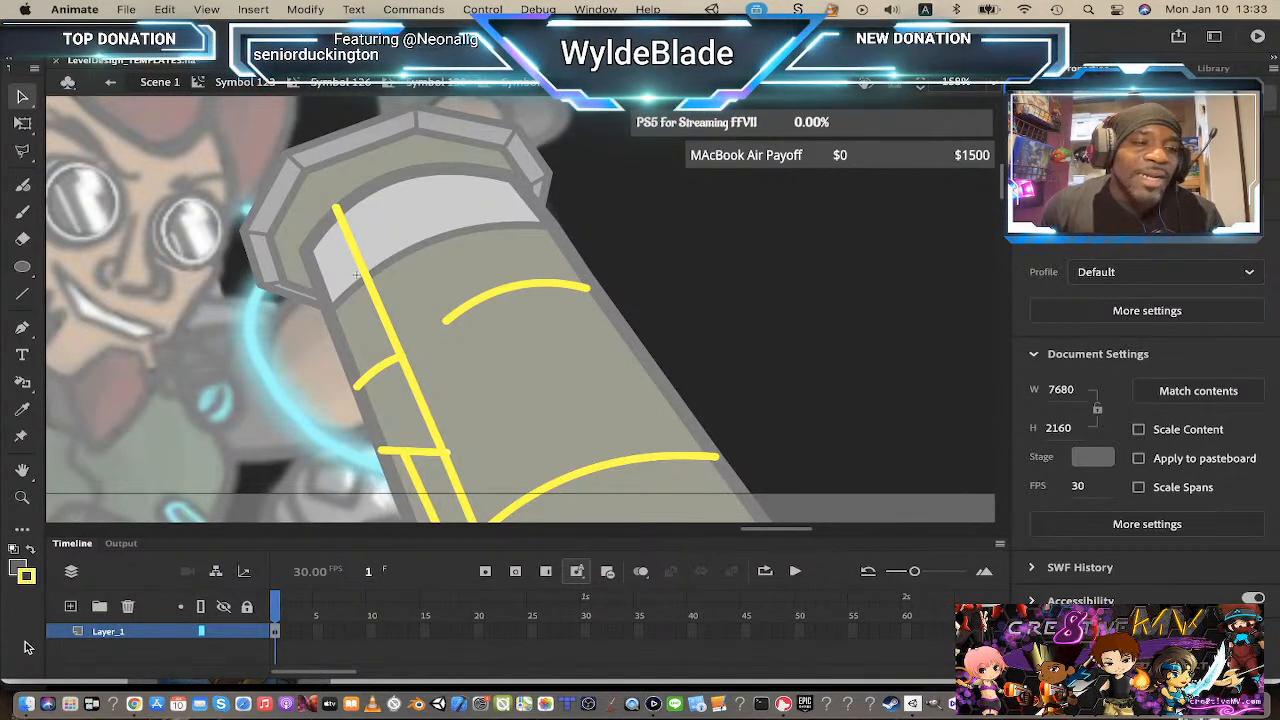
click(24, 296)
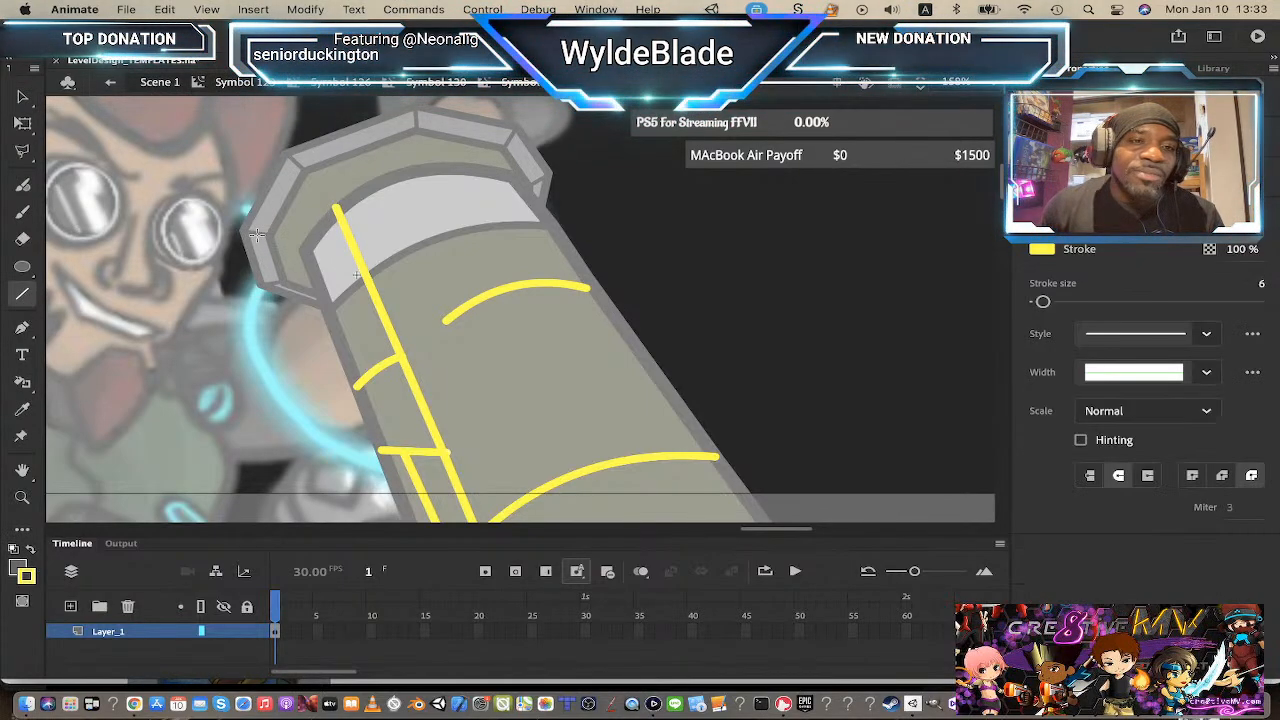
mouse_move(300, 236)
mouse_down()
mouse_move(345, 196)
mouse_move(311, 169)
mouse_move(329, 183)
mouse_move(316, 155)
mouse_move(335, 170)
mouse_move(365, 152)
mouse_up()
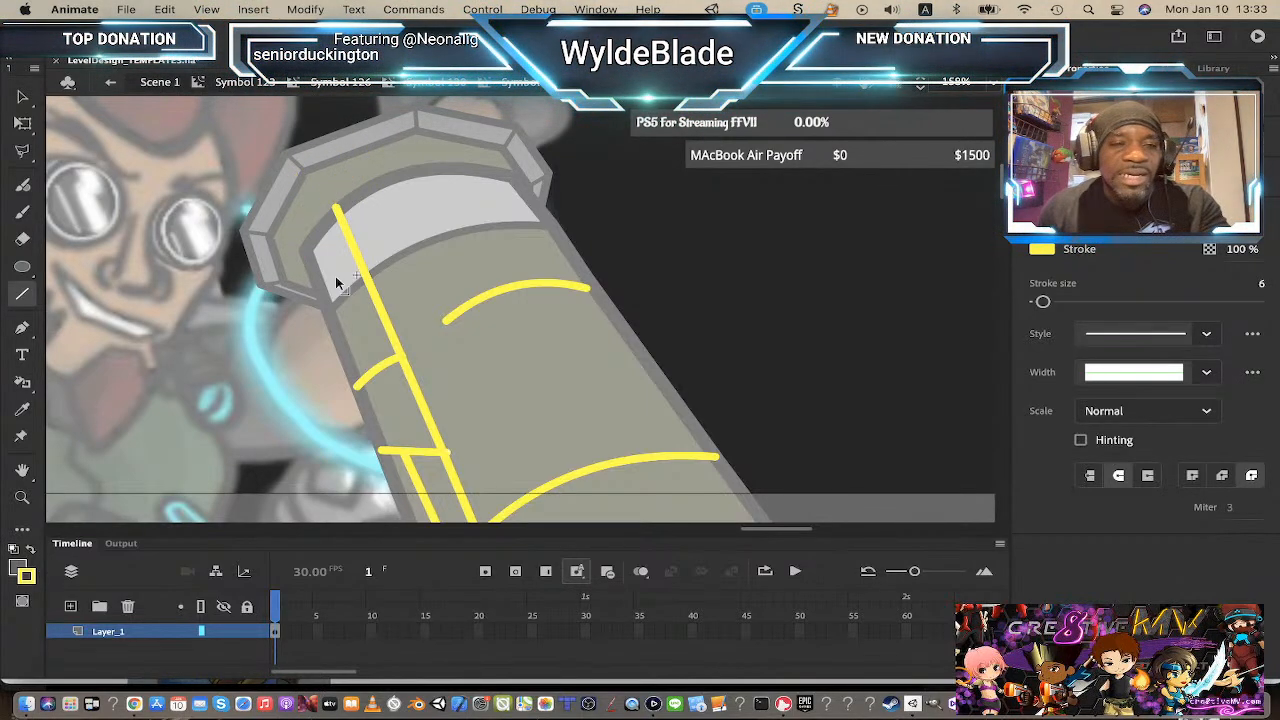
key(super+z)
Step: On a new layer, draw a yellow line across the barrel cap and bend it into a curve
click(70, 607)
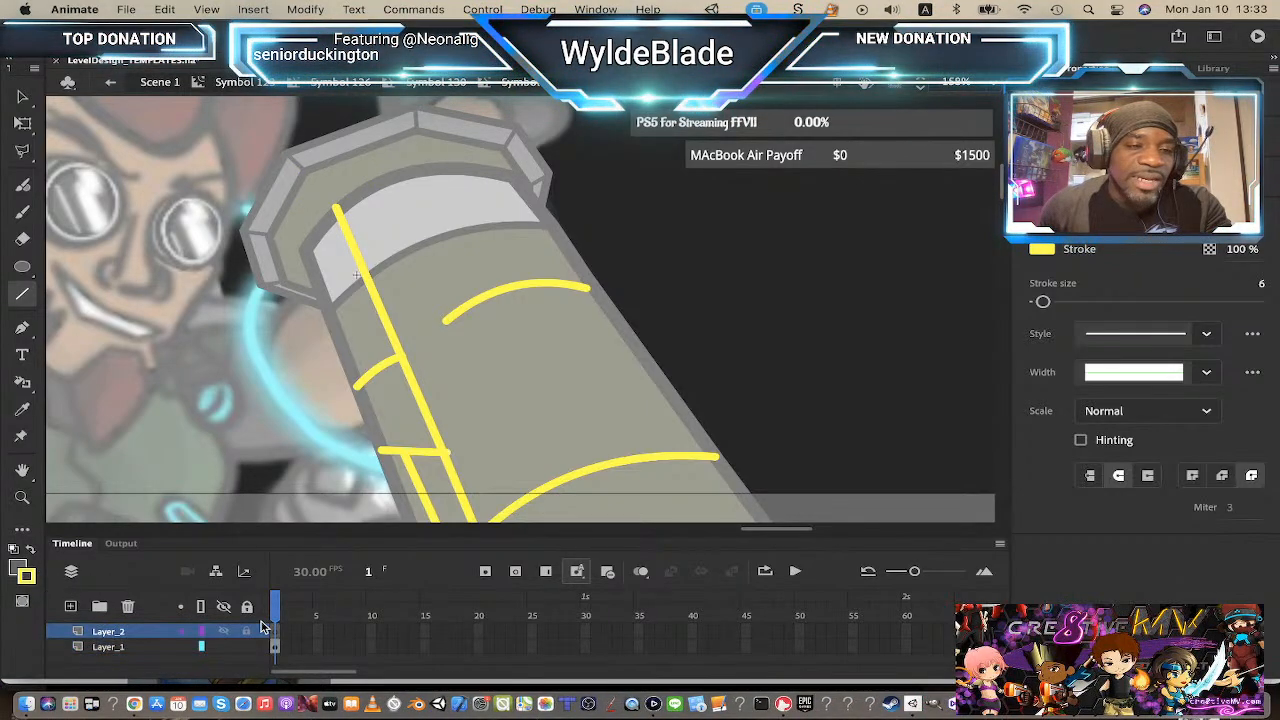
mouse_move(303, 250)
mouse_down()
mouse_move(505, 140)
mouse_move(511, 172)
mouse_up()
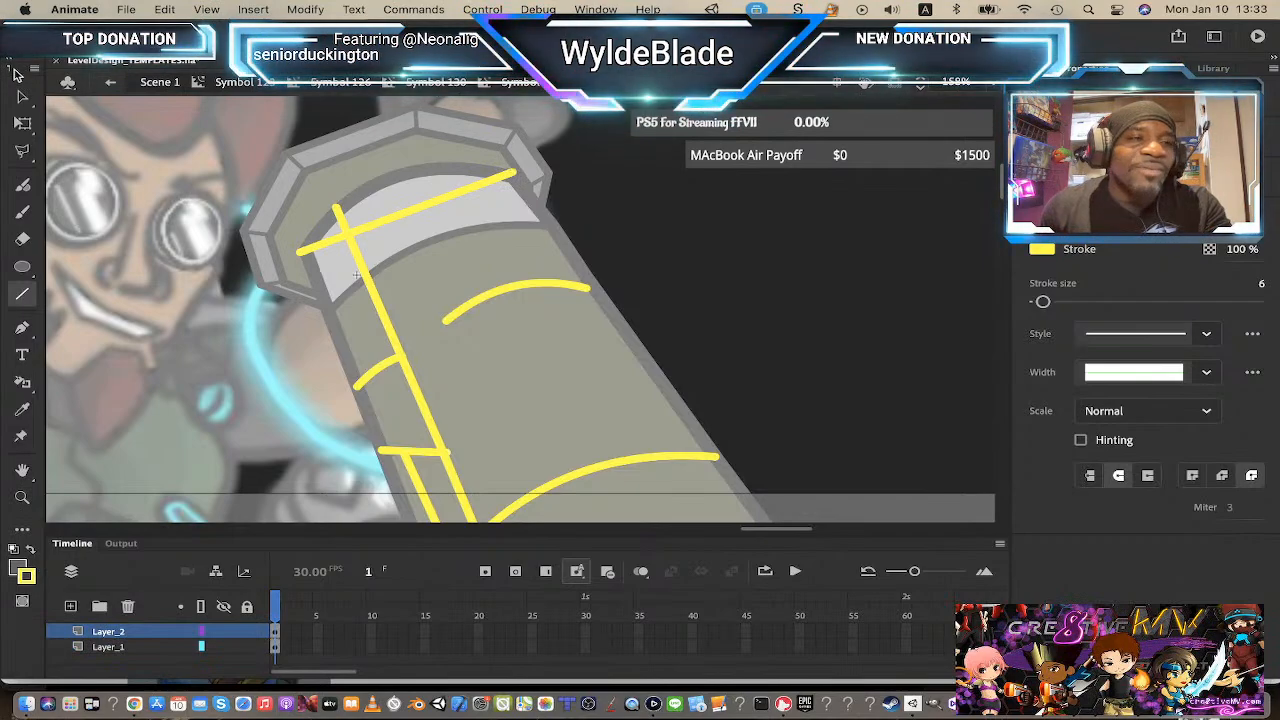
key(v)
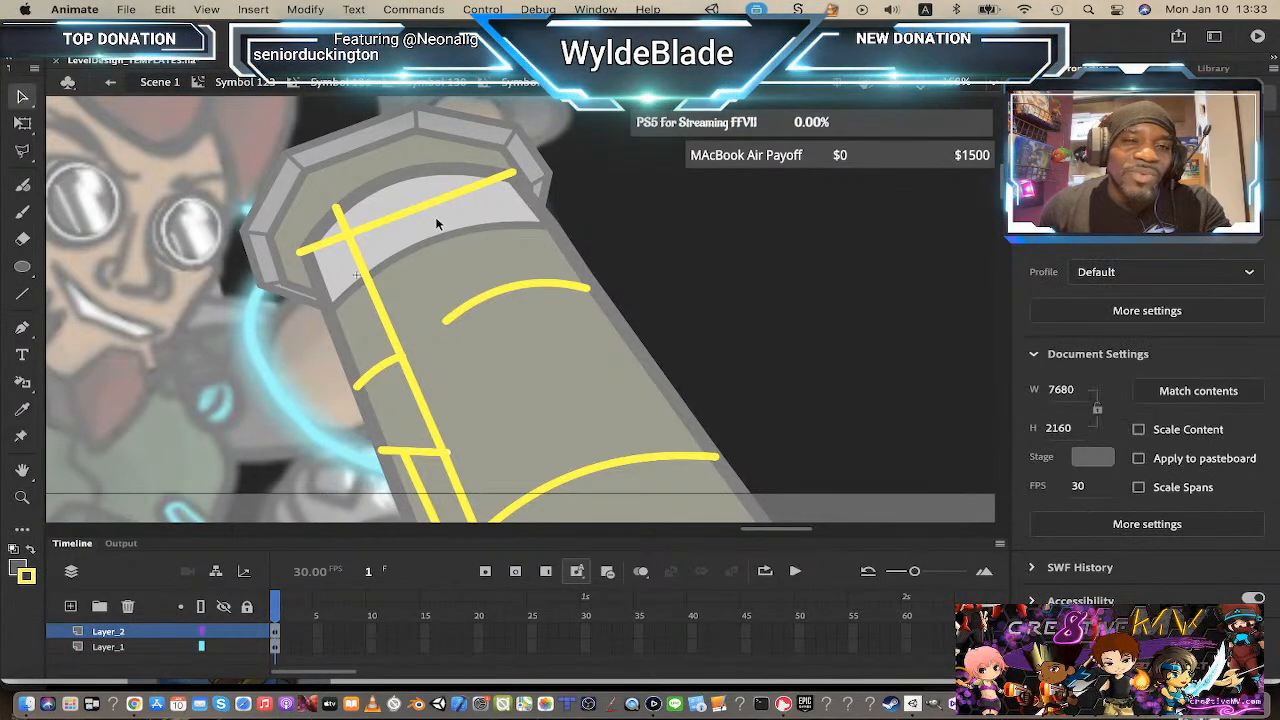
drag(414, 209, 383, 172)
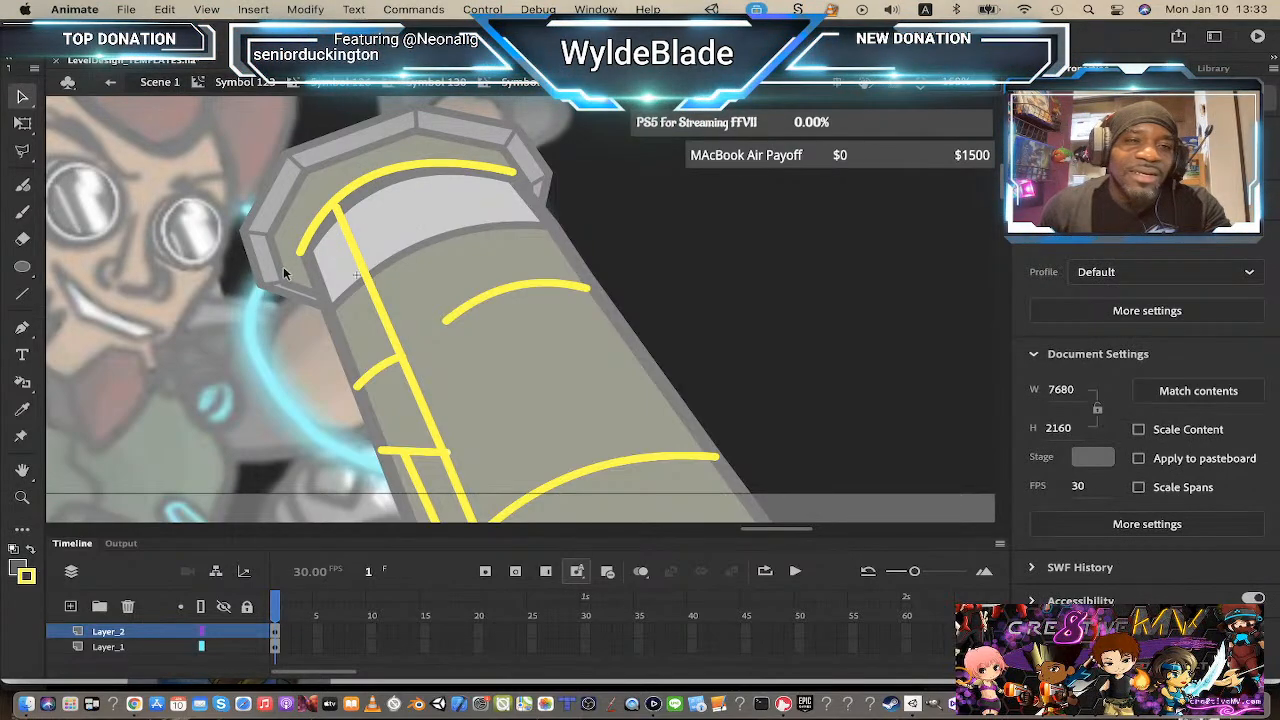
click(440, 88)
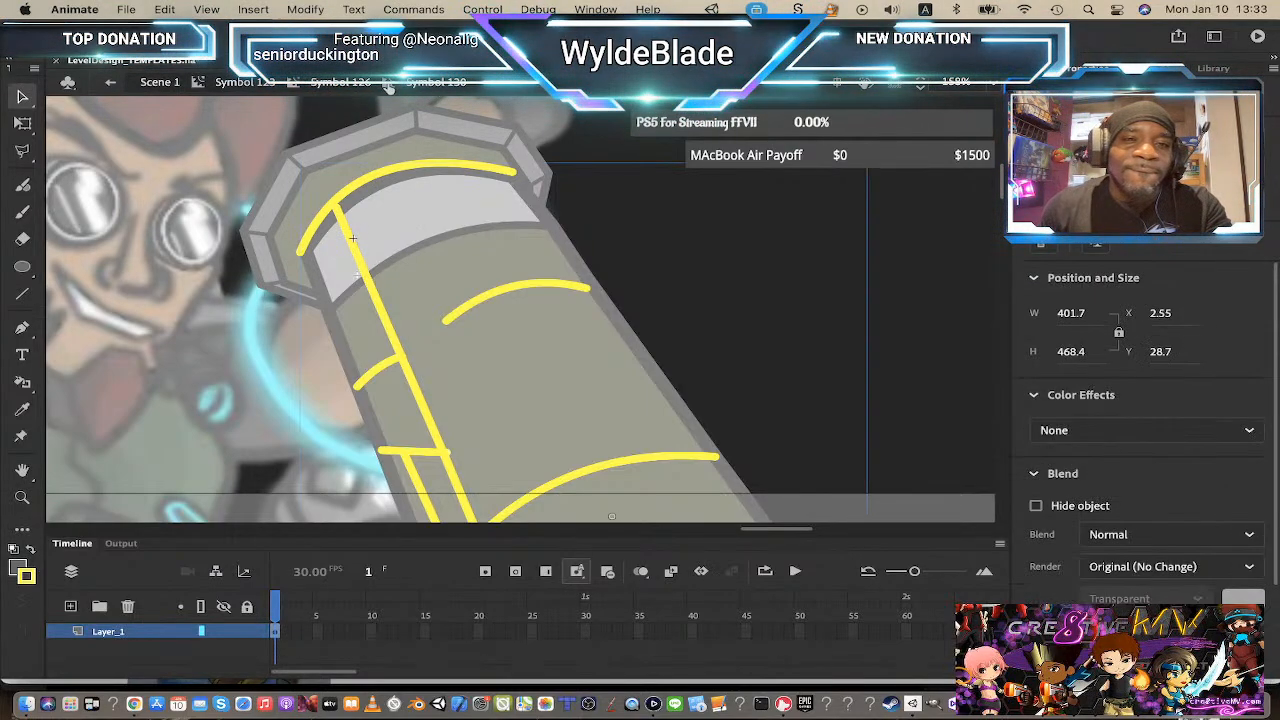
Step: Inside the circuit lines symbol, widen the left part of the barrel cap's top yellow curved line with the Width tool
click(354, 86)
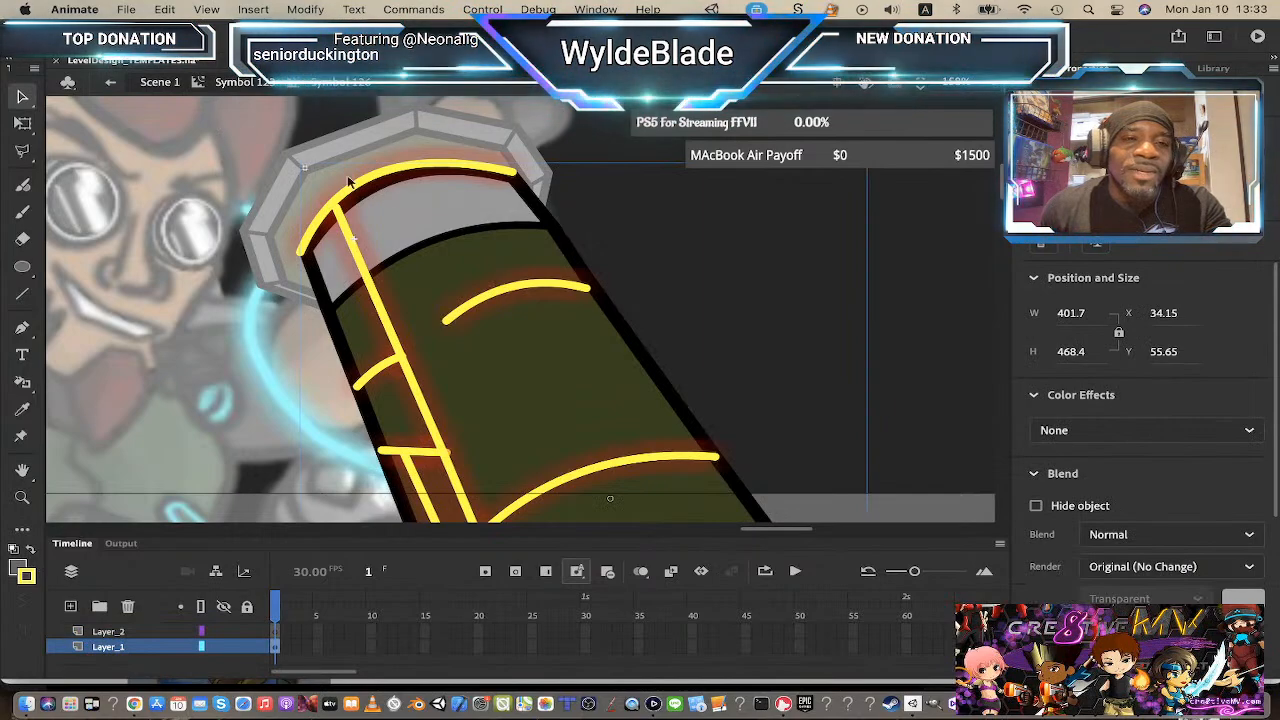
double_click(381, 180)
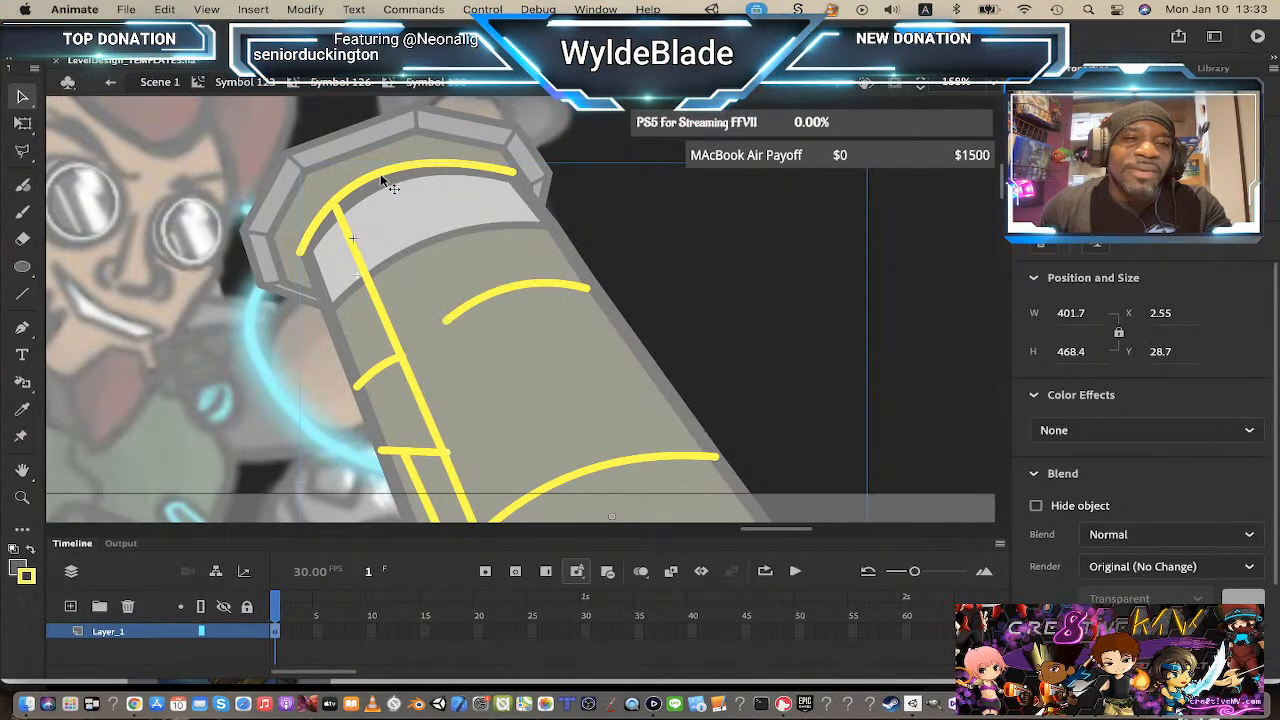
double_click(381, 180)
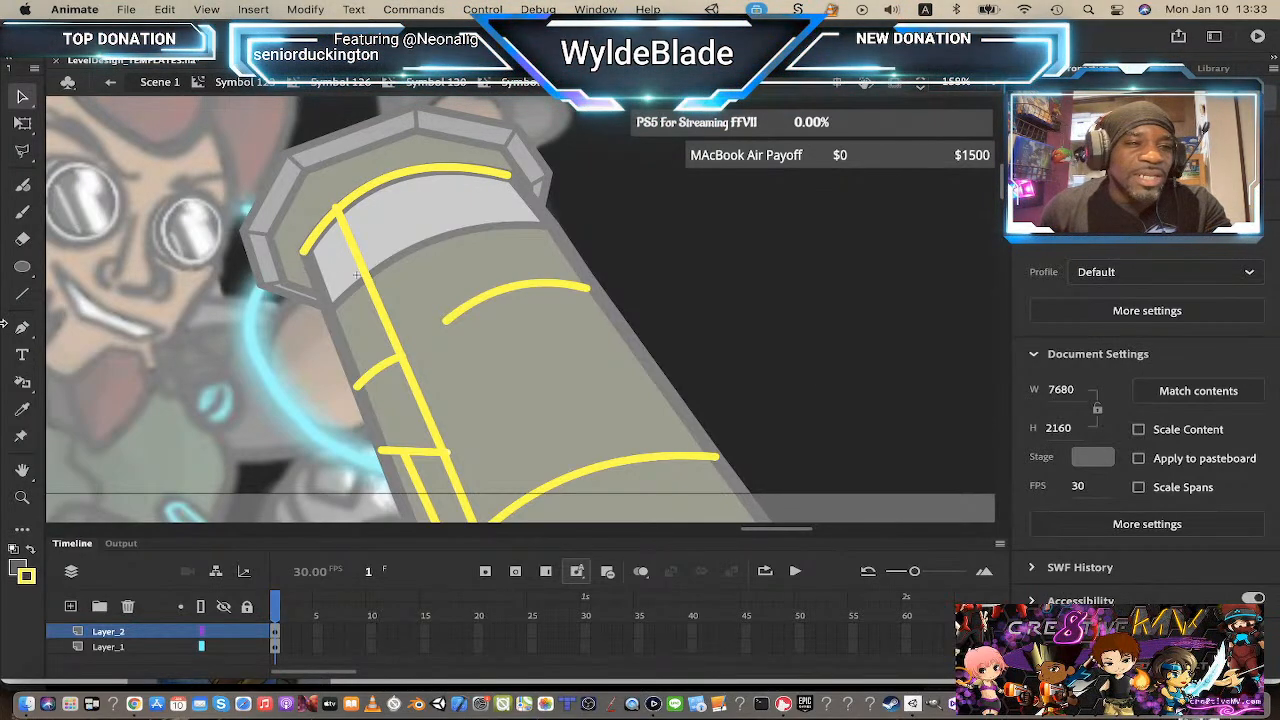
key(n)
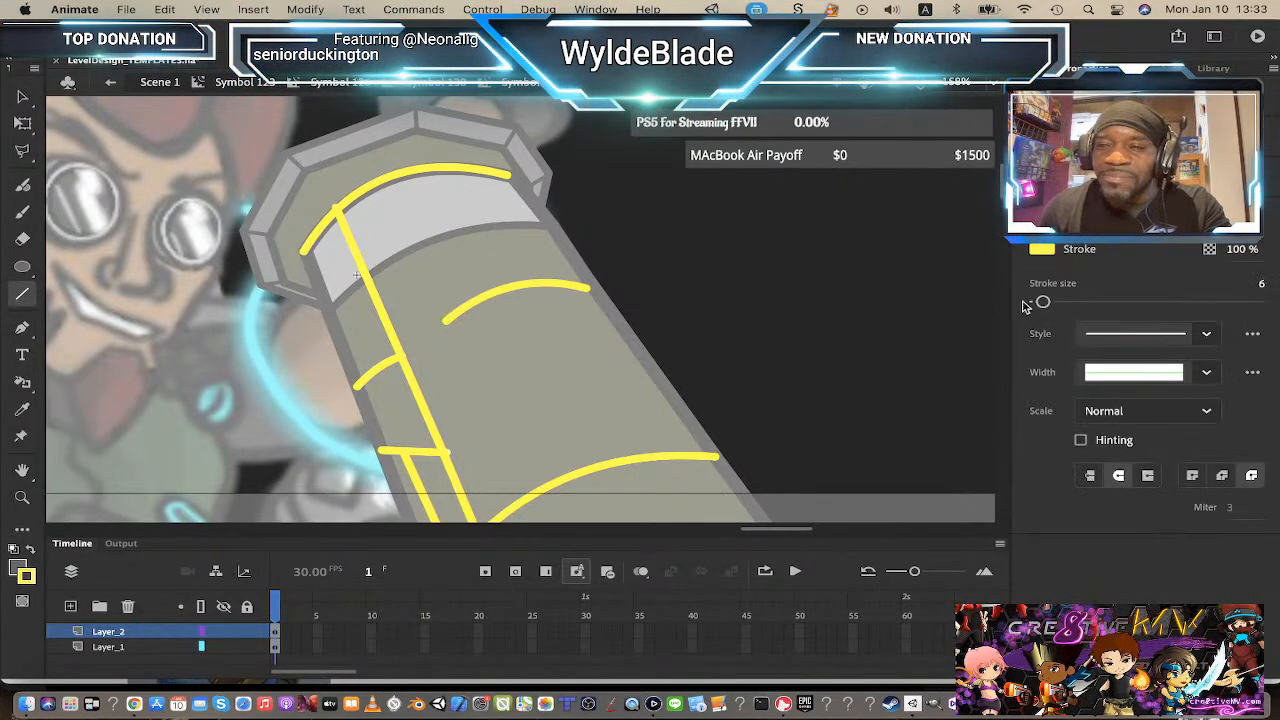
drag(1043, 302, 1046, 303)
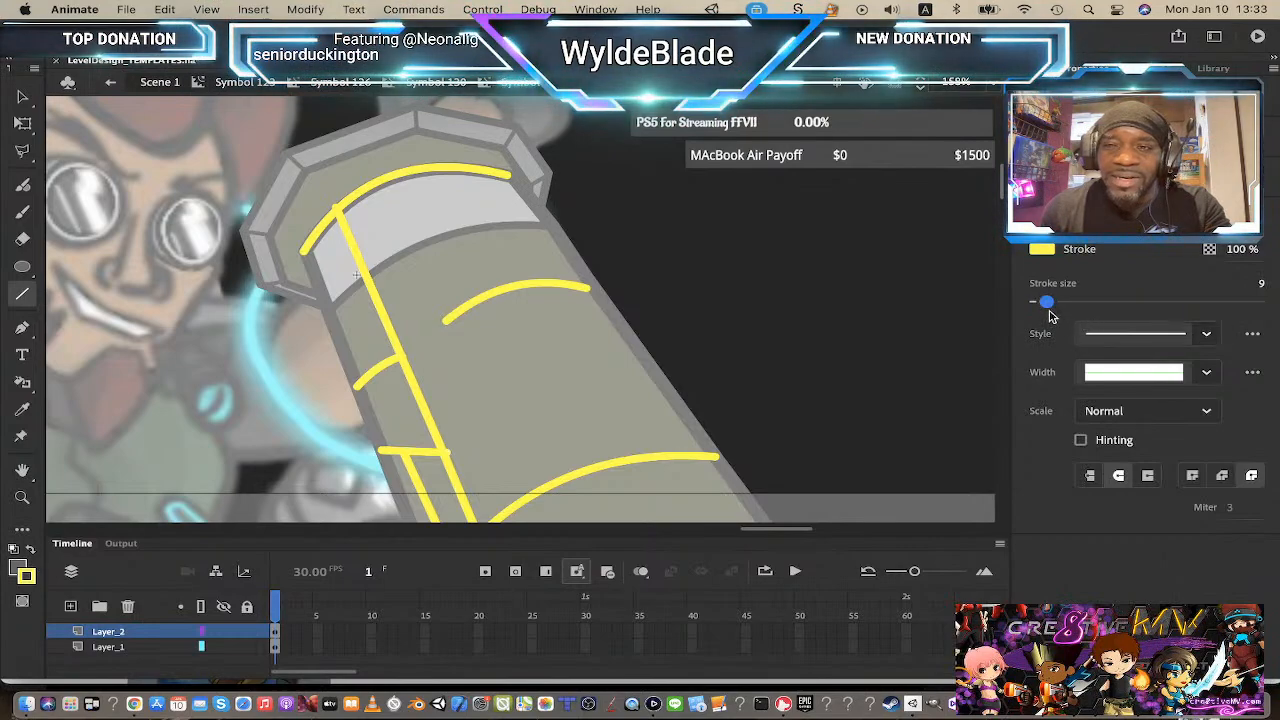
drag(1046, 302, 1044, 302)
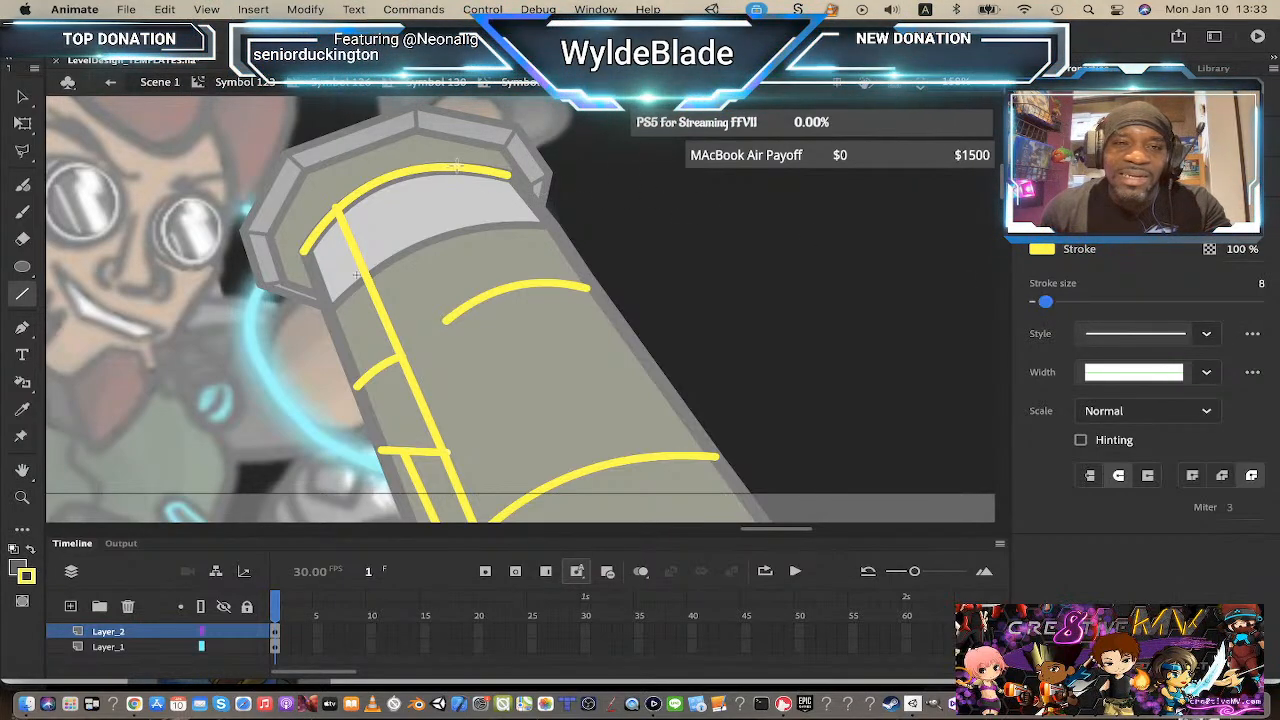
click(22, 382)
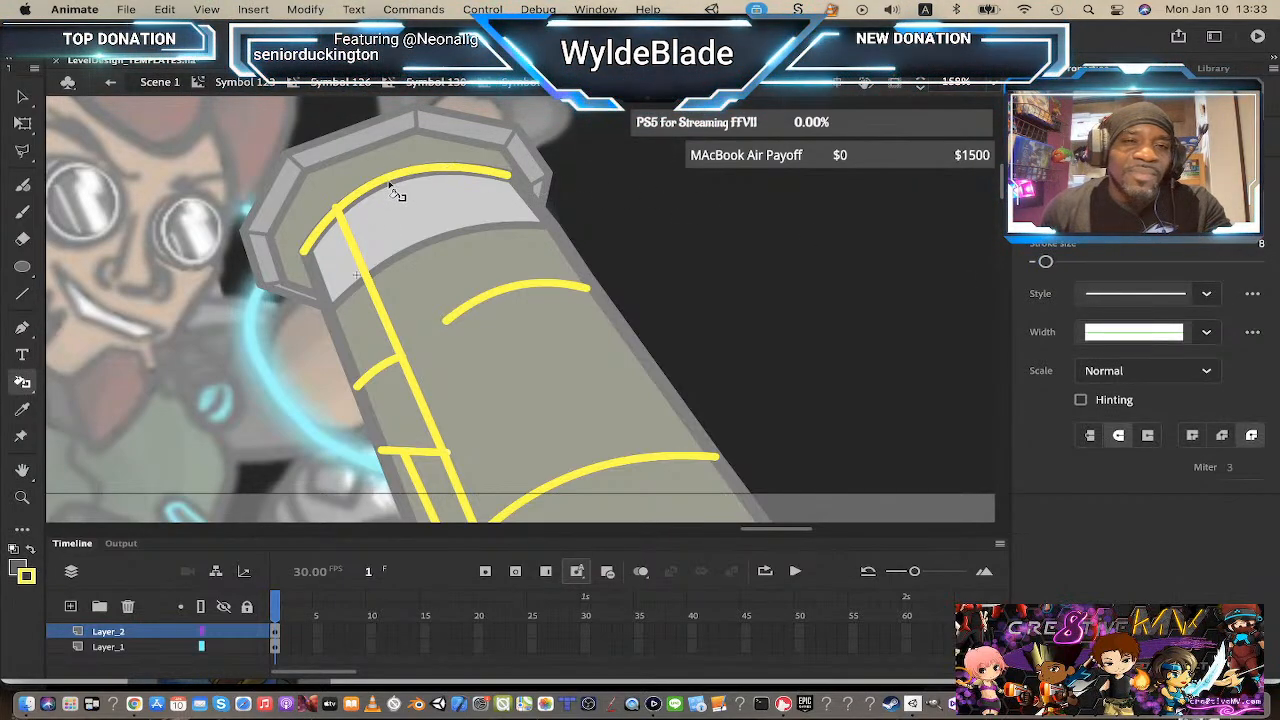
click(389, 183)
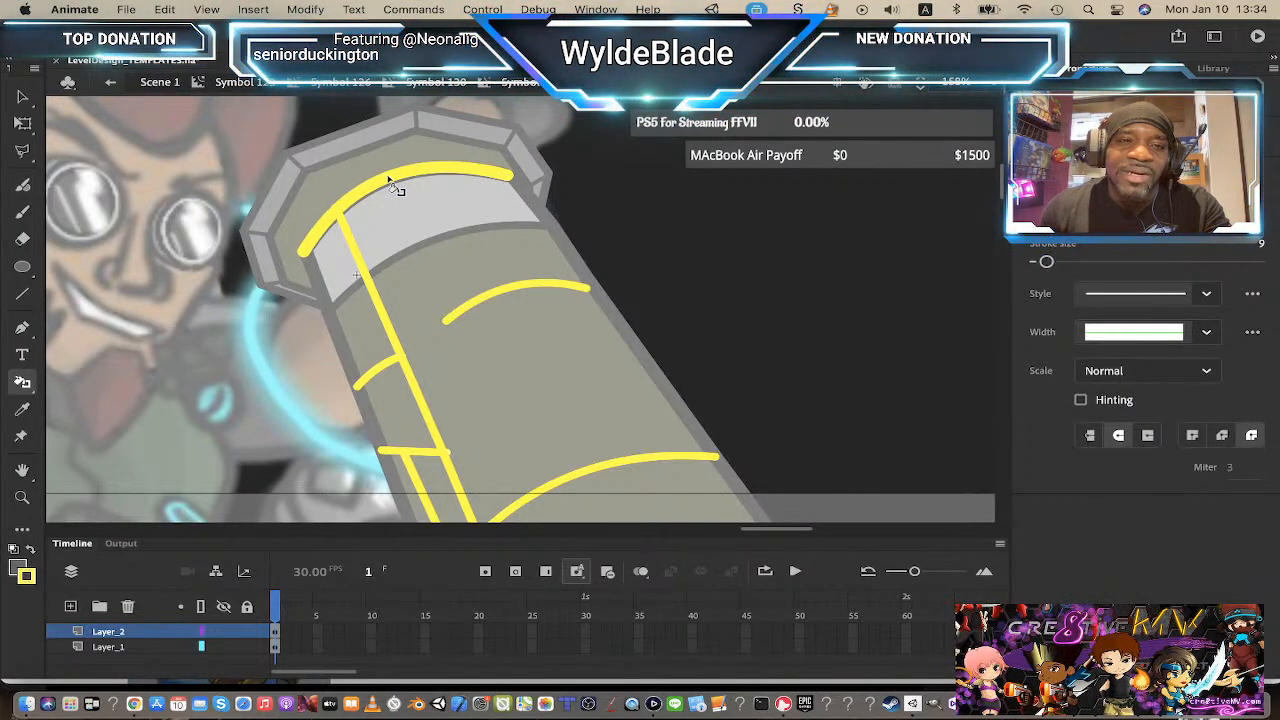
click(355, 273)
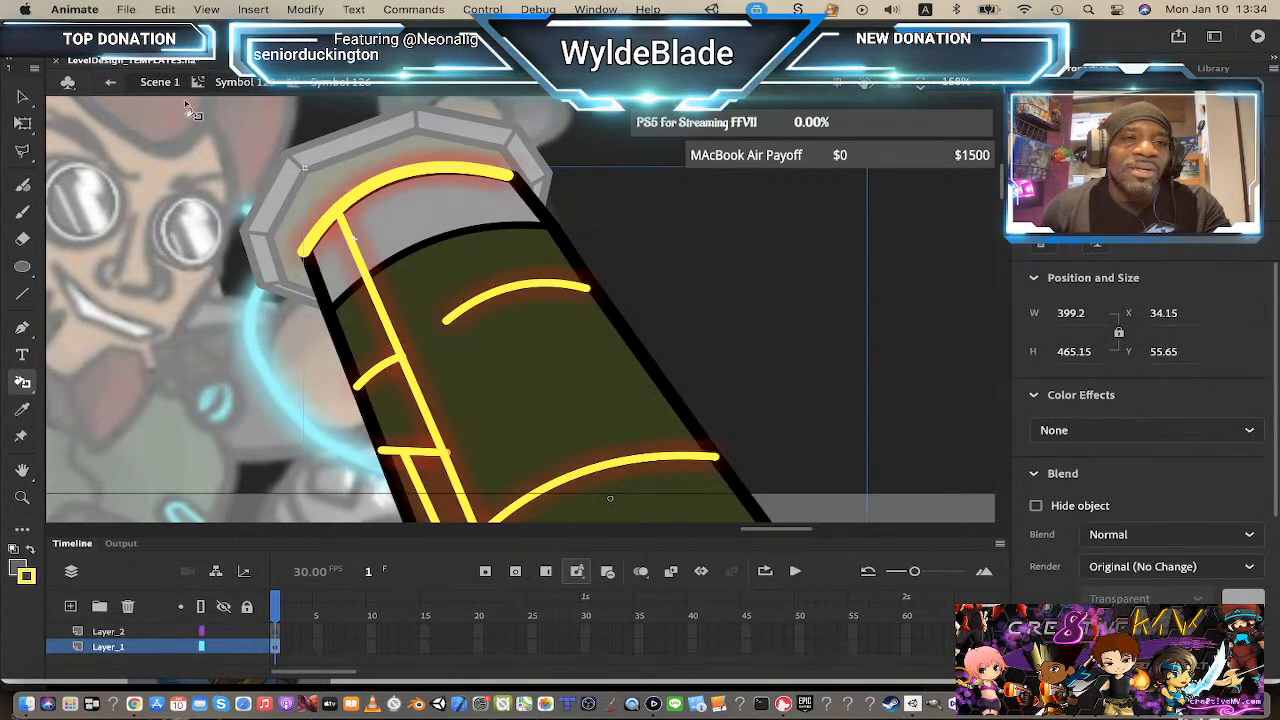
Step: Return to the main scene and zoom in and out to review the cannon's circuit lines
click(236, 83)
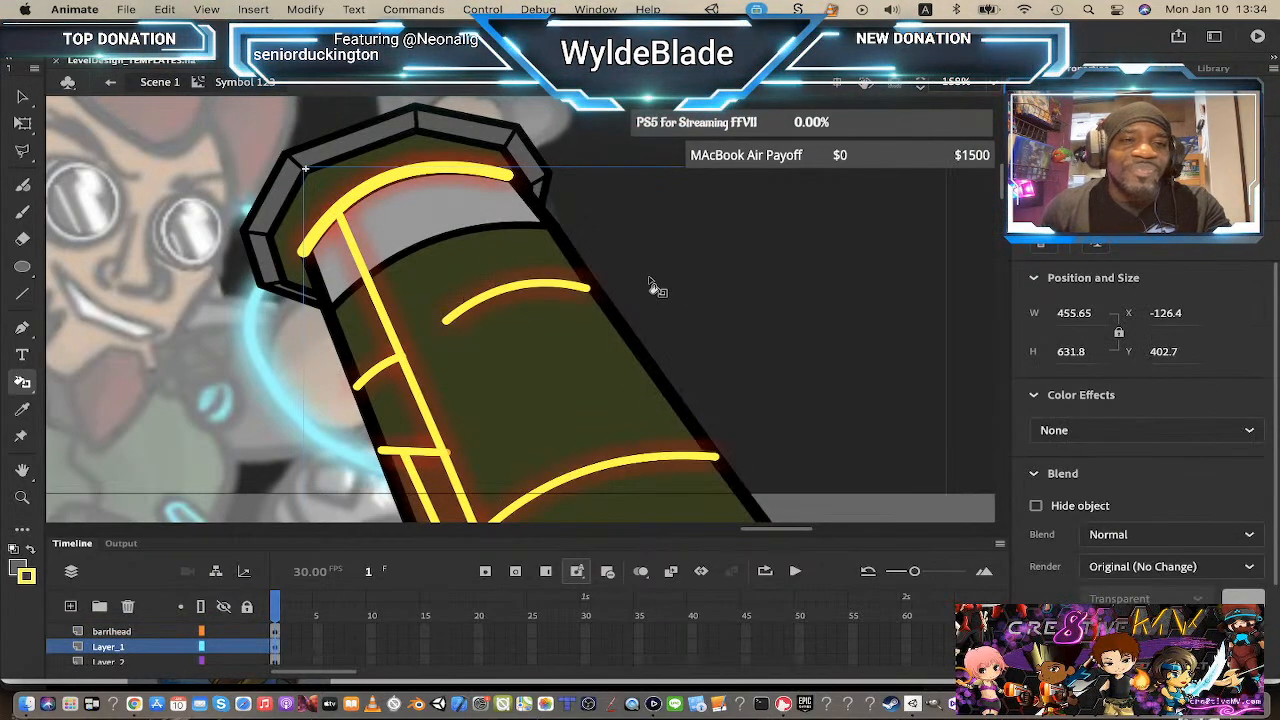
click(172, 88)
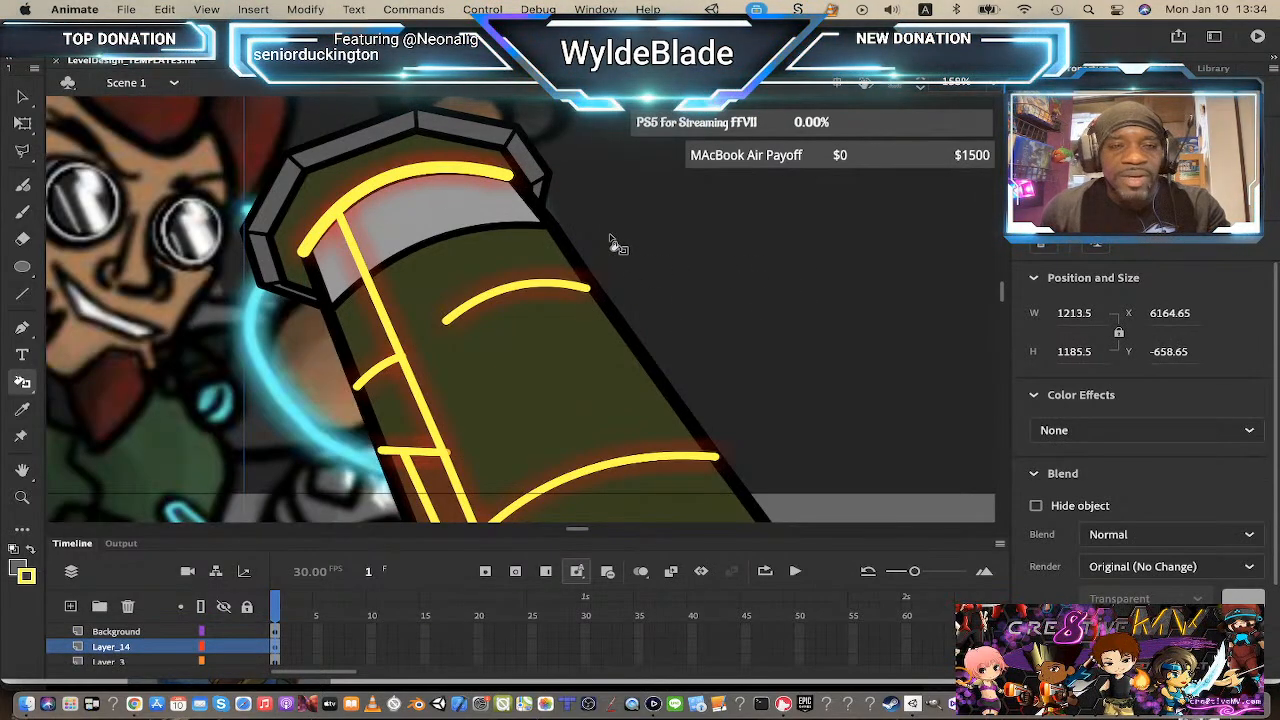
key(z)
alt+click(593, 323)
alt+click(588, 375)
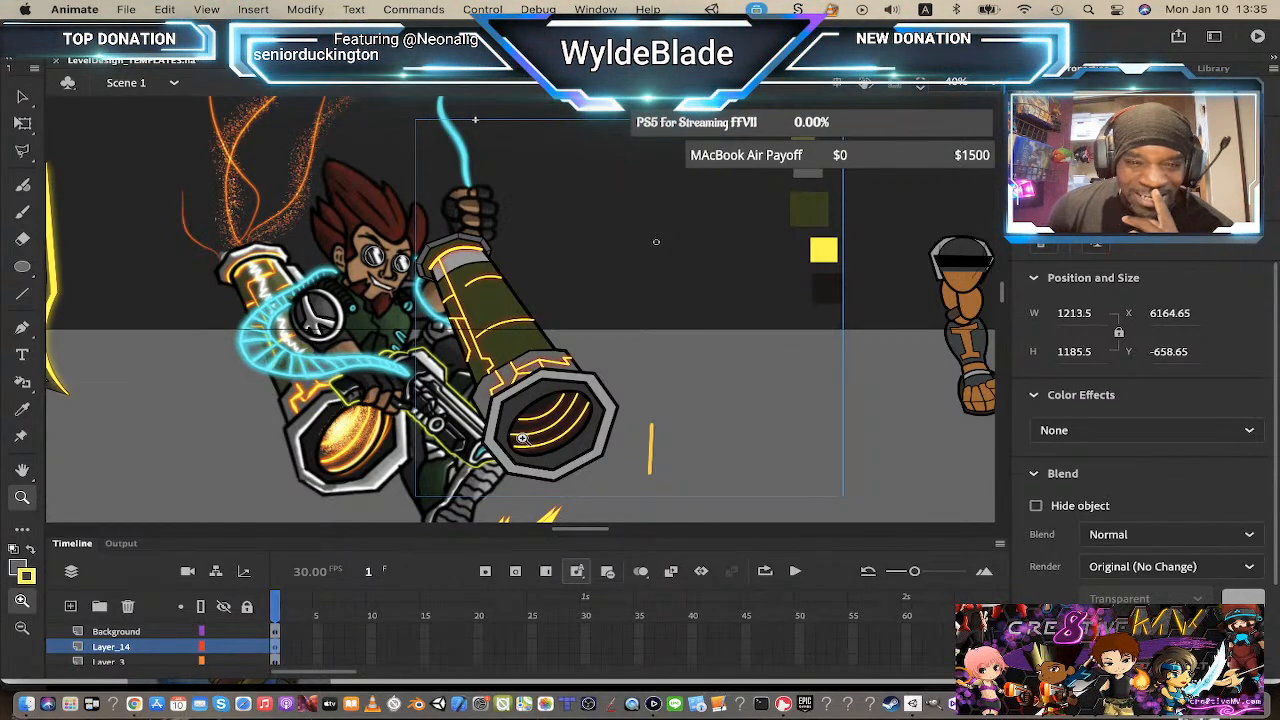
click(512, 368)
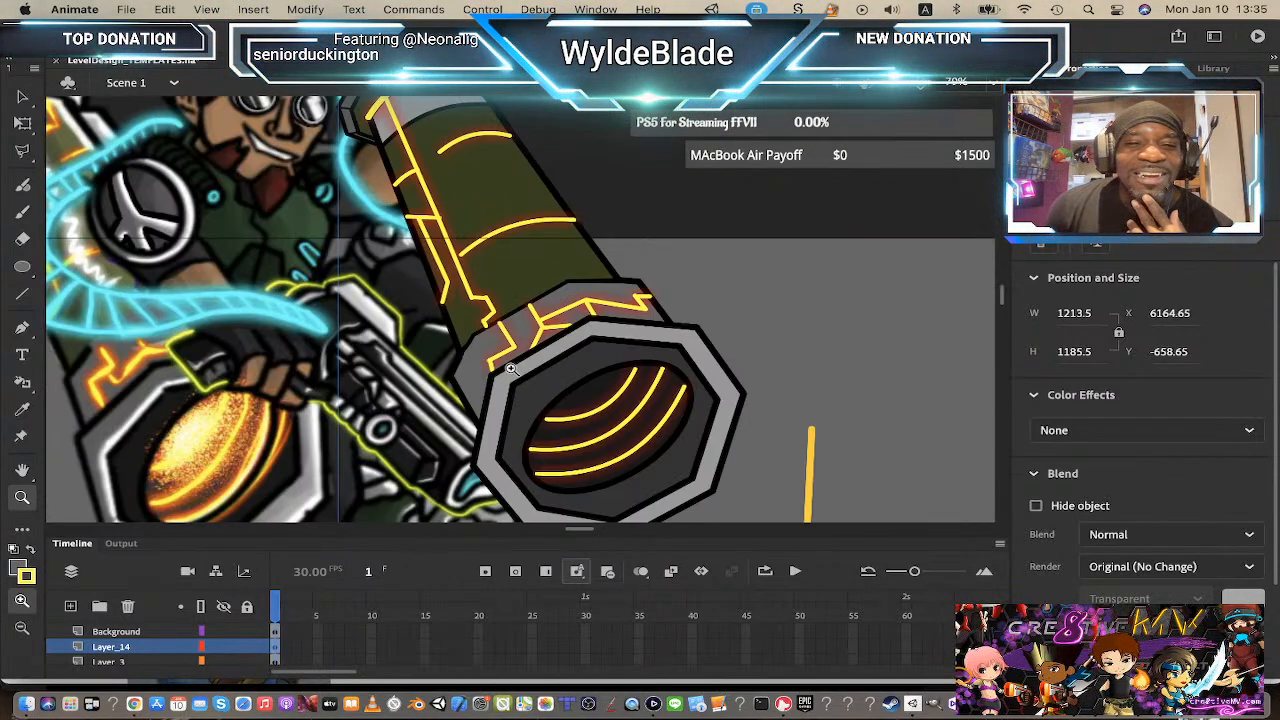
scroll(447, 364, down, 1)
scroll(448, 369, up, 1)
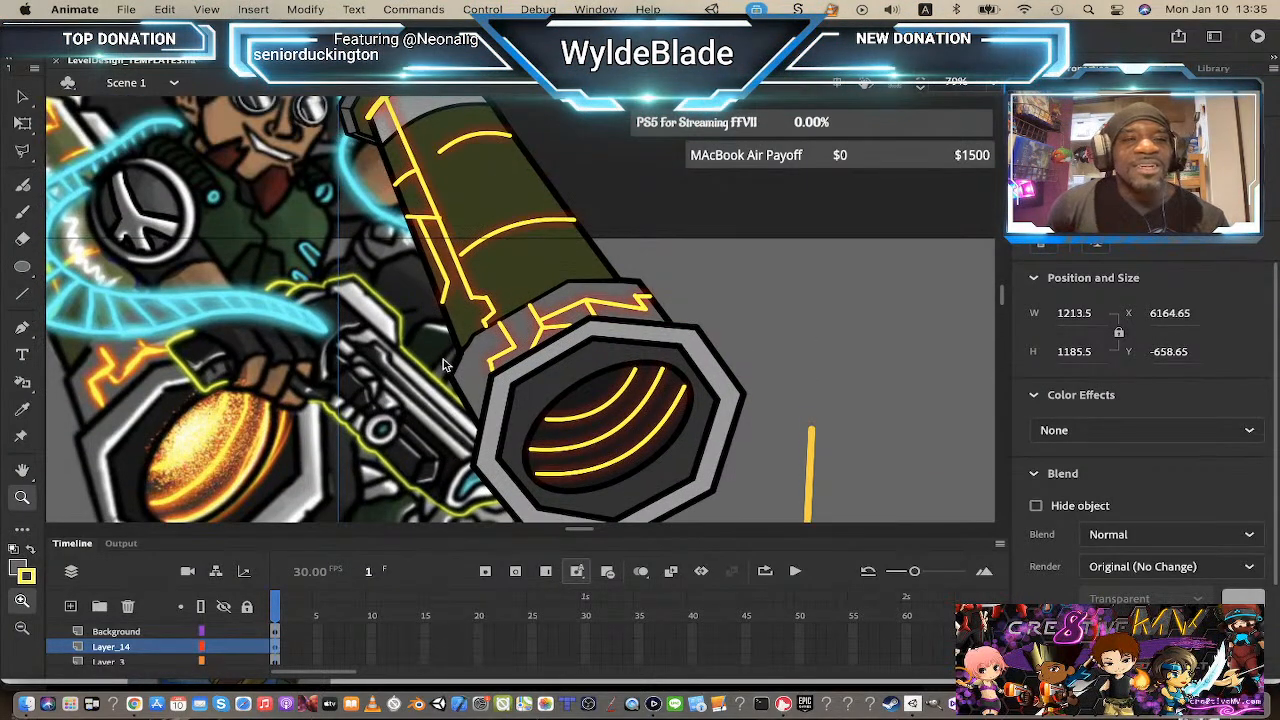
alt+click(552, 332)
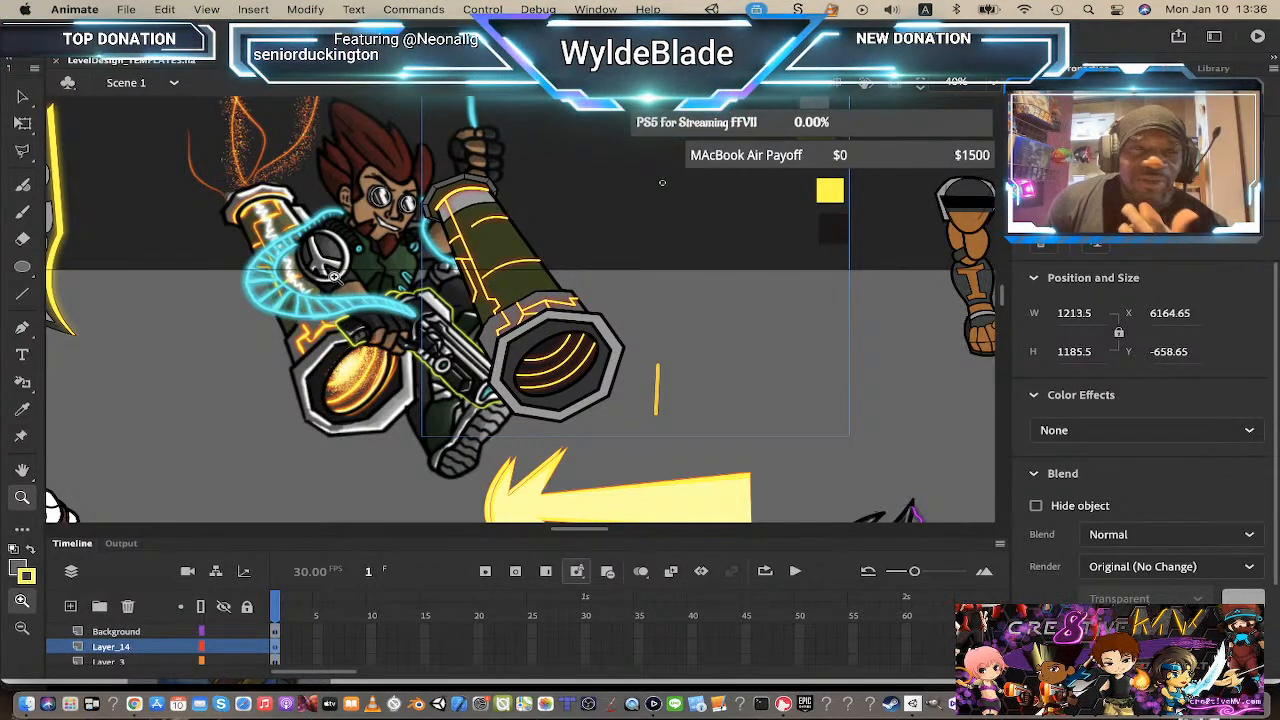
click(478, 247)
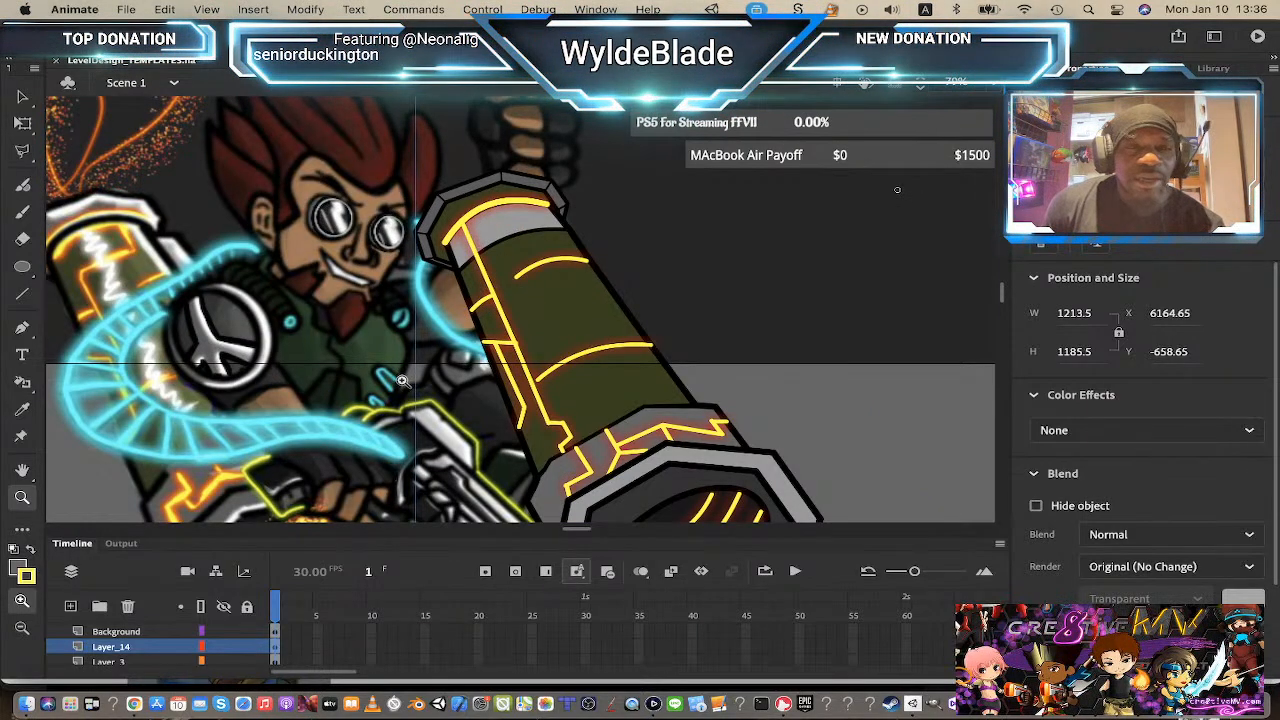
scroll(586, 314, down, 2)
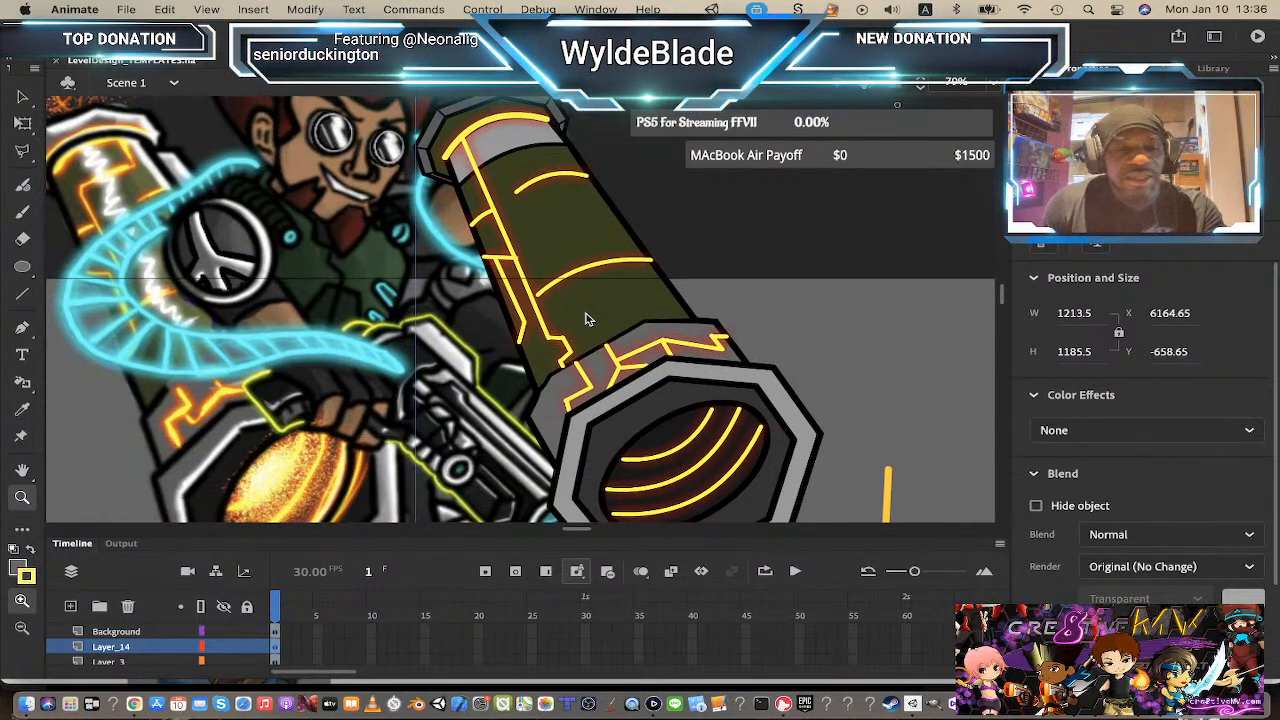
Step: Enter the barrel symbol, add a new layer above the barrelhead layer, and set the stroke color to white
key(v)
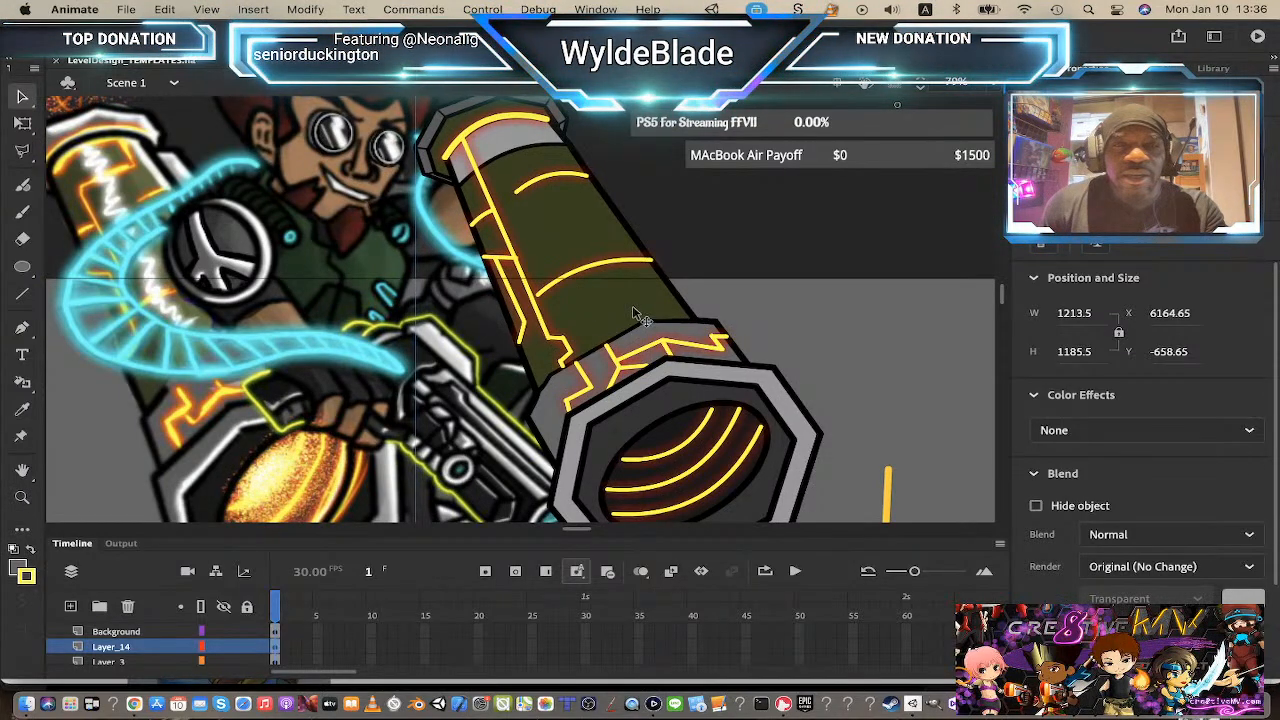
double_click(640, 315)
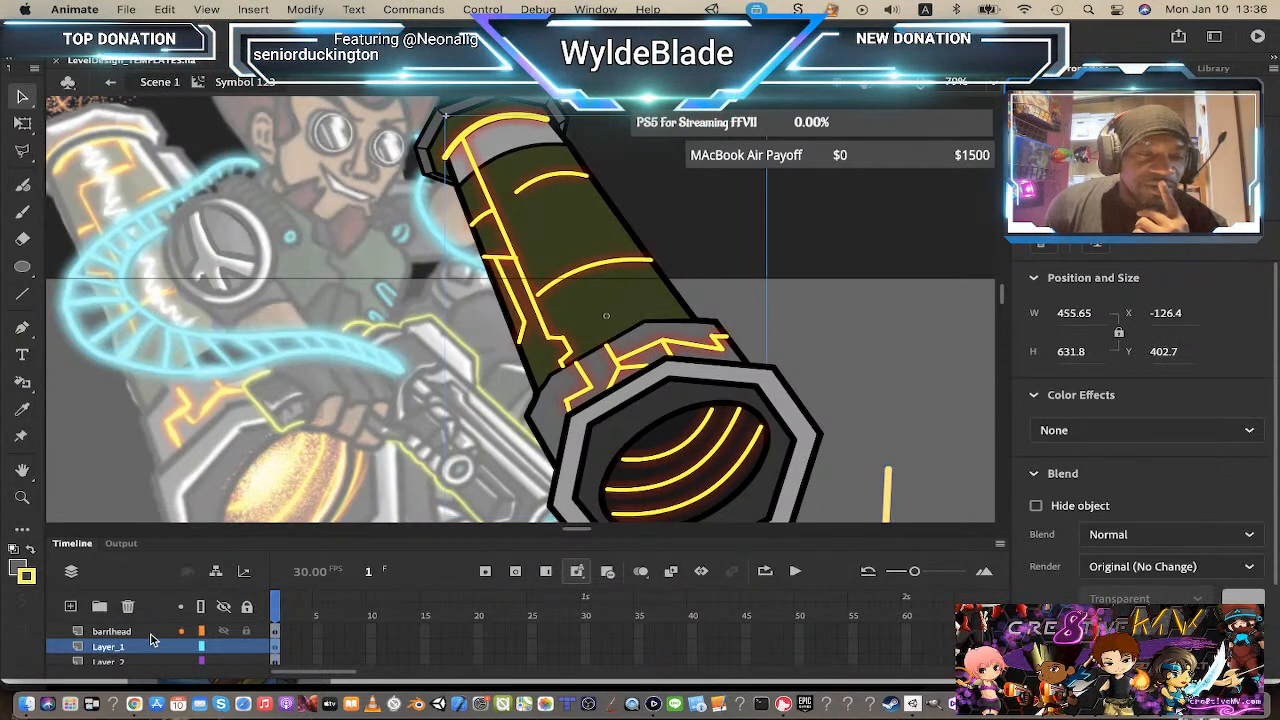
click(97, 633)
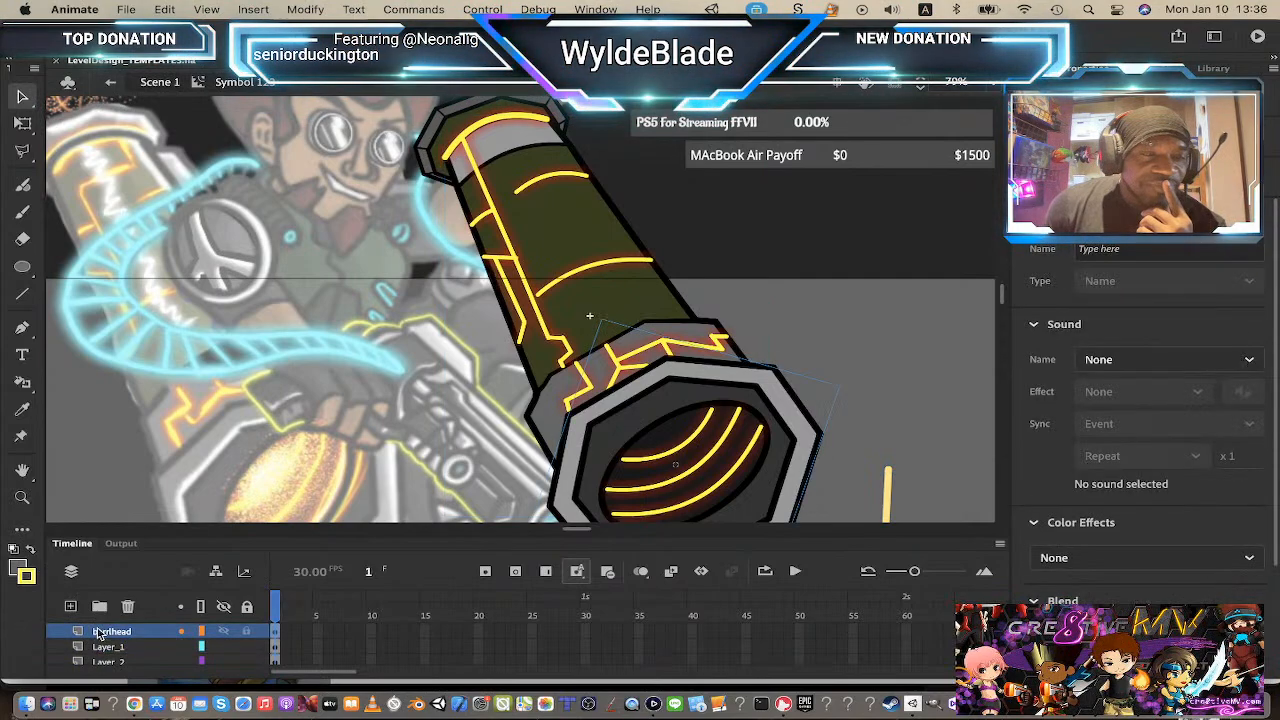
click(76, 606)
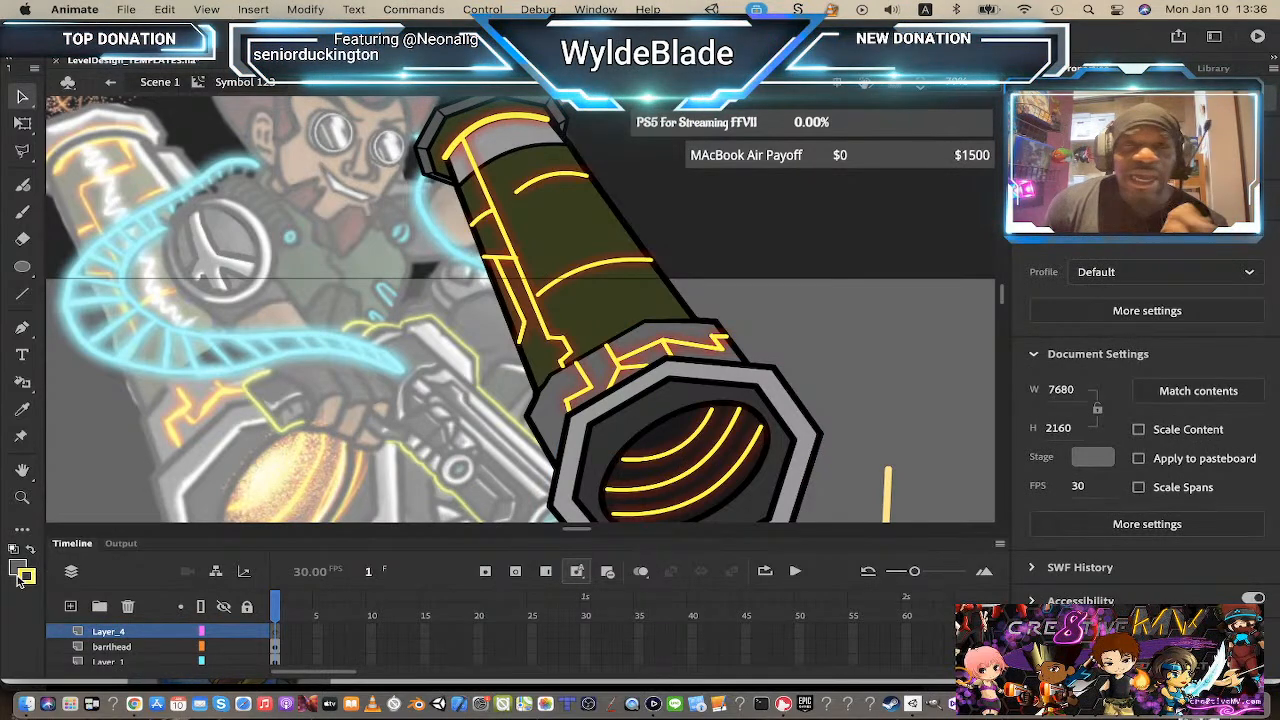
scroll(575, 335, up, 3)
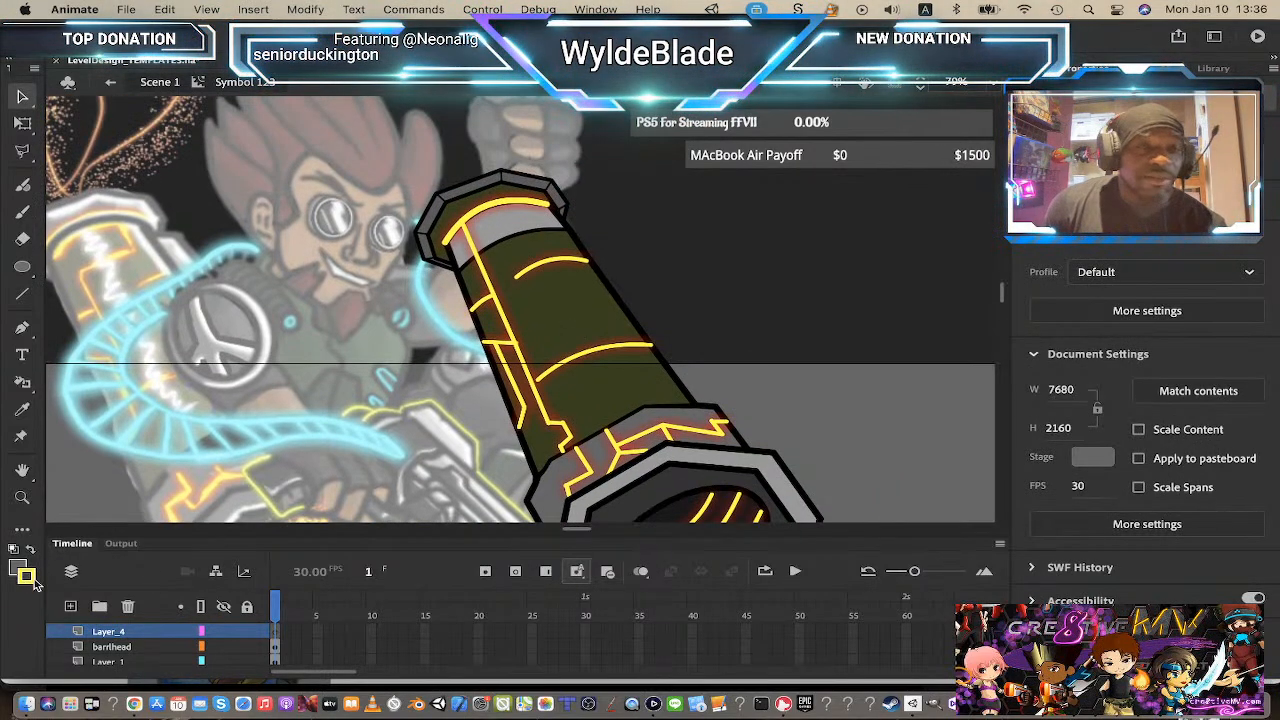
click(27, 578)
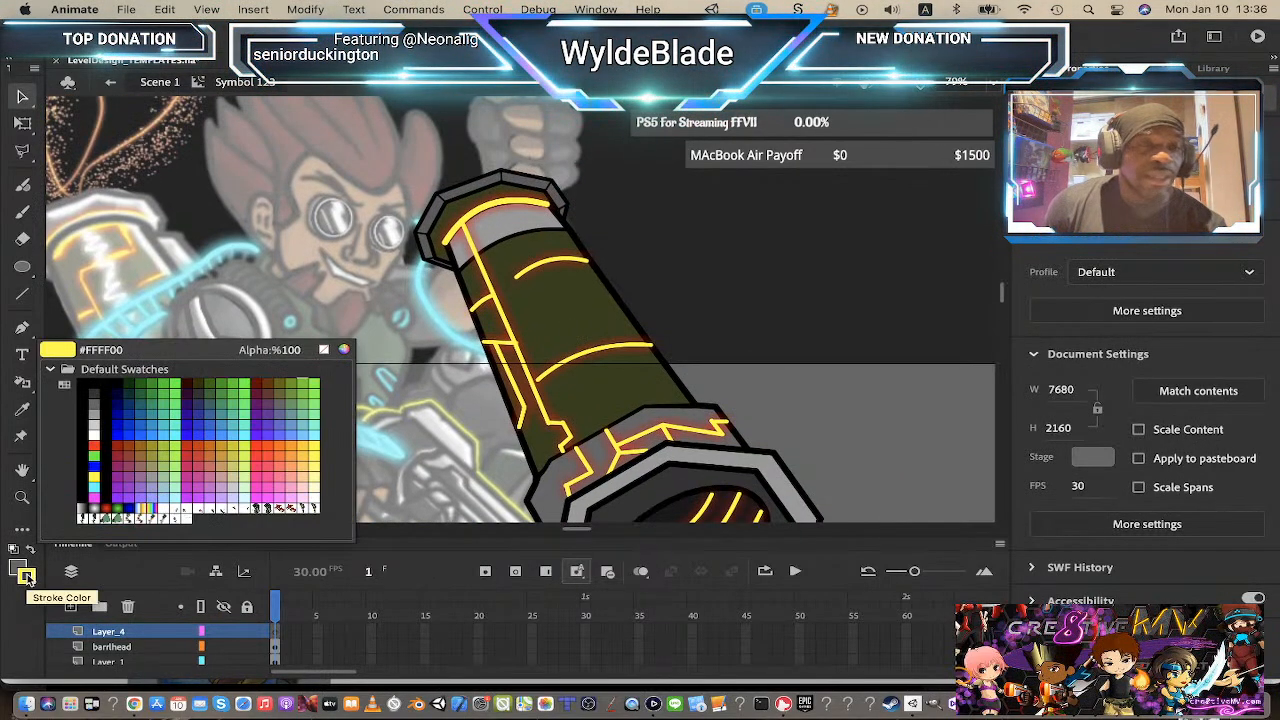
click(95, 432)
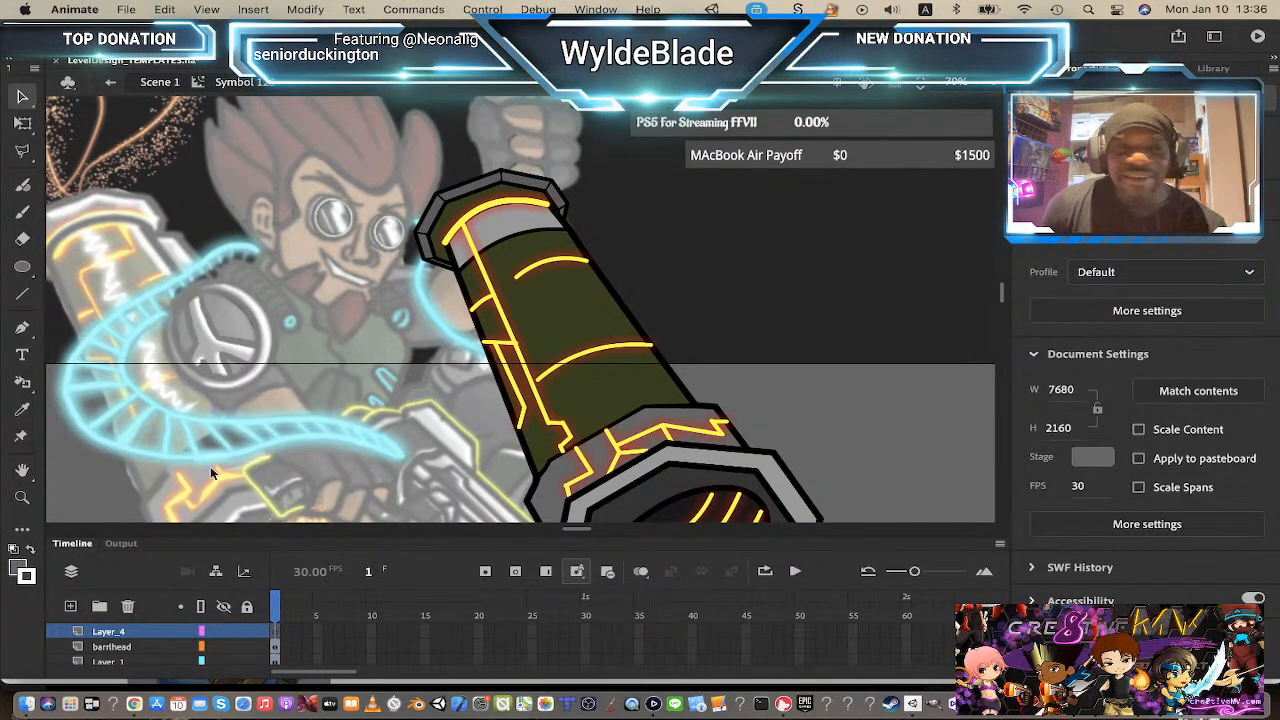
Step: Draw a white 6-point highlight line along the top rim of the barrel cap
click(21, 296)
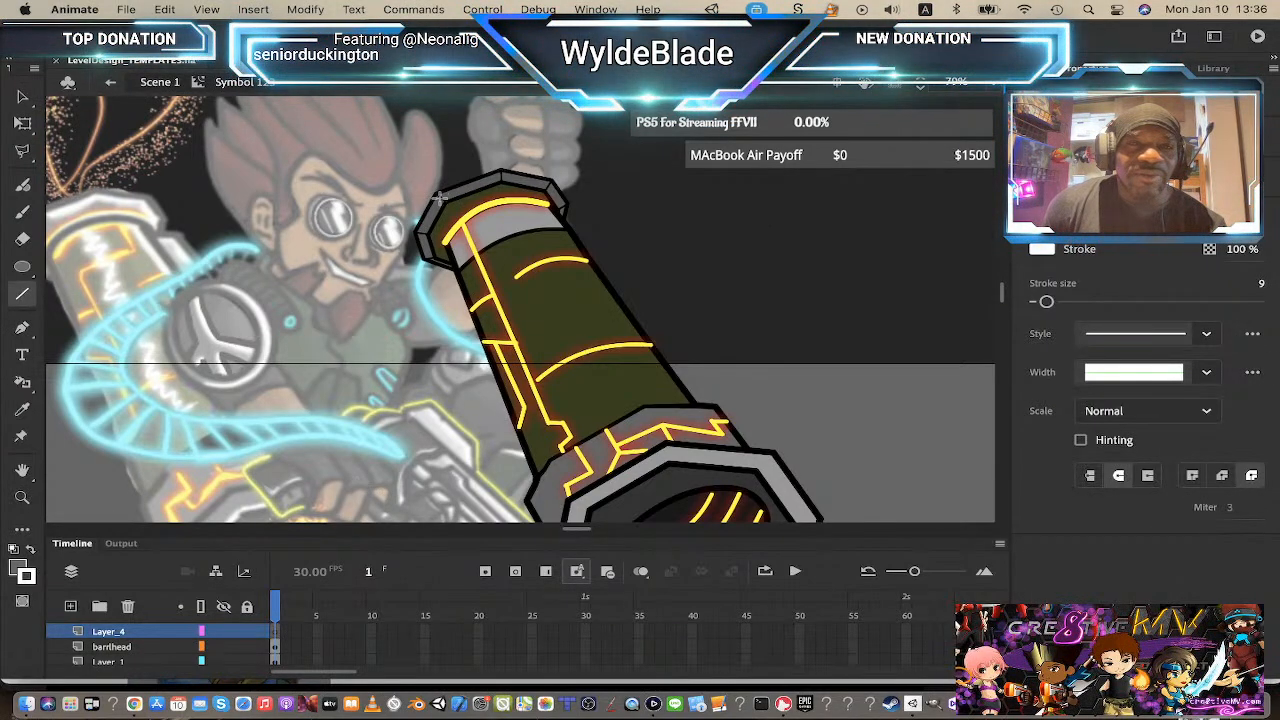
mouse_move(438, 197)
mouse_down()
mouse_move(508, 166)
mouse_move(501, 174)
mouse_up()
key(super+z)
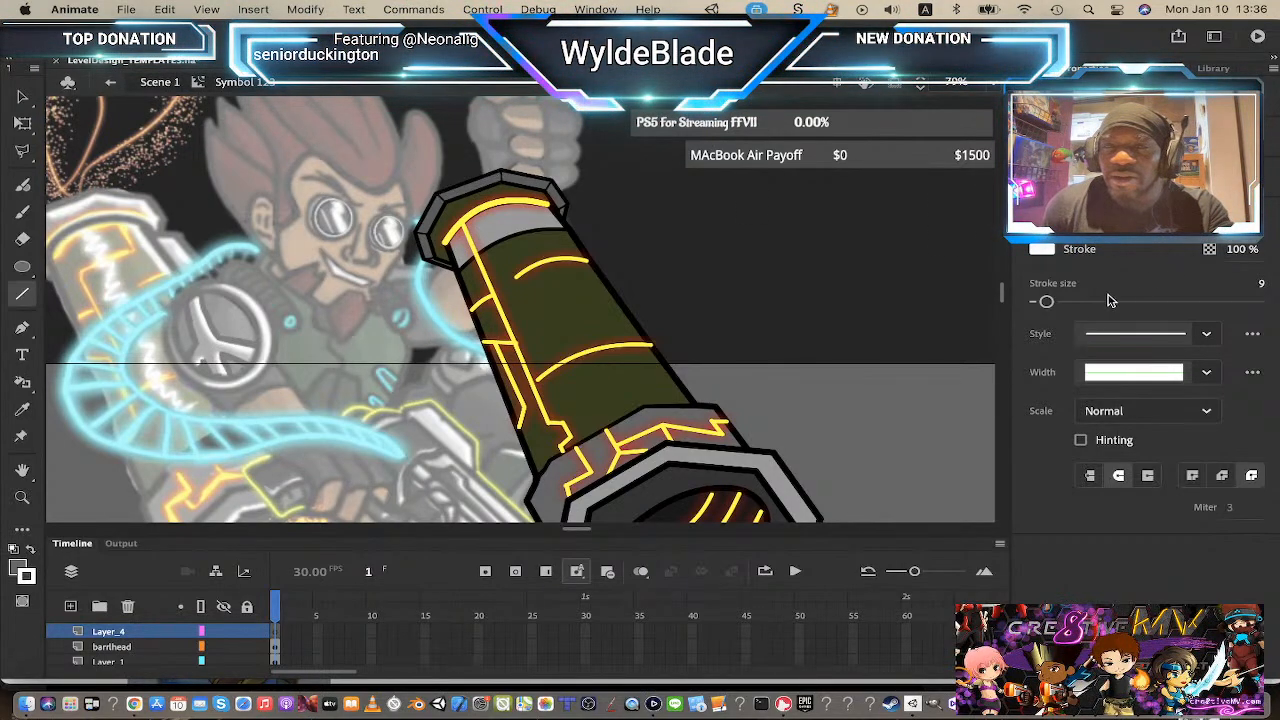
drag(1046, 301, 1042, 304)
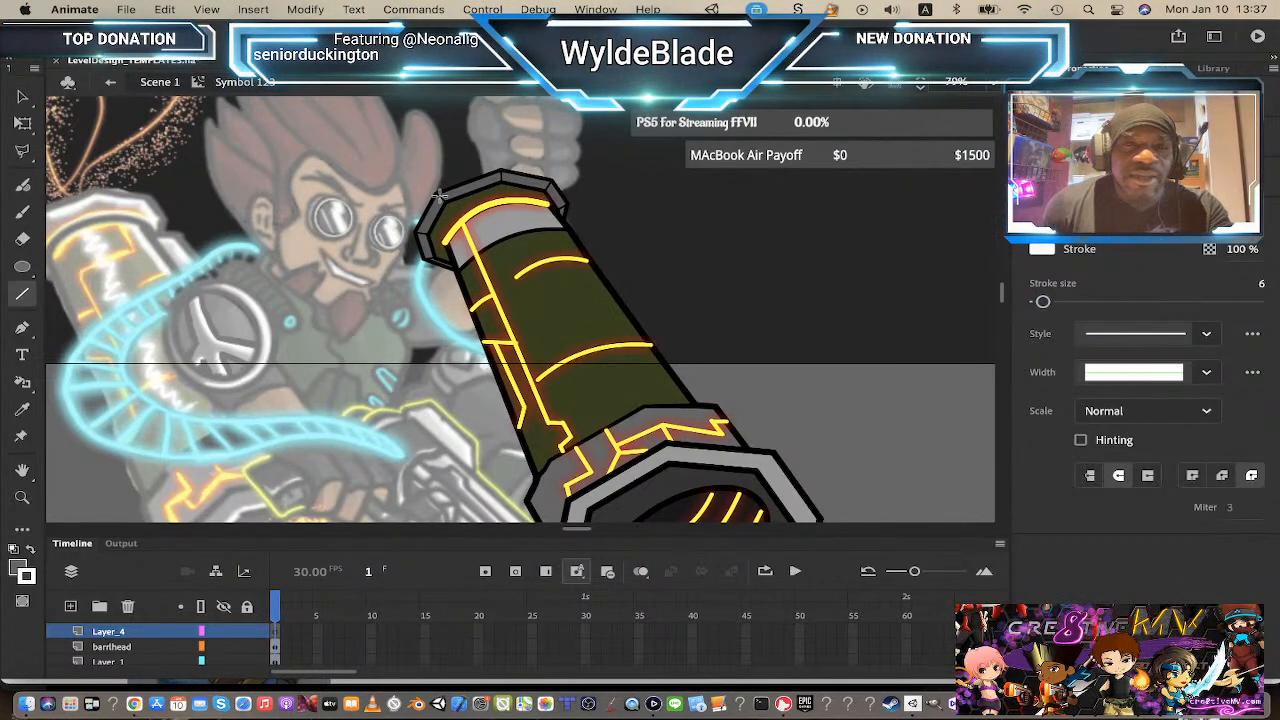
mouse_move(437, 195)
mouse_down()
mouse_move(497, 170)
mouse_move(553, 185)
mouse_up()
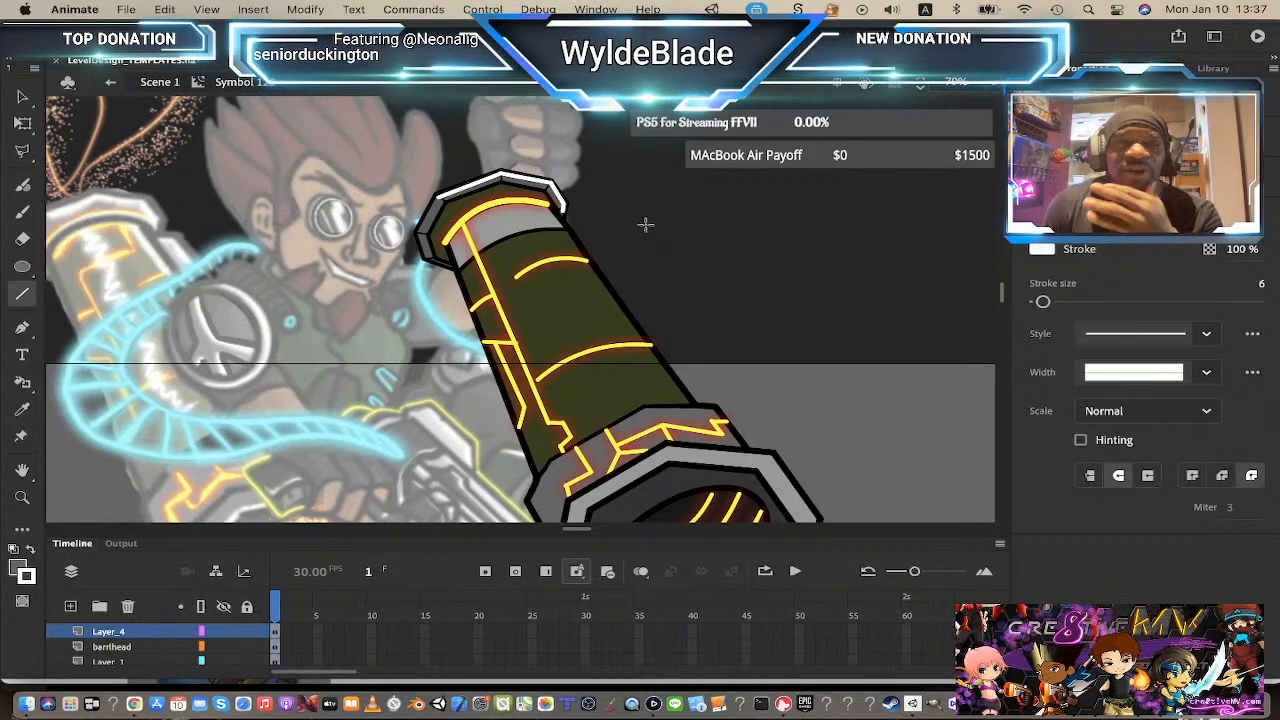
Step: Try drawing a short white line down from the barrel cap's top rim
scroll(639, 213, down, 2)
scroll(639, 213, up, 2)
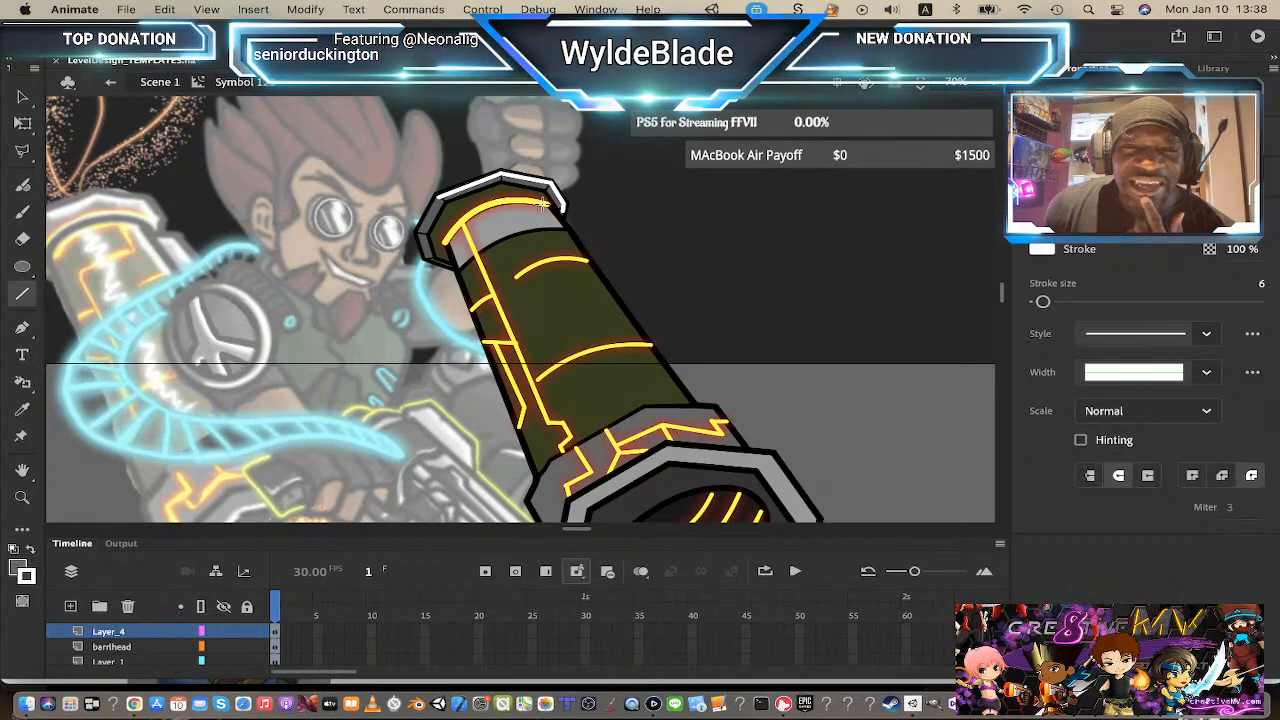
drag(541, 201, 576, 260)
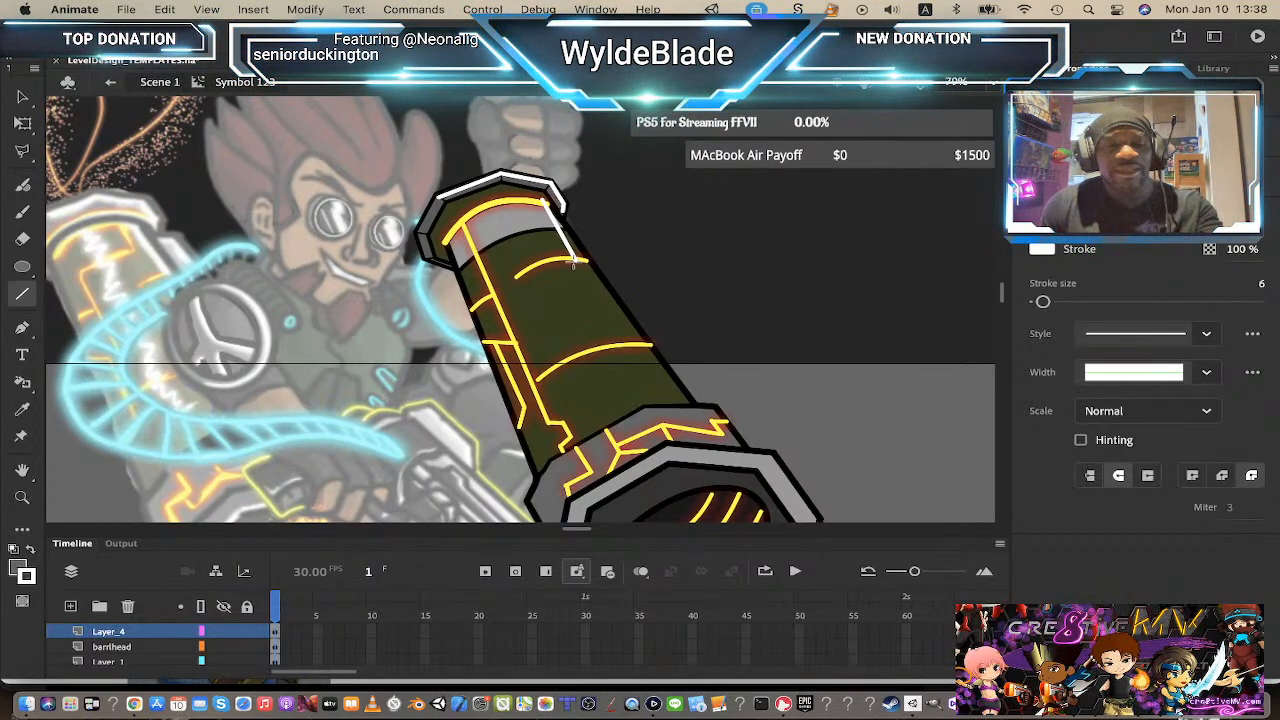
key(super+z)
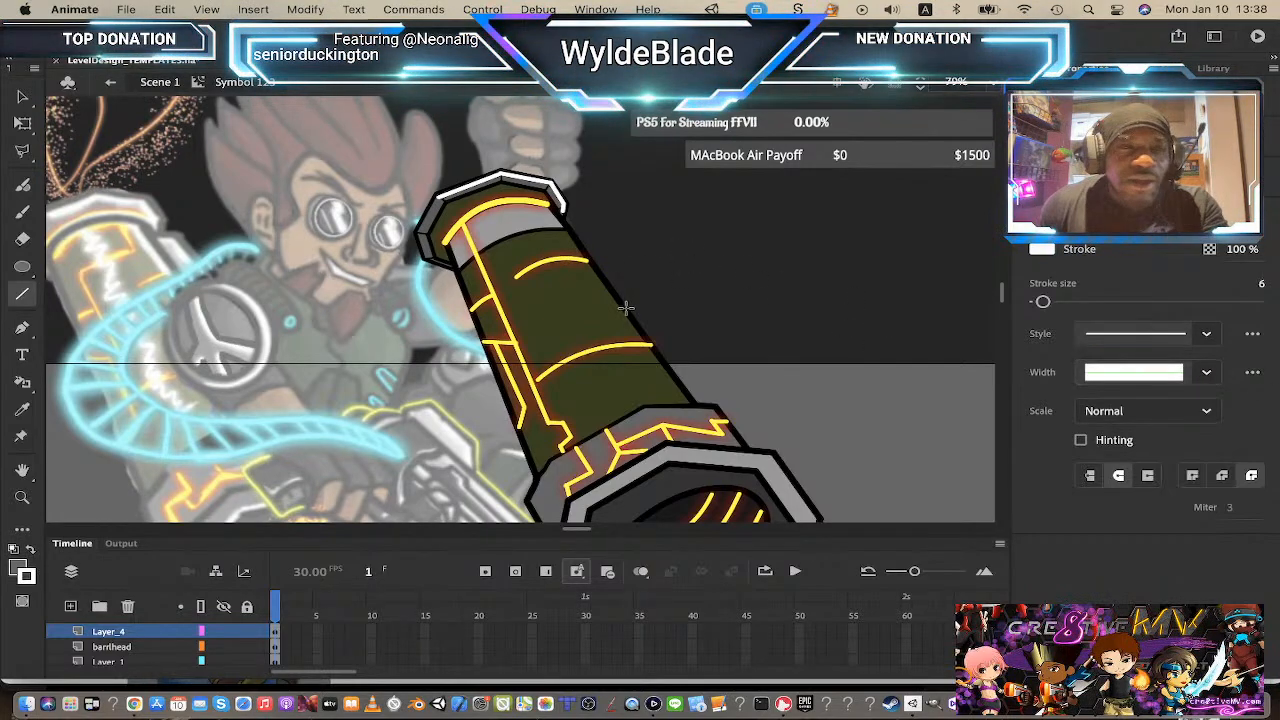
Step: Try drawing a 10-point white highlight line along the barrel's upper edge
drag(1044, 302, 1050, 305)
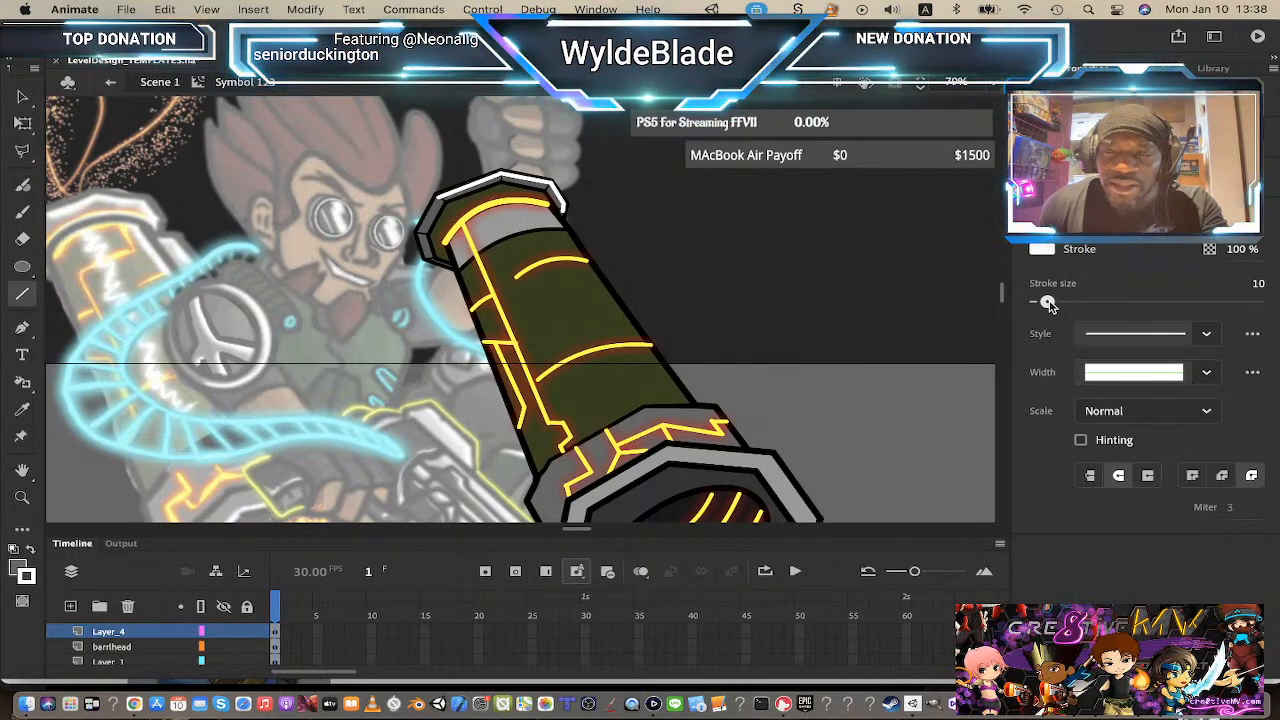
drag(542, 202, 680, 400)
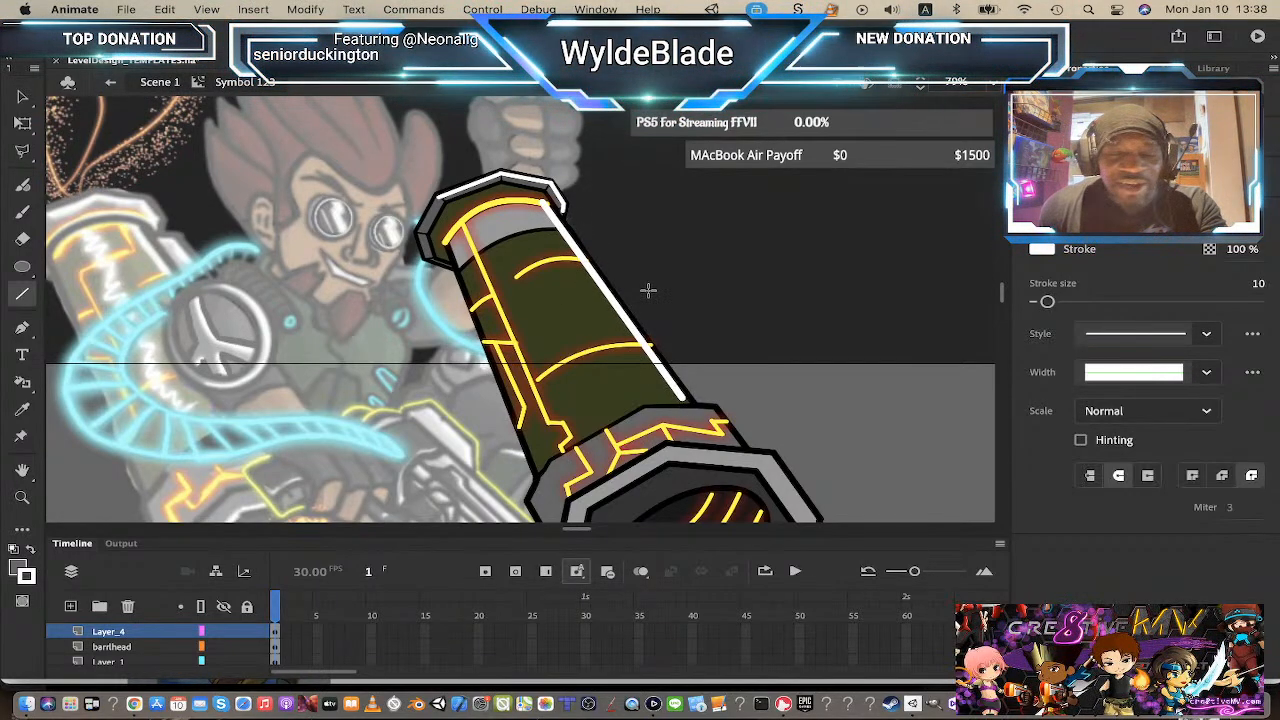
key(super+z)
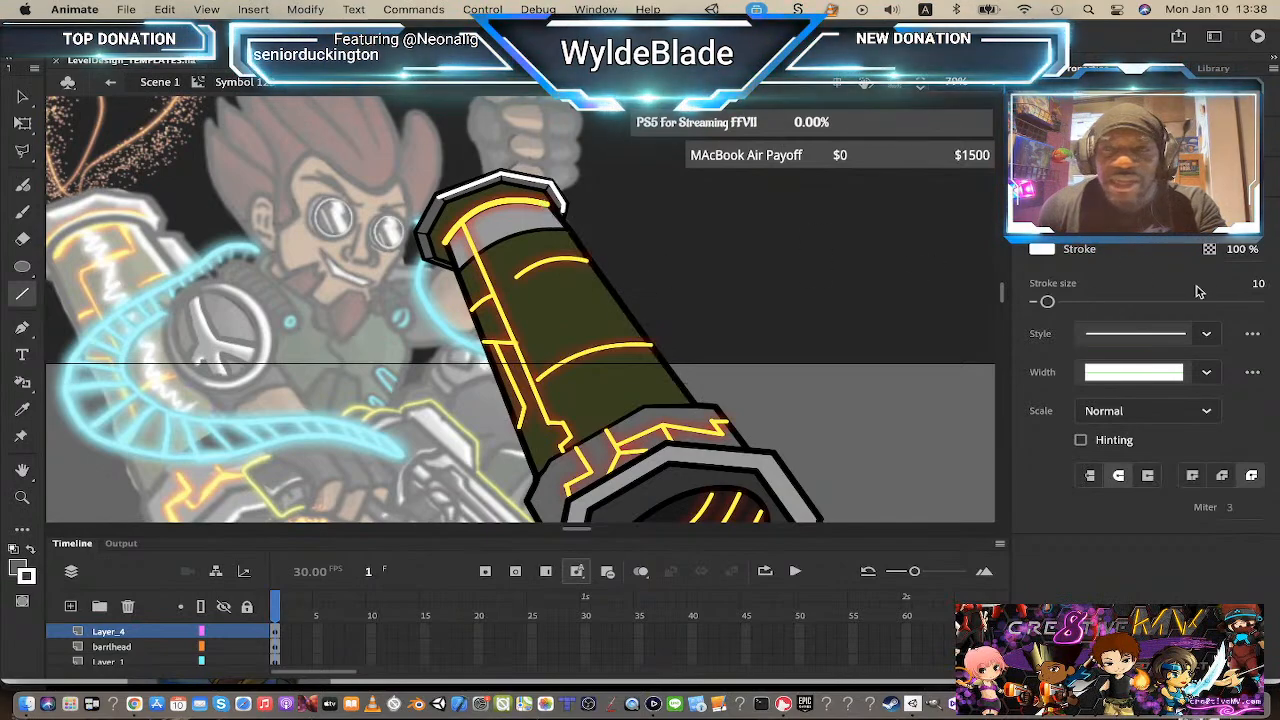
Step: Set the stroke size to 8 and draw a white highlight line along the barrel's upper edge from the cap
click(1047, 302)
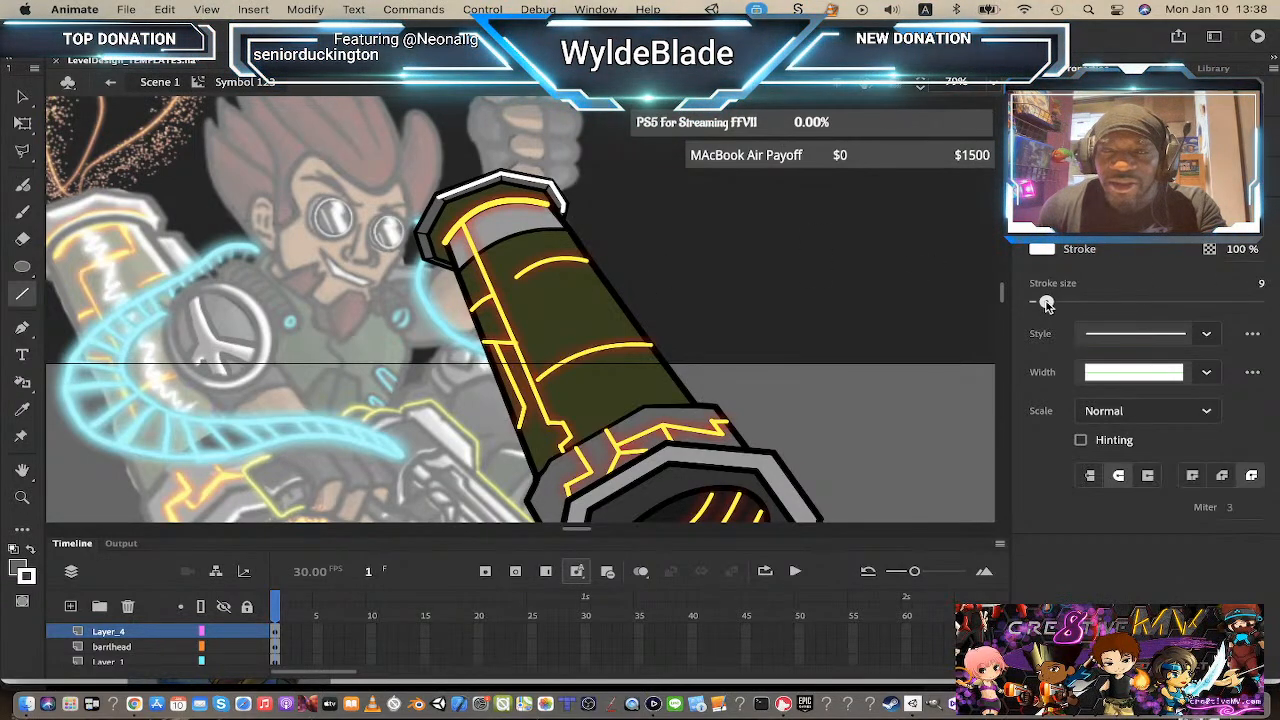
click(1045, 302)
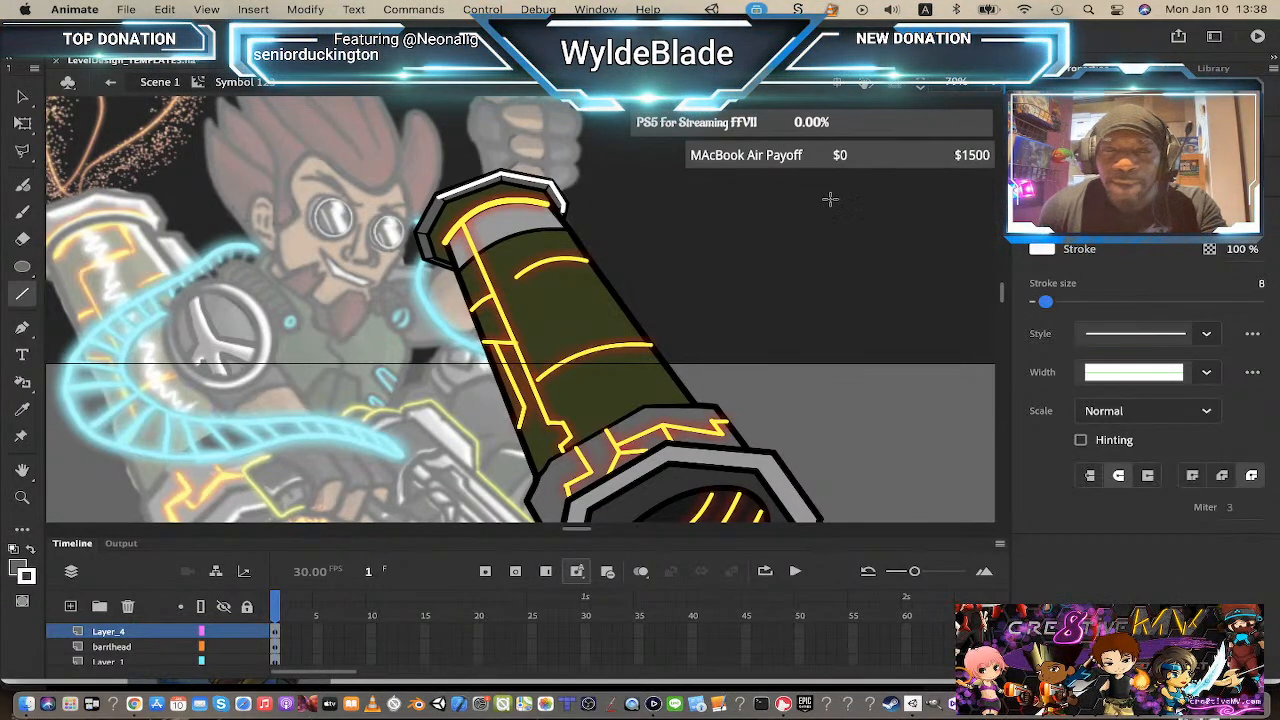
mouse_move(541, 203)
mouse_down()
mouse_move(588, 288)
mouse_move(680, 396)
mouse_up()
drag(681, 397, 681, 395)
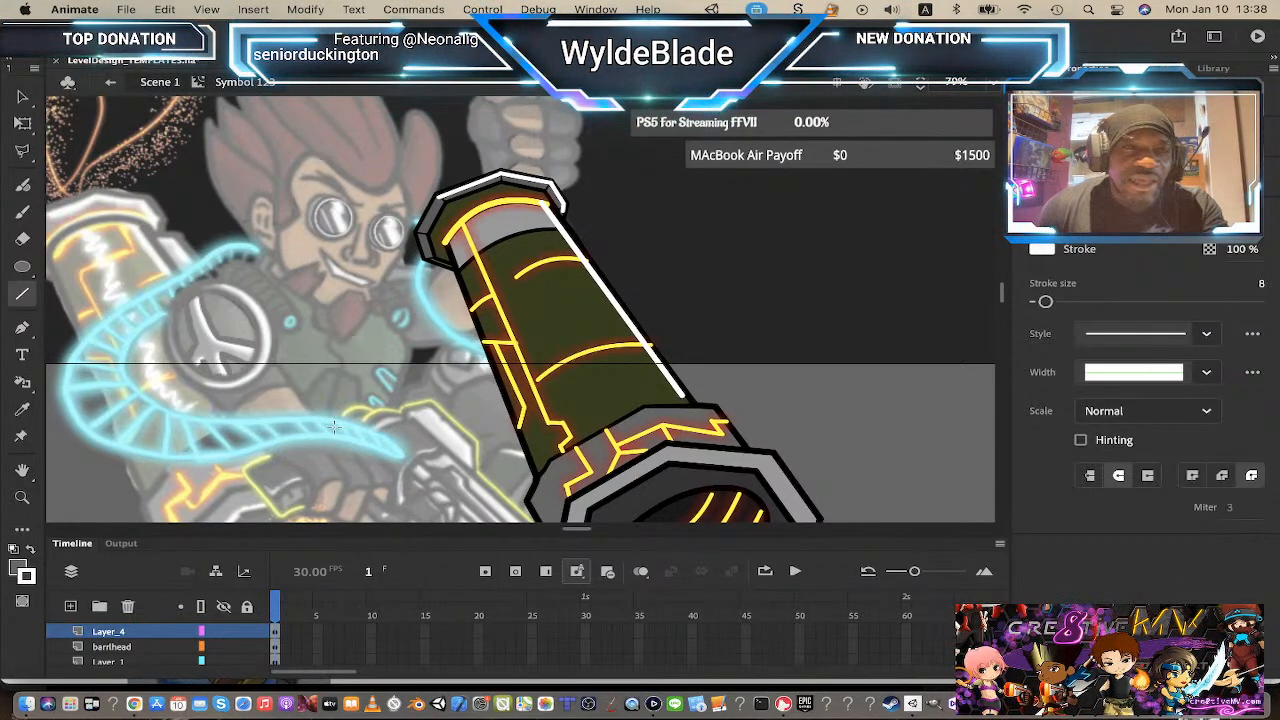
Step: Draw a white highlight line along the top rim of the barrel's muzzle
scroll(558, 275, down, 3)
scroll(558, 268, down, 3)
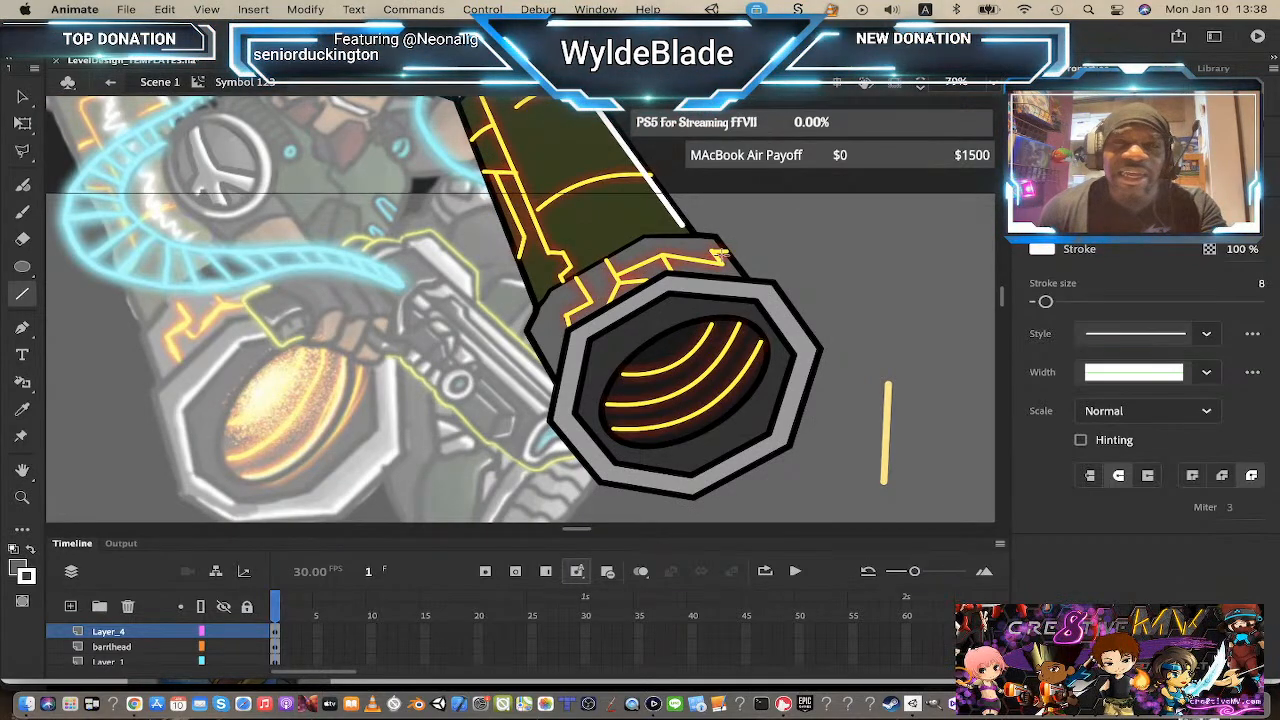
scroll(724, 256, down, 3)
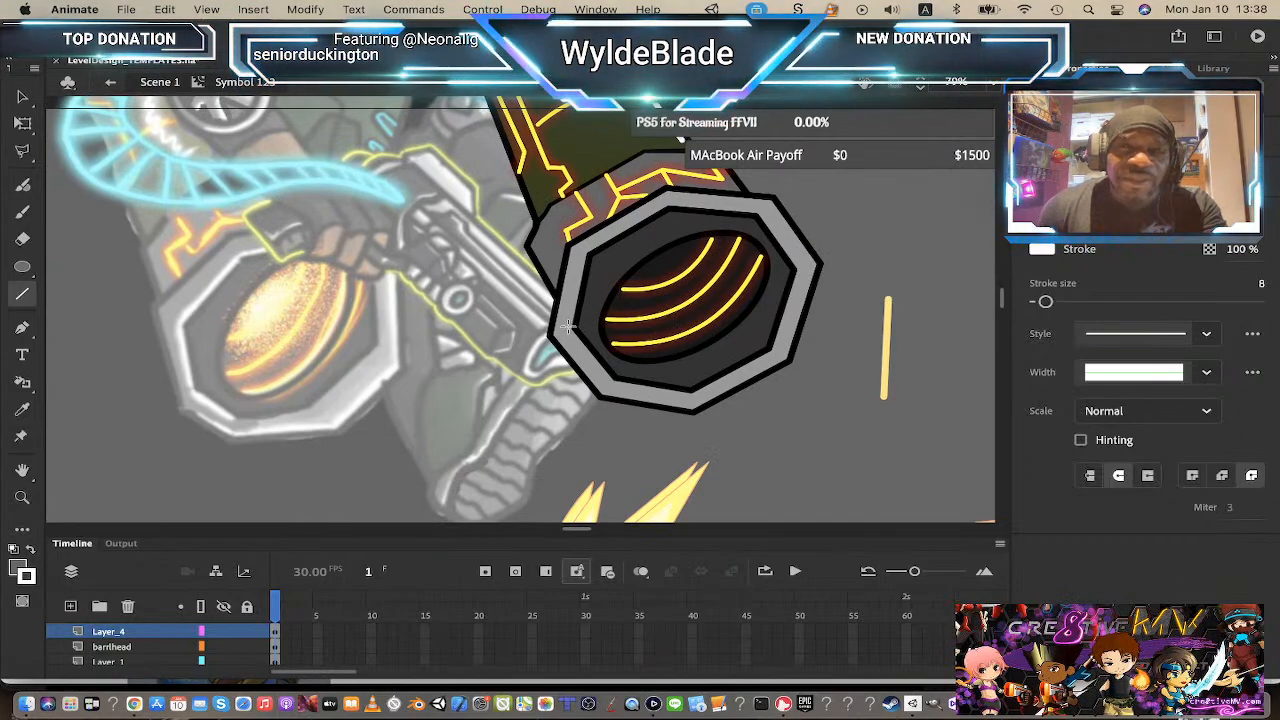
mouse_move(575, 283)
mouse_down()
mouse_move(586, 252)
mouse_move(635, 218)
mouse_move(674, 202)
mouse_move(759, 206)
mouse_up()
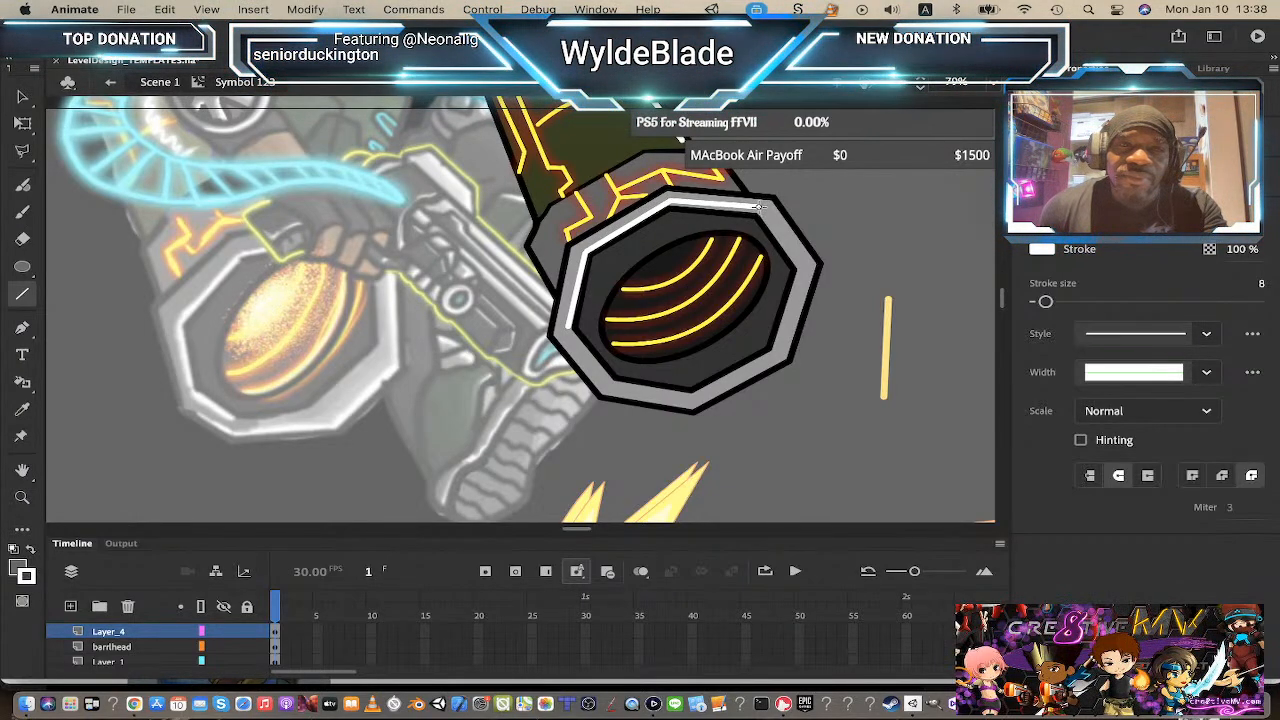
key(ctrl+z)
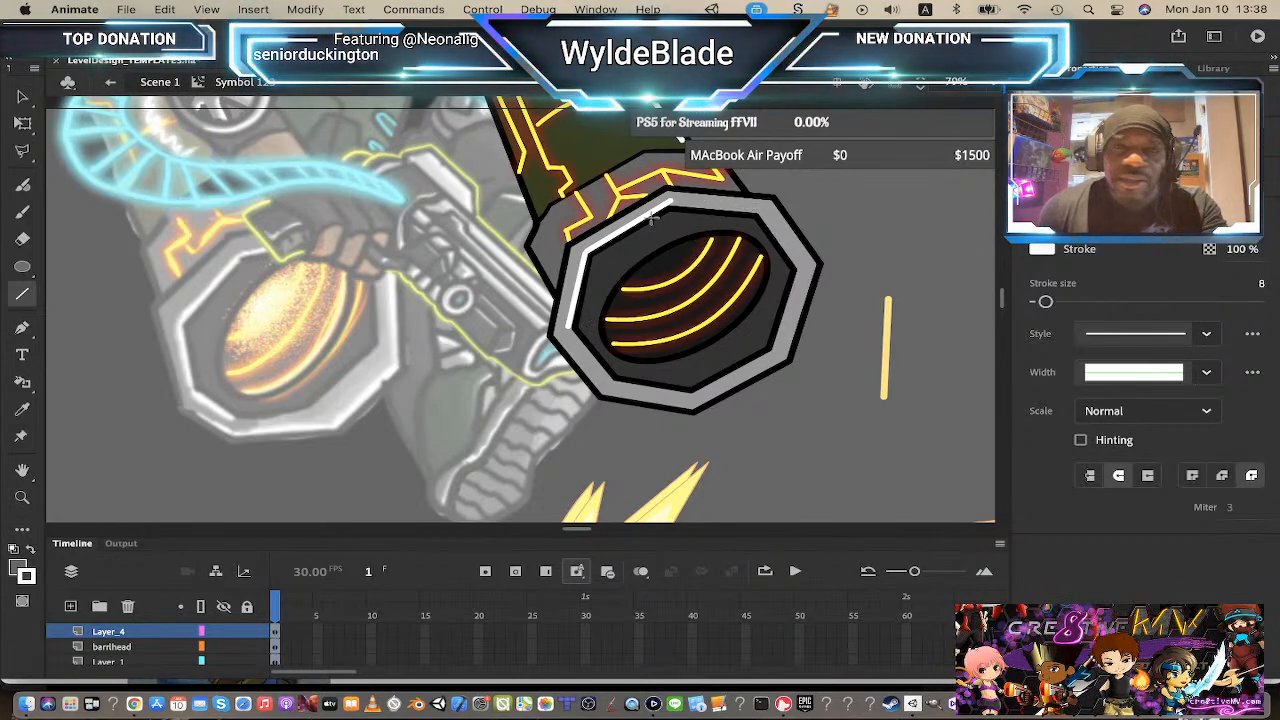
drag(670, 200, 766, 208)
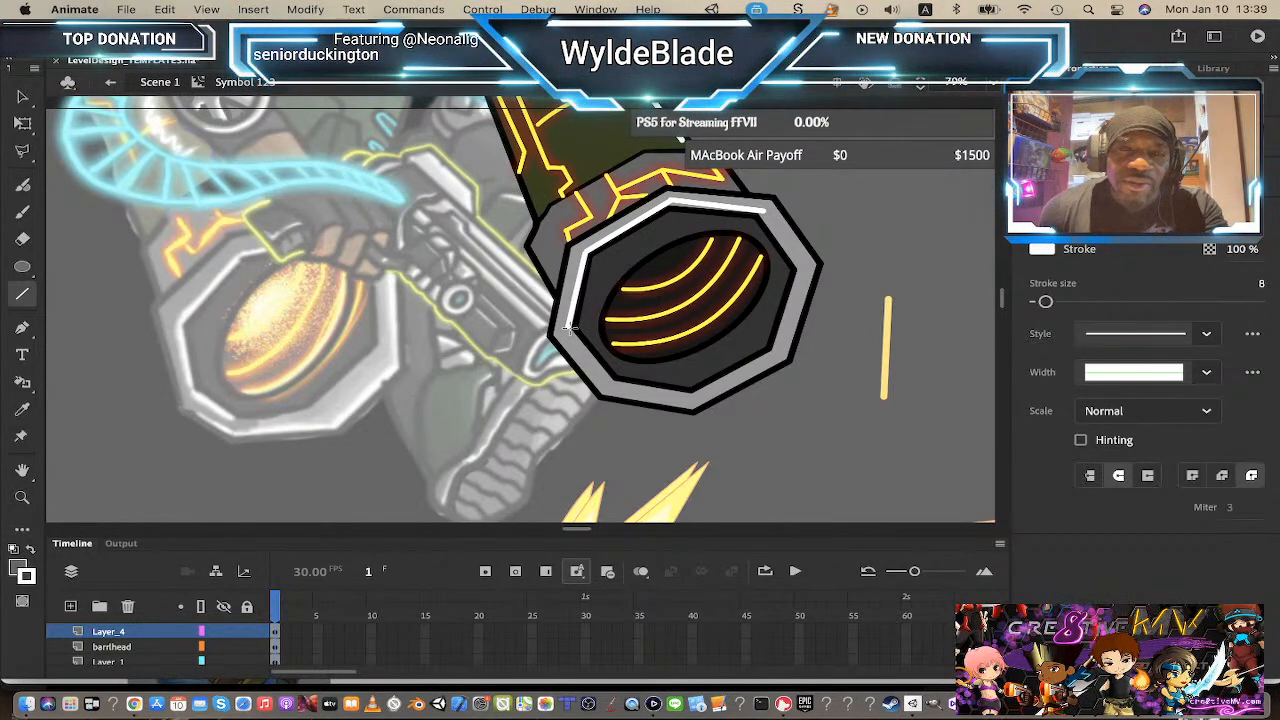
Step: Draw white highlight lines along the left, bottom and right sides of the muzzle's outer rim
drag(570, 328, 617, 388)
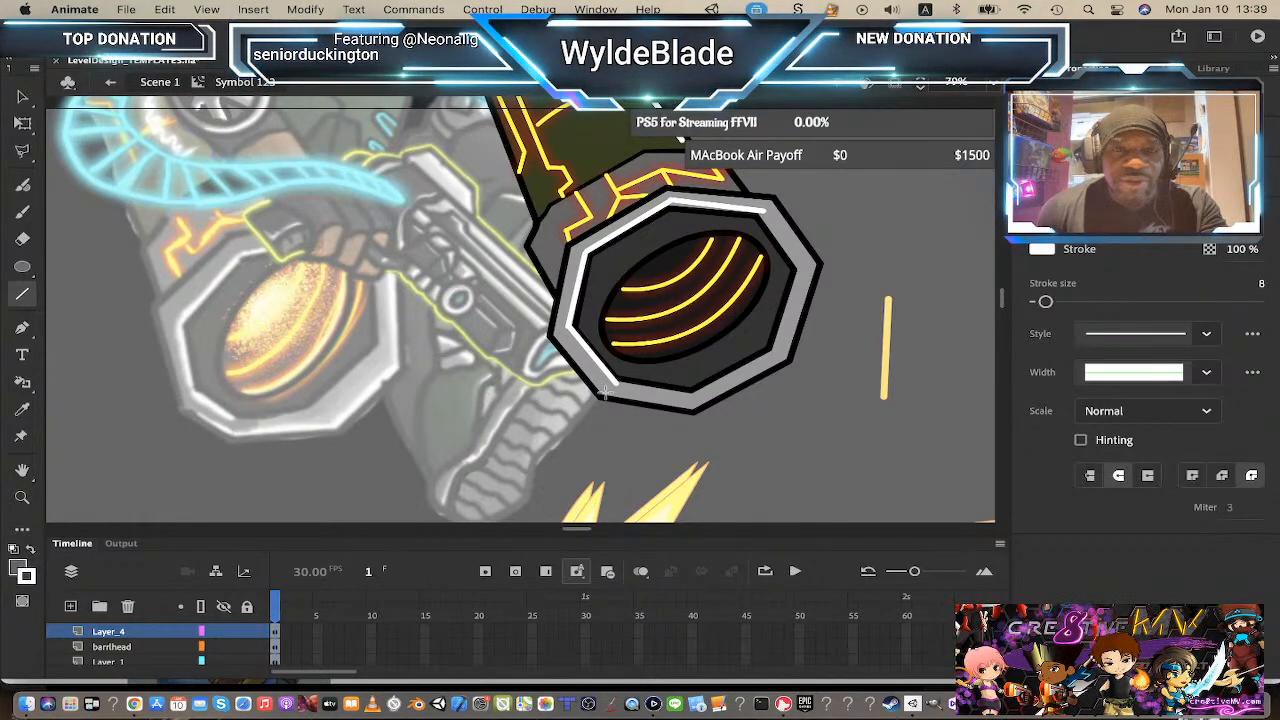
mouse_move(604, 395)
mouse_down()
mouse_move(691, 408)
mouse_move(788, 356)
mouse_up()
mouse_move(788, 356)
mouse_down()
mouse_move(815, 265)
mouse_move(771, 202)
mouse_up()
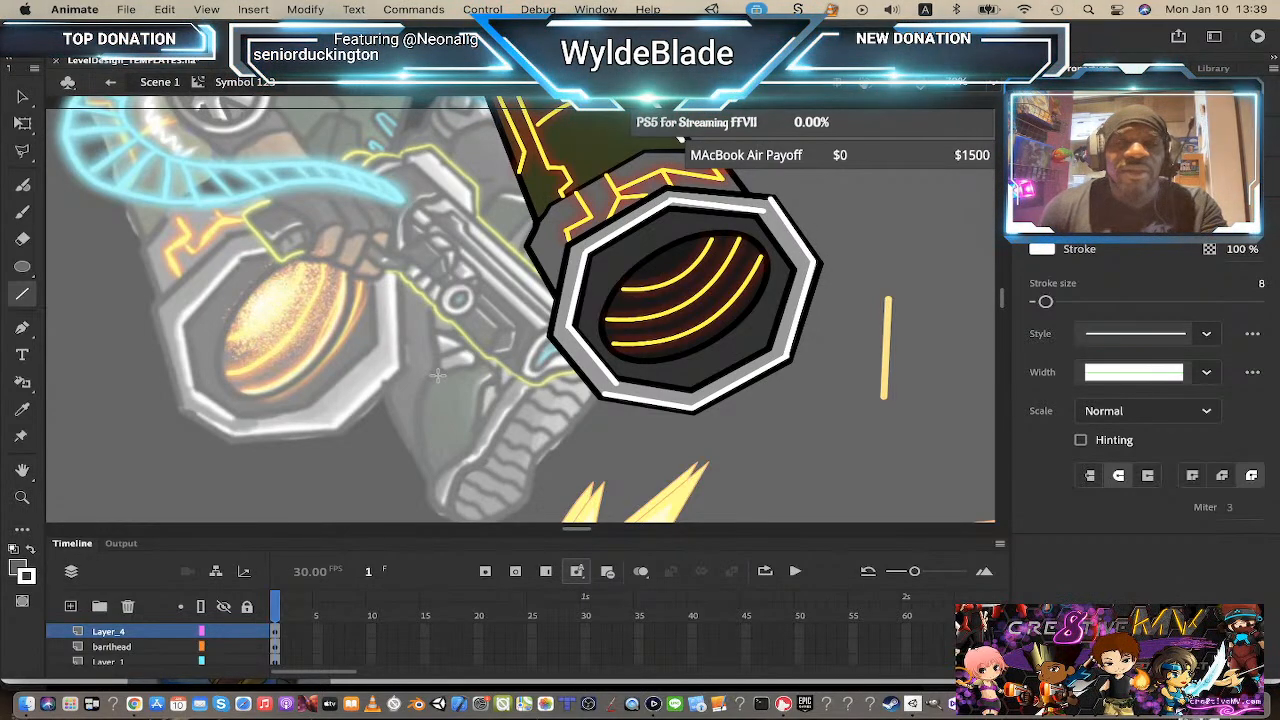
Step: Try drawing a straight white line down the middle of the barrel
scroll(430, 330, up, 2)
scroll(430, 326, up, 2)
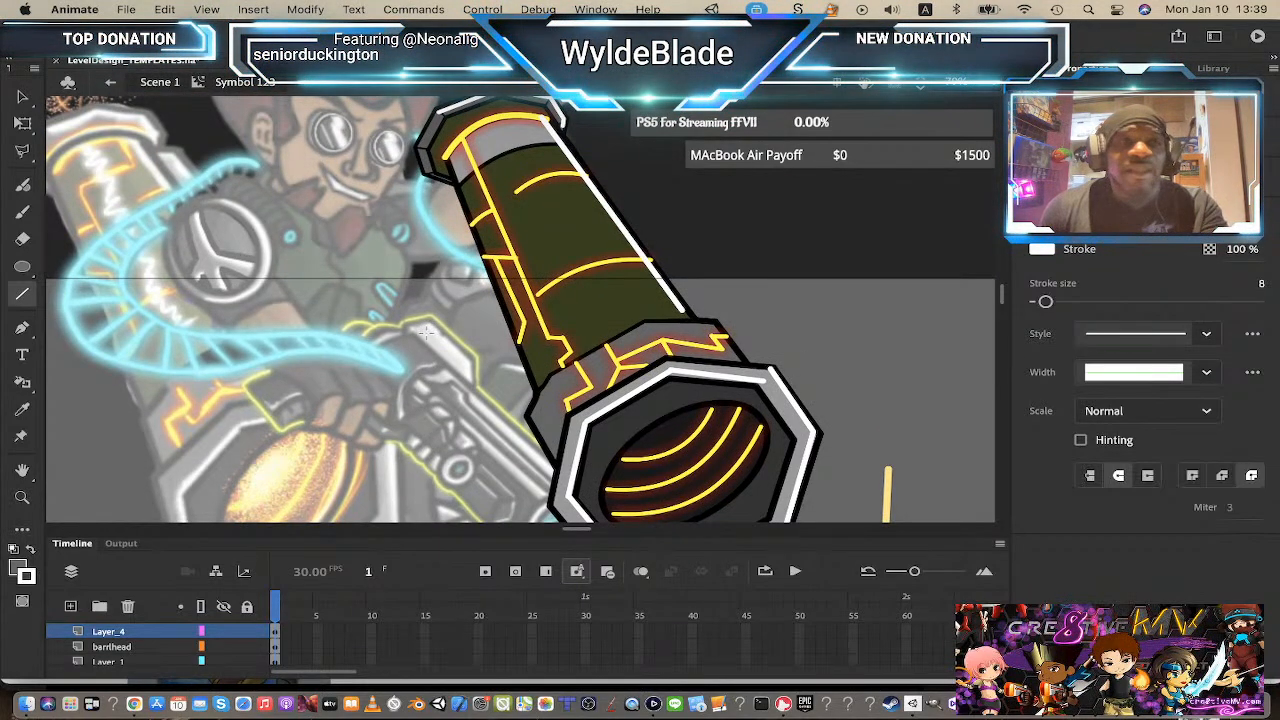
scroll(494, 327, up, 1)
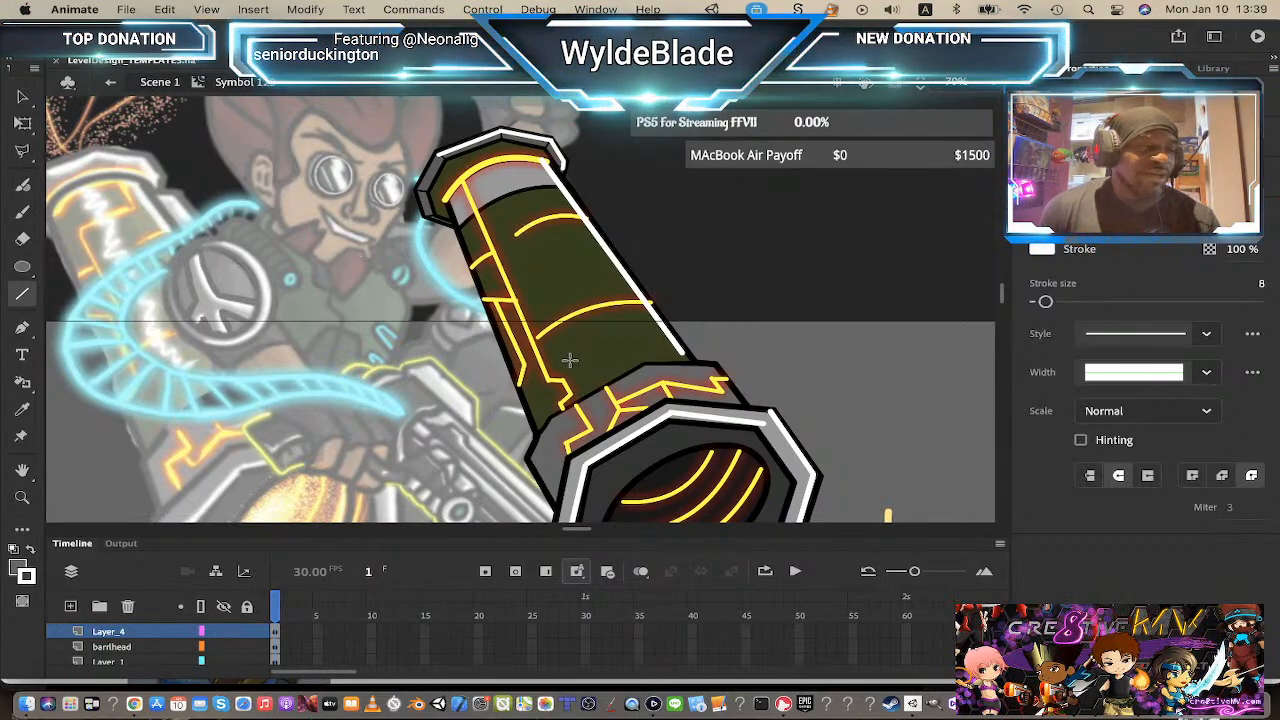
mouse_move(478, 172)
mouse_down()
mouse_move(596, 362)
mouse_move(582, 378)
mouse_up()
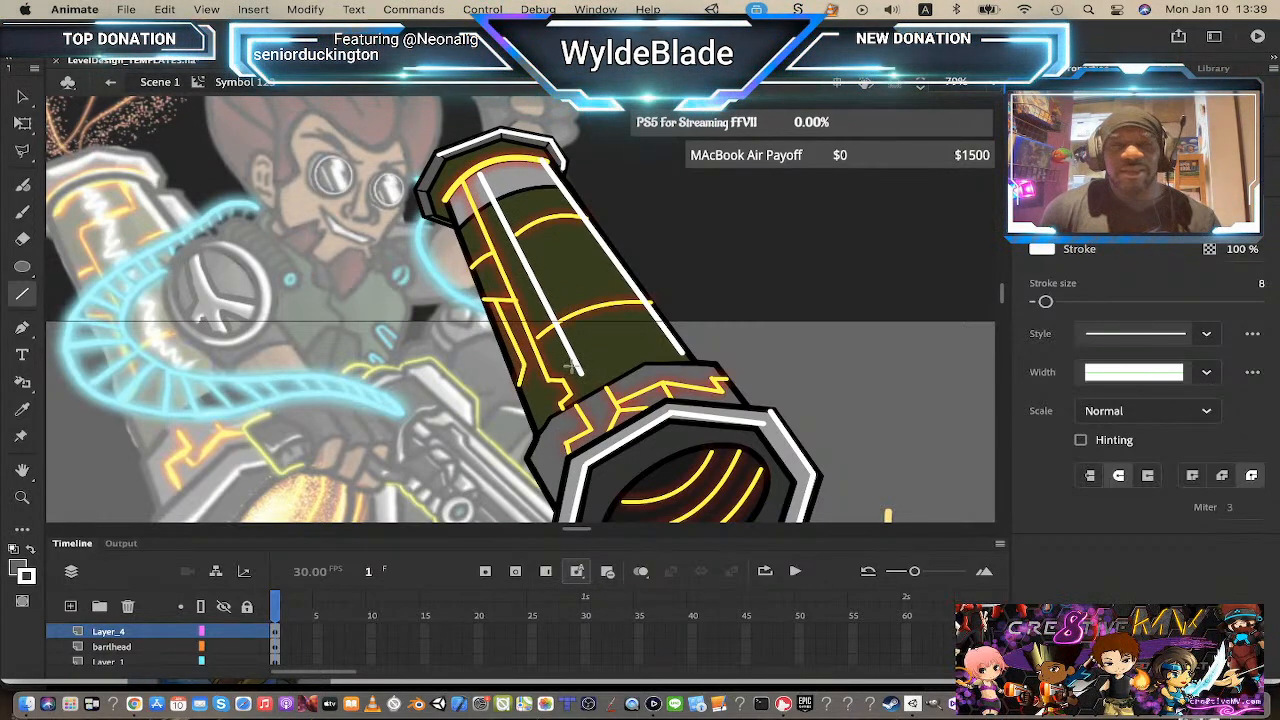
key(super+z)
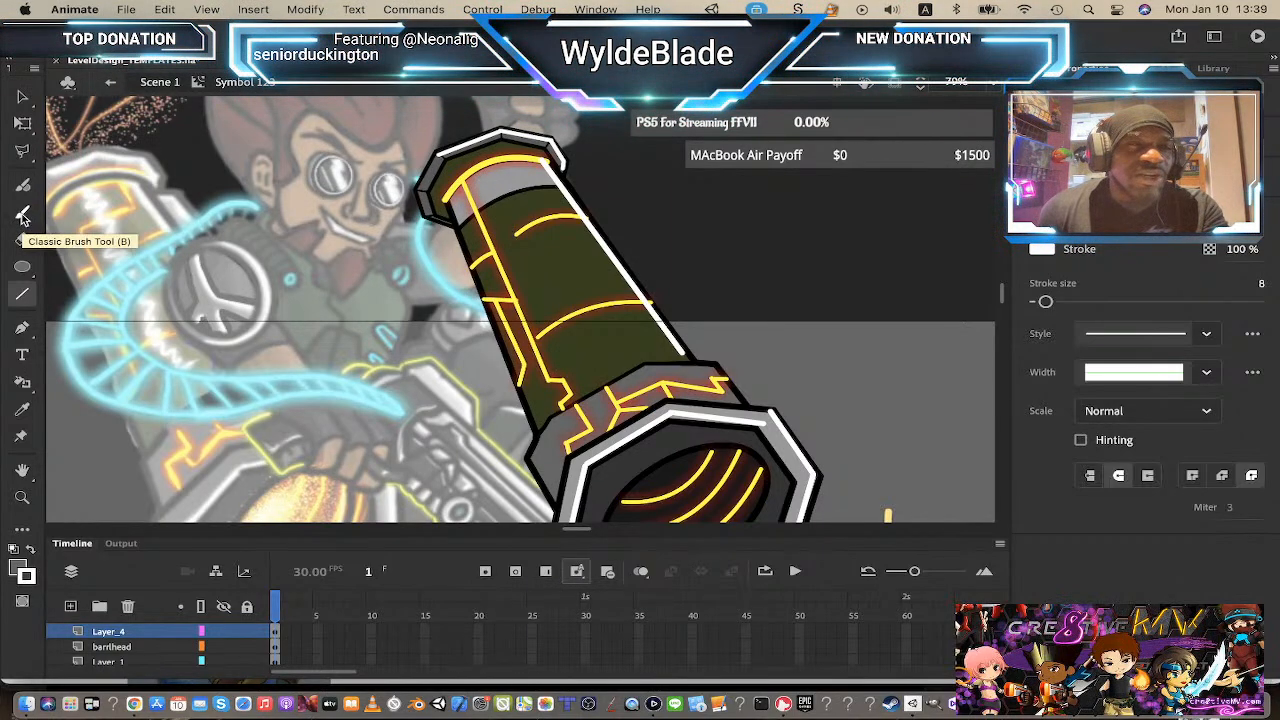
Step: Switch to the Classic Brush with a white fill at size 9 and paint a white zigzag scribble down the barrel
click(24, 218)
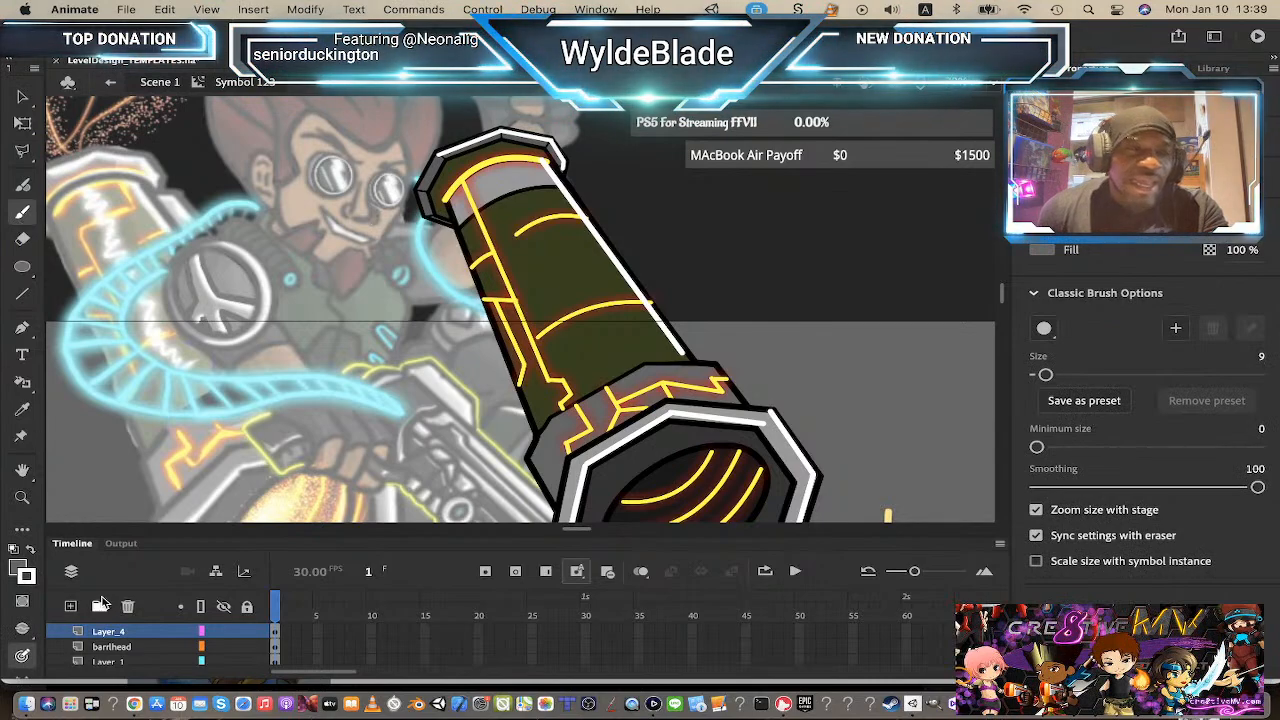
click(29, 552)
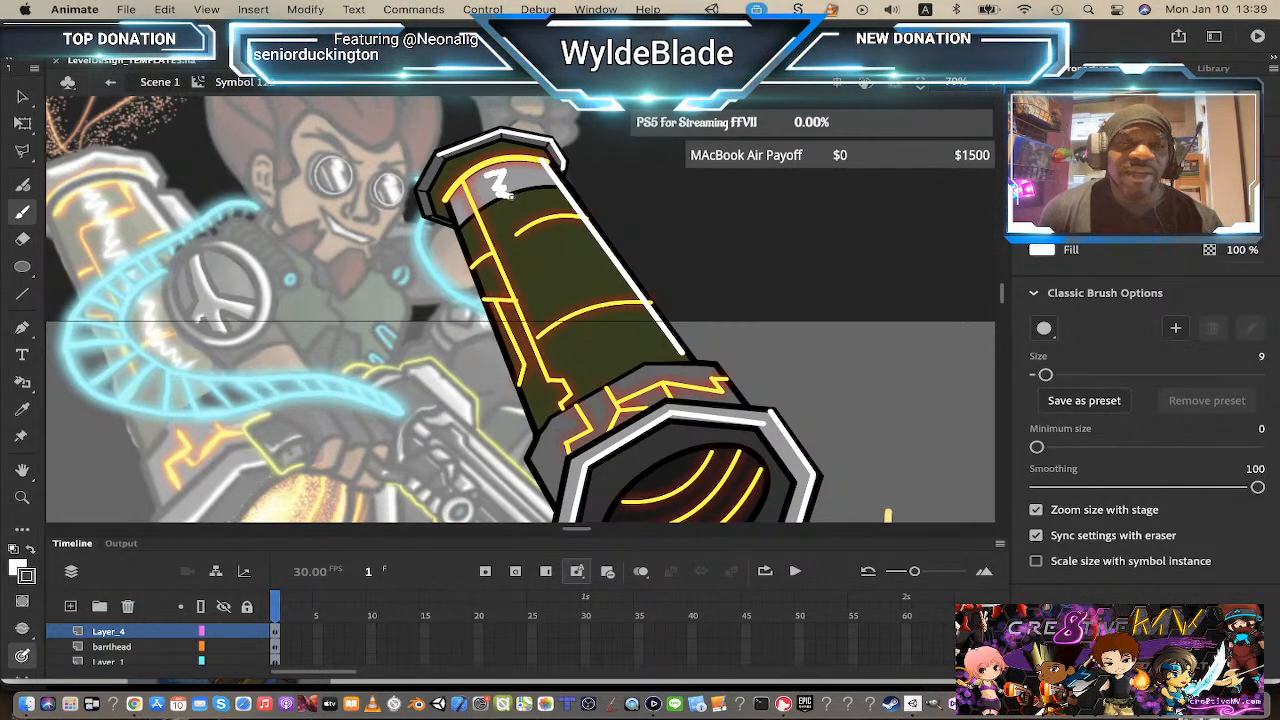
mouse_move(505, 212)
mouse_down()
mouse_move(514, 232)
mouse_move(560, 240)
mouse_move(507, 258)
mouse_up()
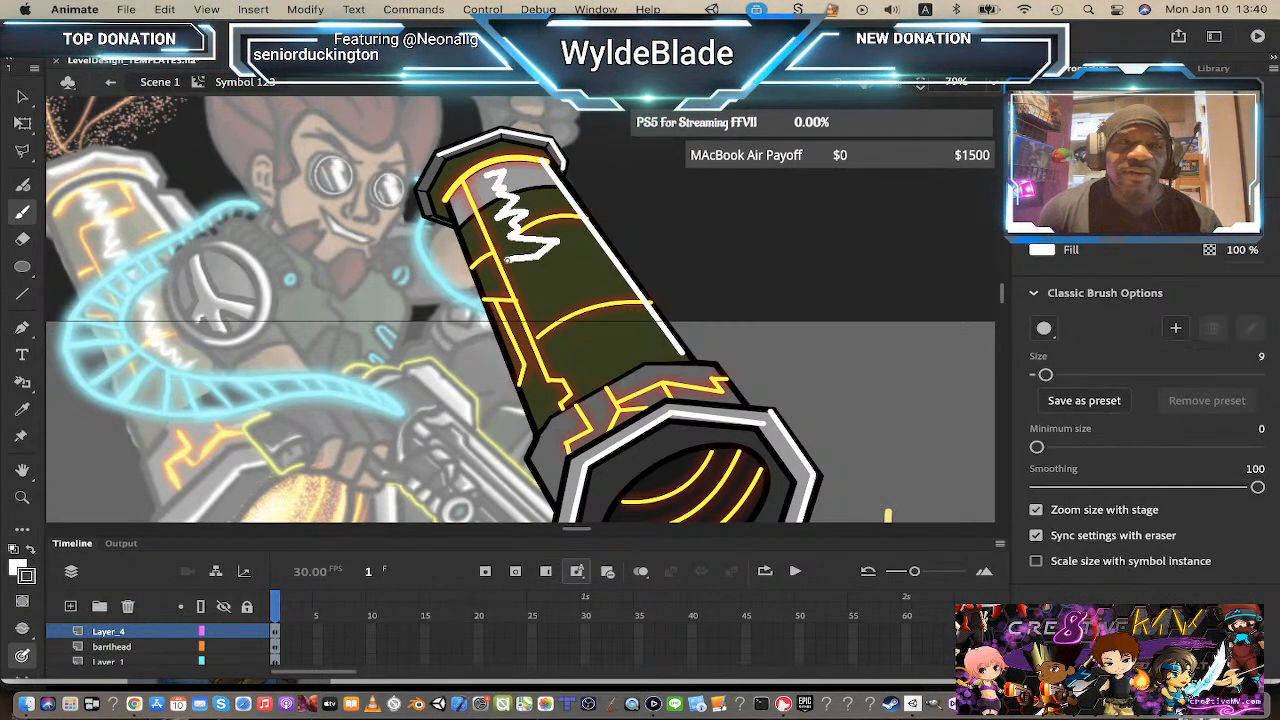
key(super+z)
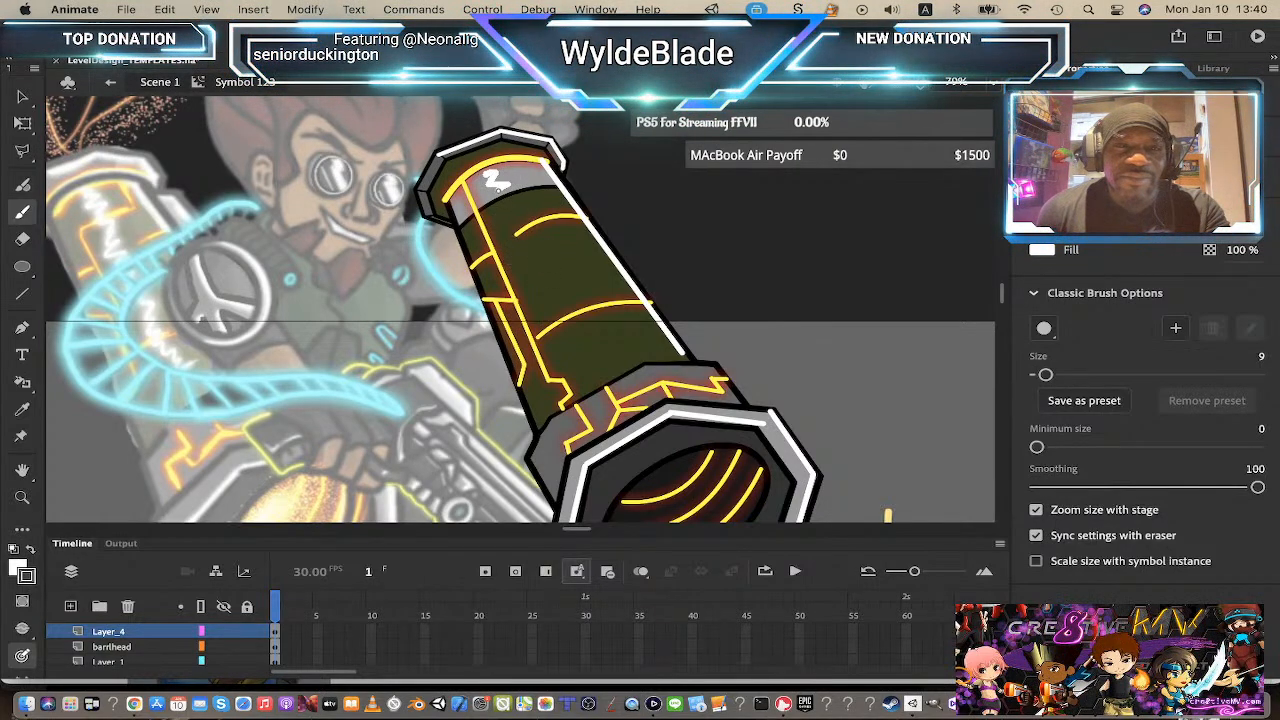
mouse_move(508, 200)
mouse_down()
mouse_move(506, 232)
mouse_move(531, 231)
mouse_move(519, 247)
mouse_move(539, 244)
mouse_move(520, 263)
mouse_move(558, 262)
mouse_move(525, 282)
mouse_move(579, 273)
mouse_move(533, 313)
mouse_move(580, 290)
mouse_move(591, 293)
mouse_move(535, 312)
mouse_move(592, 291)
mouse_move(556, 322)
mouse_move(595, 311)
mouse_move(531, 357)
mouse_move(612, 345)
mouse_up()
key(cmd+z)
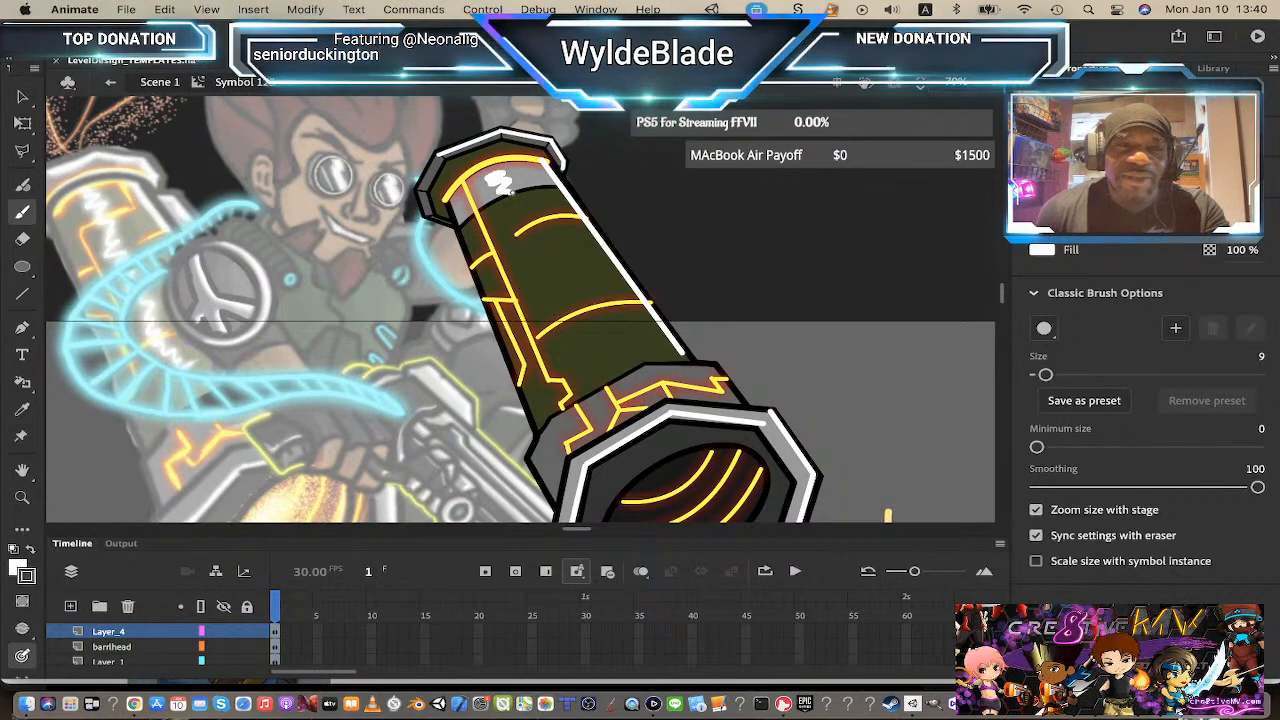
mouse_move(508, 192)
mouse_down()
mouse_move(502, 224)
mouse_move(526, 200)
mouse_move(541, 225)
mouse_move(506, 252)
mouse_move(534, 232)
mouse_move(562, 241)
mouse_move(523, 283)
mouse_move(563, 265)
mouse_move(555, 290)
mouse_move(589, 289)
mouse_move(544, 308)
mouse_move(604, 296)
mouse_move(556, 336)
mouse_move(605, 337)
mouse_move(588, 357)
mouse_move(626, 347)
mouse_move(584, 370)
mouse_move(625, 354)
mouse_move(602, 375)
mouse_up()
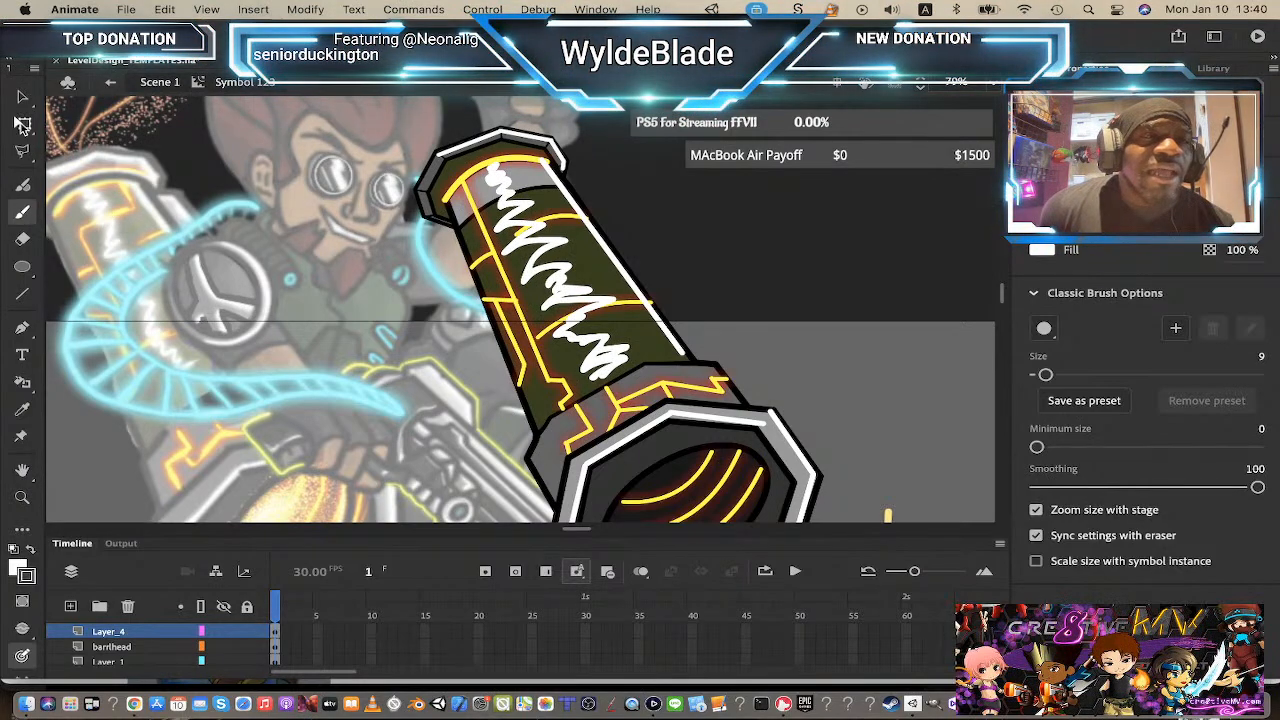
Step: Select the white zigzag scribble and convert it into a symbol
click(22, 96)
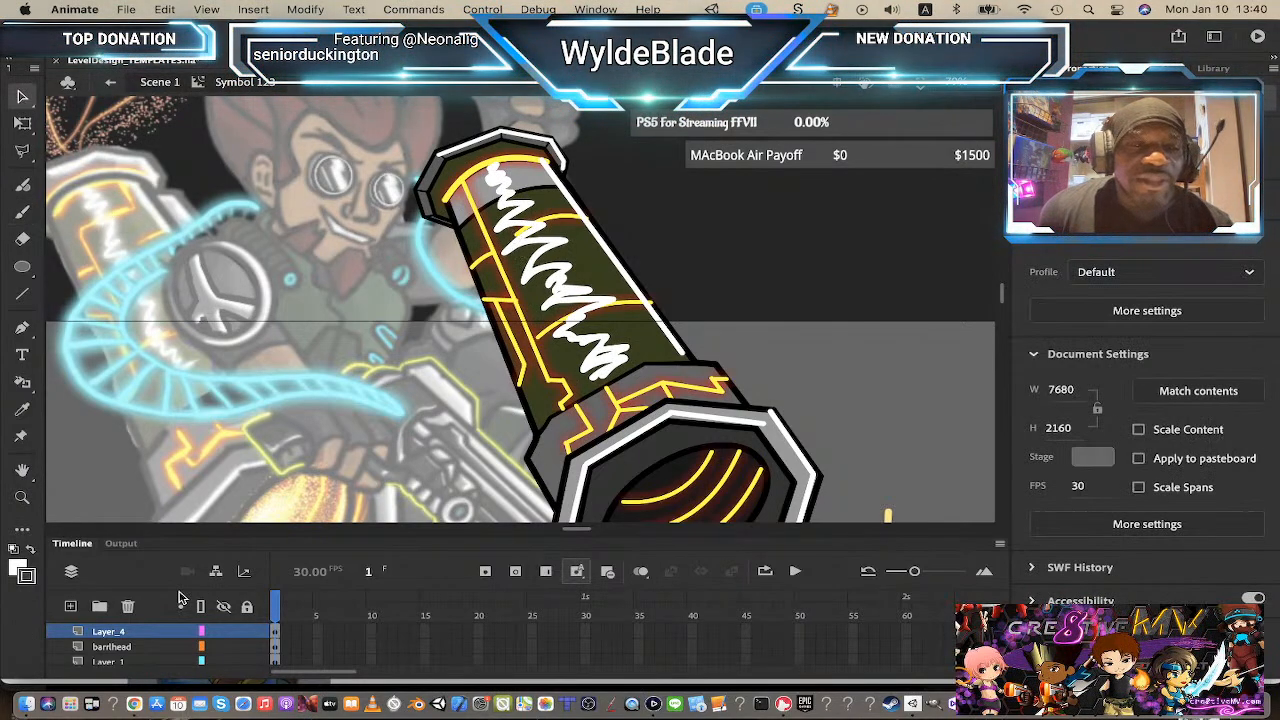
click(500, 182)
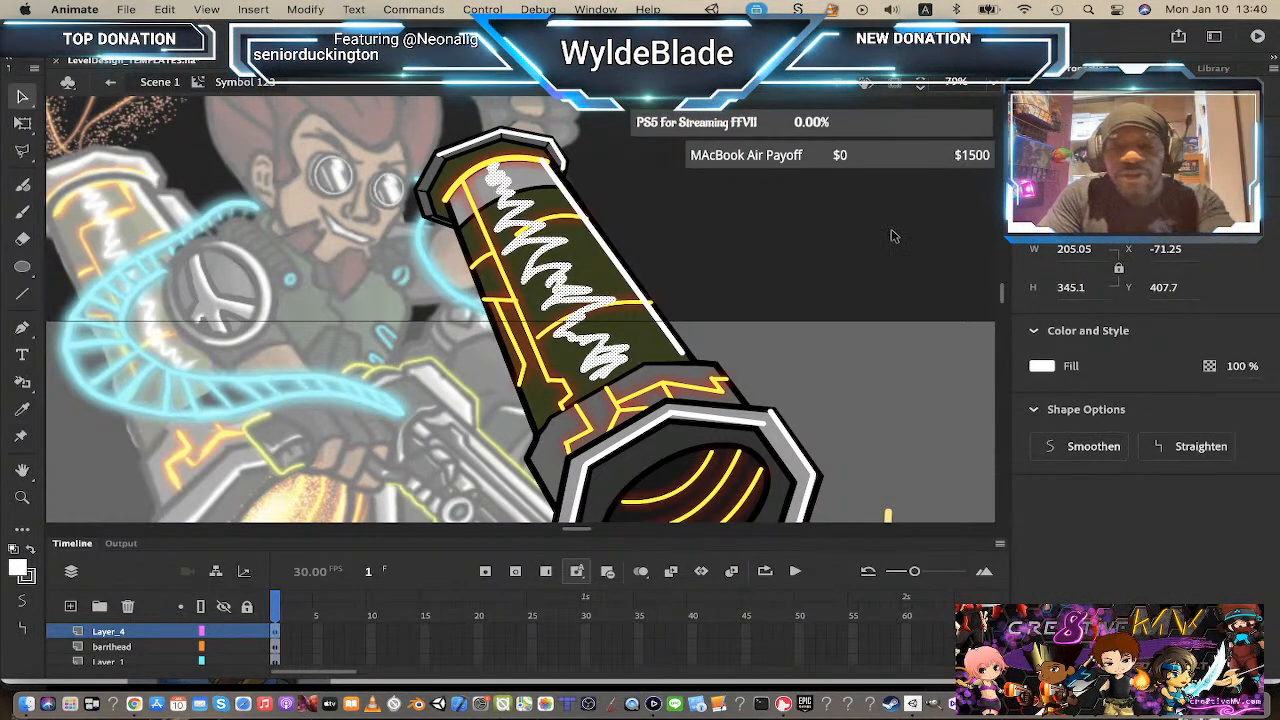
key(F8)
key(Return)
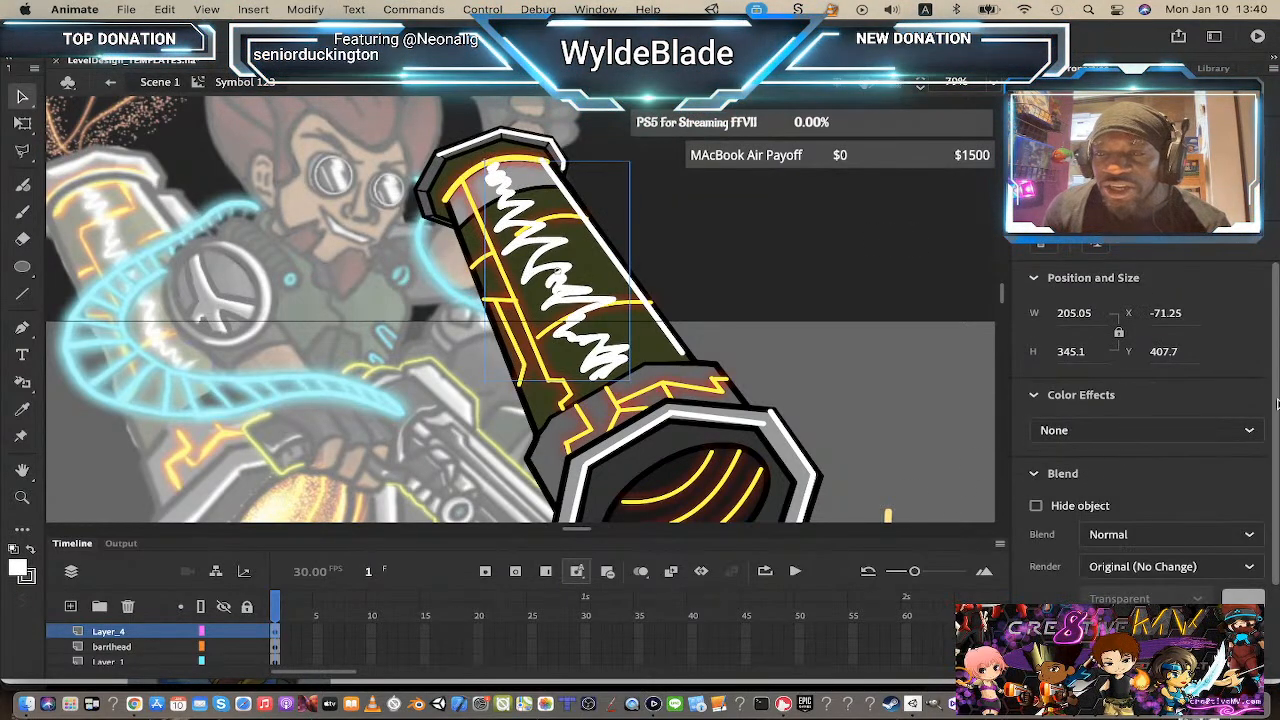
Step: Add a Glow filter to the scribble symbol, set its color to white and its blur to 10
scroll(1273, 535, down, 1)
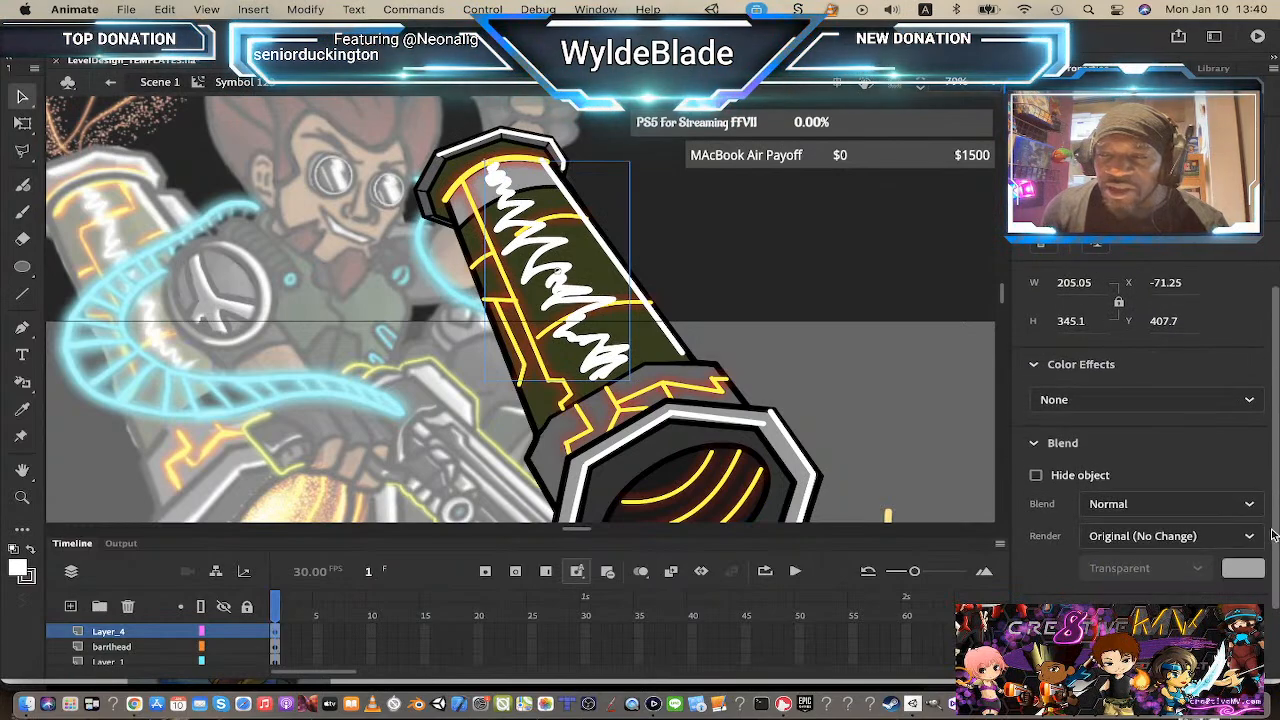
scroll(1273, 535, down, 3)
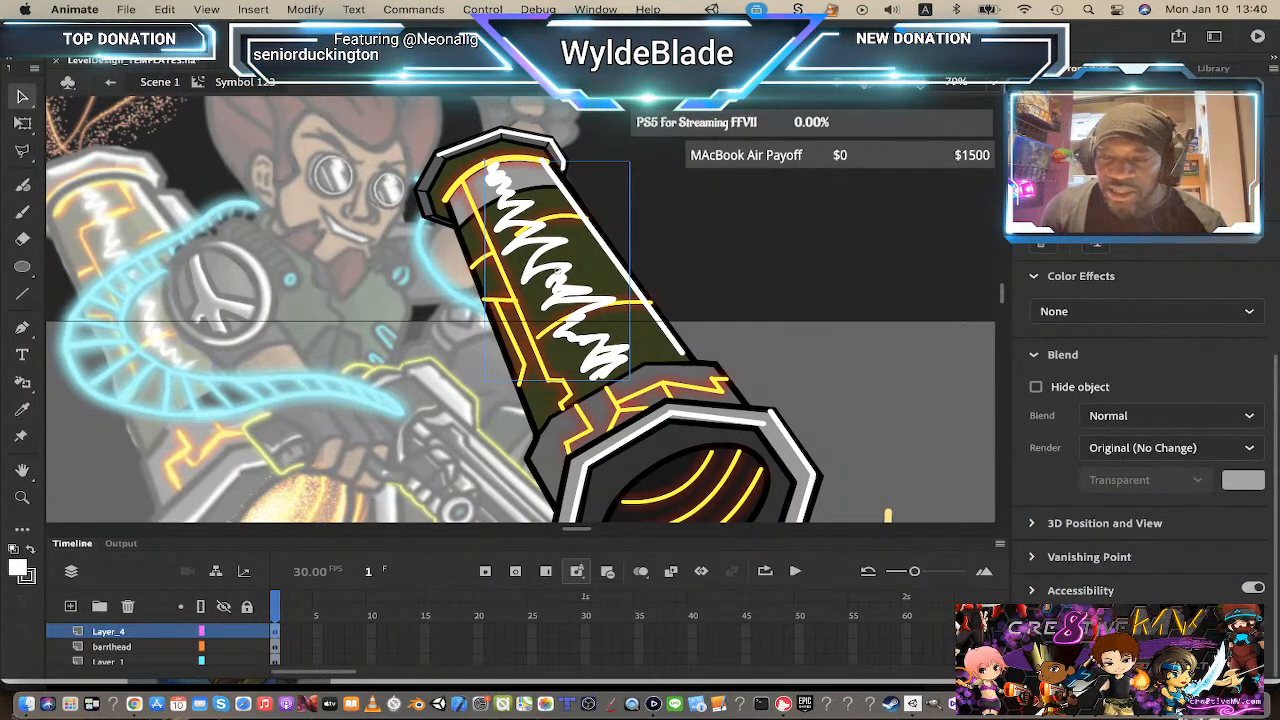
click(1230, 624)
click(1150, 497)
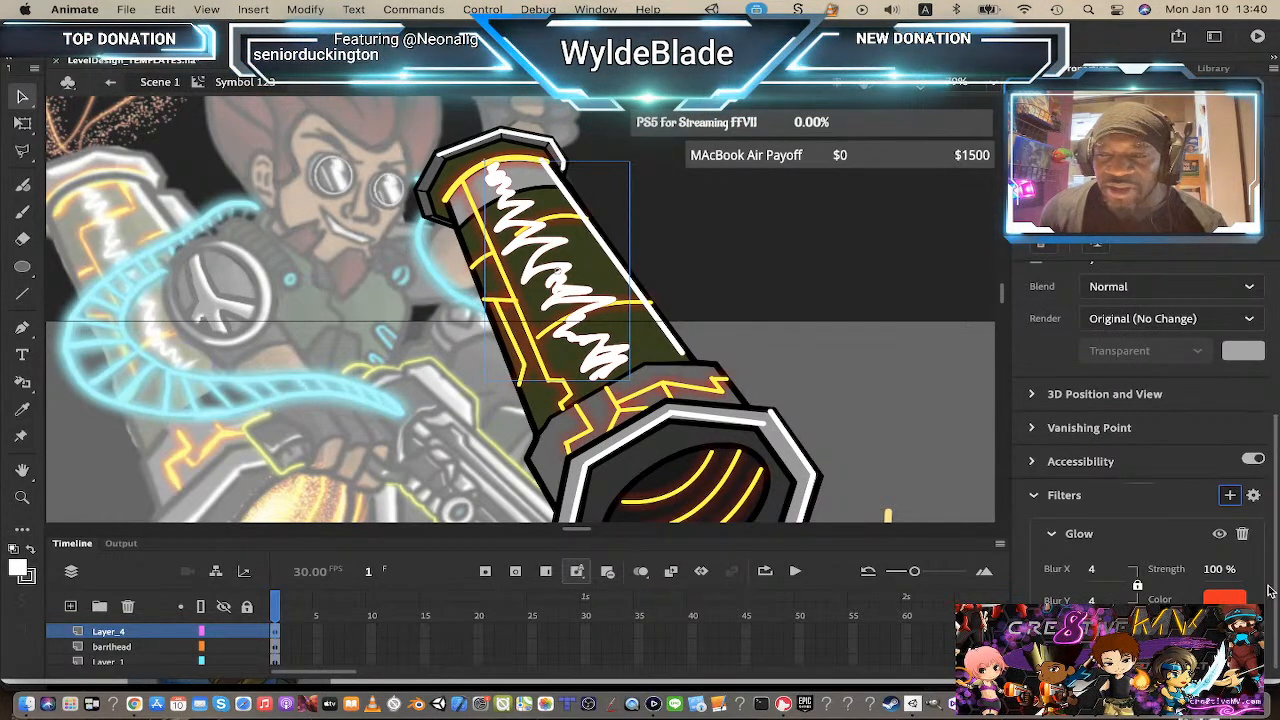
click(1225, 598)
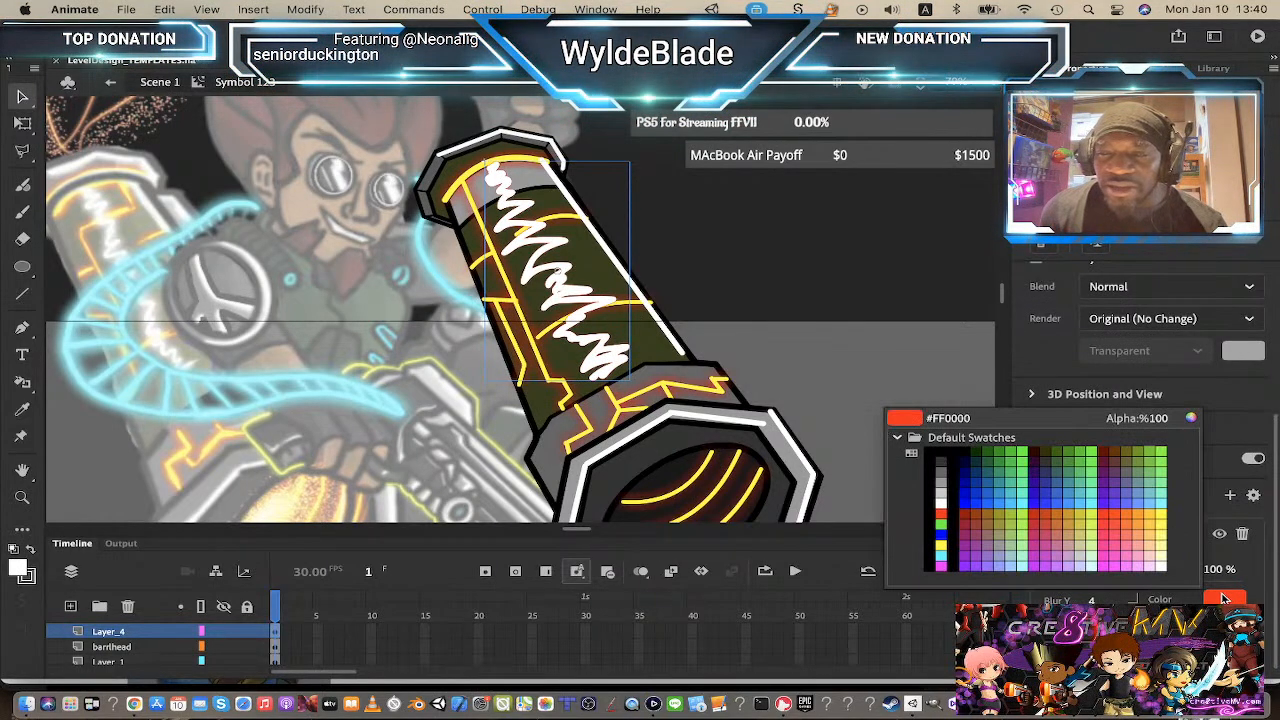
click(940, 502)
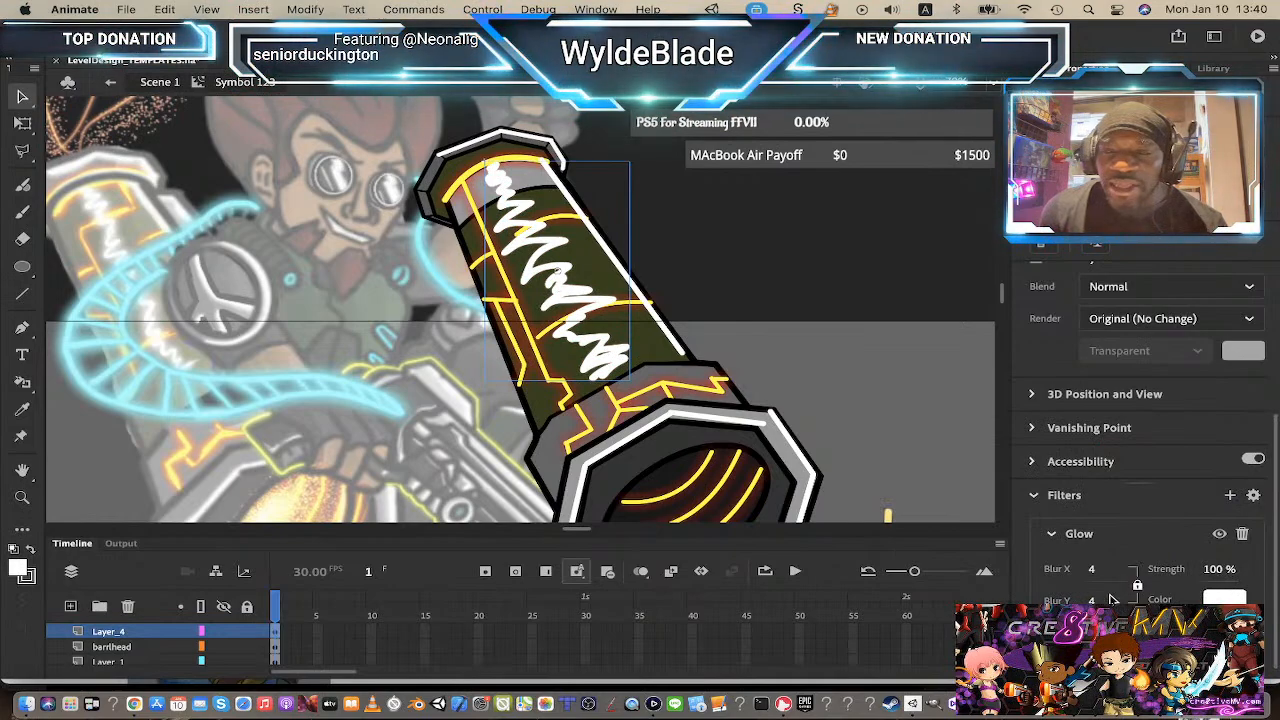
mouse_move(1092, 572)
mouse_down()
mouse_move(1128, 568)
mouse_move(1098, 568)
mouse_up()
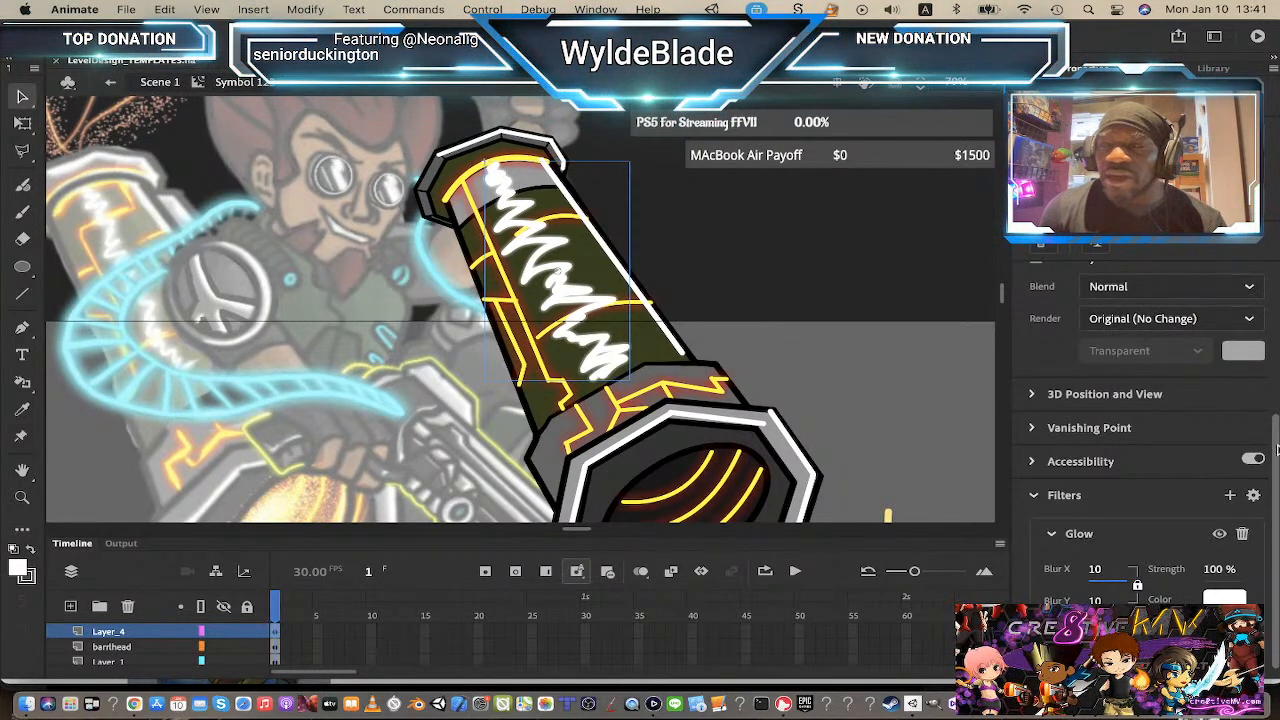
Step: Apply an Alpha color effect to the zigzag scribble symbol and set its alpha to 76%
click(1248, 288)
click(1248, 288)
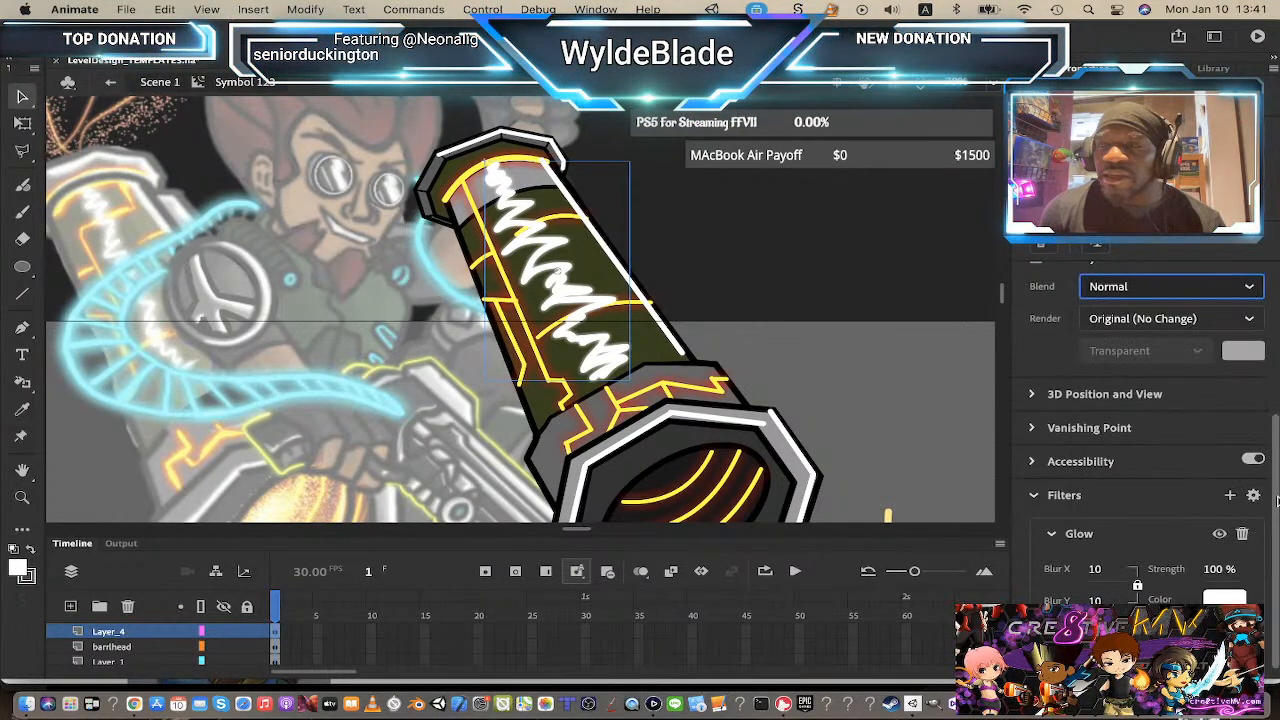
scroll(1262, 450, up, 5)
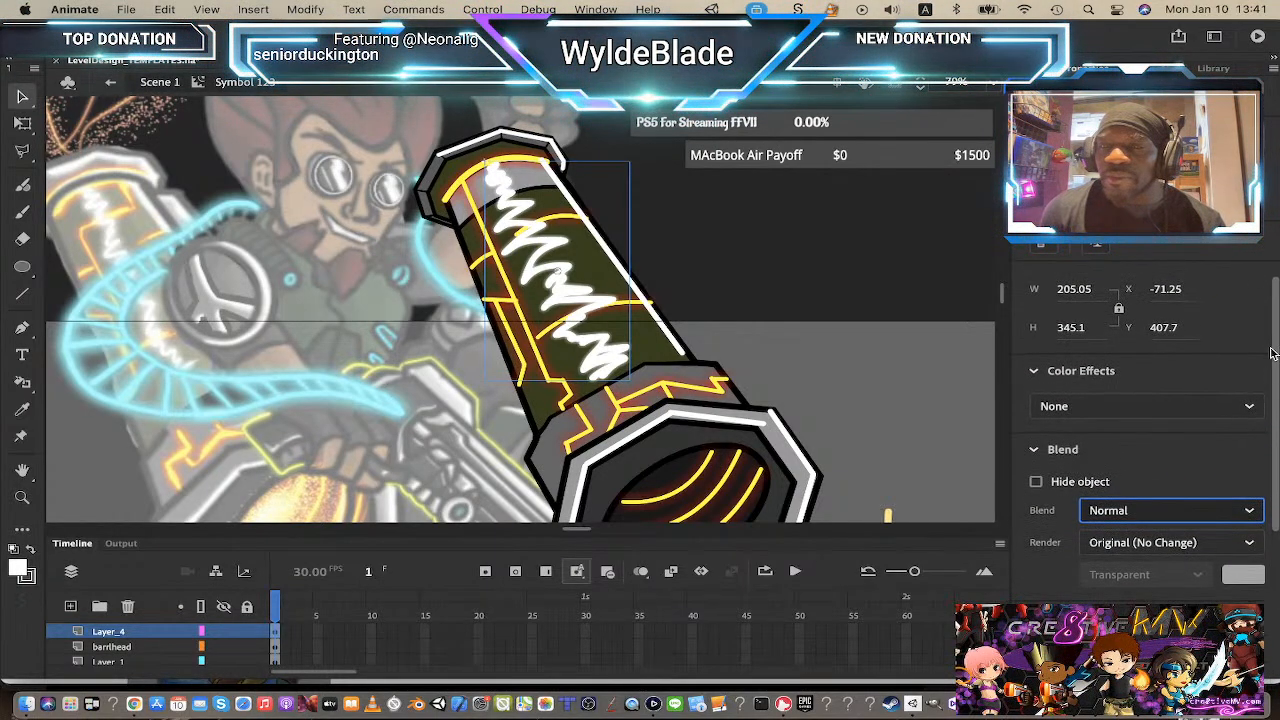
click(1253, 405)
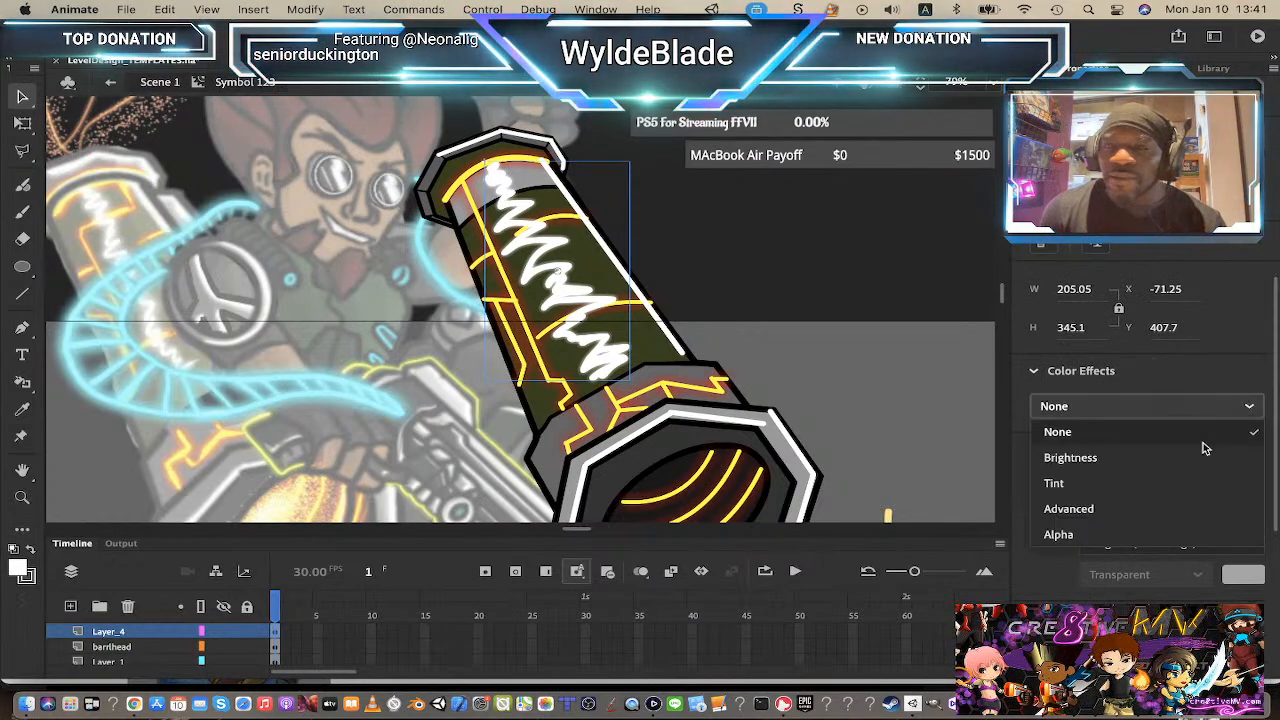
click(1120, 535)
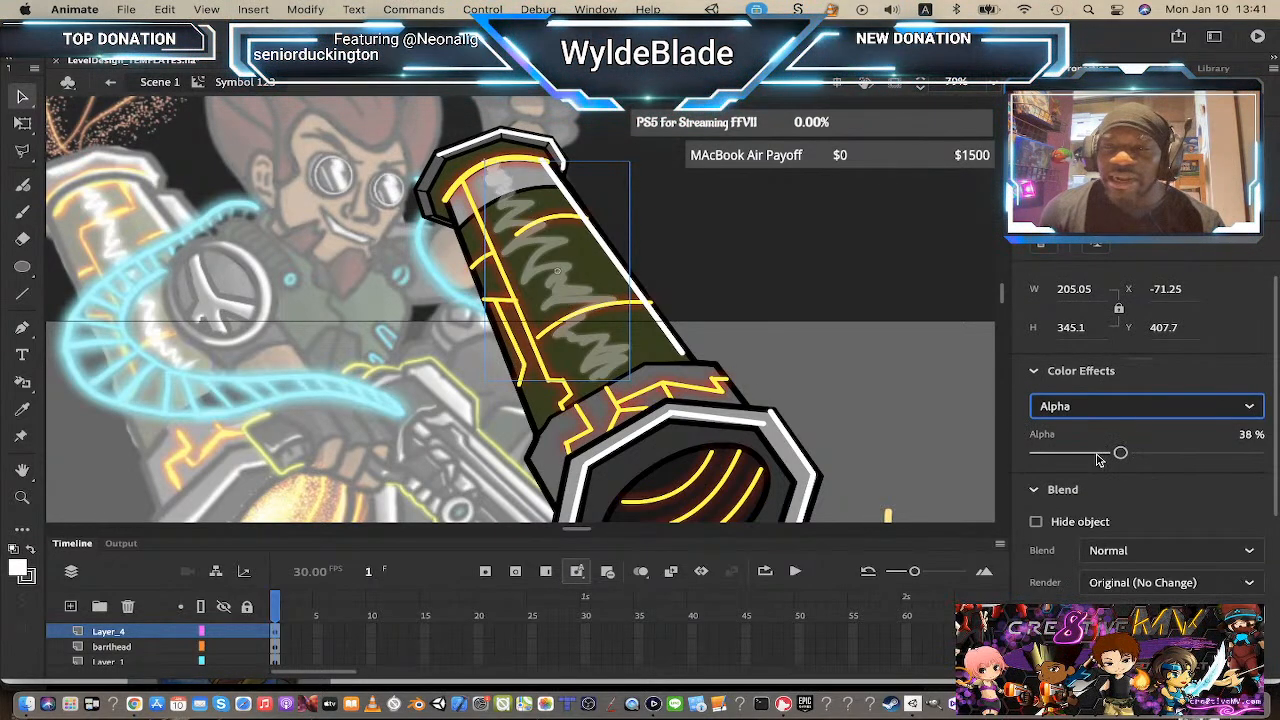
mouse_move(1120, 455)
mouse_down()
mouse_move(1106, 455)
mouse_move(1184, 457)
mouse_up()
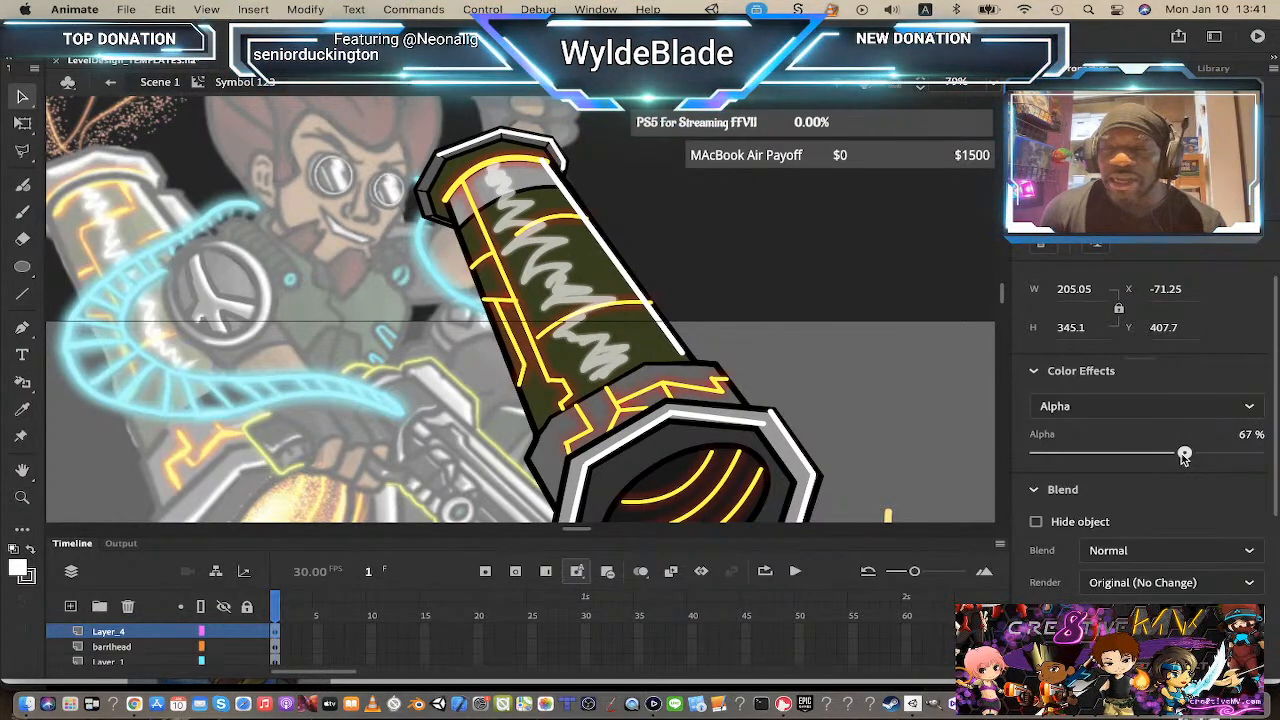
drag(1184, 458, 1204, 458)
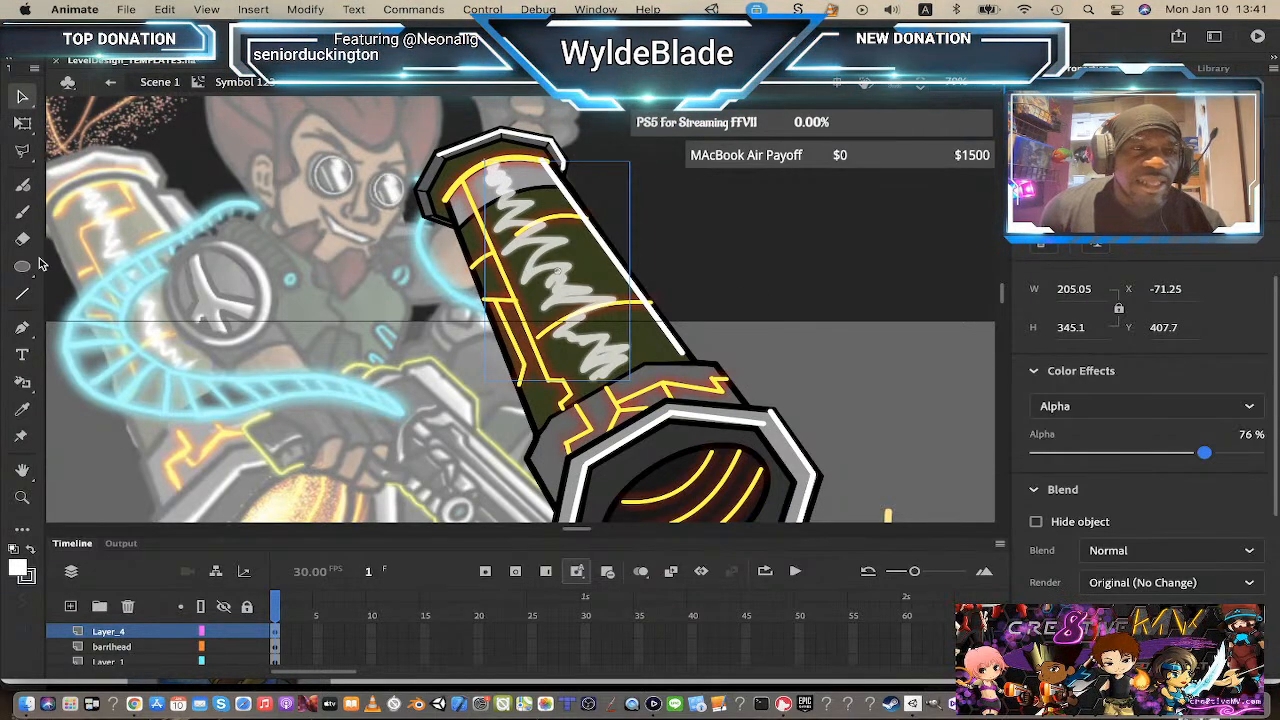
Step: Draw a short white diagonal line and a horizontal line with the Line tool at stroke size 8 near the barrel's lower band
click(22, 215)
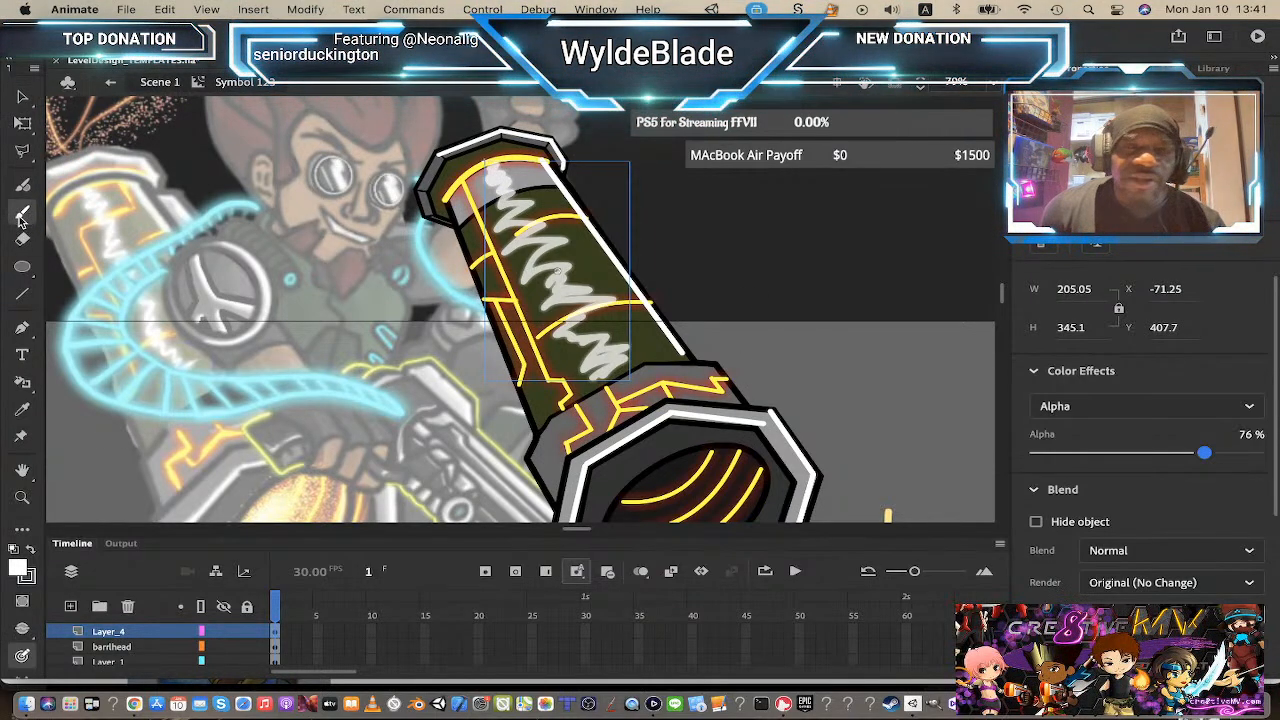
click(16, 572)
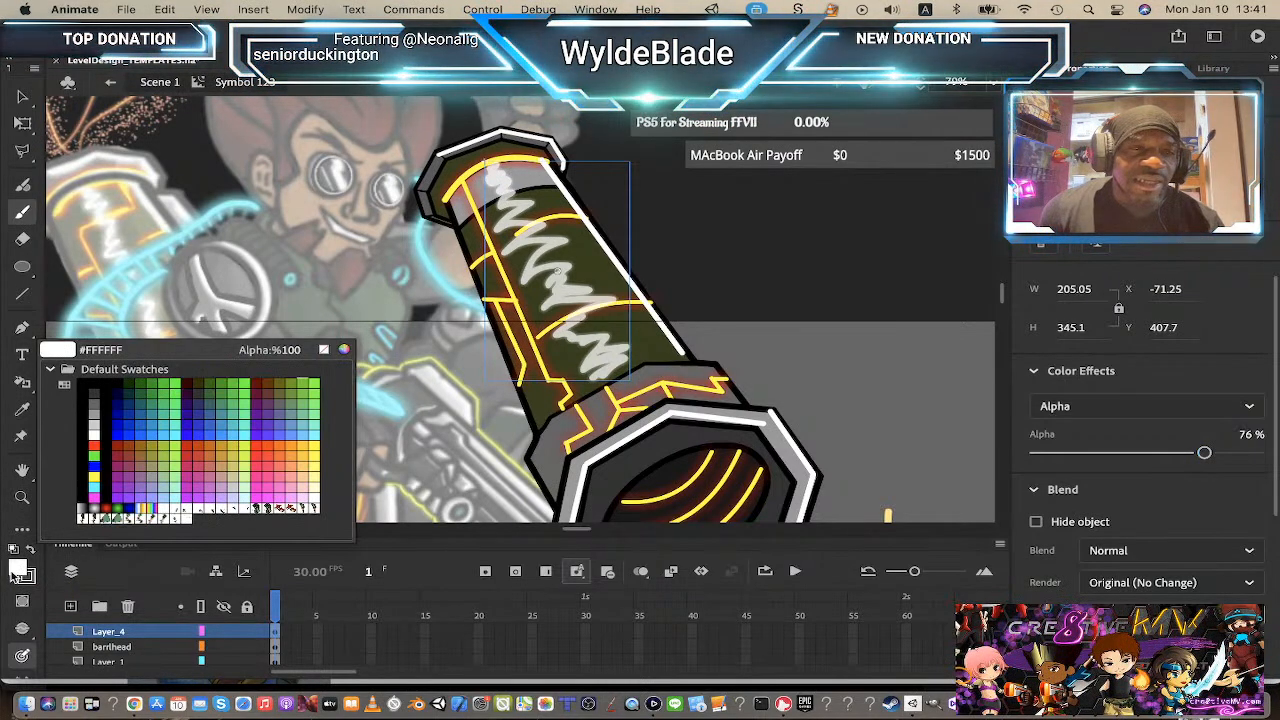
click(96, 430)
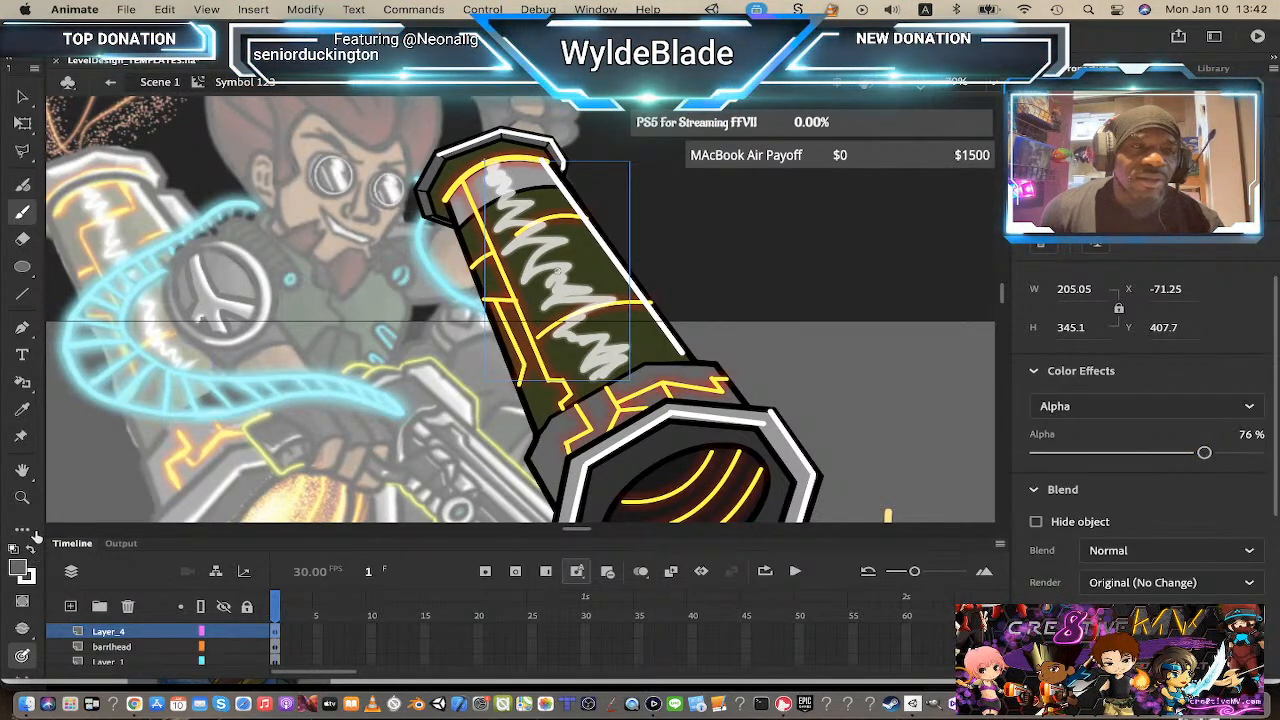
click(37, 298)
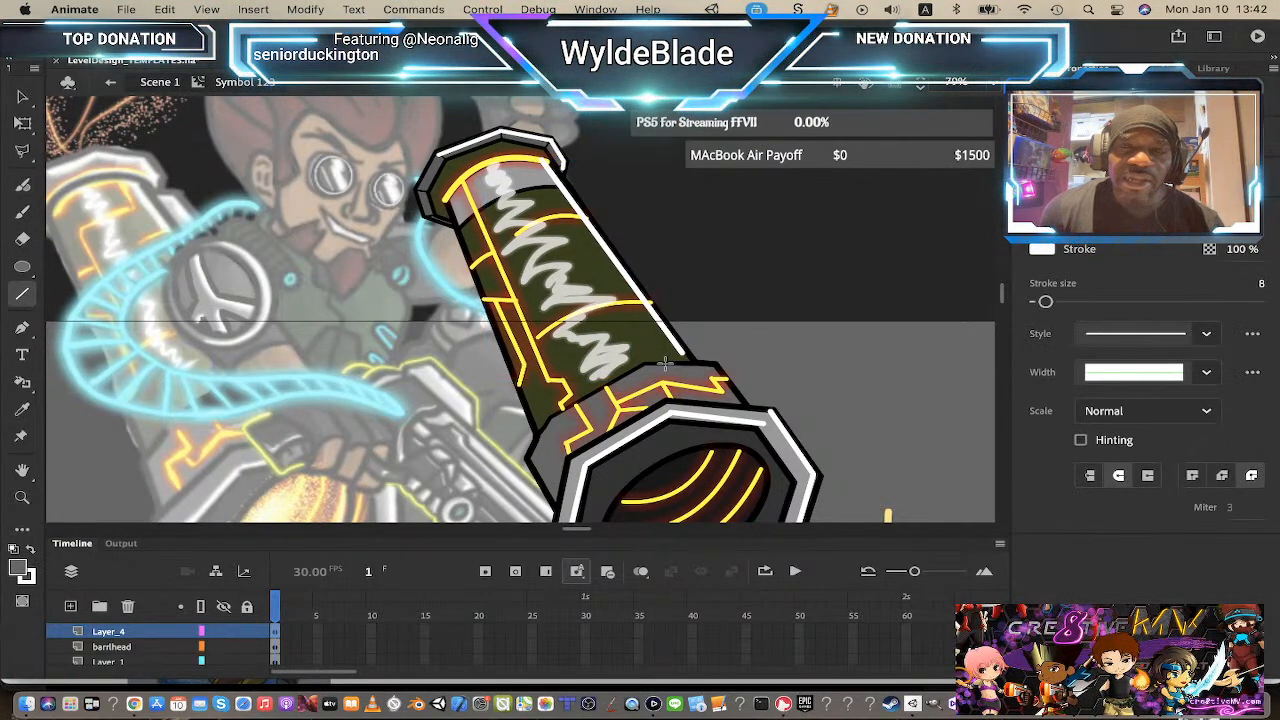
drag(650, 370, 668, 392)
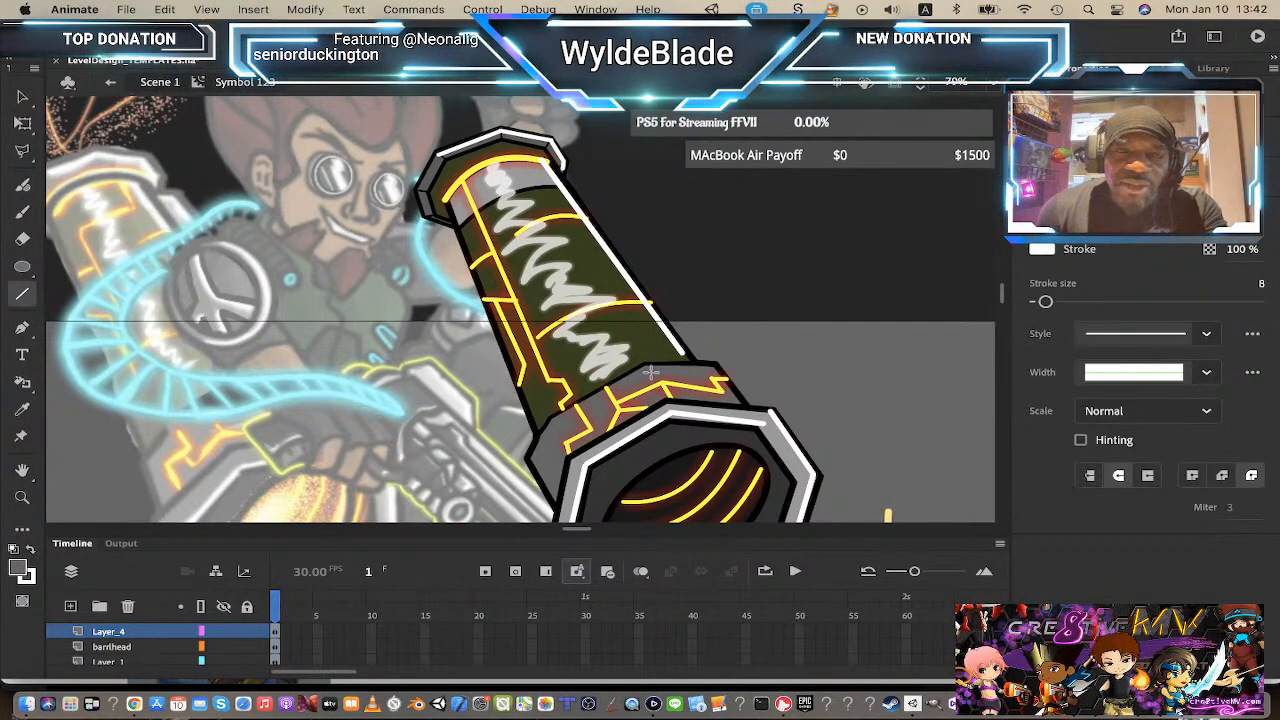
drag(649, 371, 666, 393)
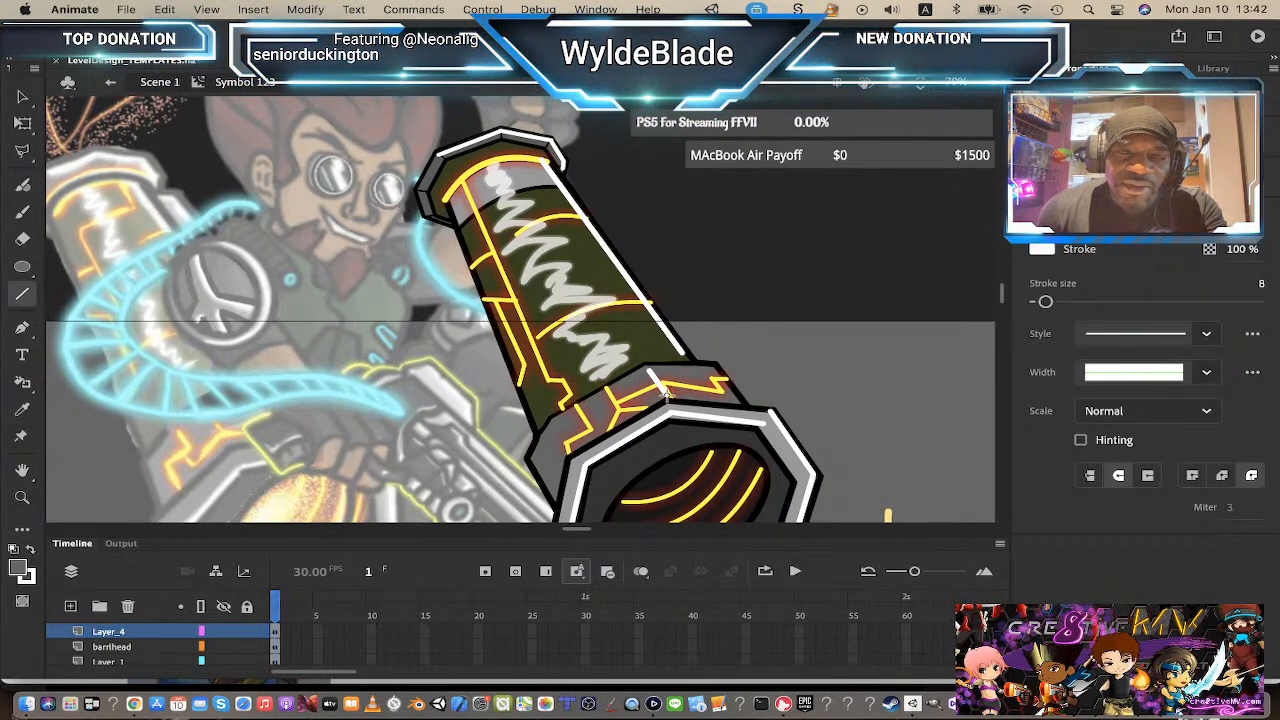
key(super+z)
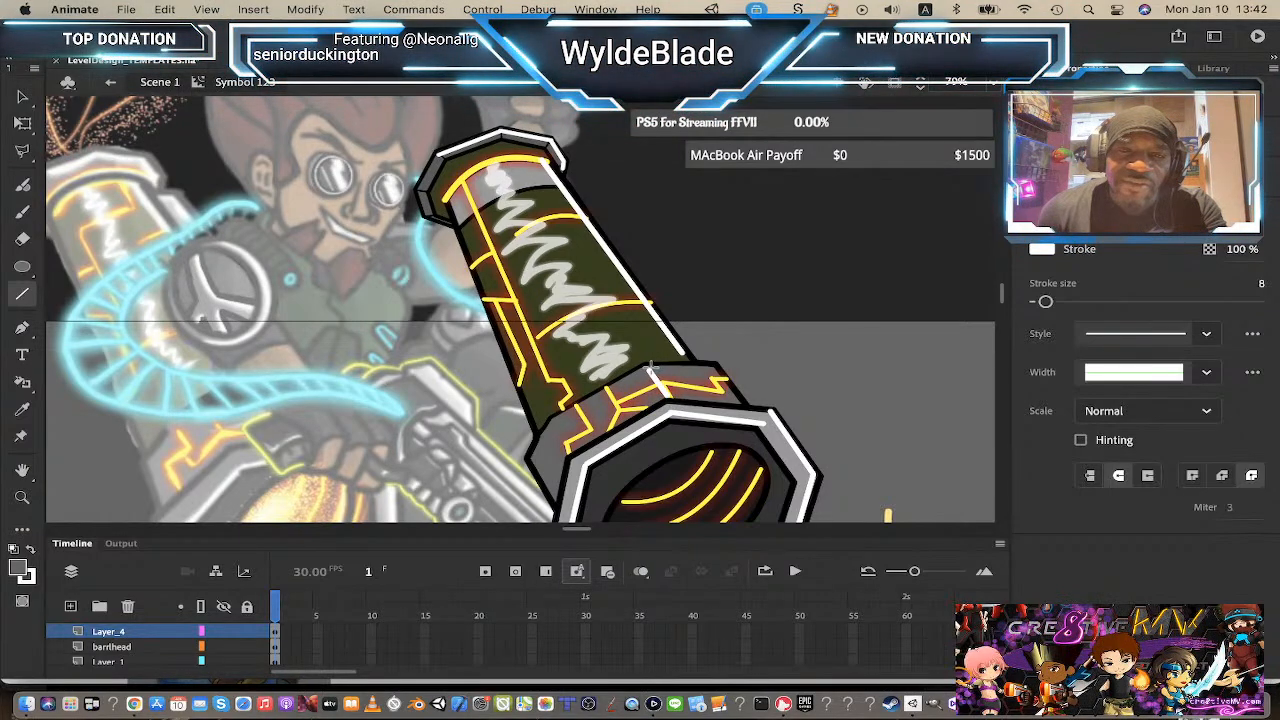
drag(651, 370, 666, 392)
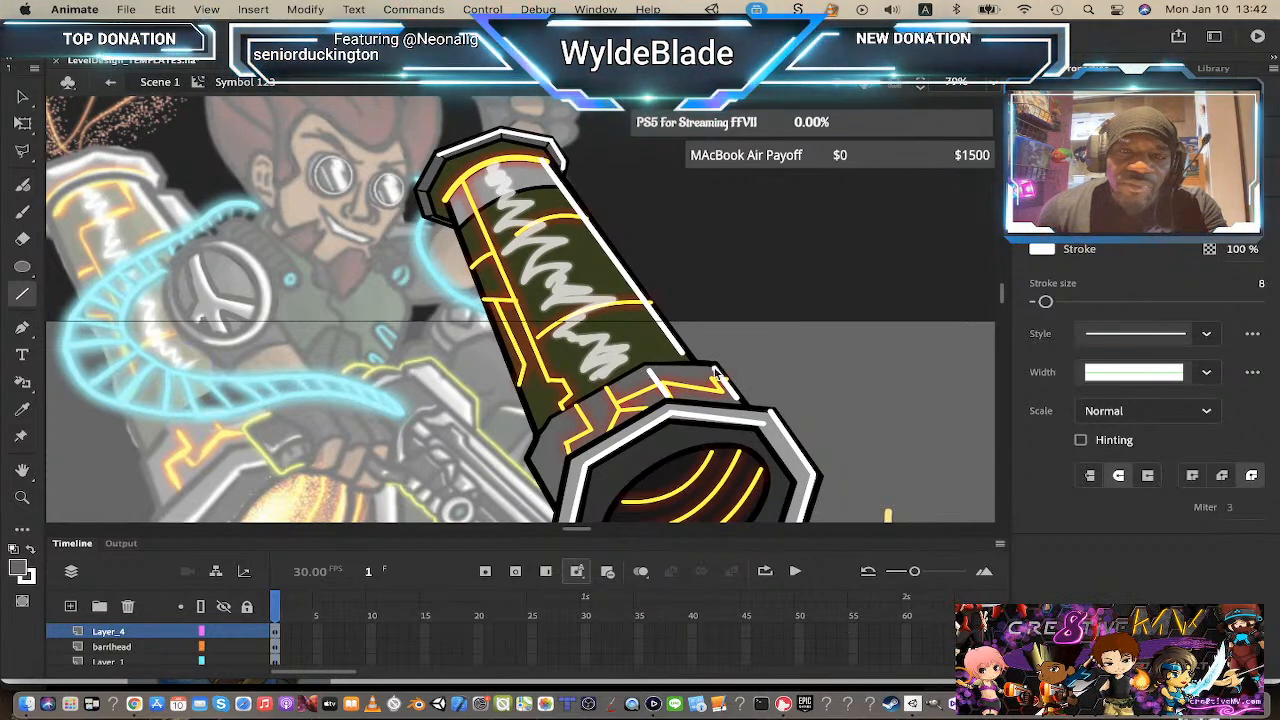
drag(716, 370, 650, 370)
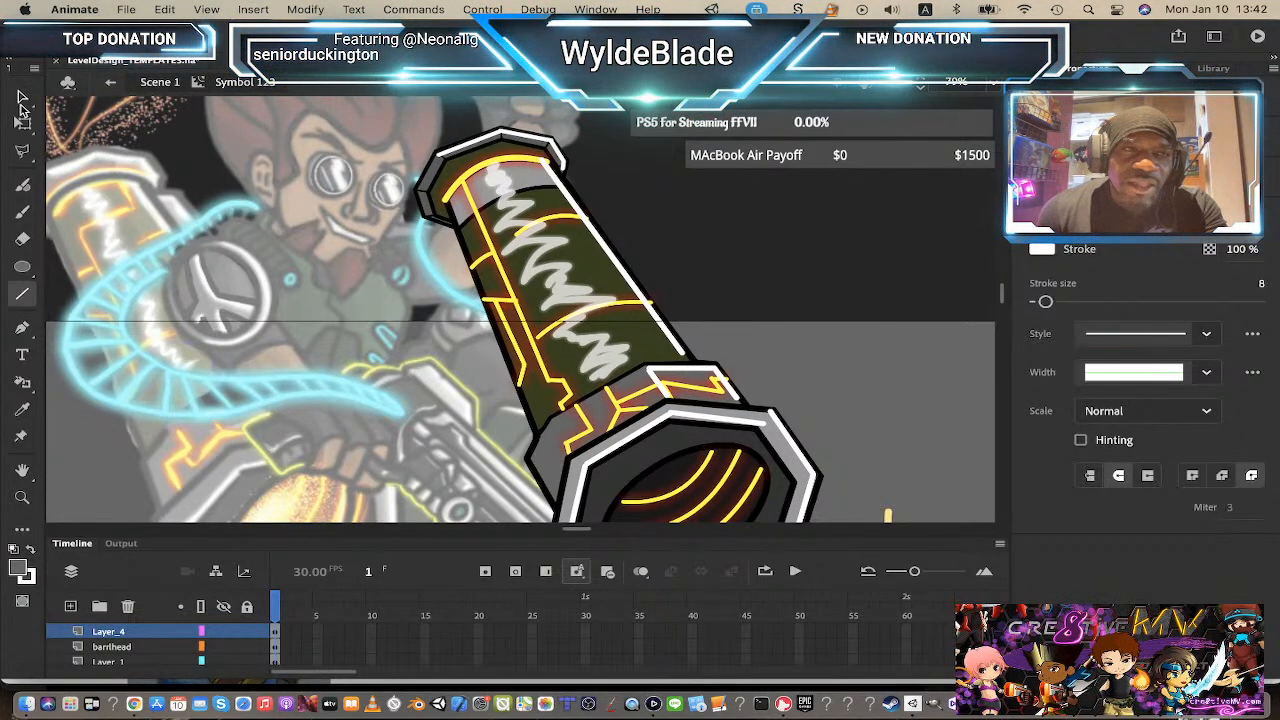
Step: Select the new white lines near the barrel's lower band and convert them into a symbol
click(23, 97)
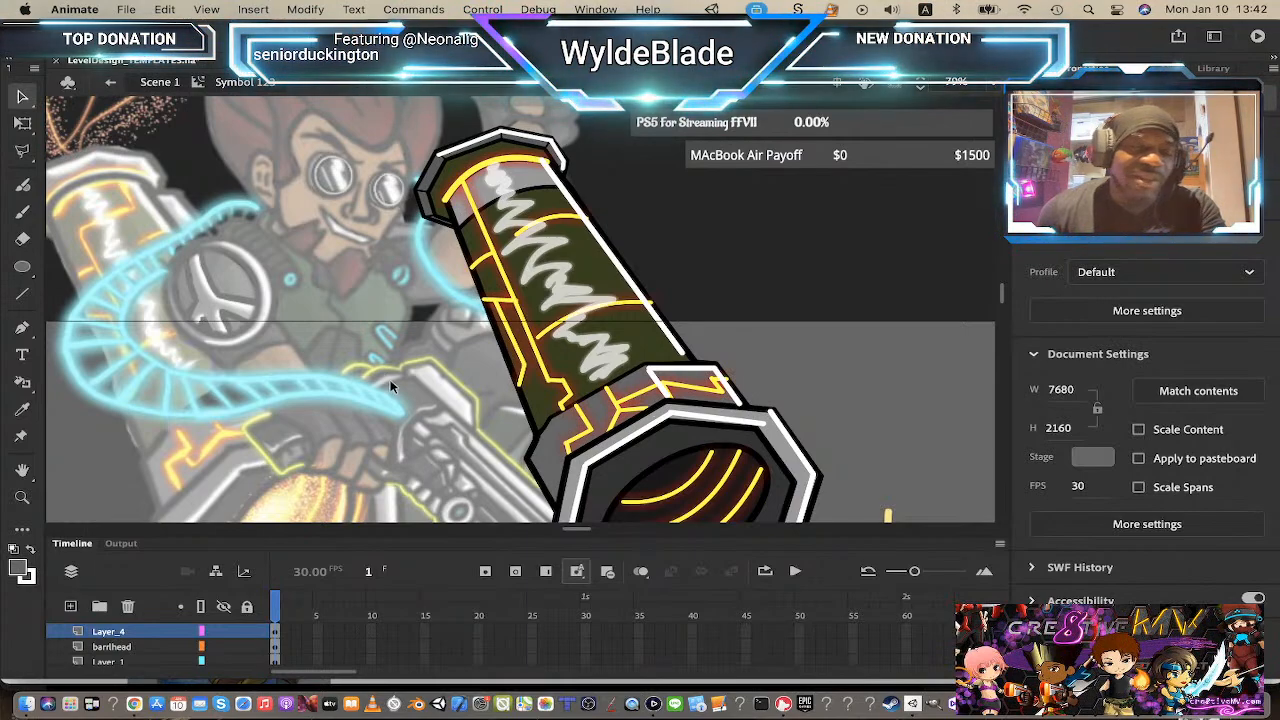
click(668, 392)
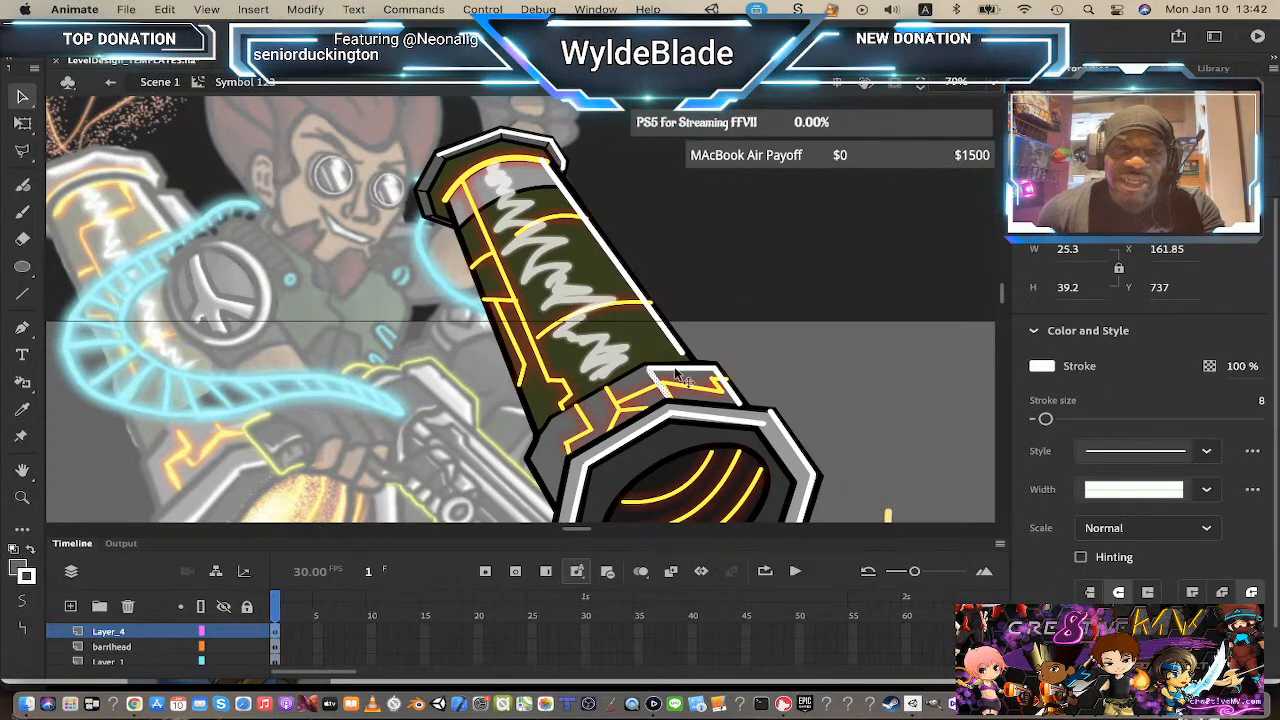
click(744, 406)
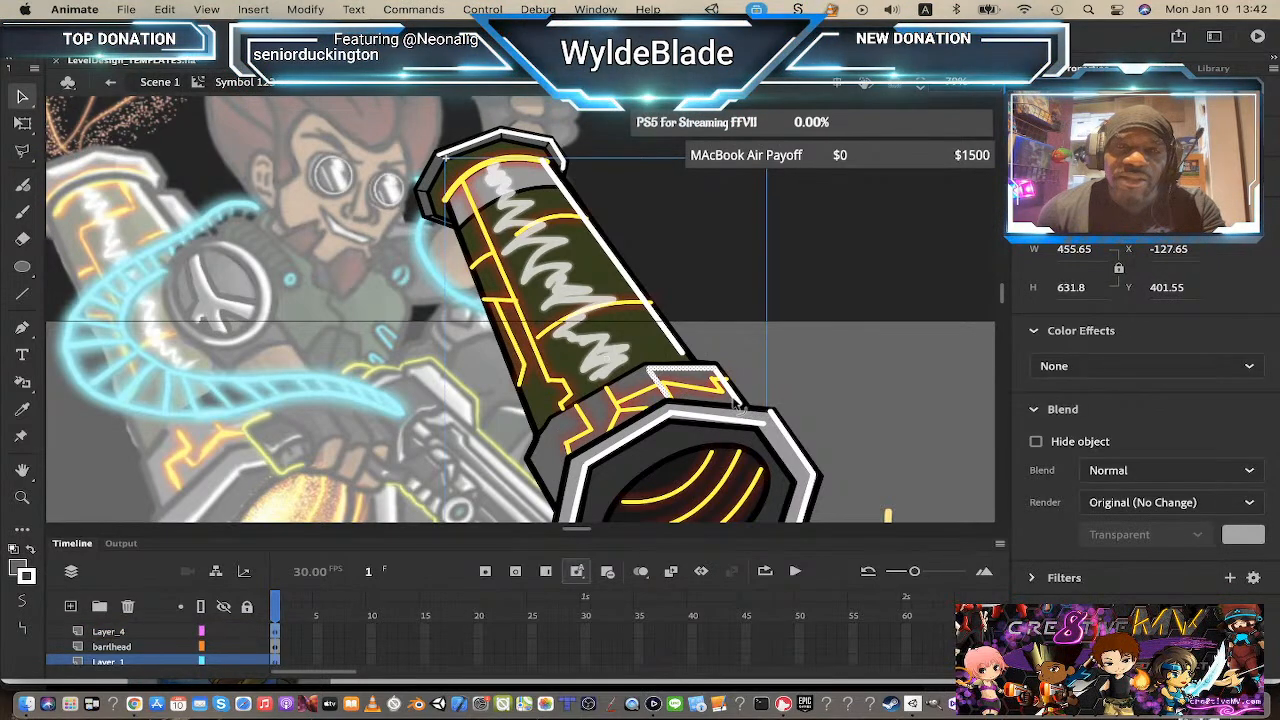
click(615, 310)
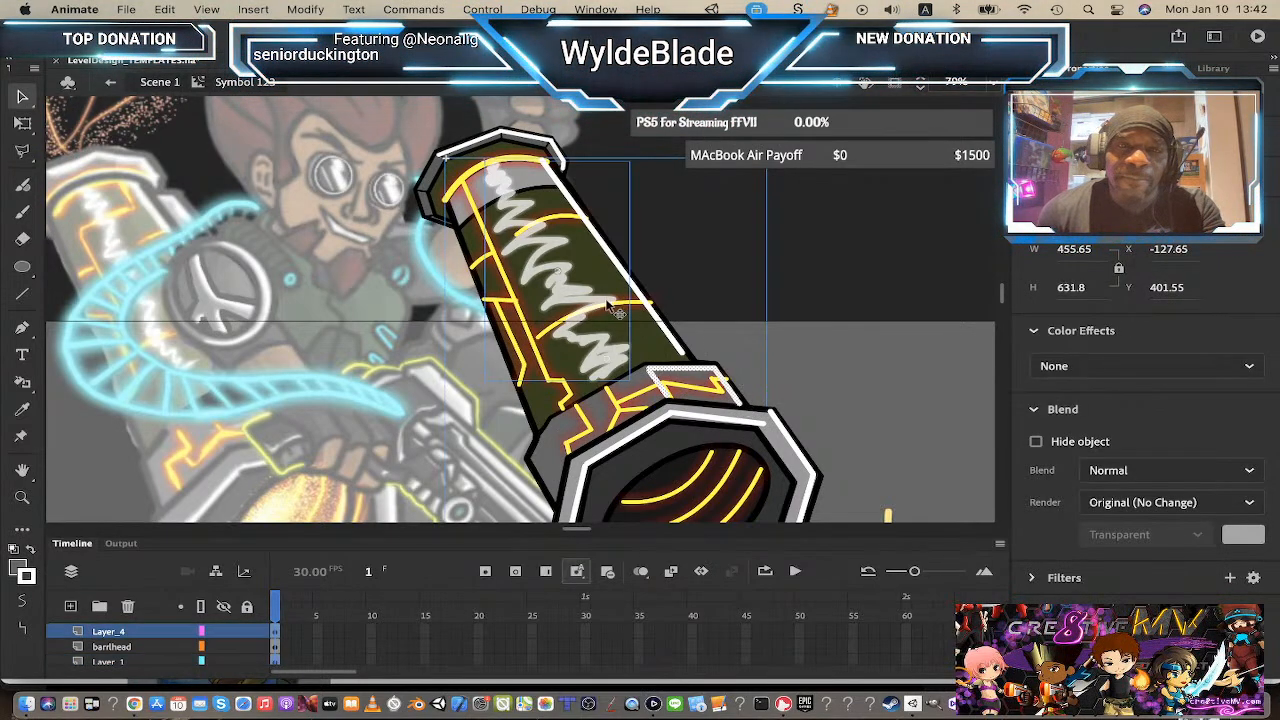
shift+click(608, 305)
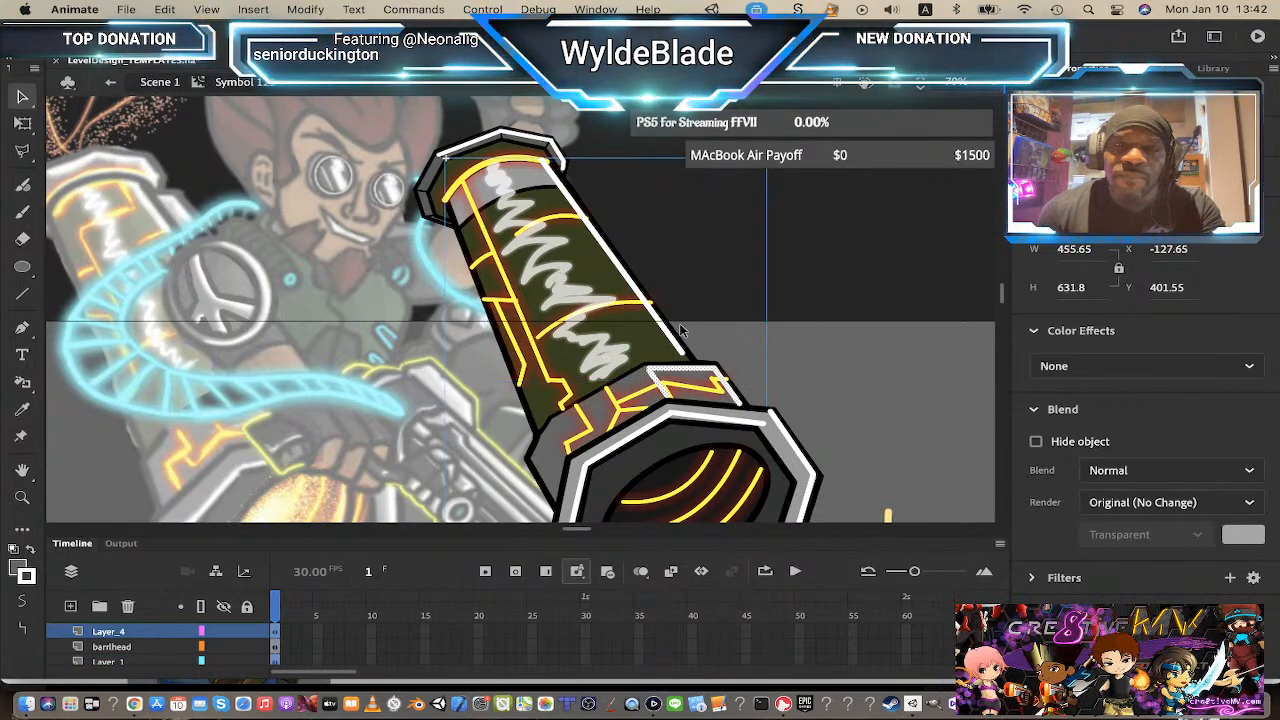
click(657, 358)
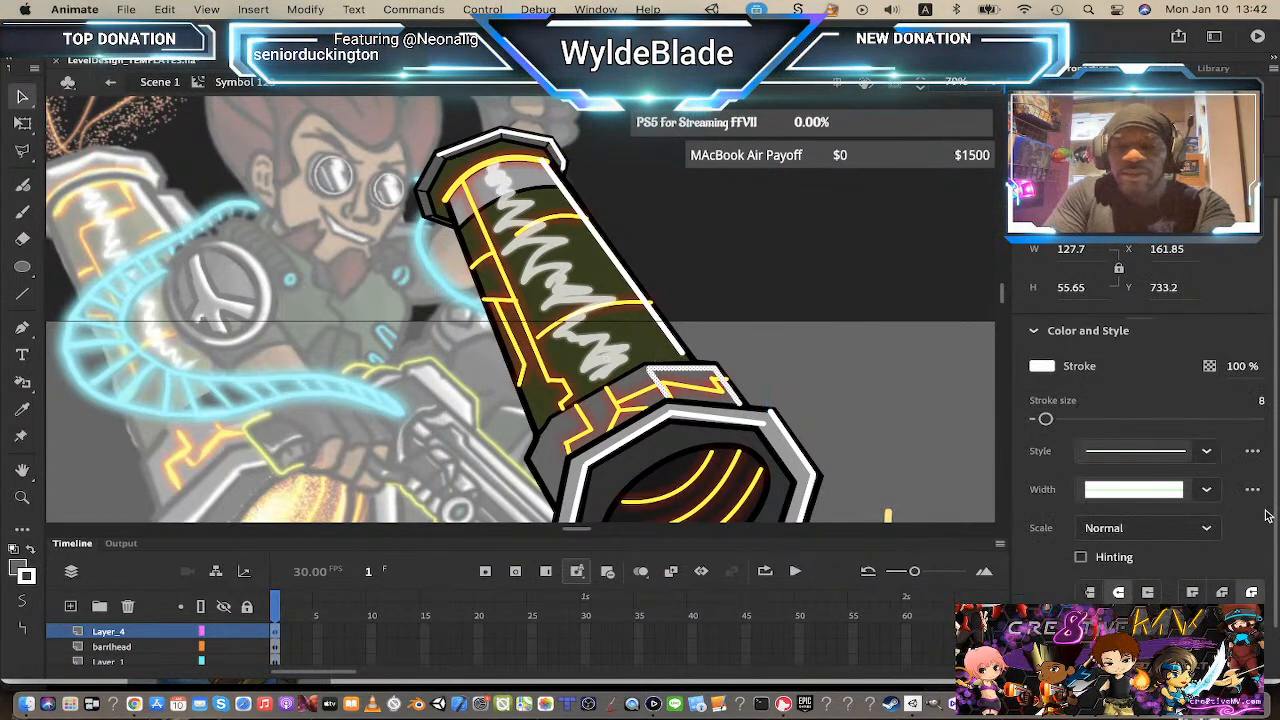
key(F8)
key(Return)
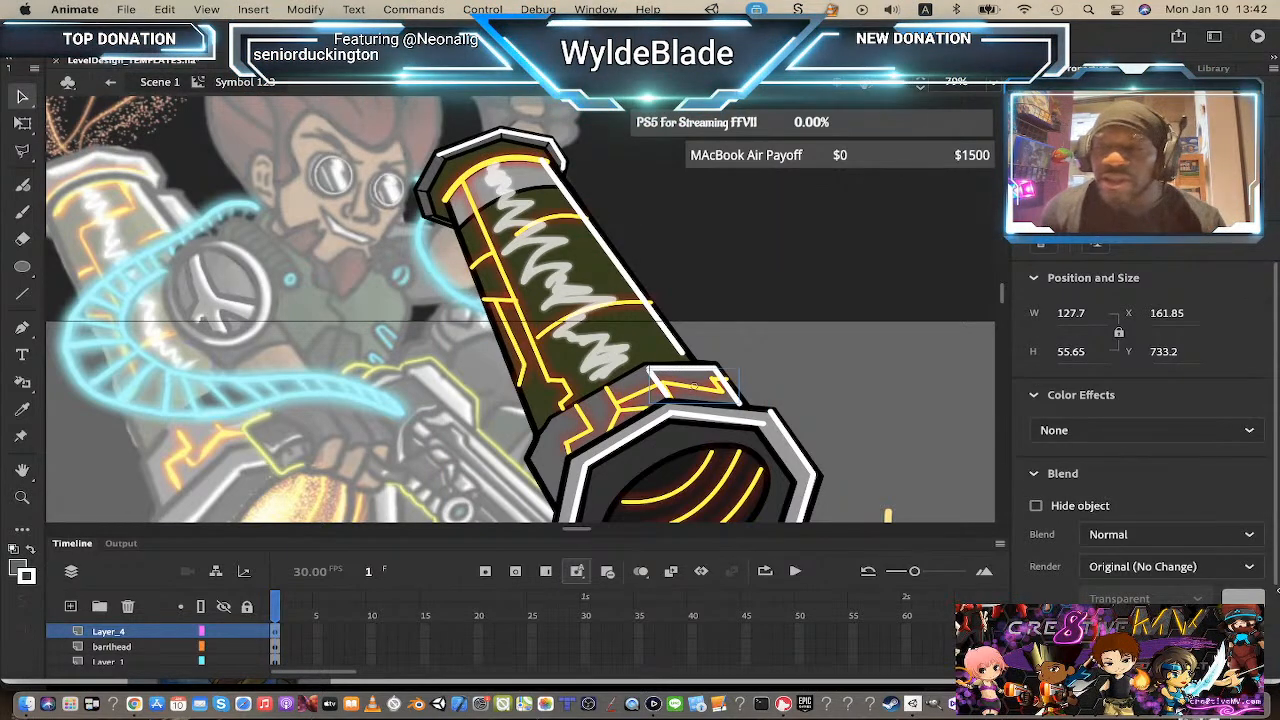
Step: Apply an Alpha color effect to the new line symbol and set its alpha to 33%
click(1140, 432)
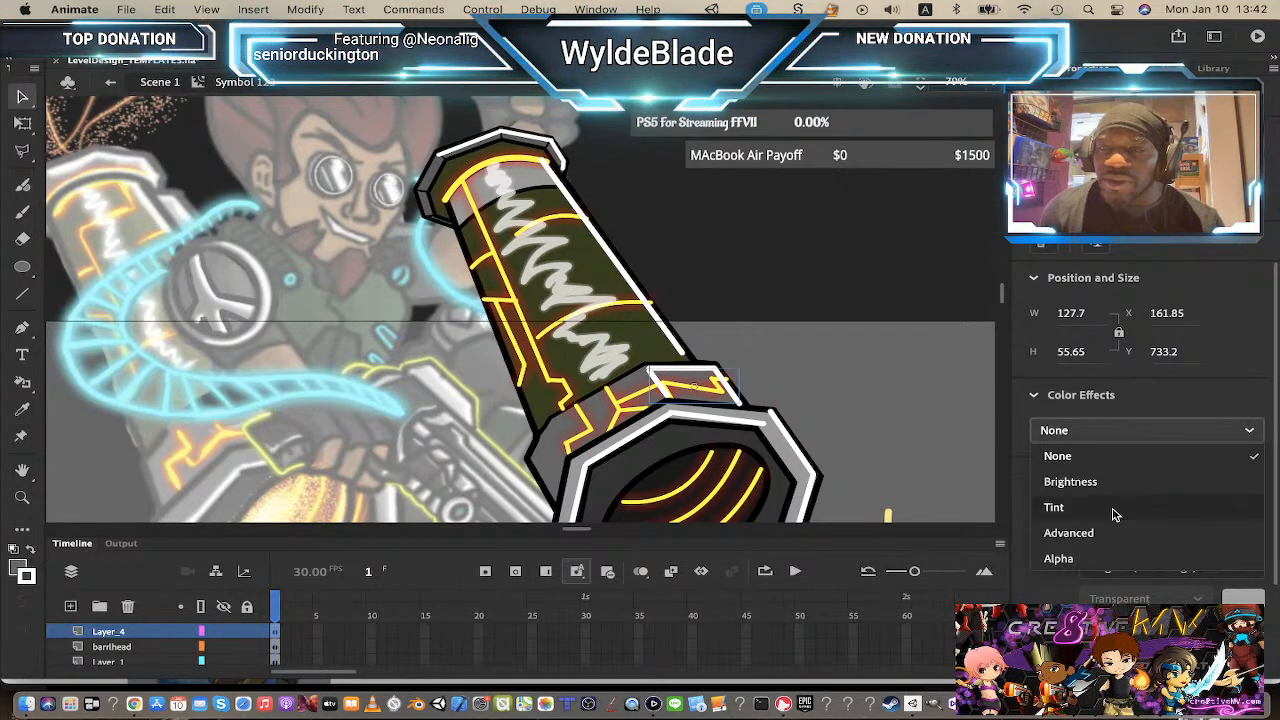
click(1090, 558)
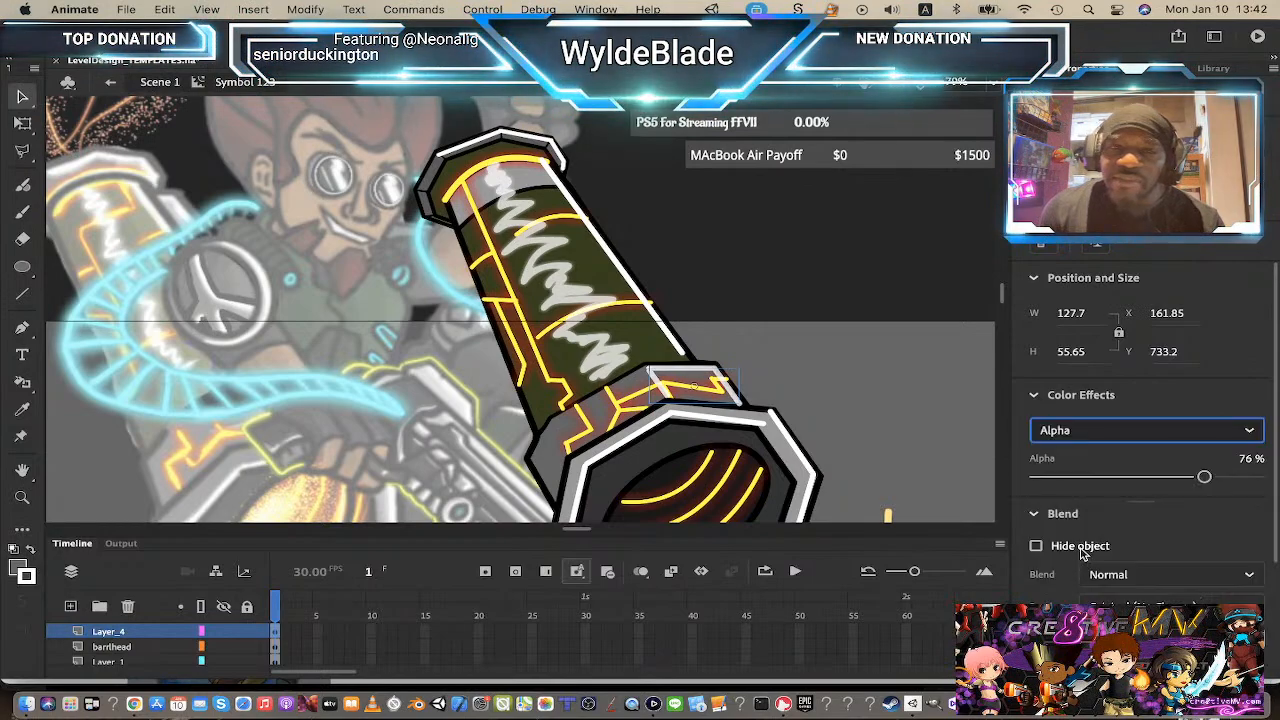
drag(1204, 476, 1110, 486)
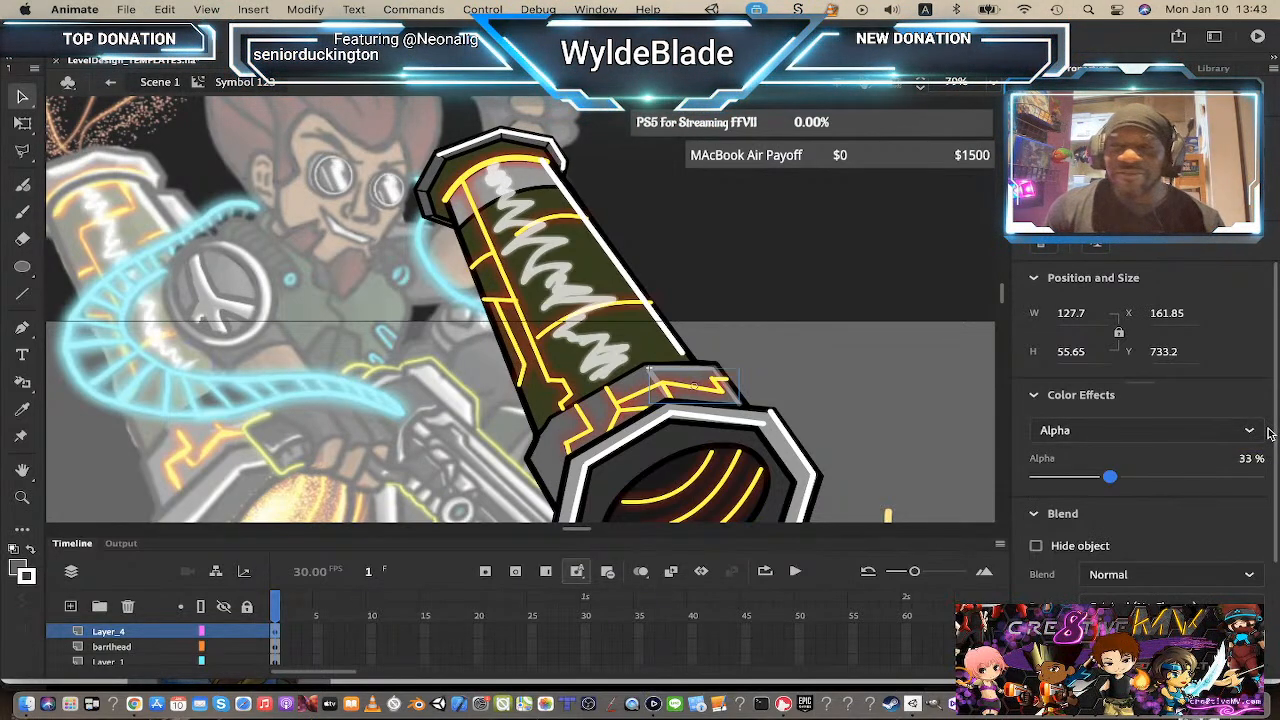
Step: Add a Glow filter to the line symbol, set its color to white and its blur to 11
scroll(1150, 480, down, 3)
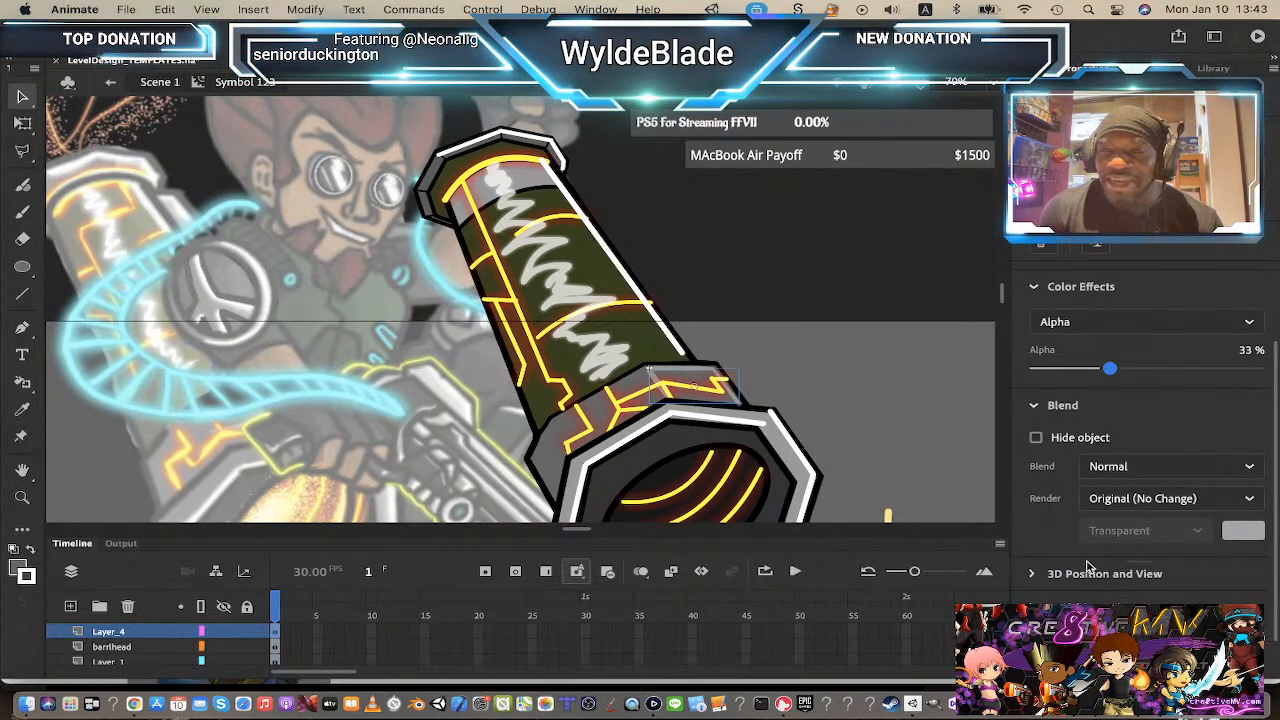
scroll(1150, 450, down, 2)
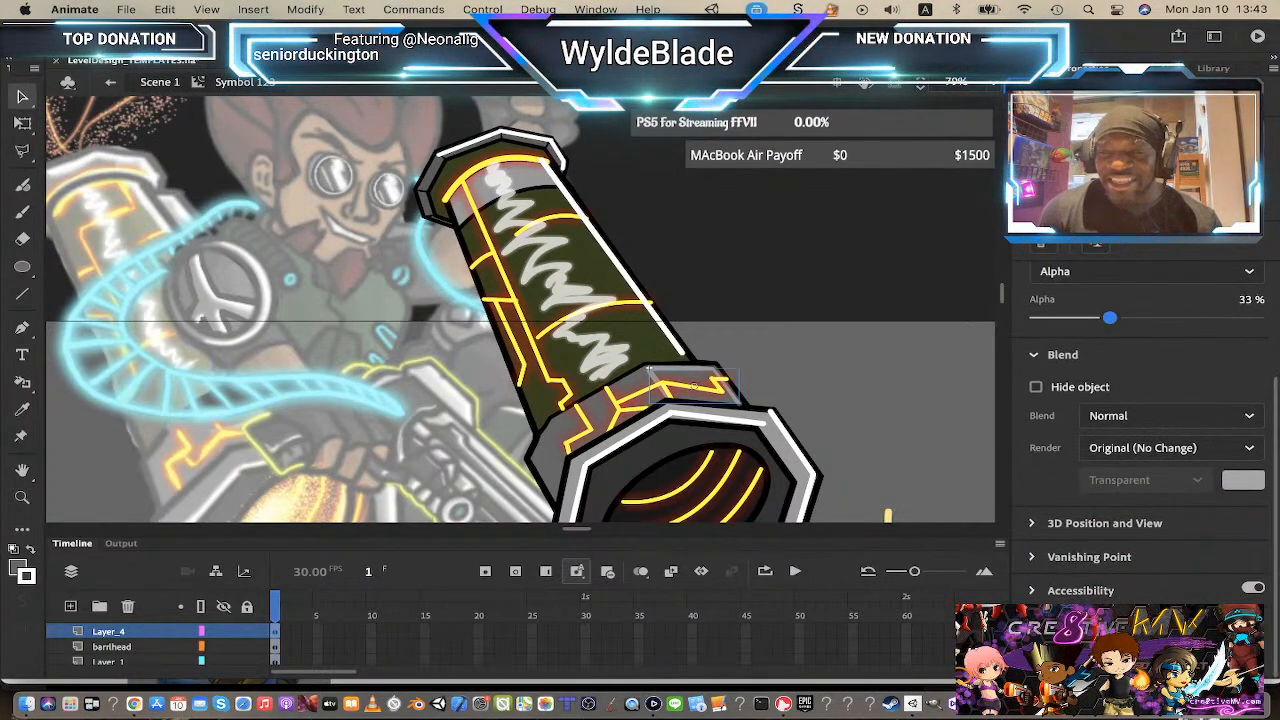
click(1195, 447)
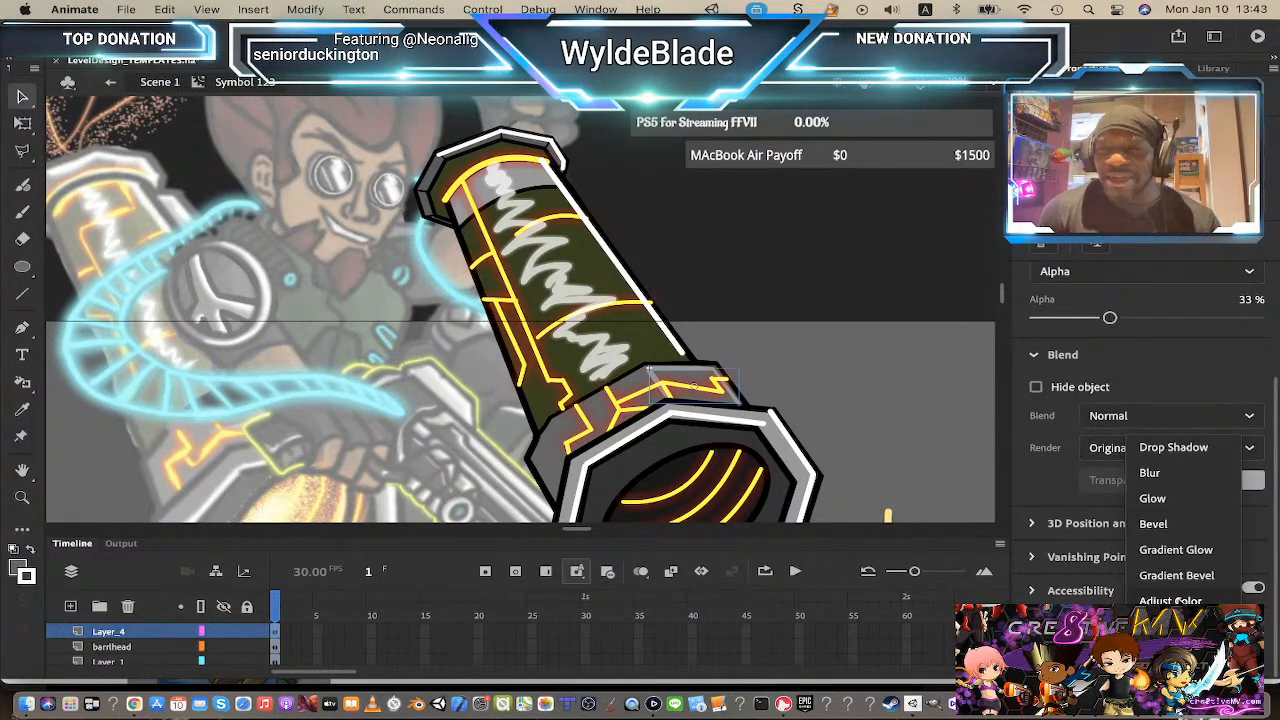
click(1160, 498)
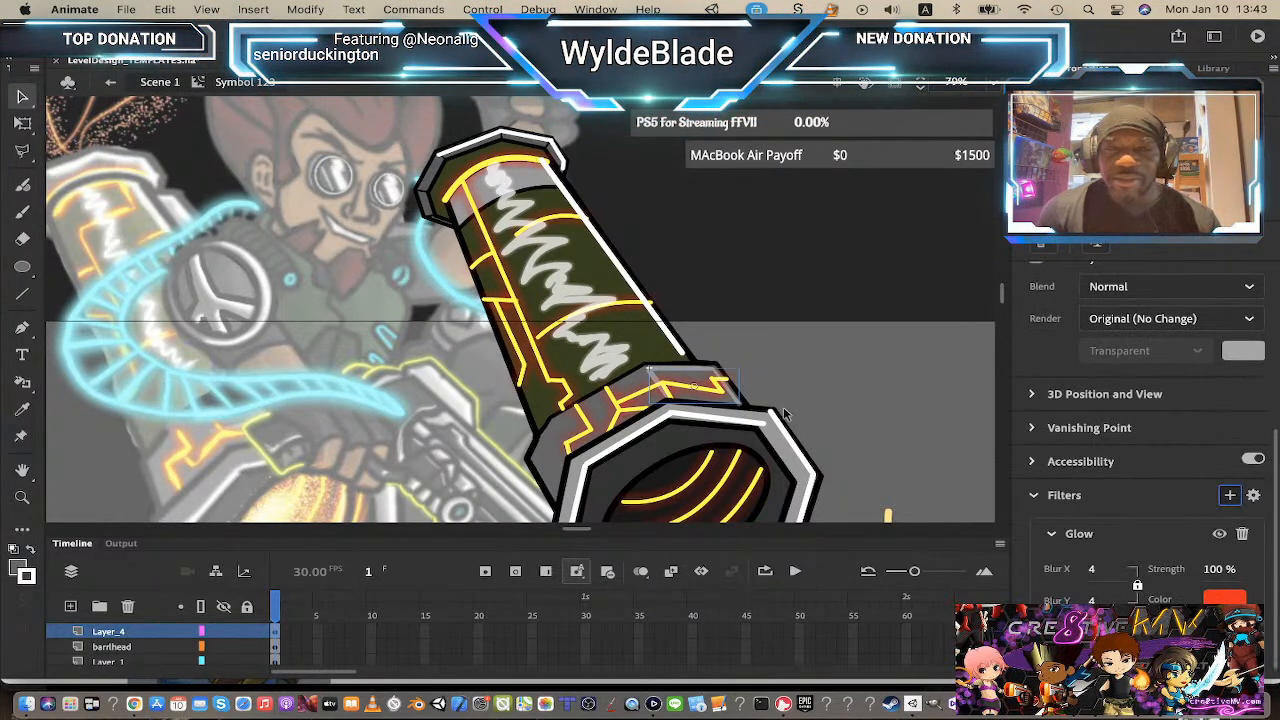
click(1202, 598)
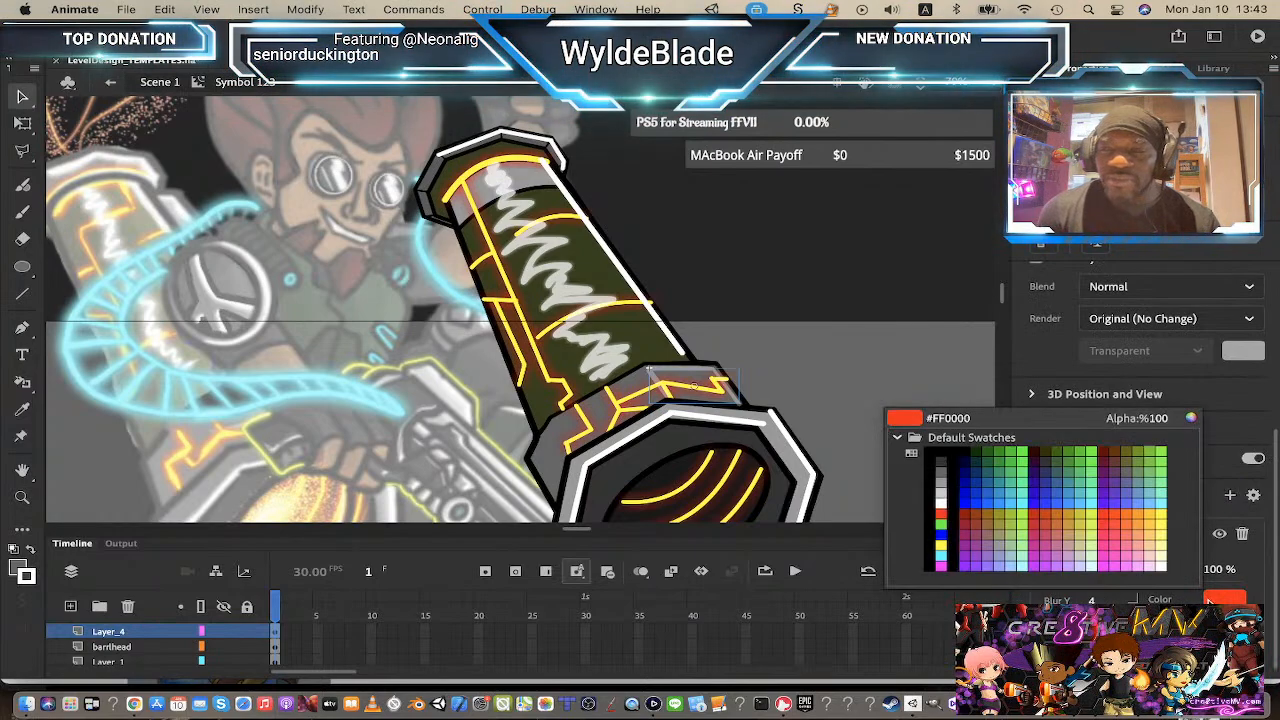
click(942, 505)
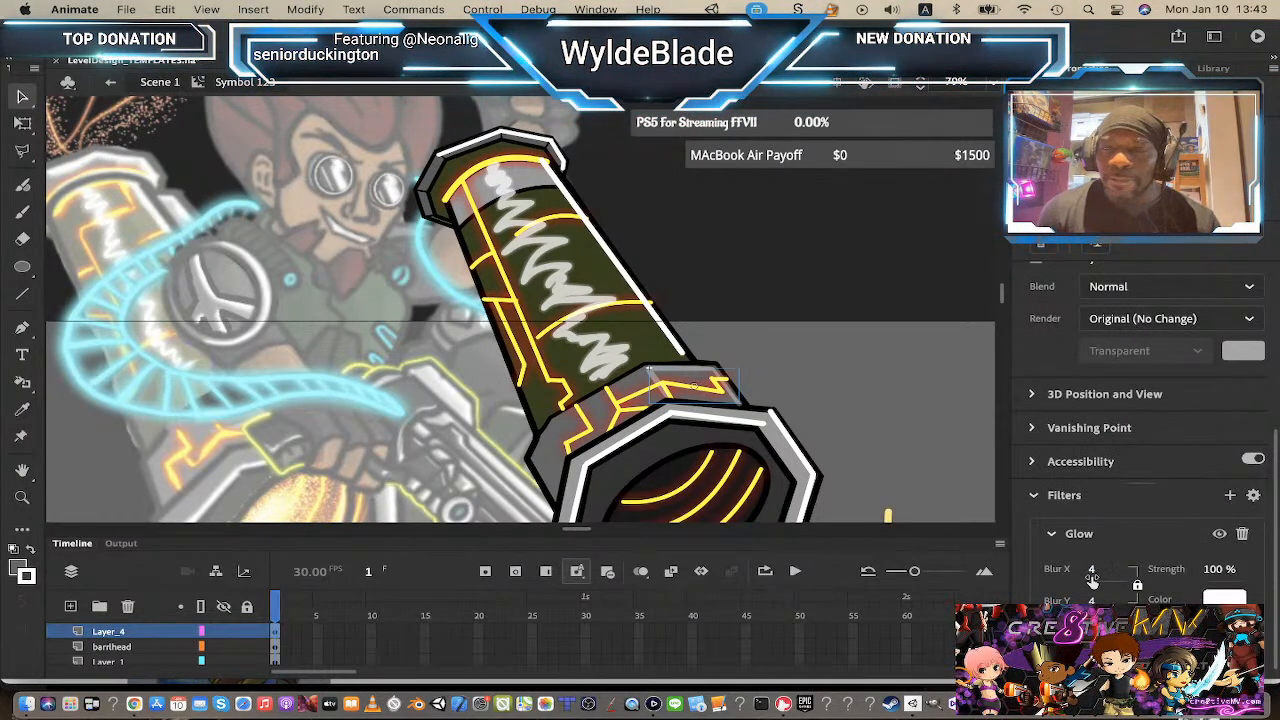
drag(1099, 570, 1101, 570)
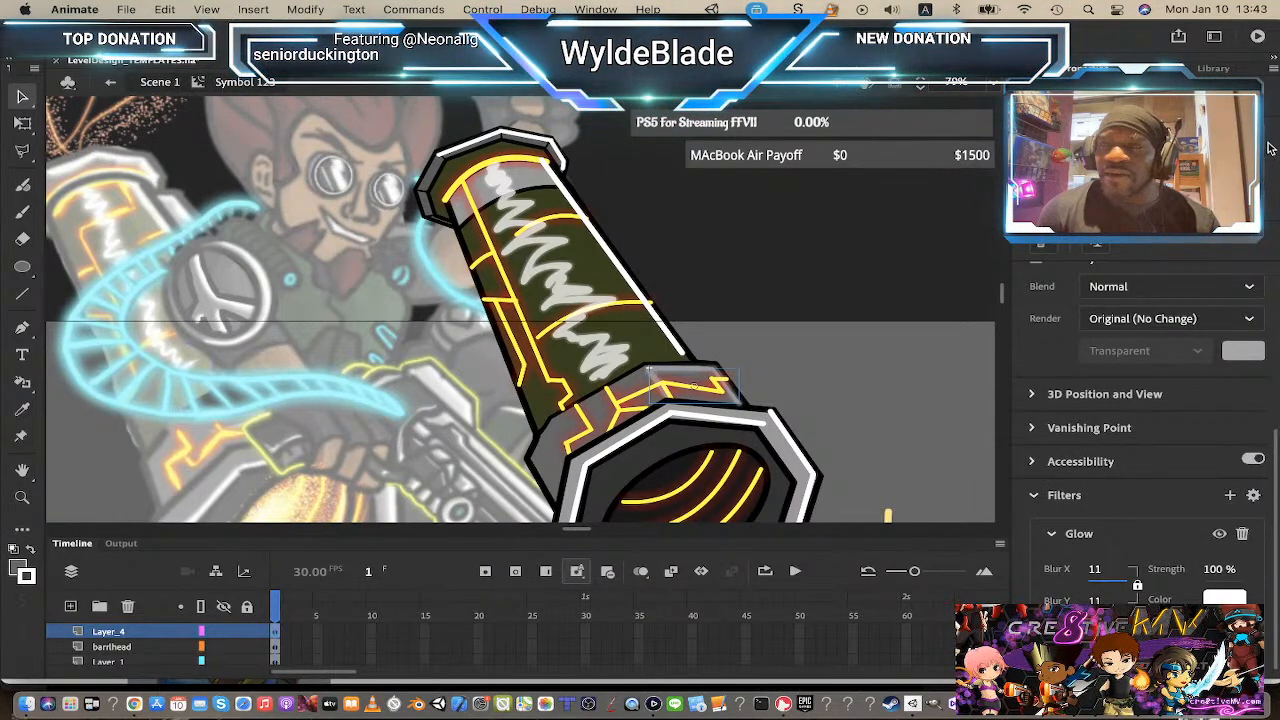
Step: Raise the line symbol's alpha slightly, then deselect and return to Scene 1
scroll(1273, 524, up, 5)
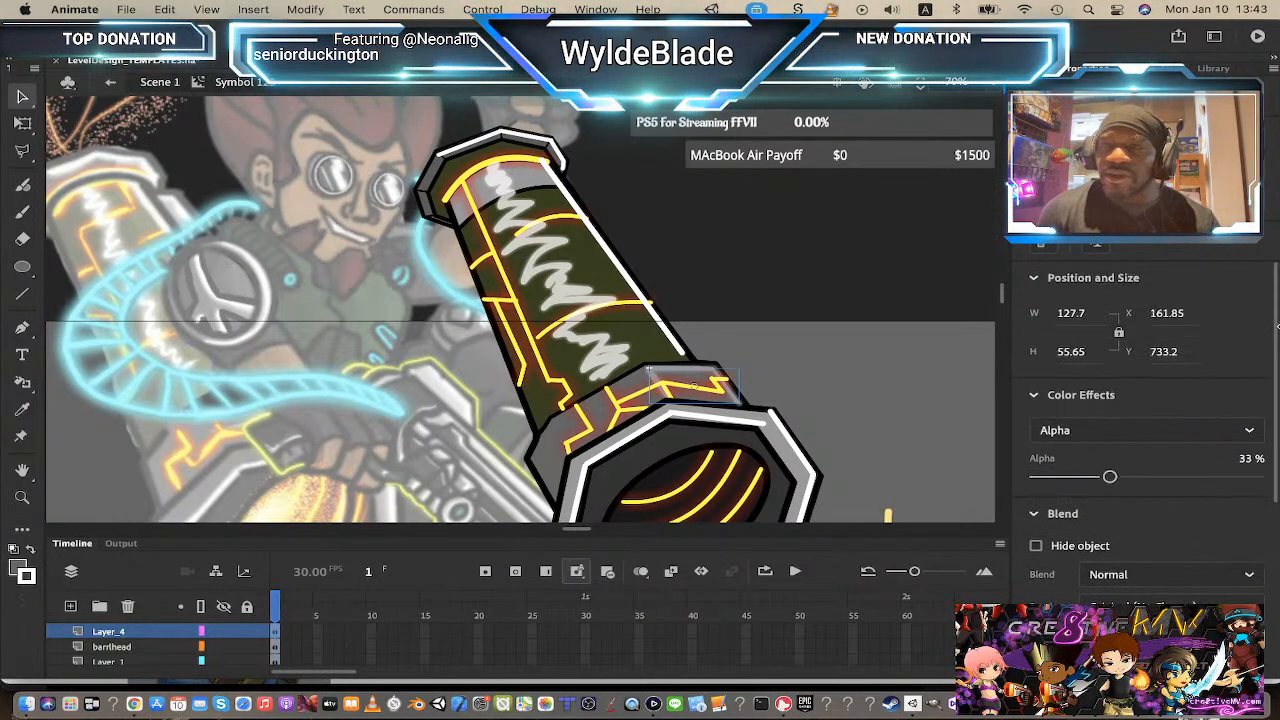
drag(1109, 479, 1145, 477)
click(830, 197)
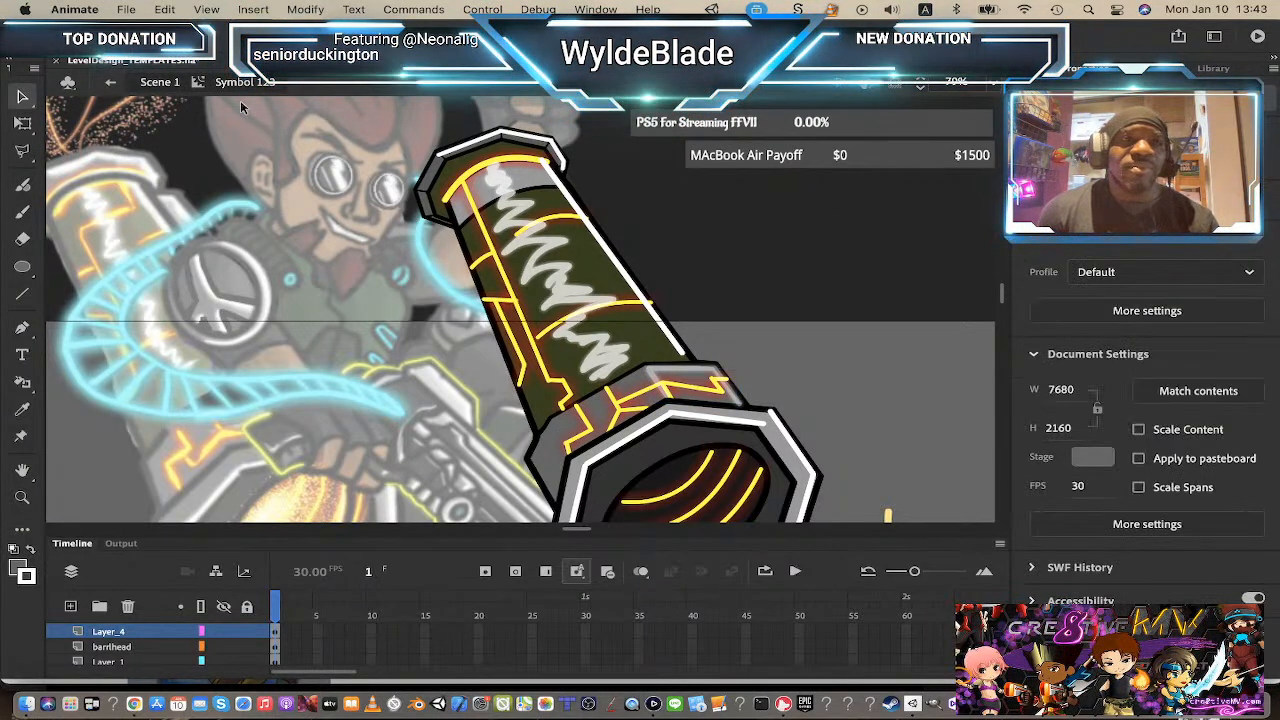
click(158, 84)
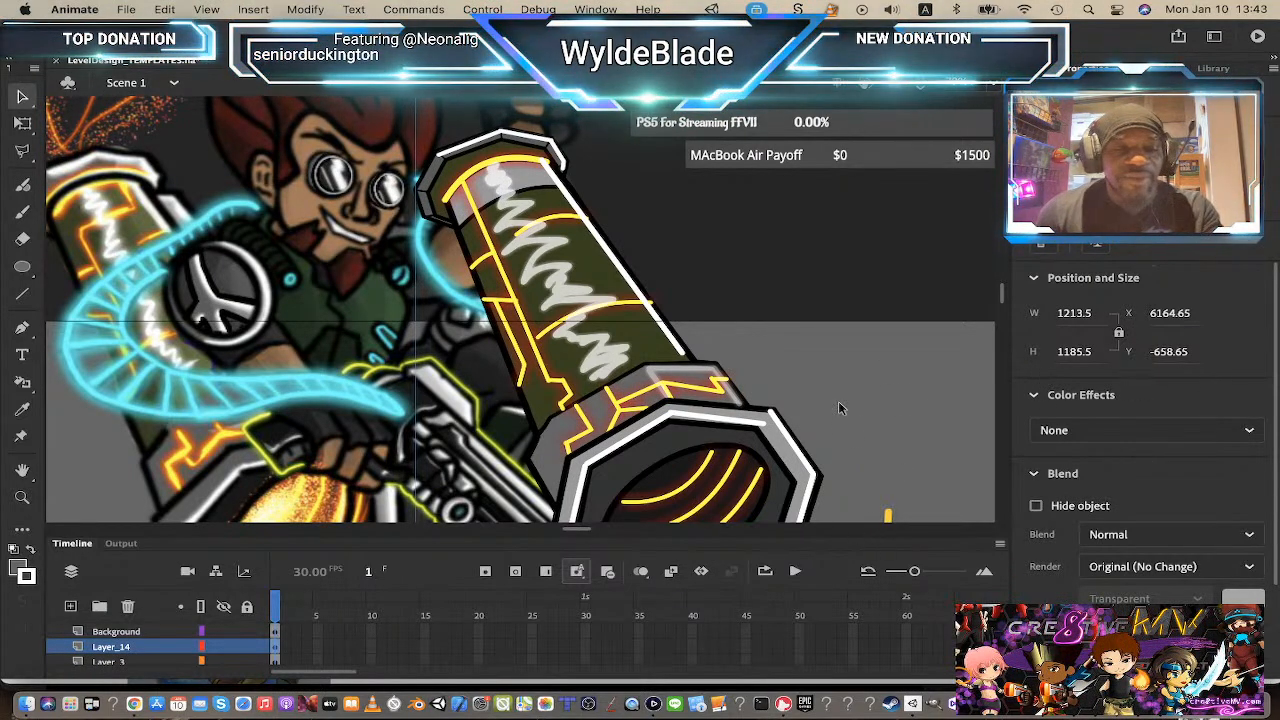
Step: Open the right cannon barrel's symbol for editing and set the stroke color to black from the stage swatch
key(z)
alt+click(731, 402)
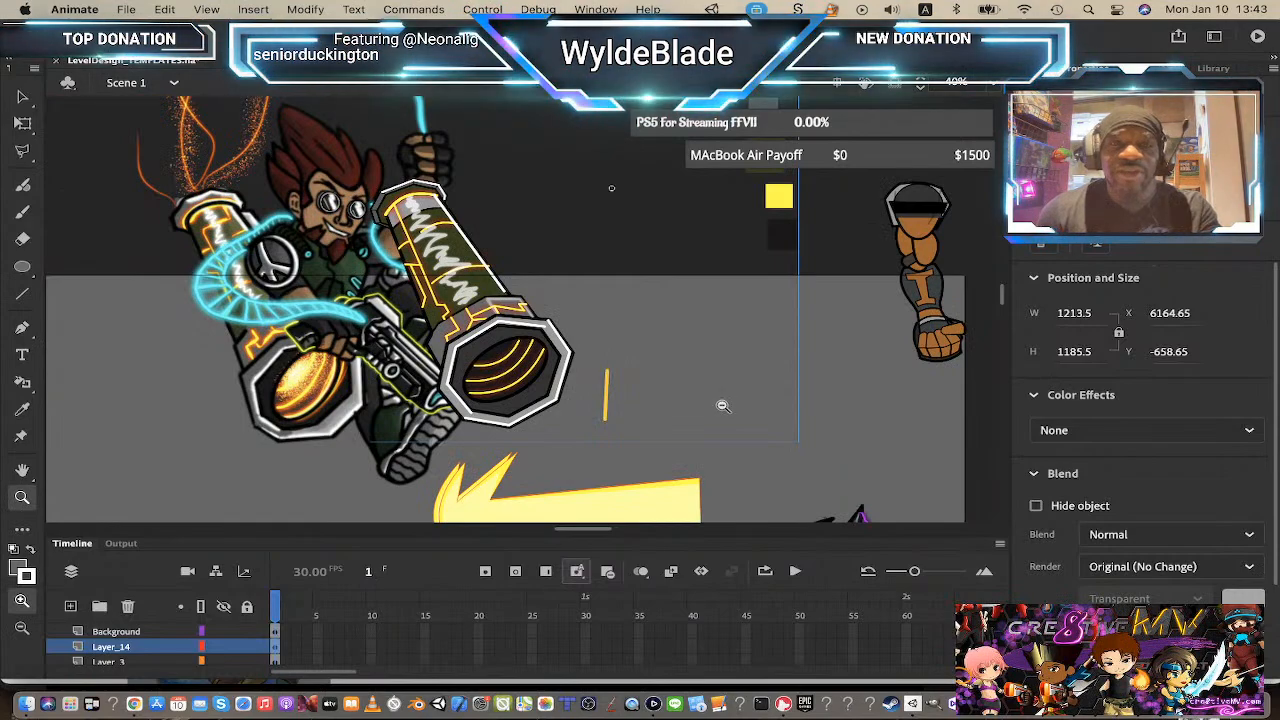
alt+click(614, 375)
click(482, 292)
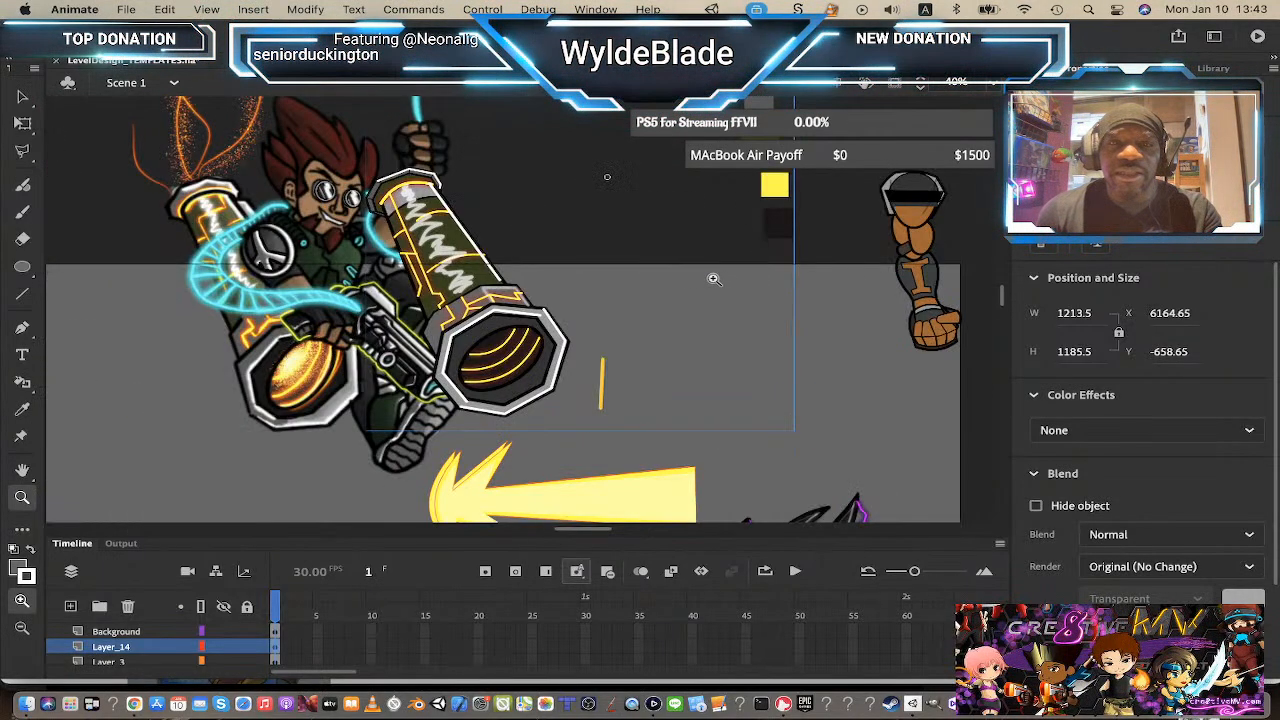
scroll(590, 295, up, 3)
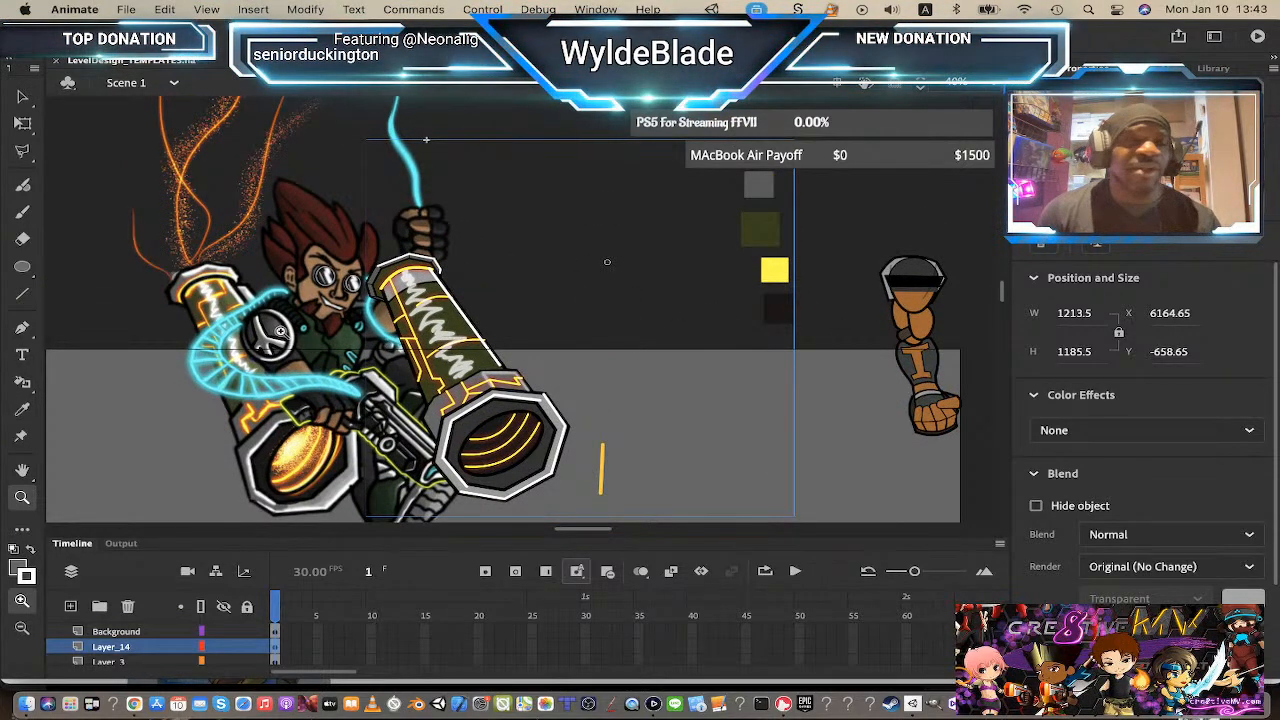
click(20, 96)
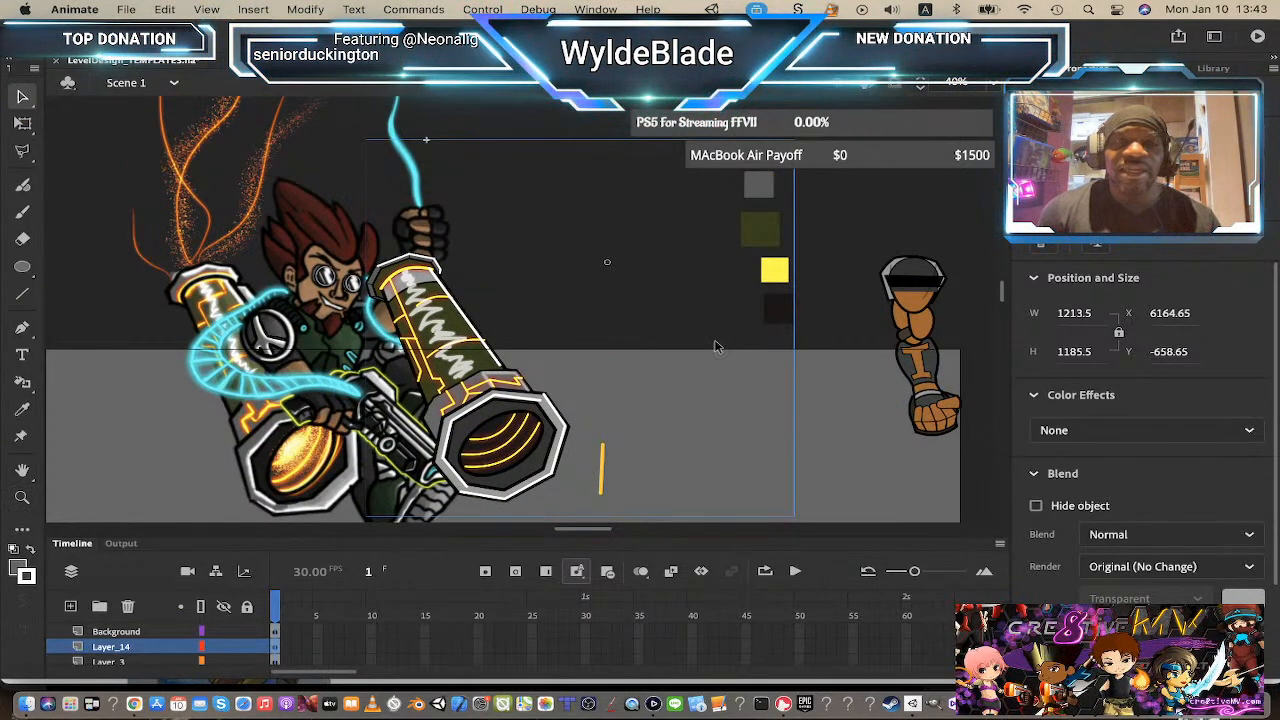
double_click(779, 311)
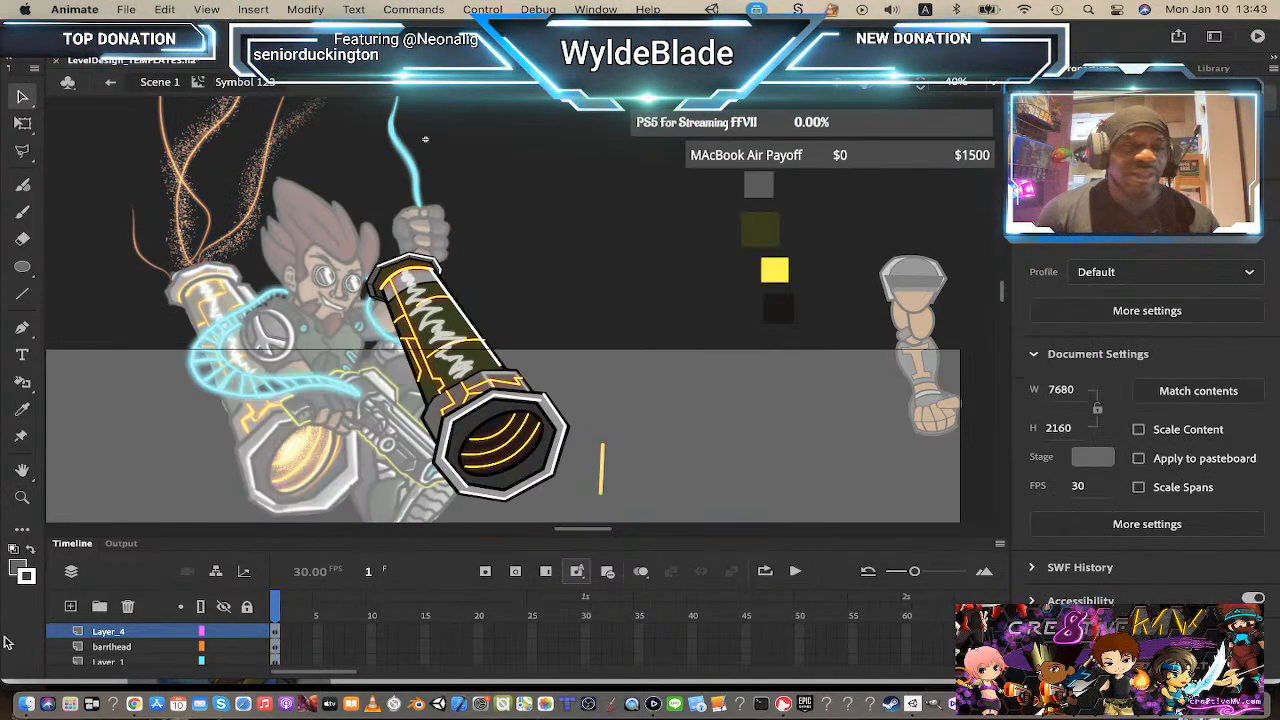
click(24, 572)
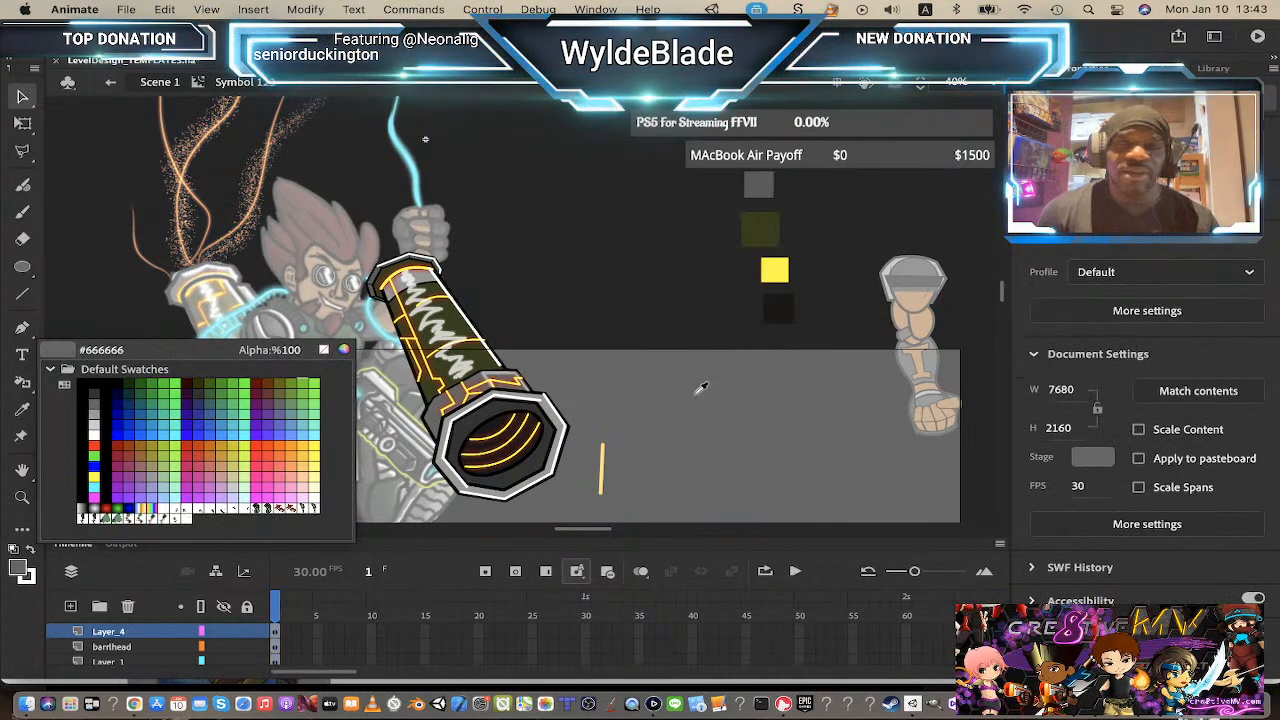
click(786, 305)
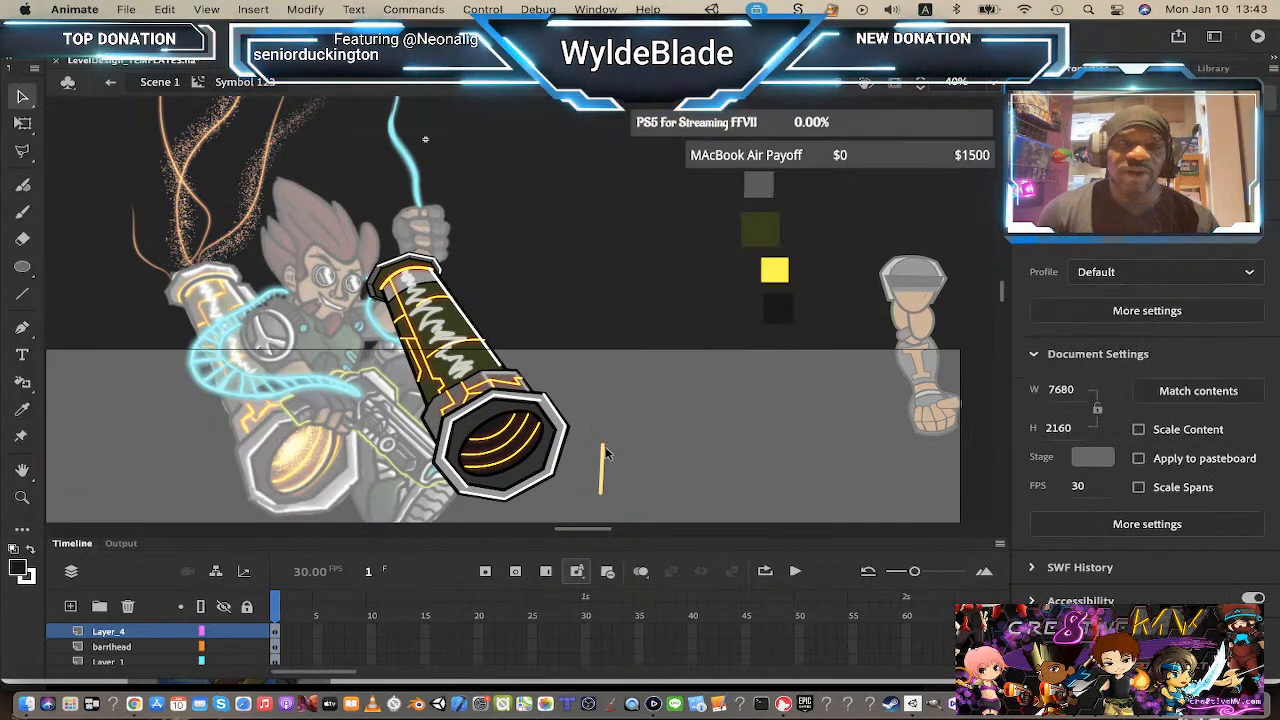
Step: Open the nested symbol holding the cannon barrel's mouth rings for editing
double_click(497, 411)
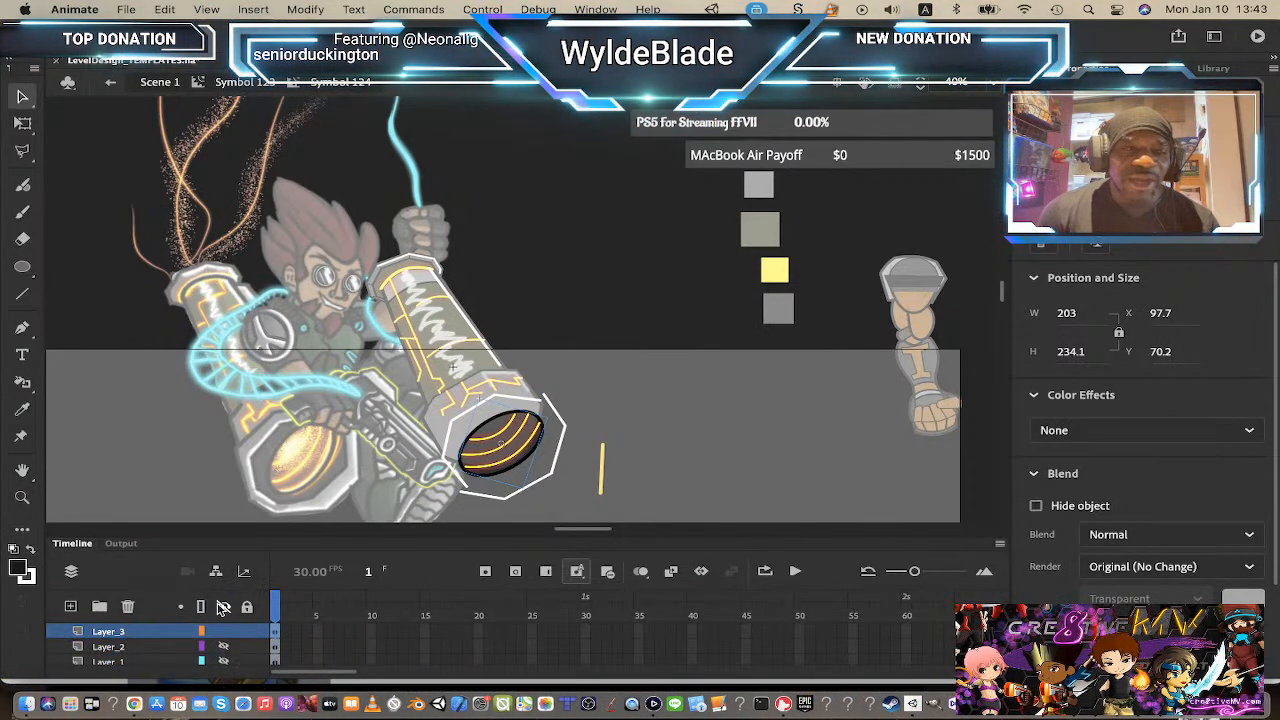
click(264, 83)
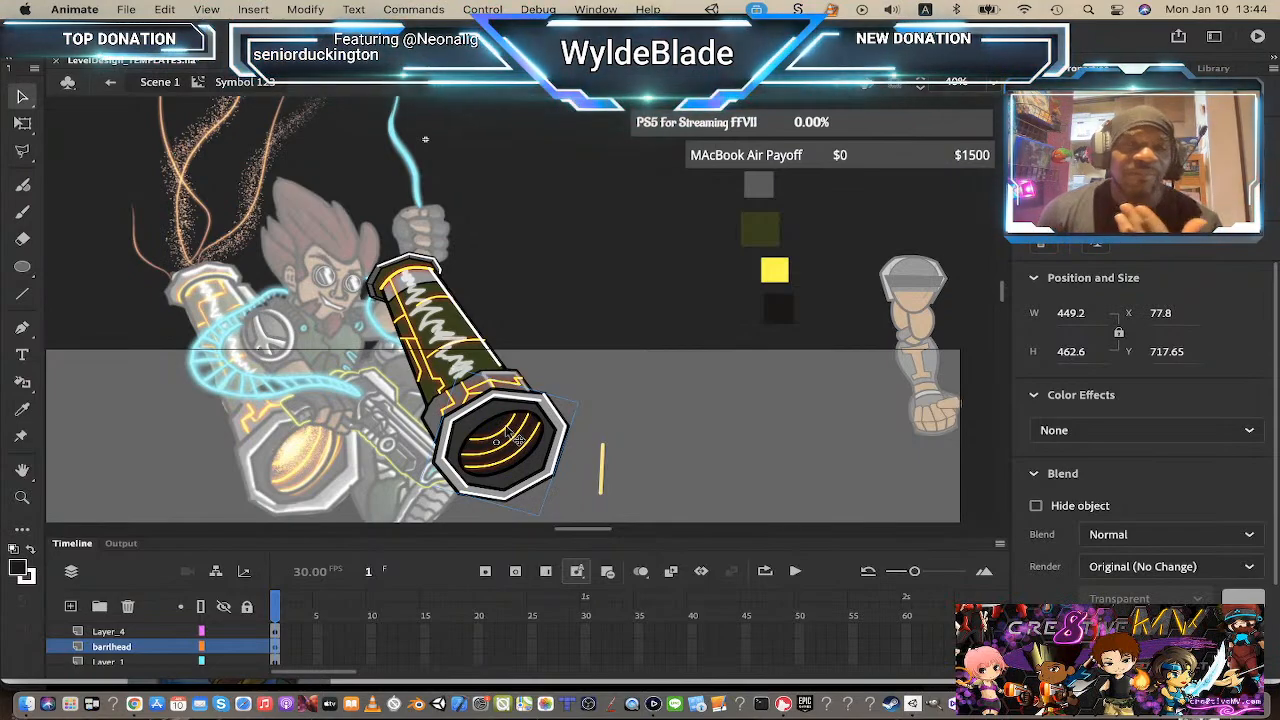
click(186, 86)
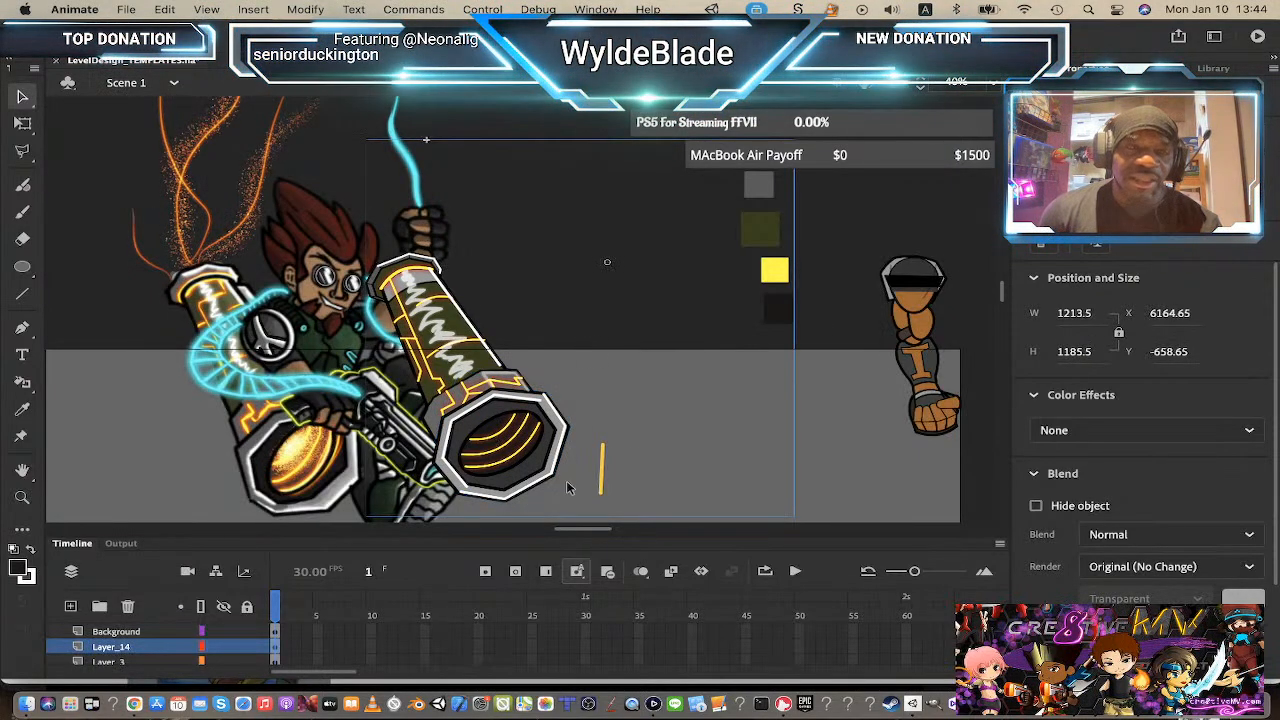
double_click(515, 418)
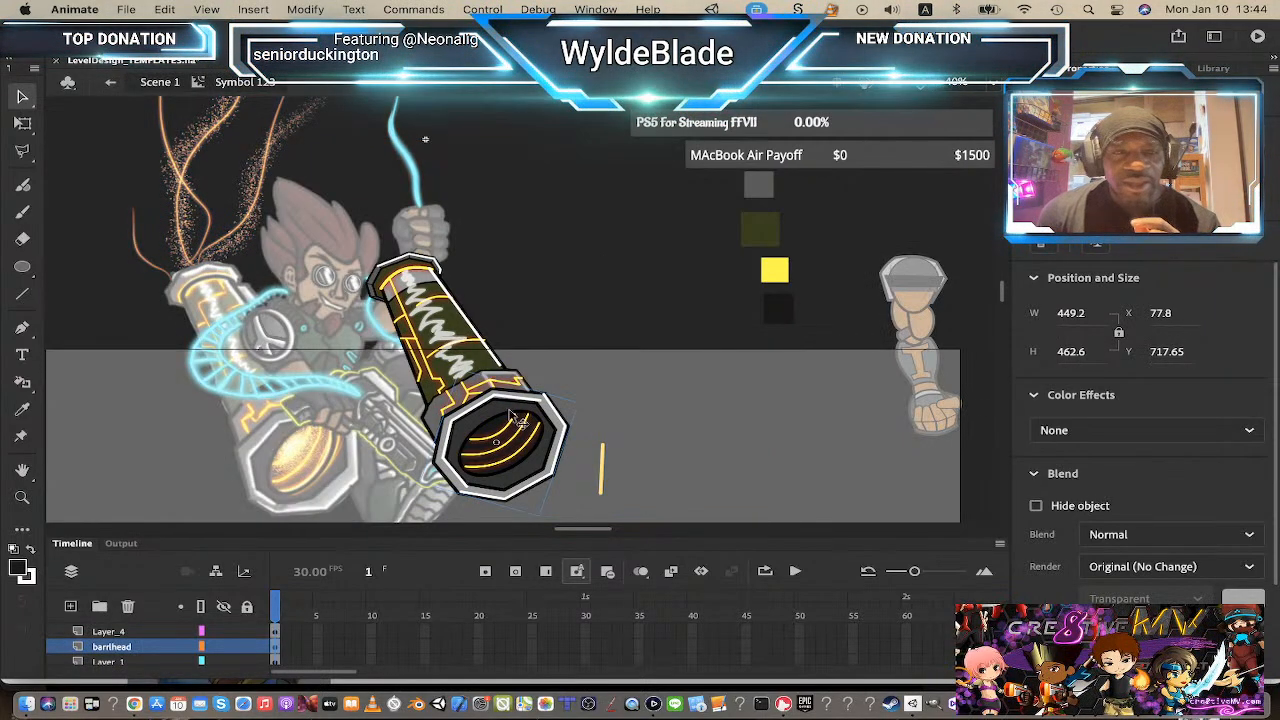
double_click(500, 478)
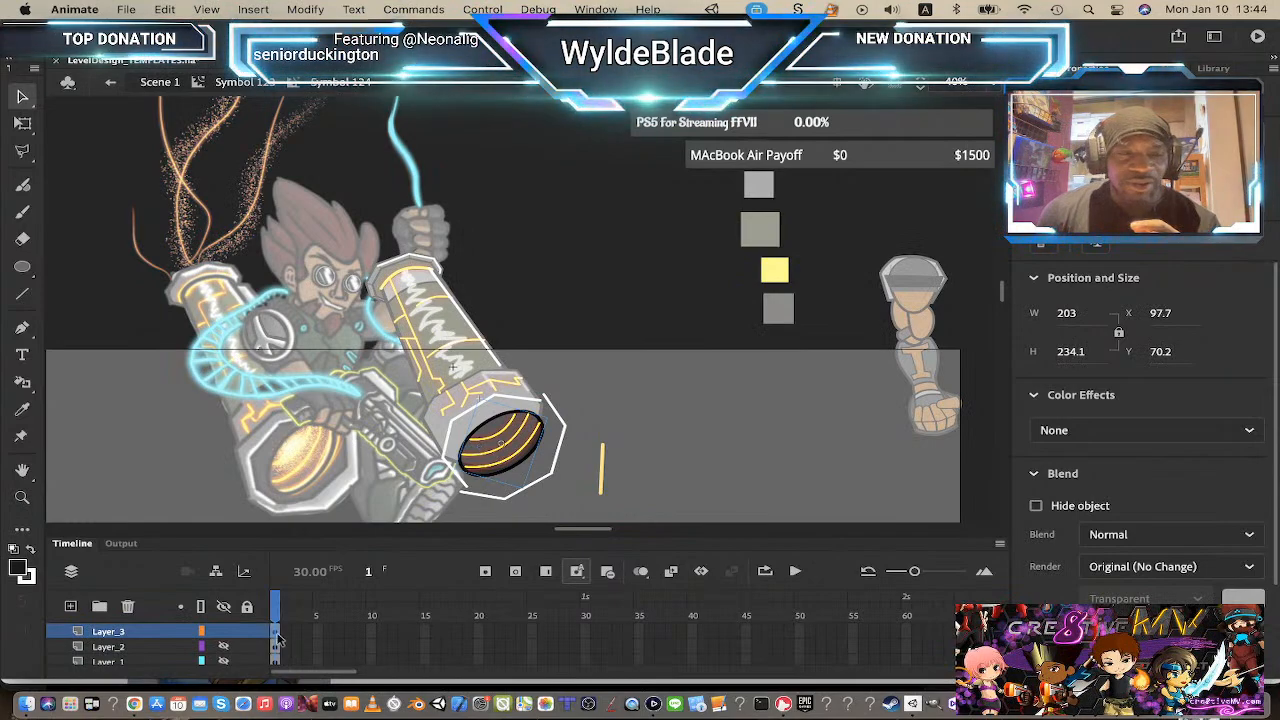
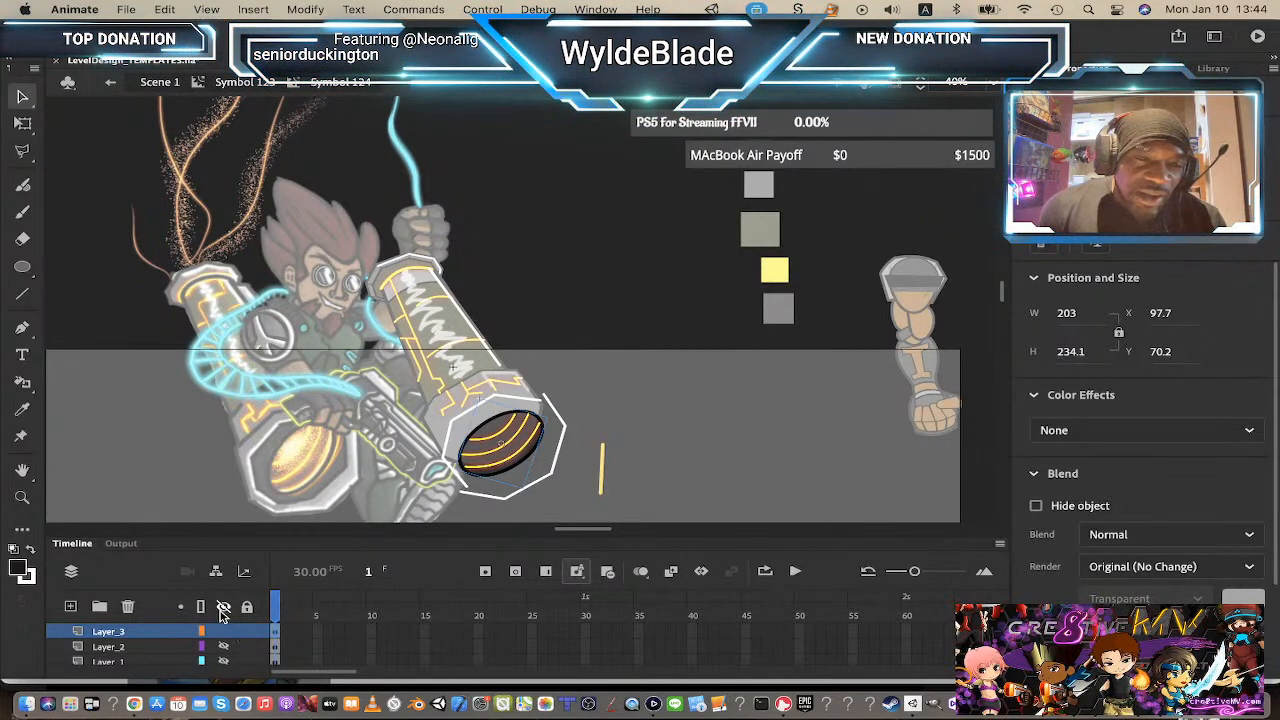
Step: Toggle visibility of the lower layers inside the barrel-end symbol and return to Scene 1
click(223, 648)
click(225, 661)
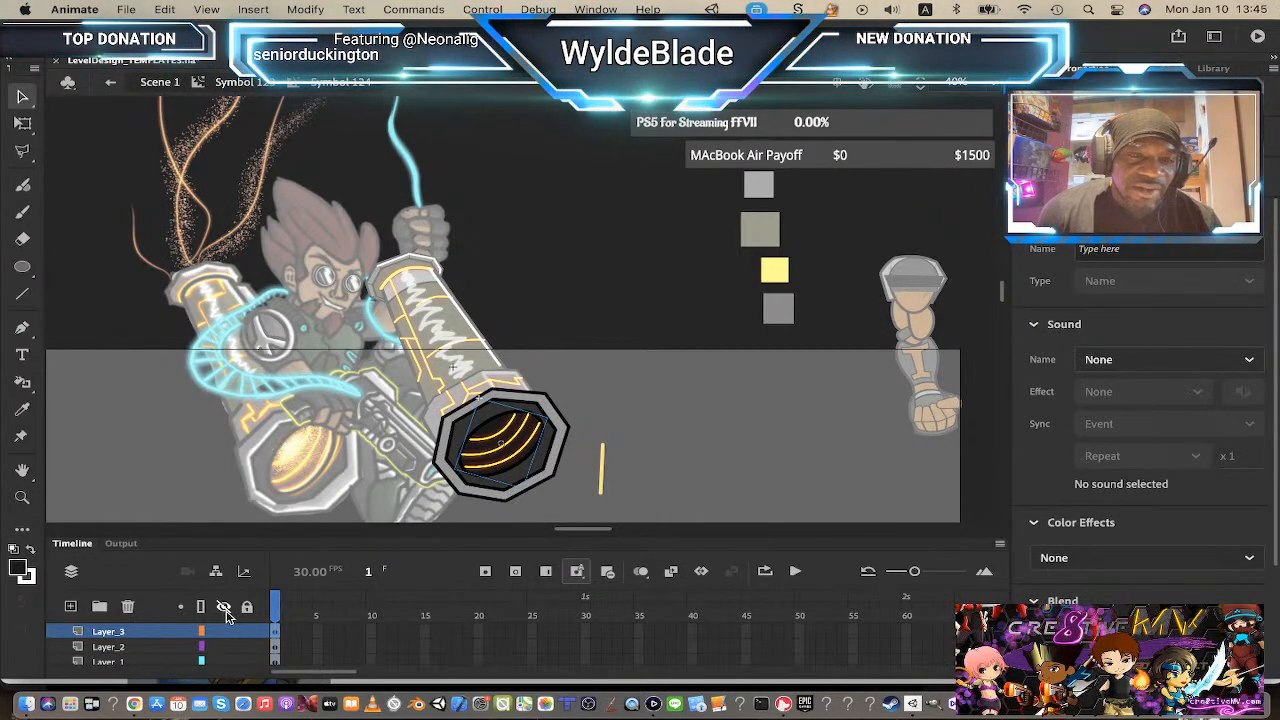
click(250, 82)
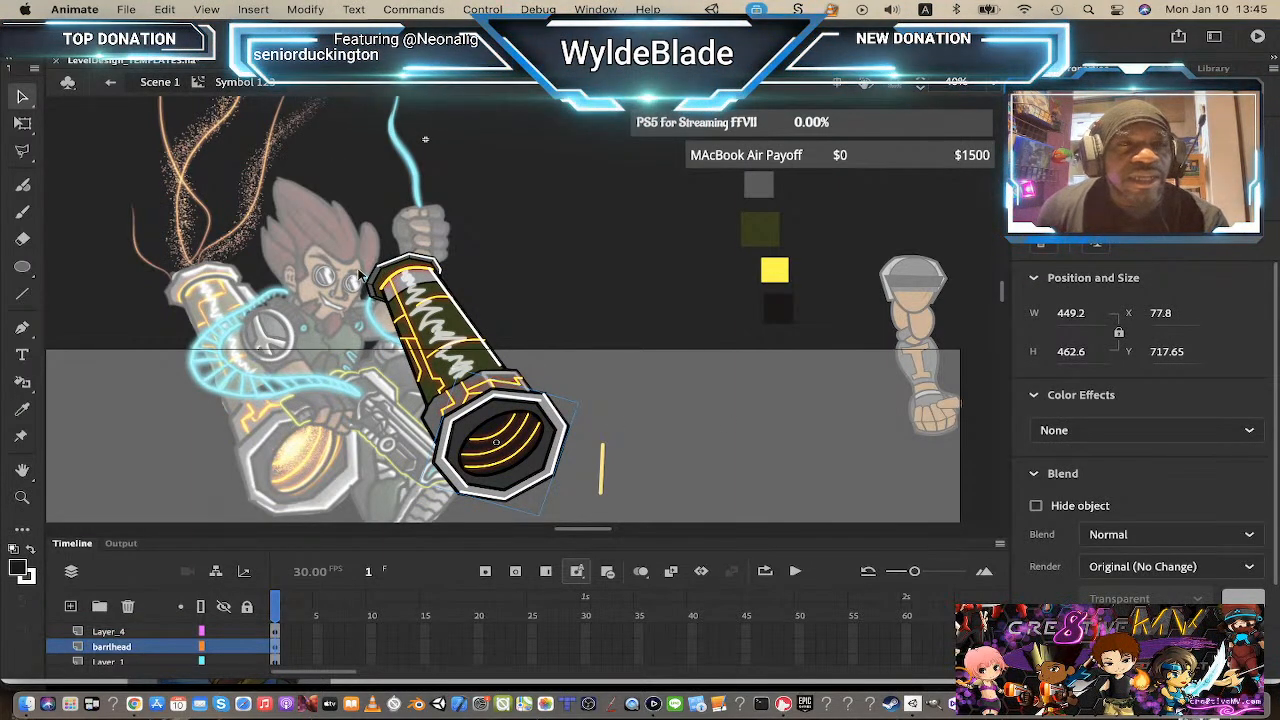
click(170, 85)
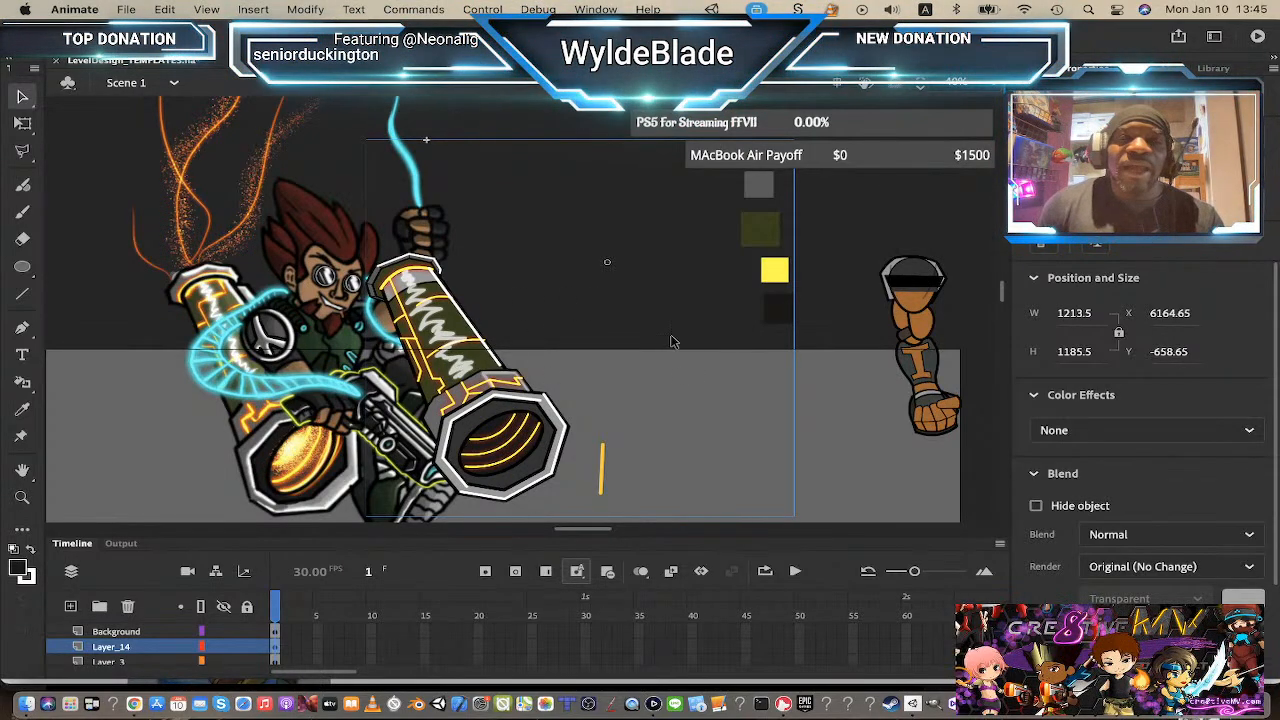
click(531, 281)
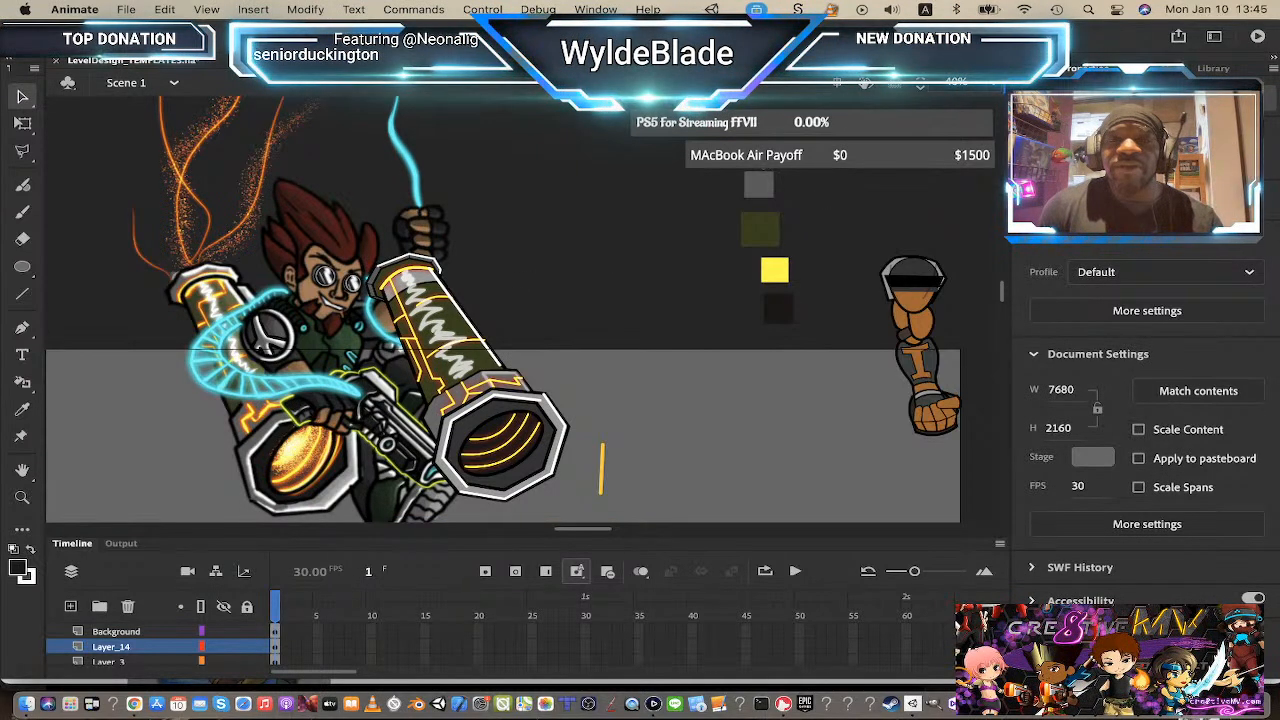
Step: Open the barrel symbol for editing and delete the gray color-sample squares beside it
click(760, 160)
double_click(753, 190)
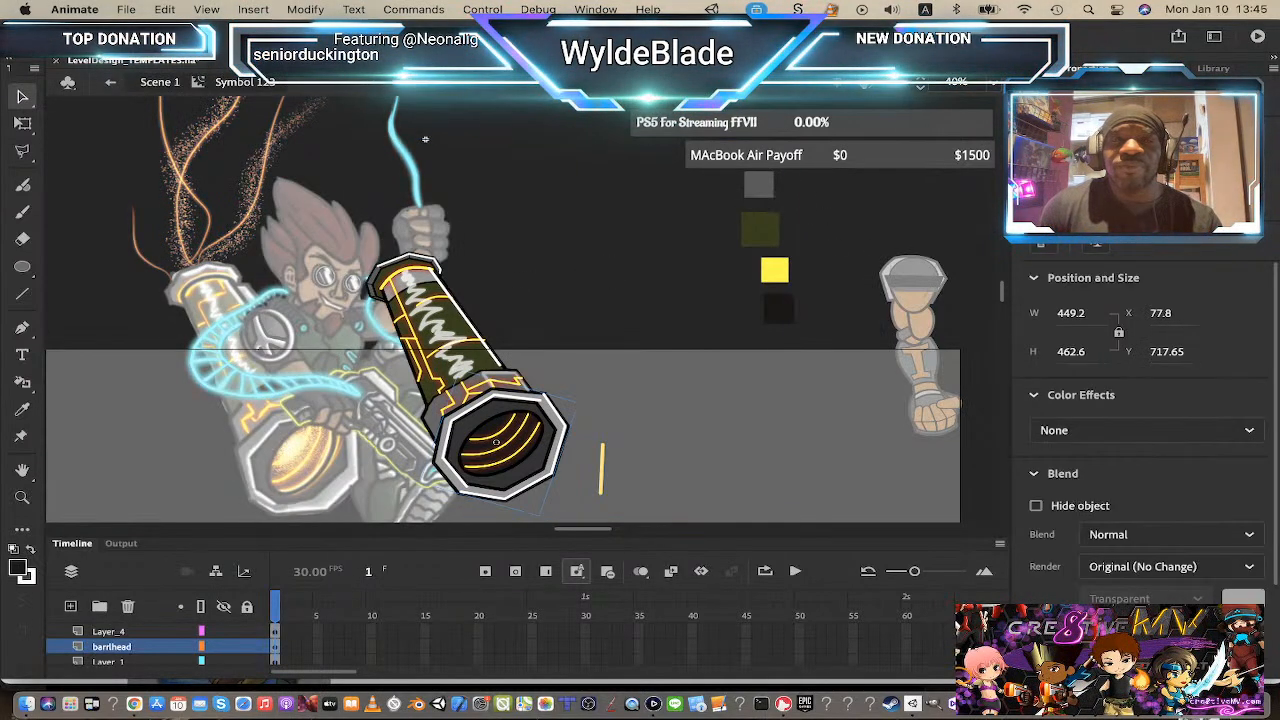
drag(706, 168, 855, 358)
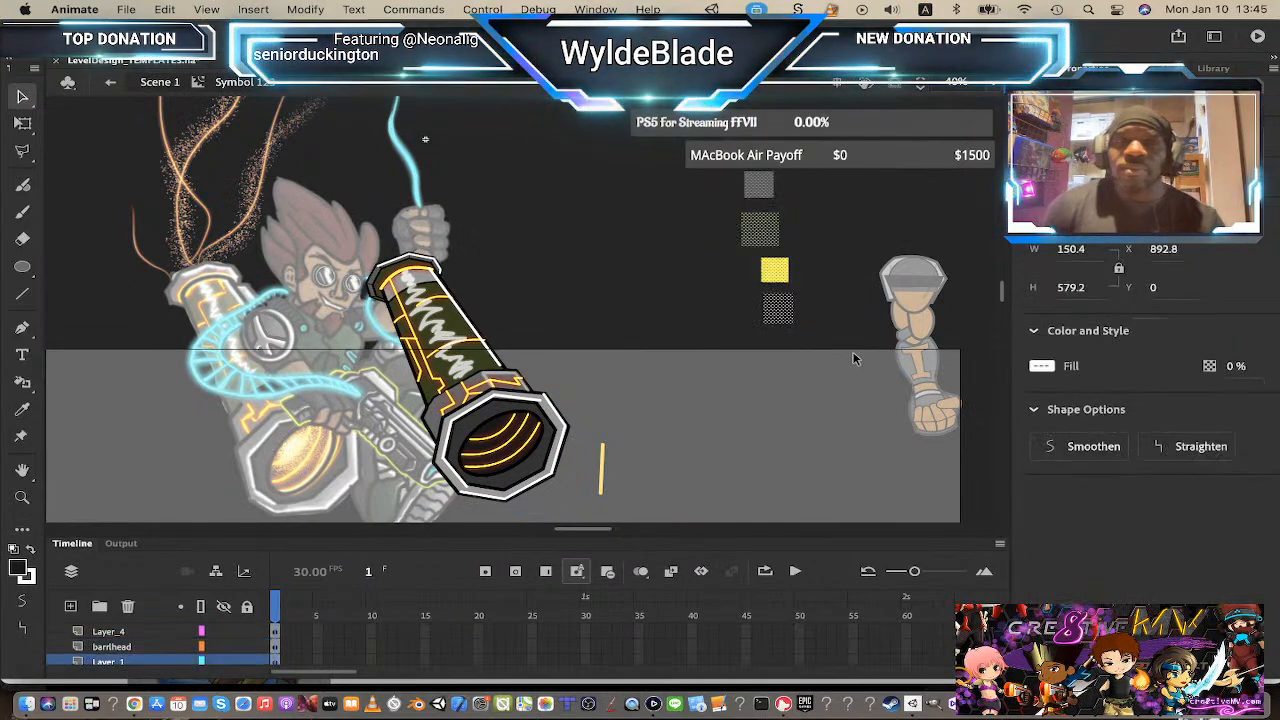
key(Delete)
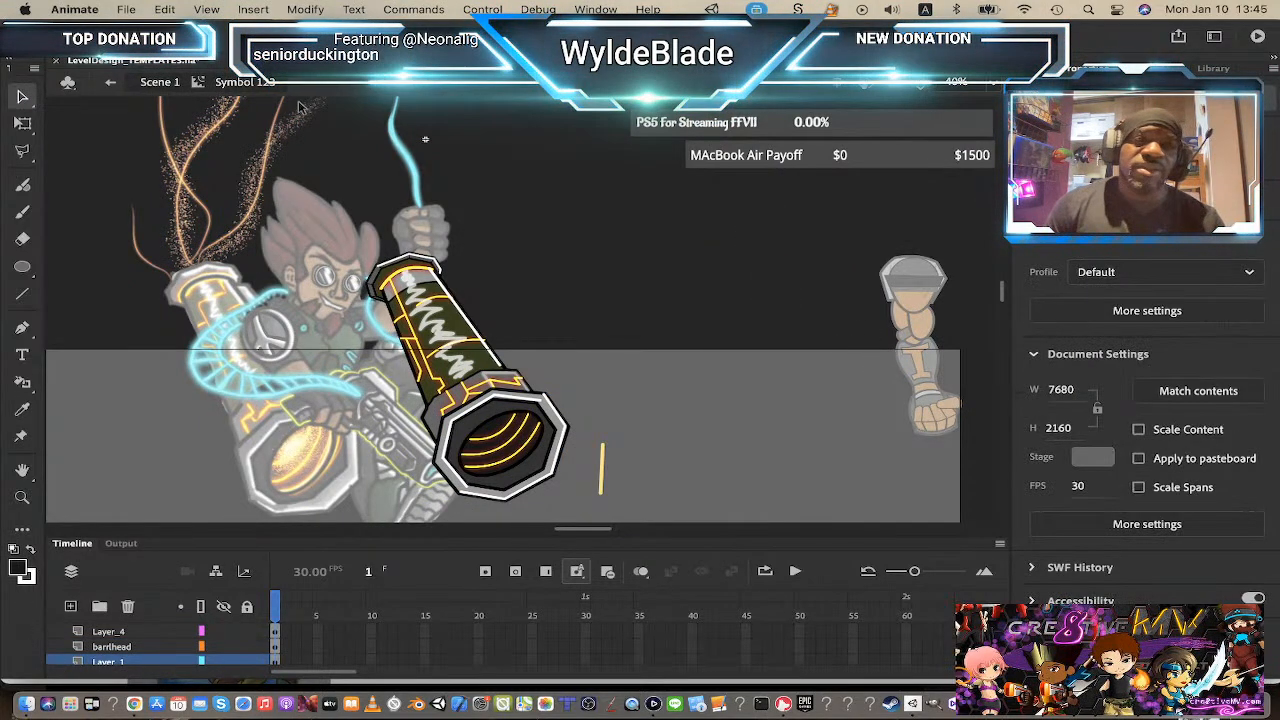
Step: Return to Scene 1 and move the cannon barrel up and to the right, away from the character
click(163, 82)
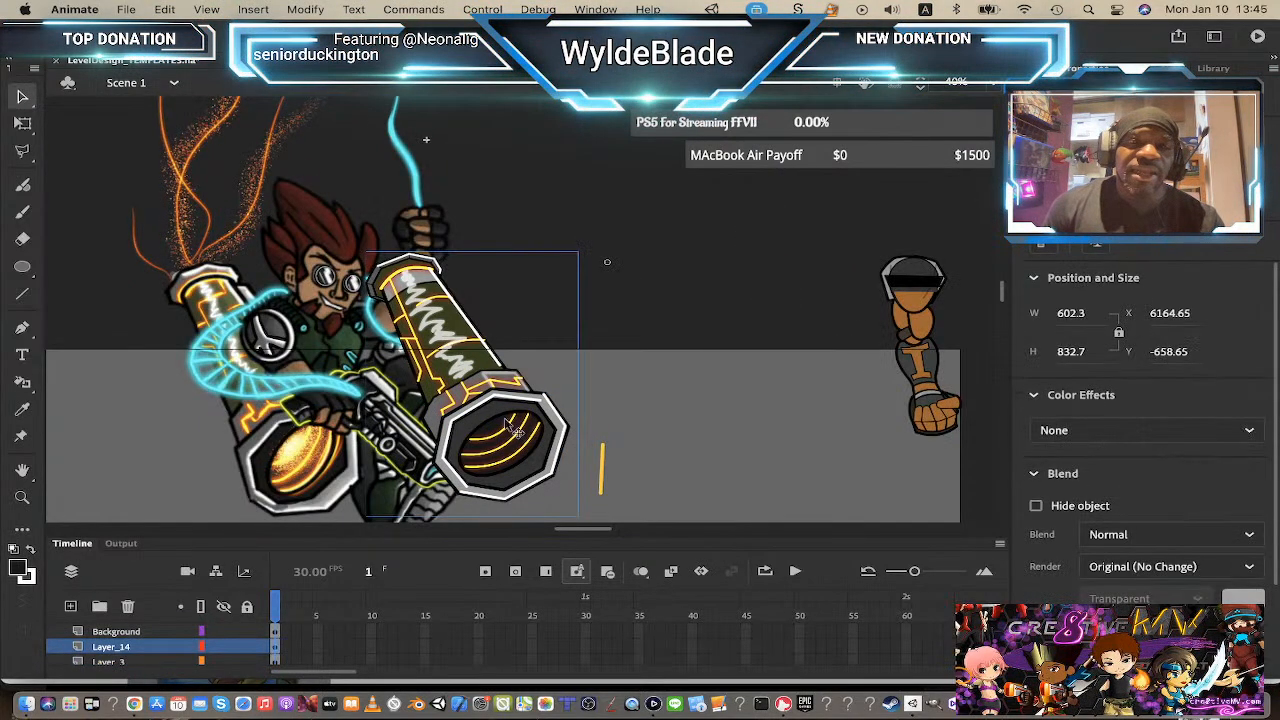
drag(478, 415, 737, 348)
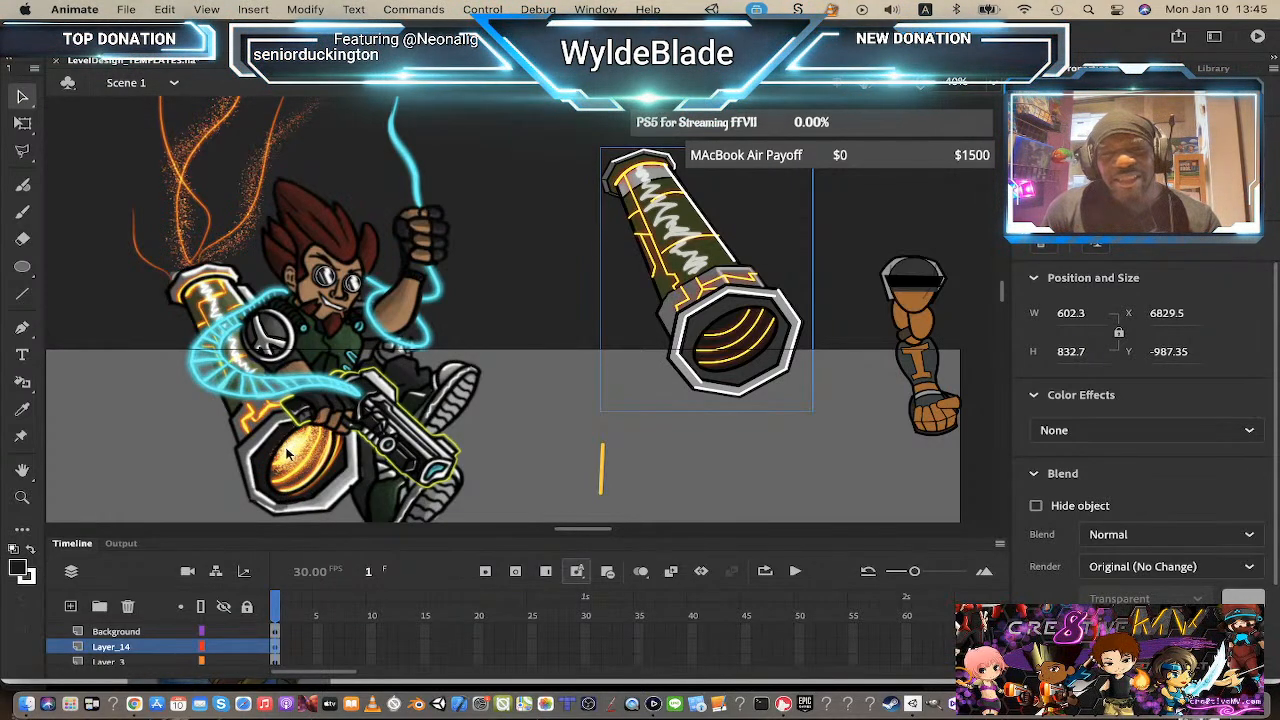
Step: Drill into the barrel's inner-opening symbol, add a new layer below Layer_2 and lock Layer_2
double_click(748, 340)
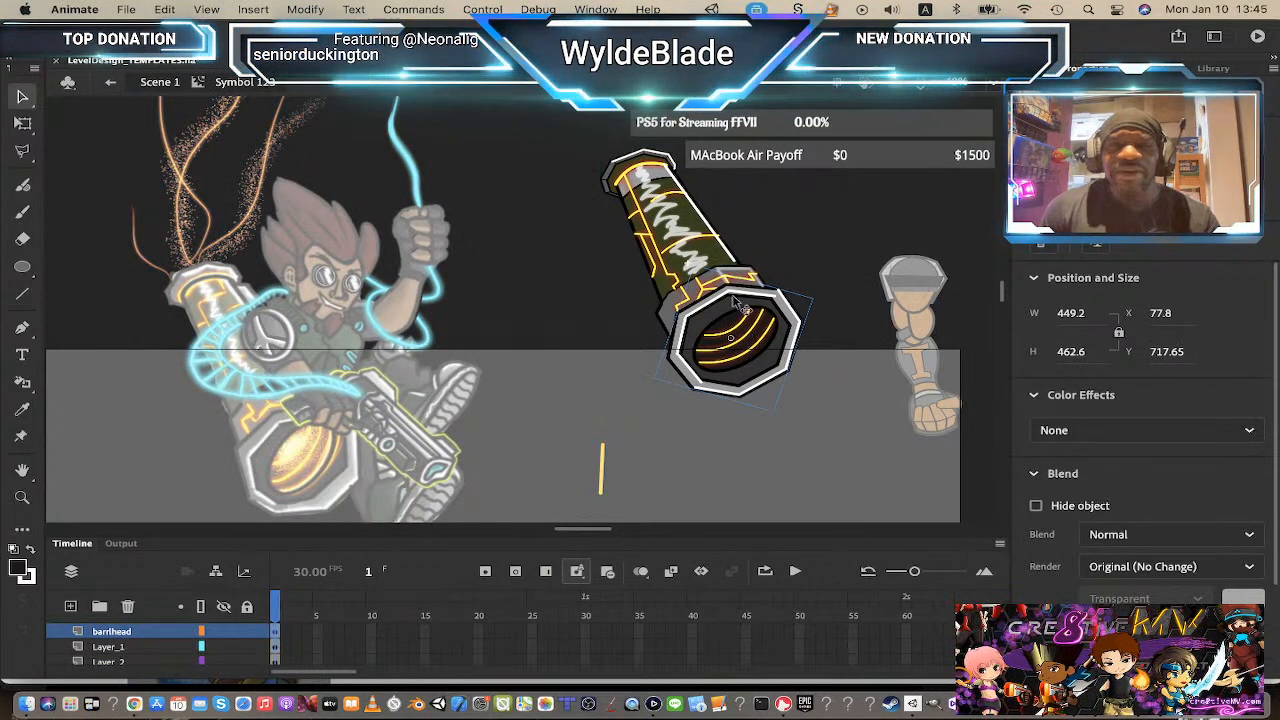
key(z)
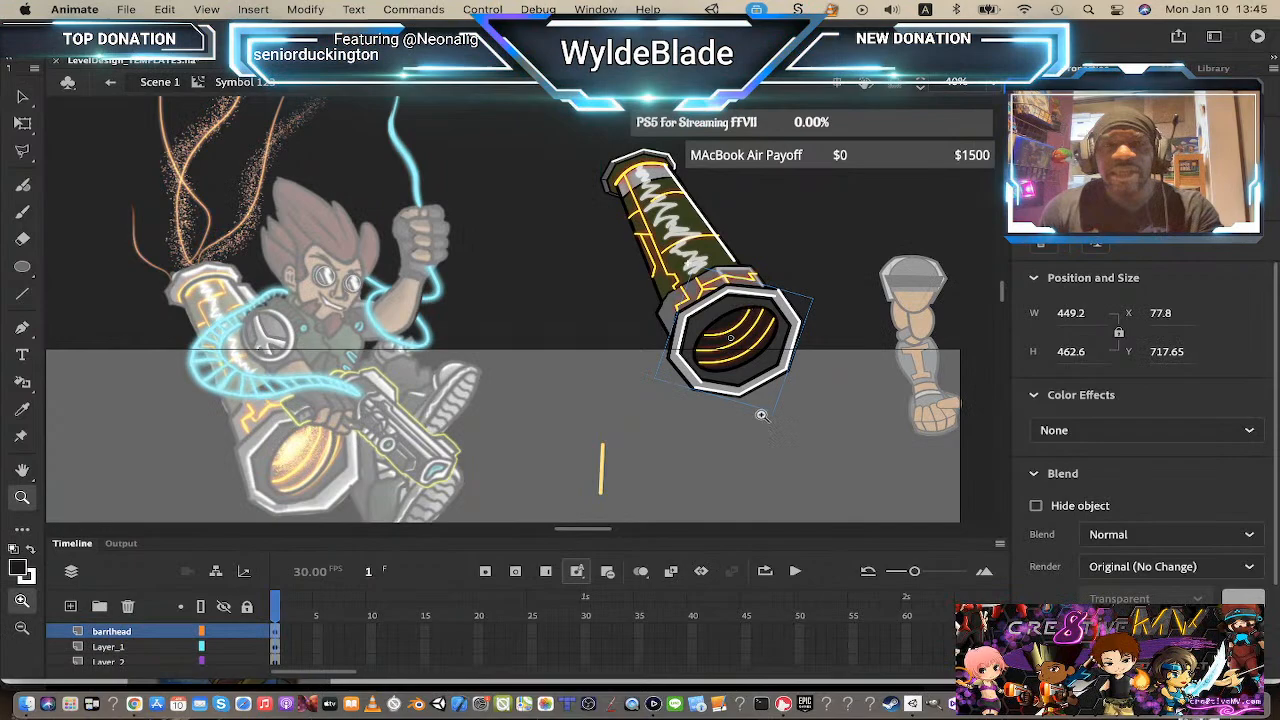
click(742, 320)
click(22, 97)
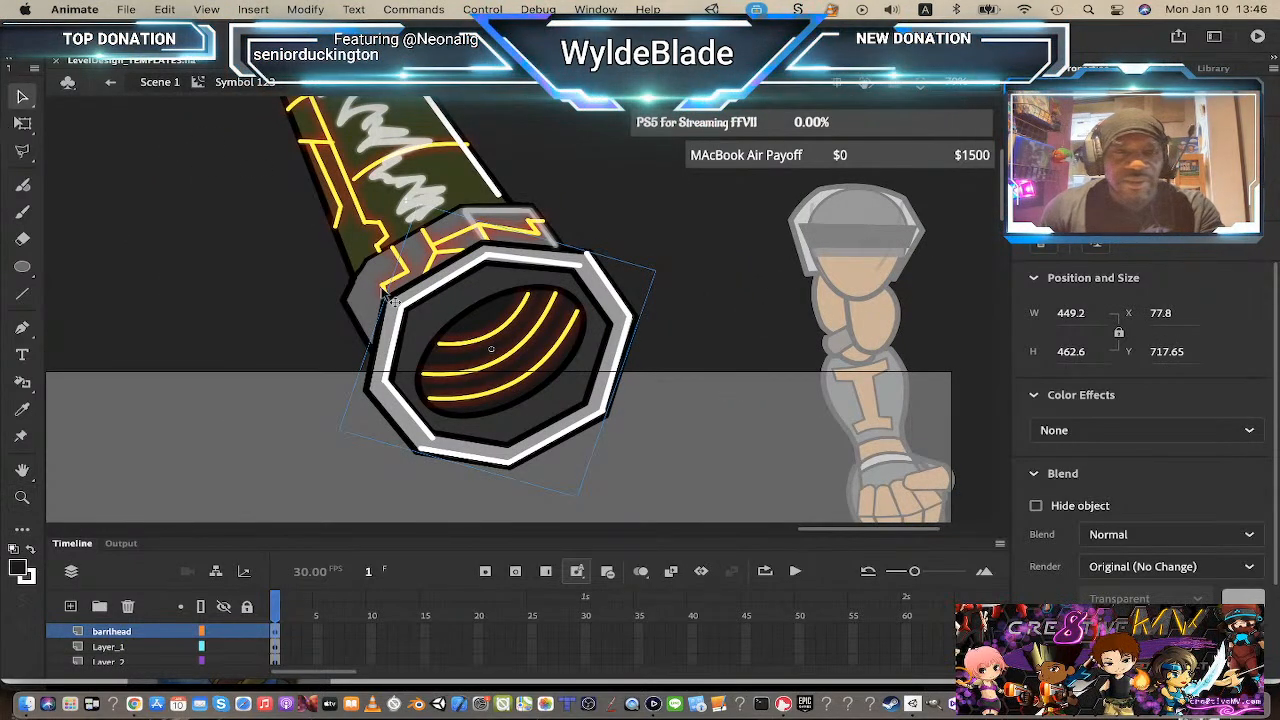
double_click(513, 337)
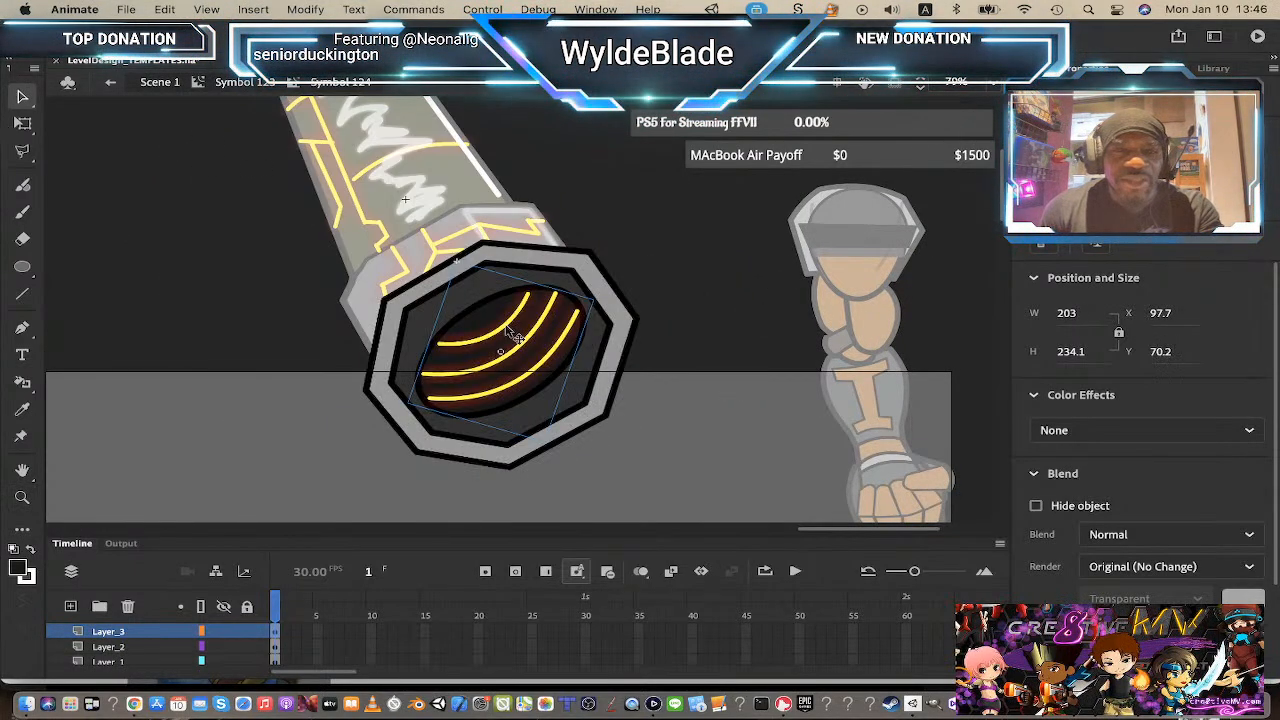
double_click(513, 337)
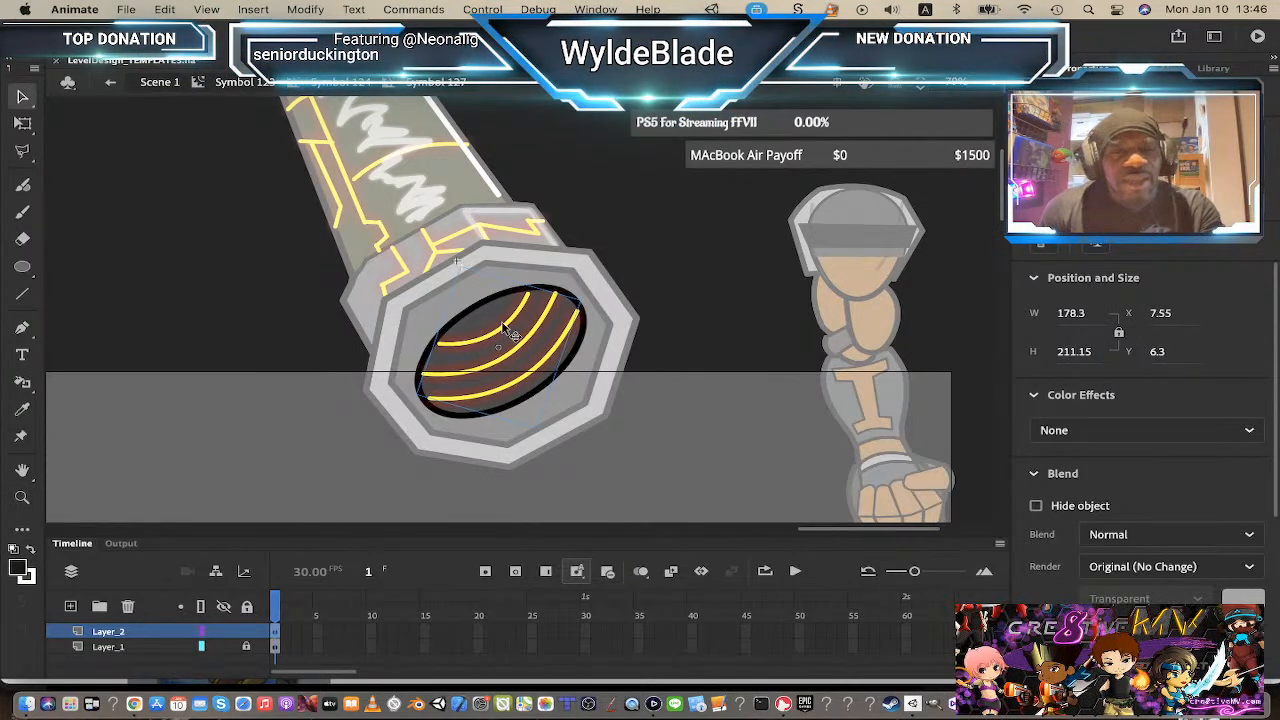
double_click(501, 328)
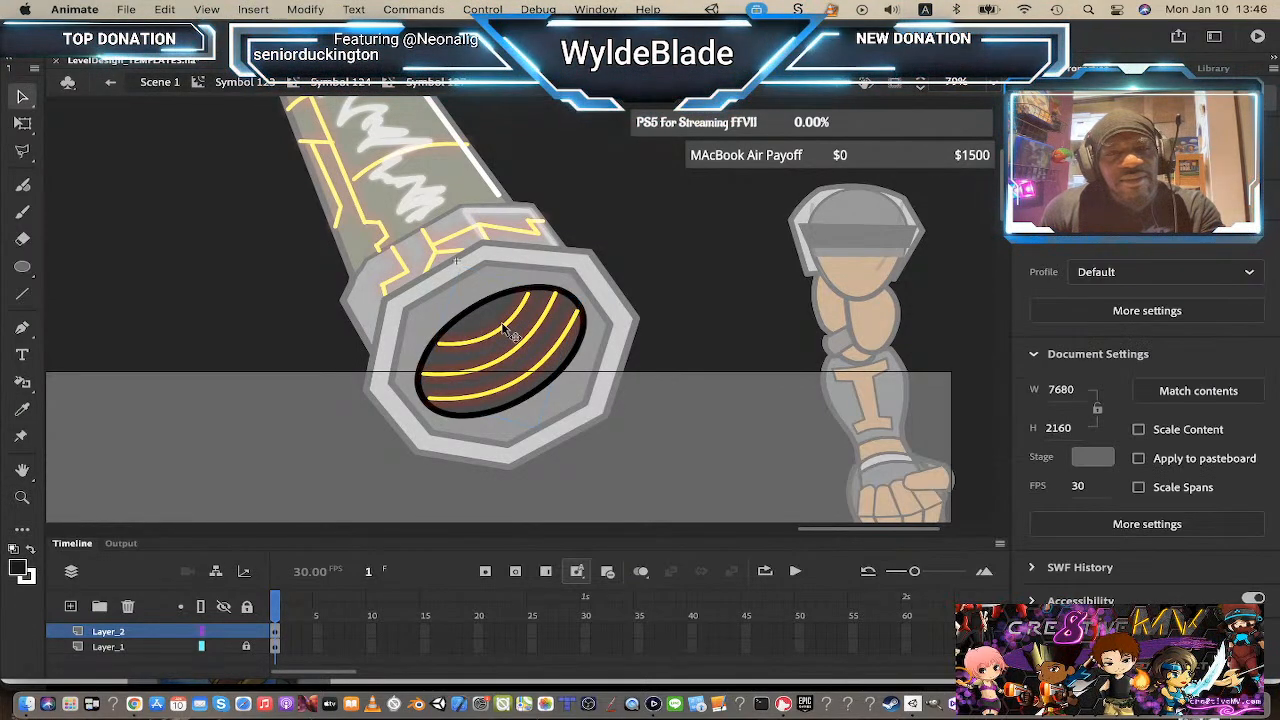
click(501, 328)
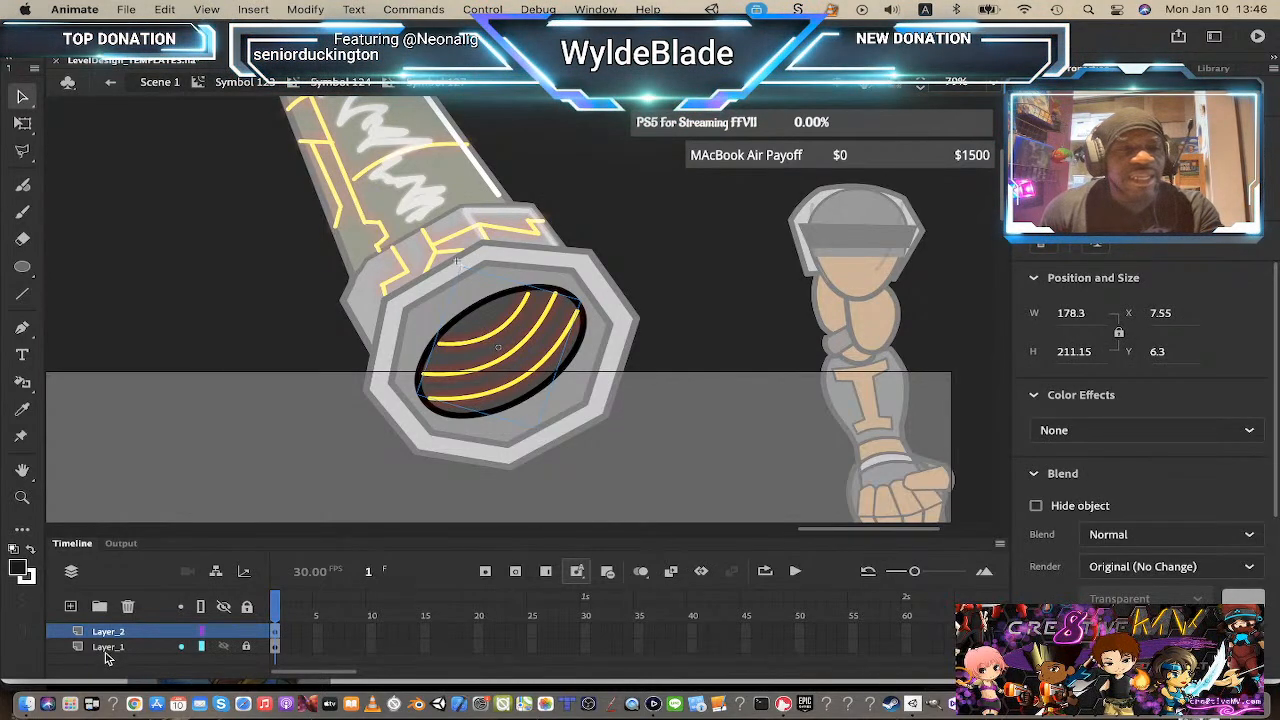
click(71, 608)
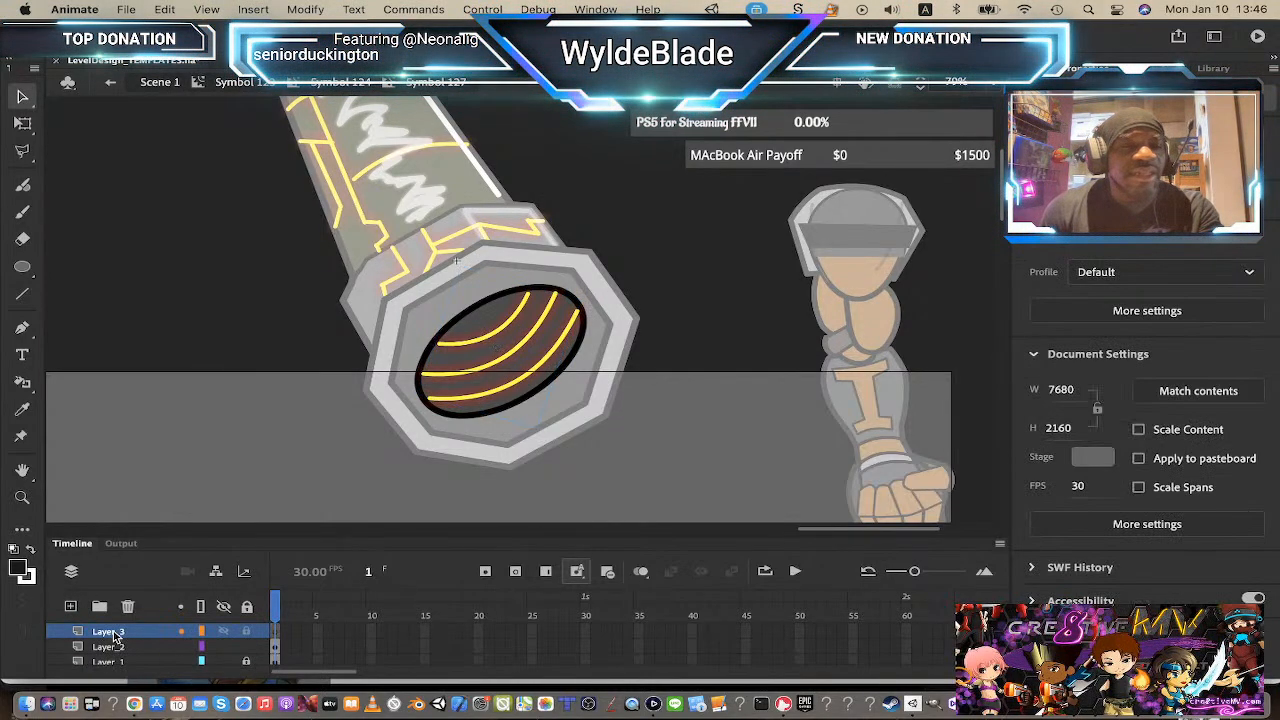
drag(140, 653, 142, 650)
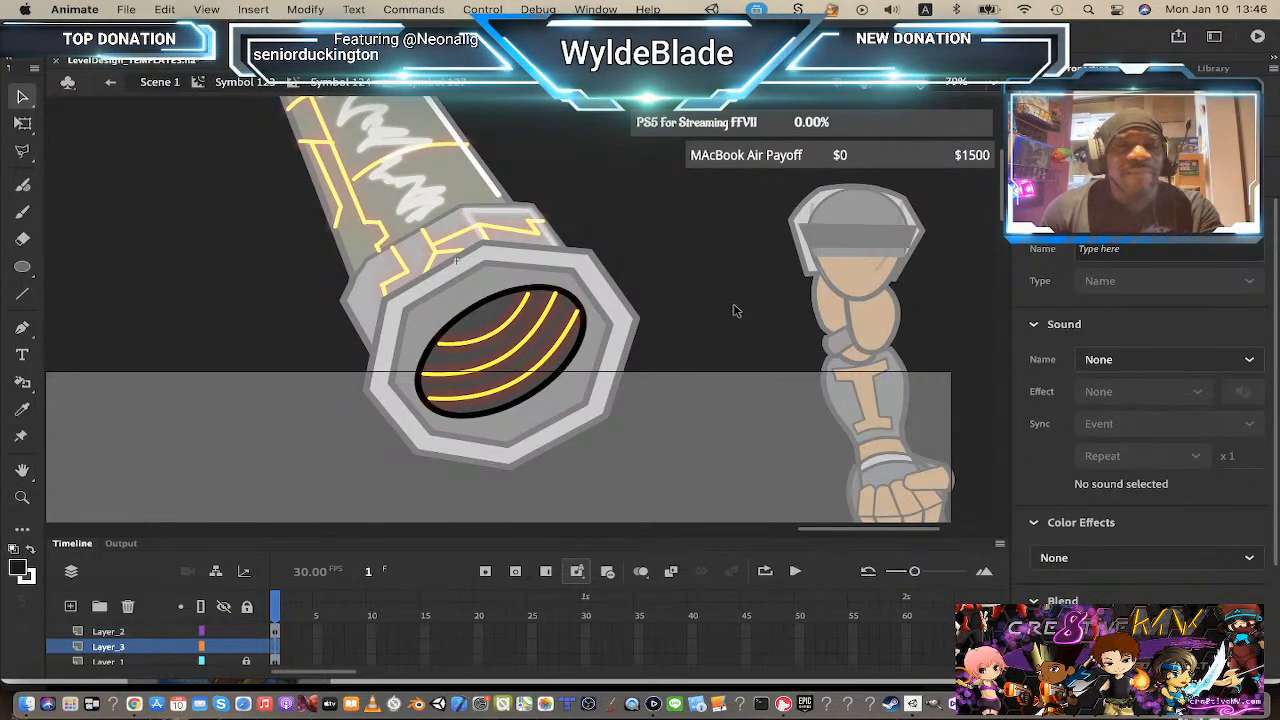
click(244, 631)
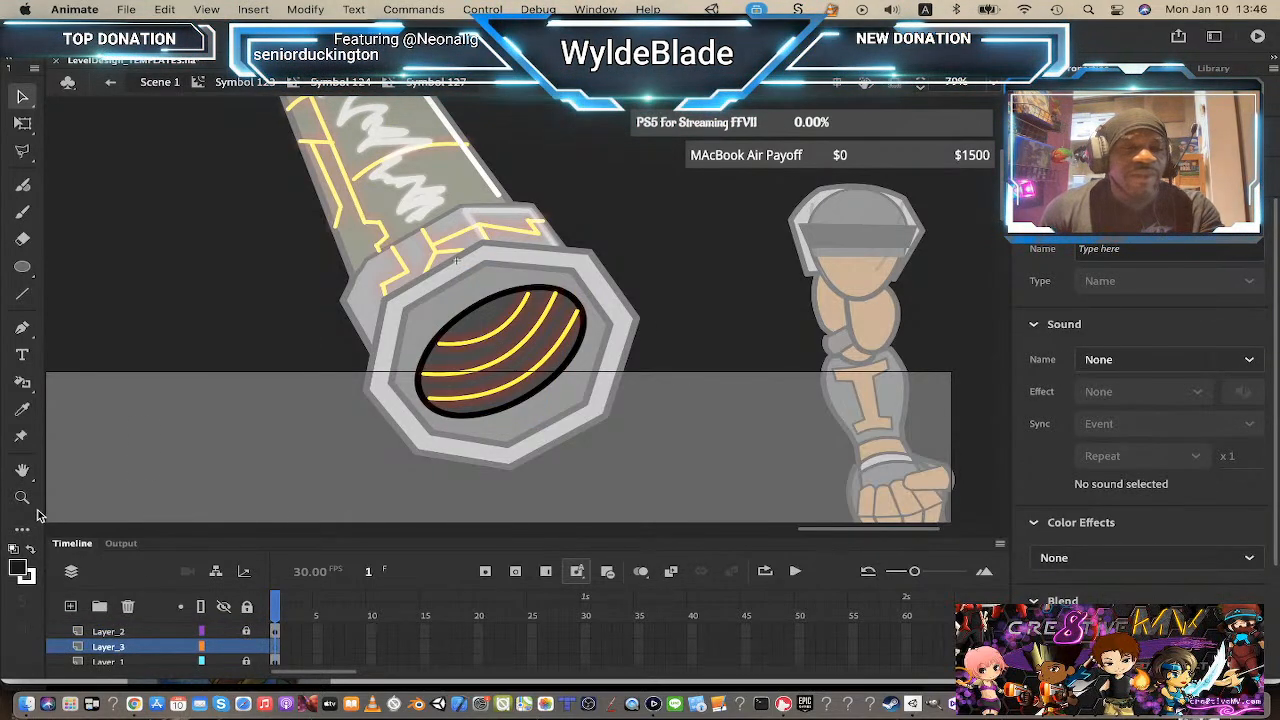
Step: Choose a radial gradient fill for the Oval tool and try an oval over the opening, undoing it
click(24, 572)
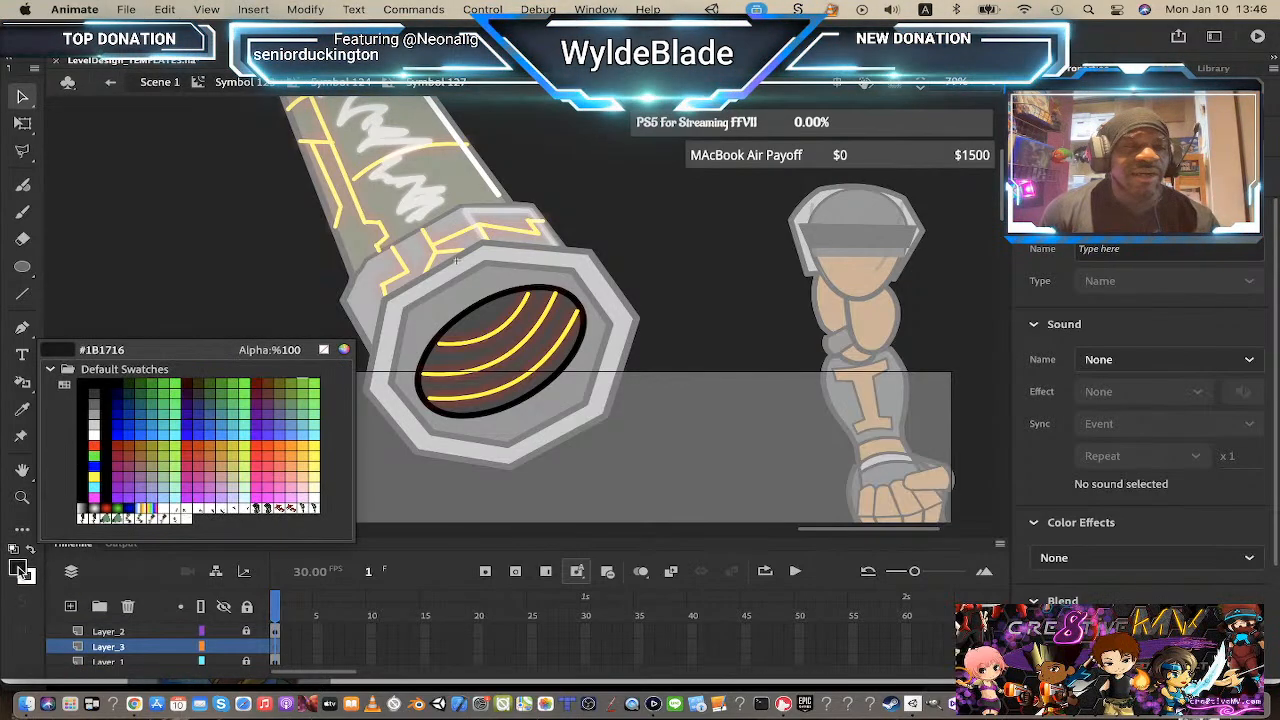
click(96, 500)
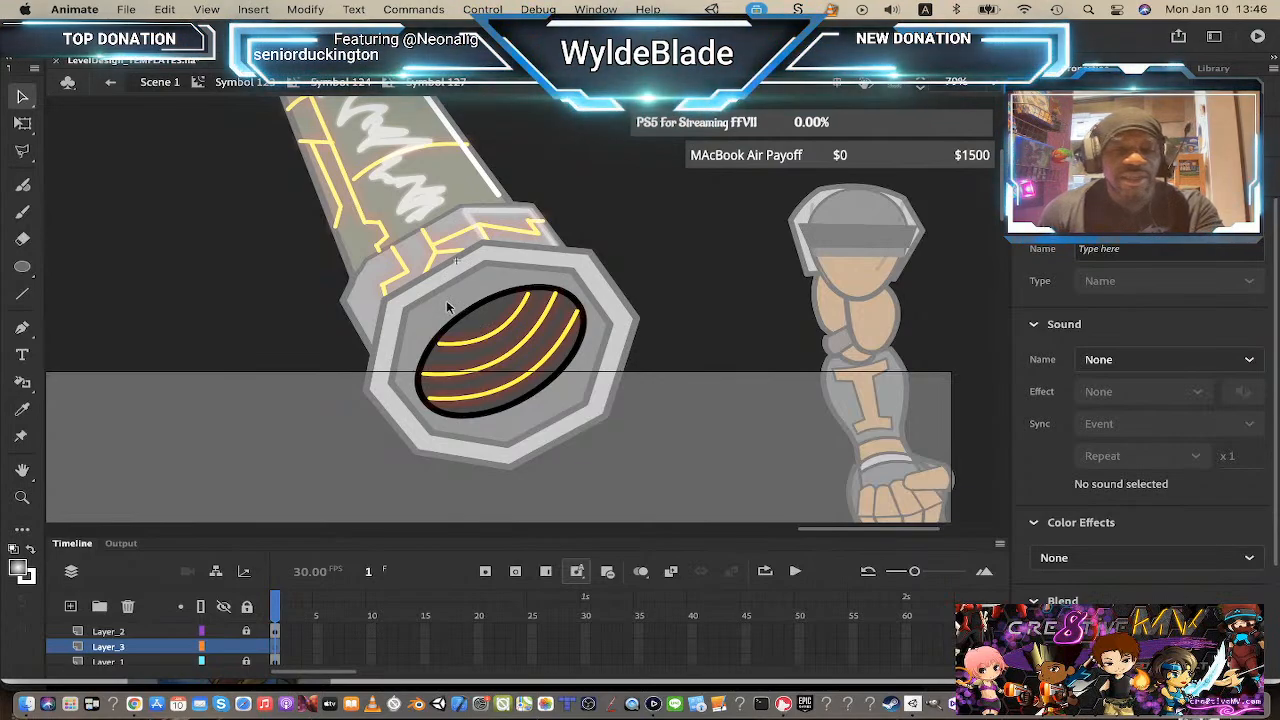
click(23, 267)
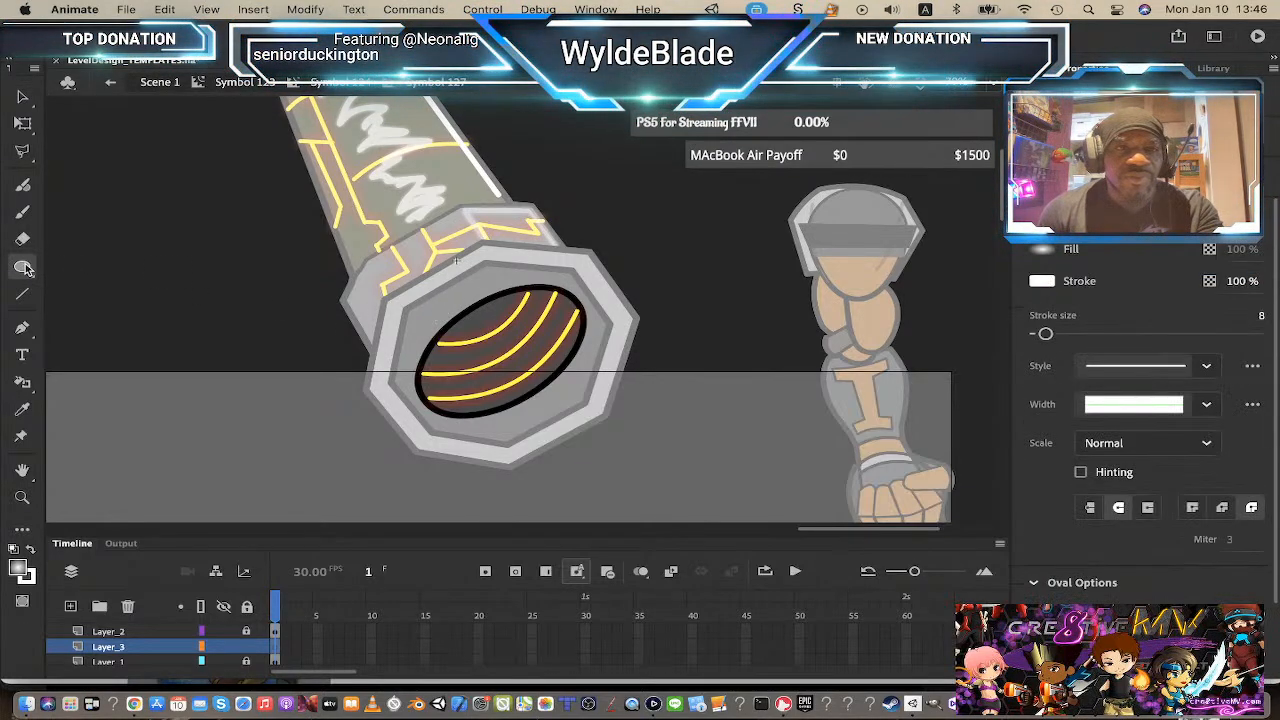
drag(424, 289, 512, 324)
key(super+z)
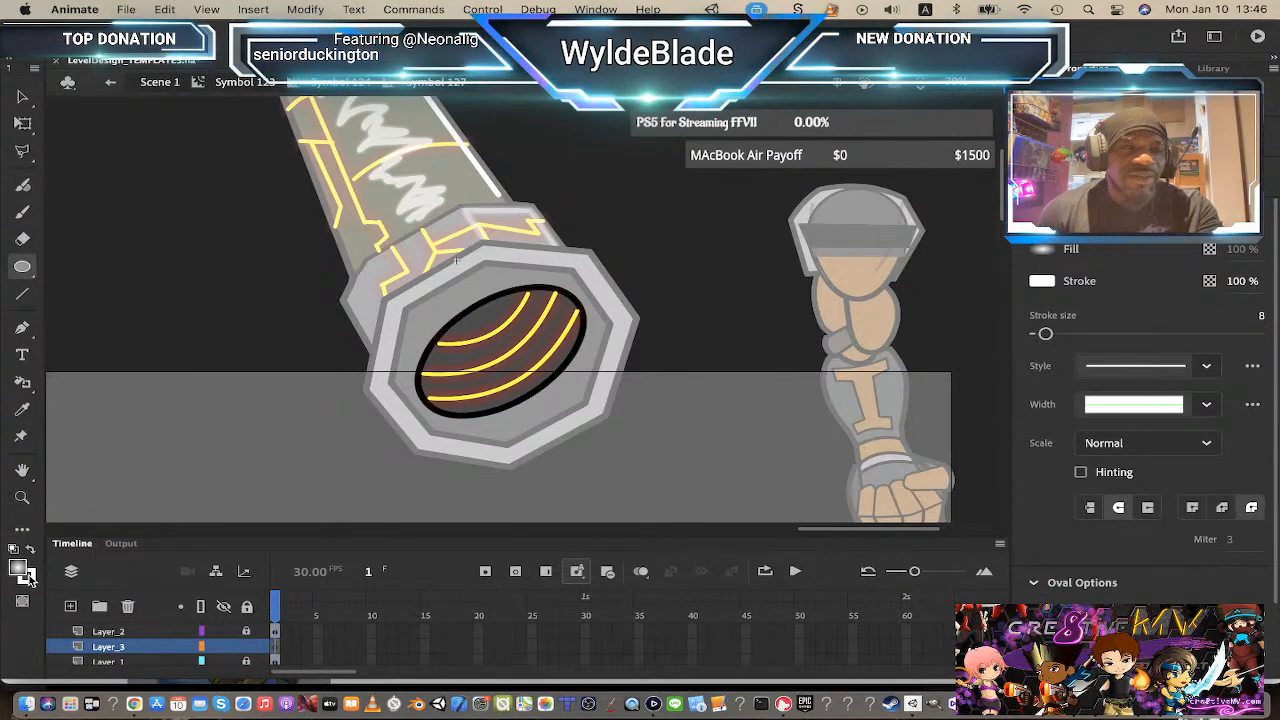
Step: Set the stroke color to none and draw a gradient oval highlight at the upper left of the opening
click(29, 581)
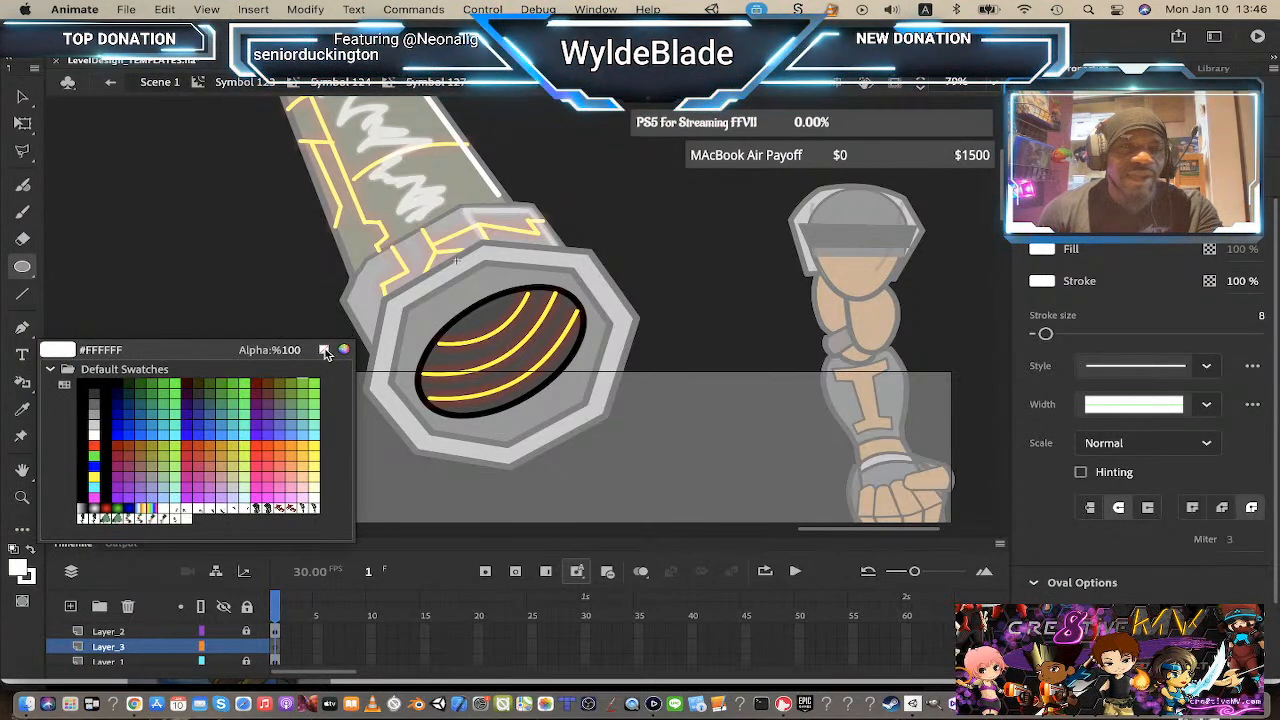
click(95, 509)
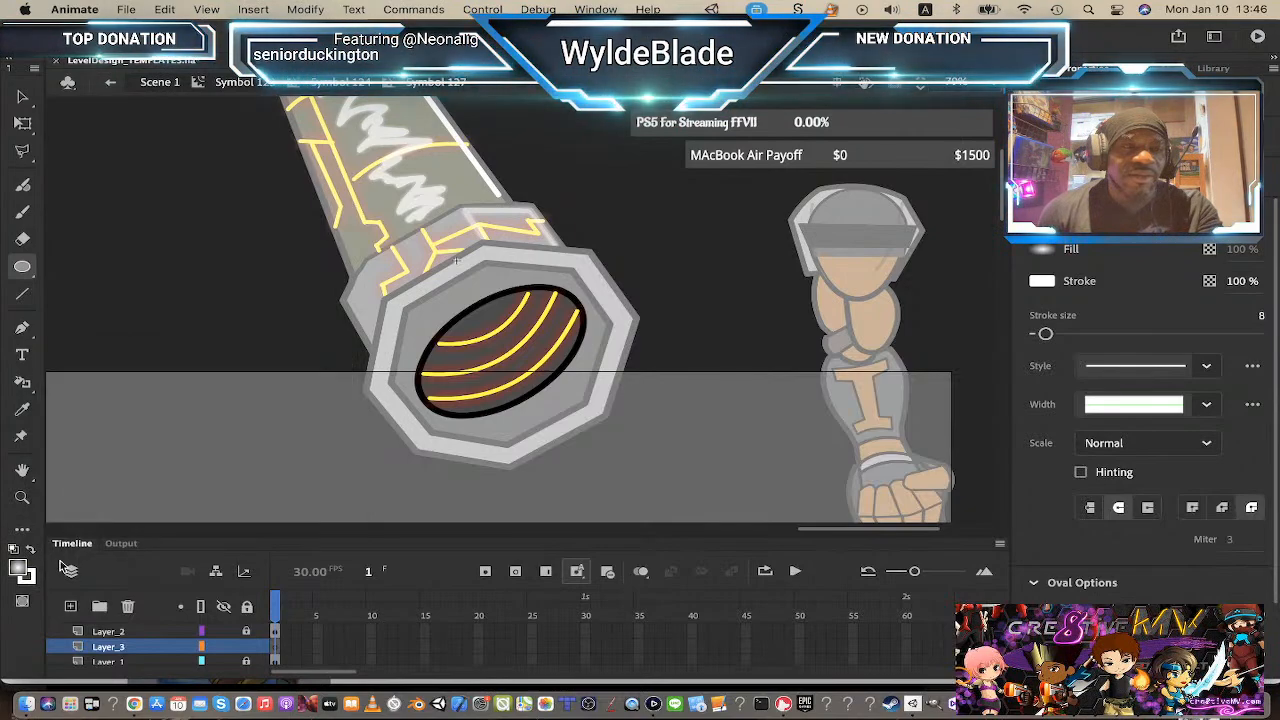
click(30, 580)
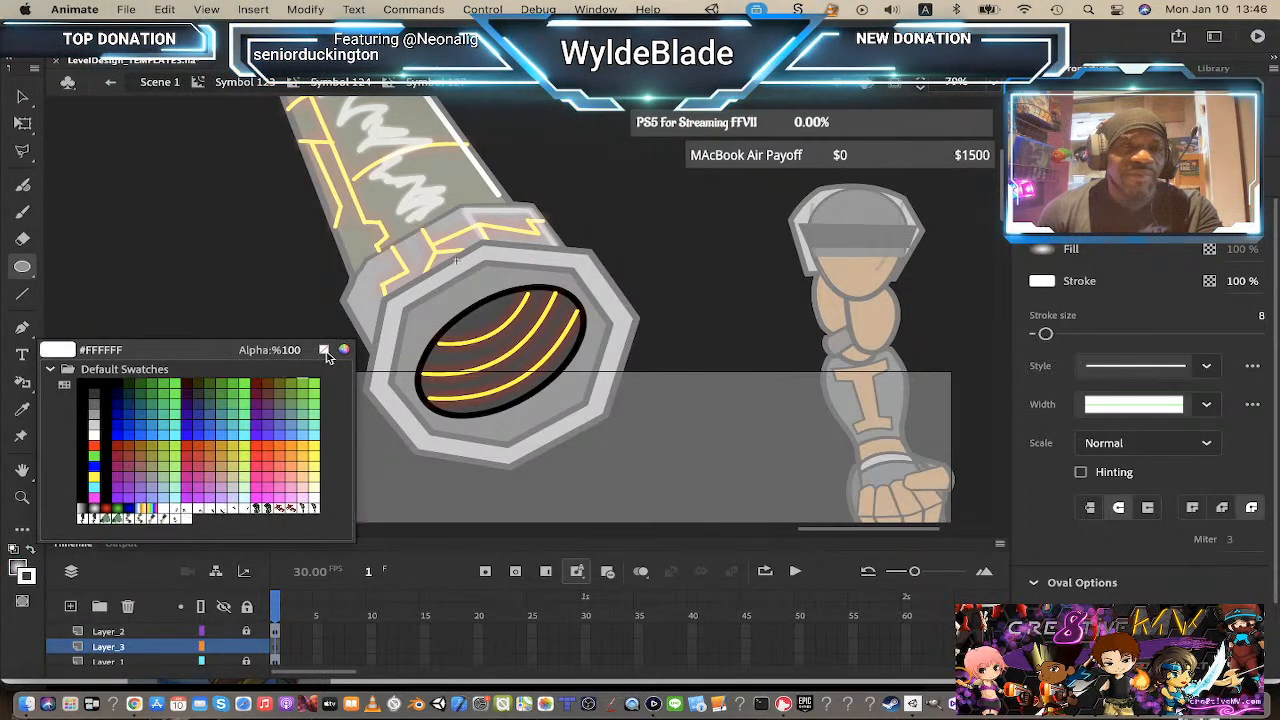
click(323, 349)
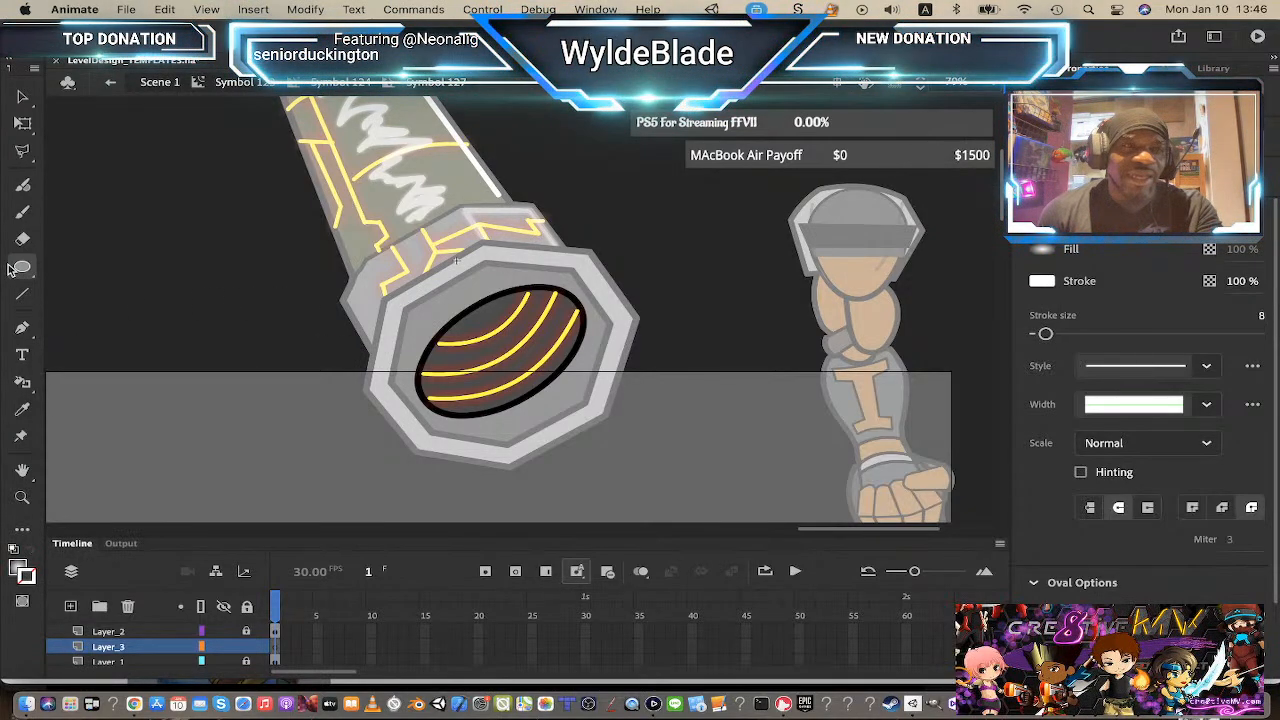
mouse_move(438, 292)
mouse_down()
mouse_move(518, 344)
mouse_move(508, 332)
mouse_up()
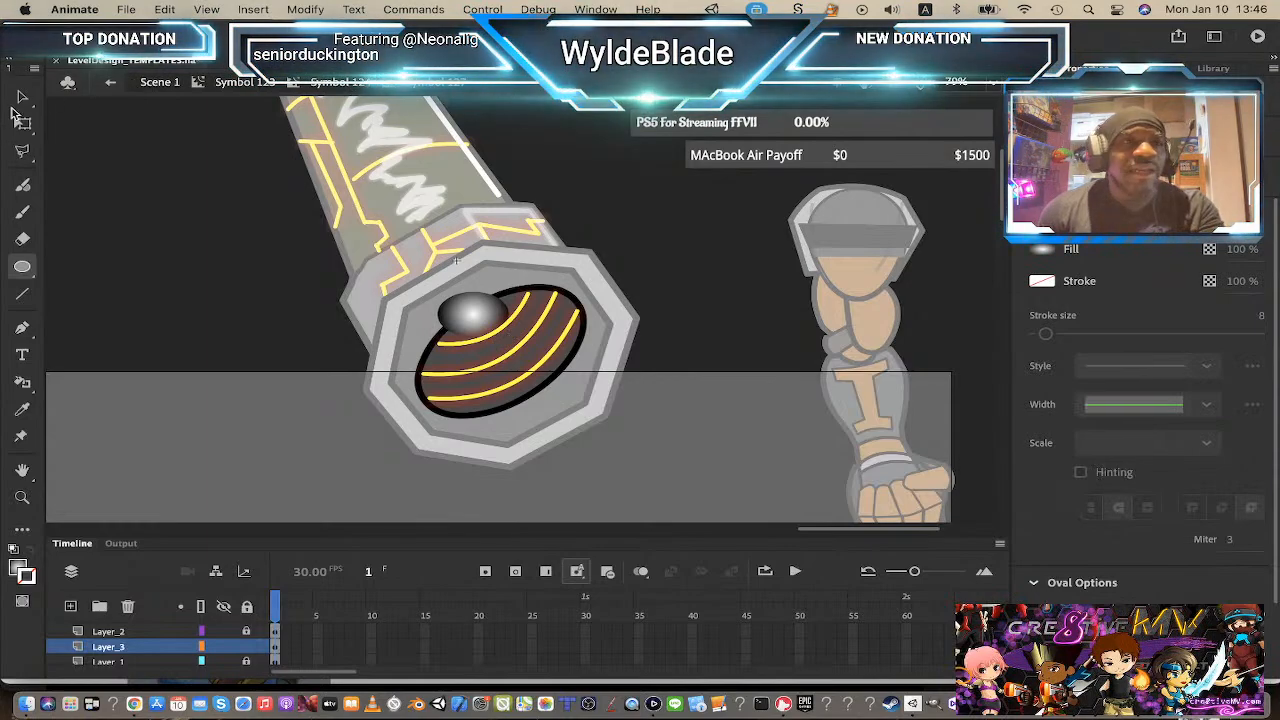
Step: Rotate the gradient highlight oval with Free Transform to follow the tilt of the opening
click(22, 97)
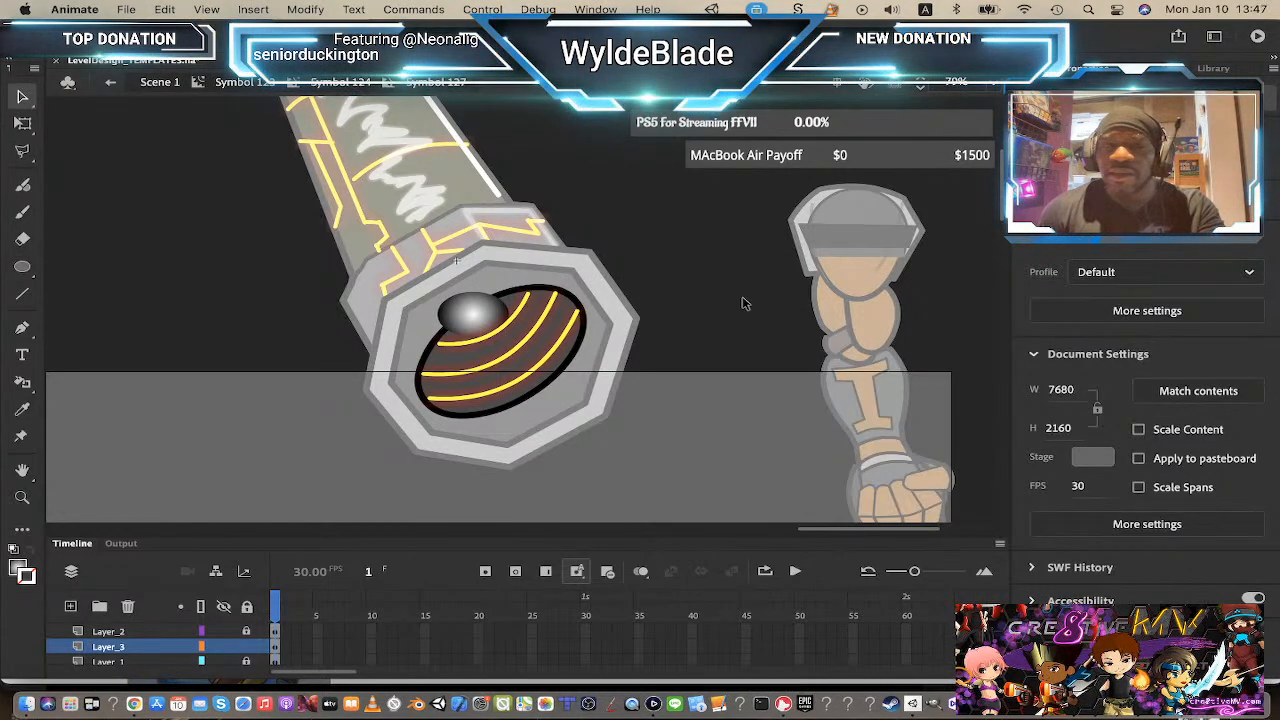
key(a)
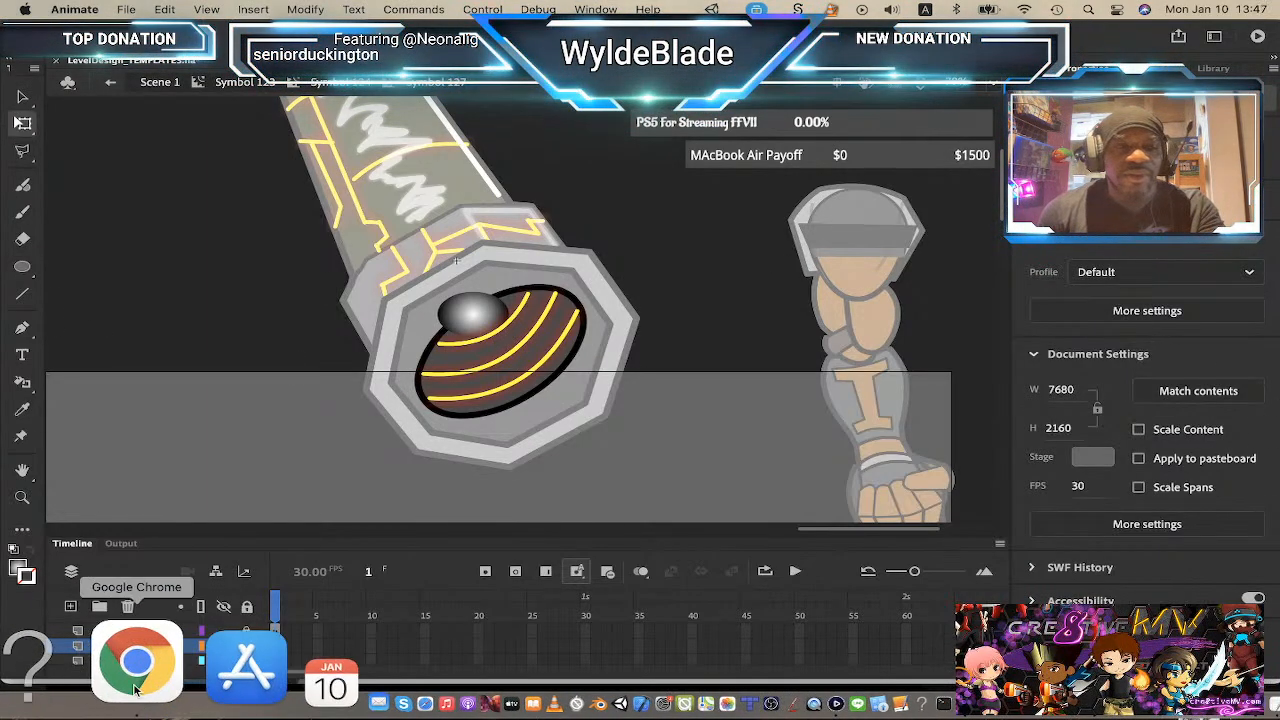
click(141, 643)
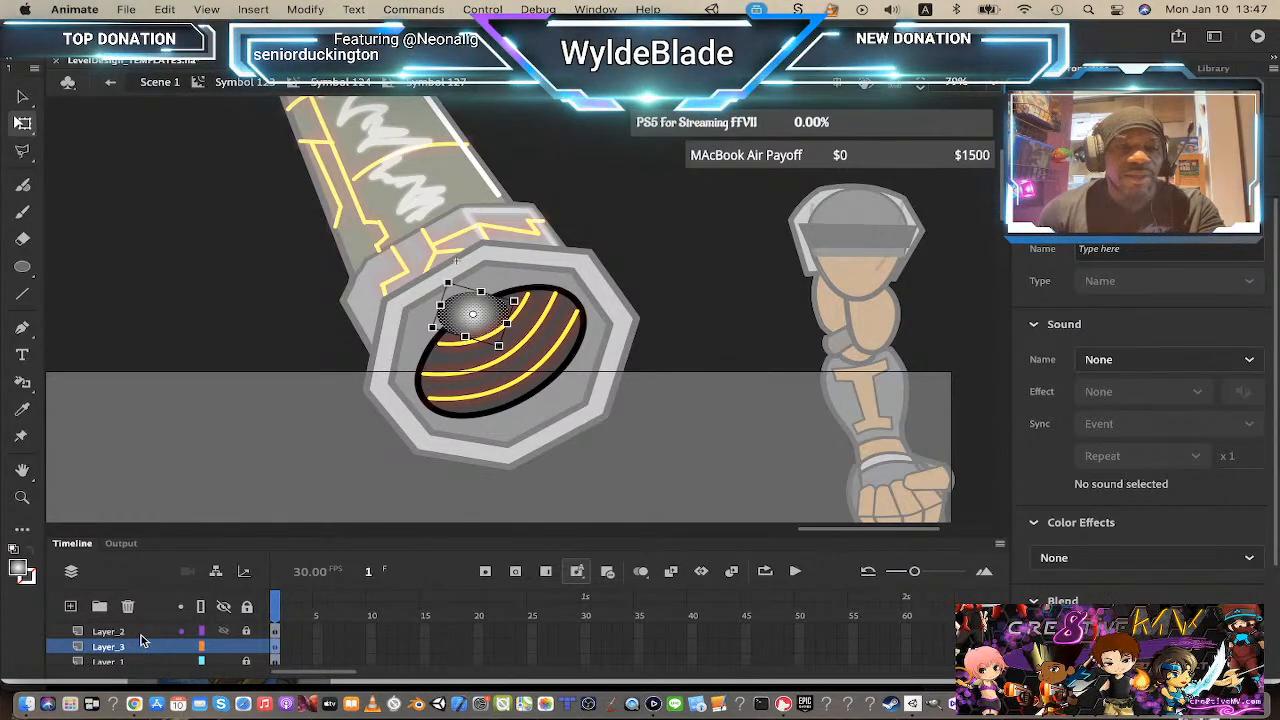
key(q)
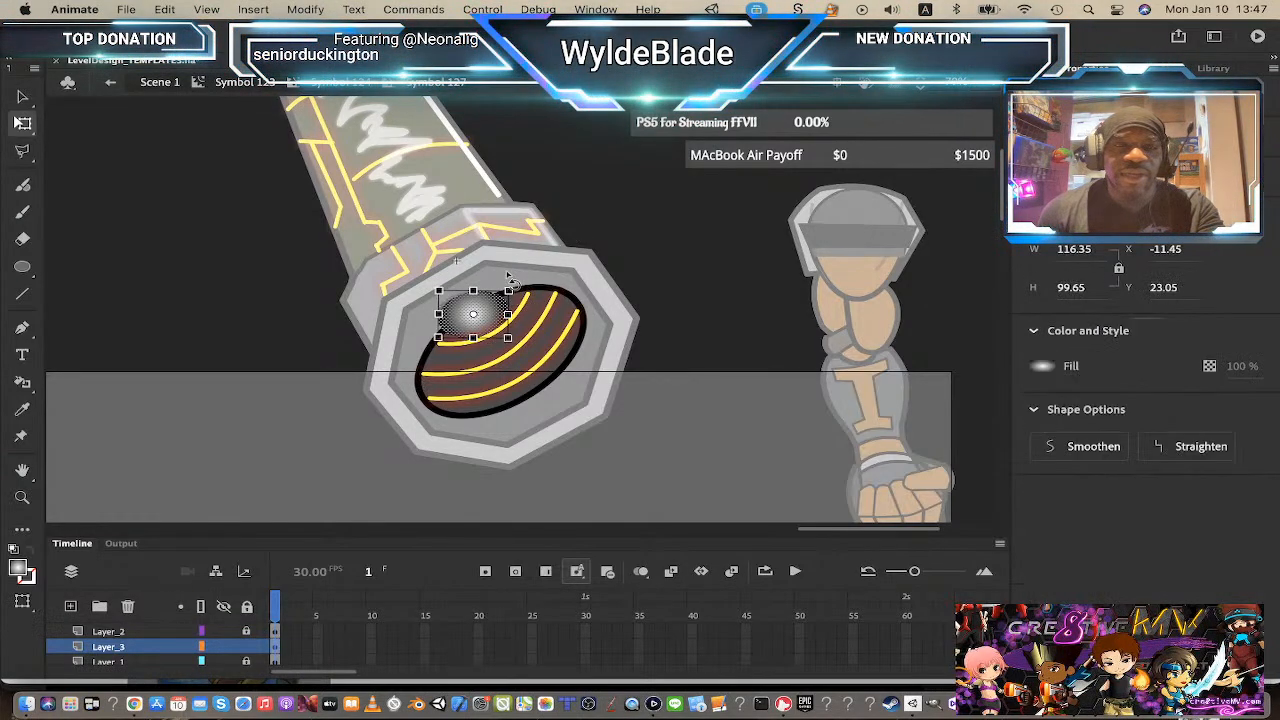
drag(507, 272, 513, 306)
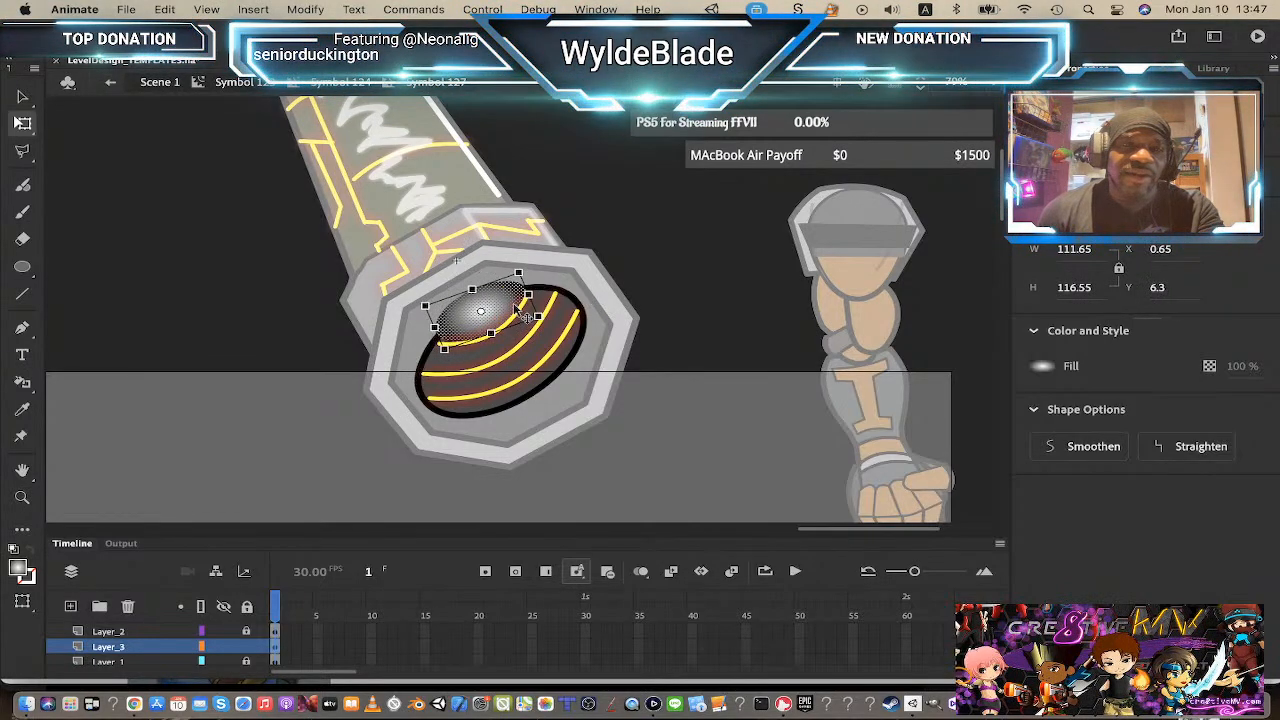
click(619, 261)
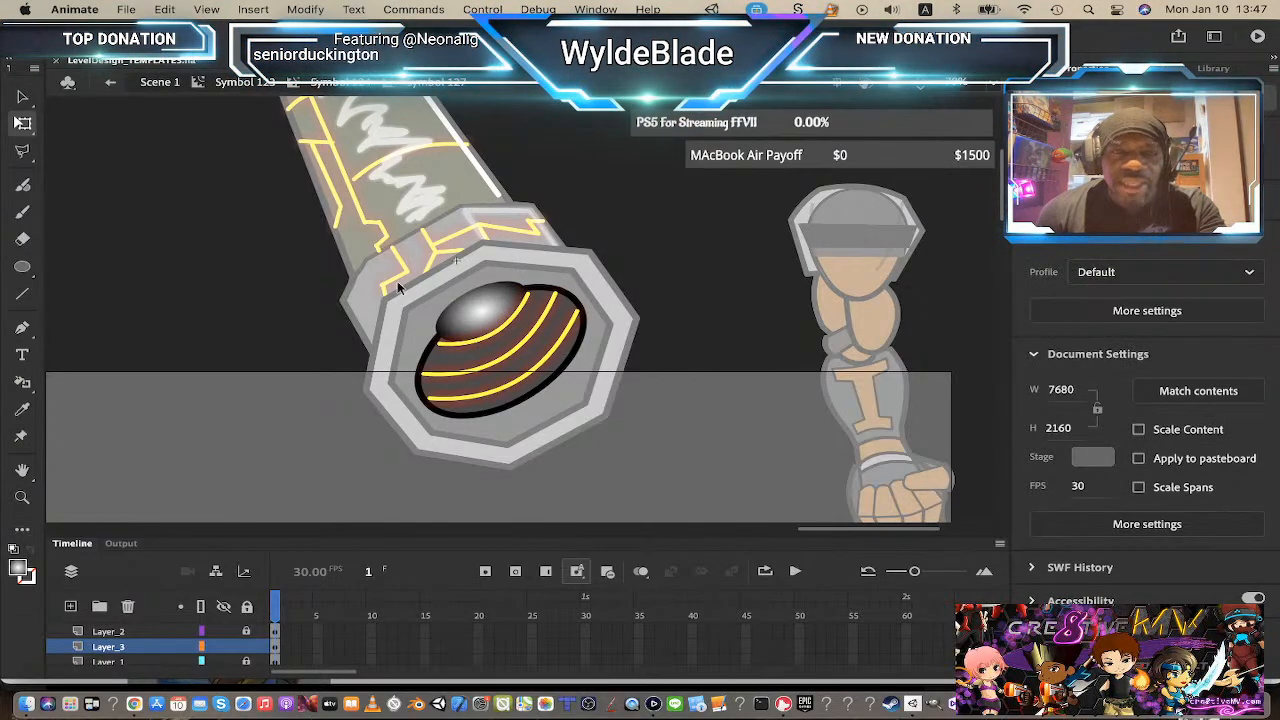
click(486, 322)
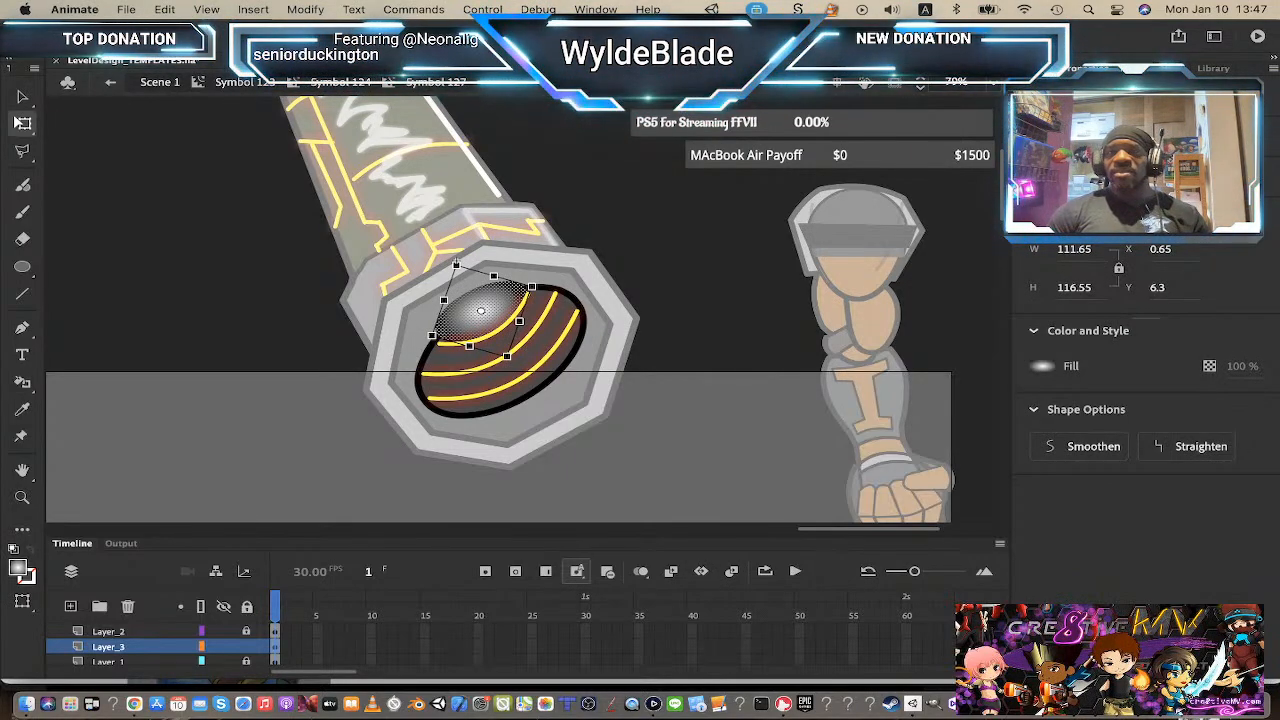
Step: Open the Color panel and set the highlight's gradient stops to FFFFCC and FF0000
click(595, 9)
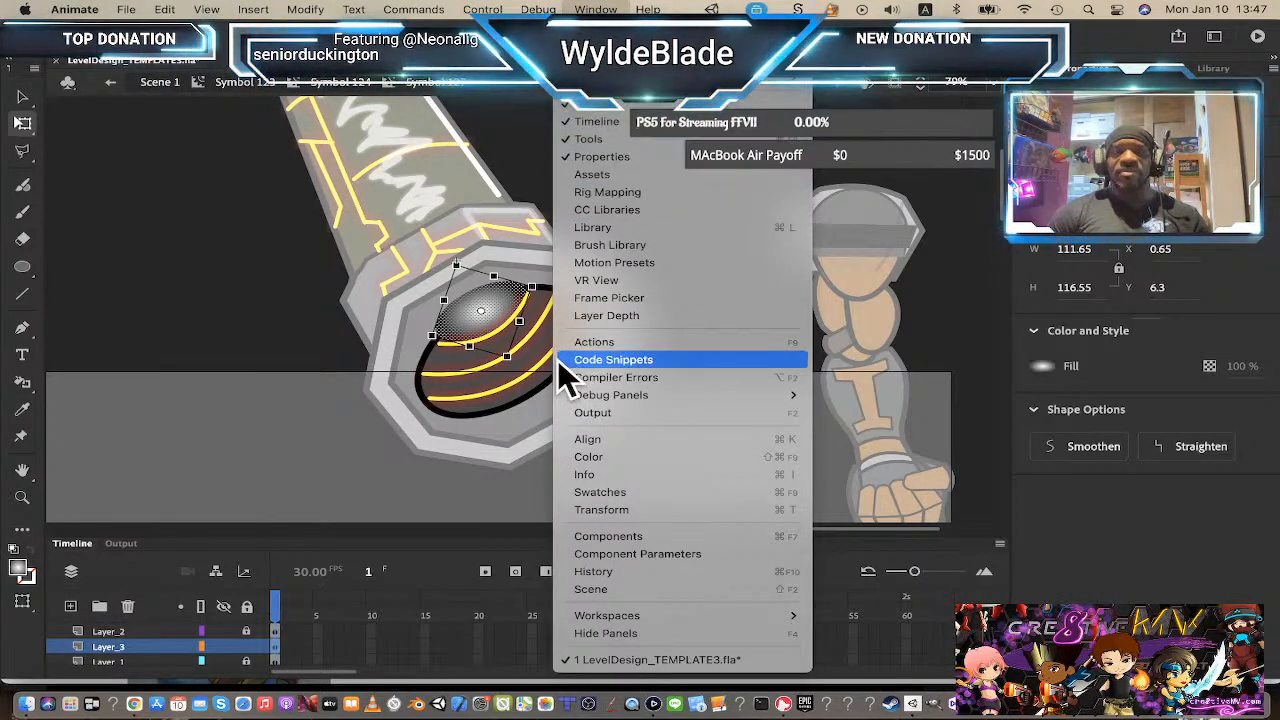
click(600, 457)
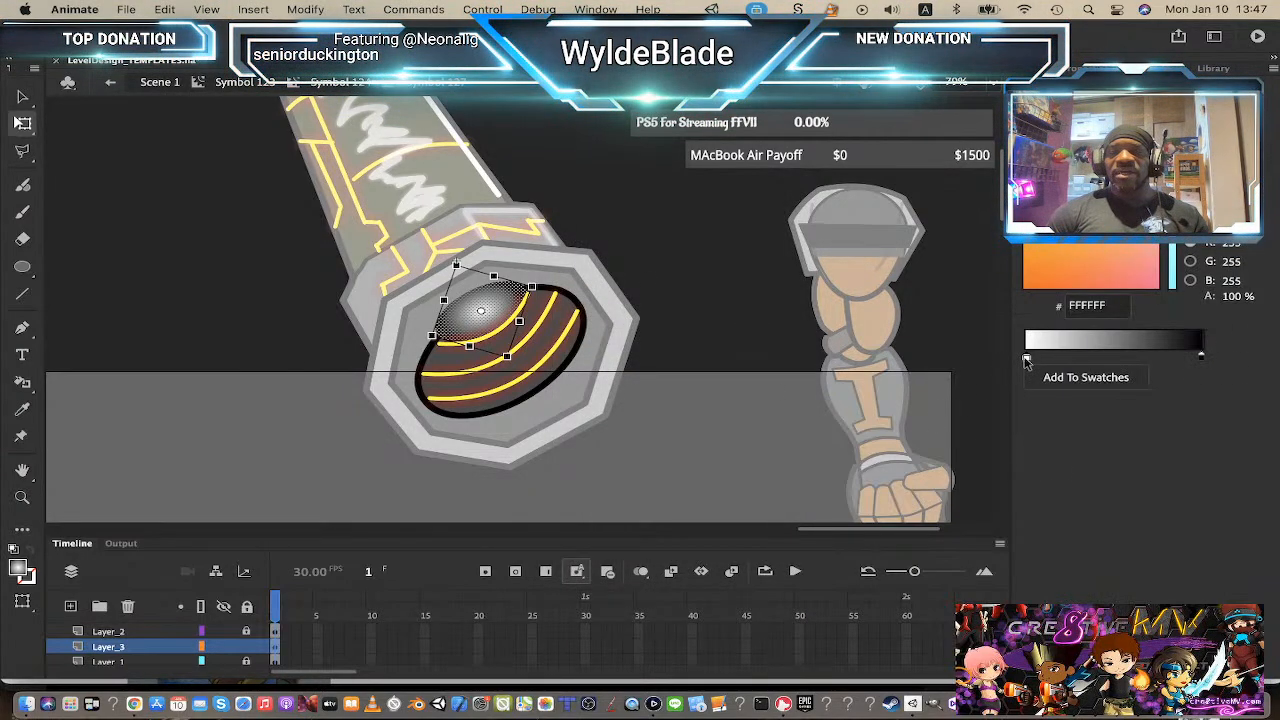
double_click(1027, 358)
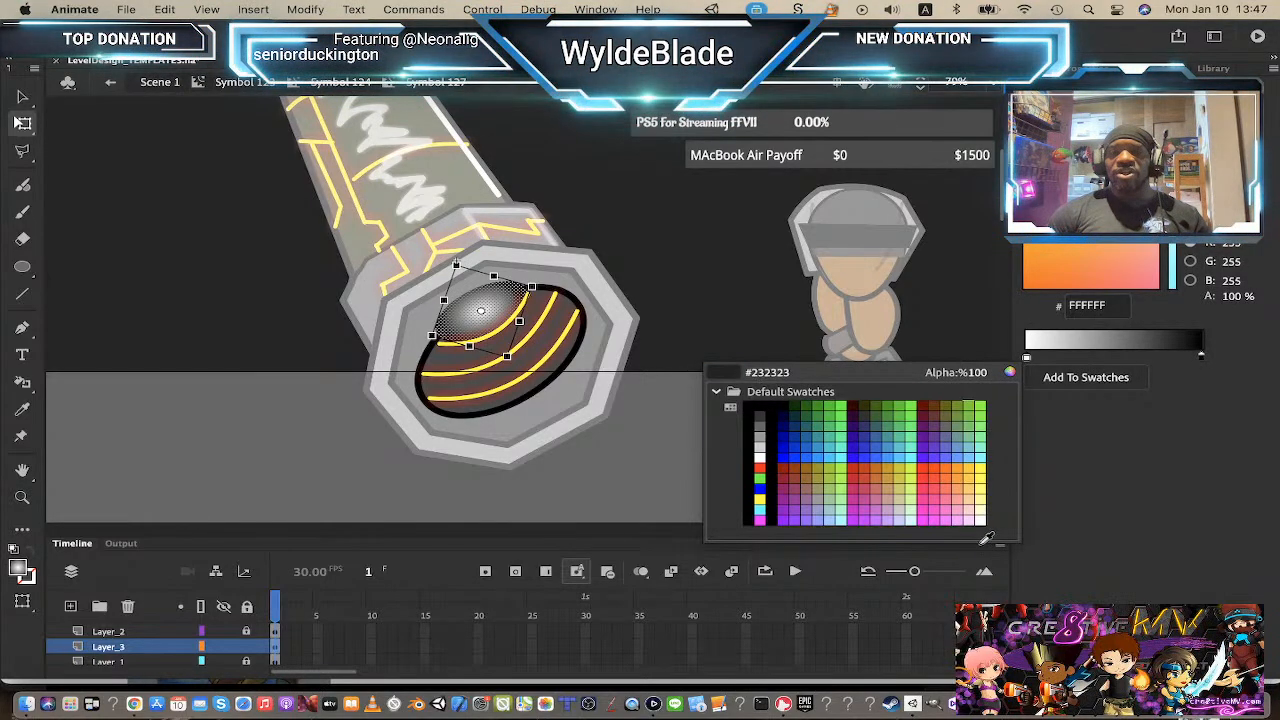
click(980, 508)
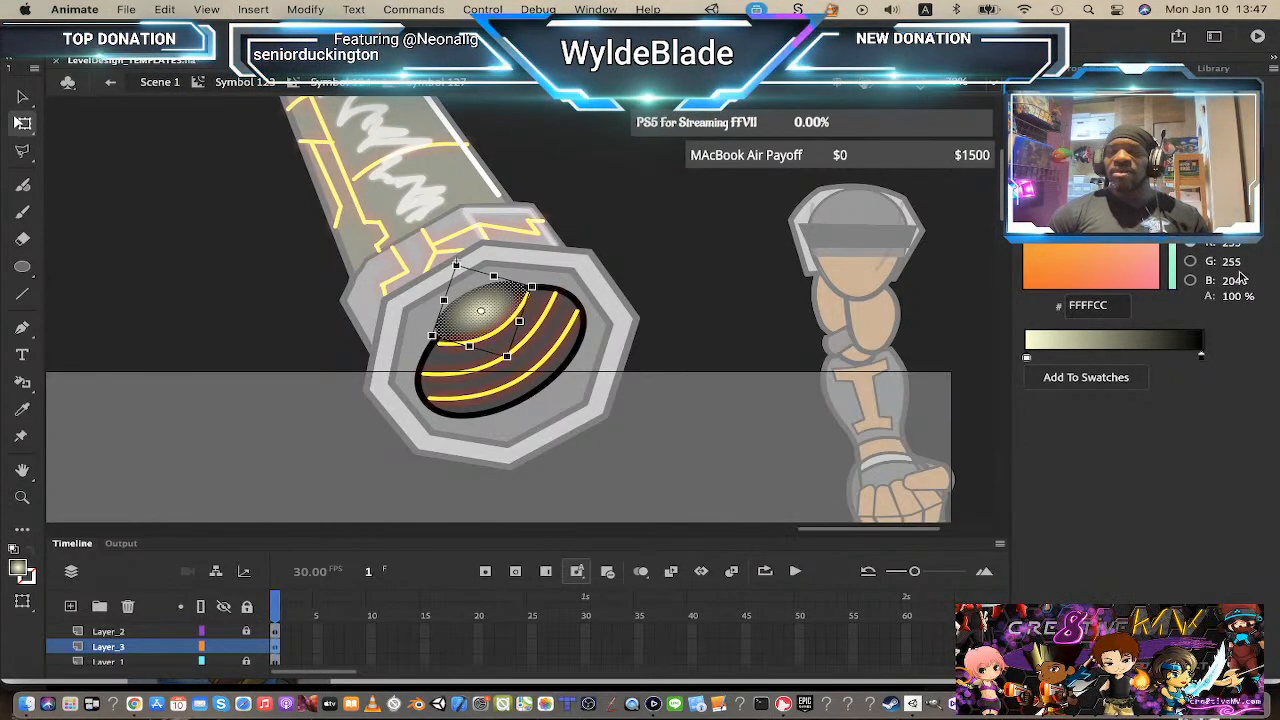
double_click(1202, 358)
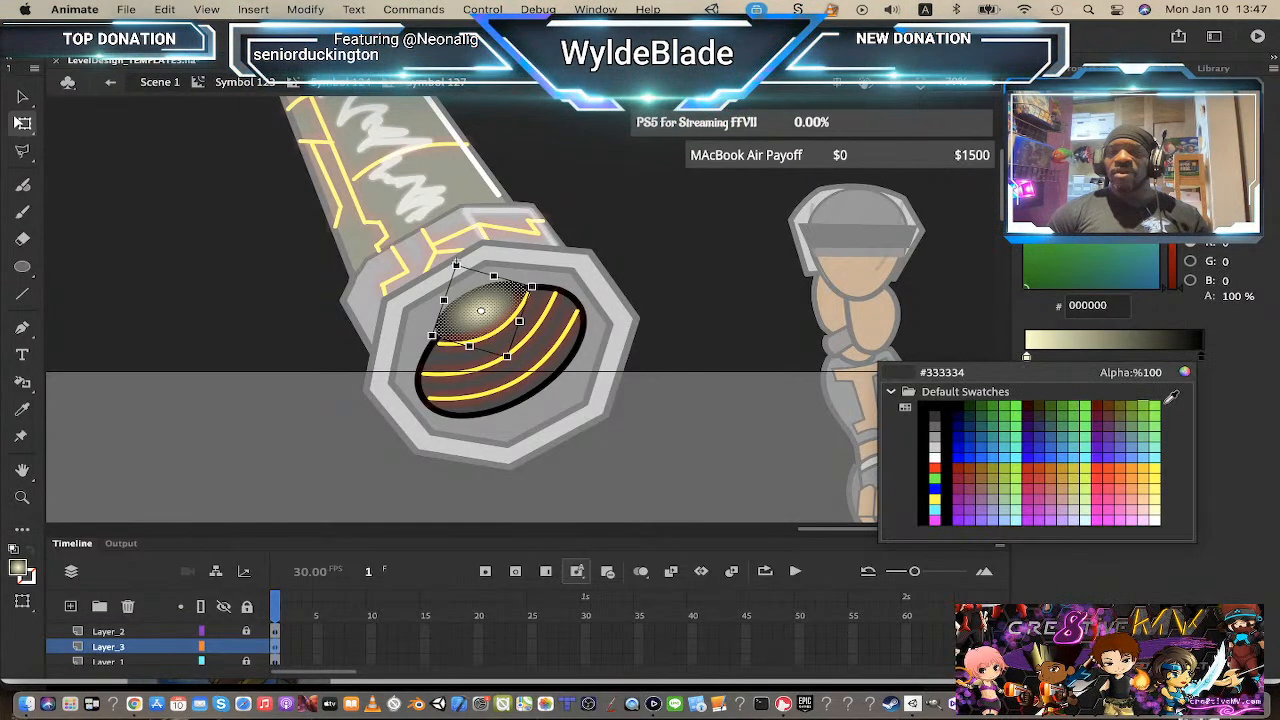
click(1121, 468)
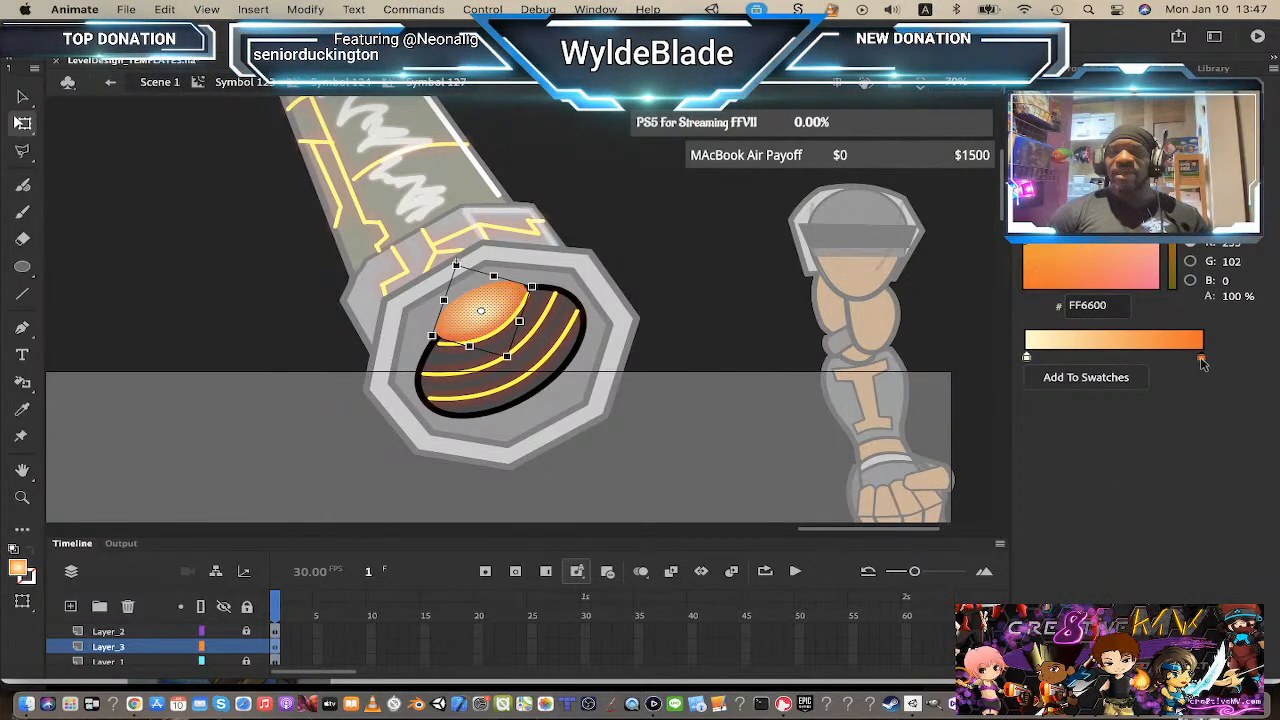
click(1201, 361)
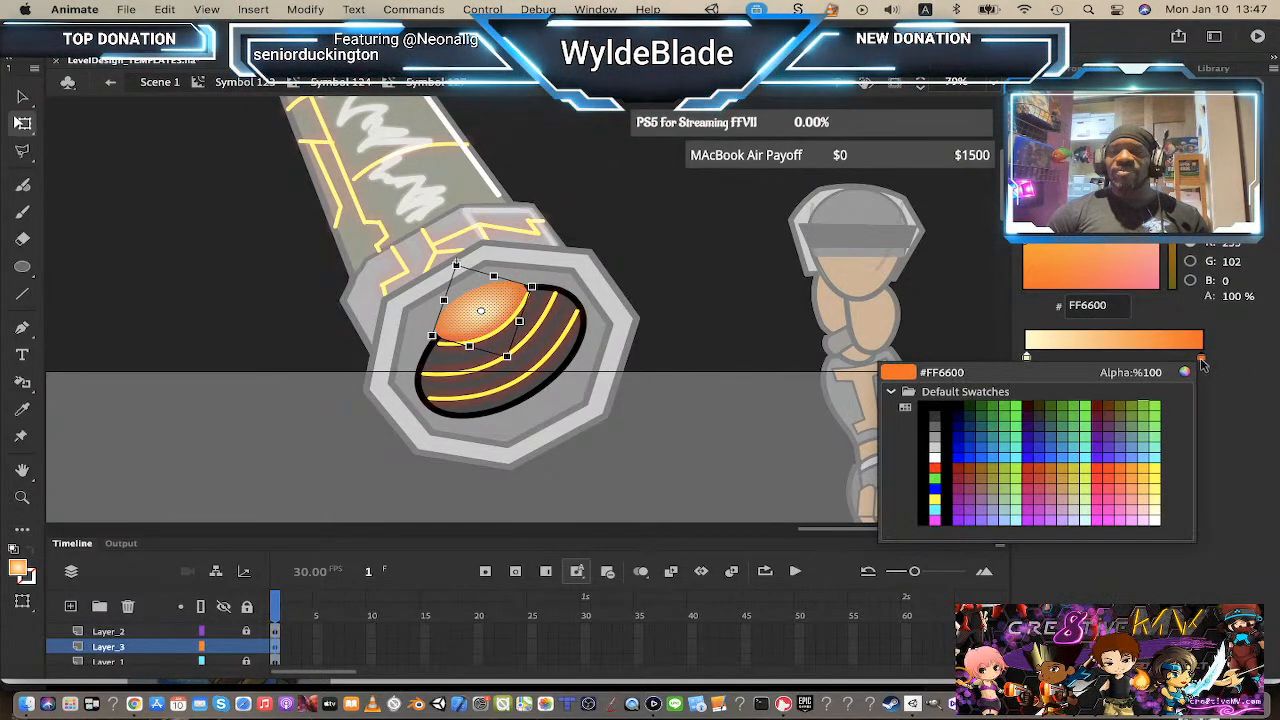
click(938, 466)
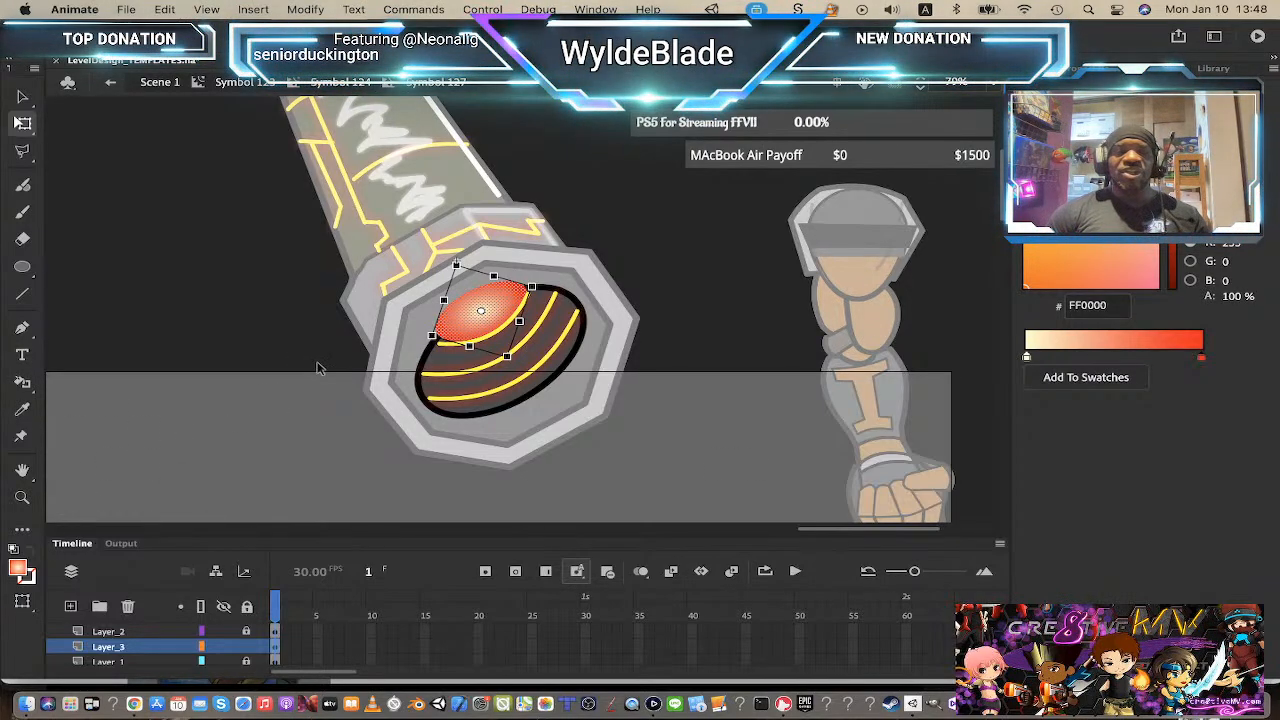
Step: Fill the highlight oval with the current gradient using the Paint Bucket tool
click(22, 383)
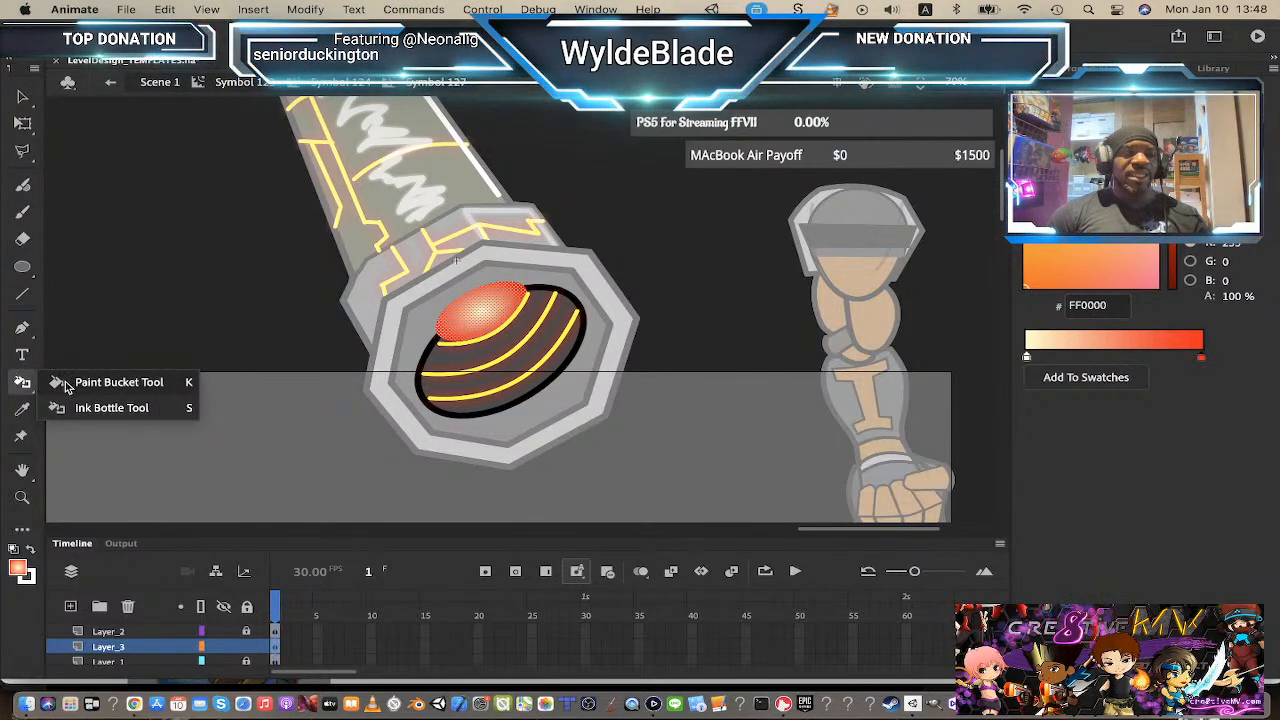
click(65, 387)
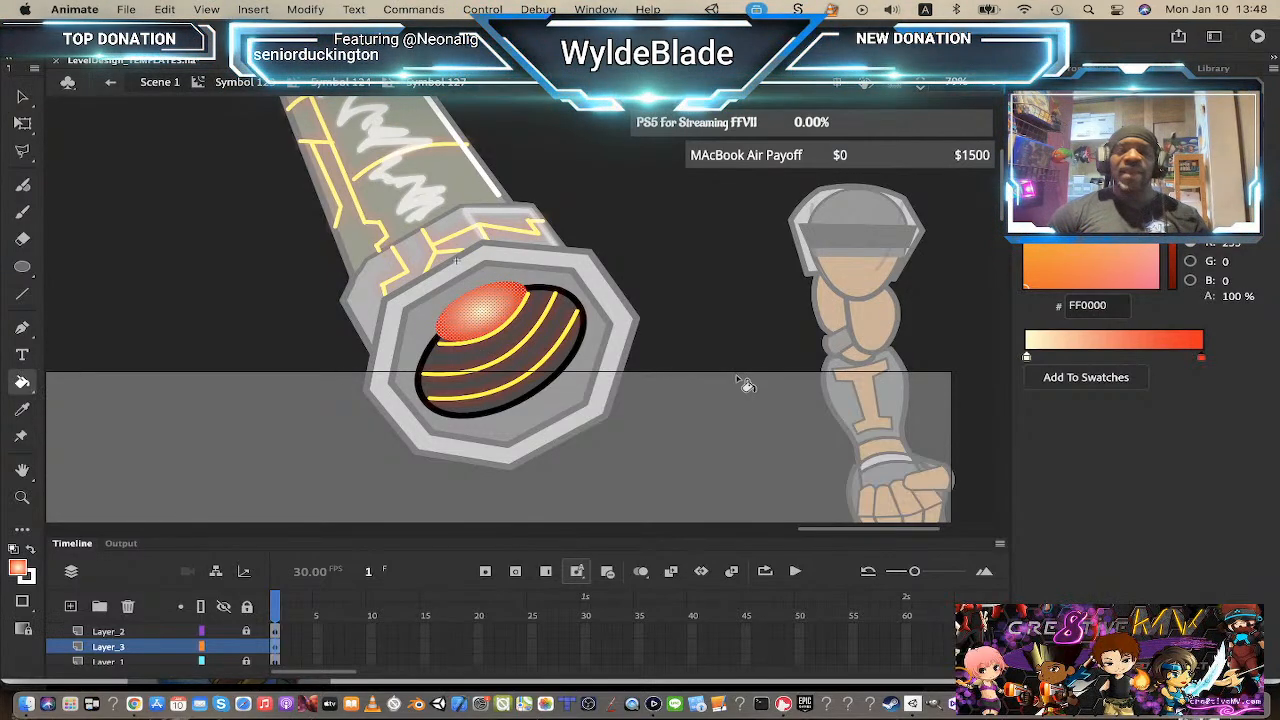
click(477, 302)
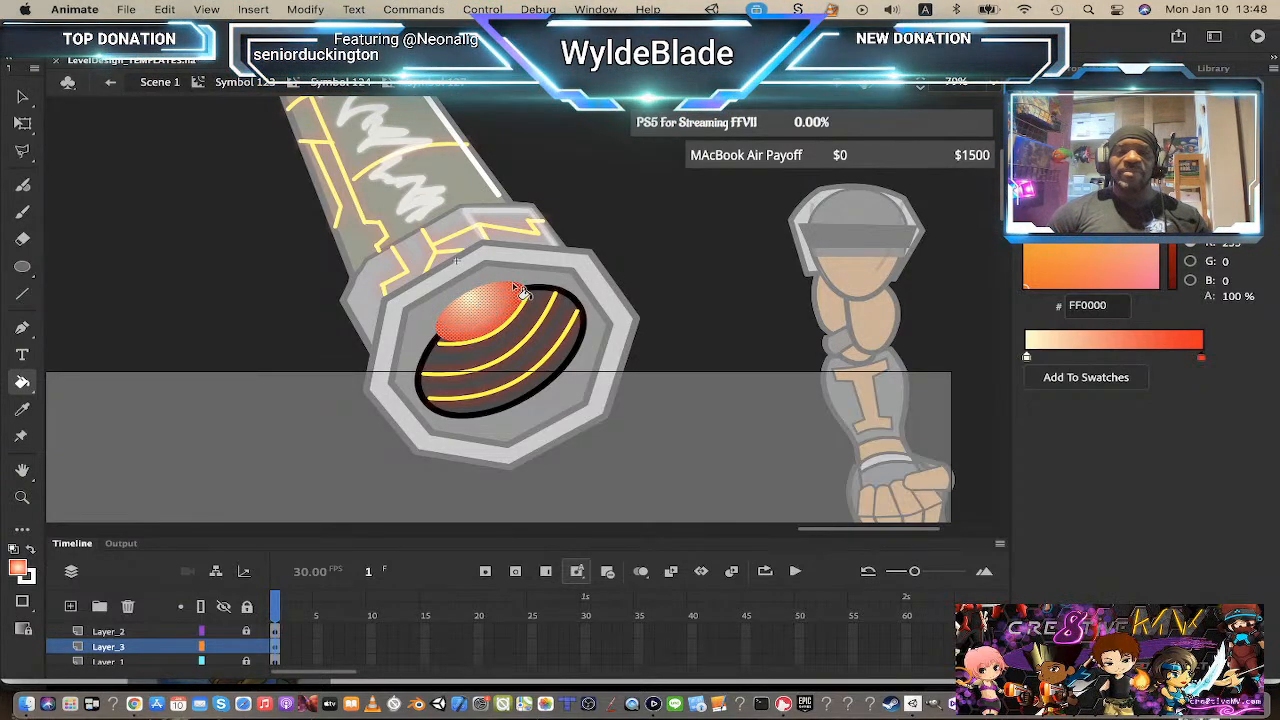
Step: Recolor the highlight gradient's stops to FFFF00 and FF9900
click(1027, 358)
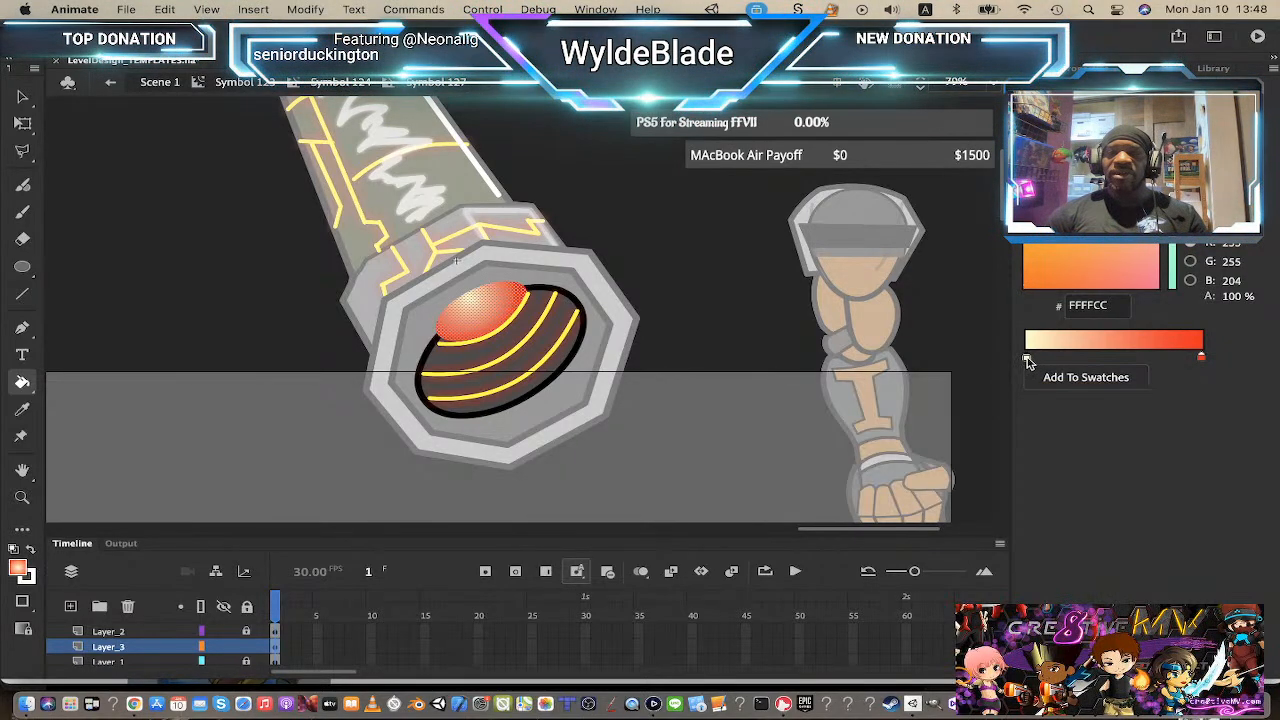
double_click(1027, 358)
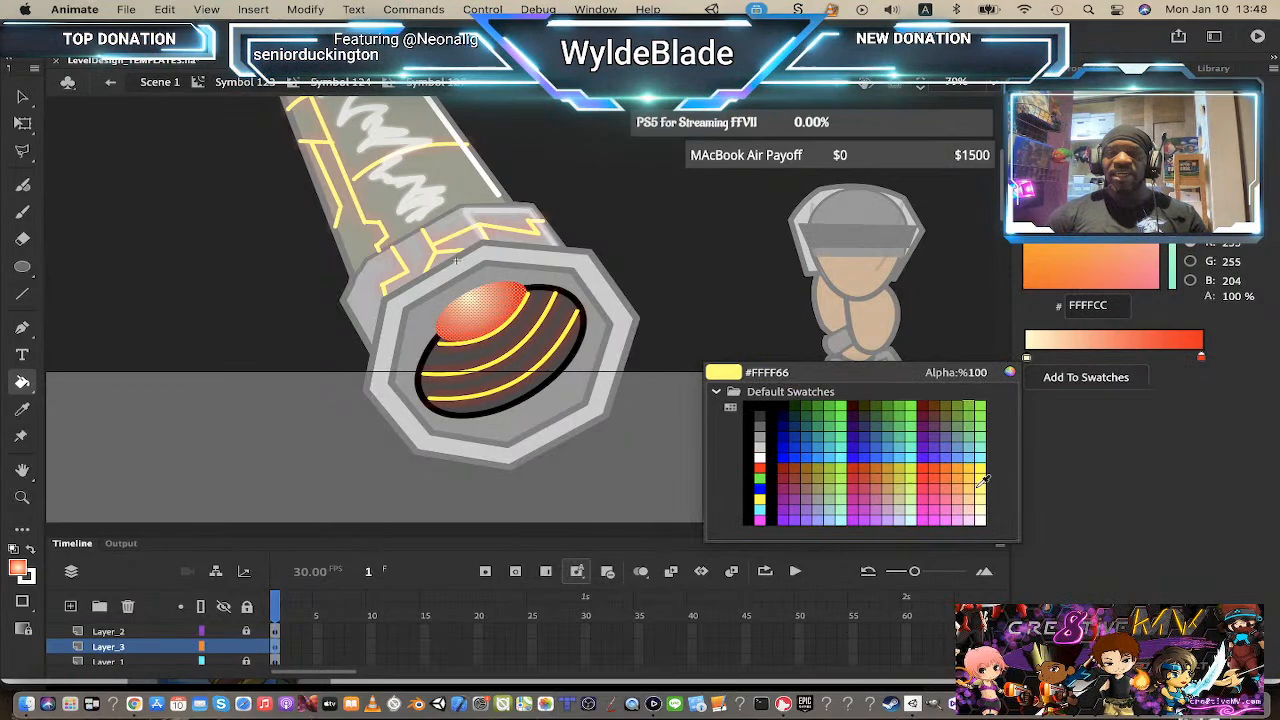
click(760, 497)
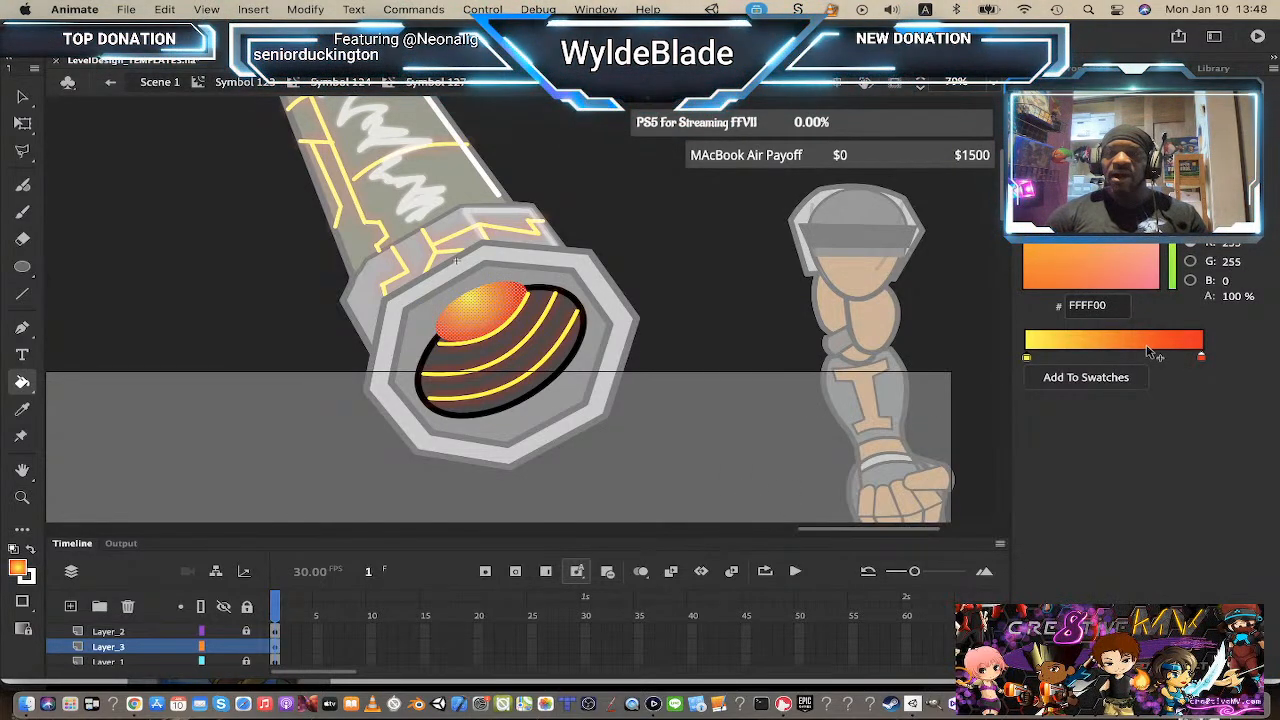
click(1202, 360)
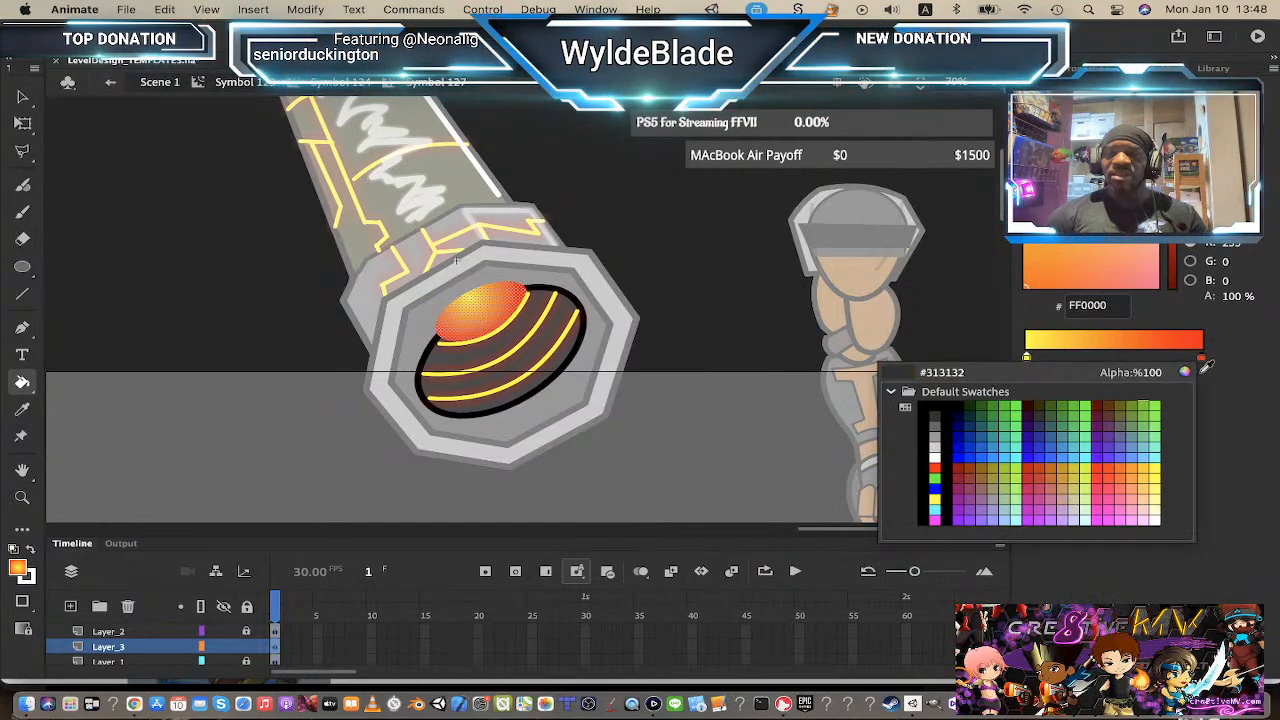
click(1138, 463)
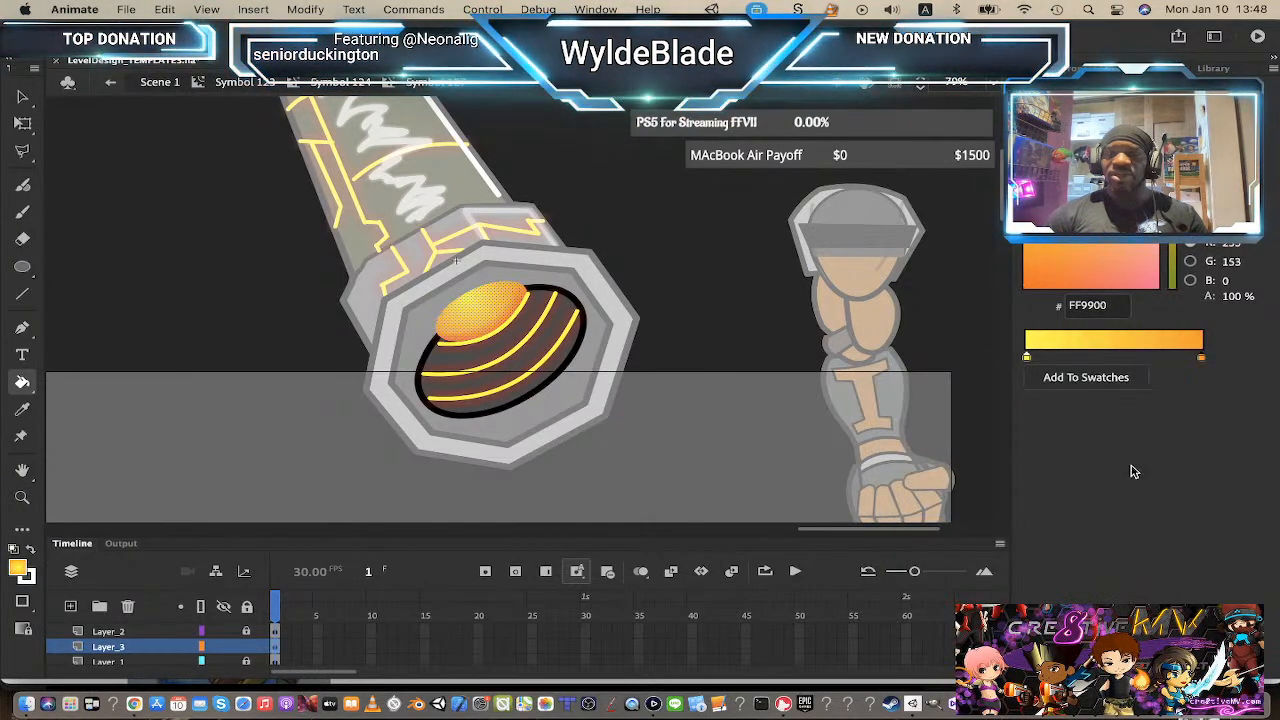
Step: Step out to the parent barrel symbol, re-enter the opening symbol and nudge the highlight oval downward
click(349, 88)
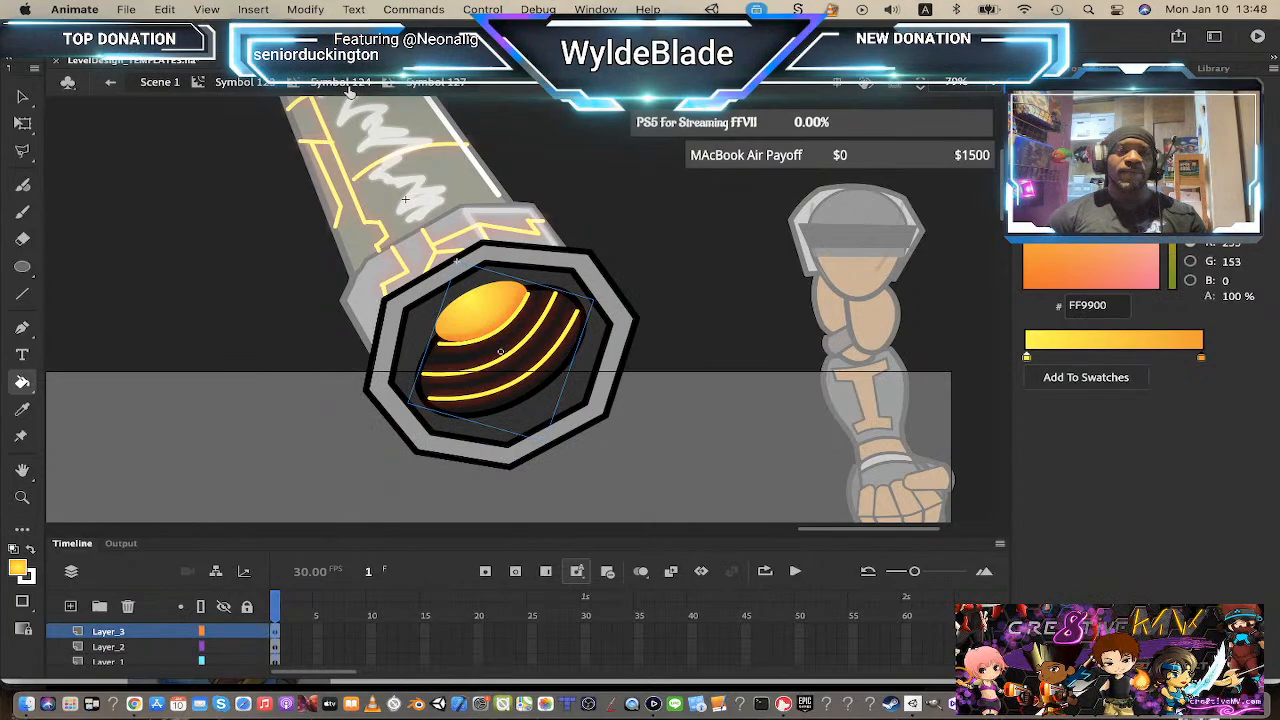
click(497, 316)
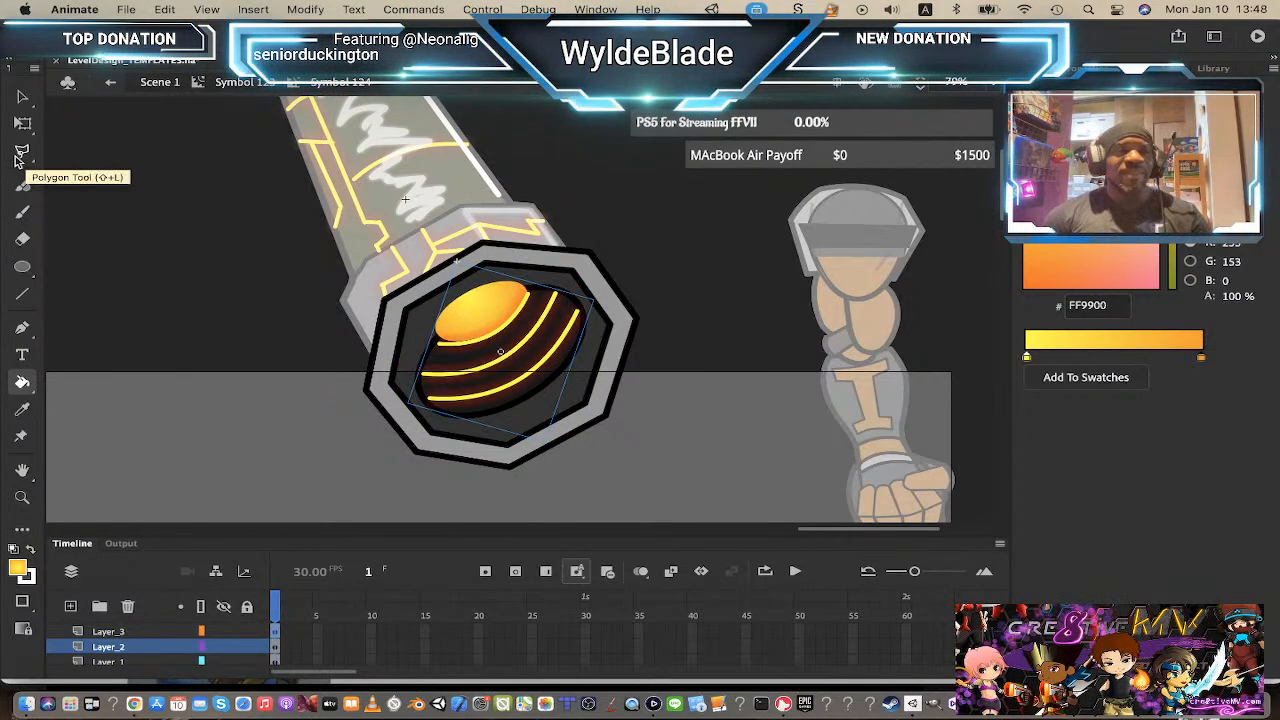
click(20, 95)
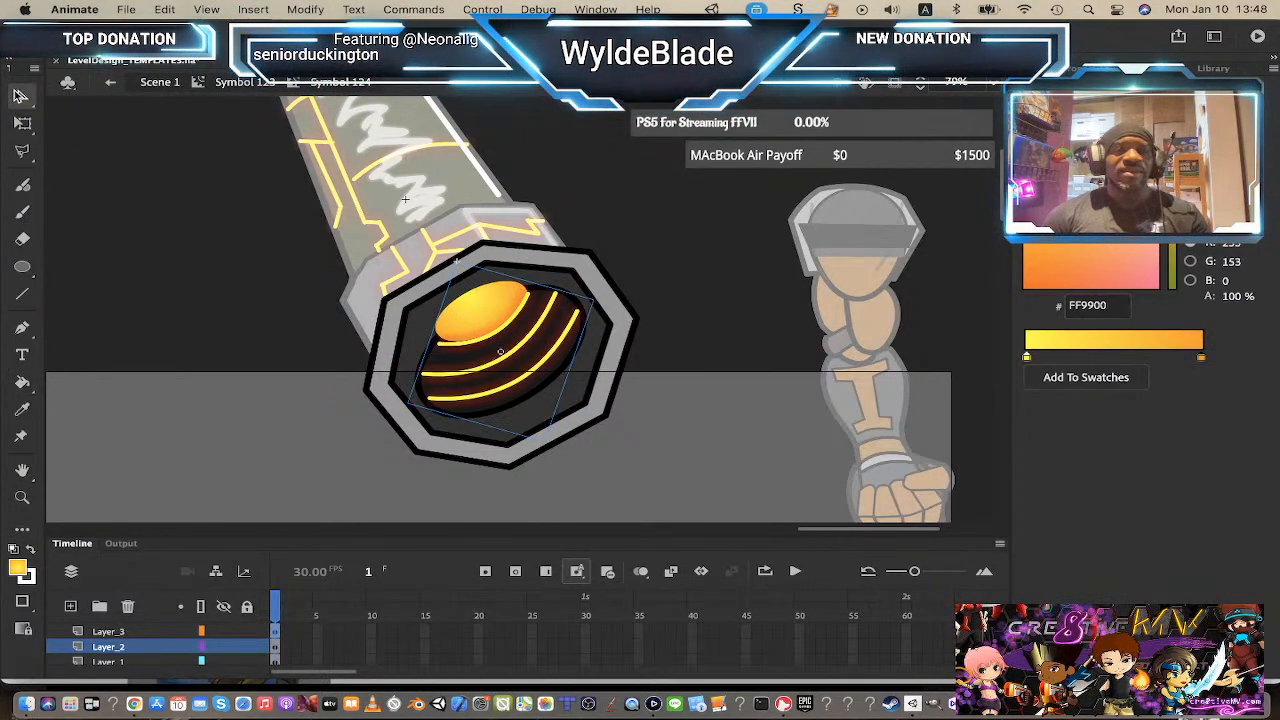
double_click(477, 316)
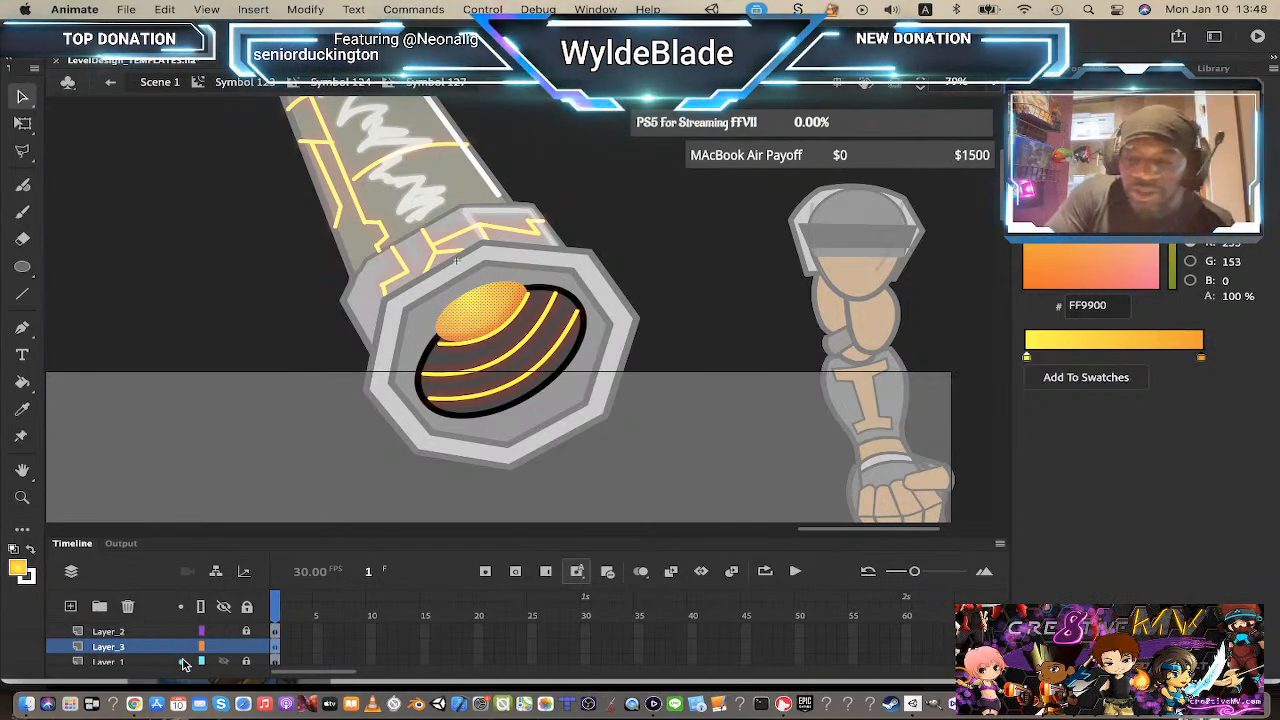
key(Down)
key(Down)
key(Down)
key(Down)
key(Down)
key(Down)
key(Down)
key(Down)
key(Down)
key(Down)
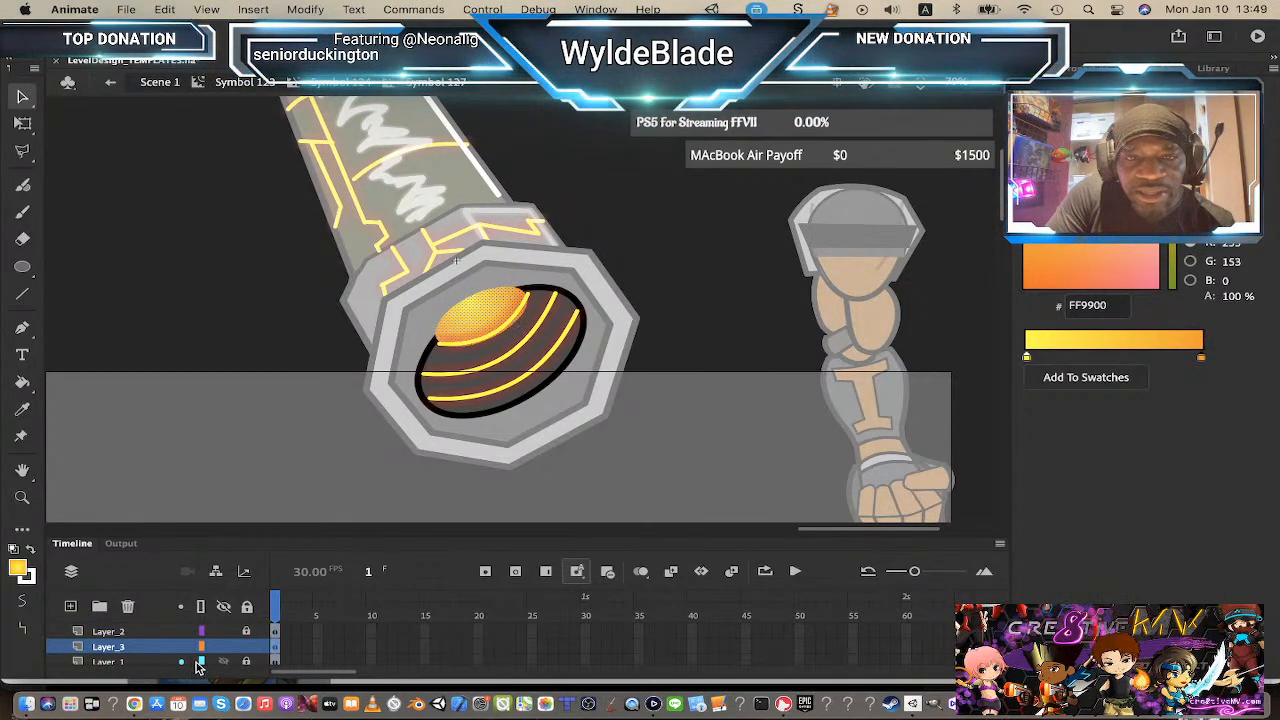
key(Down)
key(Down)
key(Down)
key(Down)
key(Down)
key(Down)
key(Down)
key(Down)
key(Down)
key(Down)
key(Down)
key(Down)
key(Down)
key(Down)
key(Down)
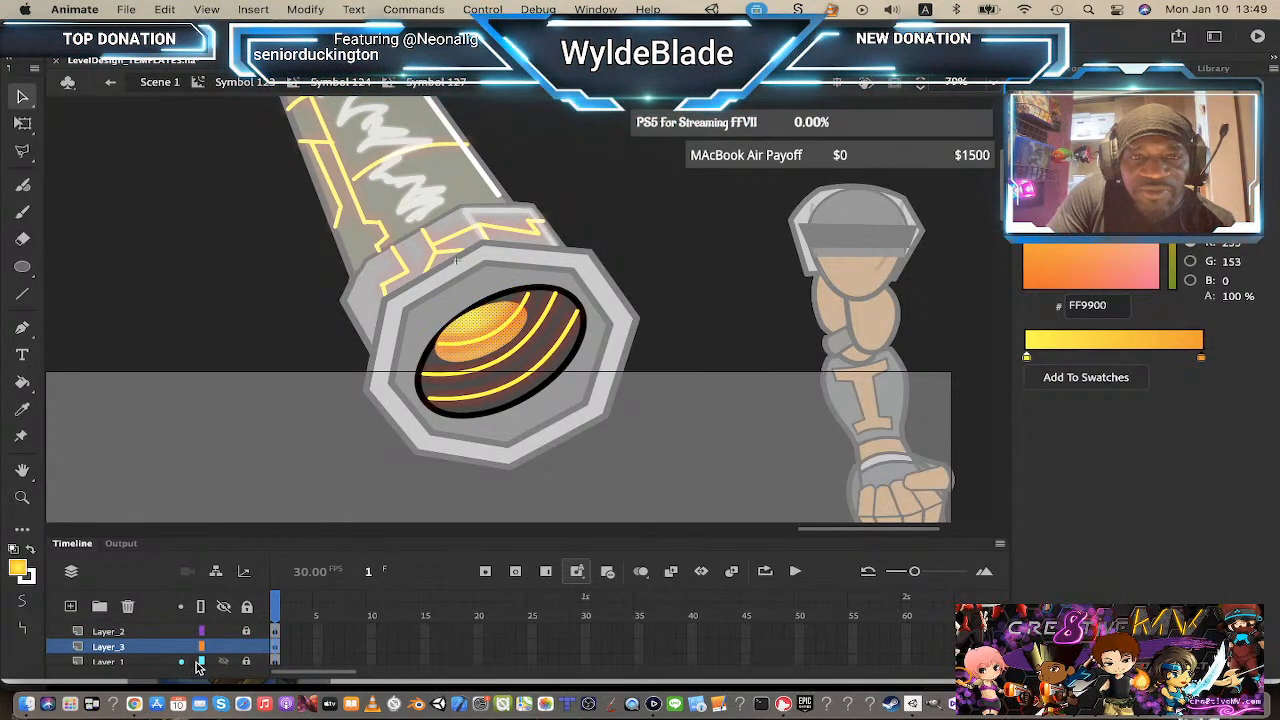
key(Down)
key(Down)
key(Down)
key(Down)
key(Down)
key(Down)
key(Down)
key(Down)
key(Down)
key(Down)
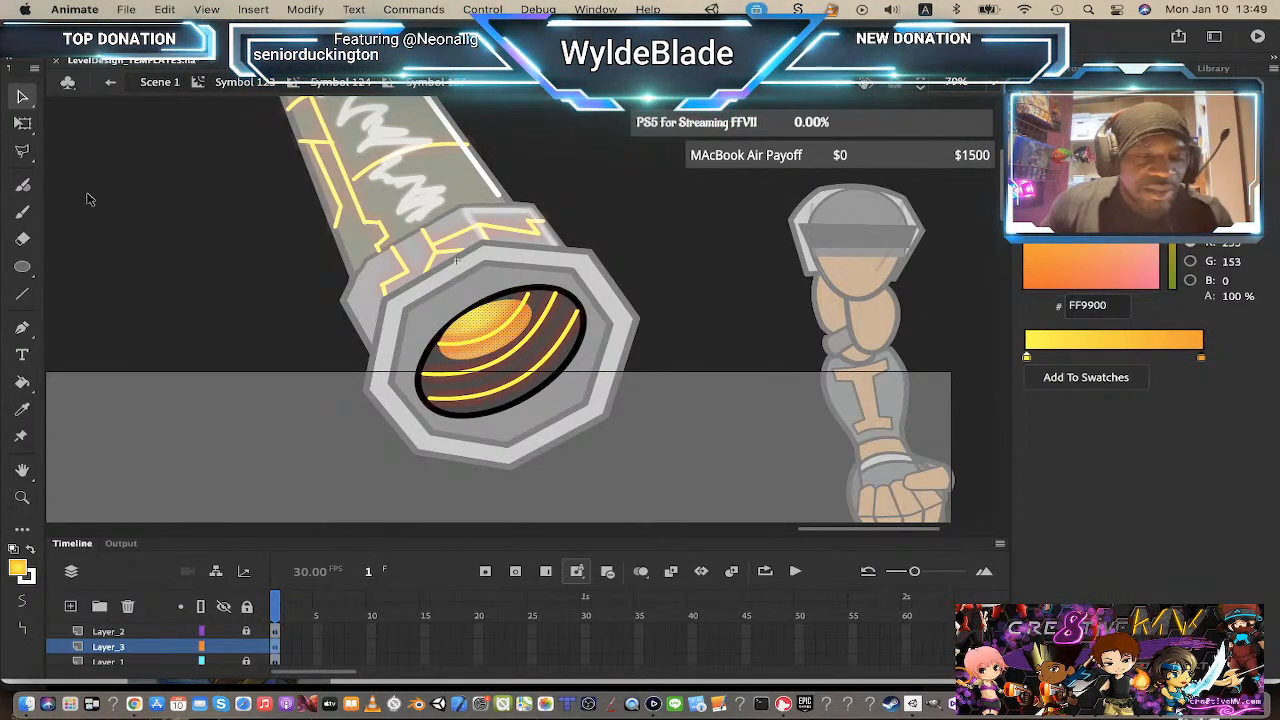
Step: Rotate and reshape the highlight oval slightly with Free Transform
key(q)
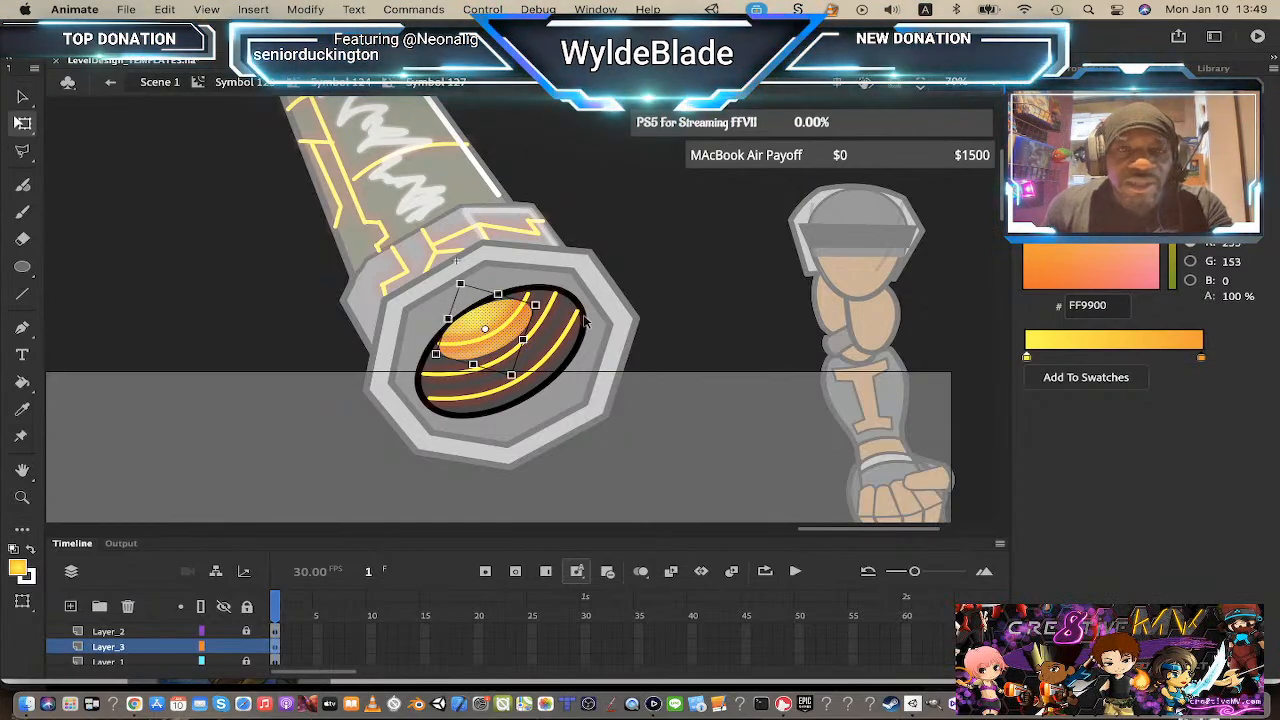
drag(549, 297, 563, 291)
key(Down)
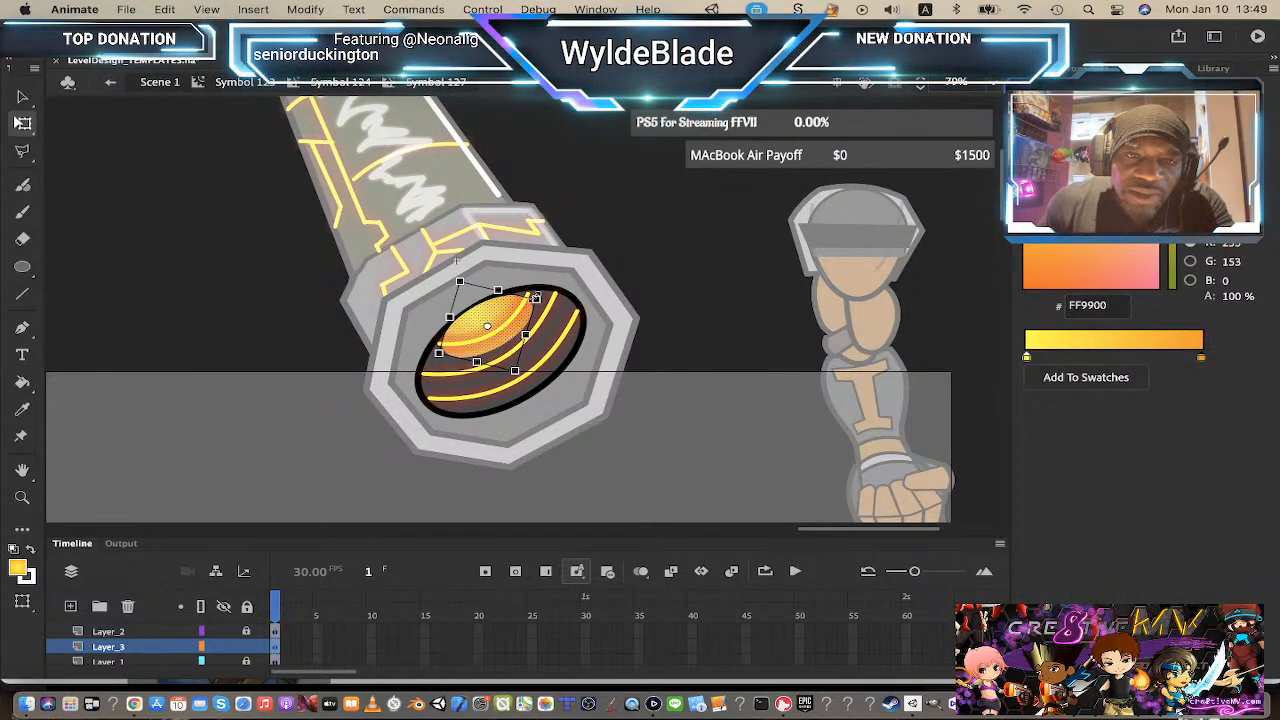
drag(536, 297, 539, 295)
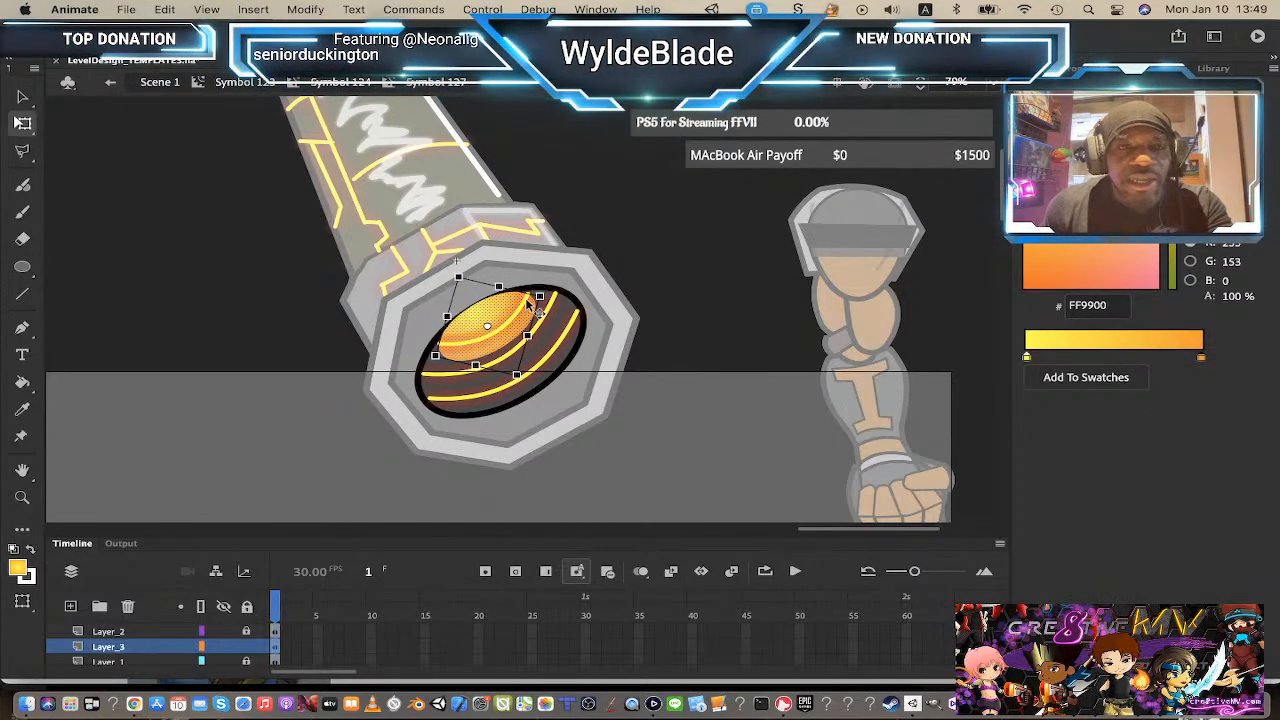
Step: Cut the highlight oval and paste it in place on a new Layer_4 in the parent barrel symbol
key(Delete)
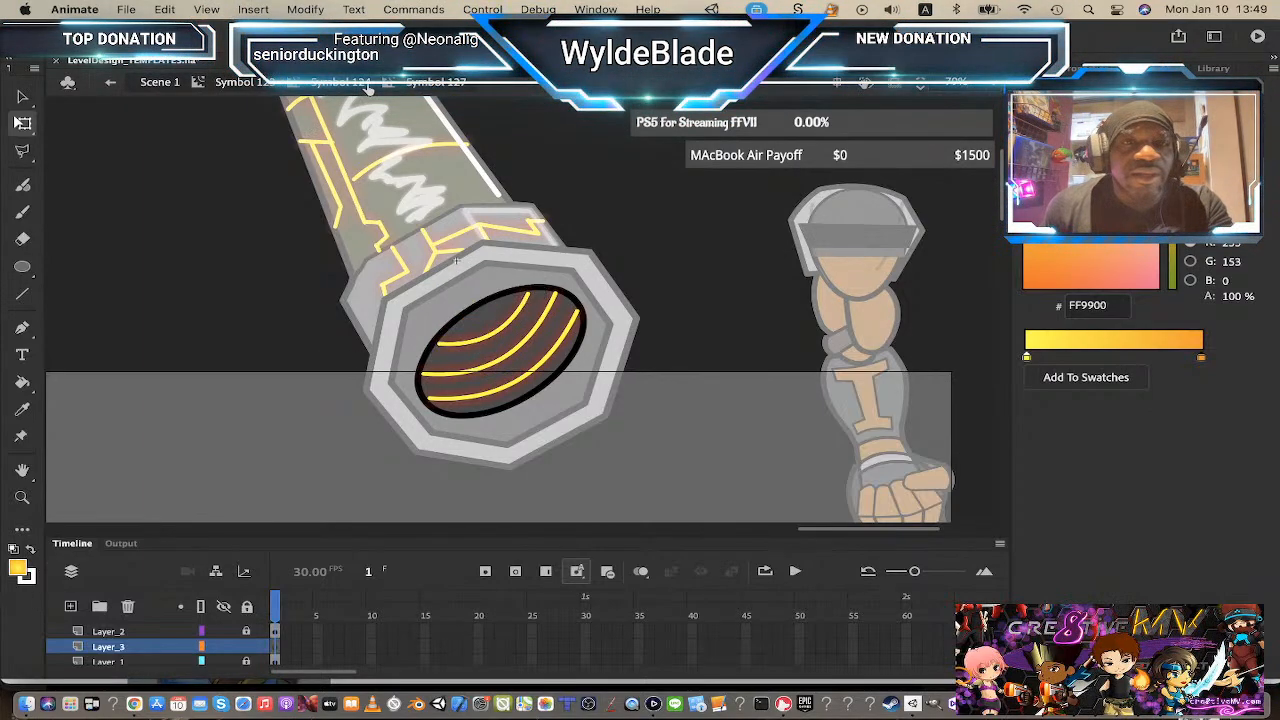
click(368, 88)
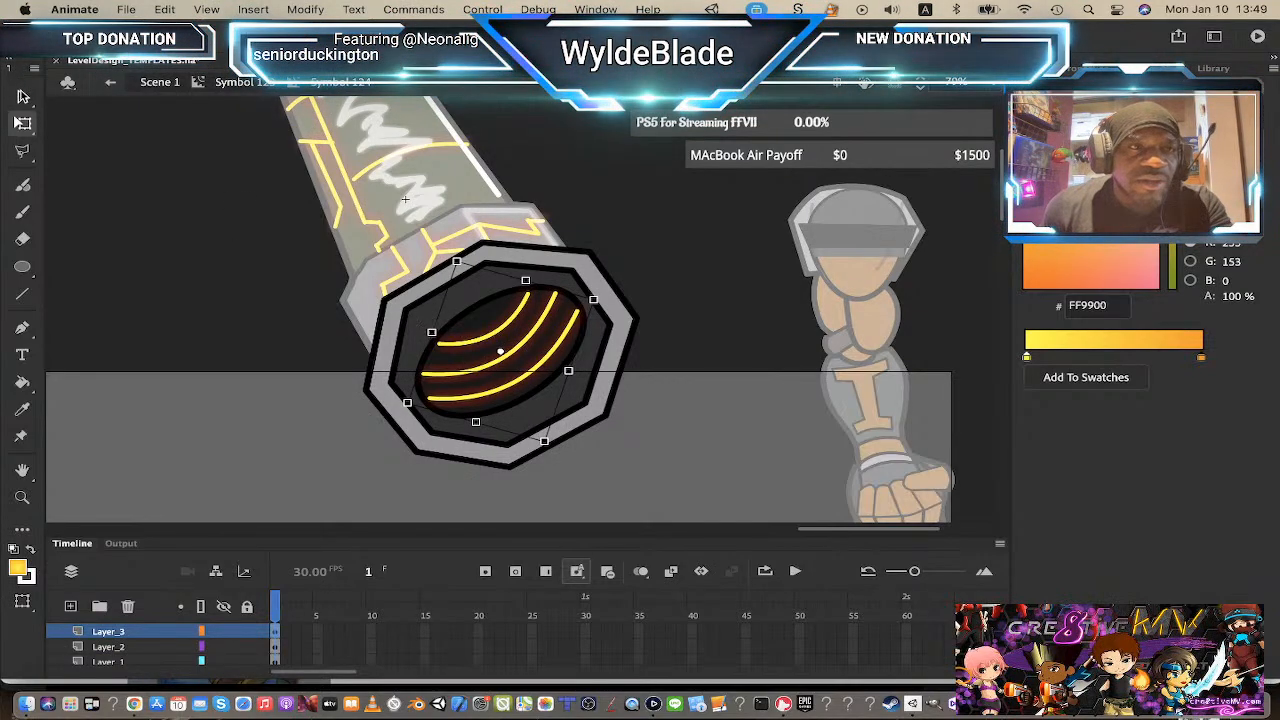
key(v)
click(414, 310)
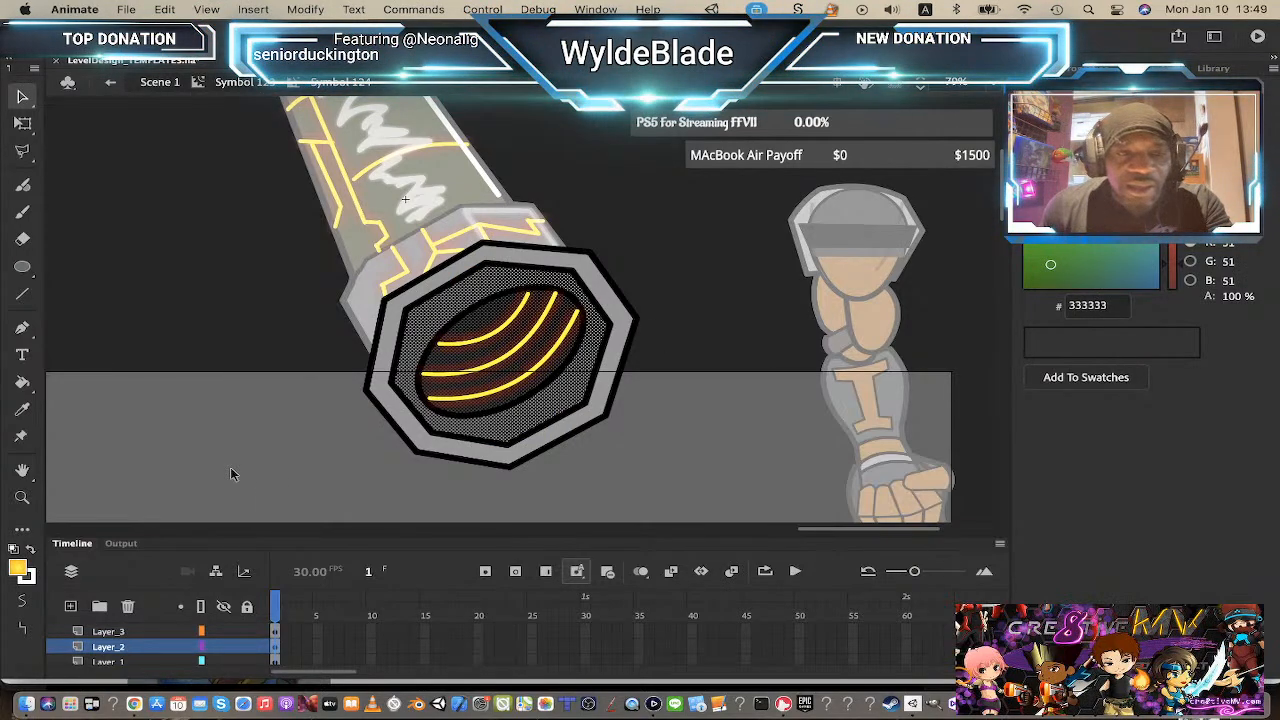
click(141, 657)
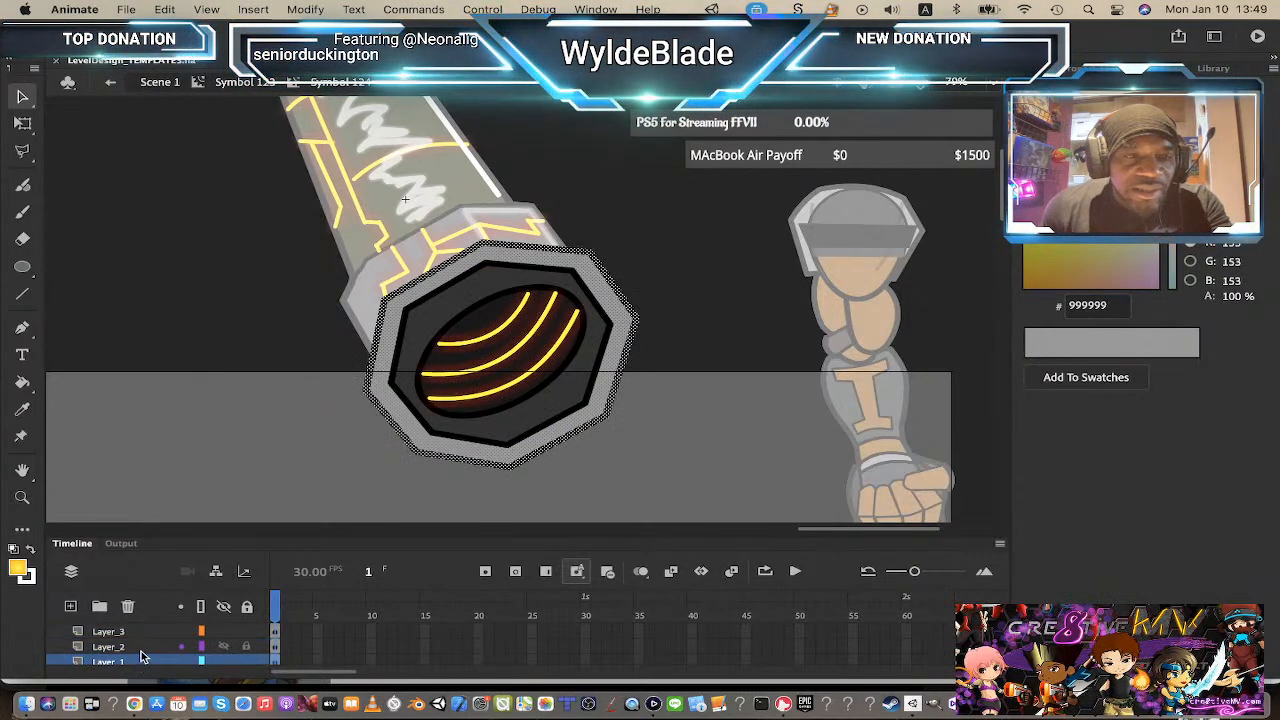
click(141, 647)
click(71, 607)
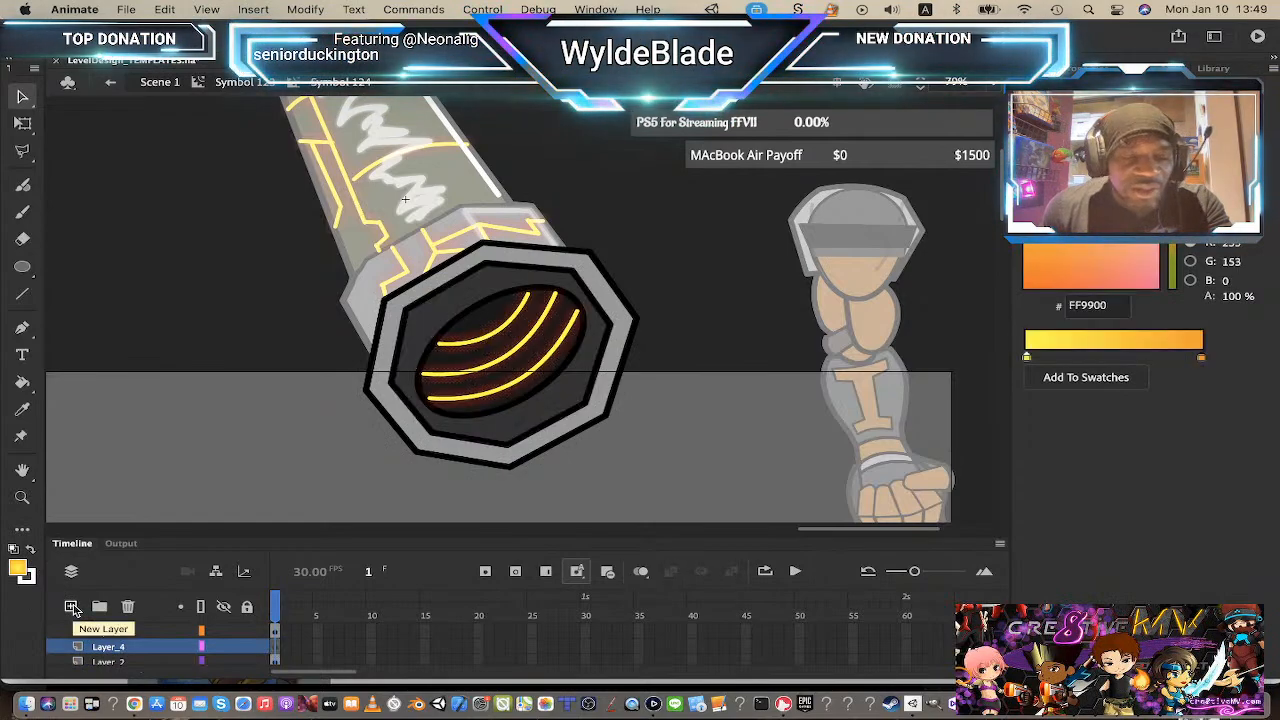
key(super+shift+v)
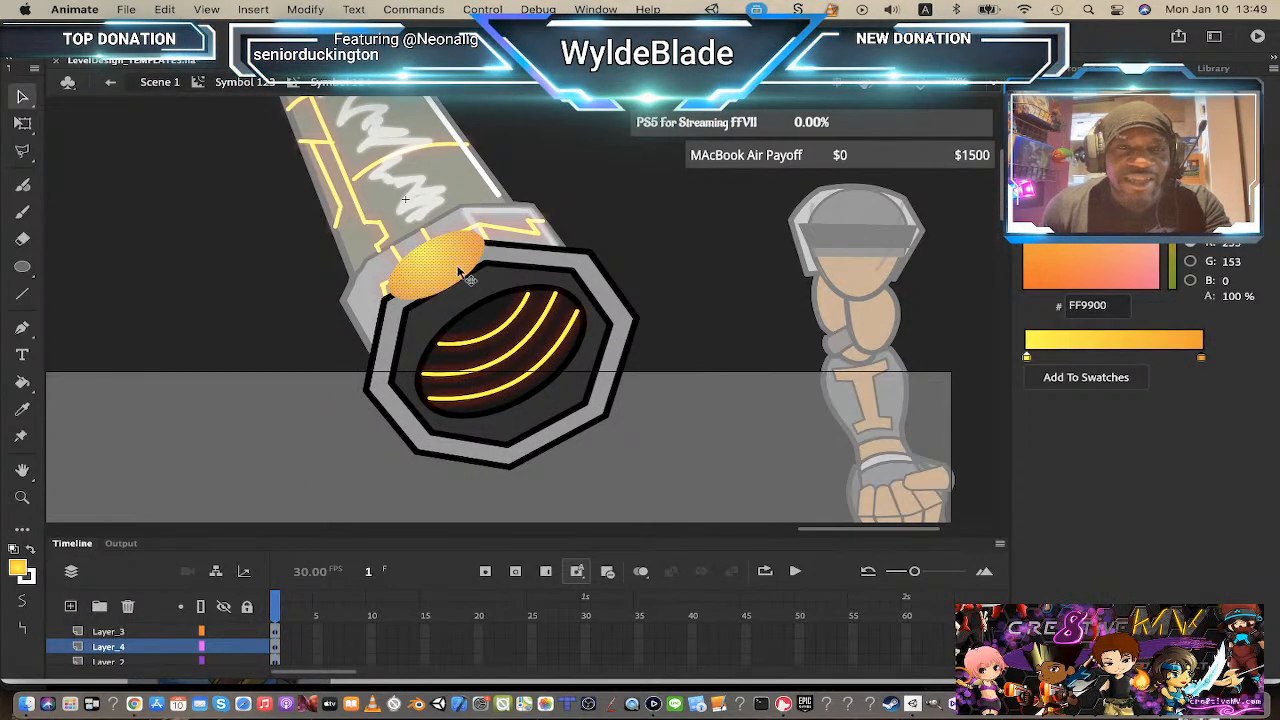
Step: Drag the pasted highlight over the opening, delete it, and select the opening shape on Layer_2
drag(468, 302, 497, 316)
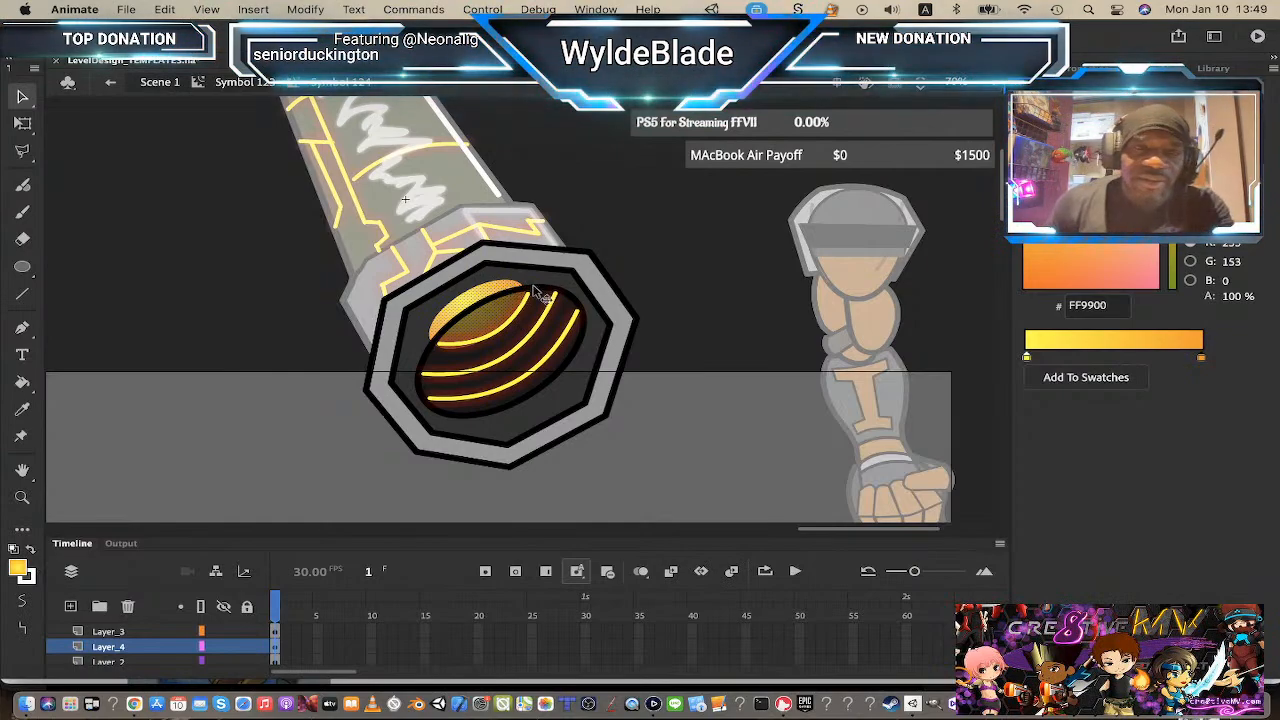
key(Delete)
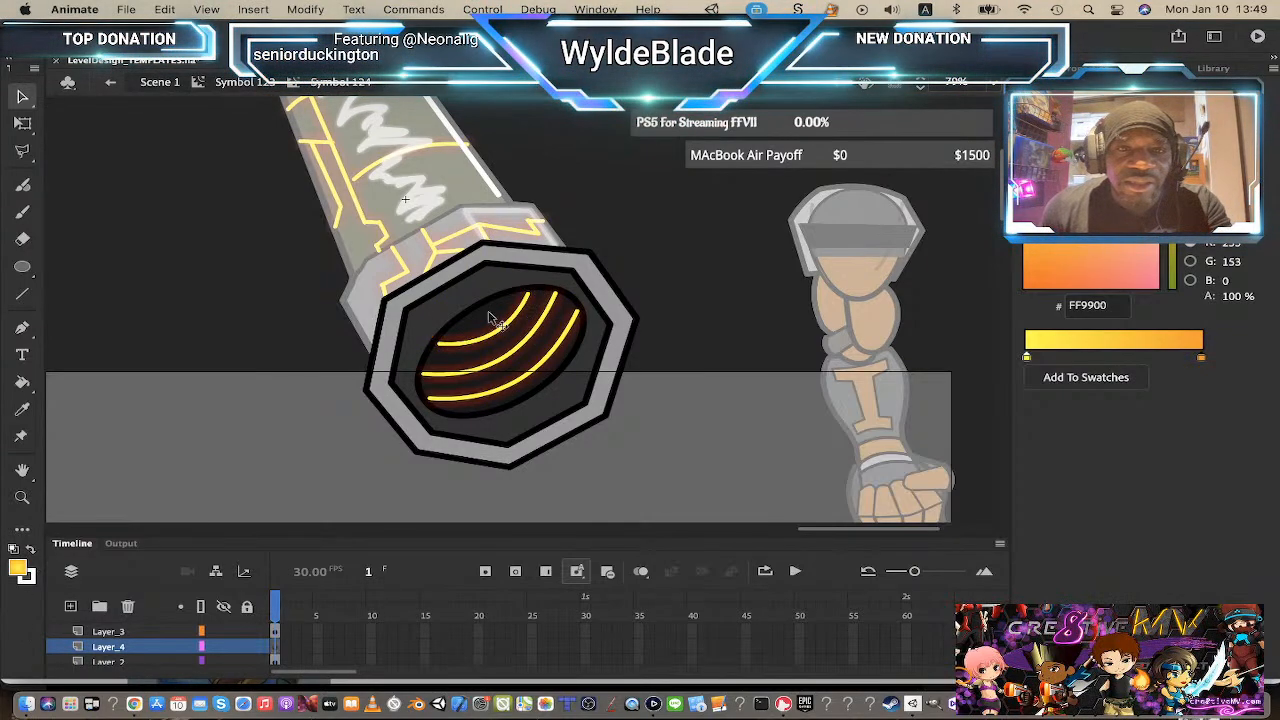
click(488, 311)
click(433, 317)
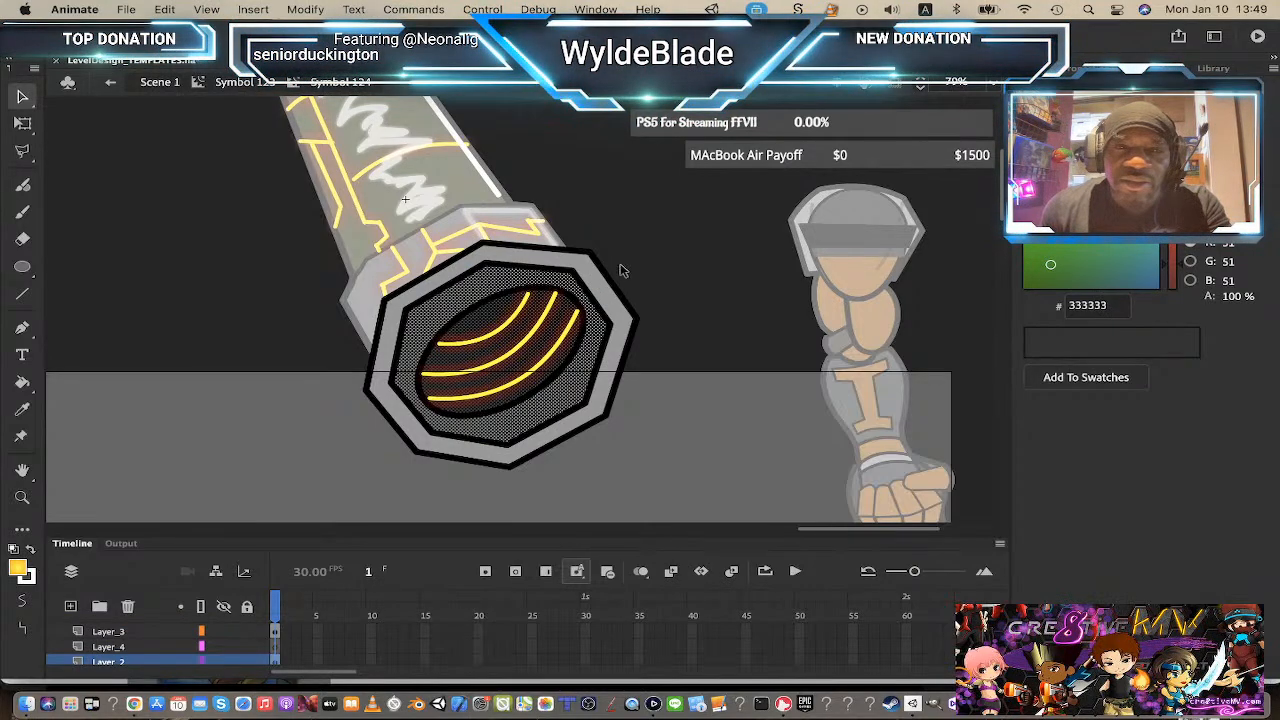
Step: Step in and out of the opening symbol and toggle Layer_3's visibility to inspect the barrel opening
double_click(490, 305)
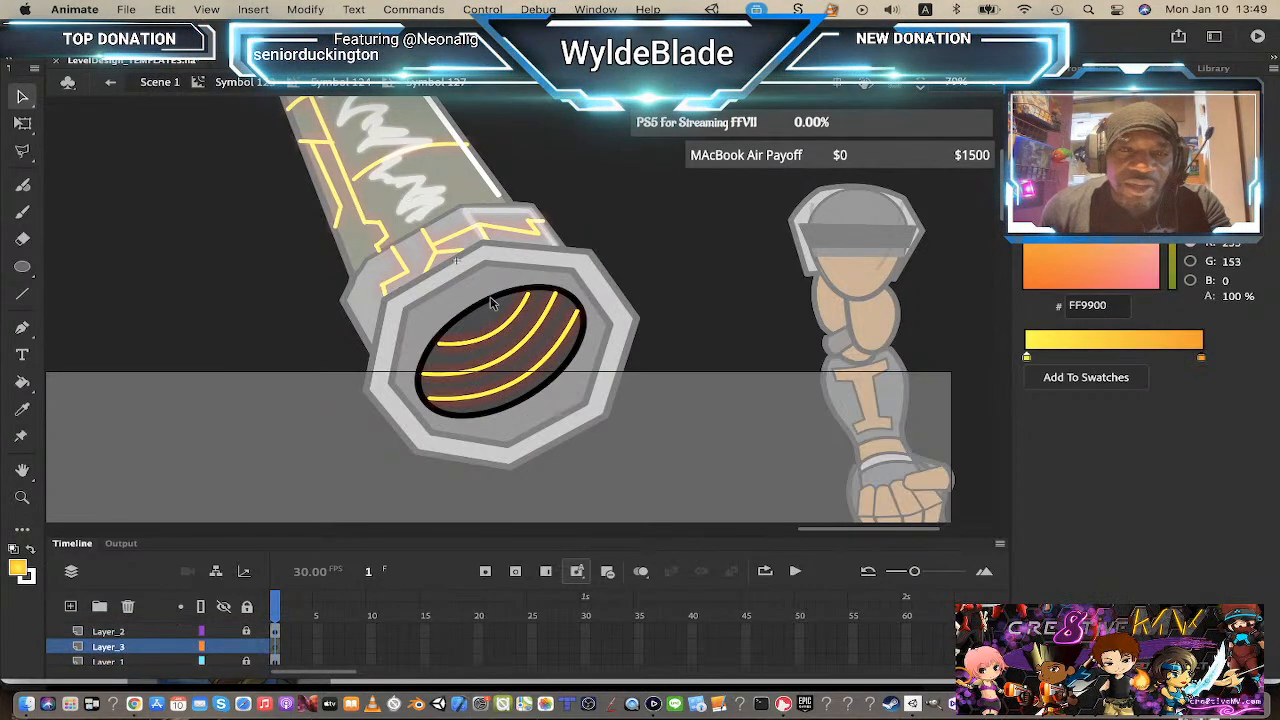
double_click(491, 307)
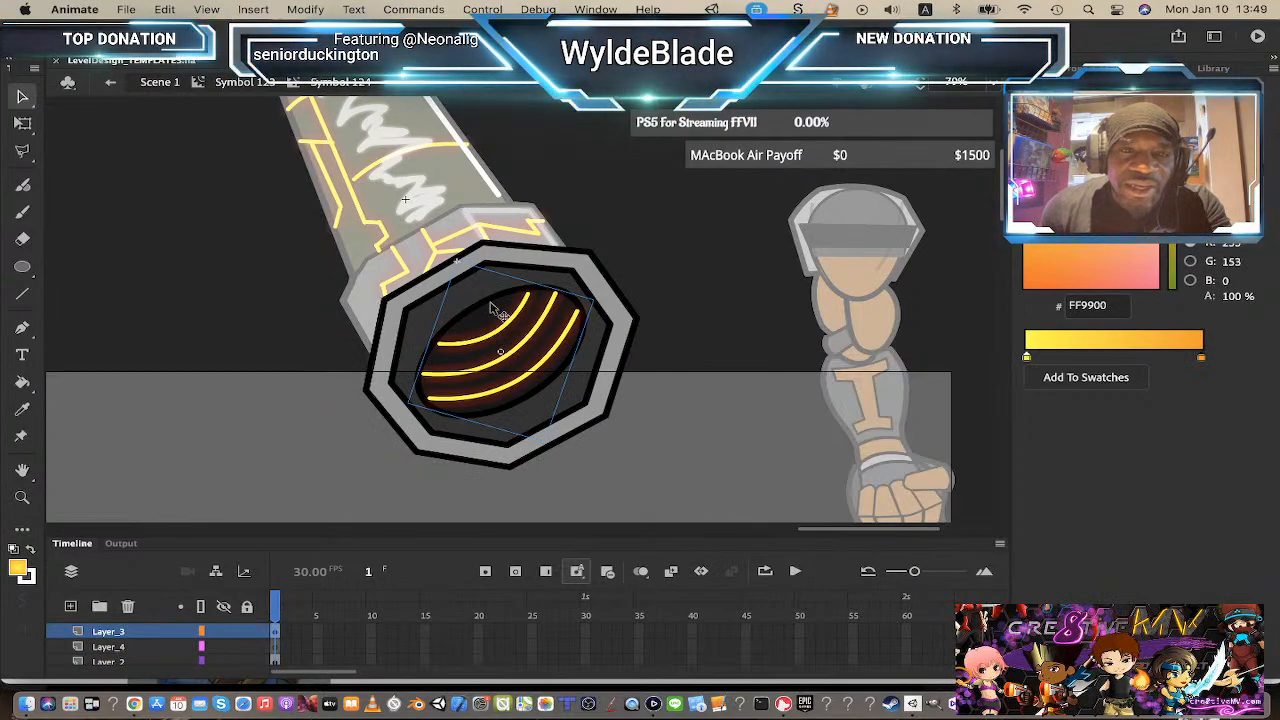
double_click(491, 307)
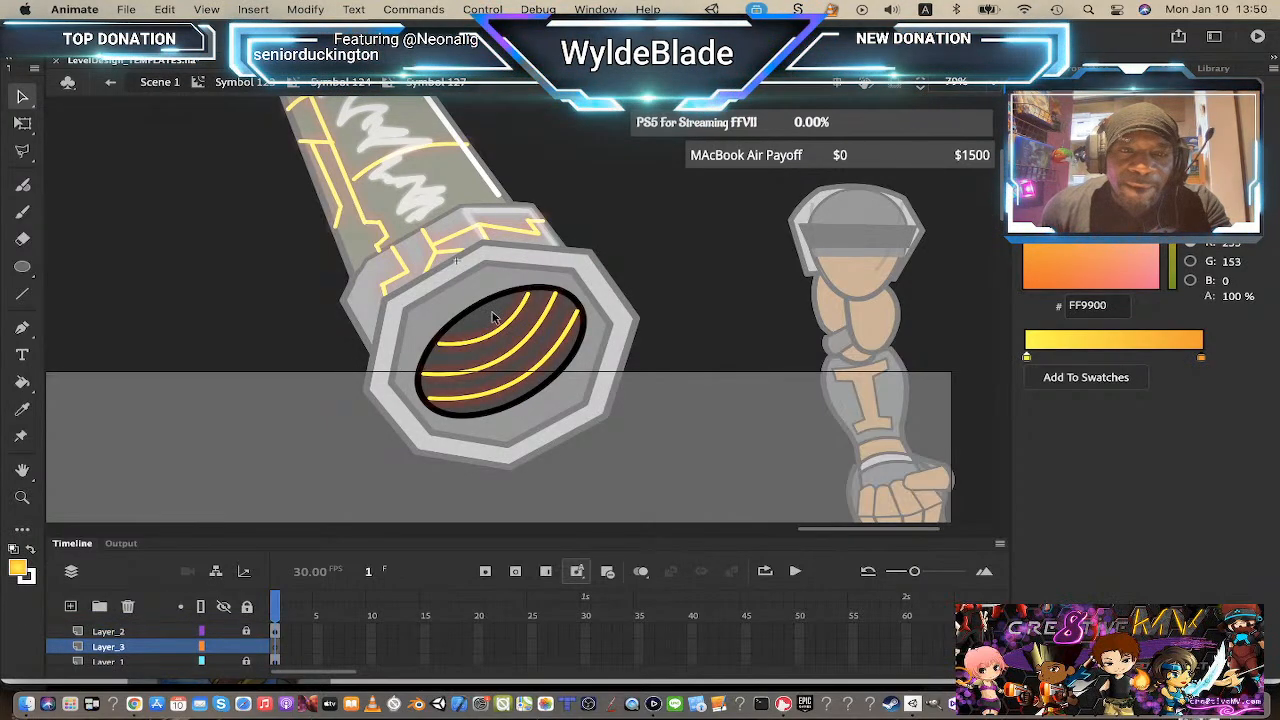
double_click(492, 315)
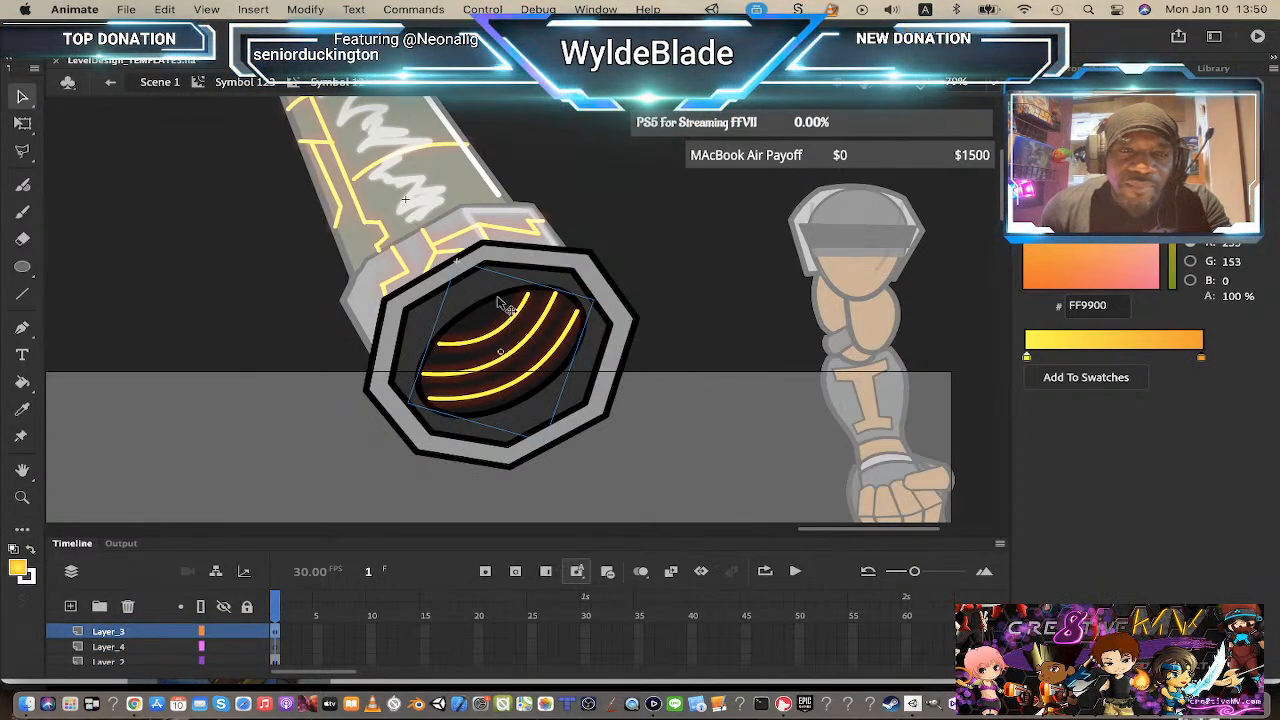
click(224, 632)
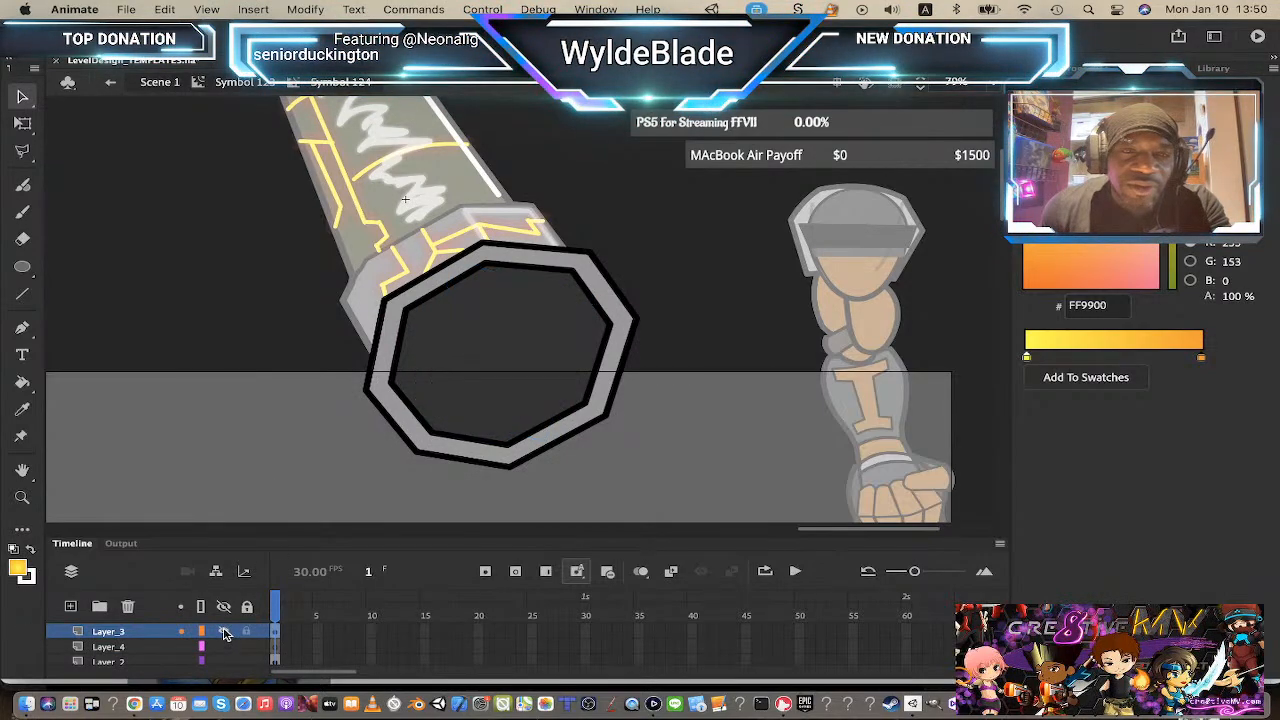
click(224, 632)
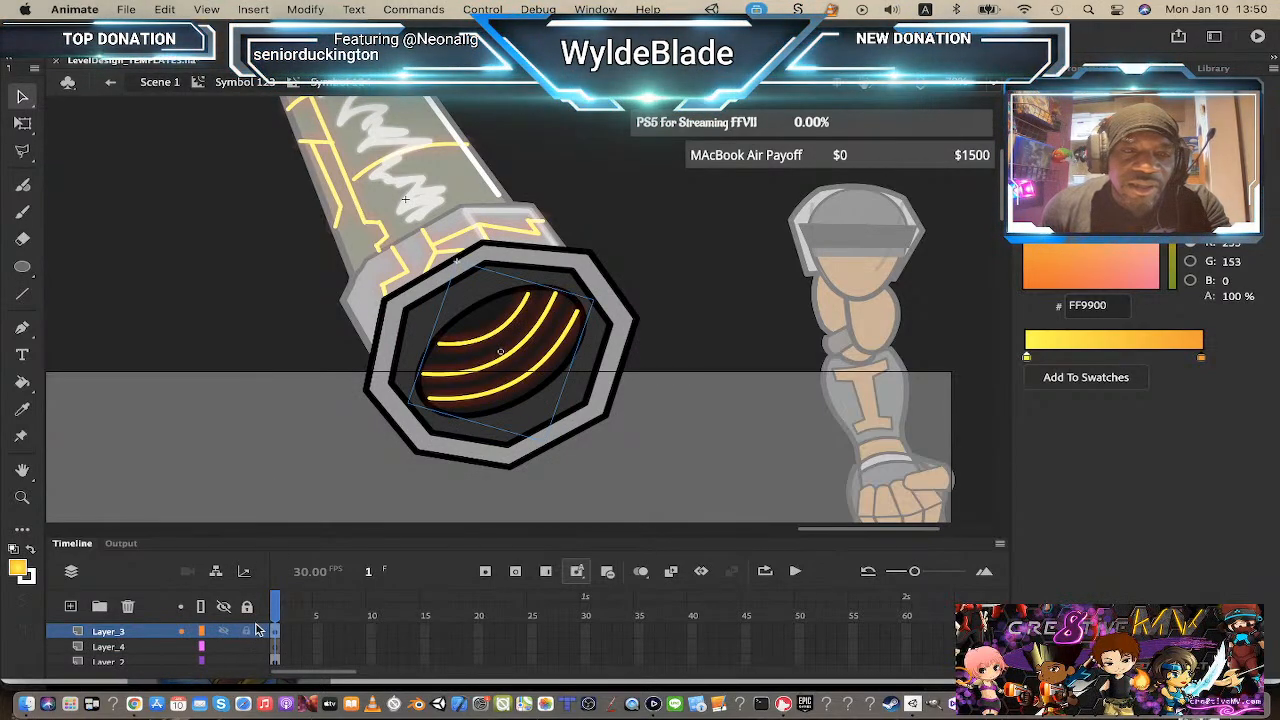
Step: Enter the opening symbol, paste the highlight onto Layer_1 and drag it toward the opening's upper left
double_click(495, 343)
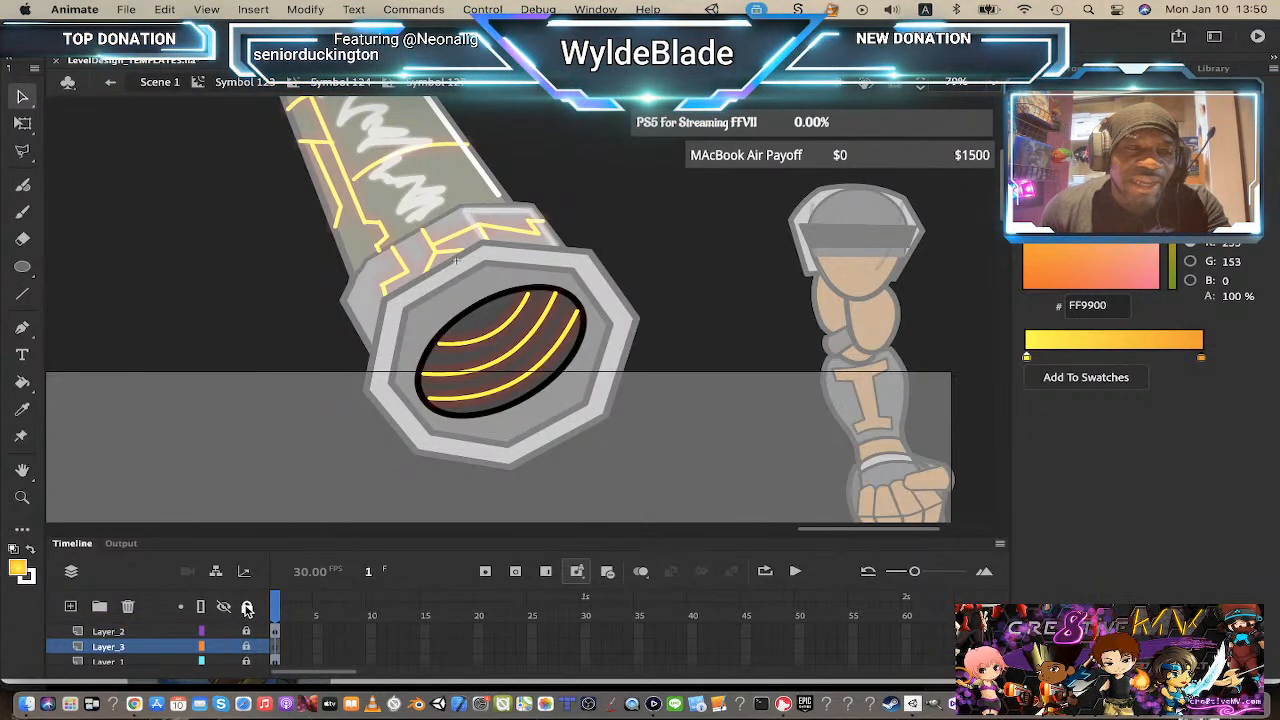
click(487, 324)
key(super+v)
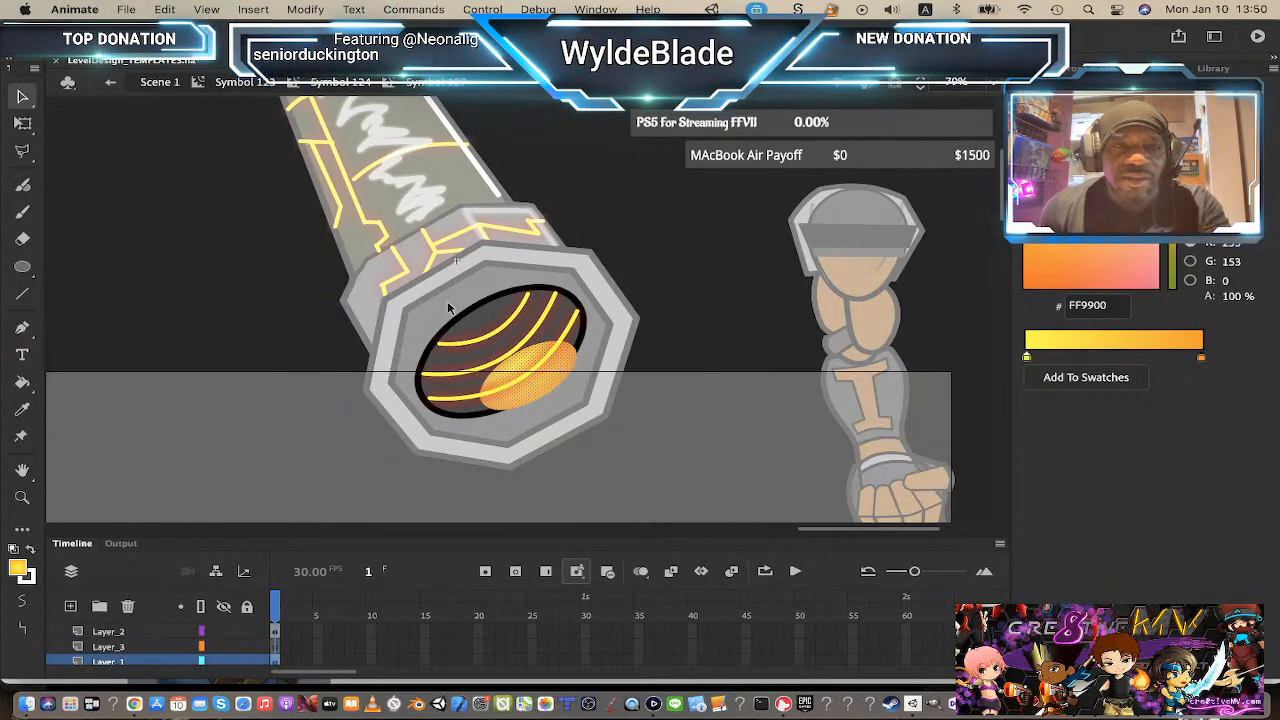
drag(535, 403, 492, 342)
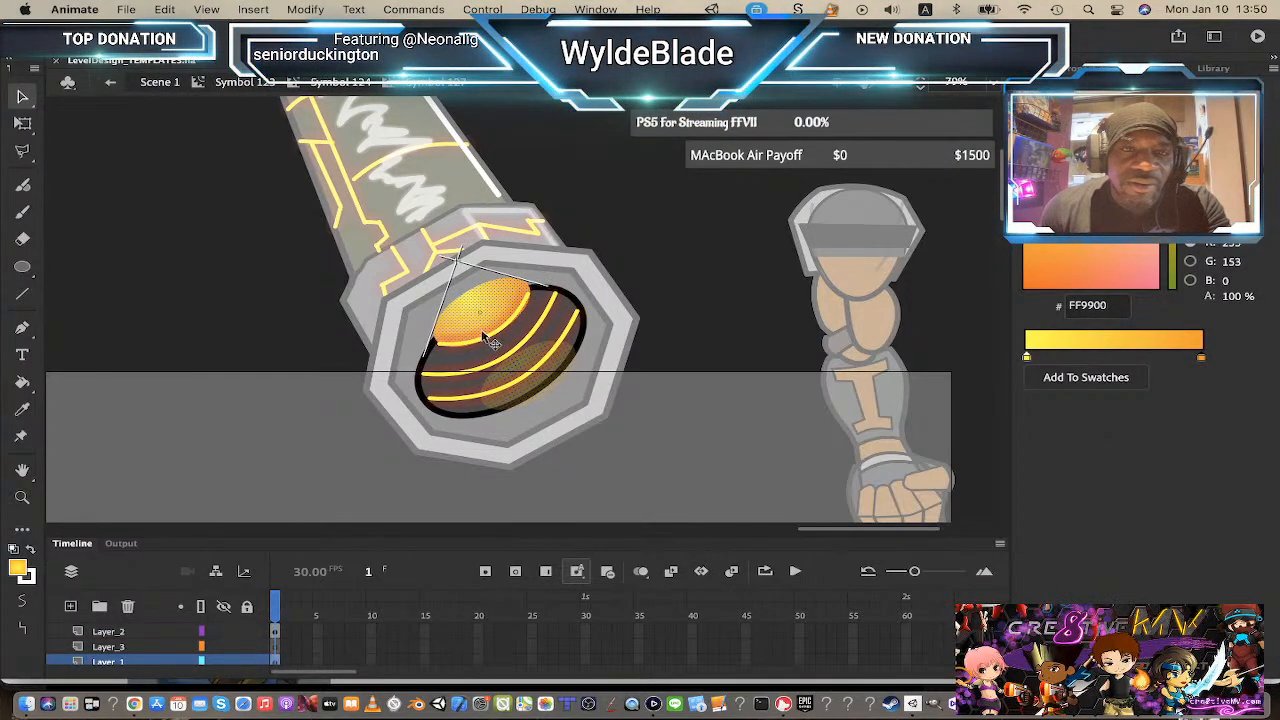
key(super+shift+a)
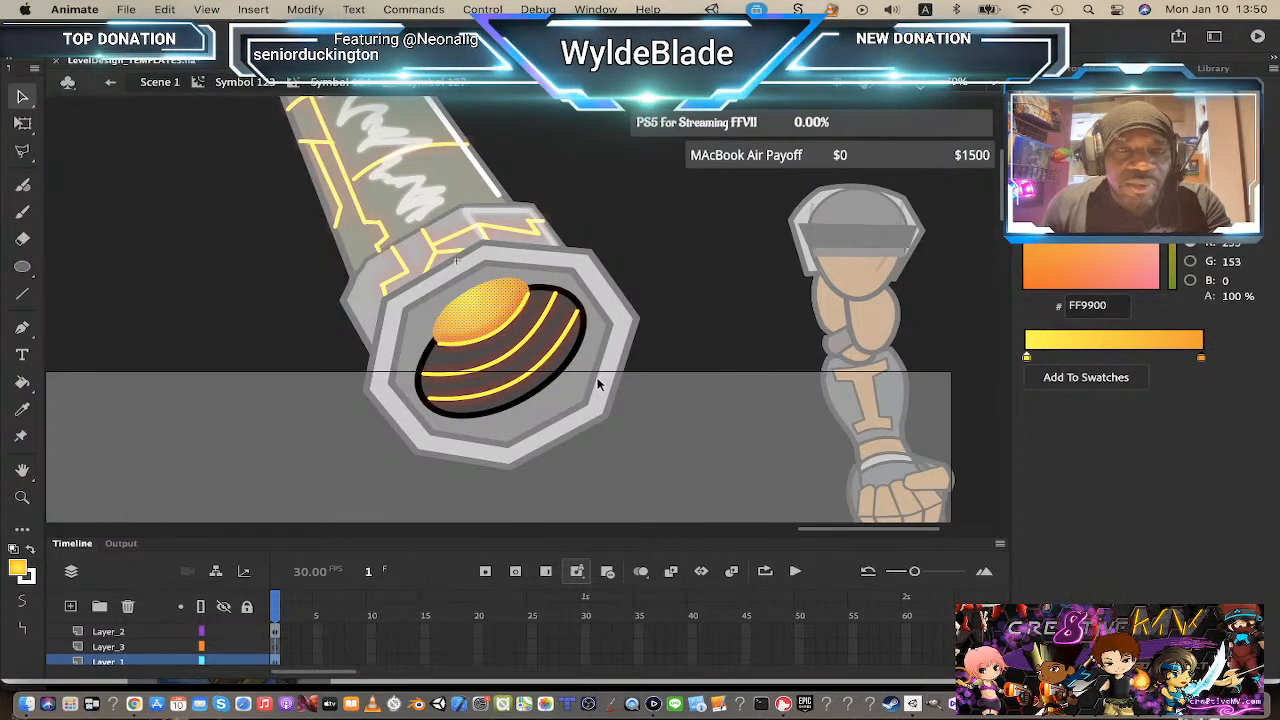
key(super+z)
Step: Paste the highlight in place on Layer_1 again, then select and delete it
click(503, 305)
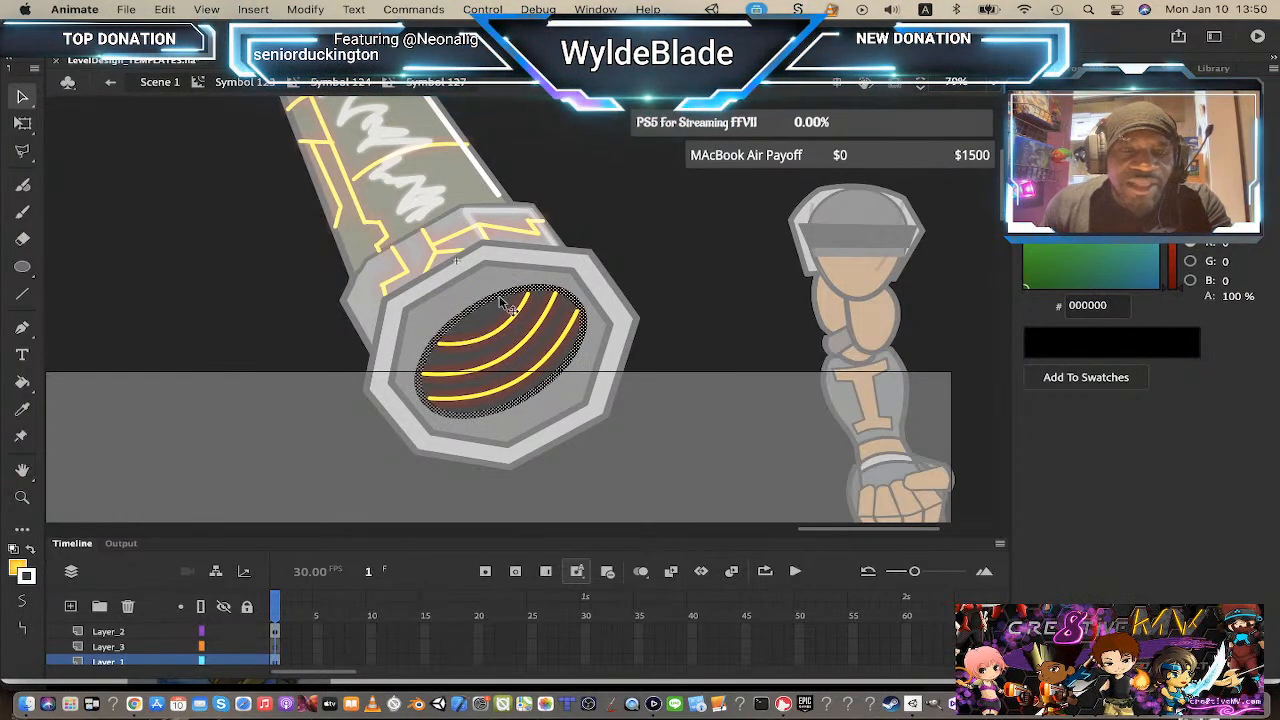
key(super+shift+v)
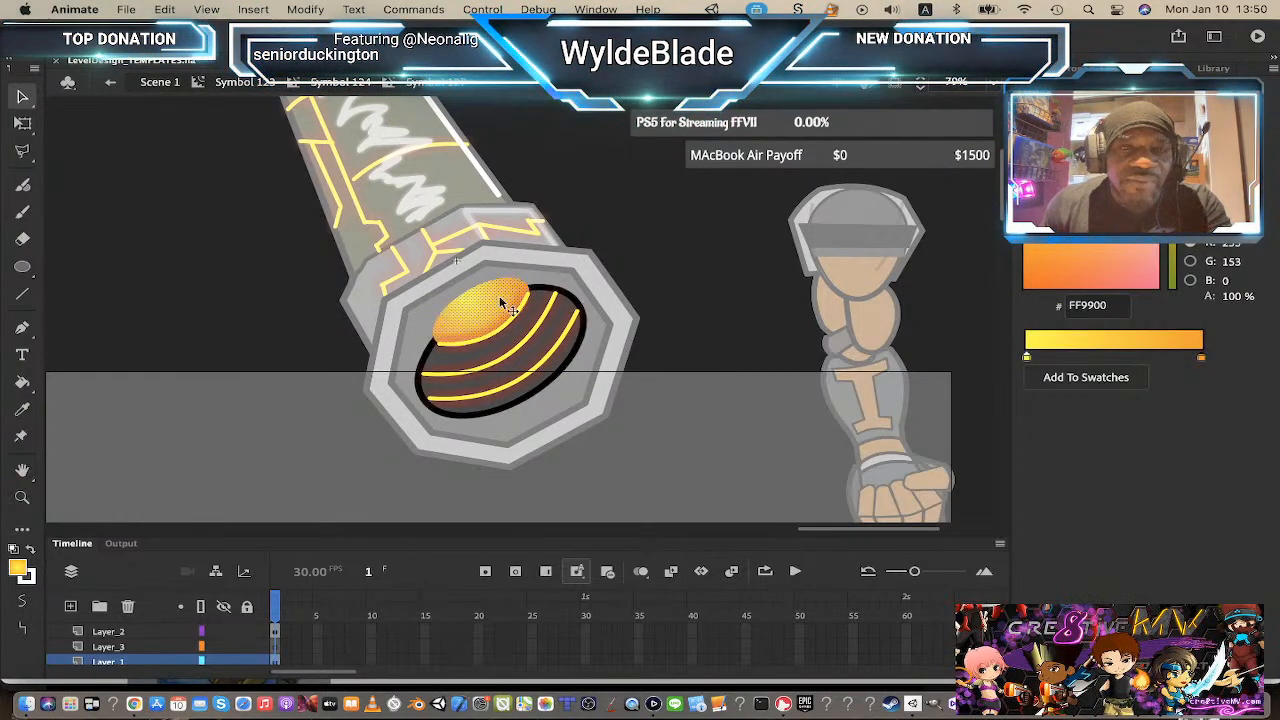
click(741, 414)
click(492, 297)
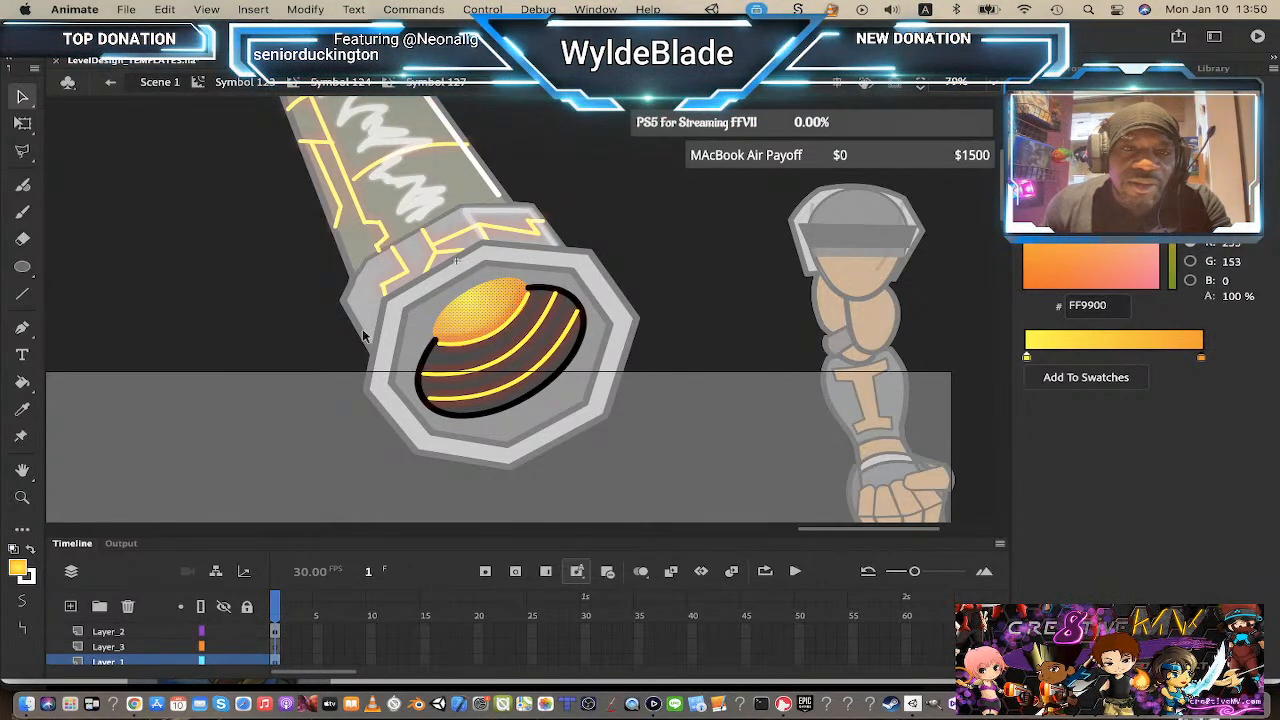
click(398, 340)
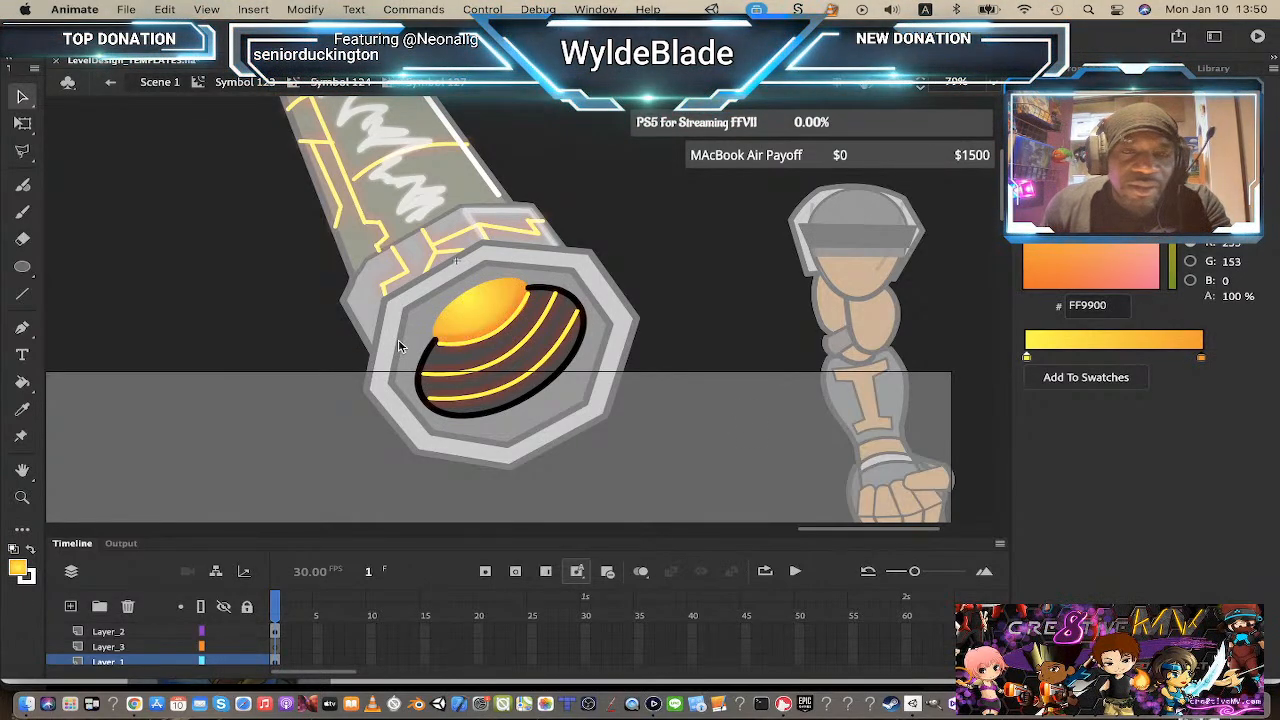
click(484, 327)
key(Delete)
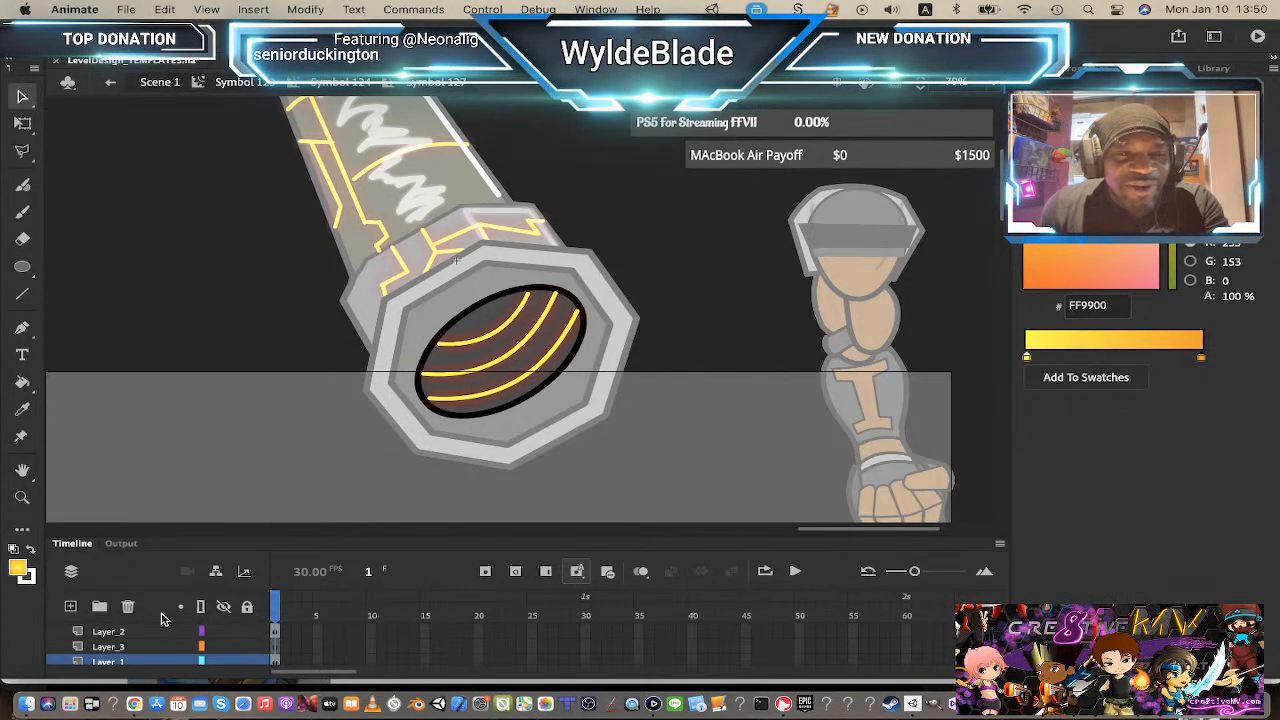
Step: Paste the highlight in place on Layer_3 inside the opening symbol
click(142, 646)
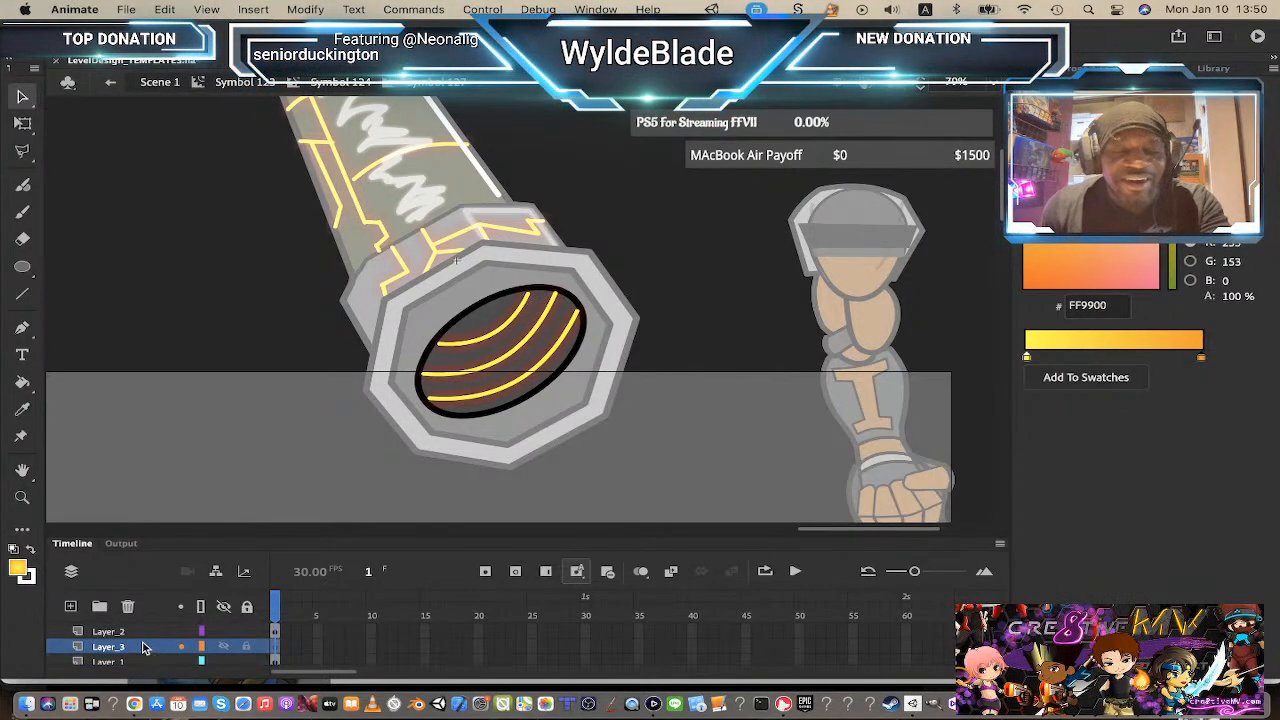
key(super+shift+v)
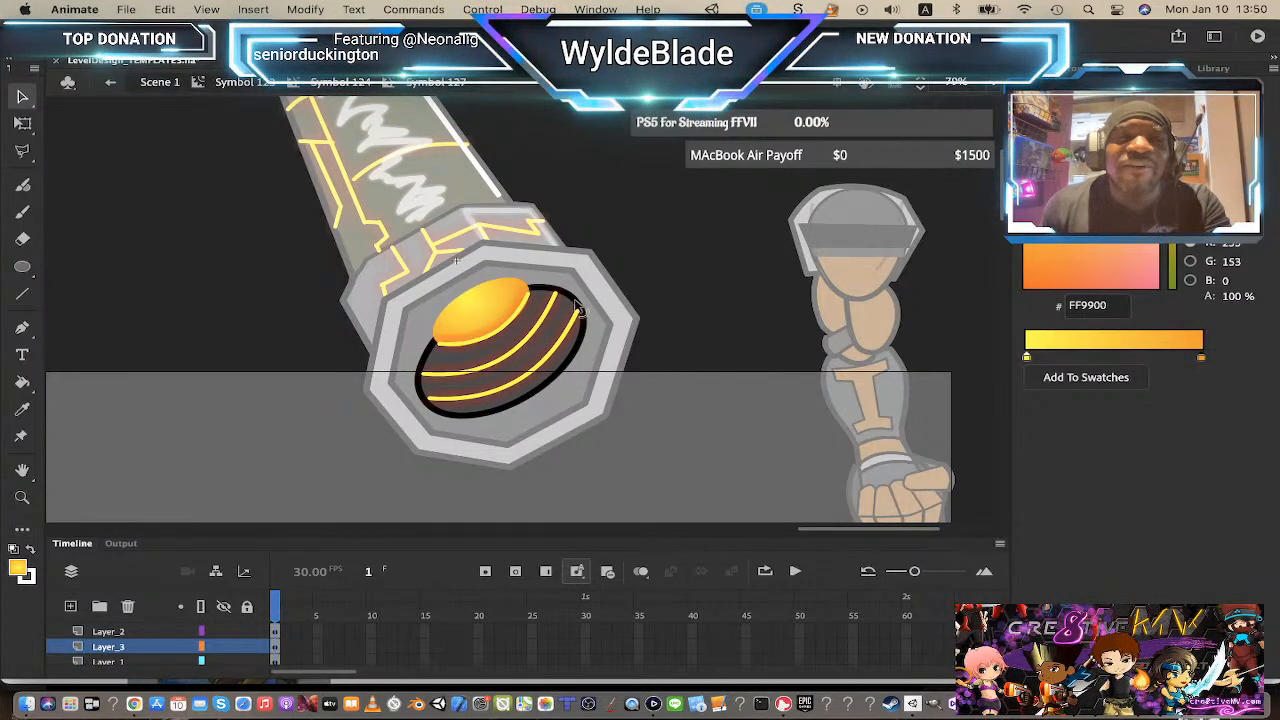
Step: Try deleting the opening's black outline on Layer_3
click(584, 311)
key(Delete)
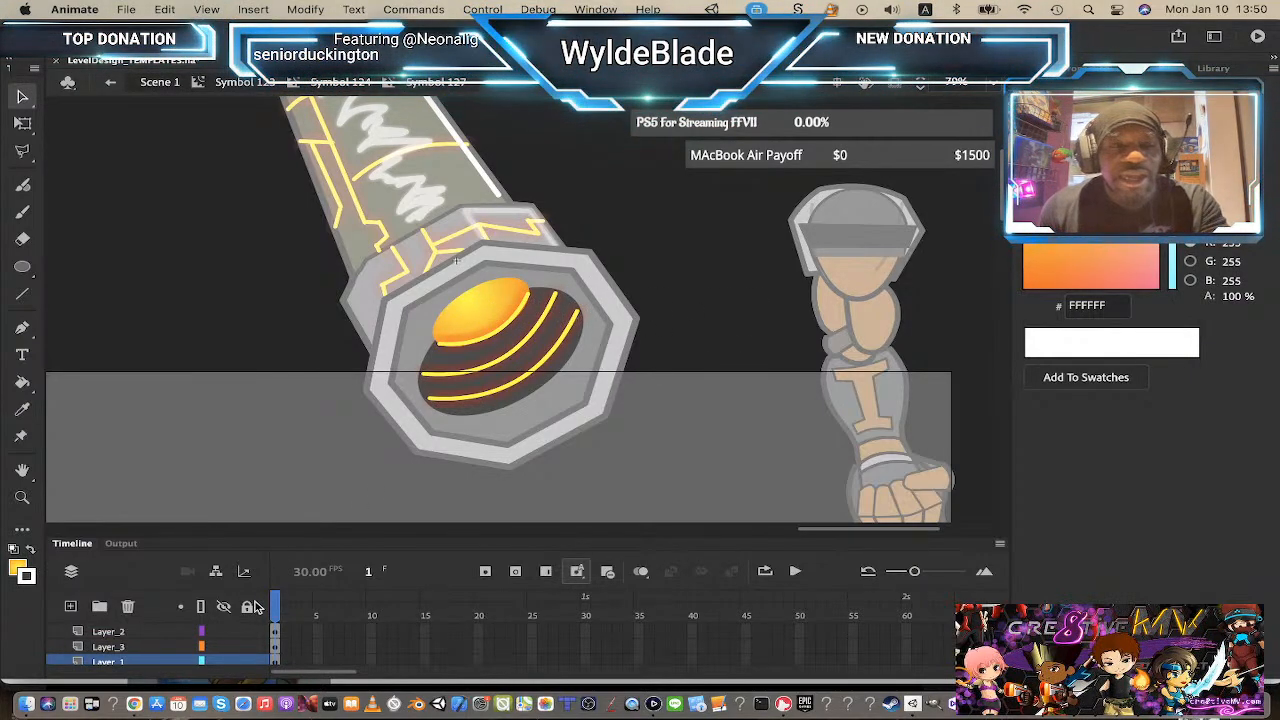
click(148, 647)
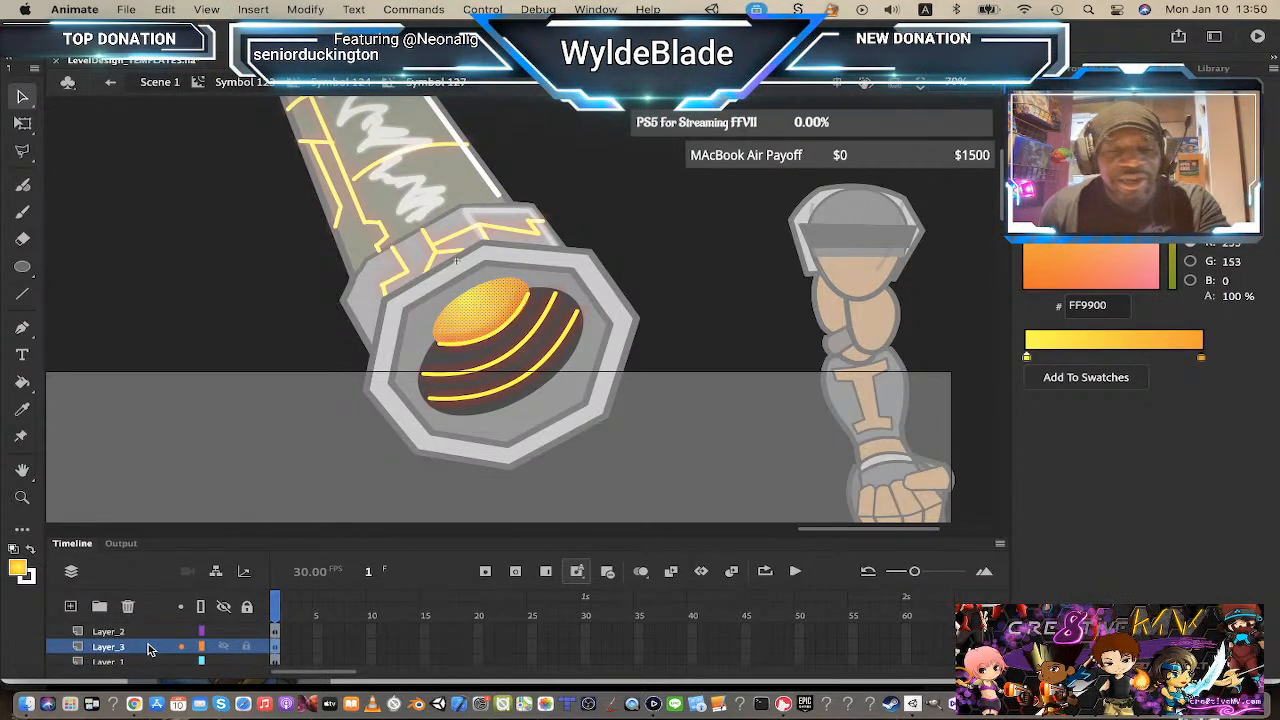
click(732, 294)
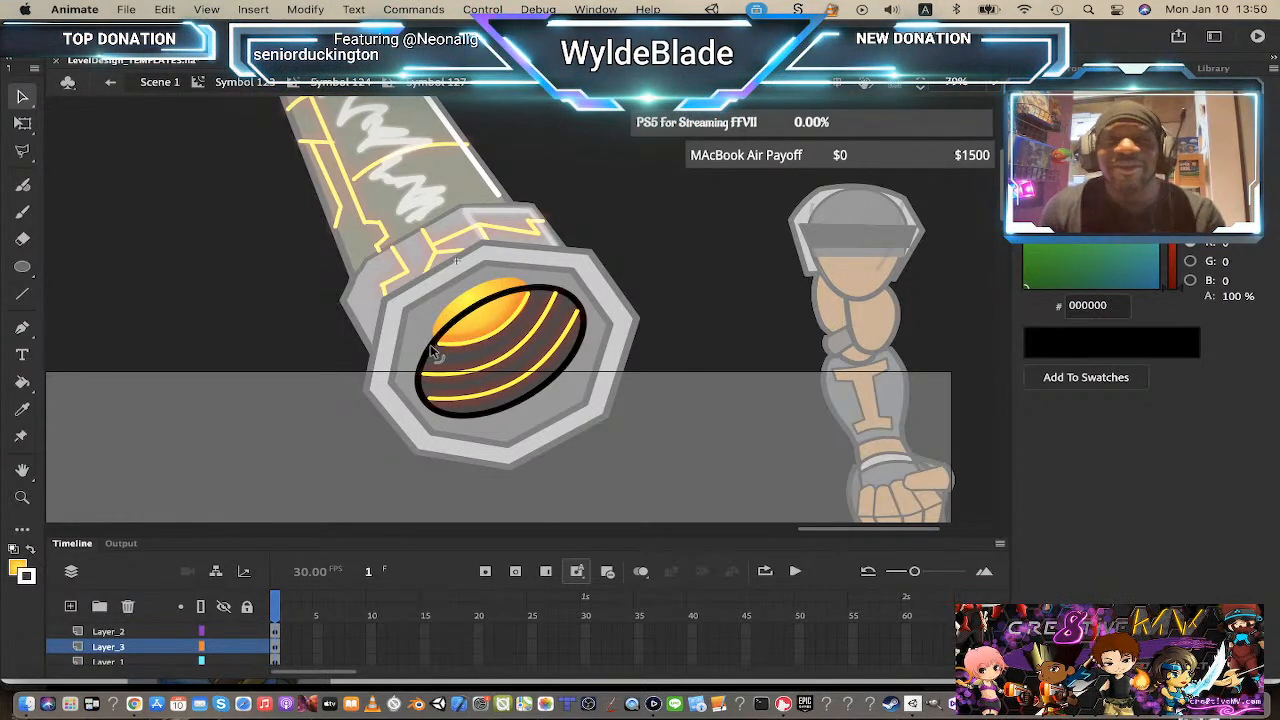
Step: Re-enter the opening symbol and try reshaping the highlight with Free Transform
click(490, 300)
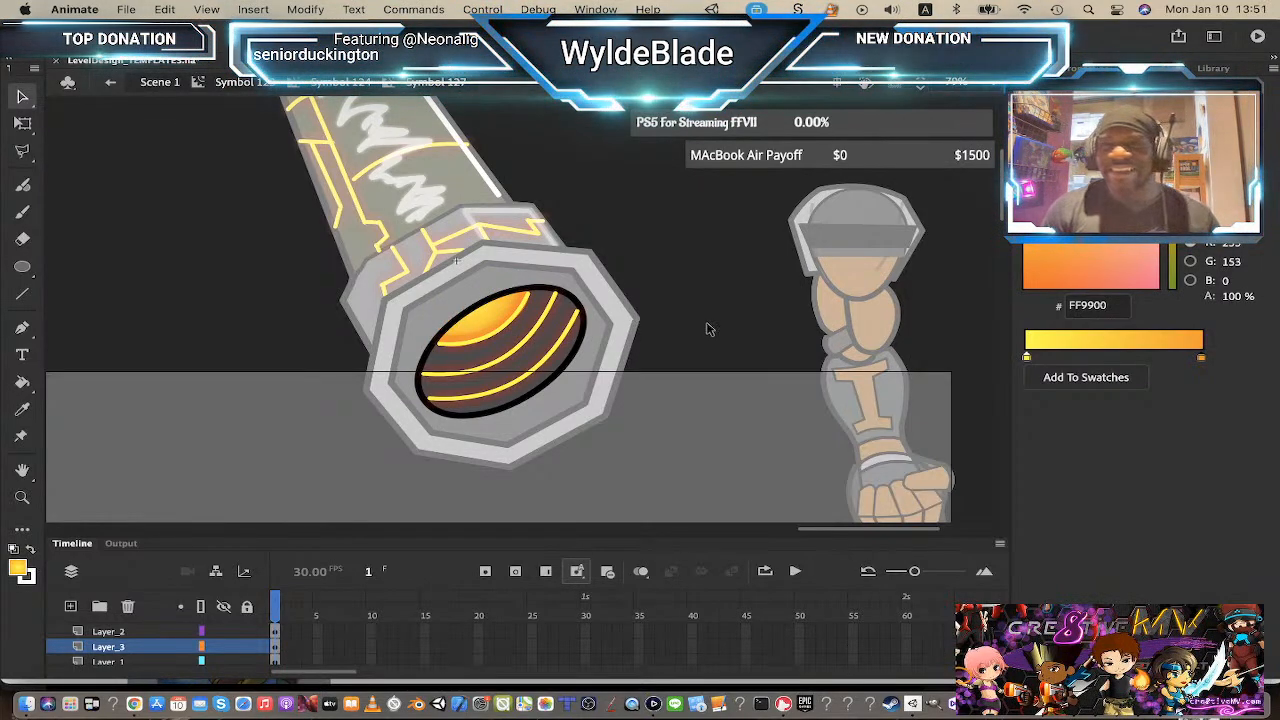
click(347, 83)
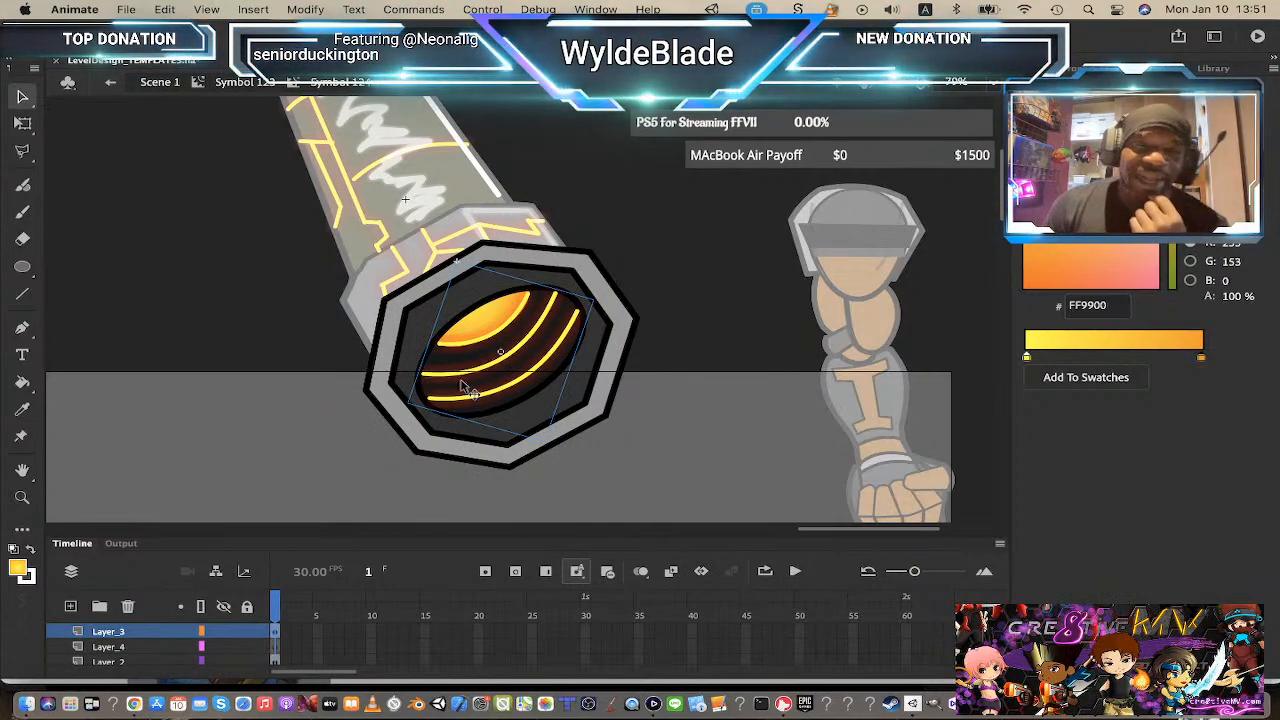
double_click(497, 324)
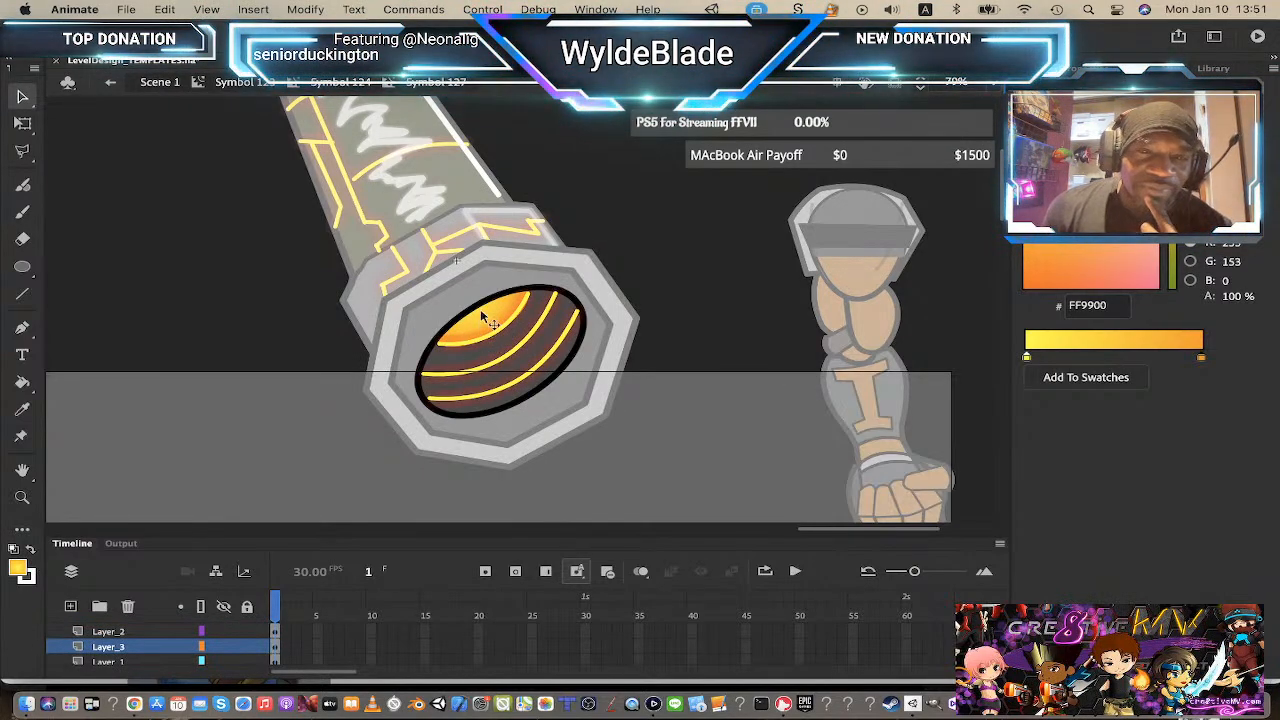
key(q)
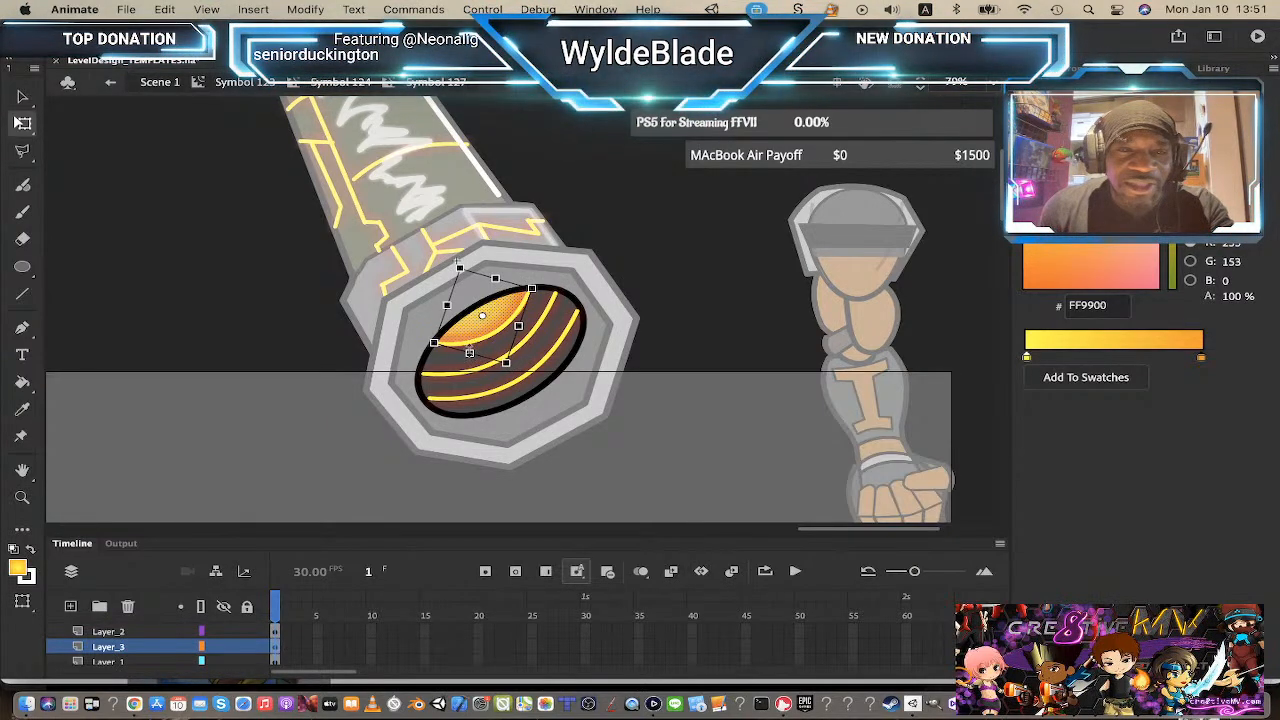
drag(507, 364, 467, 356)
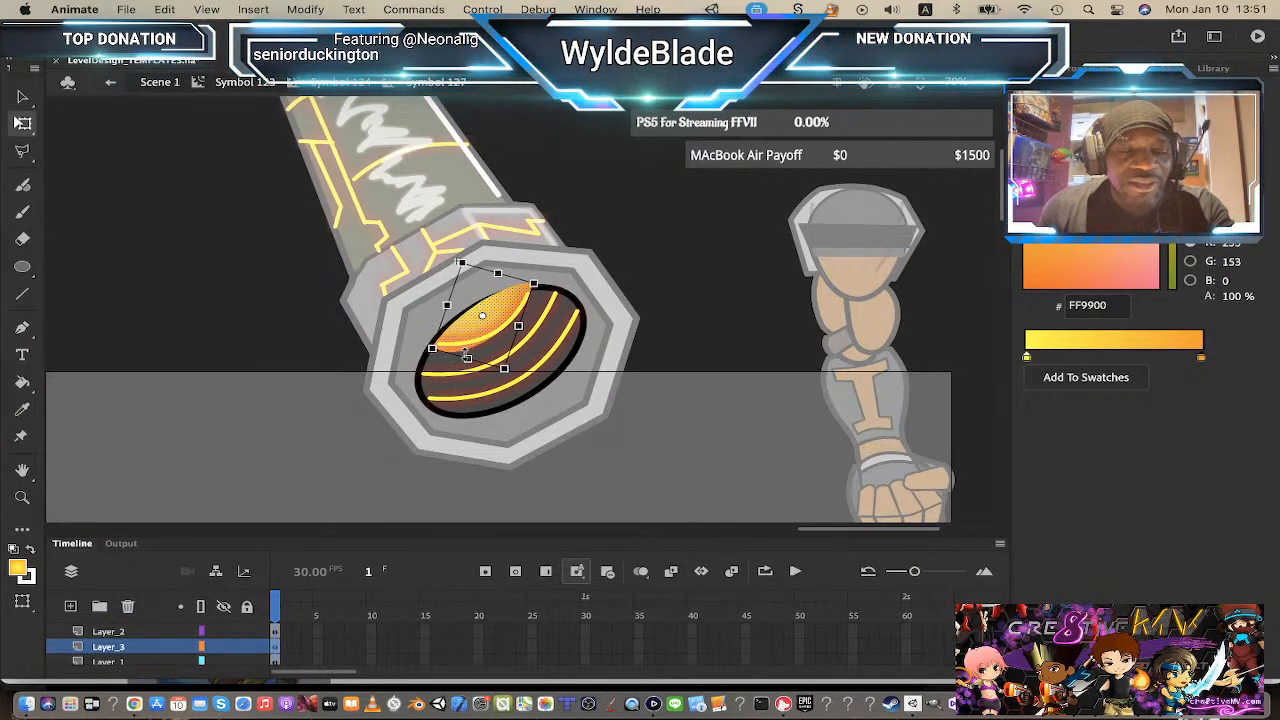
key(super+z)
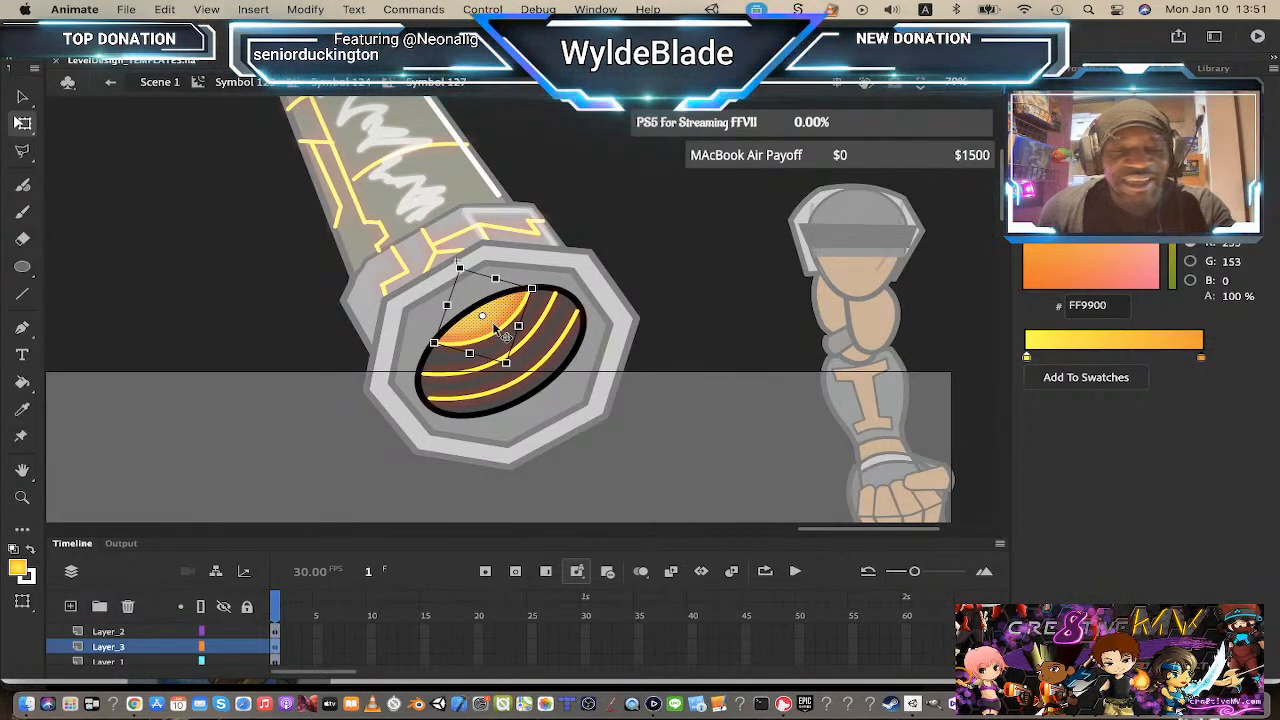
key(v)
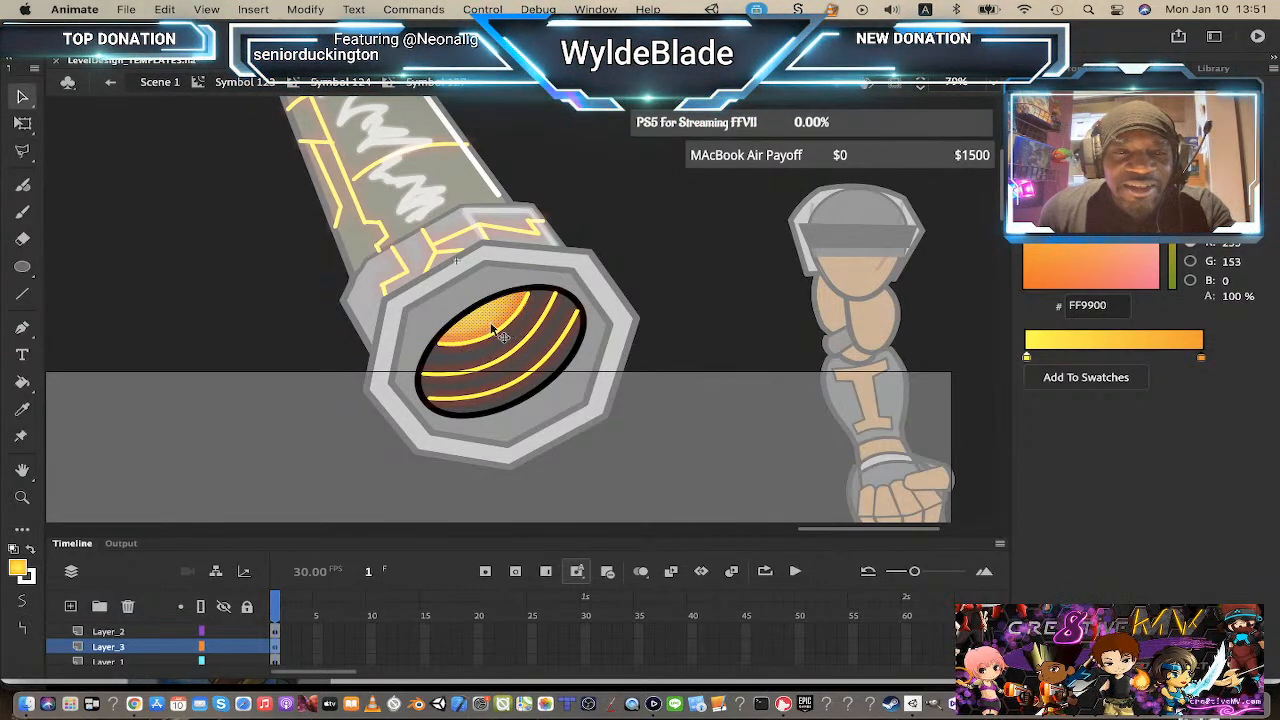
click(643, 219)
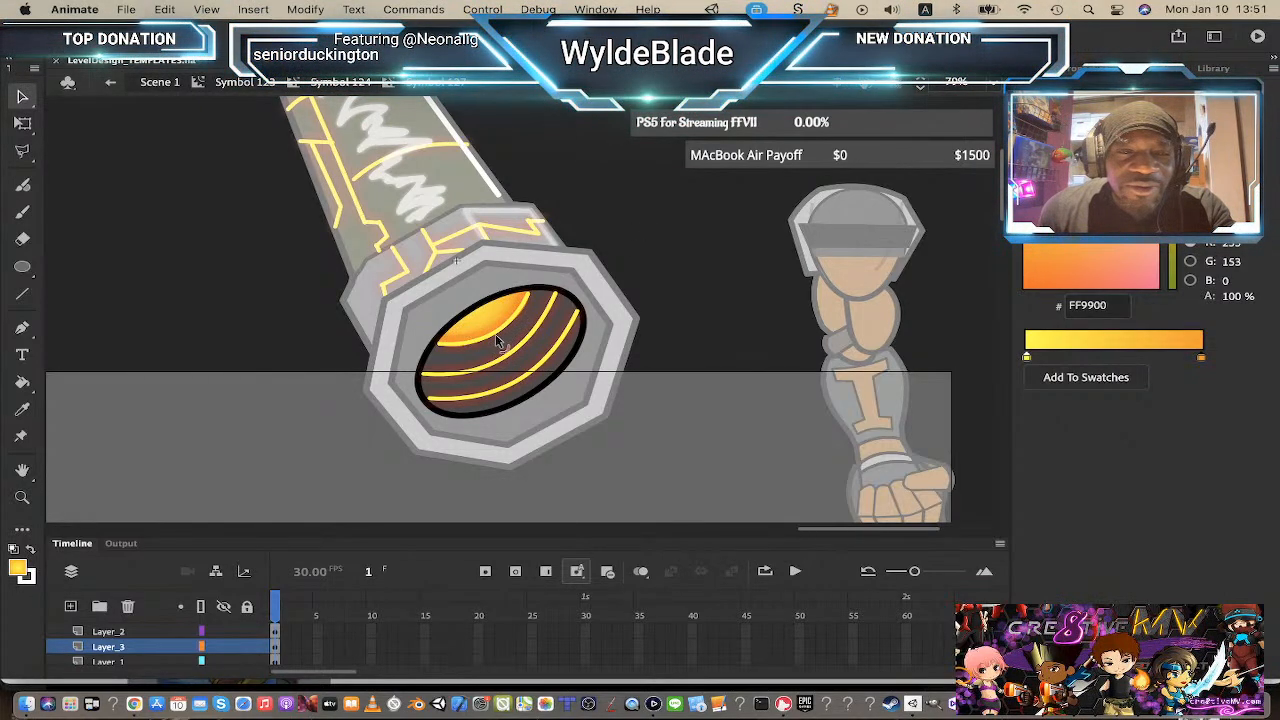
Step: Lock Layer_2 and nudge the highlight slightly upward inside the opening
click(247, 632)
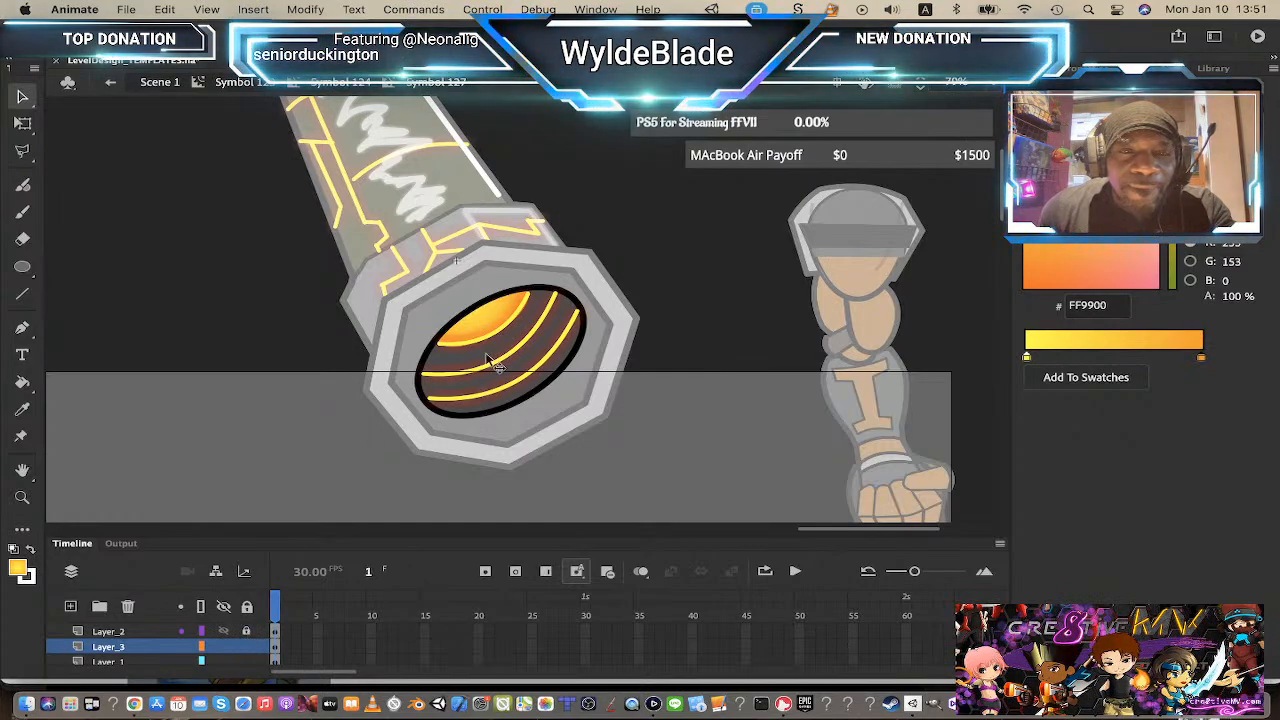
mouse_move(495, 345)
mouse_down()
mouse_move(467, 352)
mouse_move(494, 334)
mouse_move(549, 348)
mouse_move(490, 415)
mouse_move(506, 361)
mouse_move(525, 510)
mouse_move(525, 360)
mouse_move(500, 305)
mouse_move(506, 338)
mouse_move(490, 345)
mouse_move(497, 330)
mouse_up()
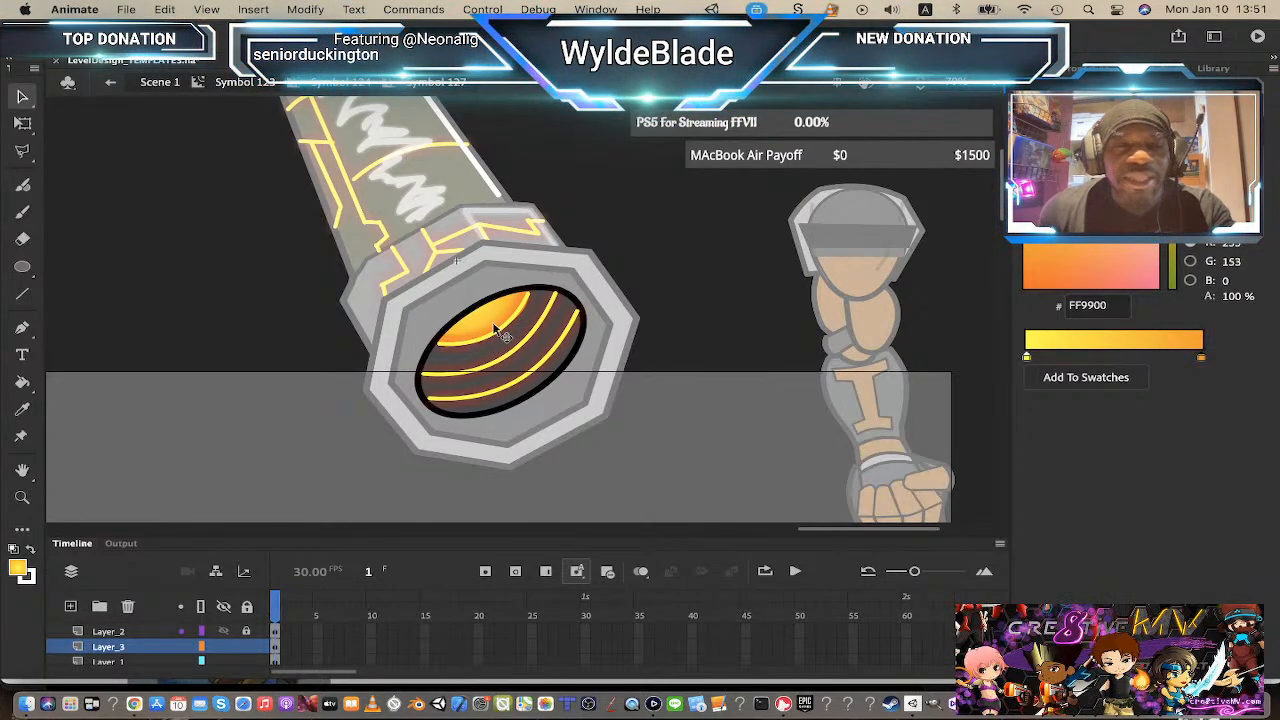
Step: Step out to Scene 1 and re-enter the barrel and opening symbols to review the highlight
double_click(405, 199)
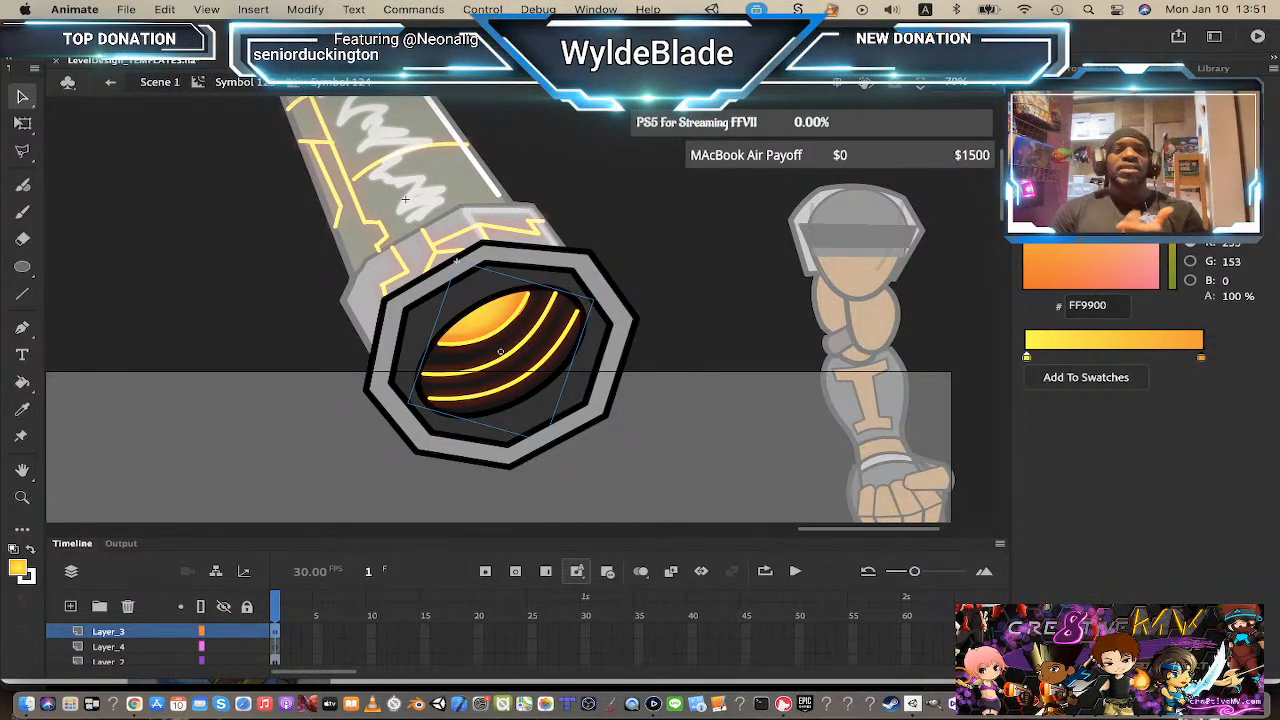
double_click(405, 199)
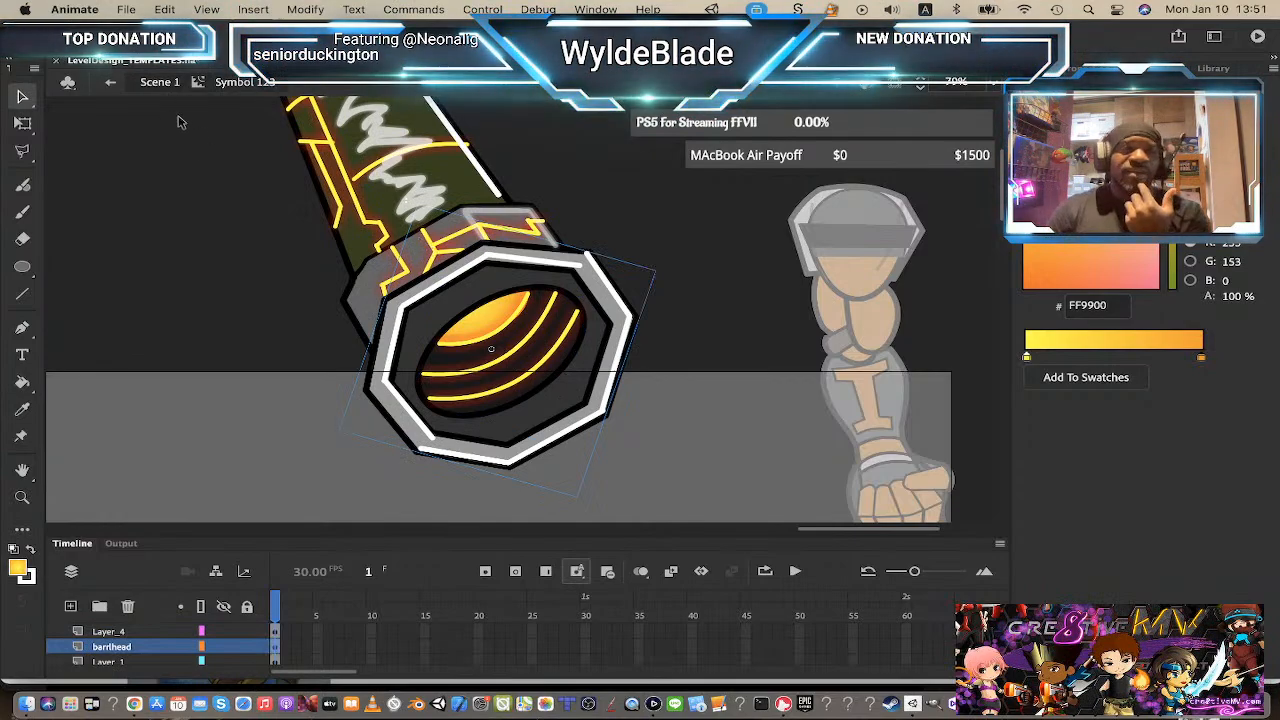
click(176, 85)
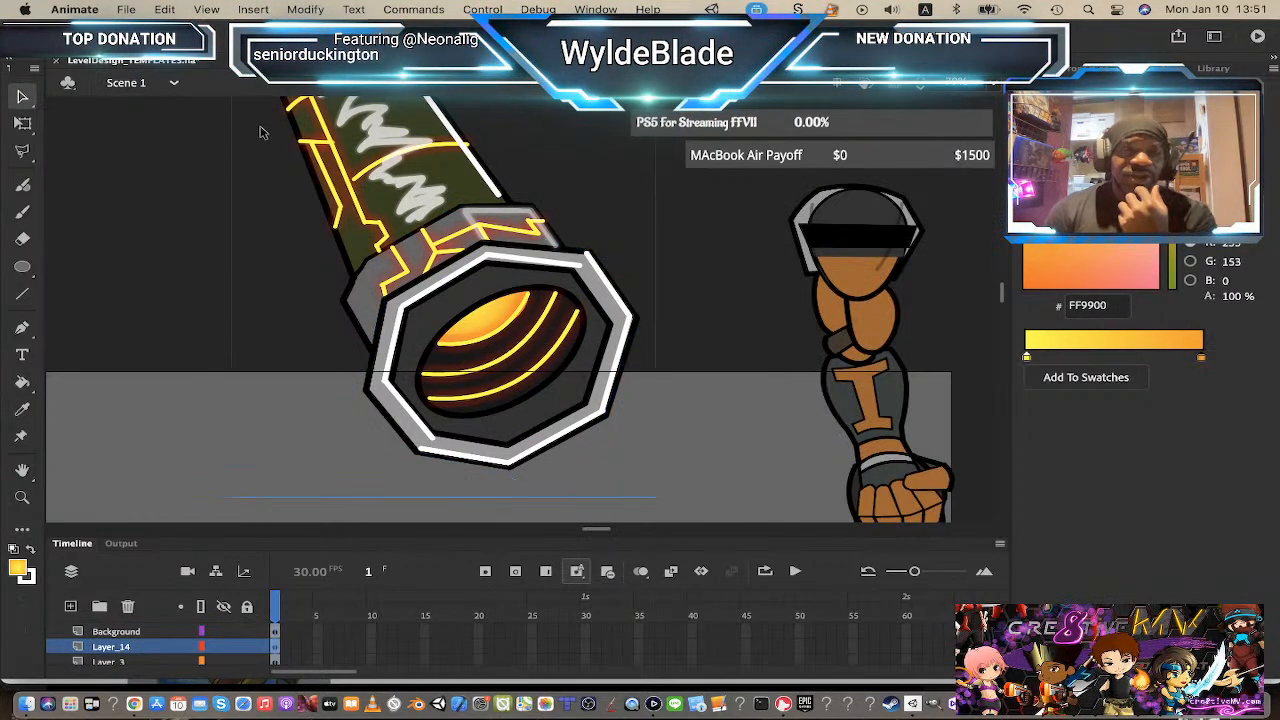
double_click(488, 336)
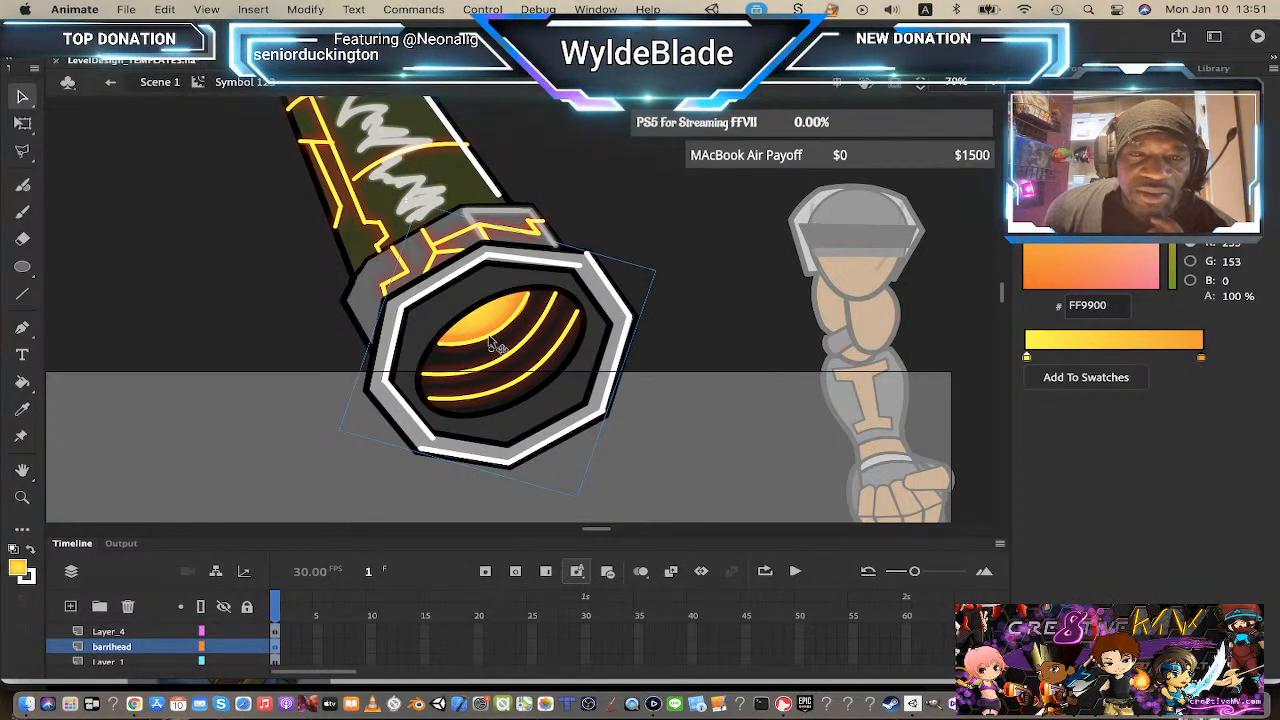
double_click(492, 343)
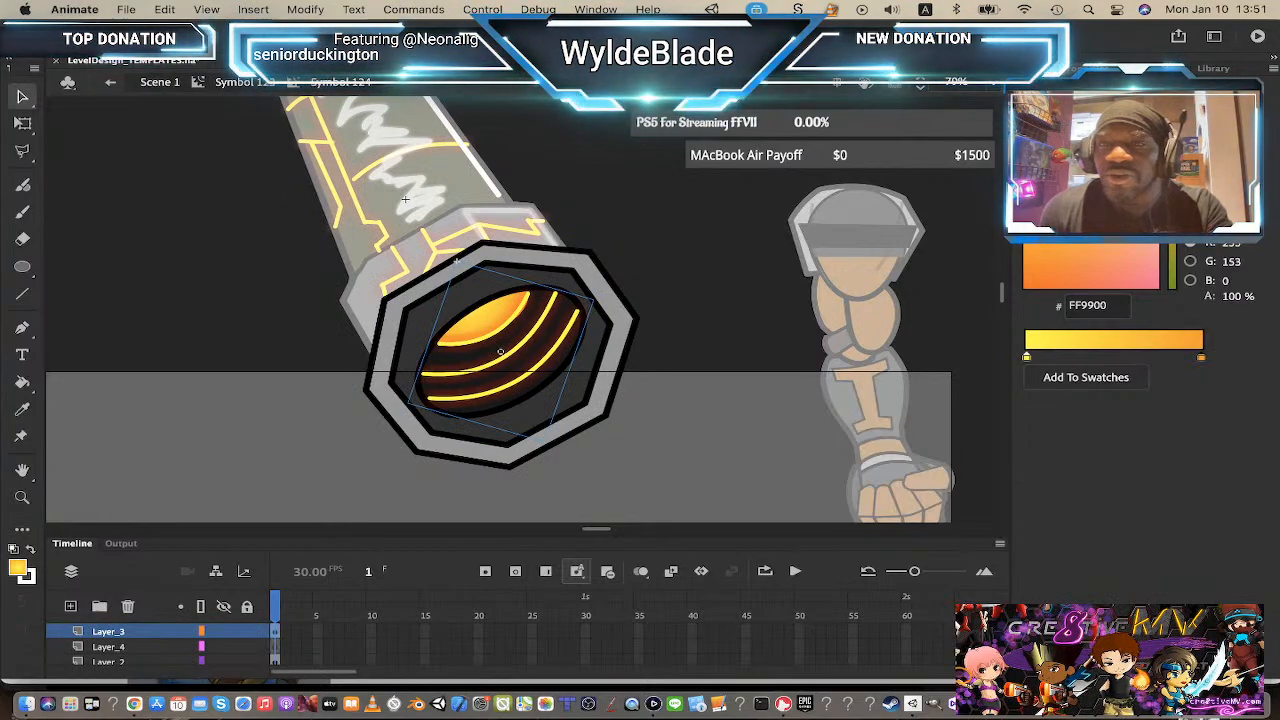
Step: Add a Glow filter to the barrel-opening highlight and set its blur to 0
click(1090, 68)
drag(1277, 553, 1278, 620)
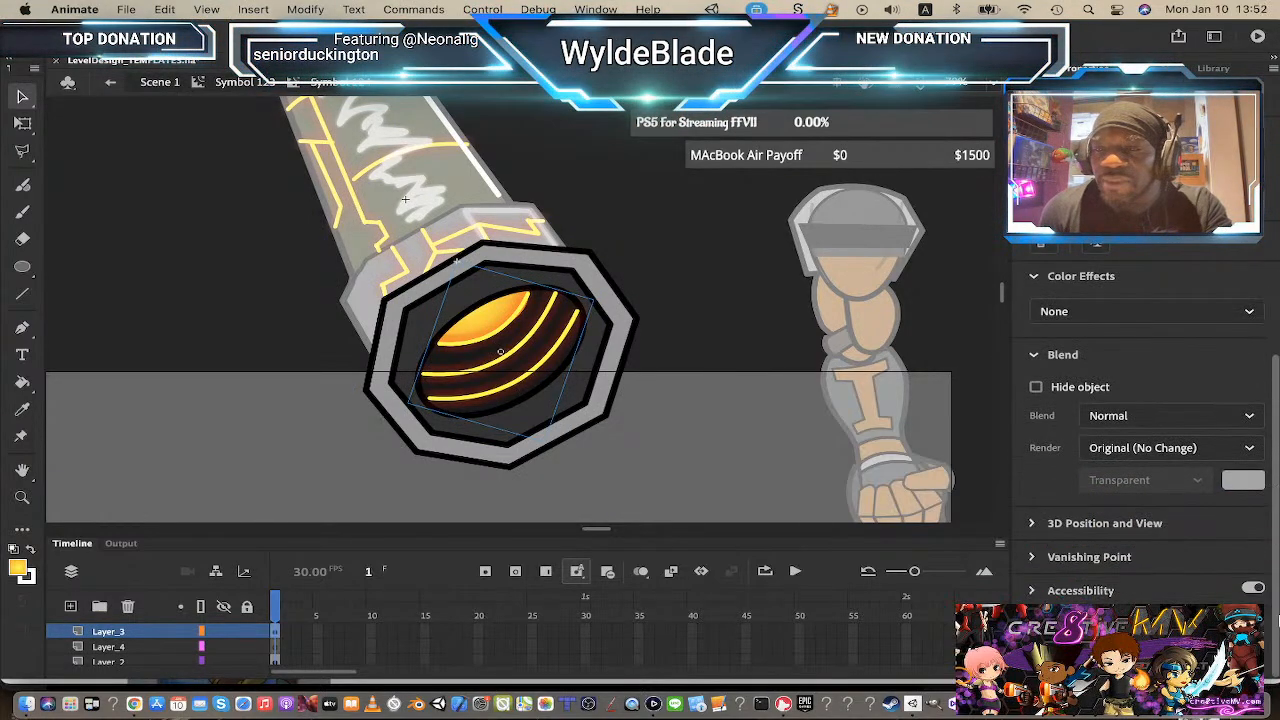
click(1230, 624)
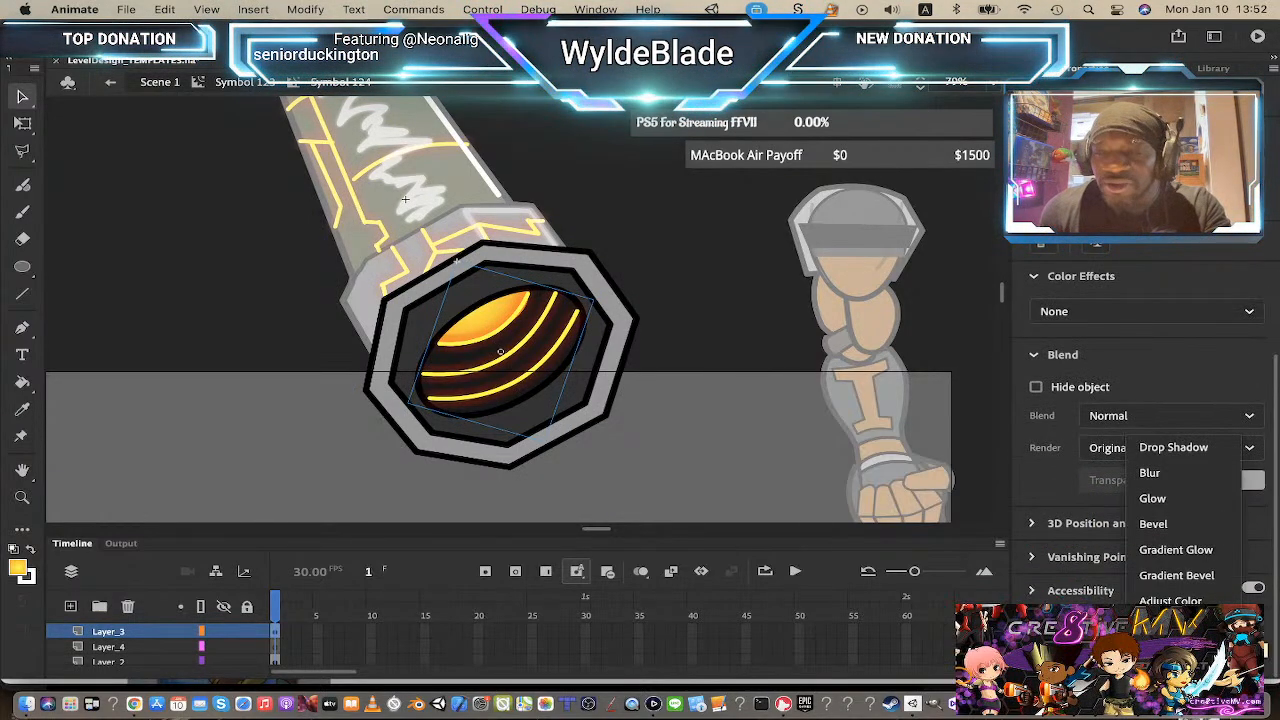
click(1157, 500)
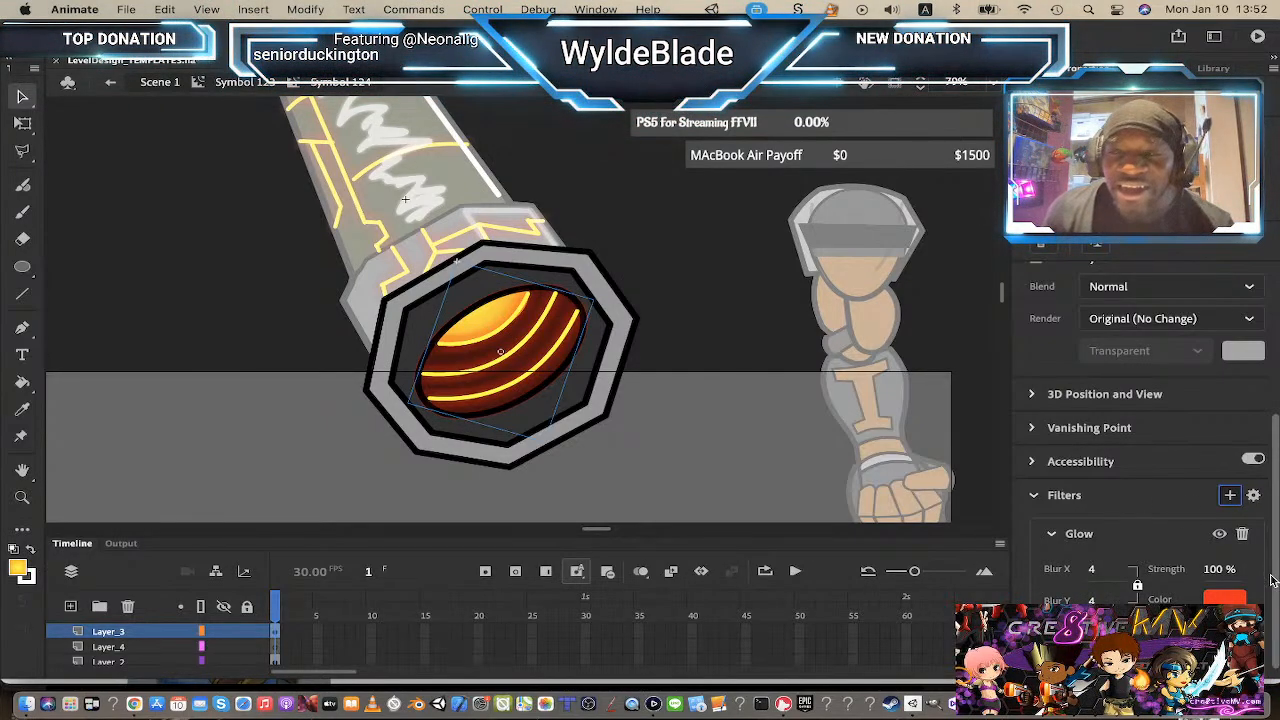
drag(1091, 573, 1058, 580)
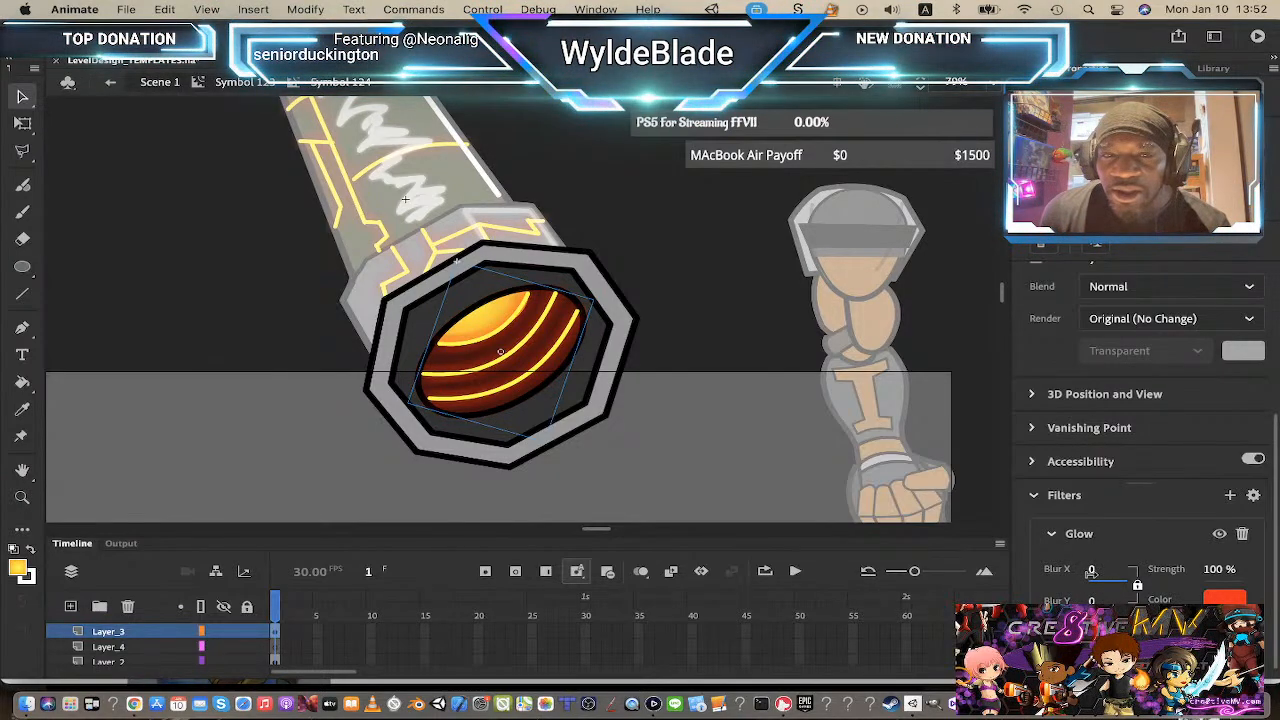
drag(1090, 572, 1084, 578)
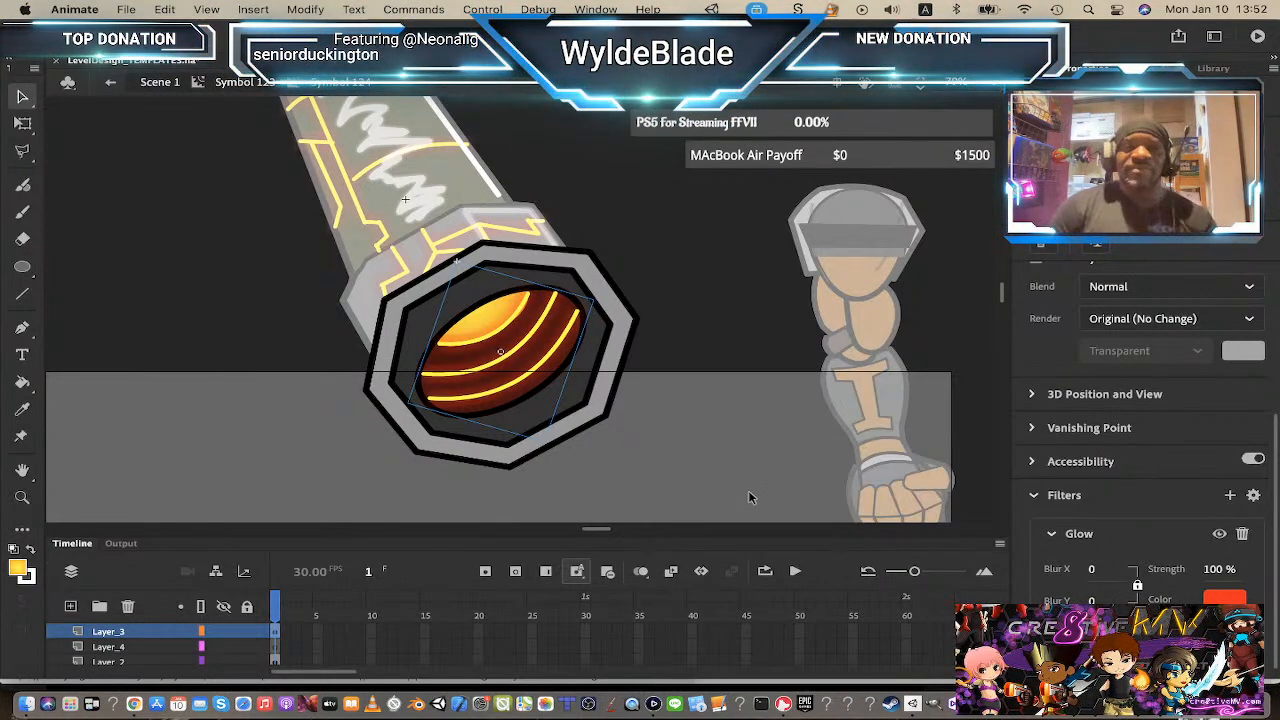
Step: Return to Scene 1 and rotate the cannon barrel symbol to a more upright angle with Free Transform
click(264, 82)
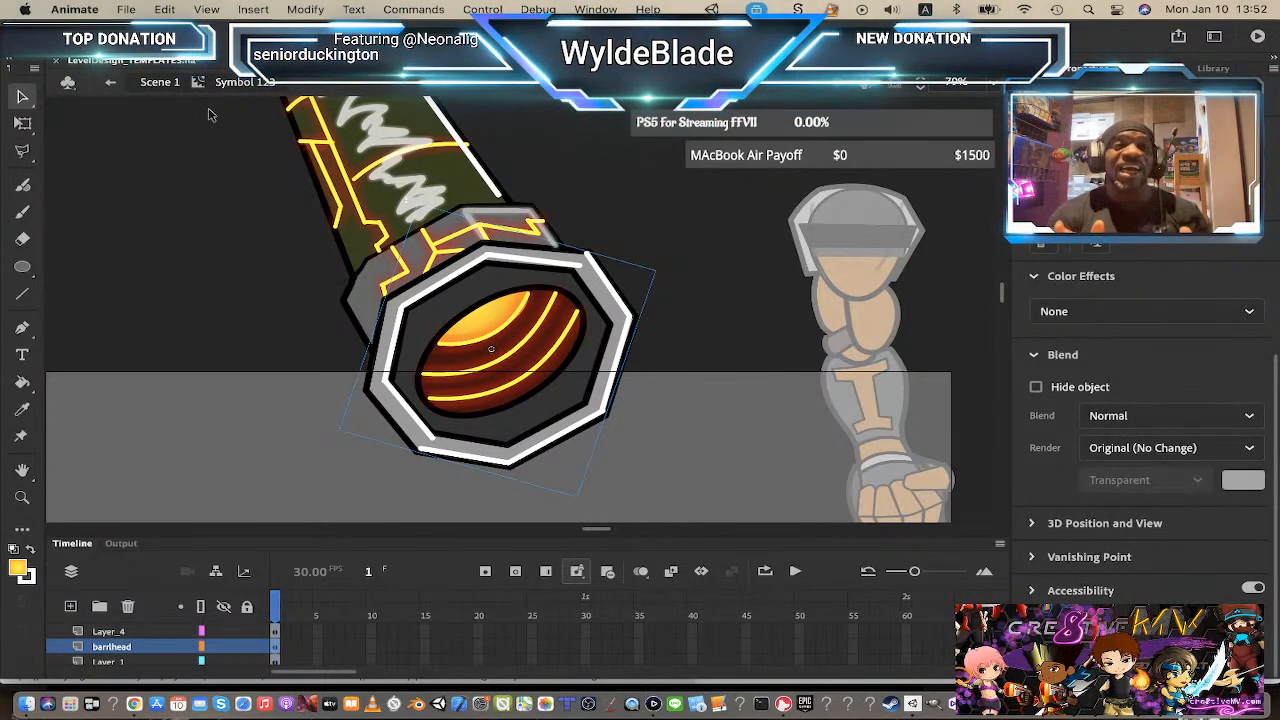
click(160, 82)
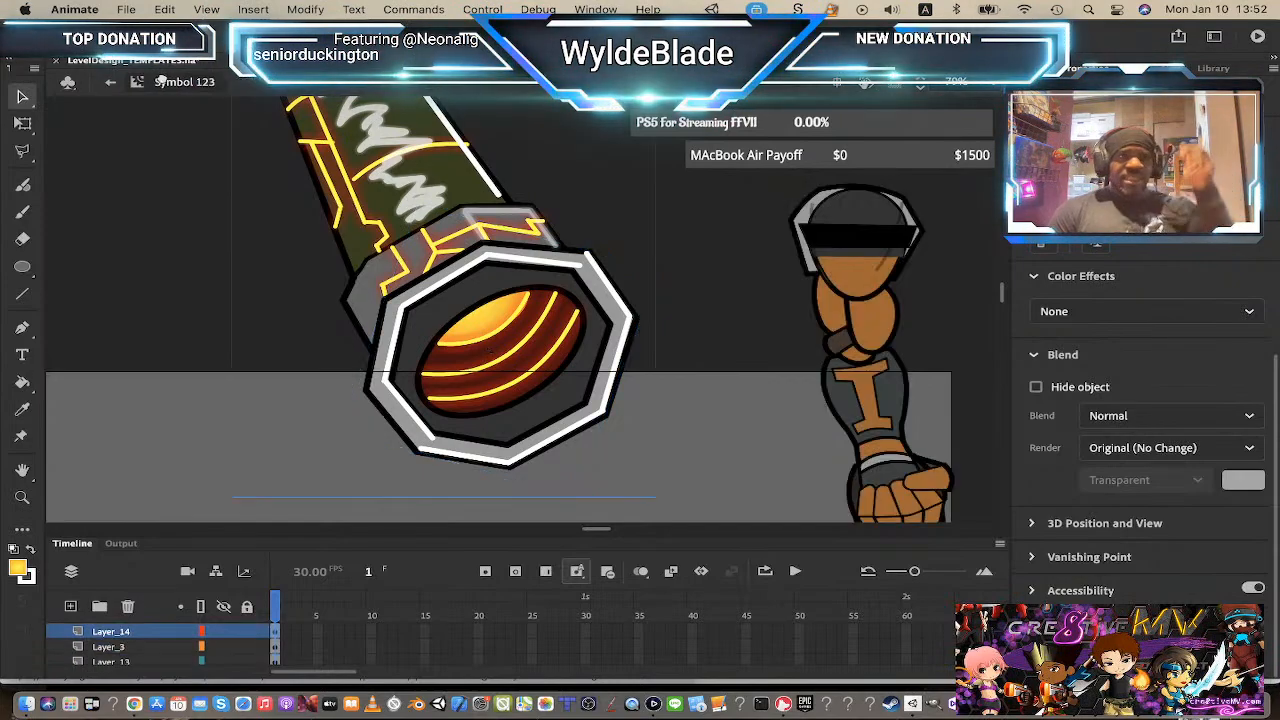
key(z)
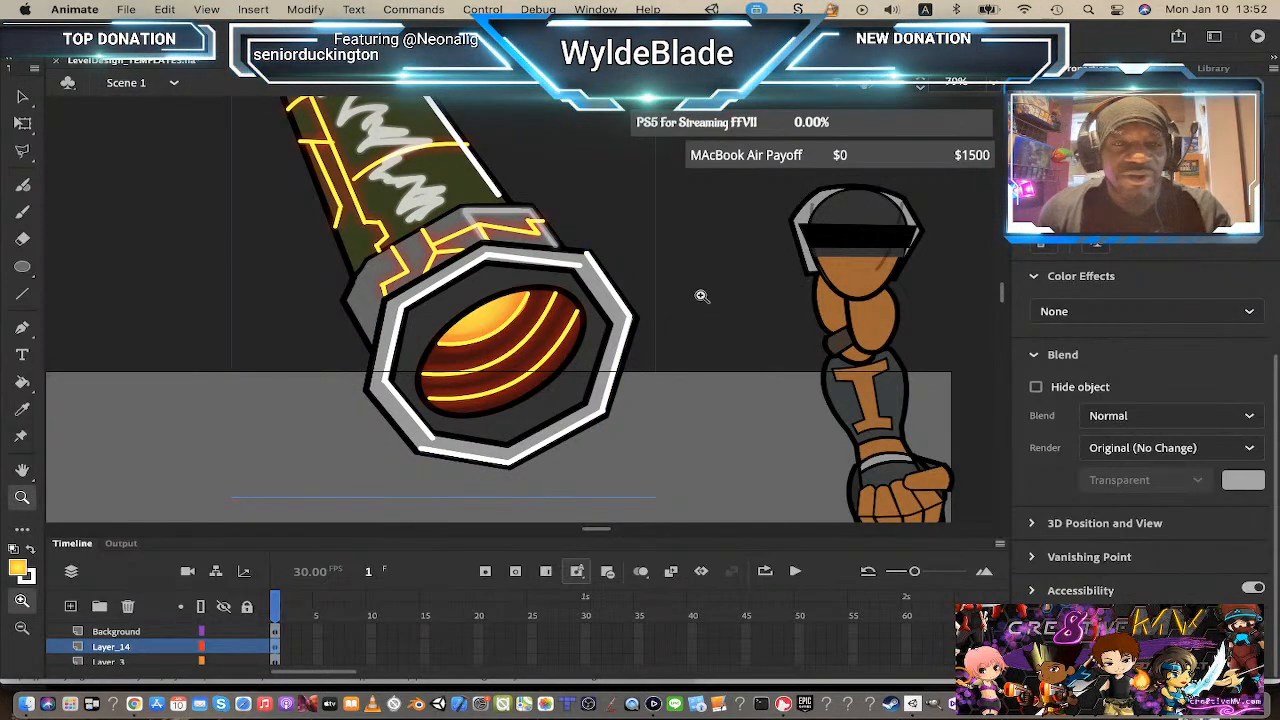
alt+click(460, 320)
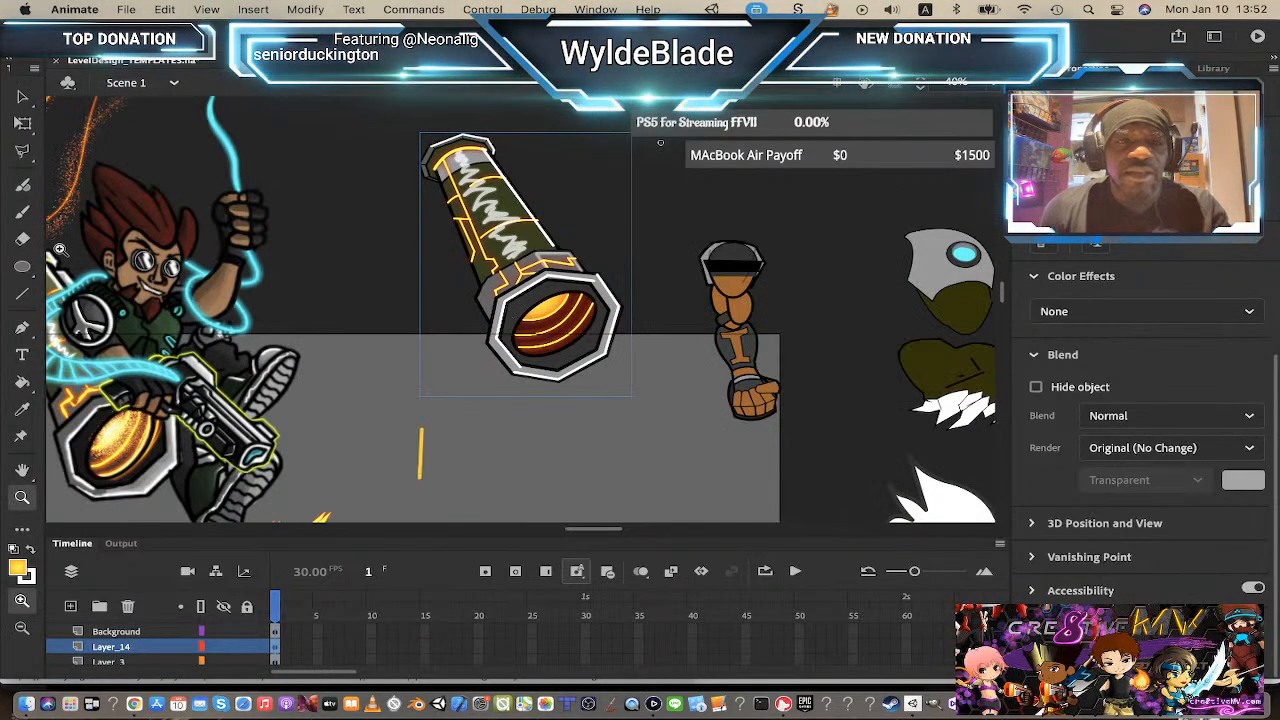
click(22, 97)
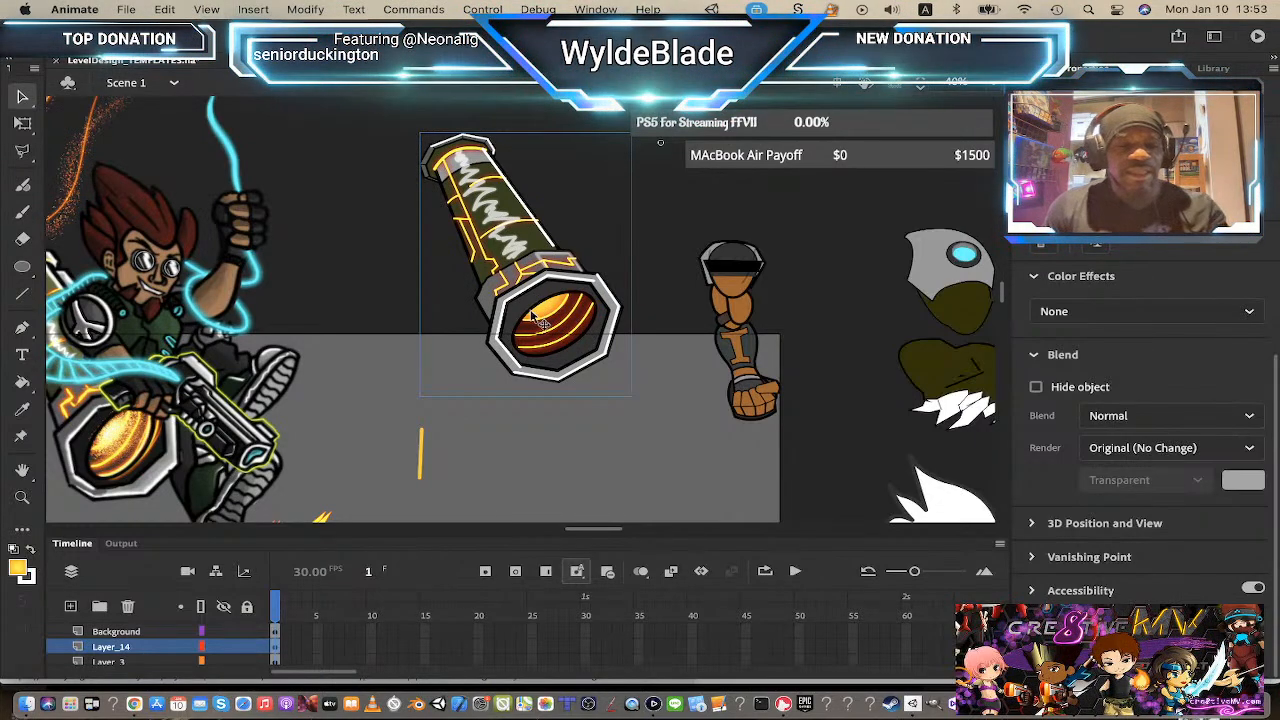
key(z)
click(543, 316)
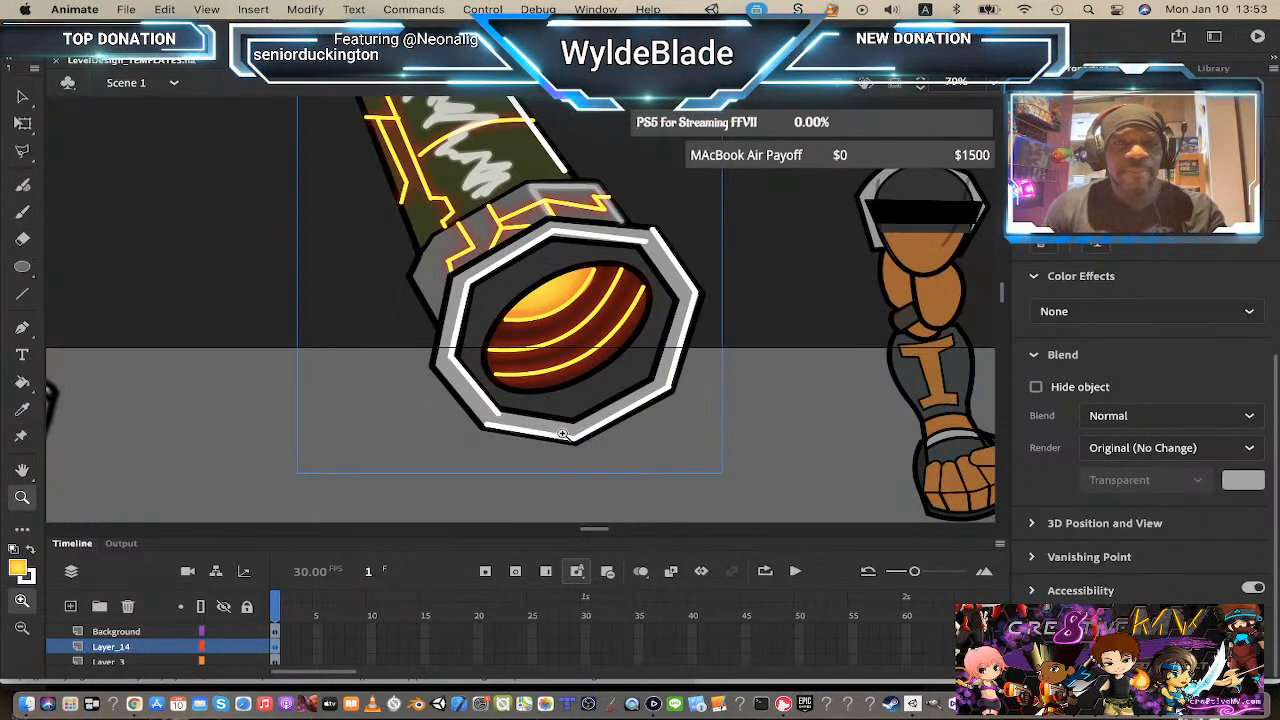
alt+click(543, 381)
alt+click(545, 388)
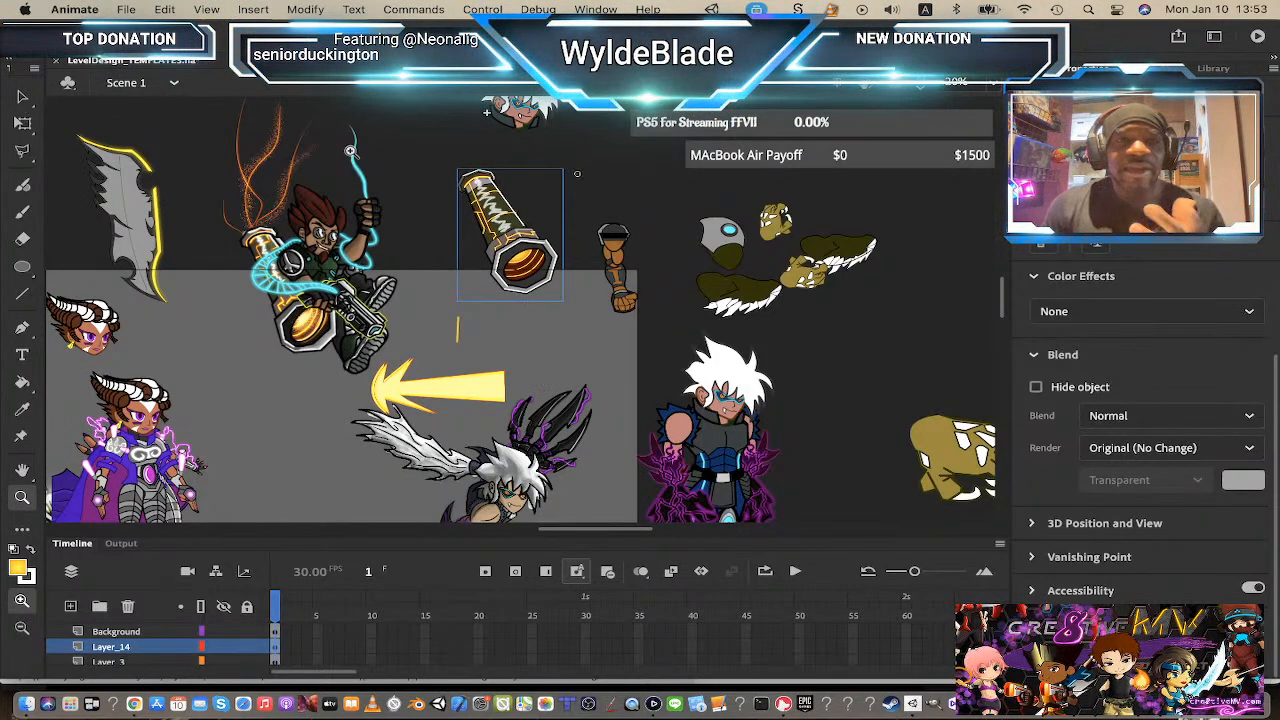
key(q)
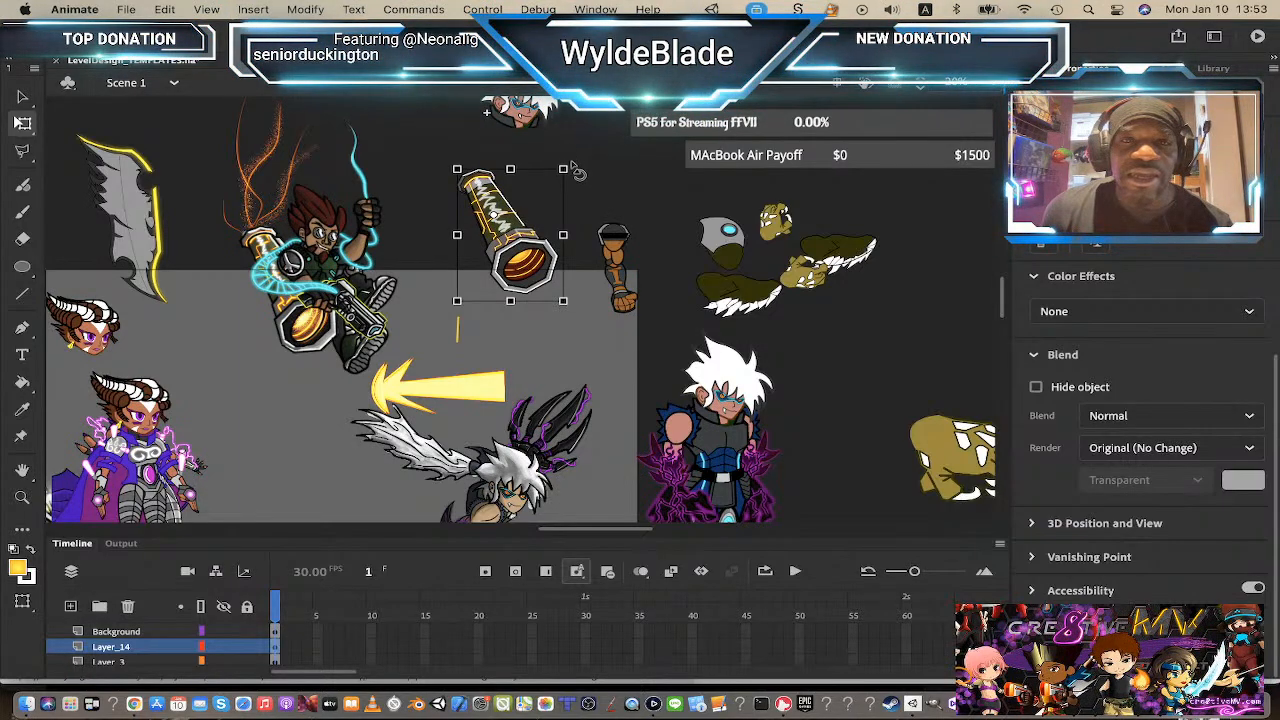
drag(584, 164, 557, 204)
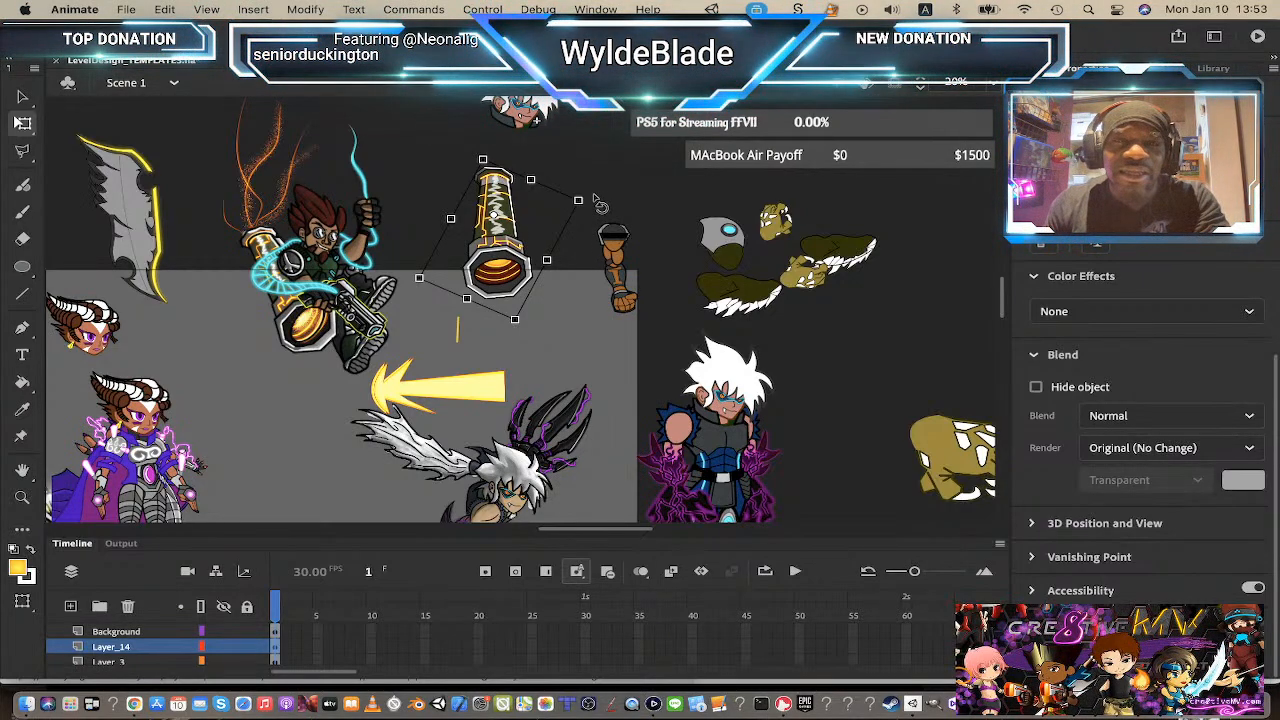
scroll(482, 346, down, 5)
scroll(482, 346, down, 10)
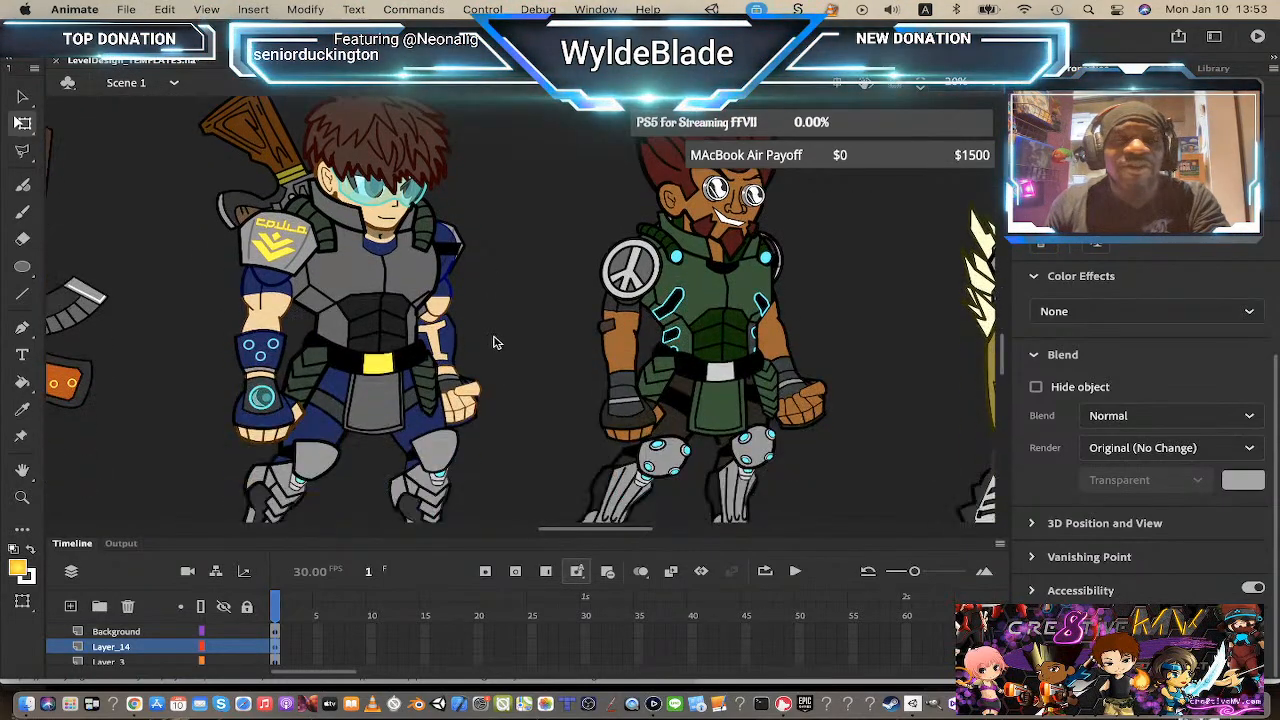
scroll(757, 341, up, 1)
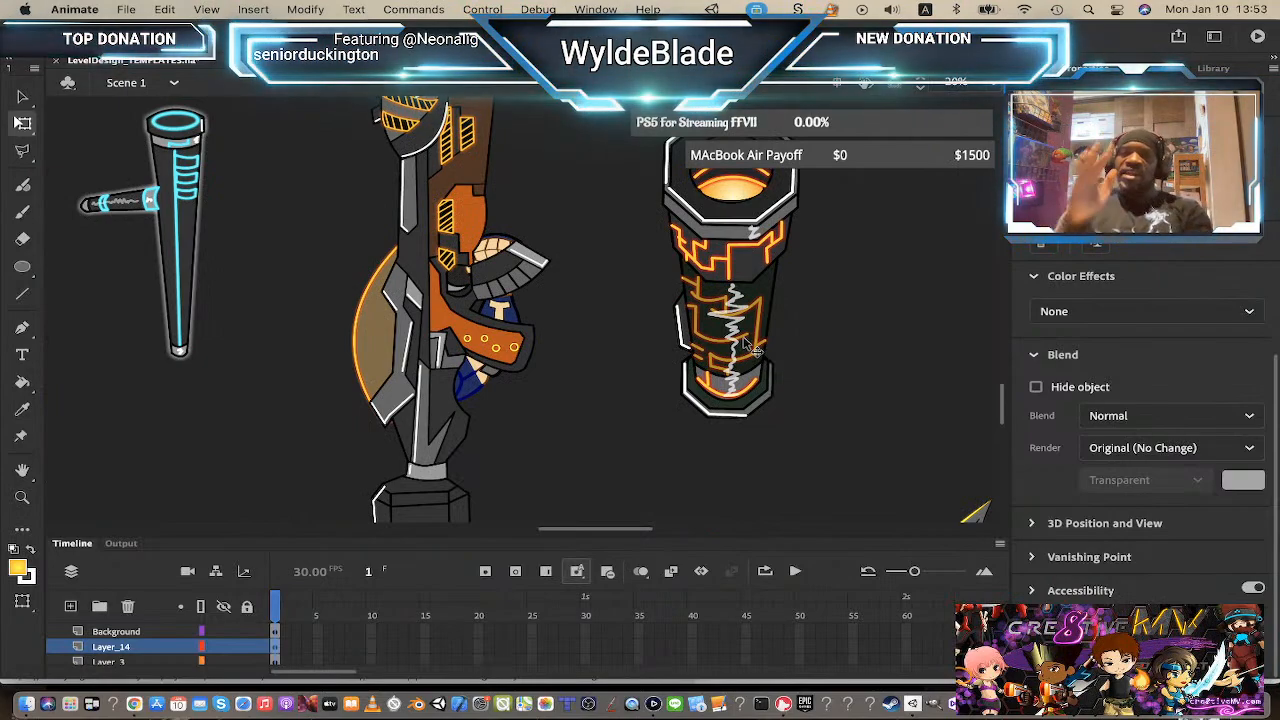
scroll(757, 350, up, 2)
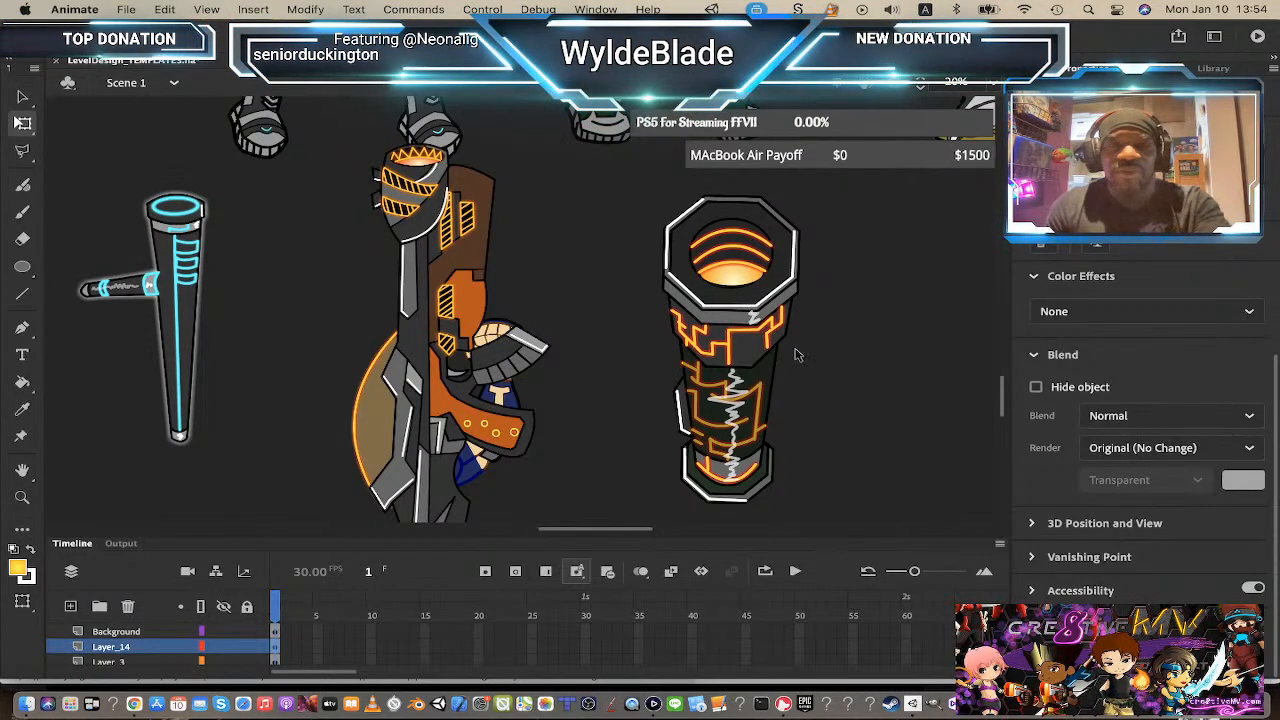
Step: Switch to Unity and search the project assets for franklin
key(super+Tab)
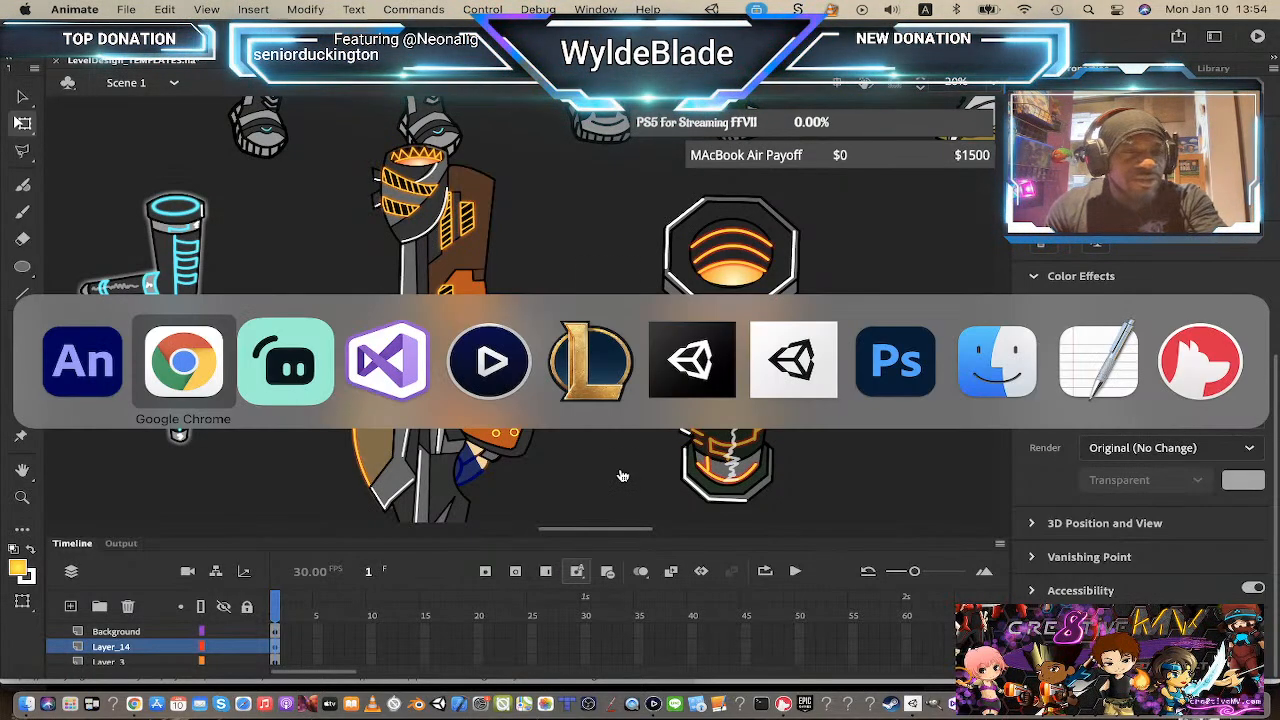
key(super+Tab)
key(super+Tab)
key(super+Tab)
key(super+Tab)
key(super+Tab)
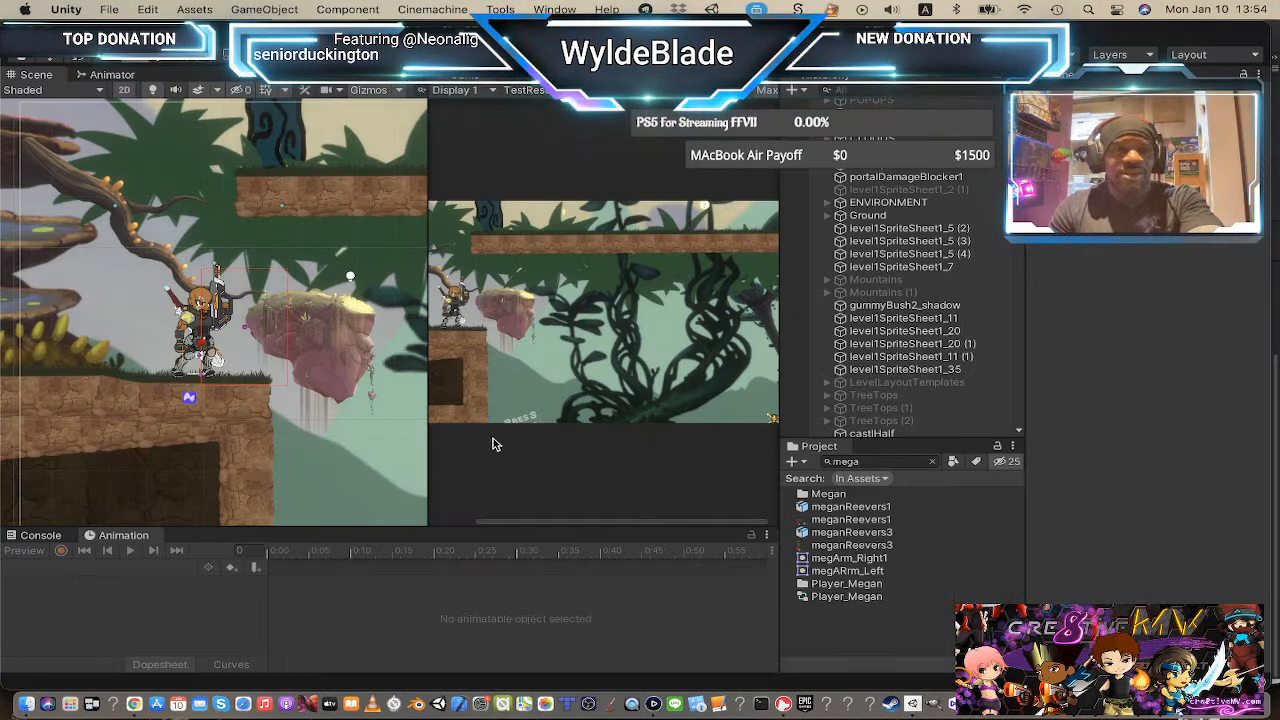
scroll(285, 440, down, 3)
drag(309, 422, 195, 280)
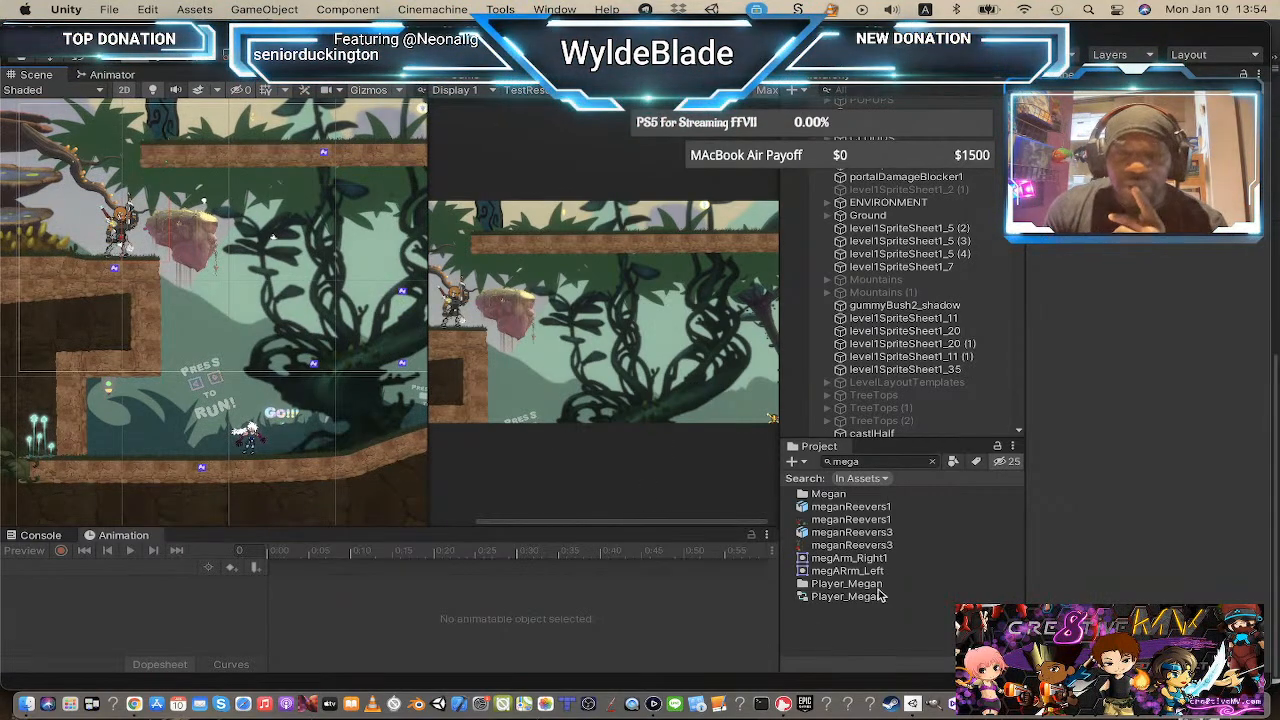
click(932, 462)
text(franlin)
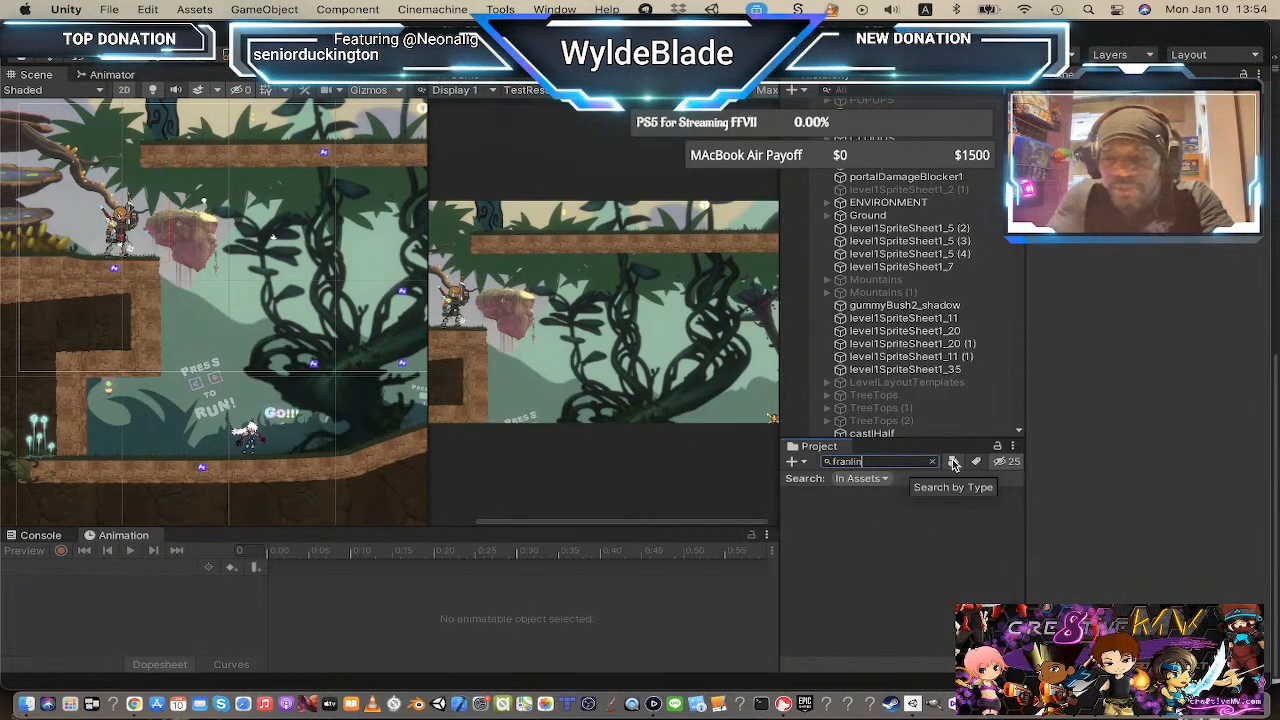
text(k)
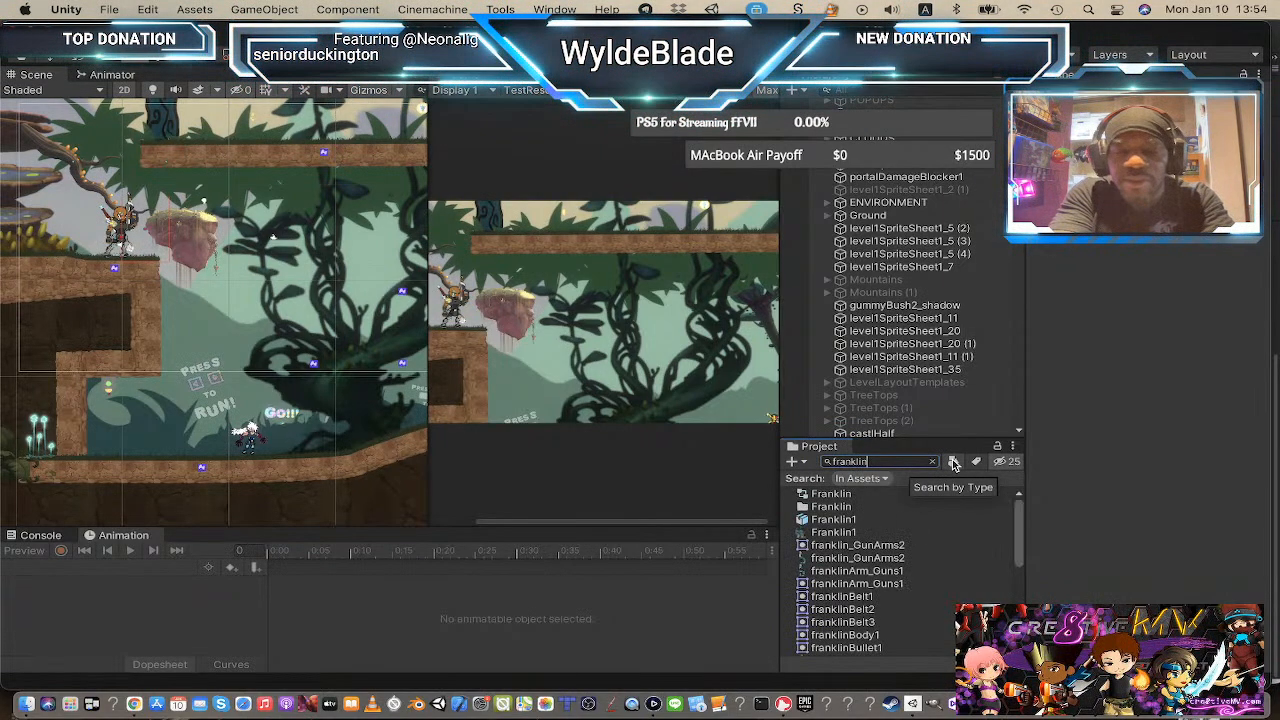
Step: Browse the Franklin sprite assets and select the Franklin1 character texture
click(842, 546)
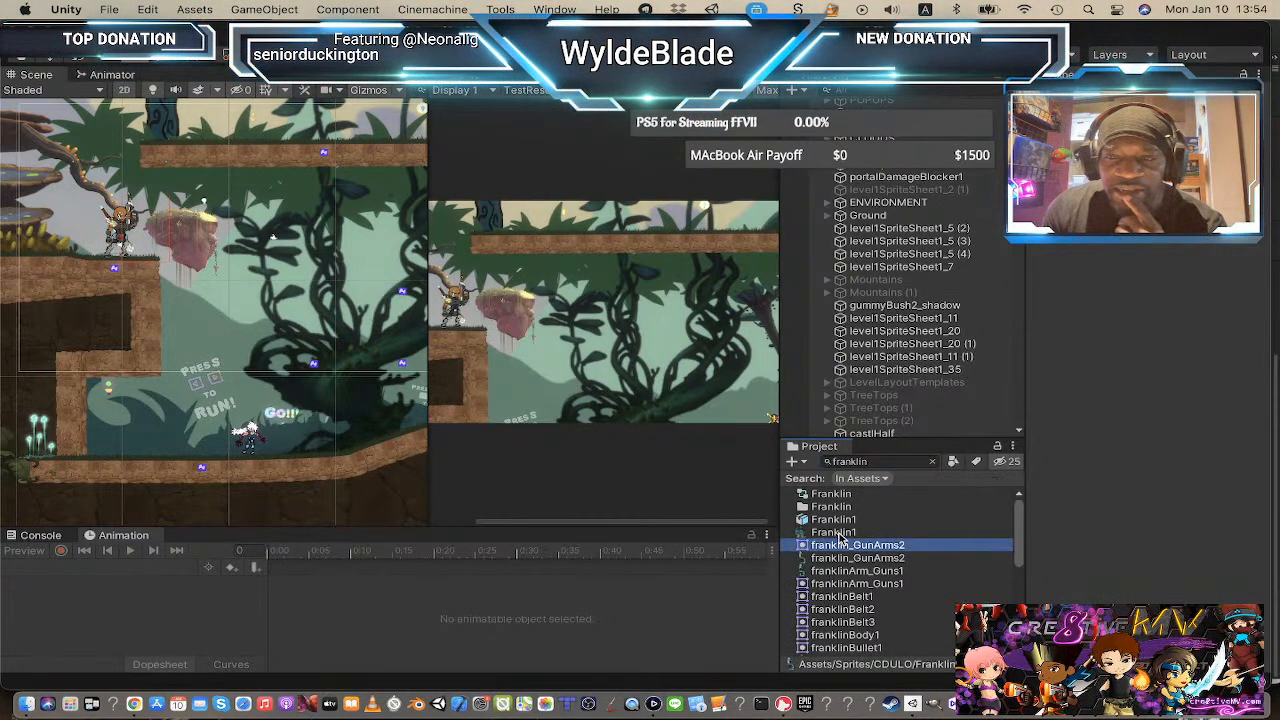
click(842, 535)
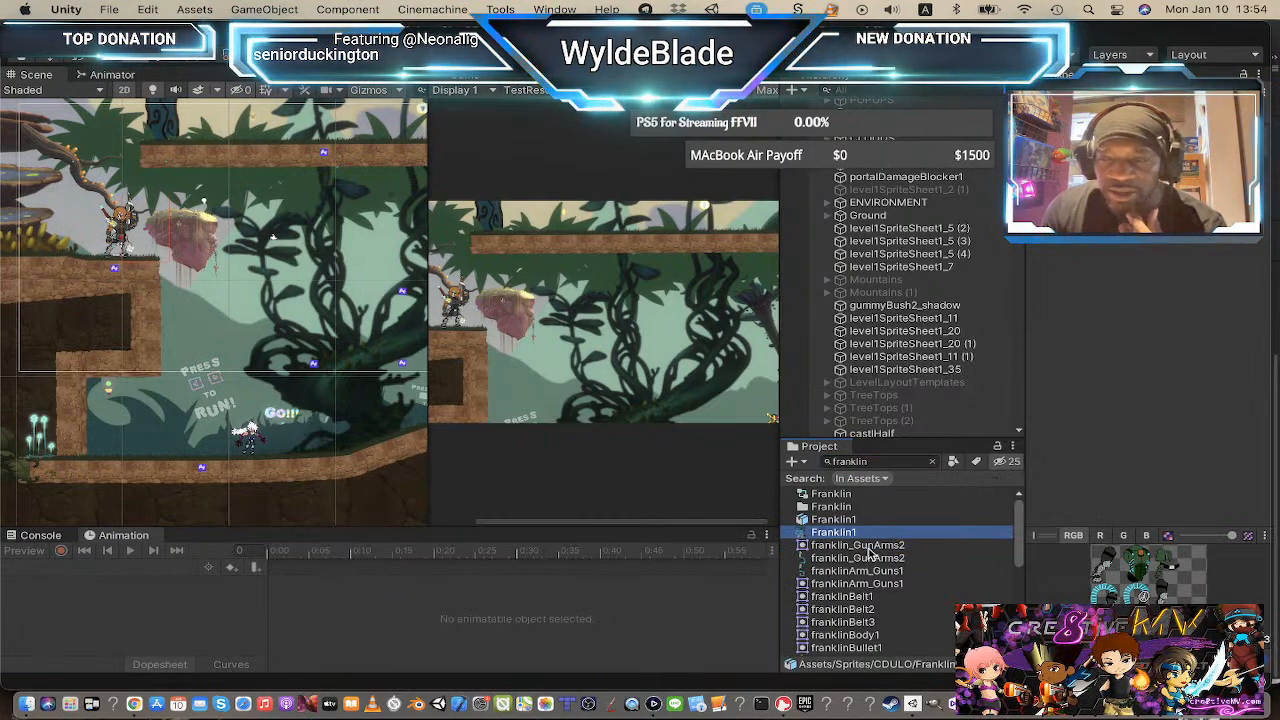
click(865, 558)
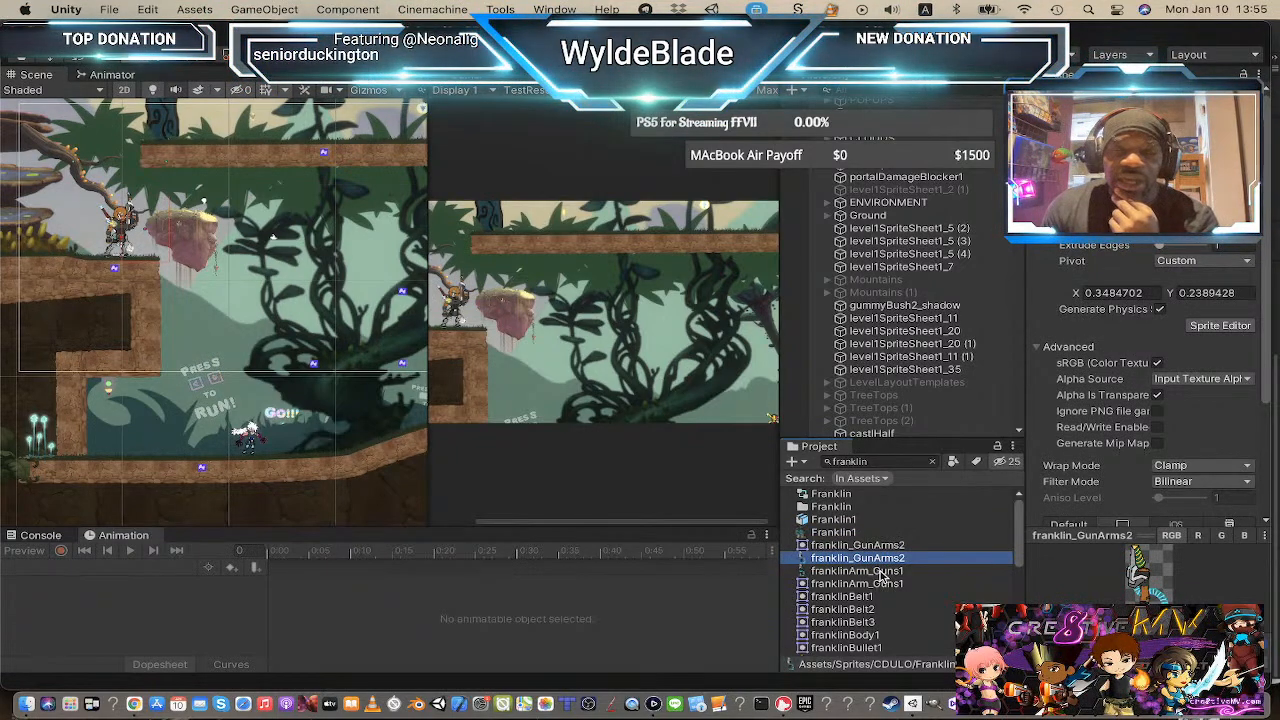
click(863, 532)
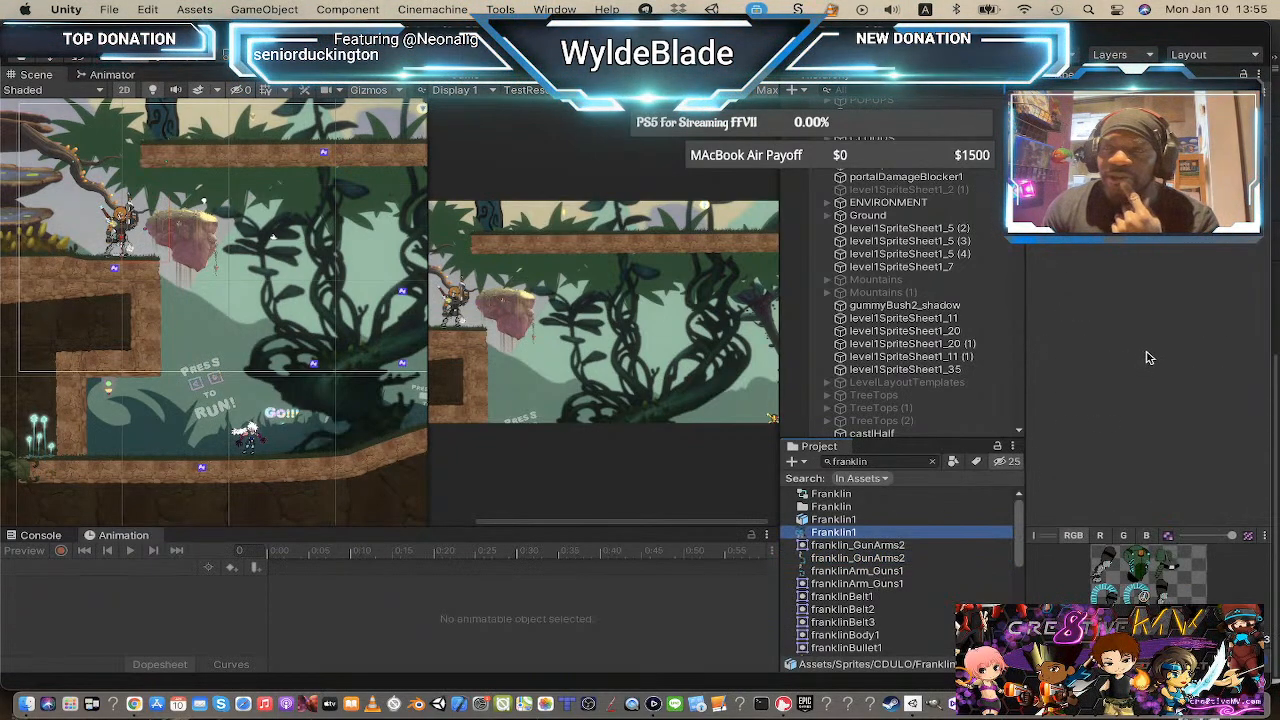
click(860, 519)
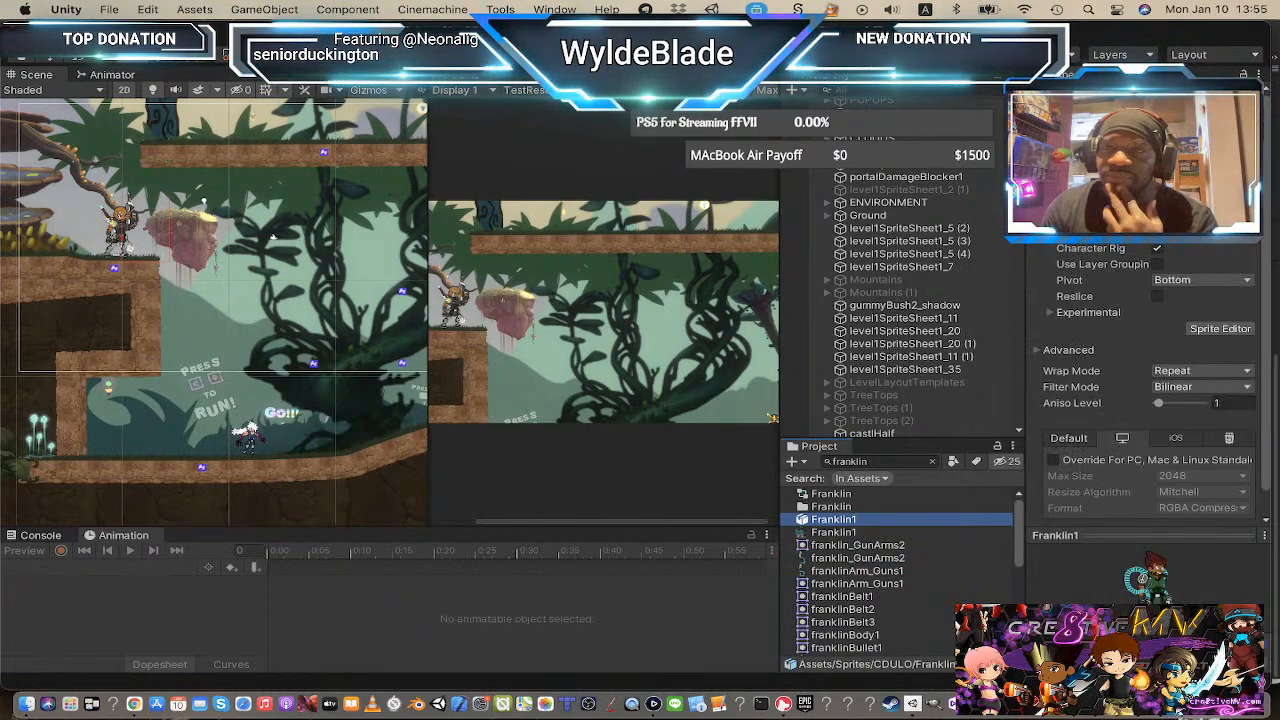
Step: Open Franklin1 in the Sprite Editor, review it in the Skinning Editor, and close the editor
click(1214, 332)
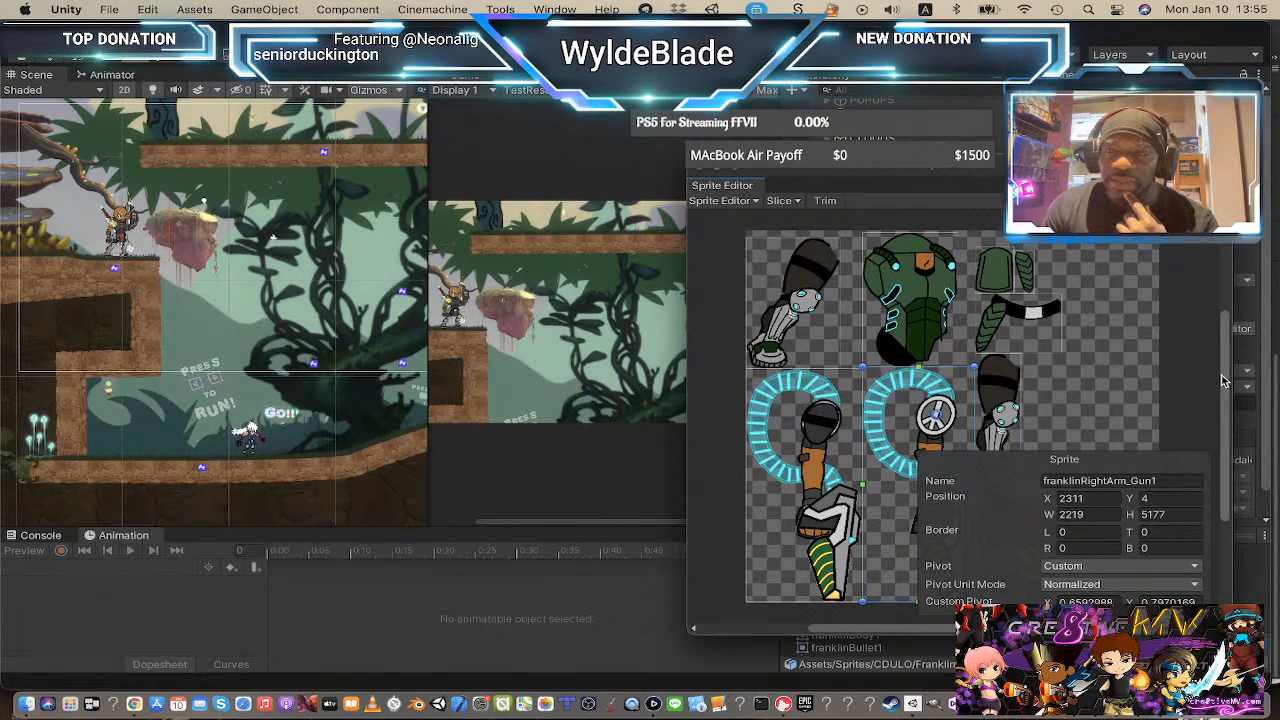
mouse_move(1226, 382)
mouse_down()
mouse_move(1227, 460)
mouse_move(1225, 378)
mouse_up()
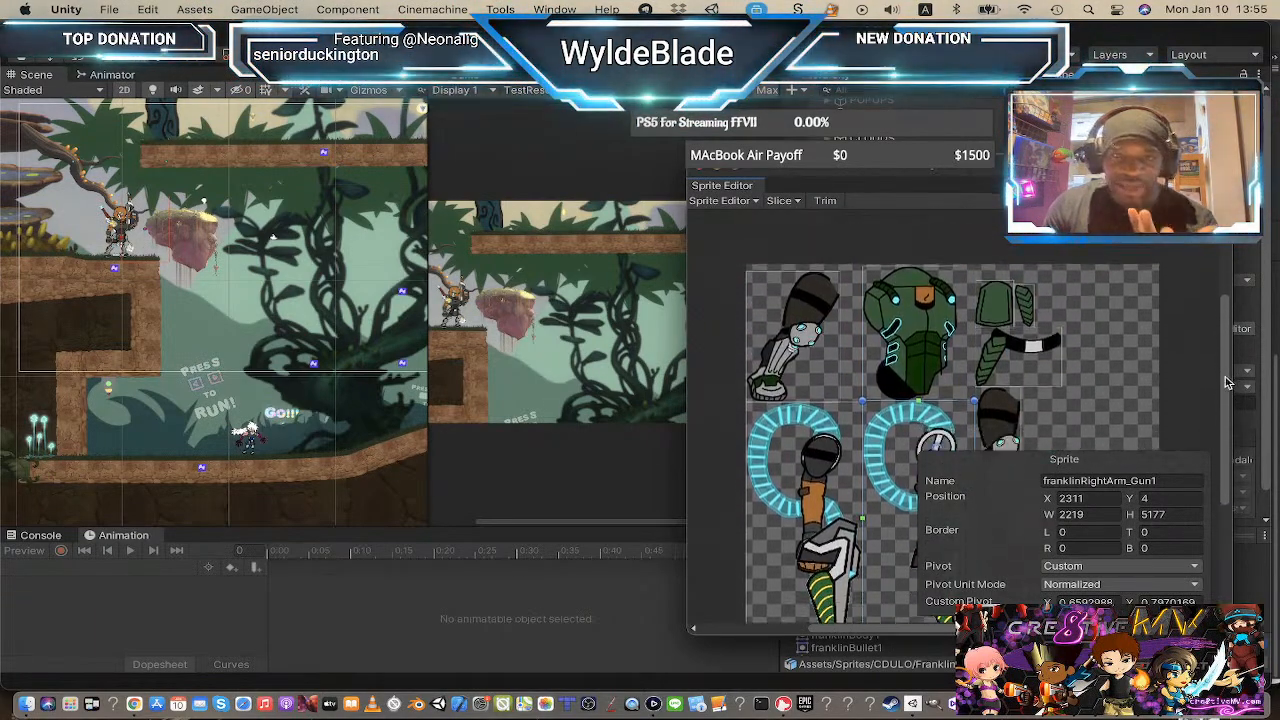
scroll(1227, 382, down, 2)
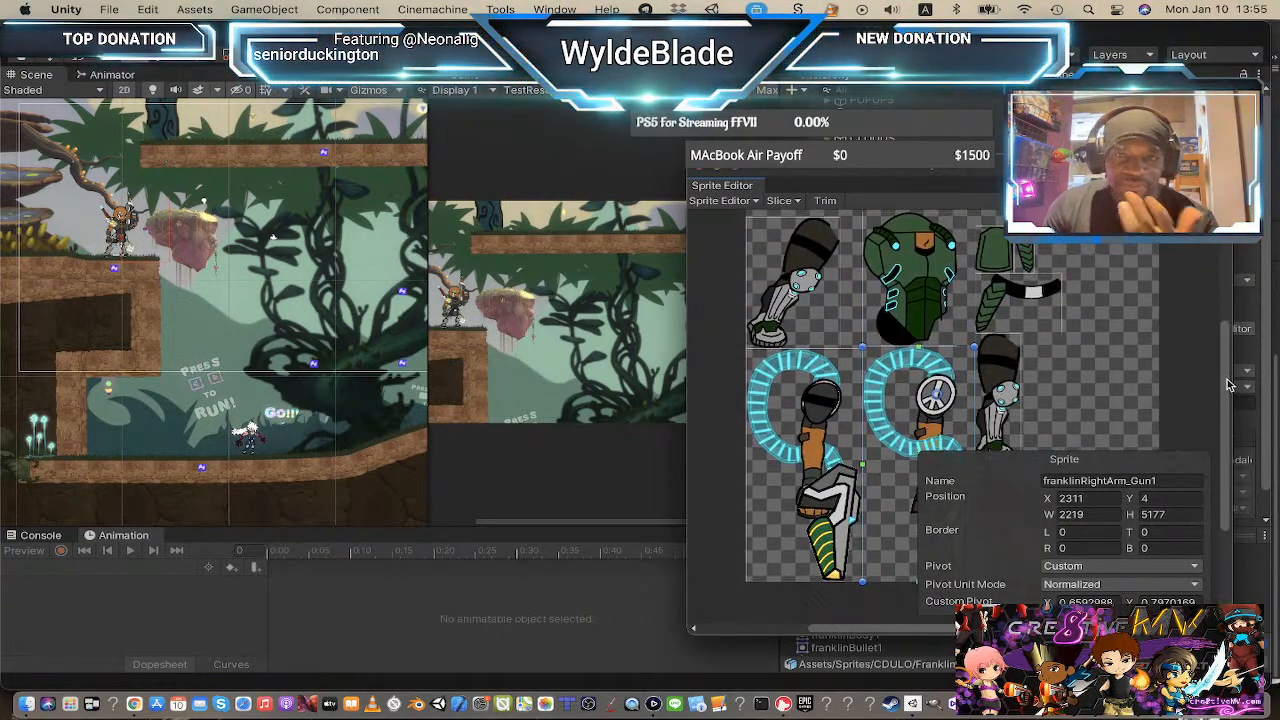
click(753, 203)
click(740, 265)
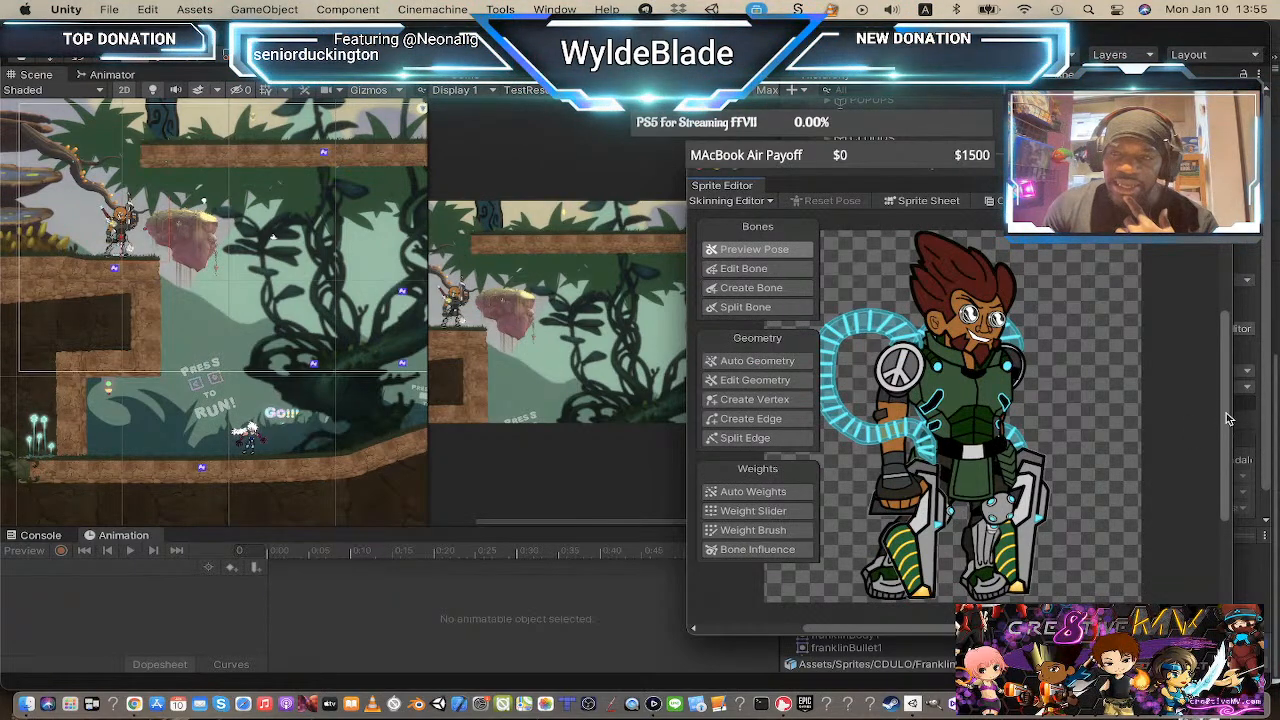
drag(1226, 409, 1220, 401)
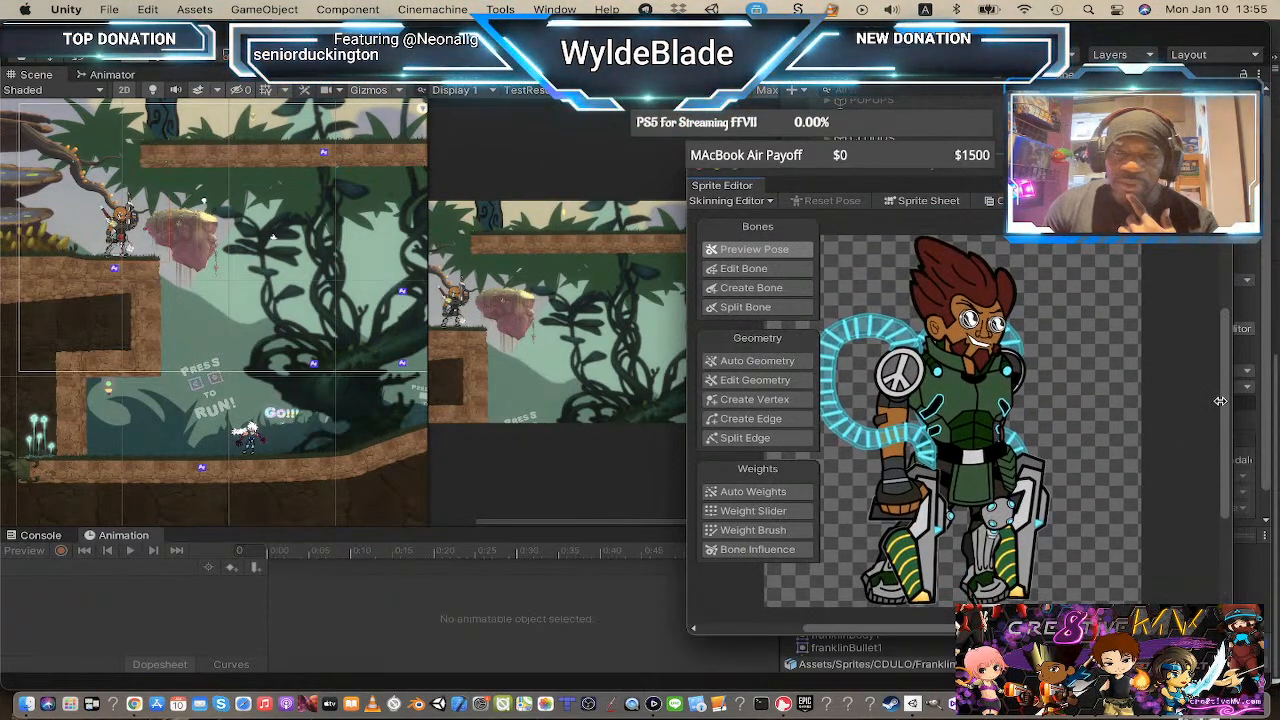
click(704, 173)
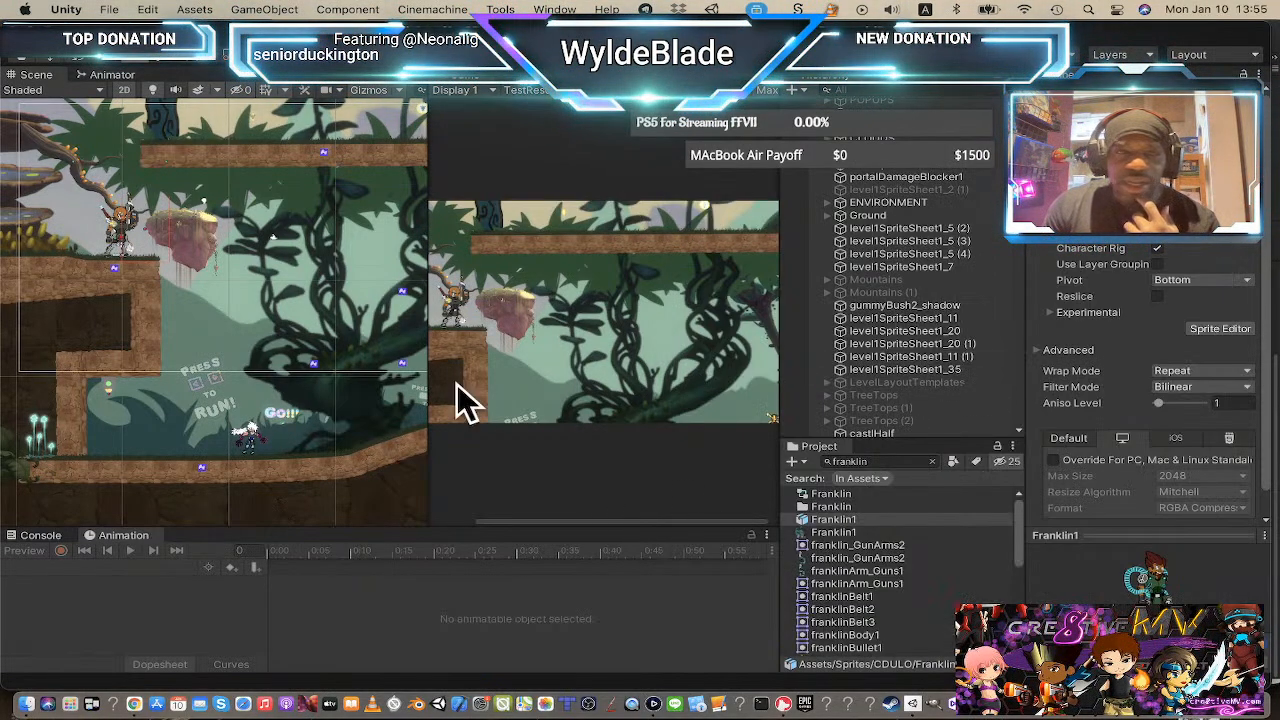
scroll(830, 240, up, 8)
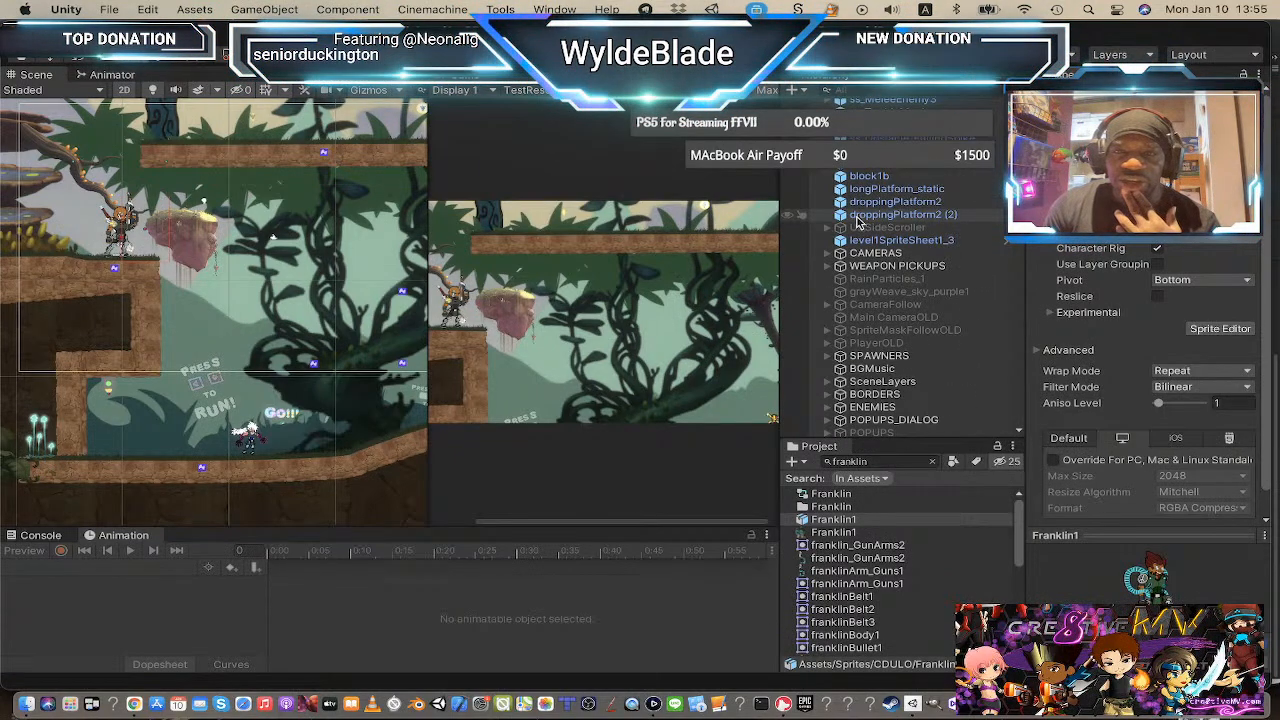
scroll(860, 226, down, 1)
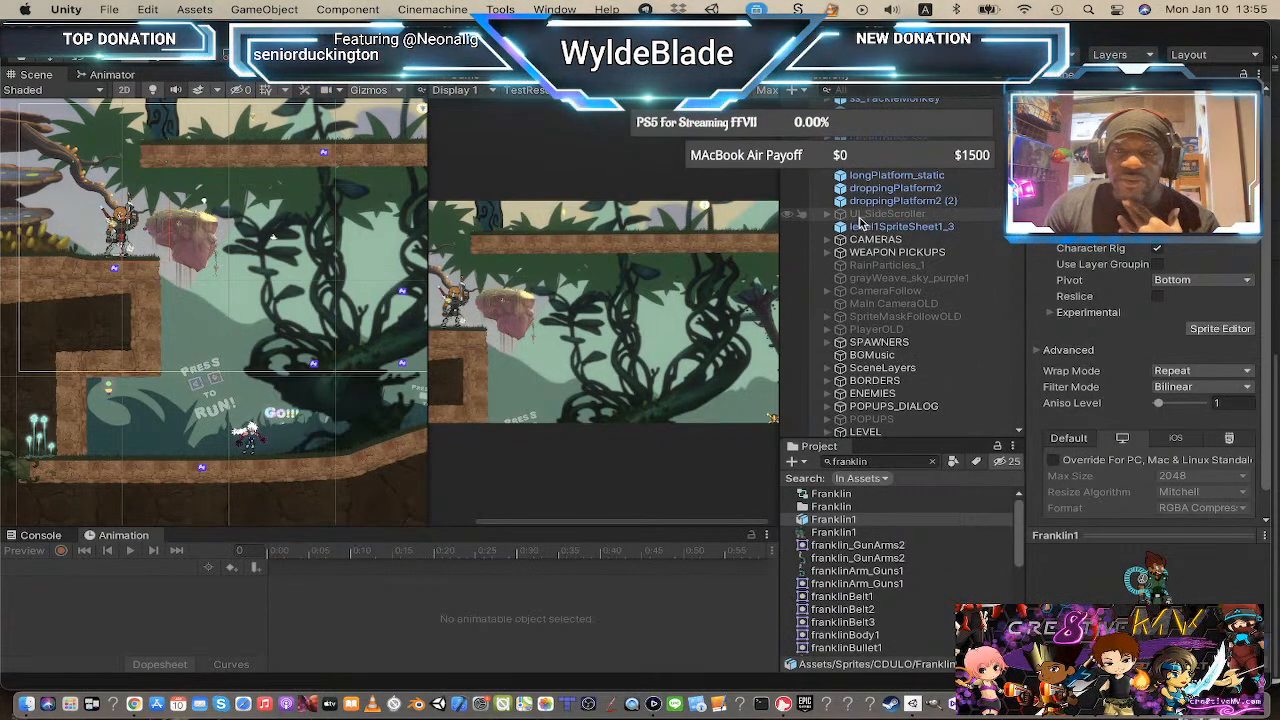
Step: Expand SceneLayers, Layer0 and Player in the scene hierarchy to locate the playable character objects
scroll(860, 224, up, 14)
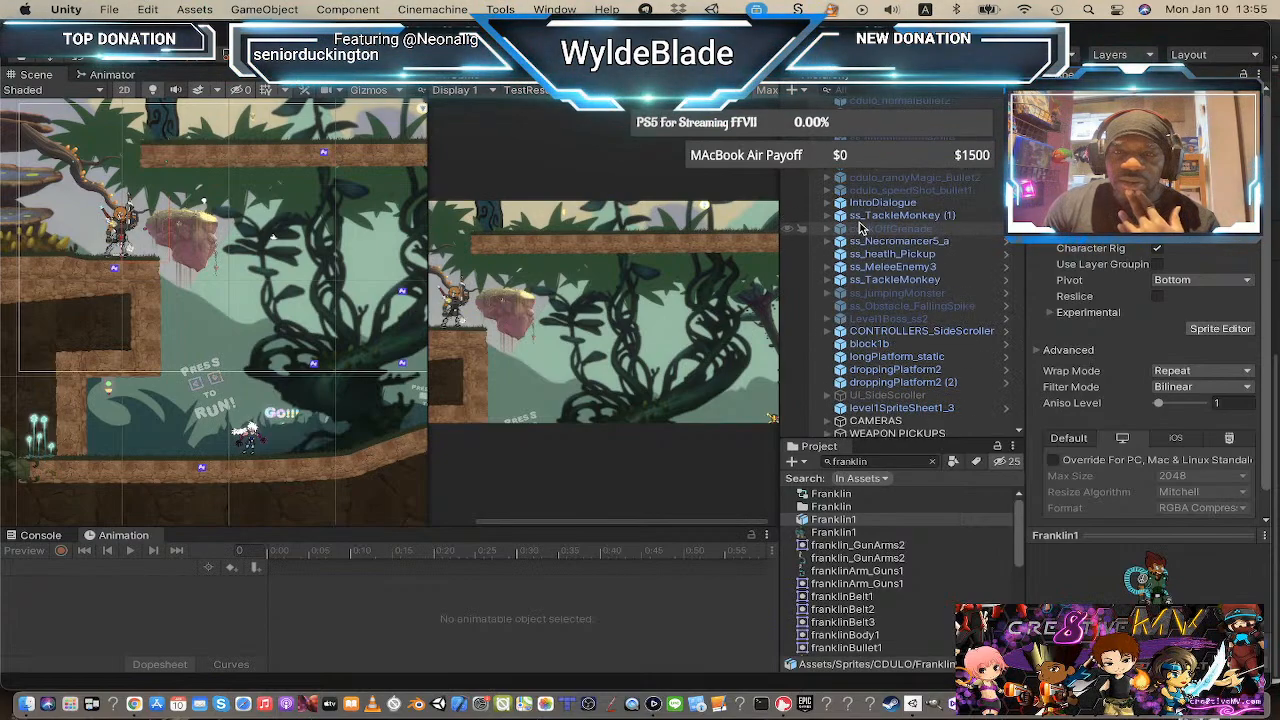
scroll(860, 228, down, 20)
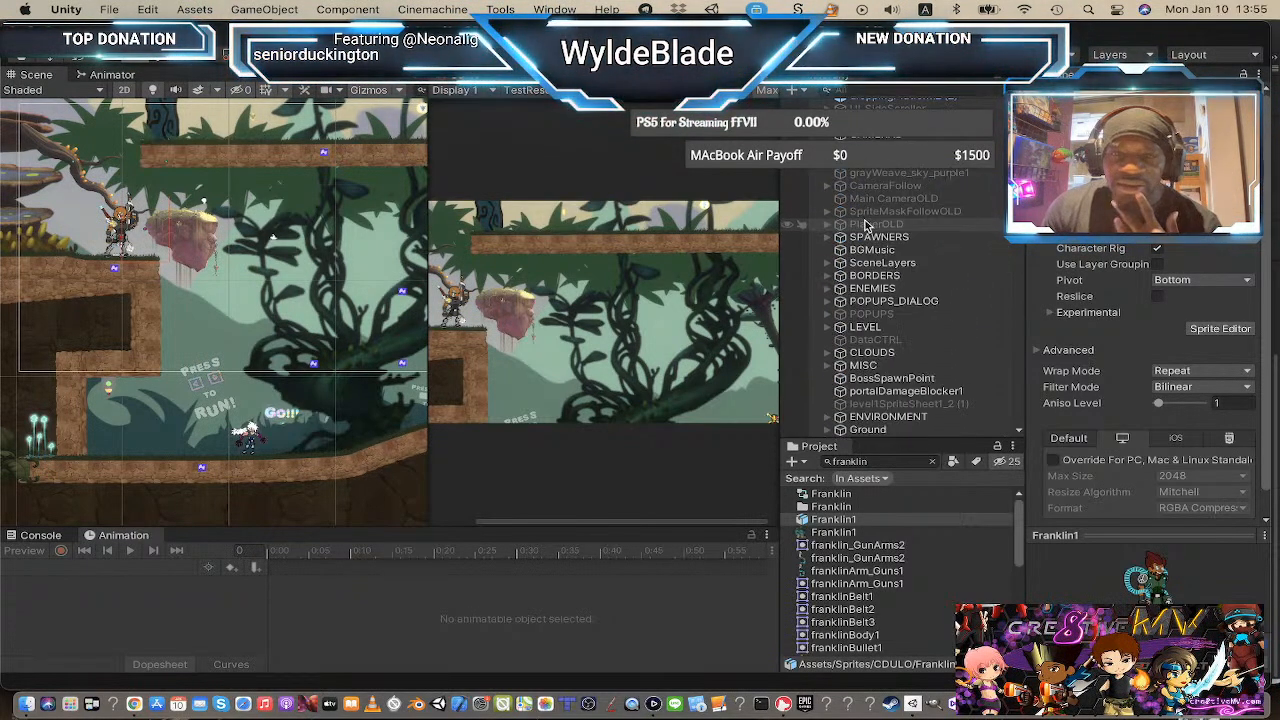
scroll(866, 227, down, 15)
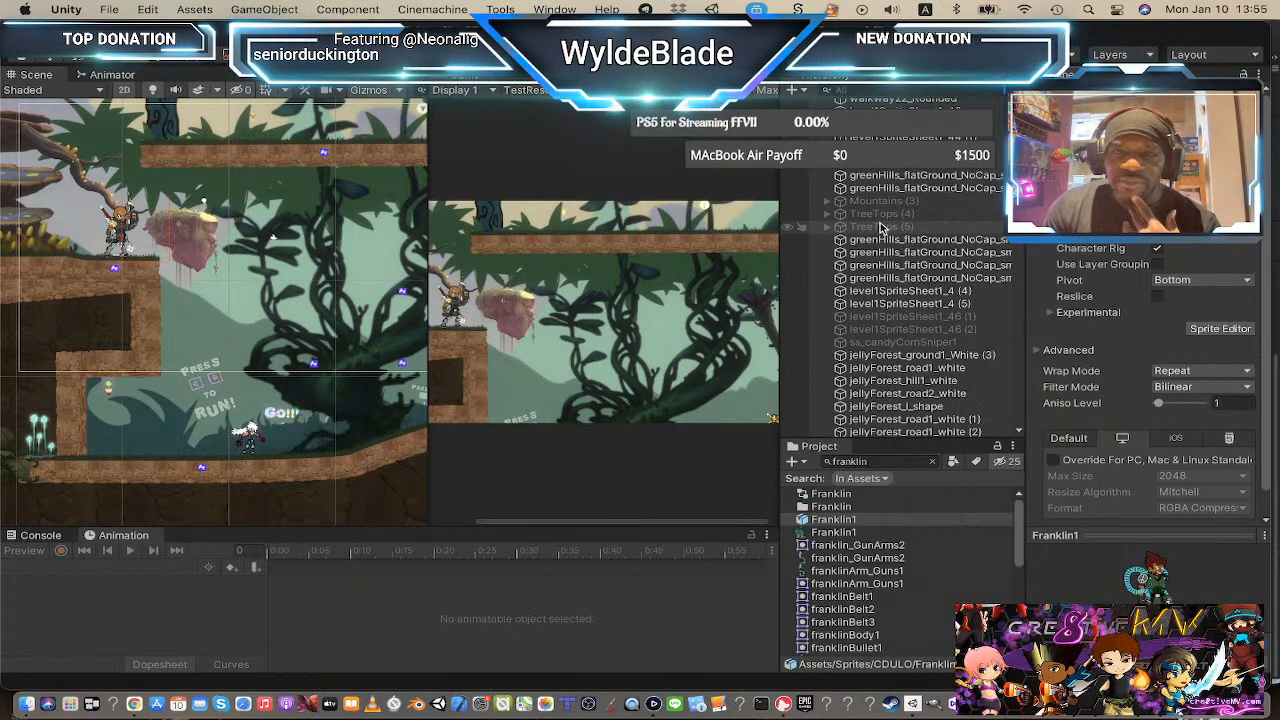
scroll(880, 222, up, 15)
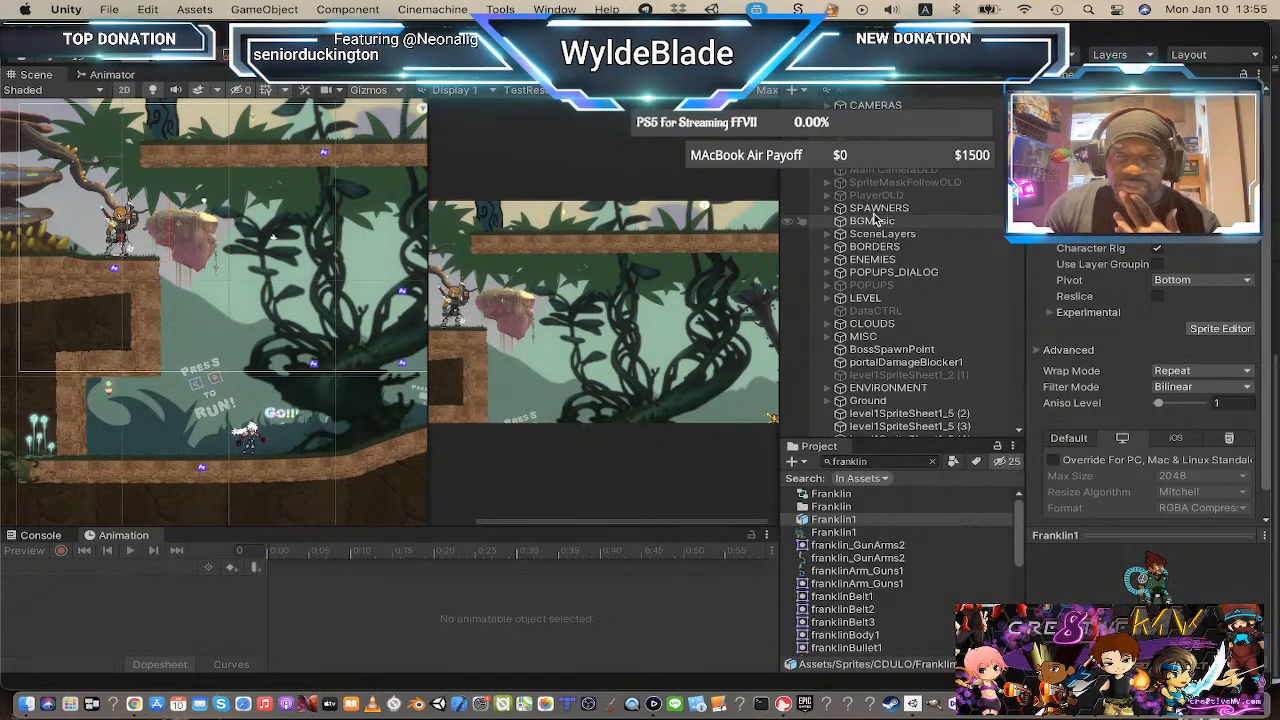
click(826, 235)
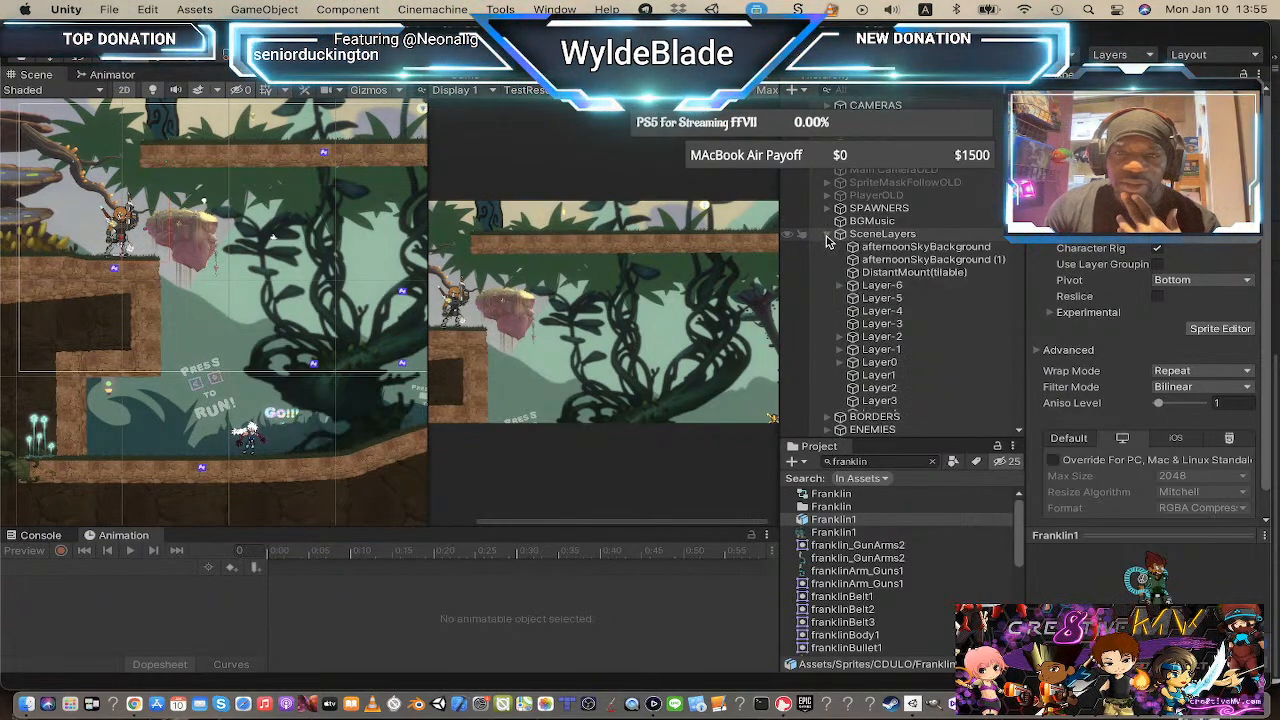
scroll(887, 283, down, 4)
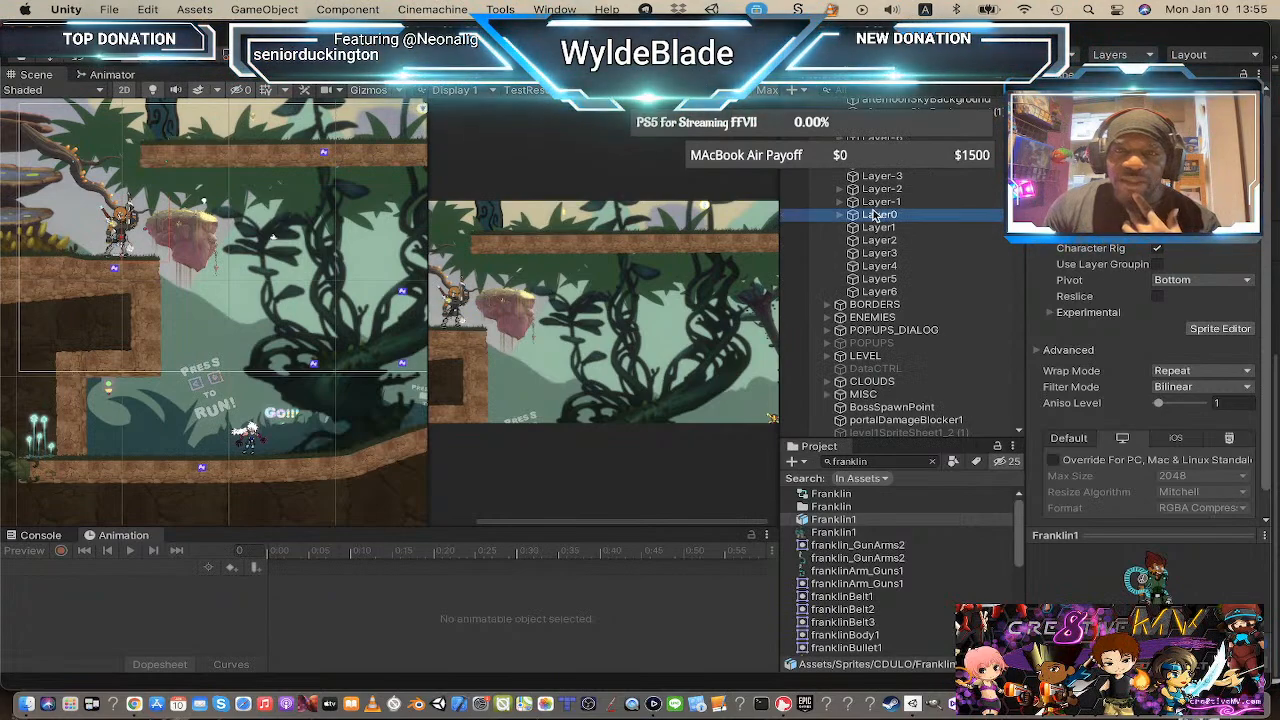
click(840, 215)
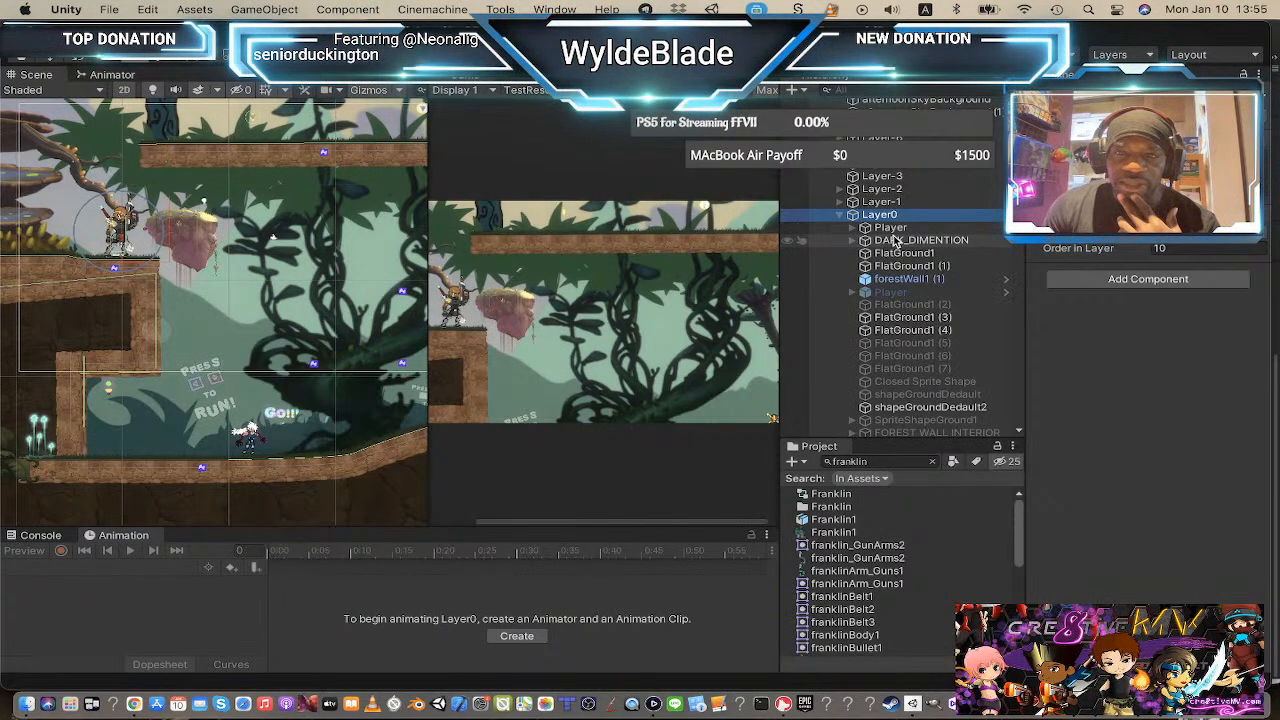
click(895, 240)
click(853, 229)
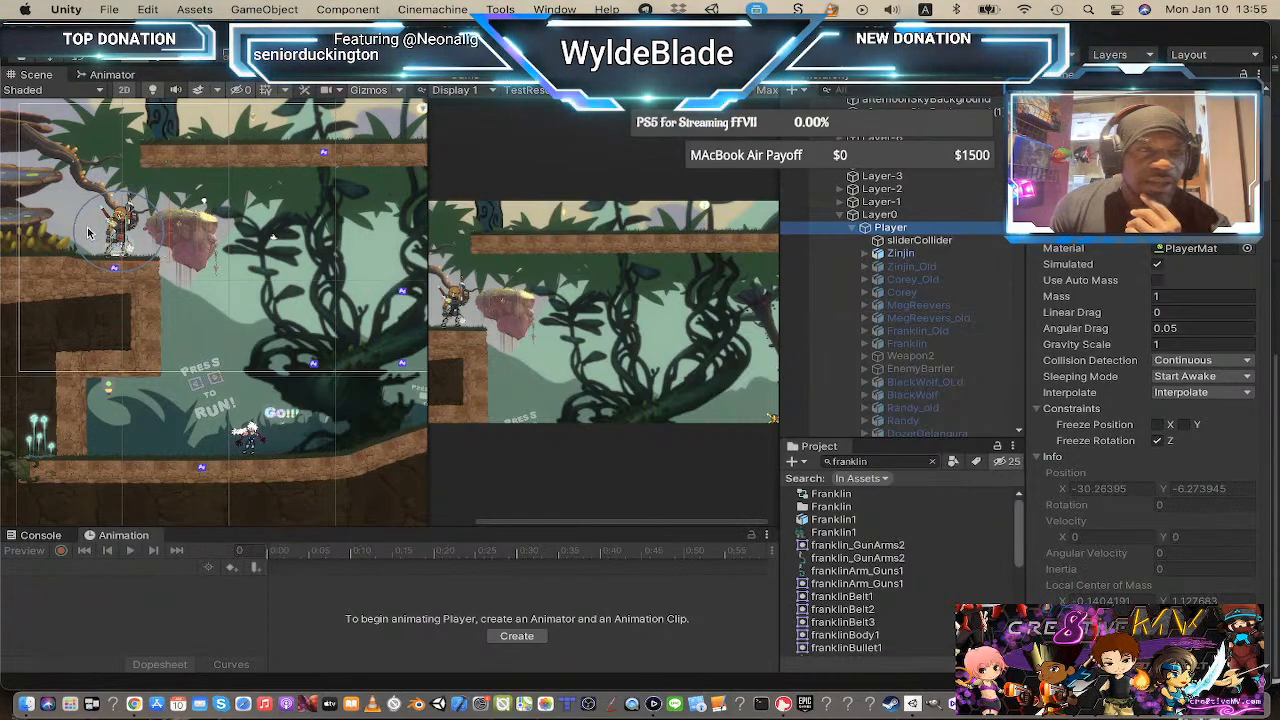
Step: Select the Zinjin and then the Franklin character objects under Player and zoom in on them in the scene
scroll(88, 232, up, 5)
mouse_move(295, 359)
mouse_down()
mouse_move(337, 366)
mouse_move(278, 366)
mouse_up()
scroll(281, 366, up, 3)
scroll(281, 366, up, 2)
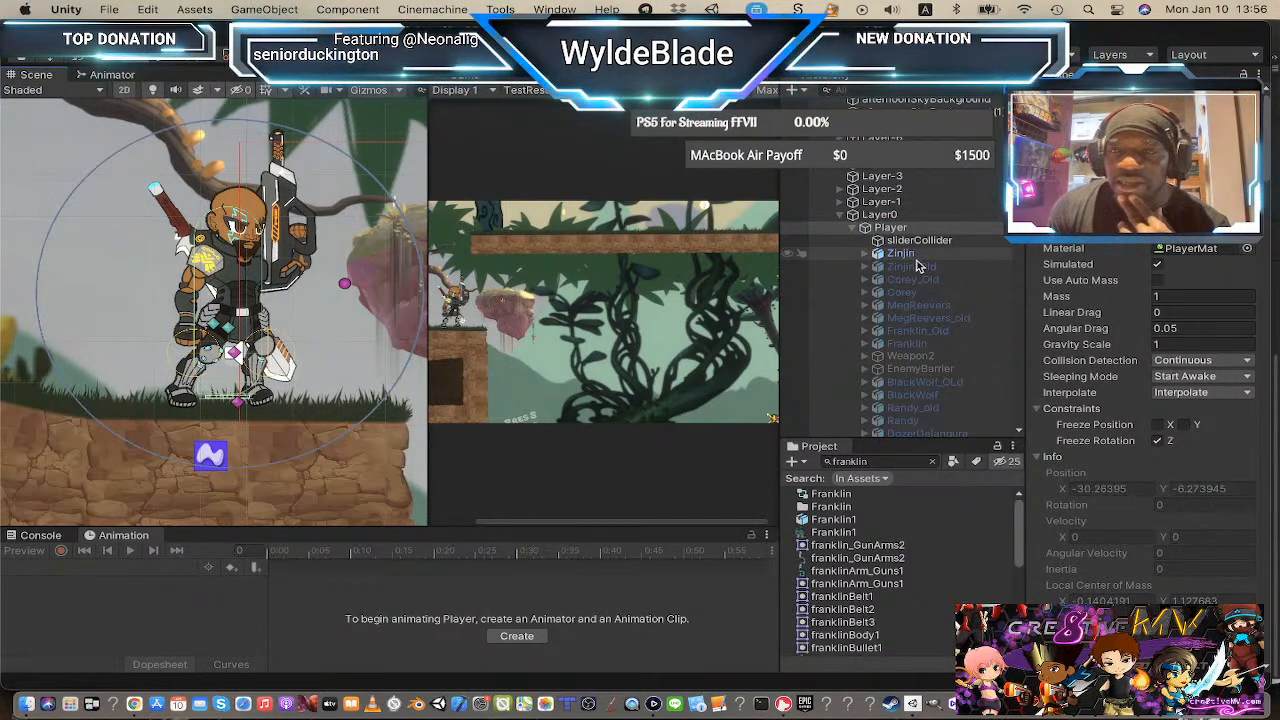
click(896, 254)
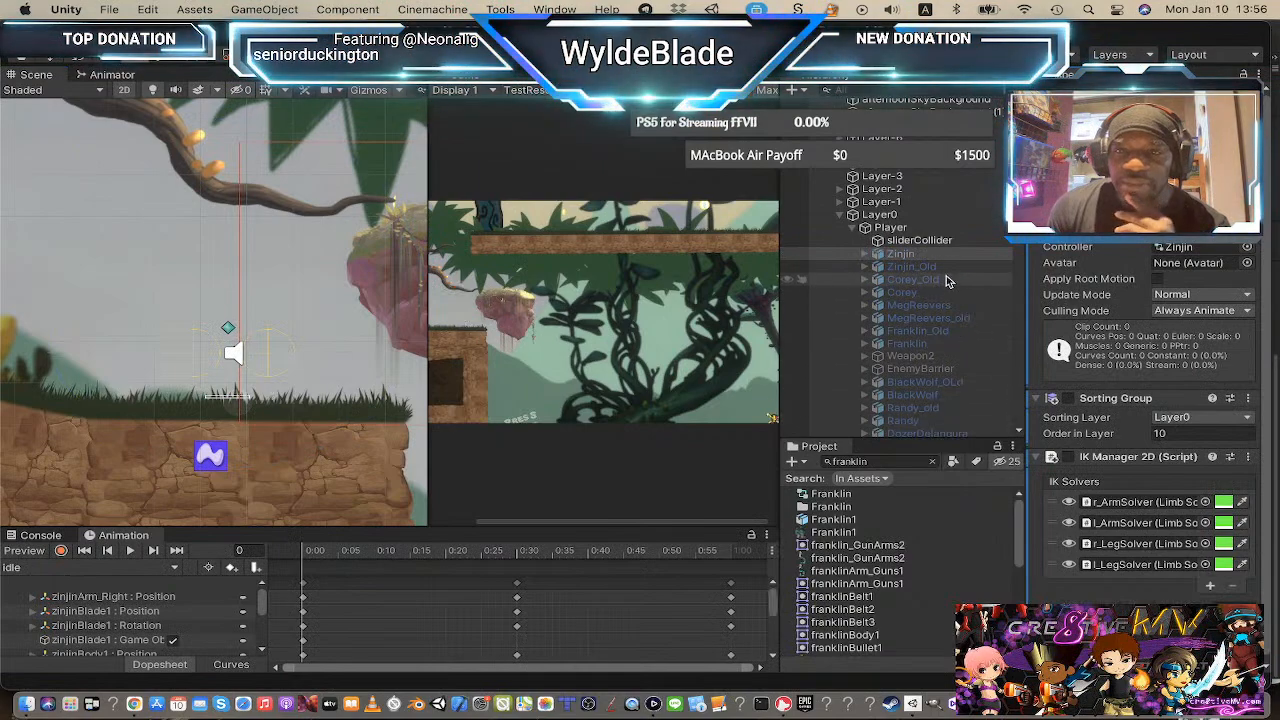
click(898, 345)
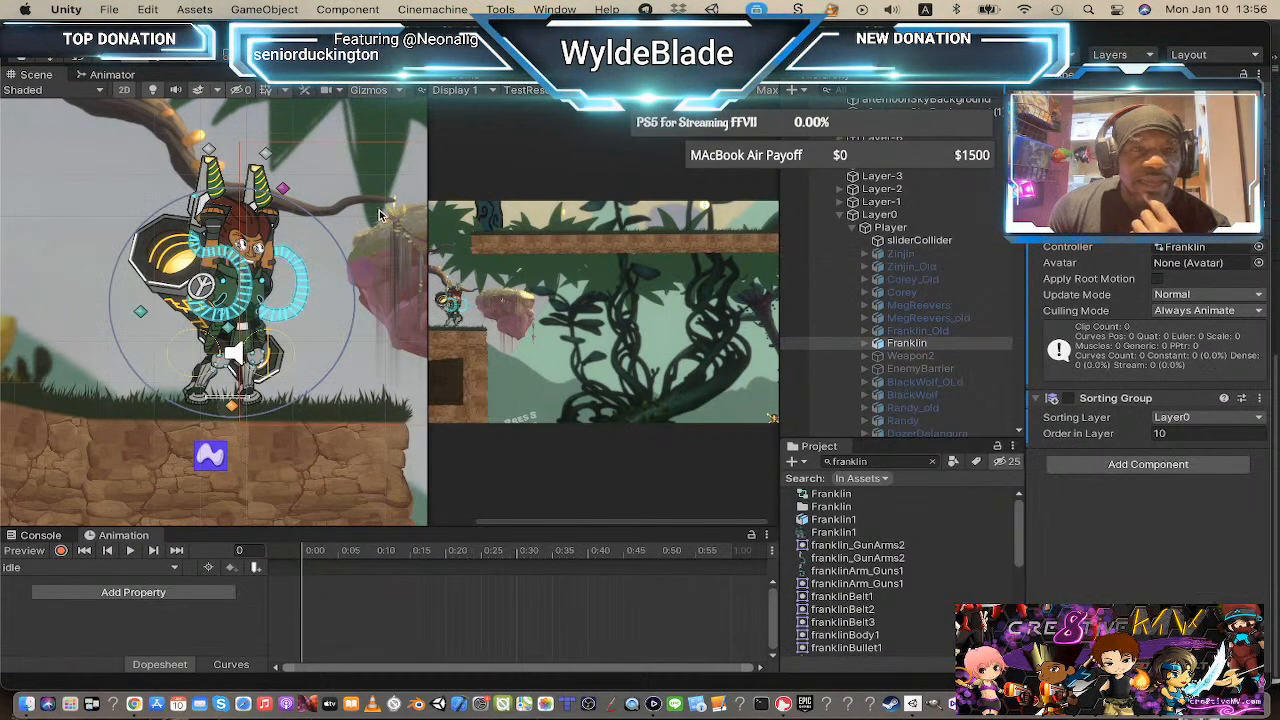
scroll(293, 300, up, 2)
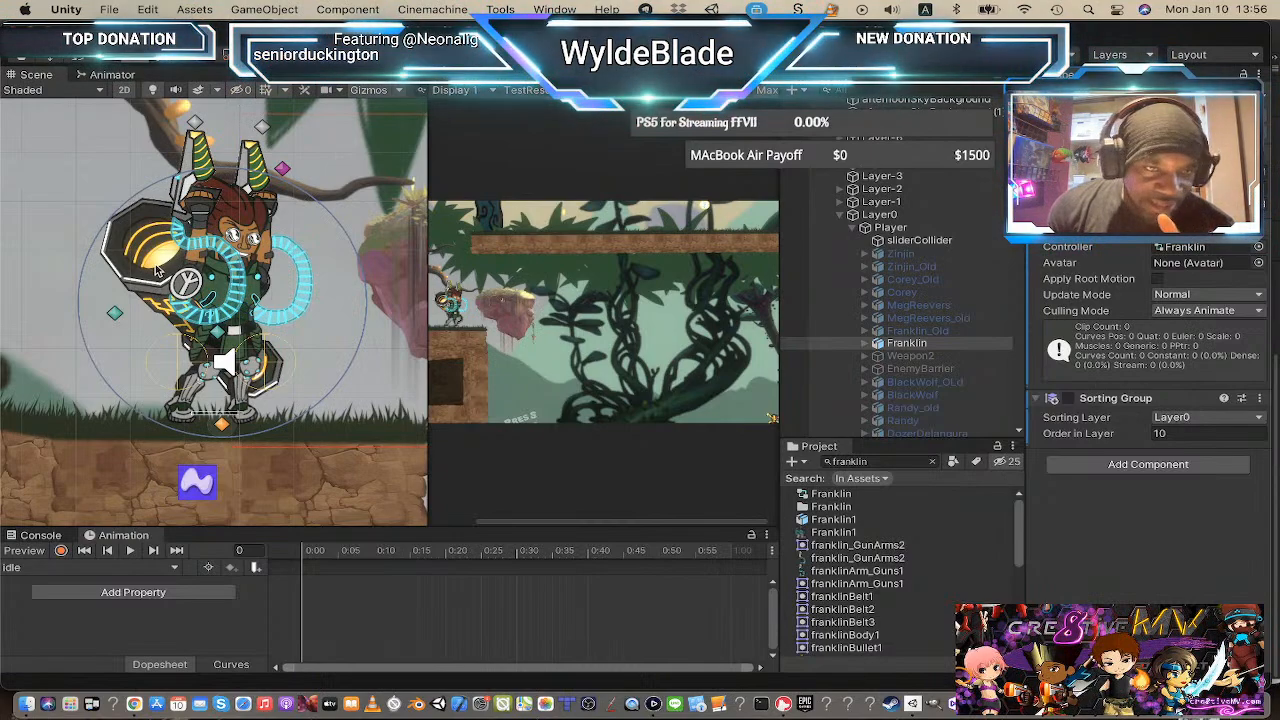
Step: Enter play mode in a maximized game view and set the game view scale to 2.2x
click(197, 335)
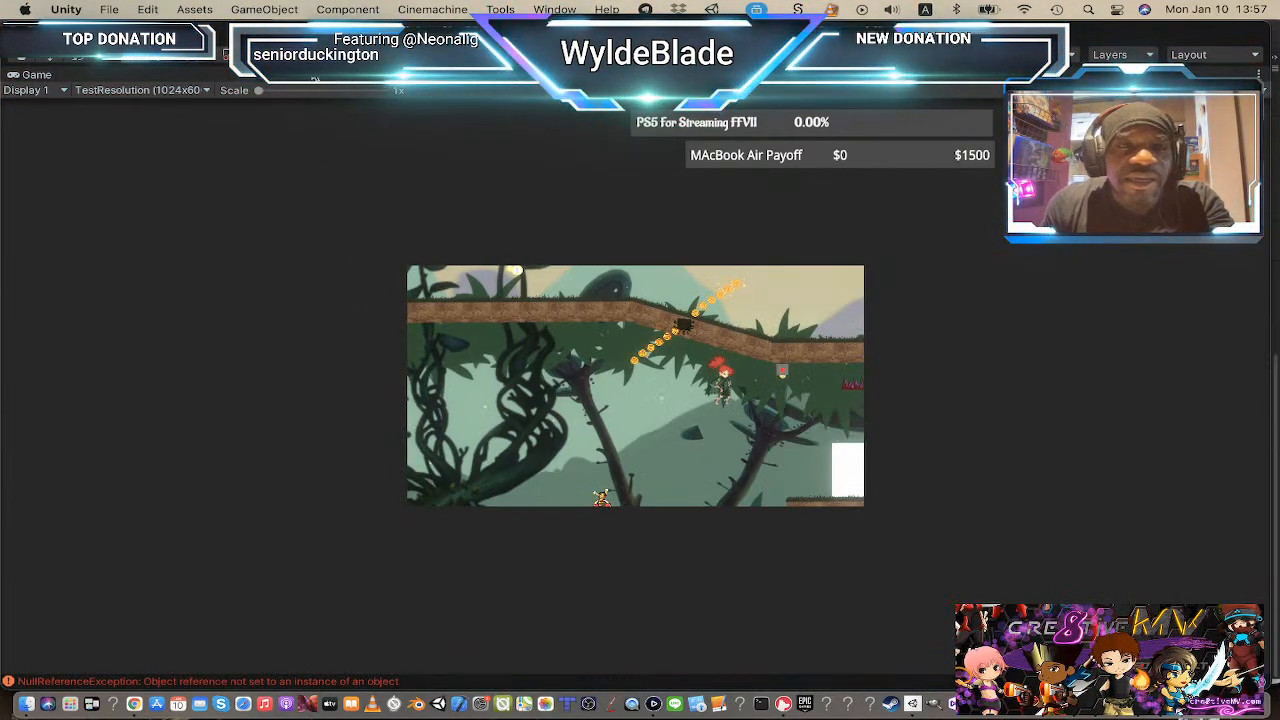
click(609, 55)
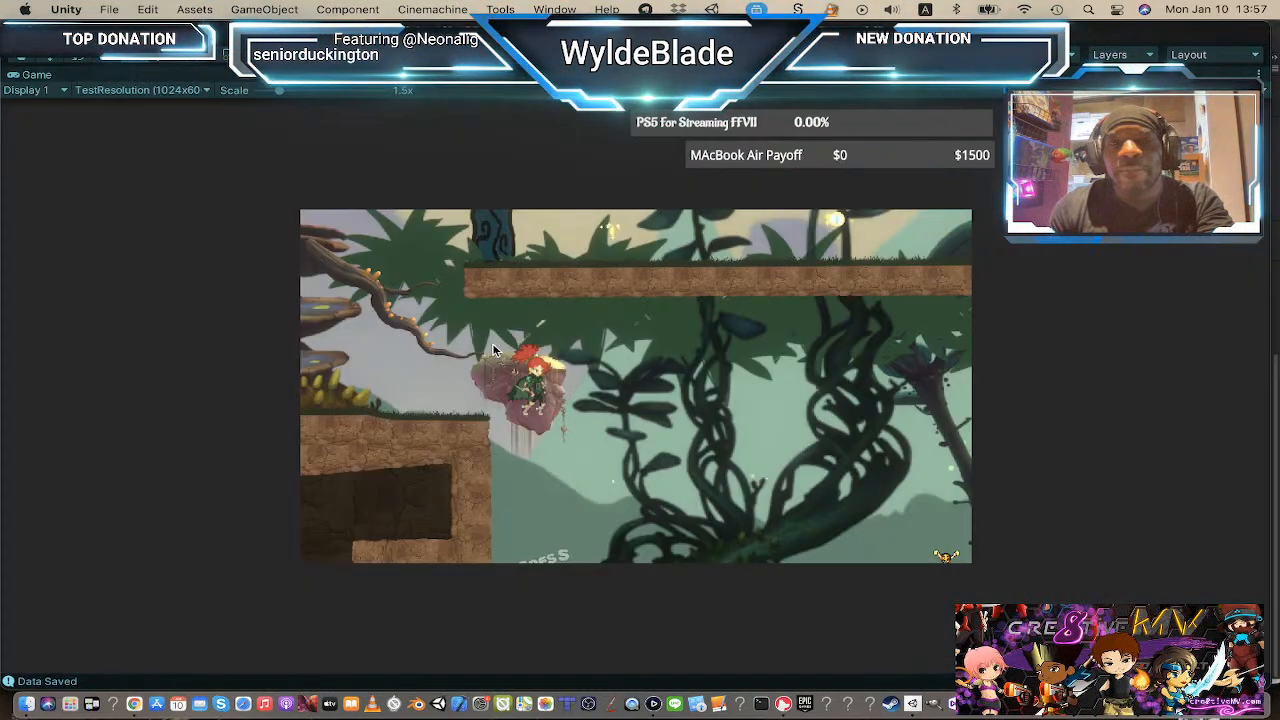
drag(279, 90, 303, 96)
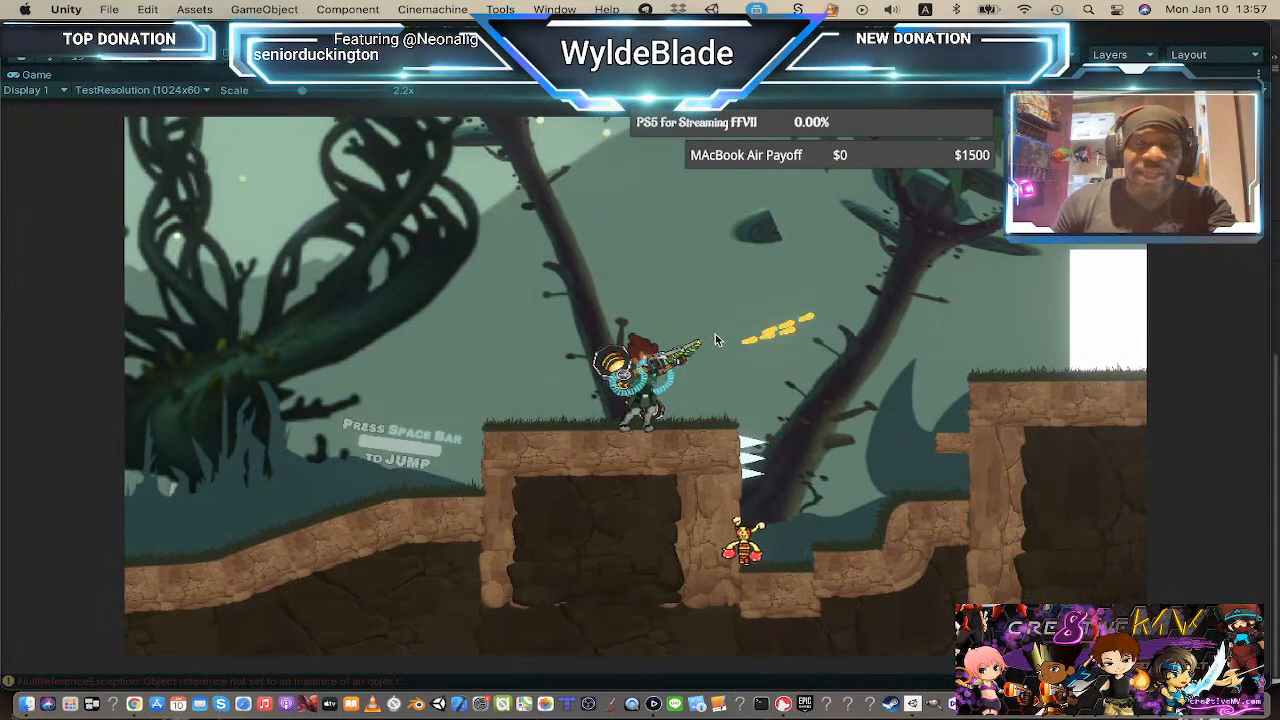
Step: Playtest the level with the Franklin character, running, jumping and shooting, then stop play mode
key(d)
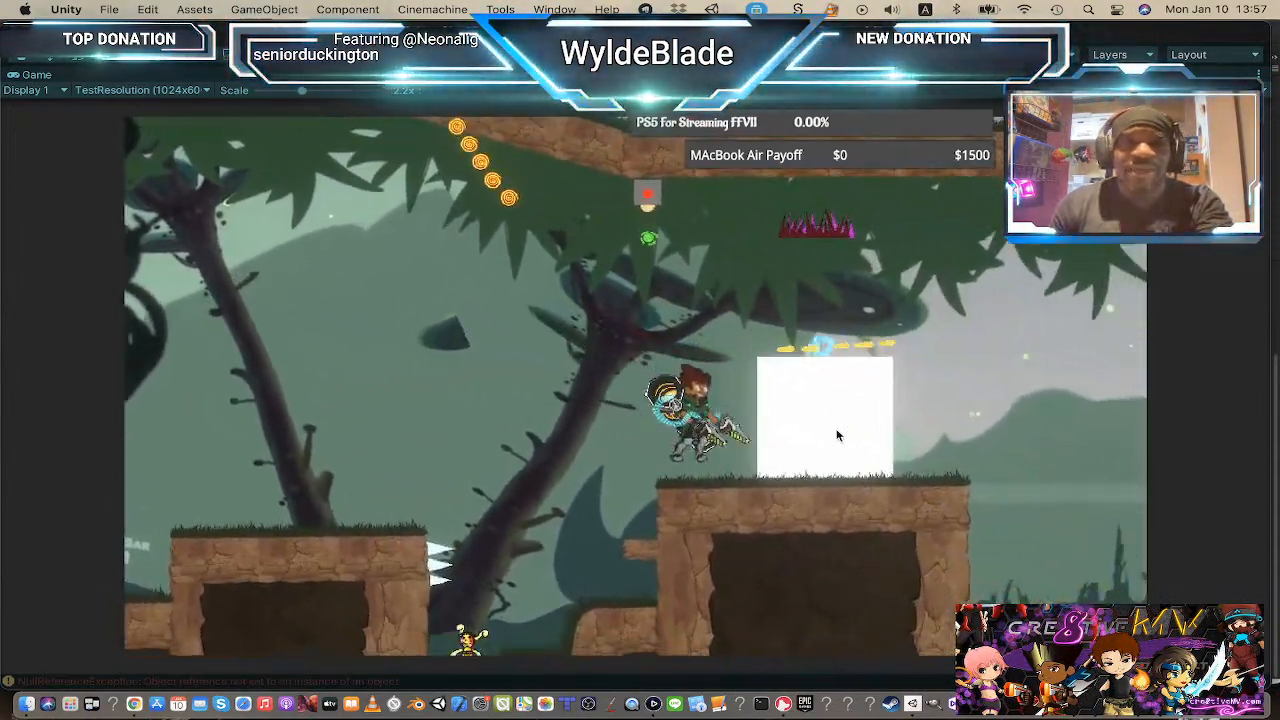
key(d)
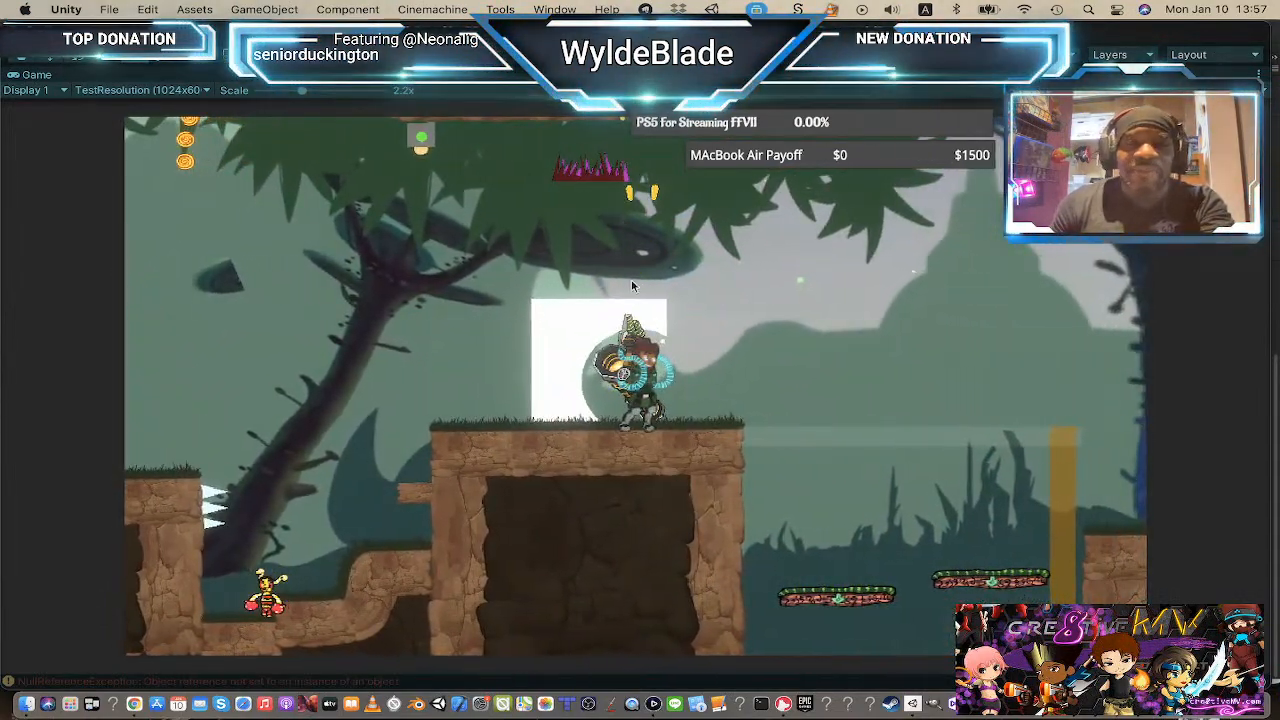
key(a)
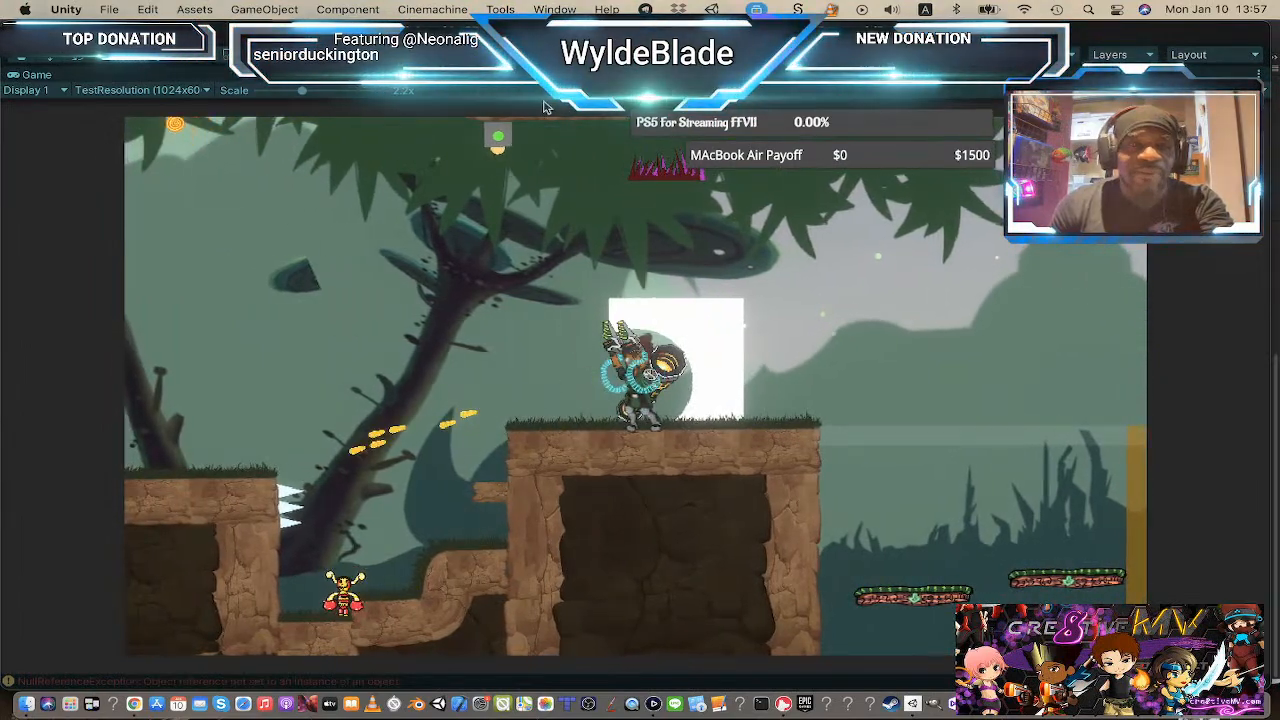
mouse_move(639, 140)
mouse_down()
mouse_move(512, 394)
mouse_move(523, 234)
mouse_move(509, 317)
mouse_up()
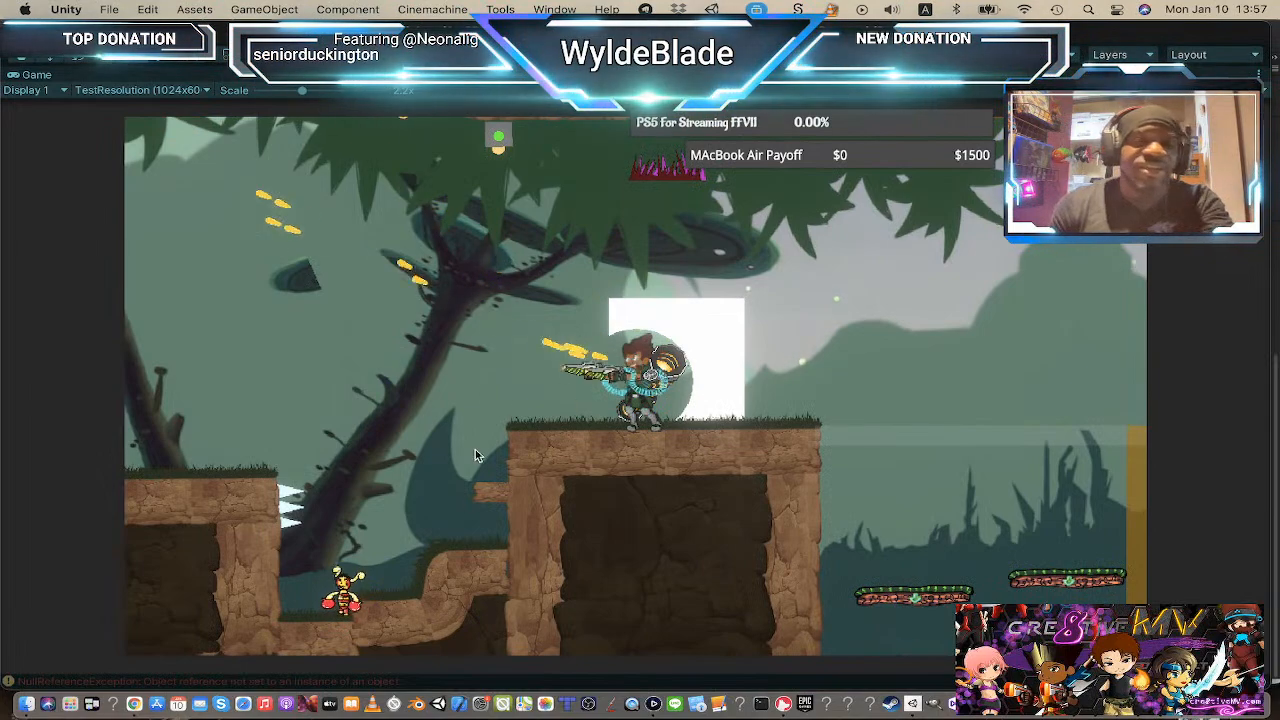
mouse_move(475, 455)
mouse_down()
mouse_move(477, 577)
mouse_move(443, 560)
mouse_move(426, 586)
mouse_move(437, 508)
mouse_move(366, 131)
mouse_move(449, 112)
mouse_move(470, 125)
mouse_up()
key(a)
key(d)
key(d)
key(space)
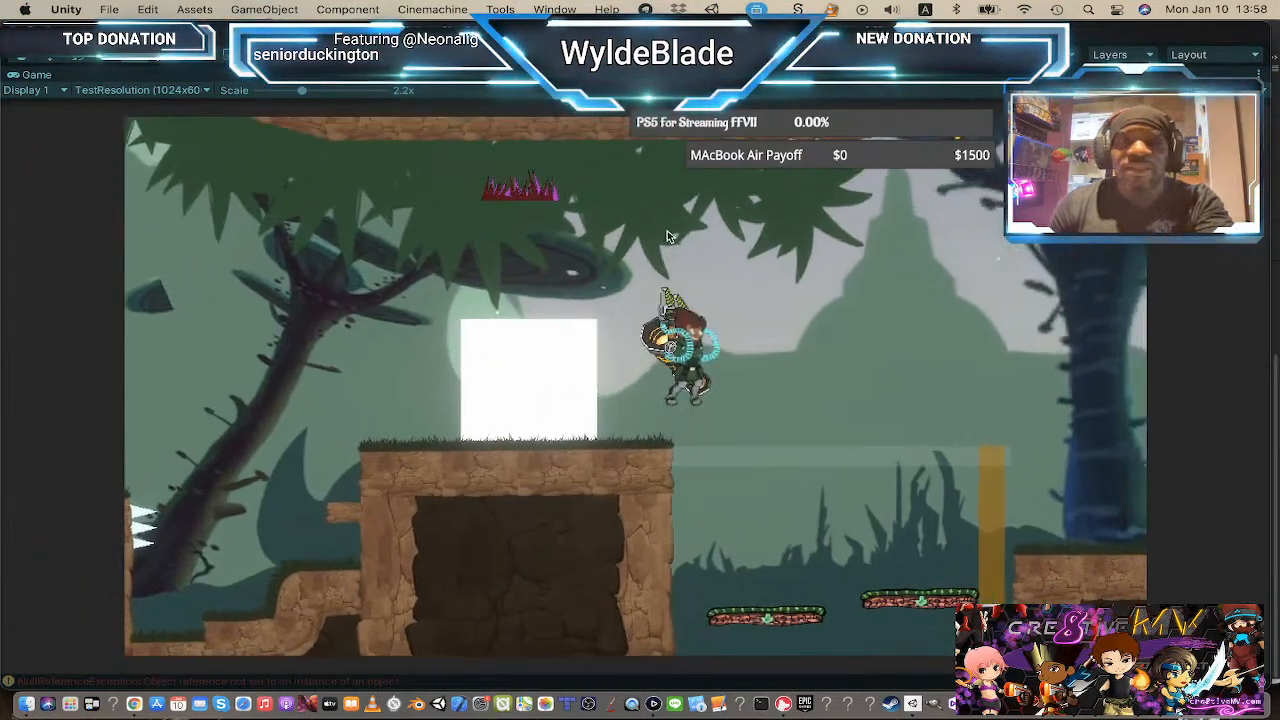
mouse_move(1037, 565)
mouse_down()
mouse_move(1024, 467)
mouse_move(889, 359)
mouse_move(828, 266)
mouse_move(715, 215)
mouse_move(690, 225)
mouse_move(689, 282)
mouse_move(755, 379)
mouse_move(669, 316)
mouse_move(722, 350)
mouse_move(738, 389)
mouse_move(449, 157)
mouse_move(463, 201)
mouse_move(846, 254)
mouse_move(980, 372)
mouse_move(739, 214)
mouse_move(521, 174)
mouse_move(836, 380)
mouse_move(934, 367)
mouse_move(891, 273)
mouse_move(1043, 415)
mouse_up()
key(space)
key(d)
key(space)
key(d)
key(space)
key(a)
key(d)
key(space)
key(space)
key(a)
key(space)
key(d)
key(d)
key(space)
key(d)
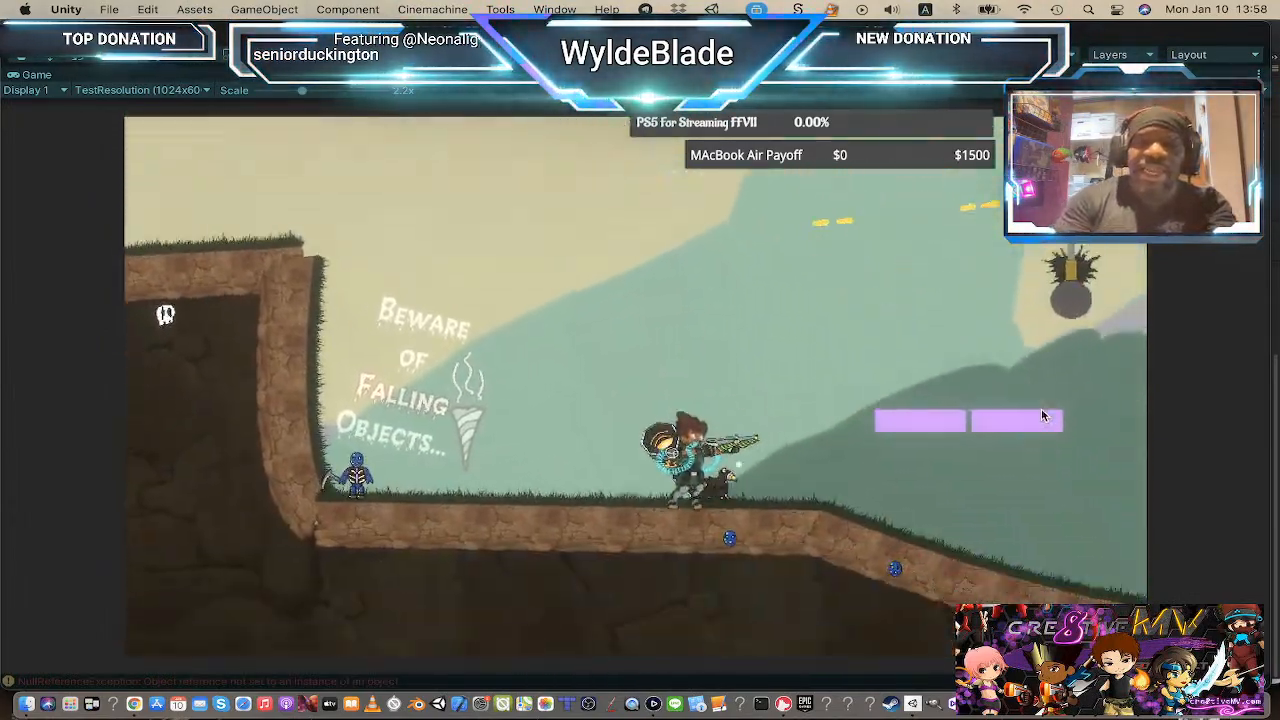
key(d)
key(a)
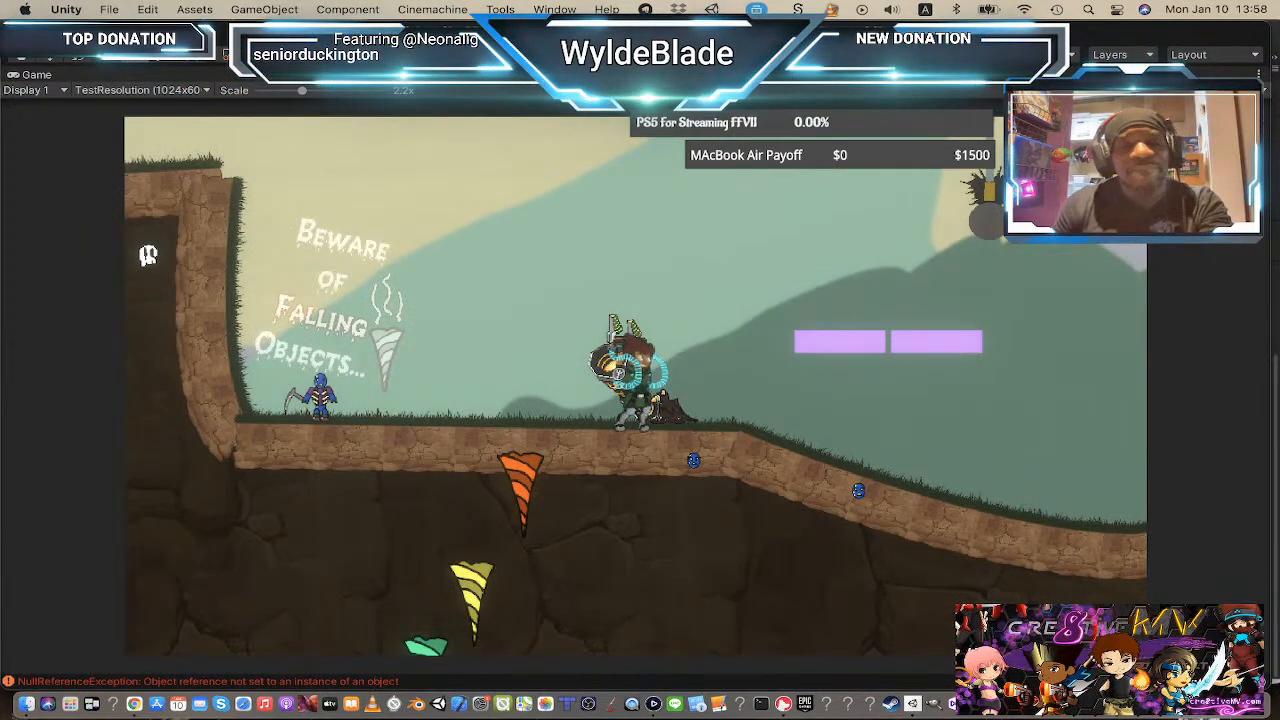
key(super+p)
Step: Switch to Animate and zoom out to survey the whole character artwork sheet
key(super+Tab)
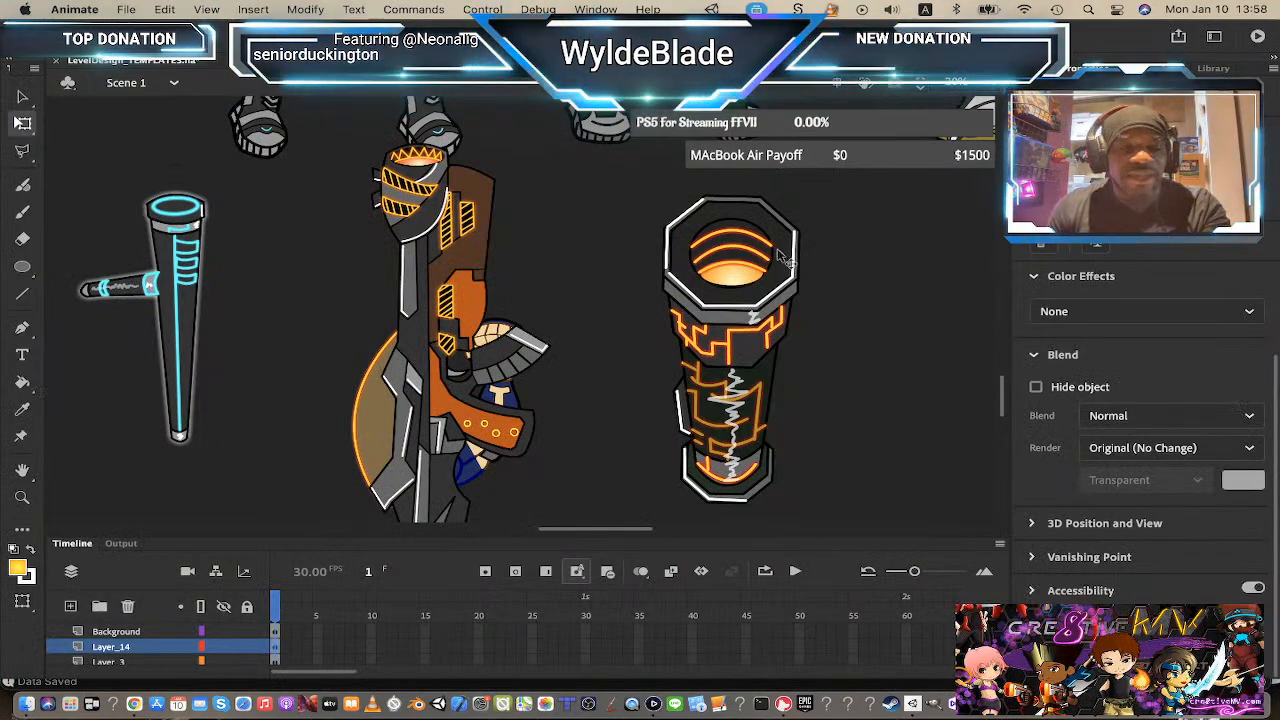
alt+click(730, 285)
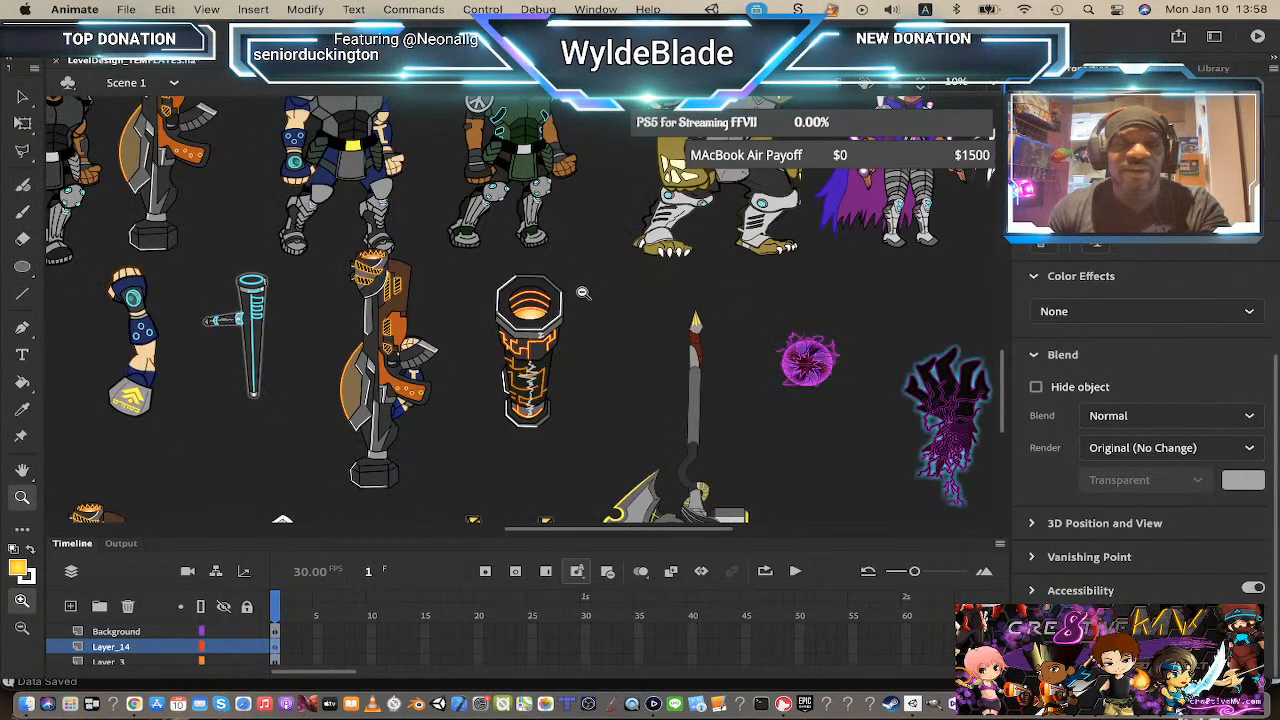
alt+click(583, 293)
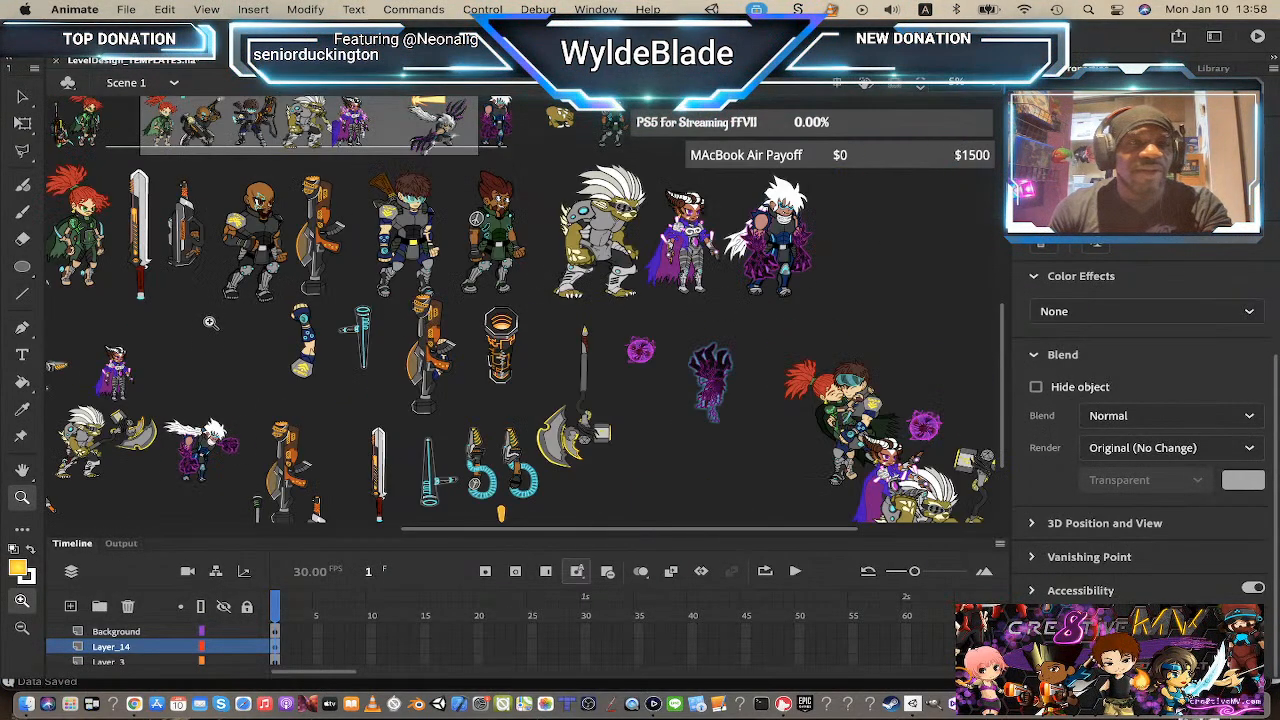
drag(178, 330, 433, 373)
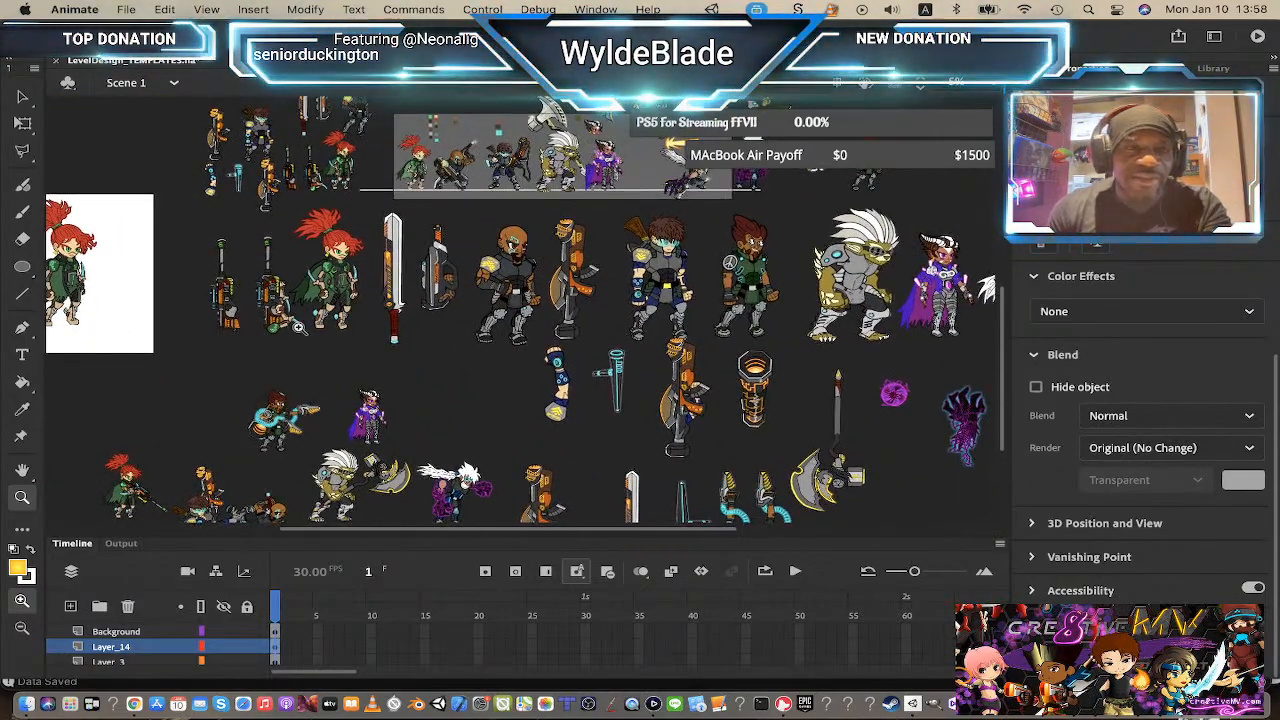
scroll(297, 328, up, 5)
scroll(372, 408, down, 5)
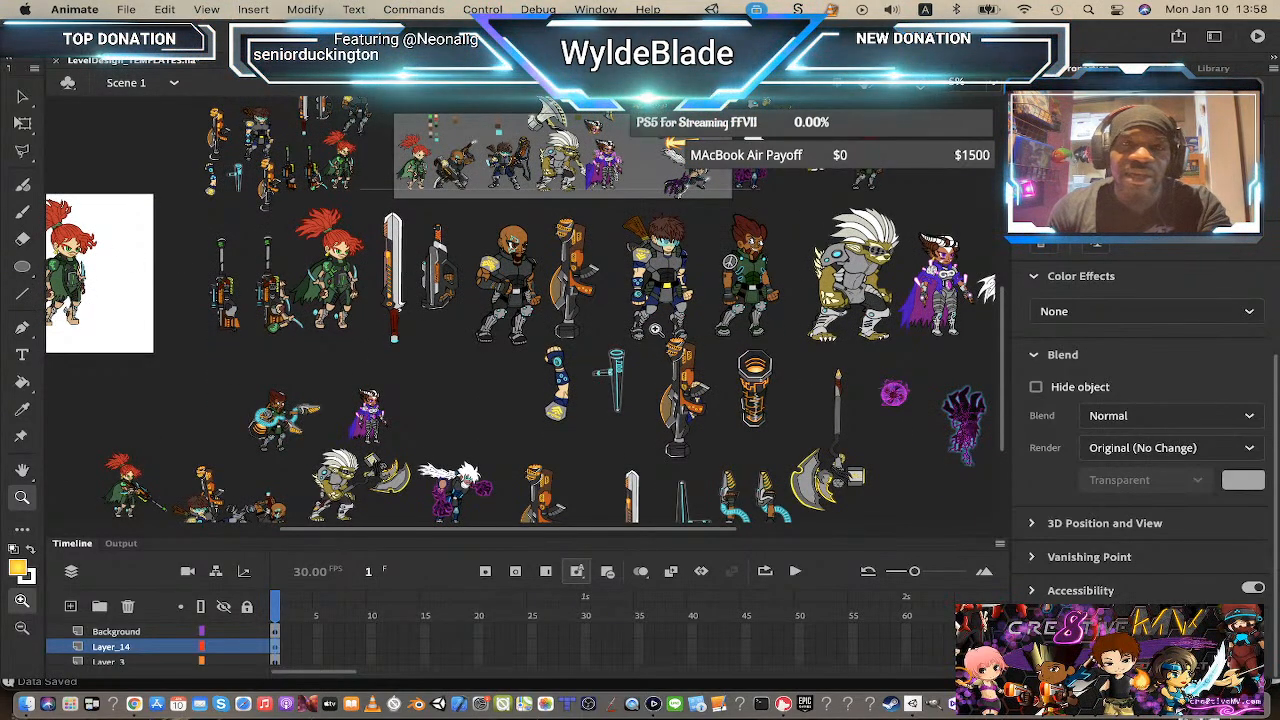
scroll(795, 300, right, 5)
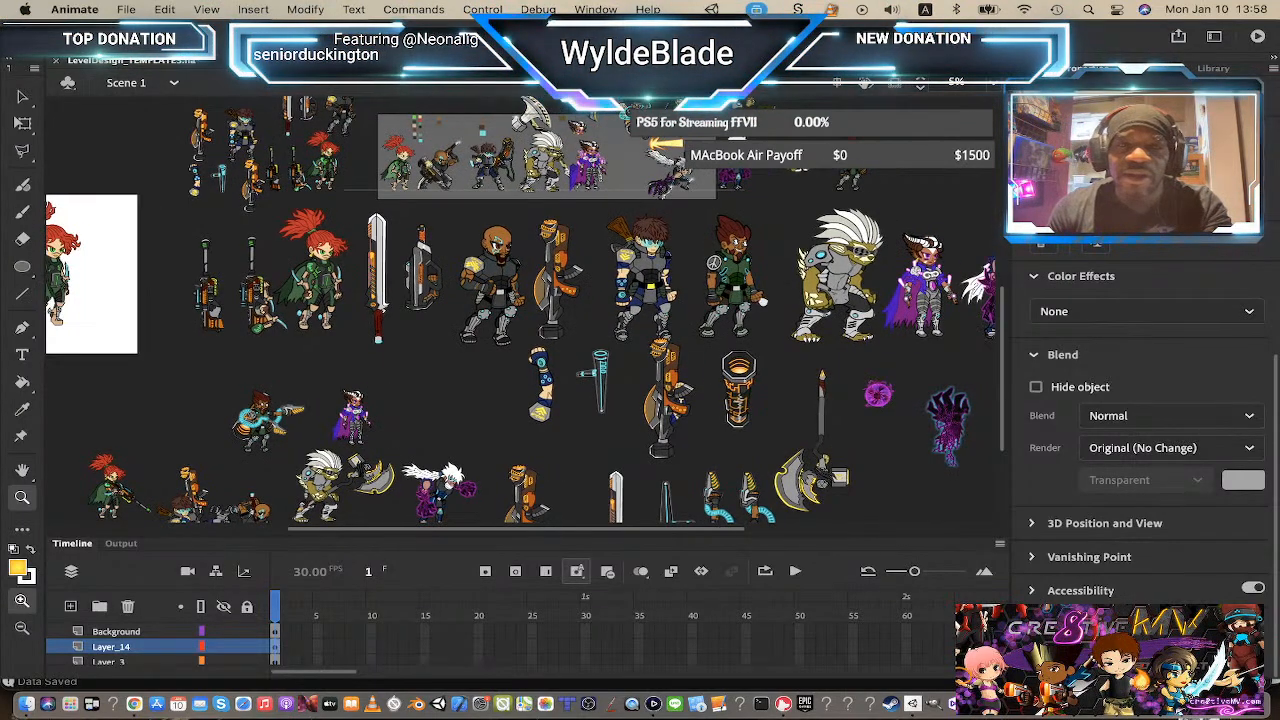
scroll(580, 400, down, 3)
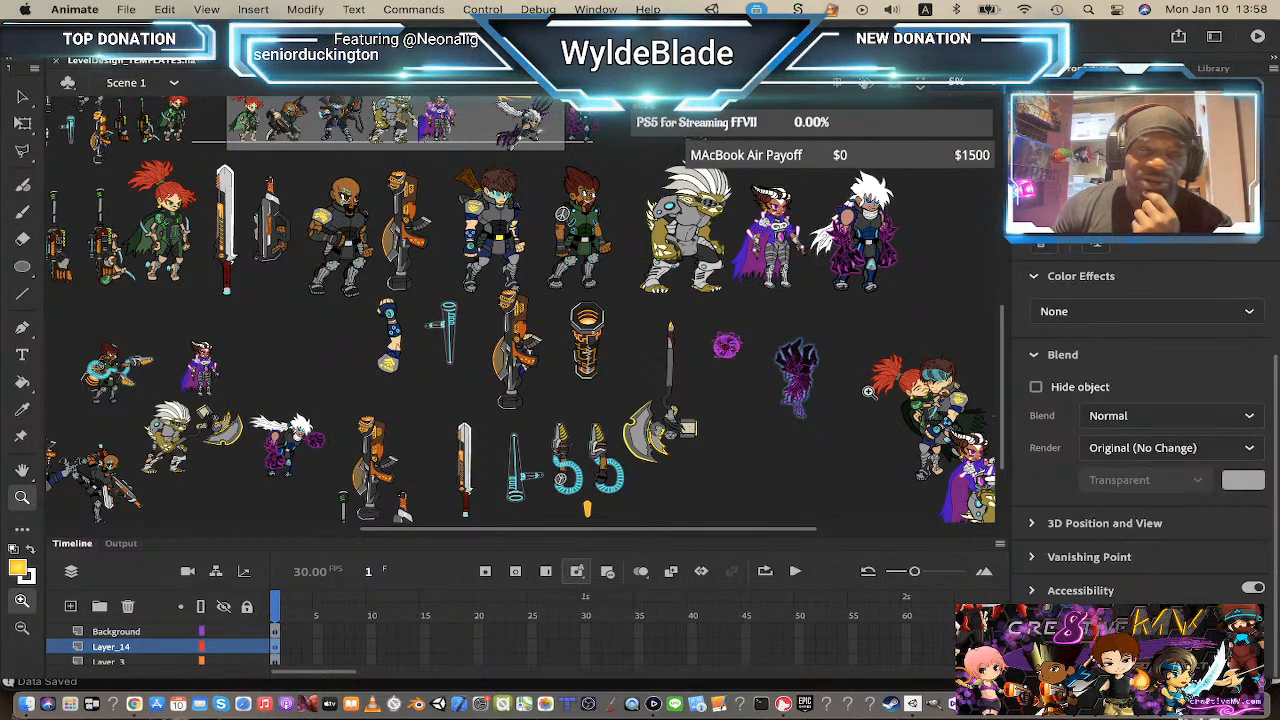
scroll(514, 238, up, 2)
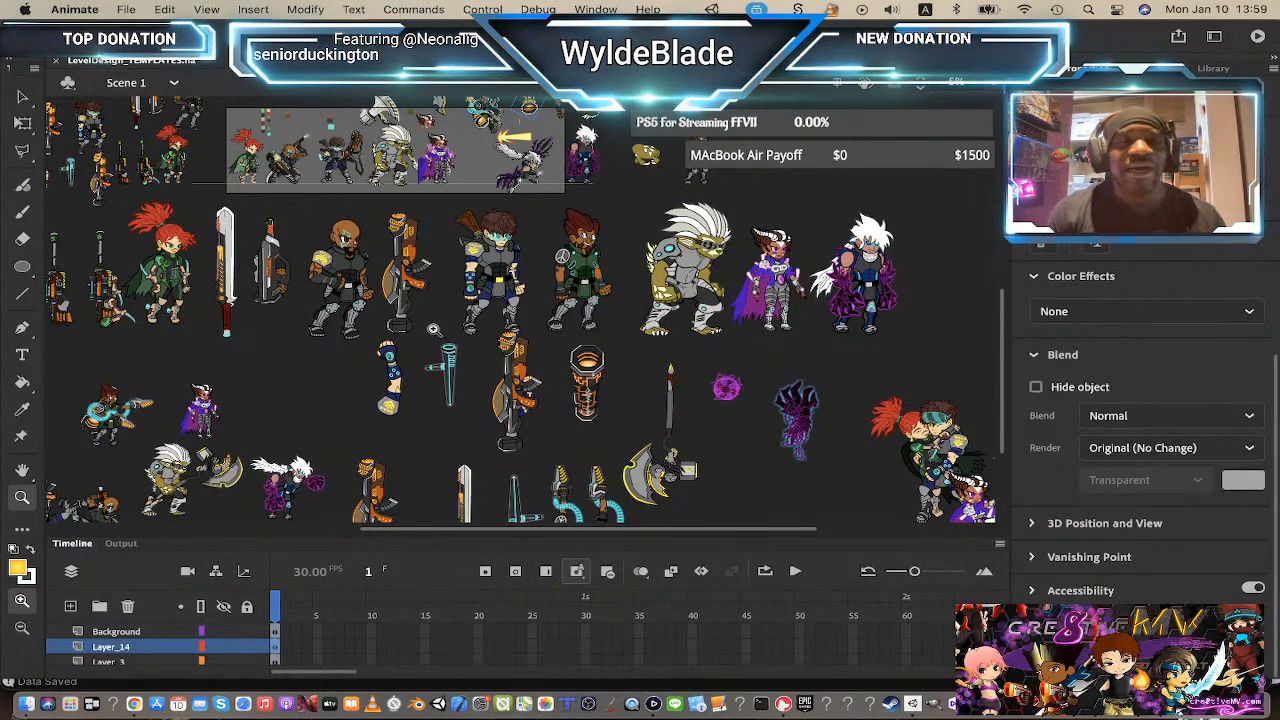
scroll(433, 329, left, 5)
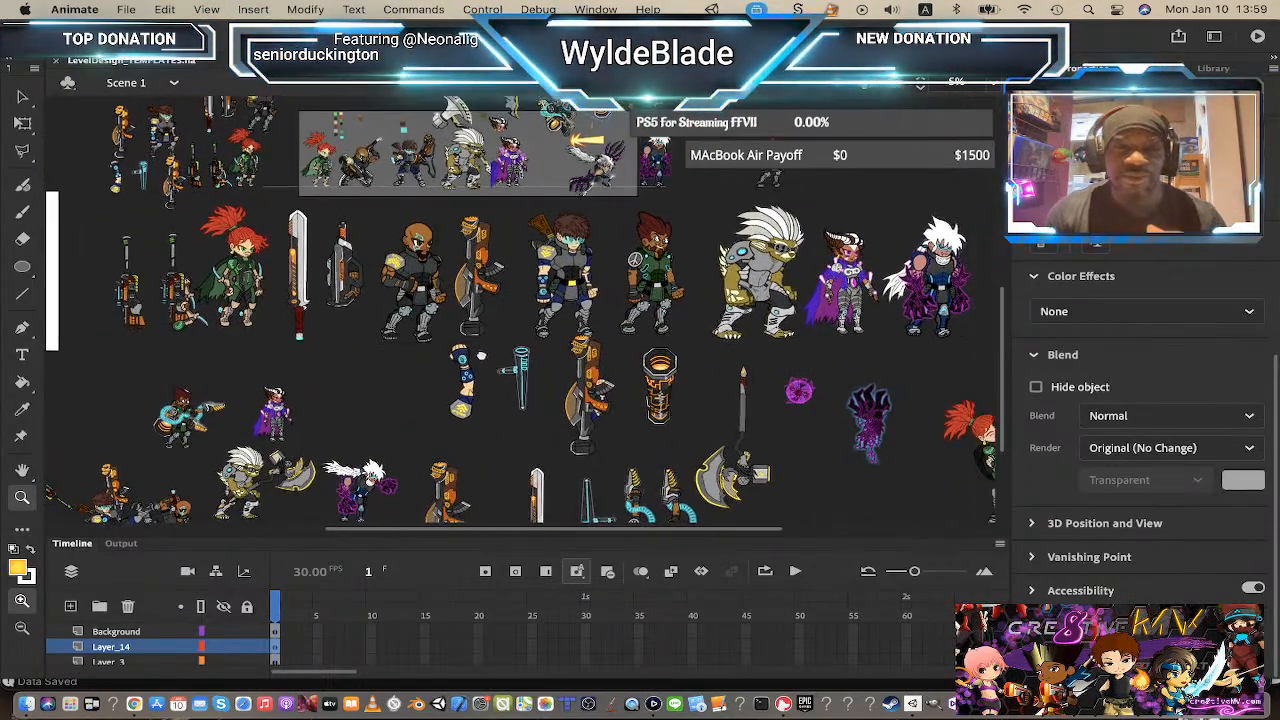
scroll(481, 356, up, 3)
Step: Switch through Visual Studio to Chrome and open the Steam store page for C.D.U.L.O.: Beyond The Outer Rim
key(super+Tab)
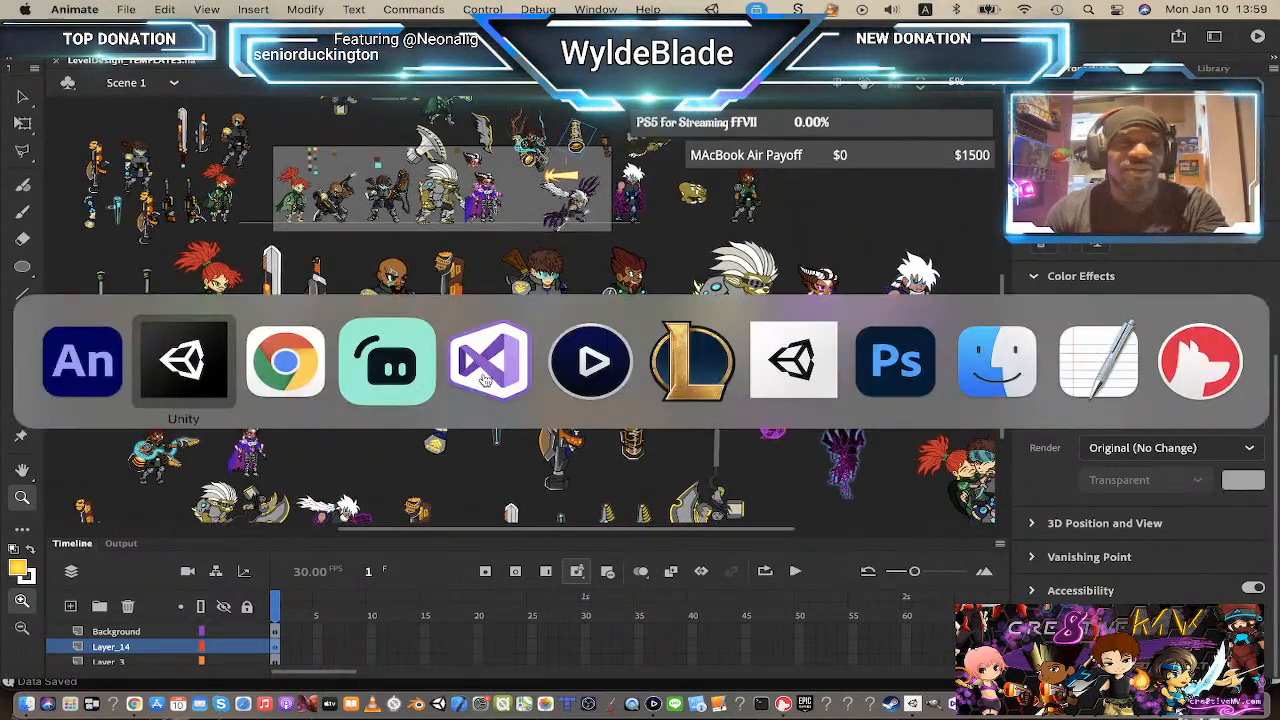
click(487, 362)
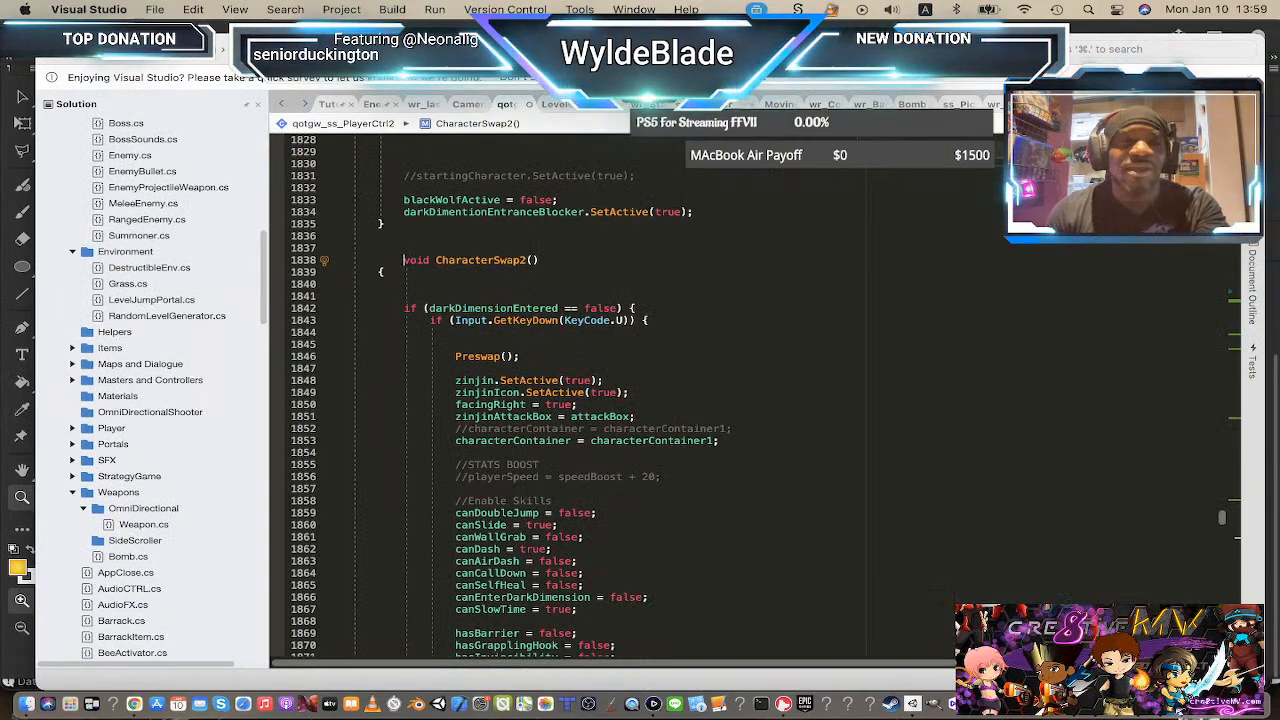
key(super+Tab)
key(super+Tab)
key(super+Tab)
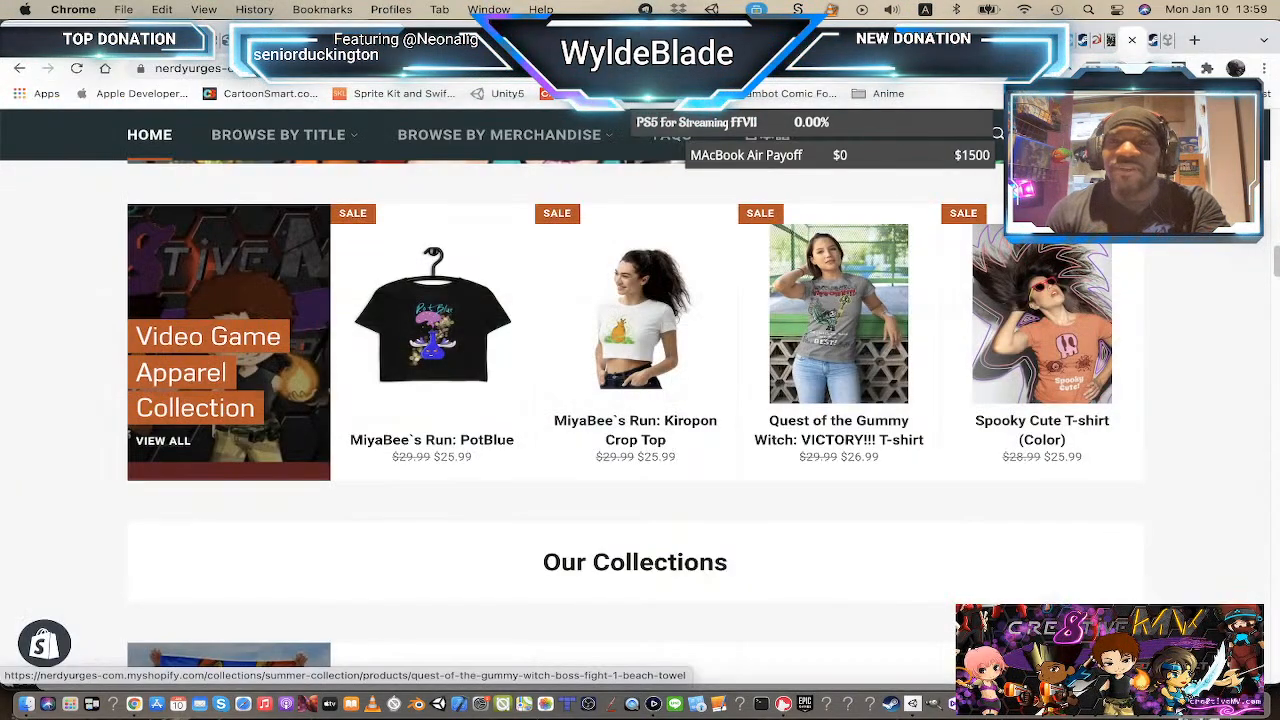
click(1086, 44)
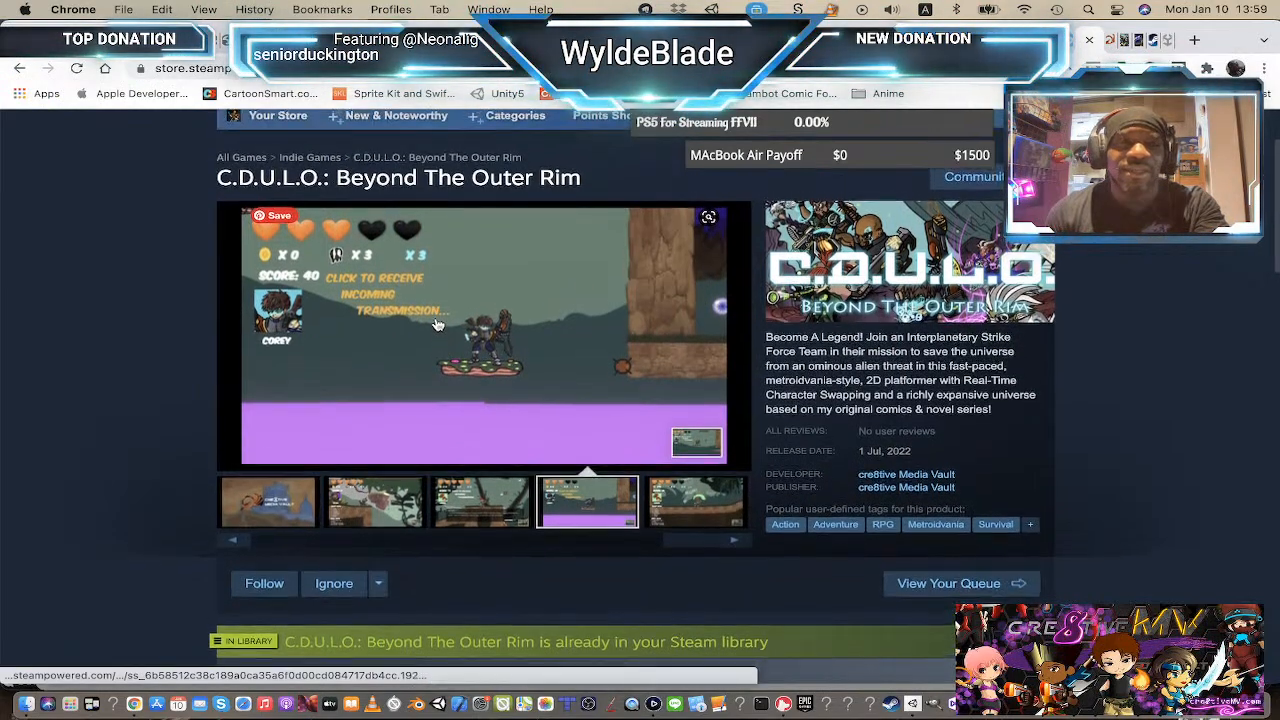
Step: Browse the Steam store page, then switch to the cre8tive website tab showing the C.D.U.L.O. sign-up section
scroll(691, 330, down, 2)
scroll(691, 330, up, 3)
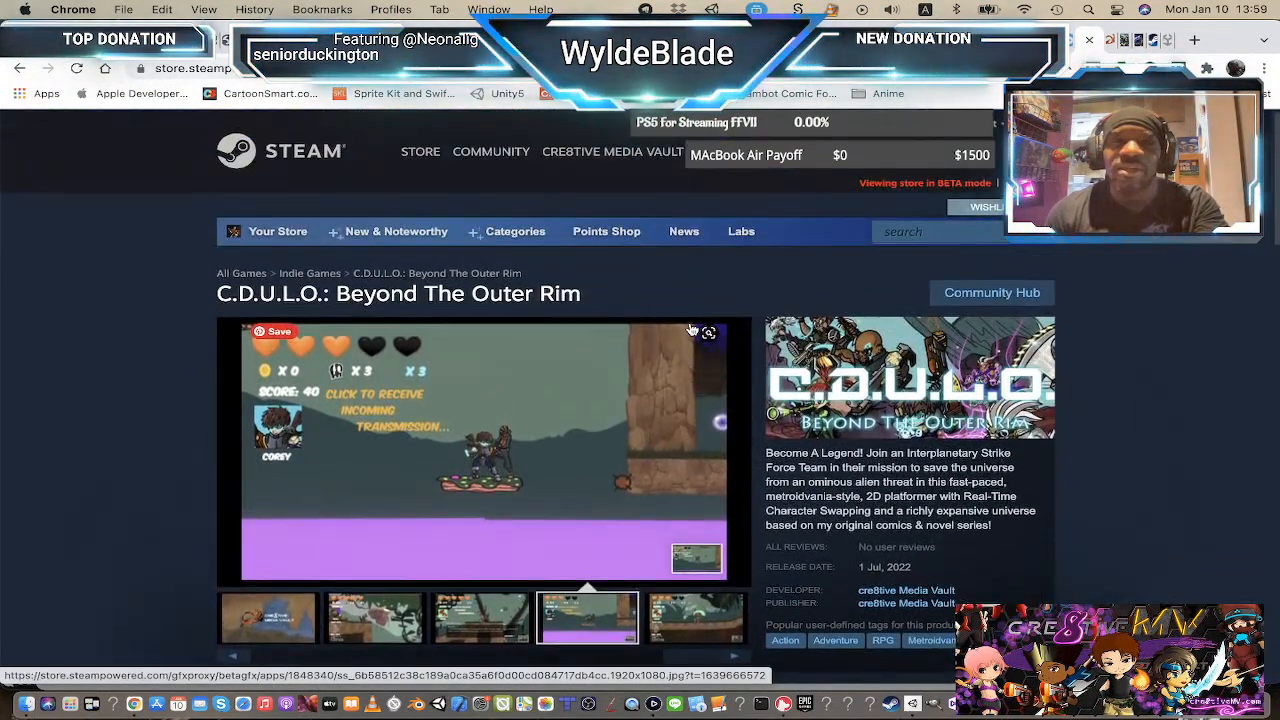
scroll(850, 250, down, 2)
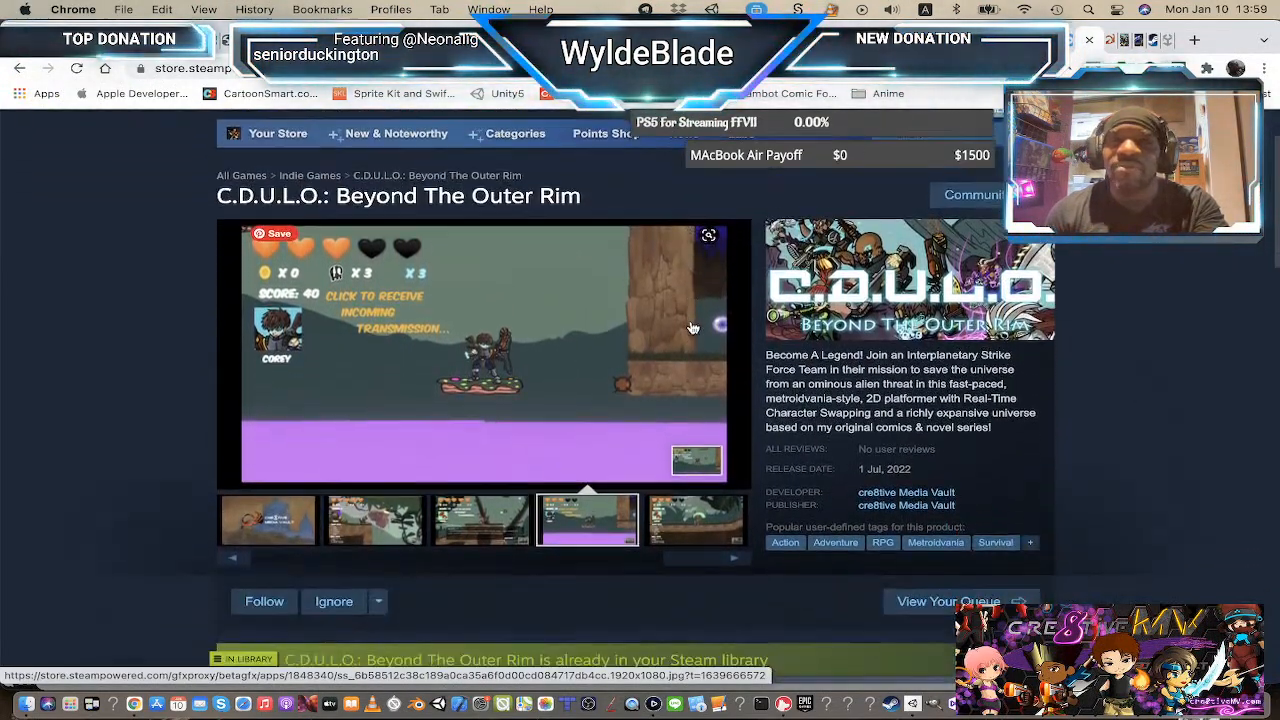
click(1115, 48)
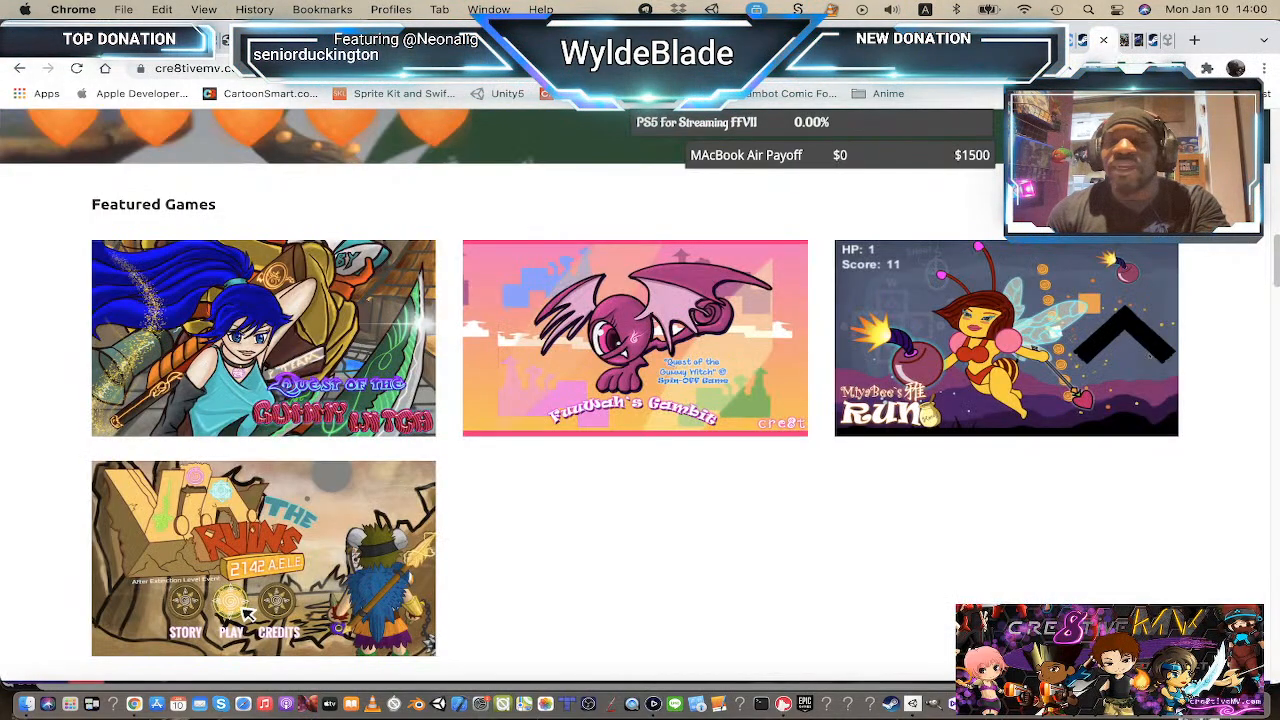
scroll(466, 369, up, 10)
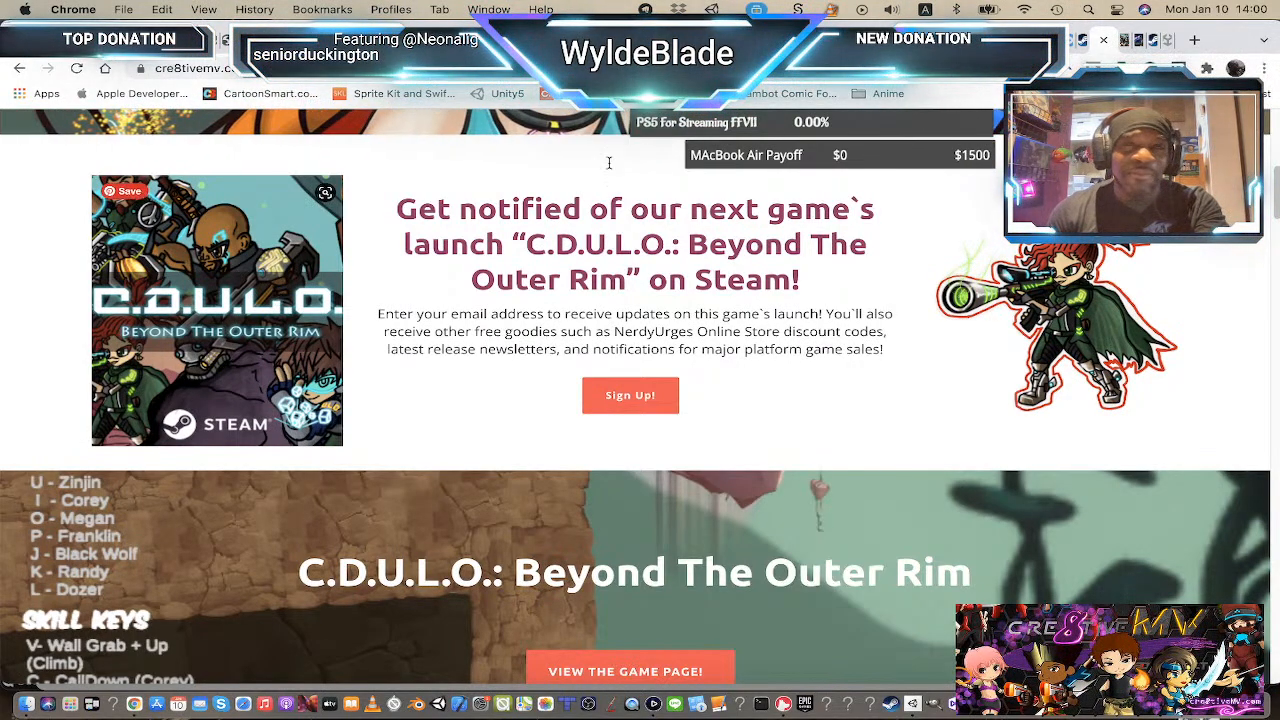
Step: Open the itch.io game page tab and scroll through its description, story, artwork and merchandise sections
click(1124, 42)
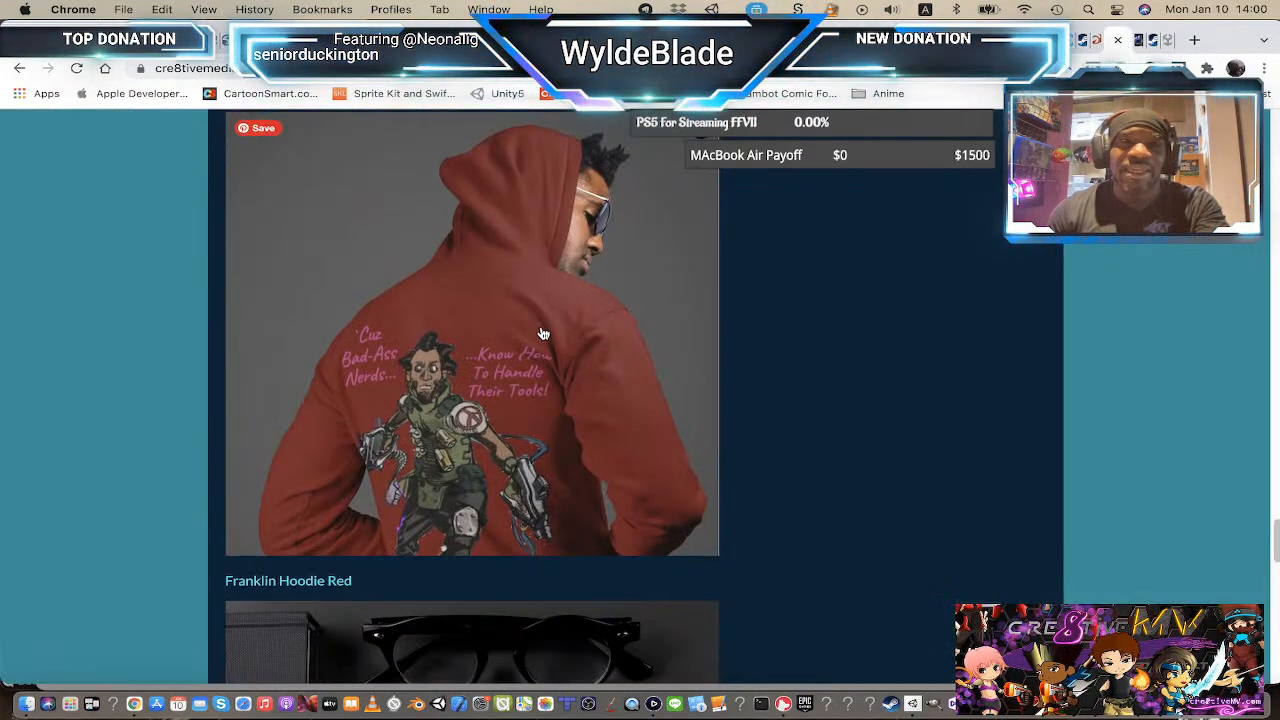
scroll(540, 325, up, 10)
scroll(535, 318, up, 15)
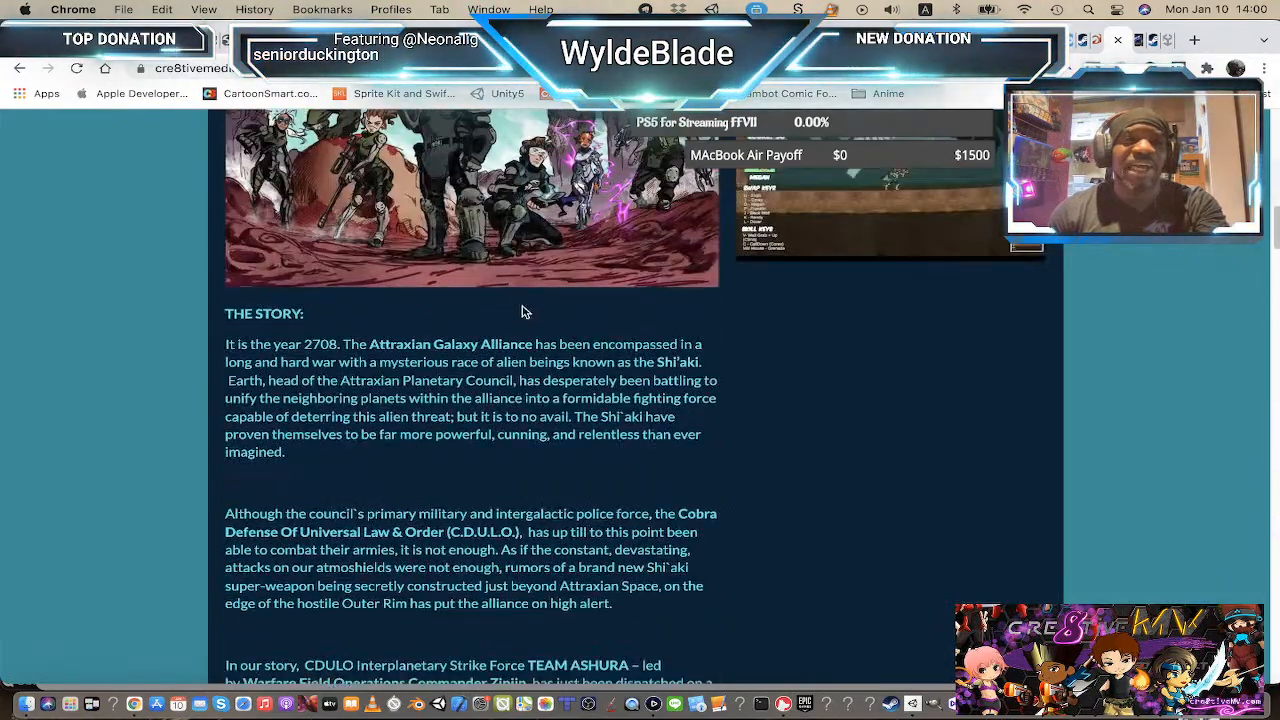
scroll(527, 305, up, 3)
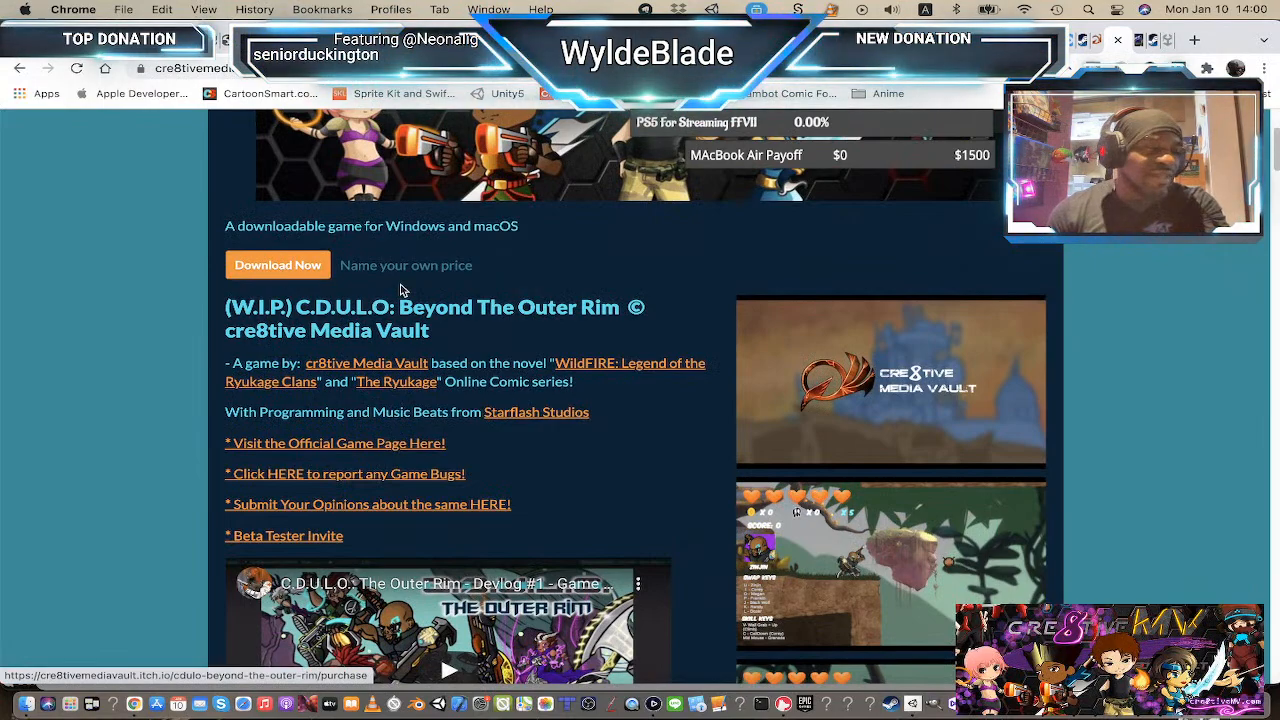
scroll(420, 288, up, 5)
scroll(420, 288, down, 2)
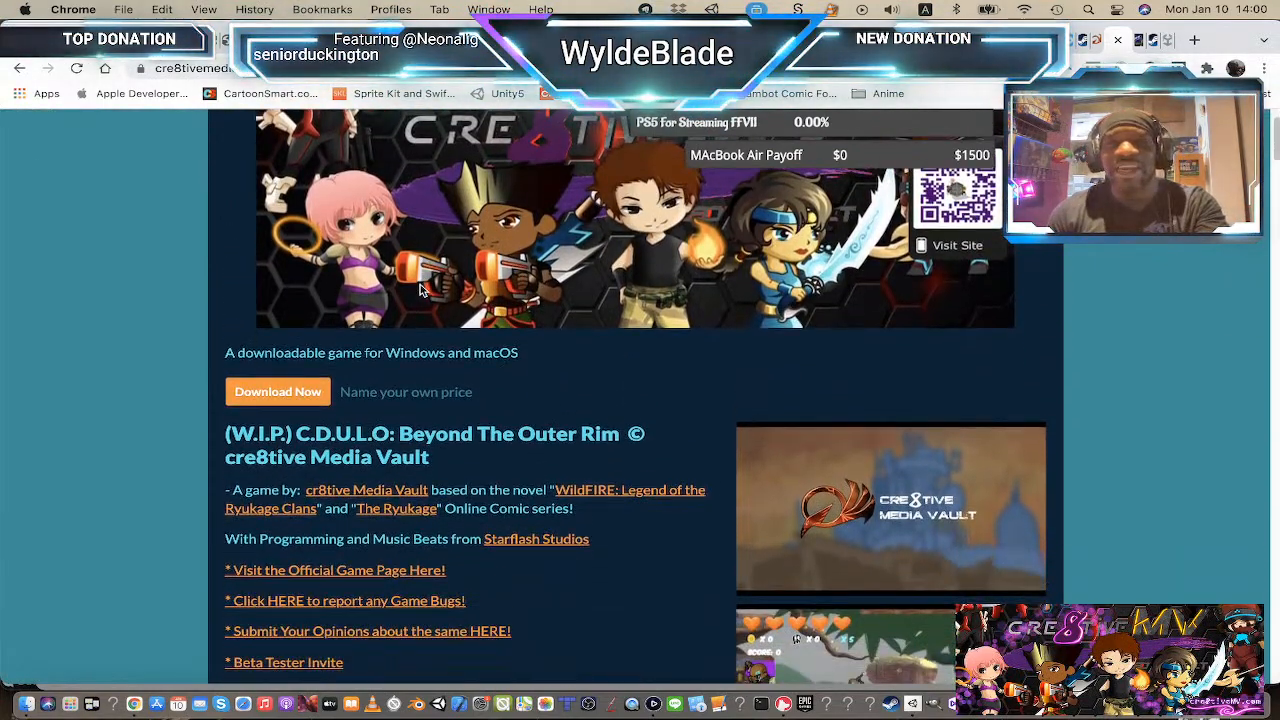
scroll(686, 394, down, 5)
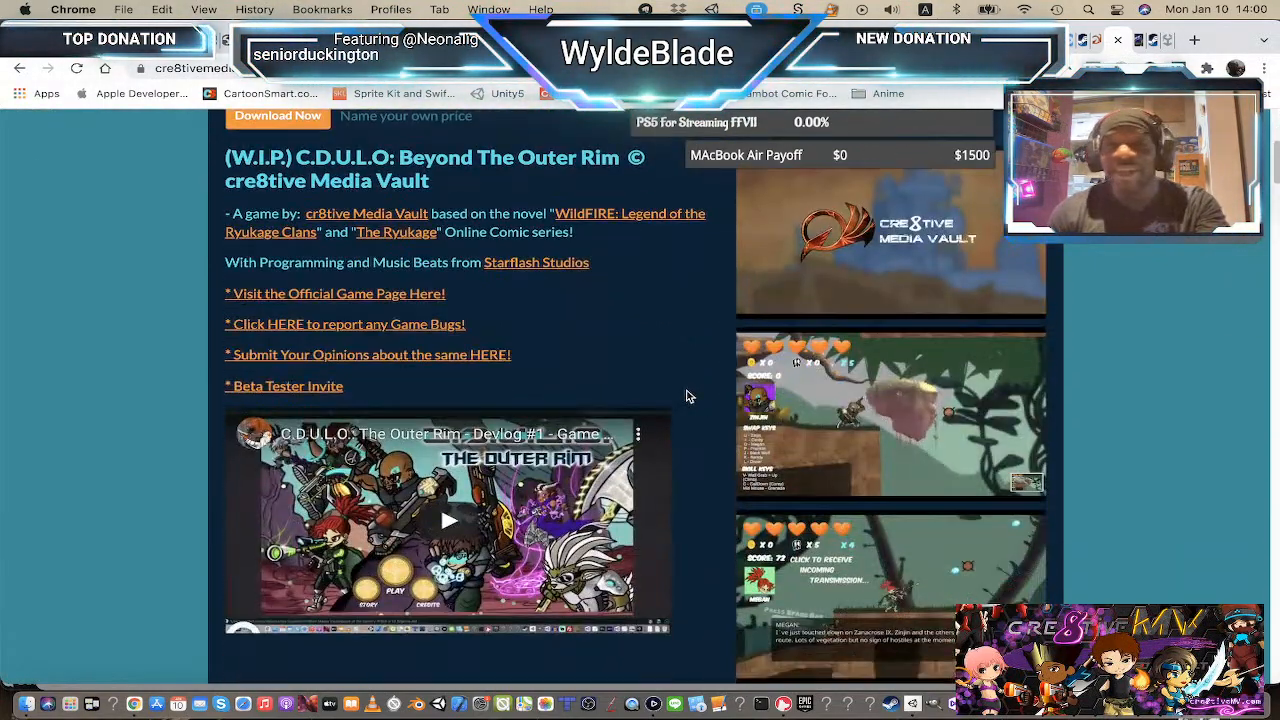
scroll(714, 352, up, 4)
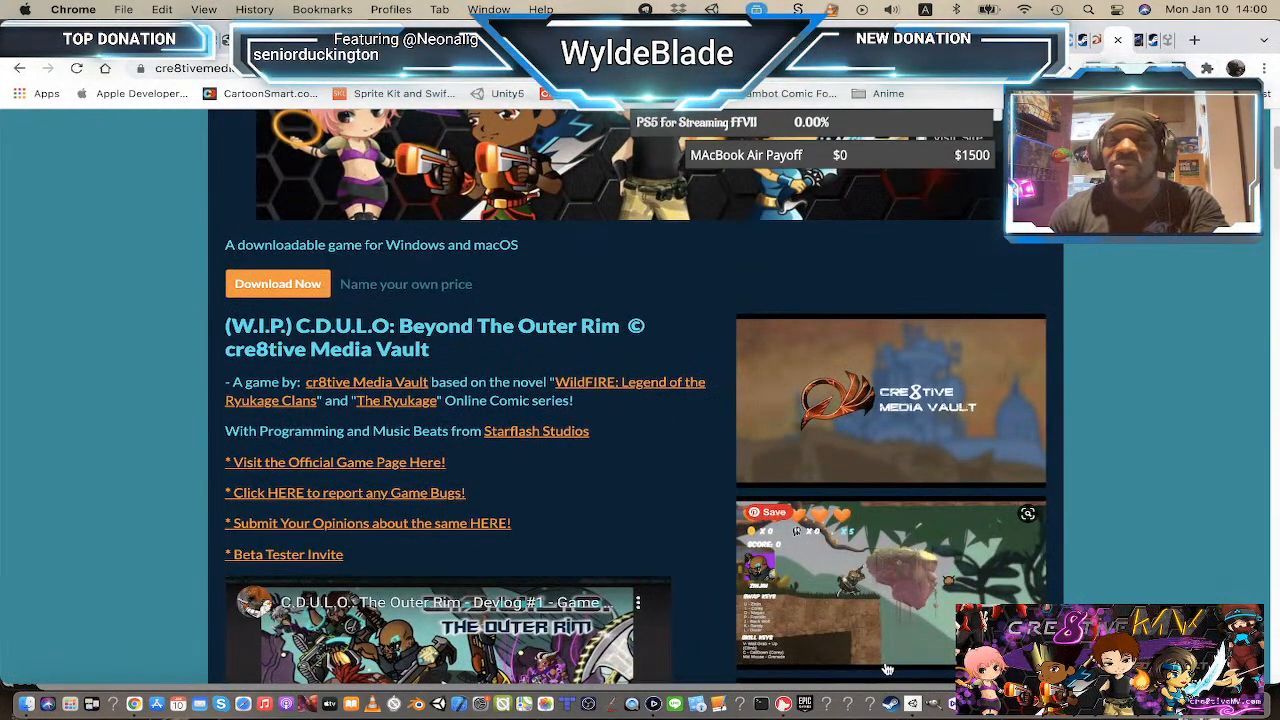
scroll(575, 525, down, 4)
scroll(558, 511, down, 7)
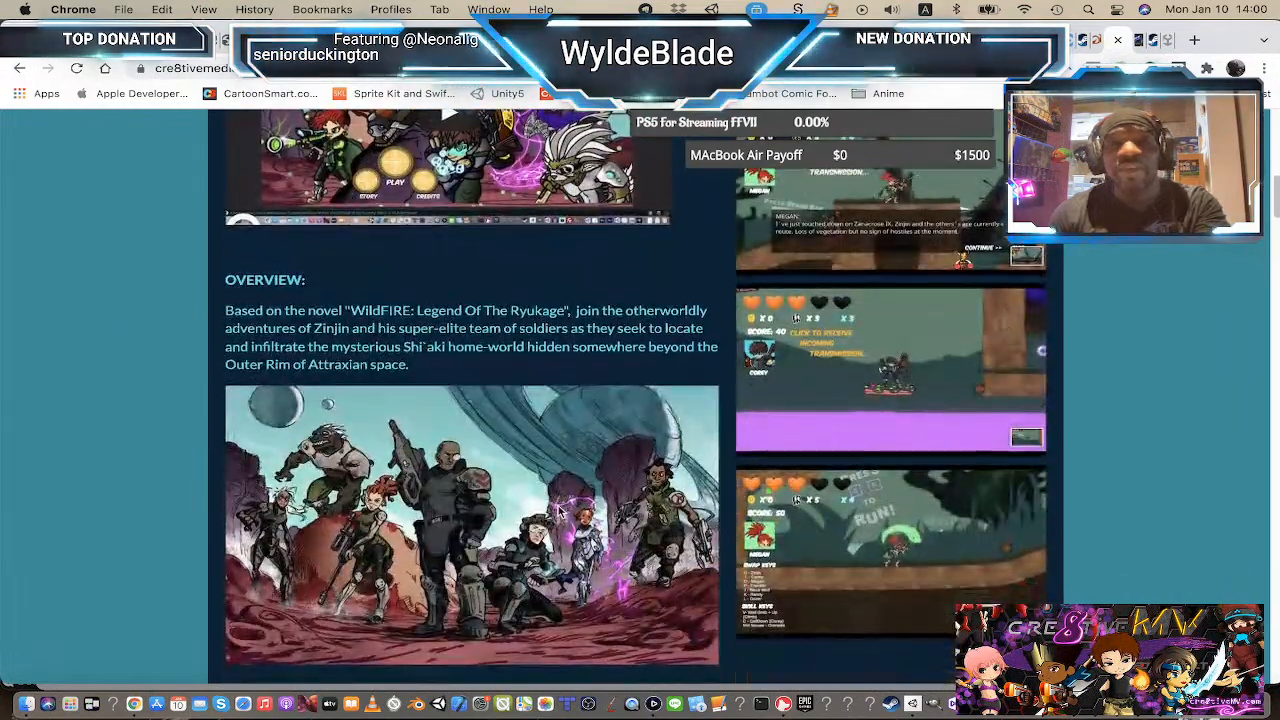
scroll(555, 505, up, 4)
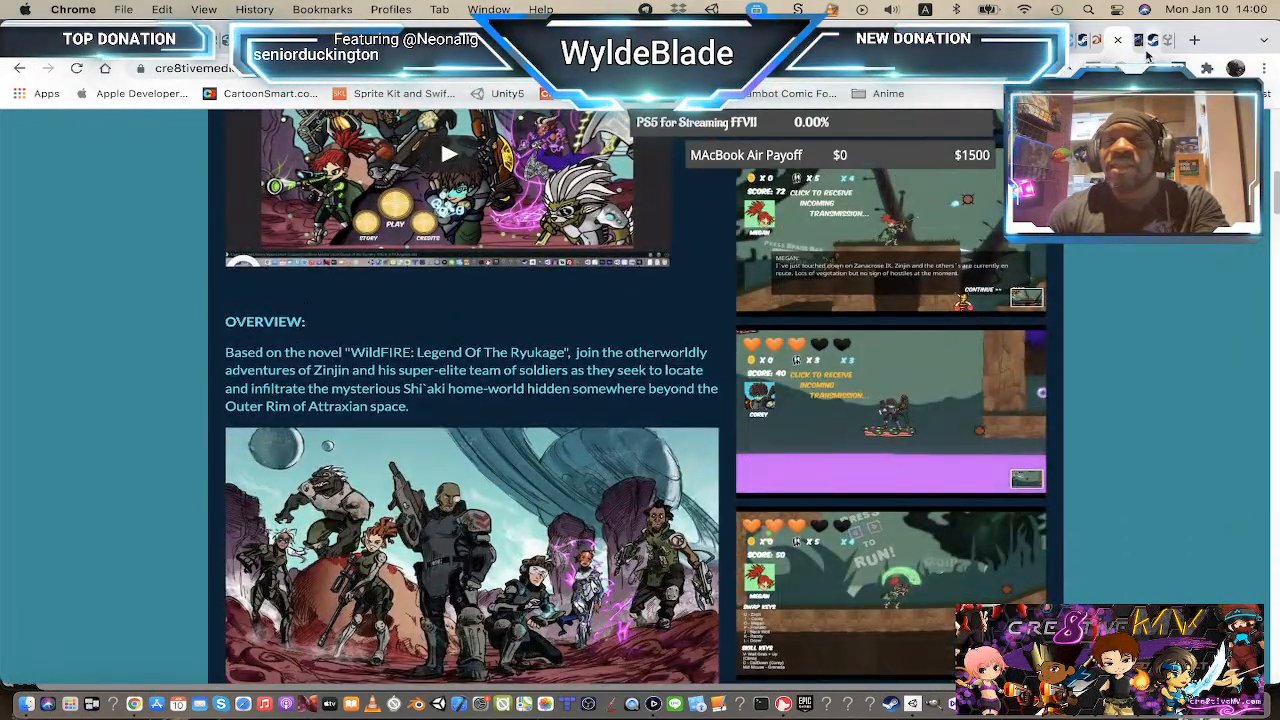
scroll(558, 380, down, 10)
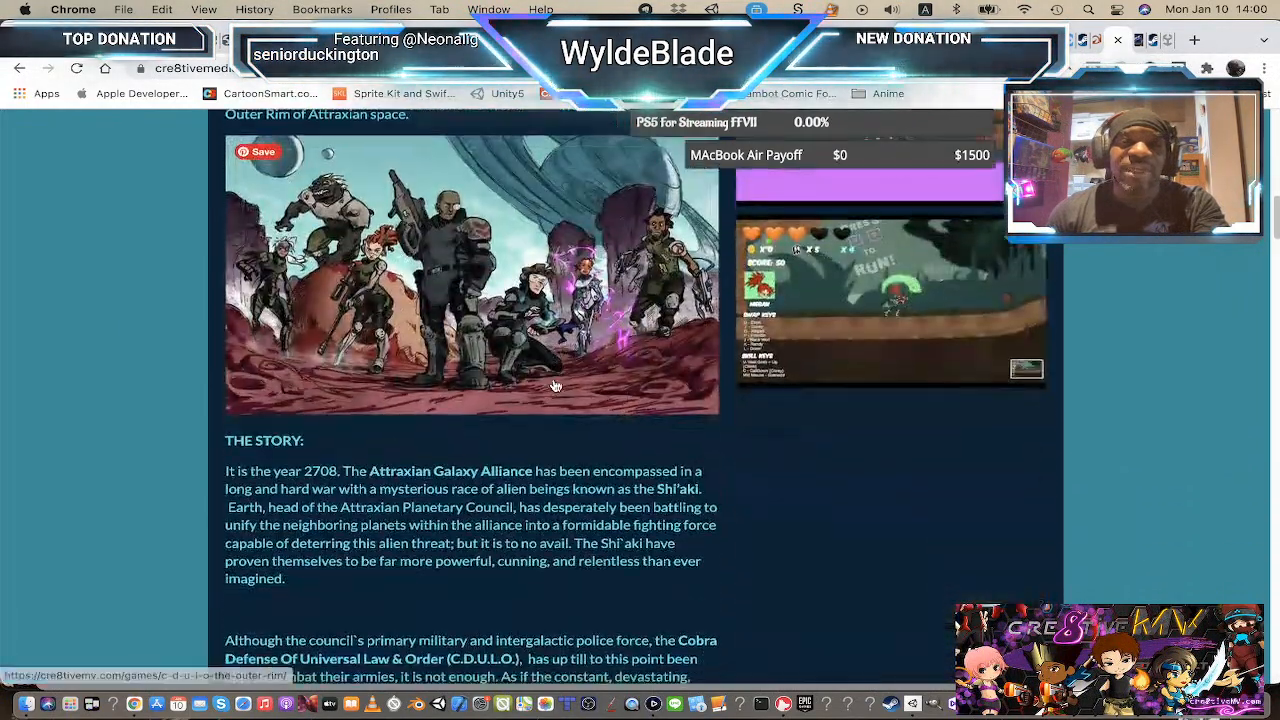
scroll(555, 378, down, 10)
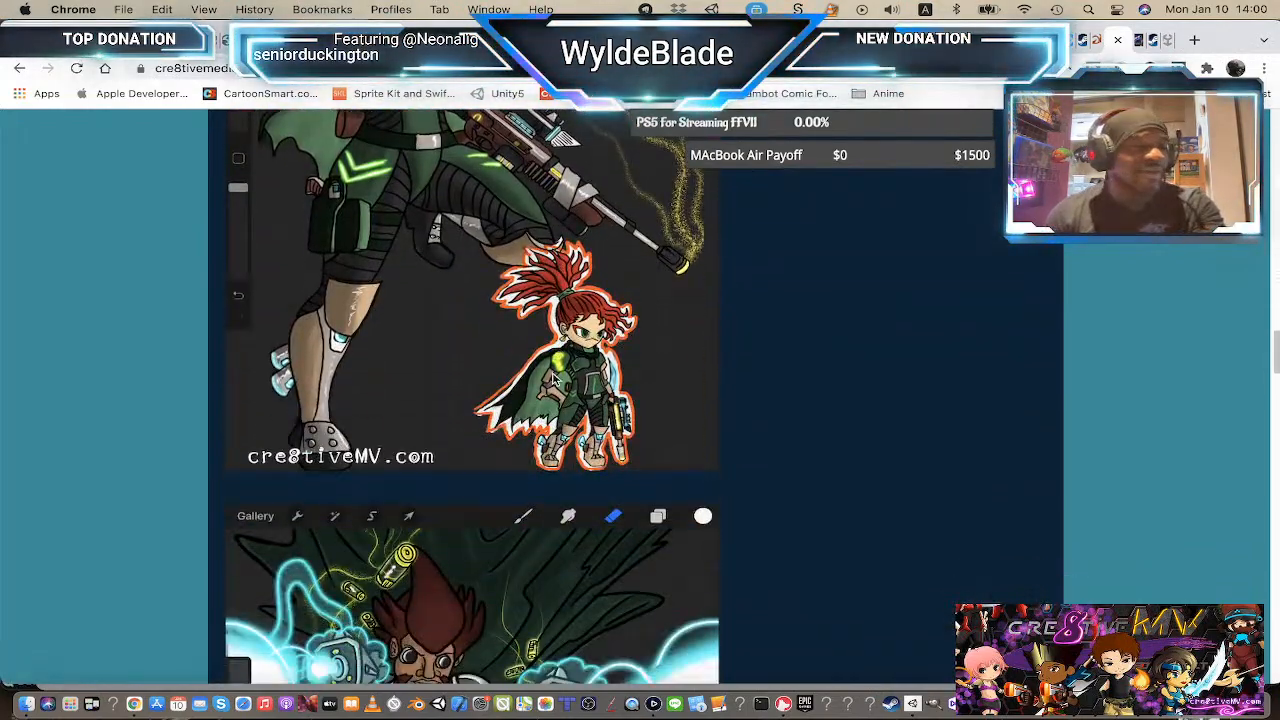
scroll(592, 380, down, 6)
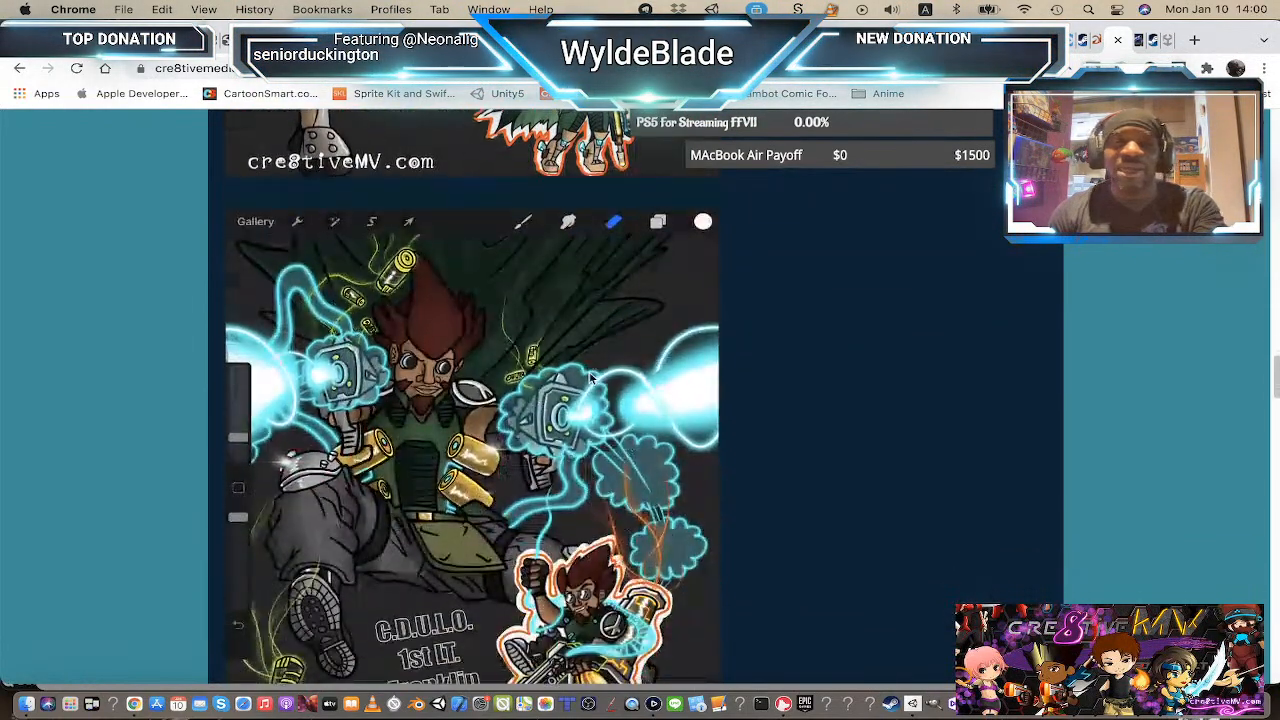
scroll(592, 378, down, 15)
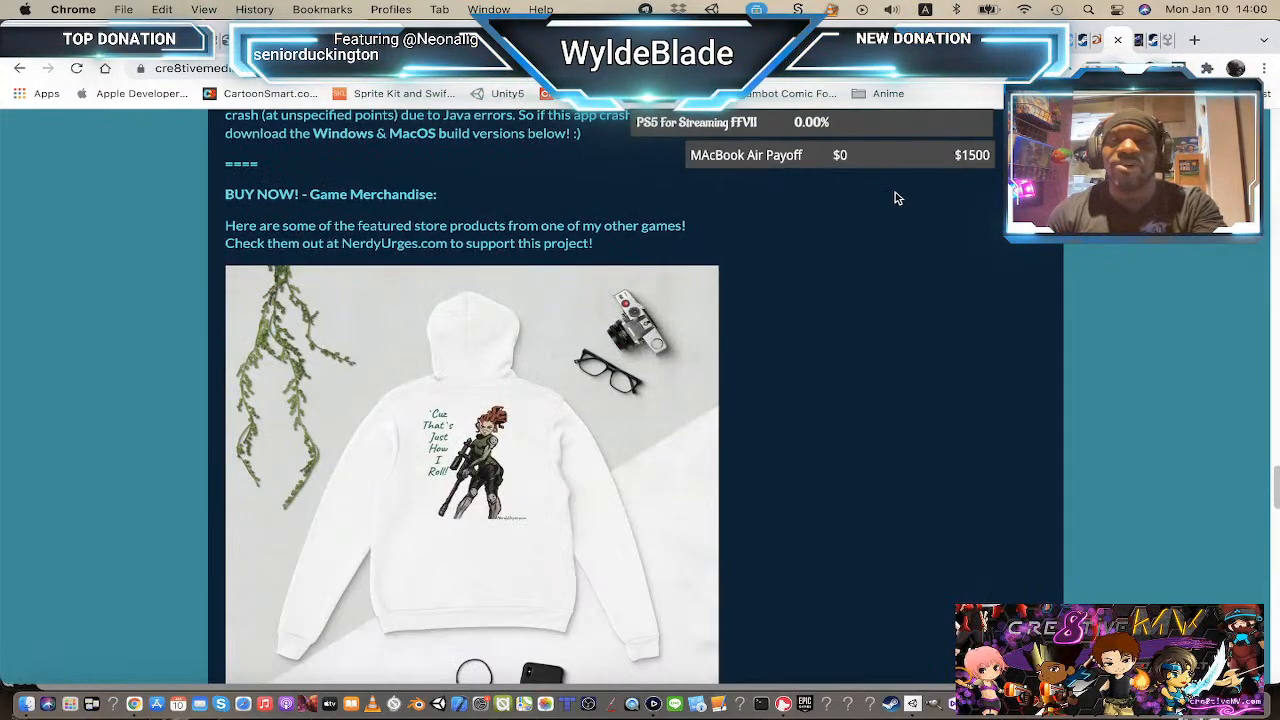
Step: Switch to the NerdyUrges merchandise store tab and browse its product collections
click(1153, 42)
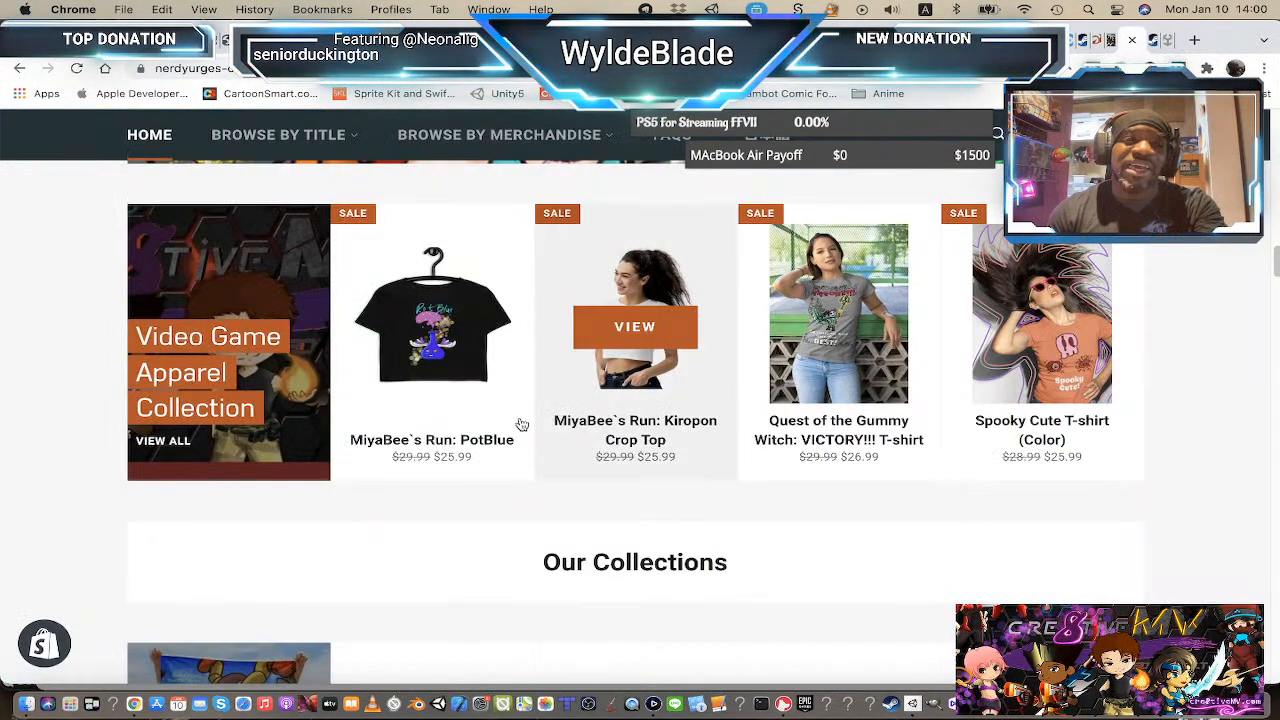
scroll(435, 428, down, 10)
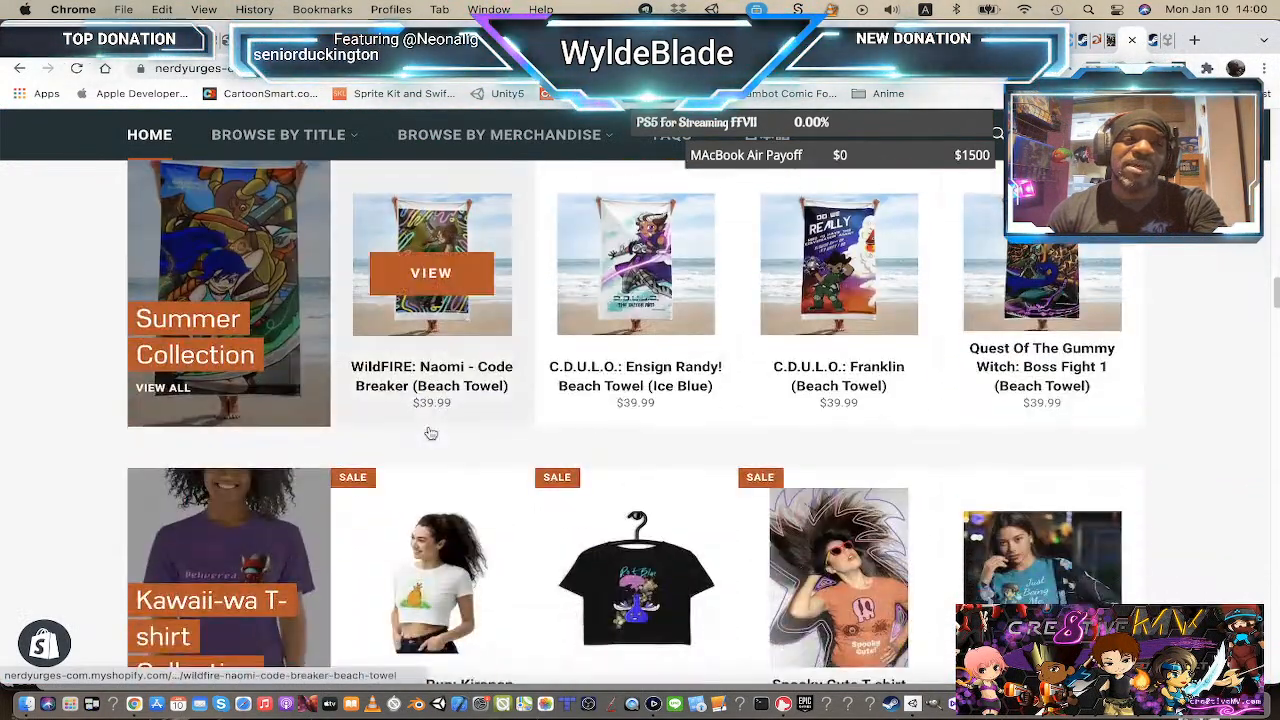
scroll(428, 433, down, 8)
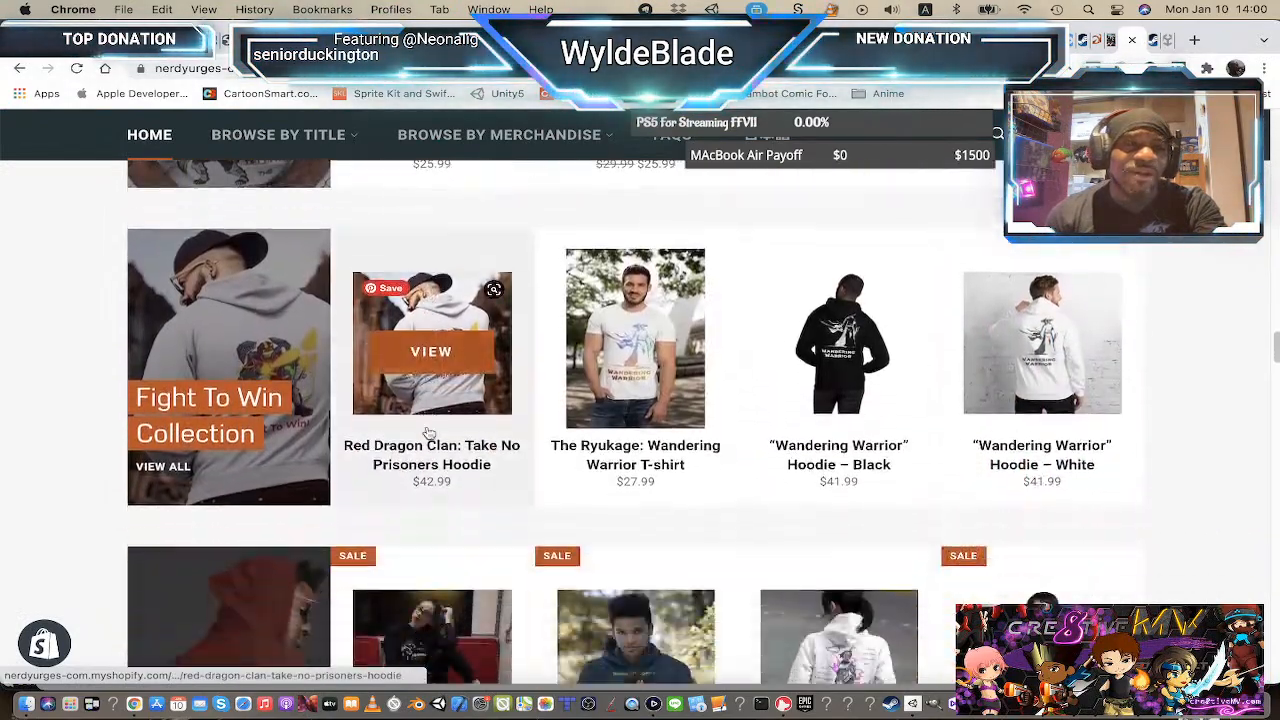
scroll(428, 433, down, 8)
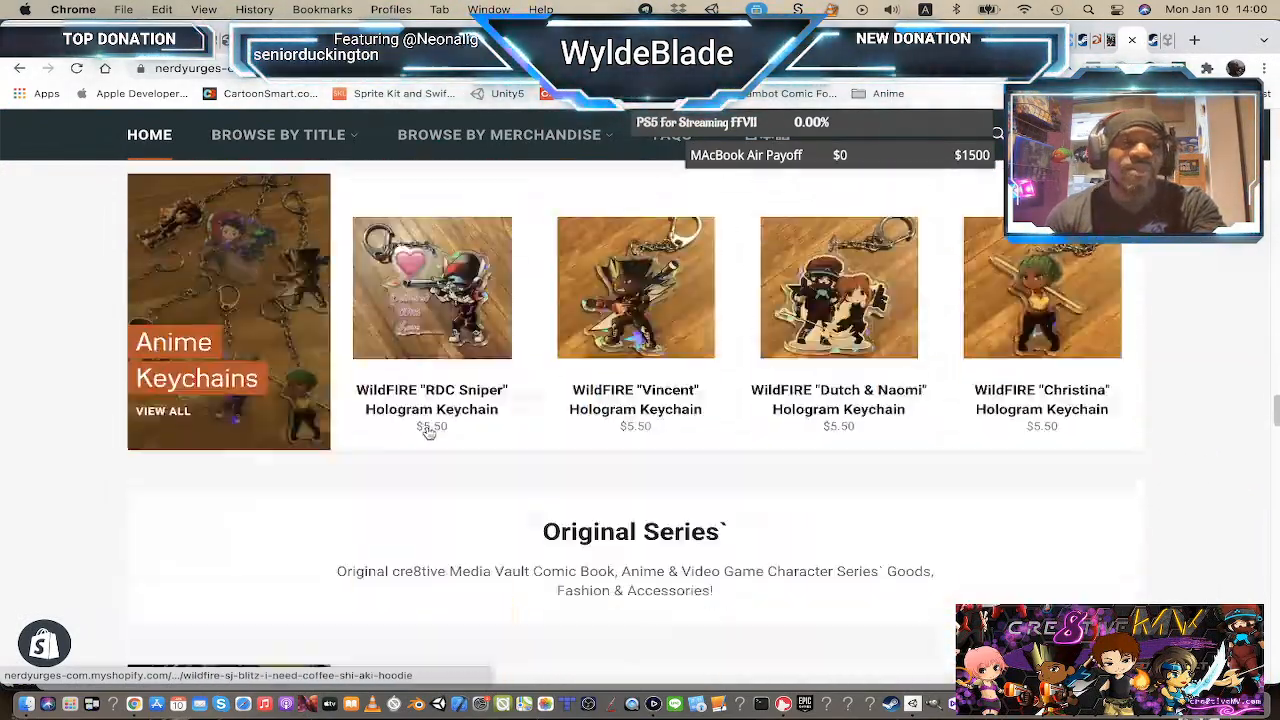
scroll(428, 433, down, 8)
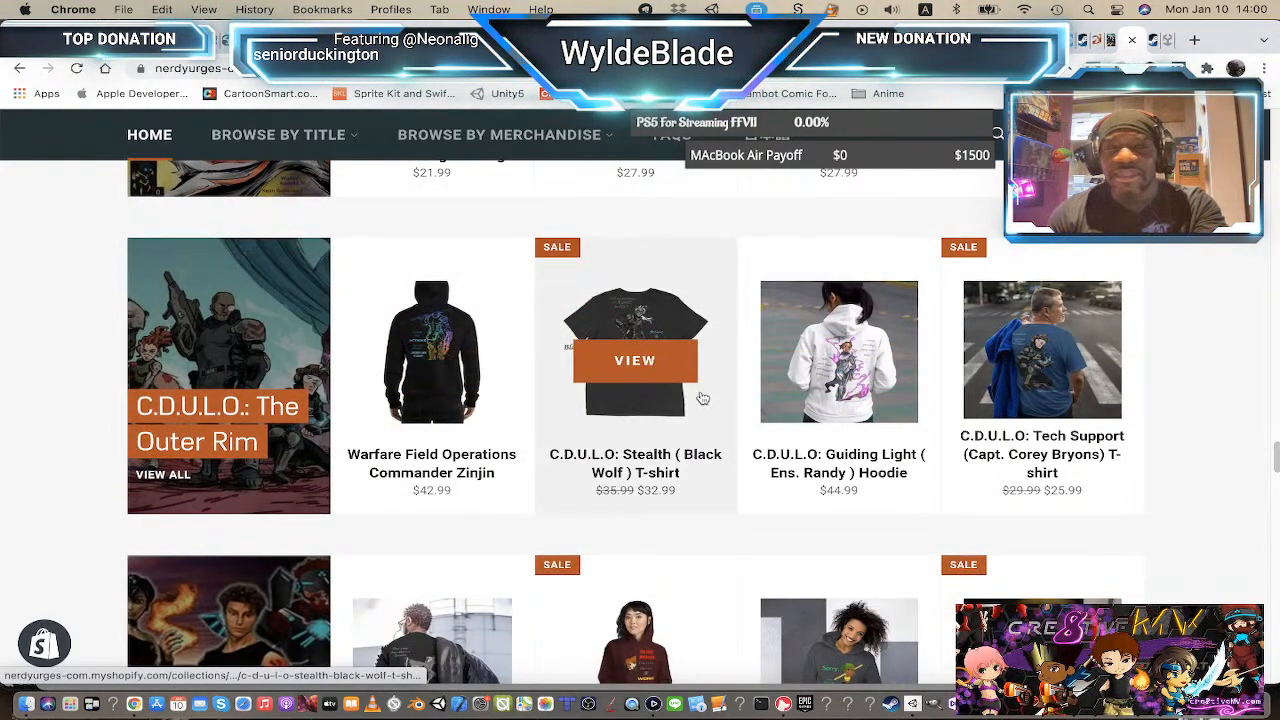
scroll(425, 375, down, 3)
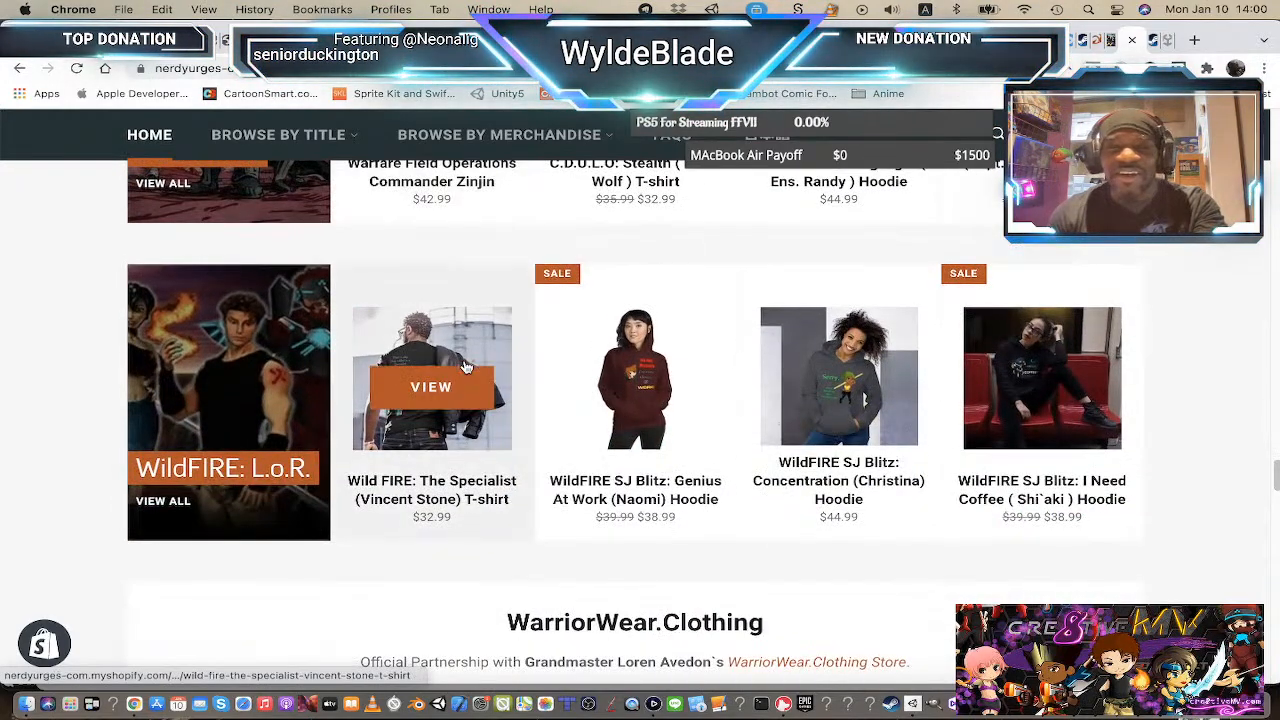
scroll(420, 343, up, 5)
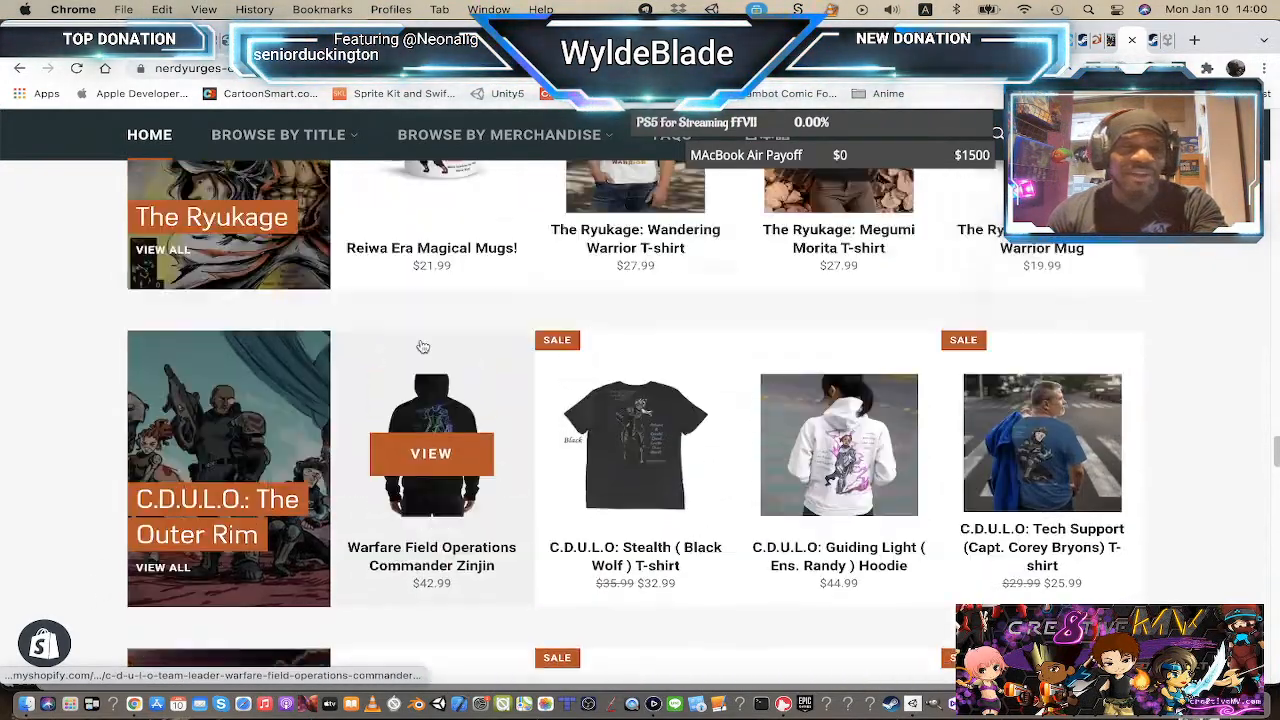
scroll(425, 347, down, 10)
scroll(425, 347, up, 10)
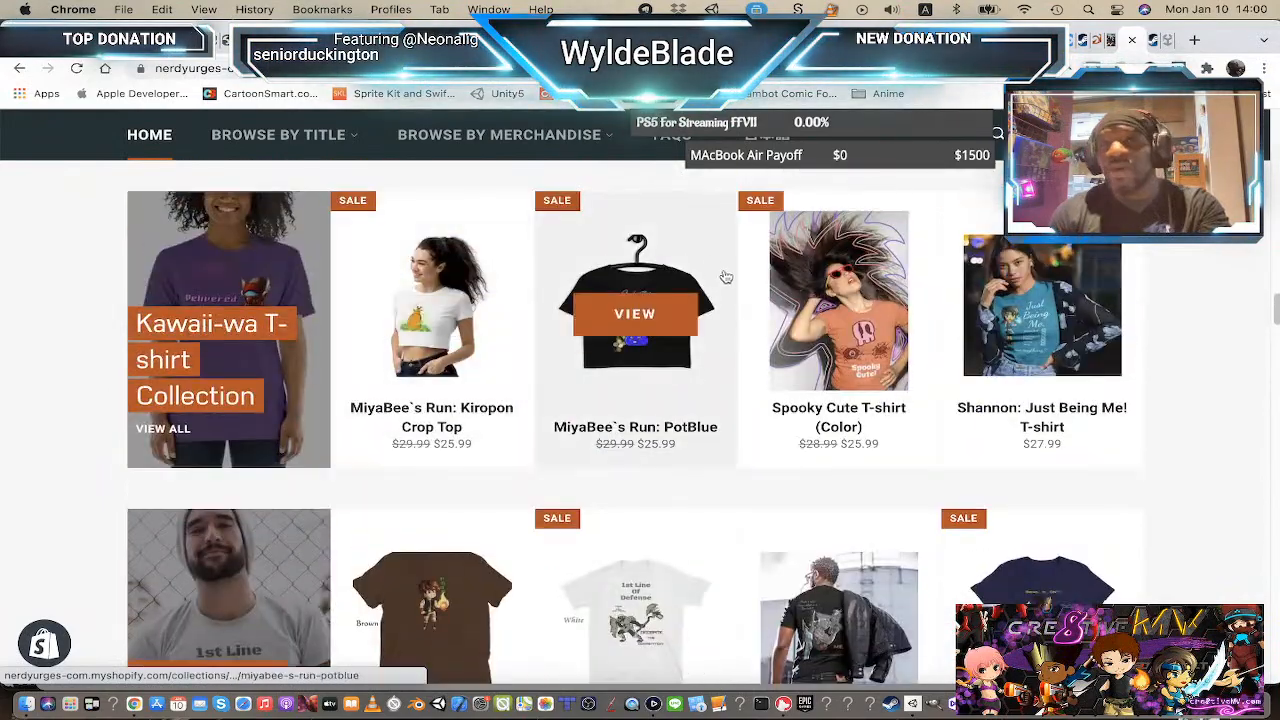
scroll(716, 283, down, 2)
scroll(716, 283, up, 5)
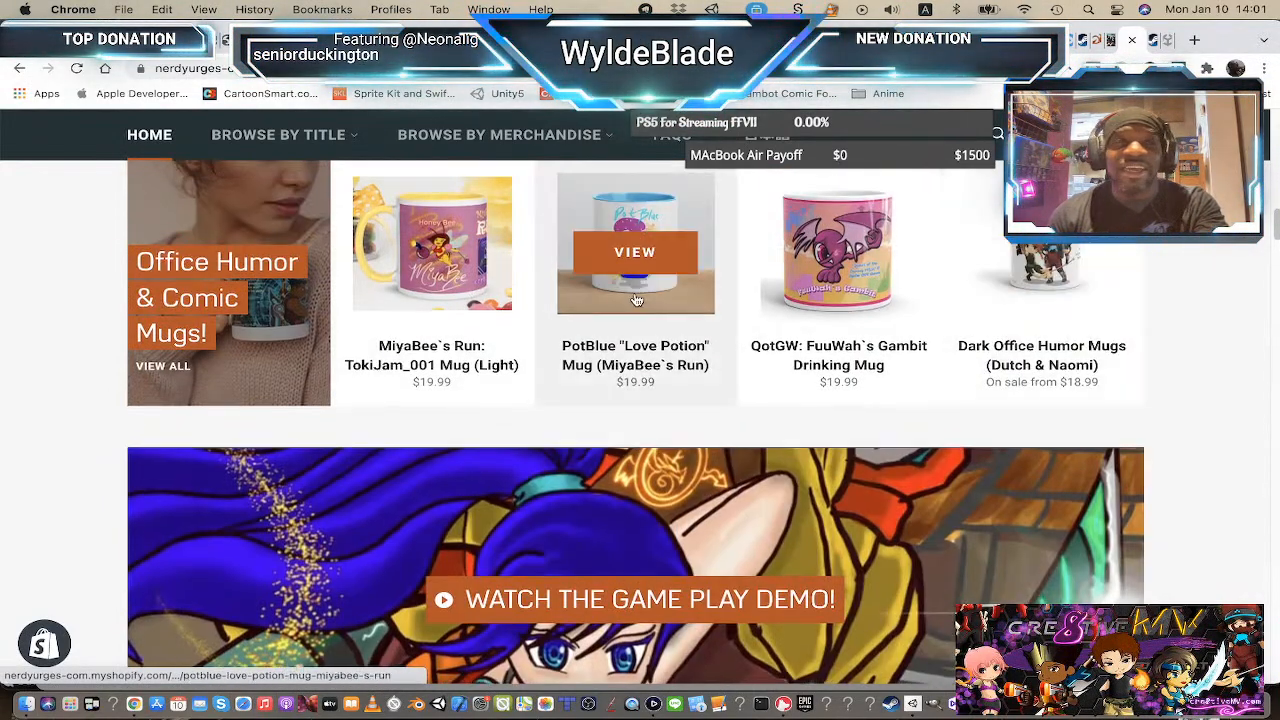
scroll(248, 425, up, 1)
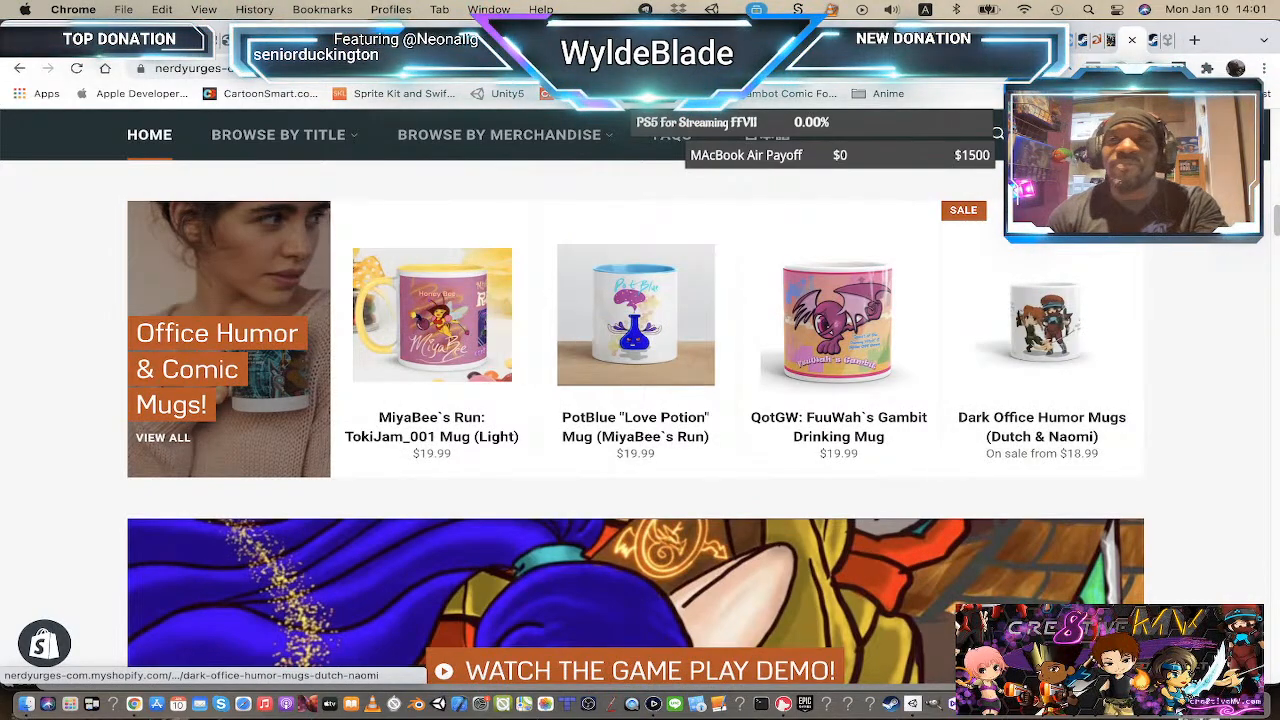
Step: Switch from Chrome back to Animate and on through the app switcher toward Visual Studio
key(super+Tab)
key(super+Tab)
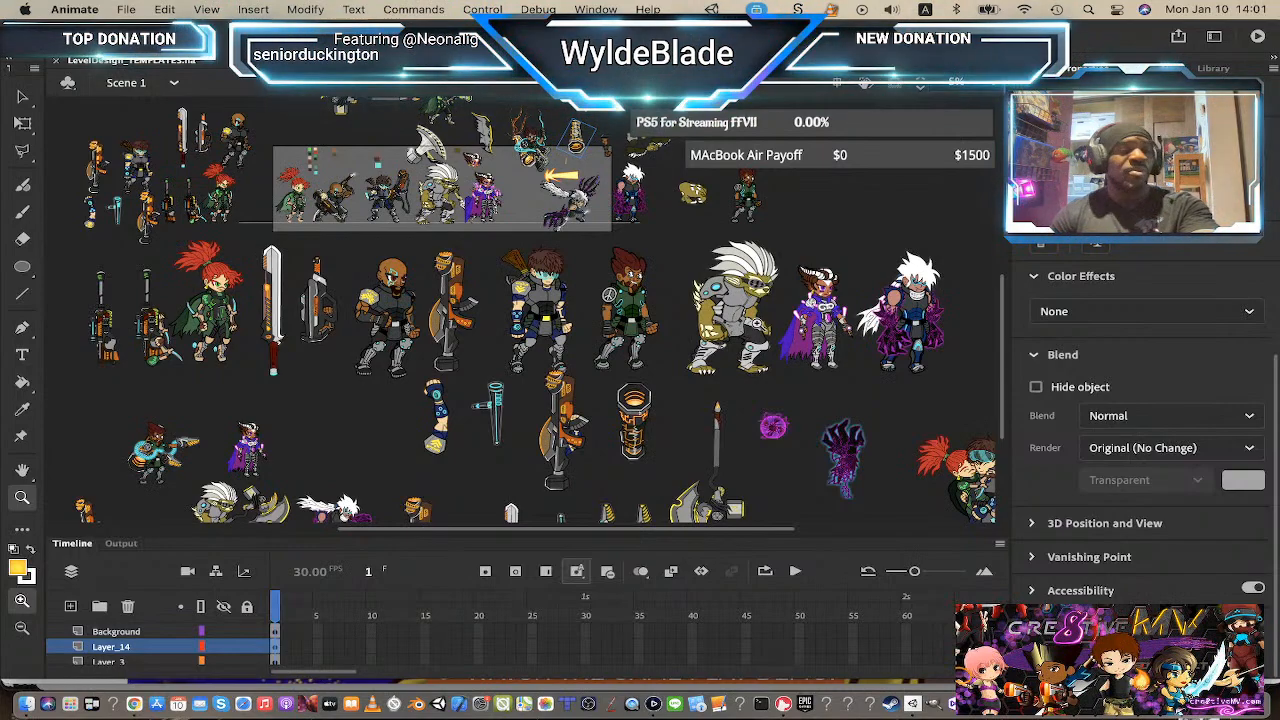
key(super+Tab)
key(super+Tab)
key(super+Tab)
key(super+Tab)
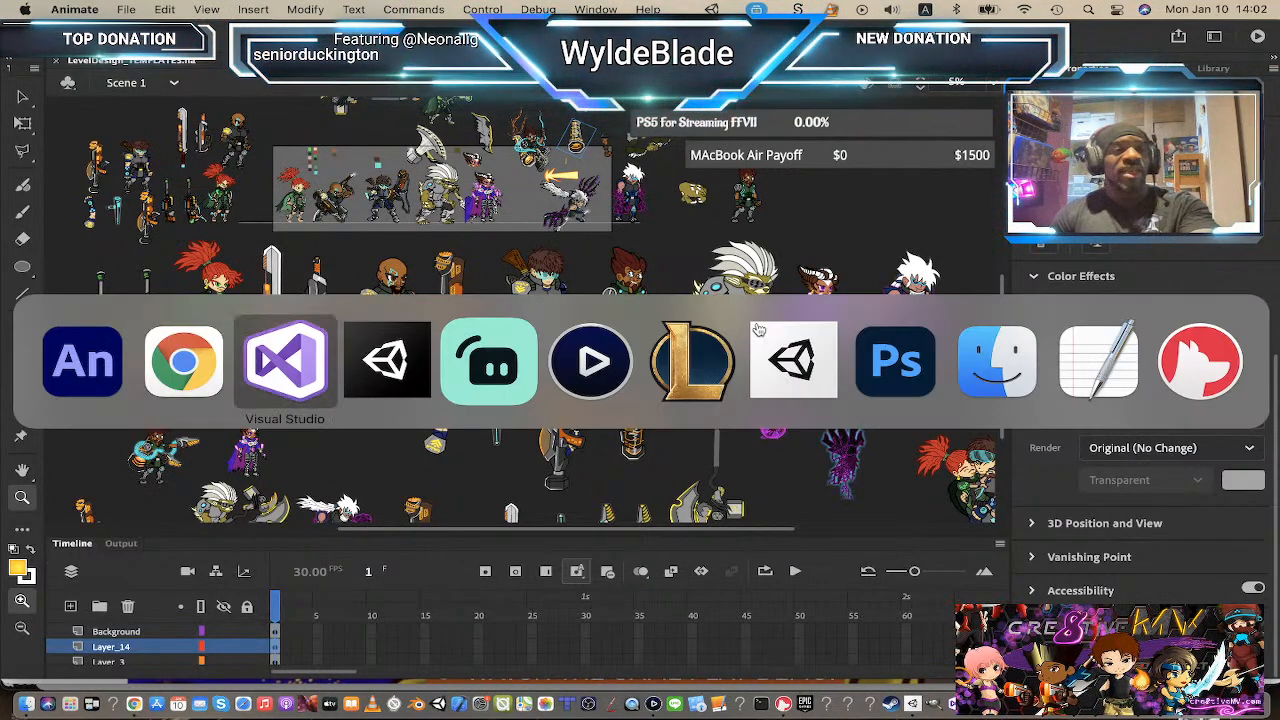